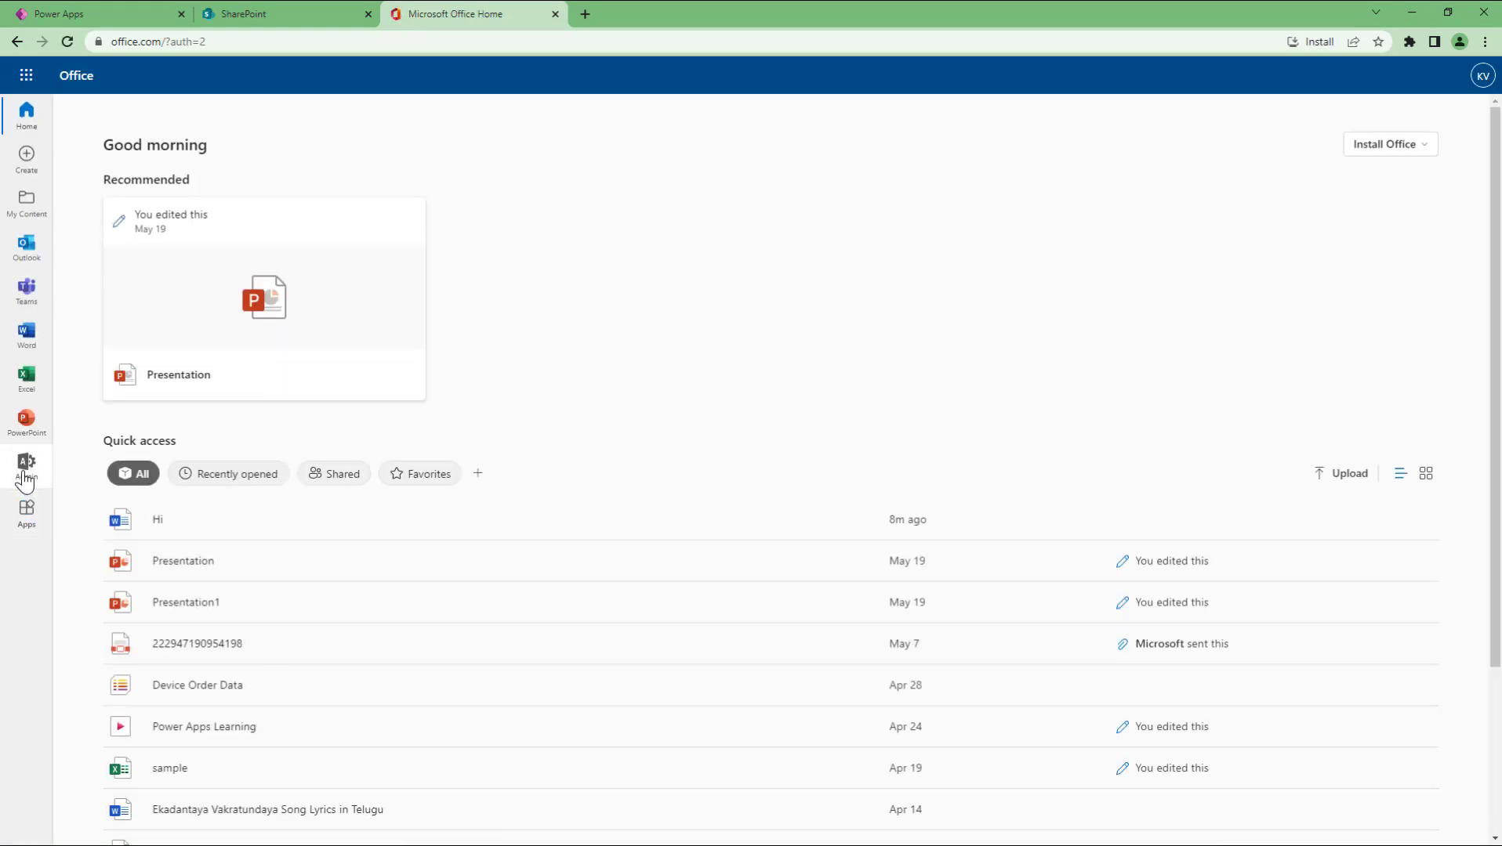
Step: Open the SharePoint admin center from the Microsoft 365 admin center, skipping the security-info prompt
left_click(25, 466)
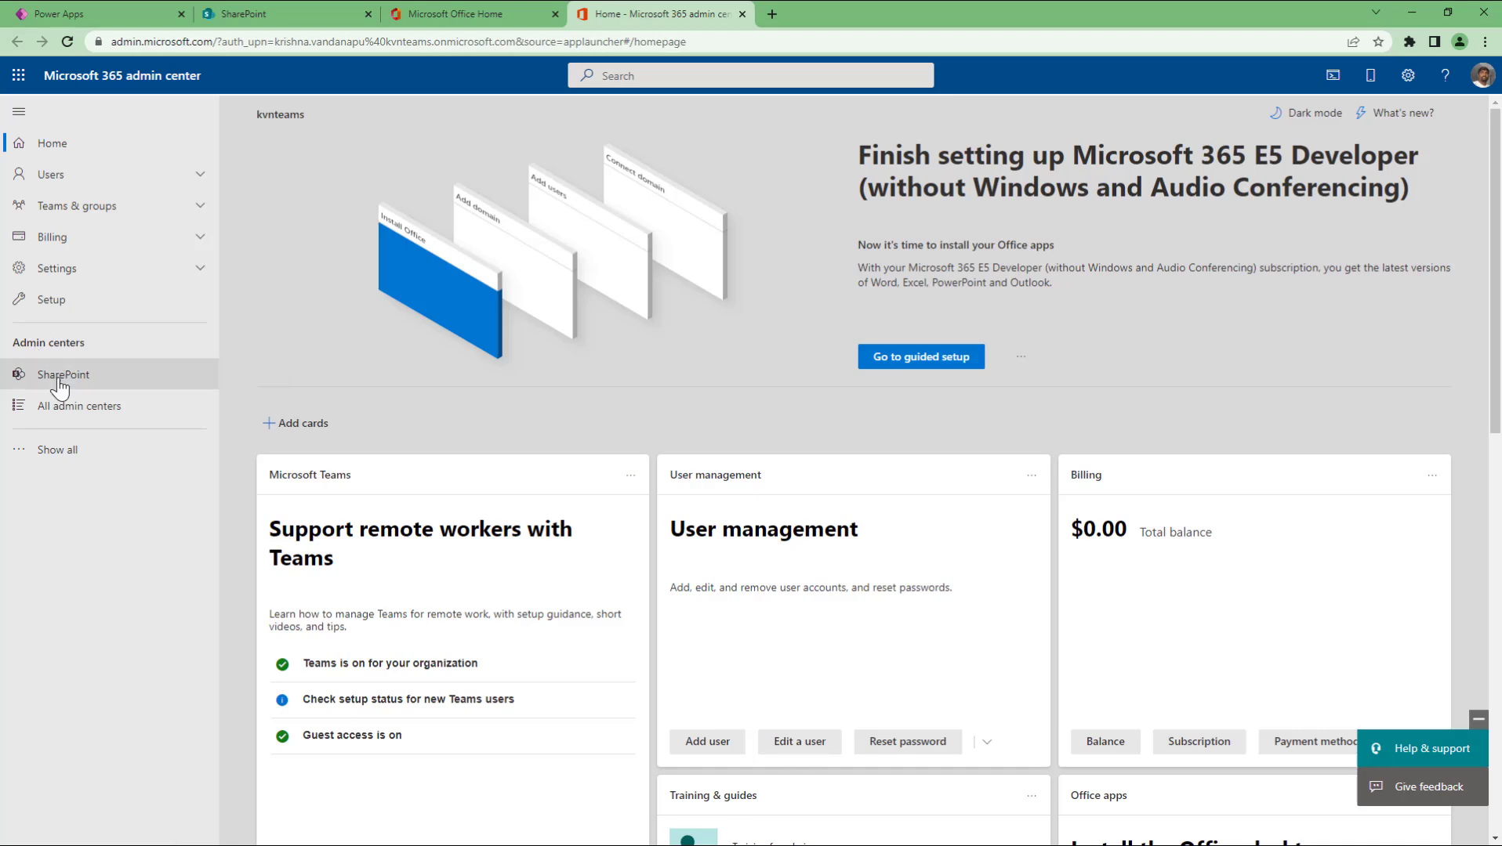
left_click(85, 373)
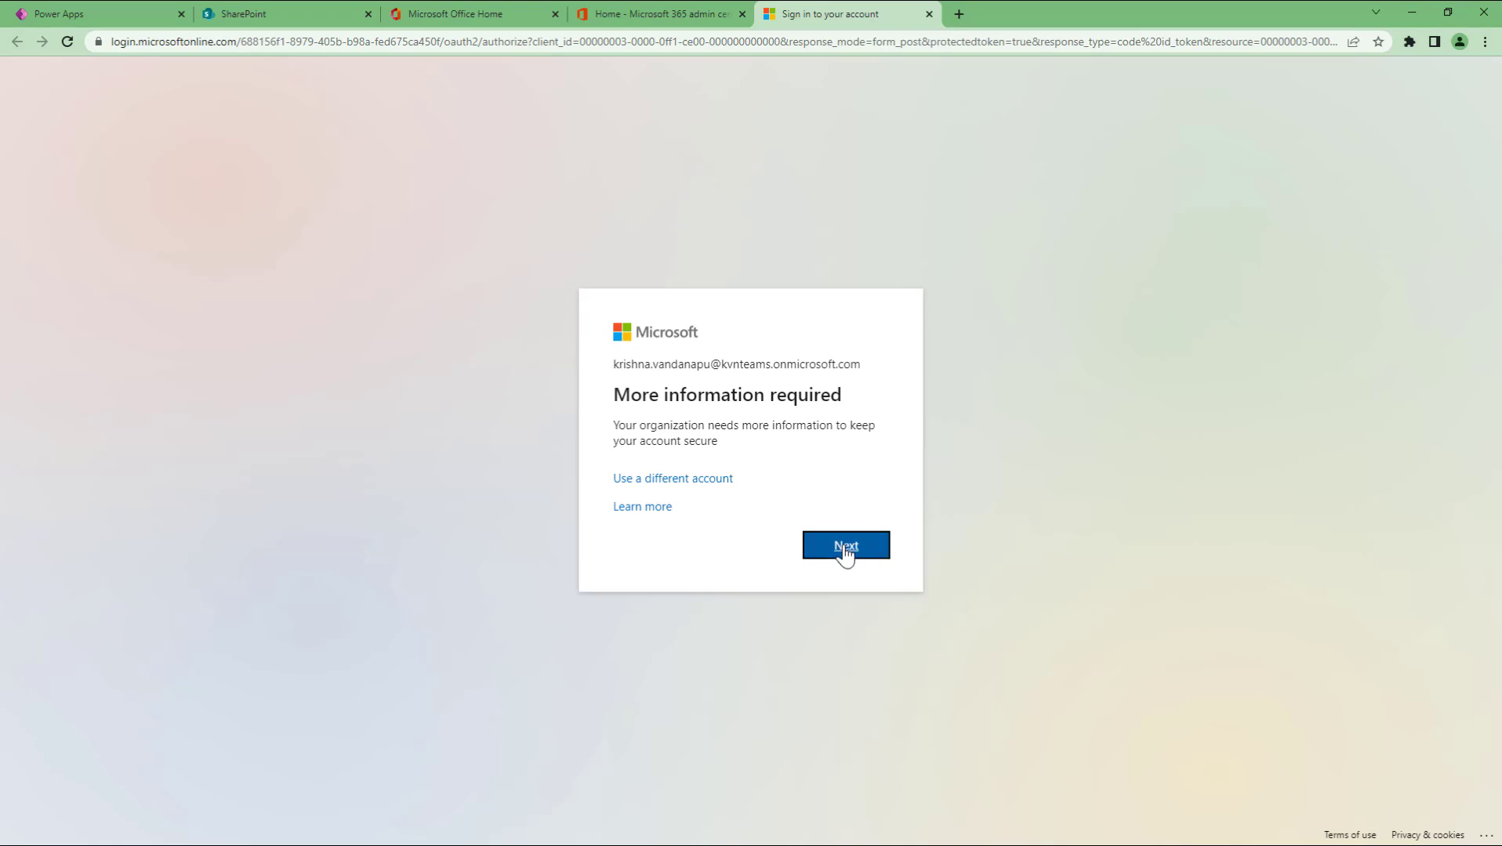
left_click(845, 546)
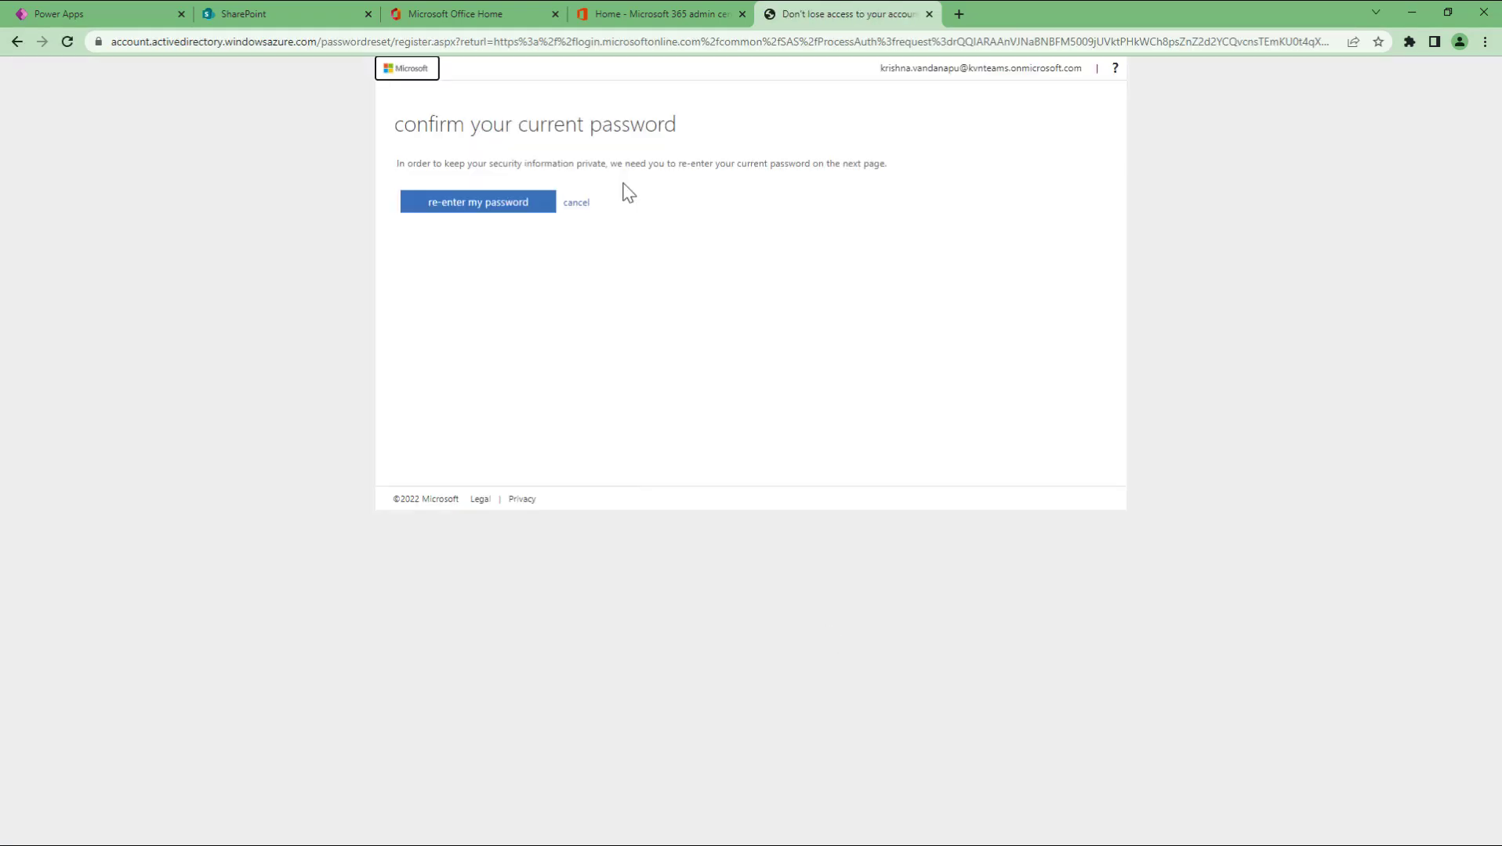
left_click(579, 203)
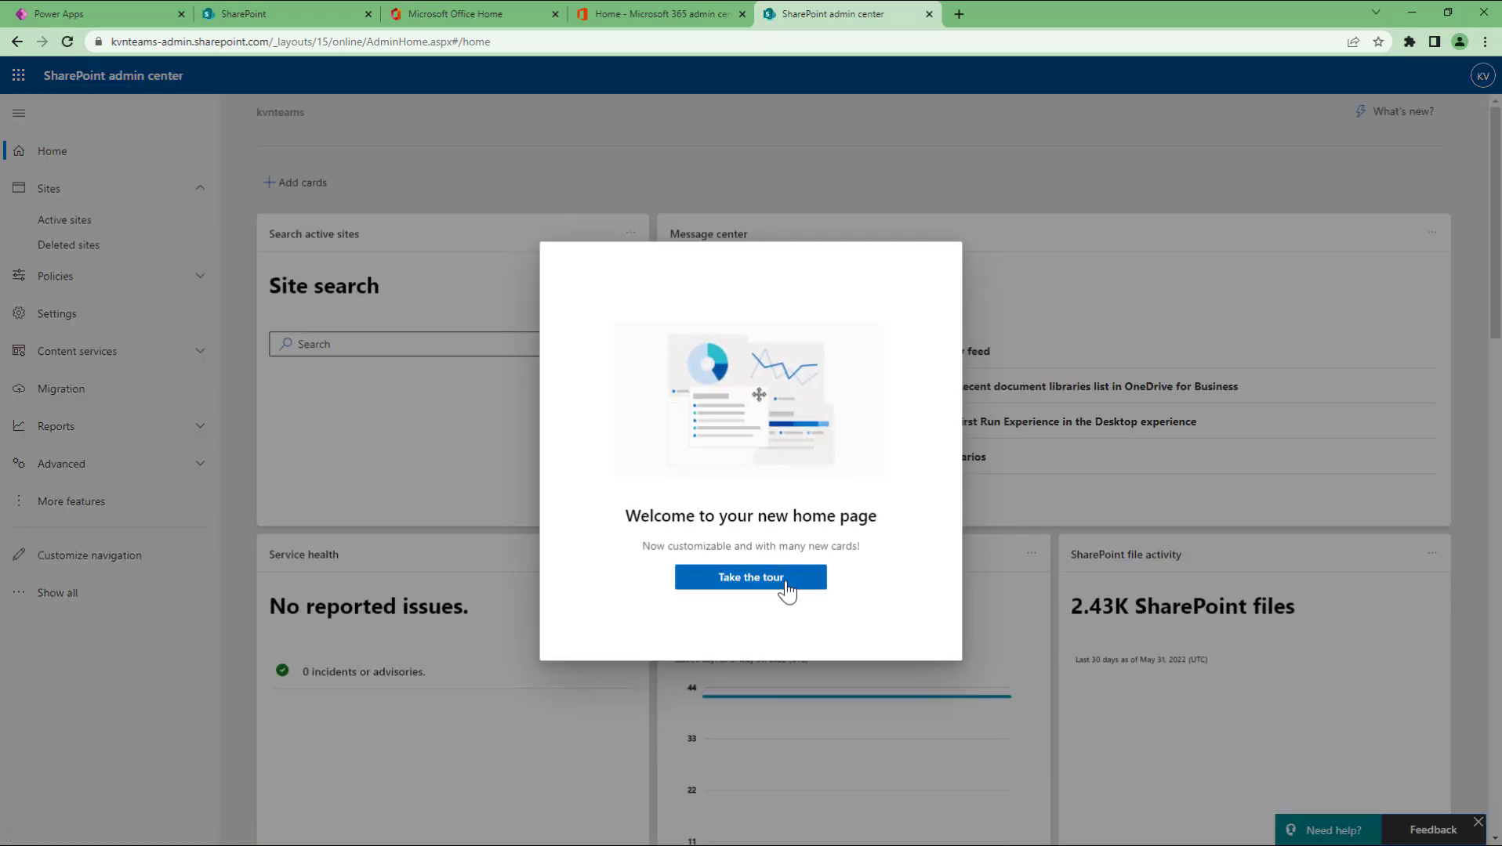
Step: Dismiss the welcome dialog, review the home cards (2.43K SharePoint files), then go to Active sites
left_click(786, 583)
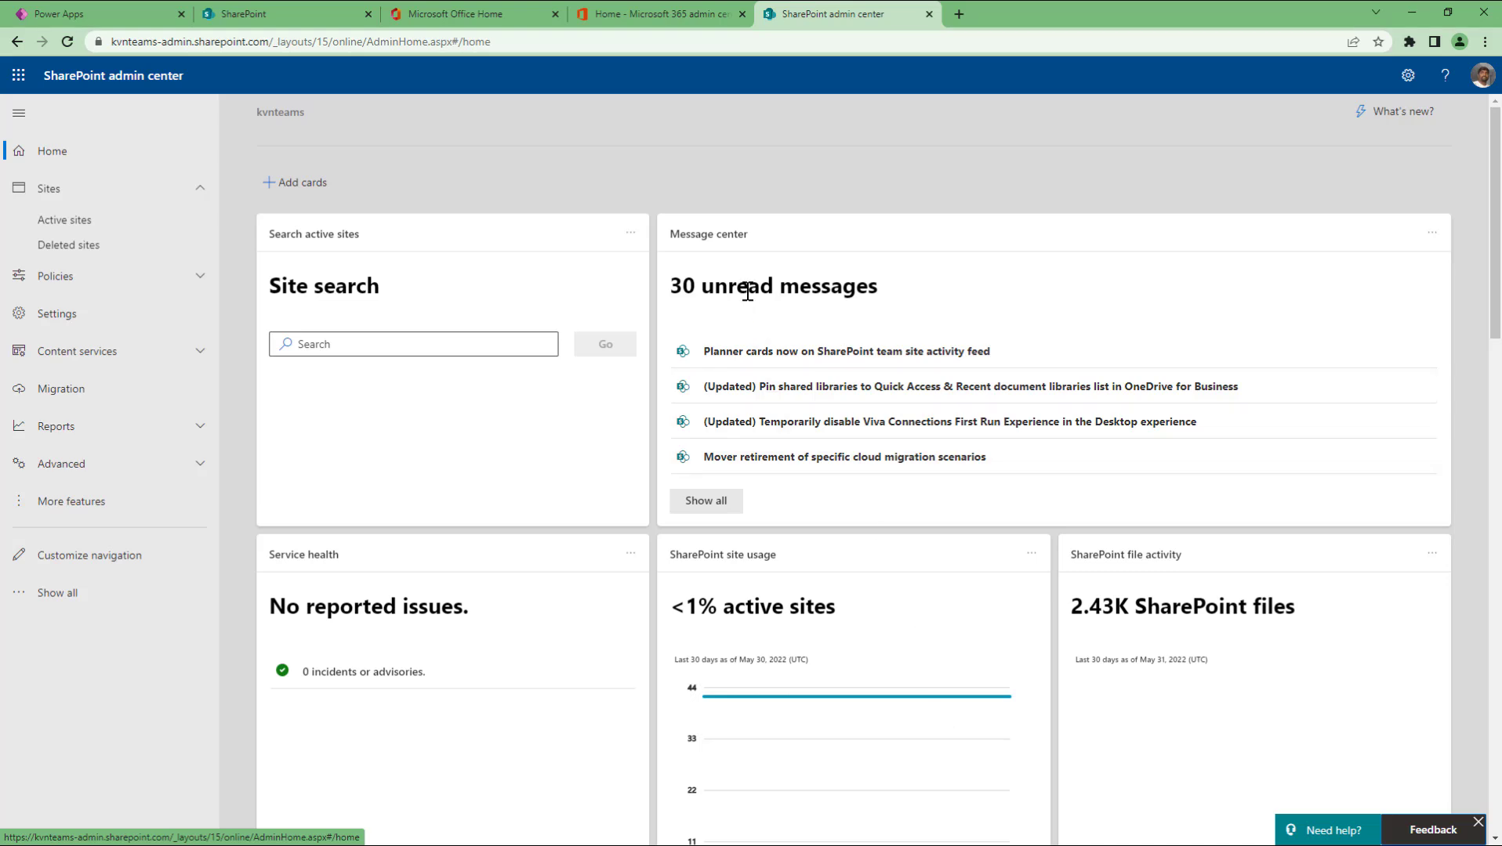
scroll(748, 291, "down", 3)
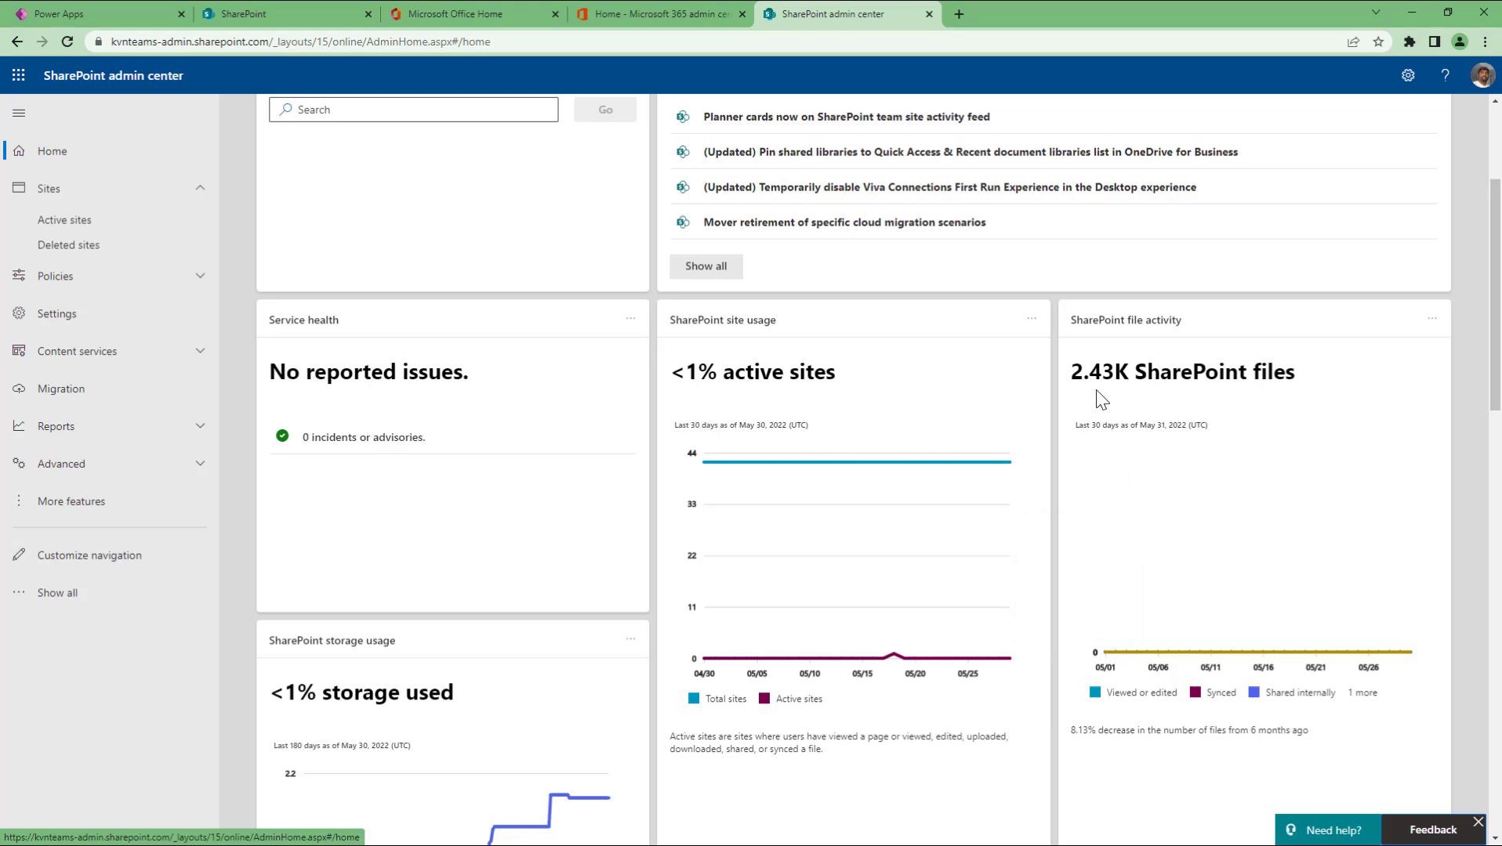
left_click_drag(1071, 372, 1334, 394)
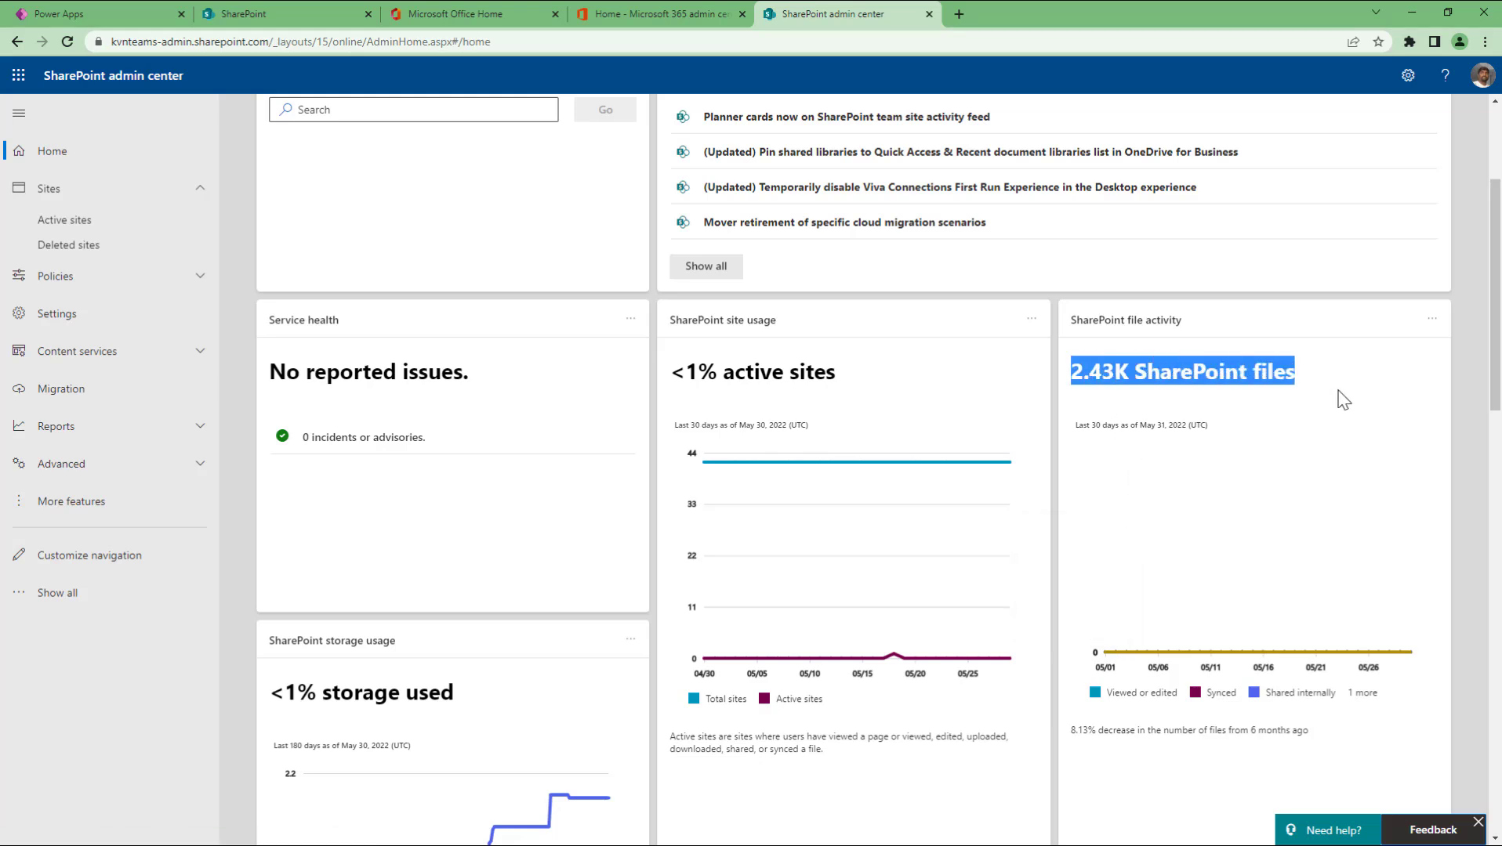
scroll(1450, 544, "down", 4)
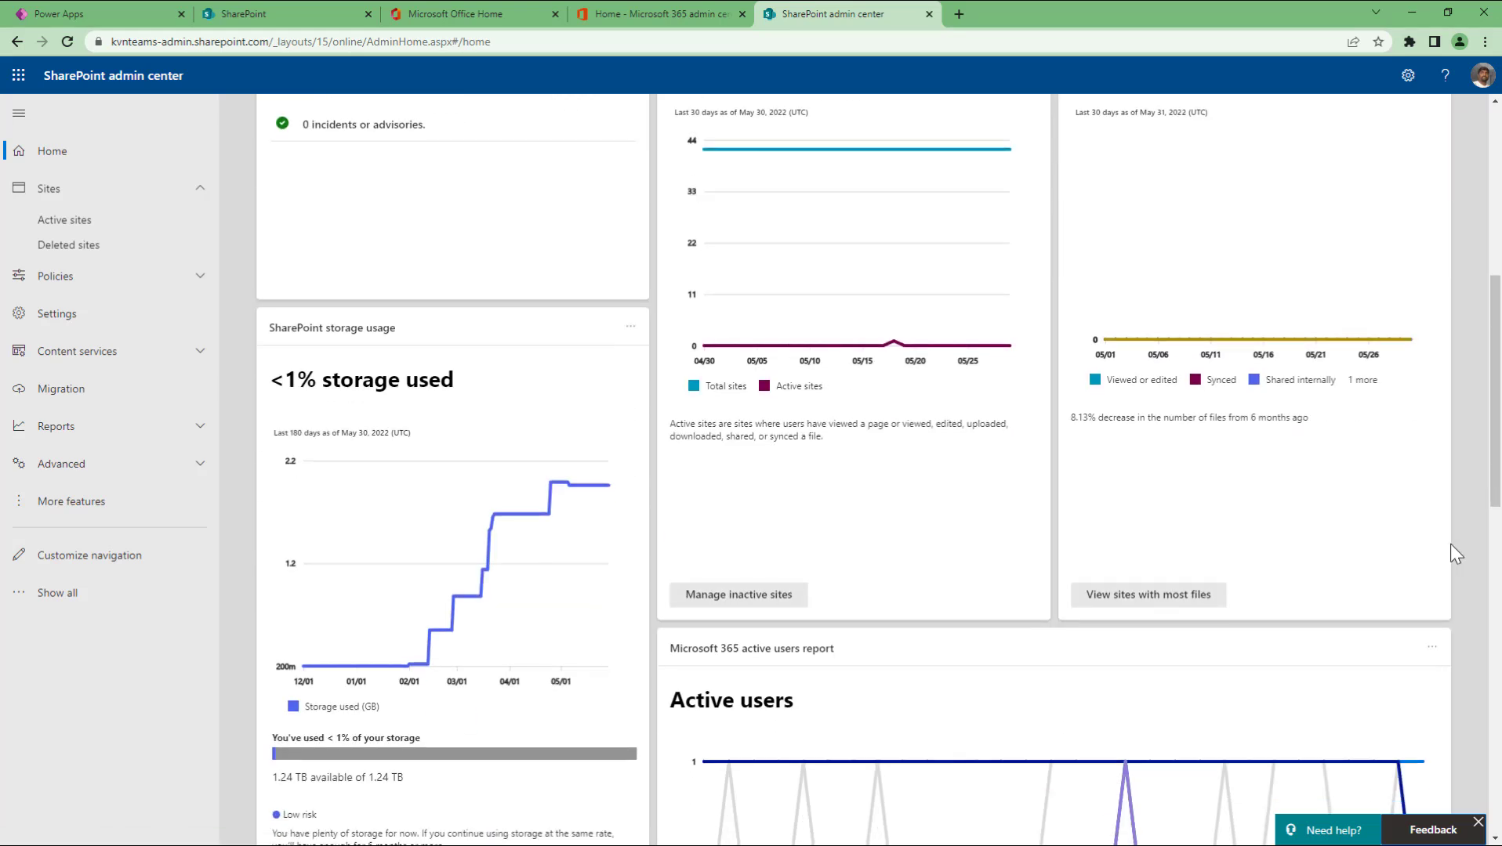
scroll(1450, 545, "down", 9)
scroll(1450, 544, "up", 3)
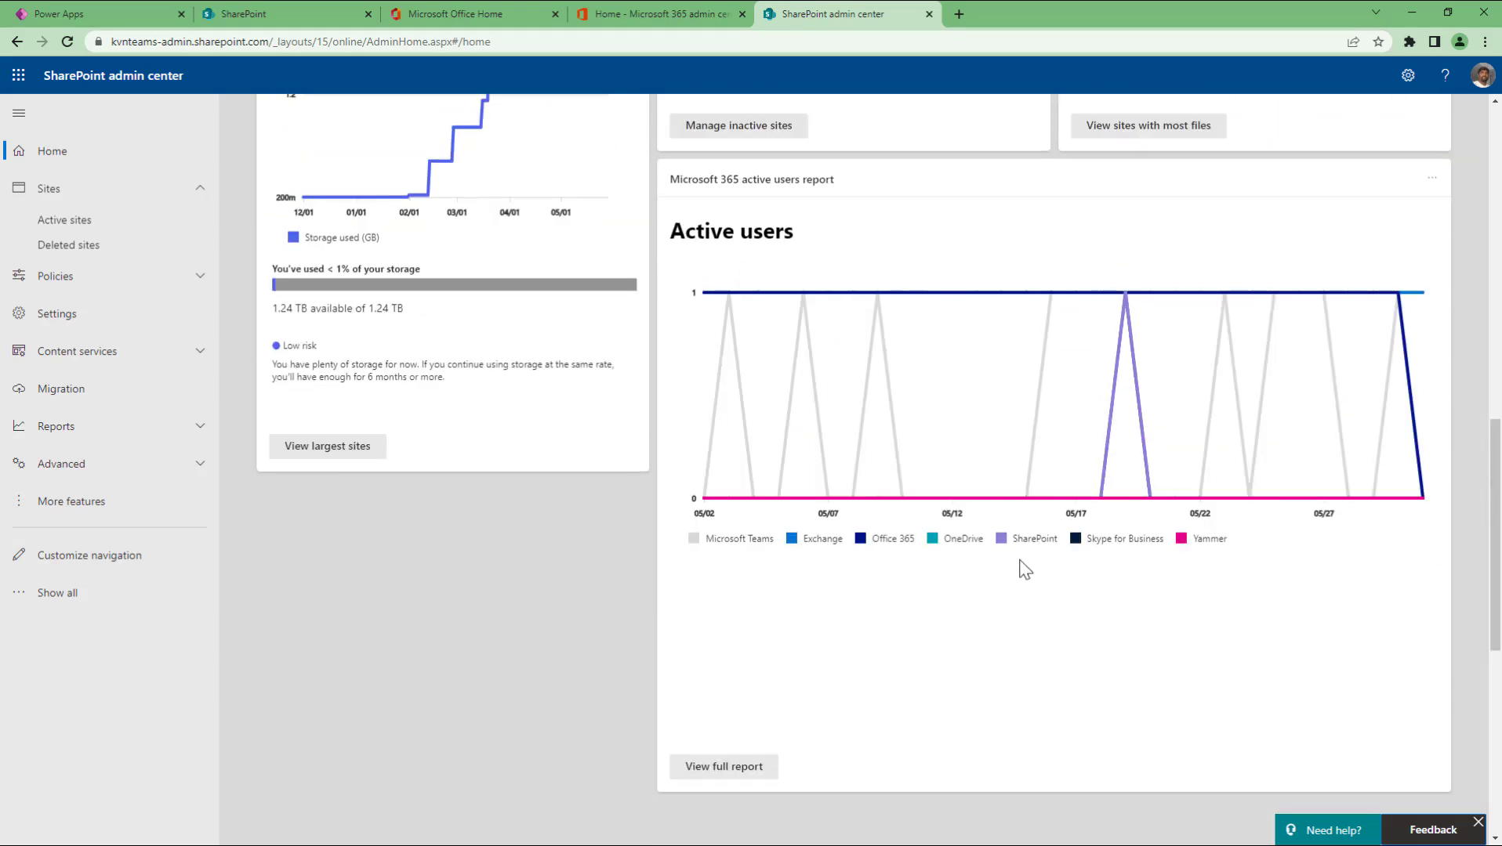
scroll(1169, 674, "up", 1)
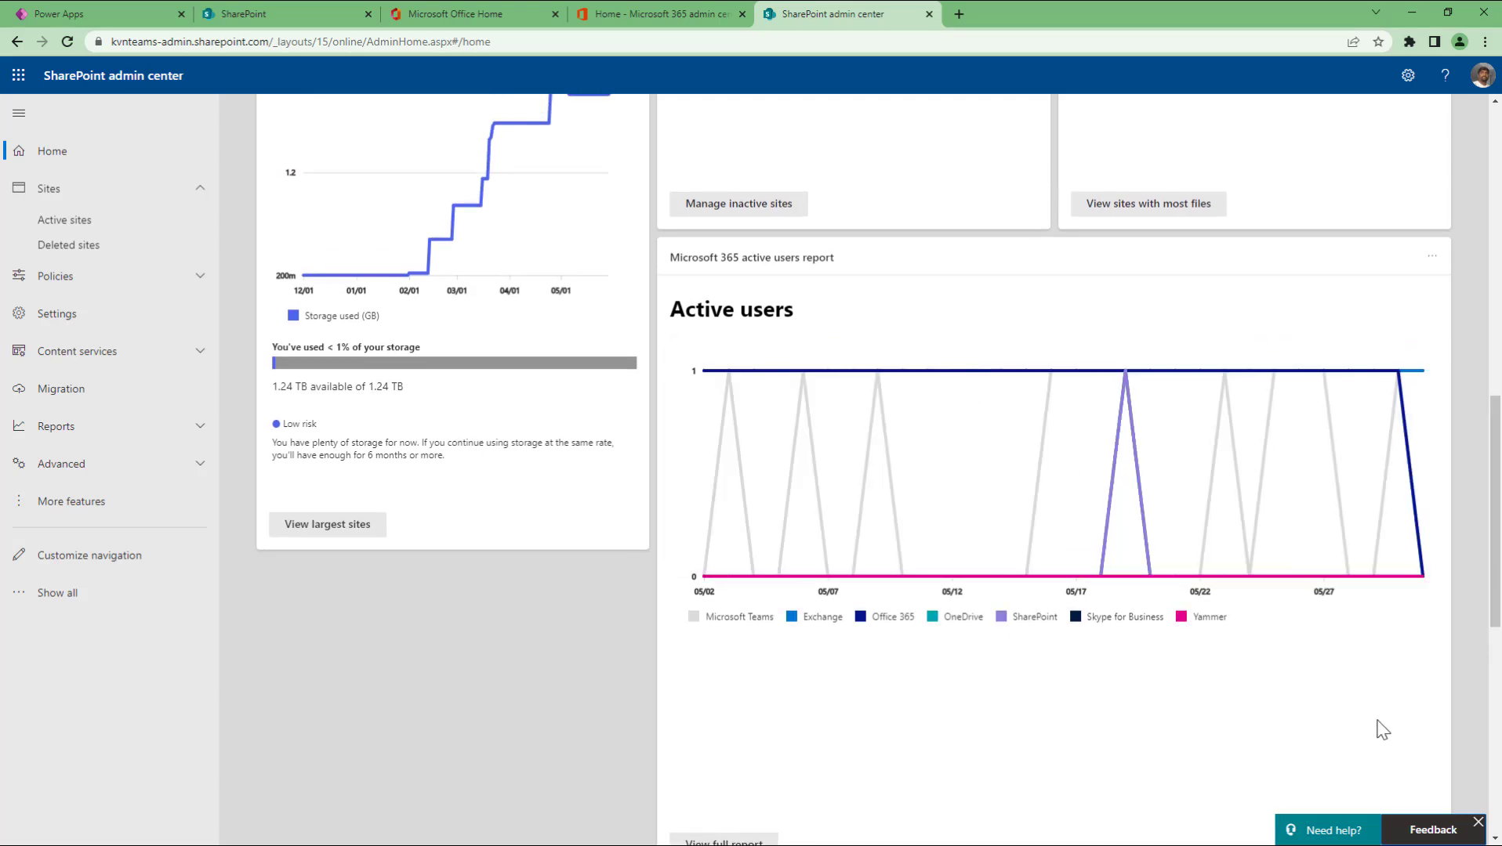
scroll(1381, 732, "up", 10)
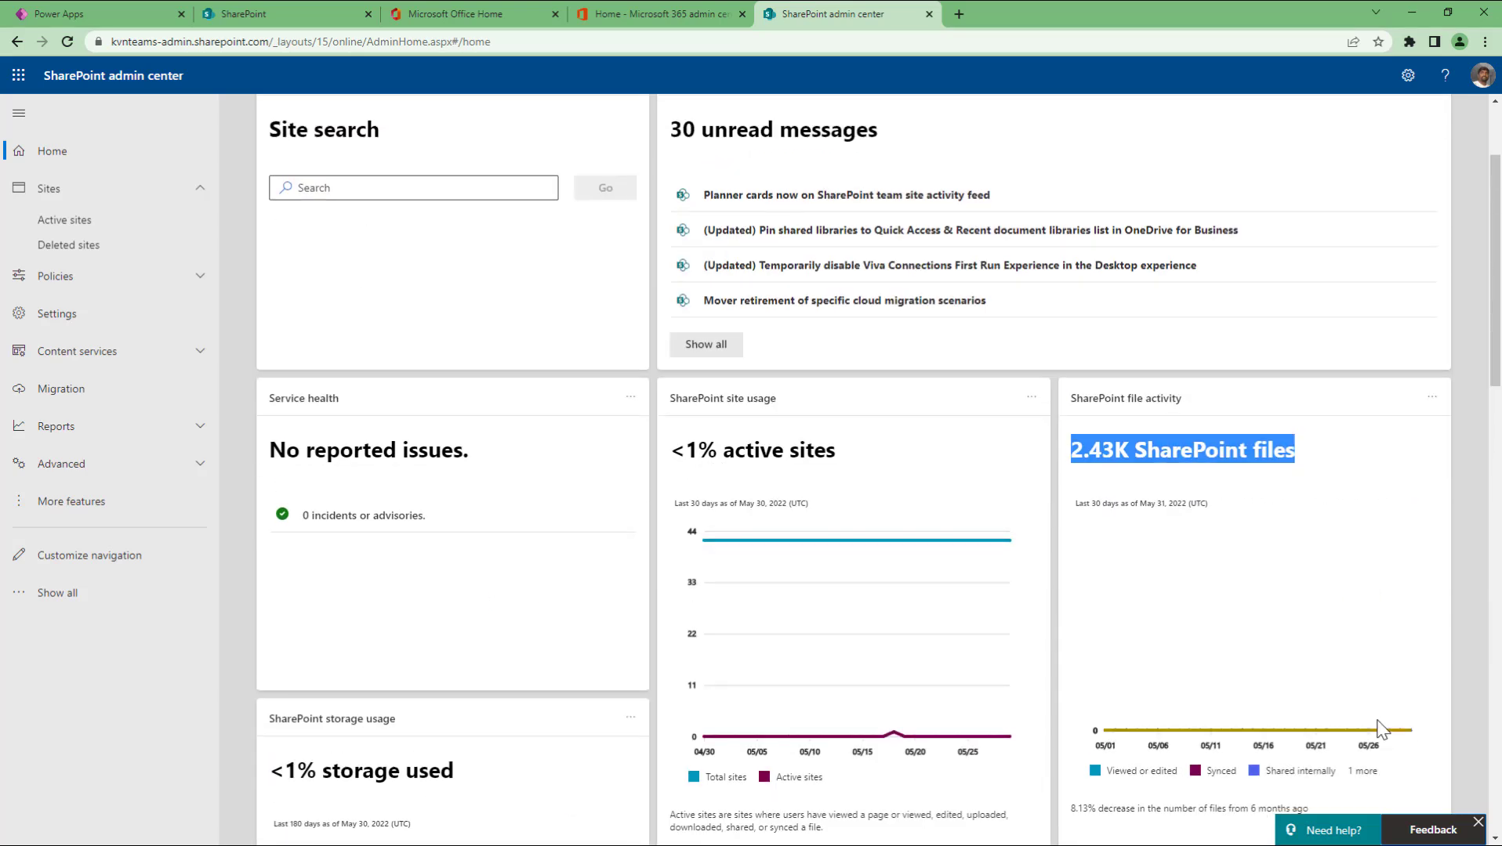
left_click(55, 221)
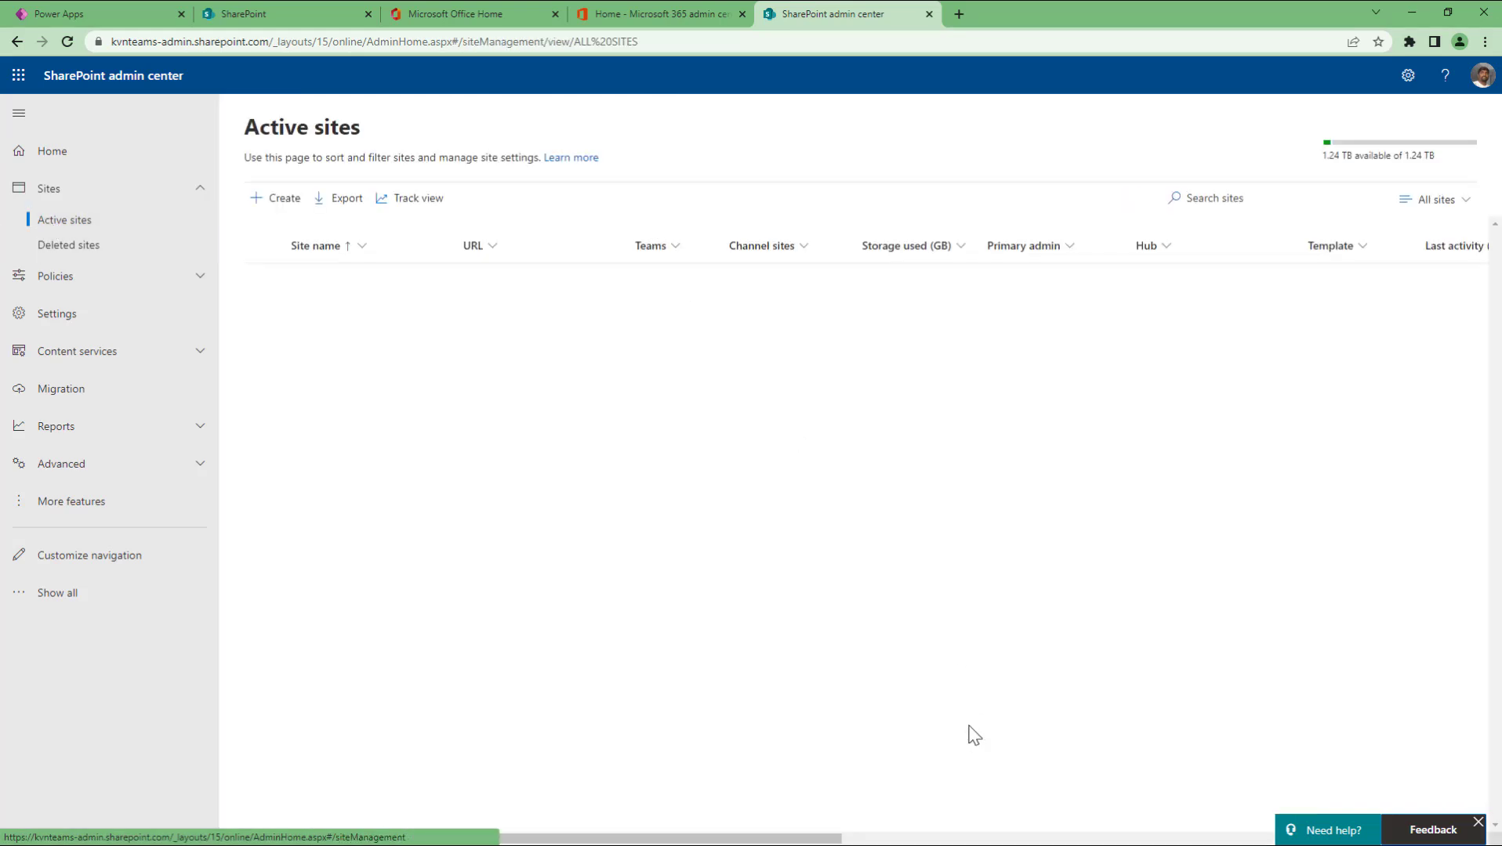
Step: Check the Teams column's Filter by Teams options without filtering, then return to Power Apps
scroll(809, 650, "down", 1)
scroll(809, 650, "down", 6)
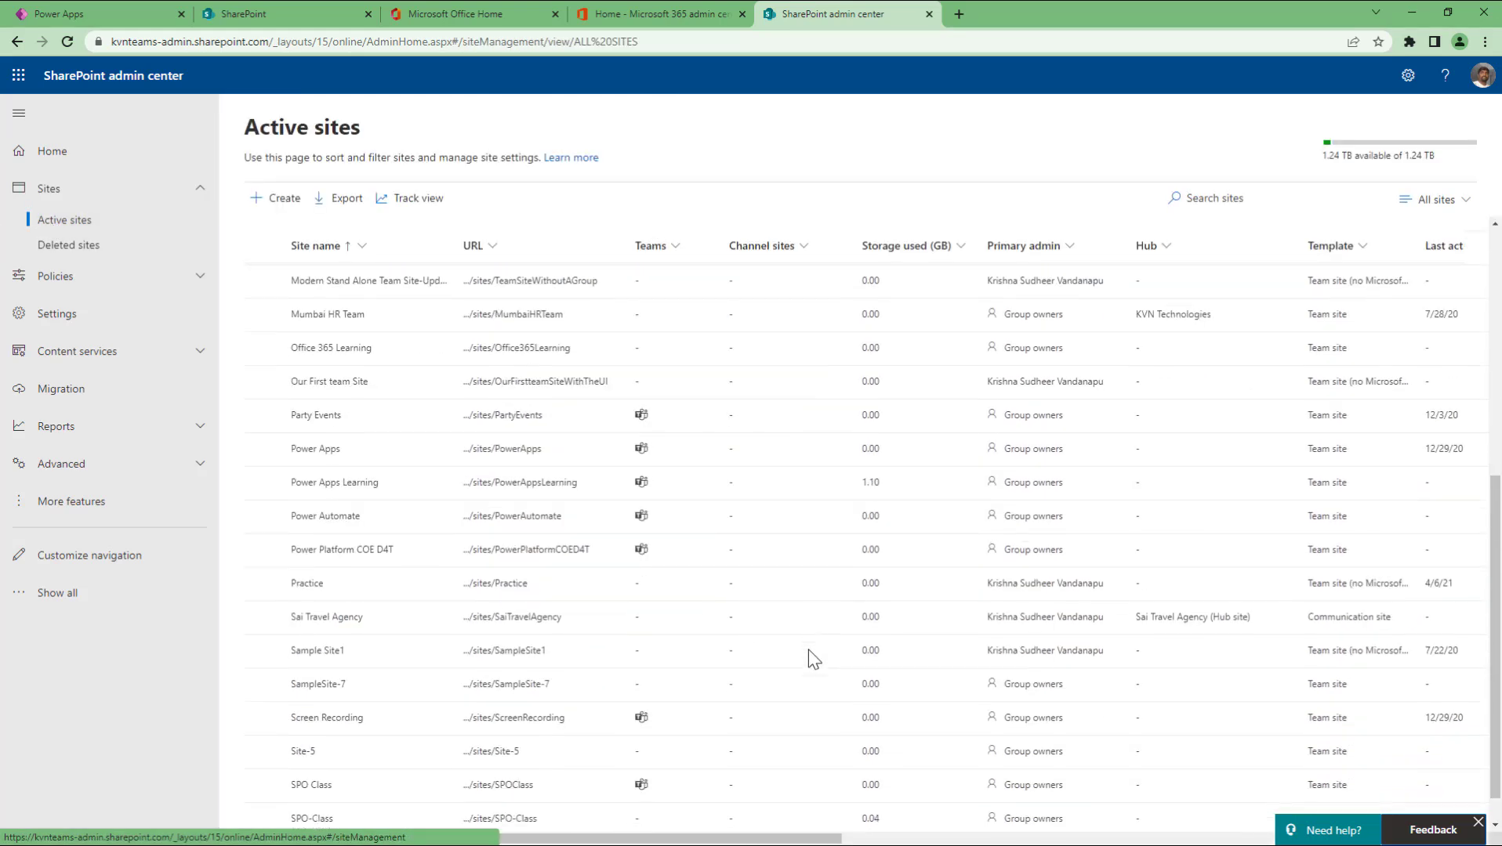
scroll(808, 650, "up", 7)
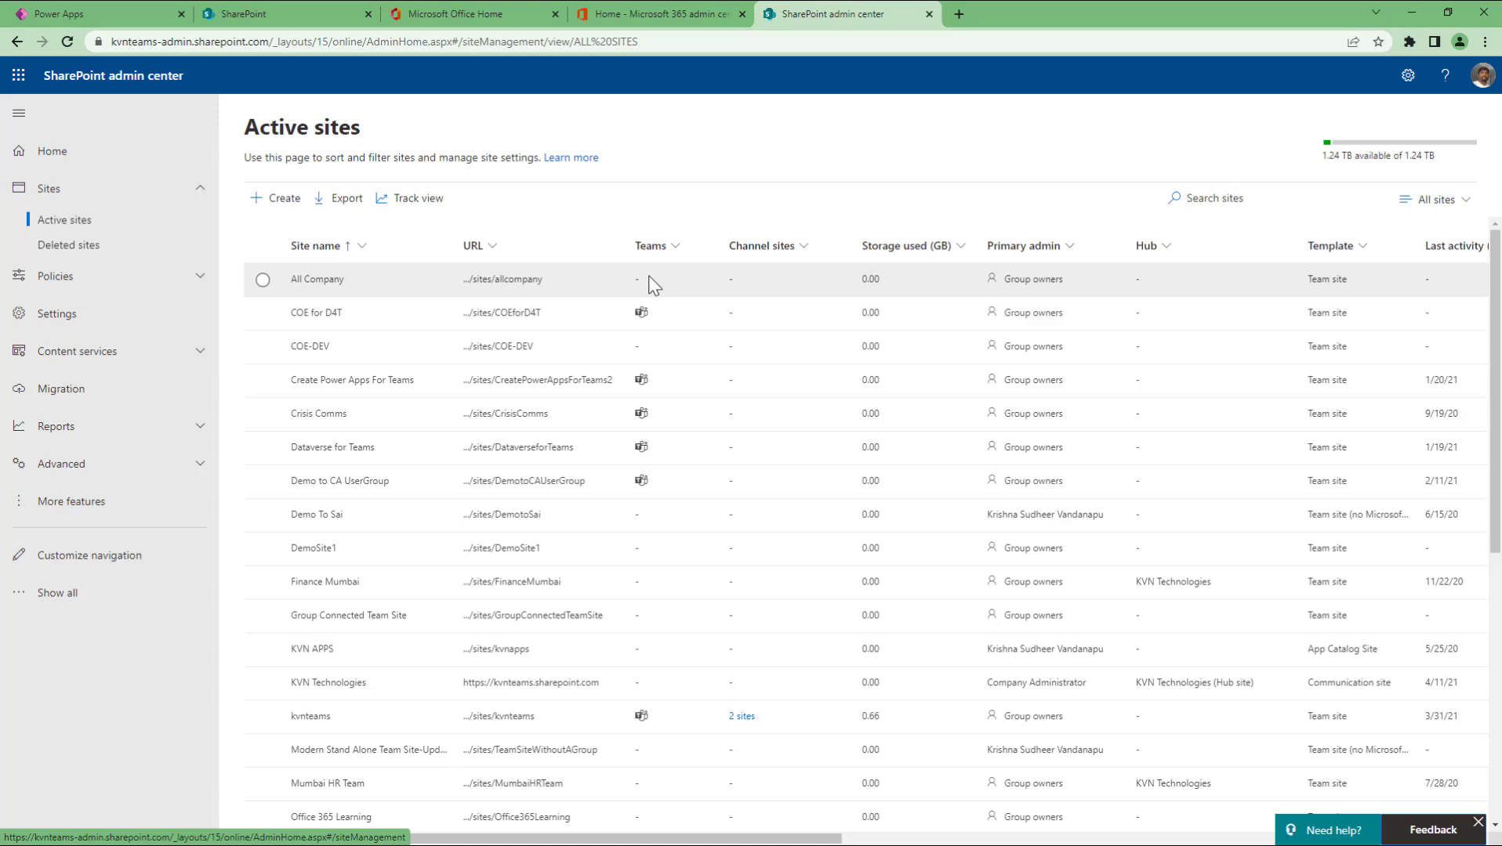
left_click(674, 250)
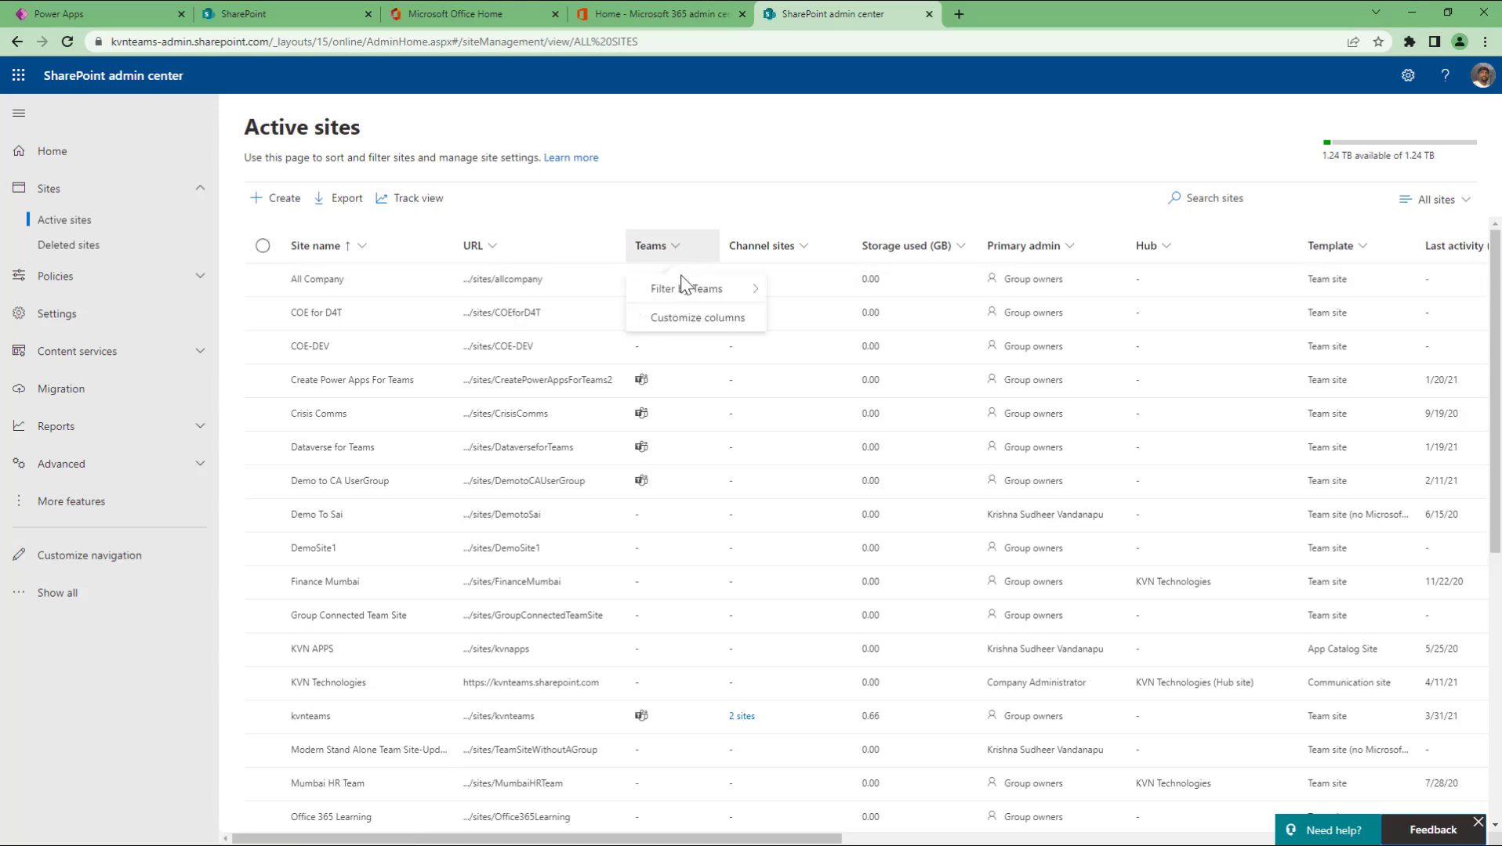
mouse_move(711, 293)
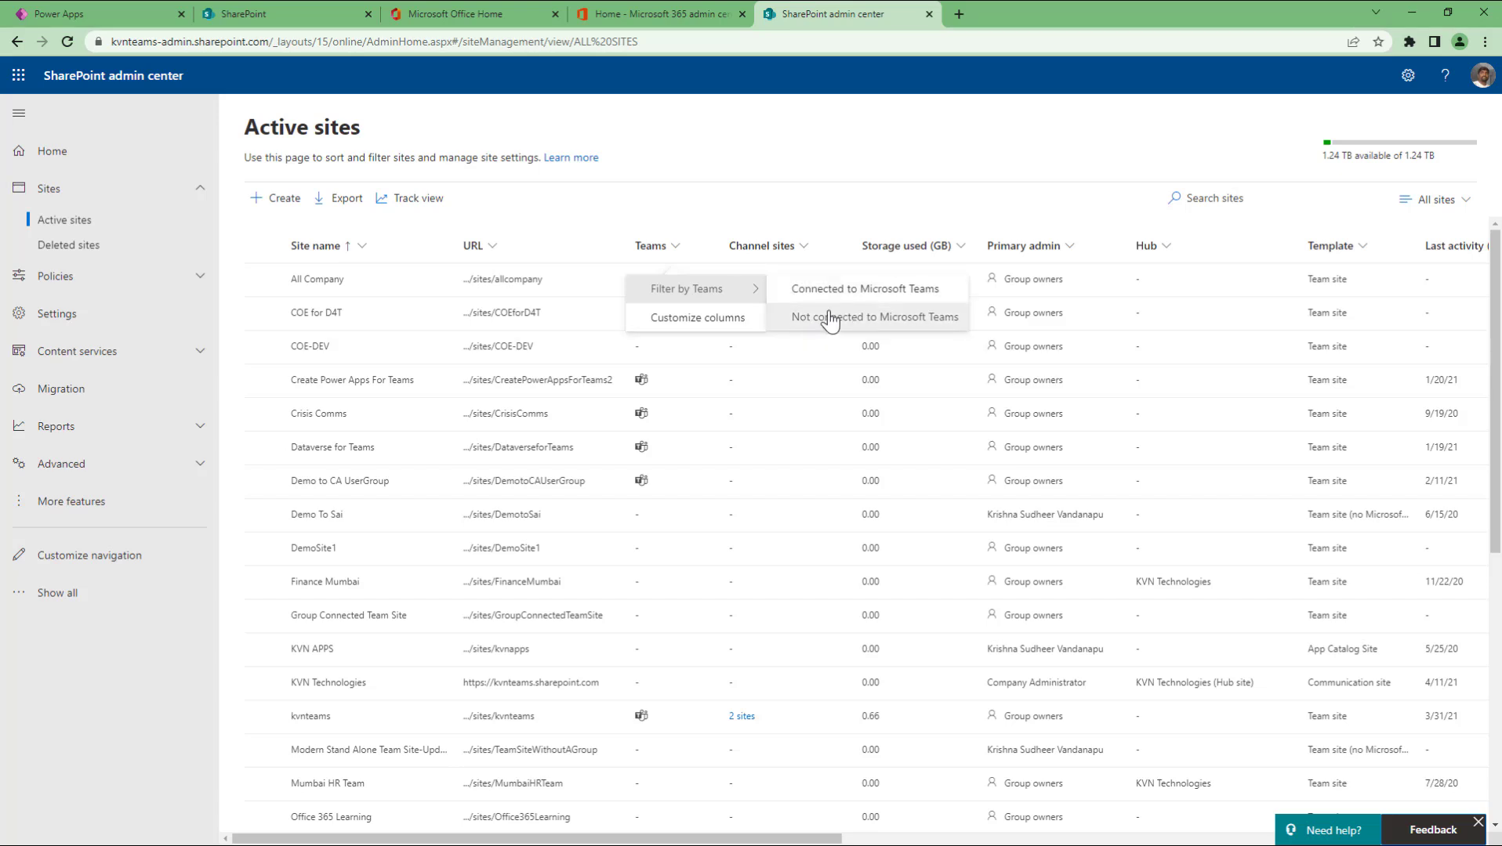
left_click(714, 207)
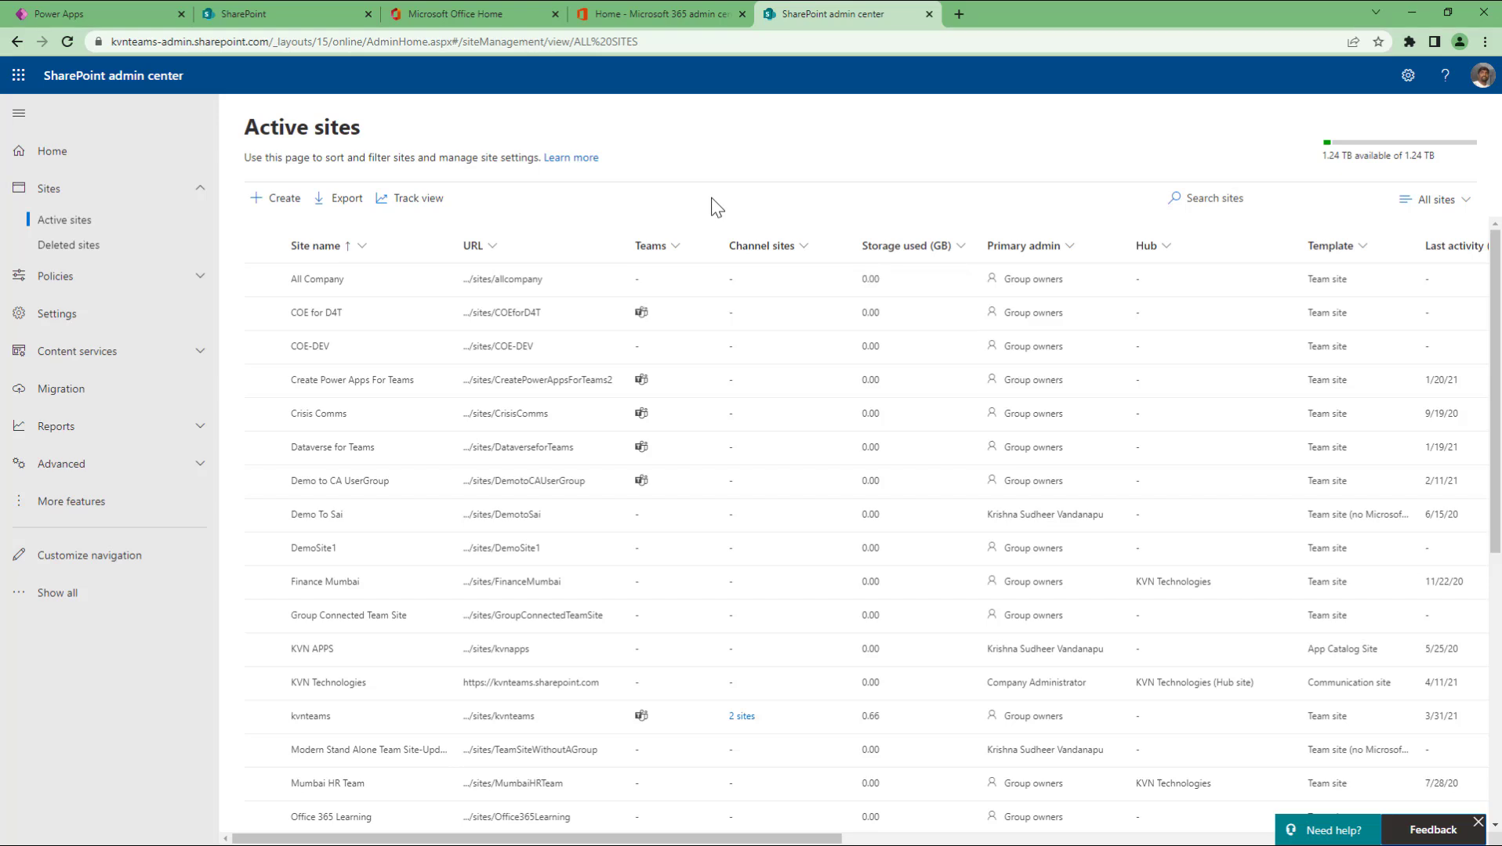
left_click(81, 15)
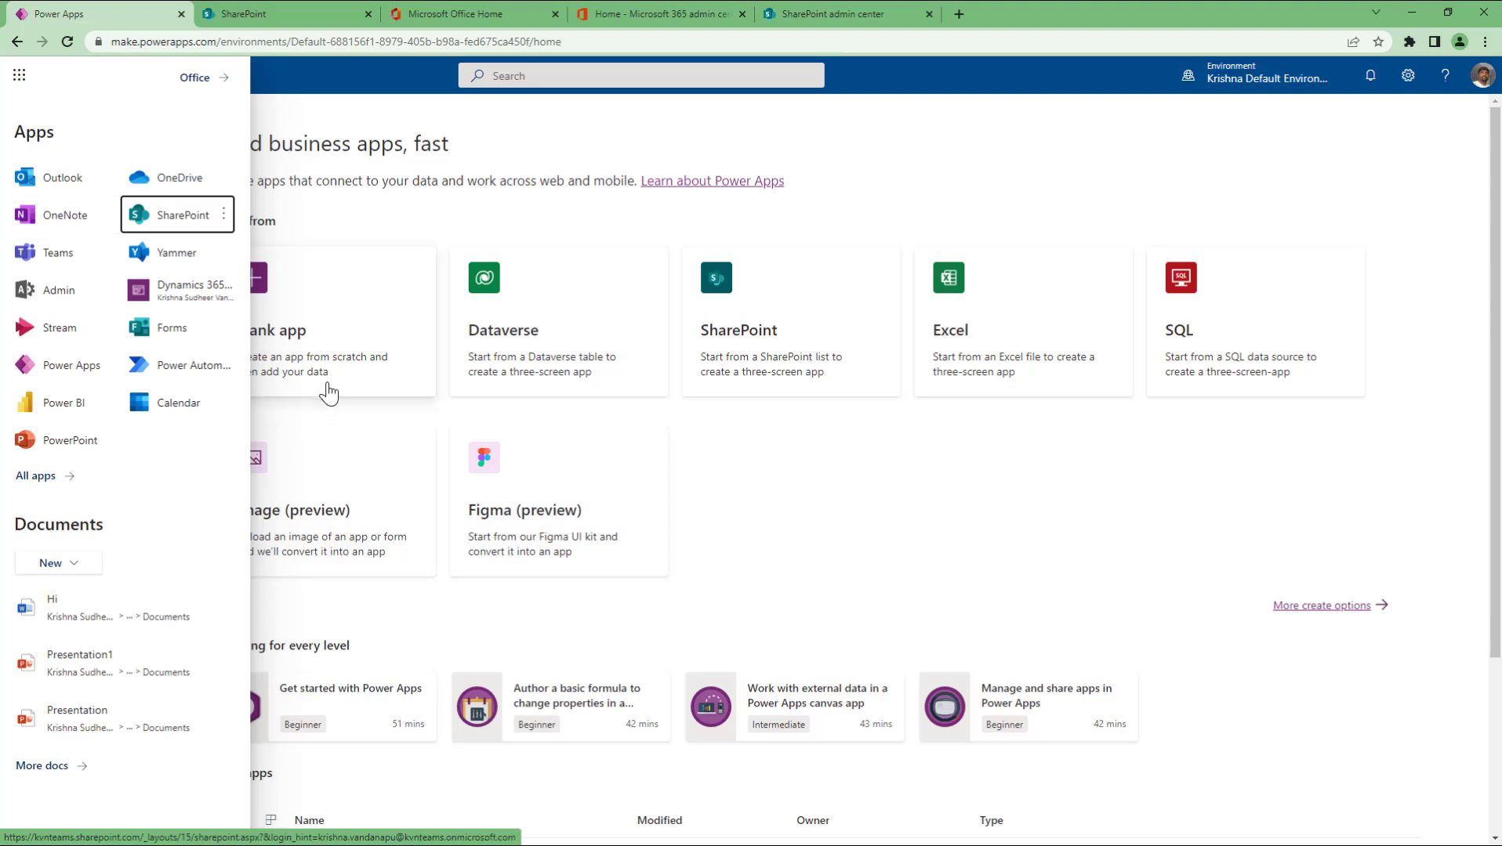
Step: Open Microsoft Teams in a new tab from the app launcher, skipping the security-info prompts
left_click(109, 251)
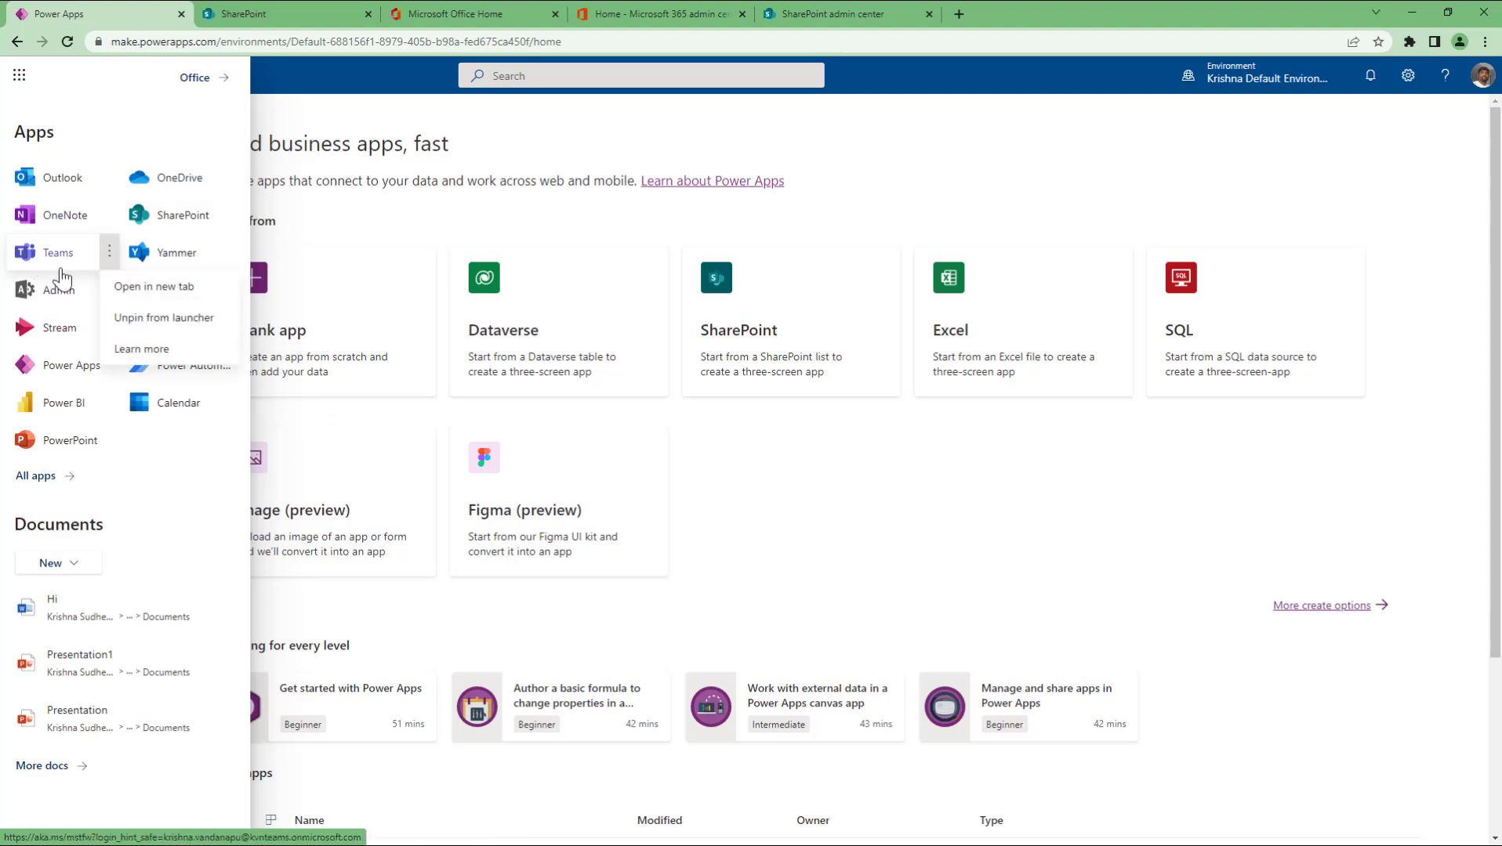
left_click(137, 288)
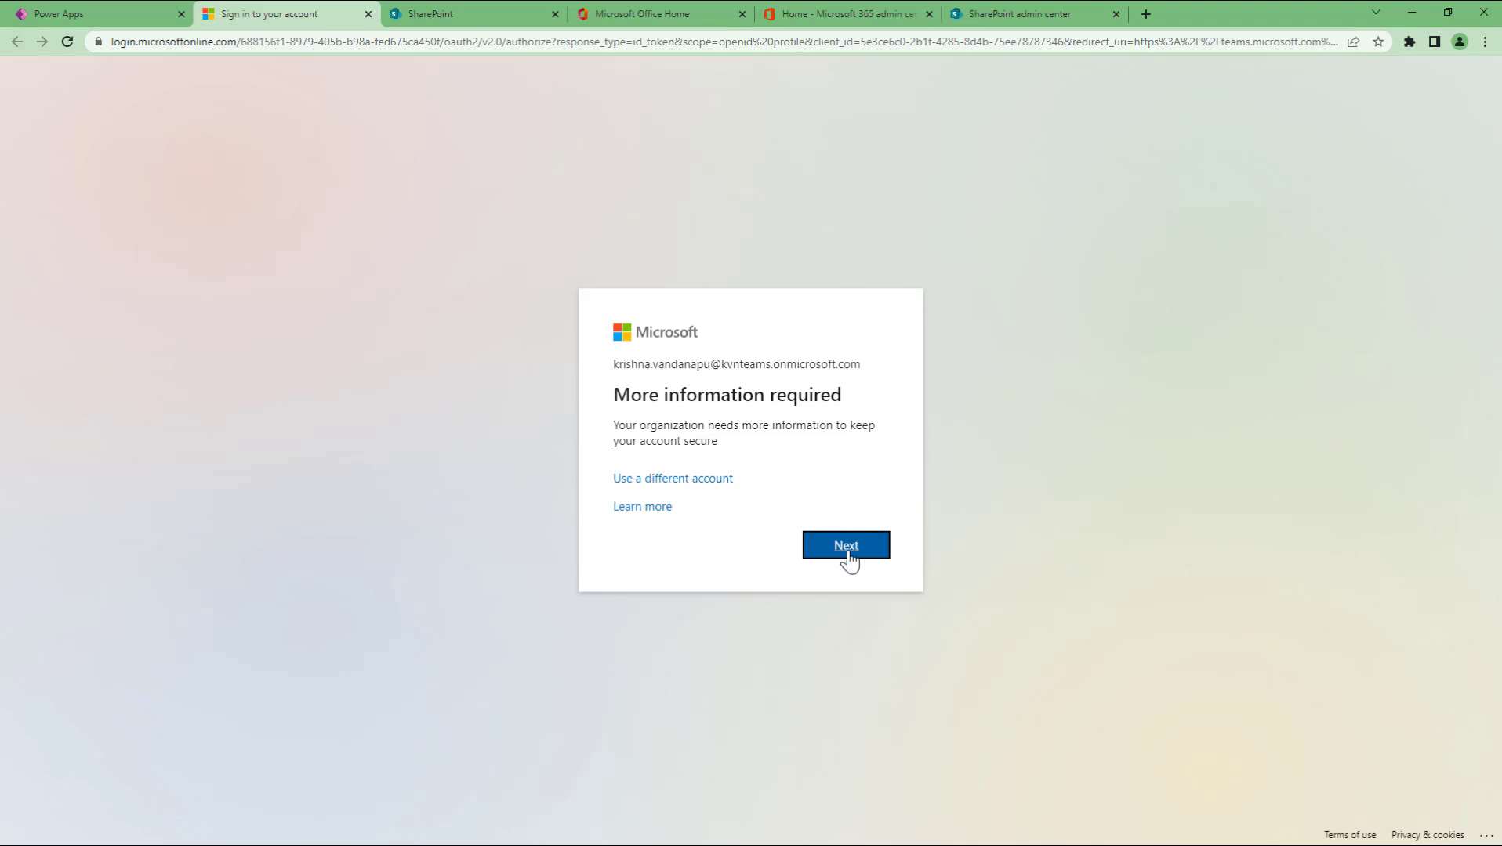
left_click(848, 553)
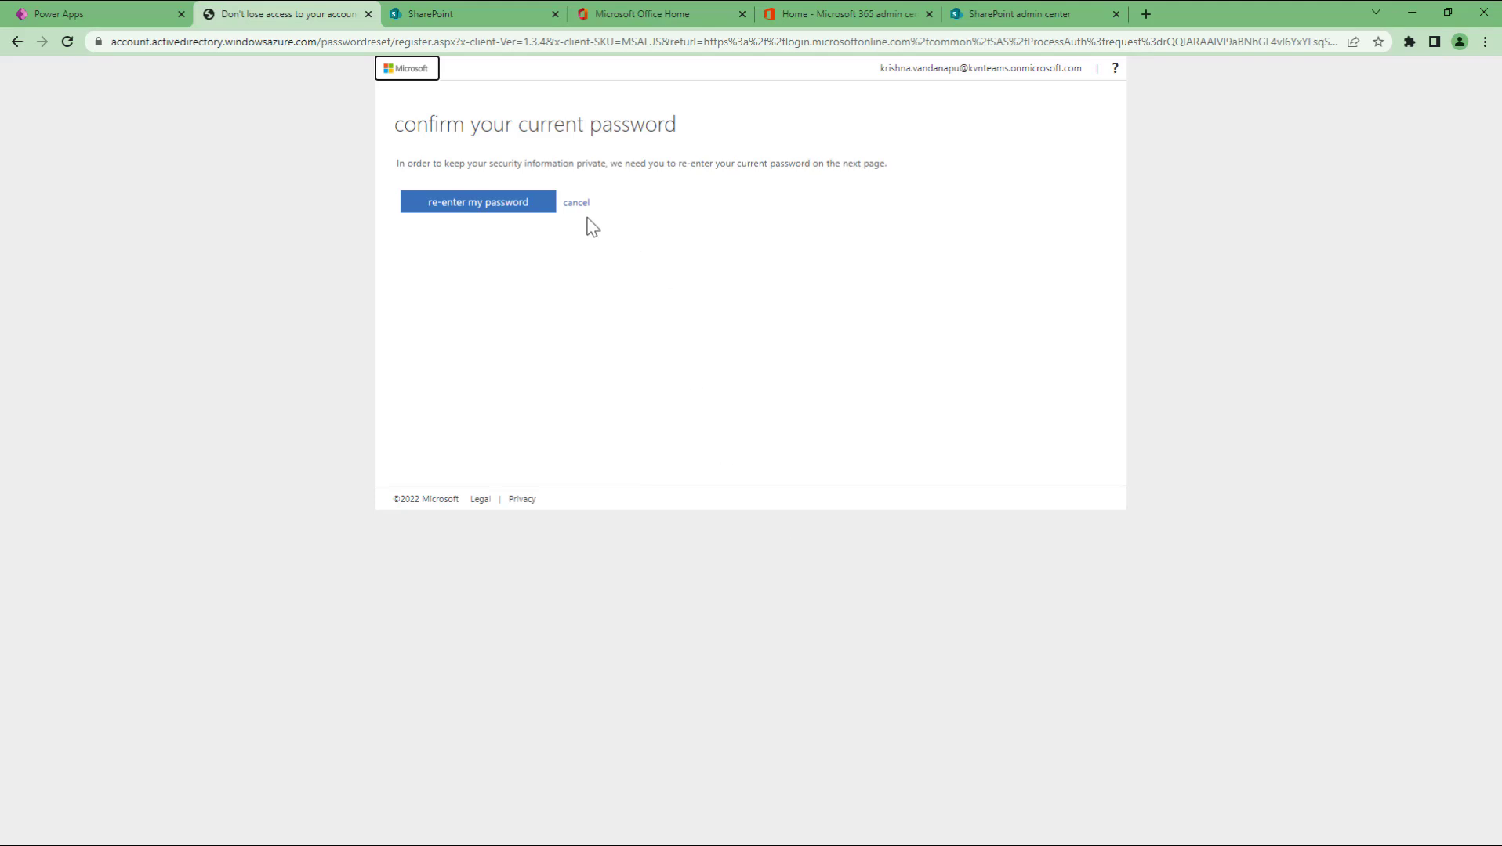
left_click(580, 204)
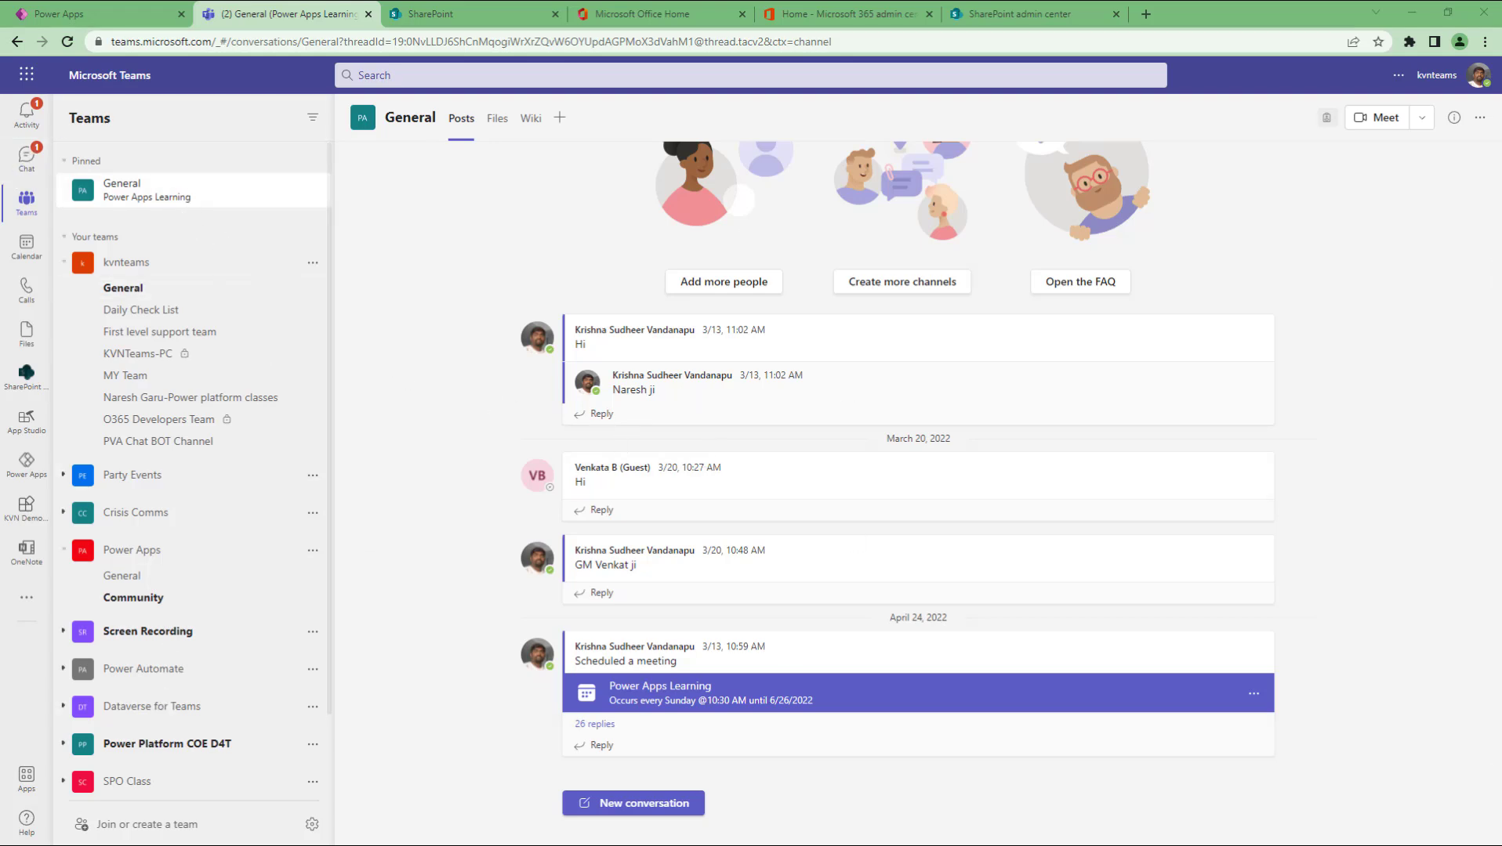
Step: Find the contact via search, send them a short greeting in chat, then view the Calendar
left_click(28, 166)
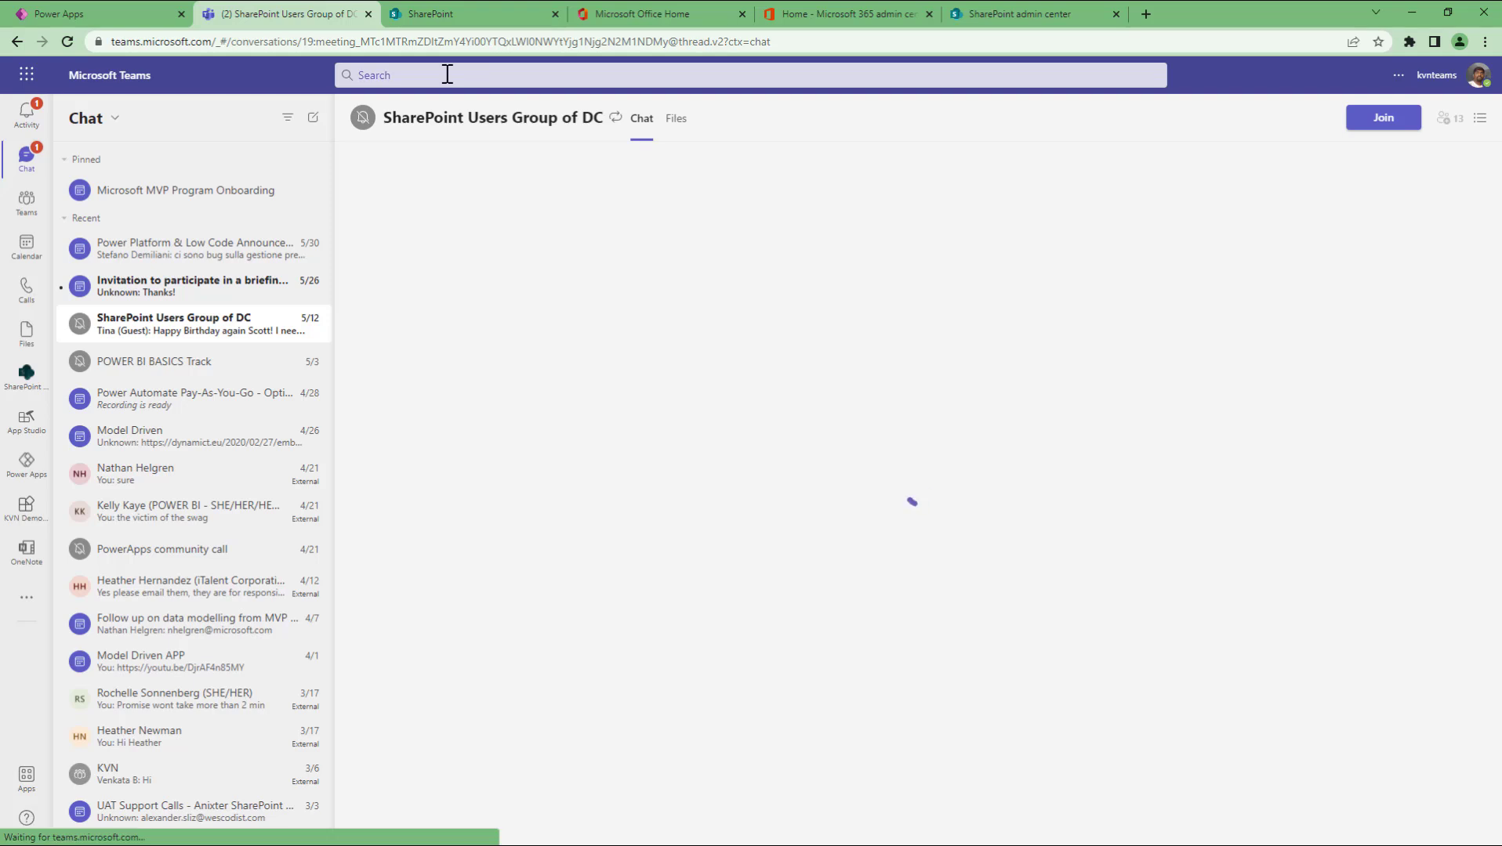
left_click(447, 74)
type("da")
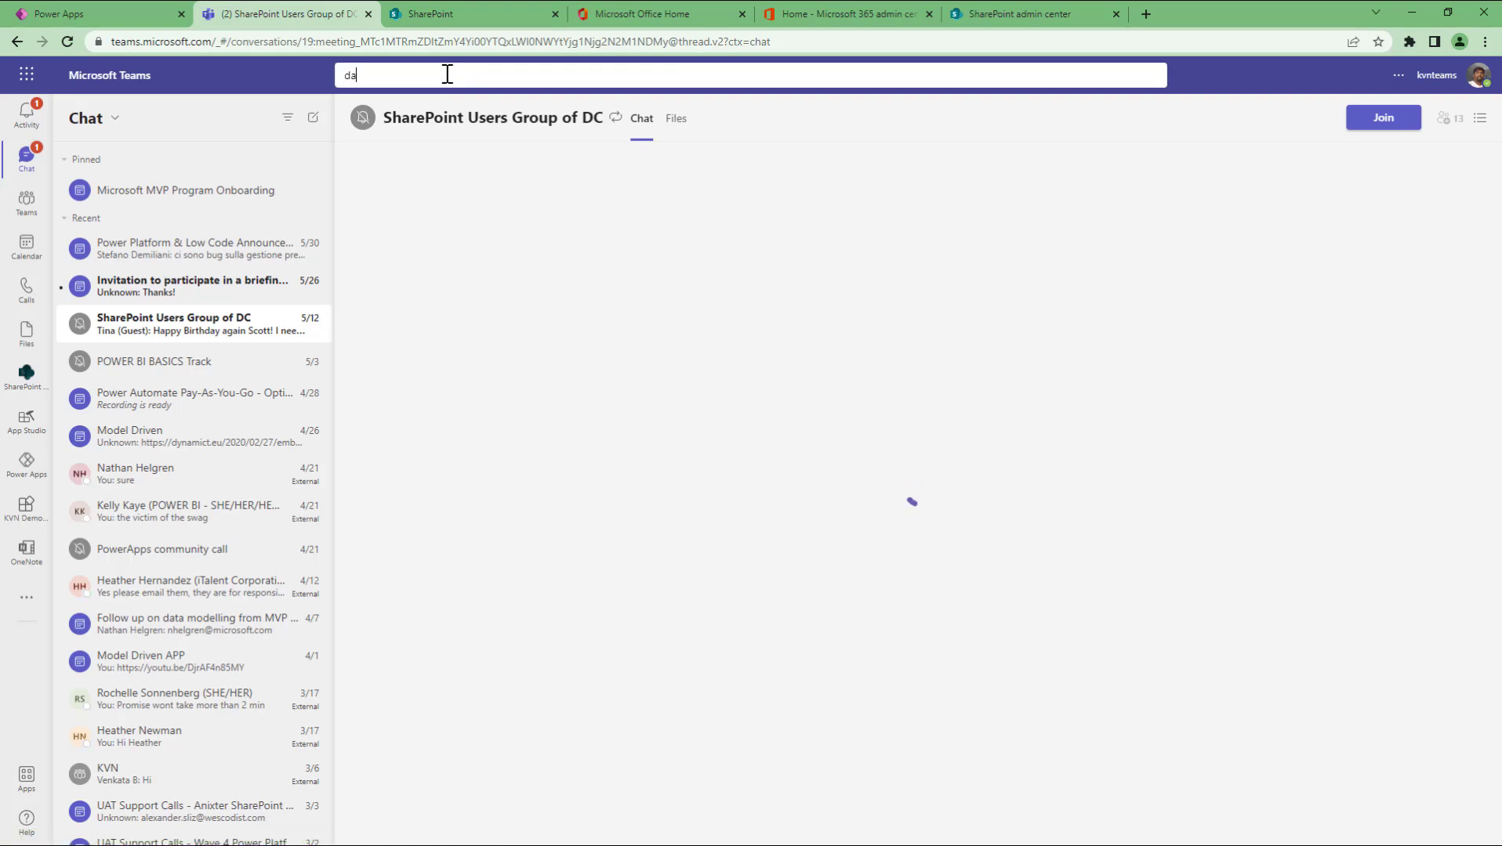
type("vid")
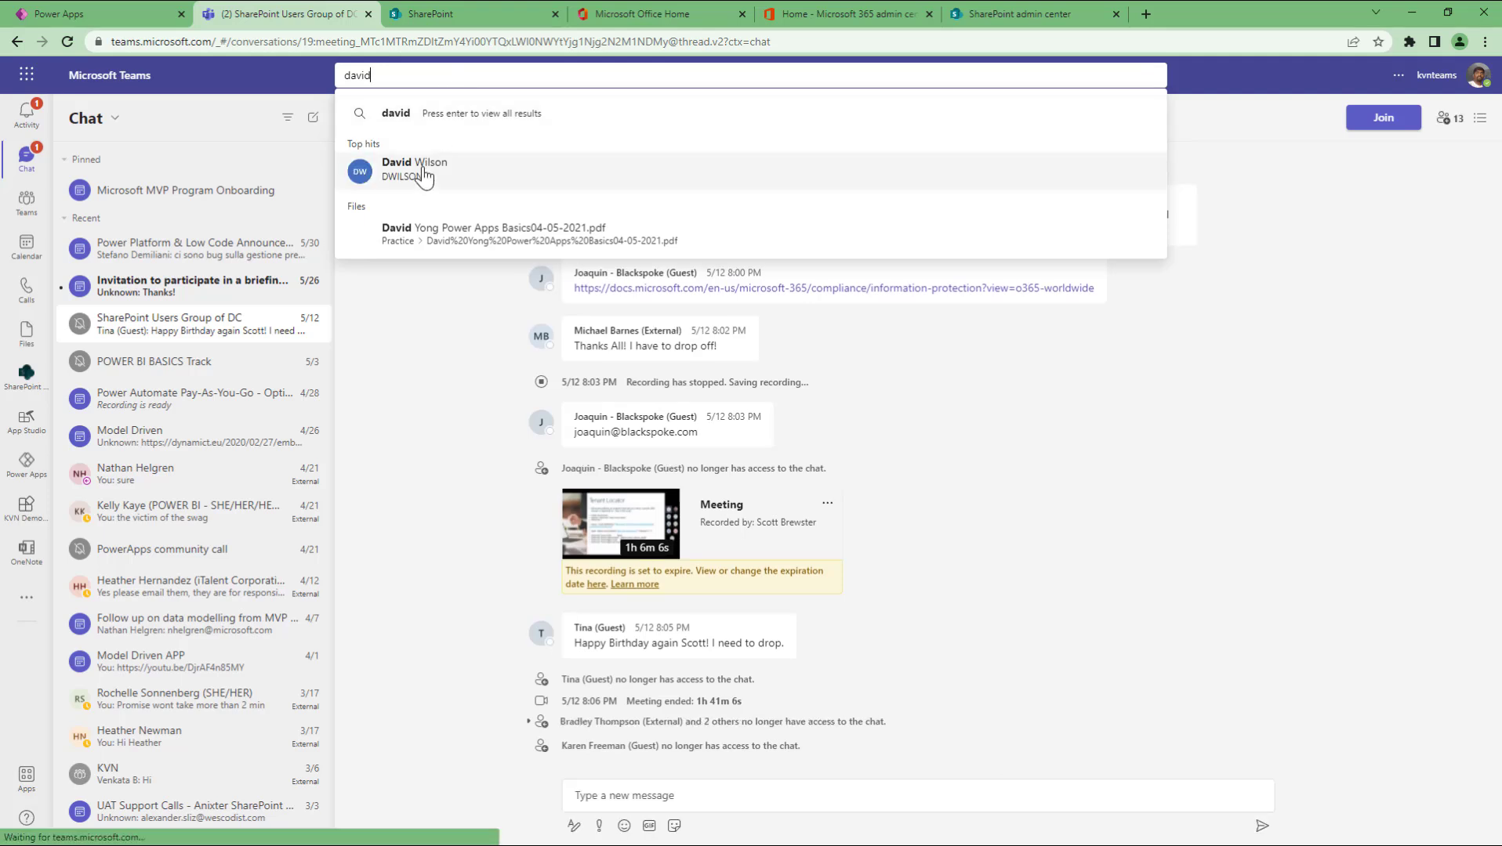
left_click(424, 177)
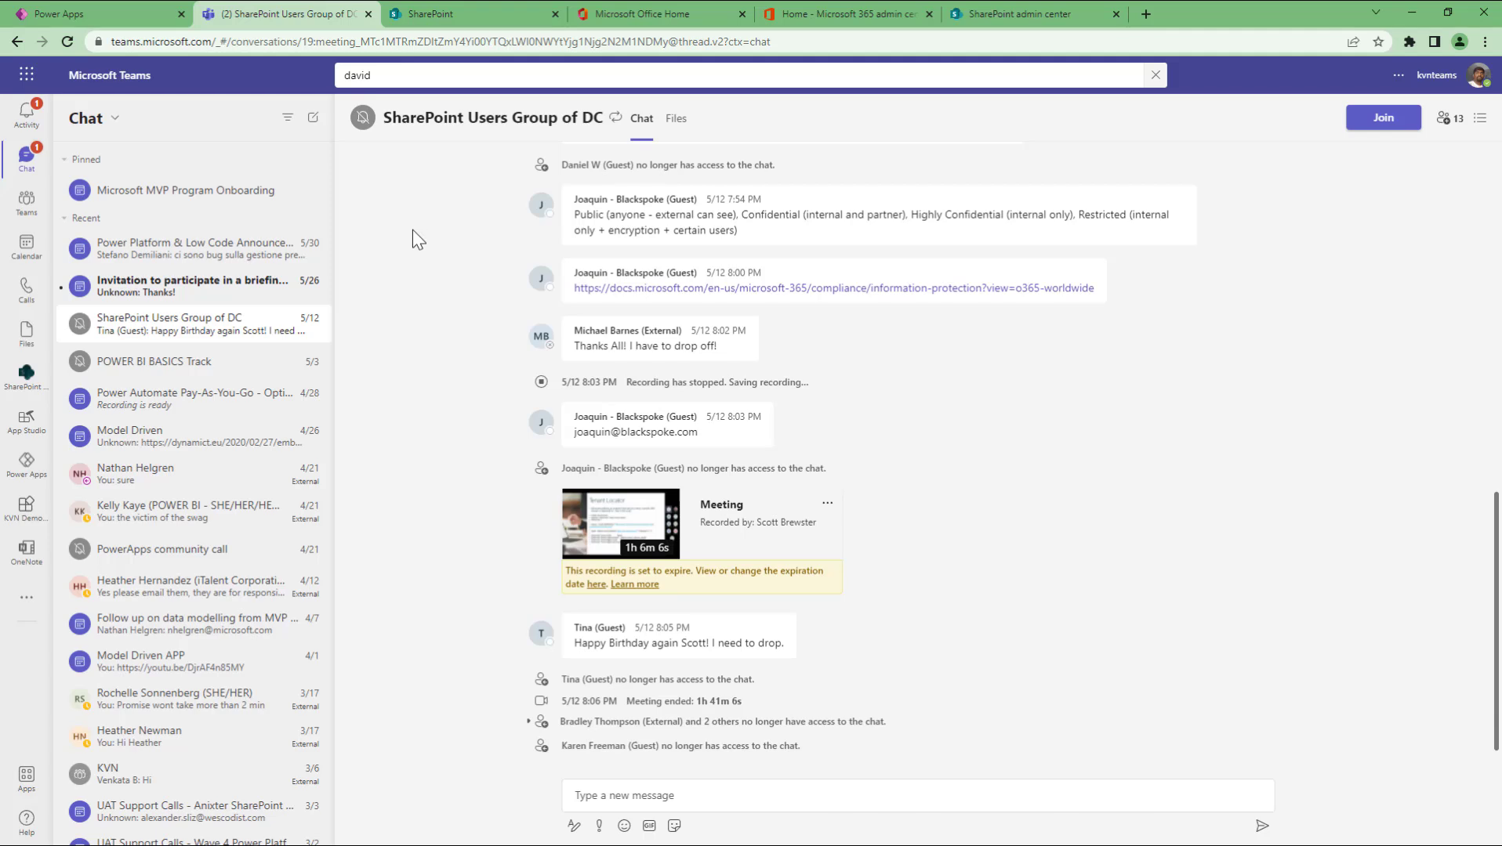
left_click(392, 74)
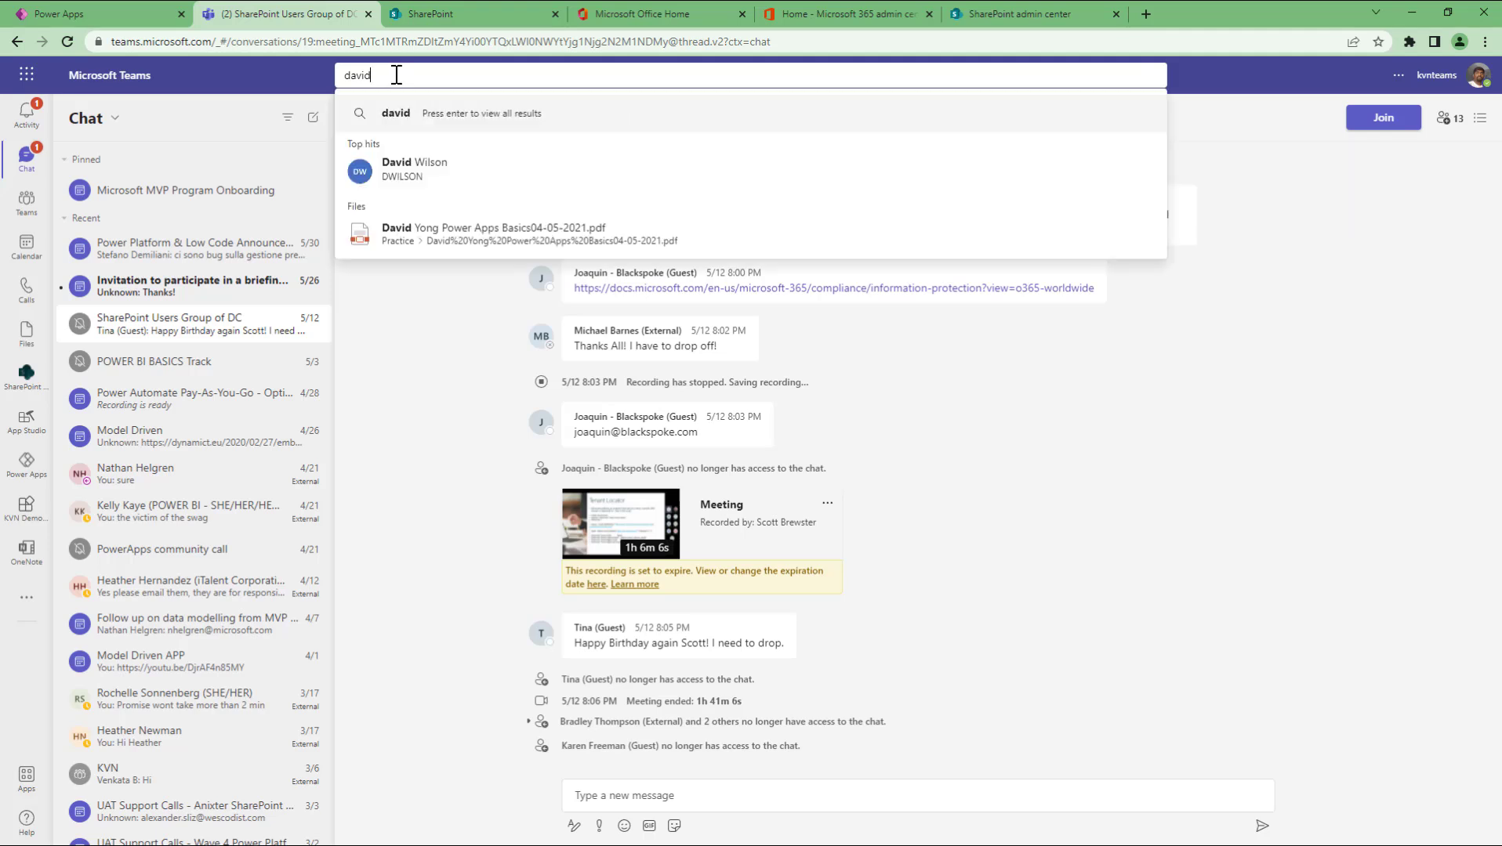
left_click(395, 179)
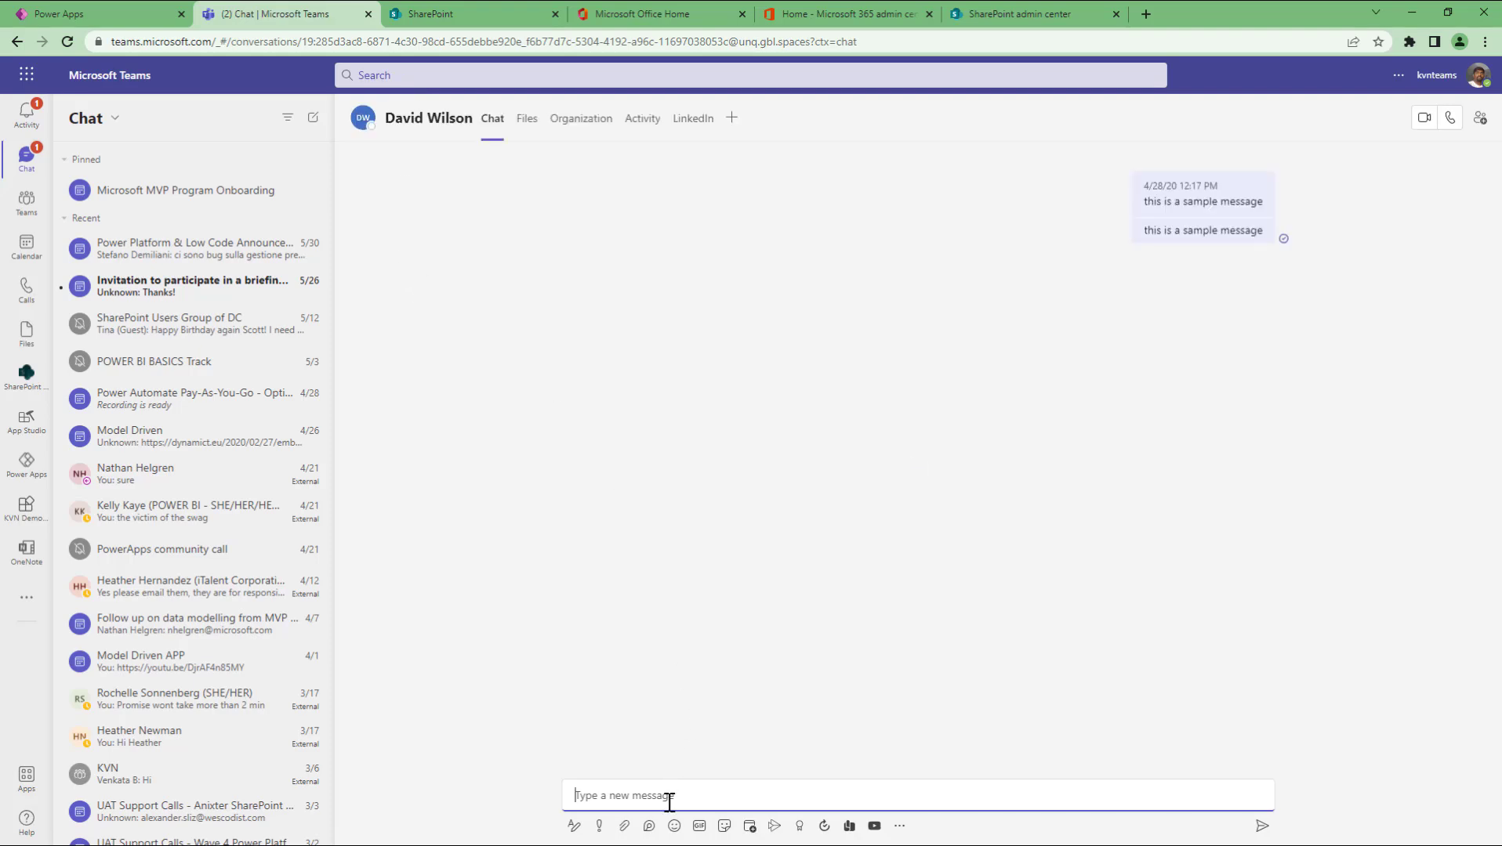
type("hi David")
key("Return")
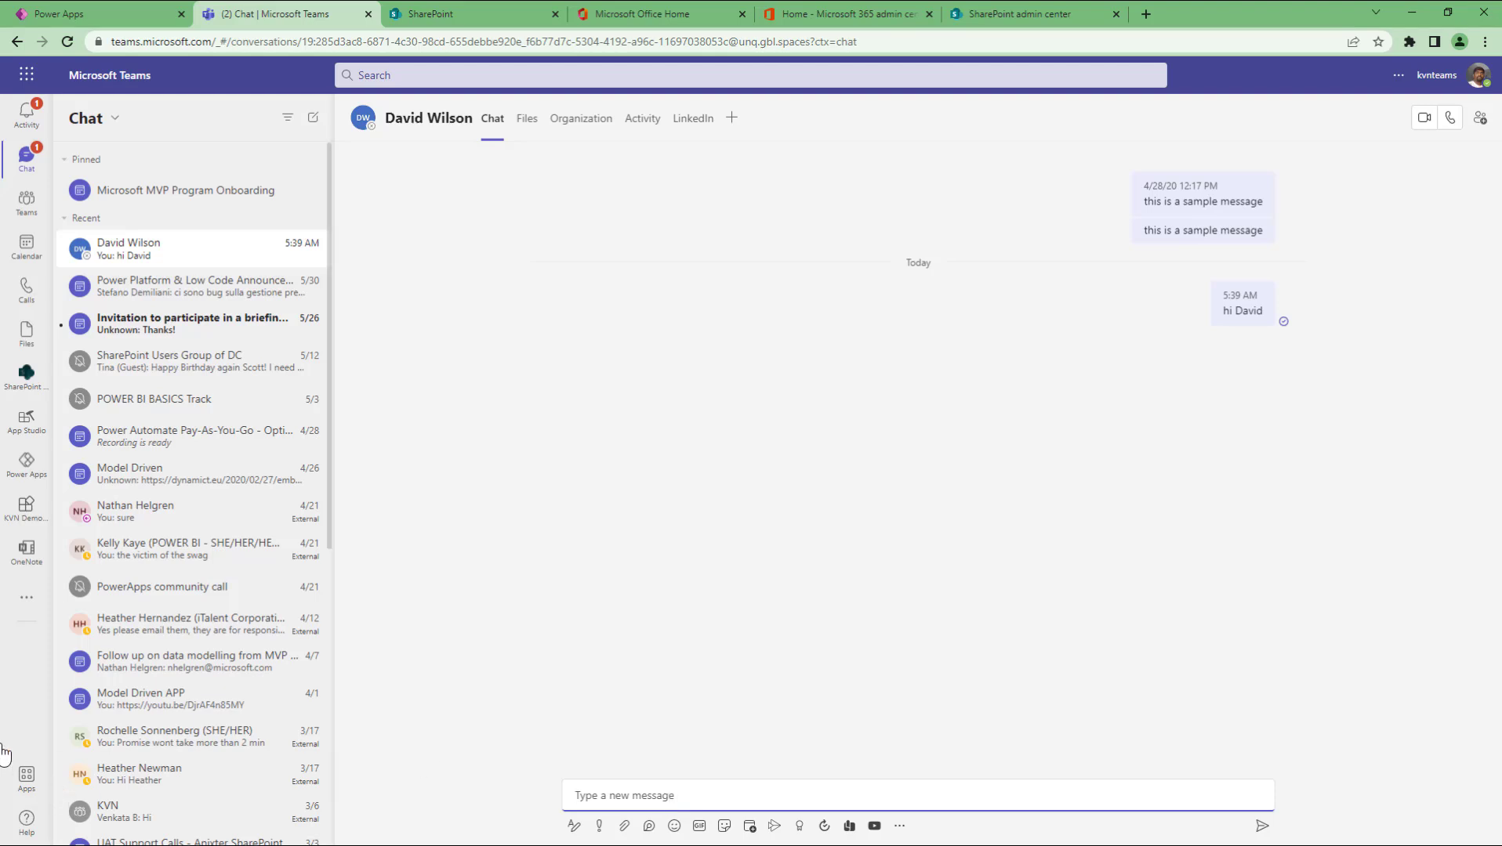
left_click(26, 258)
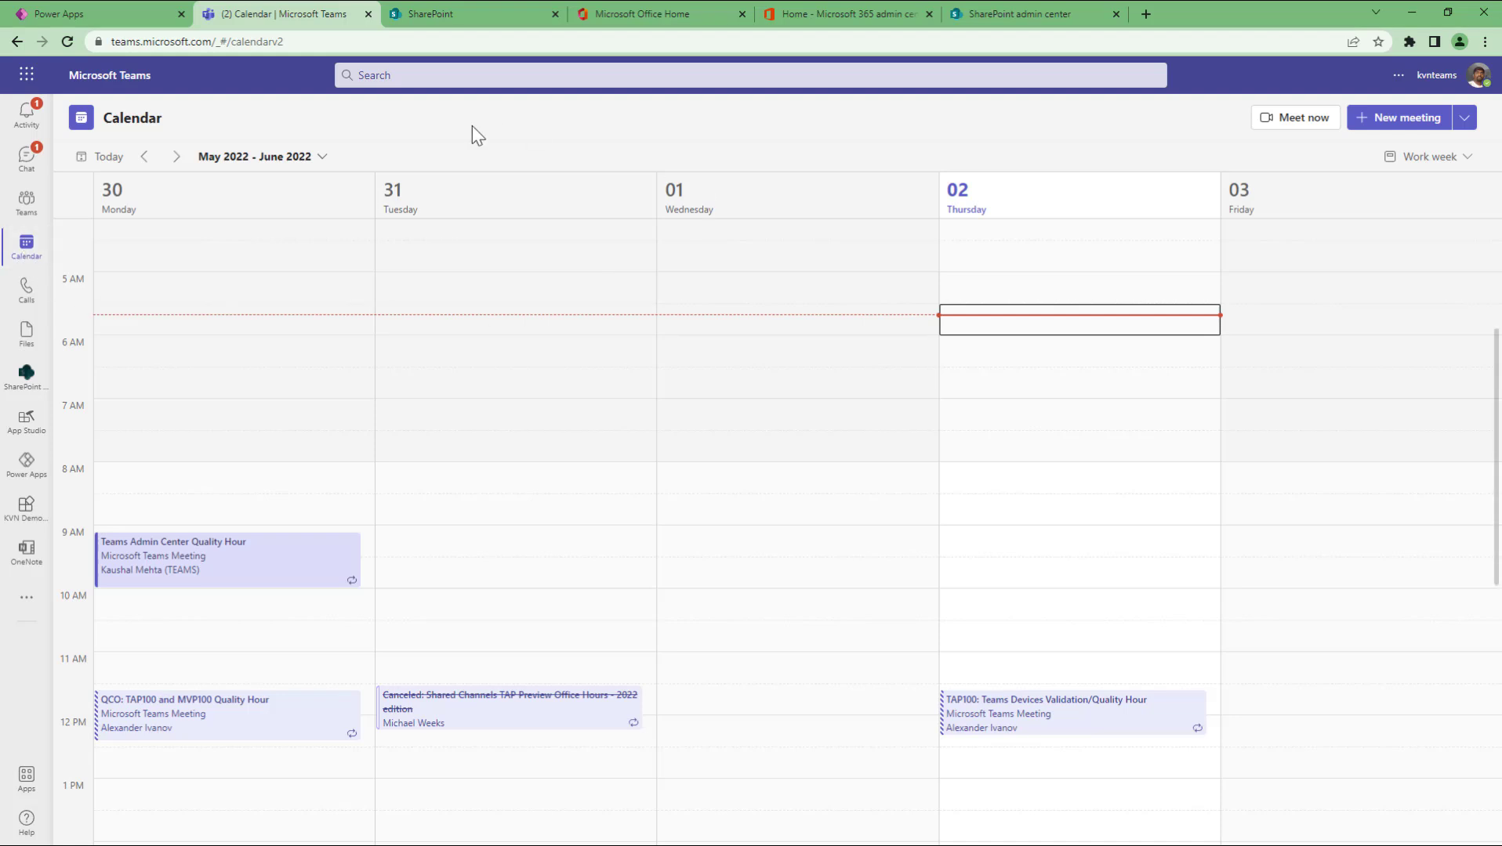
Step: Collapse Your teams and start creating a new team from Join or create a team
left_click(24, 206)
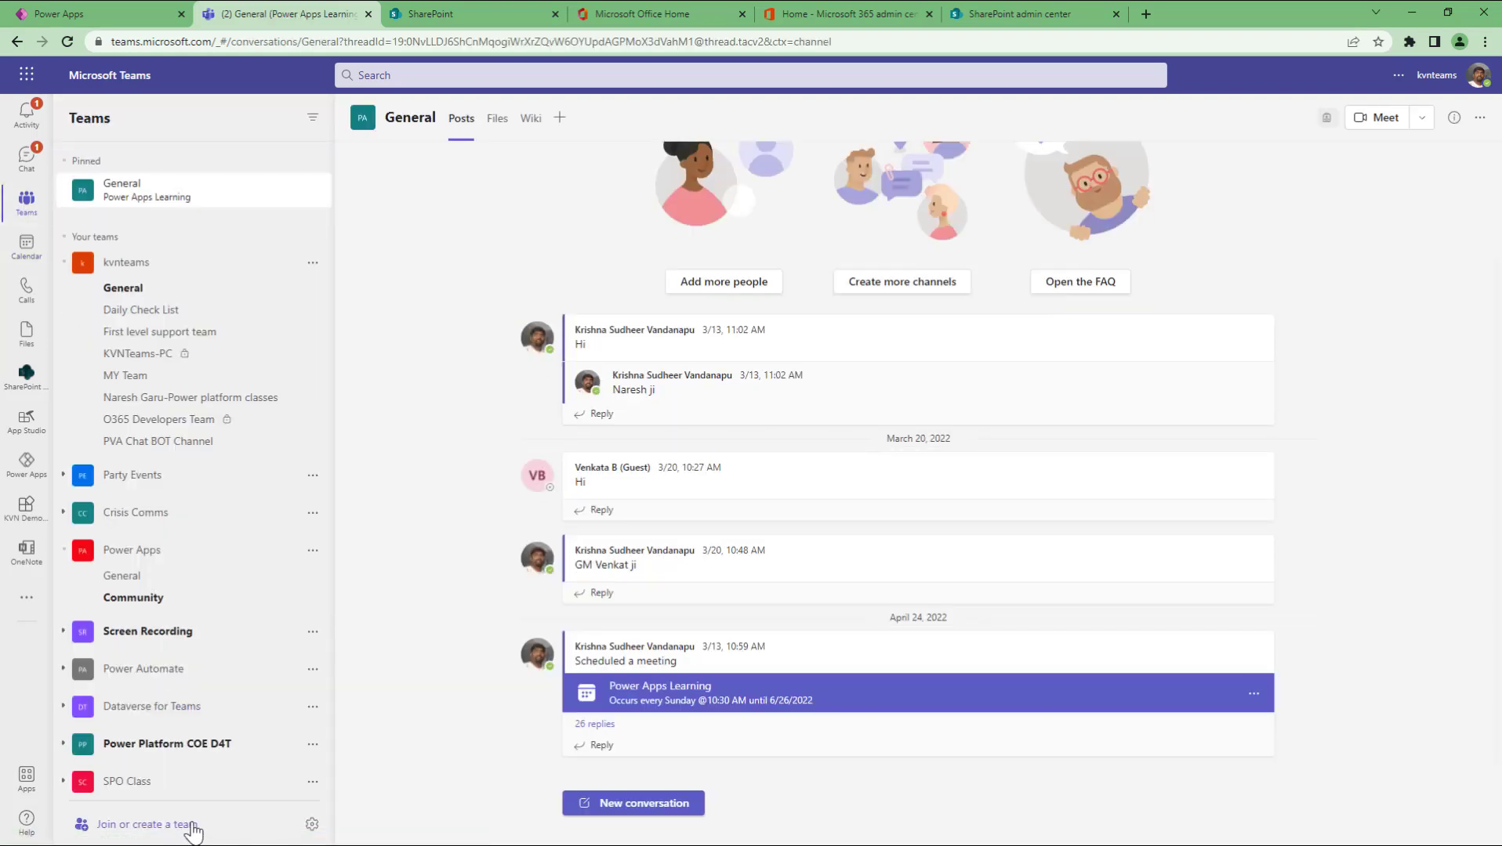
left_click(65, 238)
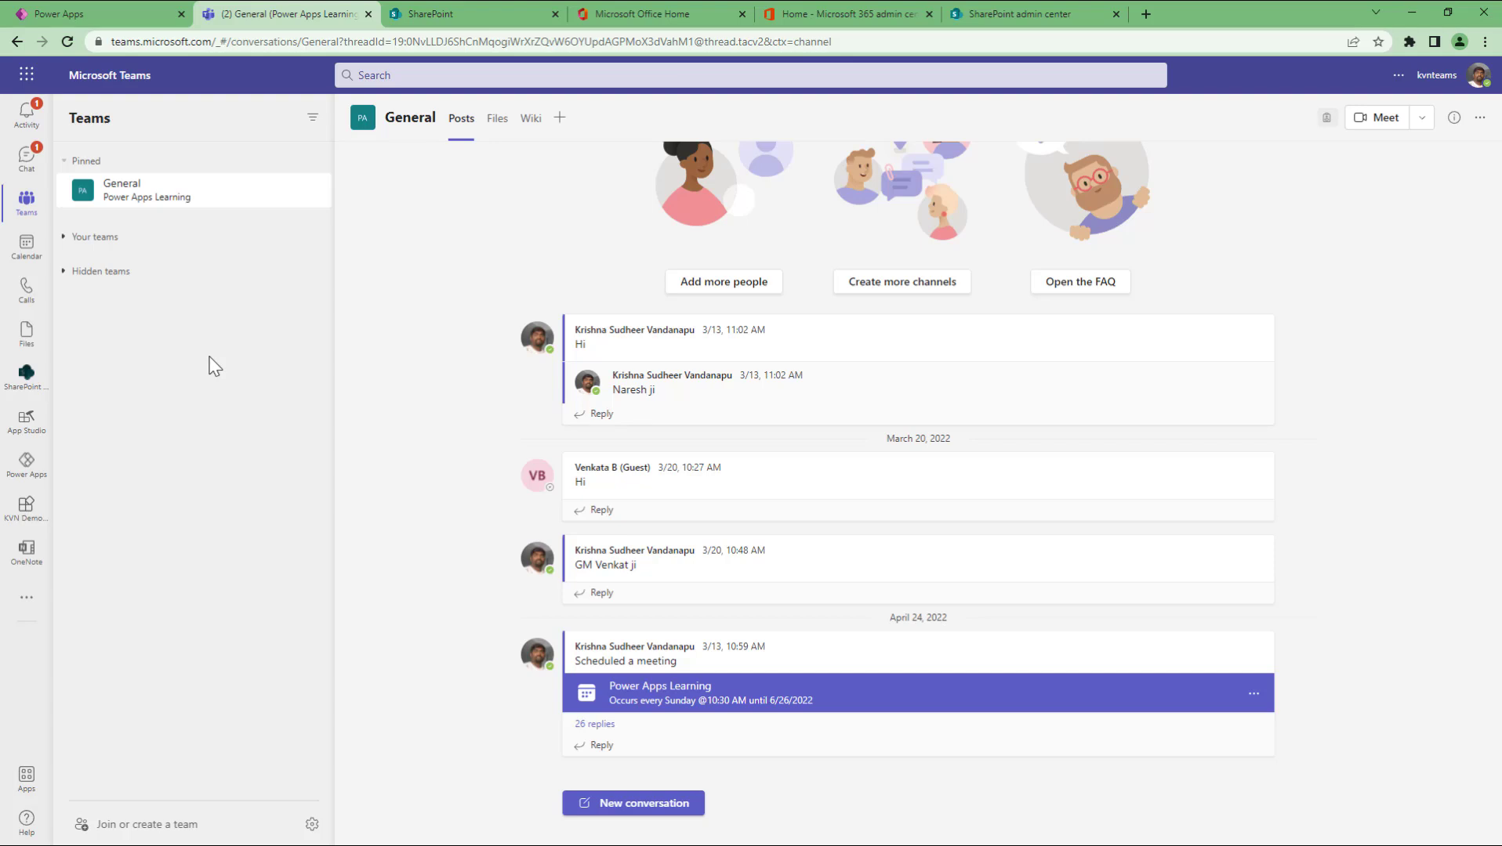
left_click(130, 827)
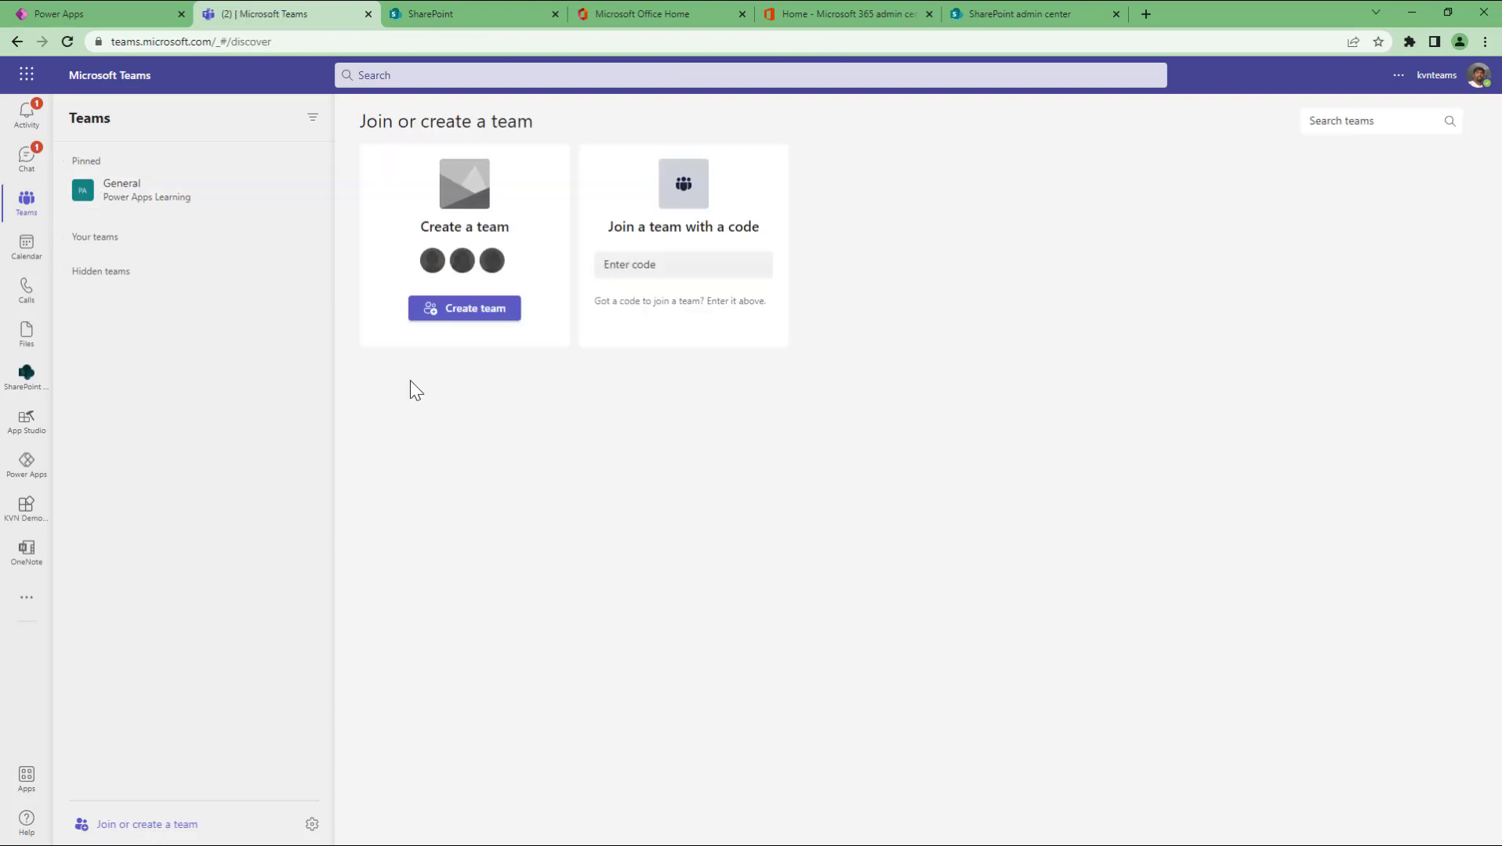
left_click(457, 314)
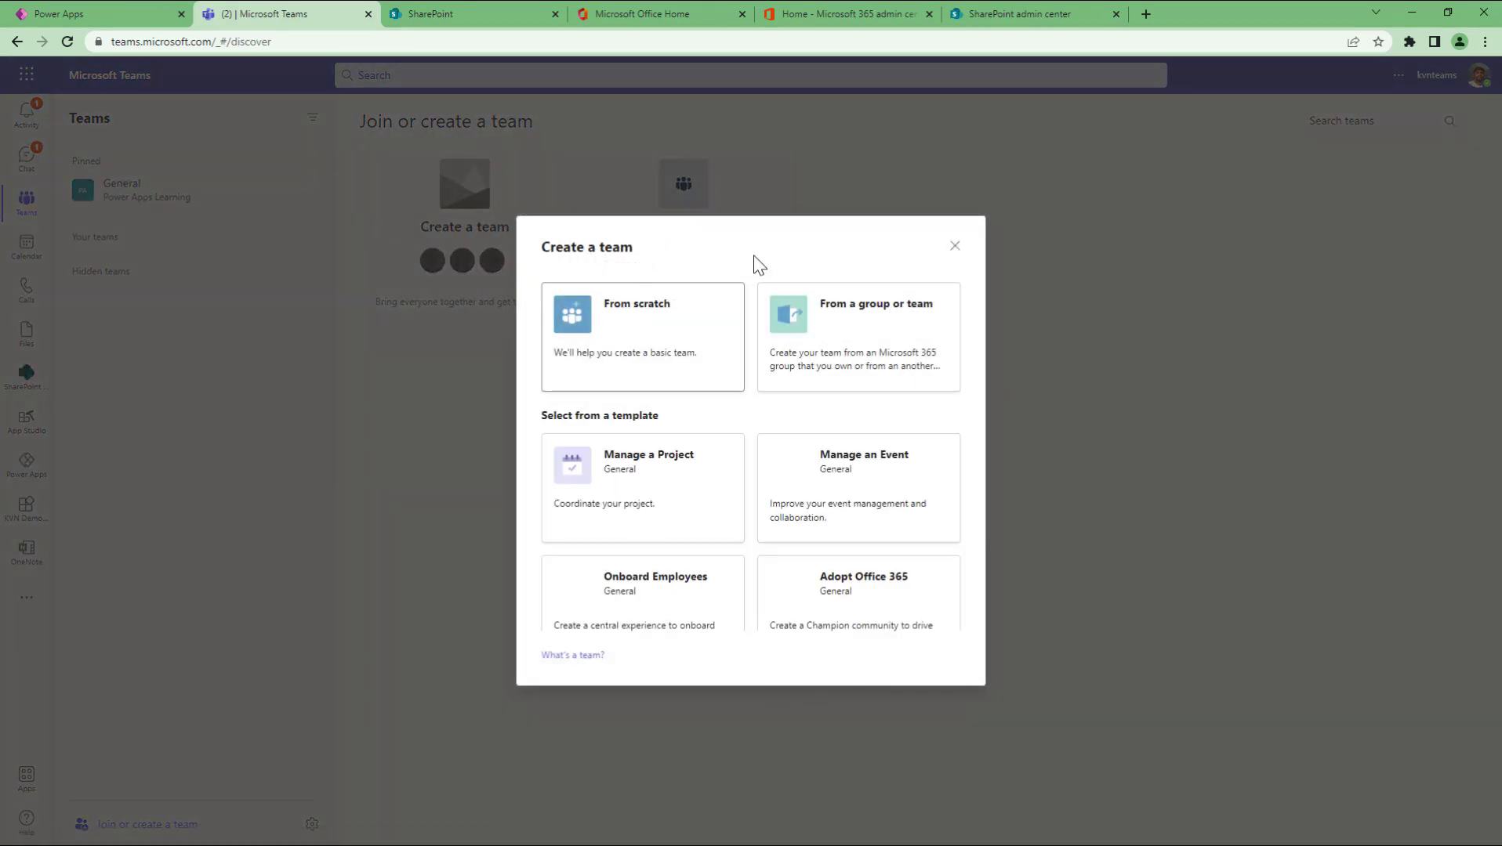
scroll(856, 521, "down", 1)
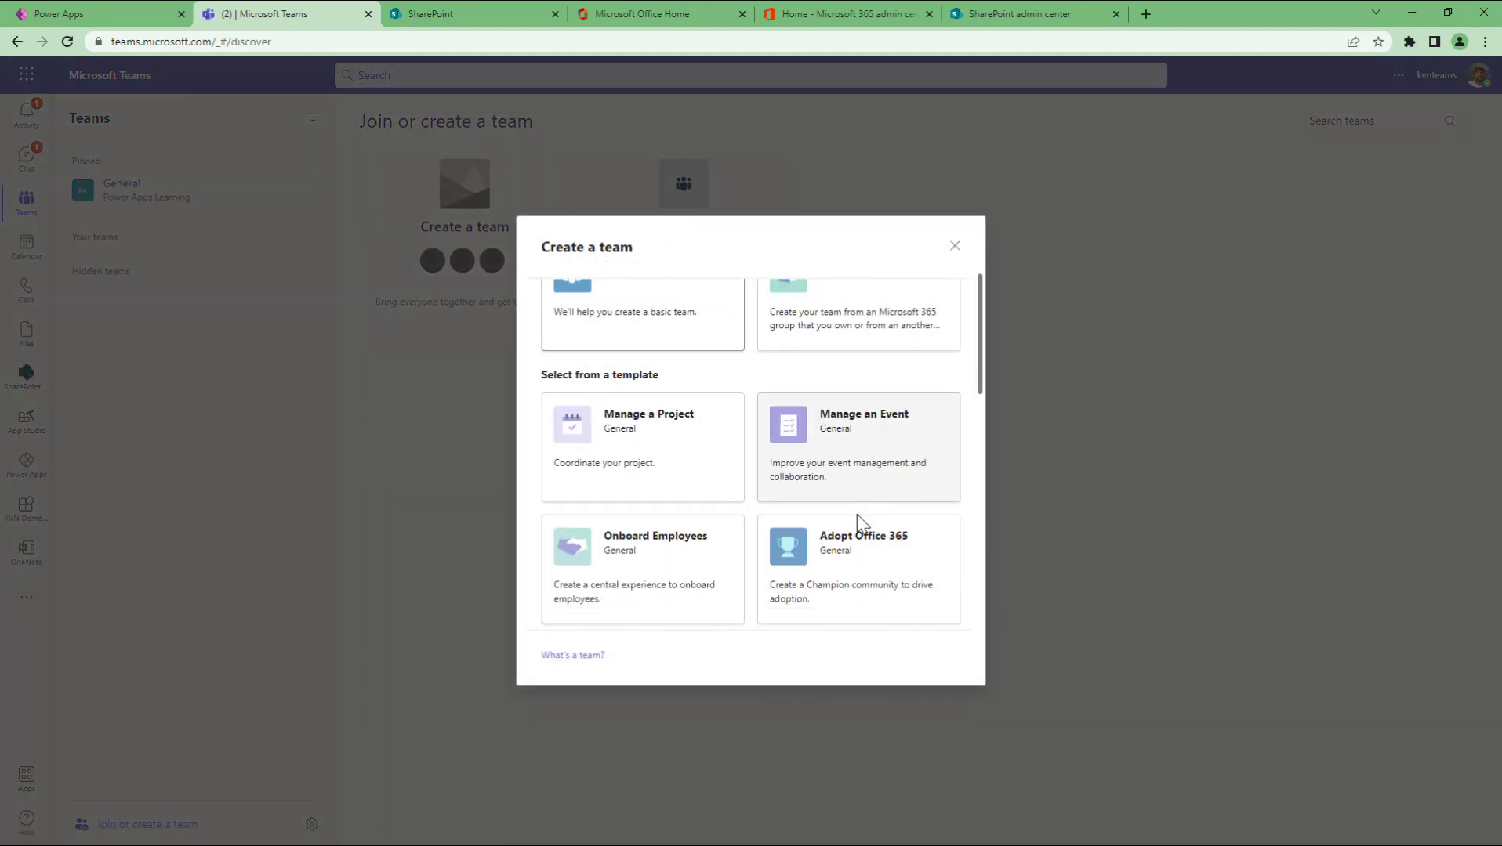
scroll(857, 521, "down", 3)
scroll(857, 523, "up", 5)
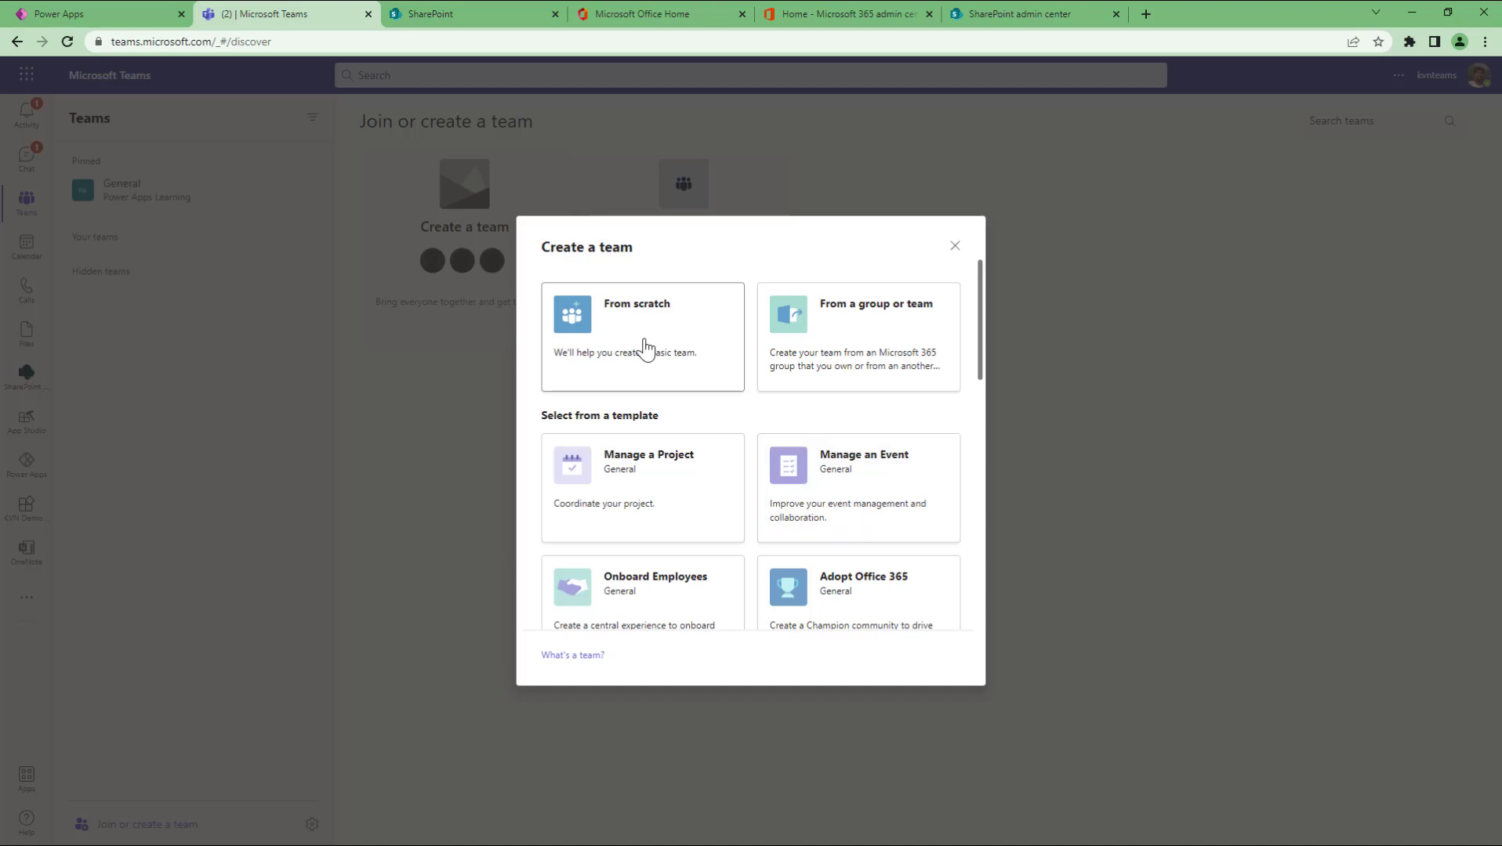
Step: Start a public team from scratch named 'PowerApps GVP-2022', then switch to the SharePoint admin center
left_click(675, 348)
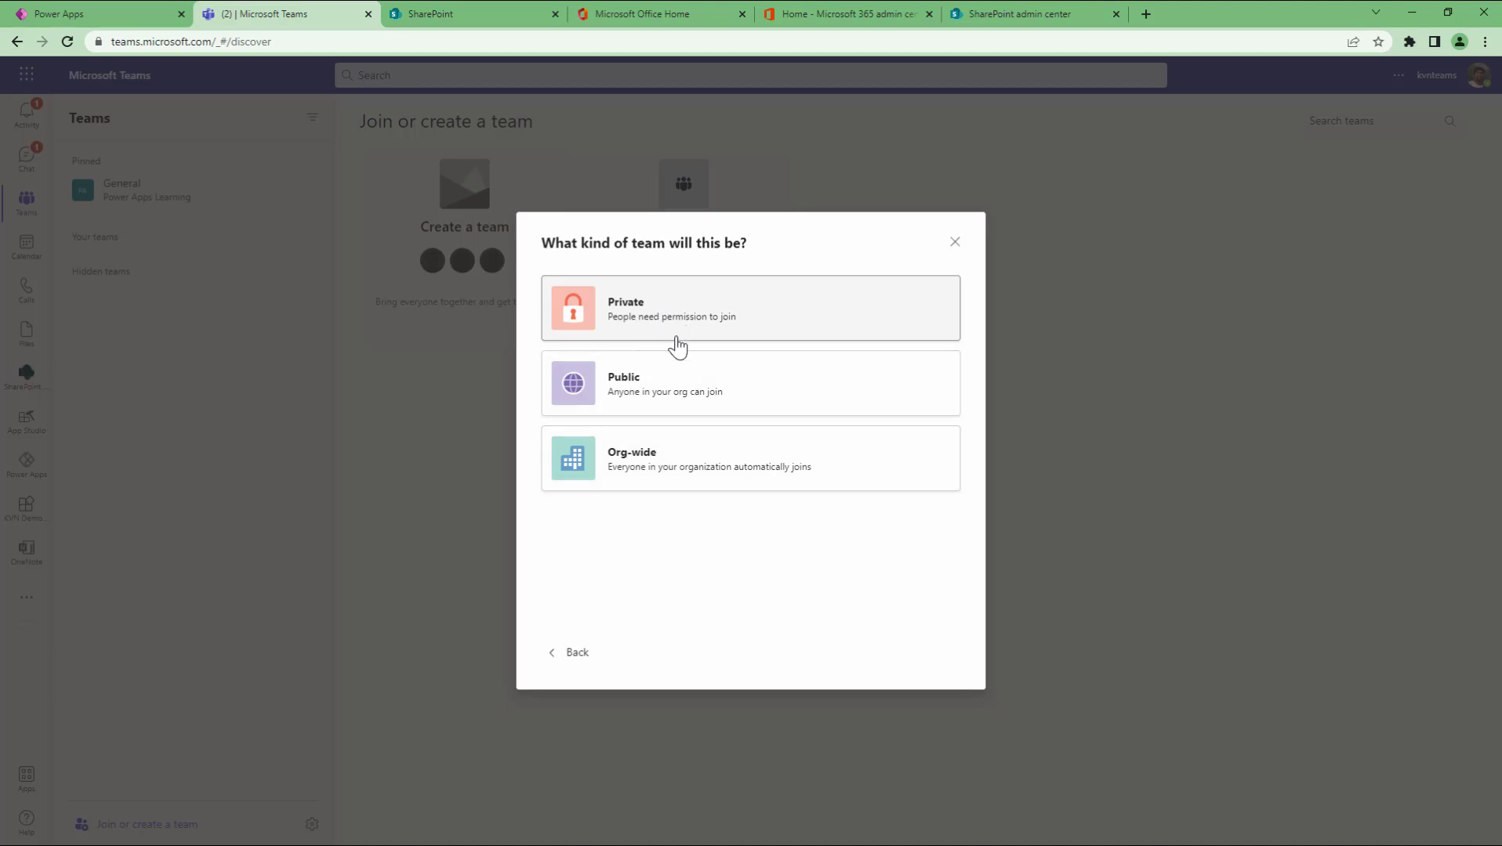
left_click(667, 403)
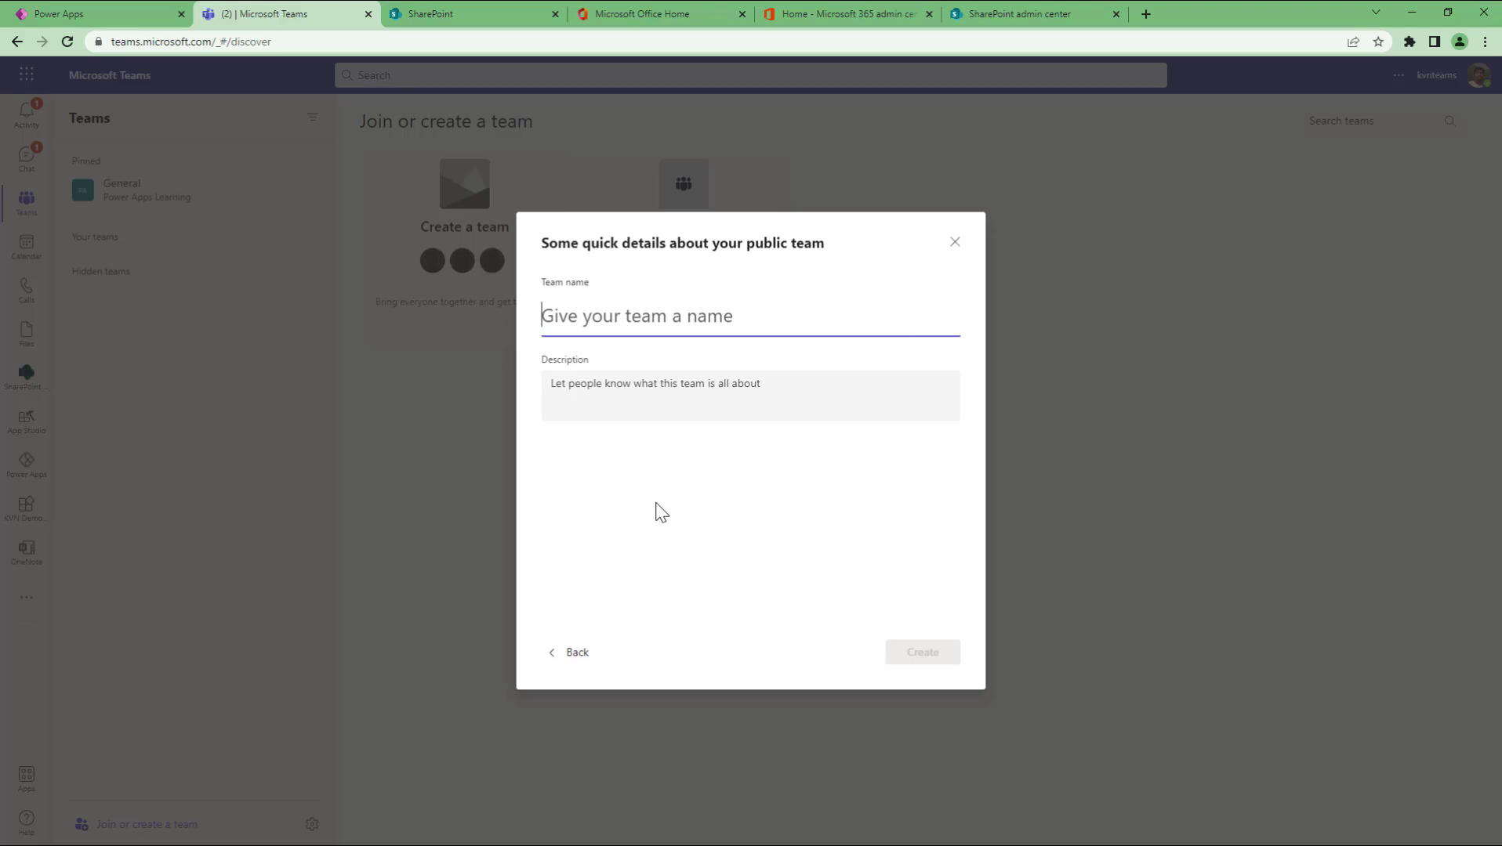
type("Power")
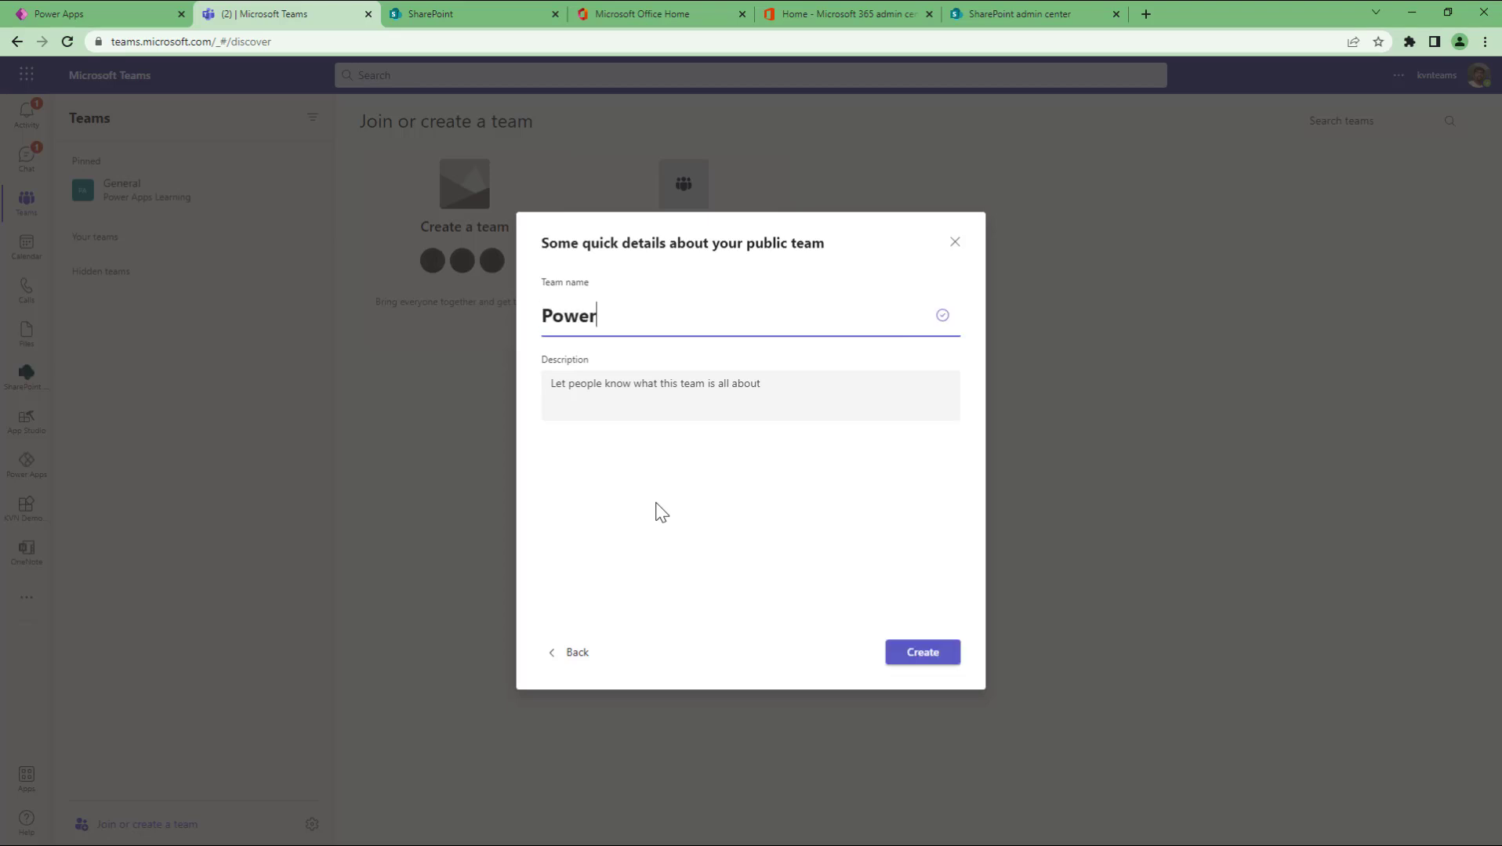
type("Apps GVP-")
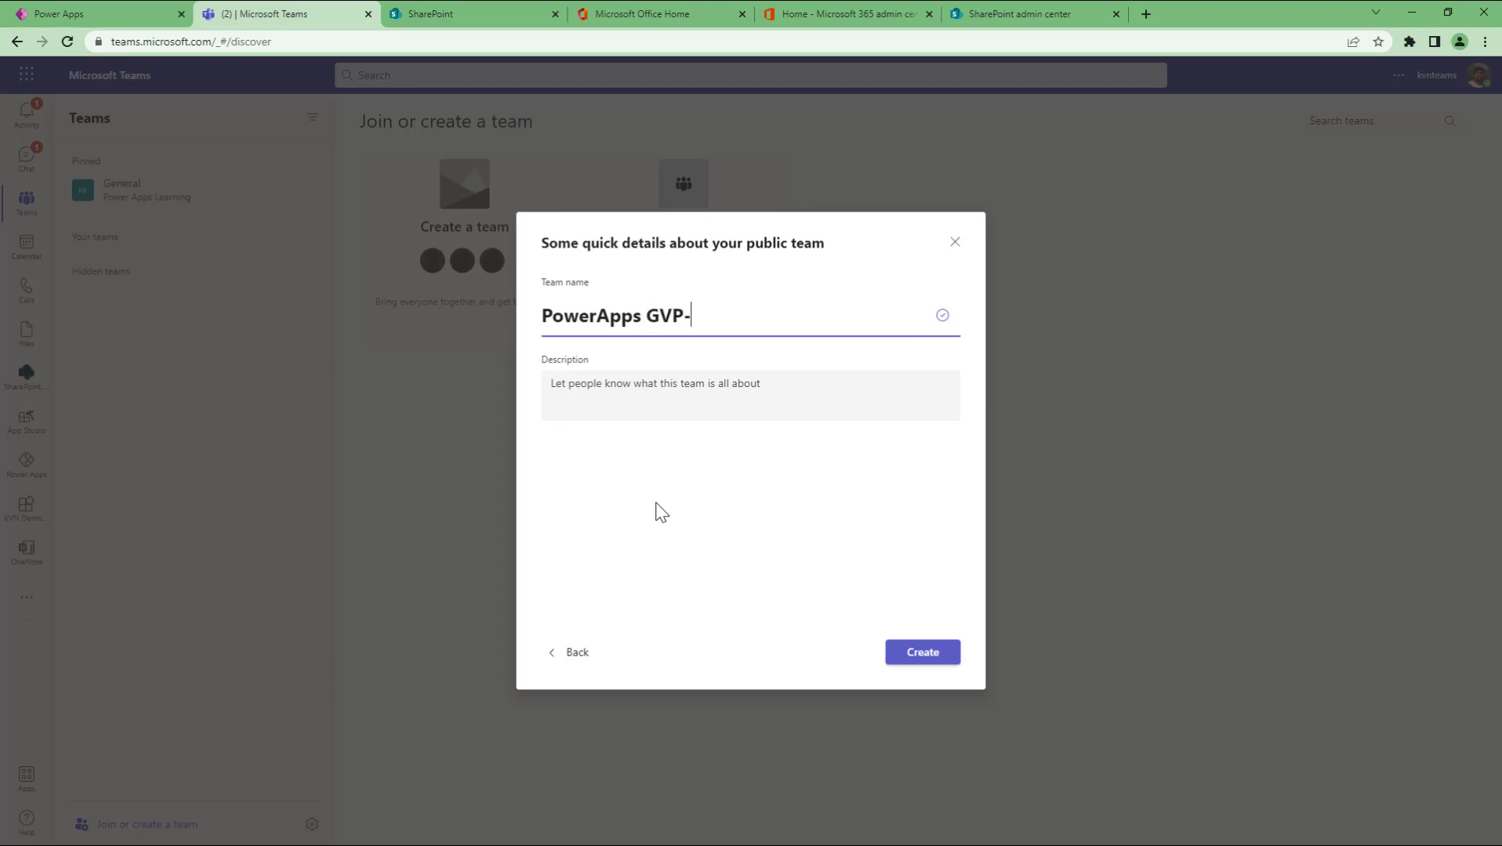
type("2022")
left_click(1065, 14)
Step: Filter Active sites to those Connected to Microsoft Teams, then return to the Teams form
left_click(683, 243)
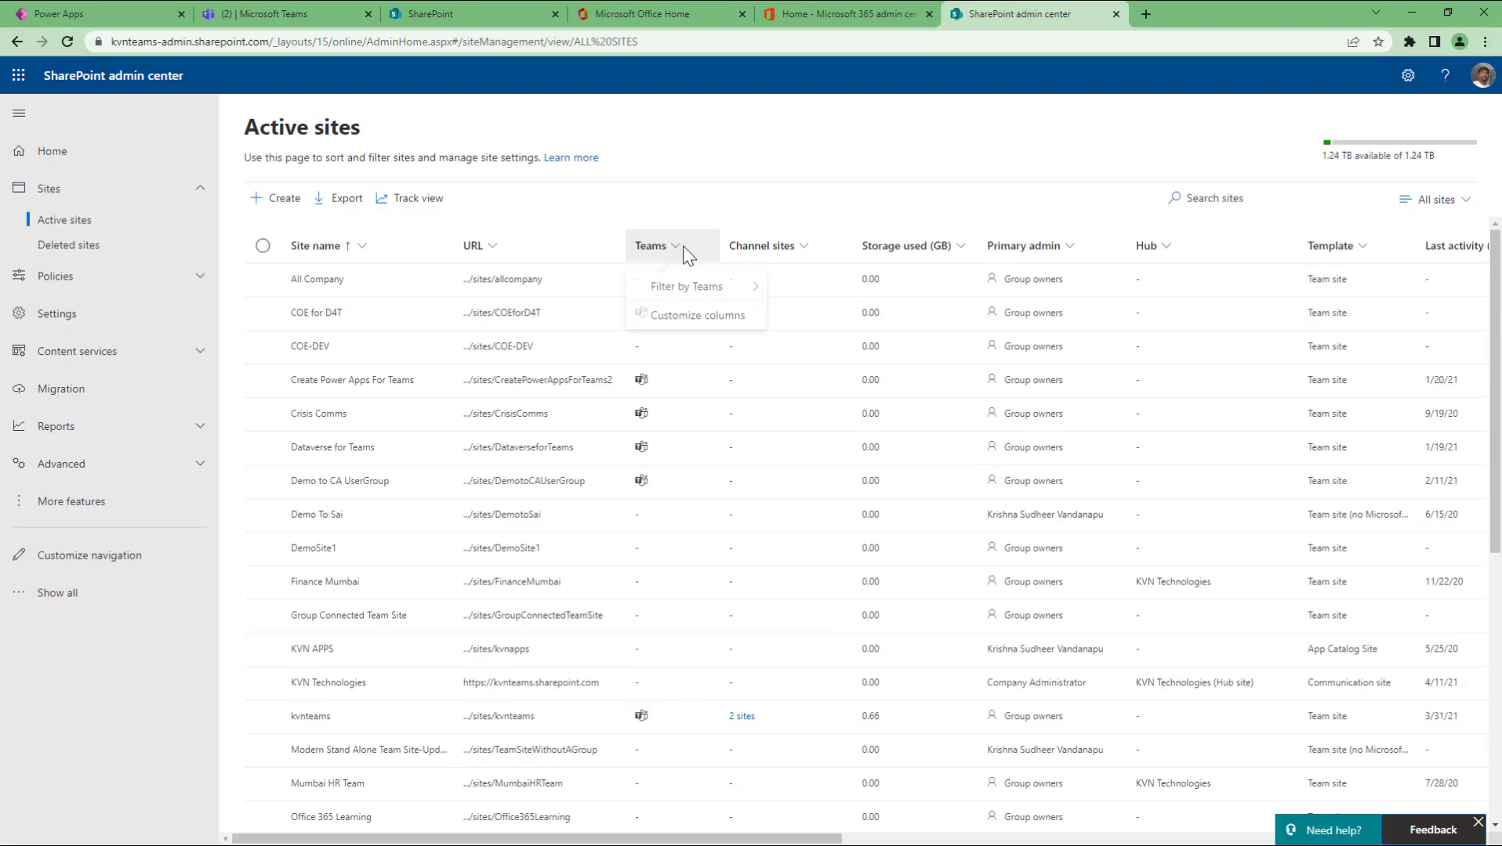
mouse_move(706, 287)
left_click(854, 291)
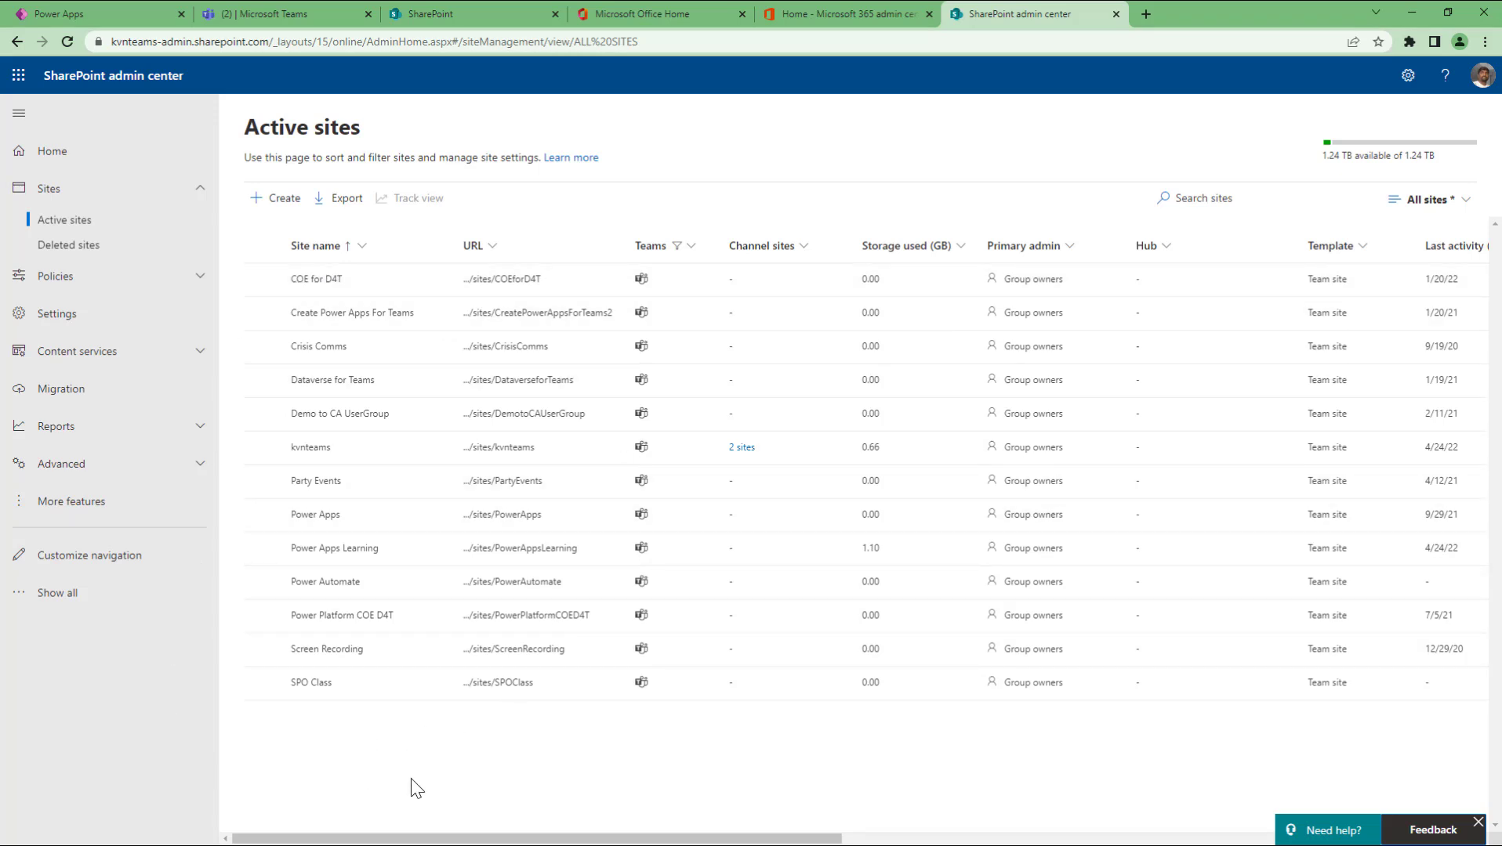
left_click(243, 16)
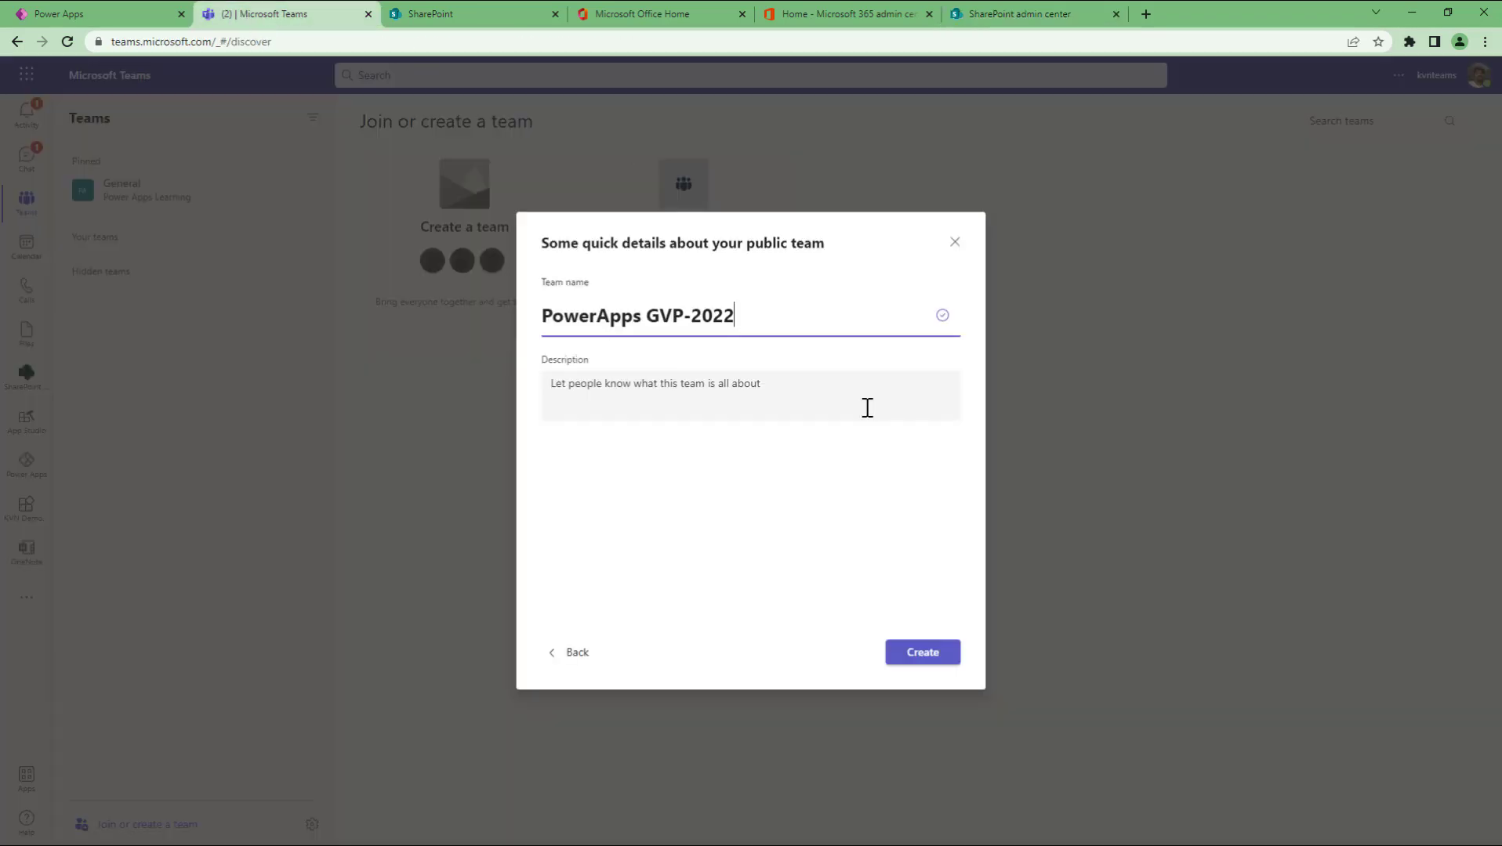
Step: Describe the team as a channel created while explaining teams for students, and create it
left_click(697, 405)
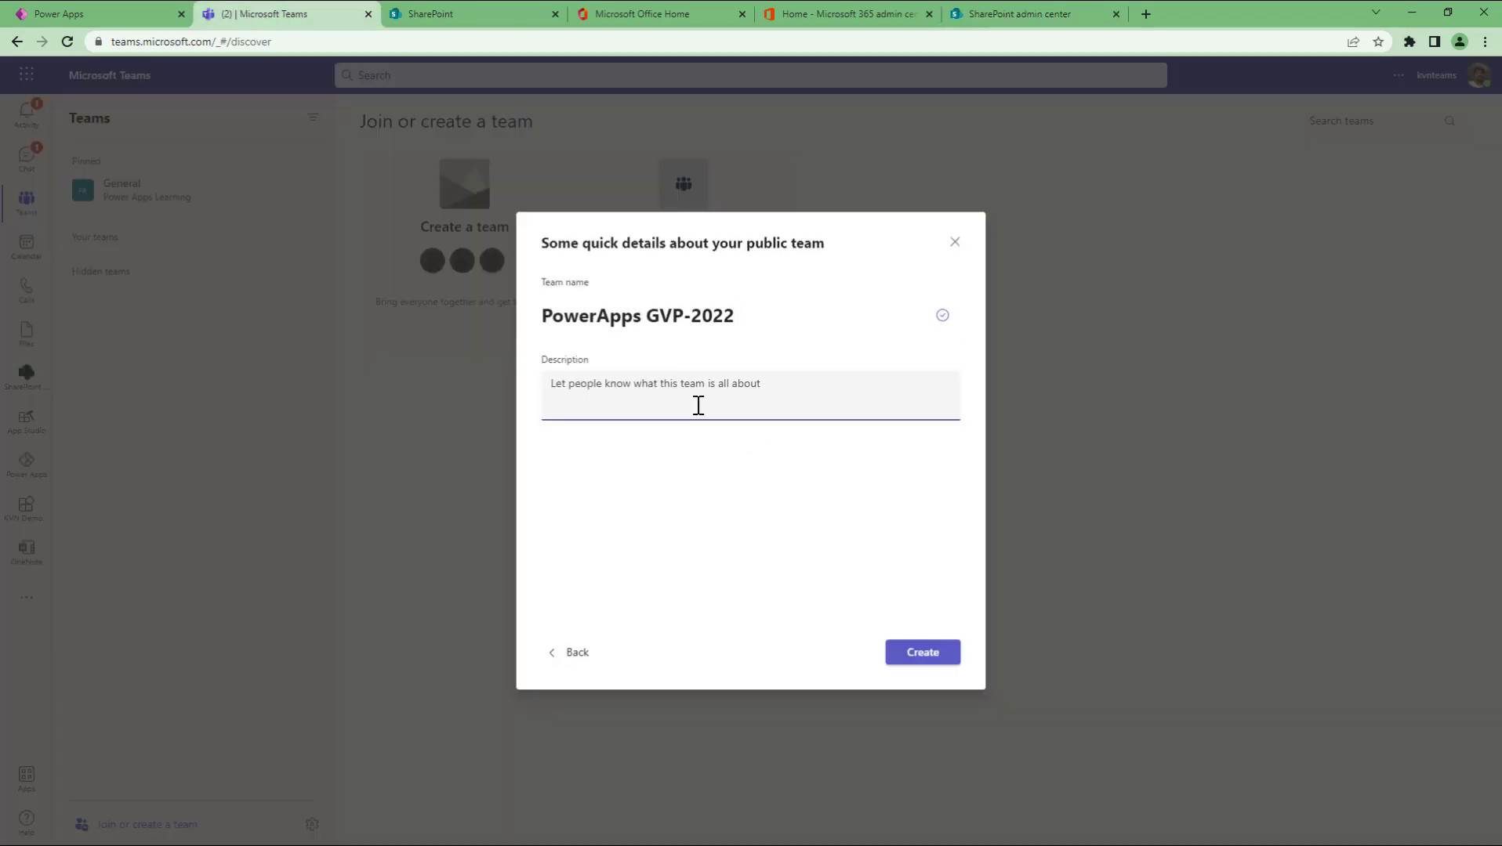
type("This")
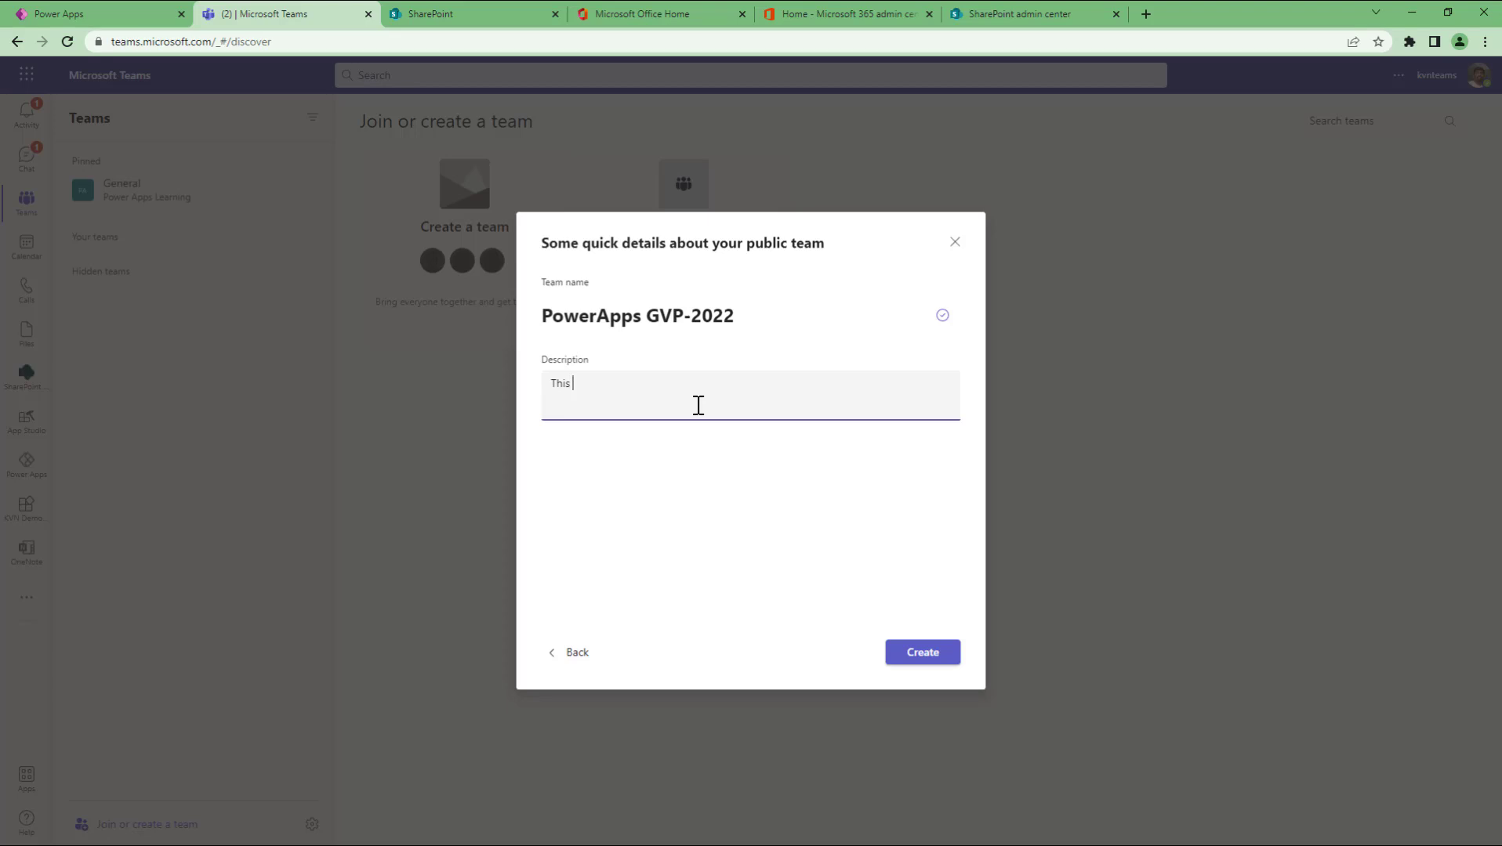
type(" is a teams channel created while explaing")
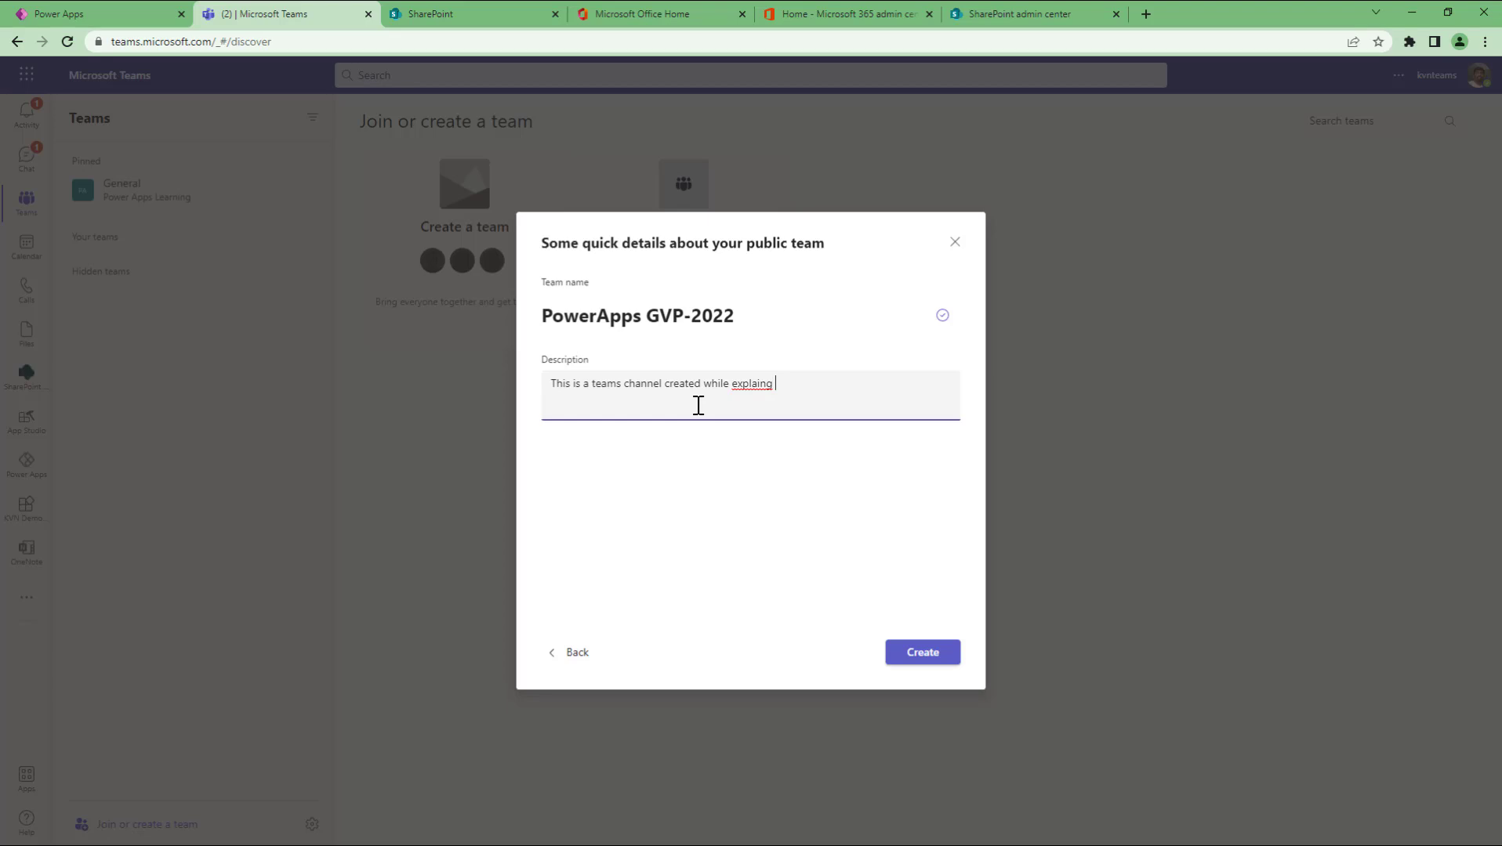
key("BackSpace")
key("BackSpace")
type("ning teams ifor students")
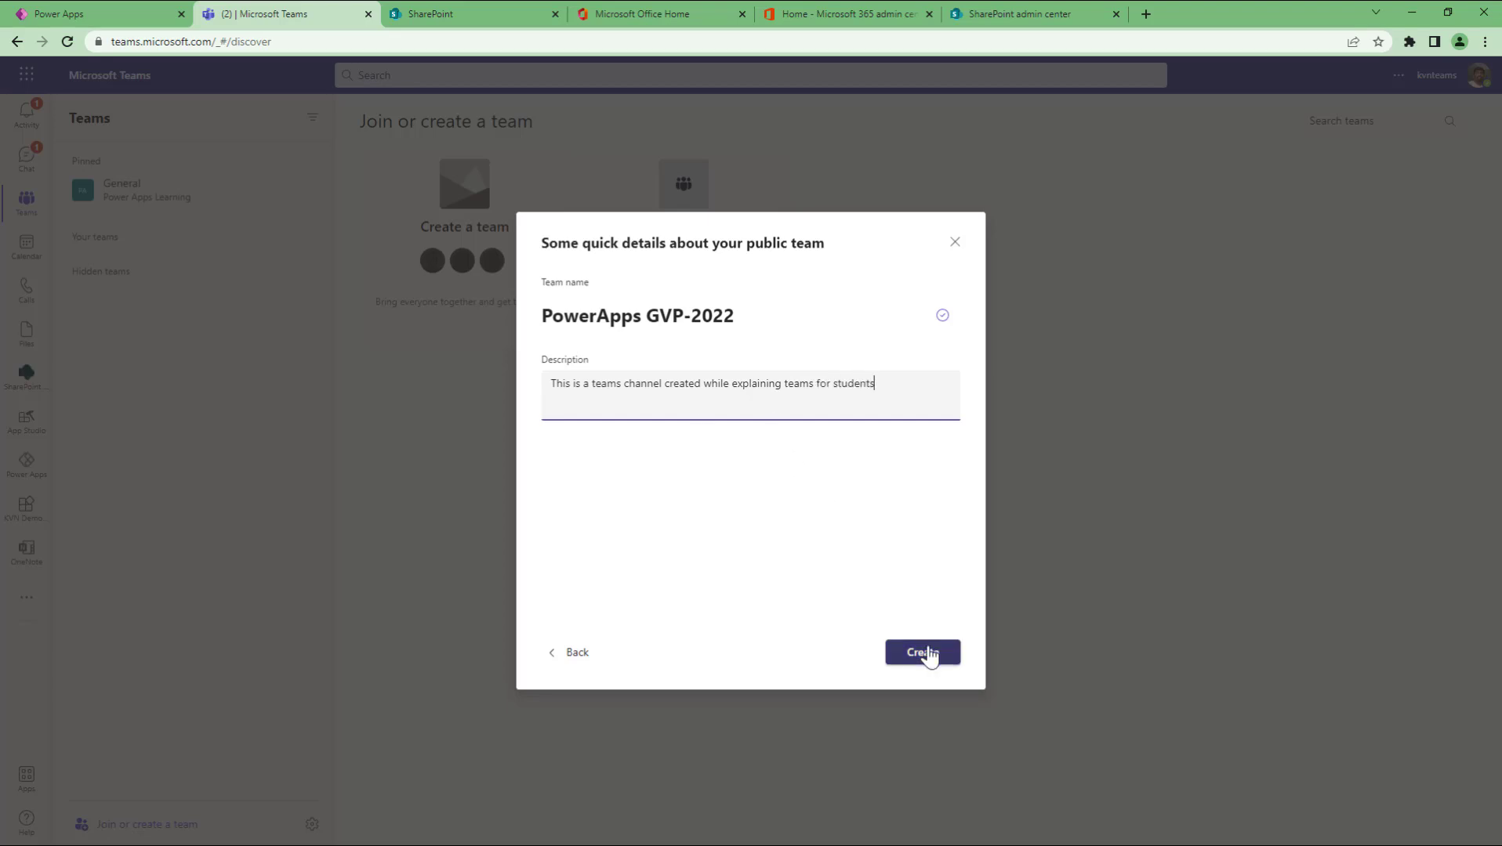
left_click(923, 653)
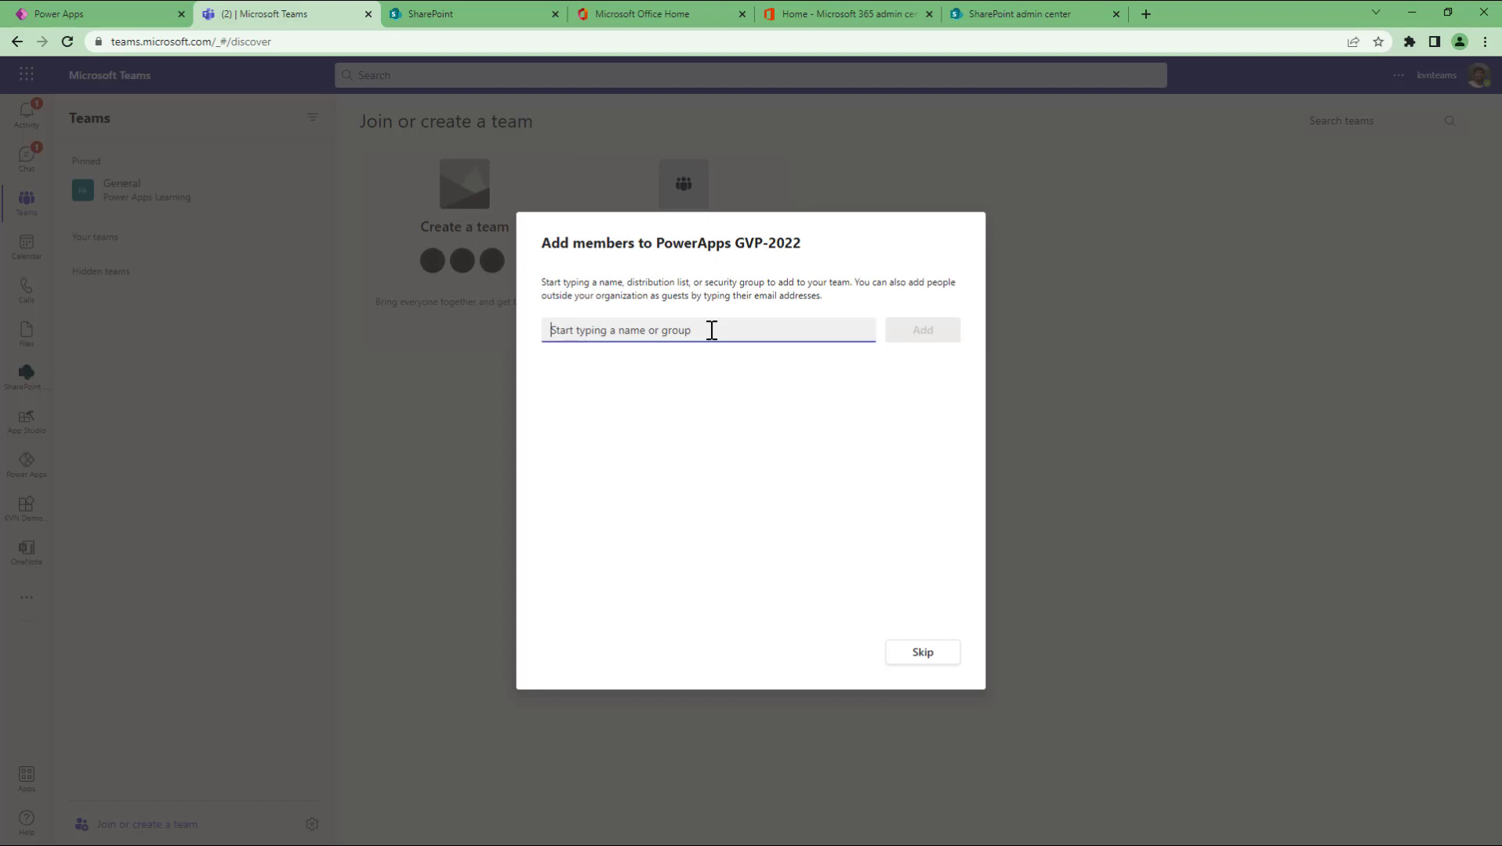
Step: Skip adding members, confirm PowerApps GVP-2022 under Your teams, and return to SharePoint admin center
left_click(933, 657)
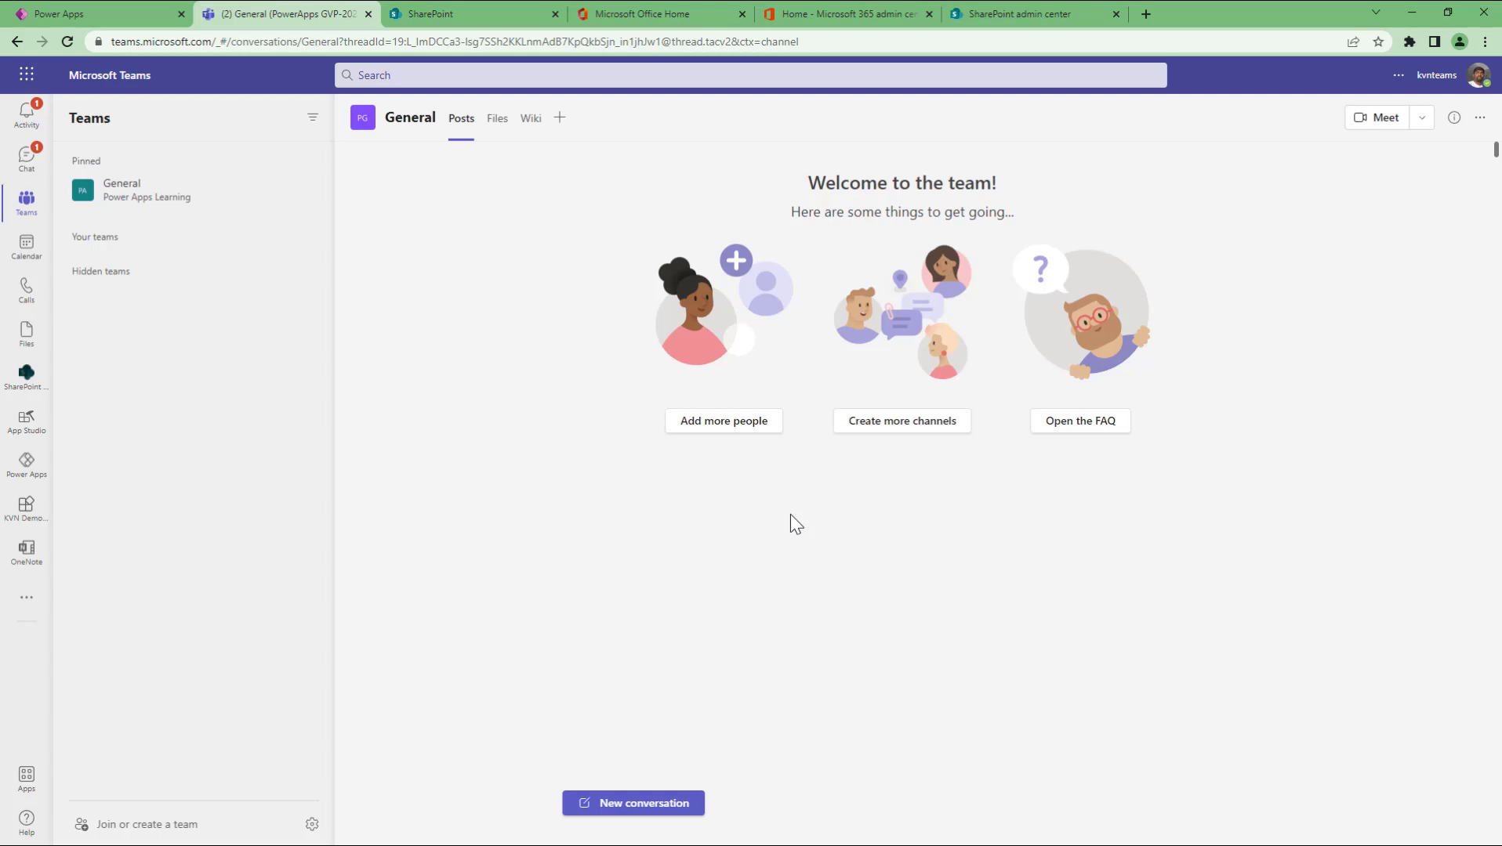
left_click(65, 238)
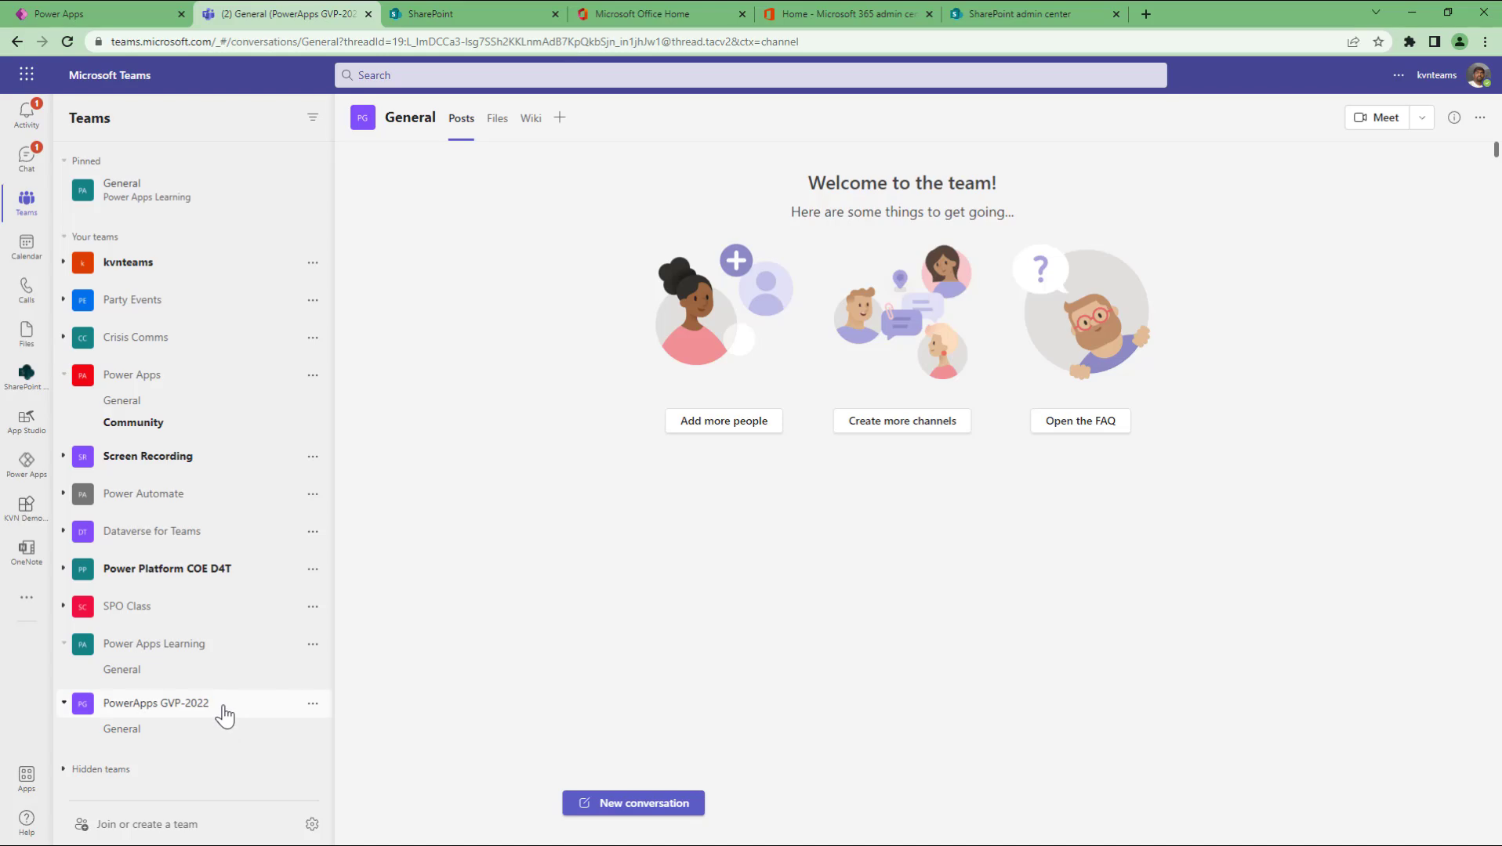
left_click(1018, 16)
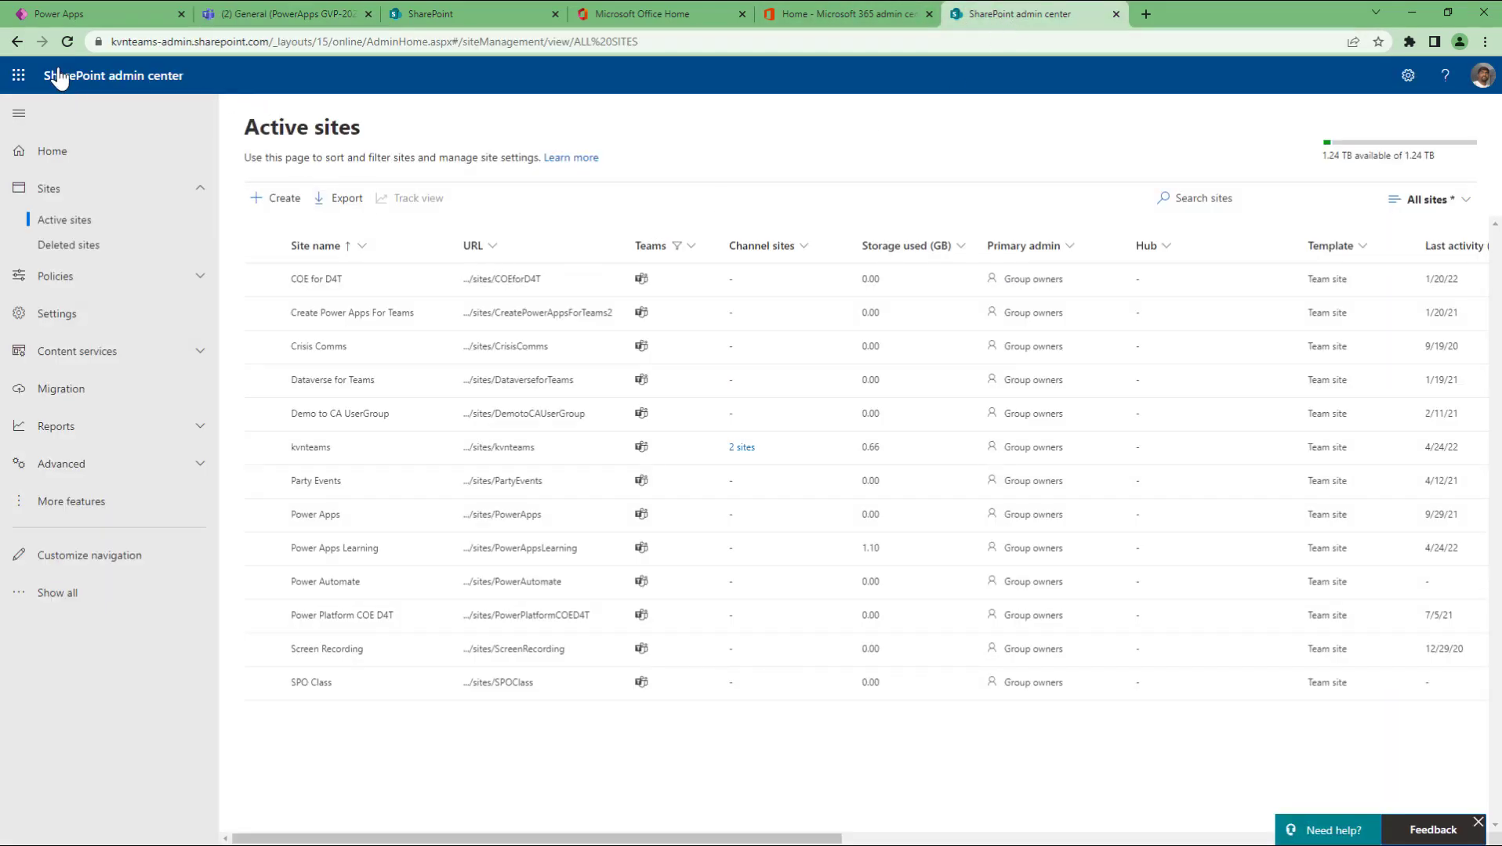
Step: Reload Active sites, filter the Teams column to Connected, and select PowerApps GVP-2022
left_click(68, 42)
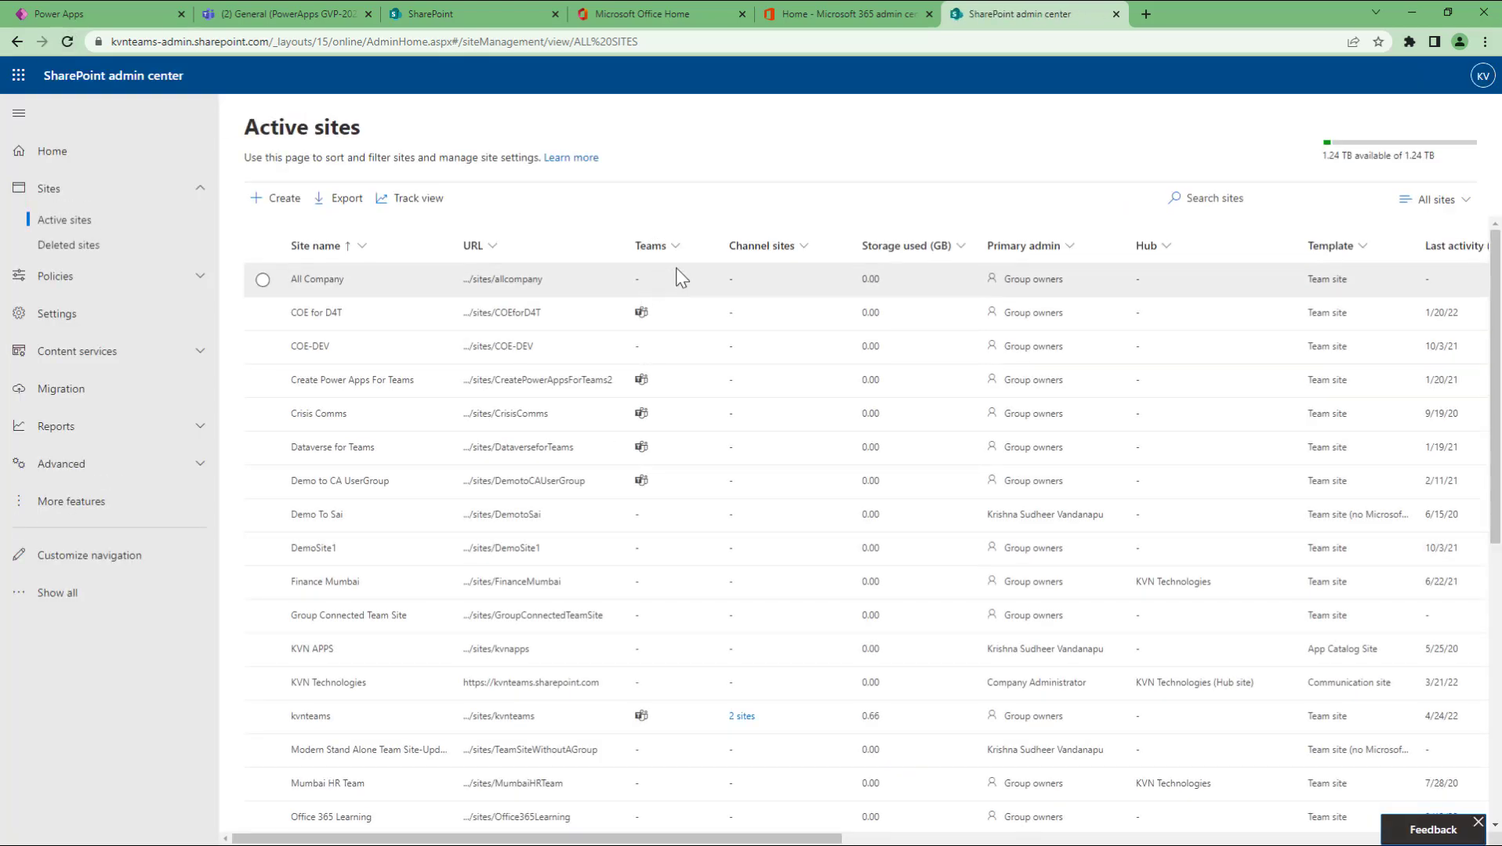
left_click(682, 249)
mouse_move(697, 302)
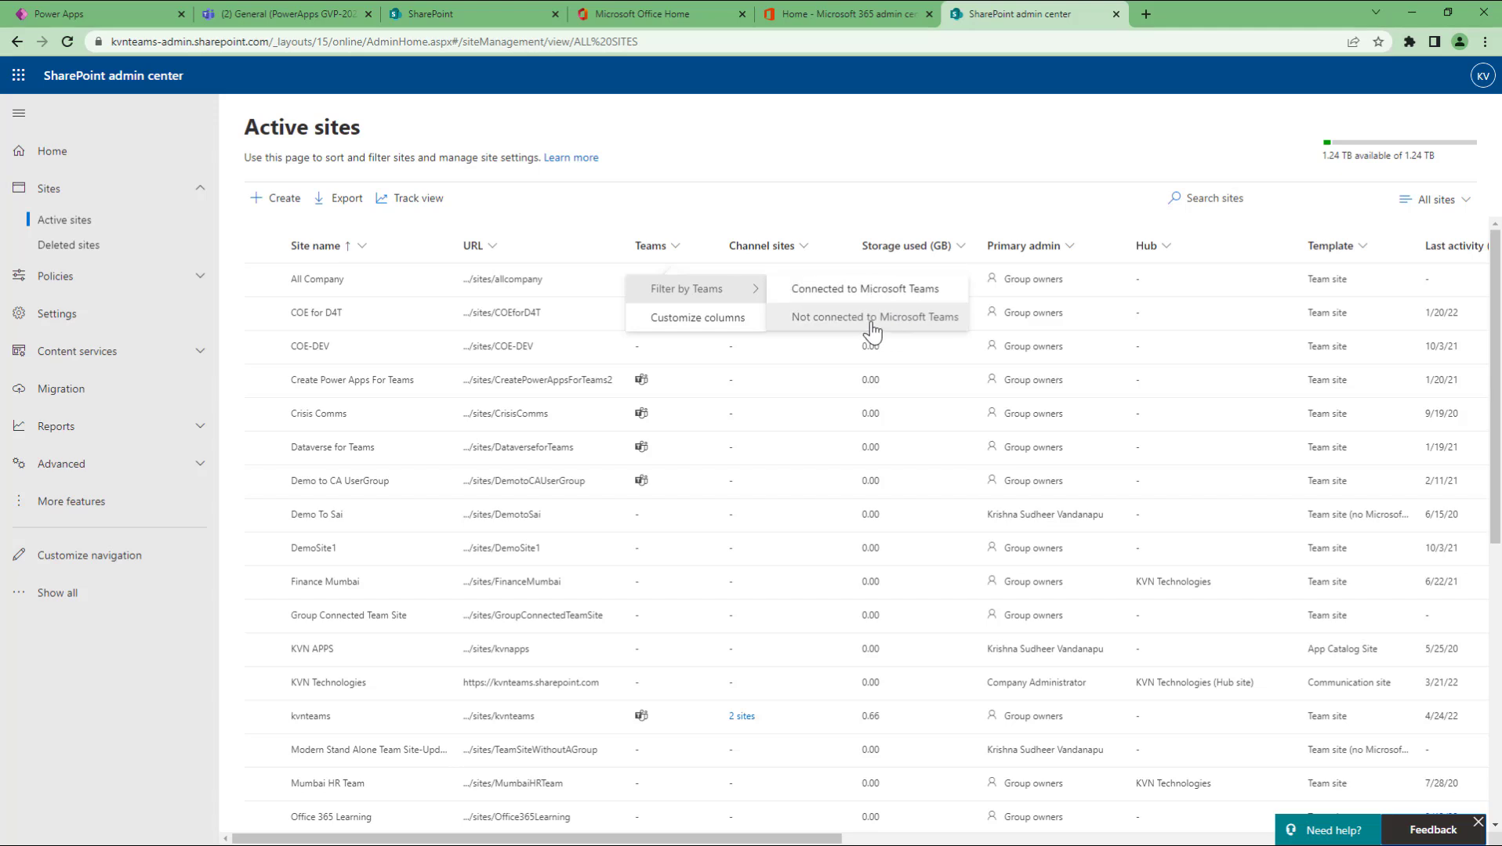
left_click(861, 289)
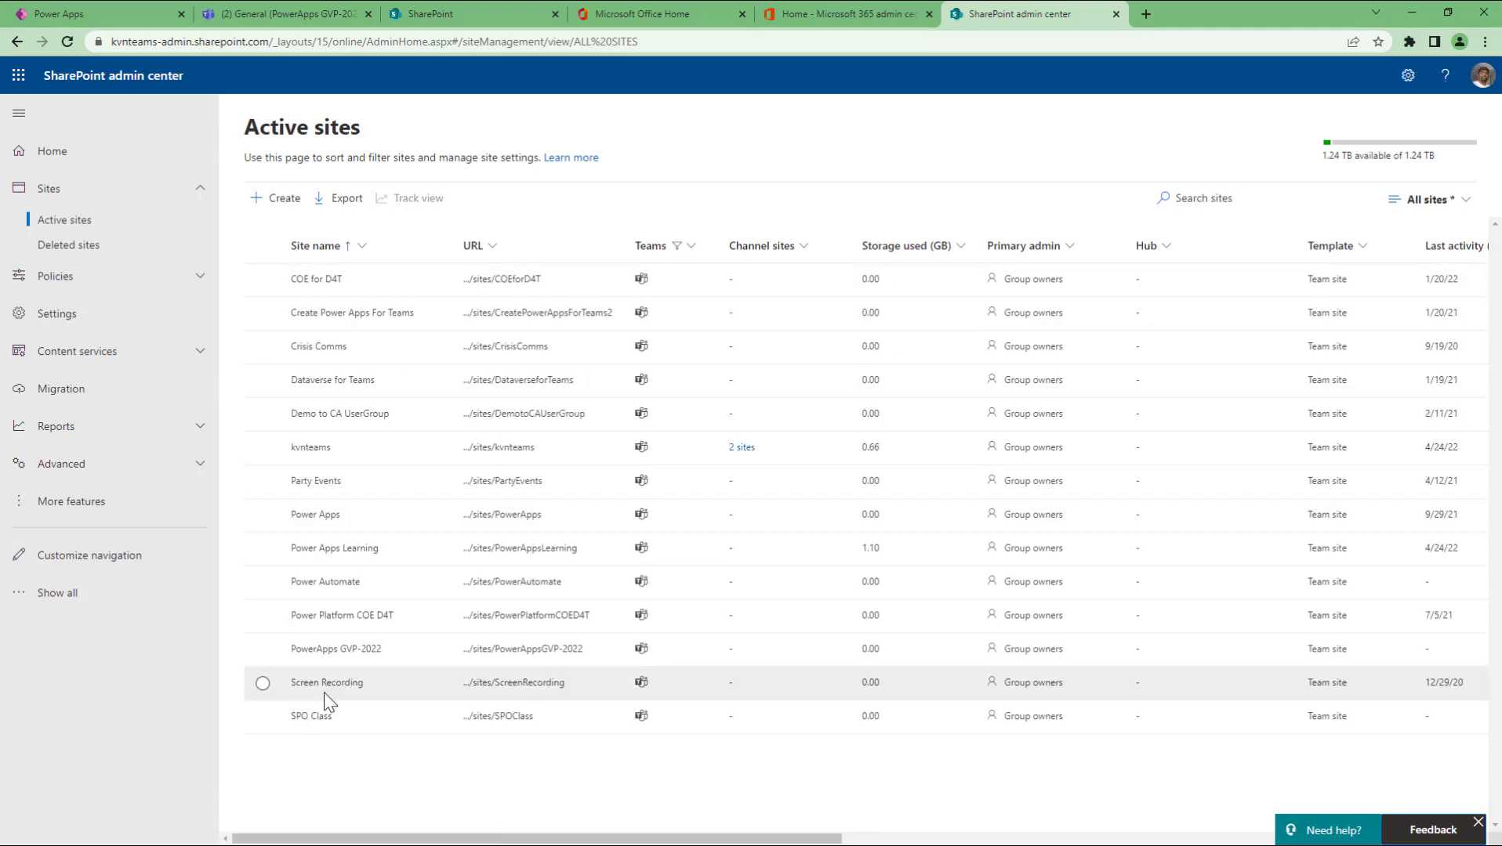
left_click(263, 650)
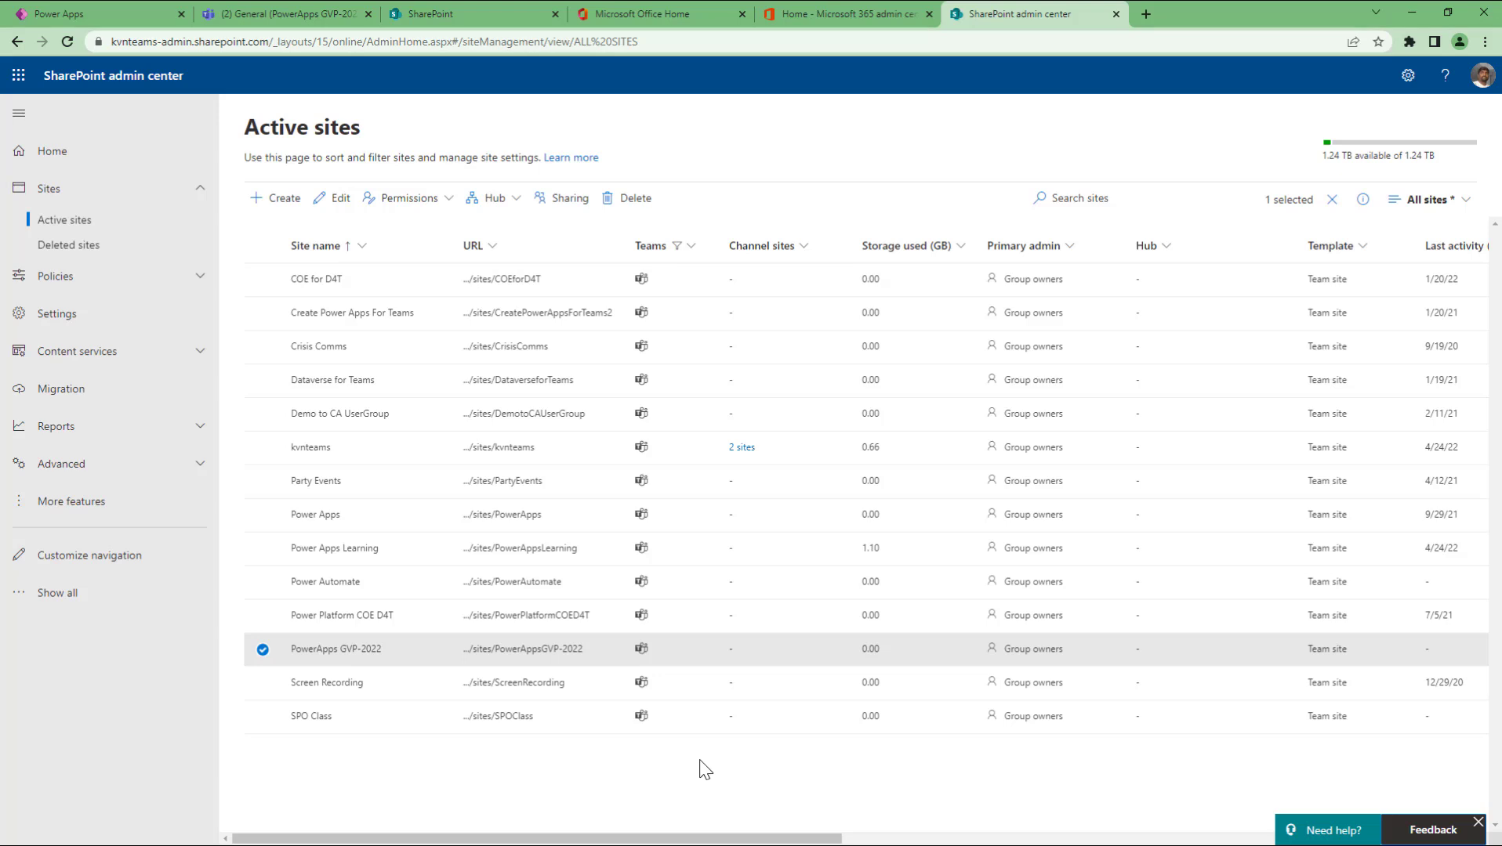
Step: Switch the Teams filter to show only sites not connected to Microsoft Teams
left_click(692, 244)
mouse_move(702, 295)
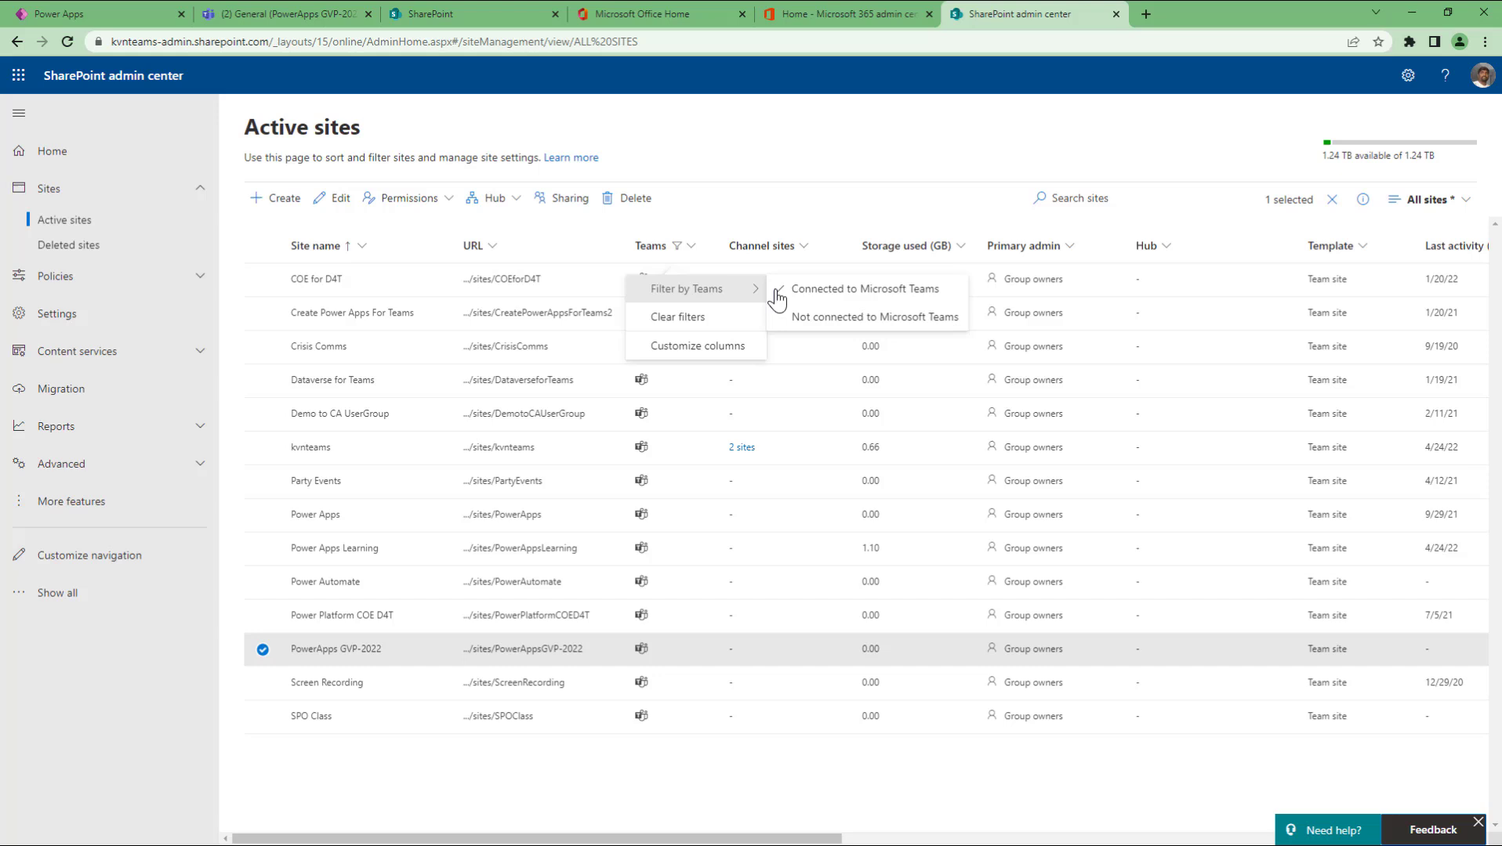
left_click(865, 316)
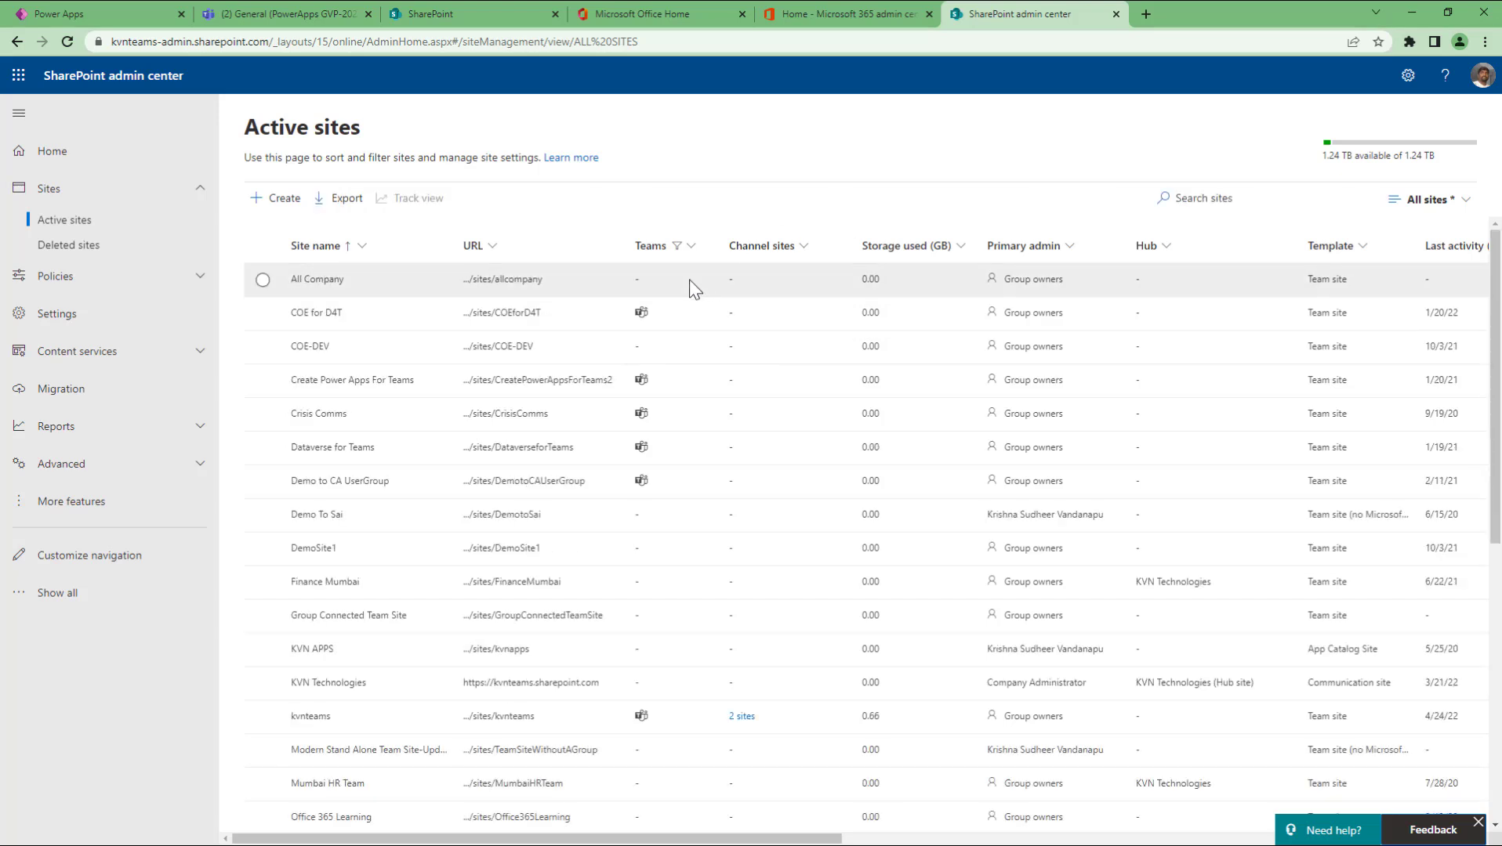
left_click(689, 249)
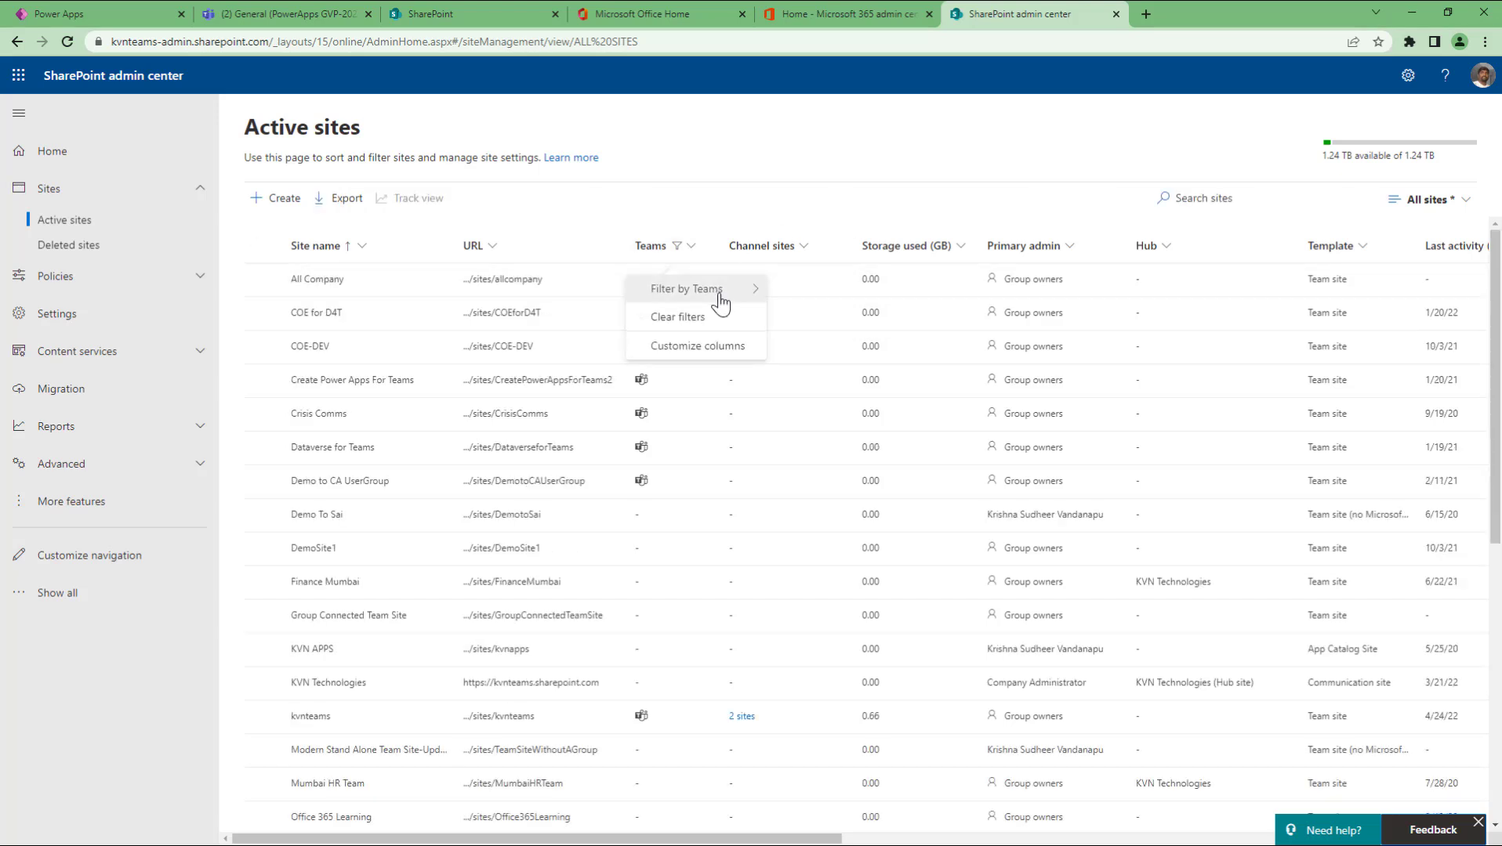
mouse_move(751, 295)
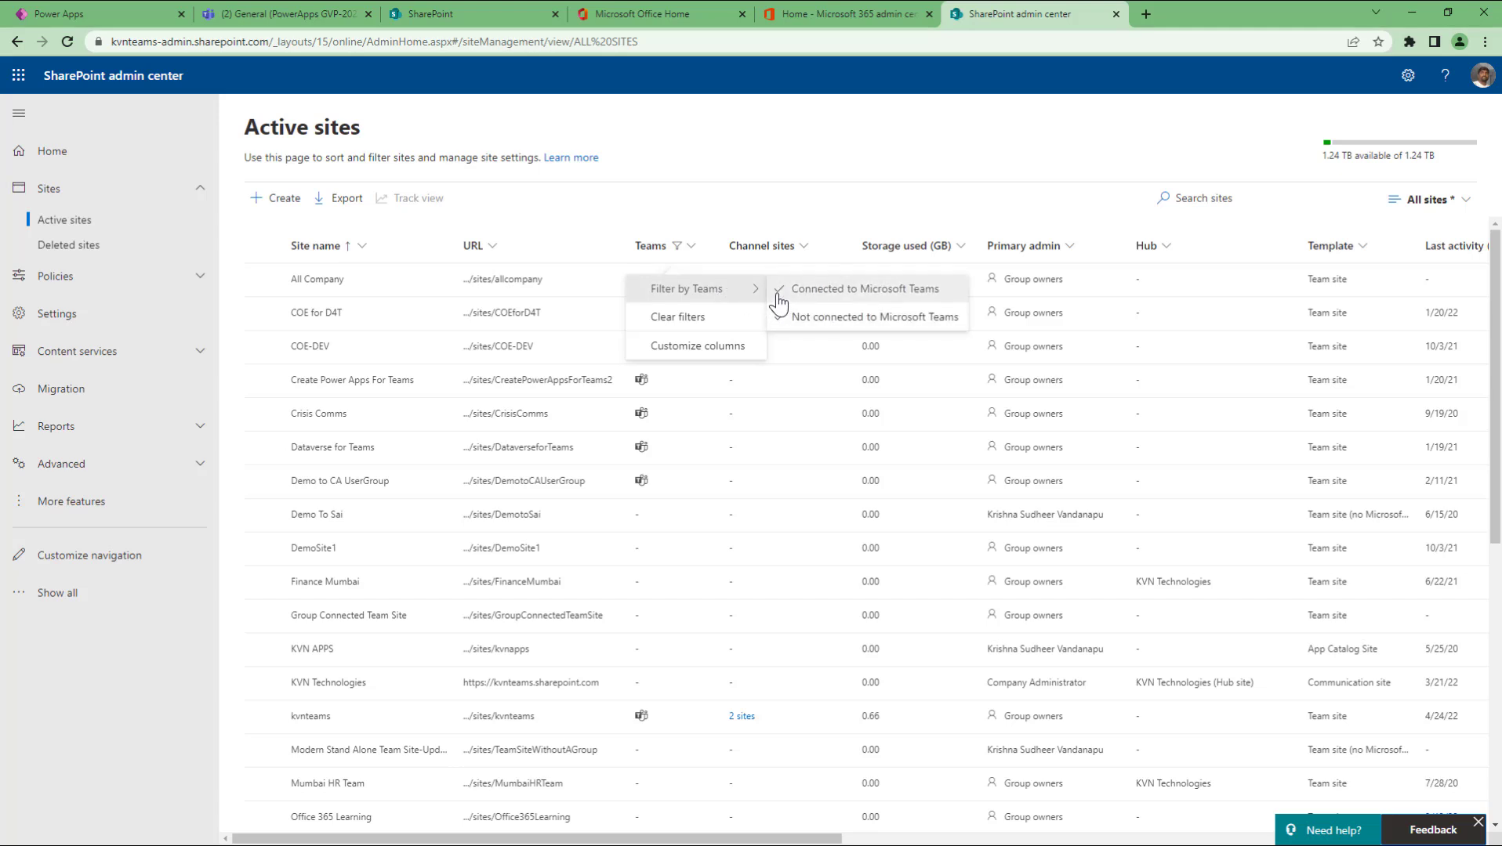
left_click(780, 296)
scroll(627, 549, "down", 1)
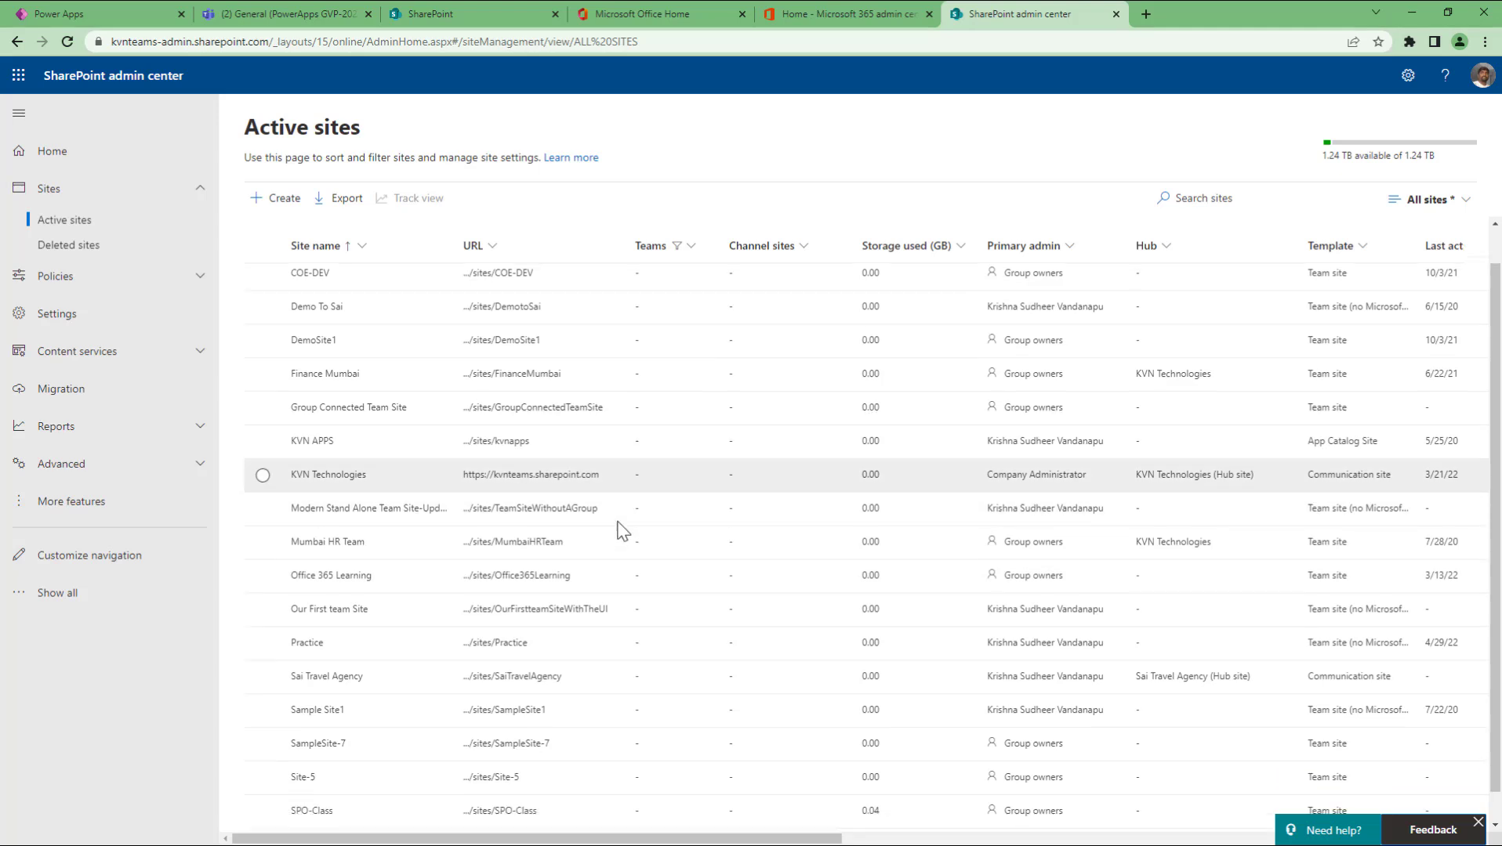
scroll(623, 531, "up", 1)
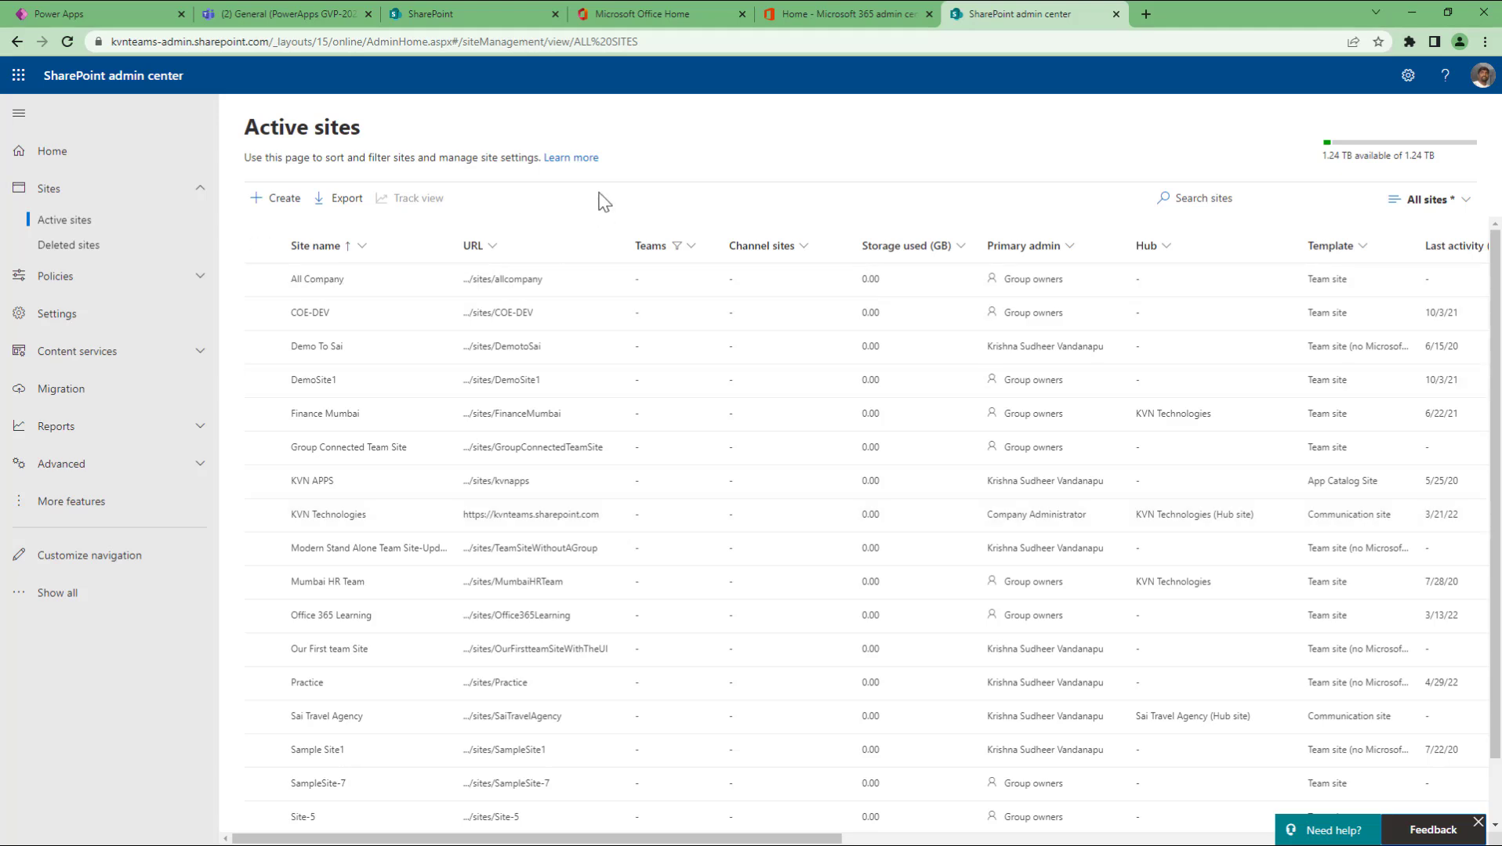
Step: Start a new communication site named 'SharePoint Comm Site GVP-2022'
left_click(276, 205)
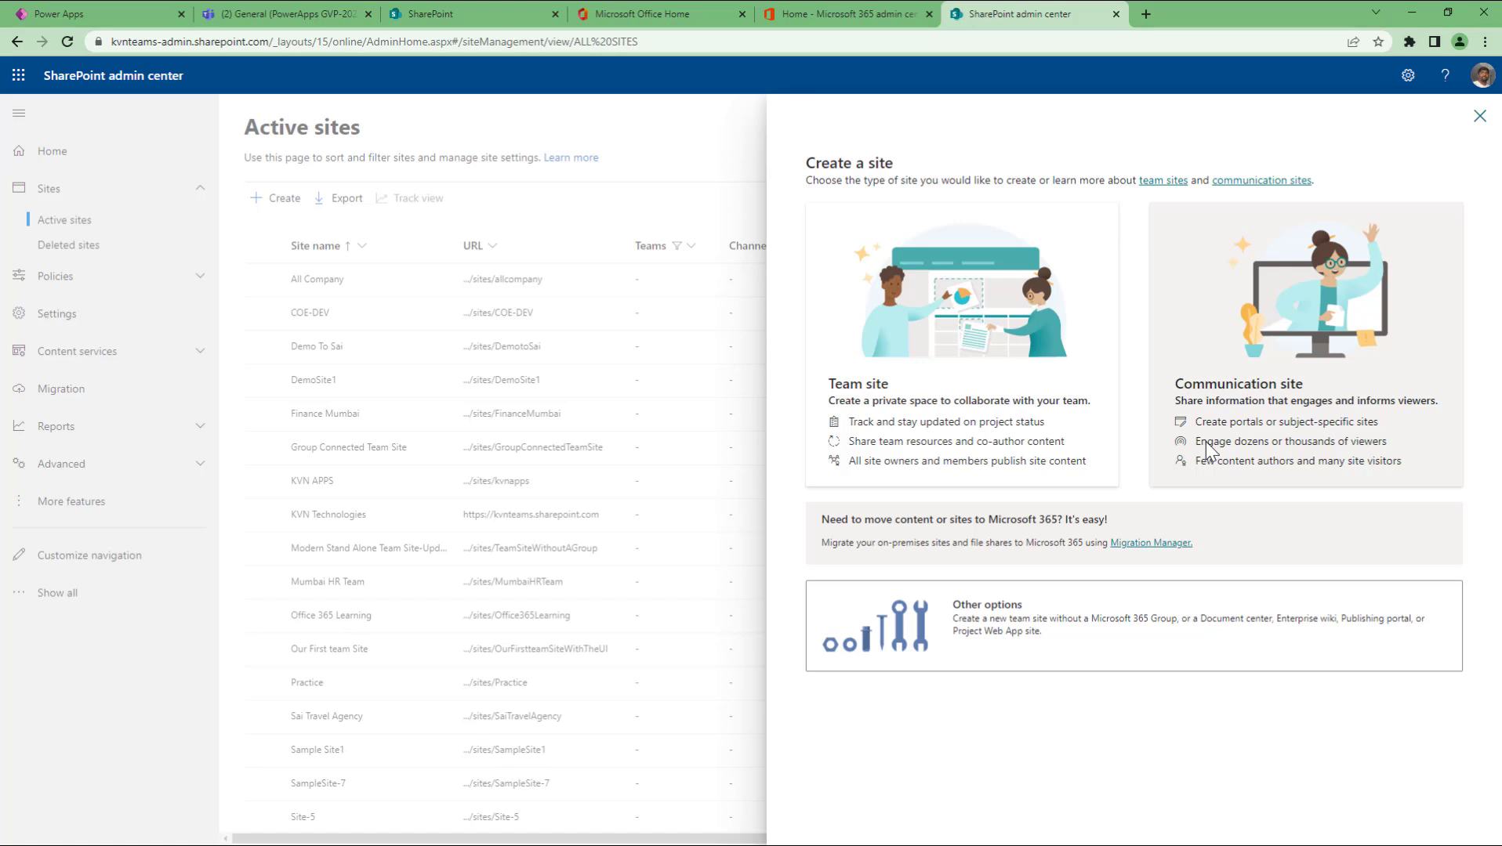
left_click(1202, 340)
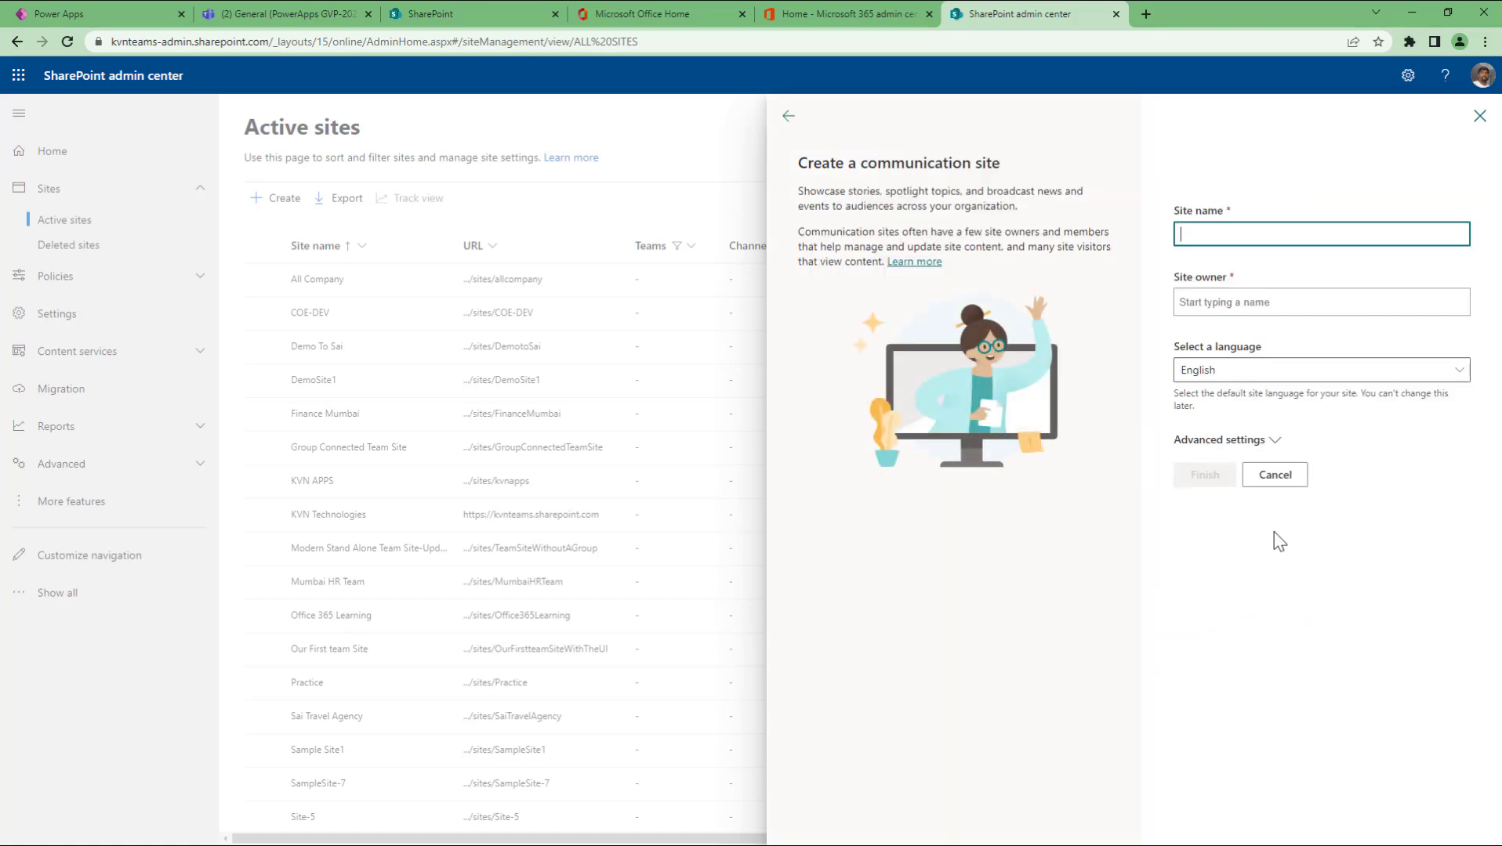
type("SharePO")
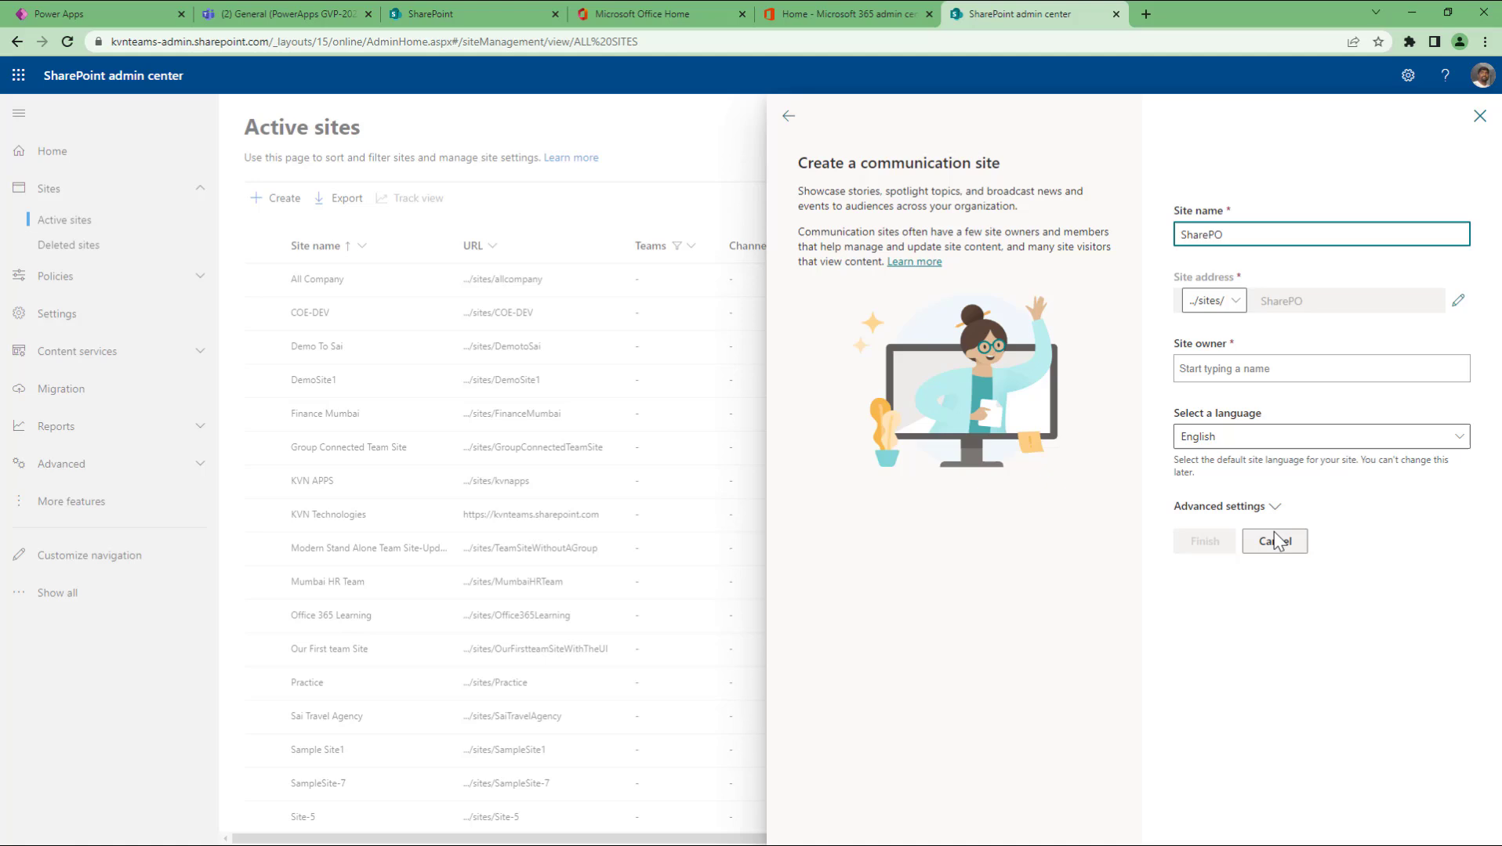
key("BackSpace")
type("oint Comm Site GVP")
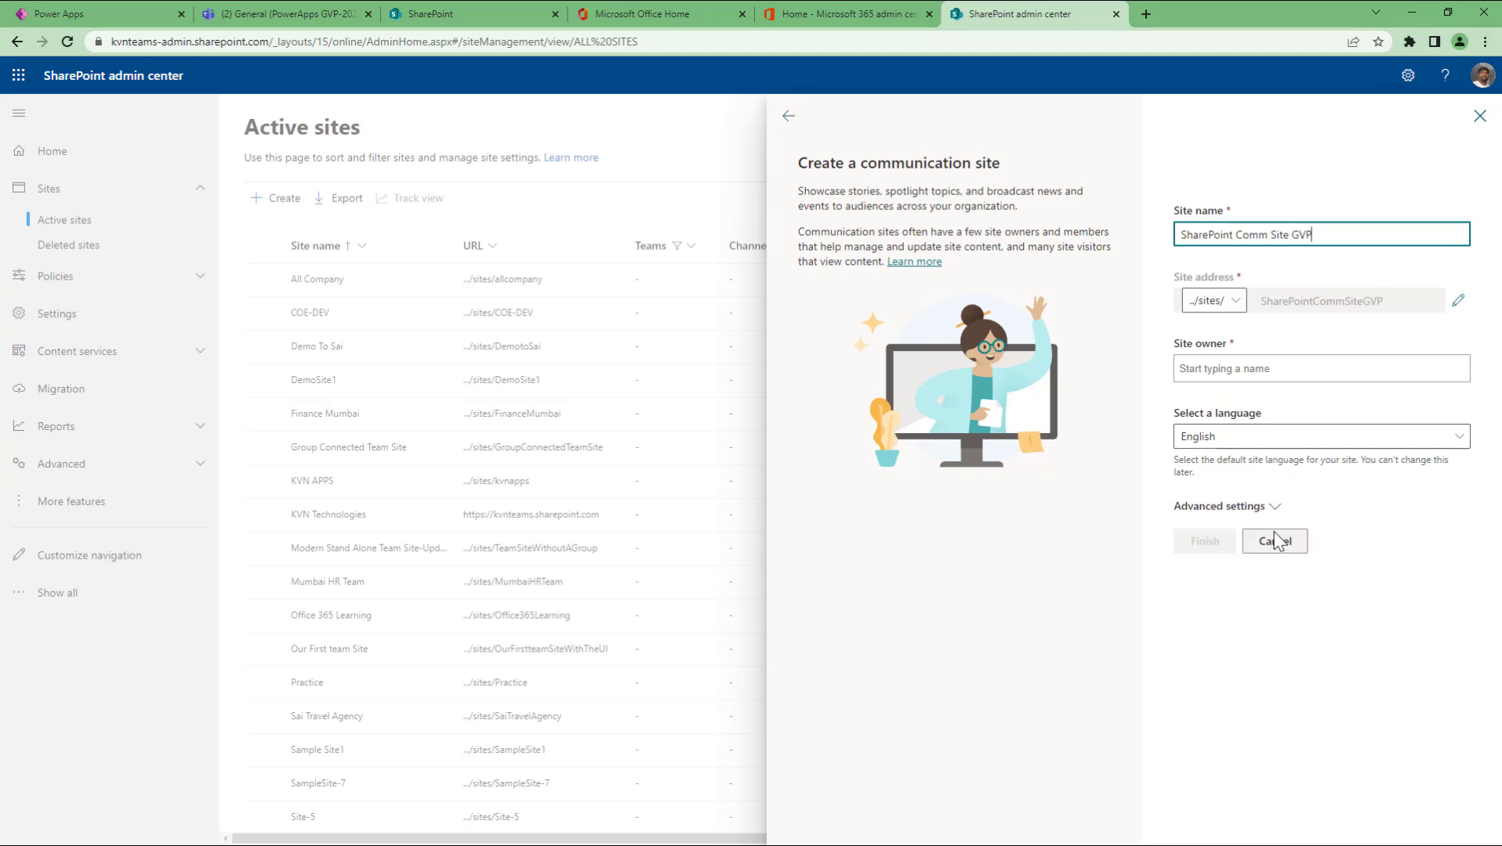
type("-2022")
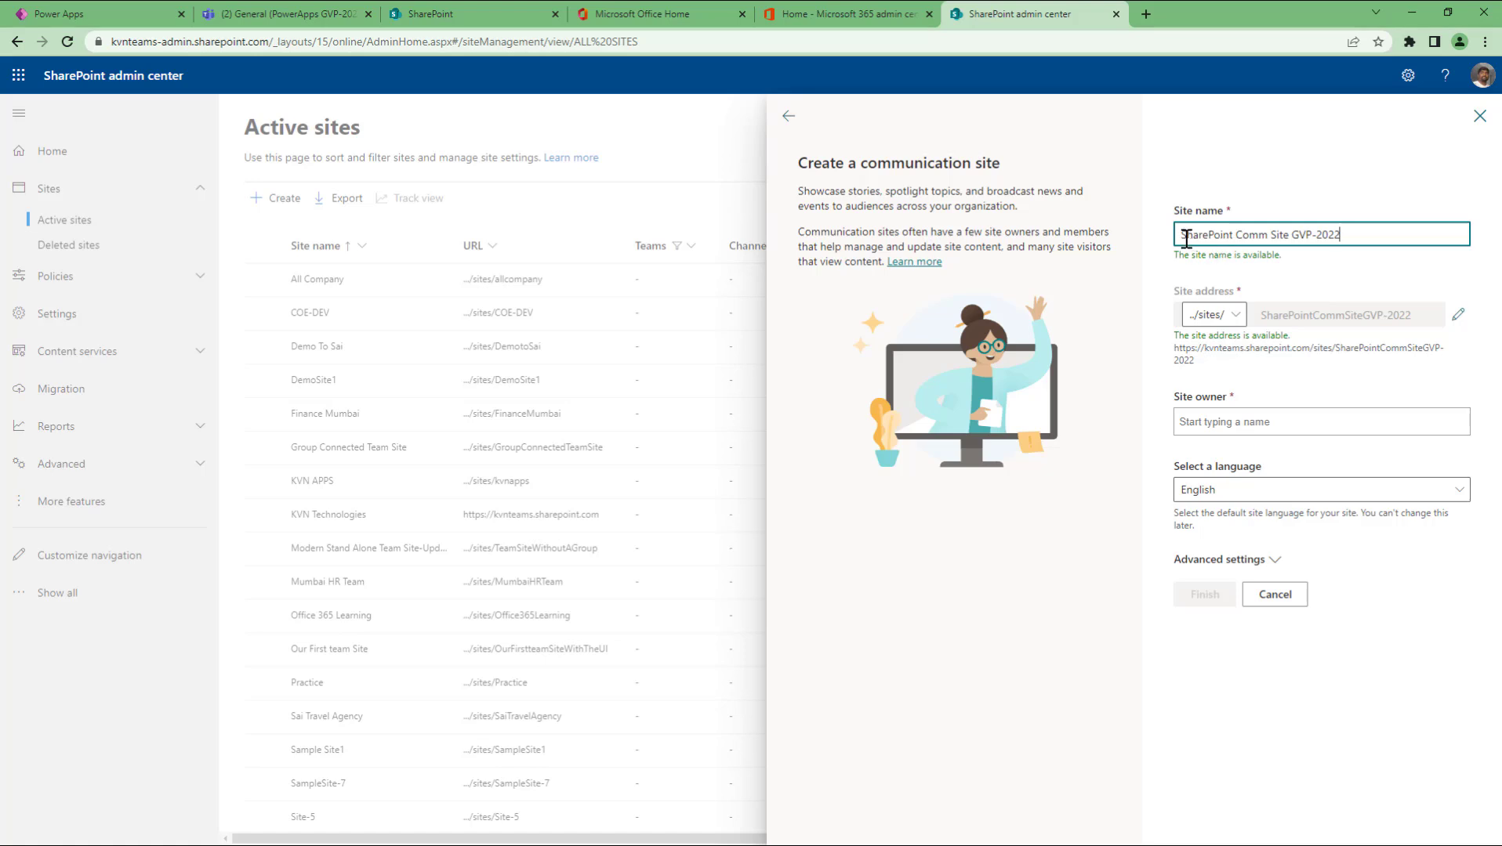
Step: Review the auto-generated site address SharePointCommSiteGVP-2022 and its path options
left_click_drag(1185, 237, 1369, 235)
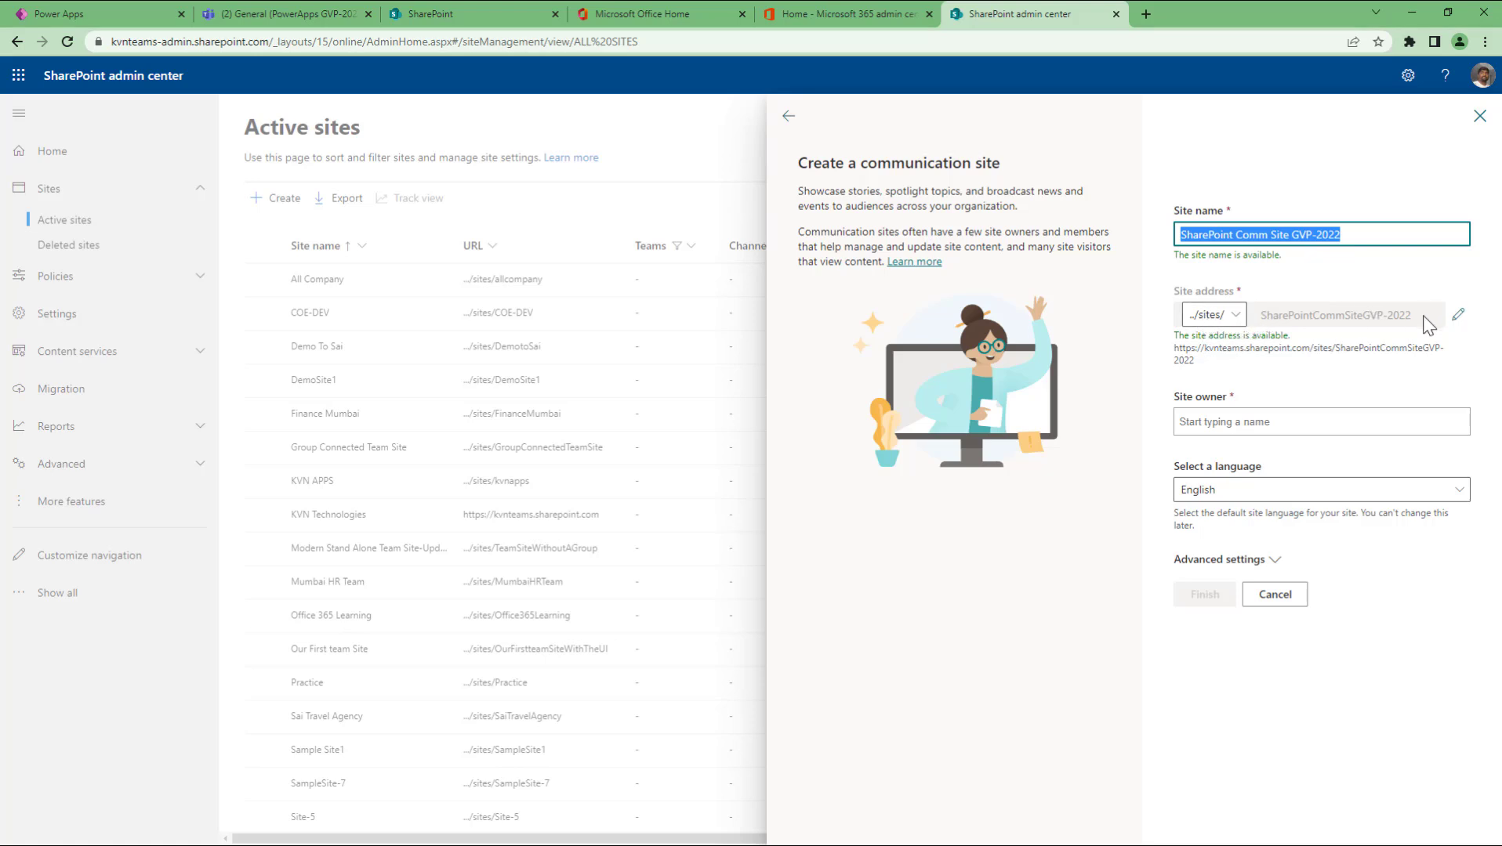
left_click(1236, 315)
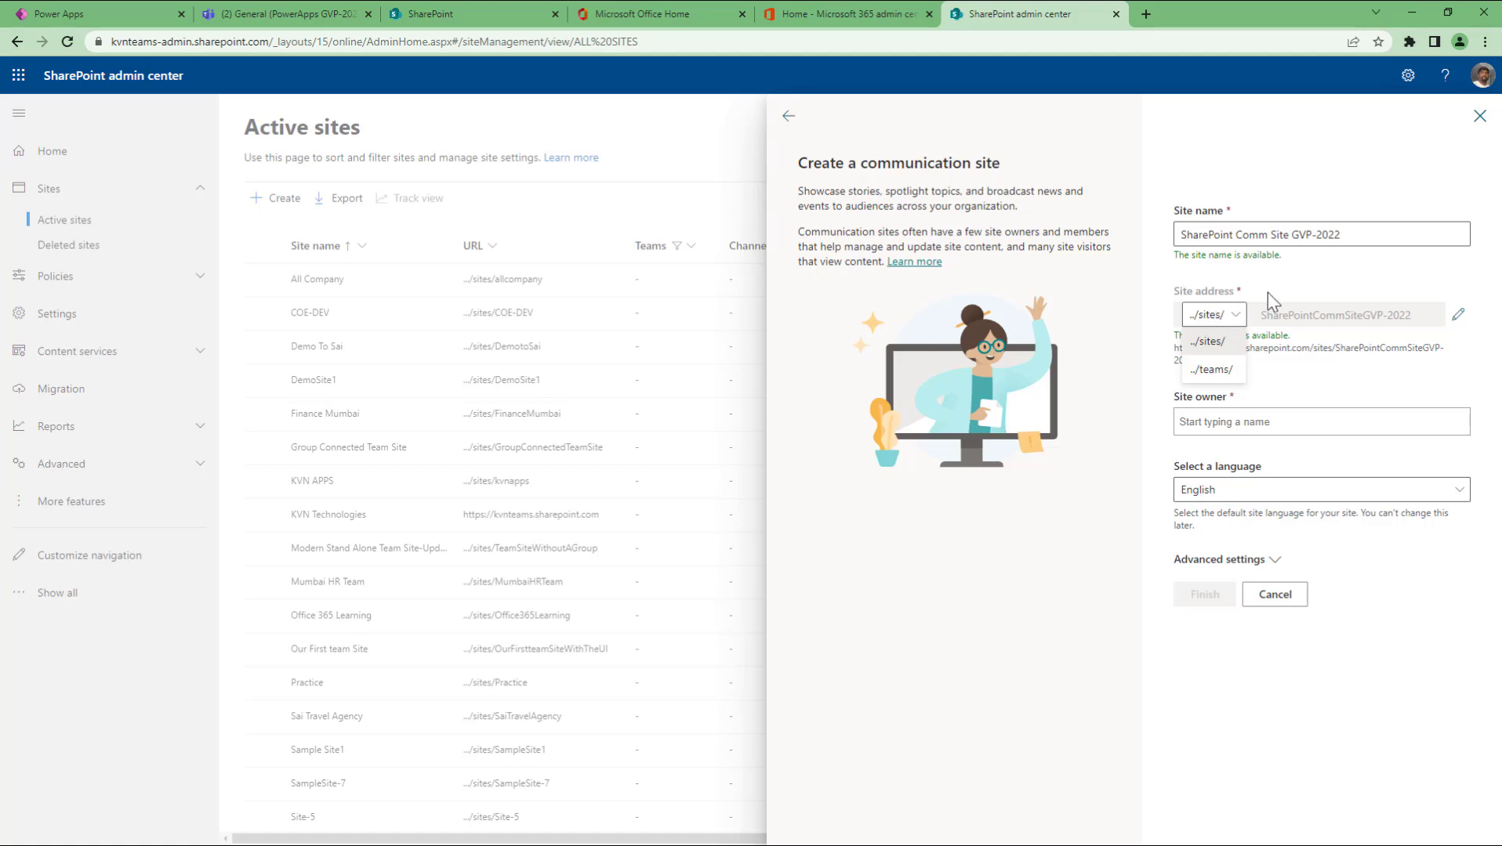
key("Escape")
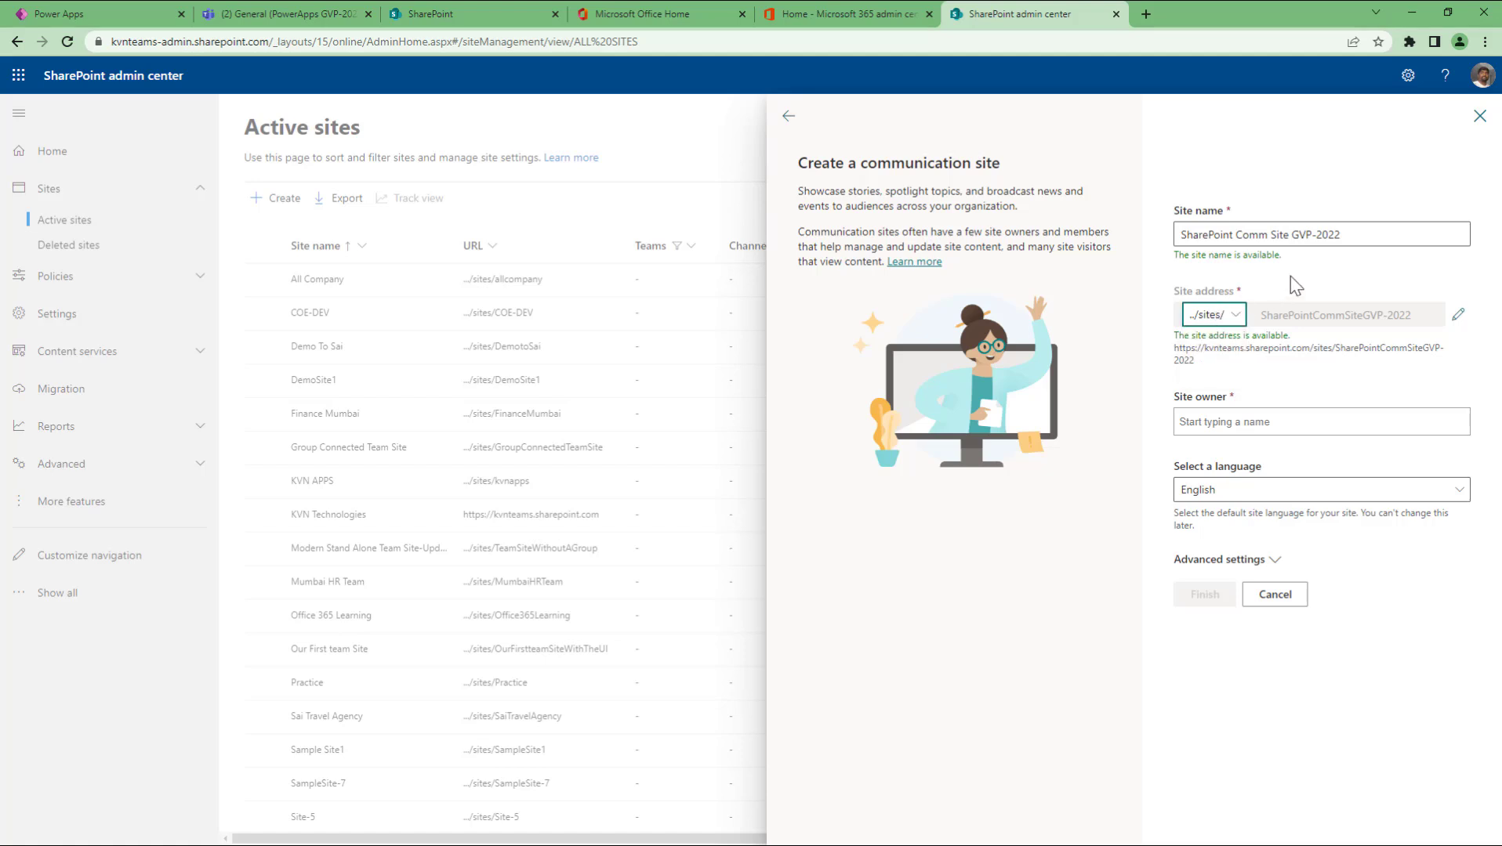
left_click_drag(1196, 361, 1174, 359)
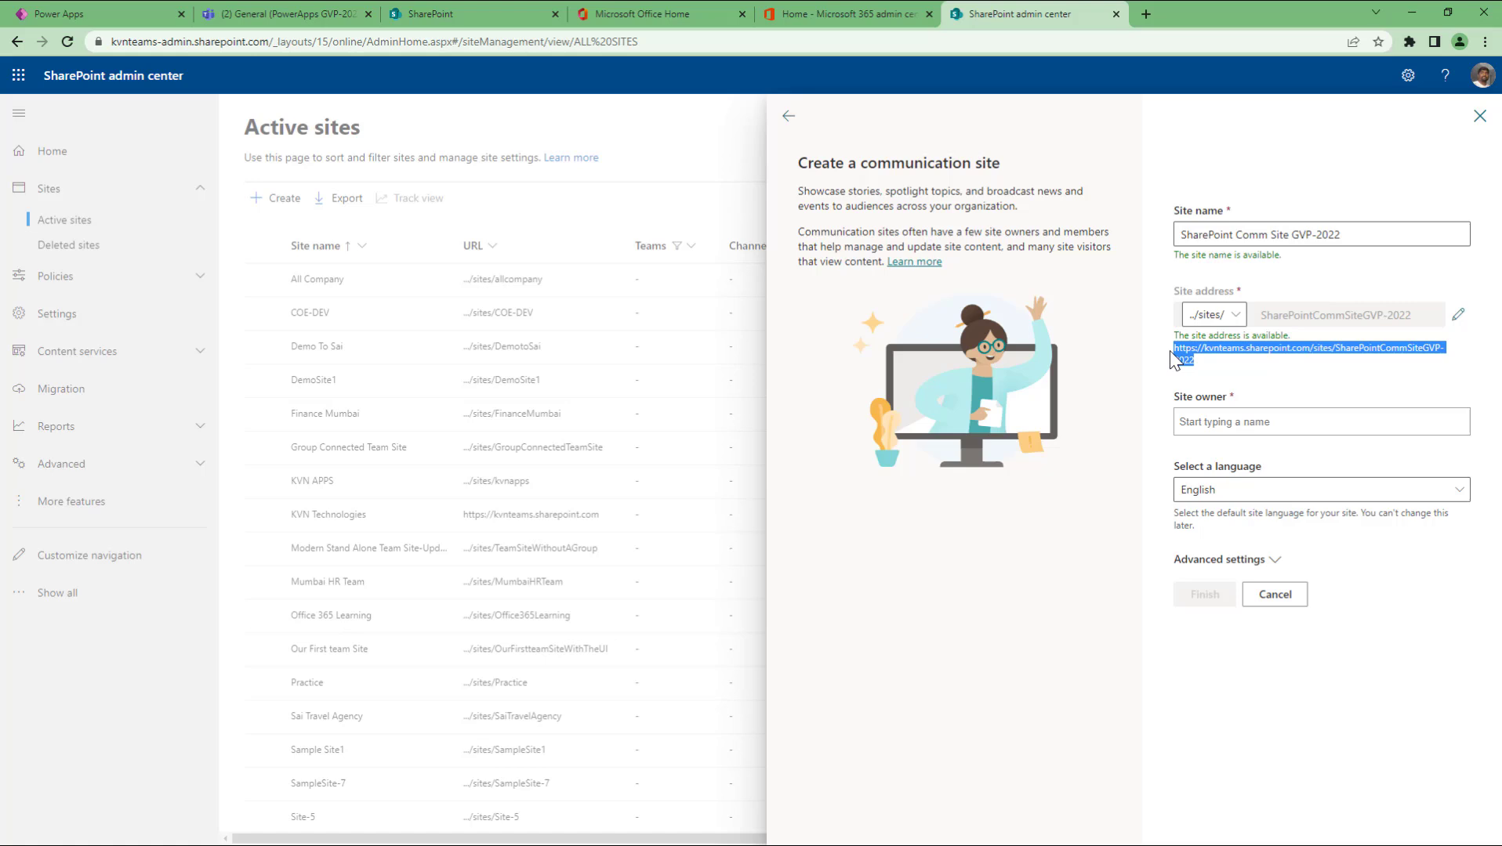
left_click(1240, 367)
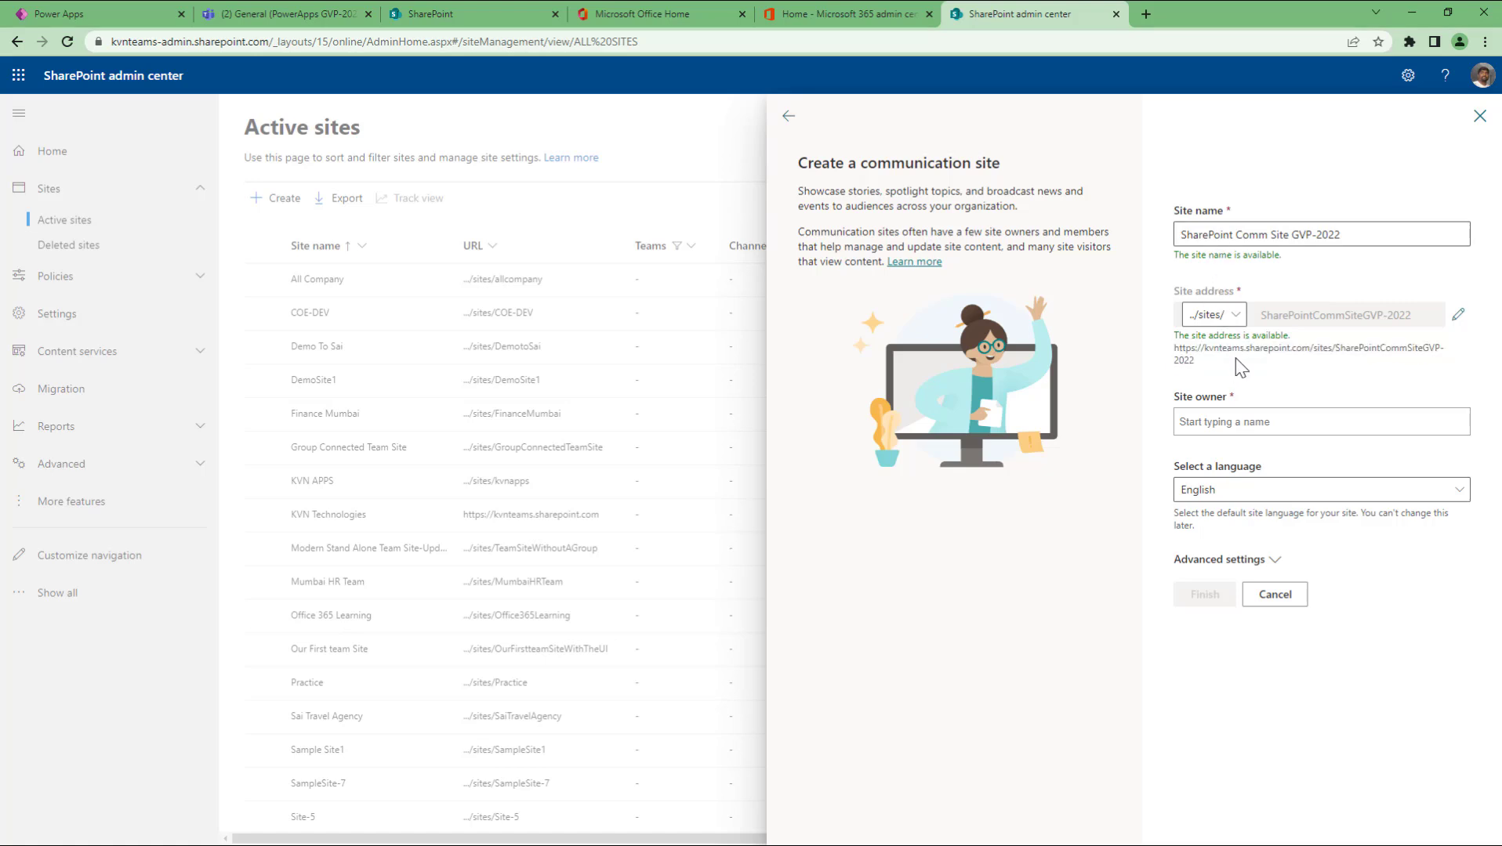
left_click_drag(1263, 316, 1414, 318)
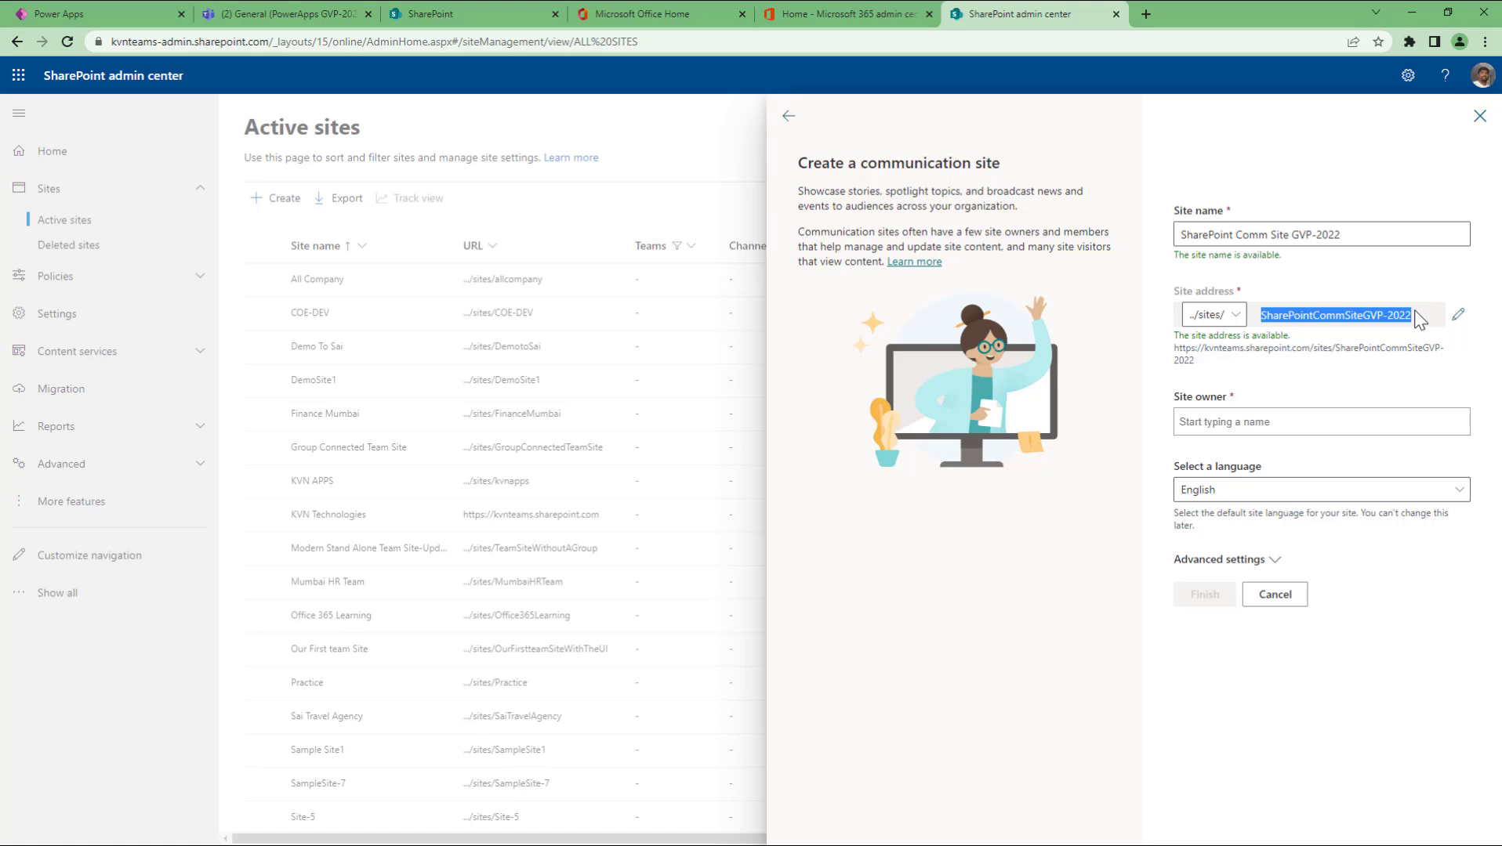
Step: Shorten the site address to SPSGVP-2022 and check that it is available
left_click(1457, 314)
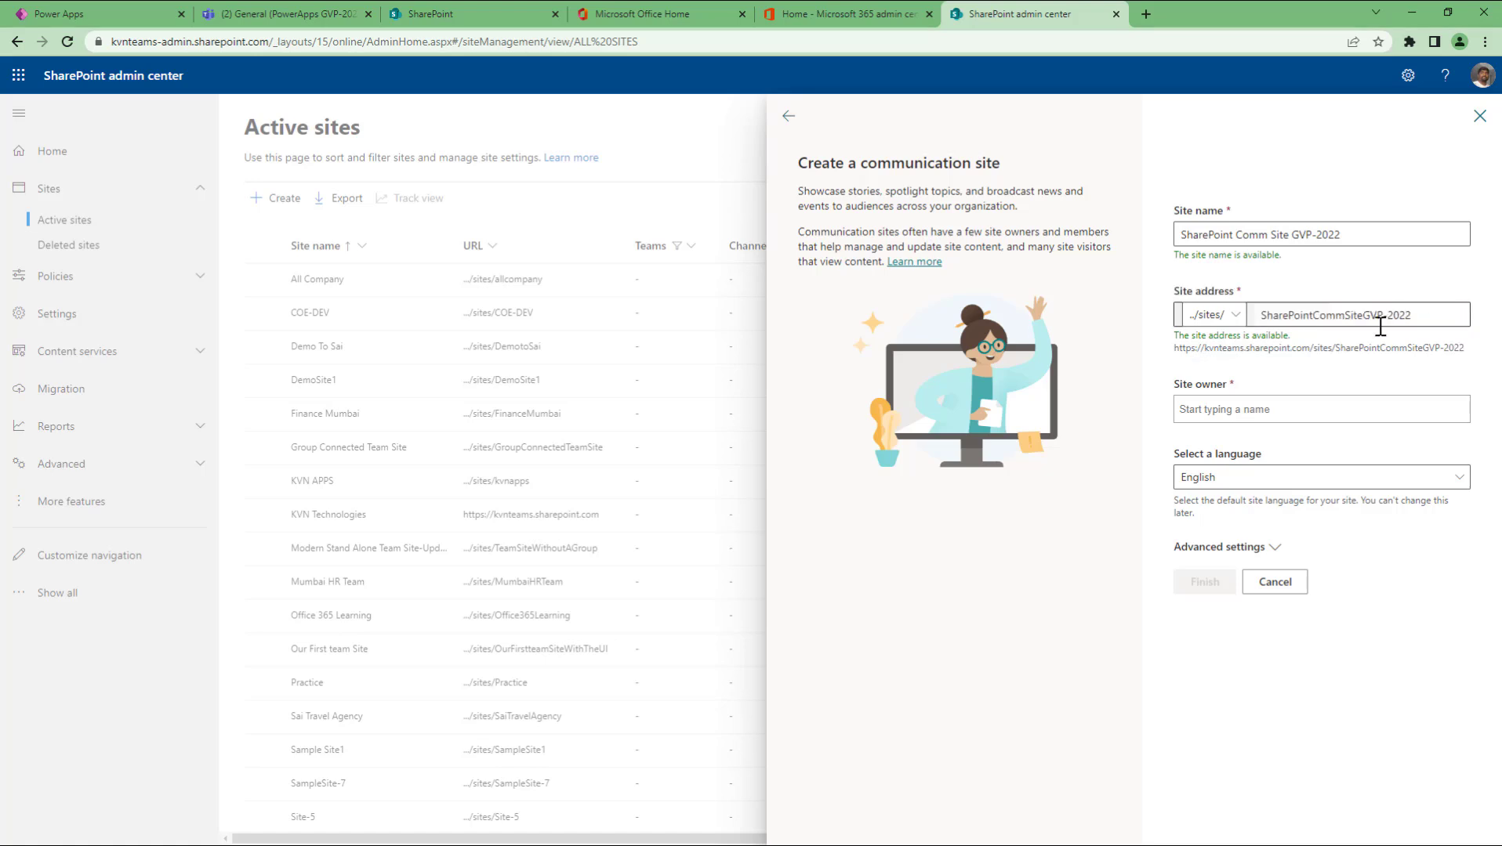
triple_click(1267, 317)
key("Home")
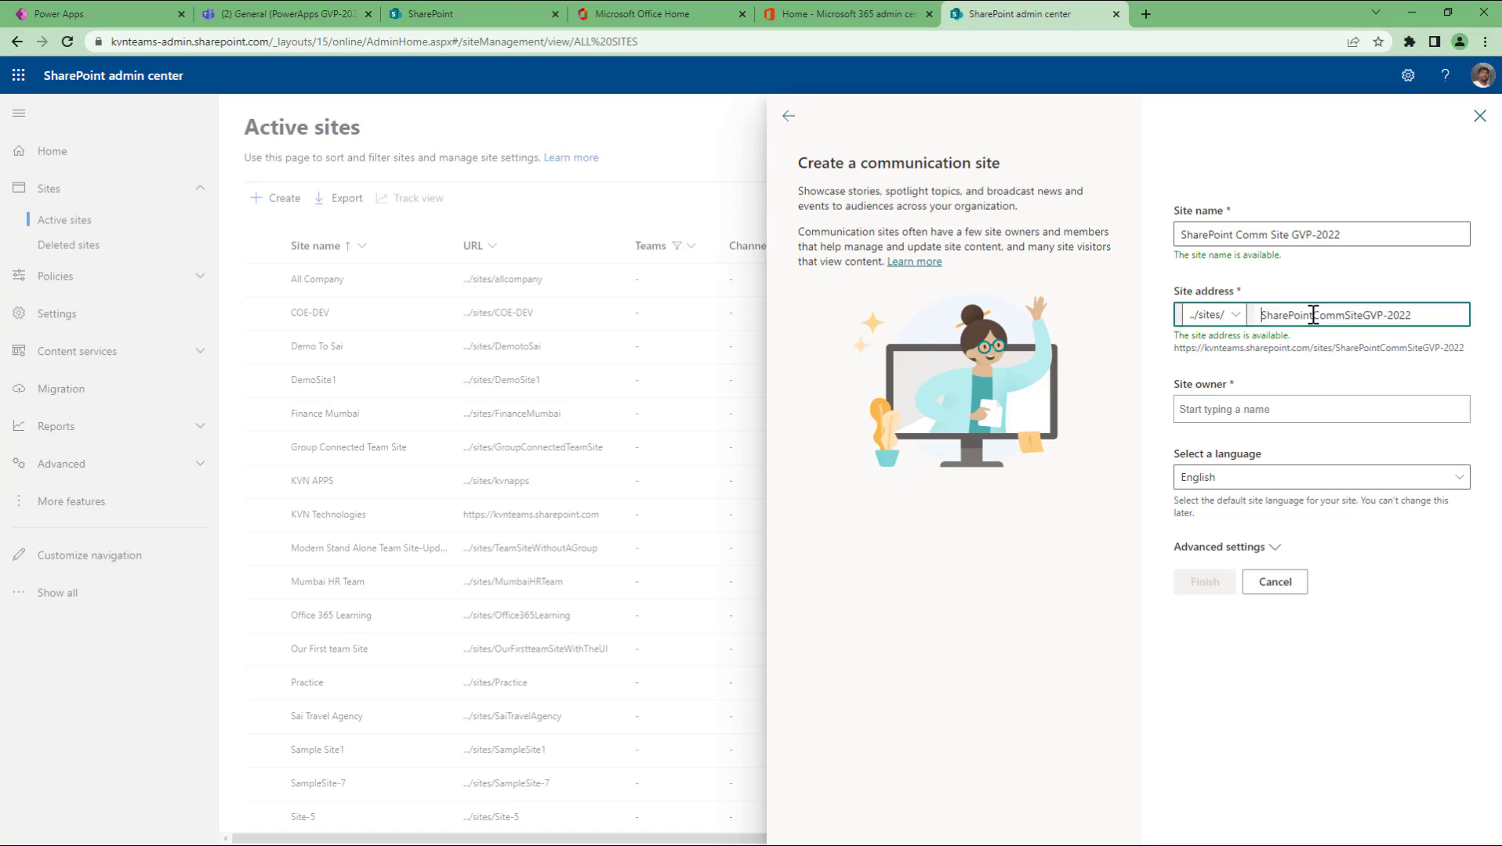
key("shift+Right")
key("shift+Right")
key("shift+Right")
key("shift+Right")
key("shift+Right")
key("shift+Right")
key("shift+Right")
key("shift+Right")
key("shift+Right")
key("shift+Right")
key("shift+Right")
key("shift+Right")
key("shift+Right")
type("PS")
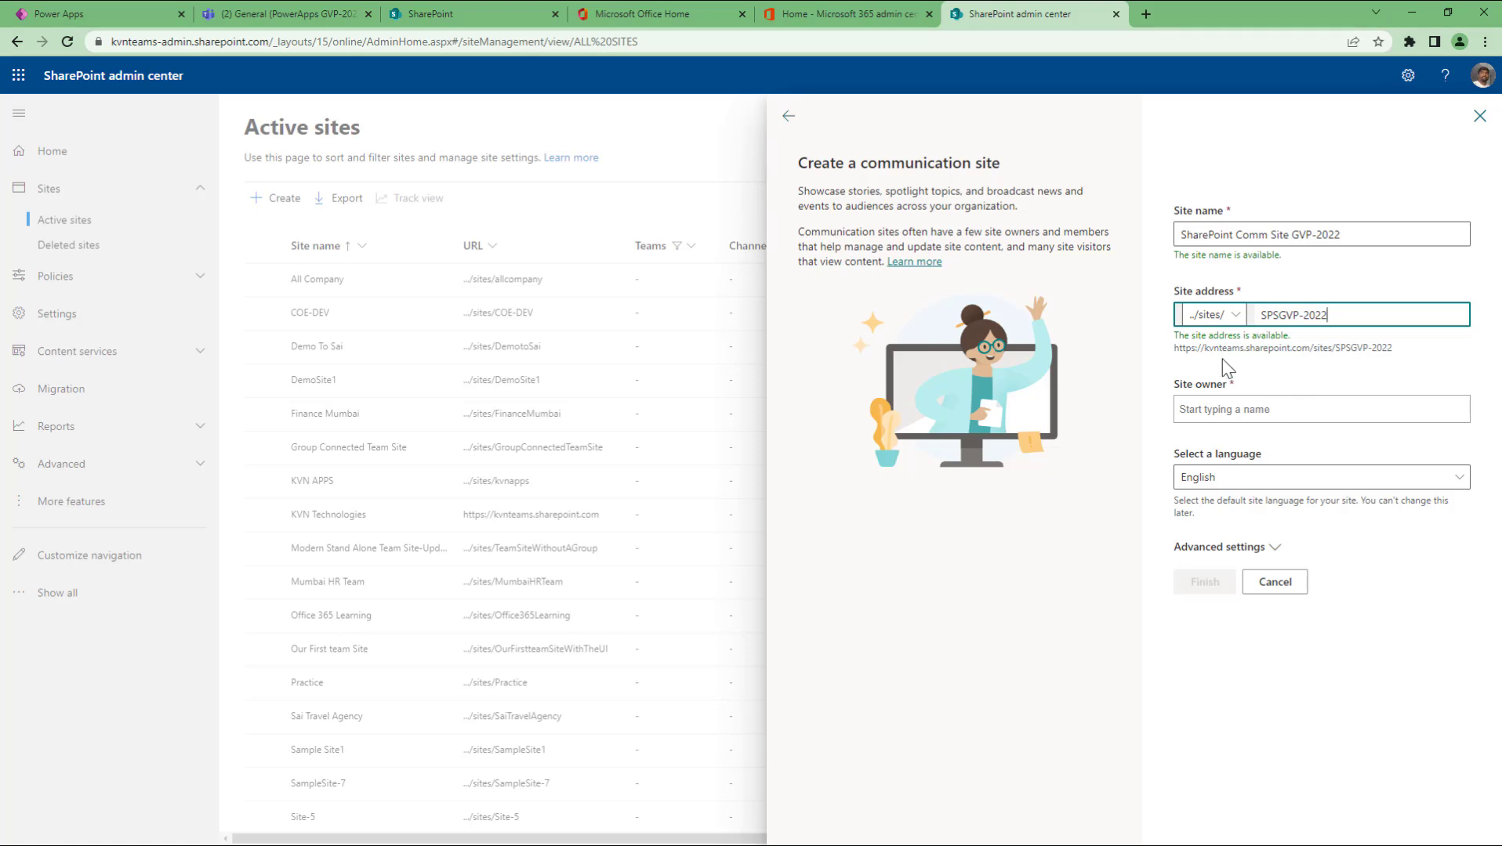
left_click_drag(1175, 338, 1299, 347)
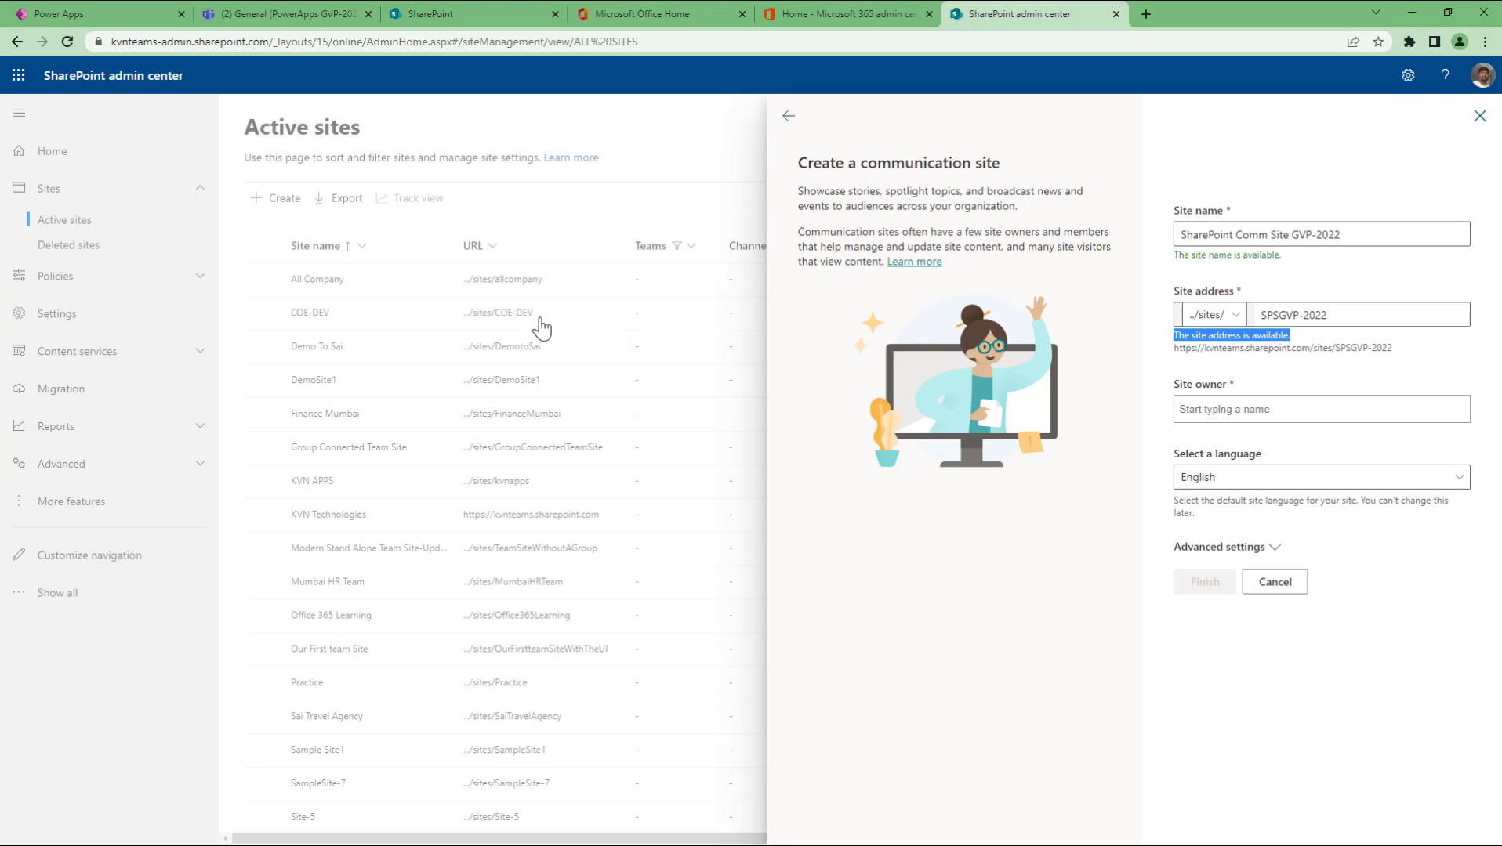
Step: Try COE-DEV as the address to show the COE-DEV2 conflict, then restore SPSGVP-2022
left_click(1263, 315)
left_click_drag(1263, 315, 1356, 314)
key("ctrl+c")
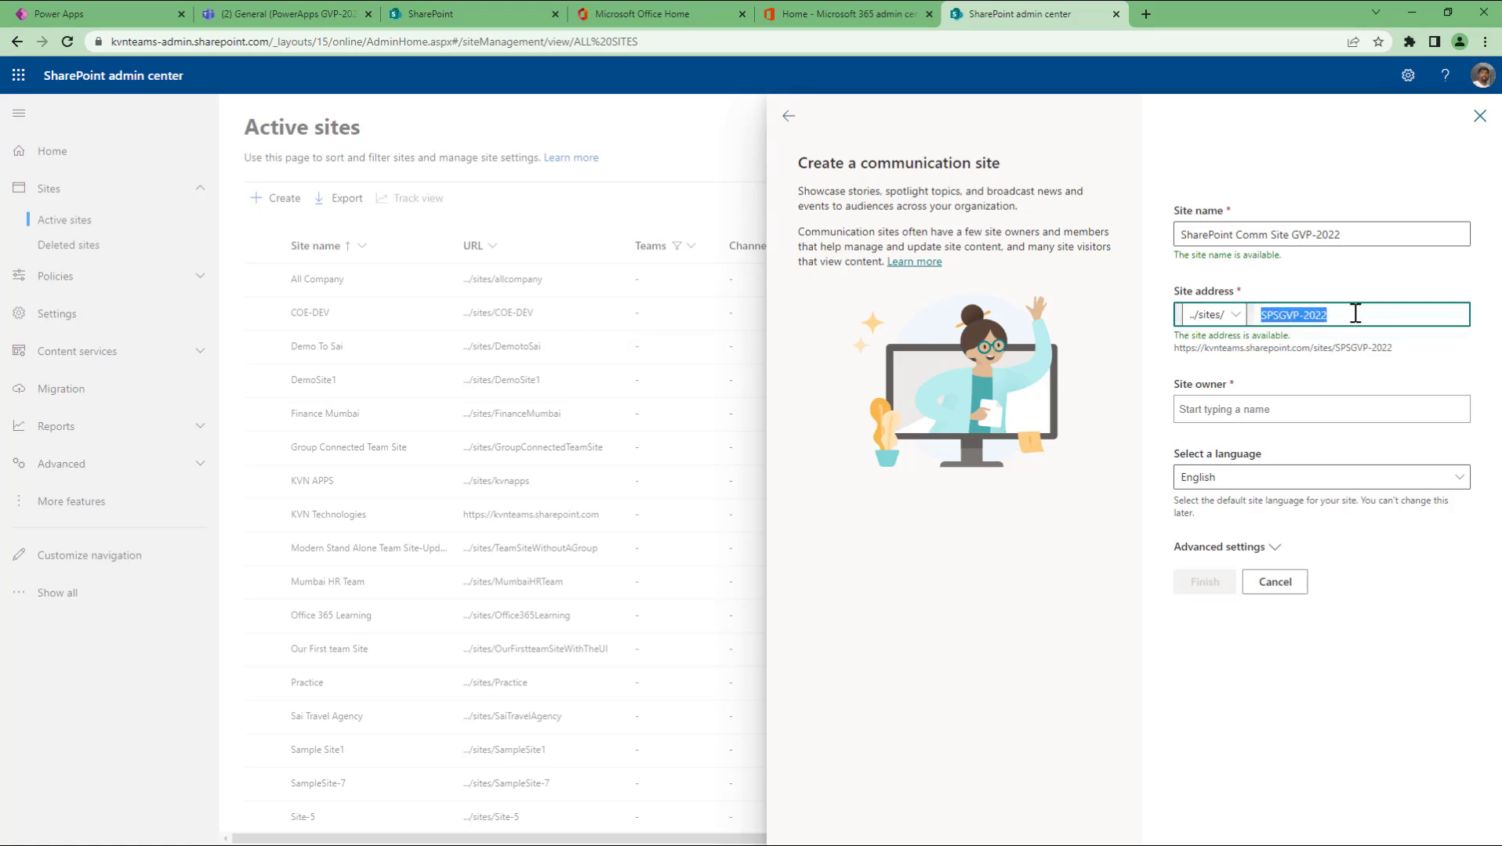
key("BackSpace")
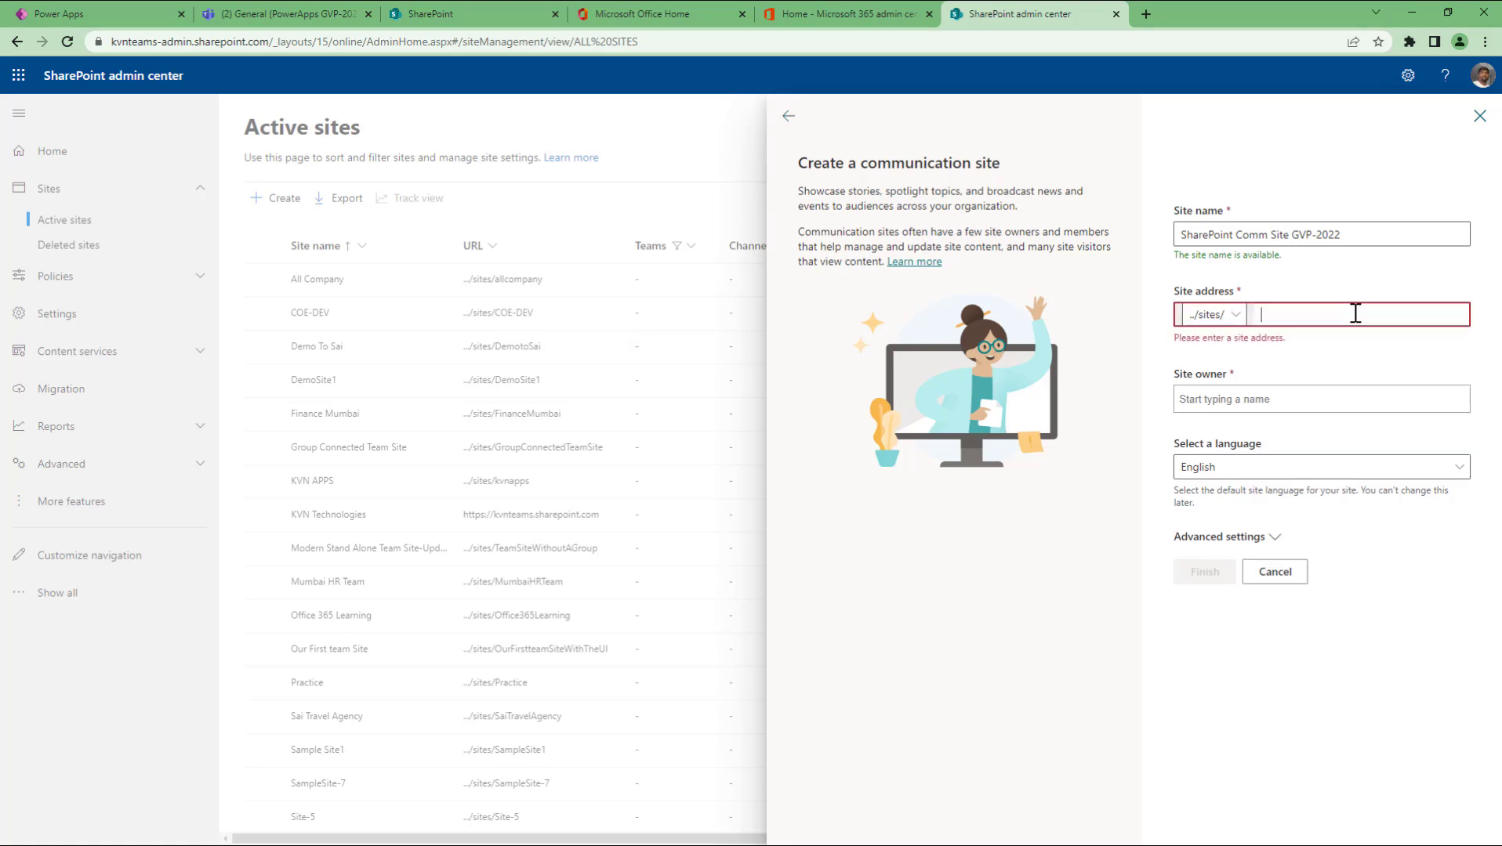
type("COE-DEV")
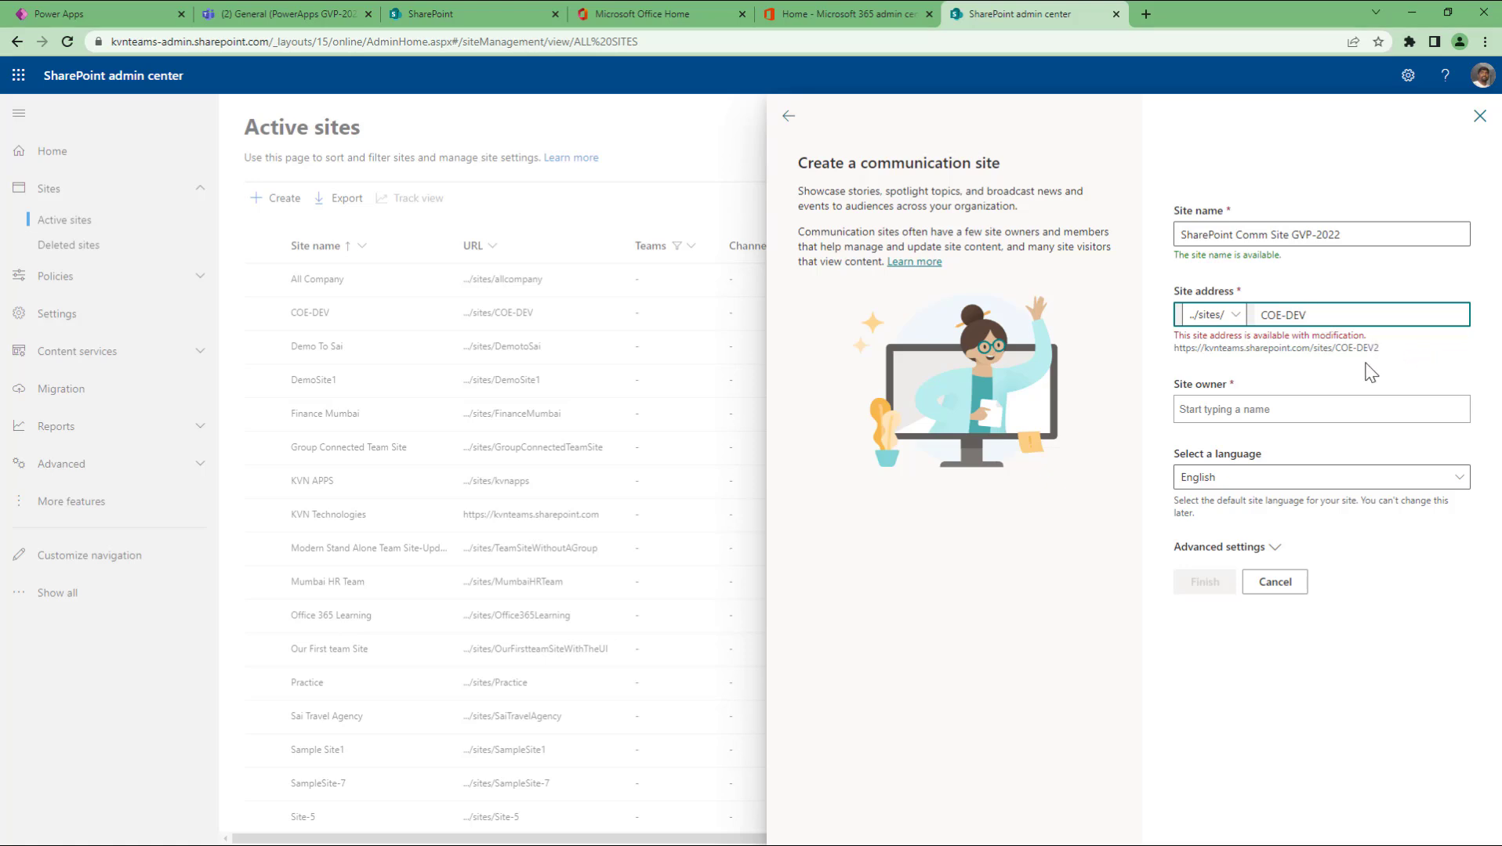
left_click(1345, 348)
left_click_drag(1345, 348, 1381, 351)
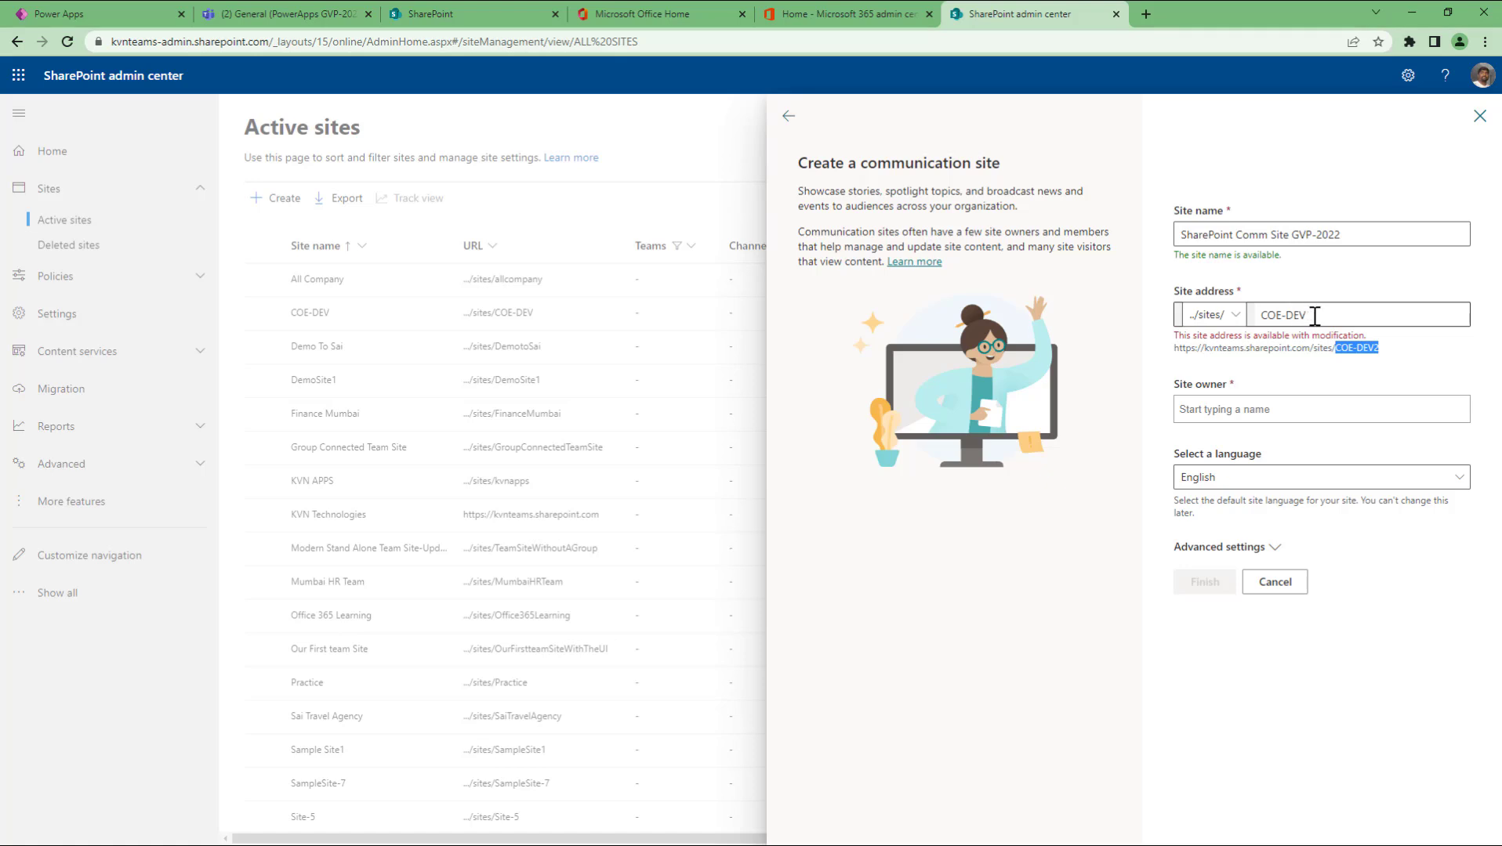
left_click(1380, 352)
left_click_drag(1381, 350, 1337, 353)
left_click_drag(1317, 318, 1202, 322)
key("ctrl+v")
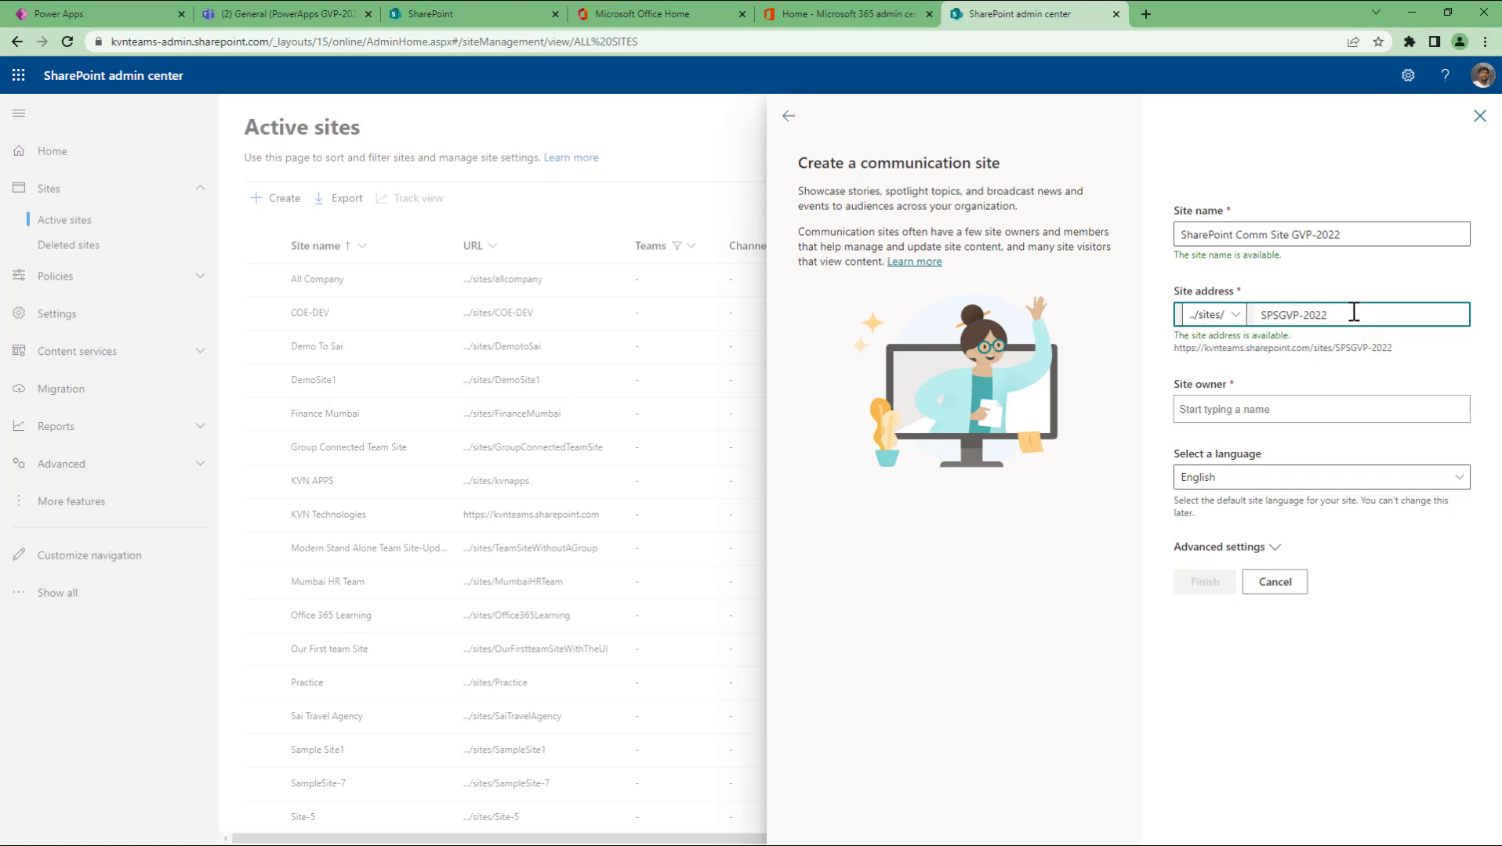
Step: Pick the site owner and add the description 'This is a comm site created while explaining to students'
left_click(1264, 411)
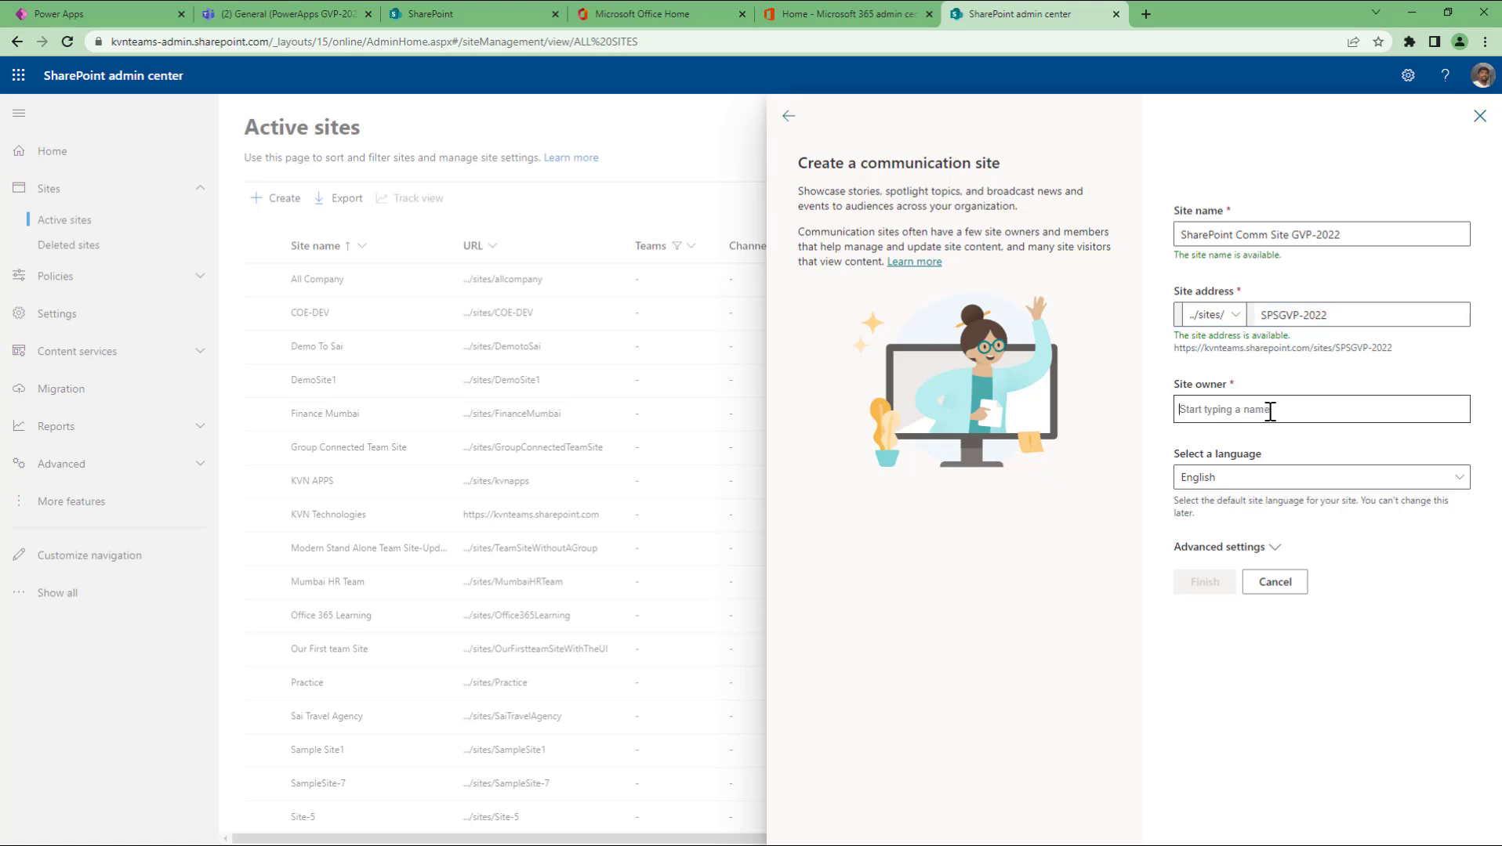
type("vandana")
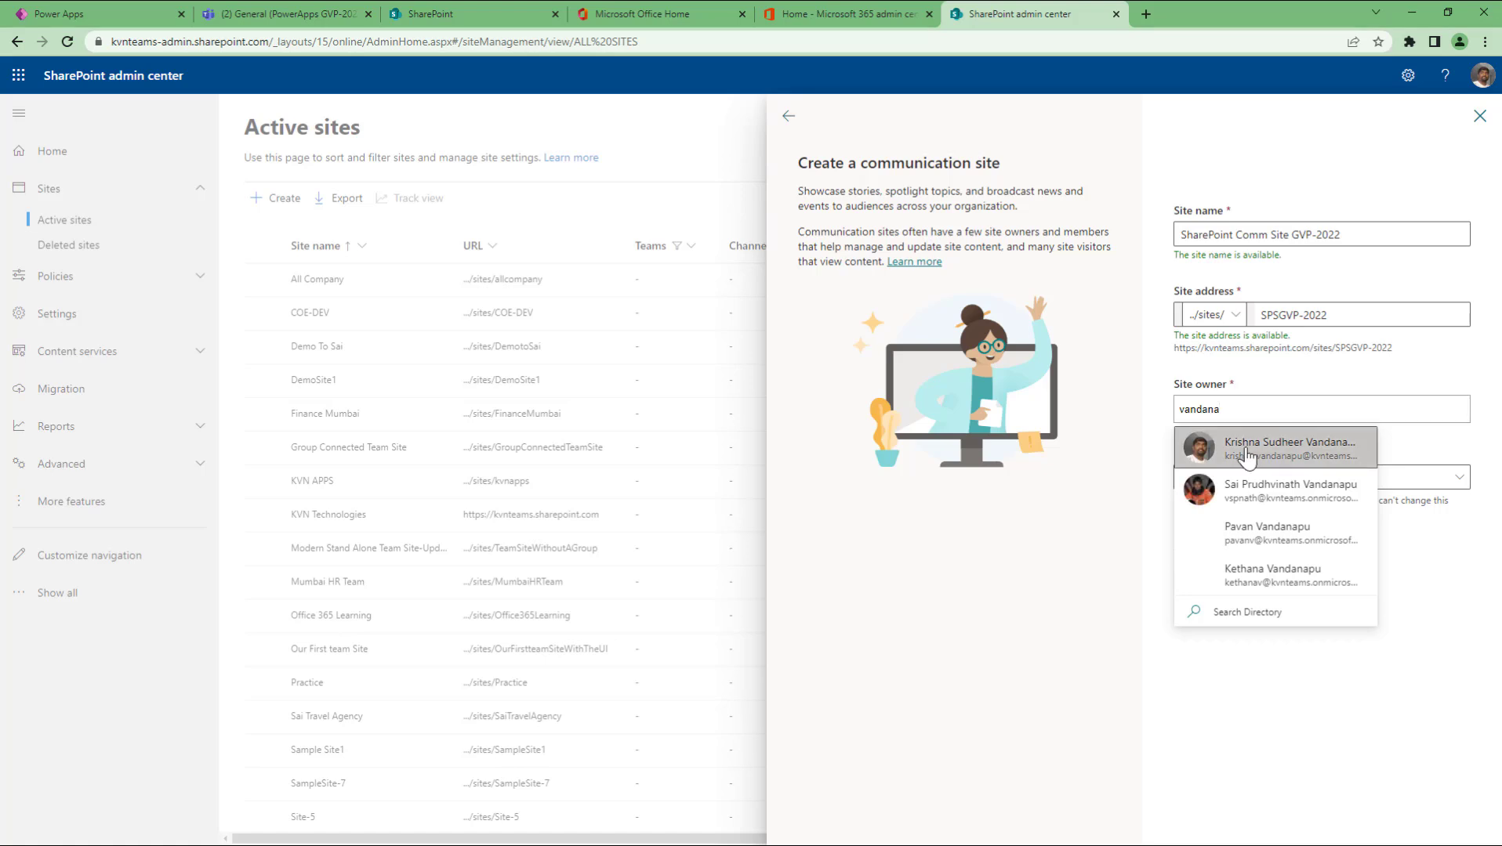
left_click(1251, 452)
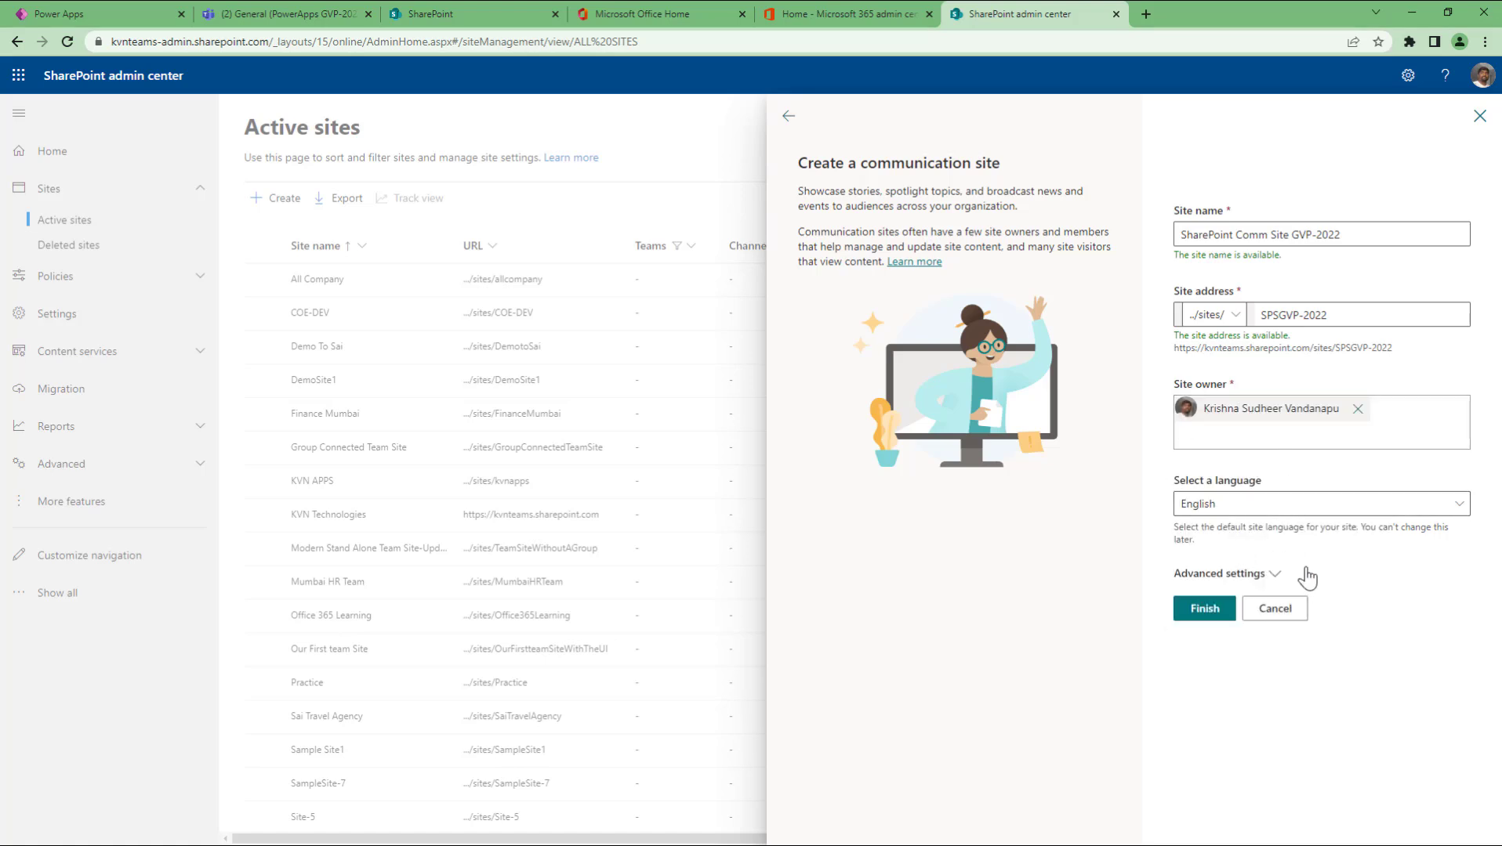
left_click(1260, 580)
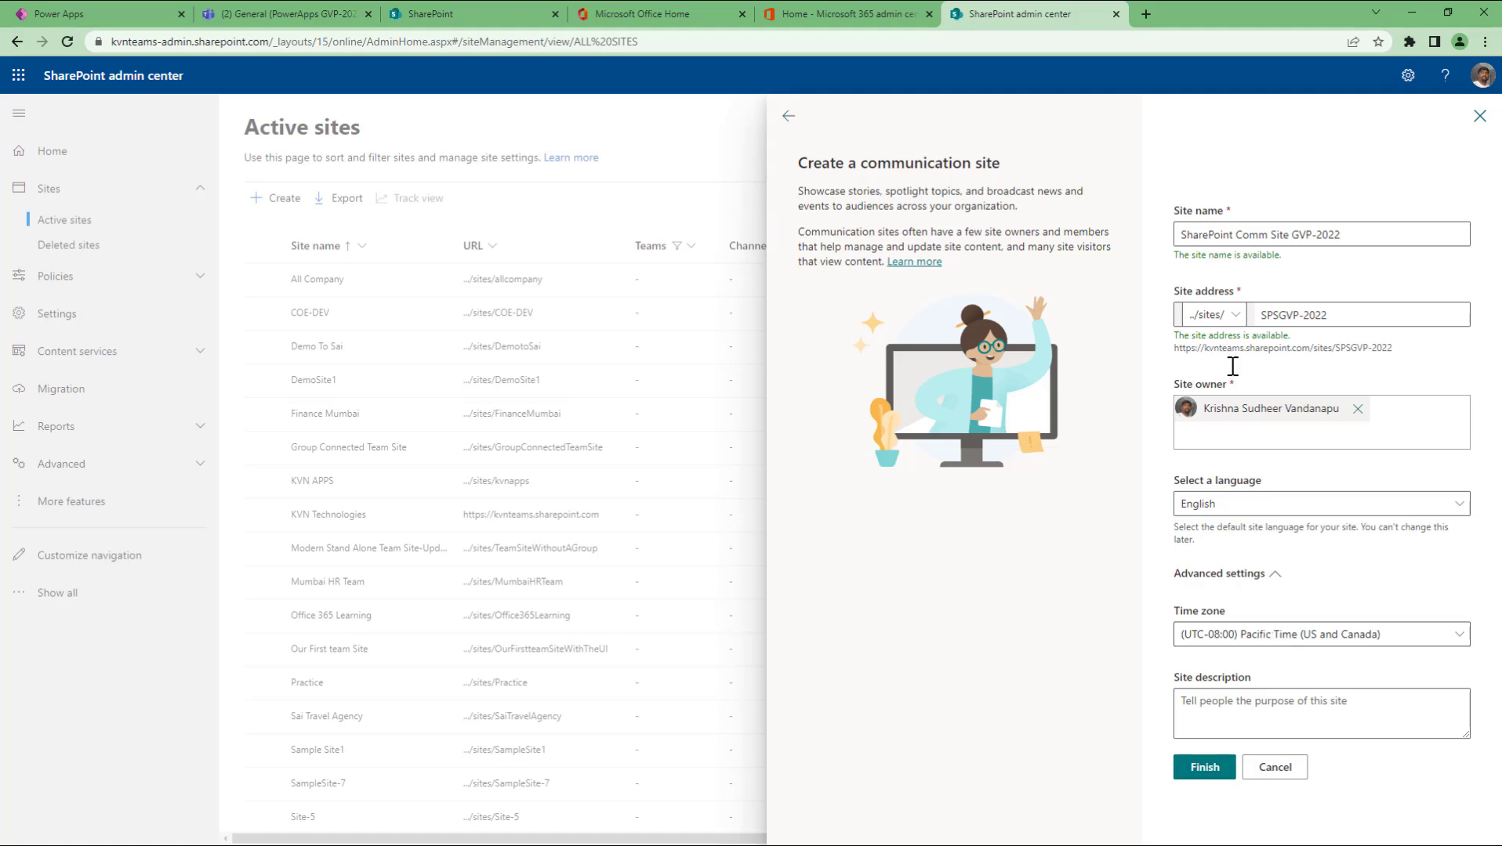
left_click(1275, 718)
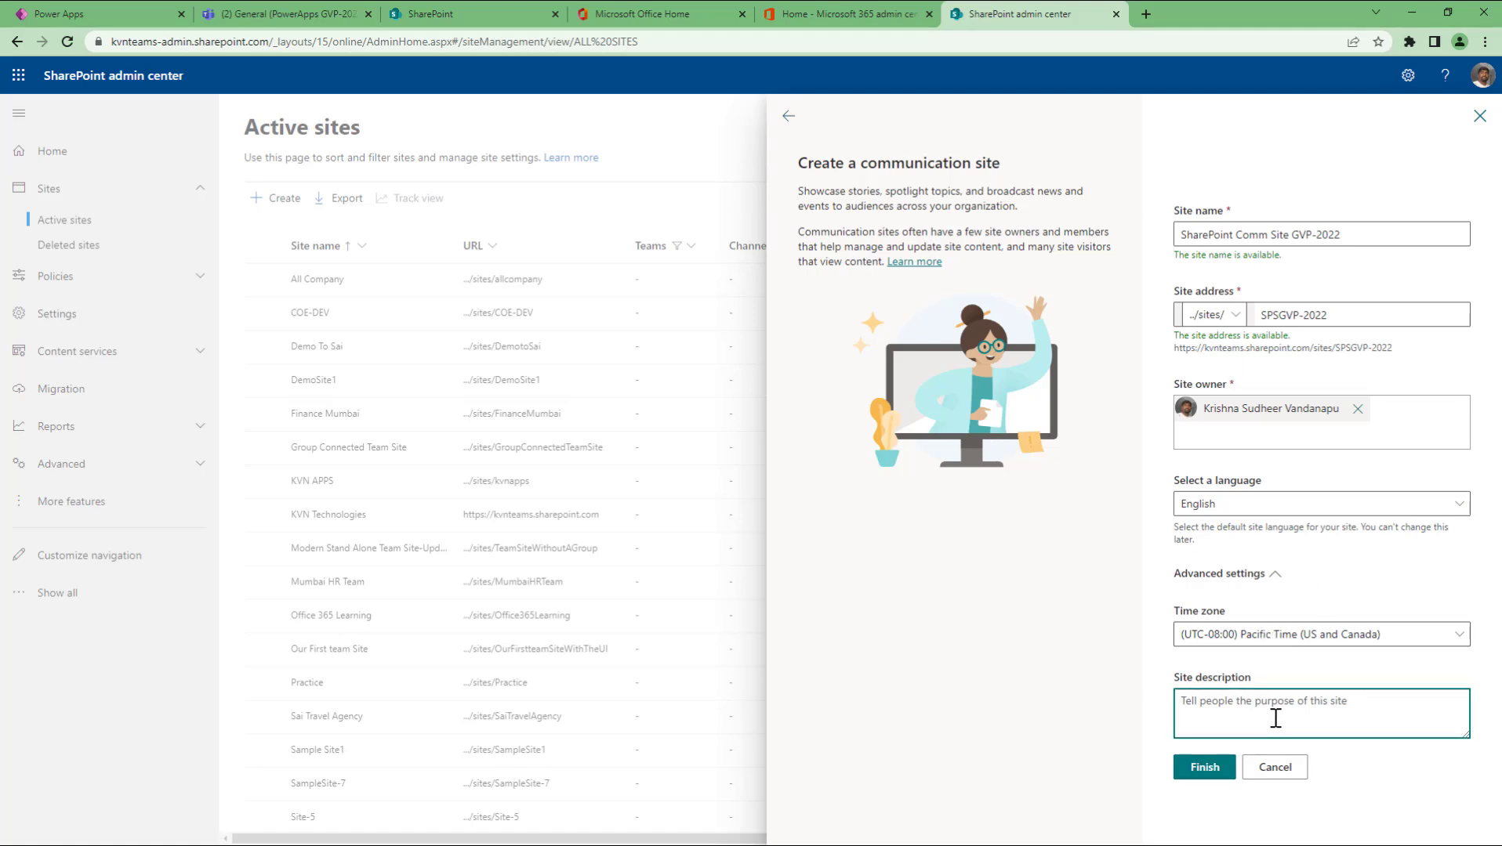
type("This is a comm siter")
type("eated while explaining to students")
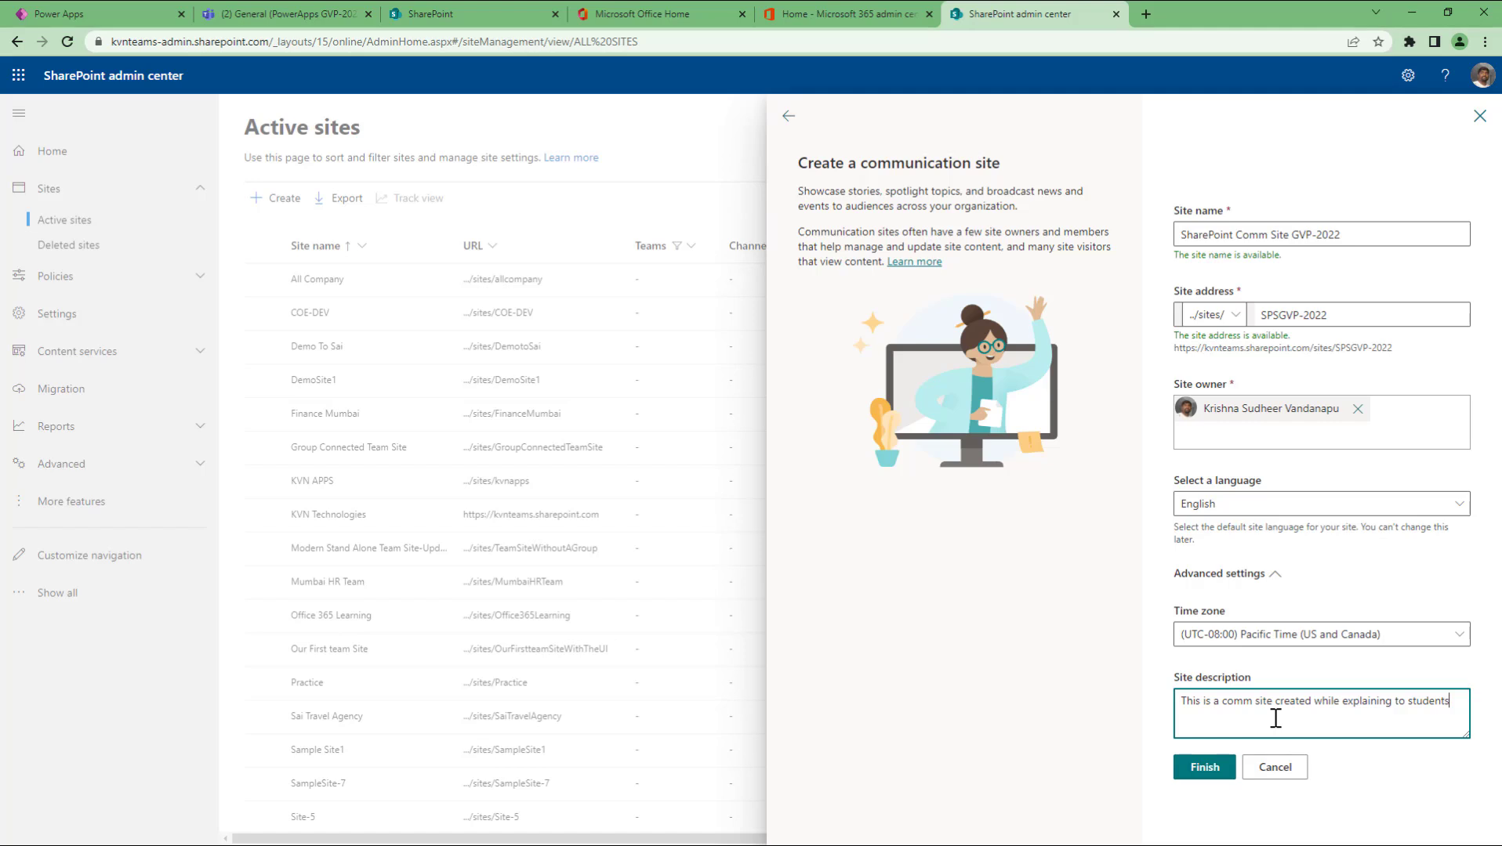
Step: Finish creating the communication site and dismiss the feedback survey
left_click(1193, 781)
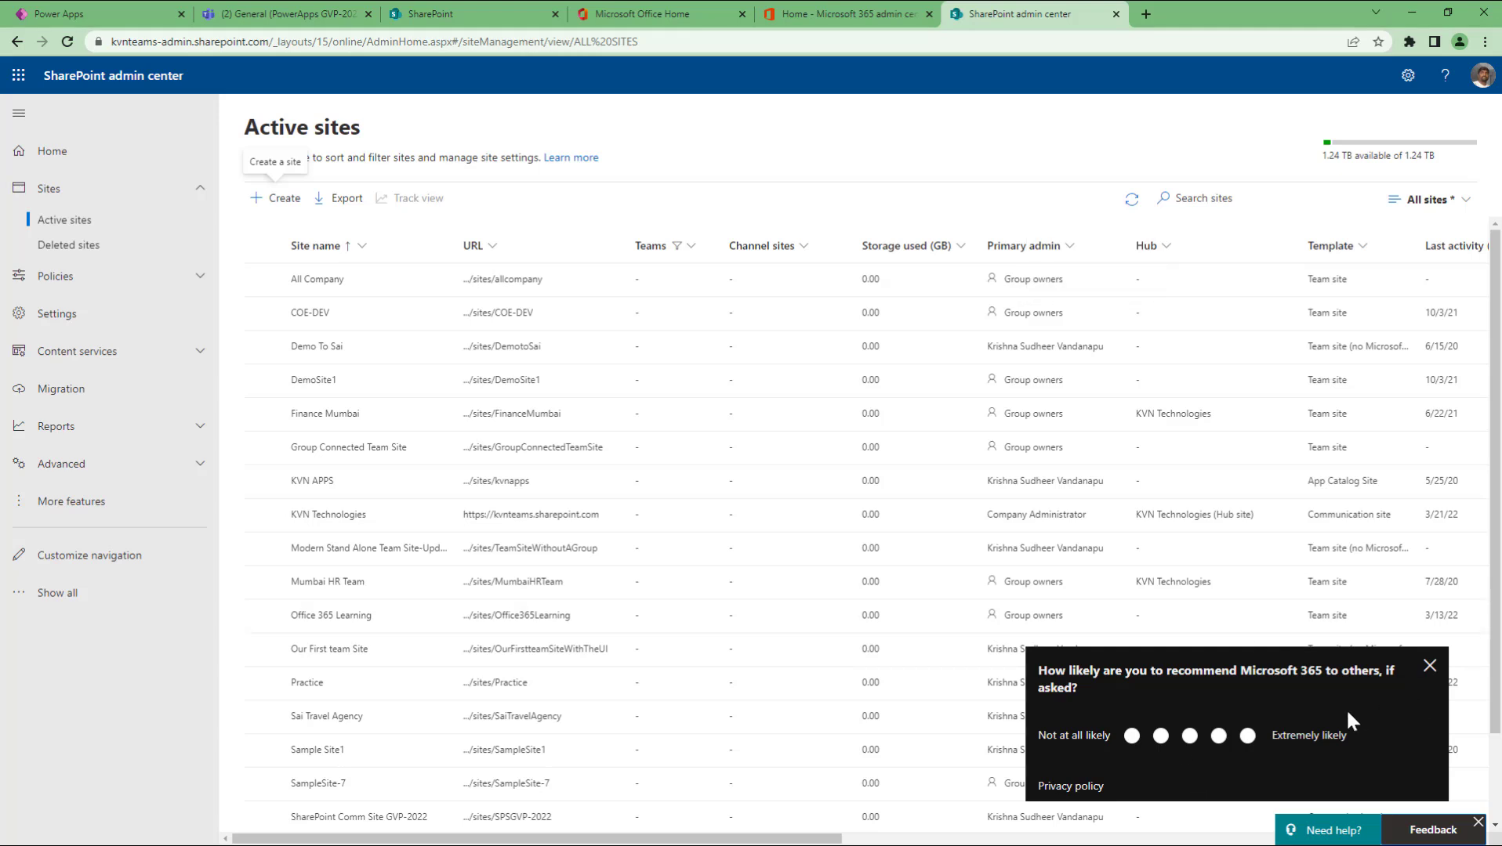
left_click(1430, 666)
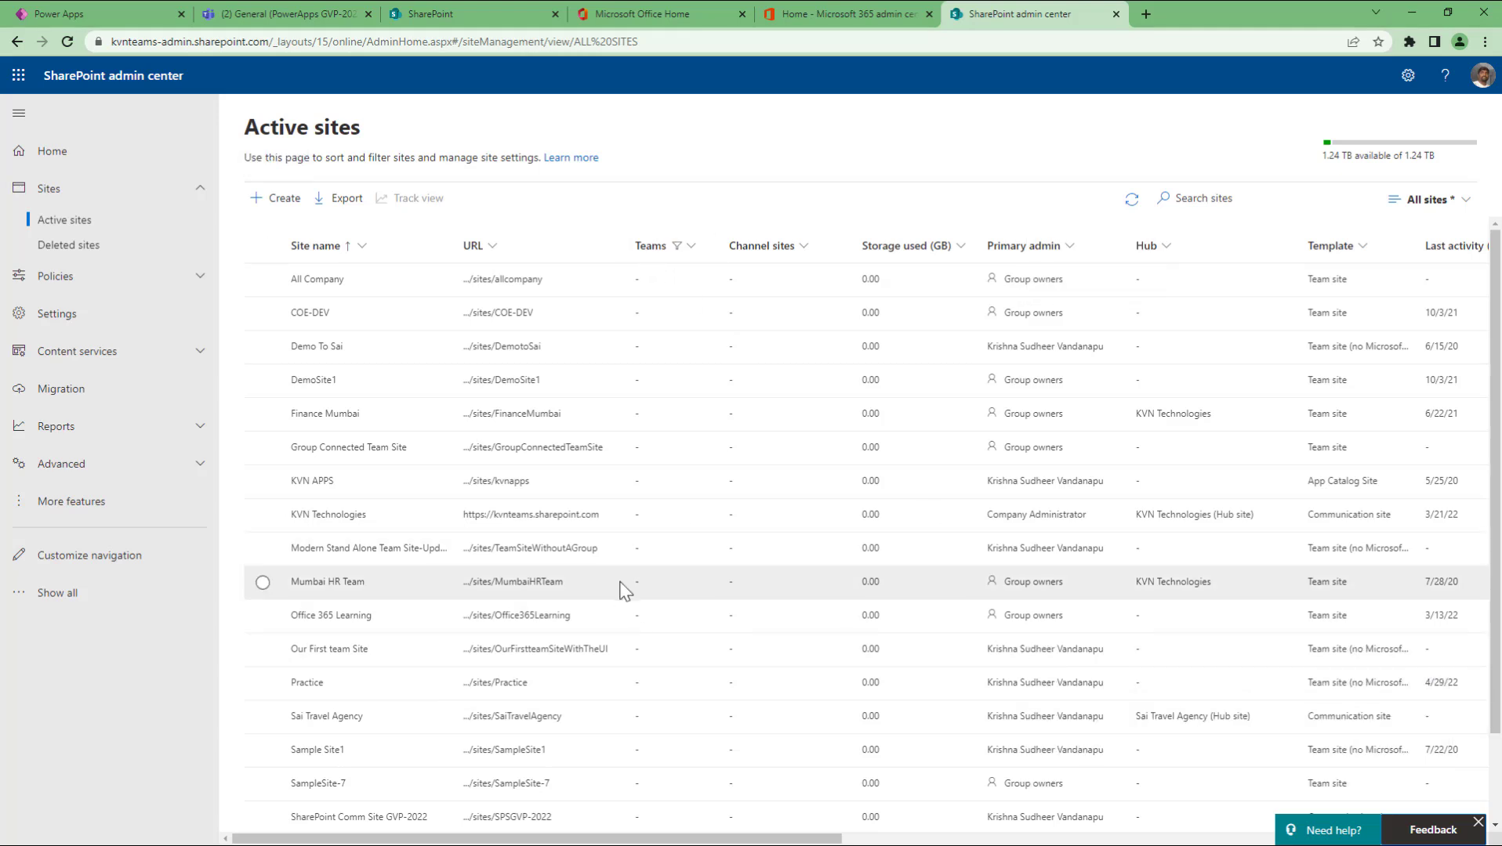
scroll(620, 590, "down", 1)
Step: Open SharePoint Comm Site GVP-2022, dismiss the design prompt, and scroll through News, Events and Documents
left_click(583, 727)
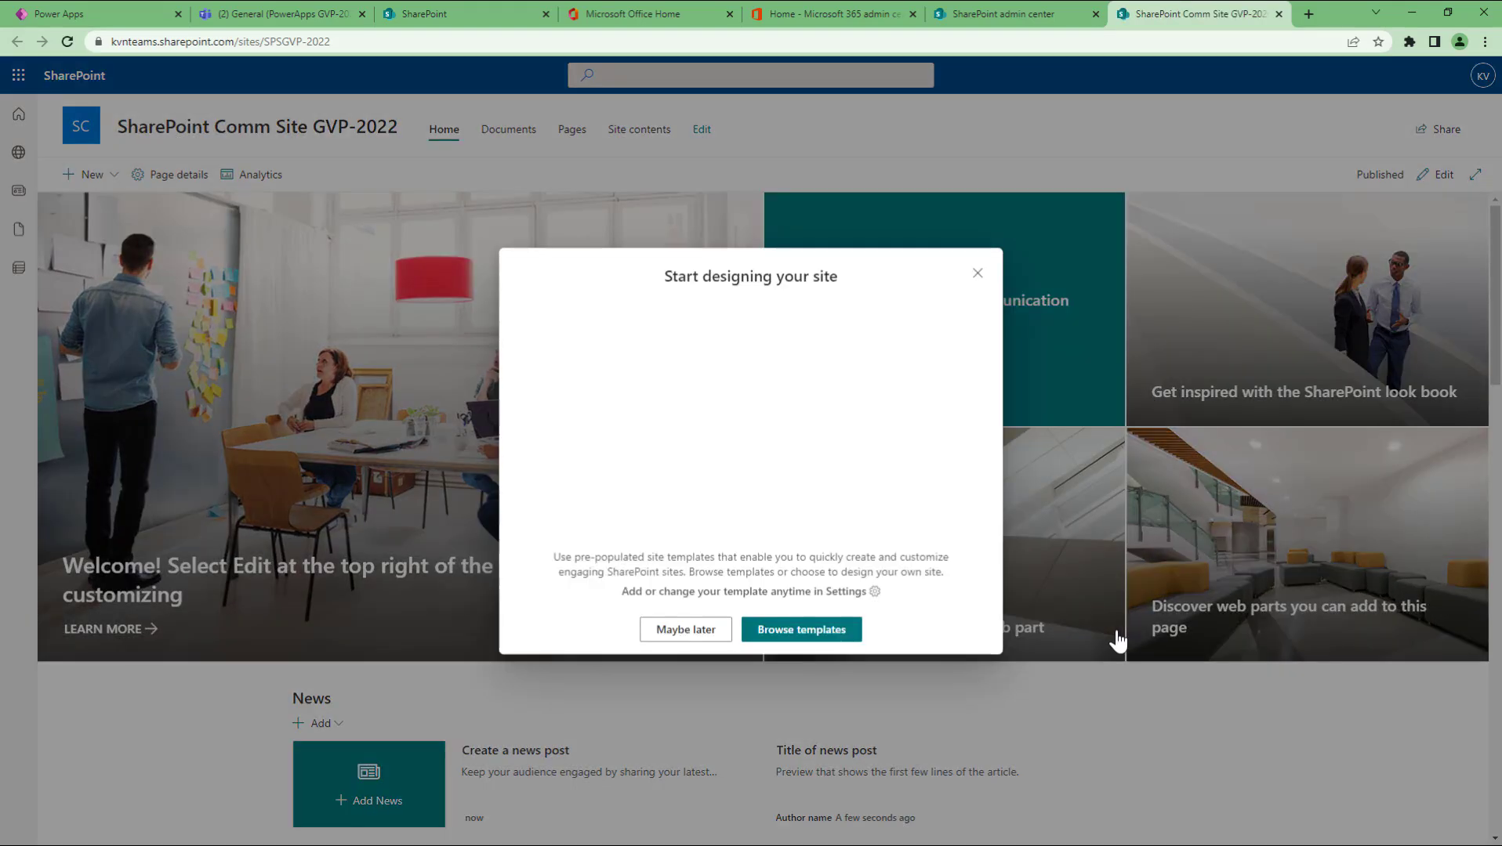
left_click(977, 274)
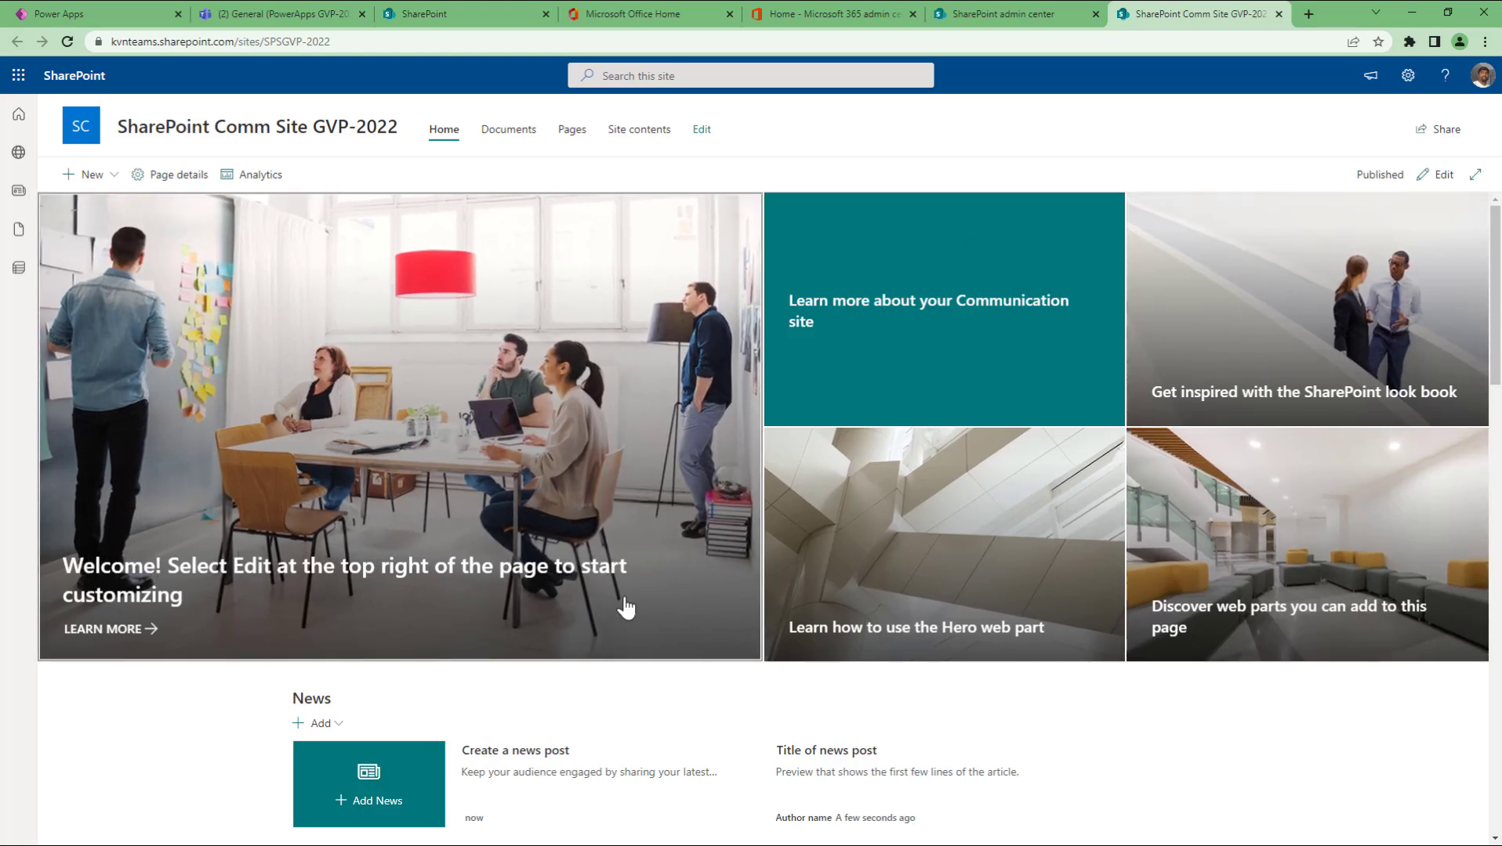
scroll(1274, 716, "down", 5)
scroll(1268, 706, "down", 4)
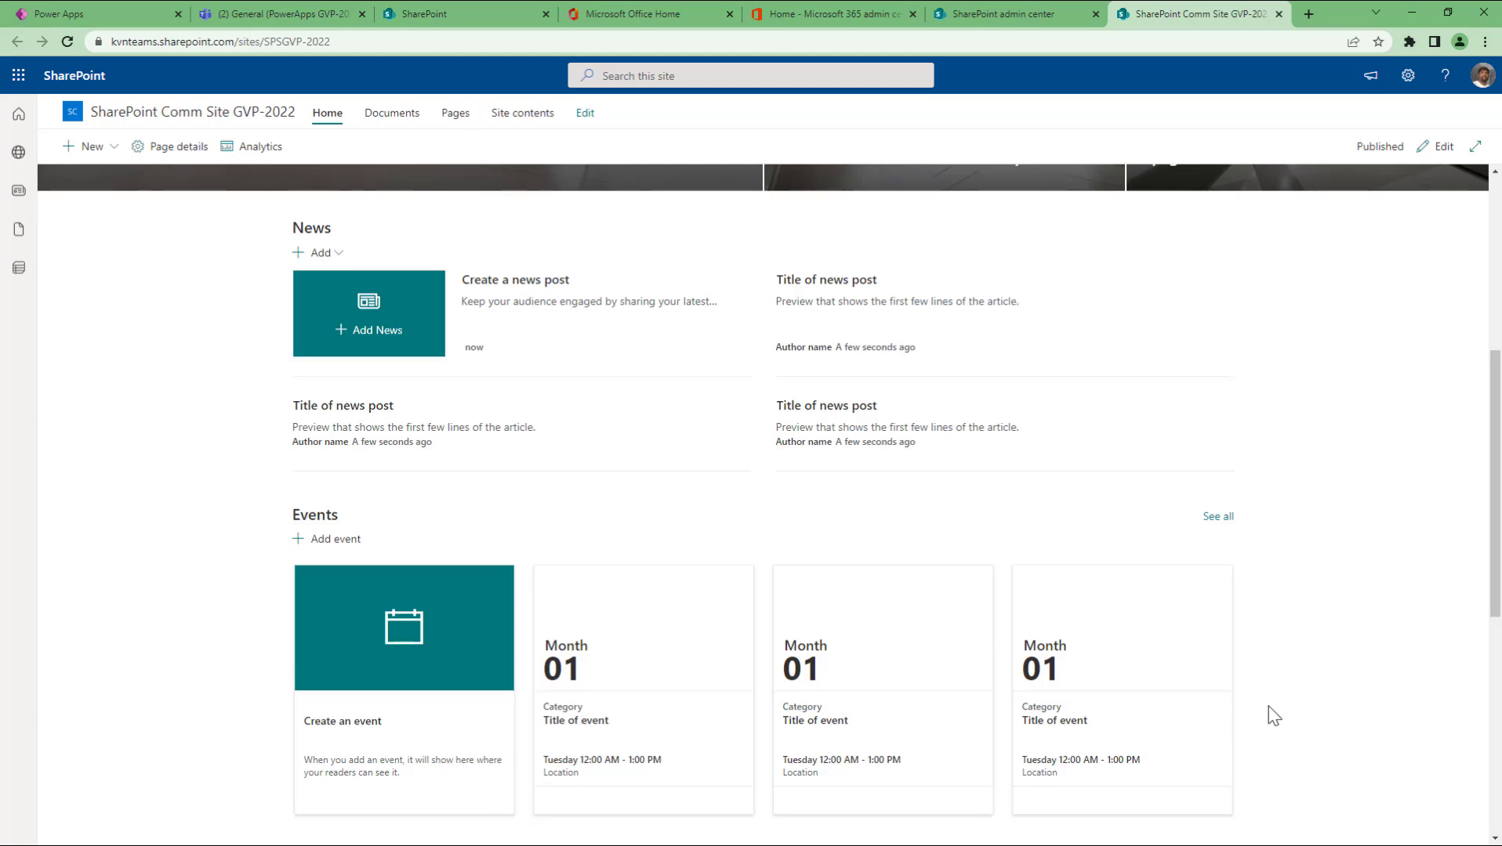
scroll(1268, 706, "up", 4)
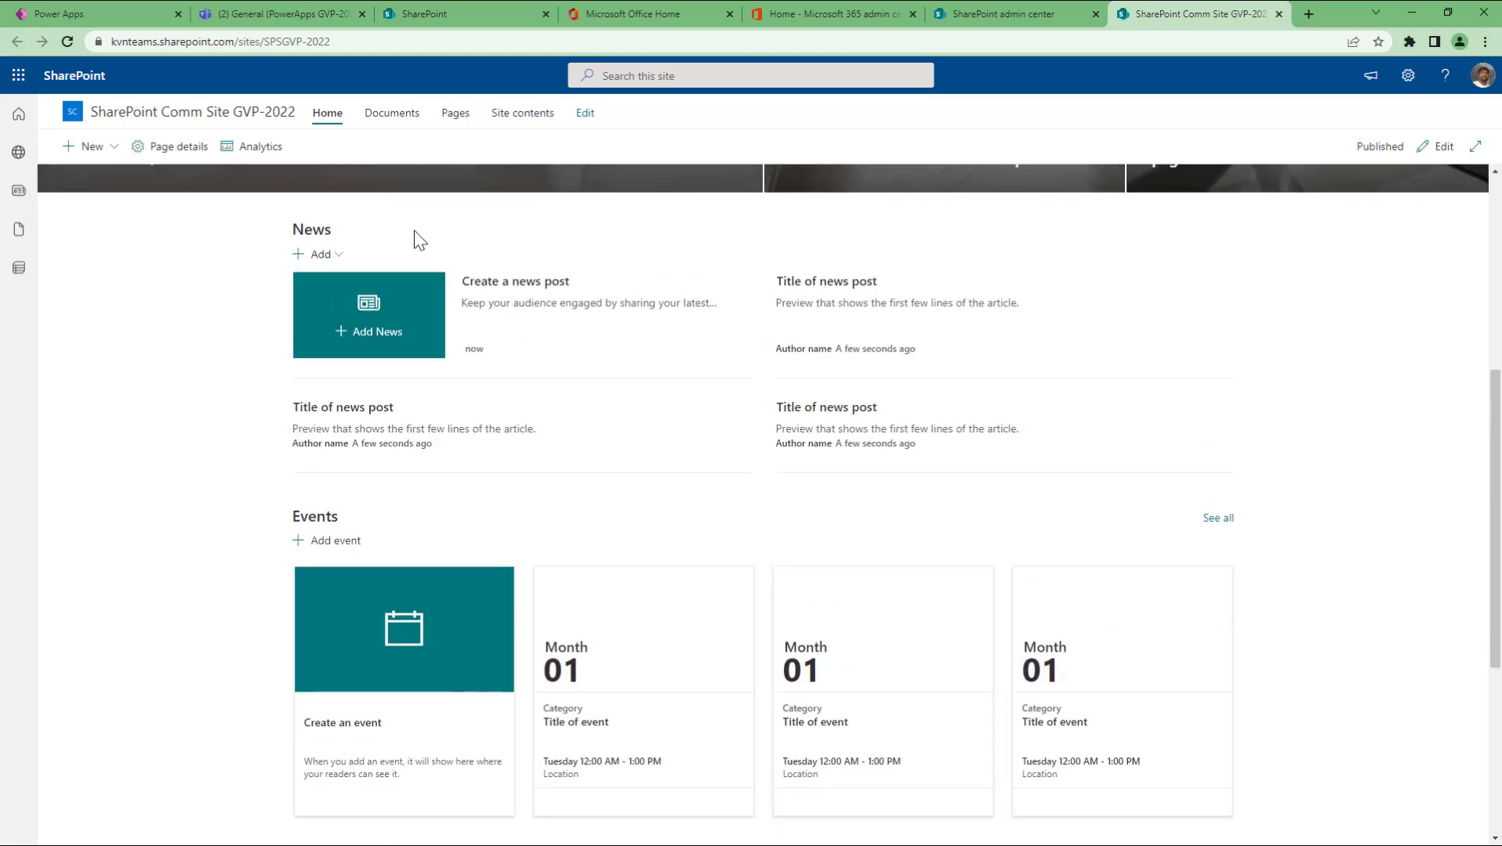
scroll(439, 540, "down", 5)
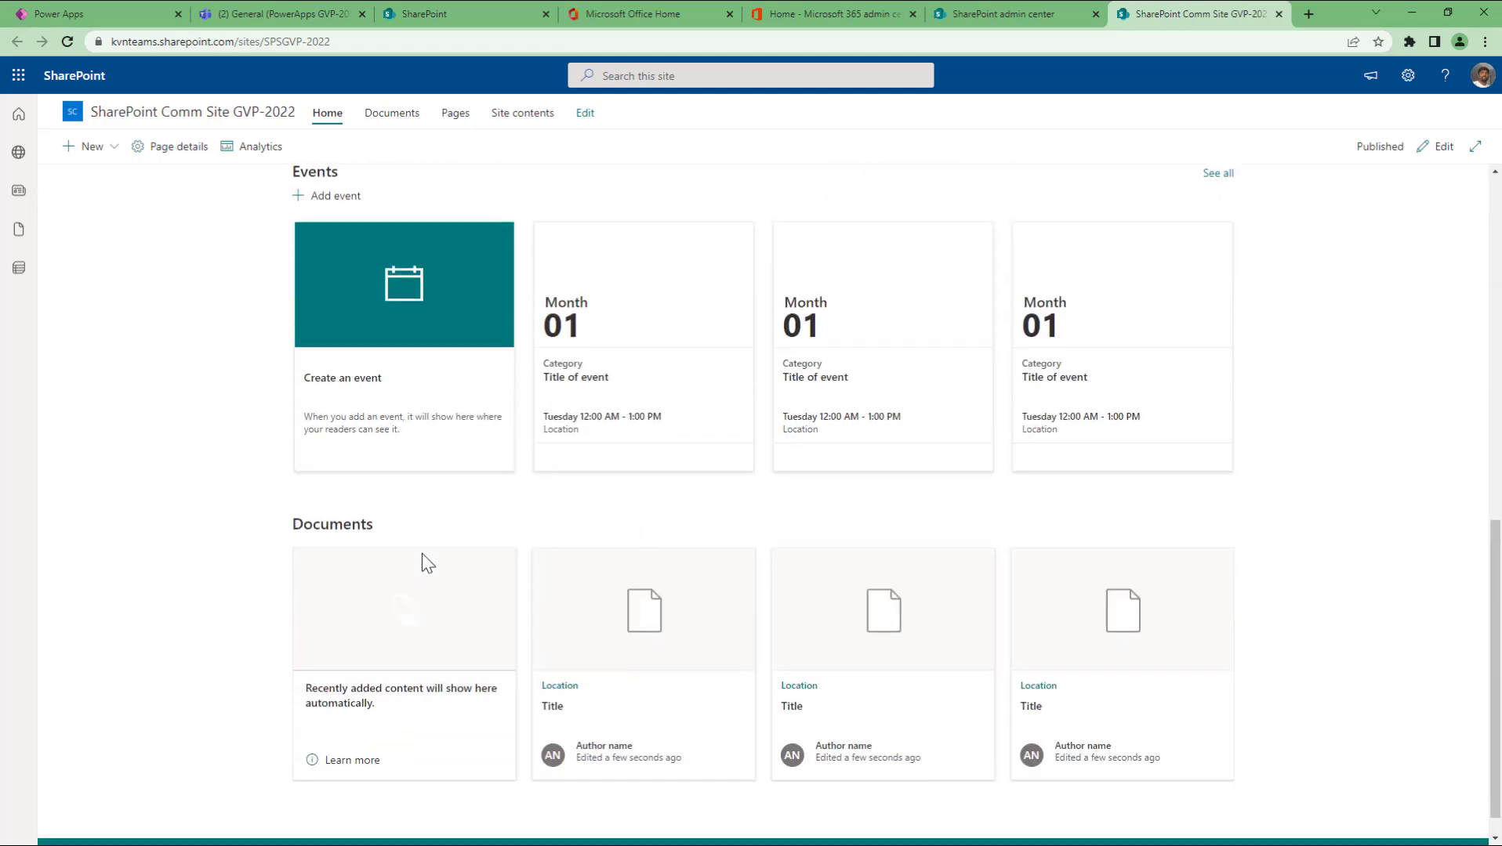
scroll(1431, 683, "up", 10)
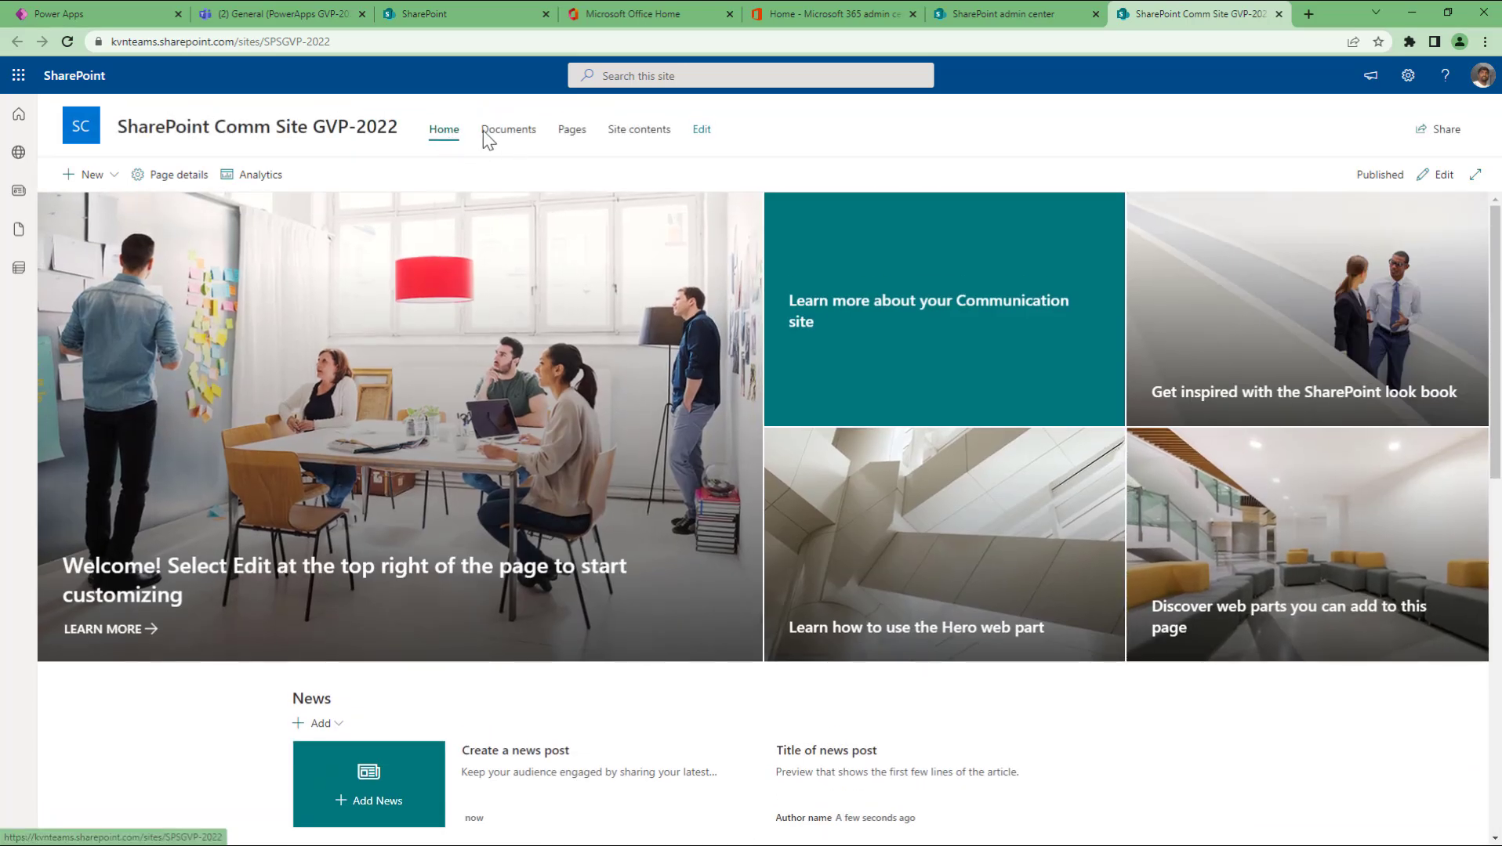
Step: Browse the site's Documents library, Home and Pages
left_click(525, 135)
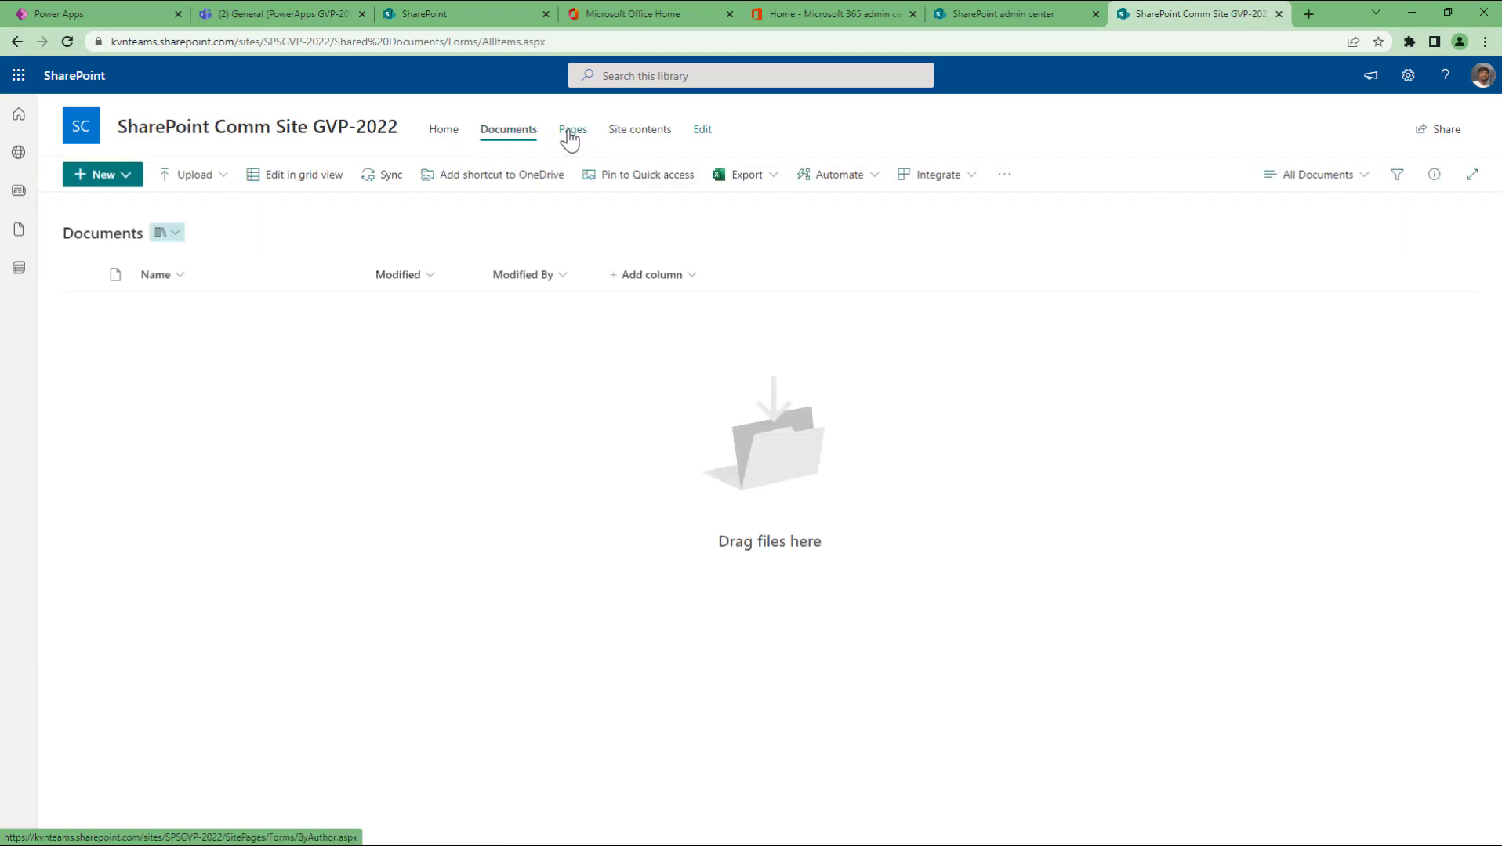
left_click(444, 138)
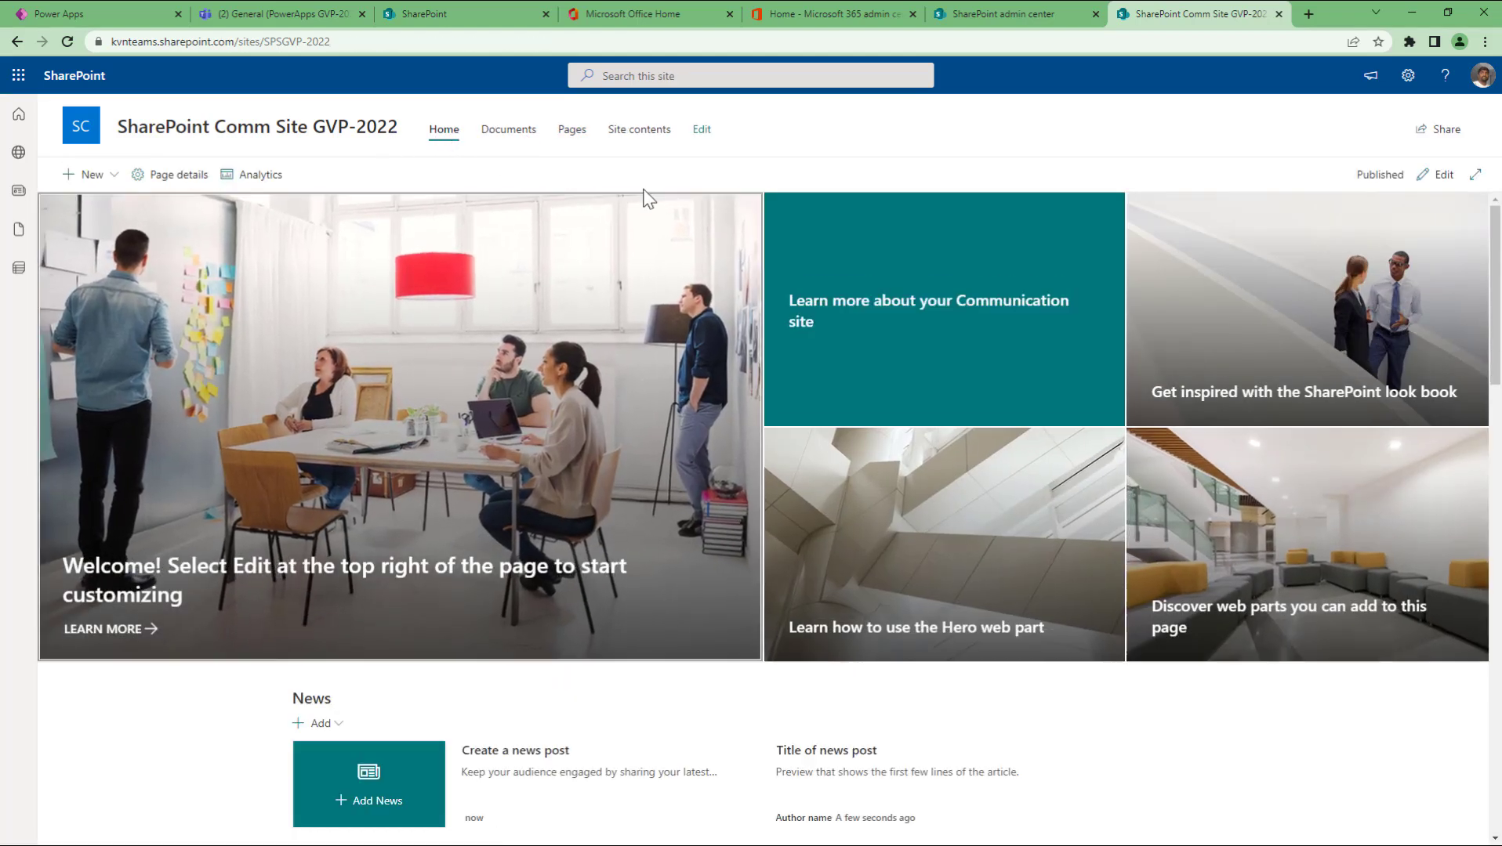
left_click(509, 142)
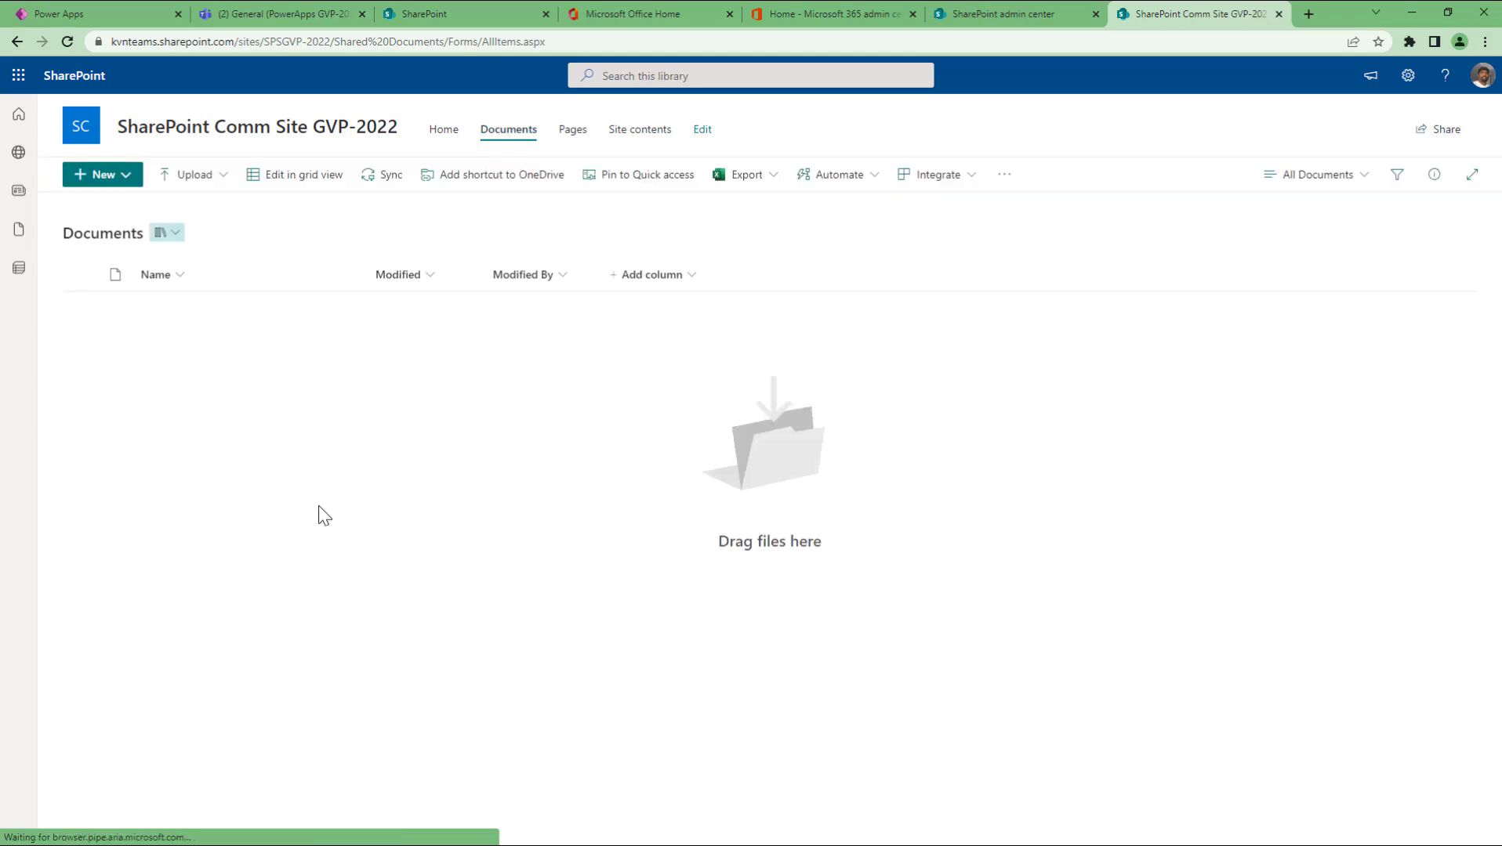
left_click(571, 134)
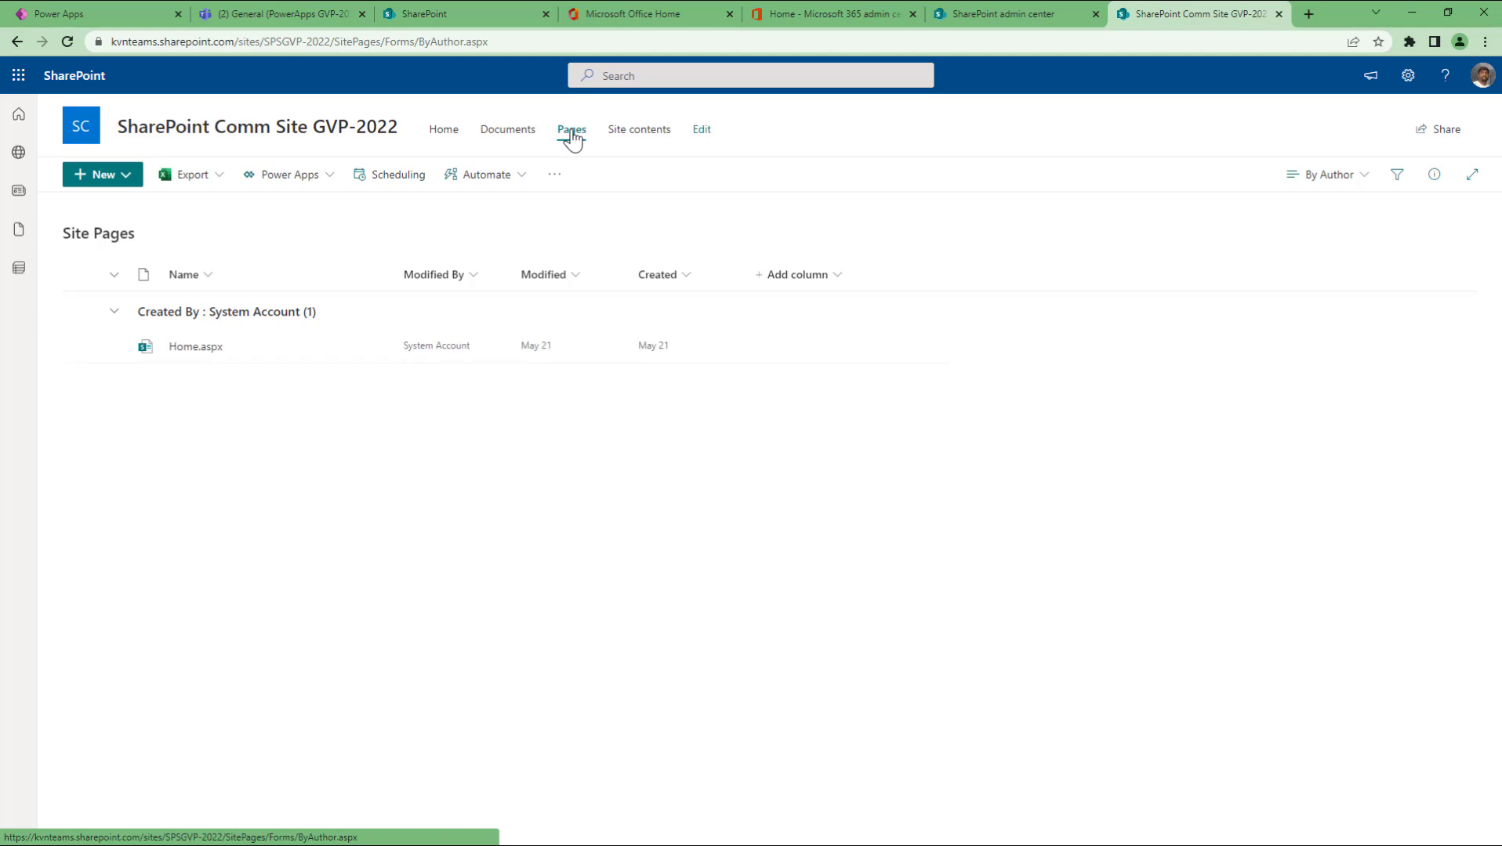
Step: Open Site contents without the Next steps panel, glancing at Subsites
left_click(635, 135)
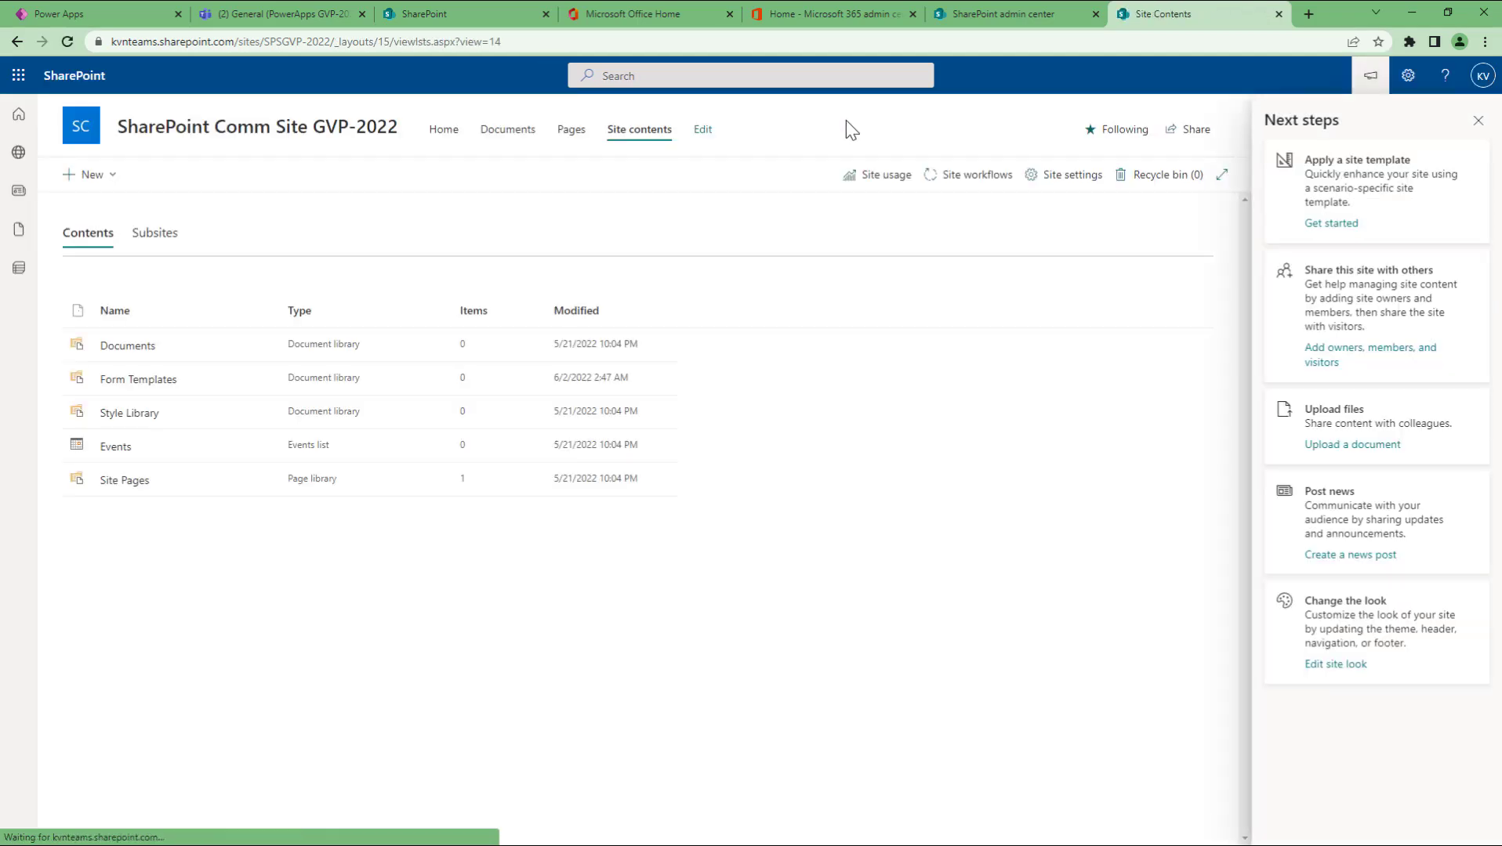
left_click(1482, 120)
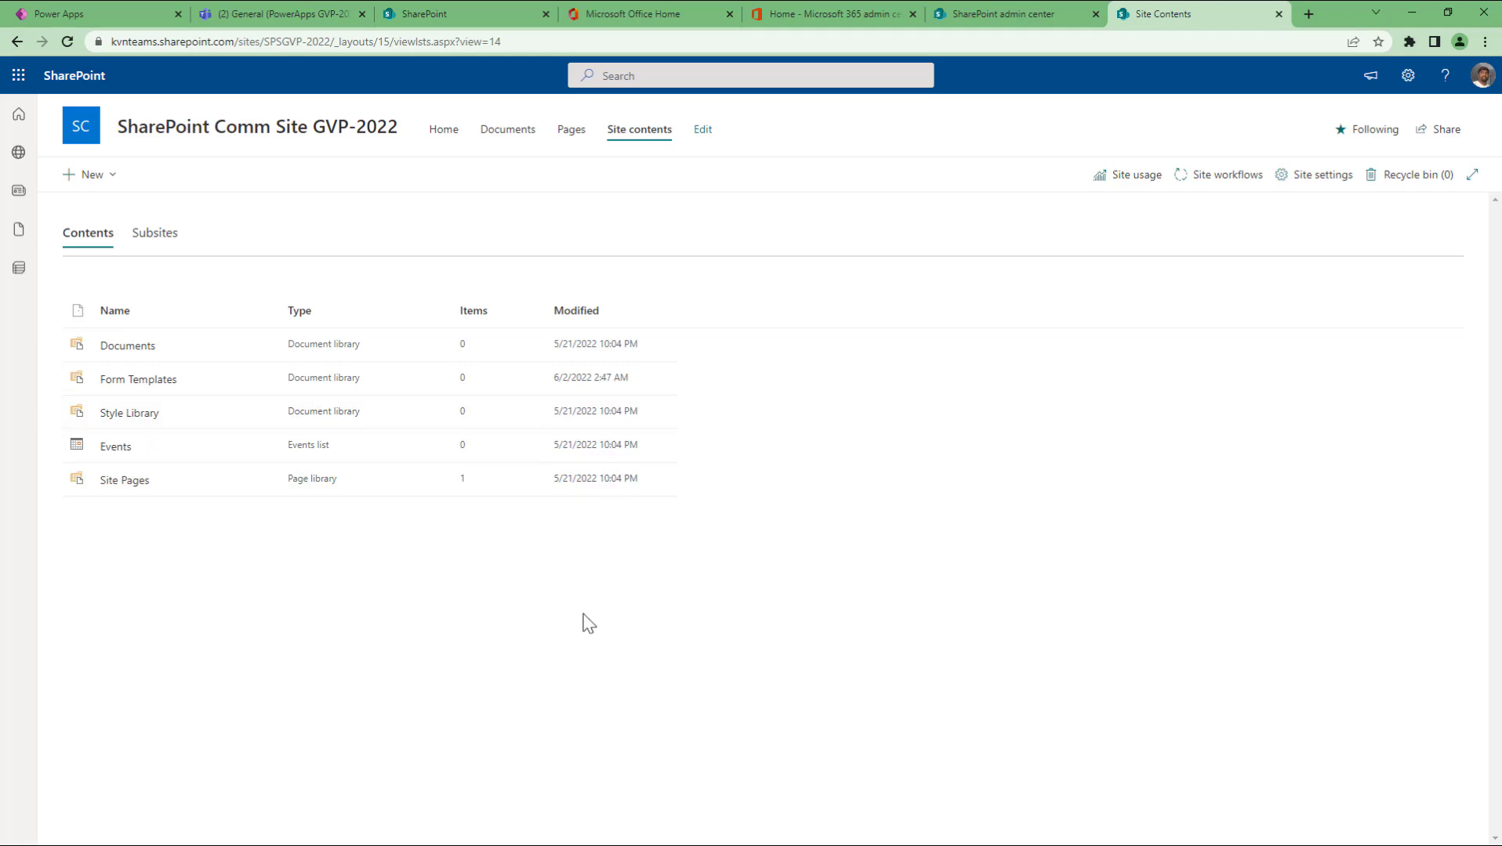
left_click(162, 245)
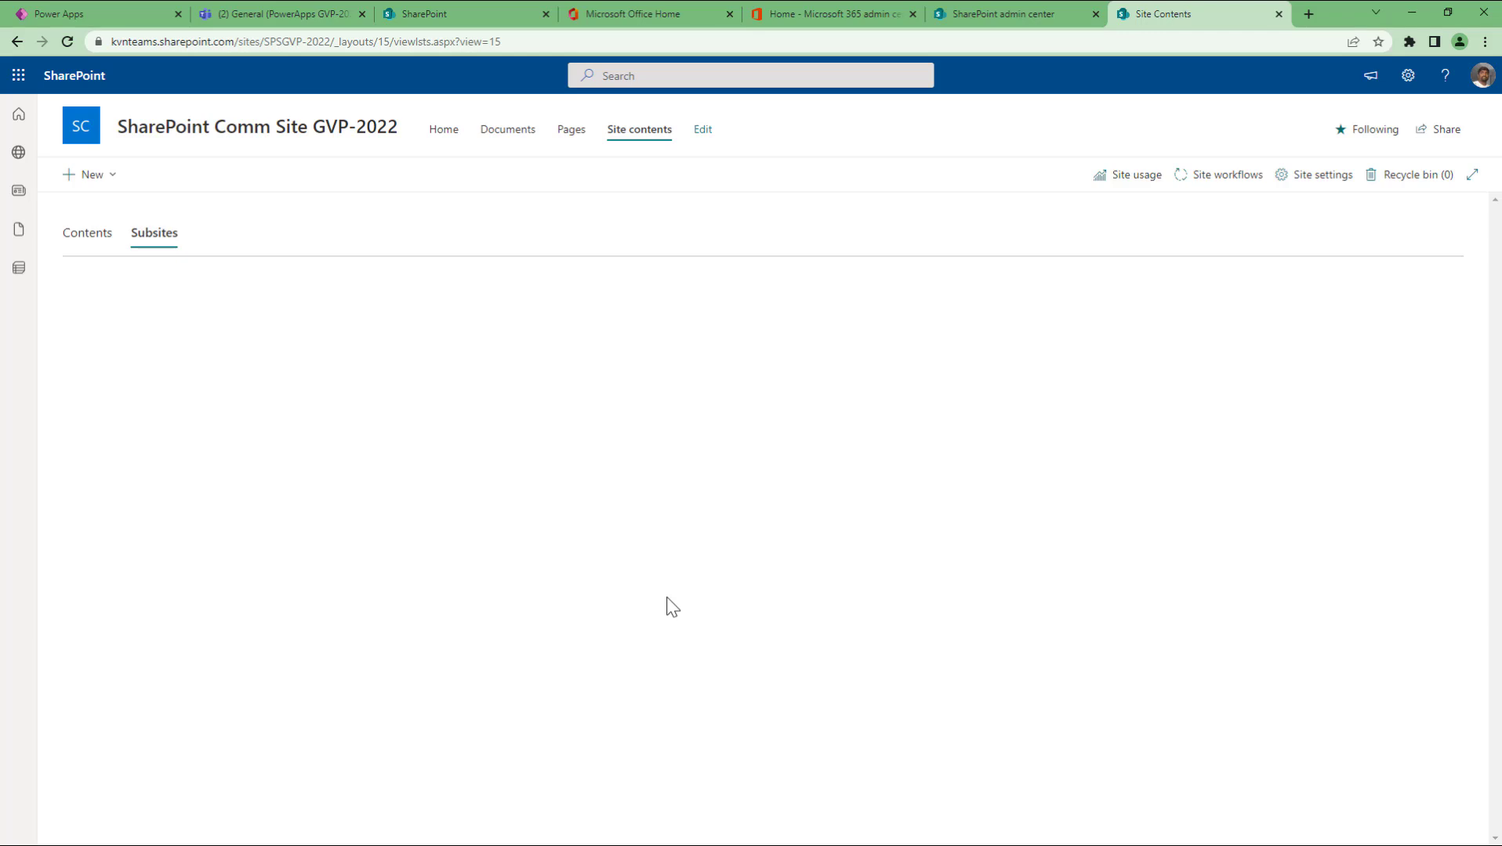
left_click(106, 239)
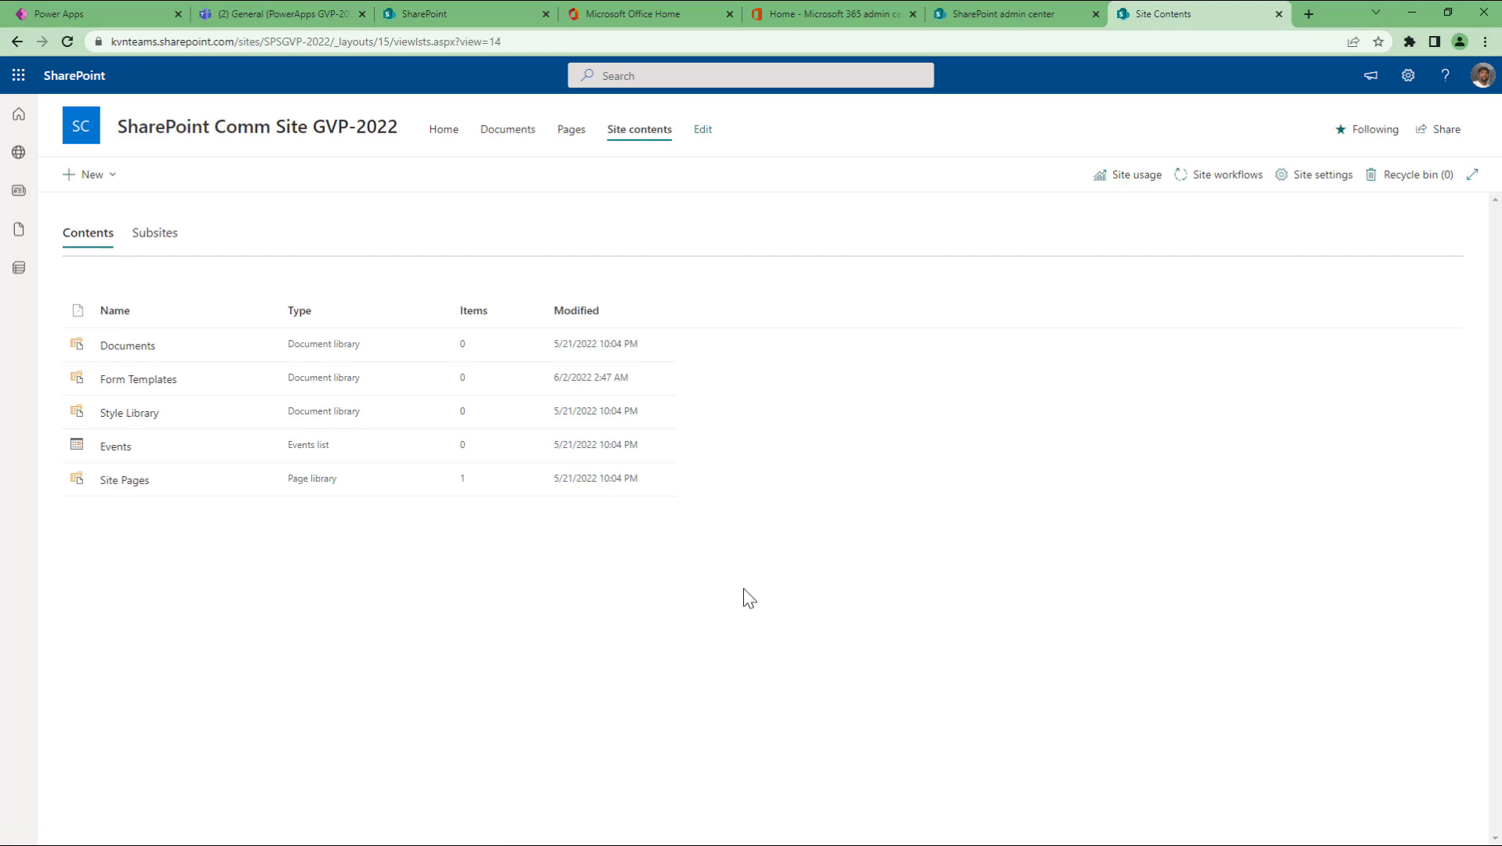
Step: Go back to the SharePoint Comm Site GVP-2022 home page from the site navigation
left_click(447, 135)
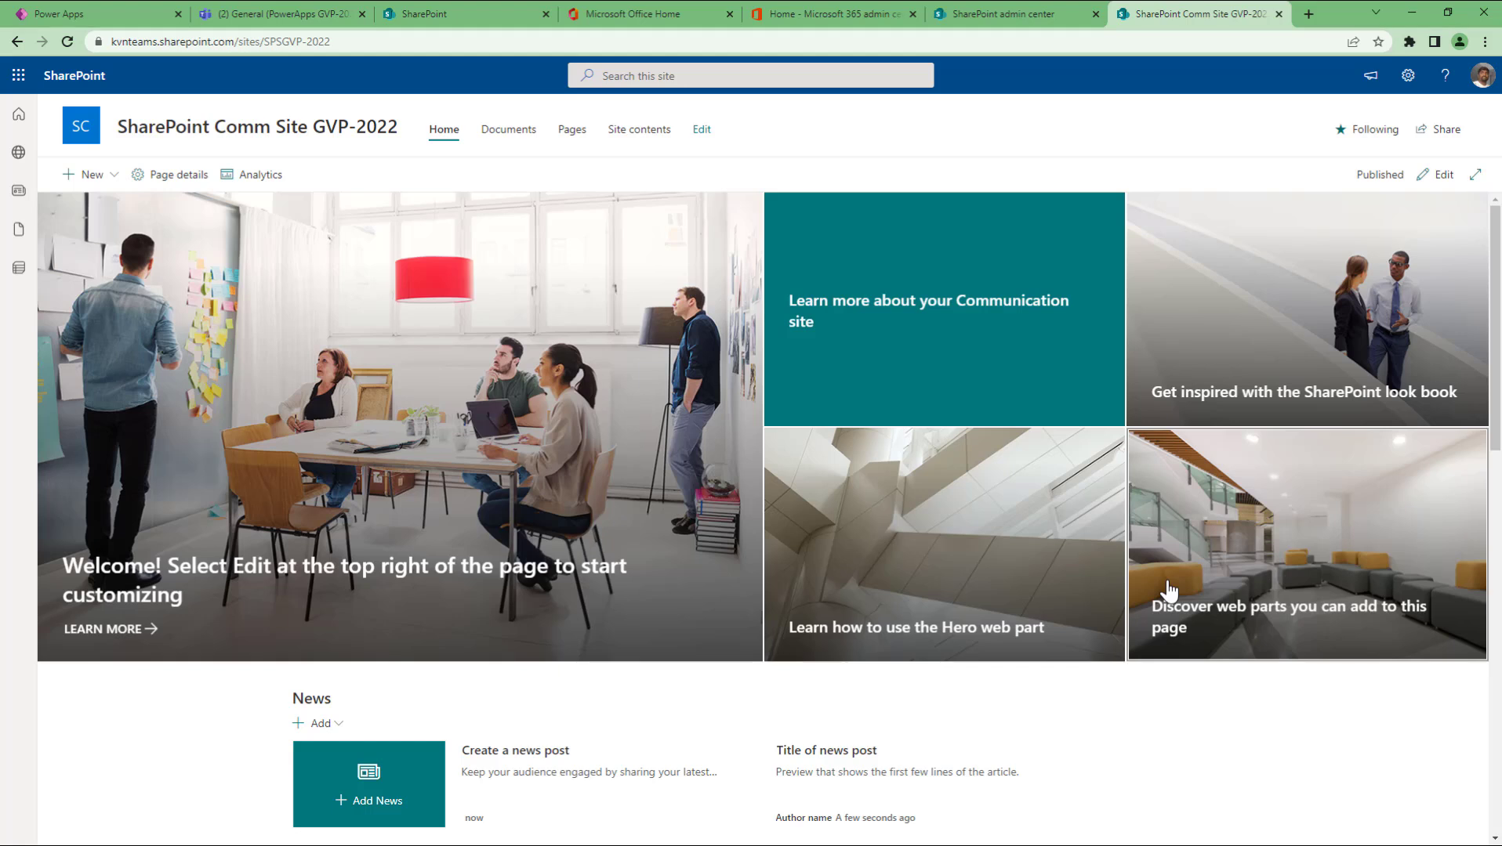
Step: Start a new team site named 'SharePoint Team Site GVP-2022'
left_click(995, 17)
left_click(1481, 114)
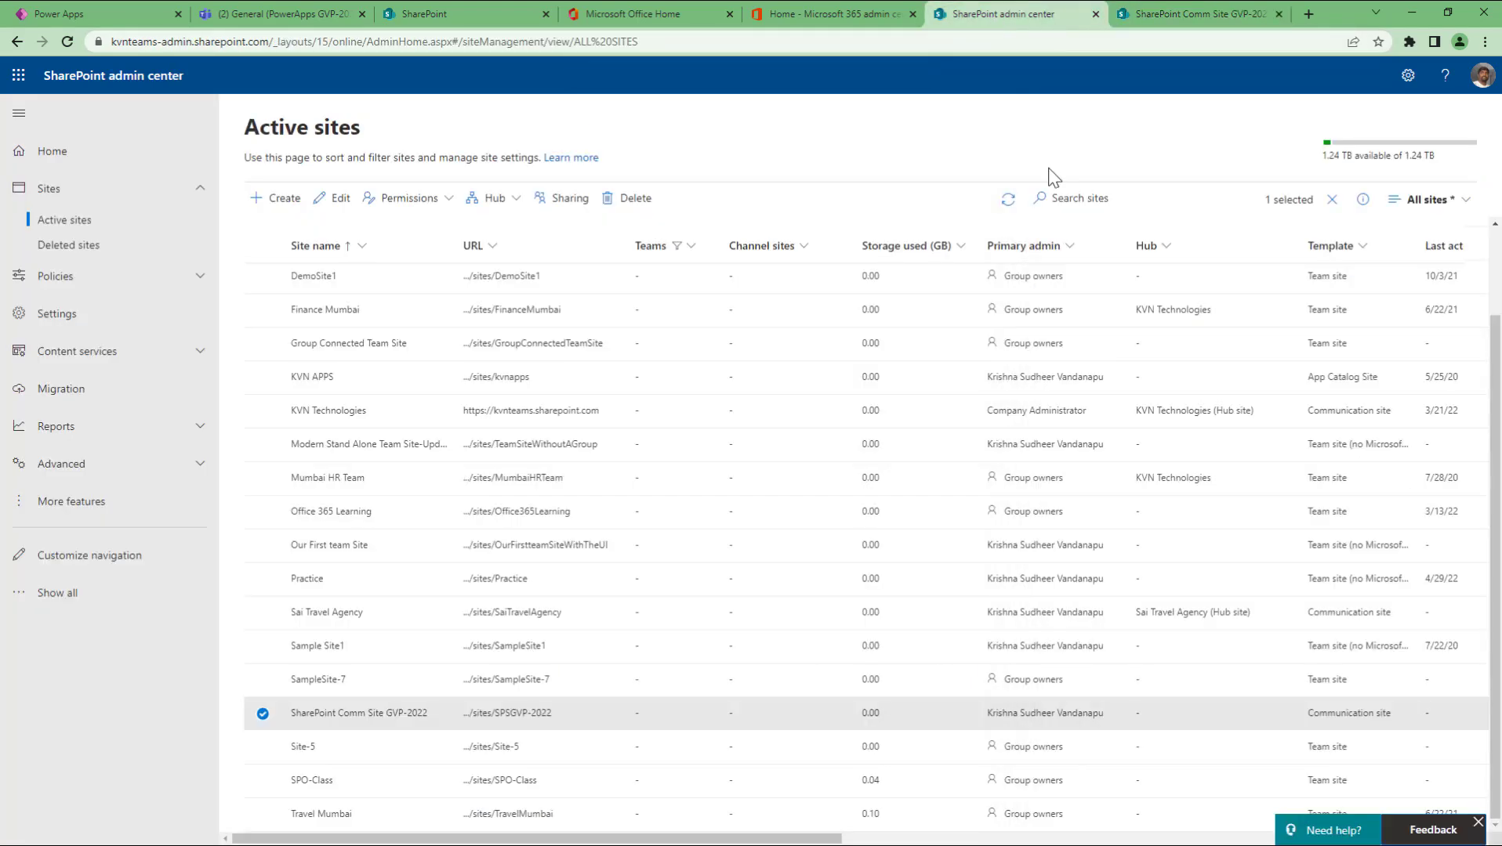
left_click(270, 198)
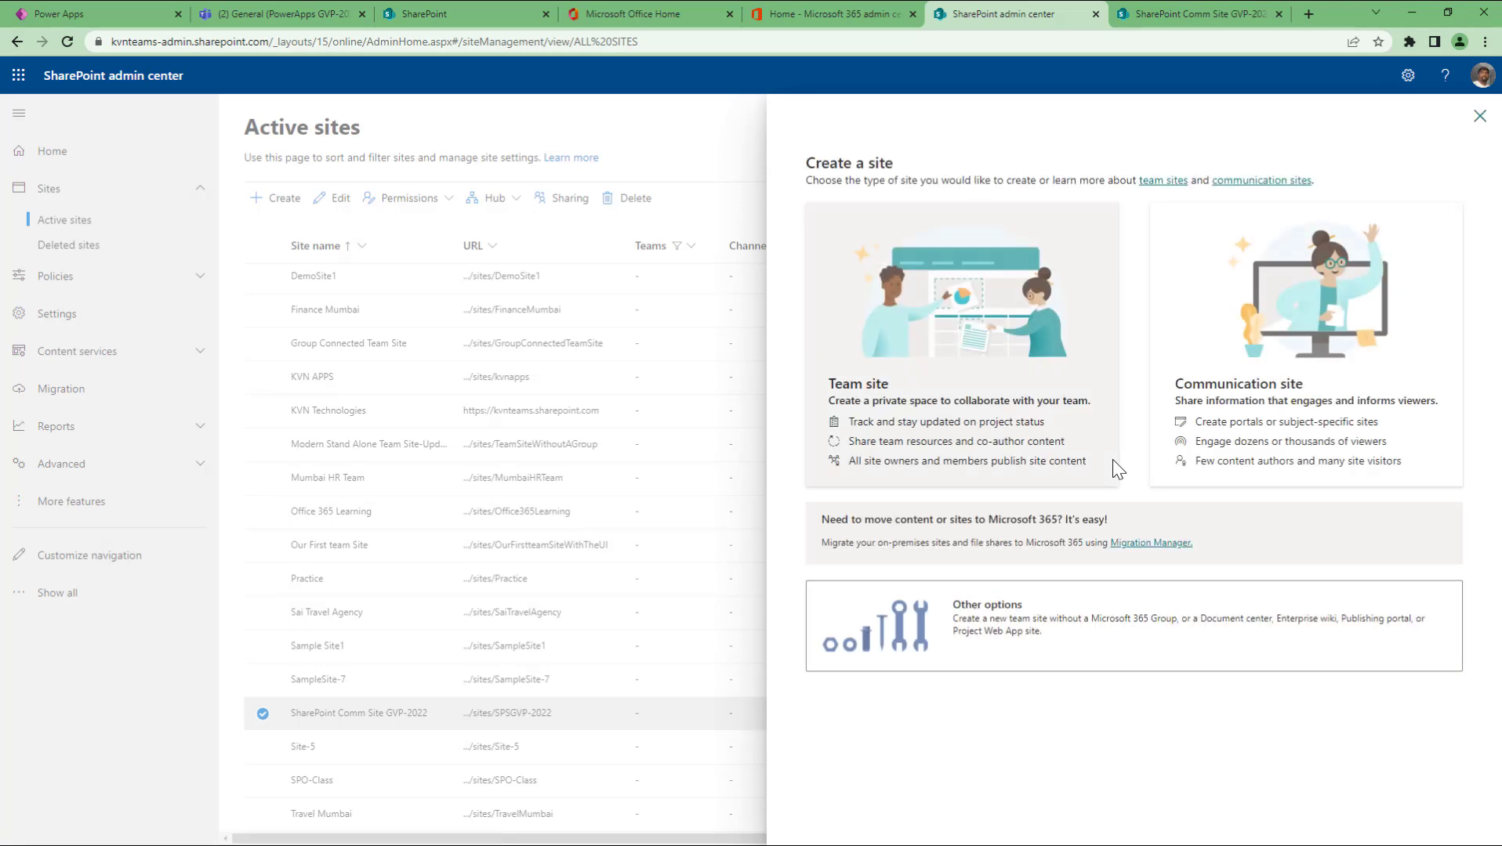
left_click(938, 328)
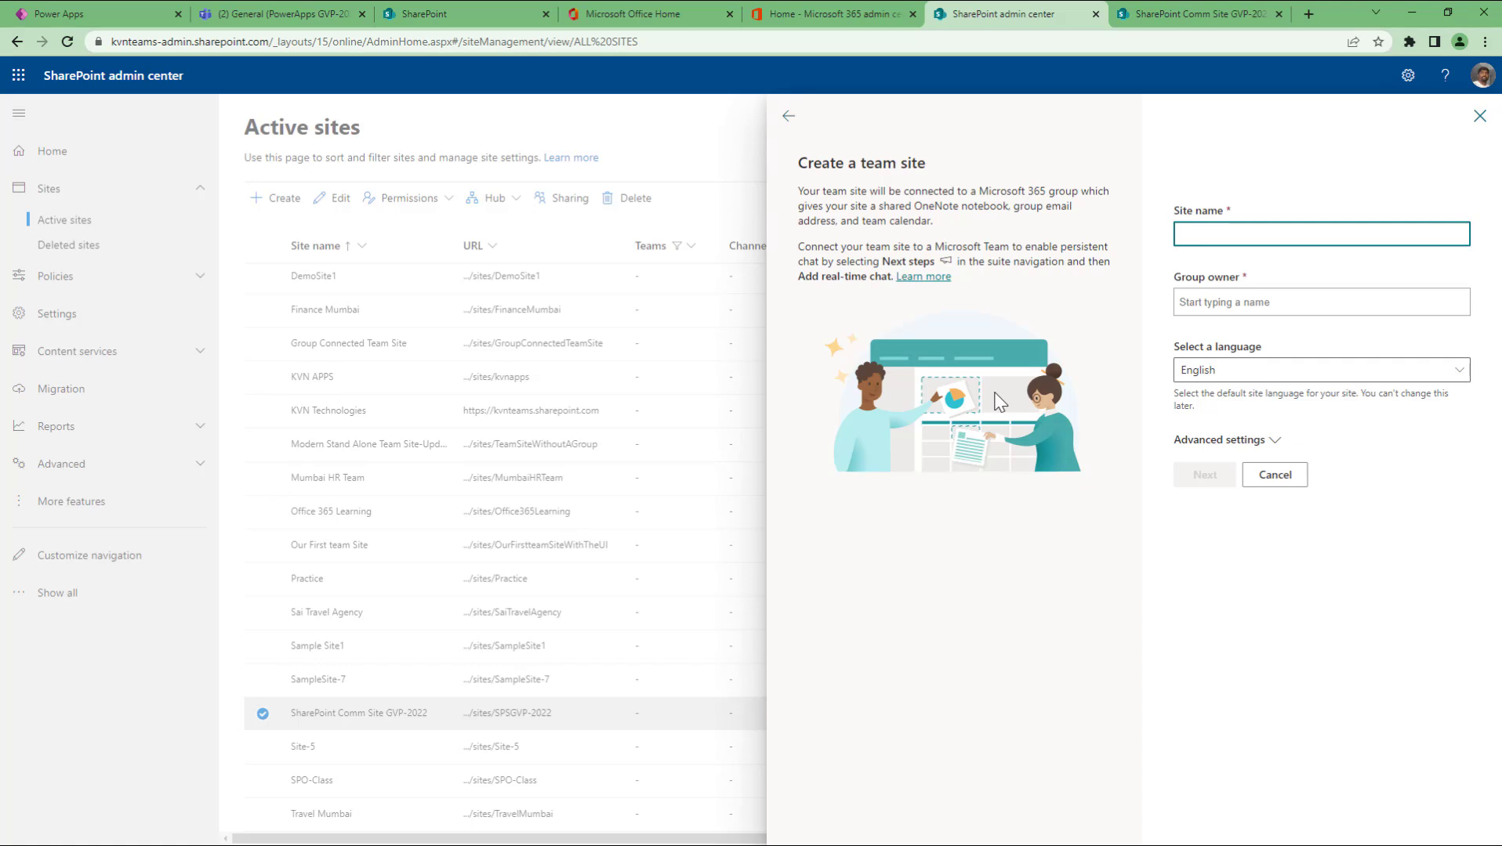
type("Share")
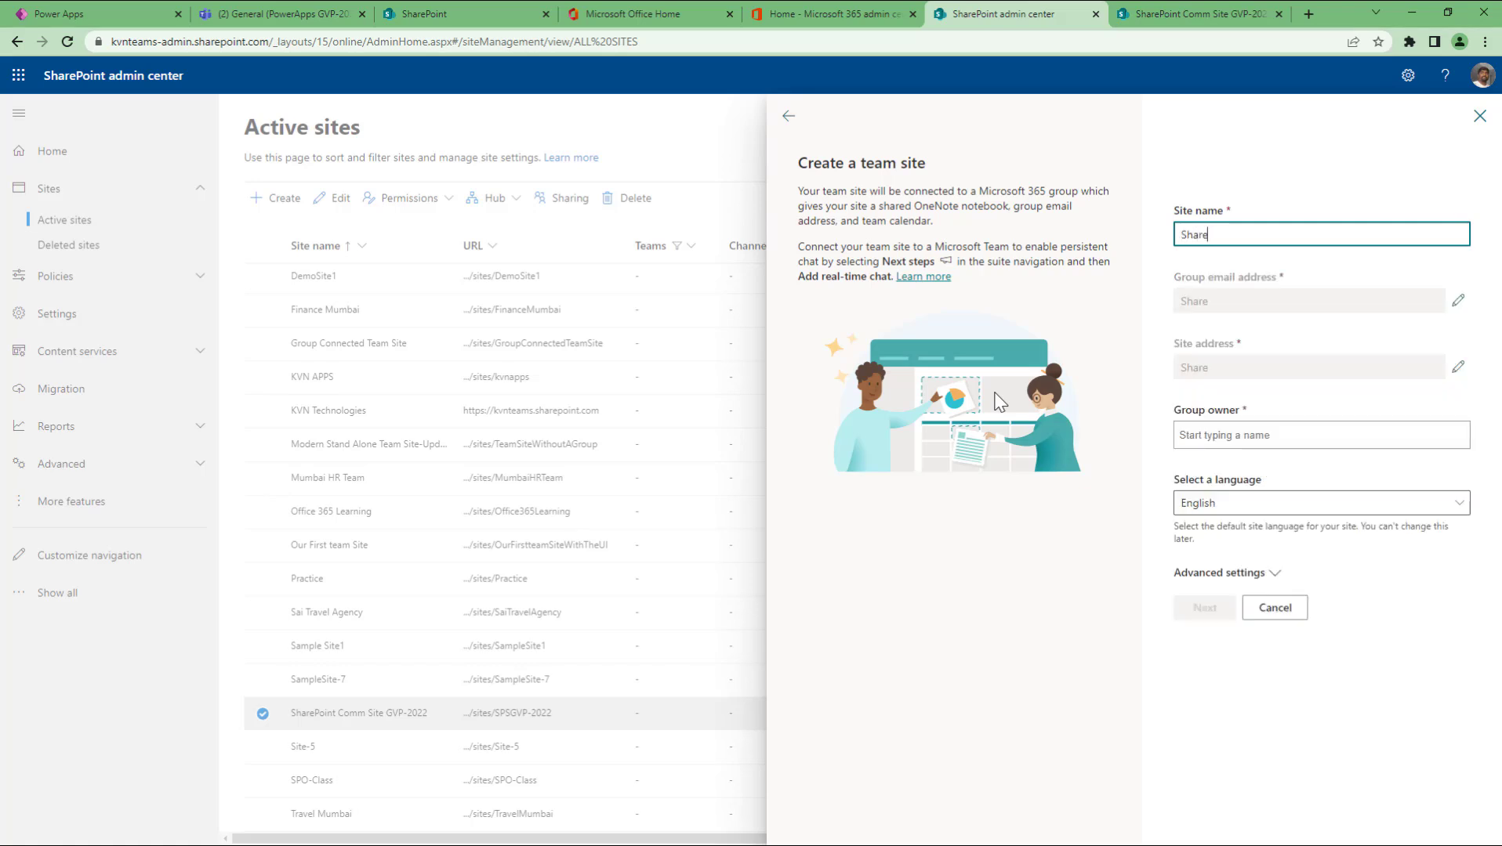
type("Point Team Site GV")
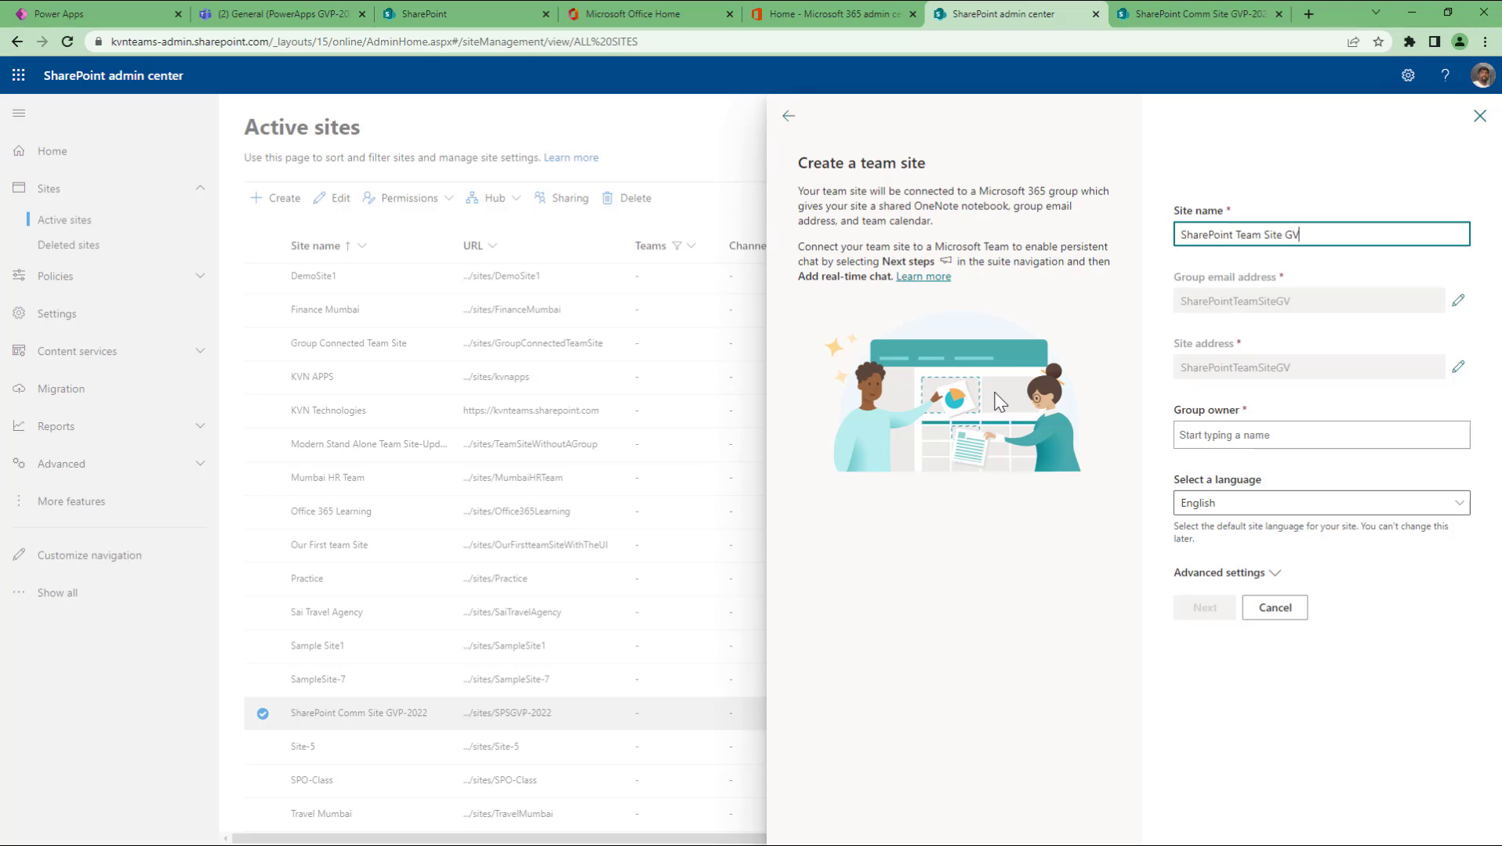
type("P-2022")
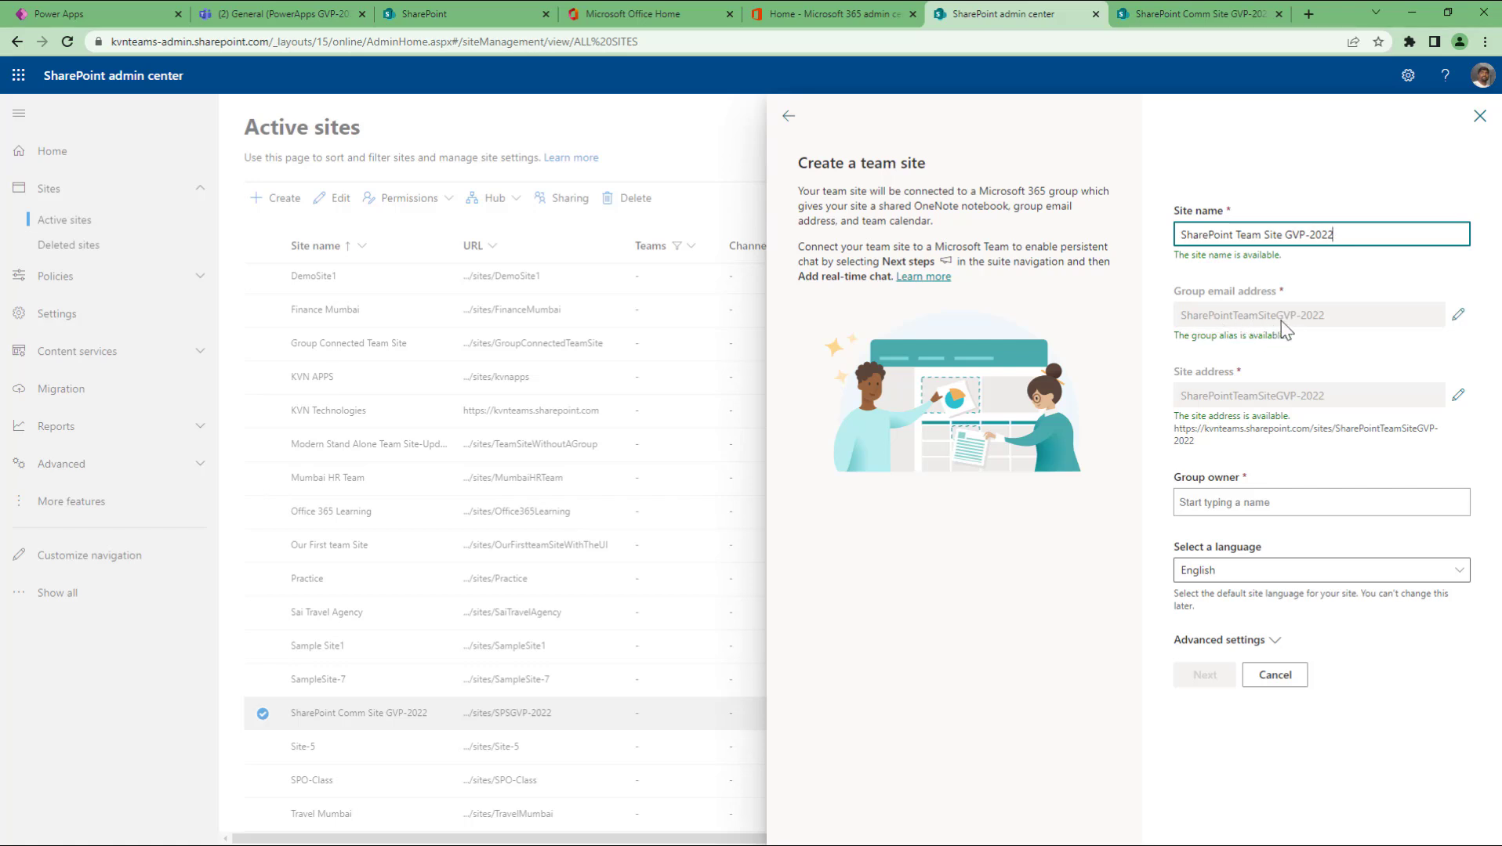
Step: Edit the group email alias to SPSTSiteGVP-2022 and review the site address
left_click(1457, 315)
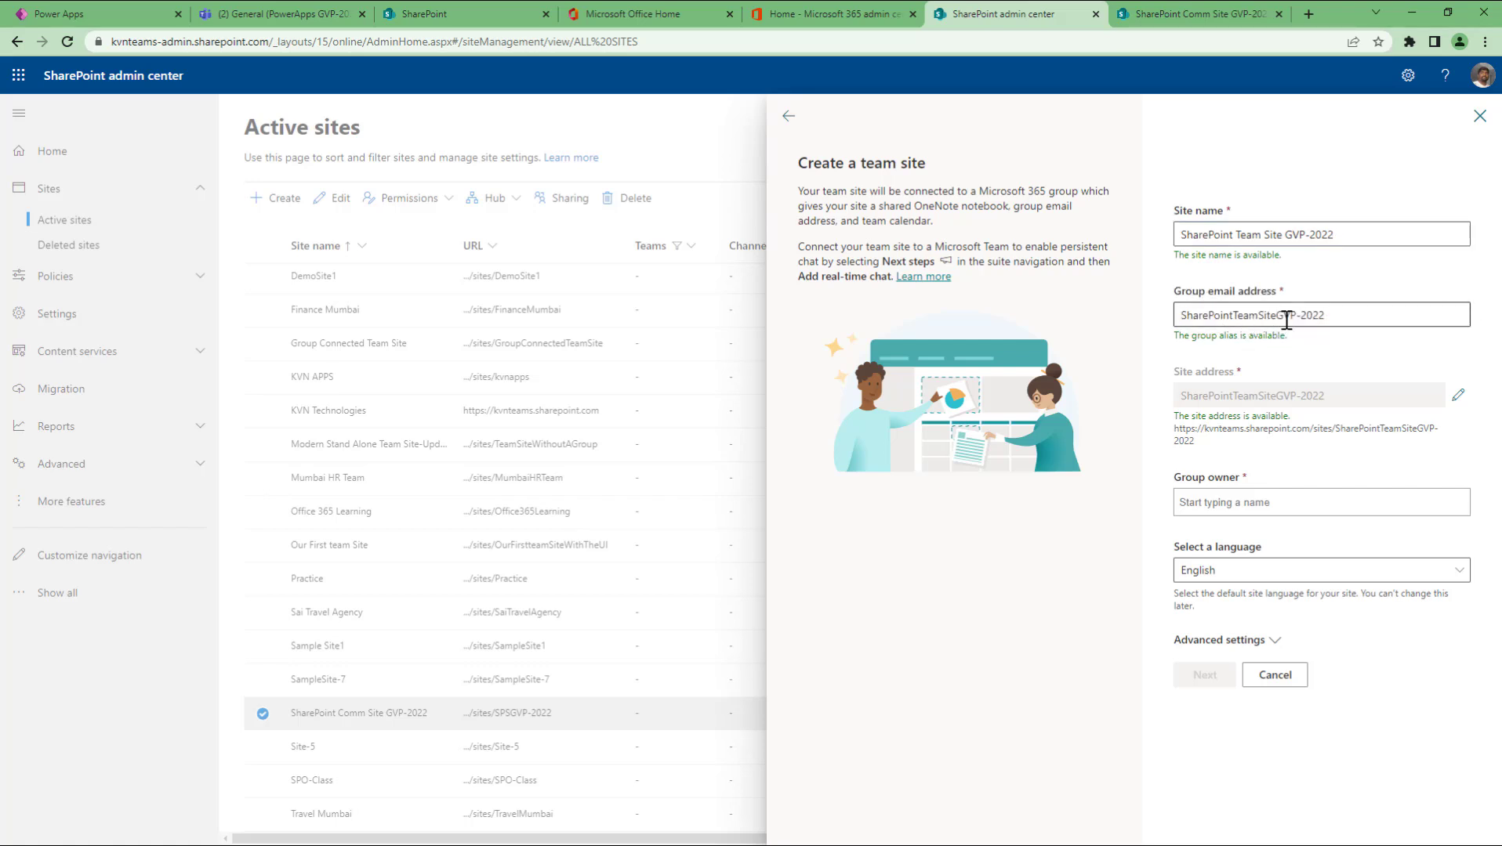
left_click(1234, 318)
left_click(1186, 318, "shift")
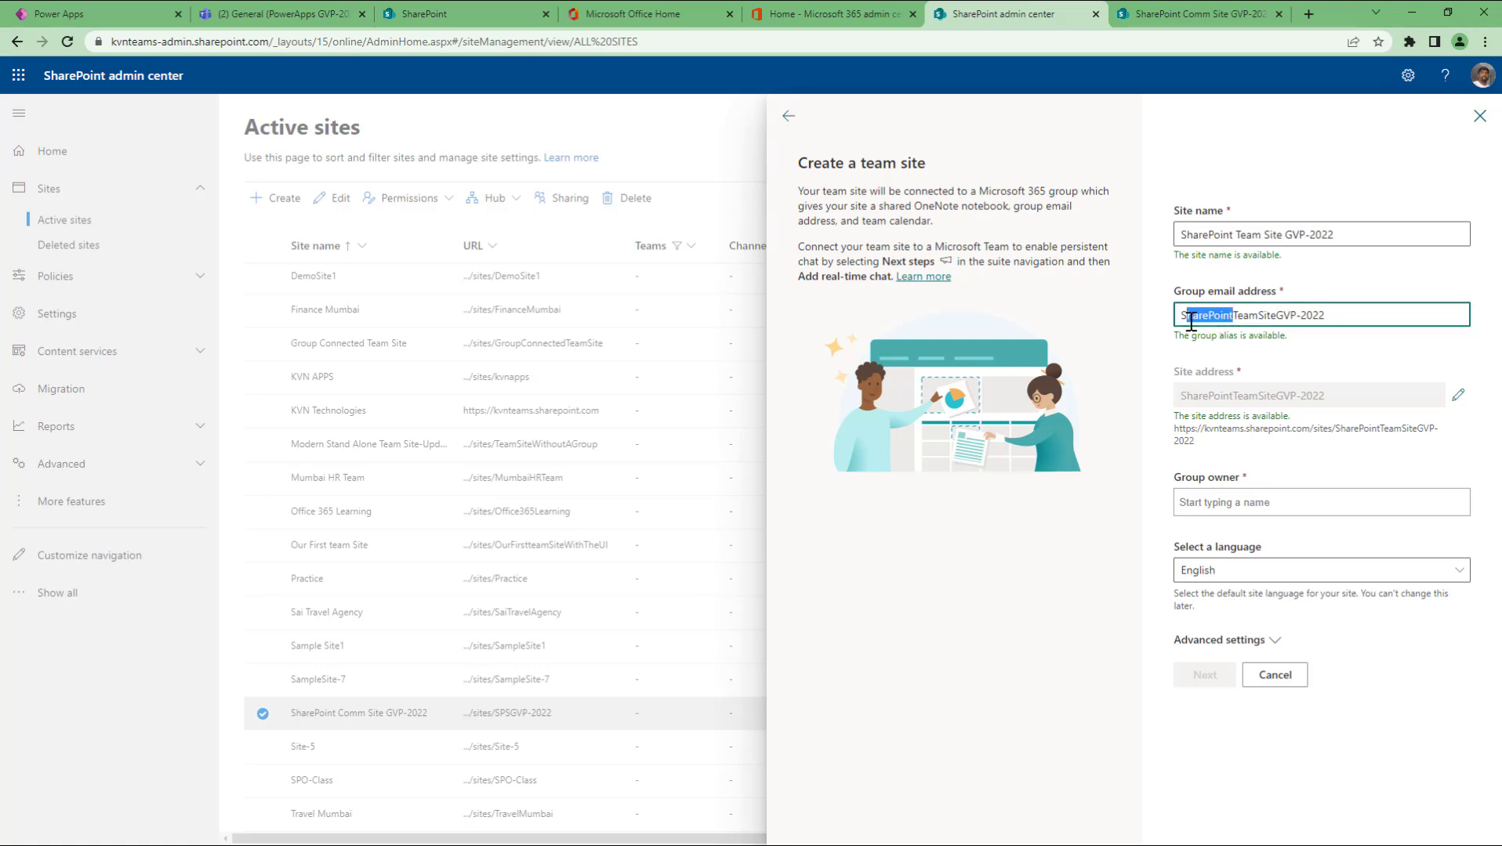
type("PS")
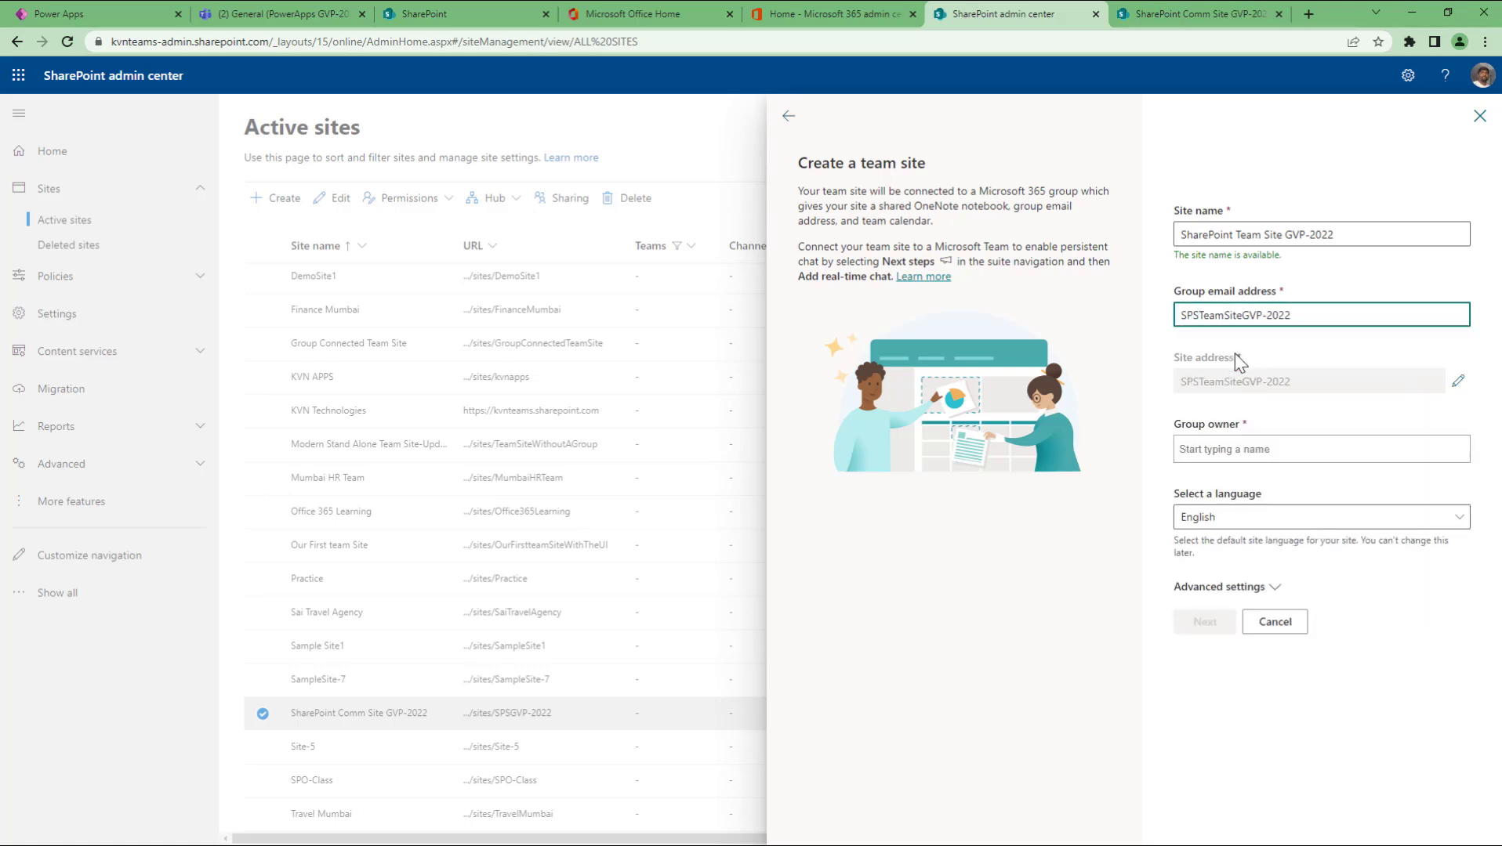
key("shift+Right")
key("shift+Right")
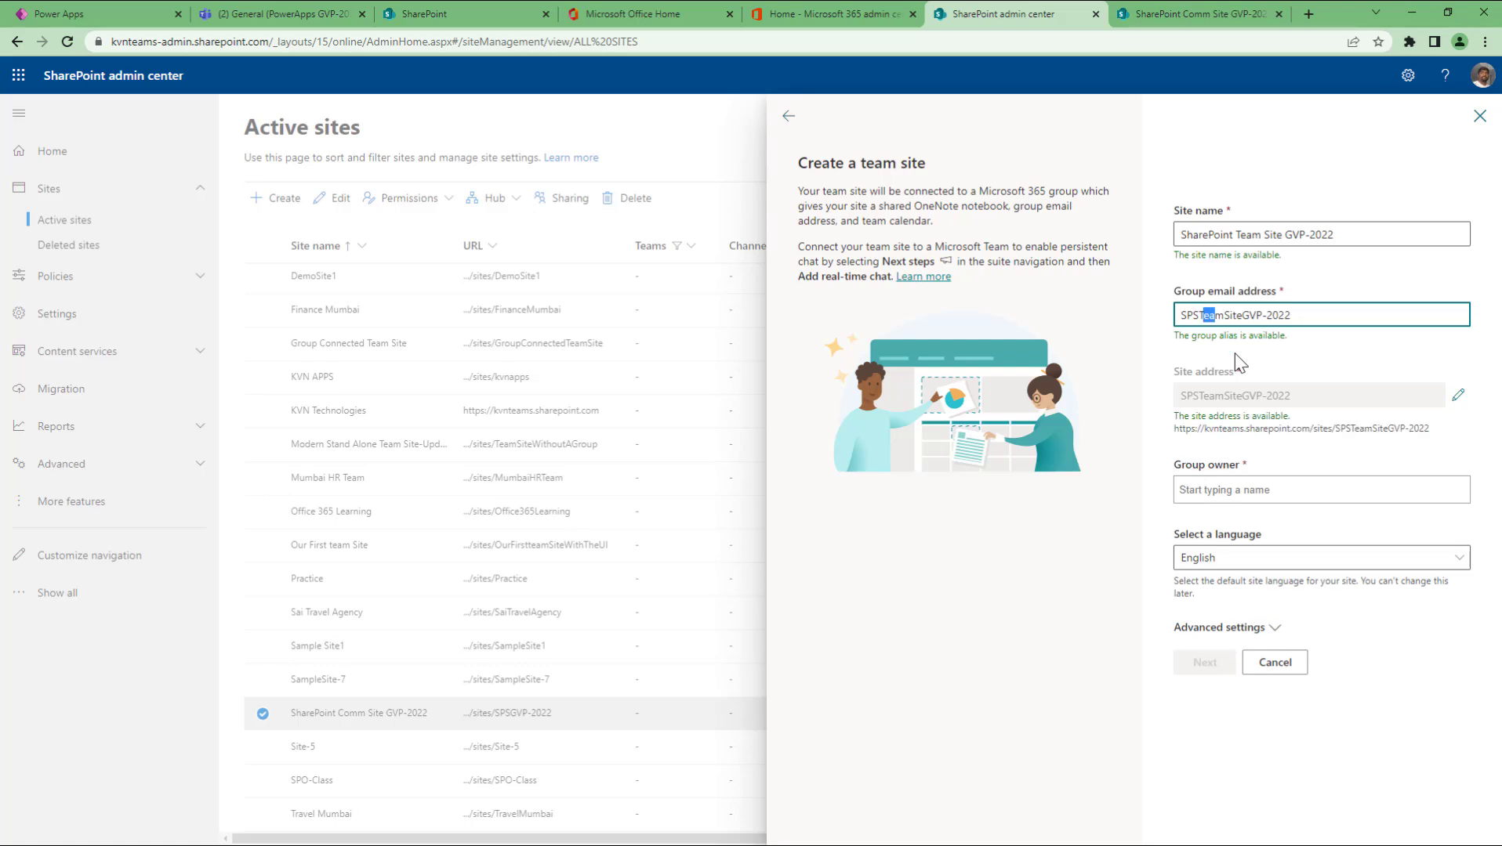
key("BackSpace")
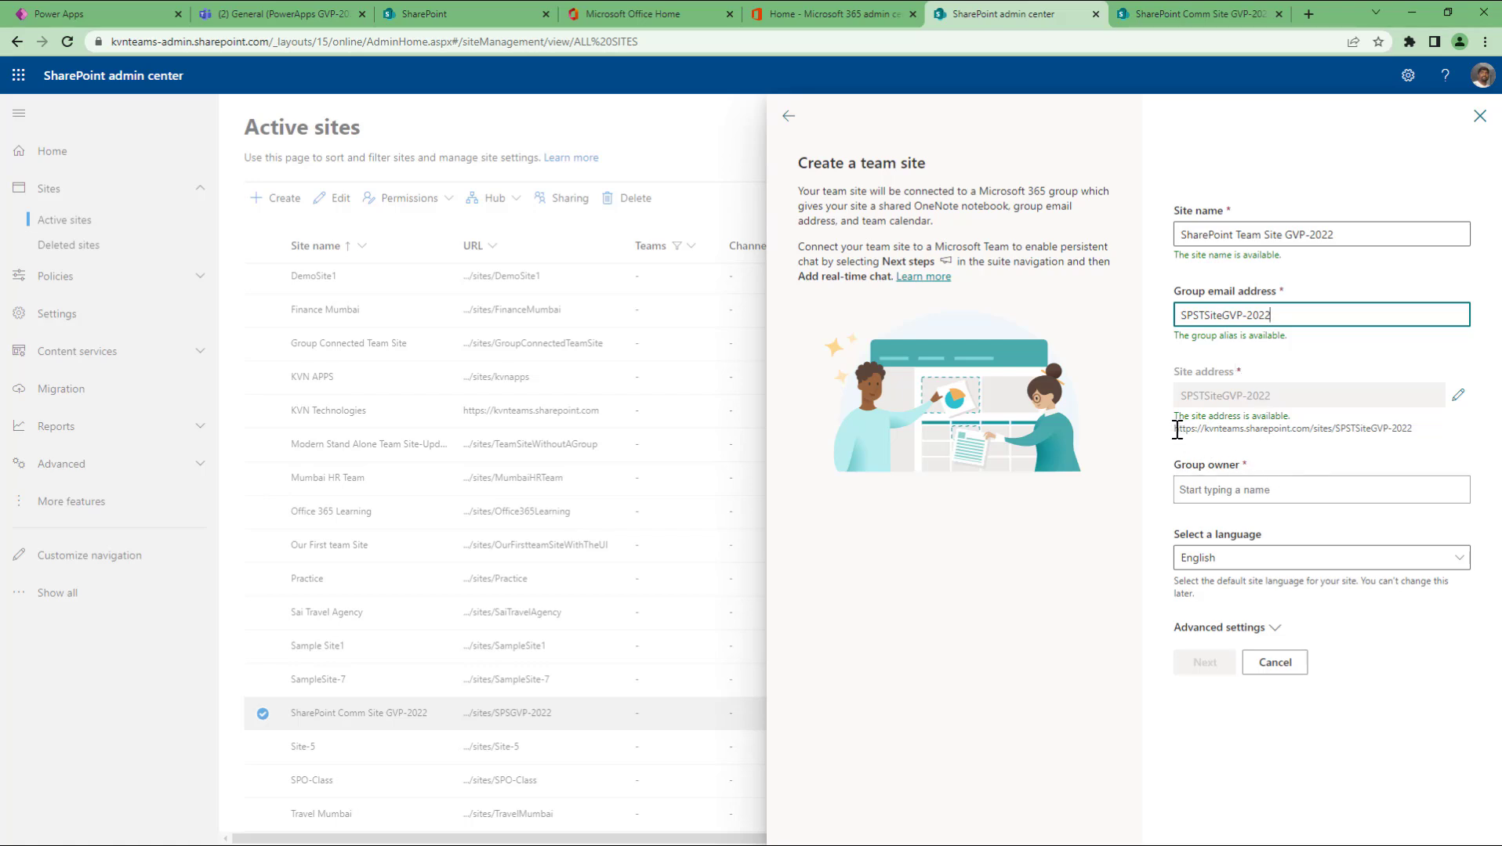
left_click_drag(1178, 429, 1436, 448)
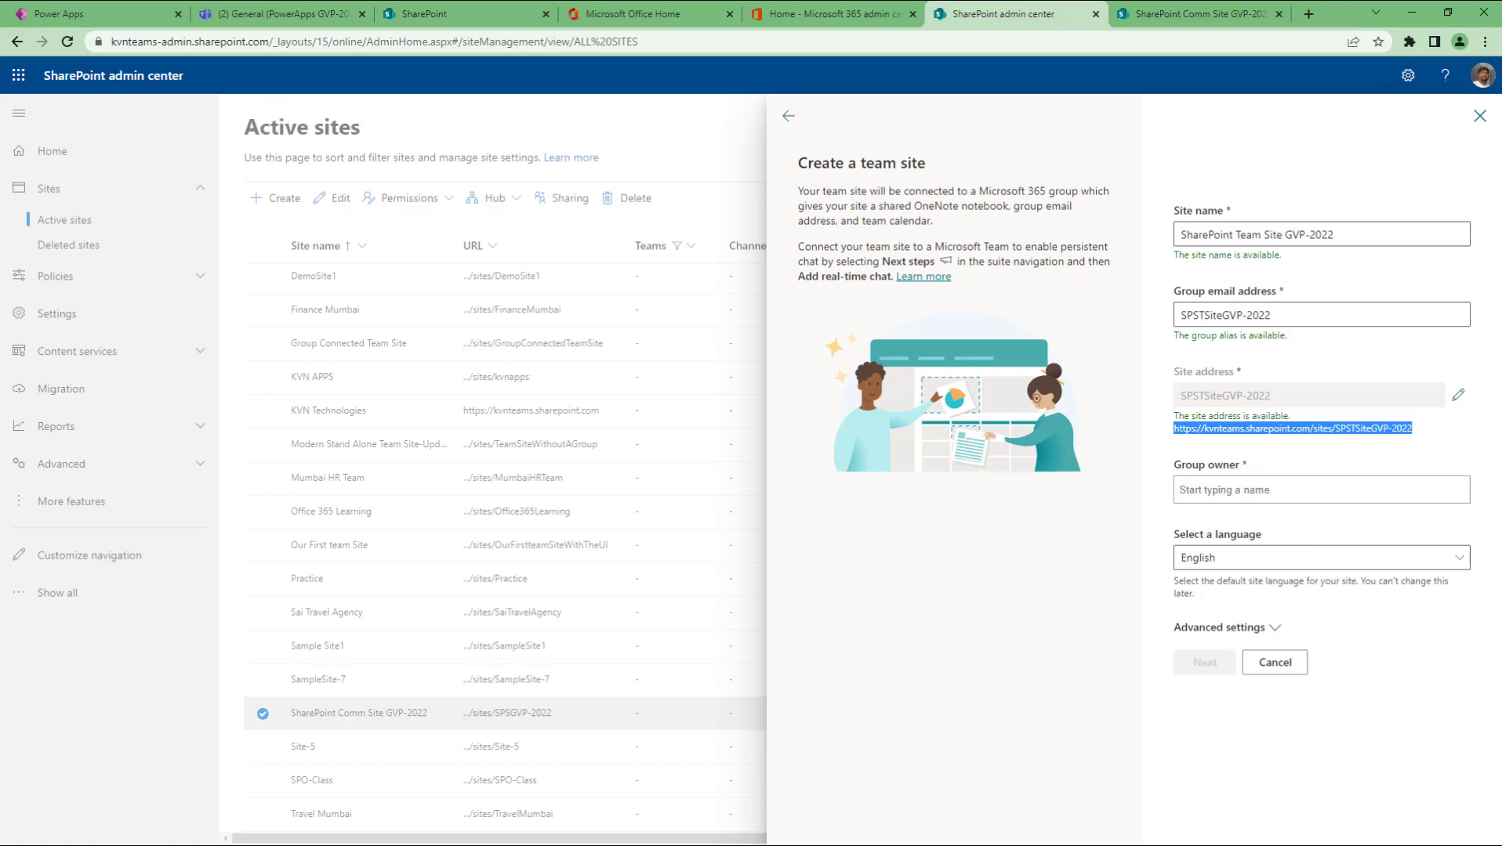
Step: On the comm site tab, briefly show then close the Microsoft 365 app list
left_click(1136, 18)
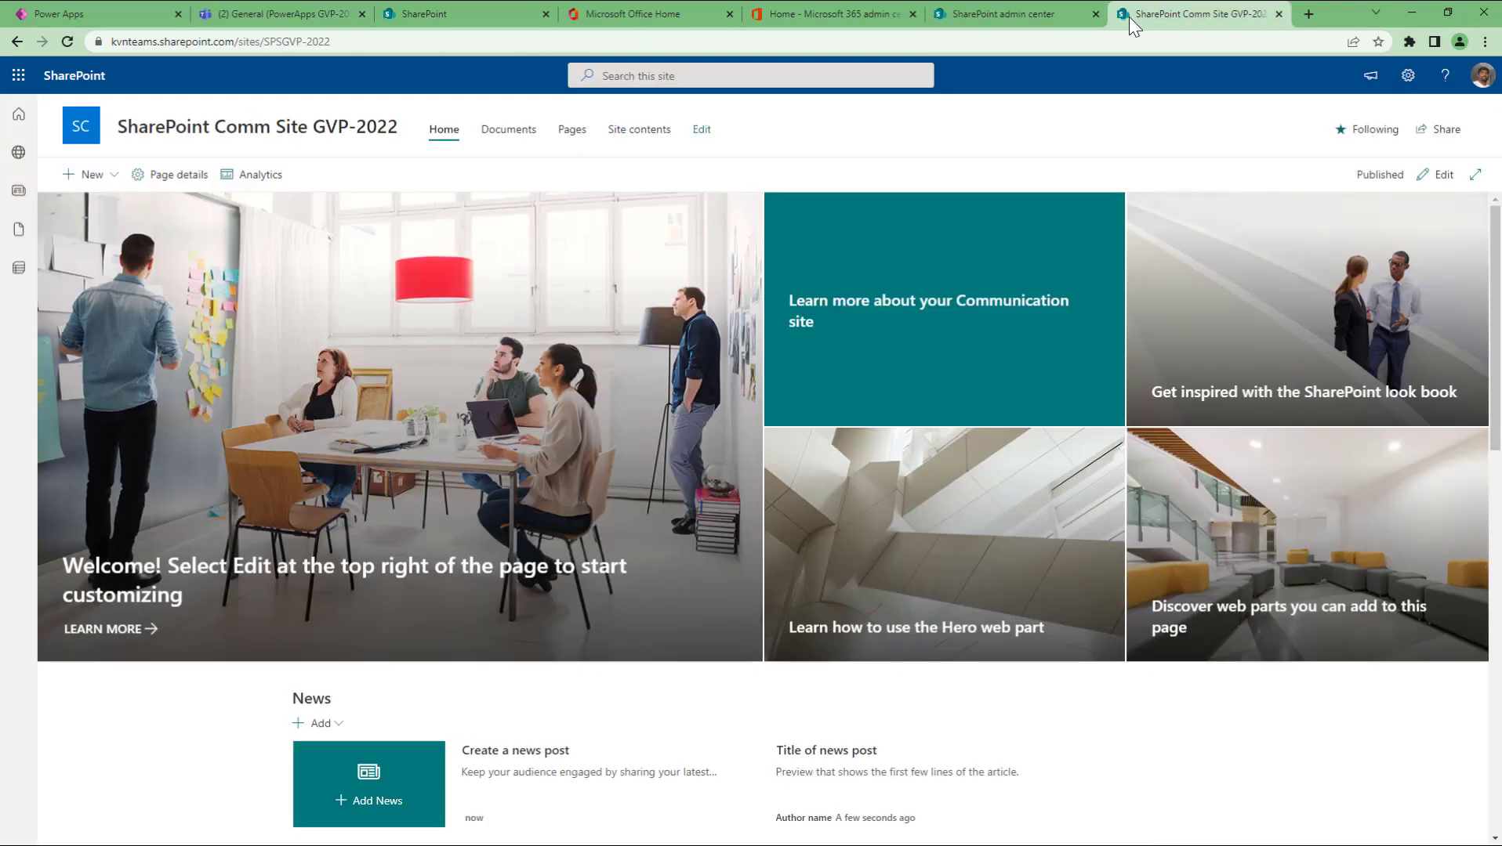
left_click(15, 77)
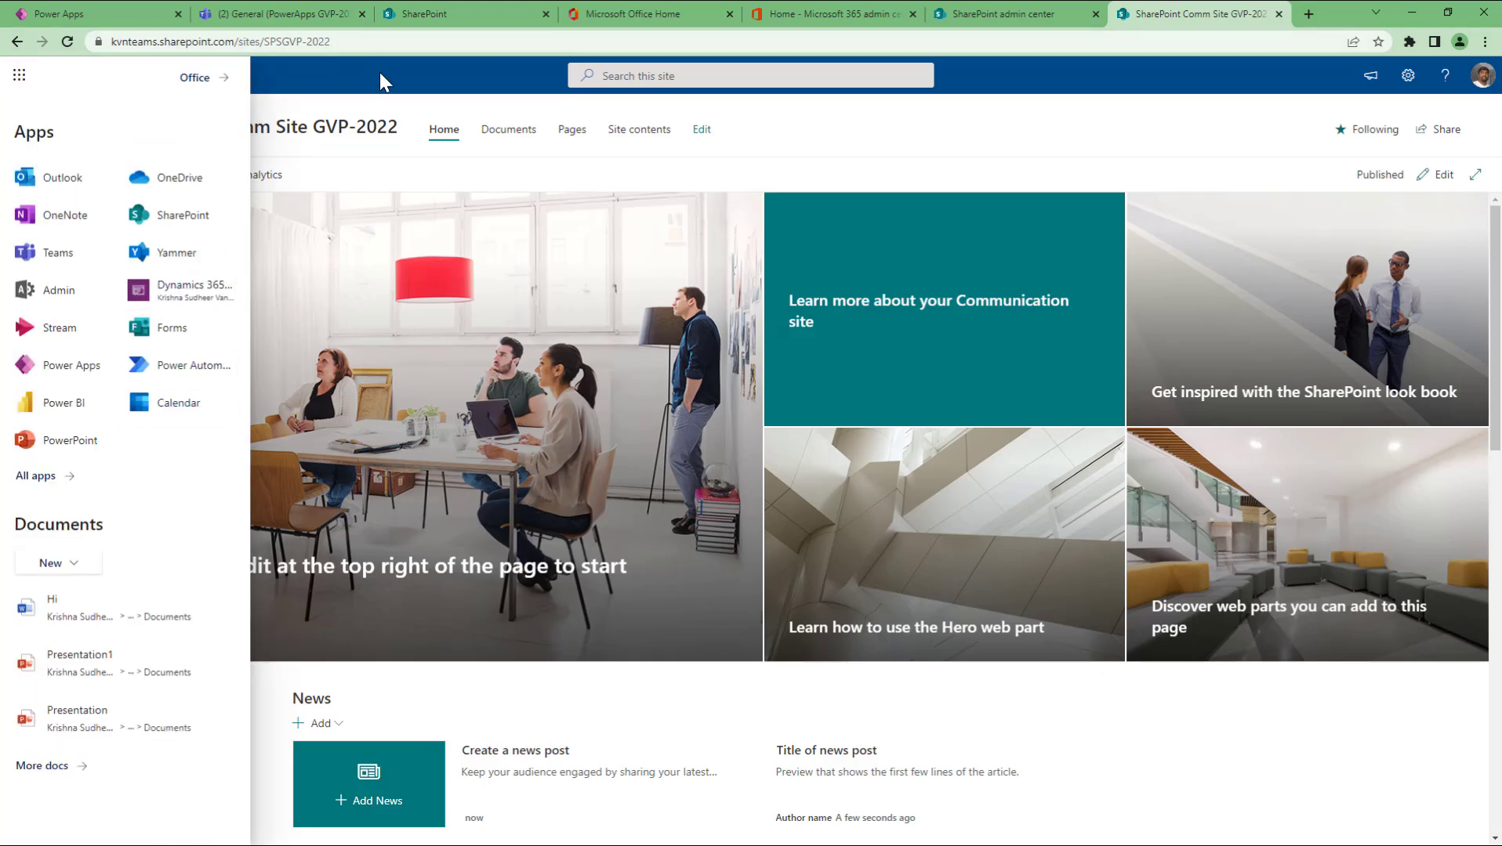
left_click(345, 76)
Step: Open portal.azure.com in a new tab and continue past the sign-in prompt
left_click(1306, 17)
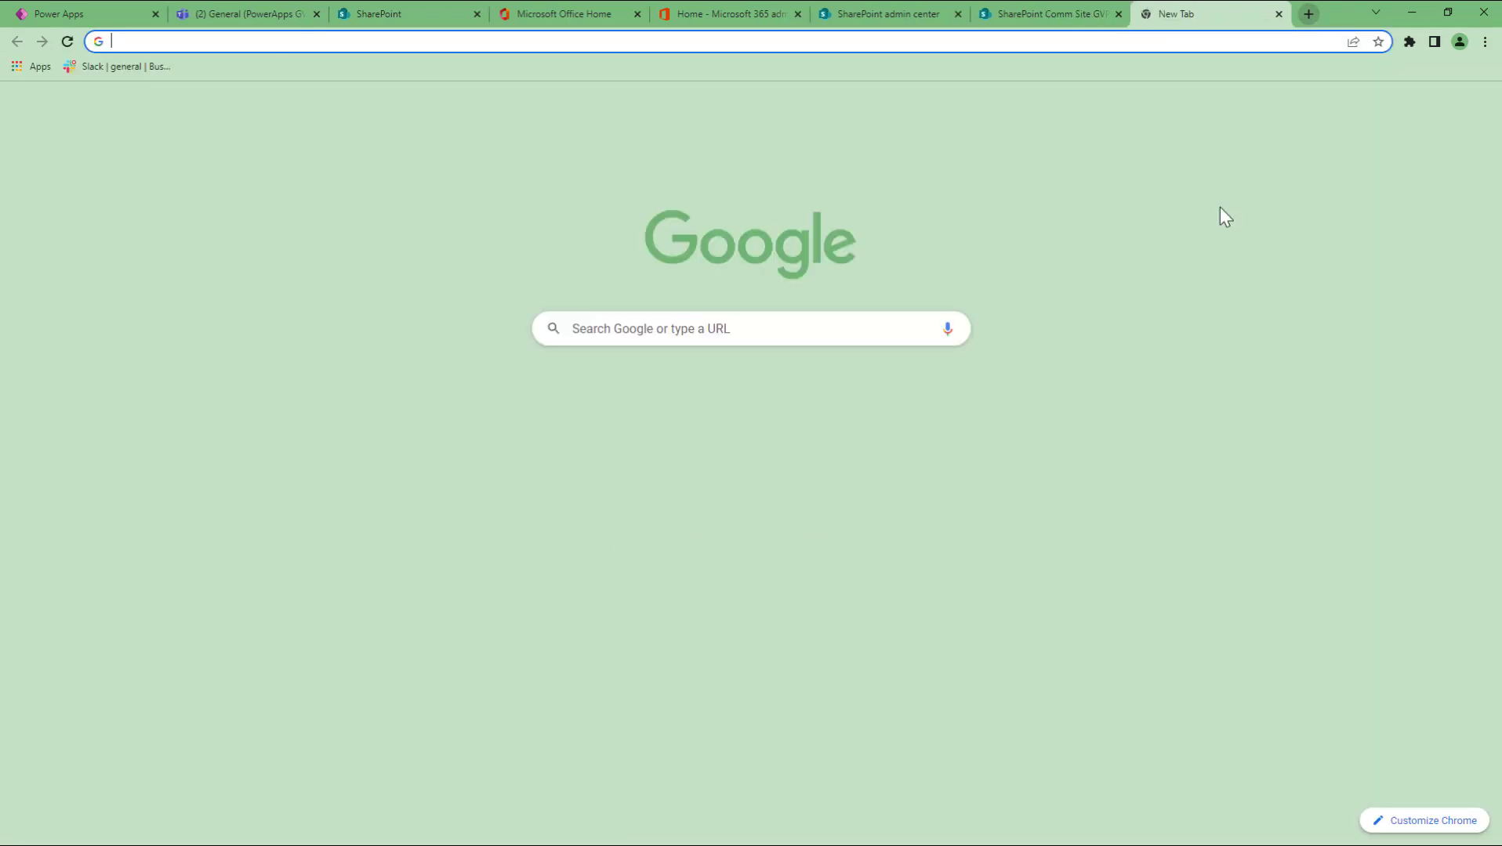
type("portal")
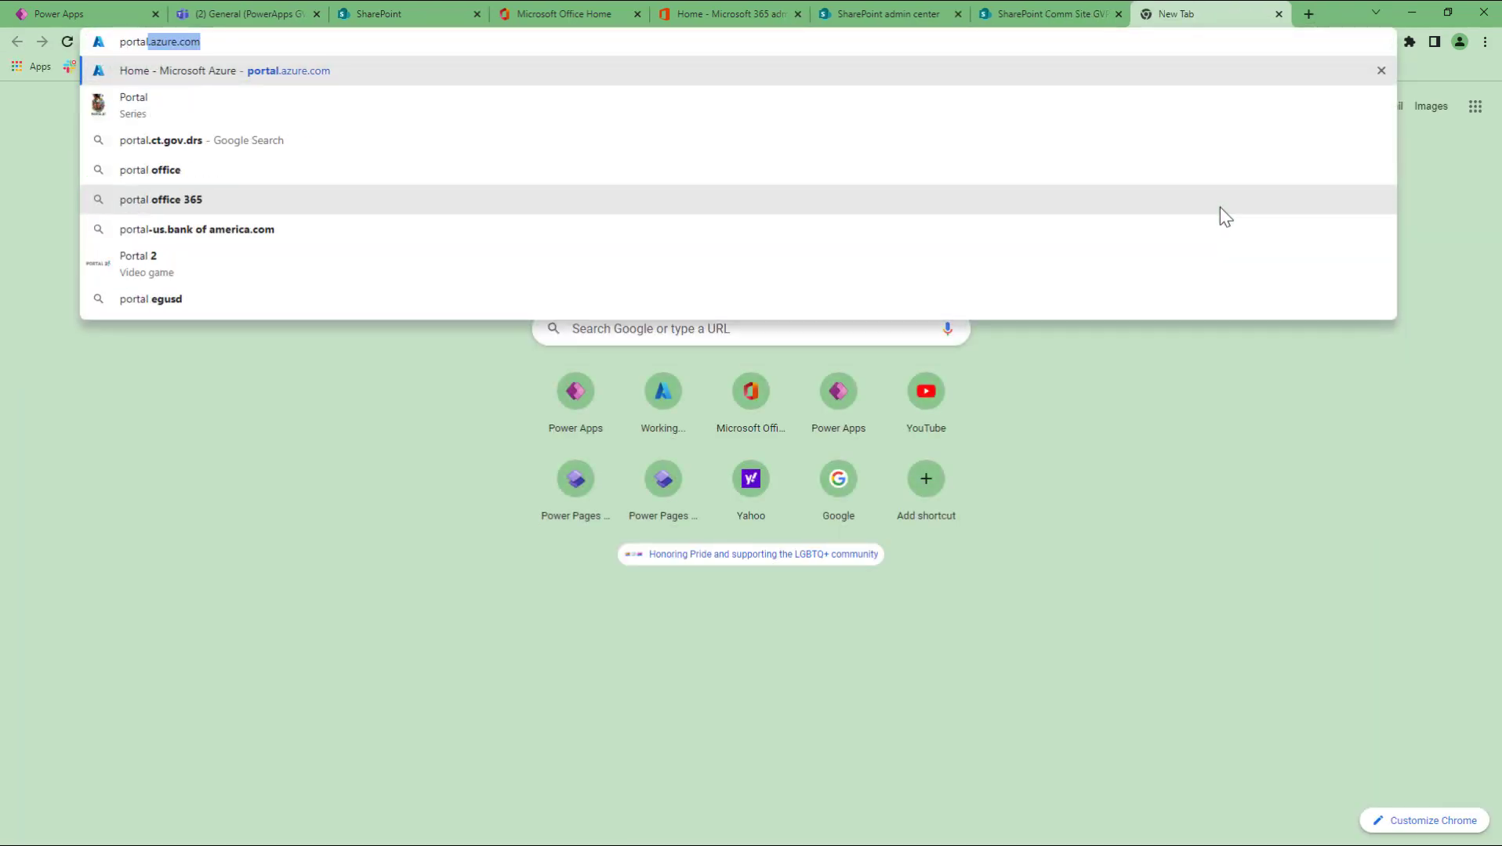
type(".azure.com")
key("Return")
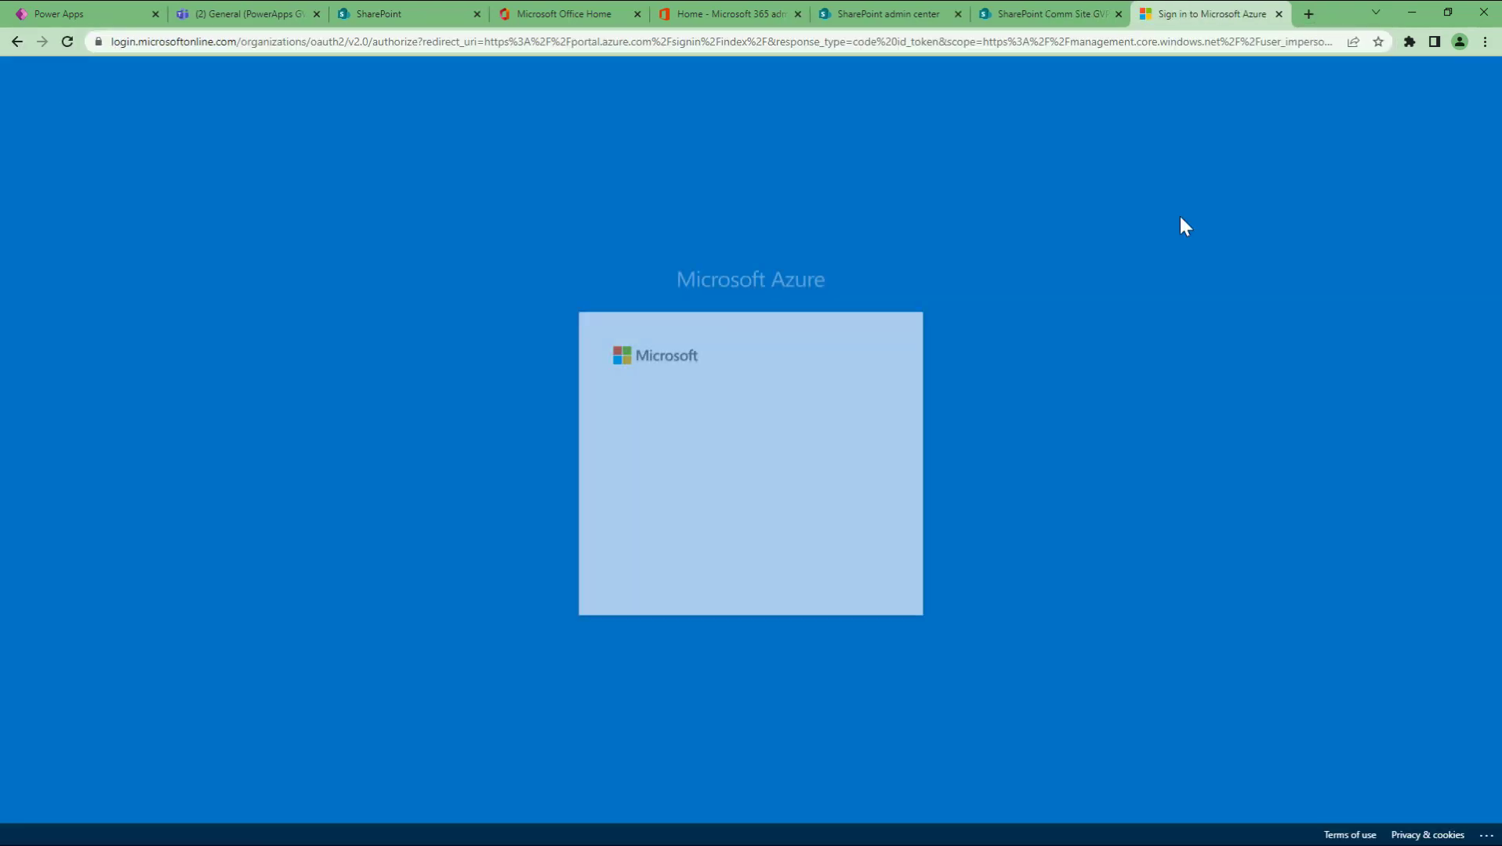
left_click(831, 572)
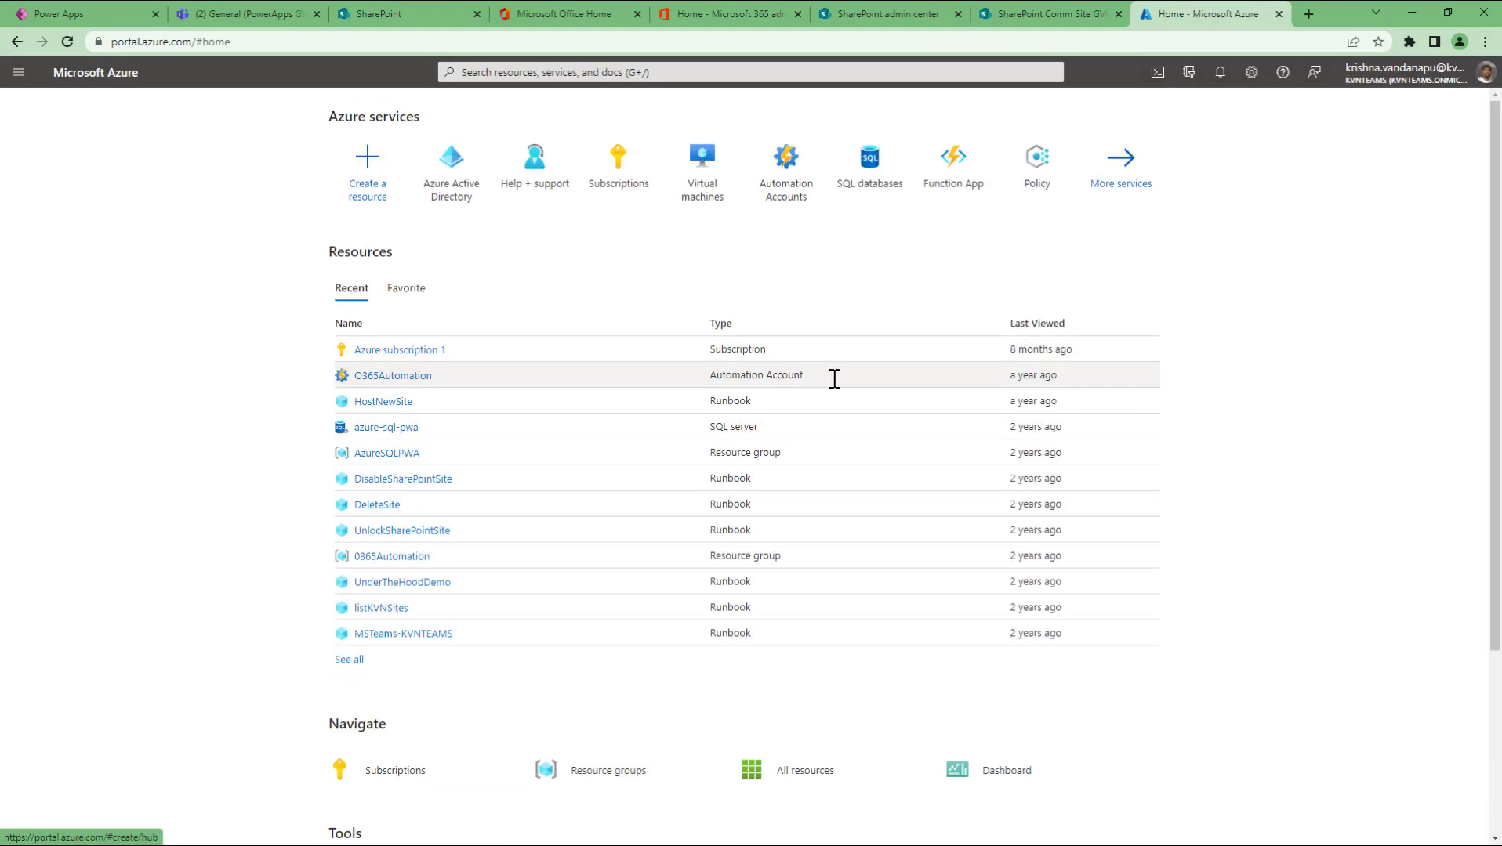
left_click(457, 179)
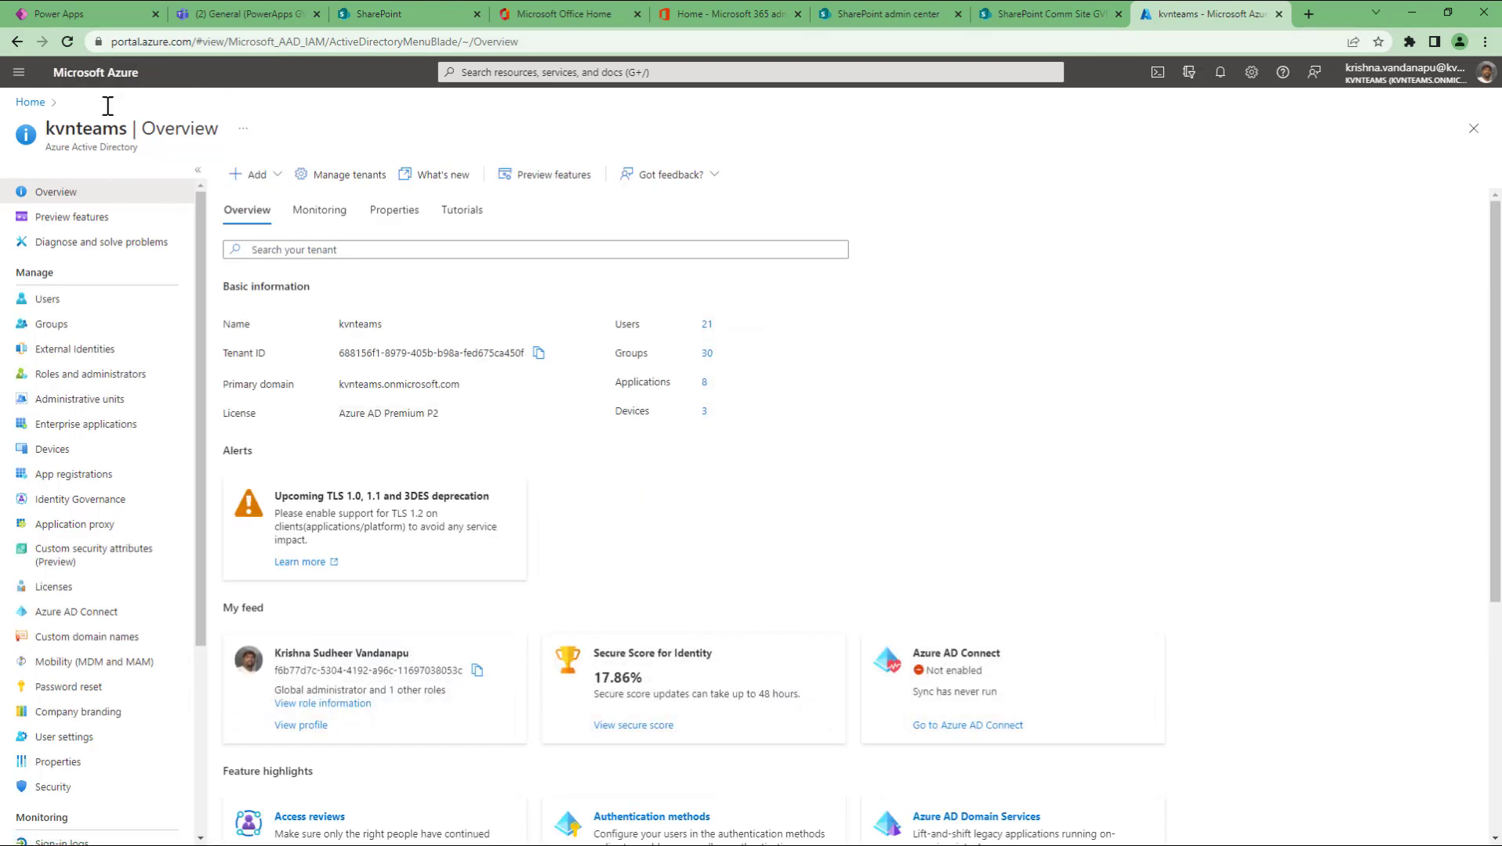
left_click(64, 335)
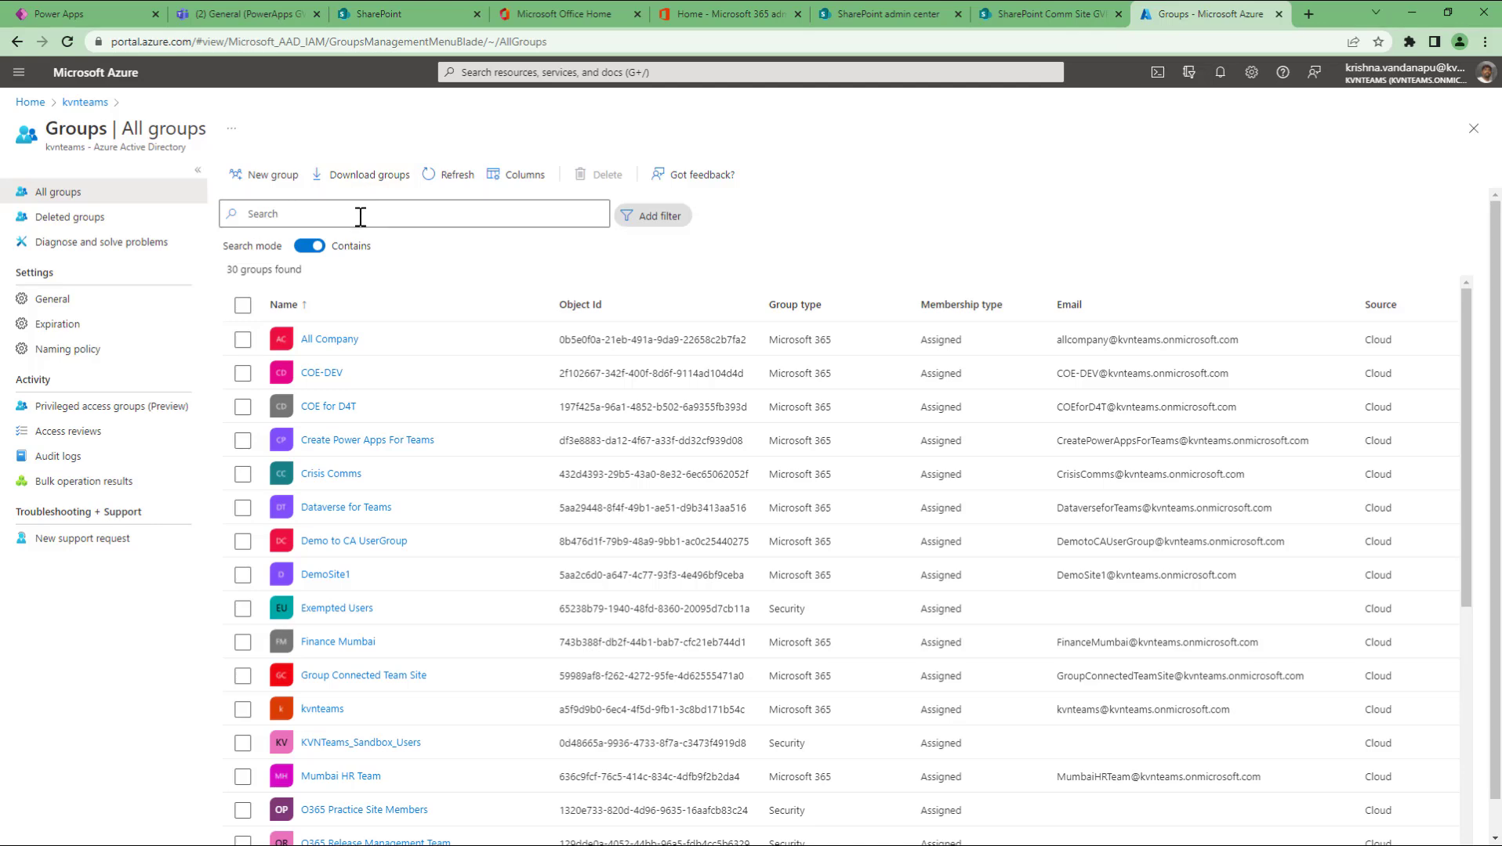
scroll(502, 594, "down", 6)
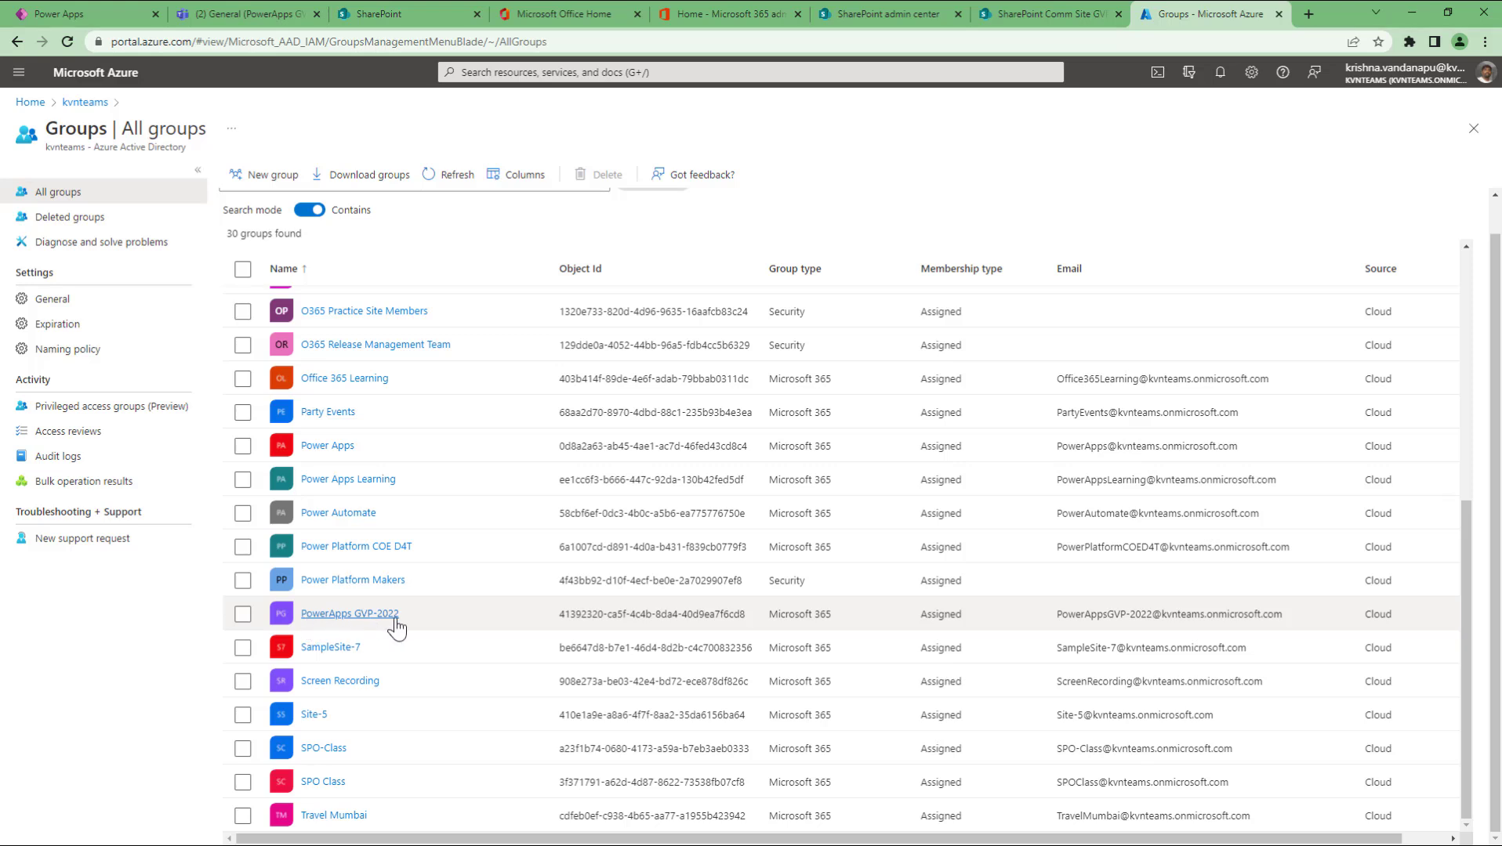
Step: View the PowerApps GVP-2022 team in Teams, then select its row in Azure's groups list
left_click(290, 14)
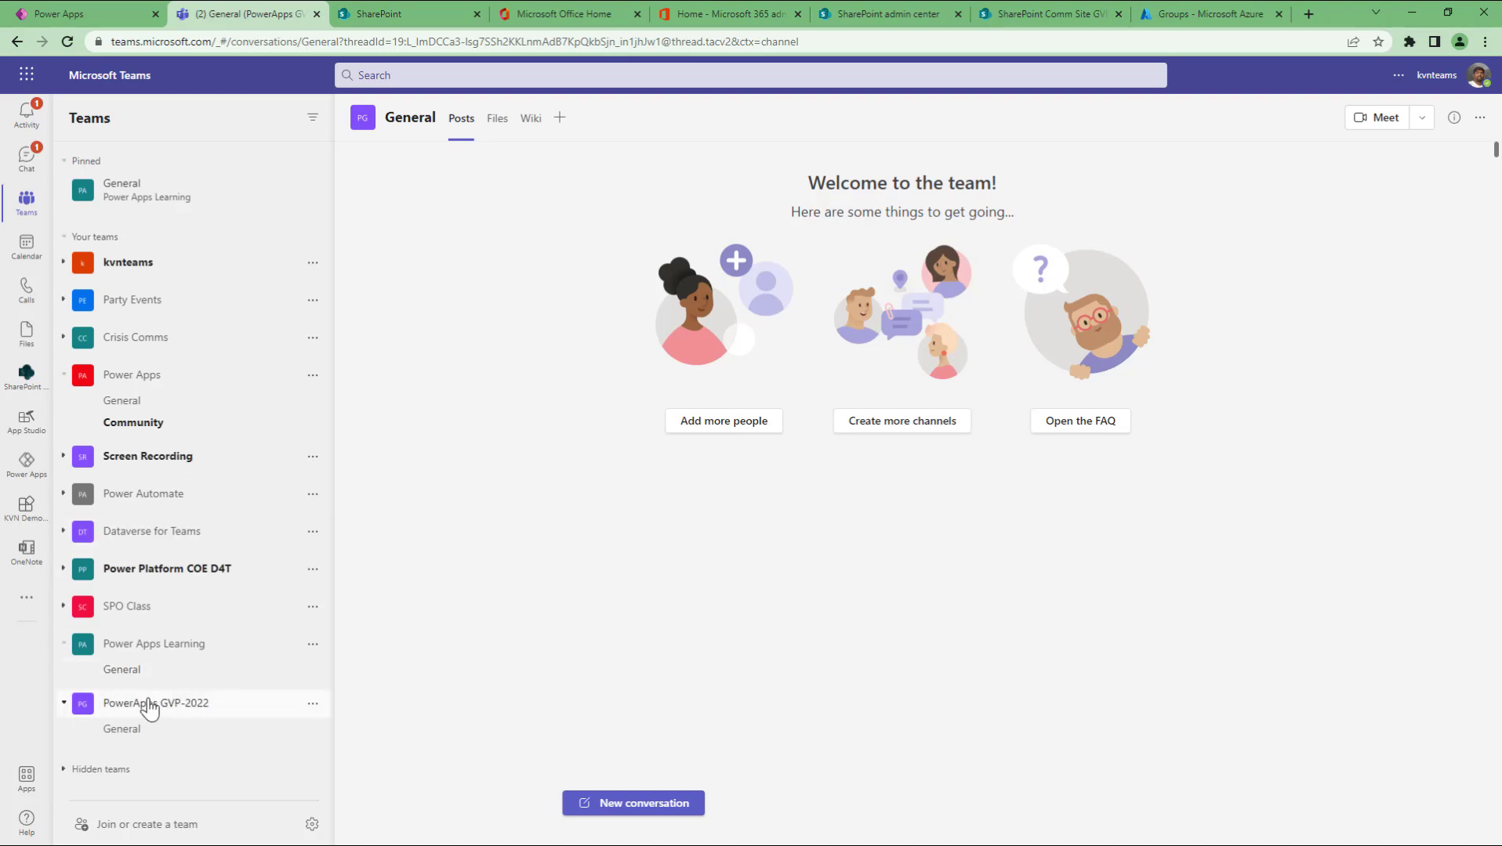
left_click(1223, 8)
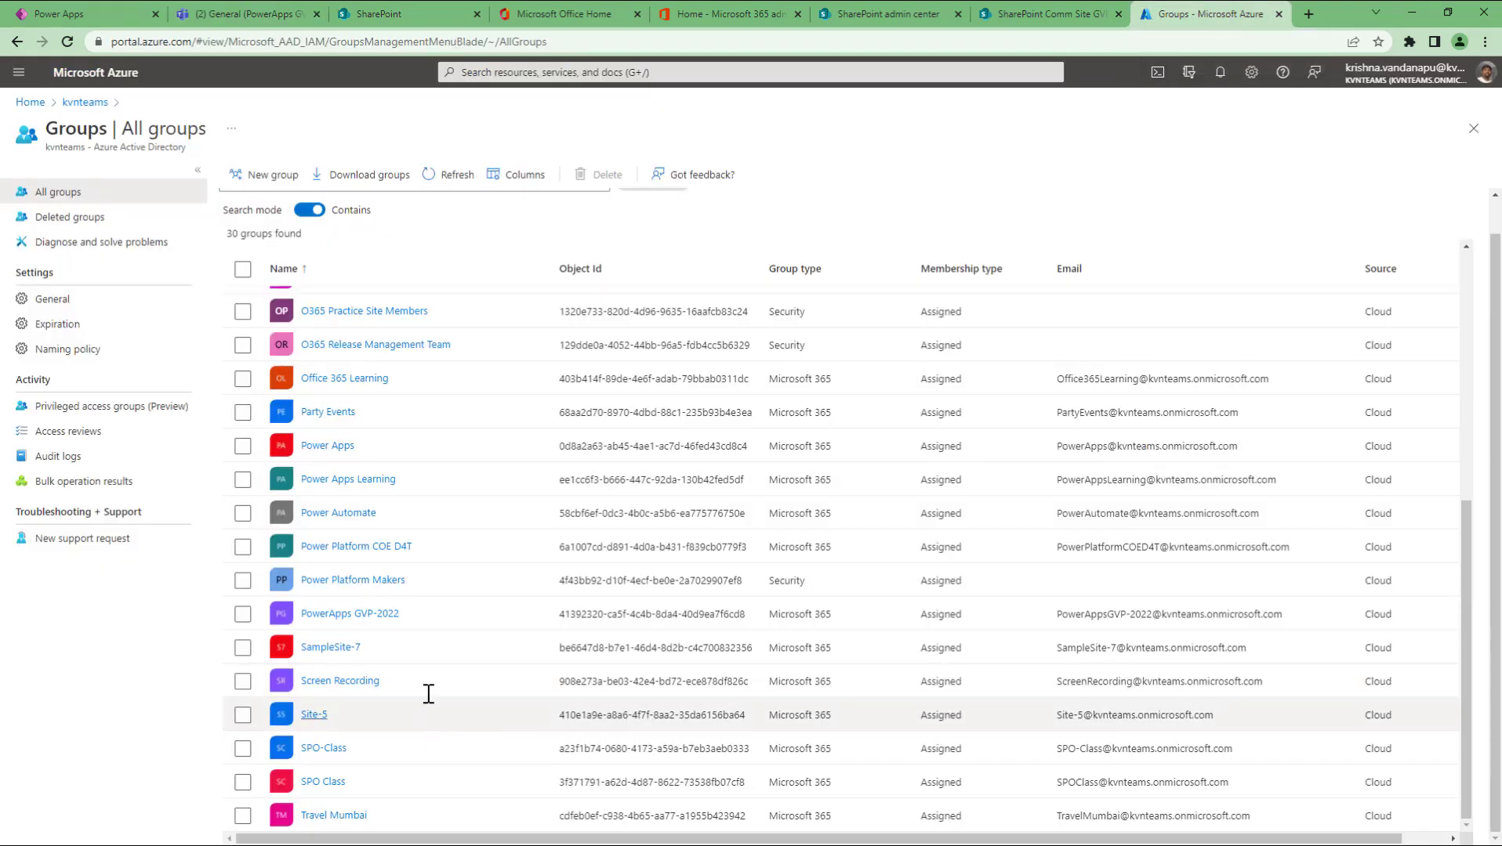
left_click(244, 616)
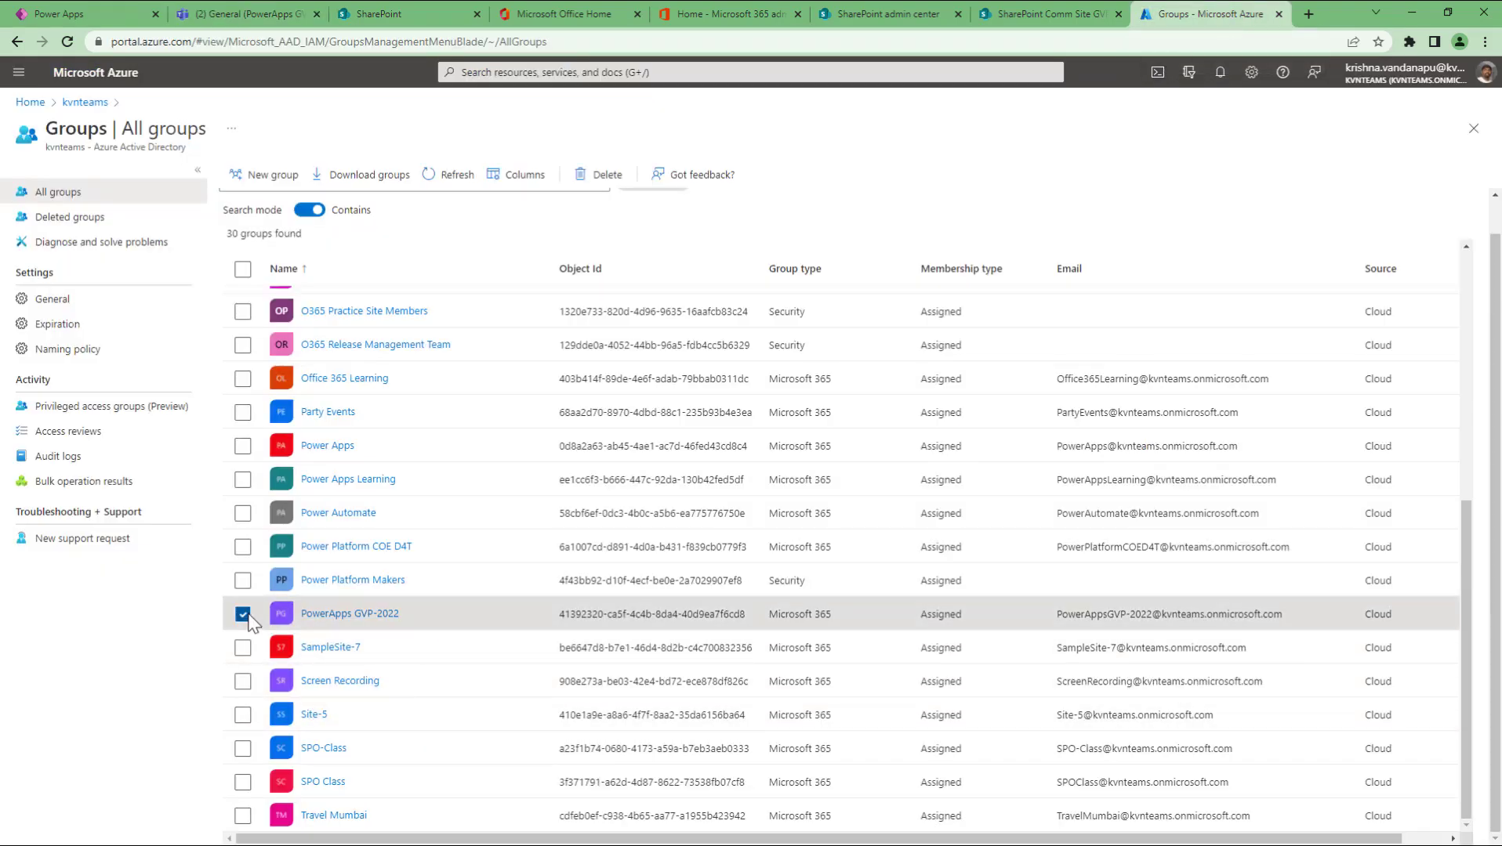
Step: Return to the team site form and pick the suggested person as Group owner
left_click(1052, 11)
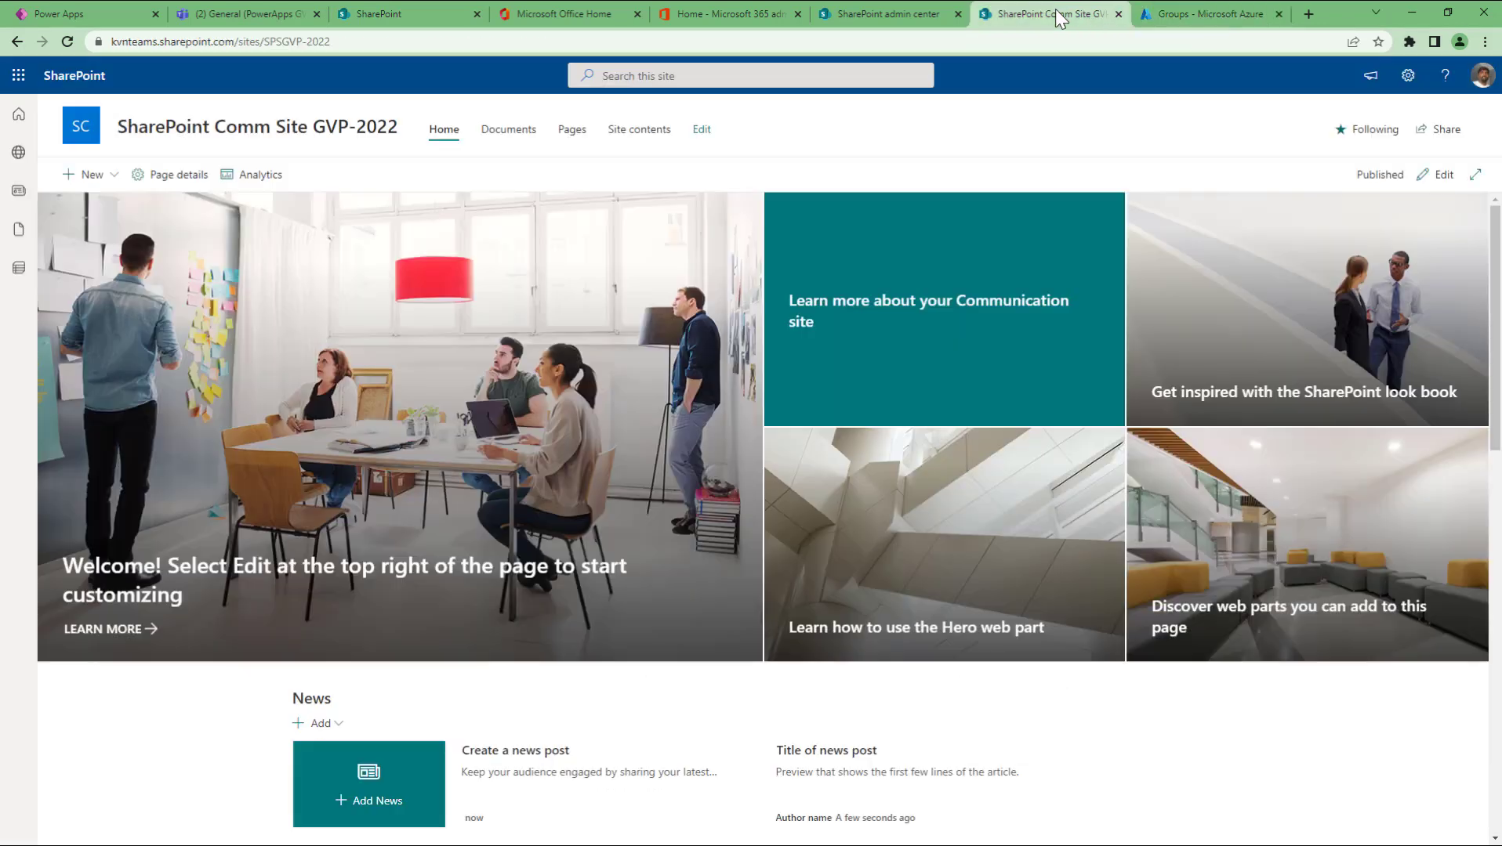
left_click(929, 23)
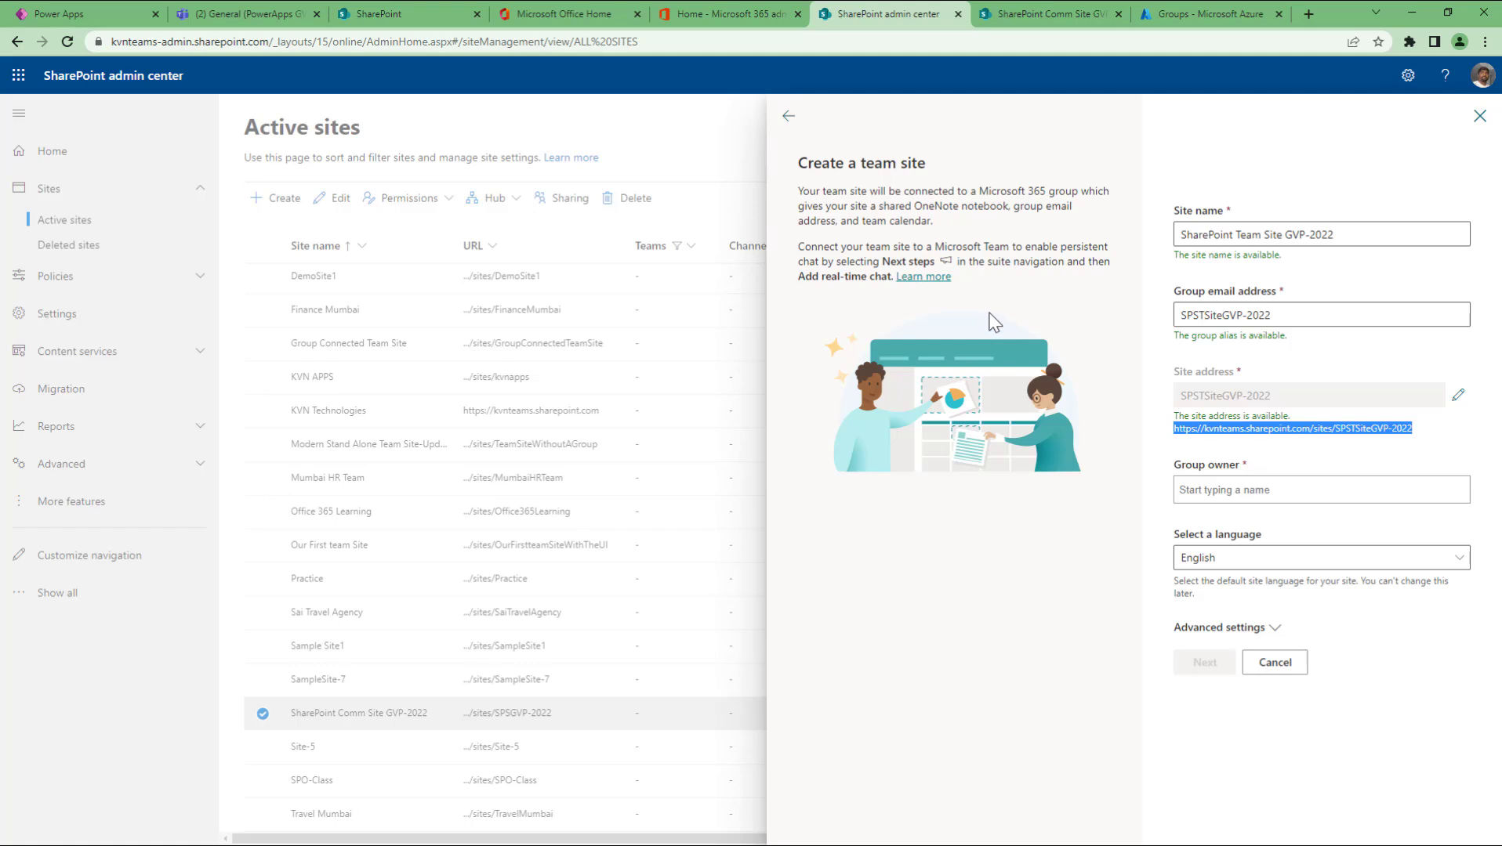
left_click_drag(1313, 314, 1165, 317)
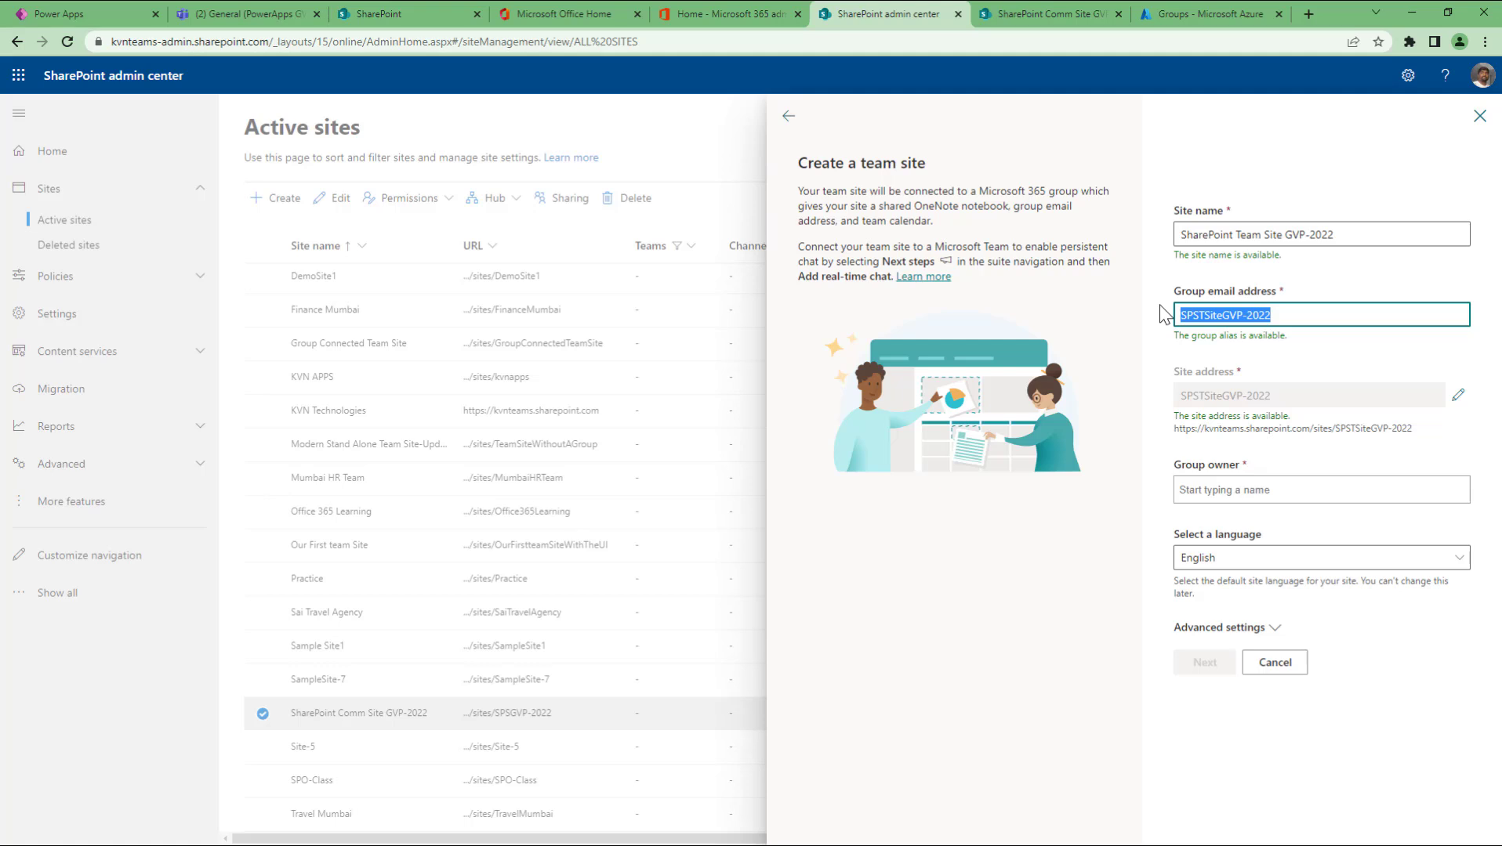
left_click(1224, 492)
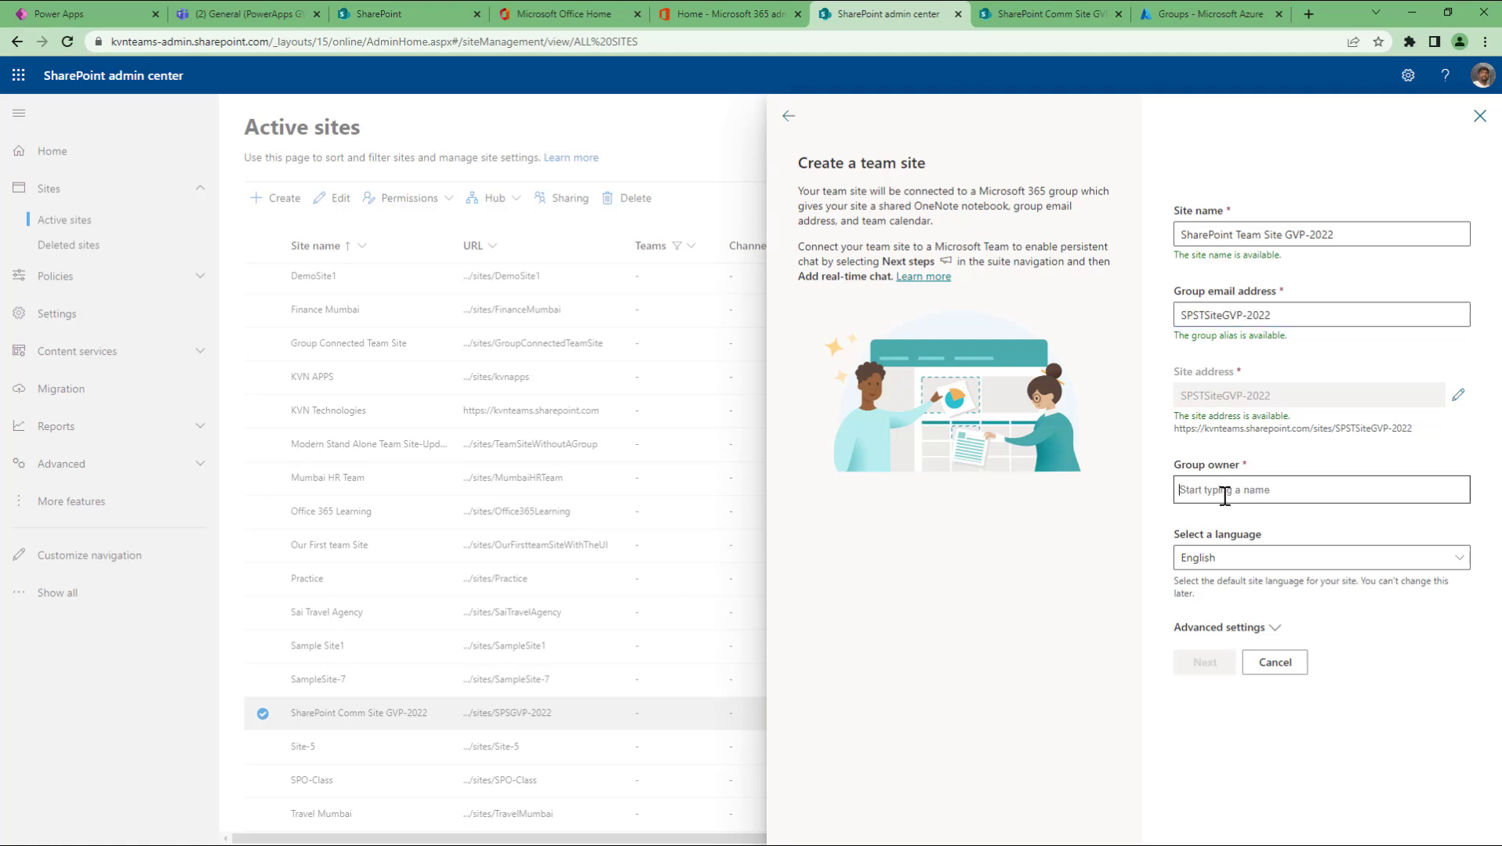
type("vandan")
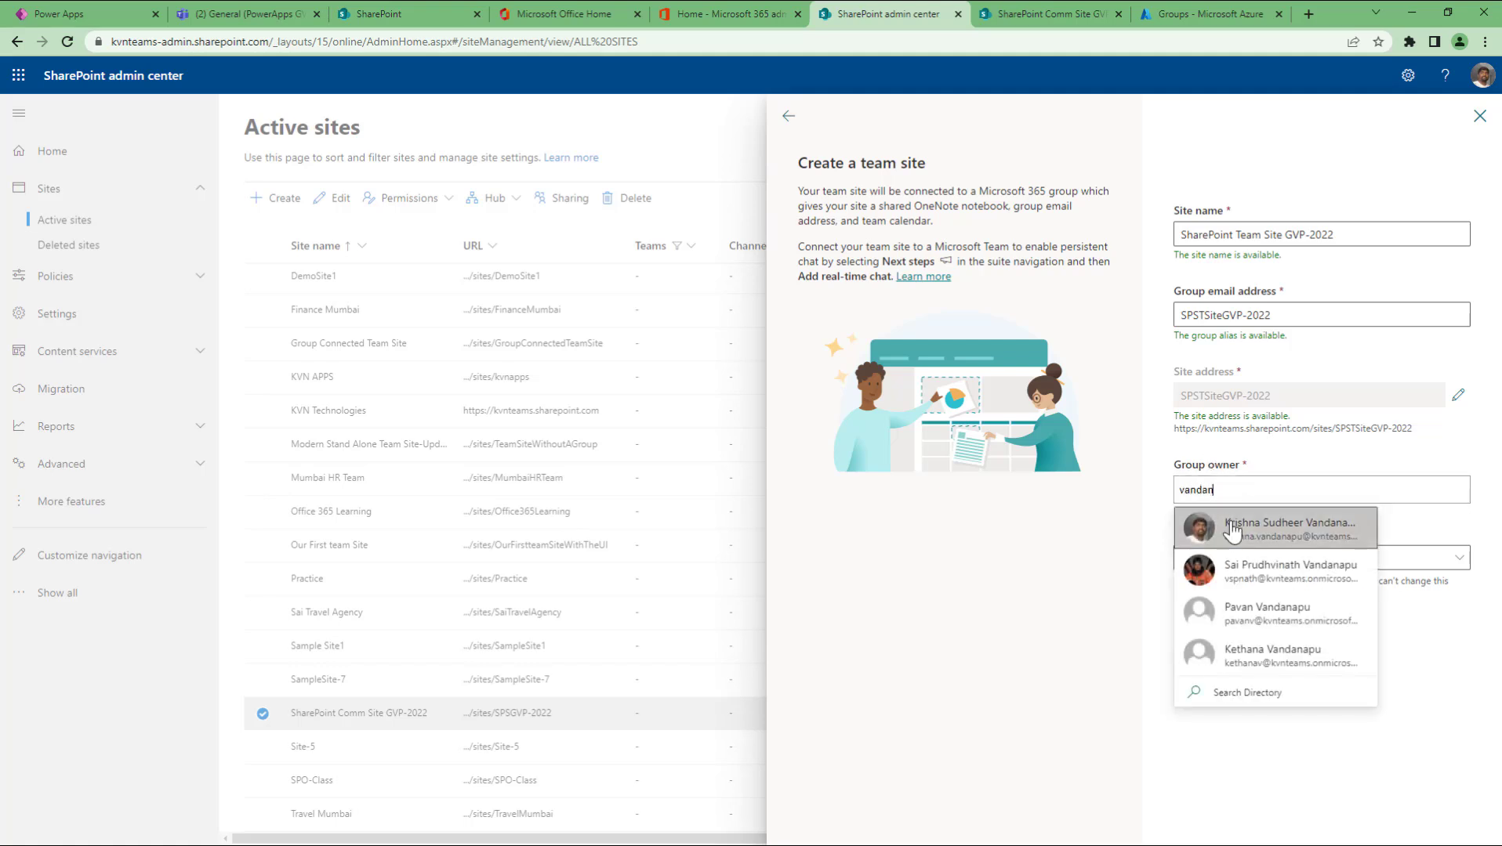
left_click(1232, 529)
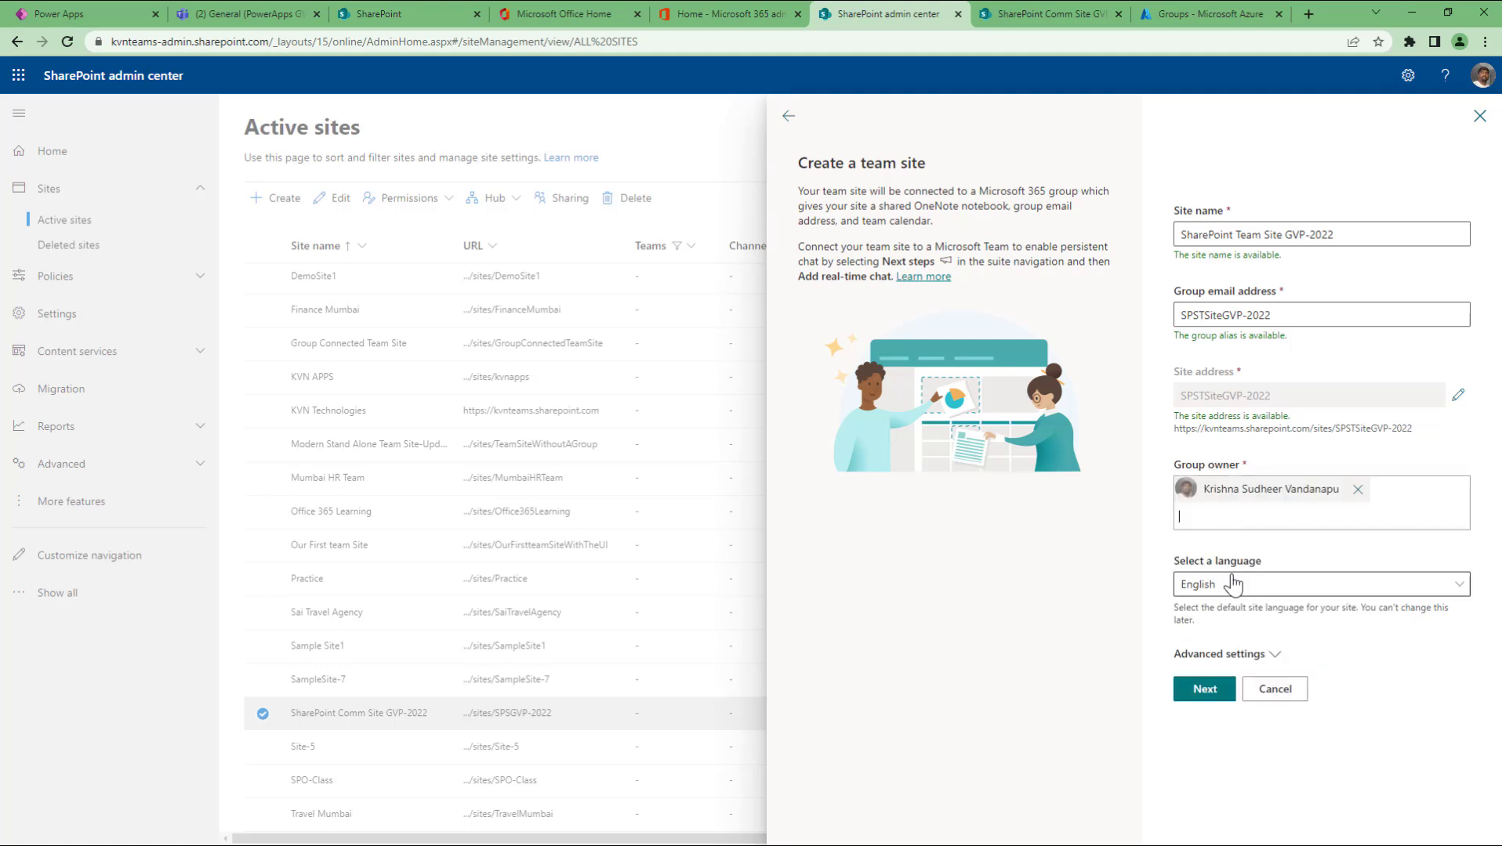
Step: Keep English as the site language and set Privacy to Private under Advanced settings
left_click(1236, 584)
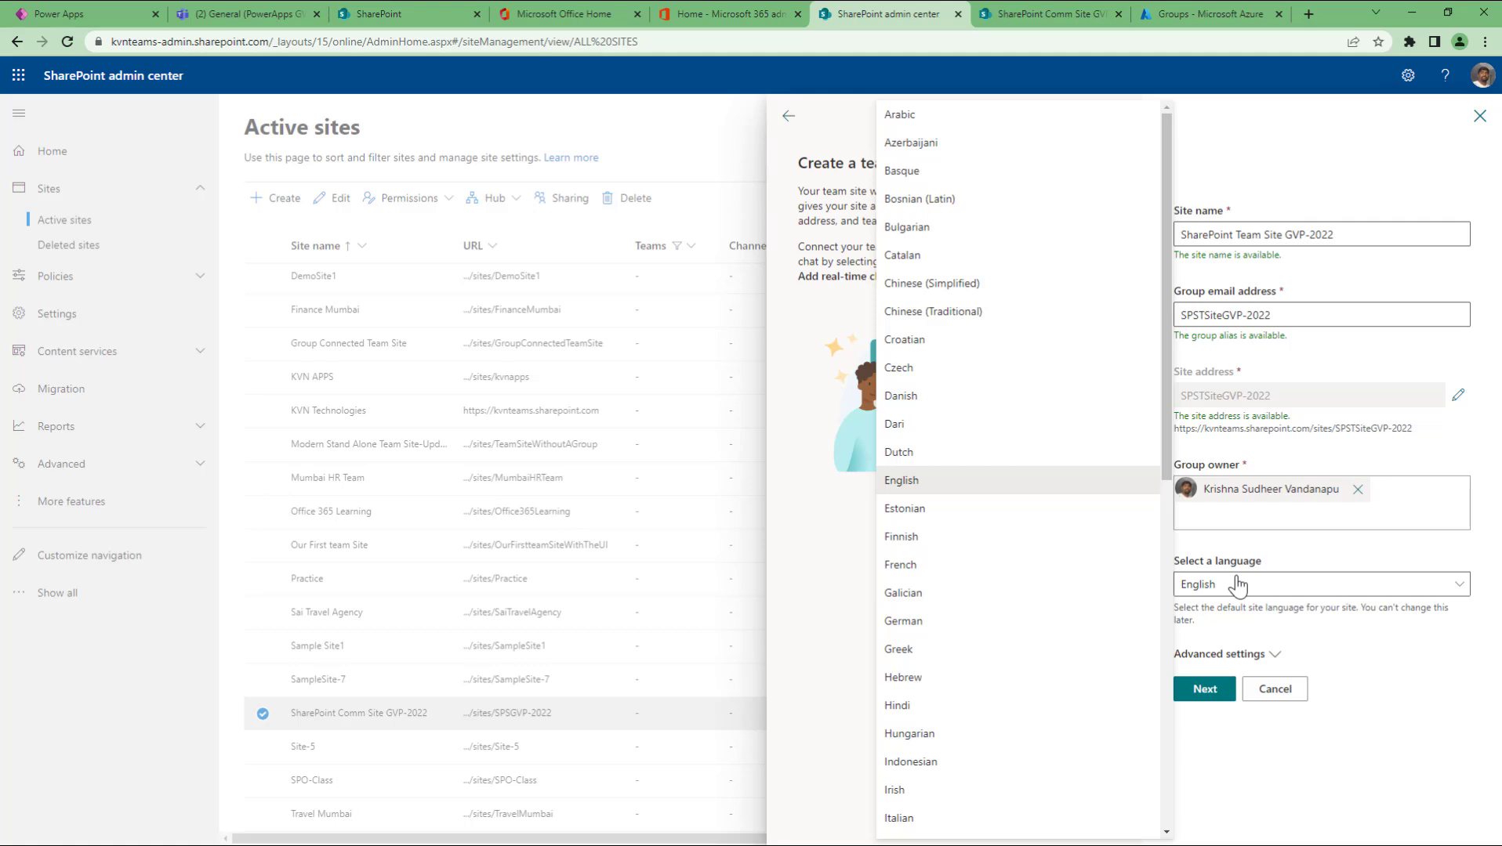
left_click(1356, 783)
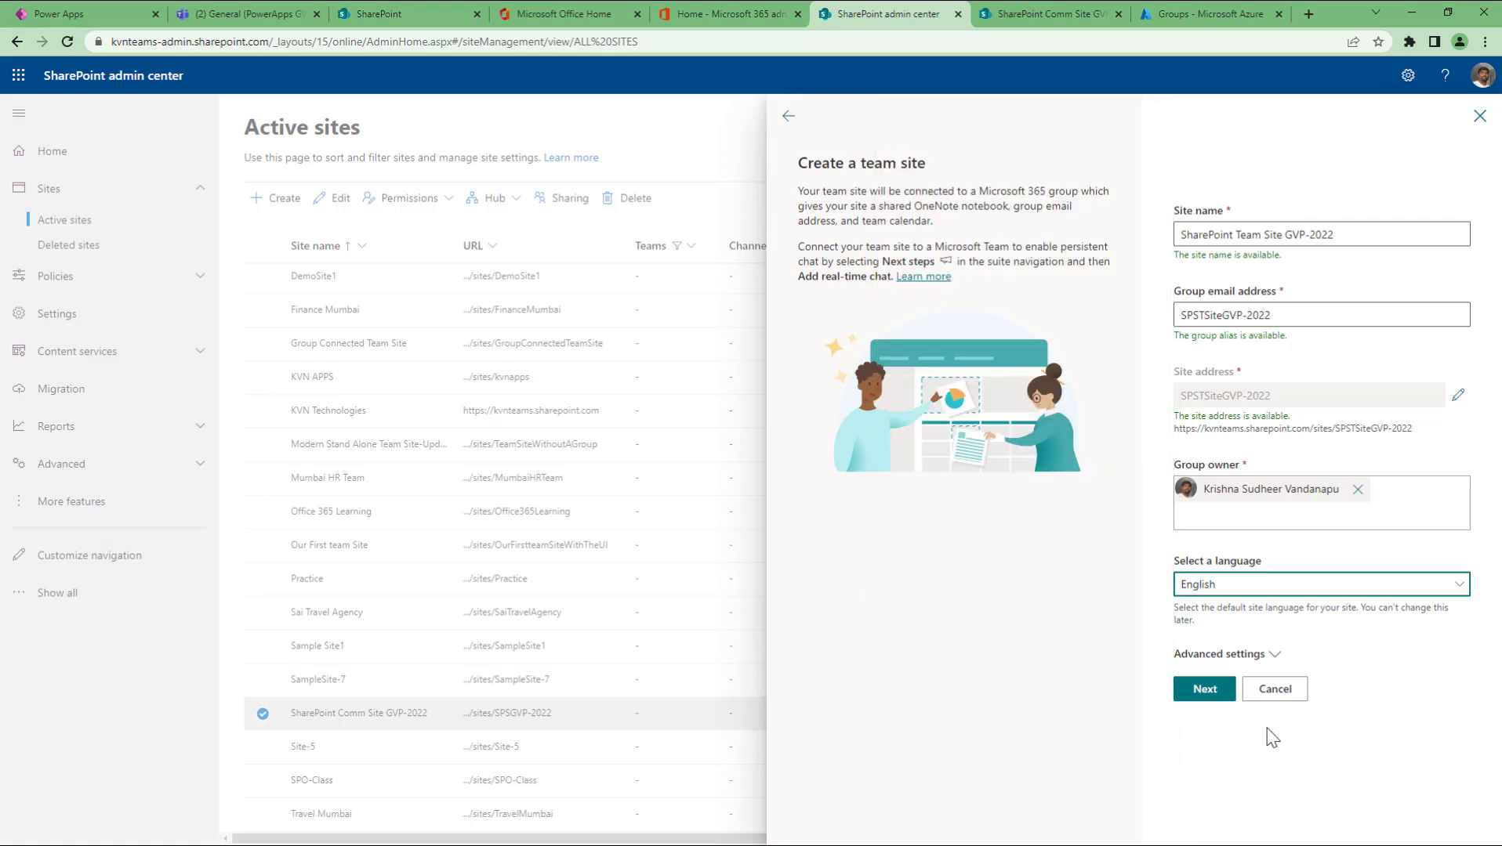
left_click(1269, 663)
scroll(1317, 643, "down", 1)
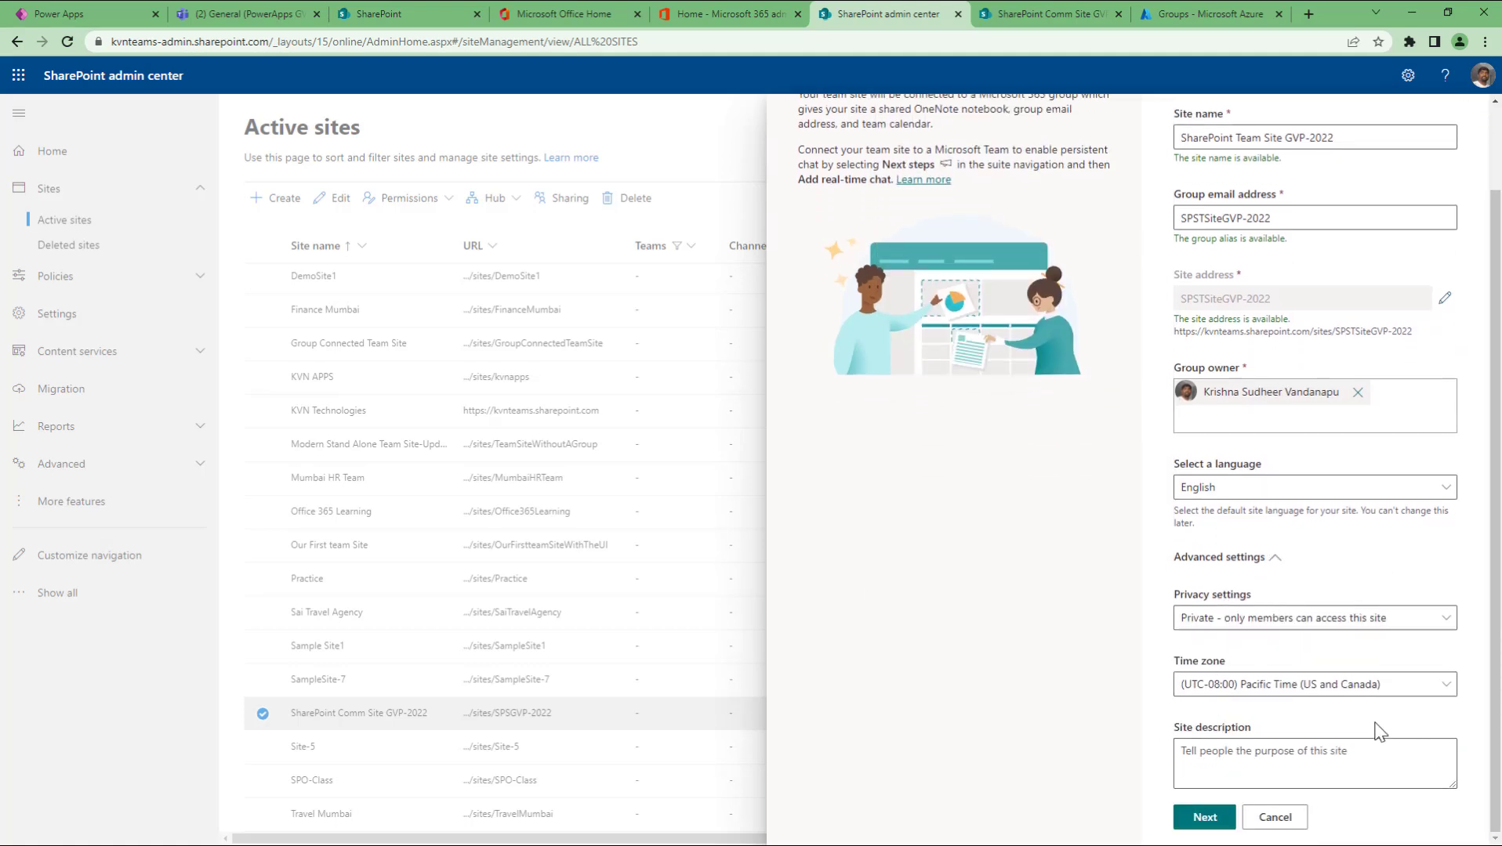
left_click(1256, 619)
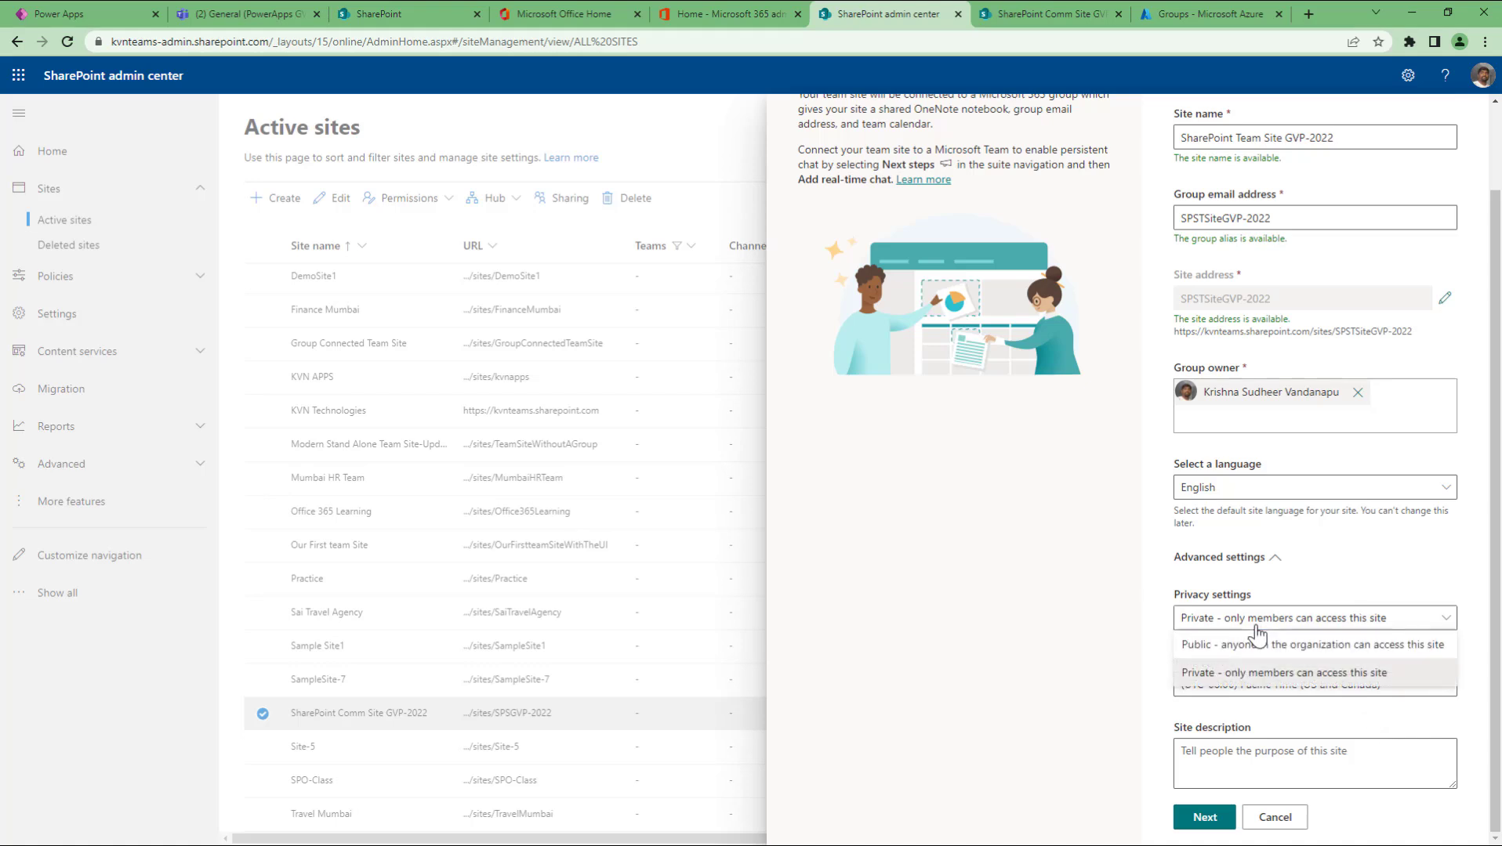
left_click(1011, 620)
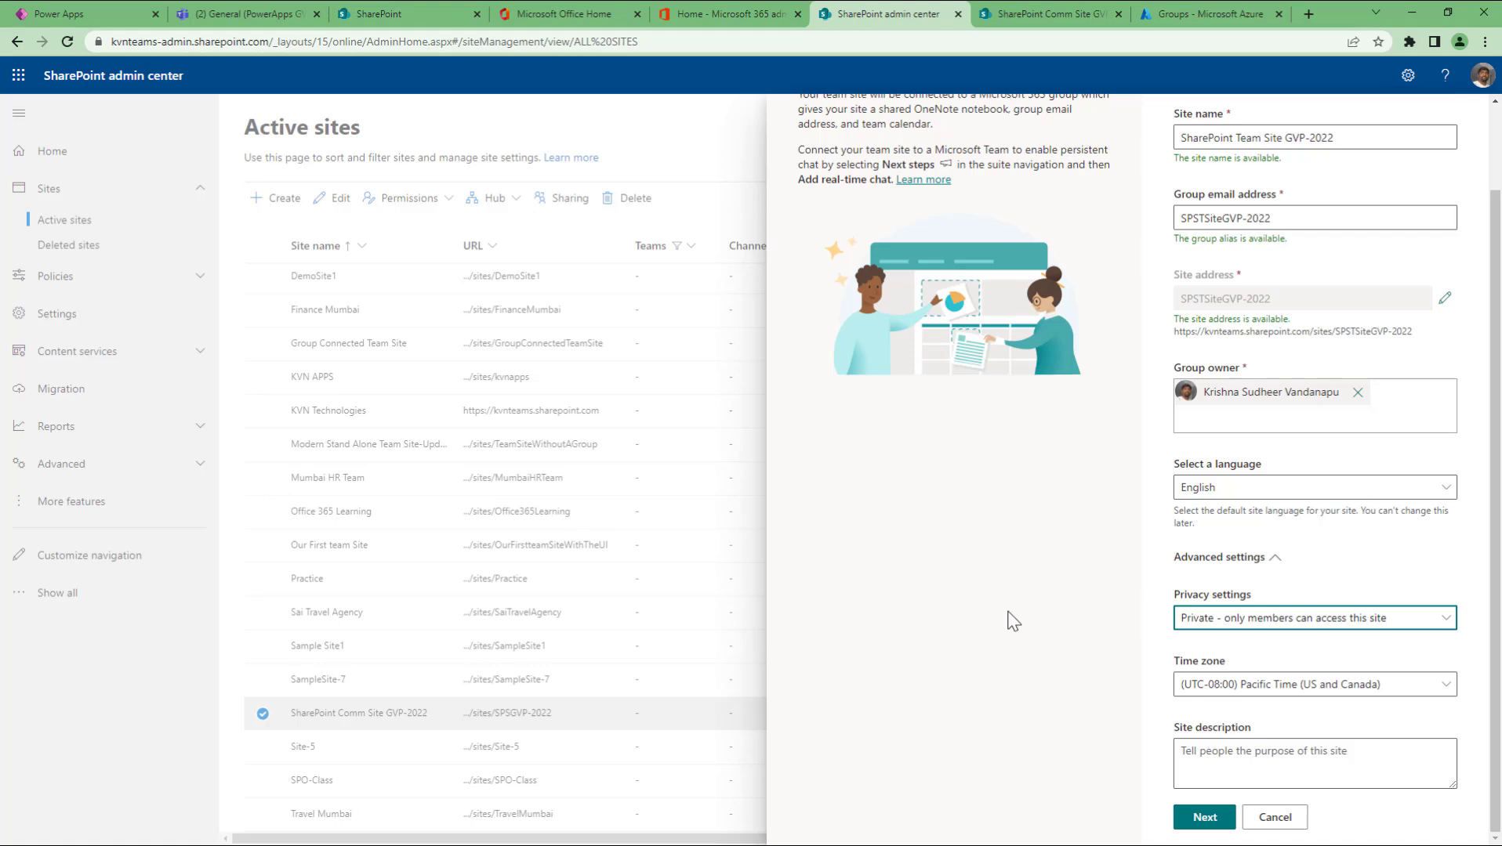
left_click(1246, 625)
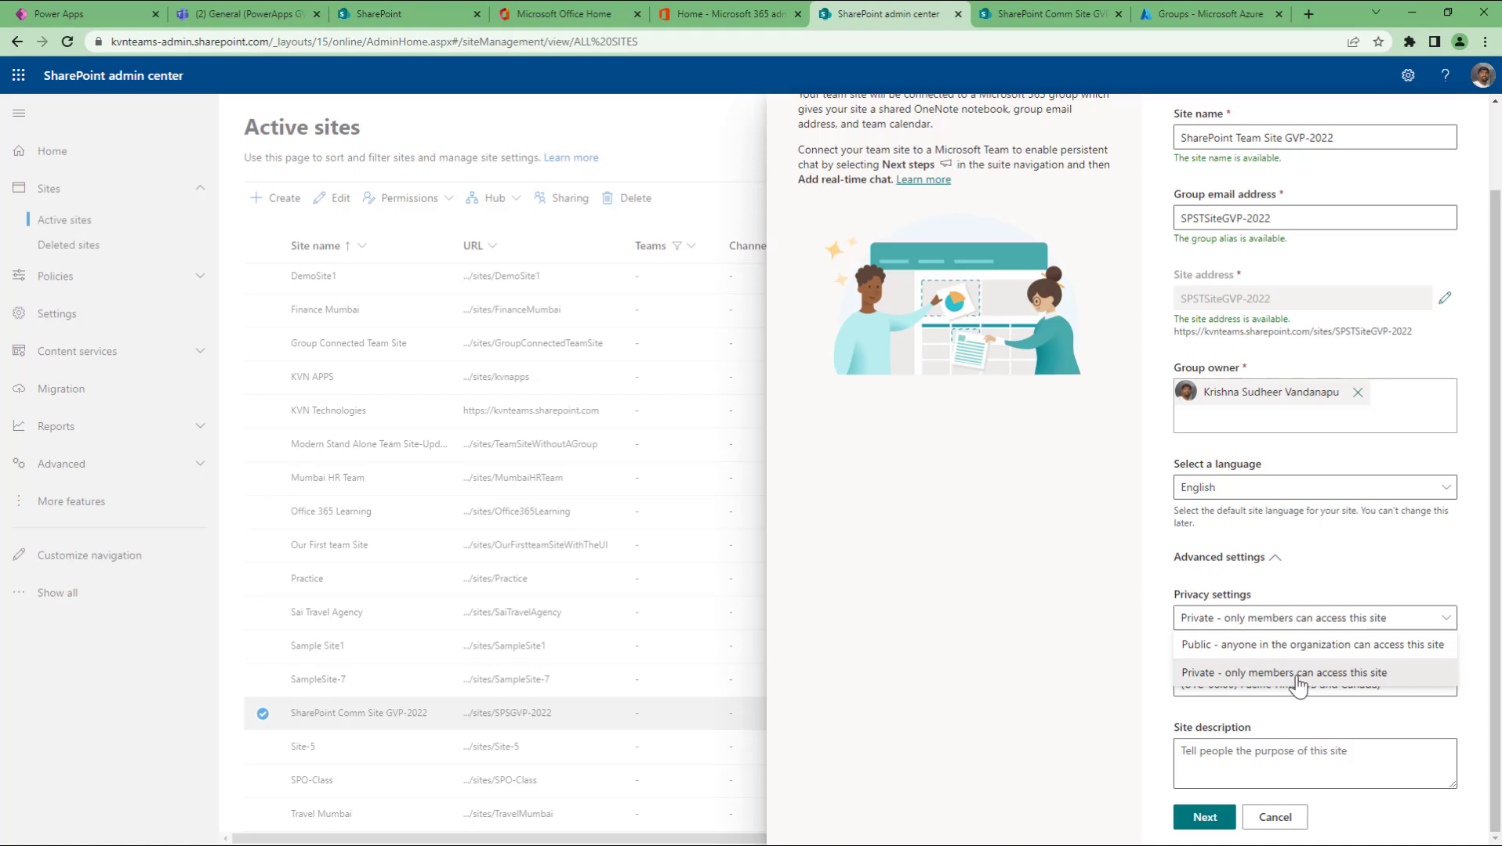
left_click(1041, 662)
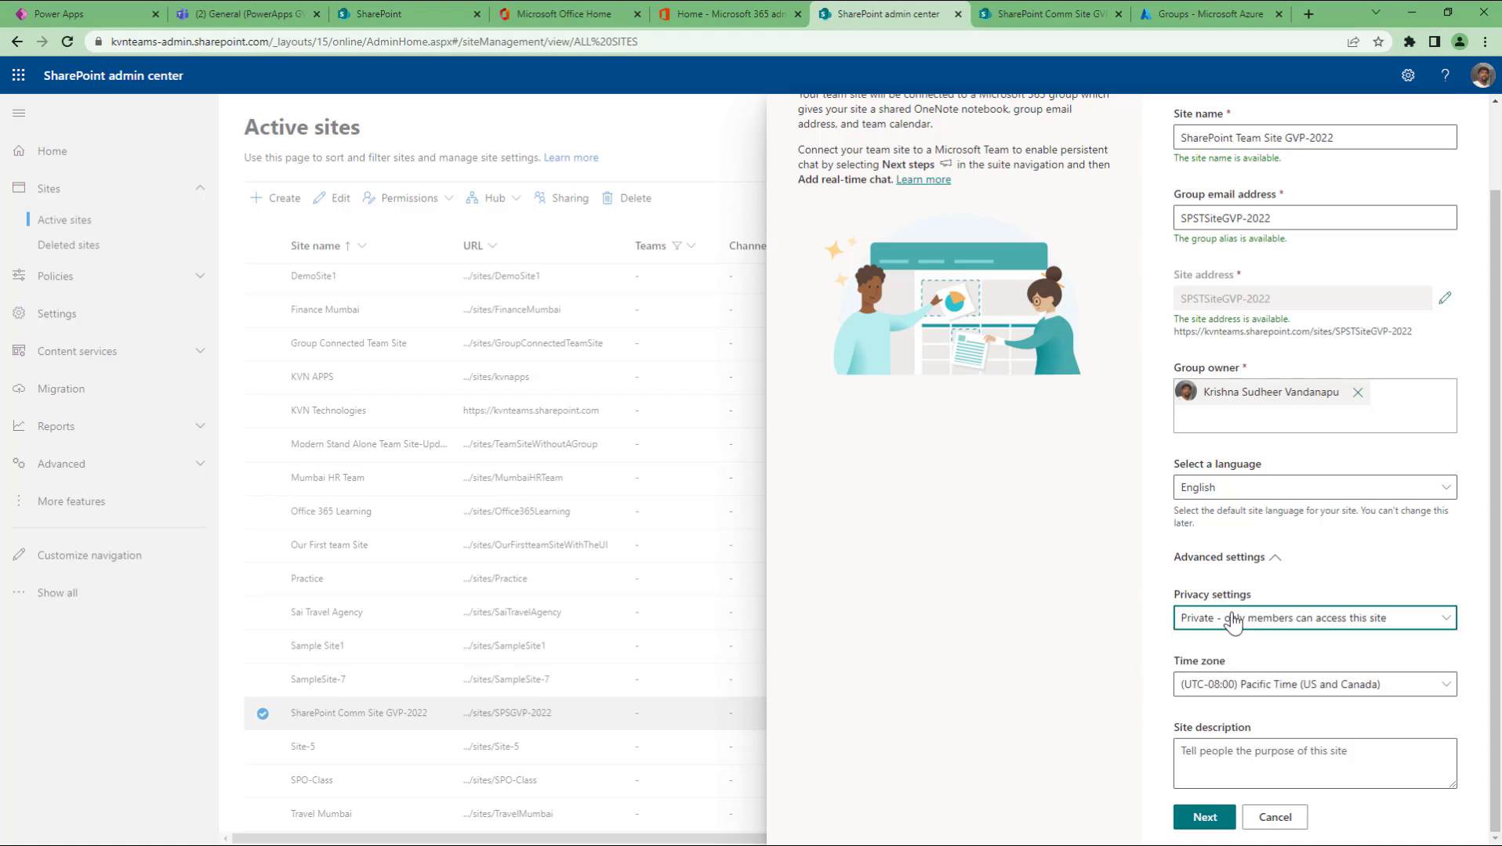
Step: Enter the site description 'This is a SharePoint teams site created for GVP students'
left_click(1229, 761)
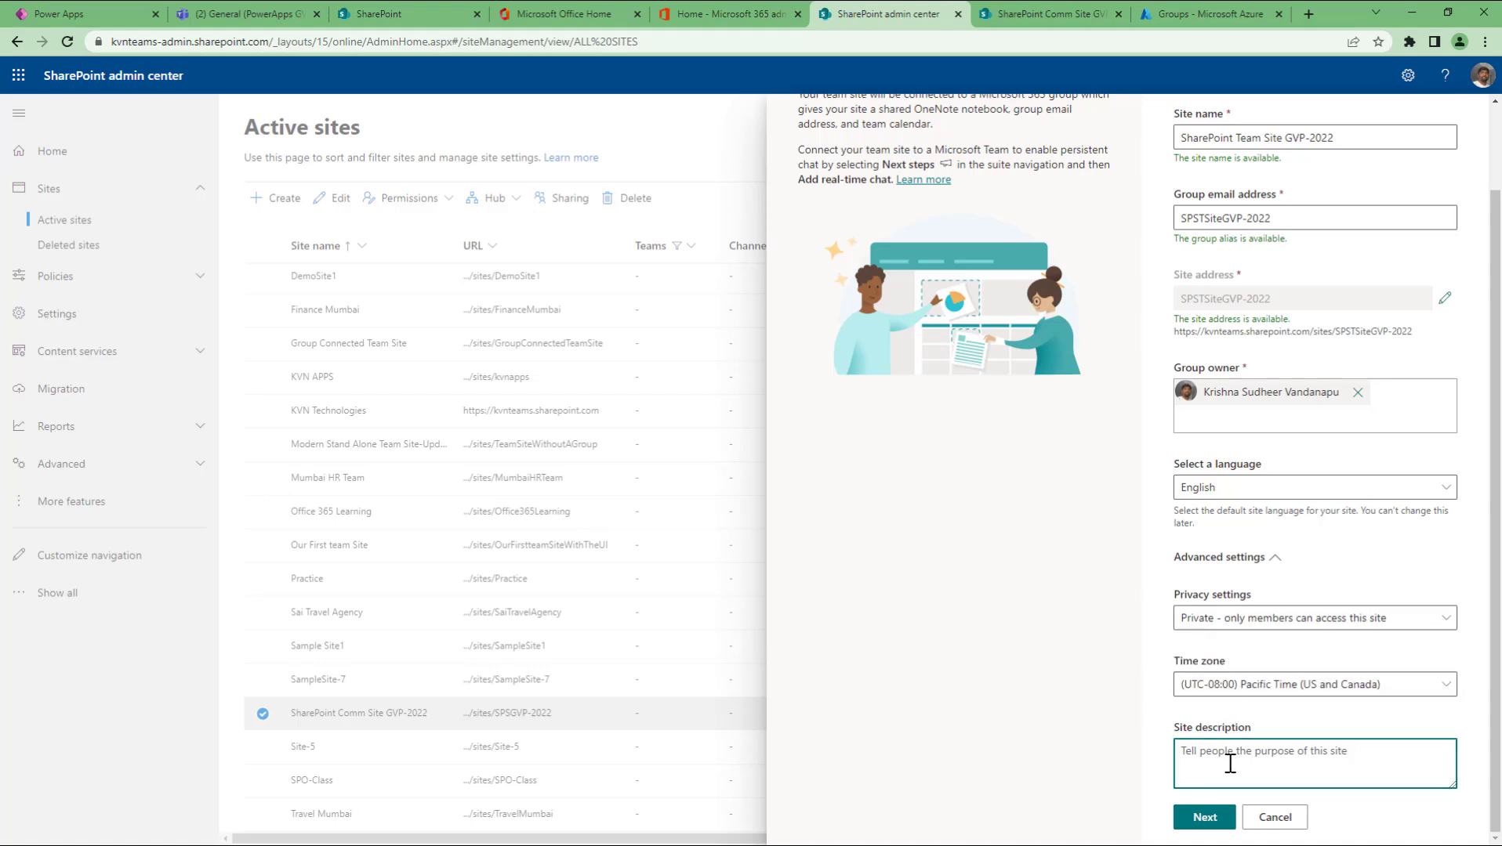
type("This is a SharePoint site")
key("BackSpace")
key("BackSpace")
key("BackSpace")
type("teams site created for g")
key("BackSpace")
type("GVP students")
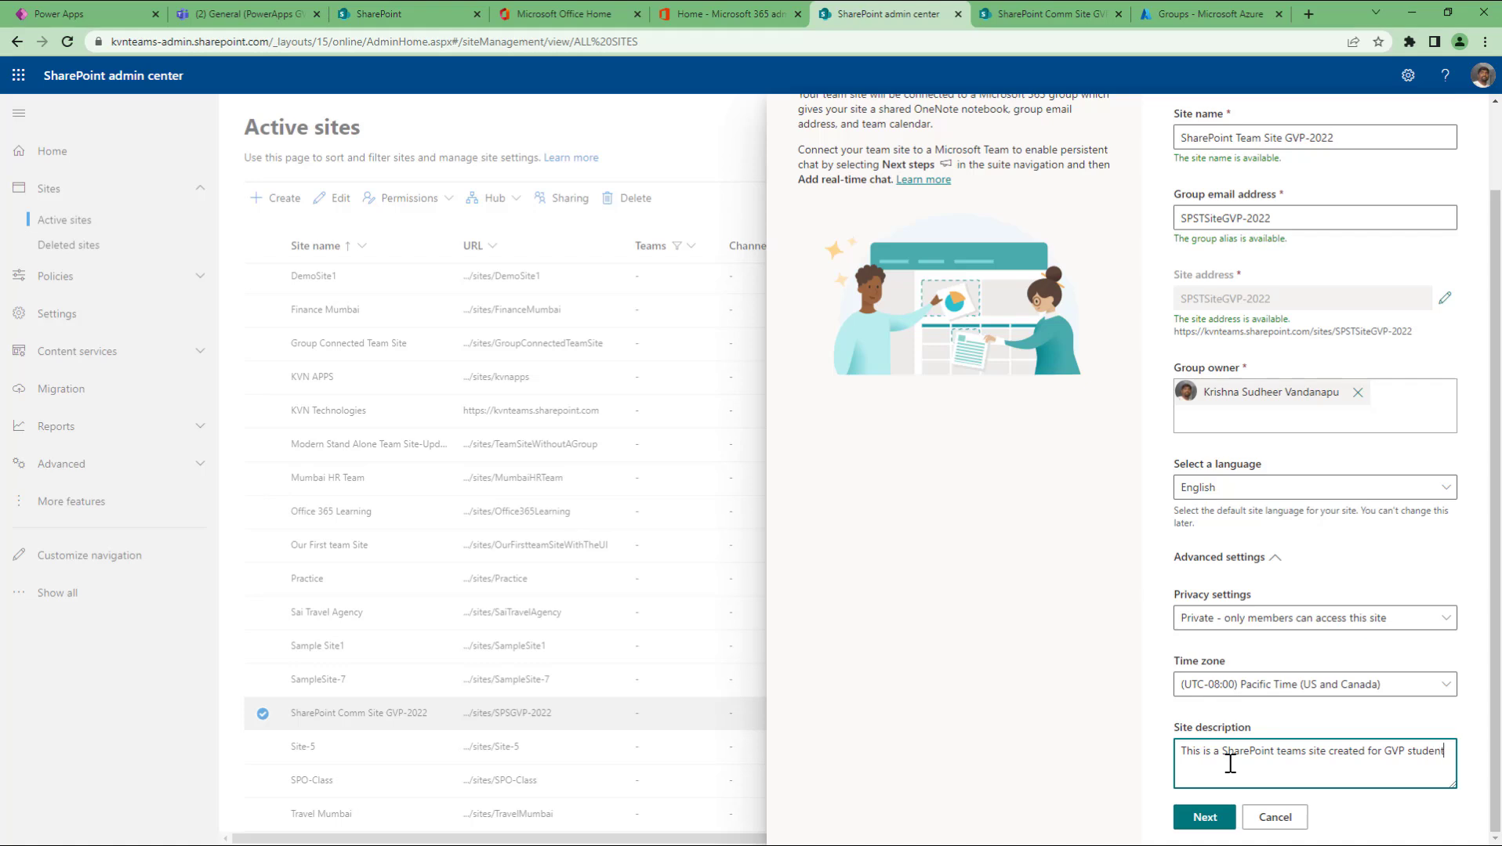
Step: Move on to Add members and add the first suggested person as a site member
left_click(1203, 817)
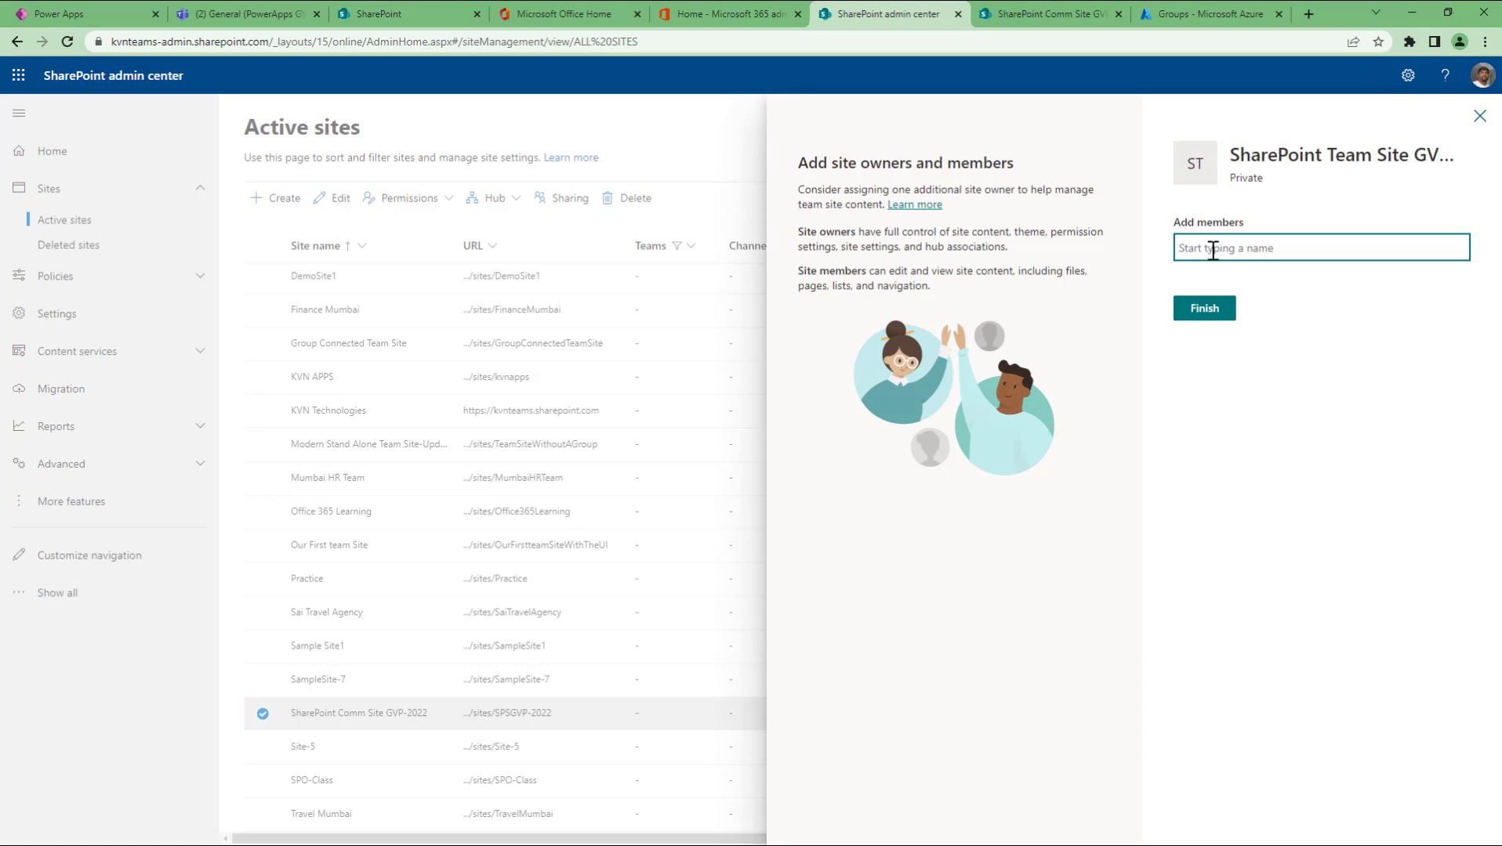
type("daw")
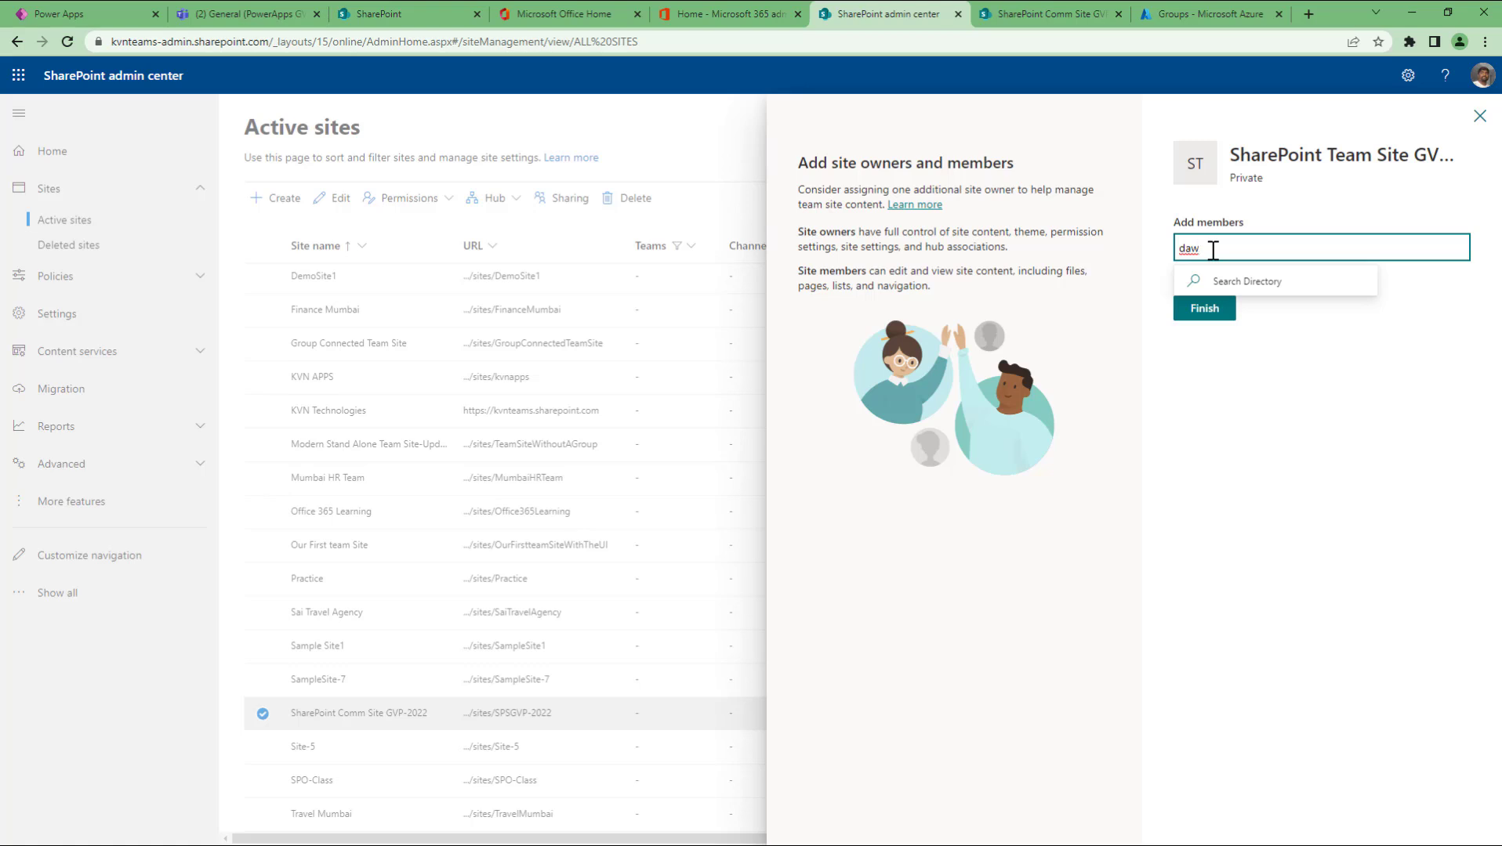
key("BackSpace")
type("ci")
key("BackSpace")
key("BackSpace")
type("v")
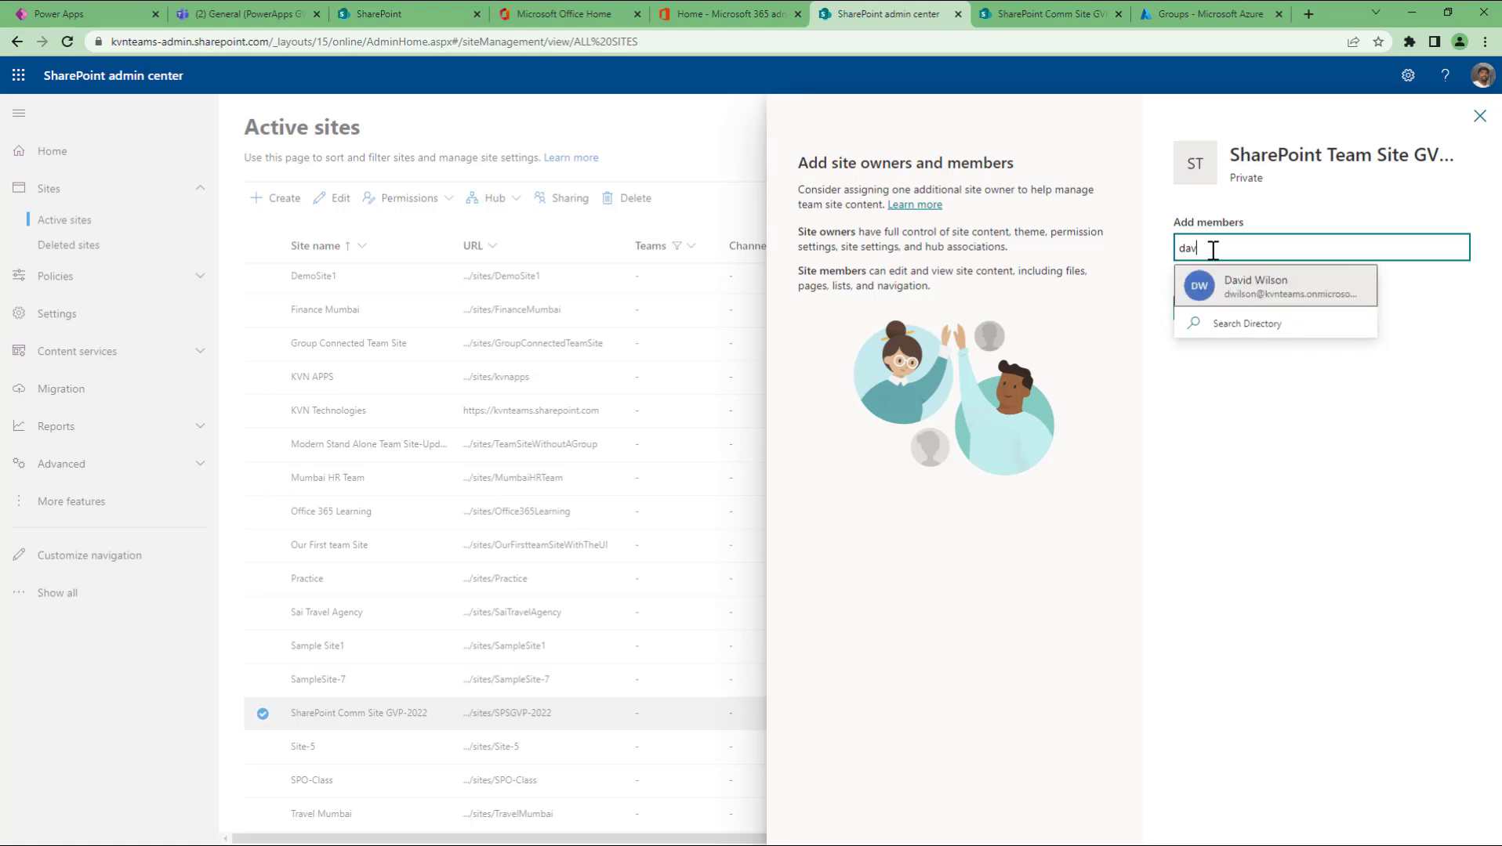
left_click(1243, 289)
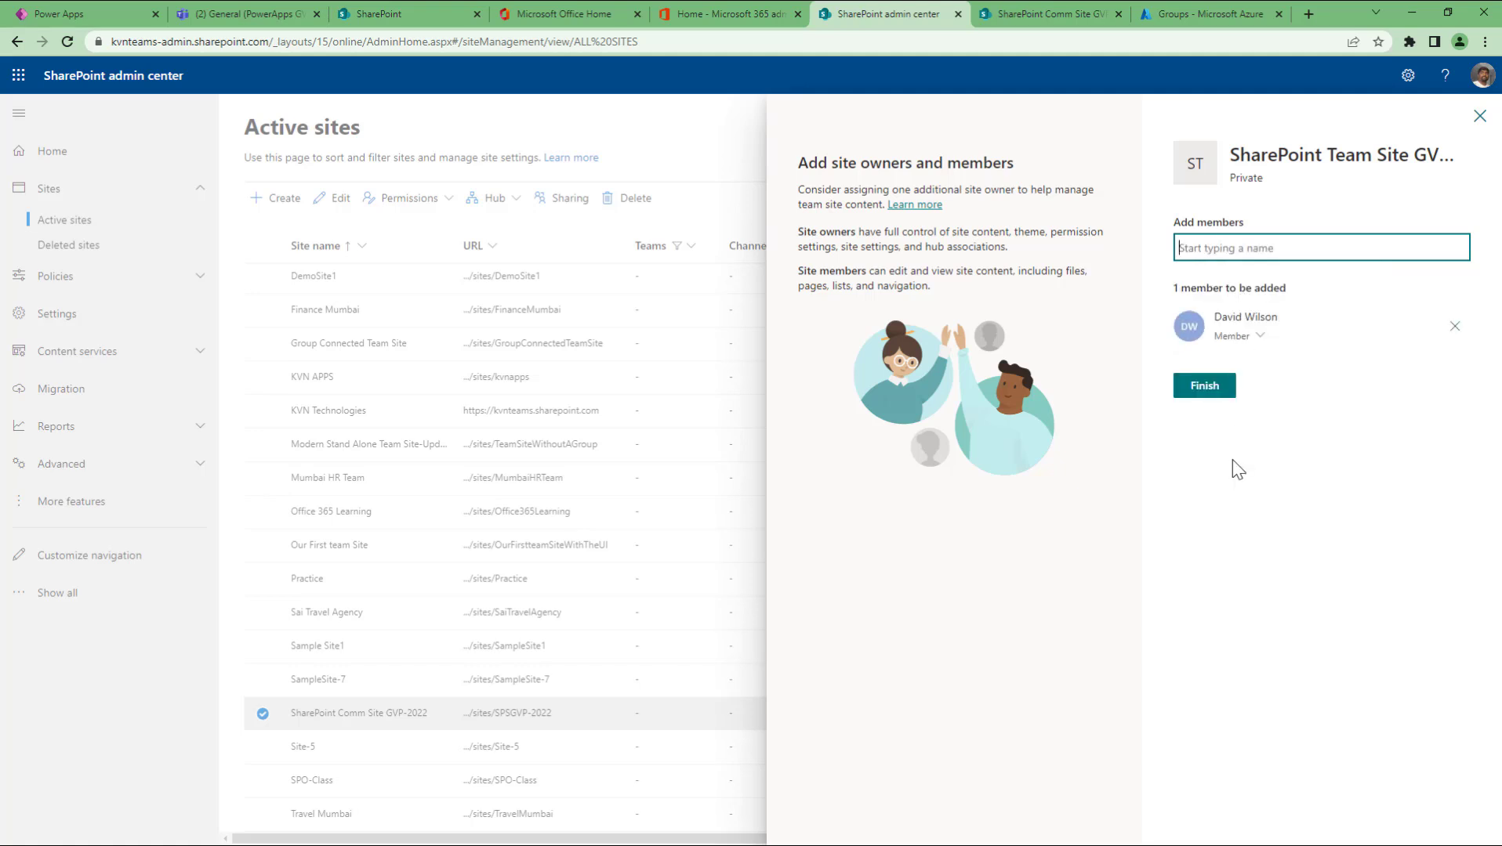
left_click(1260, 339)
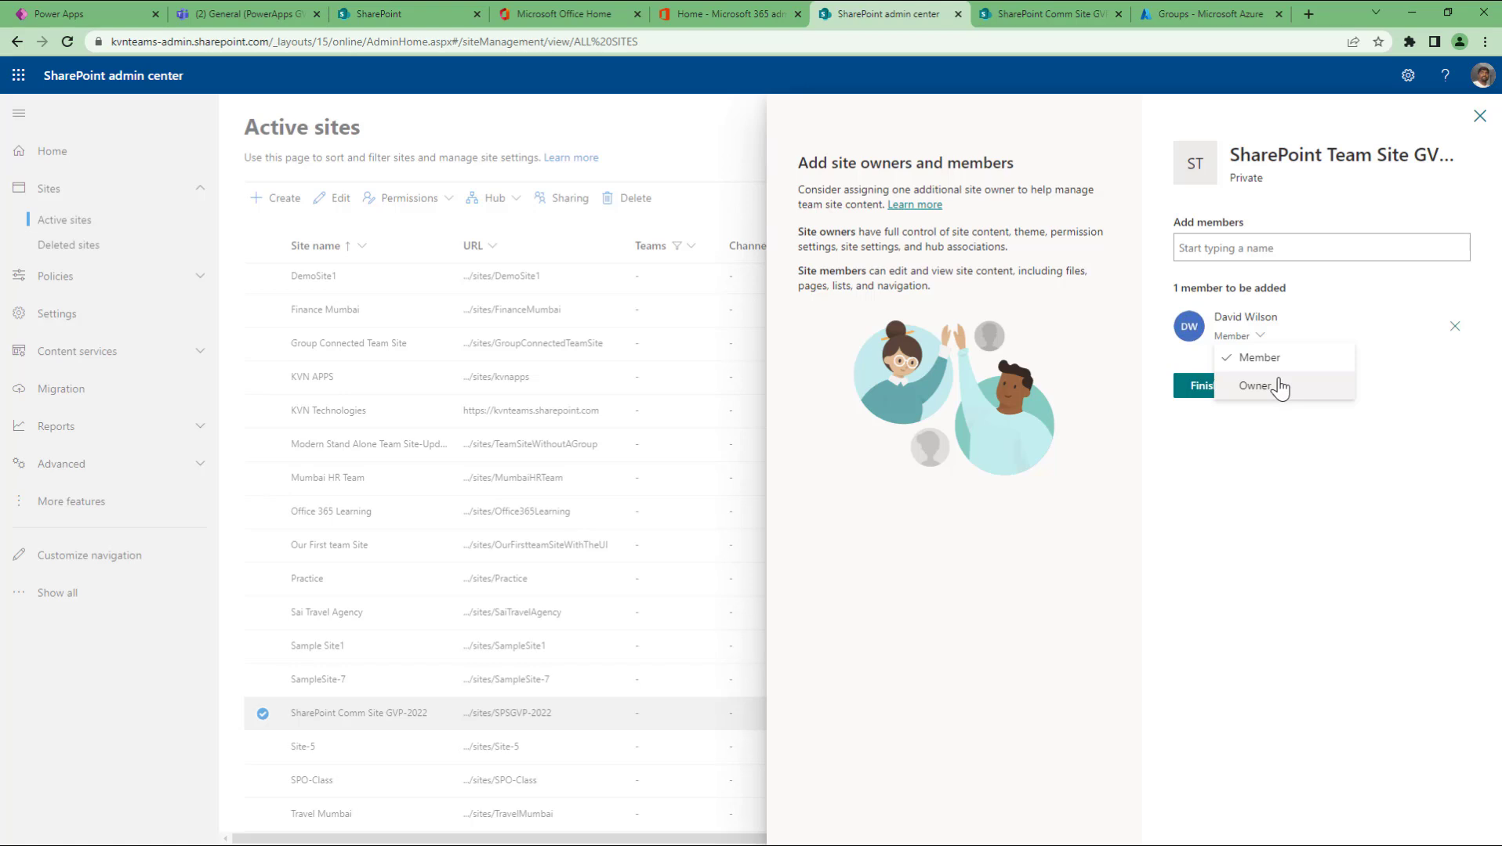
Step: Keep the first person as Member, add a second person as Owner, and finish
left_click(1286, 432)
left_click(1251, 249)
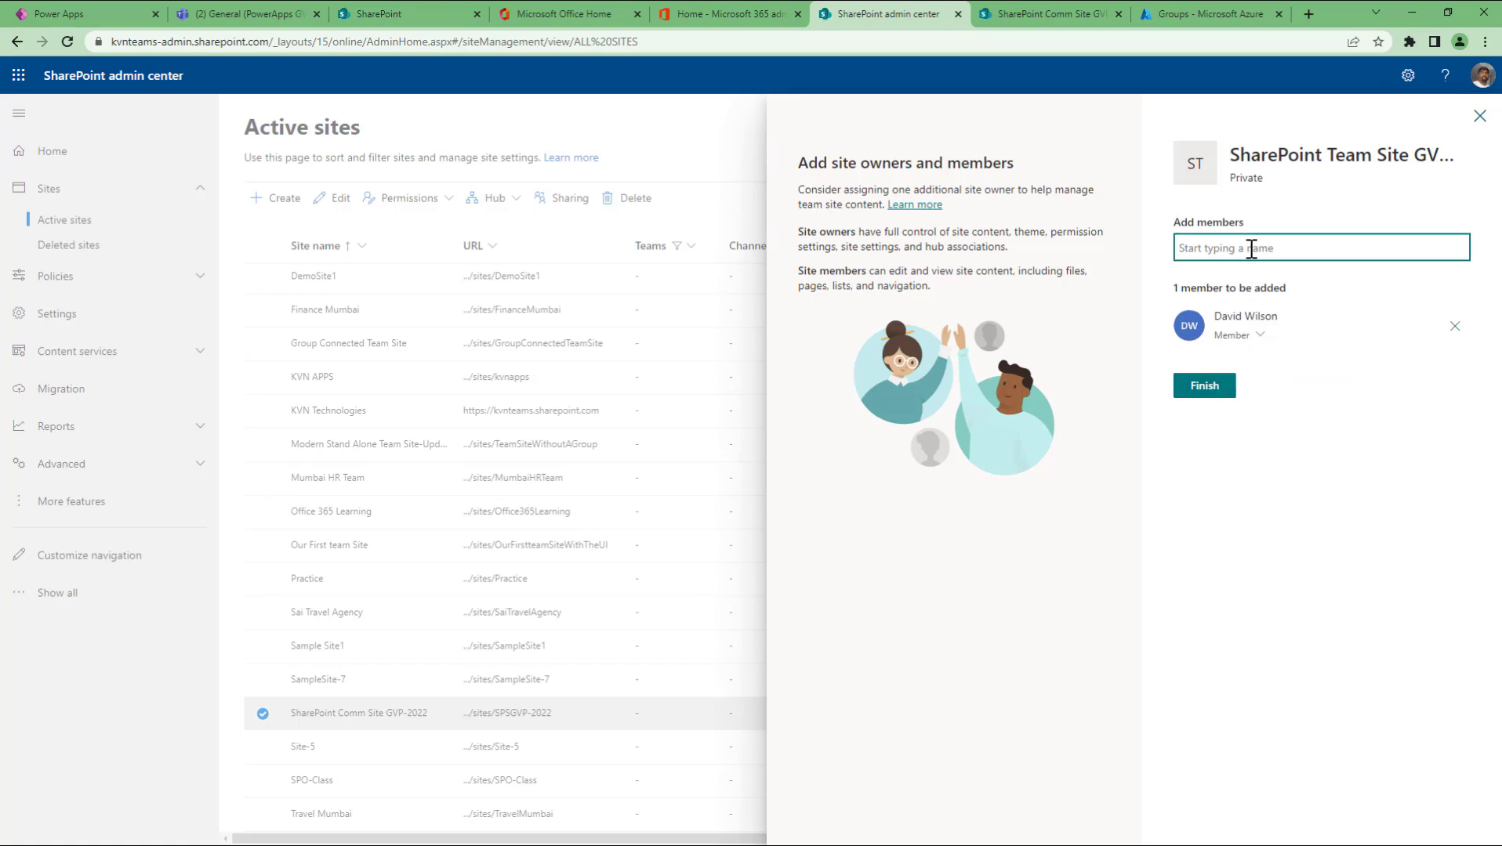
type("sai")
left_click(1243, 286)
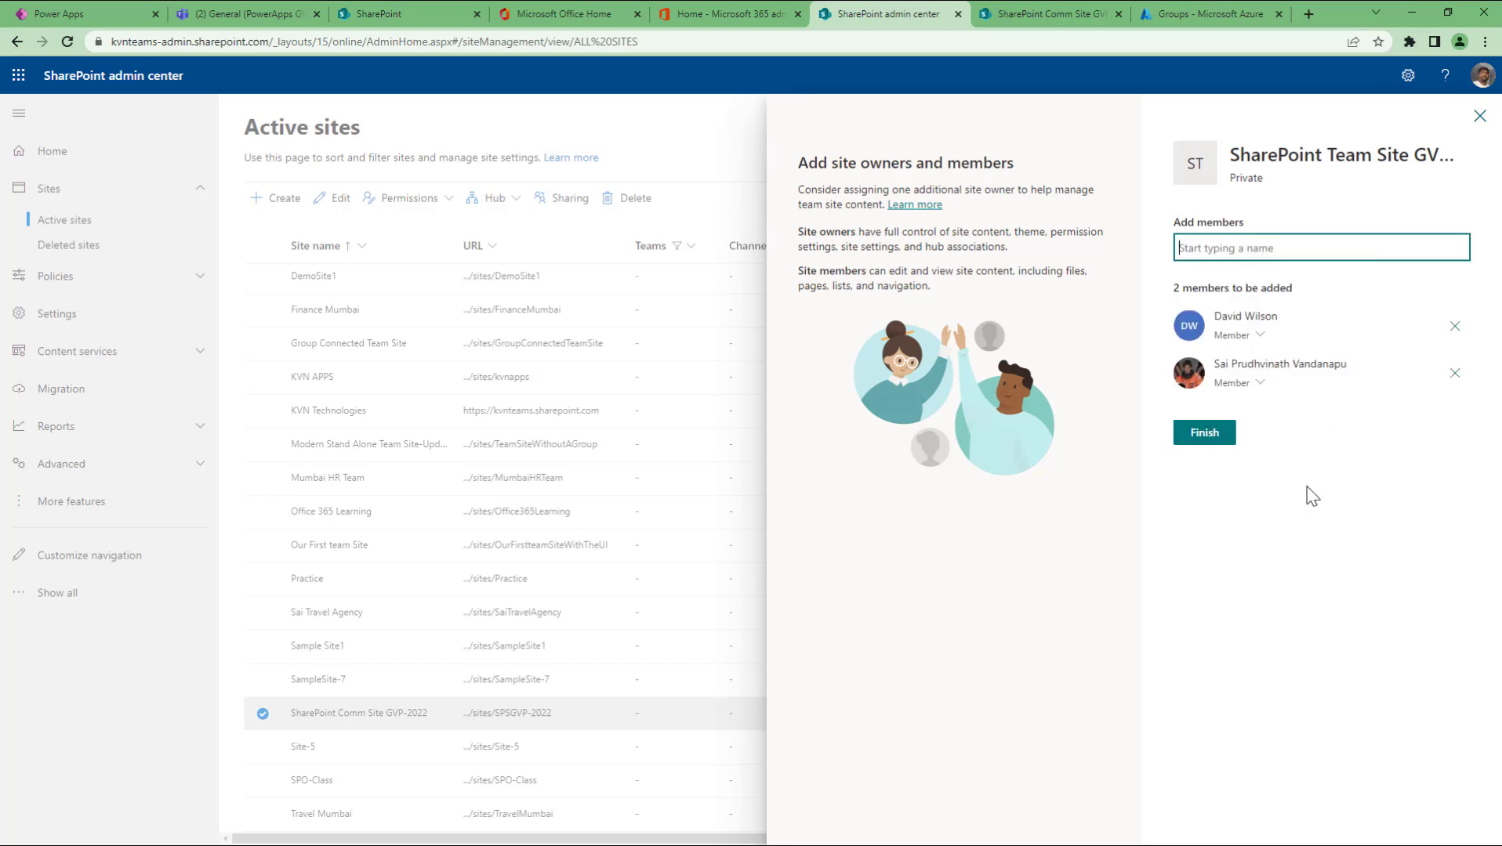
left_click(1254, 383)
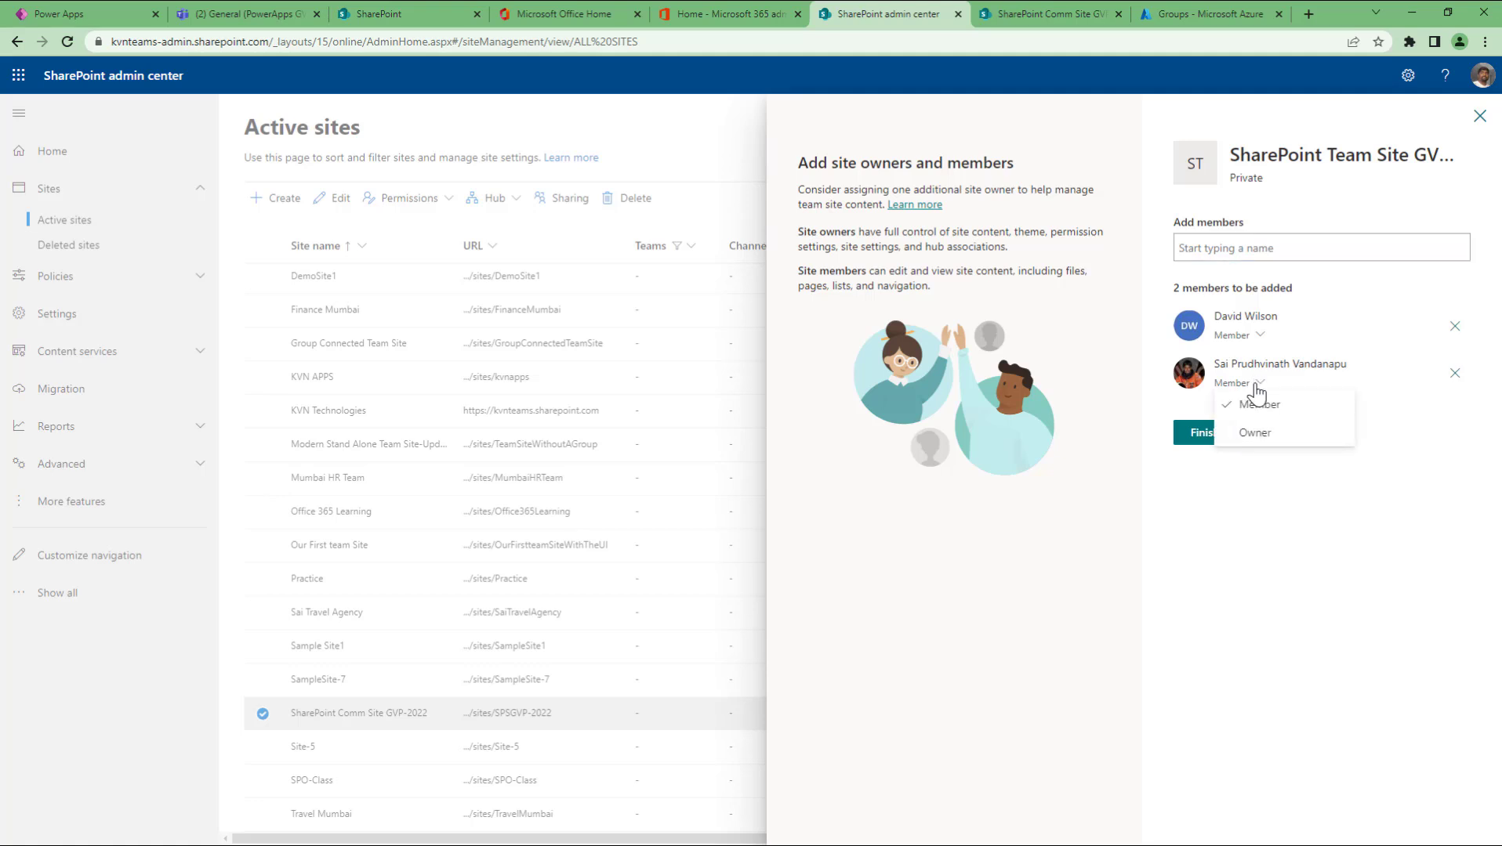
left_click(1256, 434)
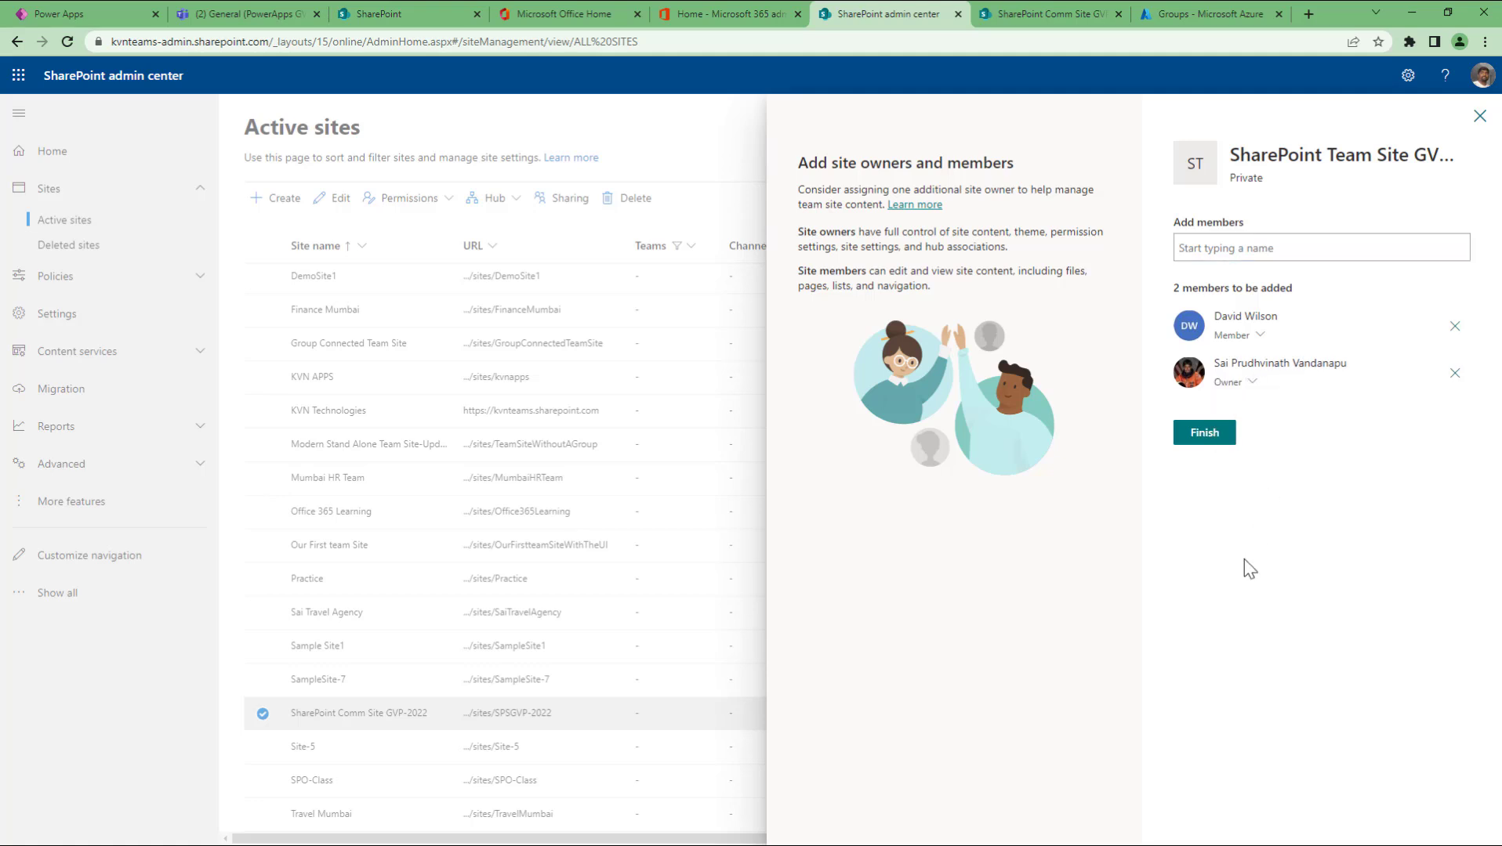
left_click(1223, 444)
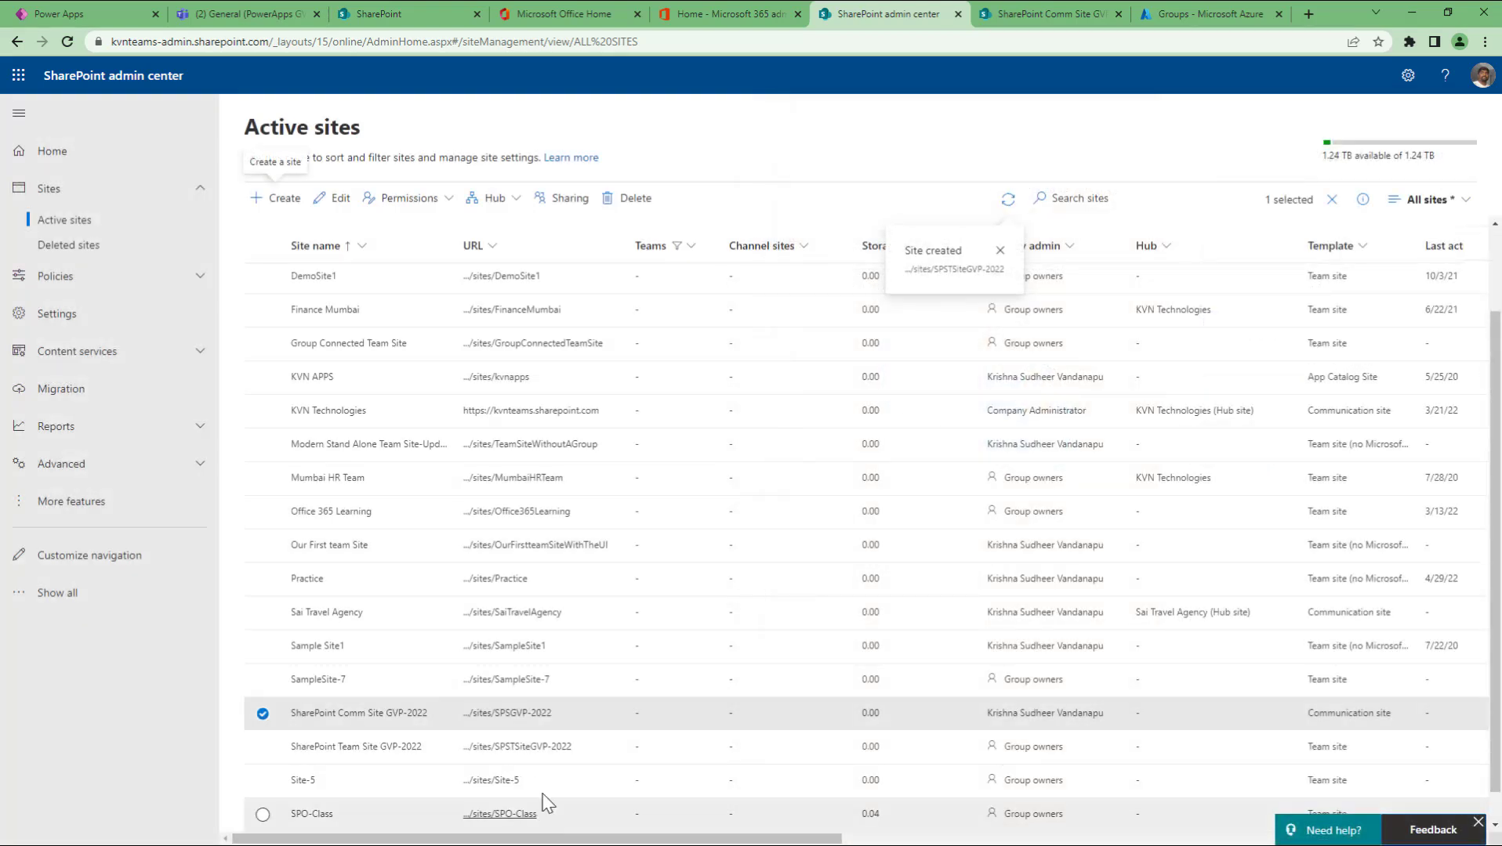
Step: Open SharePoint Team Site GVP-2022 and dismiss the design prompt and Next steps panel
left_click(436, 754)
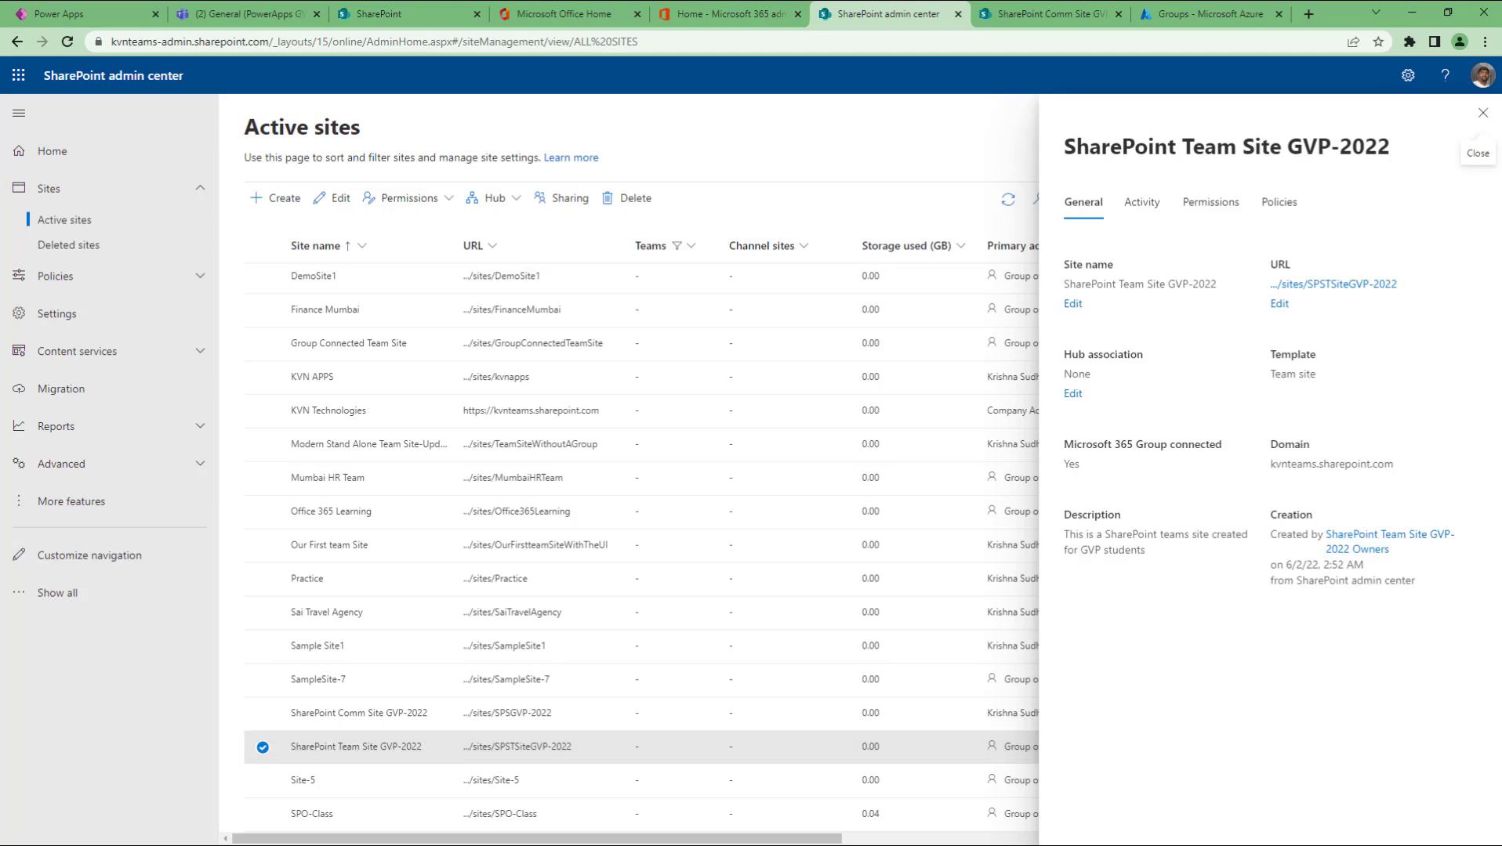
left_click(1482, 112)
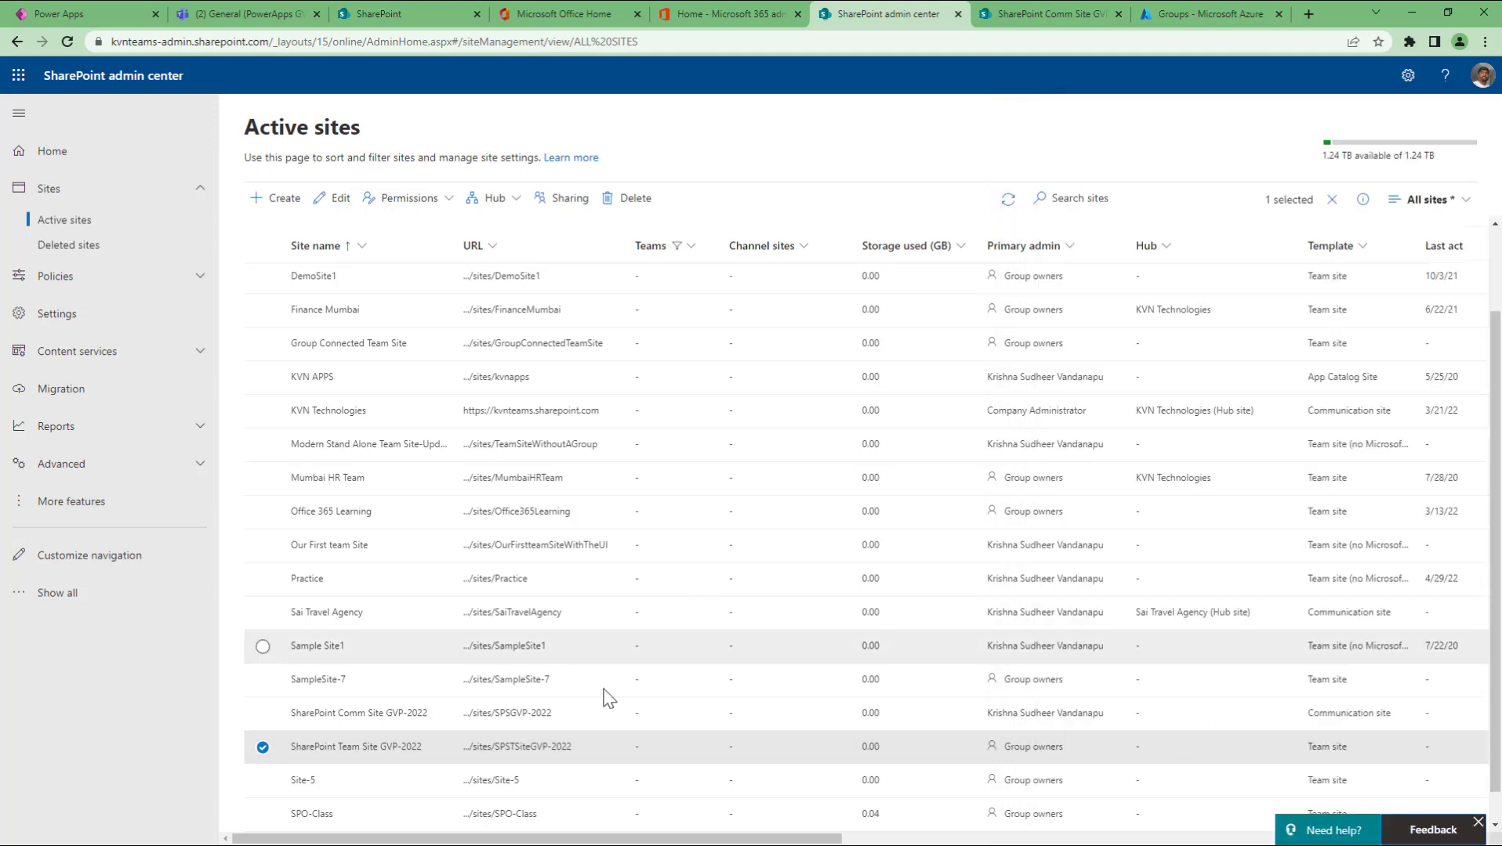
left_click(531, 749)
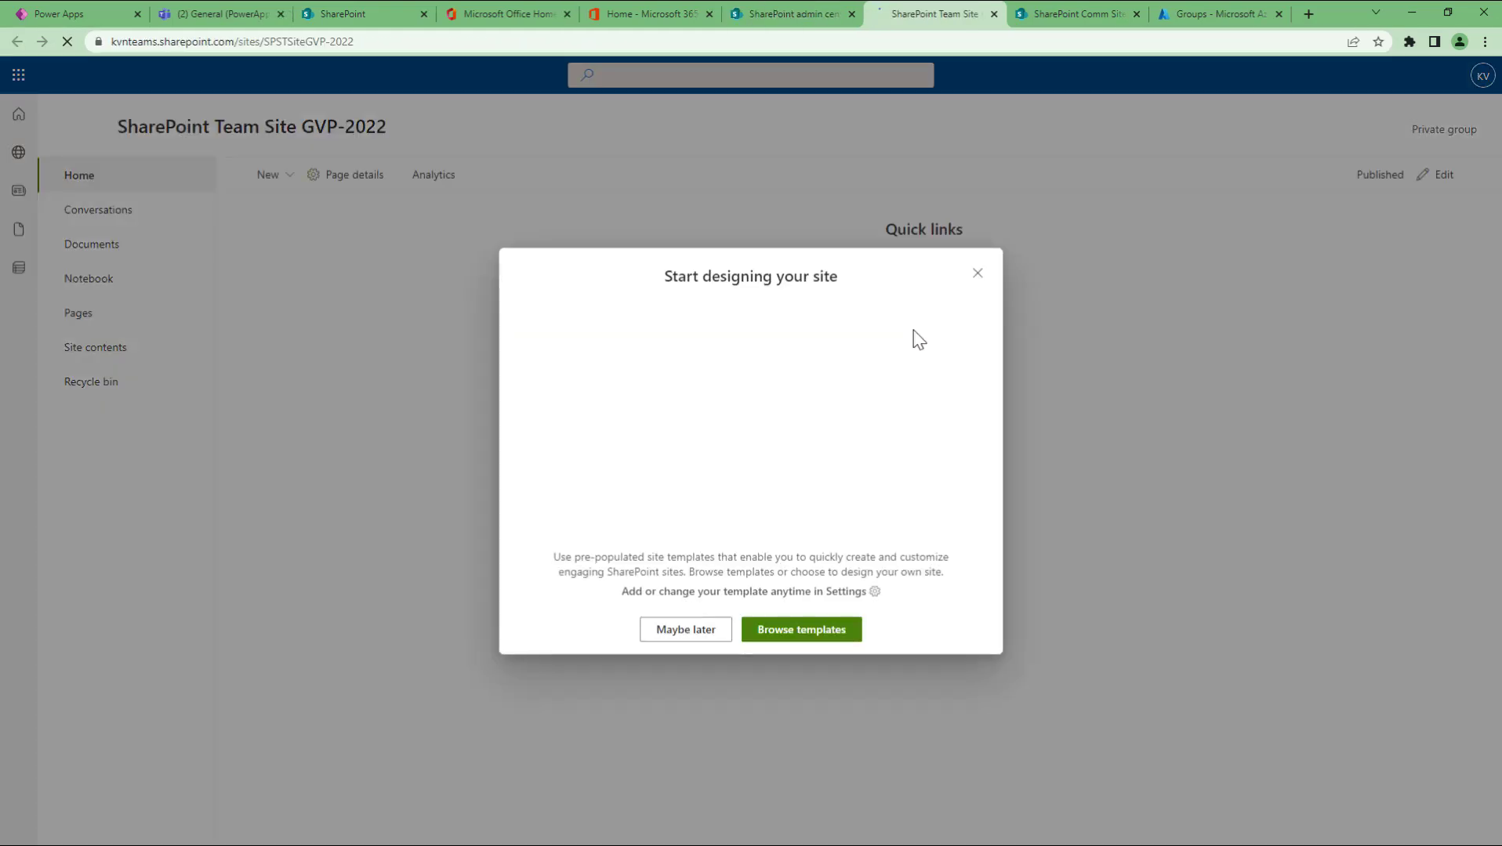
left_click(976, 273)
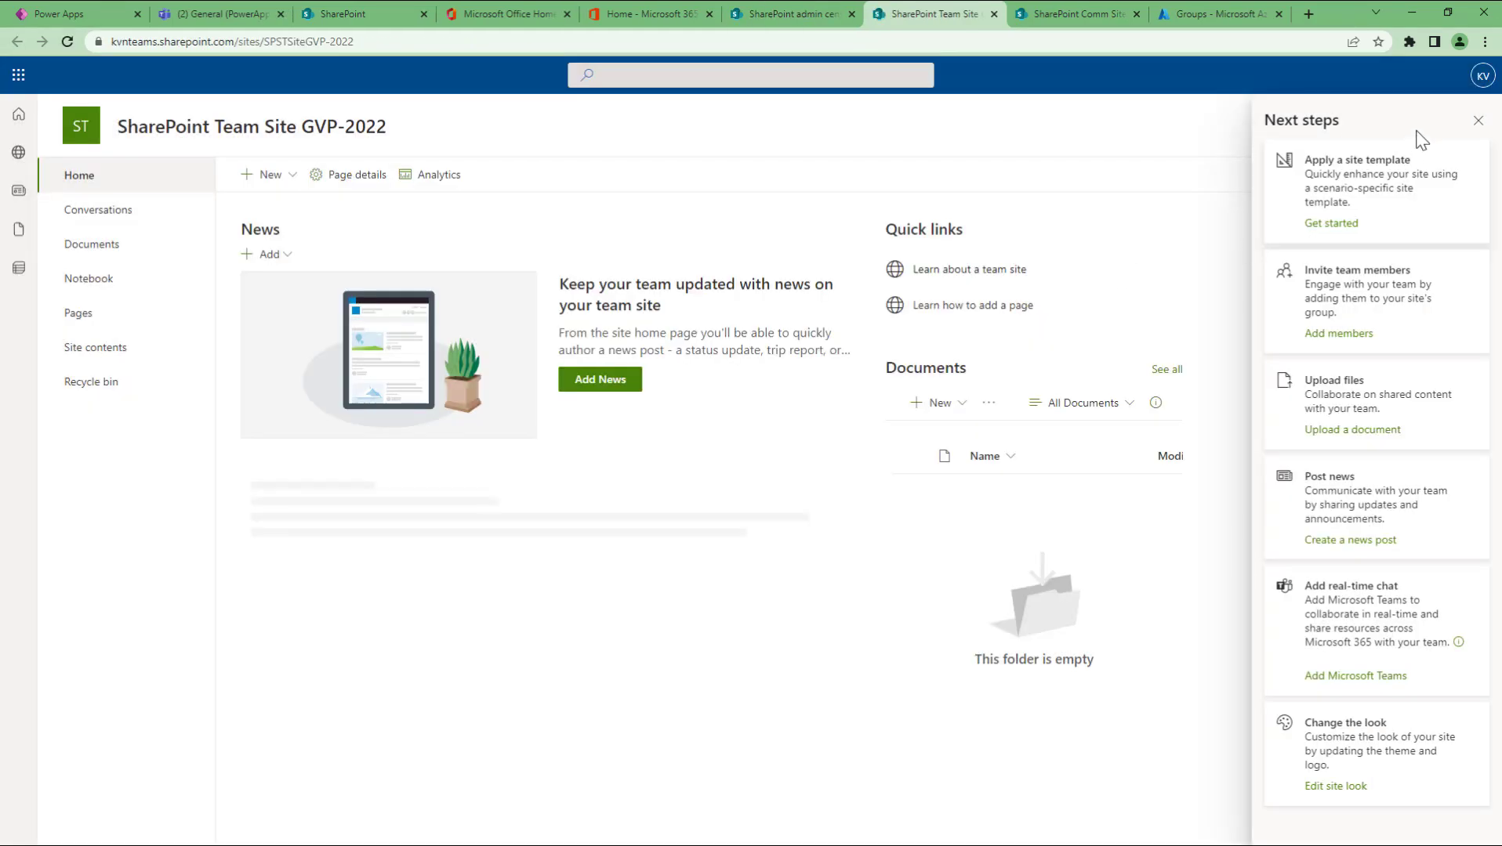
left_click(1478, 122)
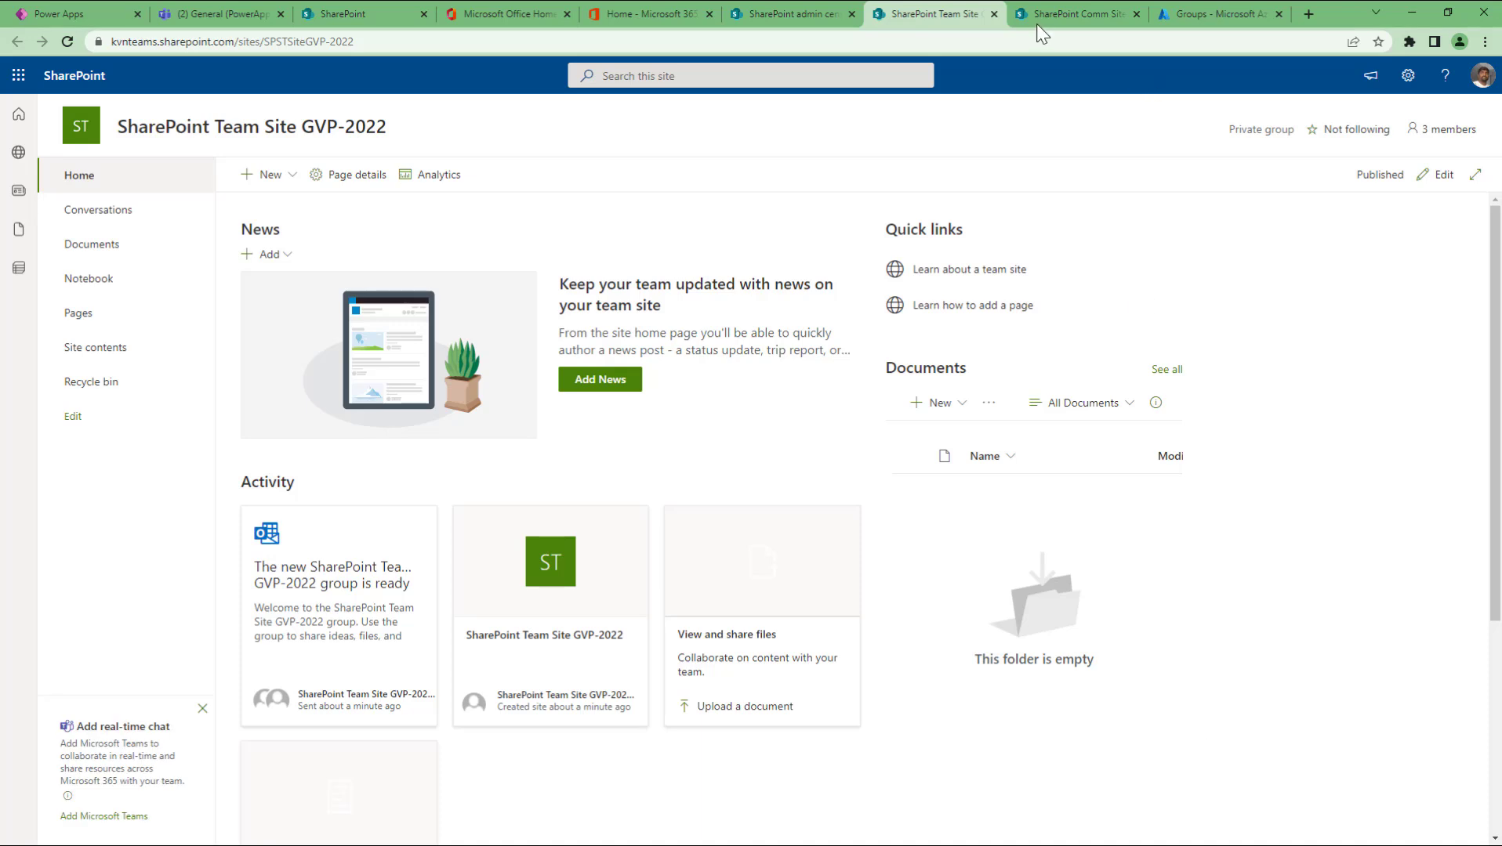
Step: Glance over the communication site page, then return to the team site home page
left_click(1074, 14)
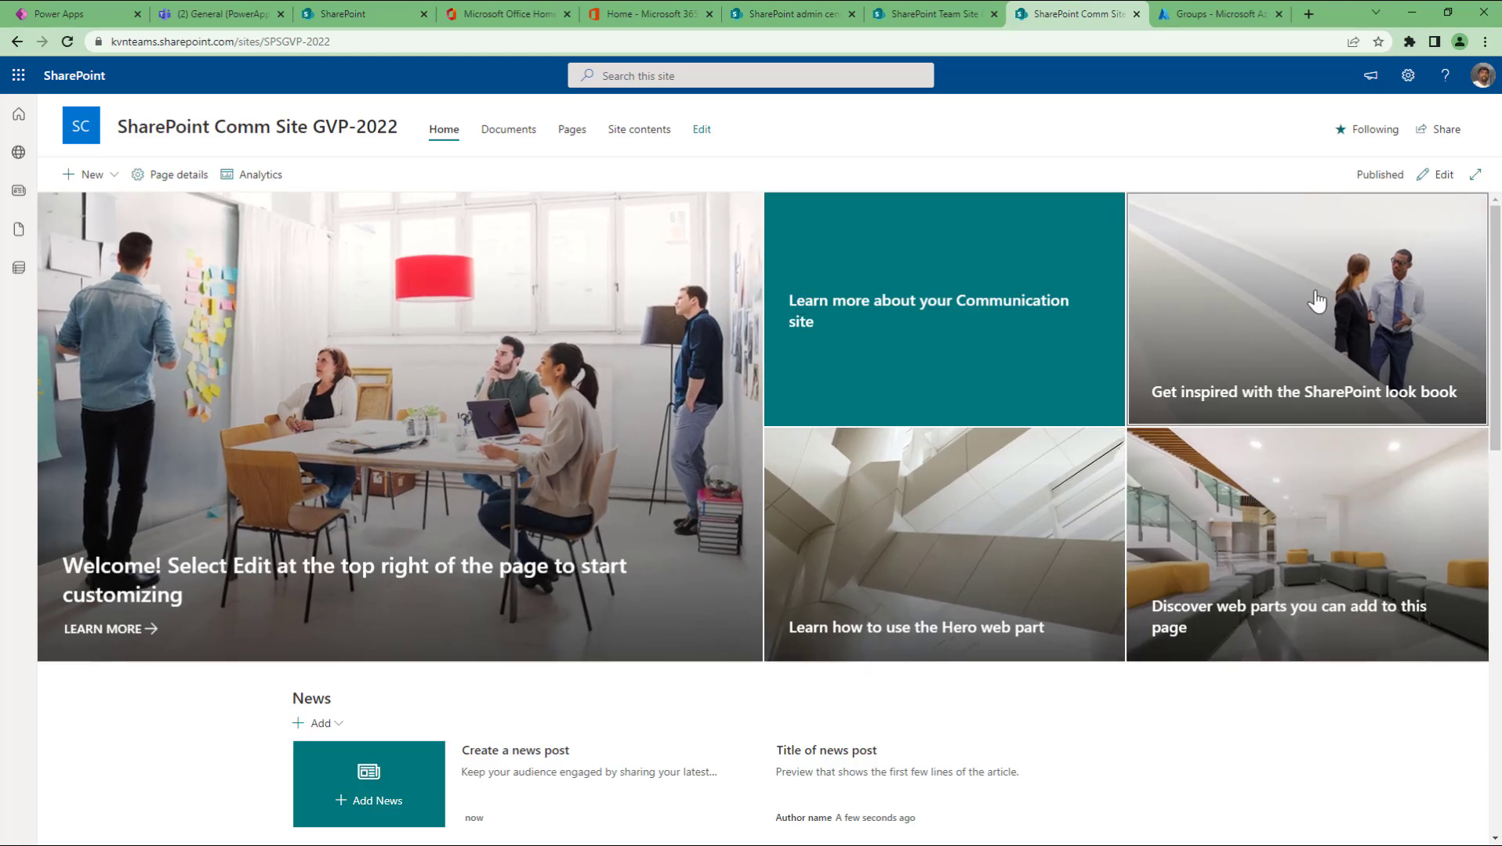
scroll(1193, 580, "down", 6)
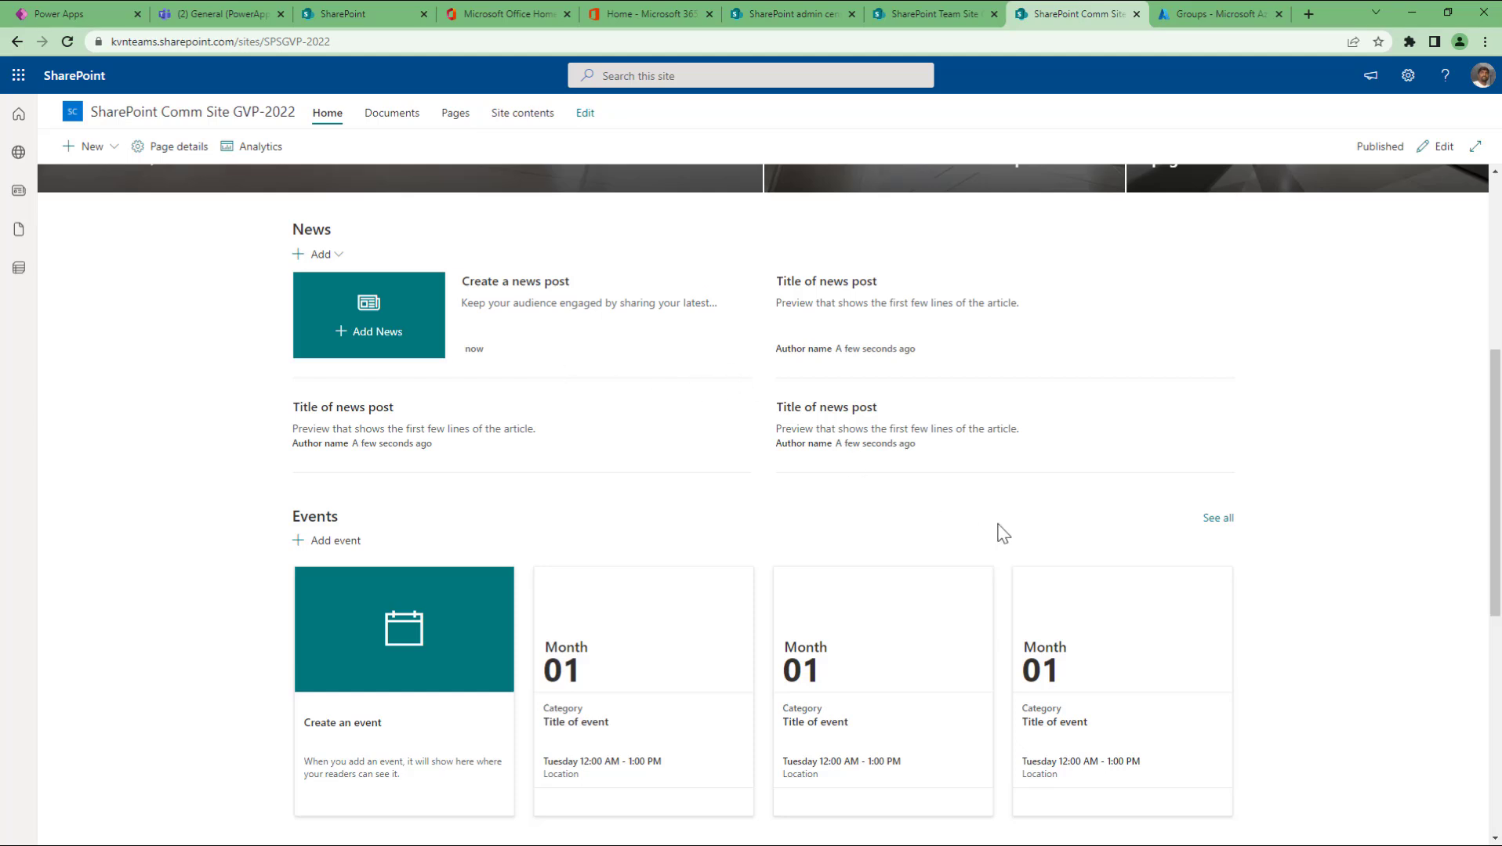
scroll(999, 530, "up", 5)
left_click(901, 13)
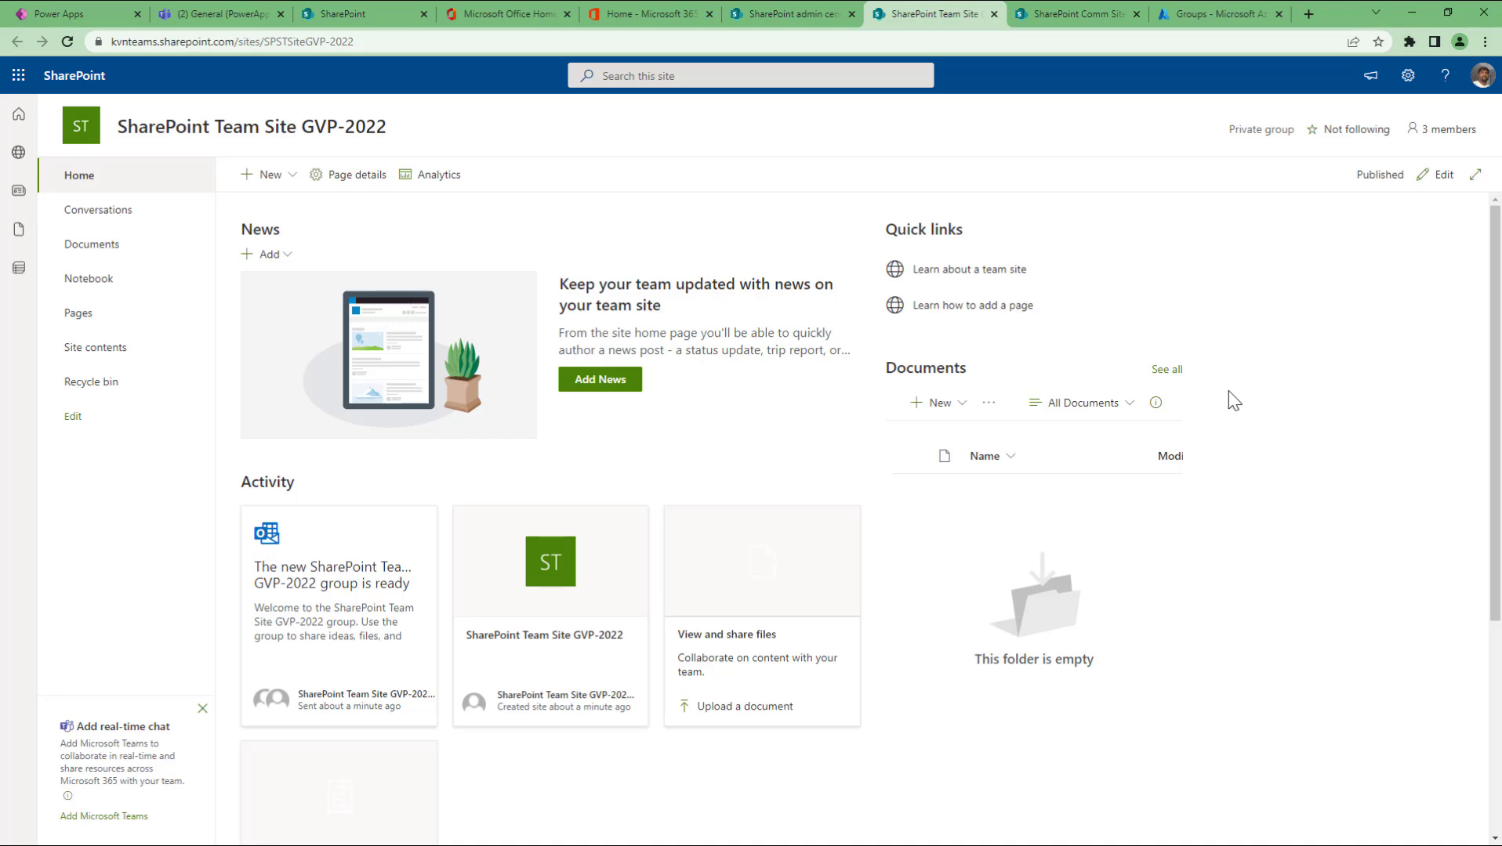
Step: Refresh the Azure groups list and search for 'gvp'
left_click(1203, 19)
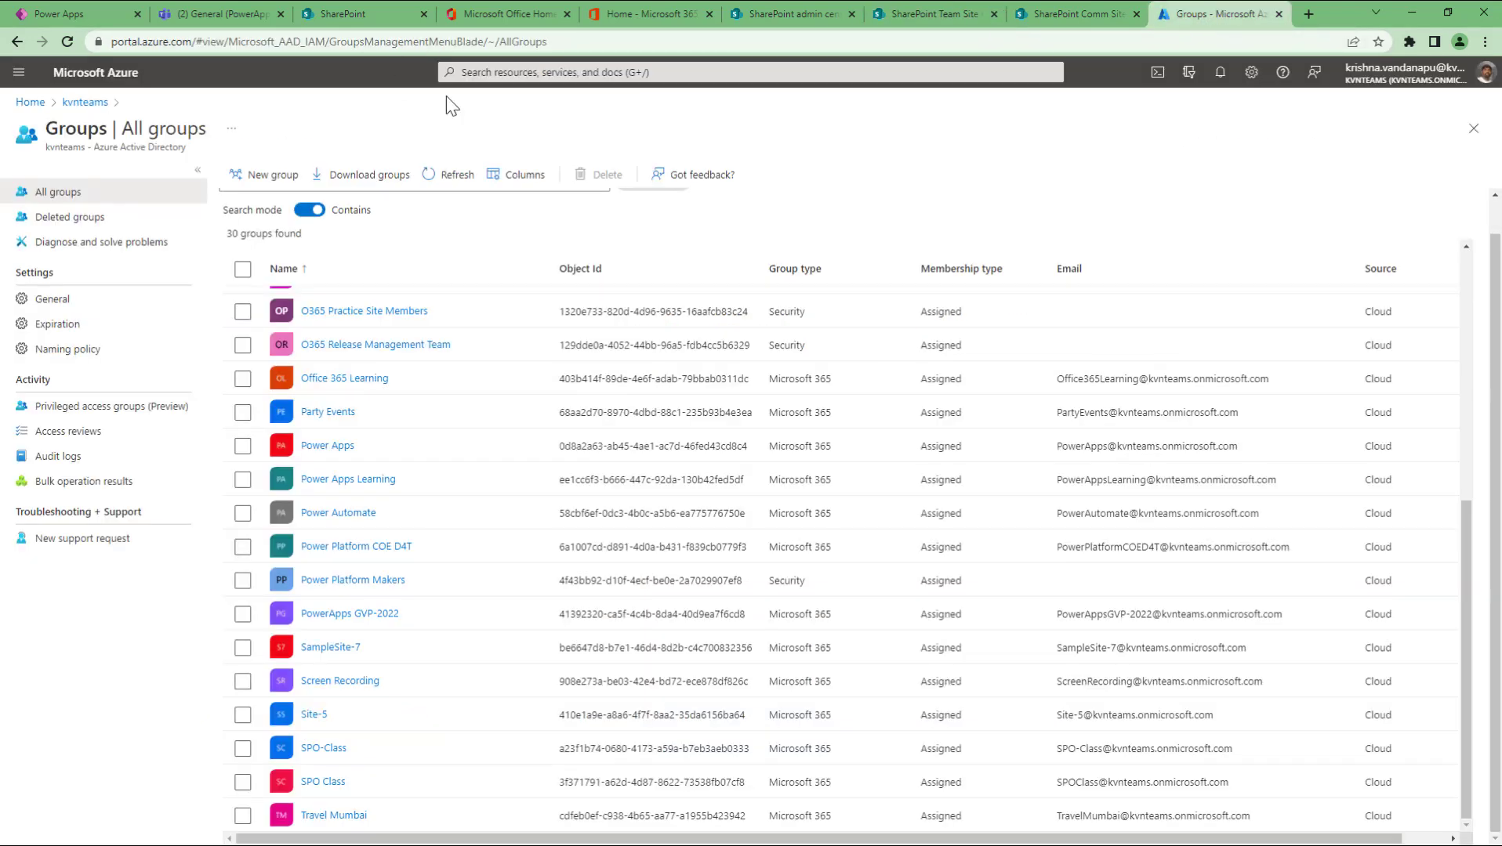
left_click(447, 177)
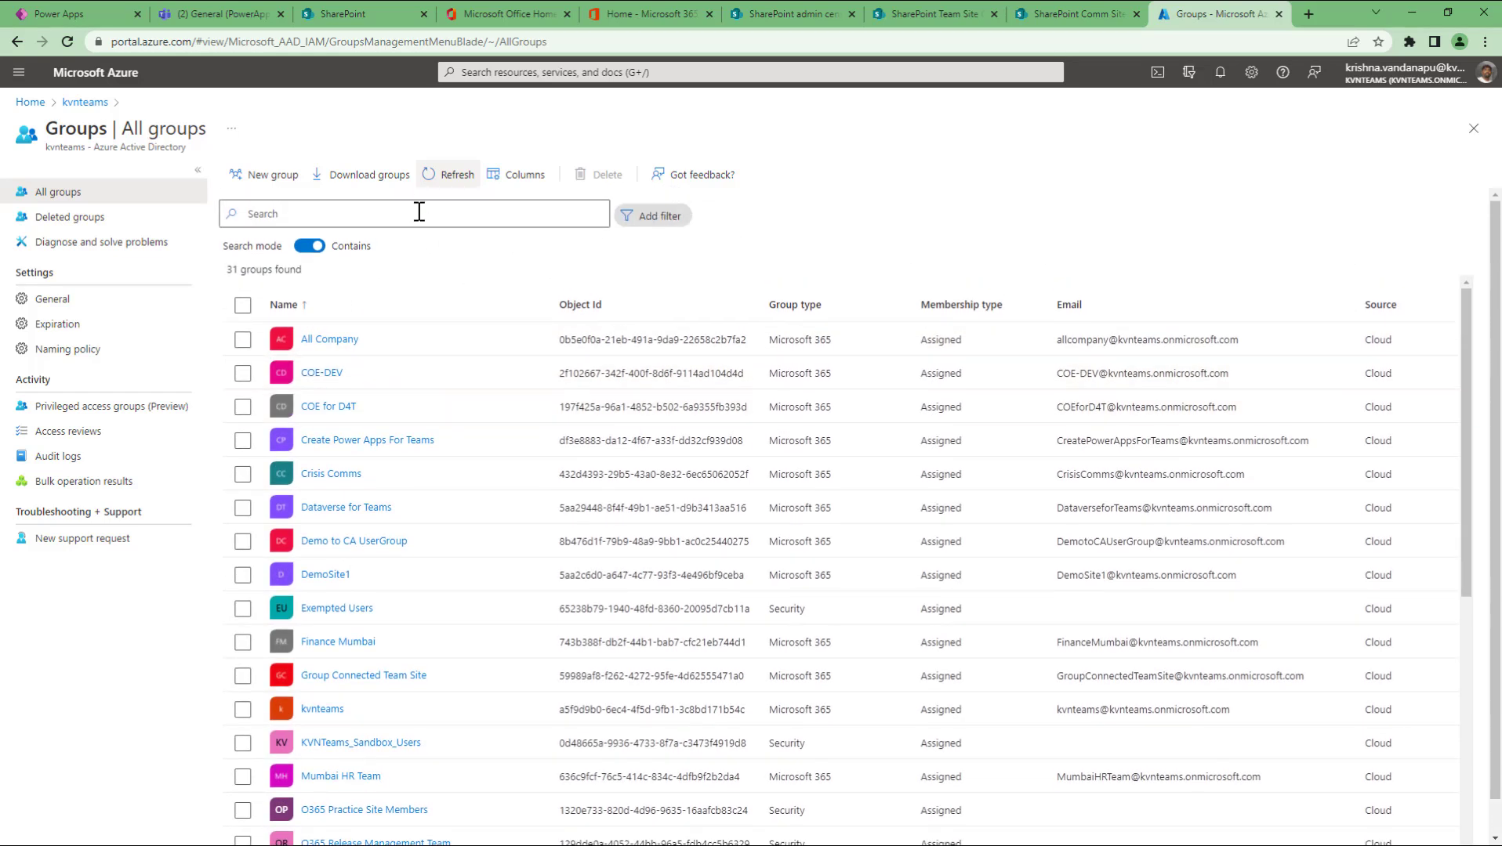
left_click(418, 213)
type("gvp")
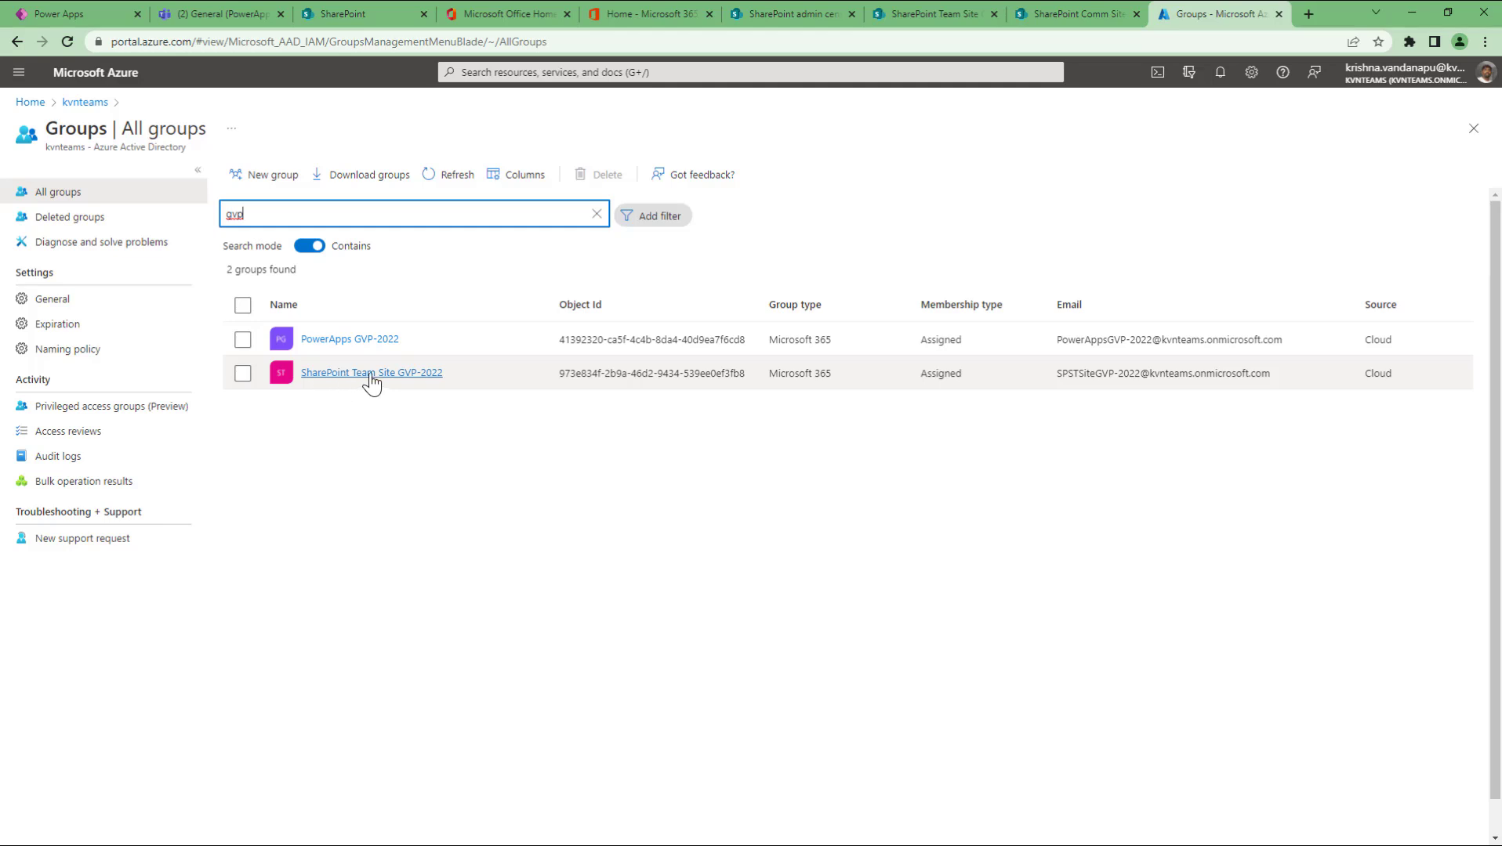
left_click(917, 9)
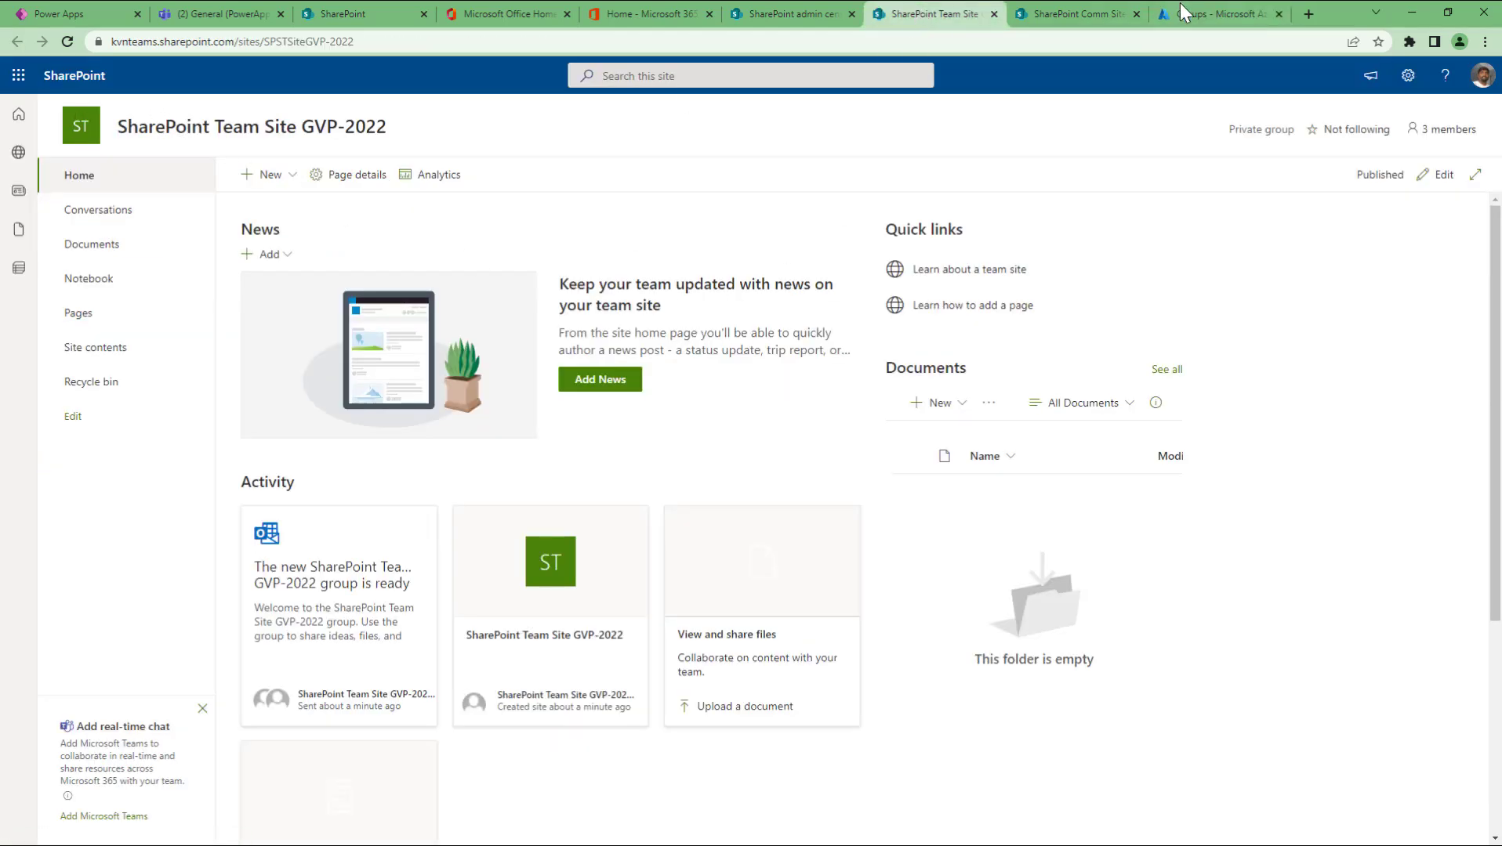
left_click(1219, 14)
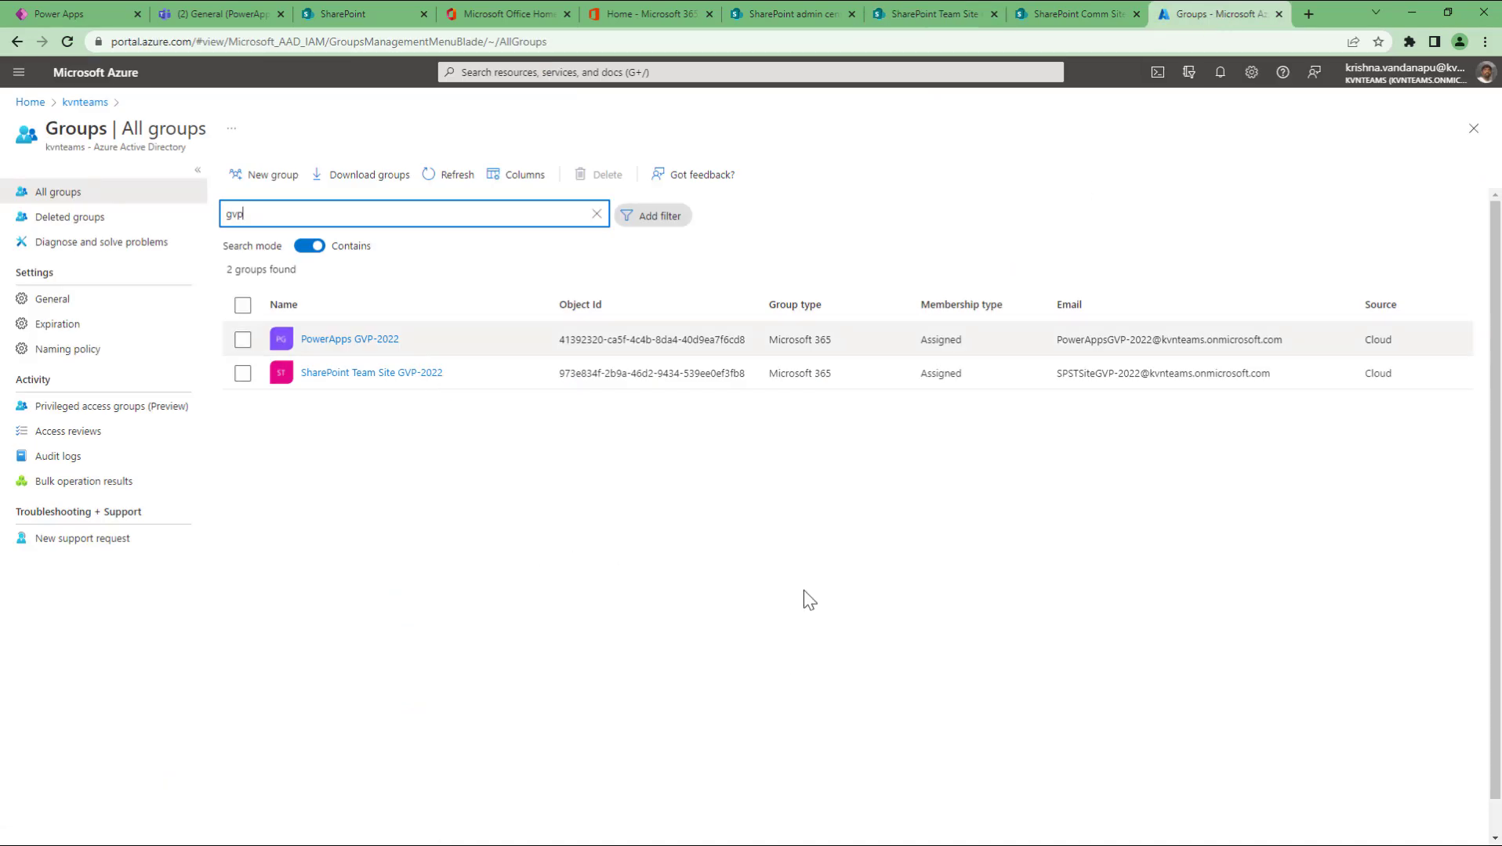
Step: Open the SharePoint Team Site GVP-2022 group, view its three members, then return to admin center
left_click(243, 374)
left_click(243, 373)
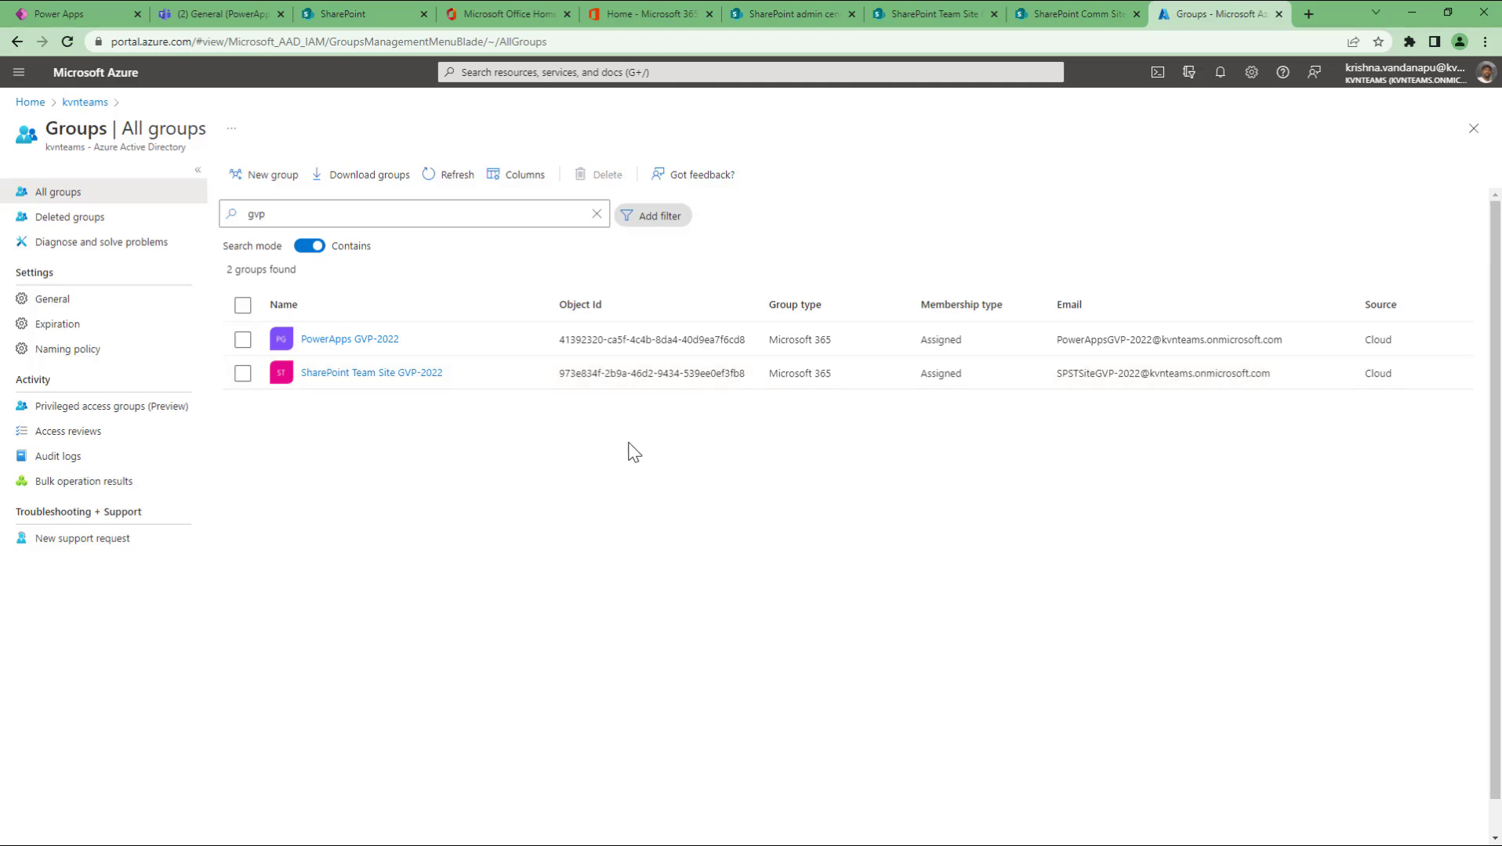
left_click_drag(1276, 376, 1060, 380)
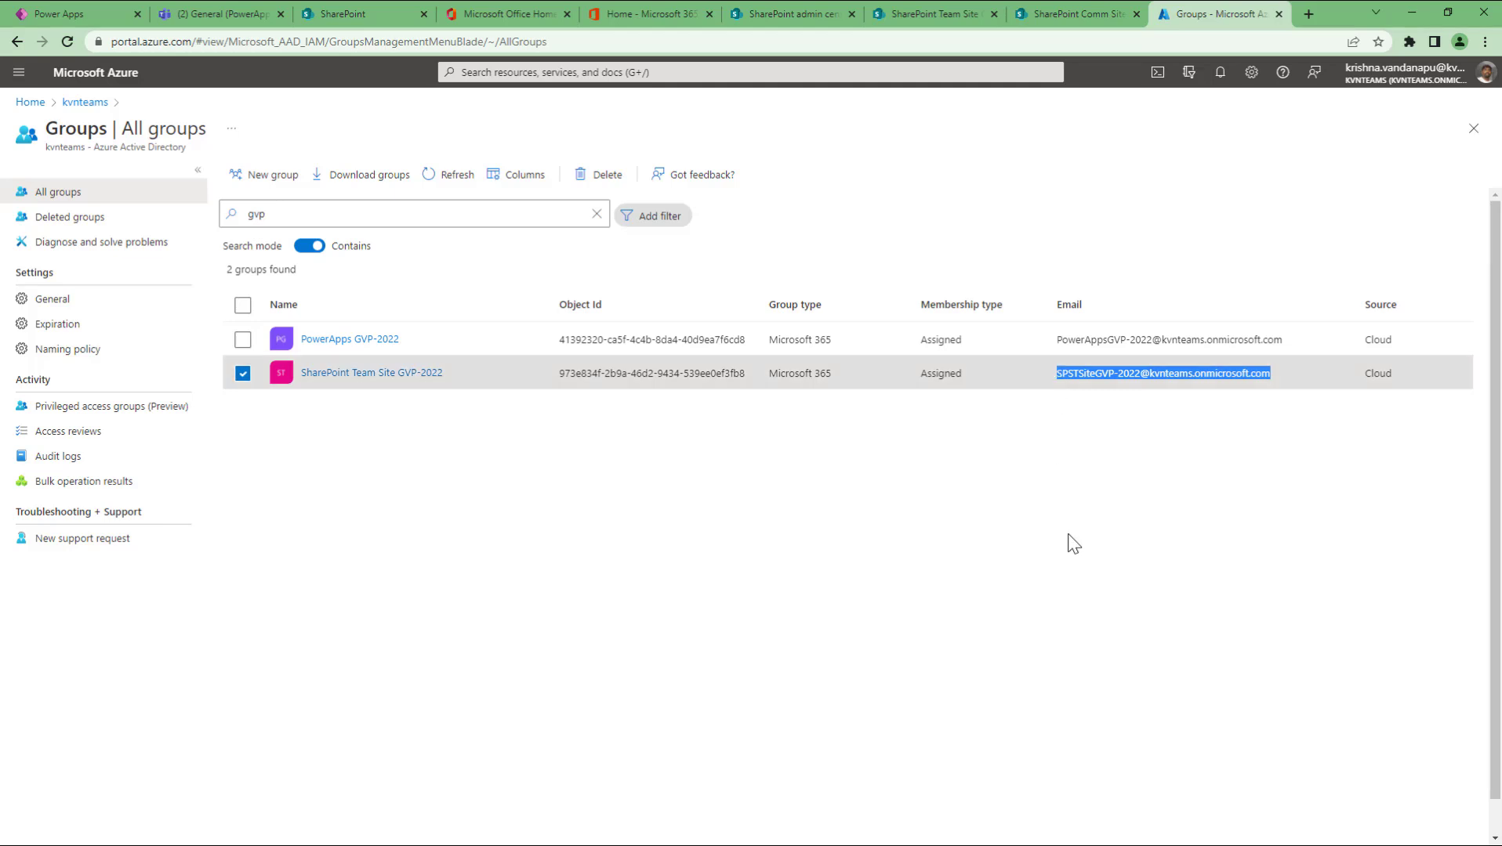
left_click(379, 379)
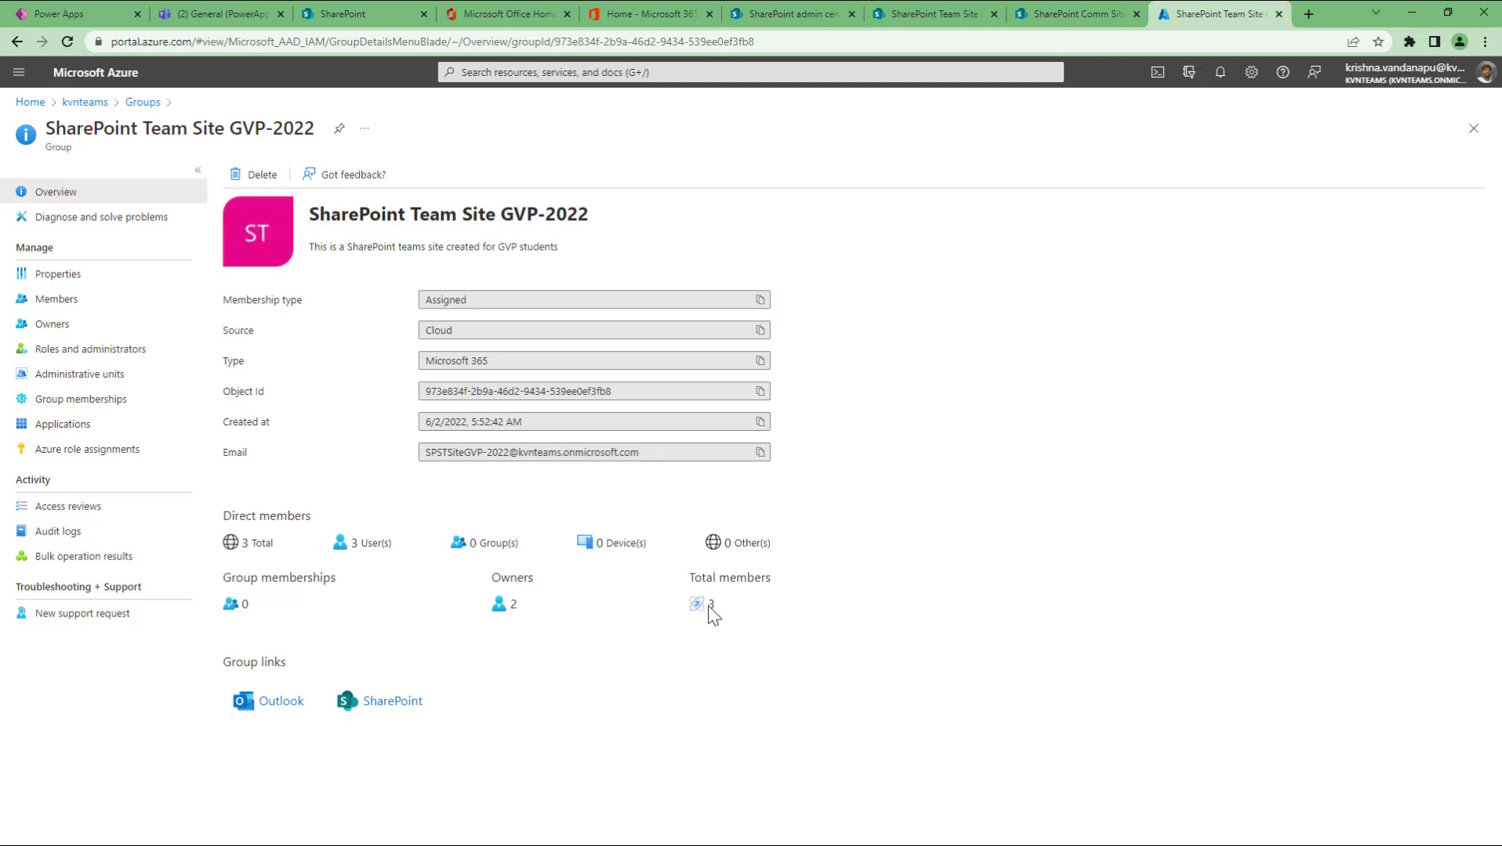
triple_click(698, 581)
left_click(951, 585)
left_click(55, 302)
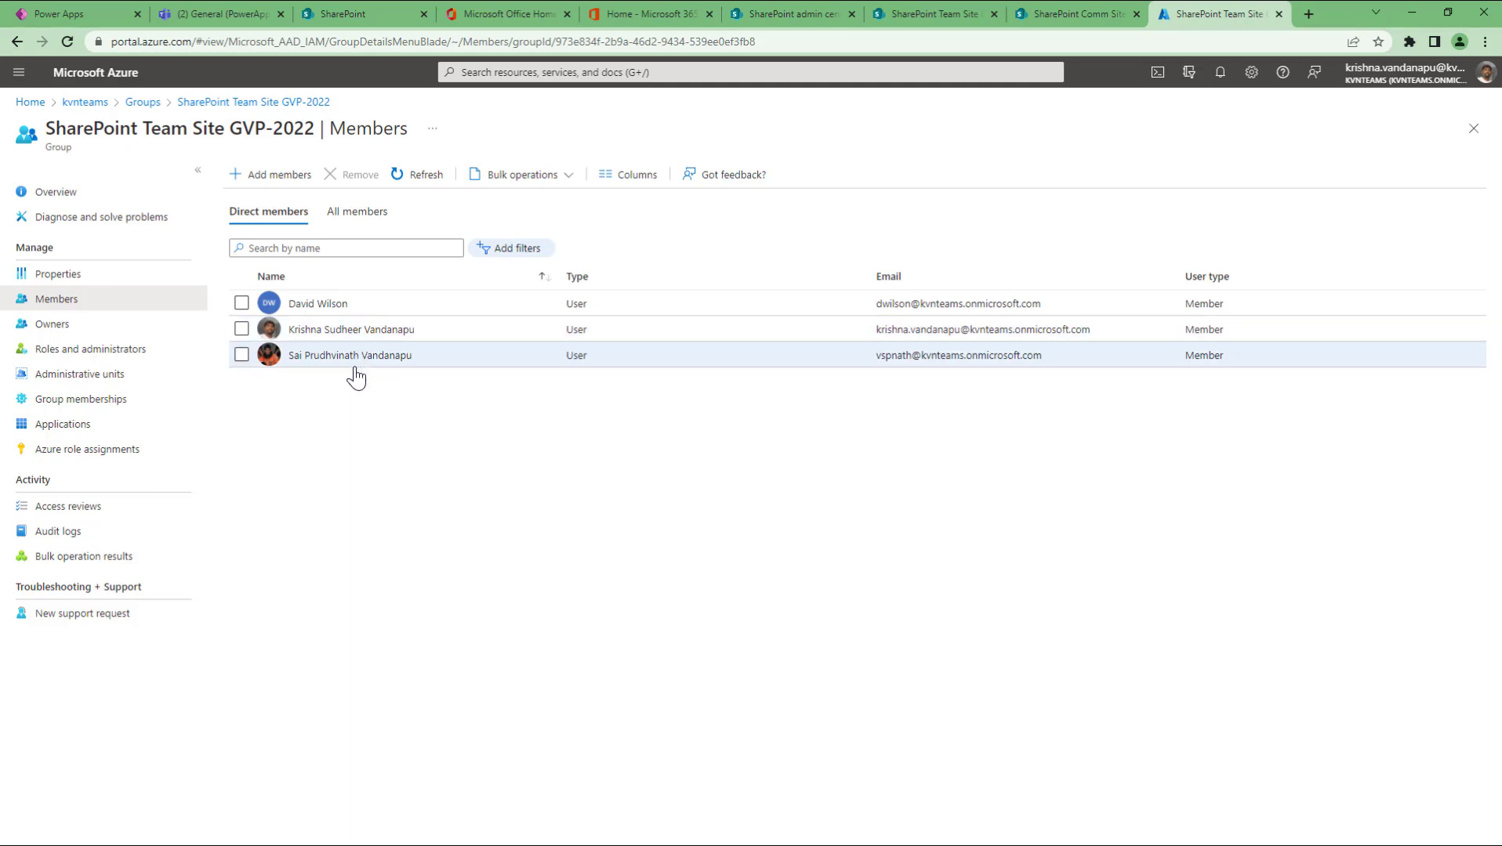
left_click(762, 13)
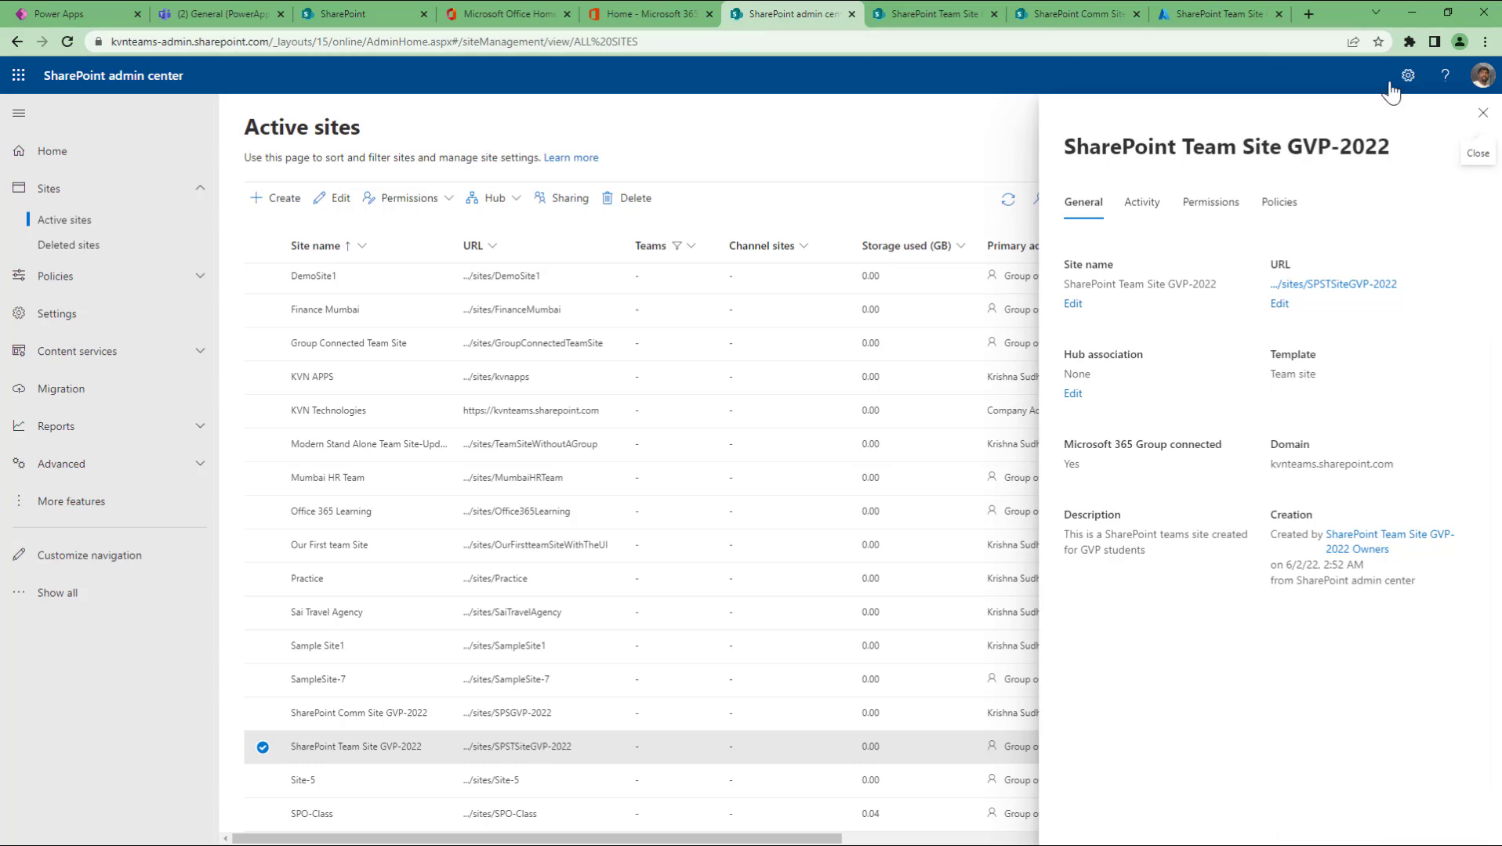
Step: Close the site details panel and open the GVP-2022 team site's Site contents page
left_click(1482, 112)
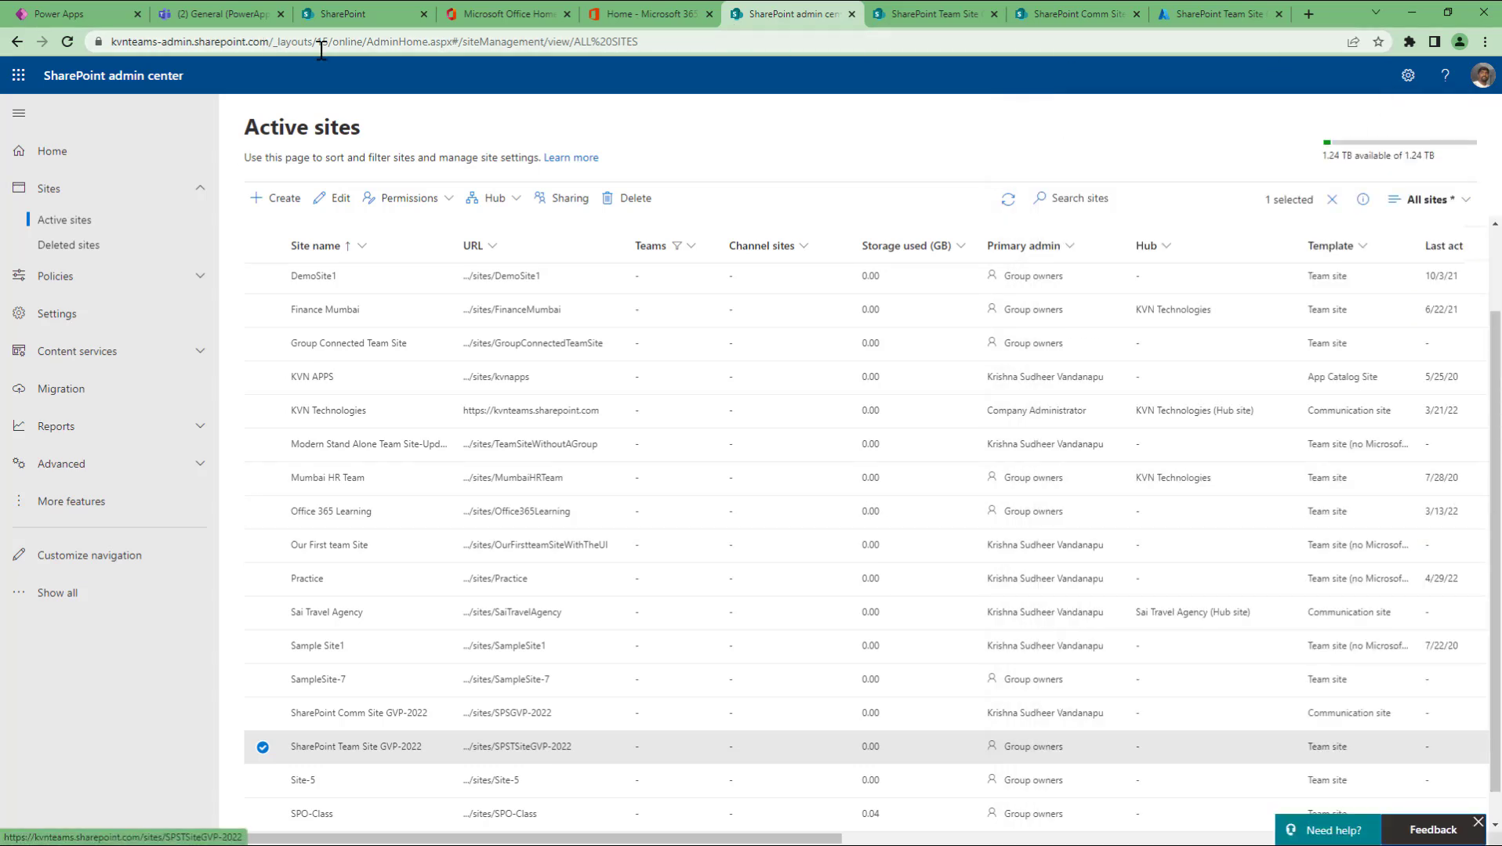
left_click(927, 10)
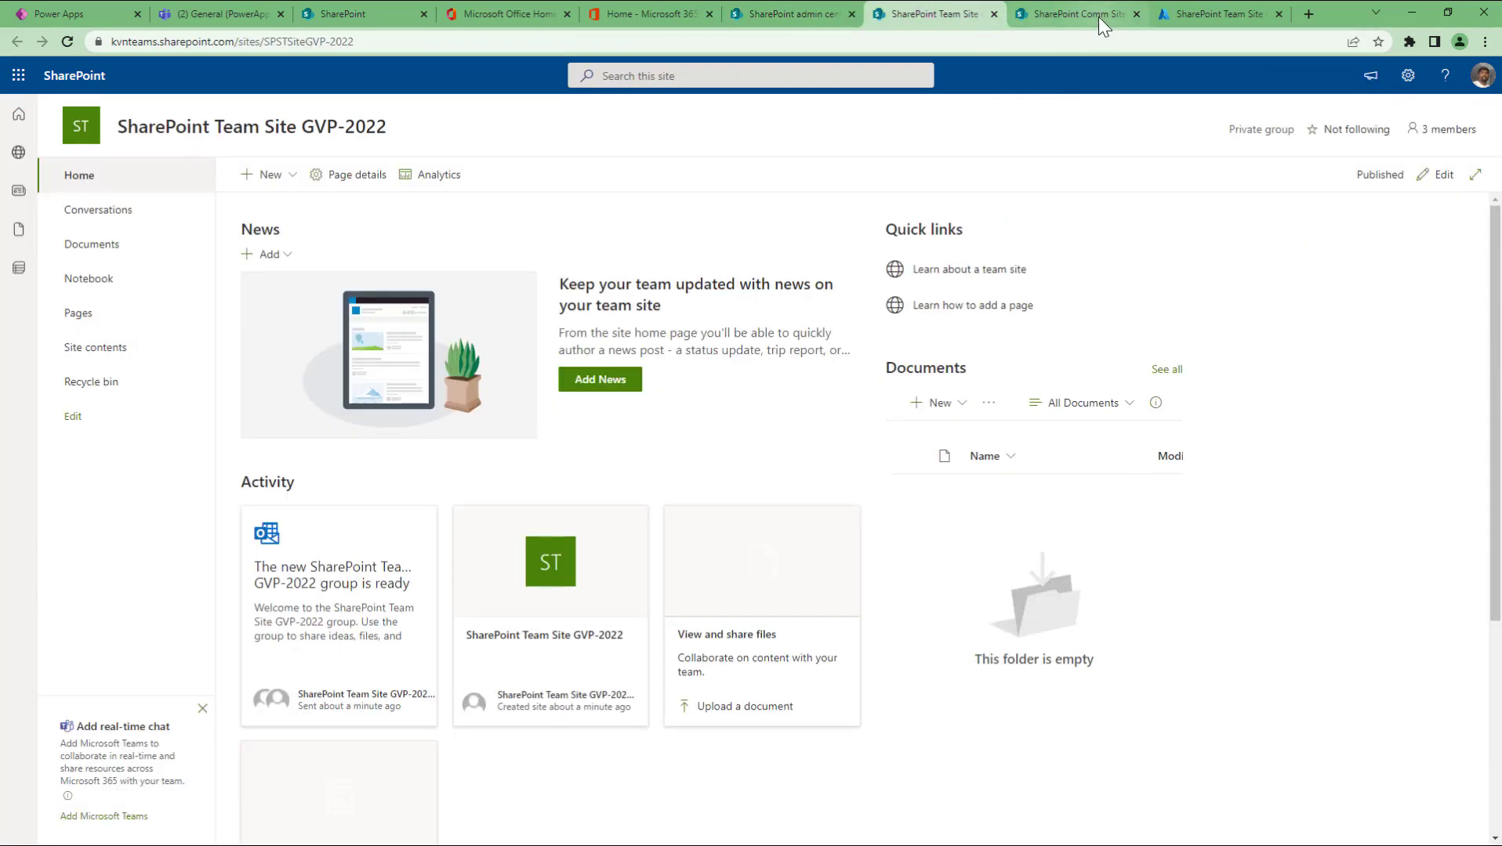
left_click(1098, 15)
left_click(948, 24)
left_click(1055, 15)
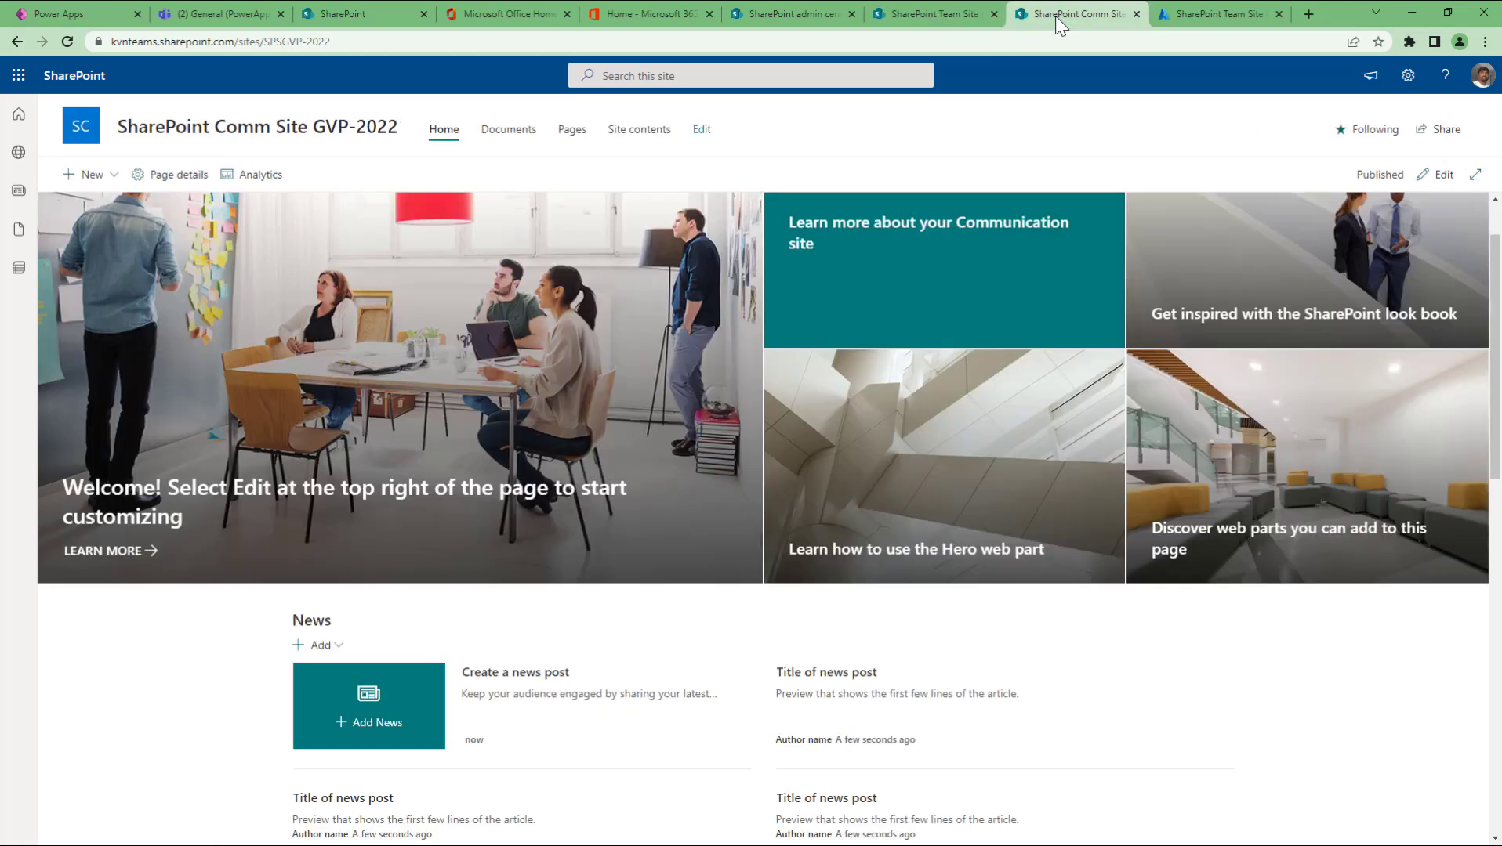
left_click(951, 19)
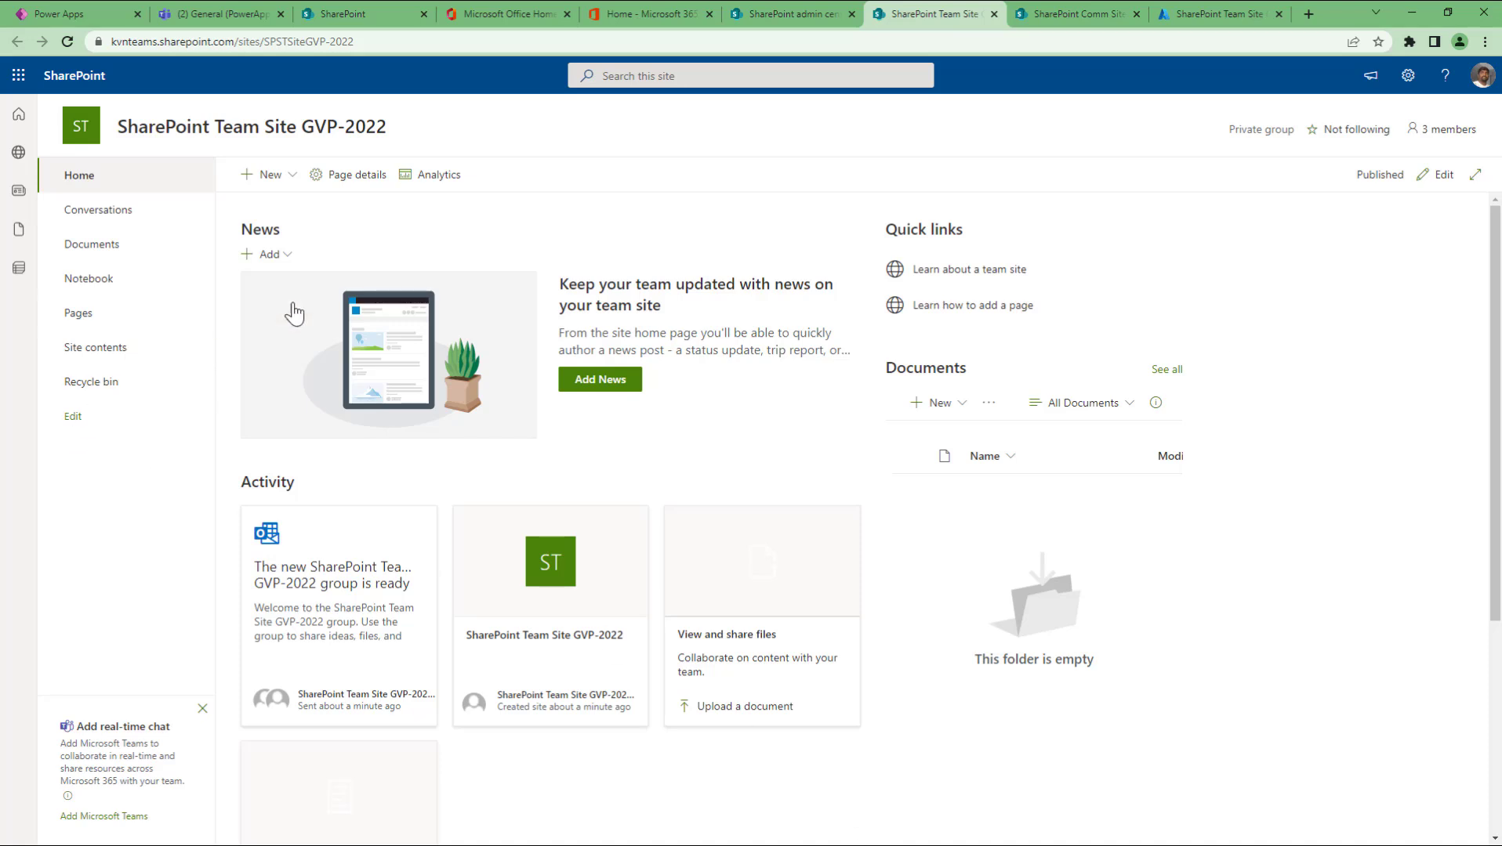
left_click(111, 347)
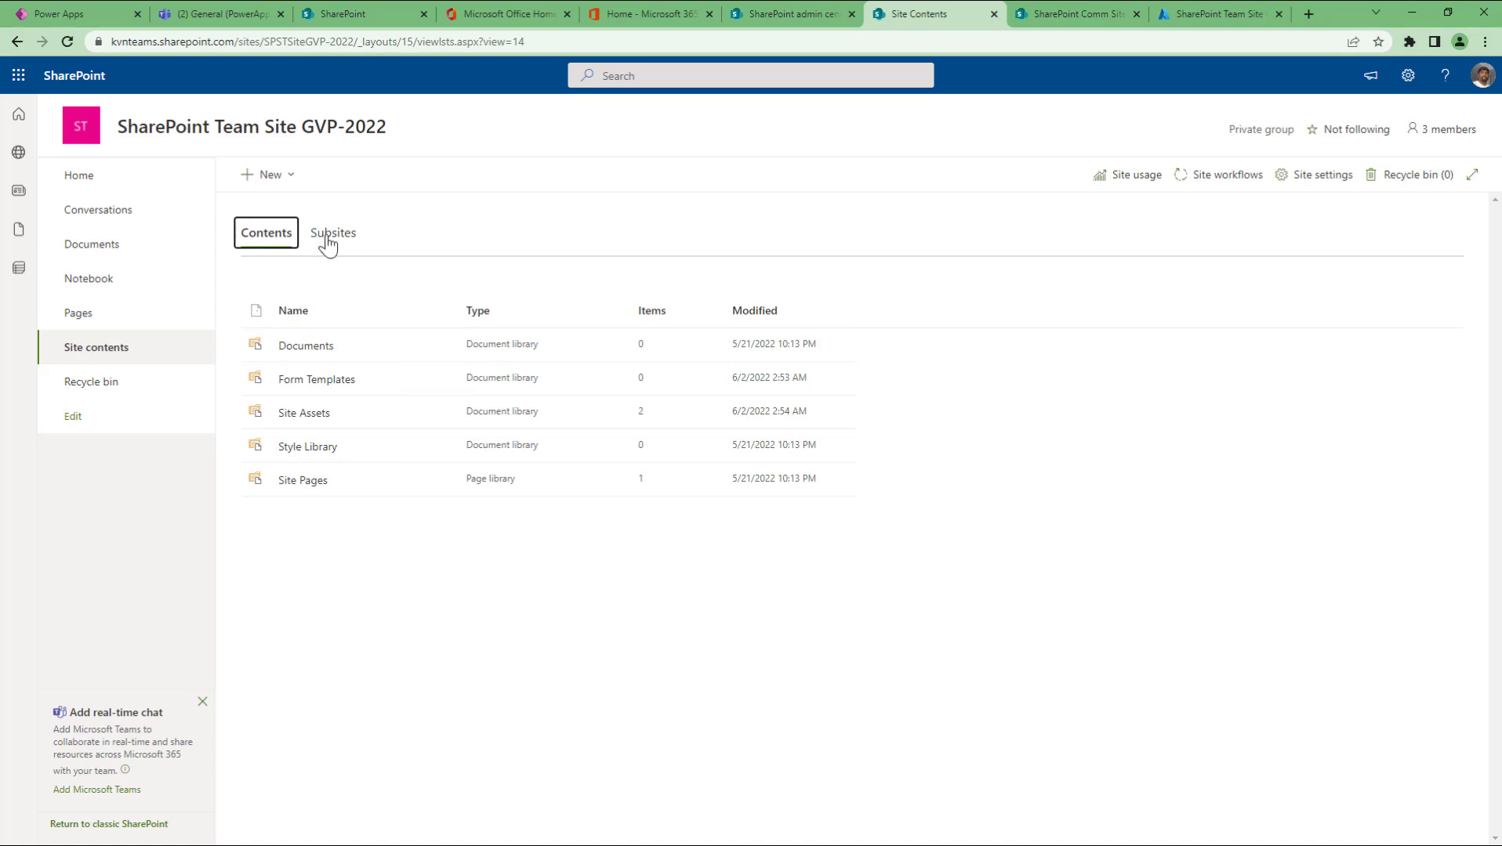
Step: Show the + New menu with its list, page, document library, app and subsite options
left_click(291, 175)
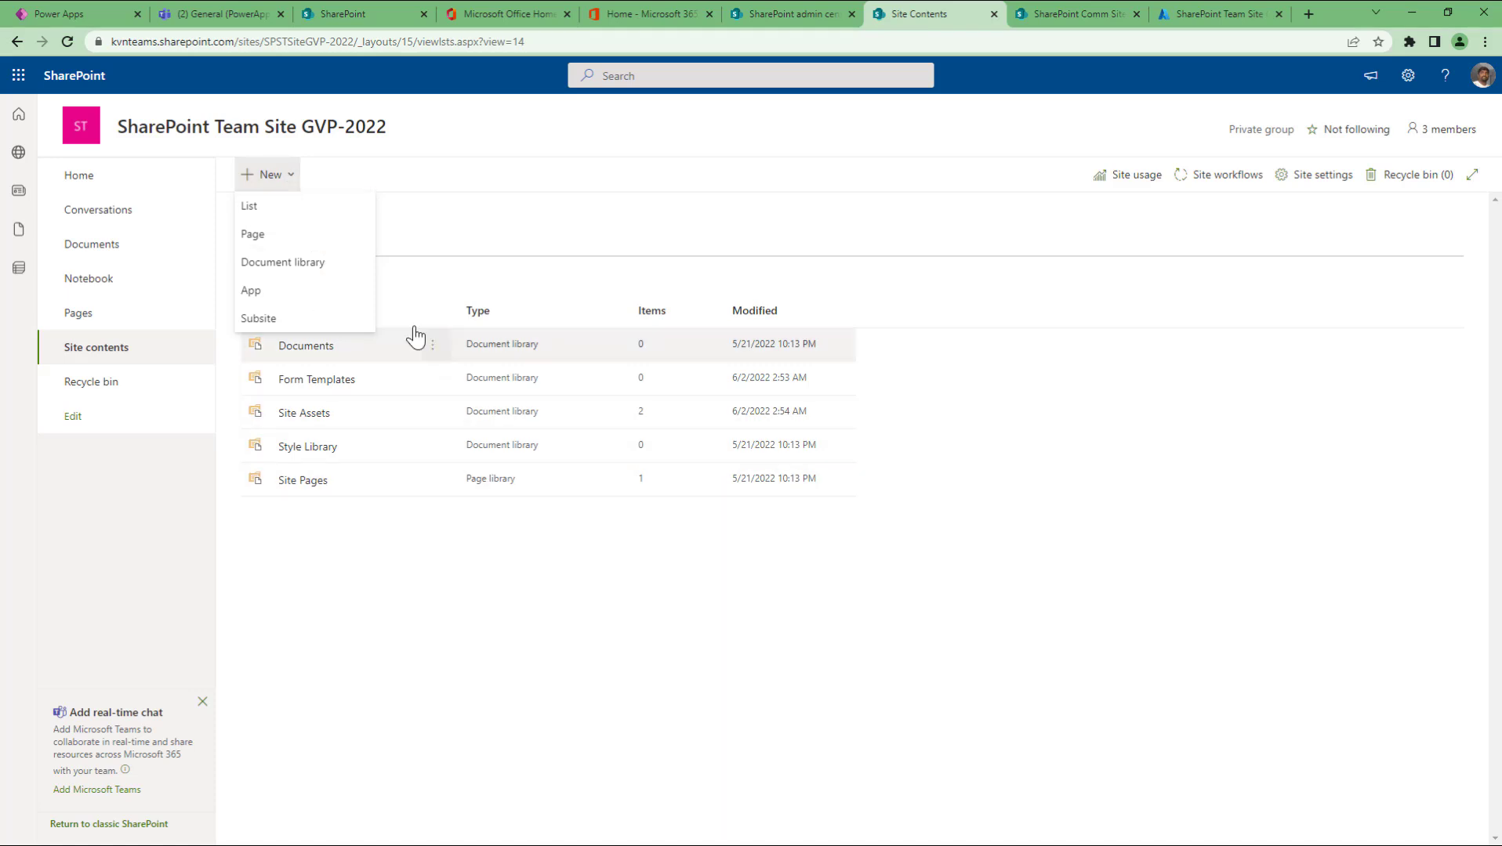
Step: Choose List from the + New menu to bring up the list creation options
left_click(302, 226)
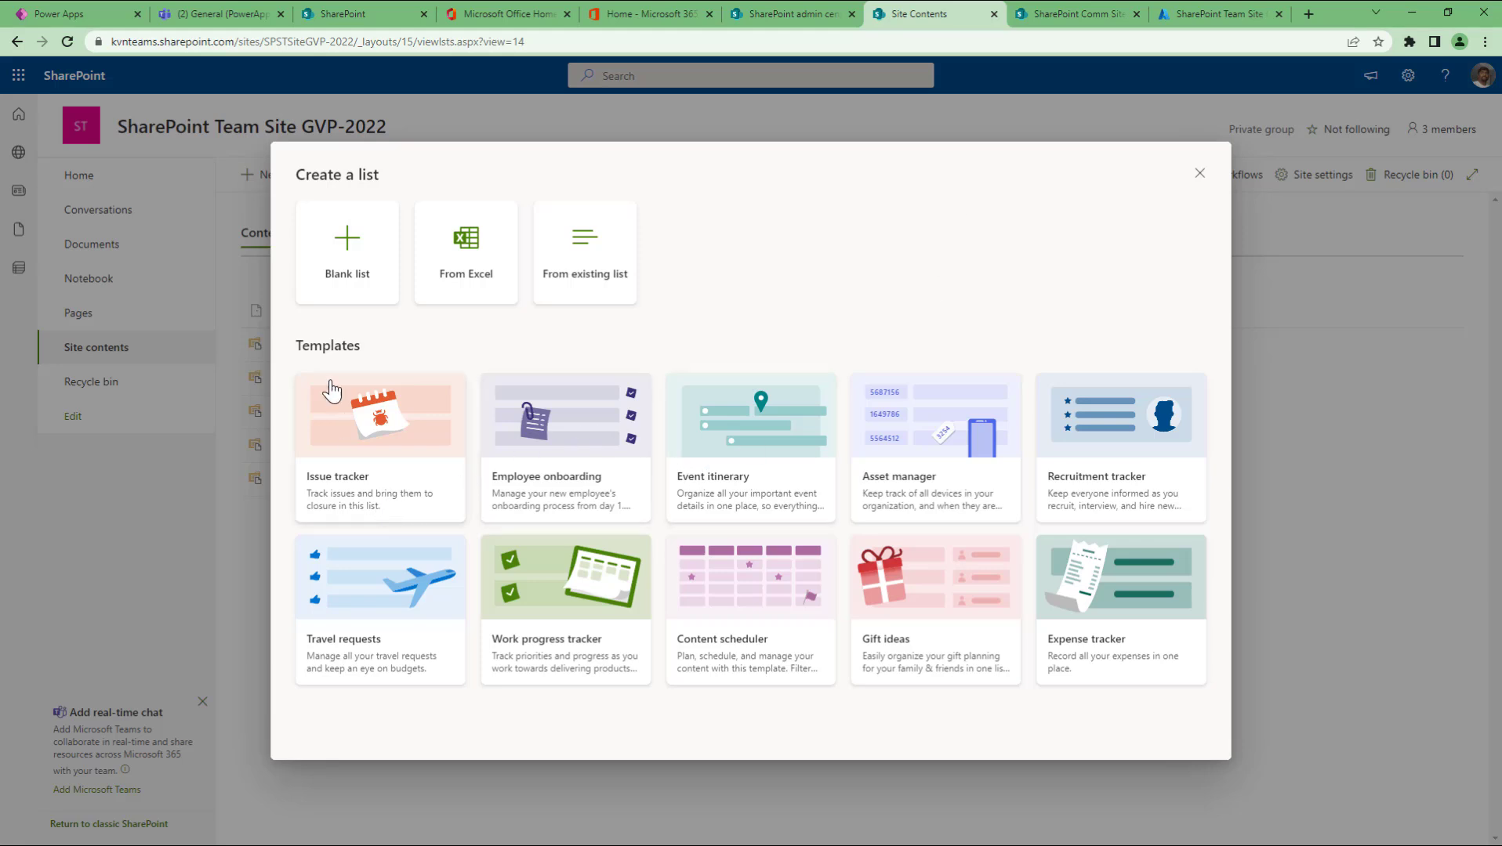
Step: Preview Issue tracker, compare it with Employee onboarding, then return to the Issue tracker template
left_click(398, 481)
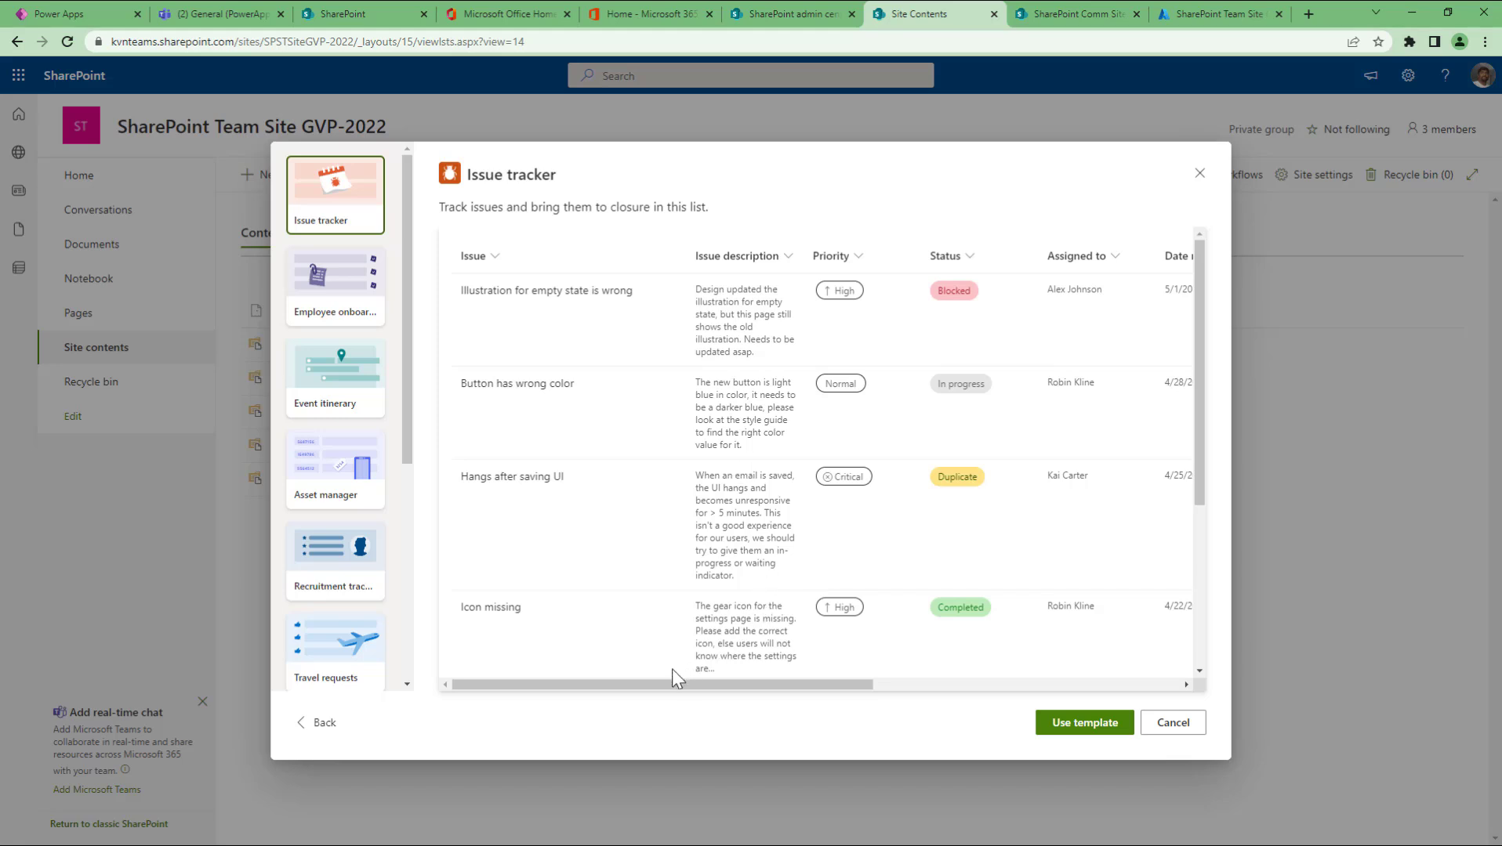
left_click_drag(642, 685, 607, 723)
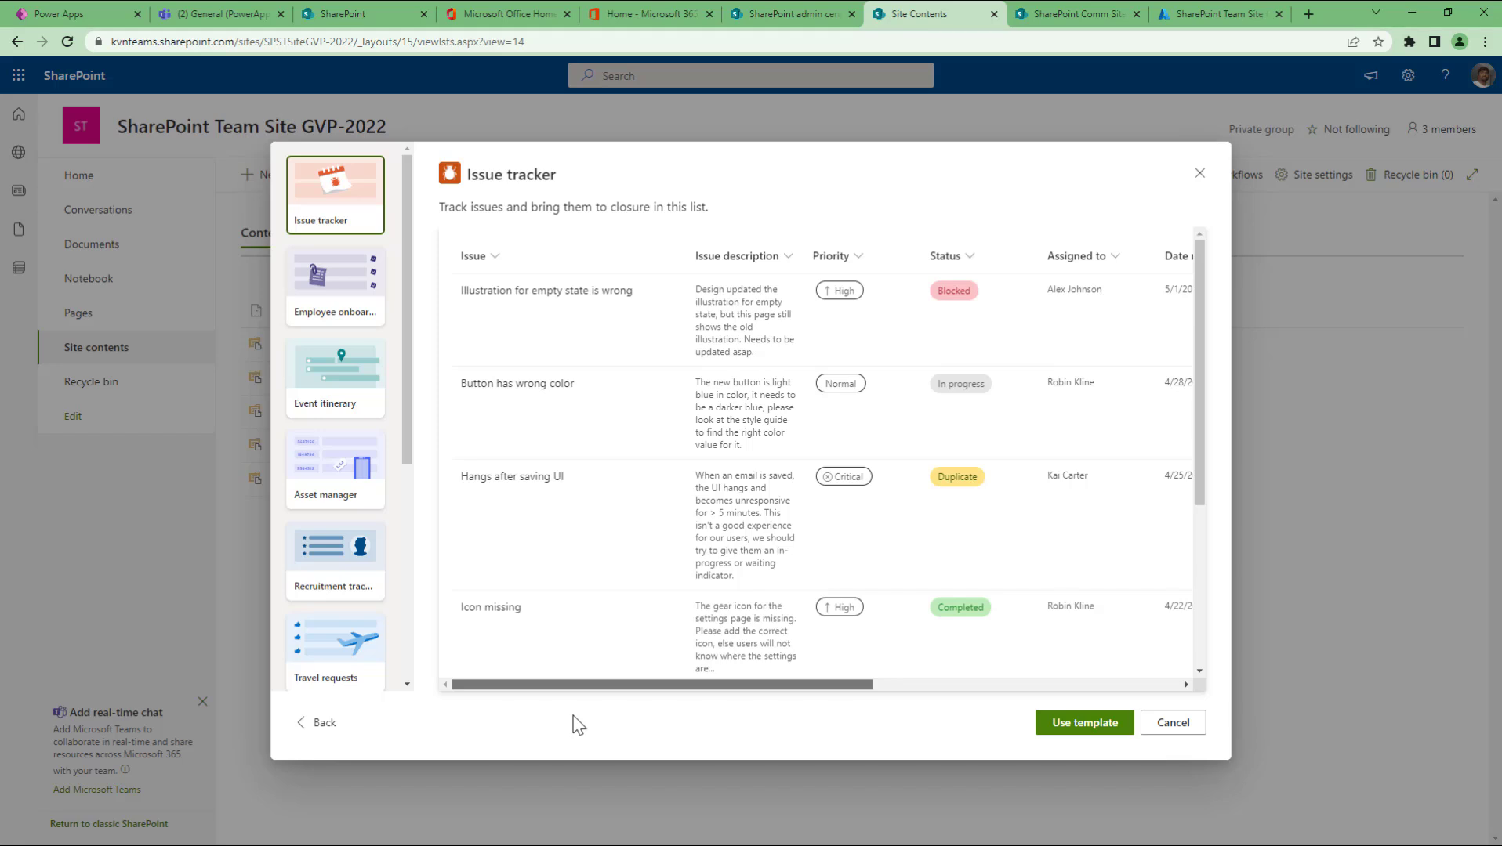
left_click(339, 296)
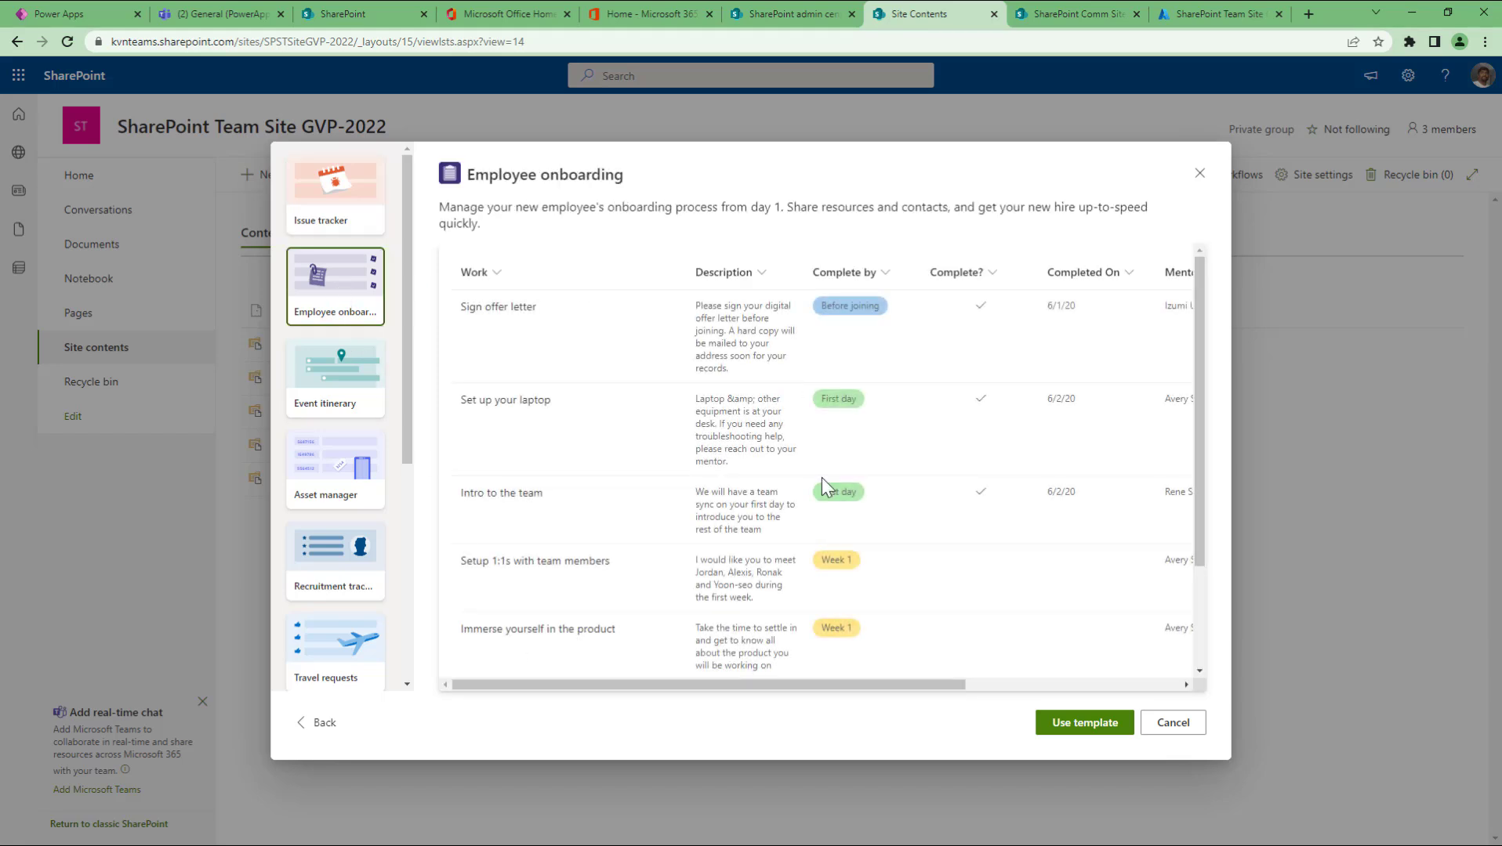
left_click_drag(637, 693, 541, 709)
left_click(309, 200)
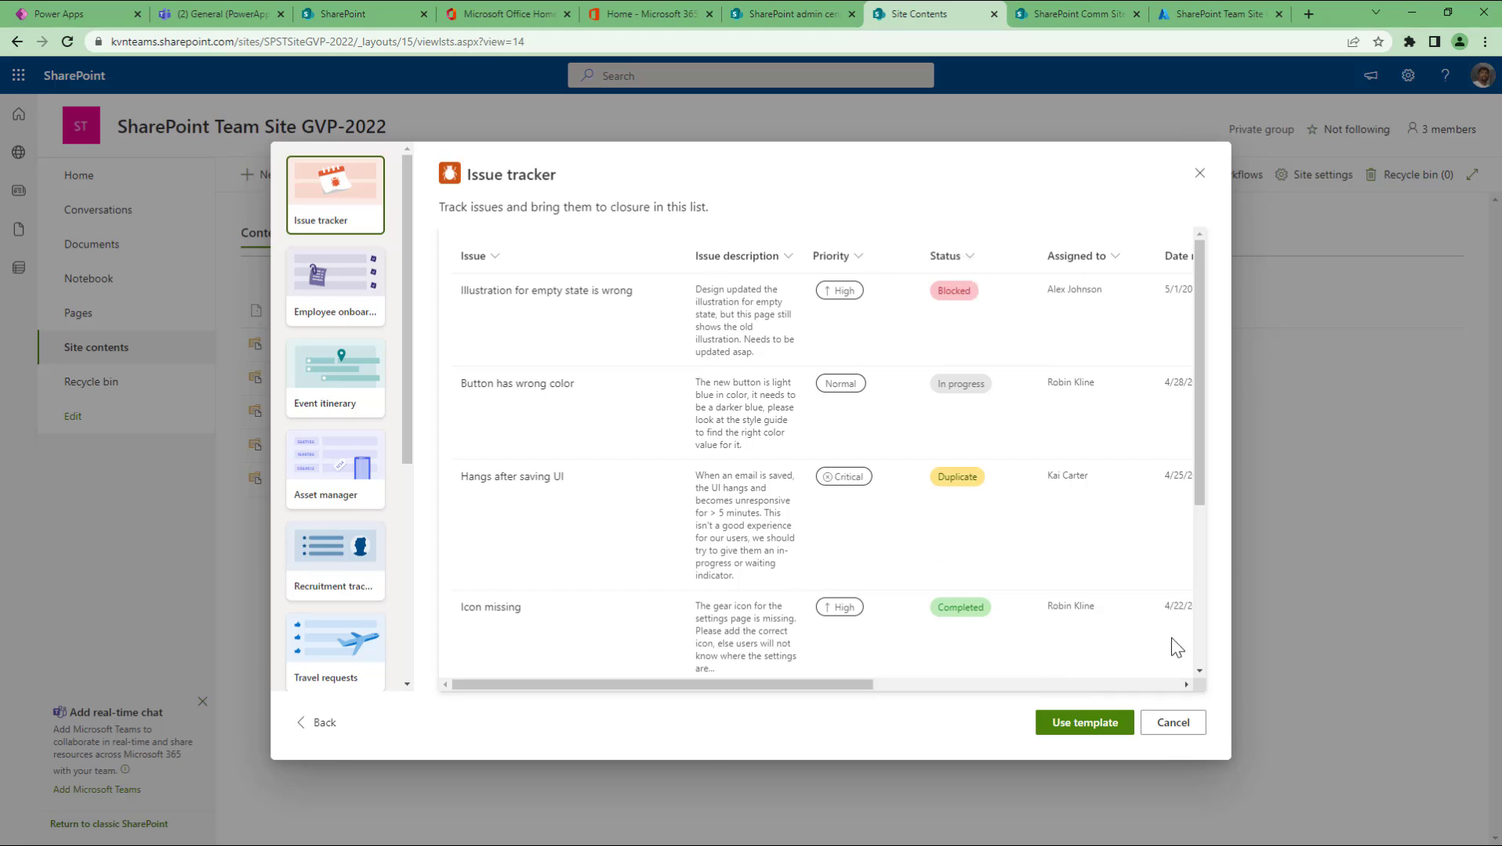
Step: Start an Issue tracker list and type a description about storing all issues and tickets for the portal
left_click(1076, 725)
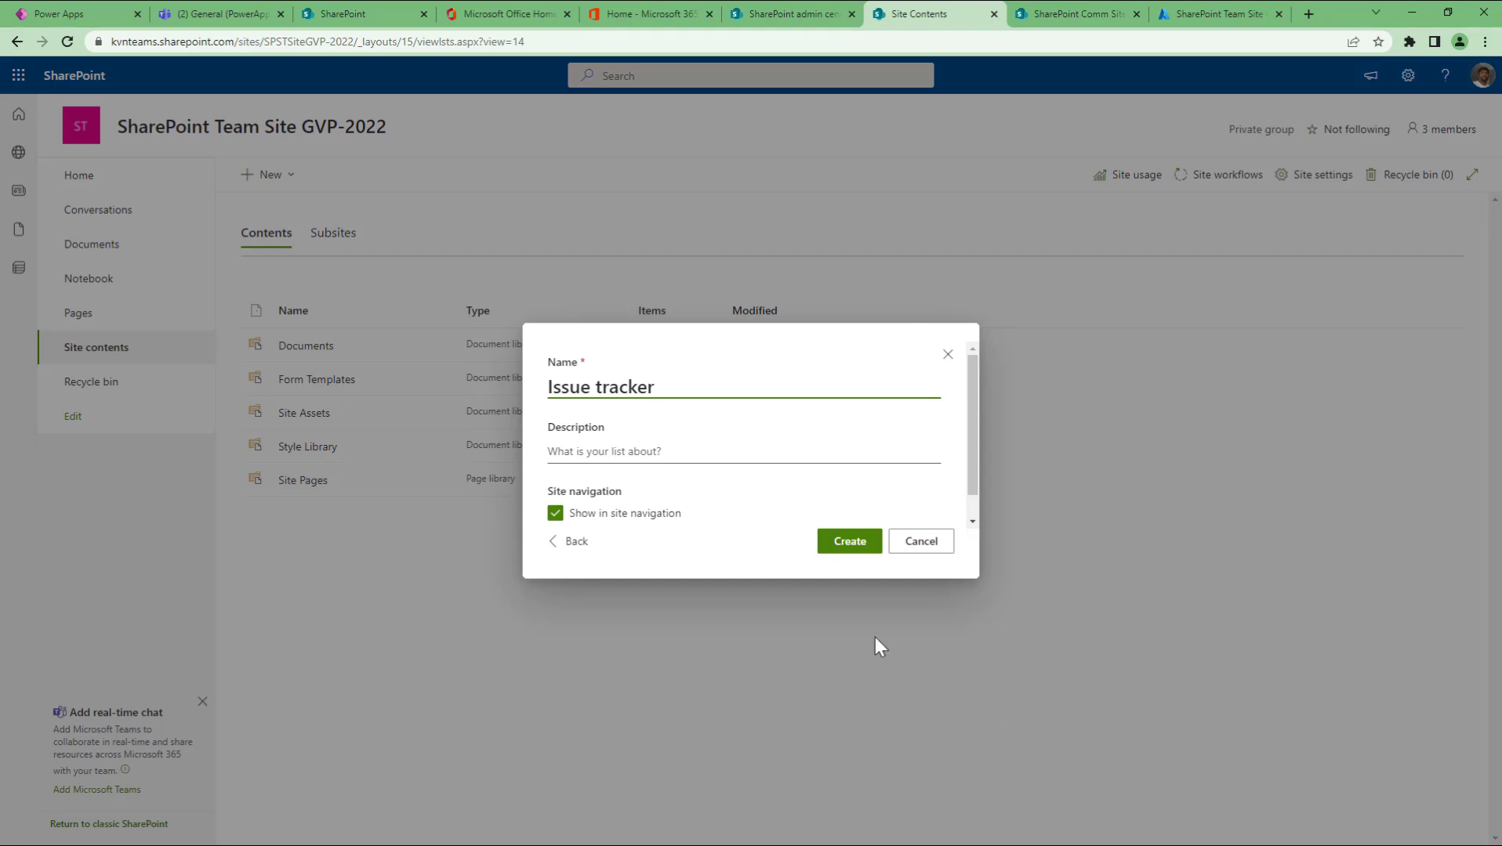
left_click_drag(674, 386, 519, 388)
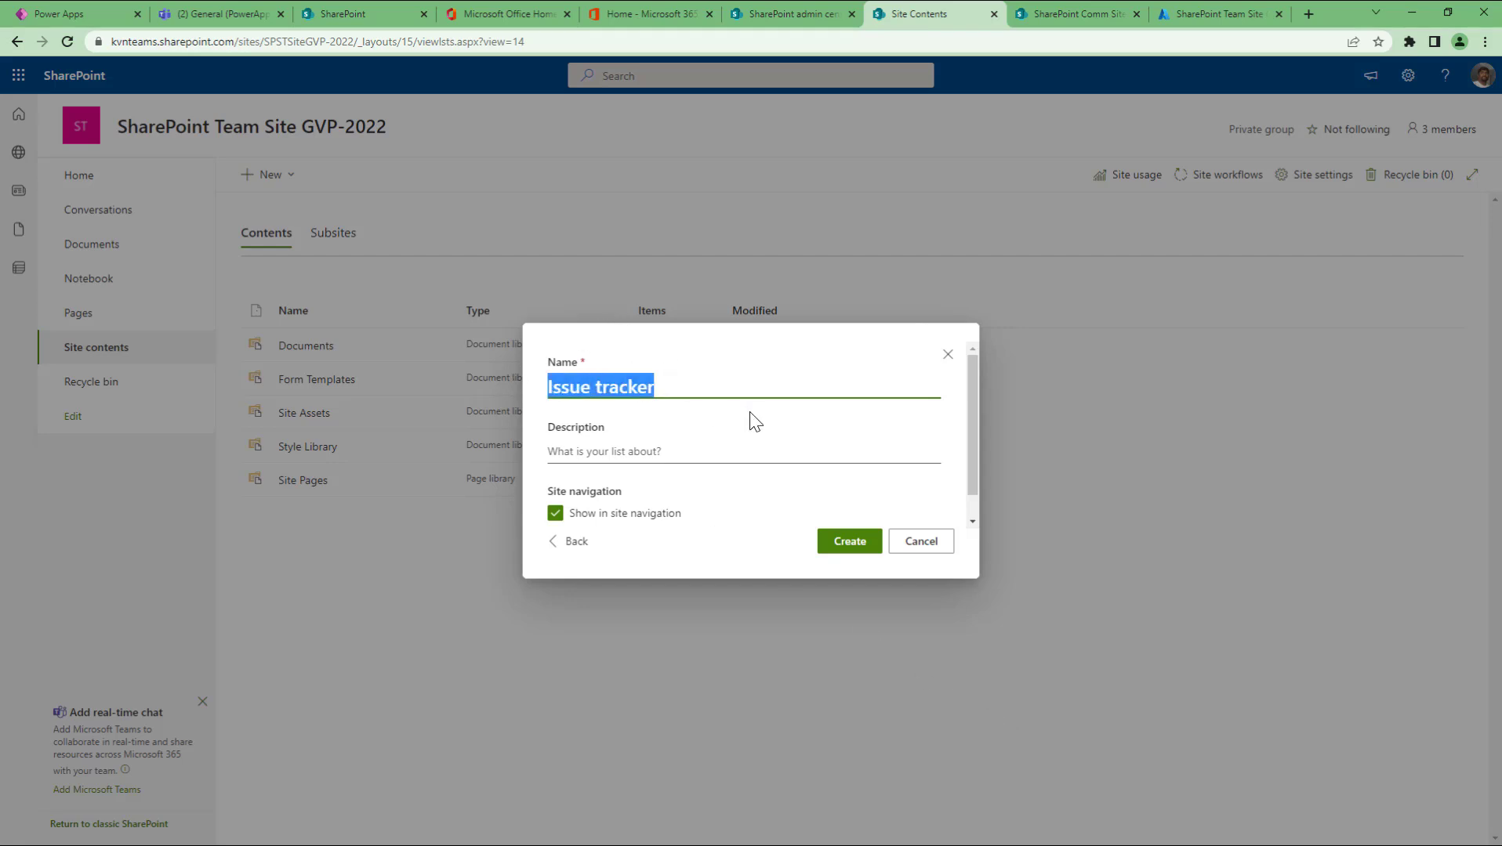
left_click(700, 460)
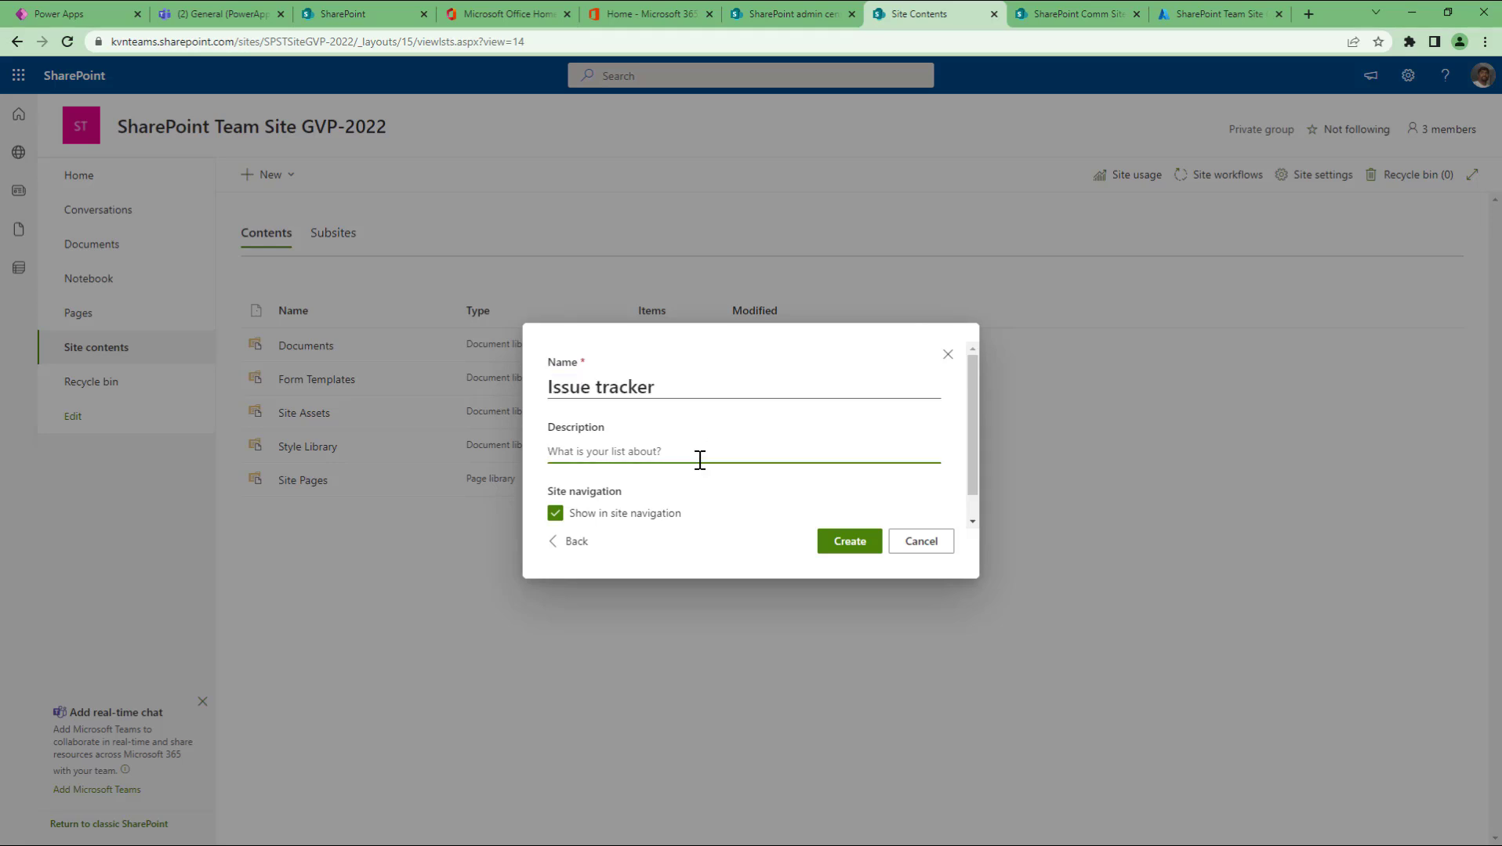
type("This is to store all the issue / tickets for this sharepoint c")
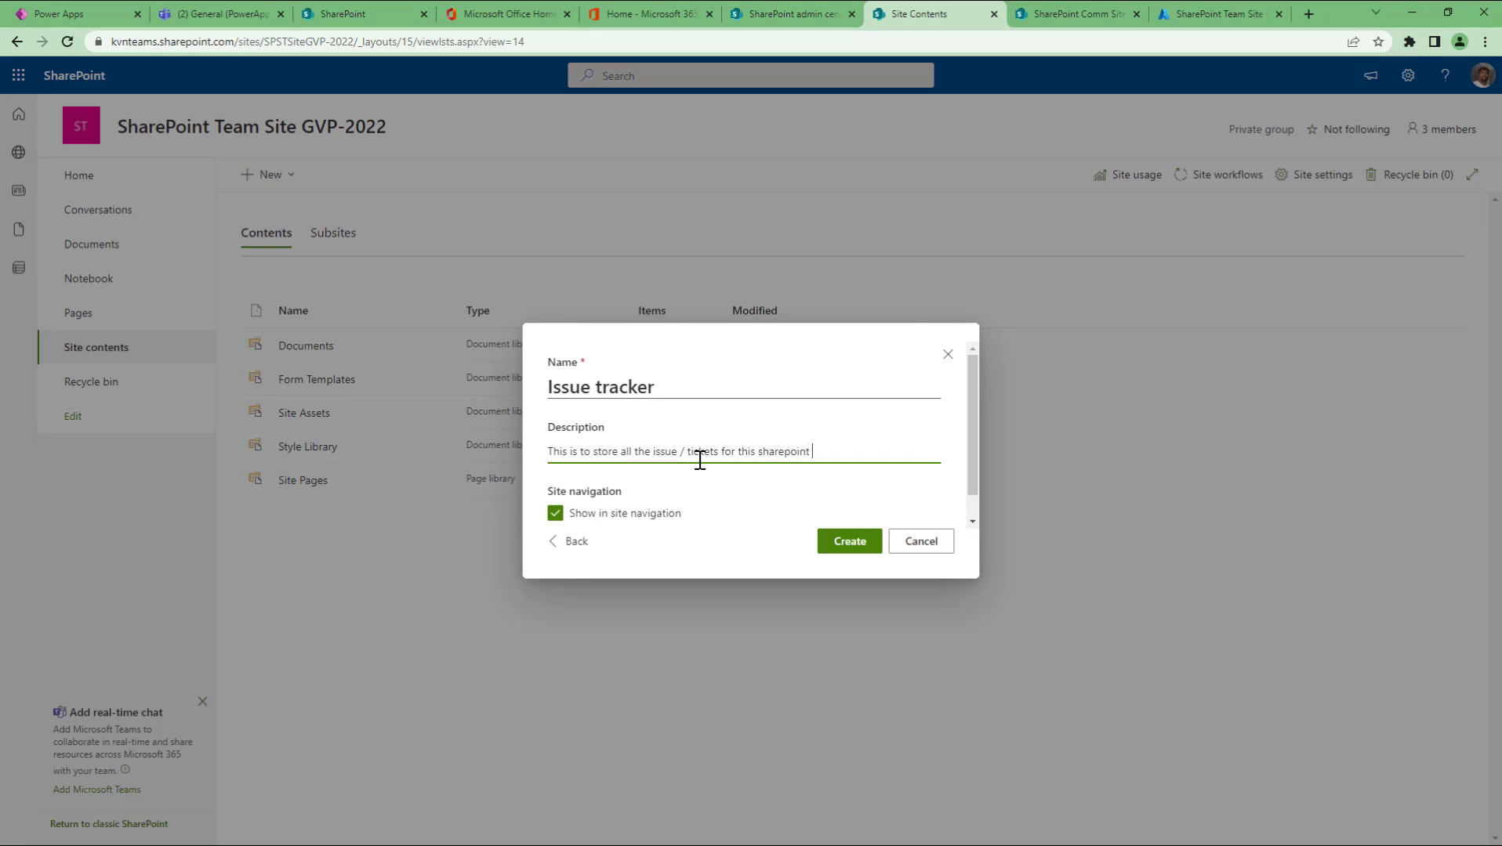
type("porta")
Step: Capitalise the description's wording to 'SharePoint portal'
key("Delete")
type("S")
key("Right")
key("Right")
key("Delete")
type("P")
Step: Create the Issue tracker list with the entered name and description
left_click(858, 549)
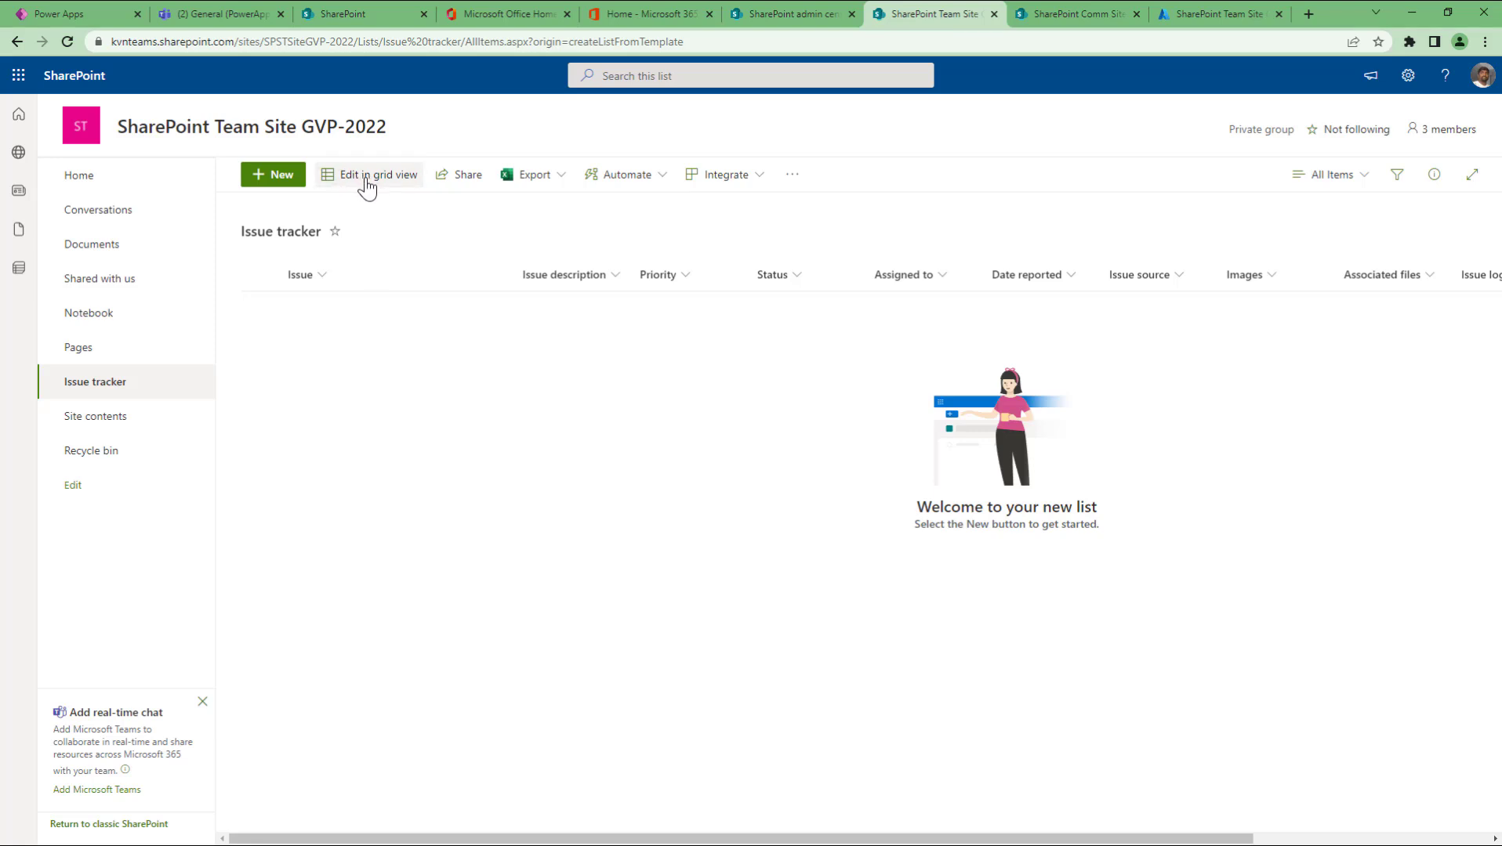
Step: Start a new issue titled 'Not able to add new member though I am a owner'
left_click(281, 176)
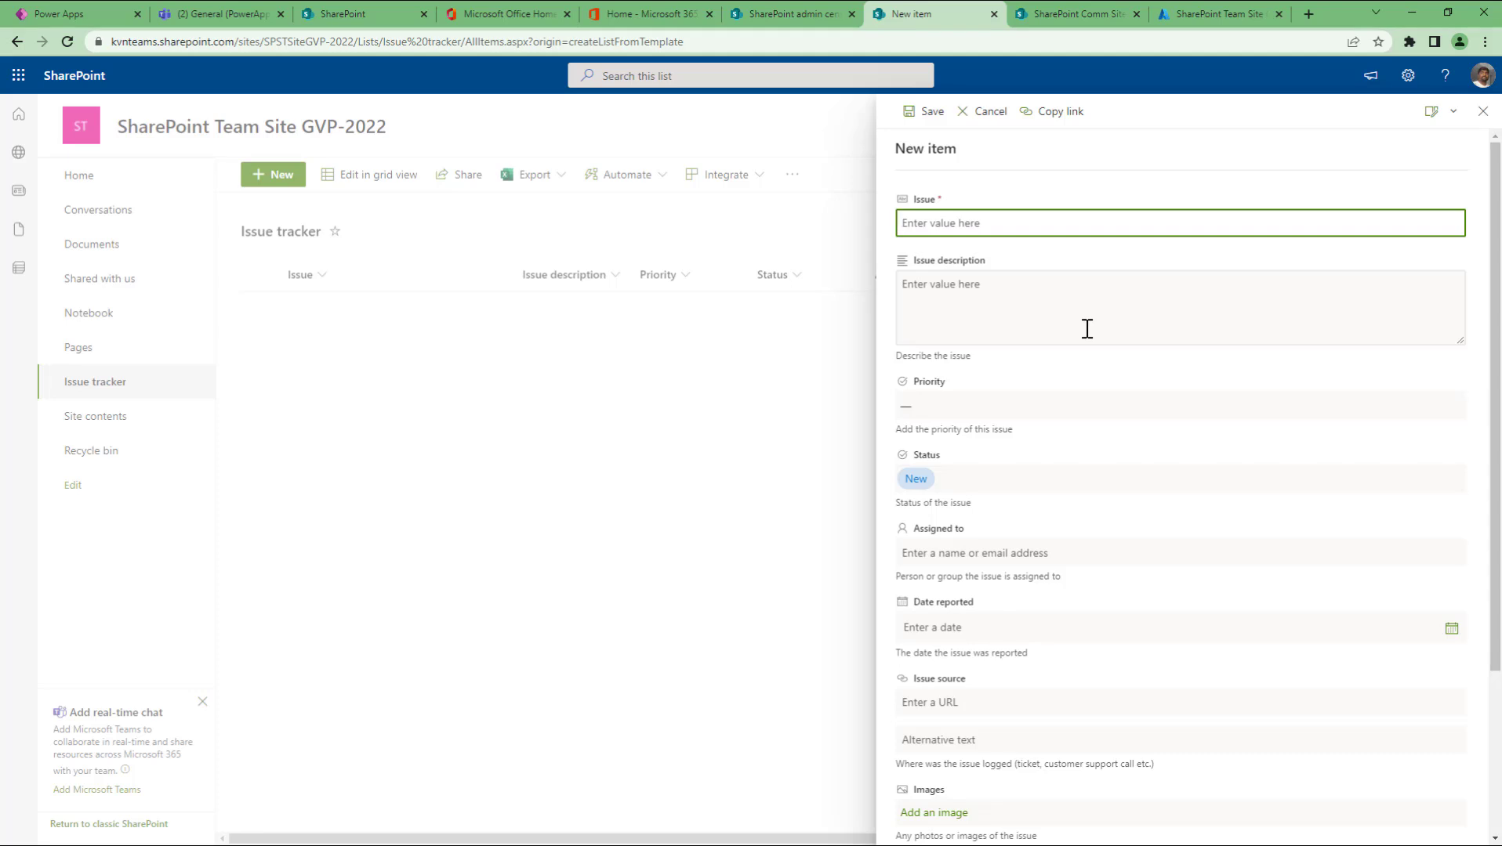
type("Sample")
key("BackSpace")
key("BackSpace")
key("BackSpace")
key("BackSpace")
key("BackSpace")
key("BackSpace")
key("BackSpace")
type("not able t")
type("o add new m")
type("emeb")
key("BackSpace")
type("ber though I am a owner")
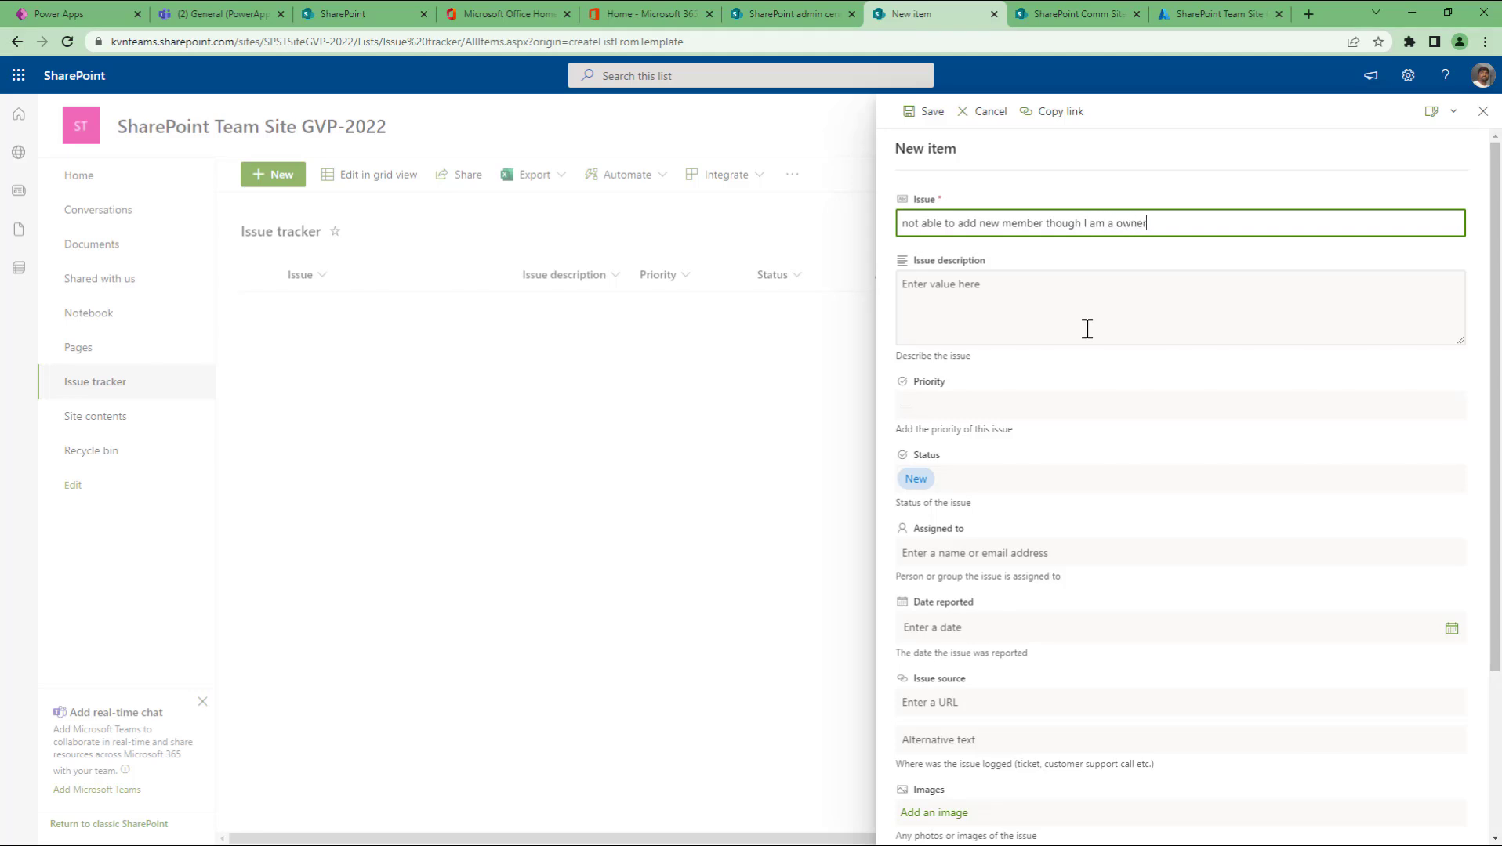
key("Home")
type("N")
key("Delete")
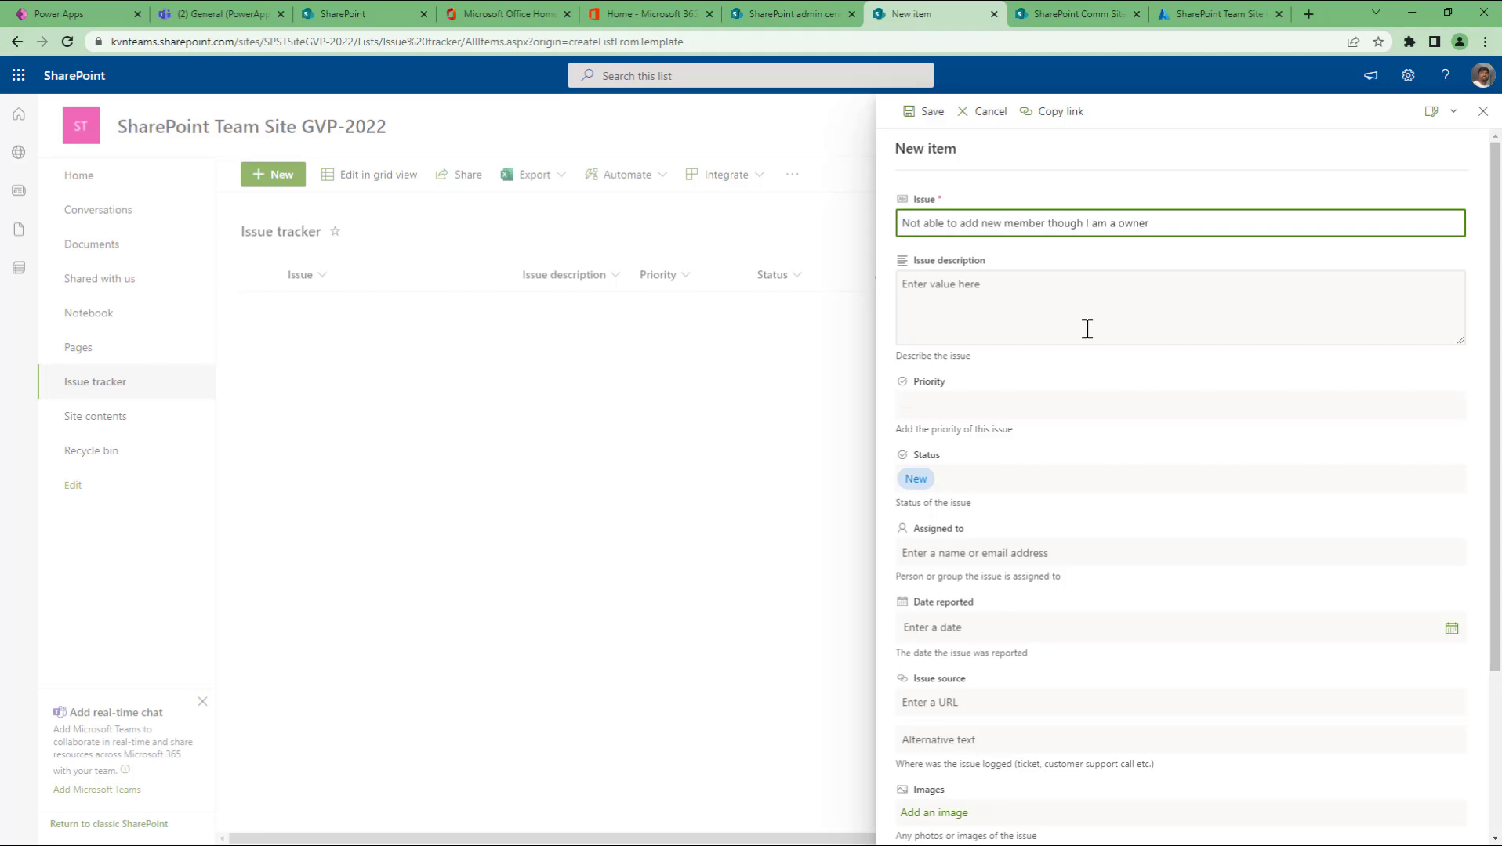
Step: Enter the description 'I am a owner on the SP Site but I am not able to add new members in the portal.'
left_click(1086, 328)
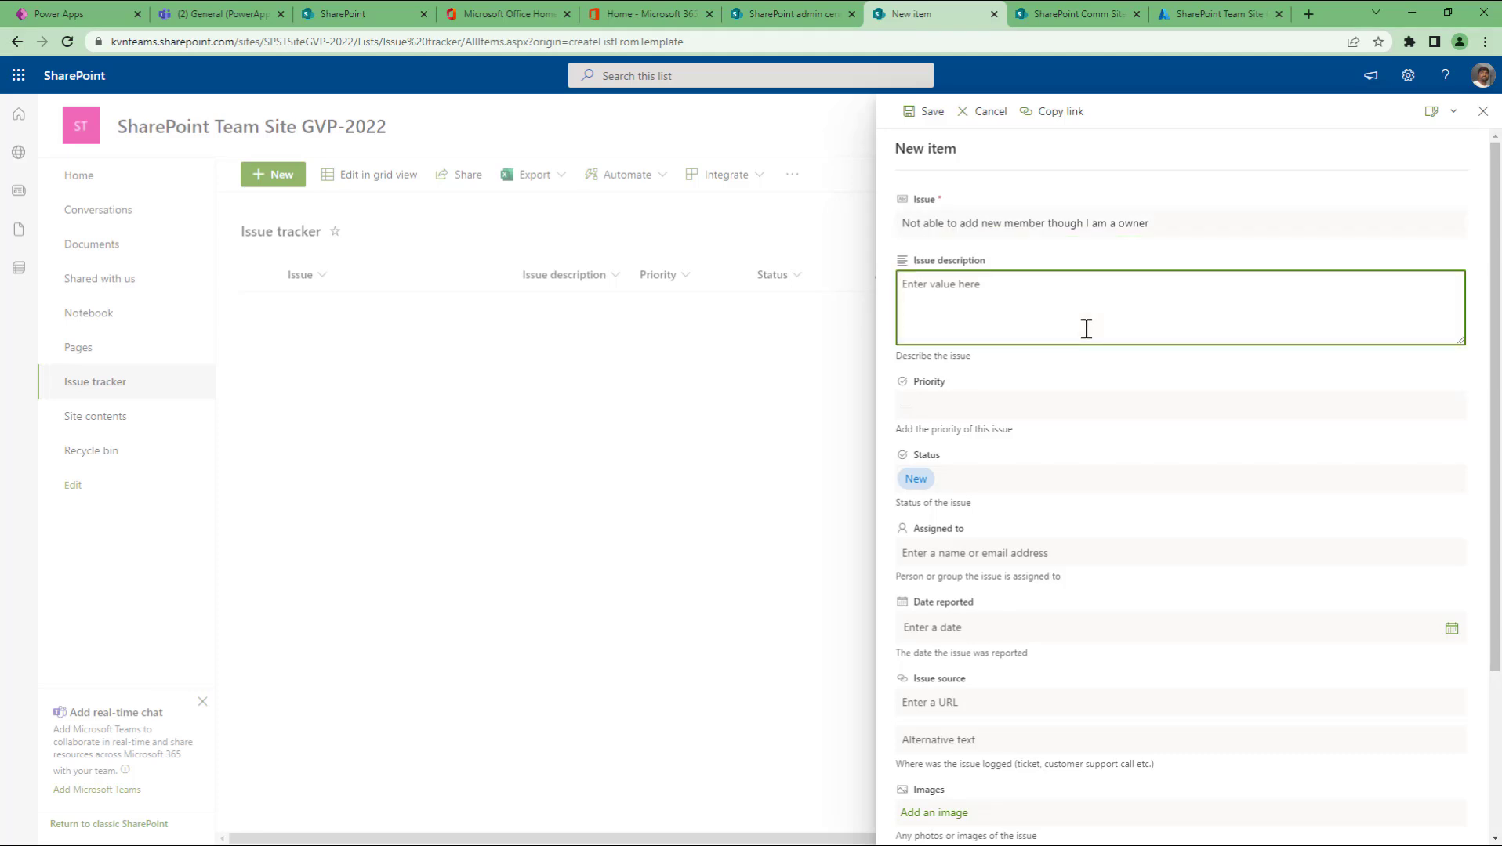
type("I am a owner on the SP Site but I am not able to ")
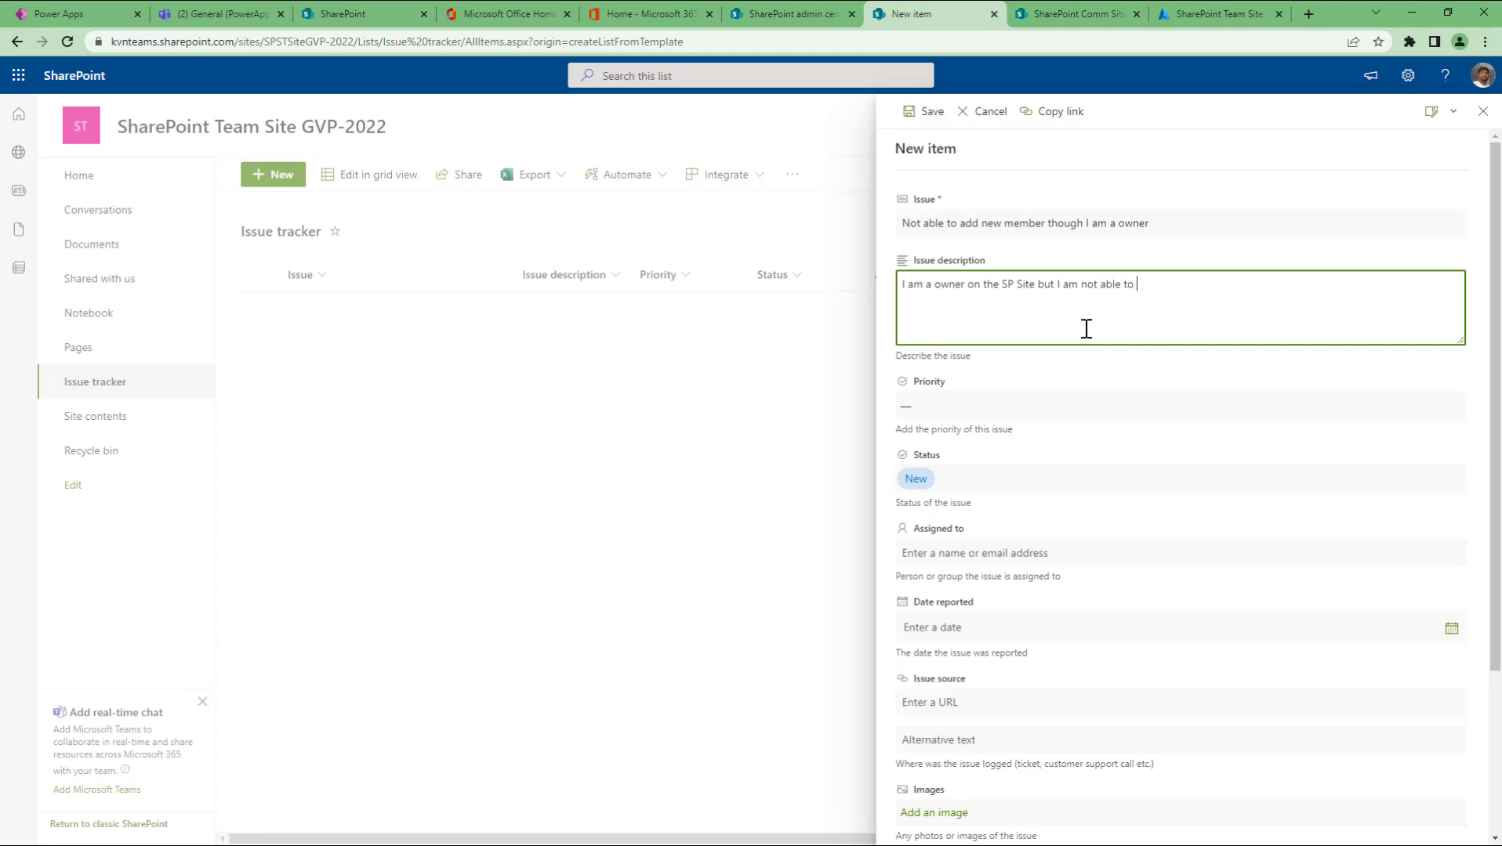
type("add new members in the portal.")
Step: Set the priority to High and keep the status New
left_click(975, 407)
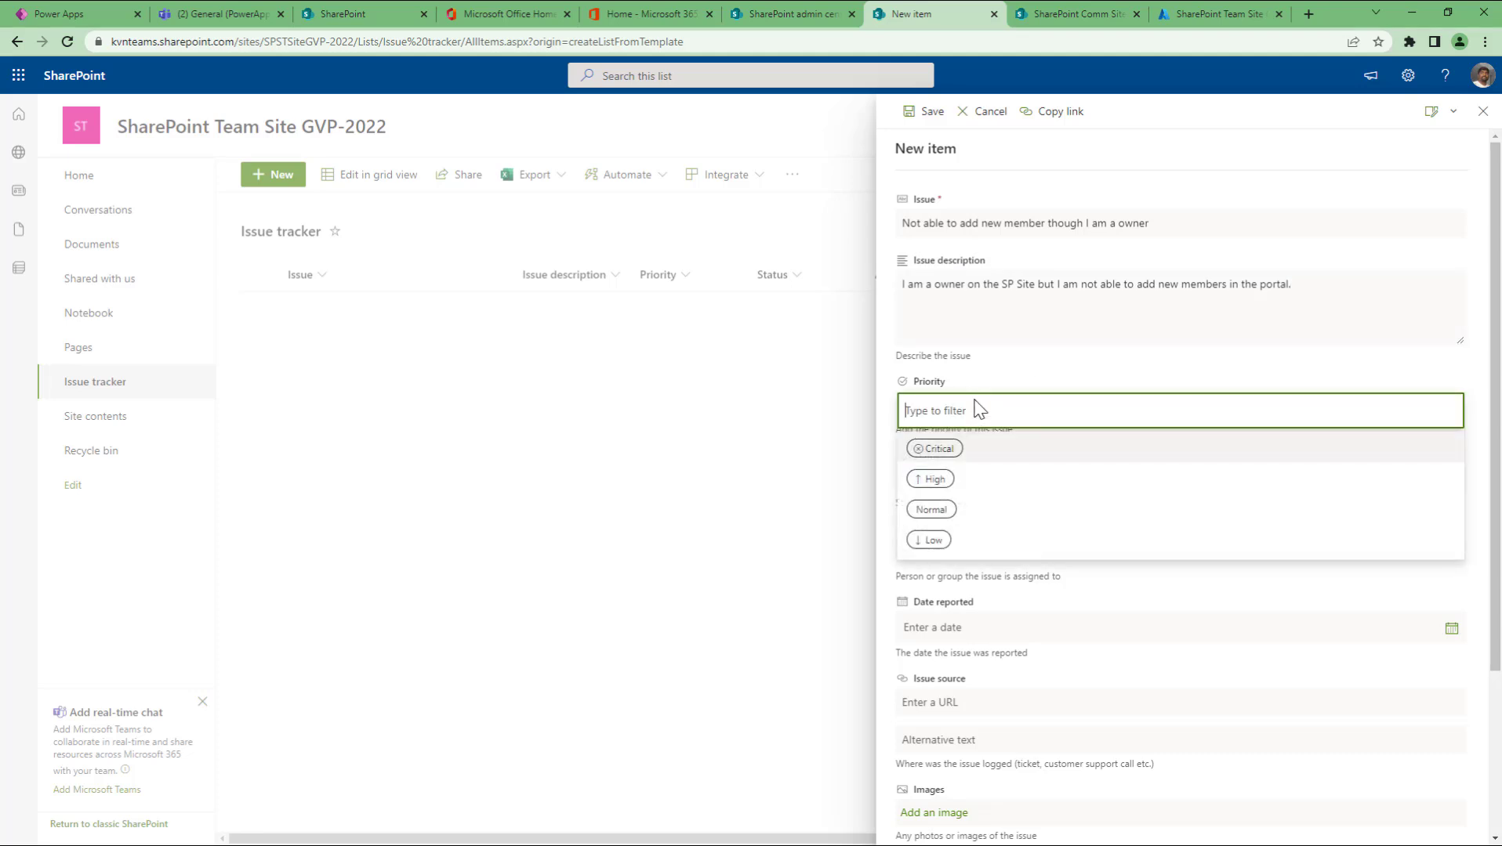
left_click(976, 483)
left_click(979, 487)
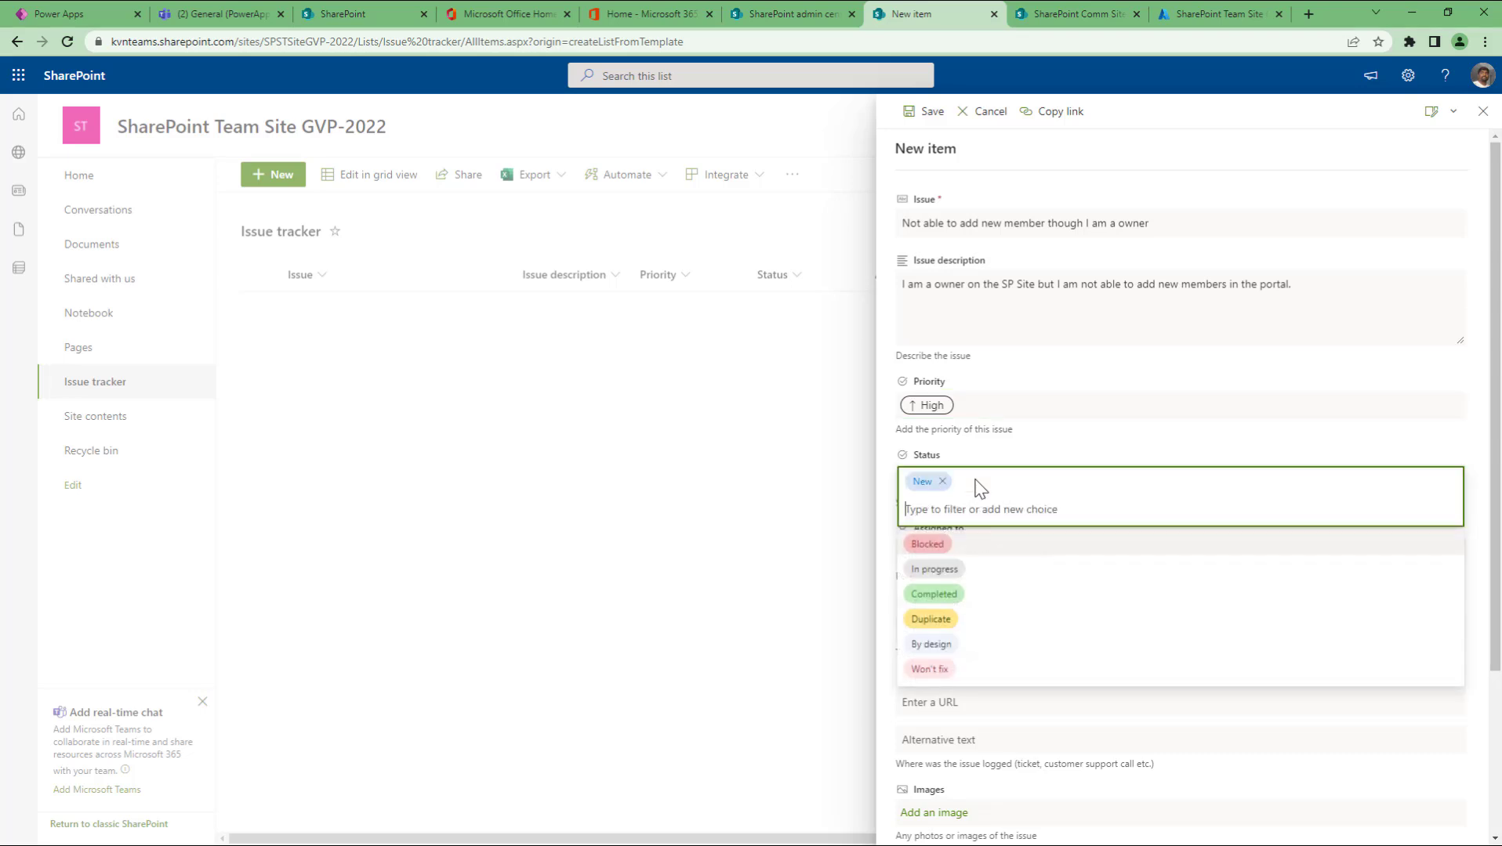
left_click(1049, 449)
Step: Assign the issue to the suggested person and set date reported to June 2, 2022
left_click(990, 553)
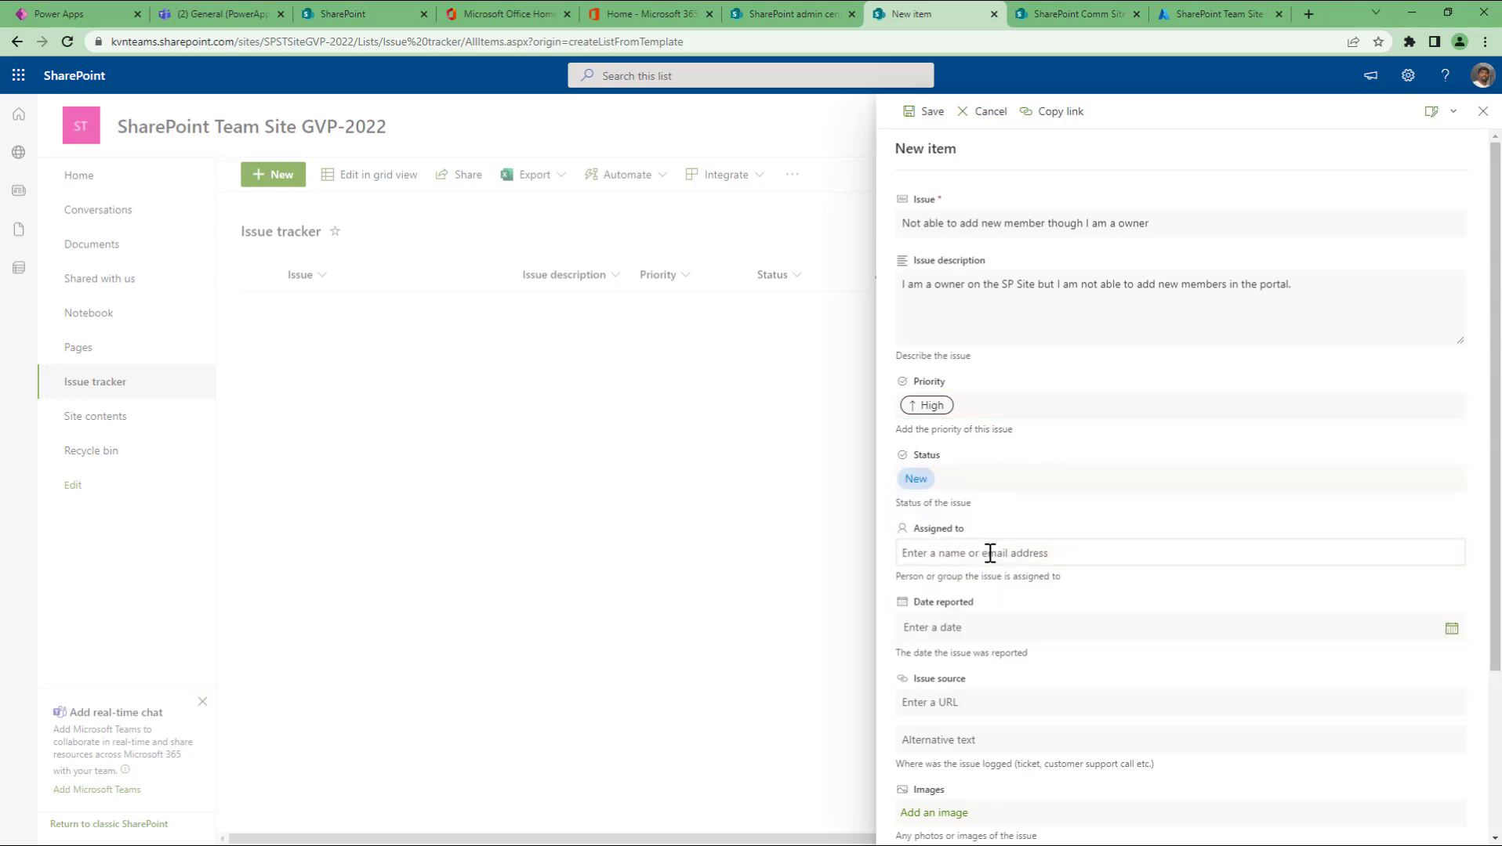
type("vandana")
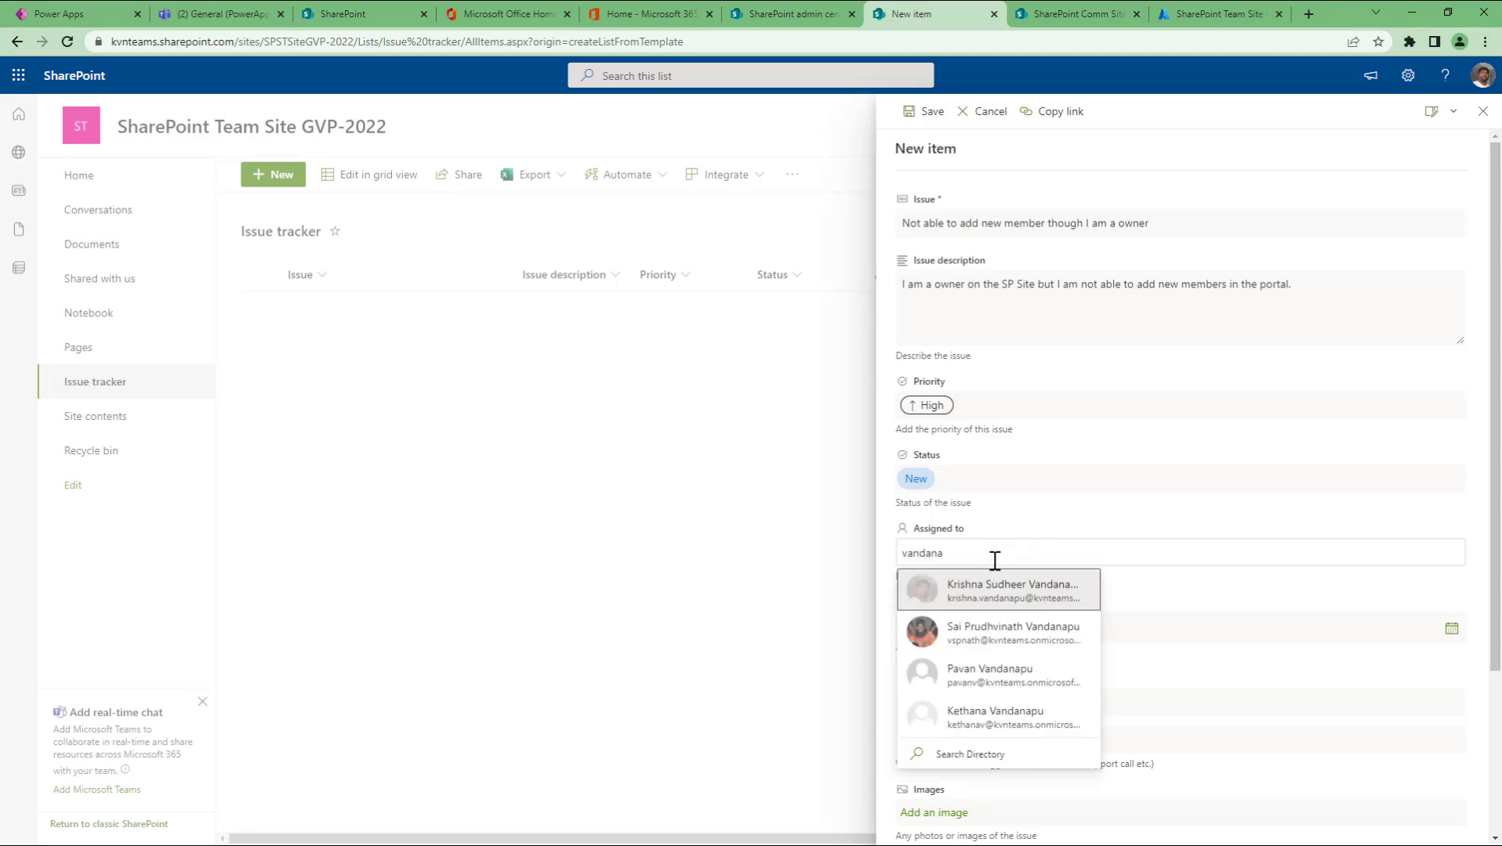
left_click(995, 592)
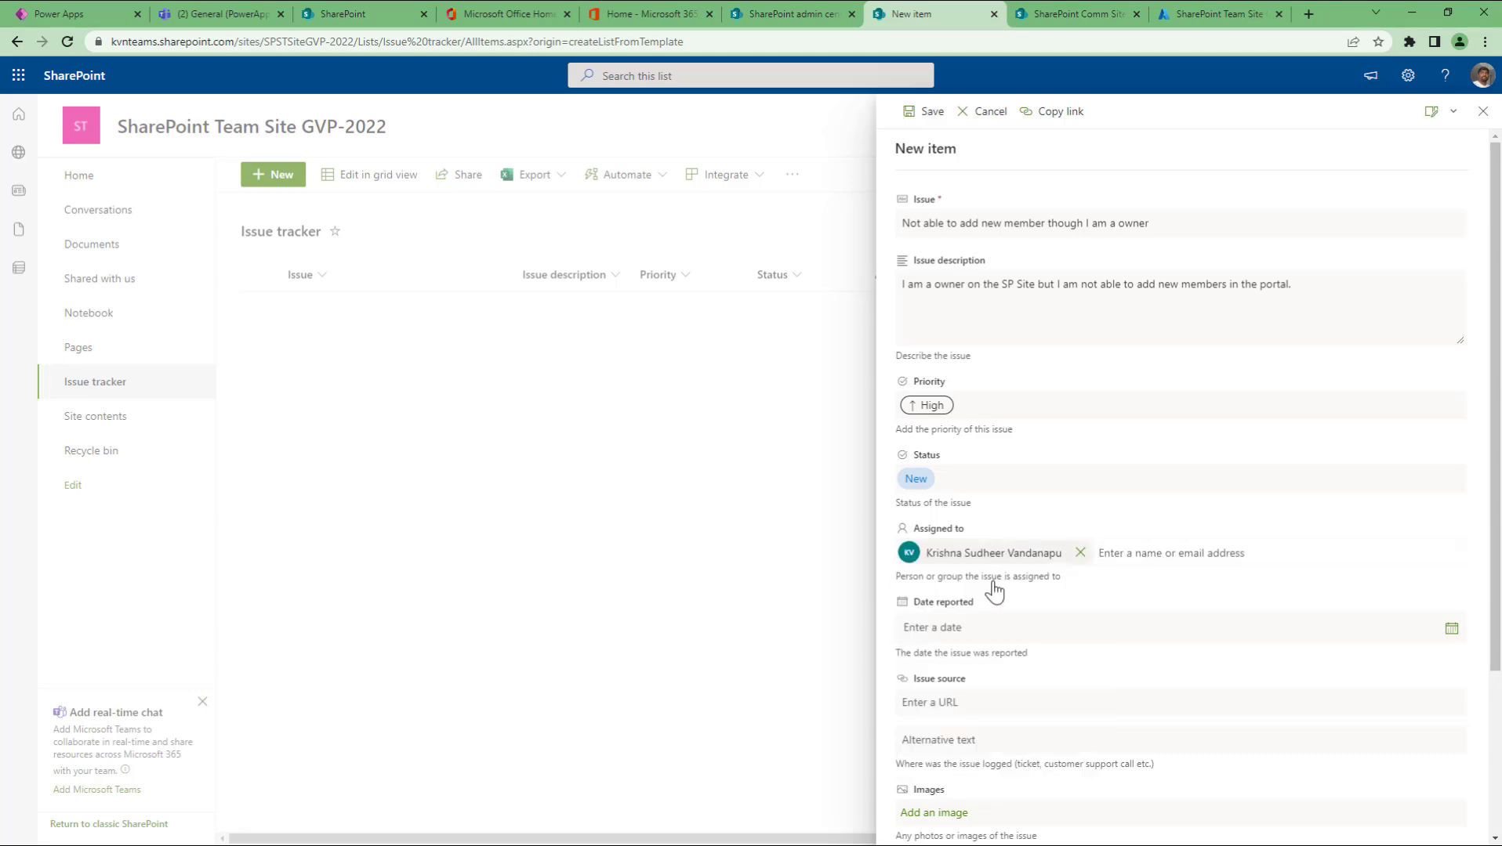
left_click(1005, 629)
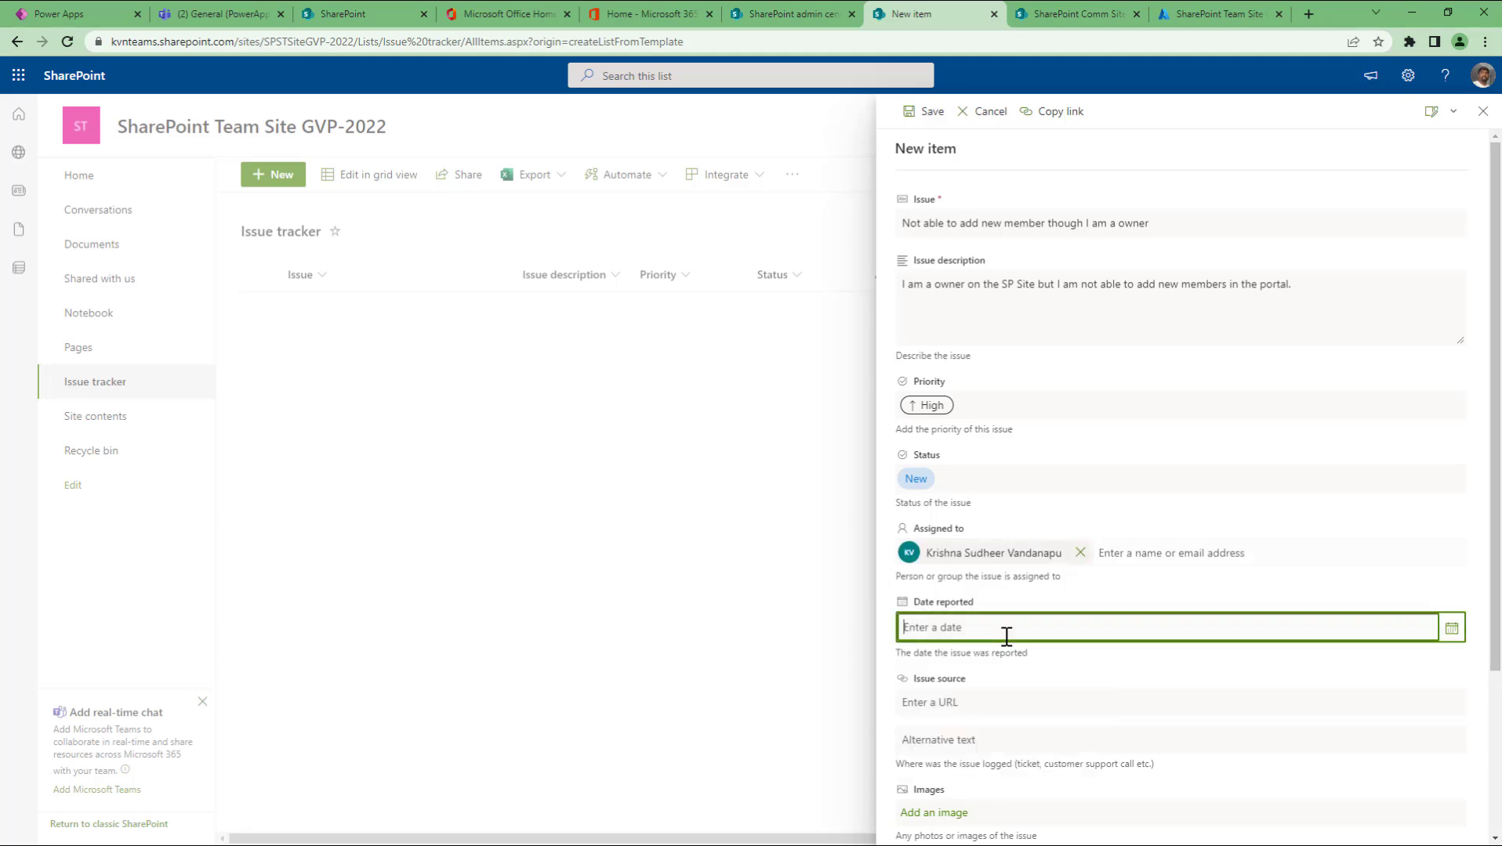
left_click(1451, 633)
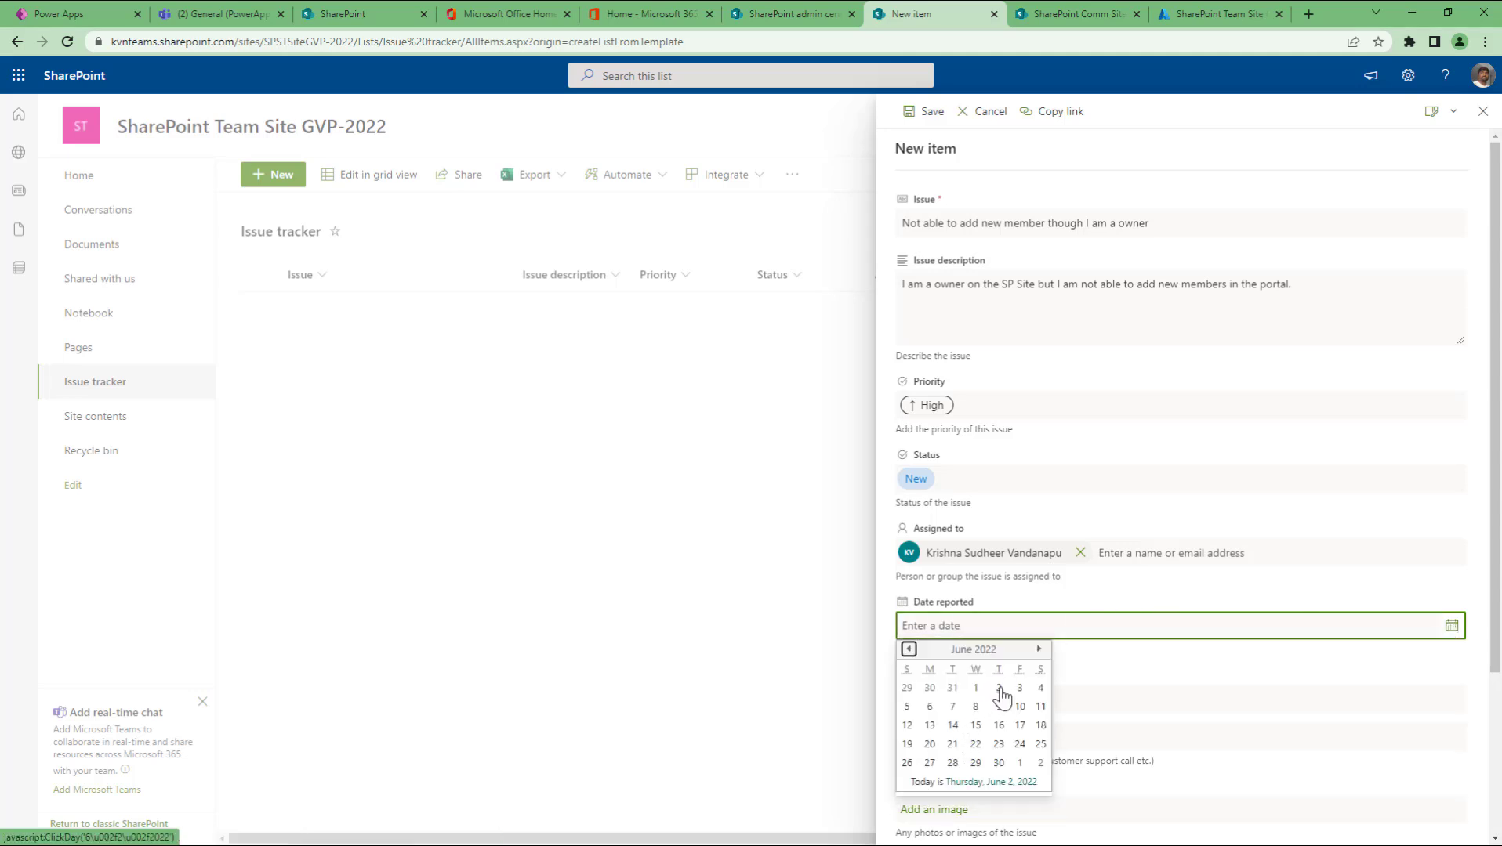
left_click(1000, 690)
scroll(972, 627, "down", 2)
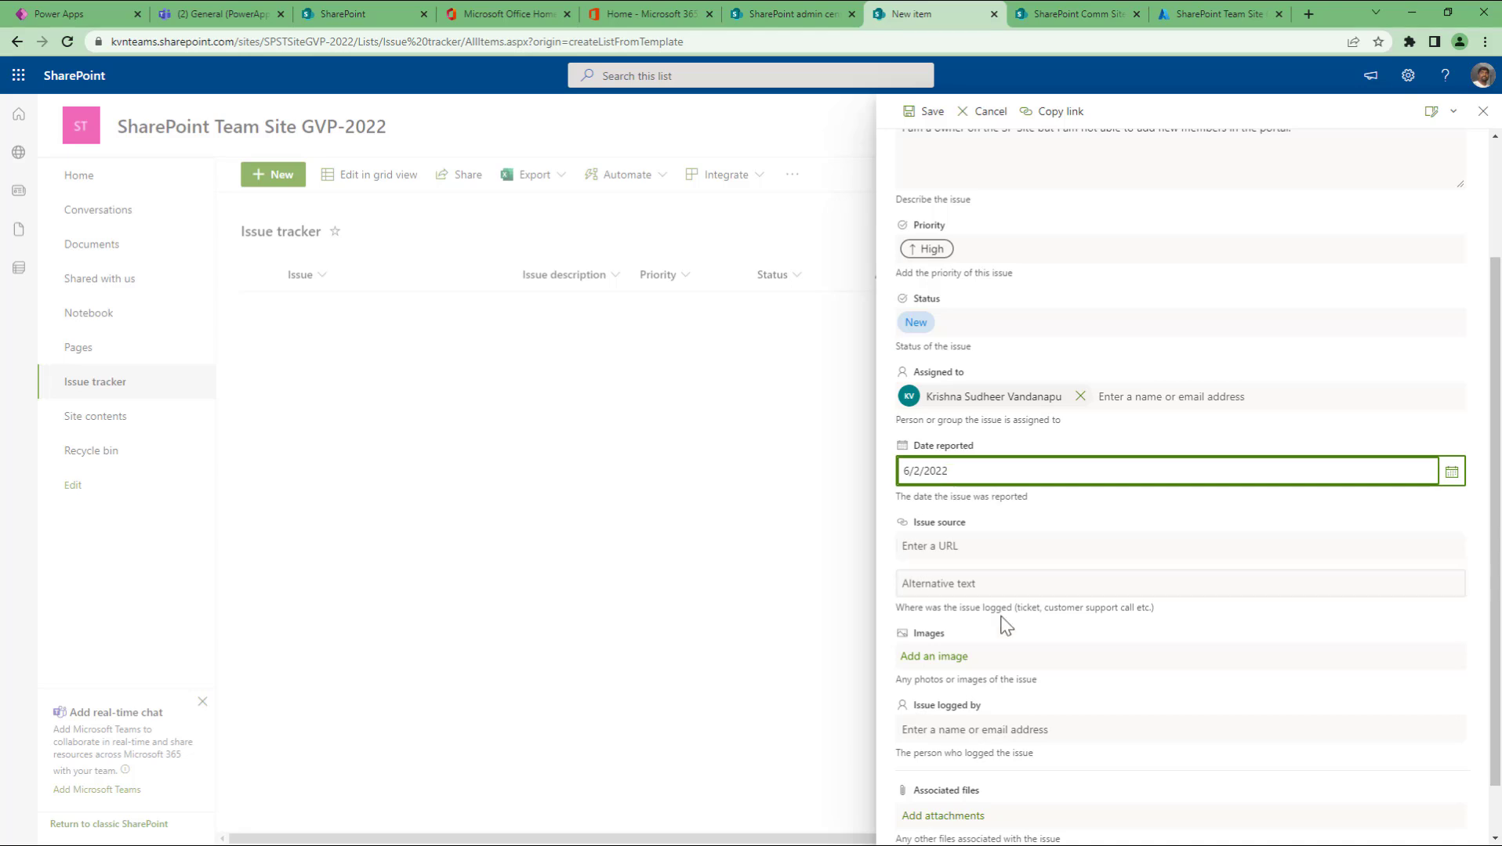
scroll(995, 638, "down", 1)
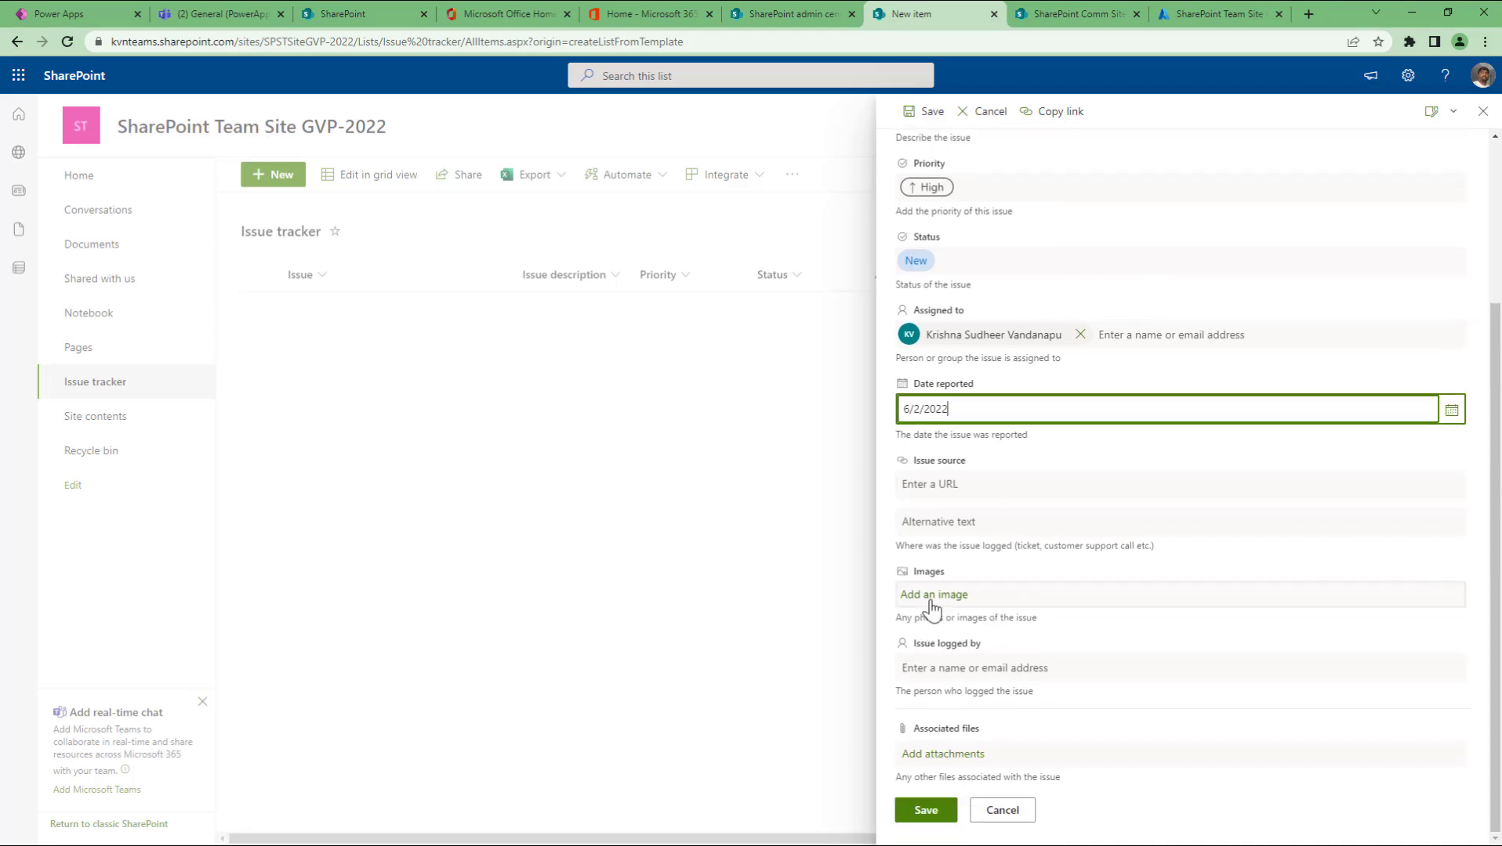
Step: Attach the April 13 WhatsApp image, set the suggested person as issue logger, and save the item
left_click(931, 602)
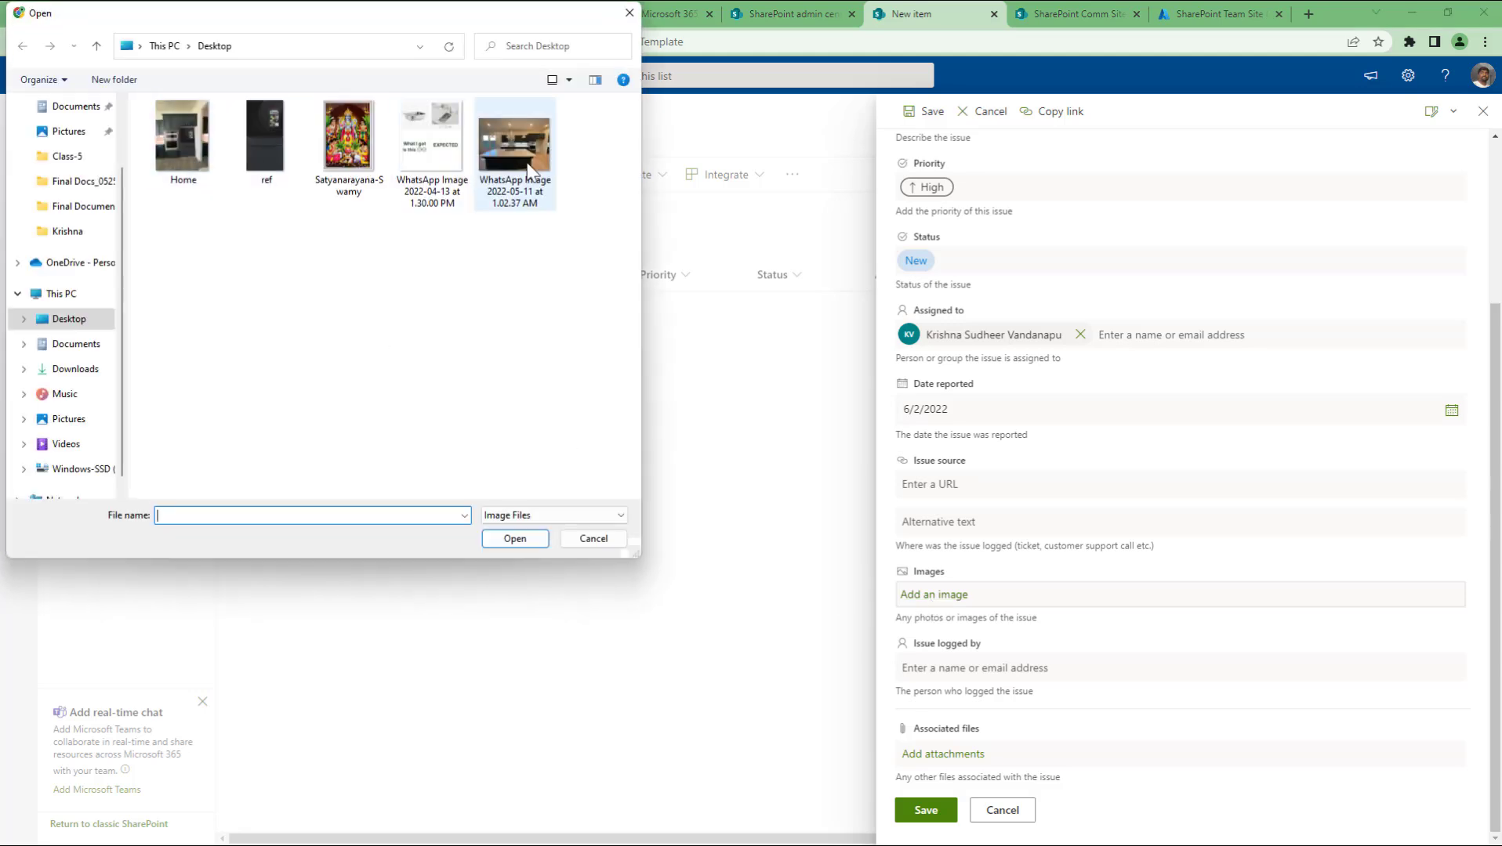
left_click(422, 161)
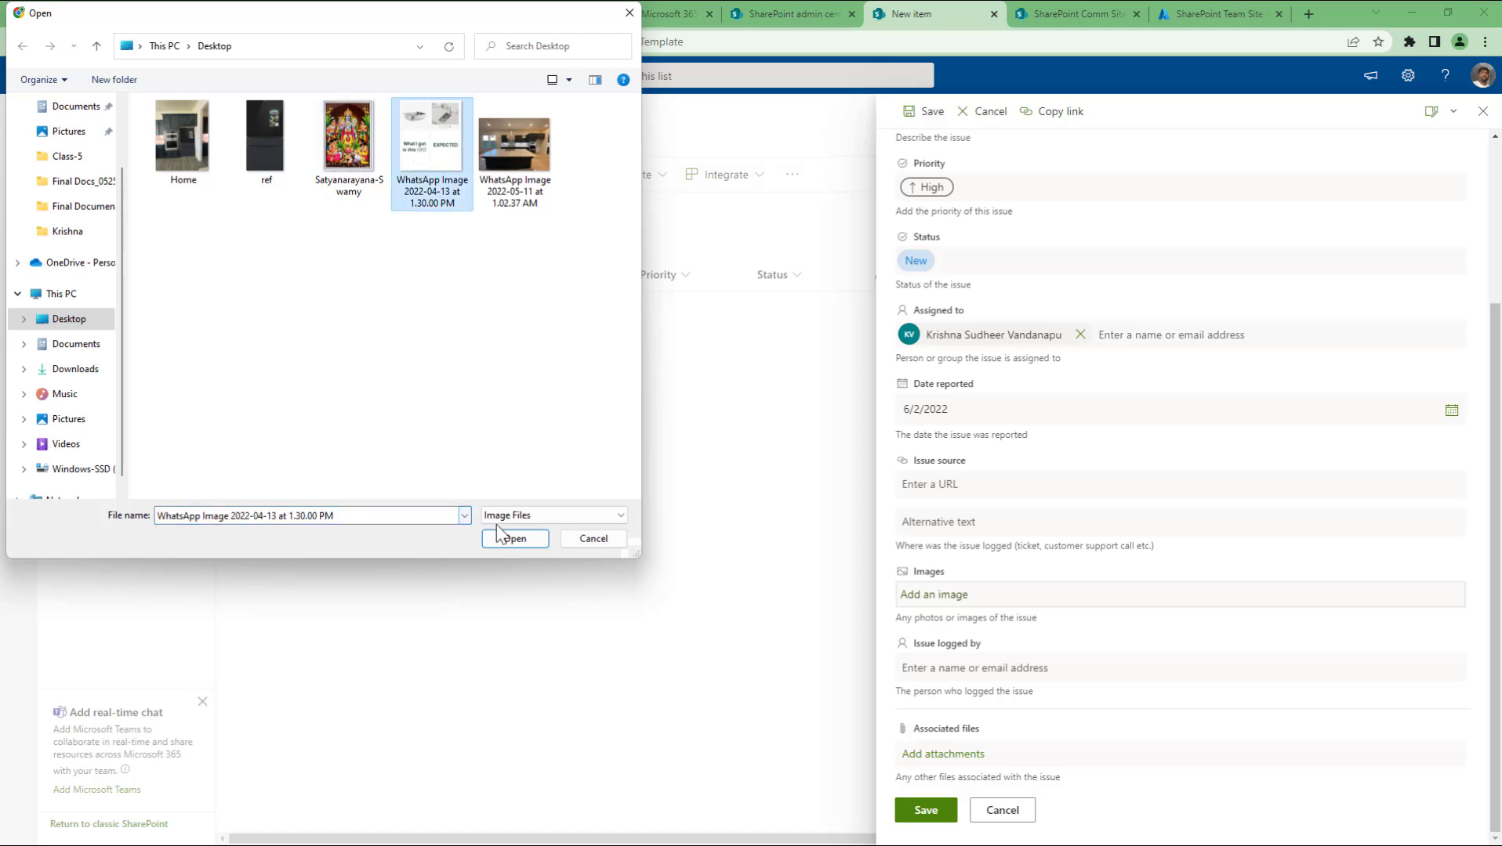
left_click(505, 540)
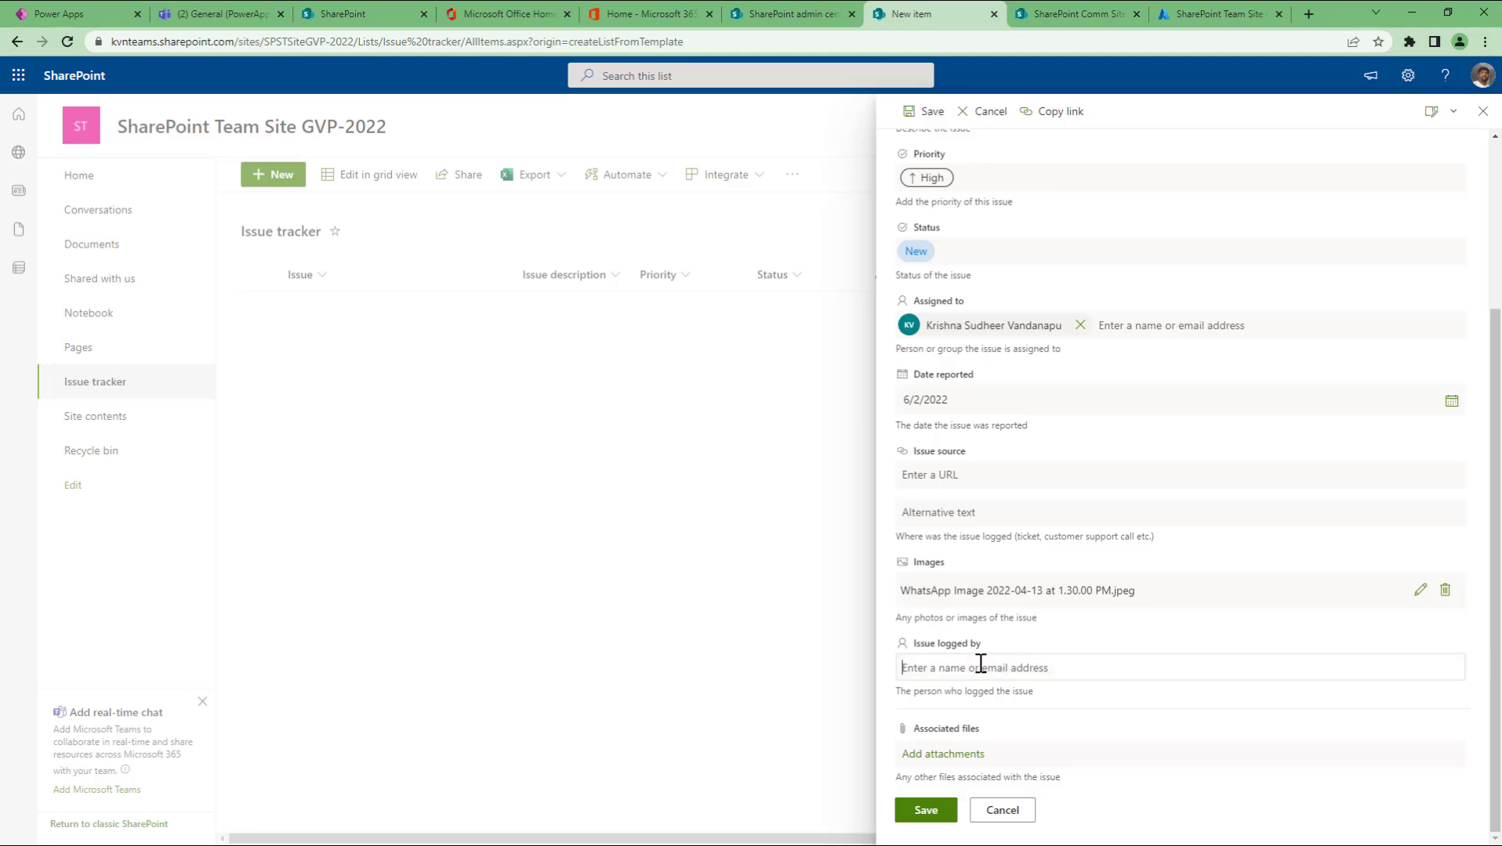
type("david")
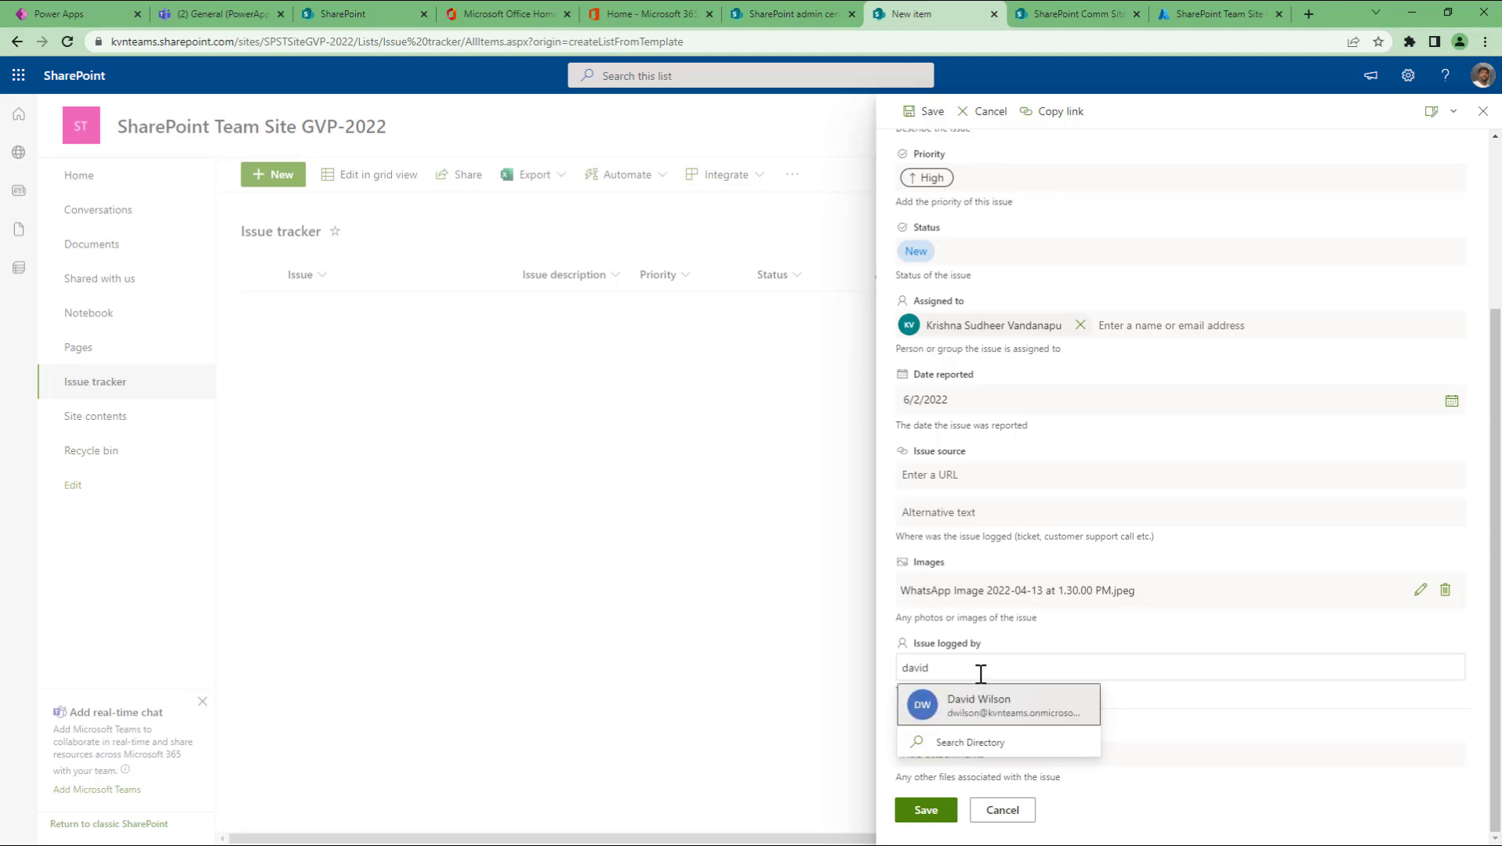
left_click(980, 705)
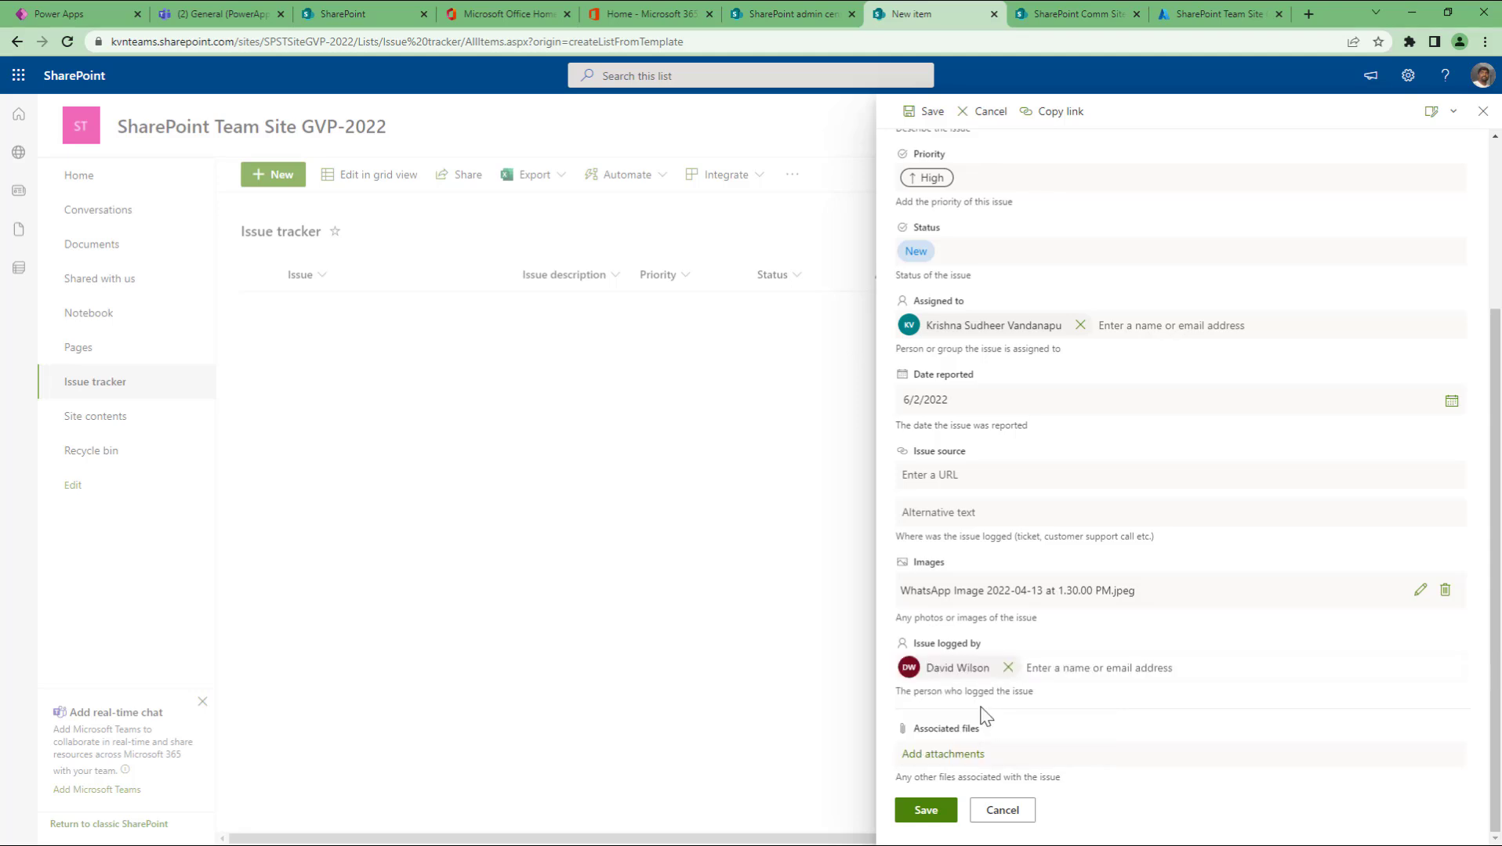
left_click(926, 812)
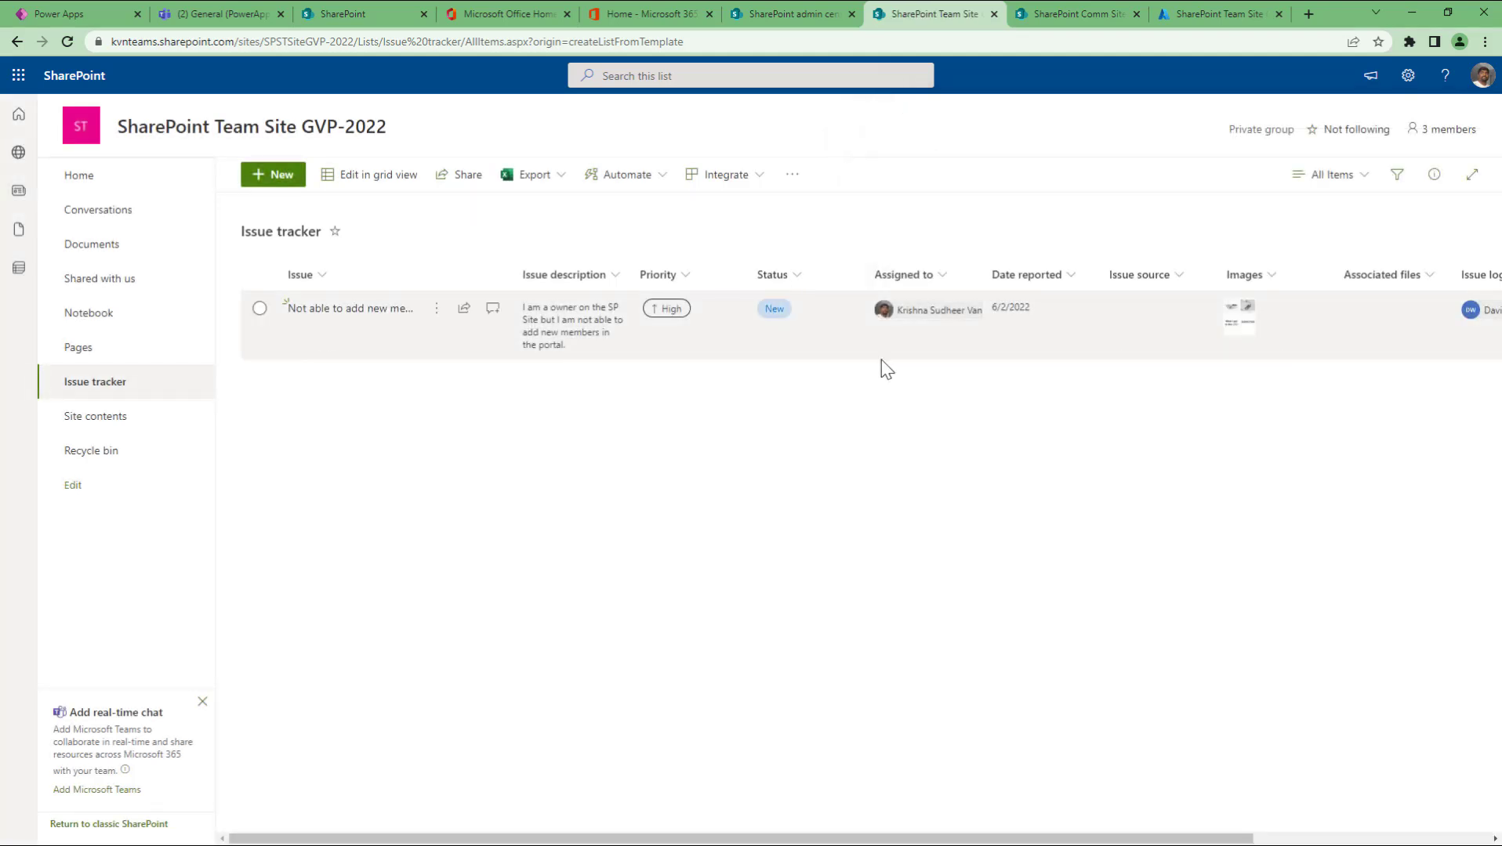
left_click(1245, 332)
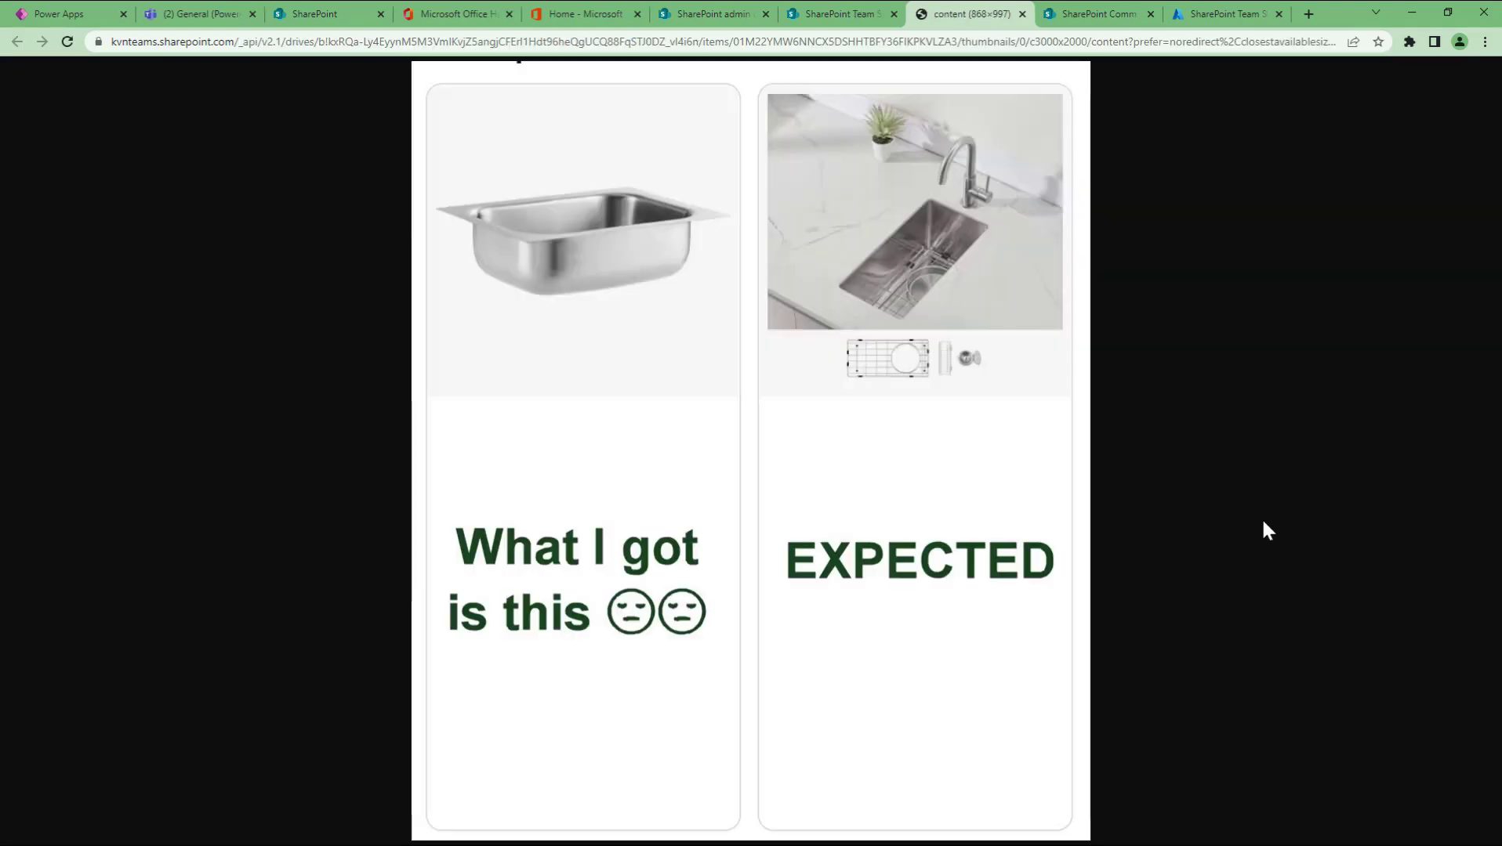
left_click(1022, 14)
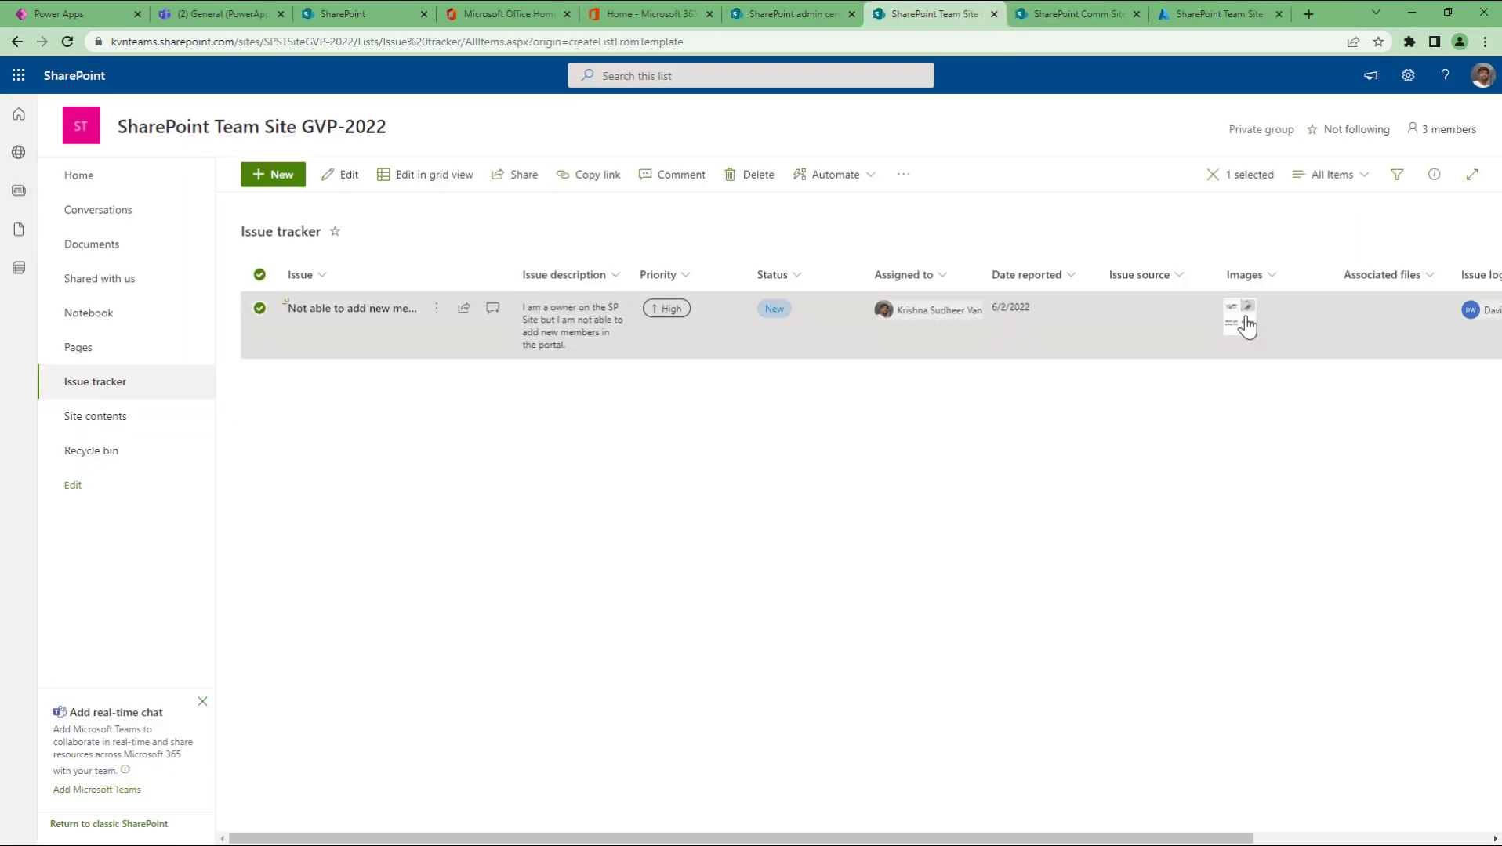
left_click(554, 445)
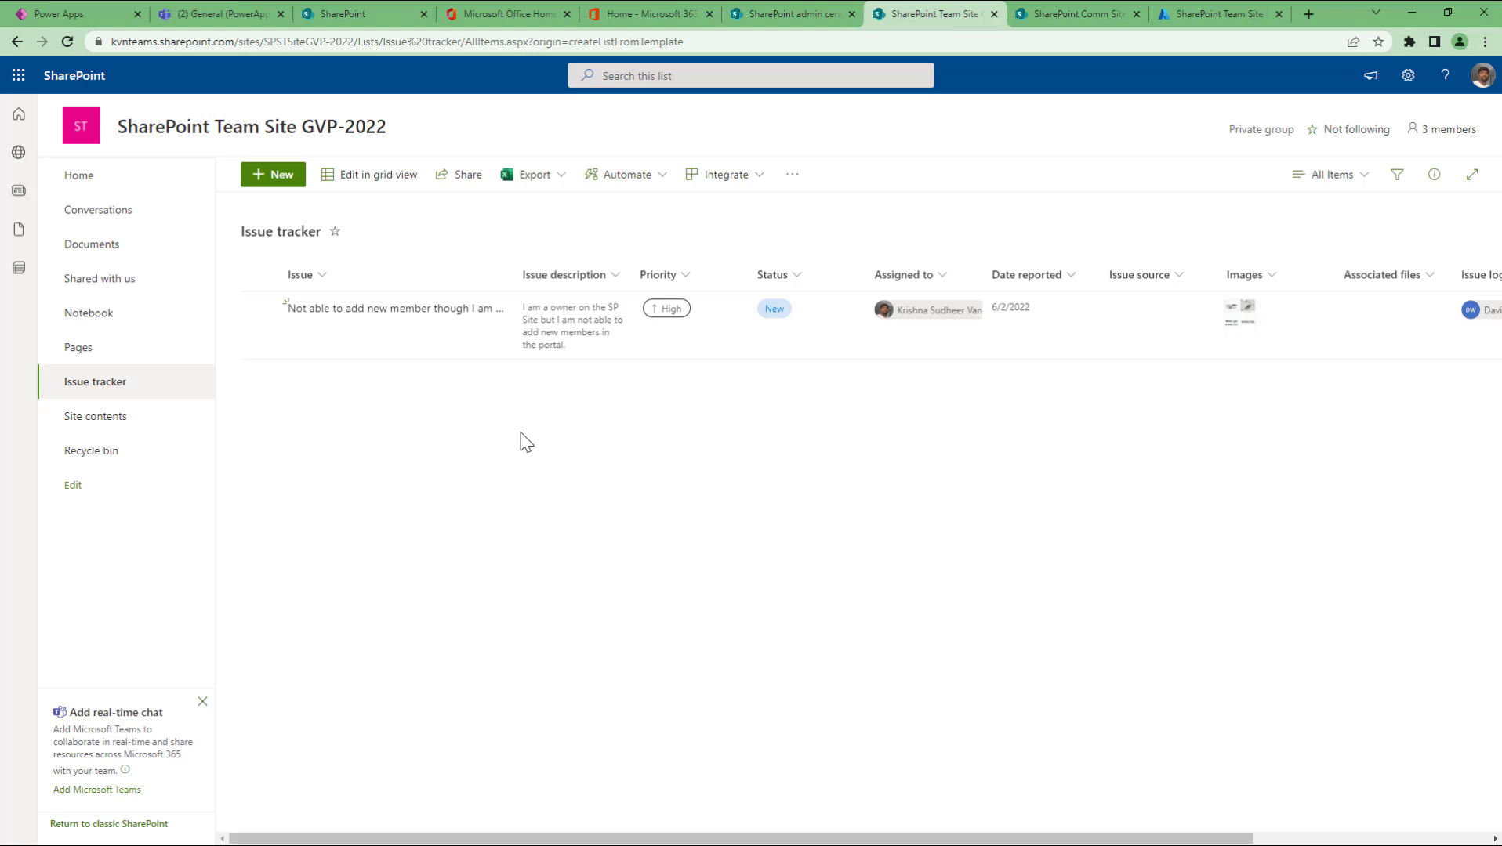
Step: In grid view, add a row 'adding a new list is not working' described 'not able to create the new list'
left_click(385, 176)
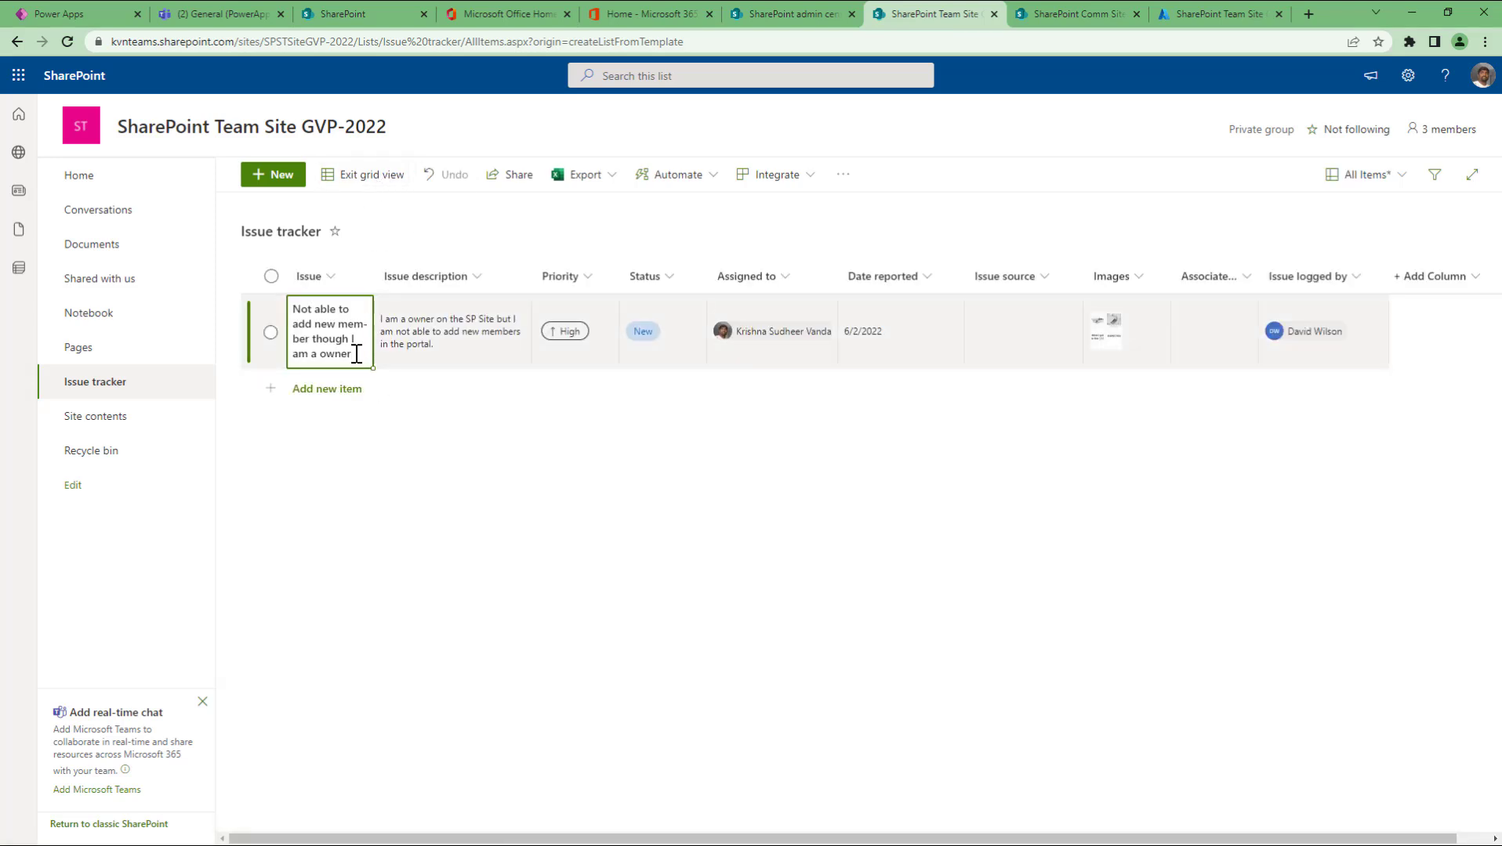
left_click(330, 402)
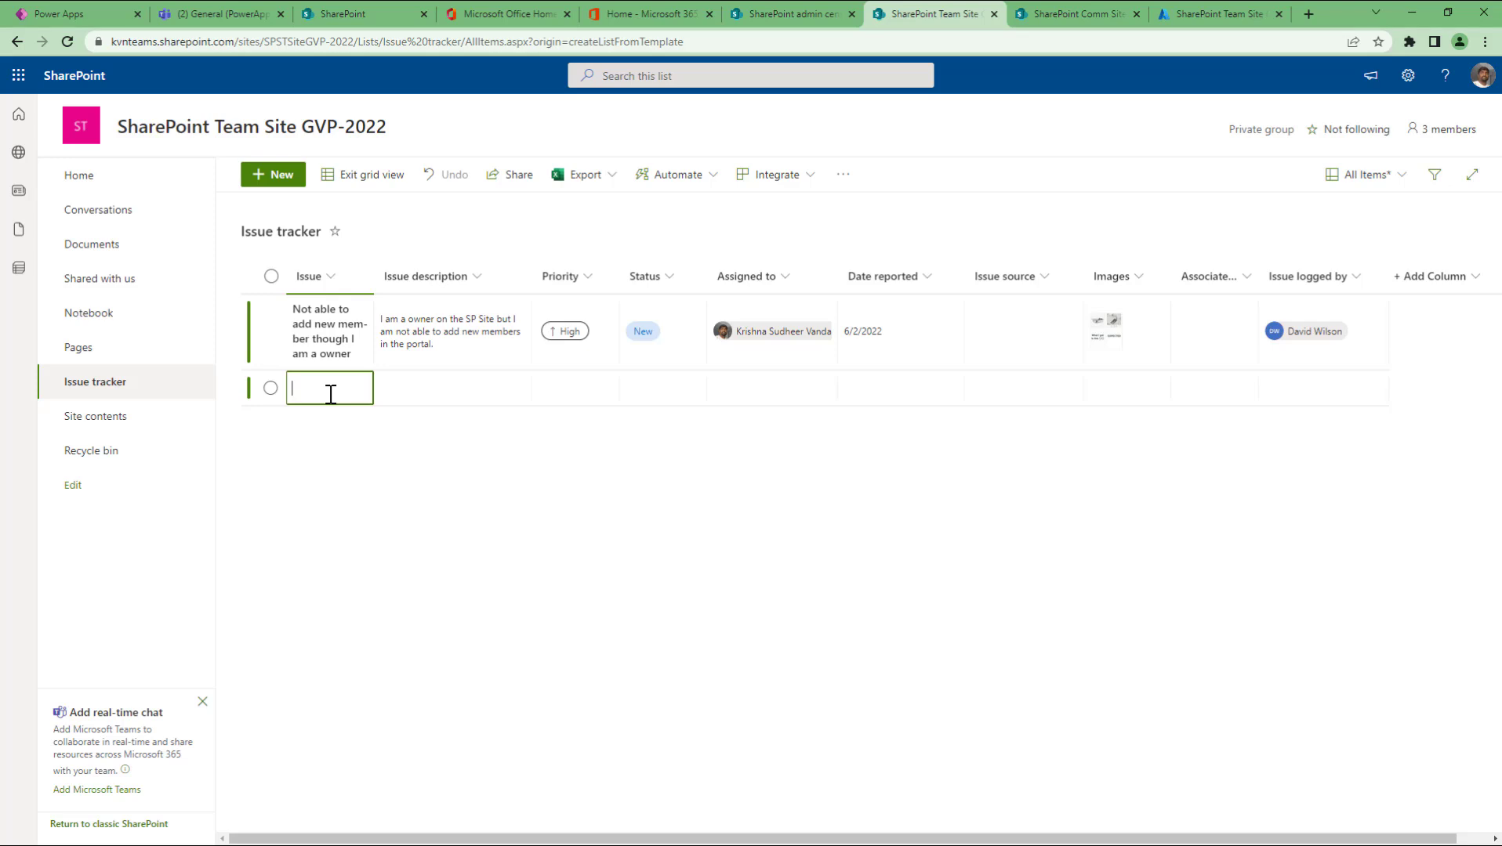
type("adding a")
type(" new")
type(" list is no")
type("t working")
key("Tab")
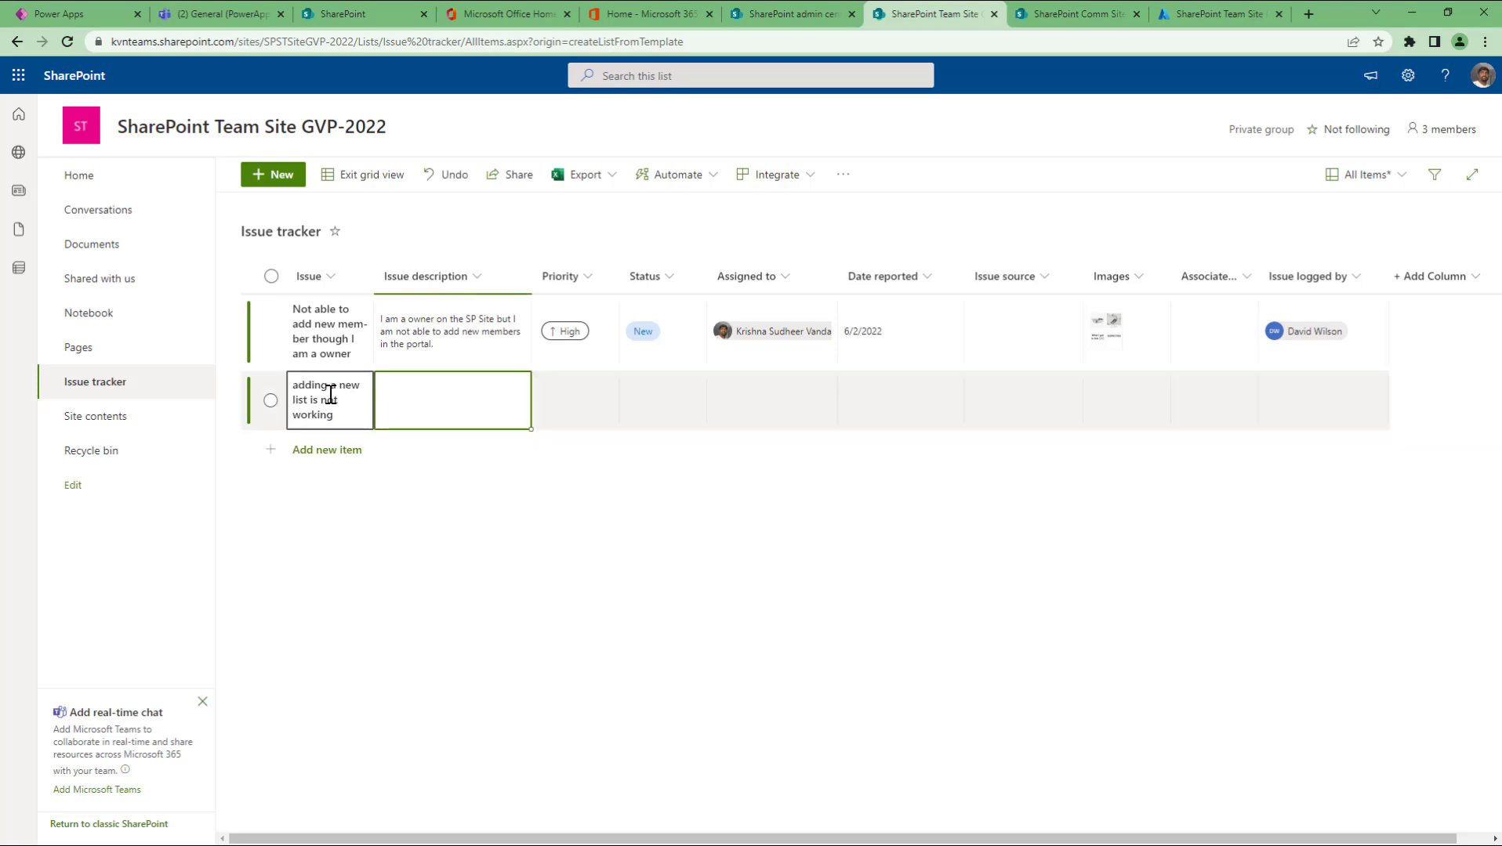
left_click(466, 401)
type("not ")
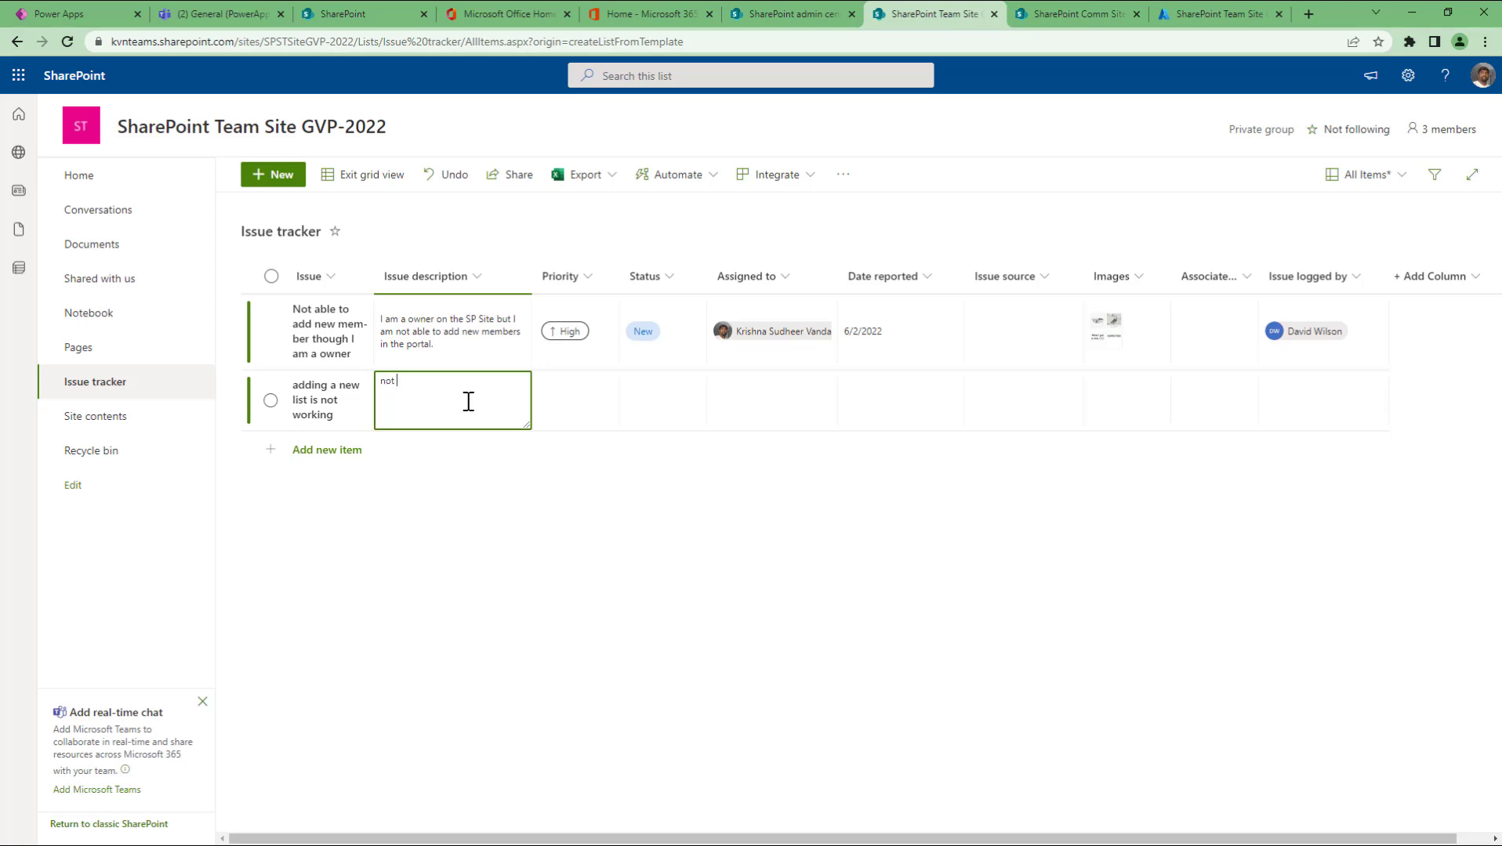
type("able to create the new list")
left_click(338, 450)
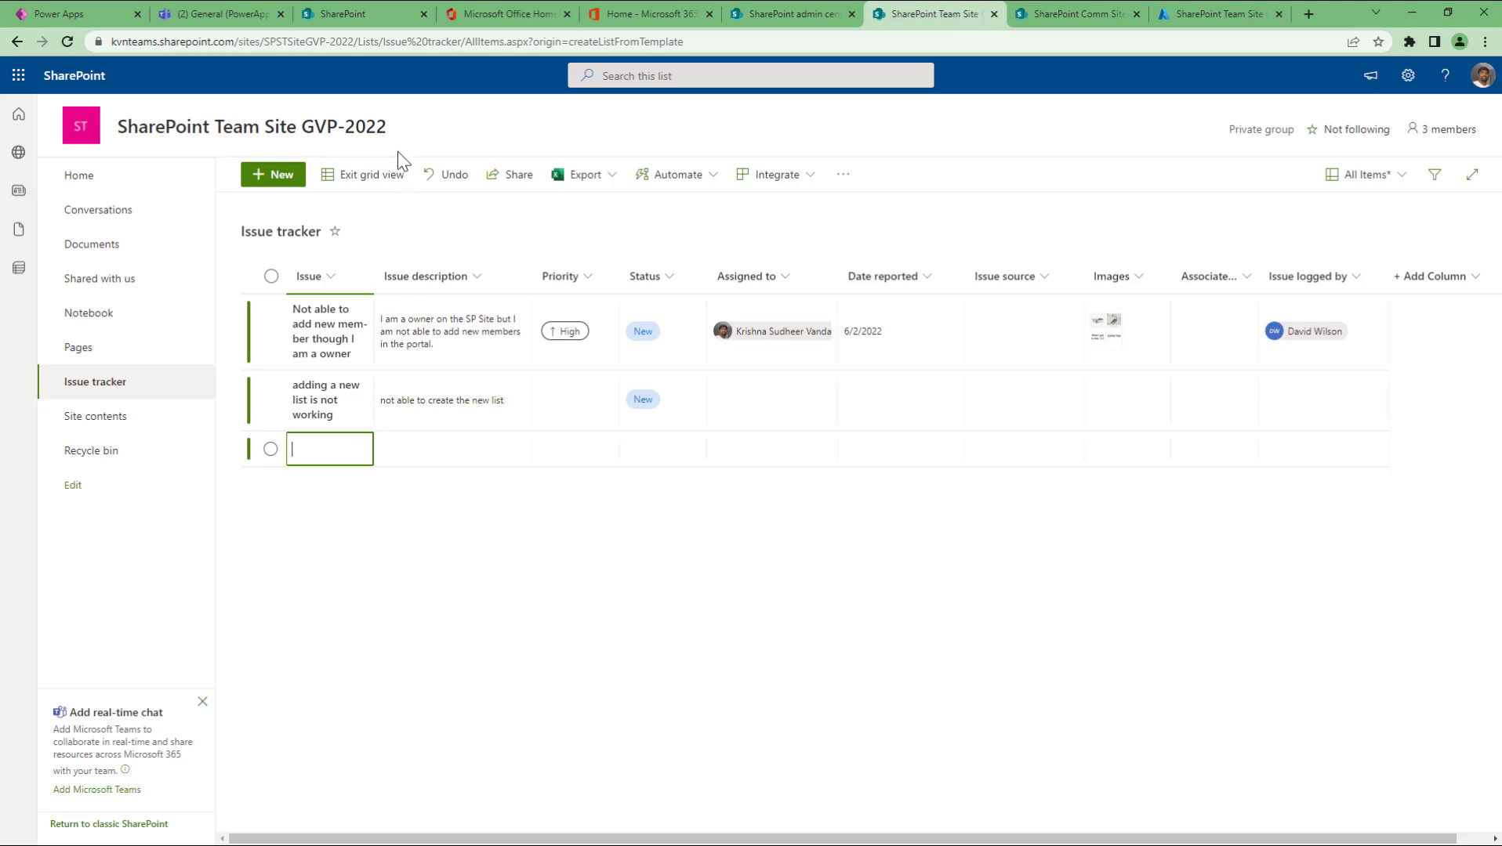
Step: Exit grid editing to return the Issue tracker to its standard view
left_click(363, 185)
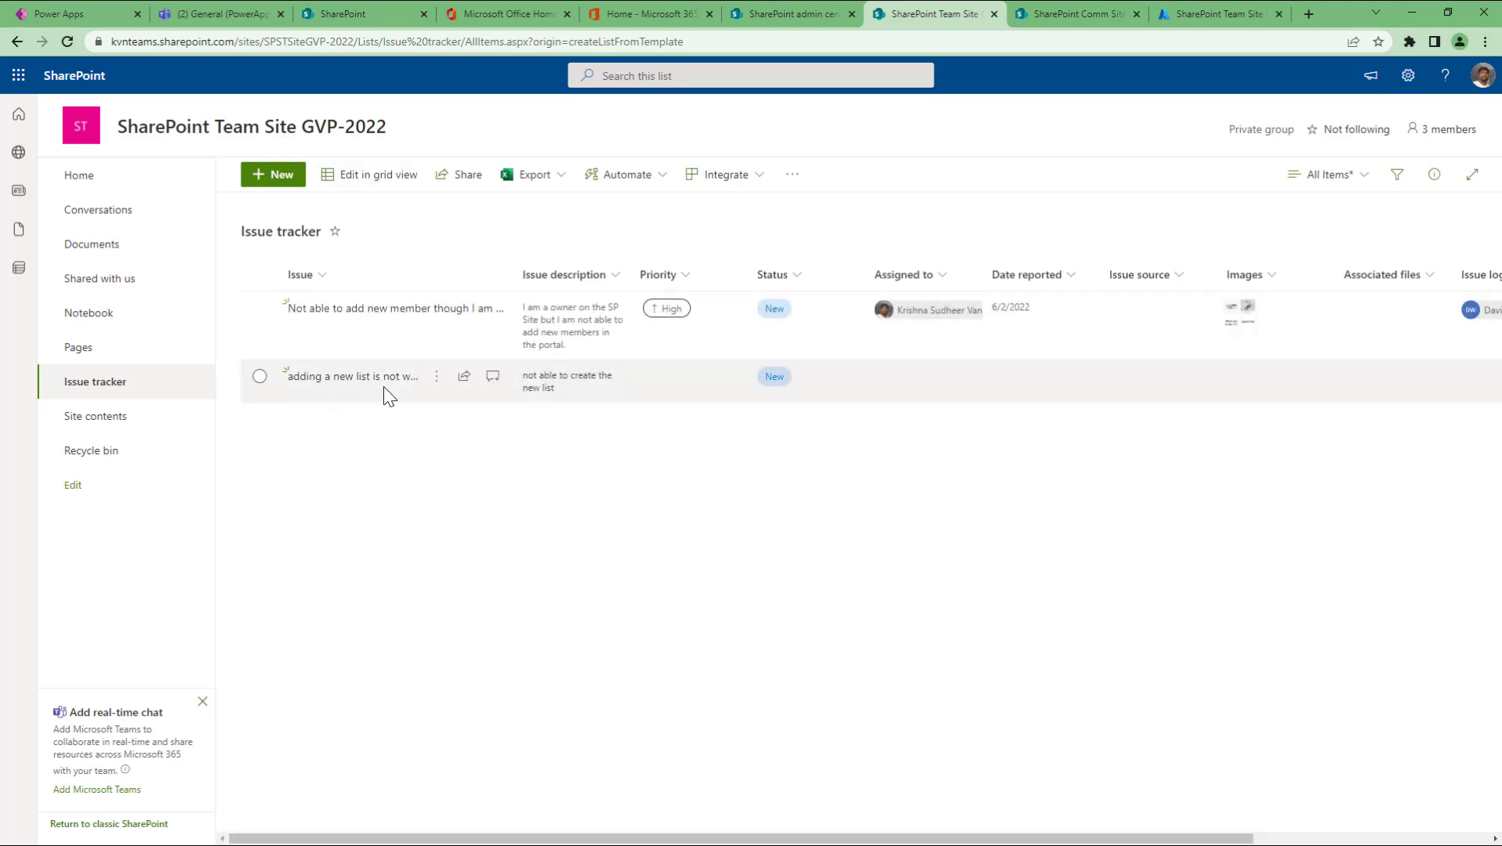
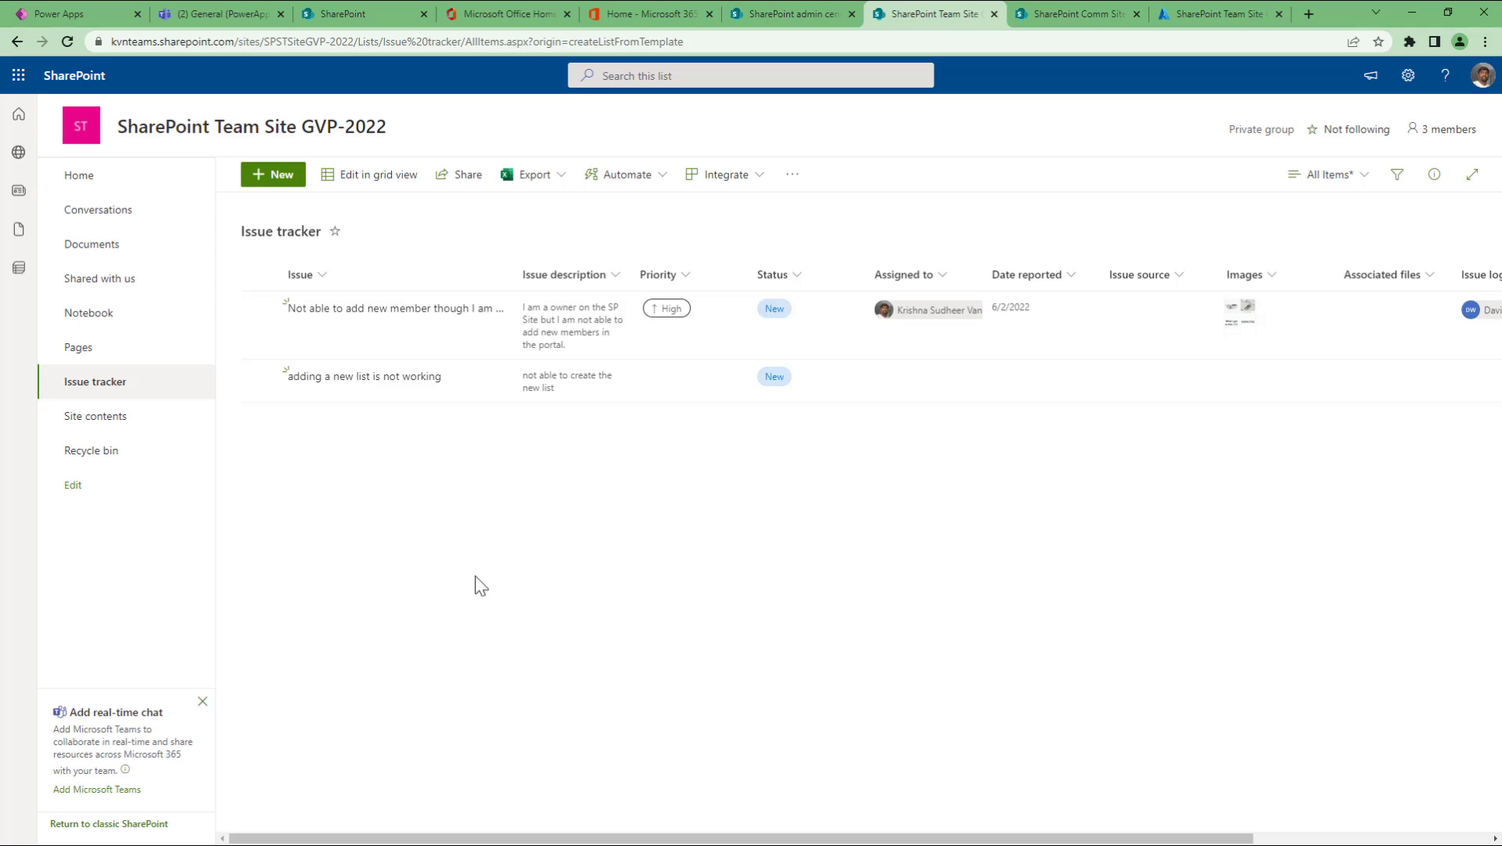
Step: Discard a New issue form without saving, then switch the Issue tracker to grid view
left_click(280, 191)
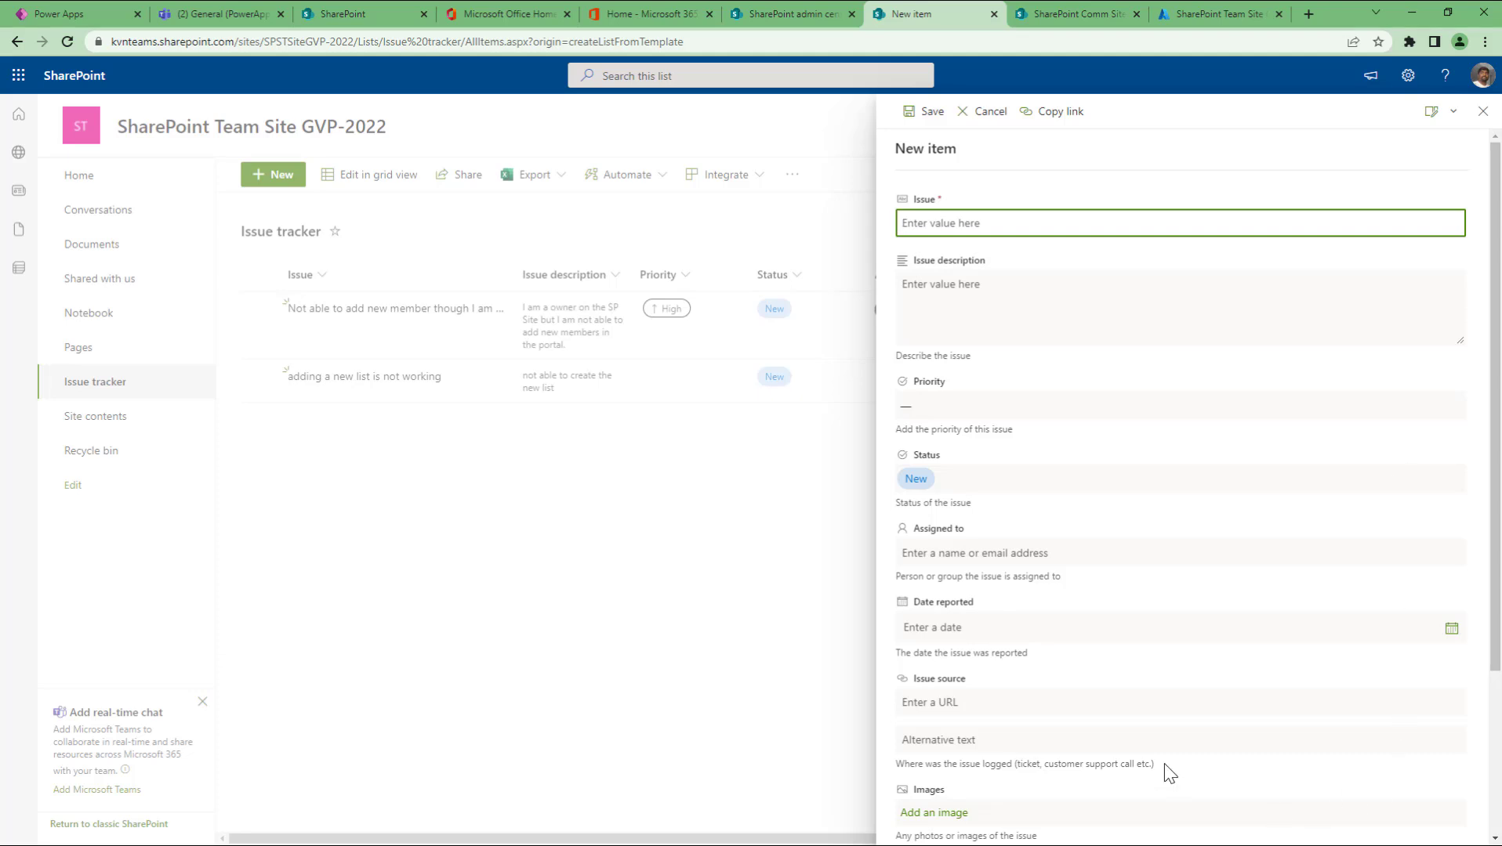
scroll(1165, 745, "down", 3)
scroll(1166, 747, "up", 3)
scroll(1097, 489, "down", 3)
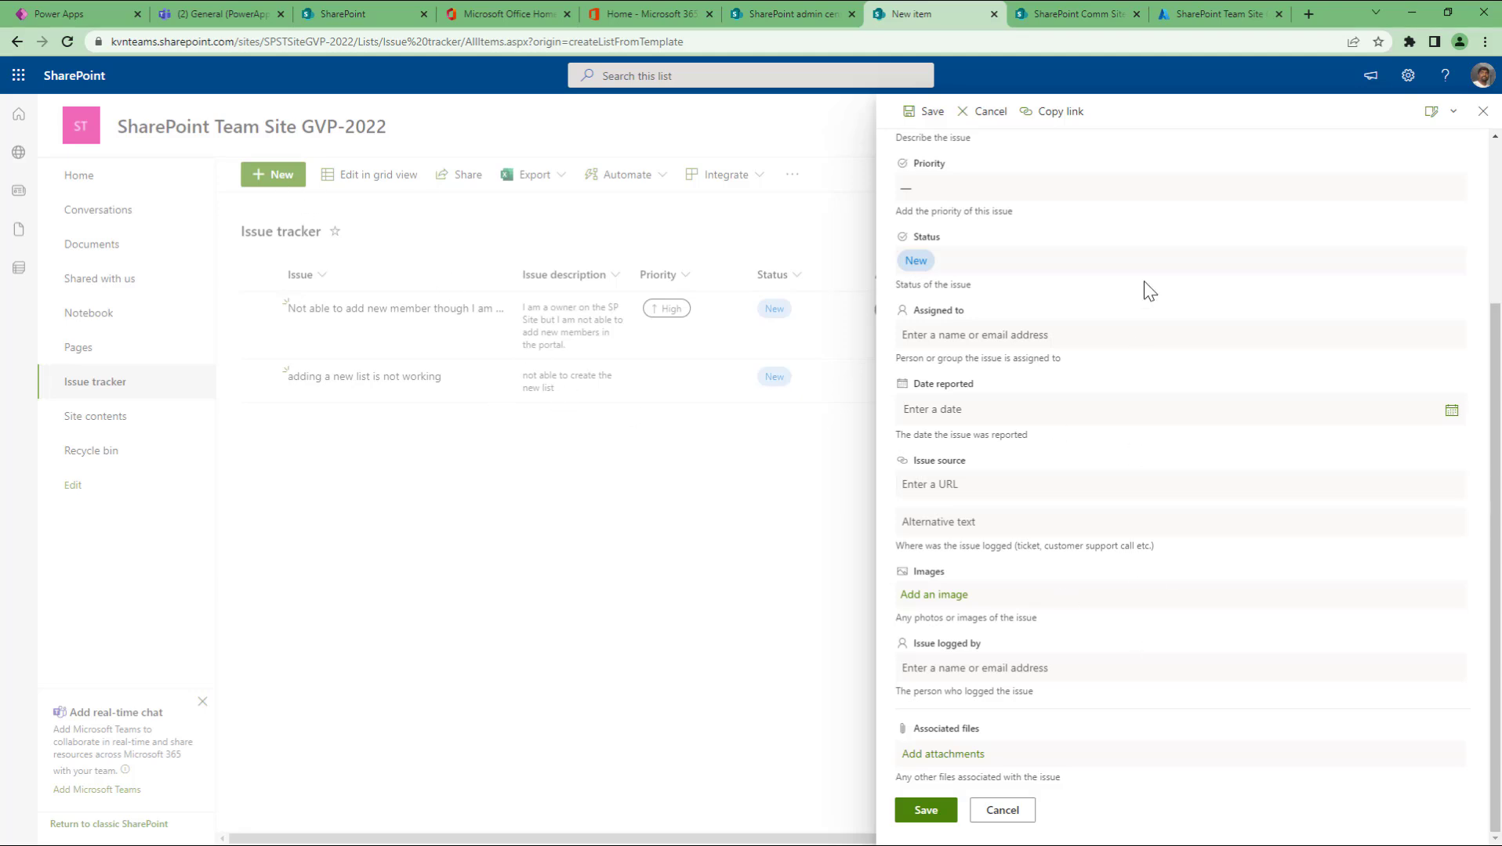
scroll(1143, 289, "up", 3)
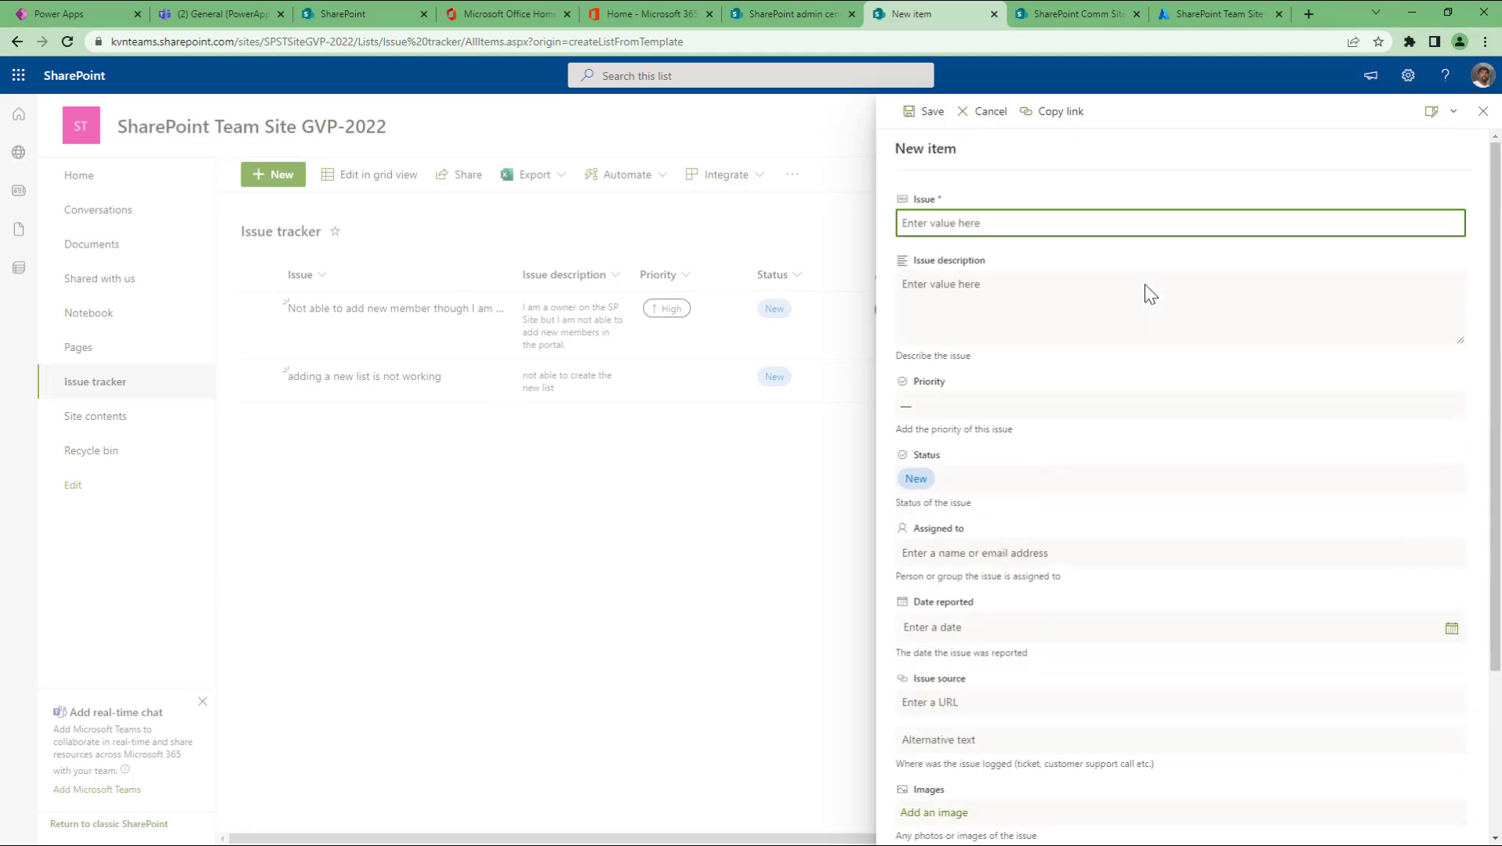
left_click(1484, 112)
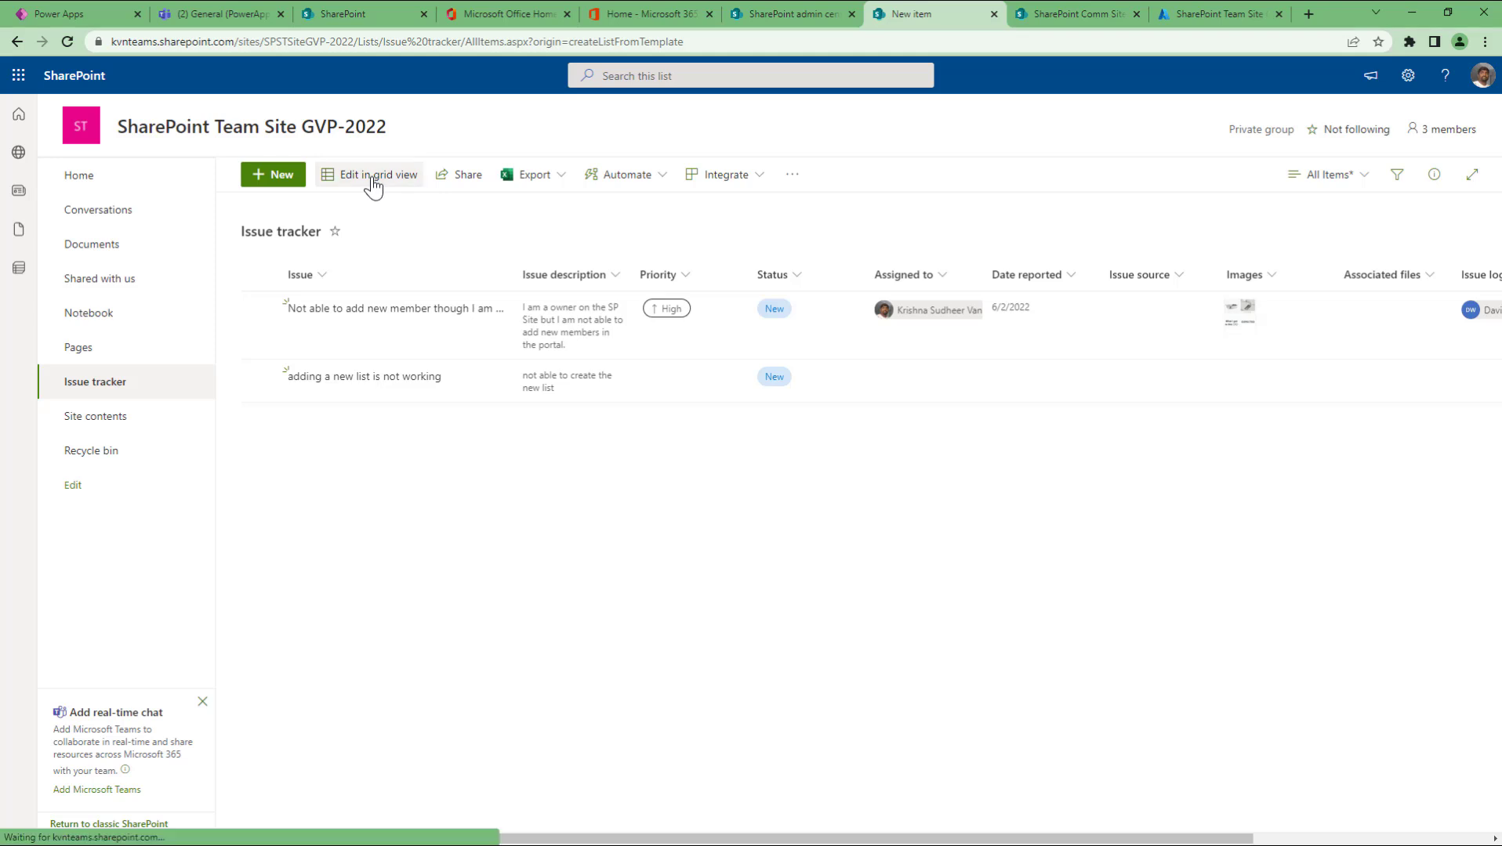
left_click(369, 176)
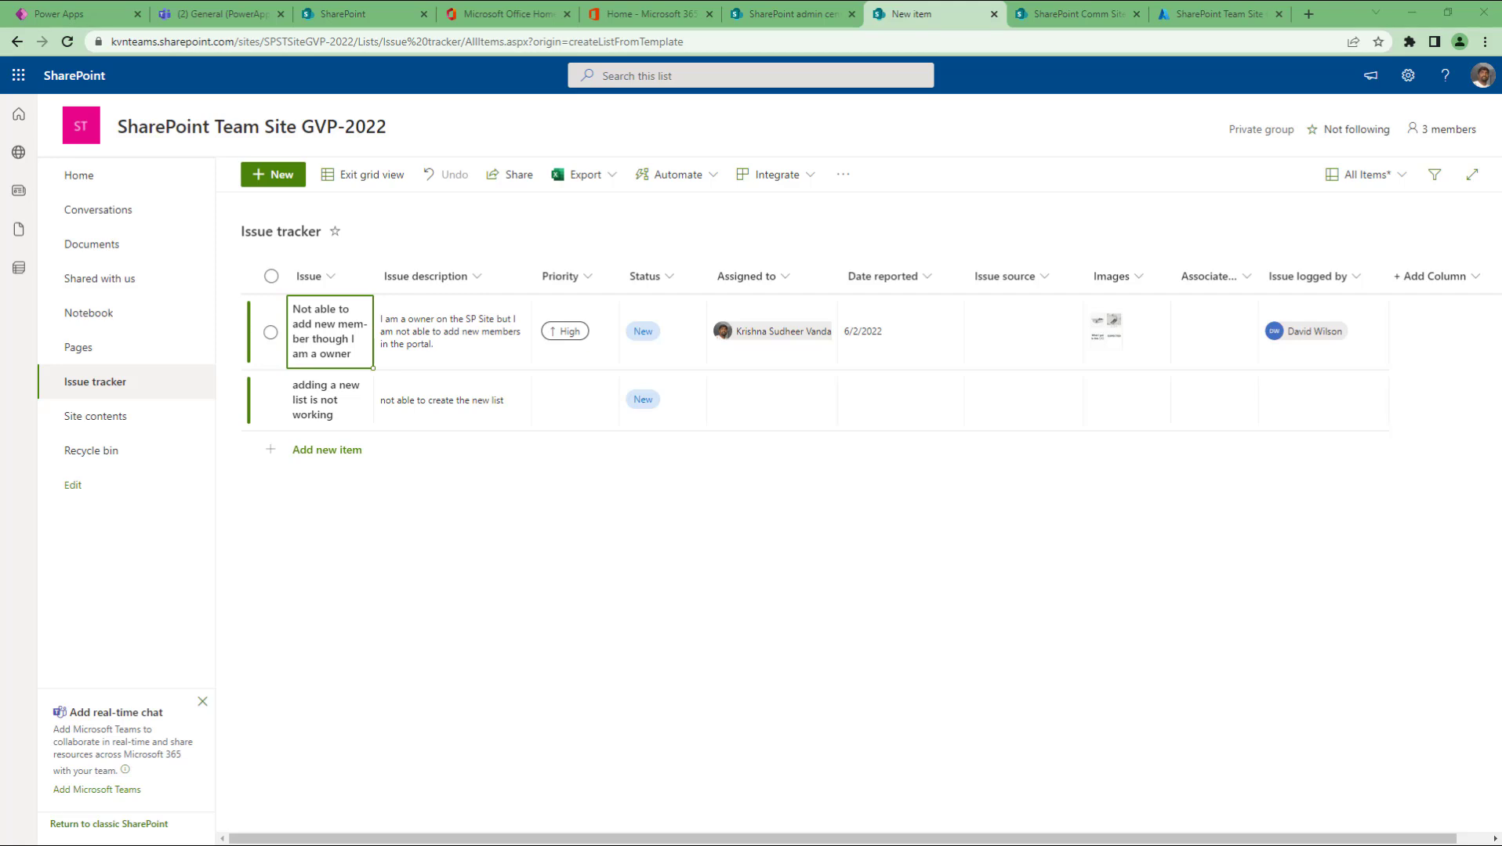
Step: In an Excel sheet over the browser, enter 'sample' in A1 plus filler text in B1 and A2:A4
left_click_drag(1, 344, 1071, 186)
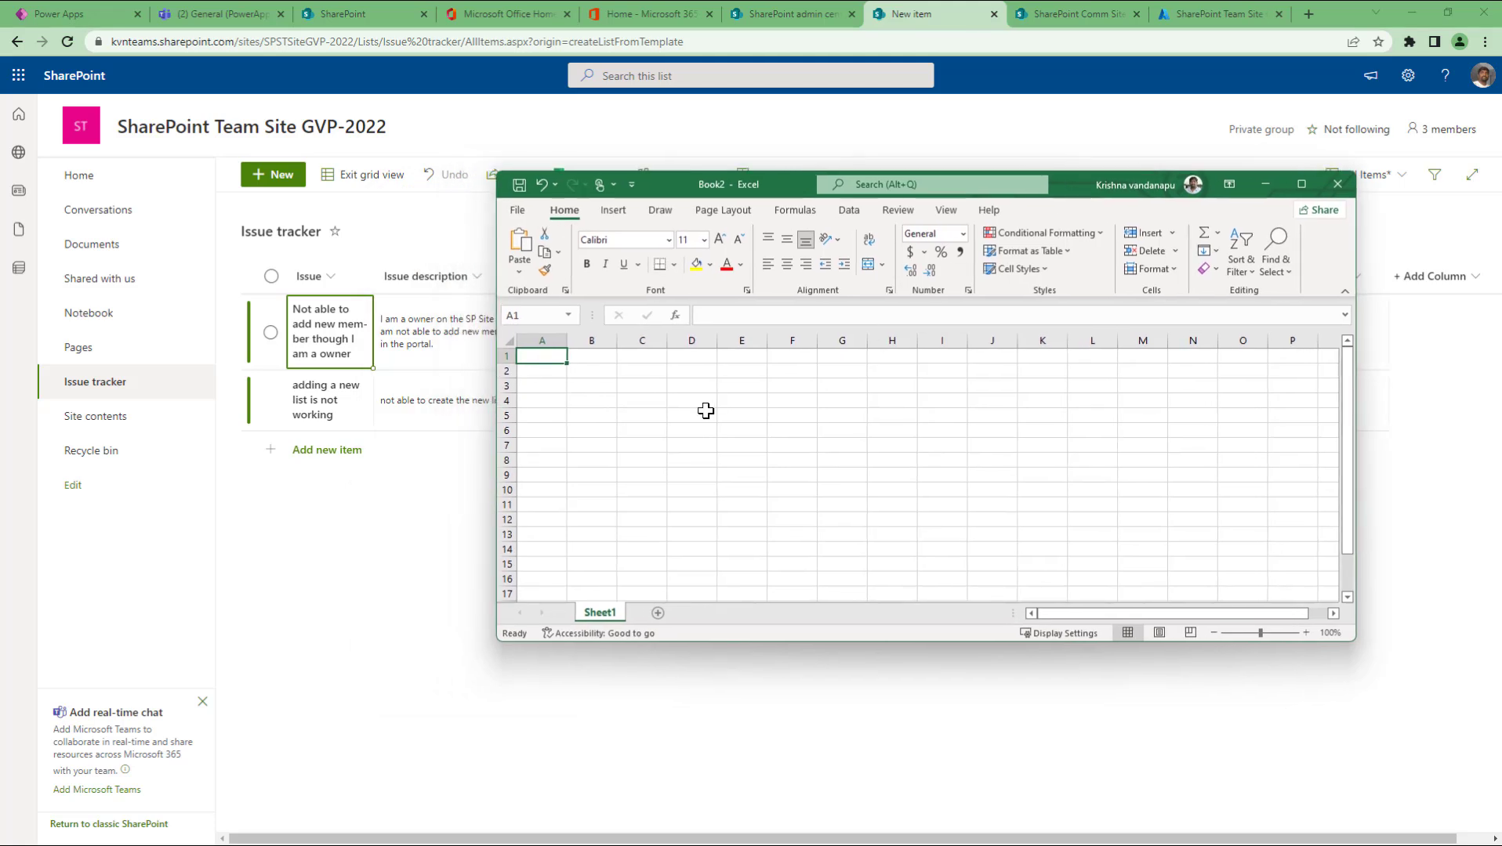
type("sample")
key("Tab")
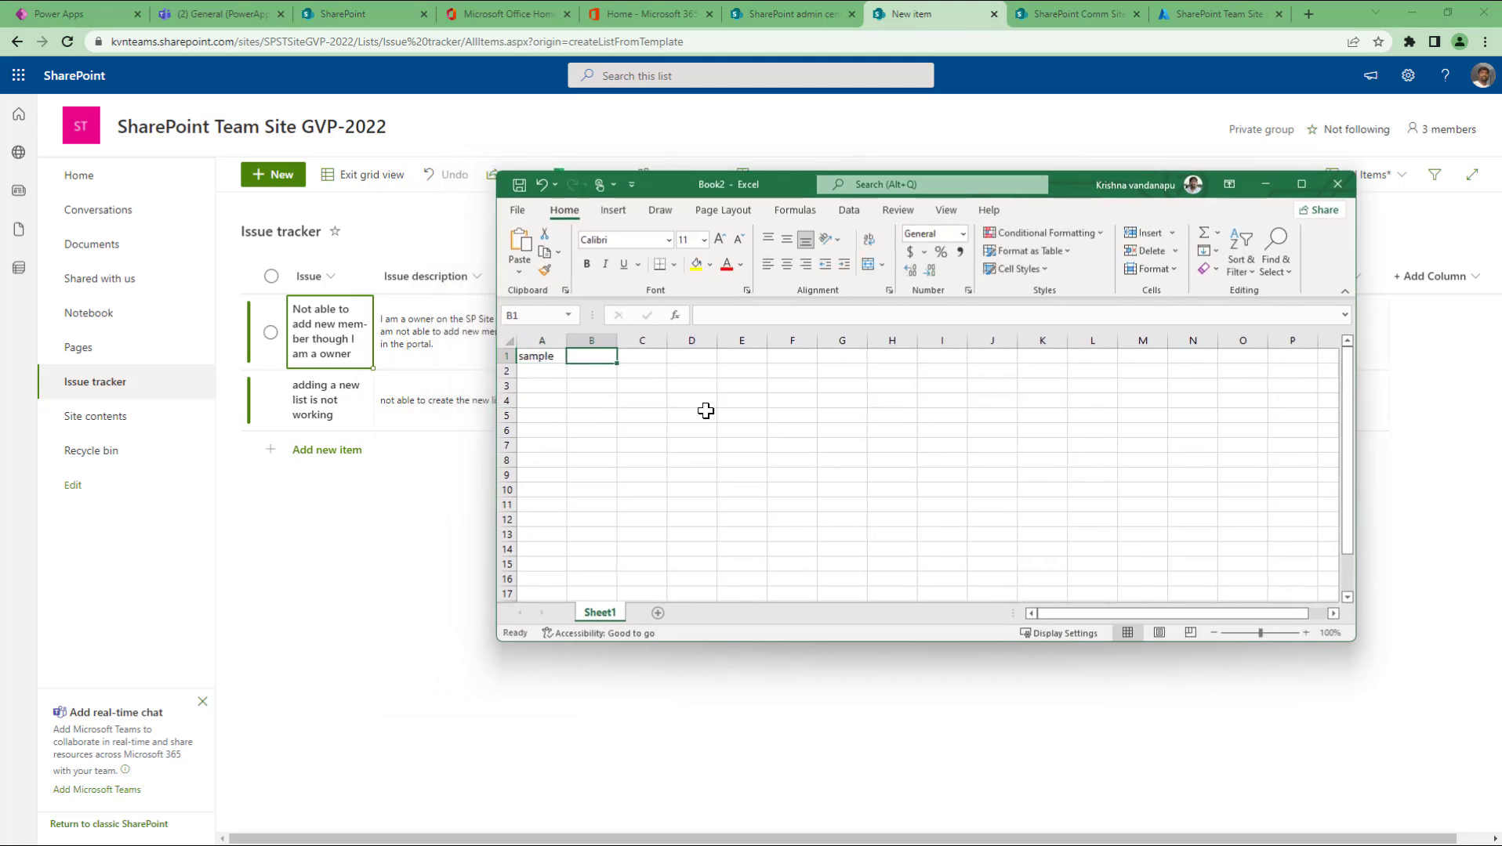
type("sdlfslj")
key("Return")
type("fslkfjds")
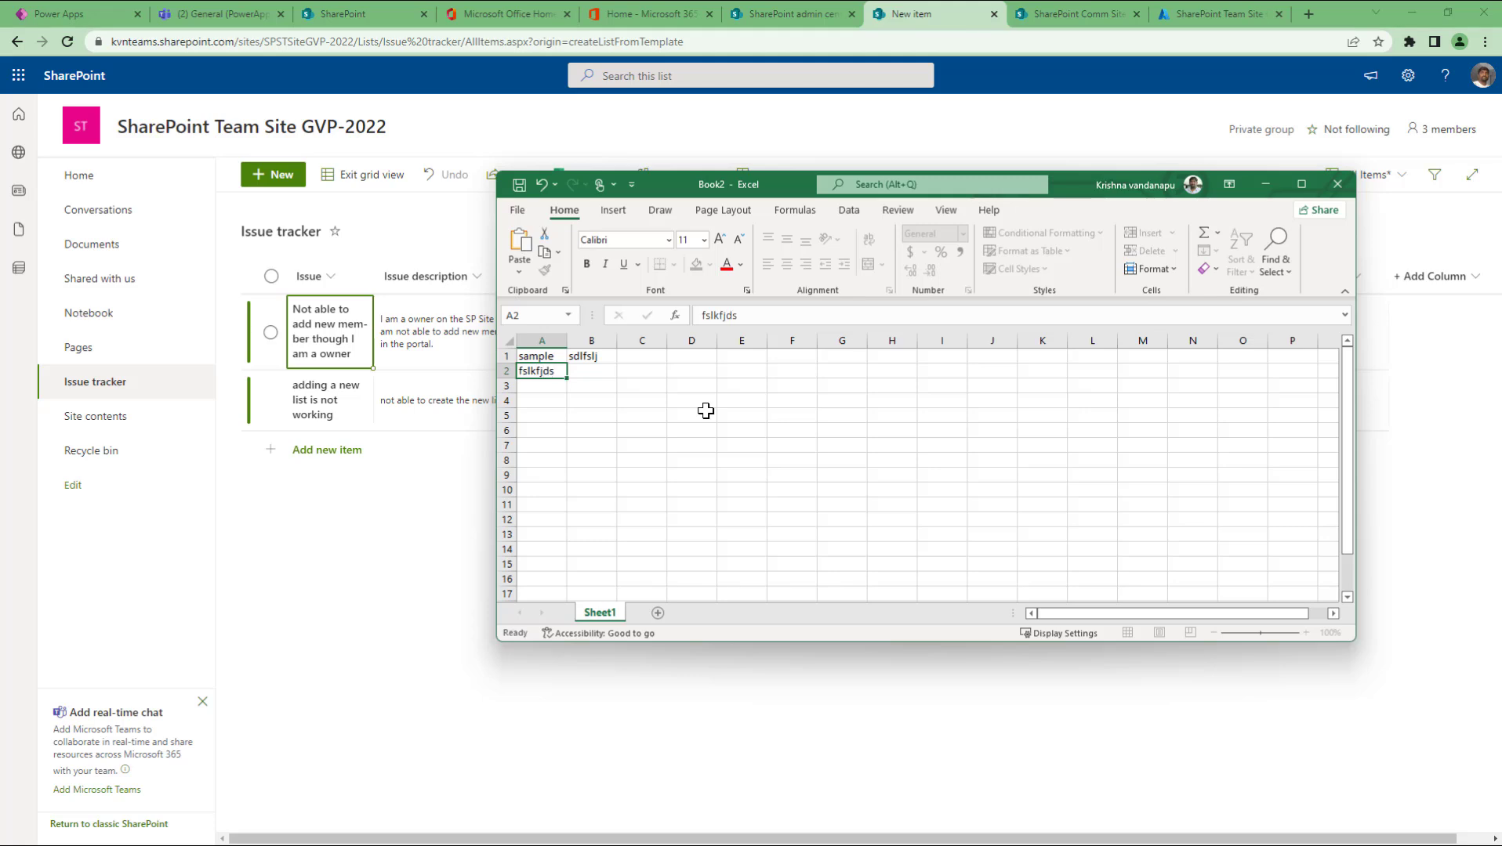
key("Return")
type("fdsjfslkdf")
key("Return")
type("fdslsfjsd\\")
key("Return")
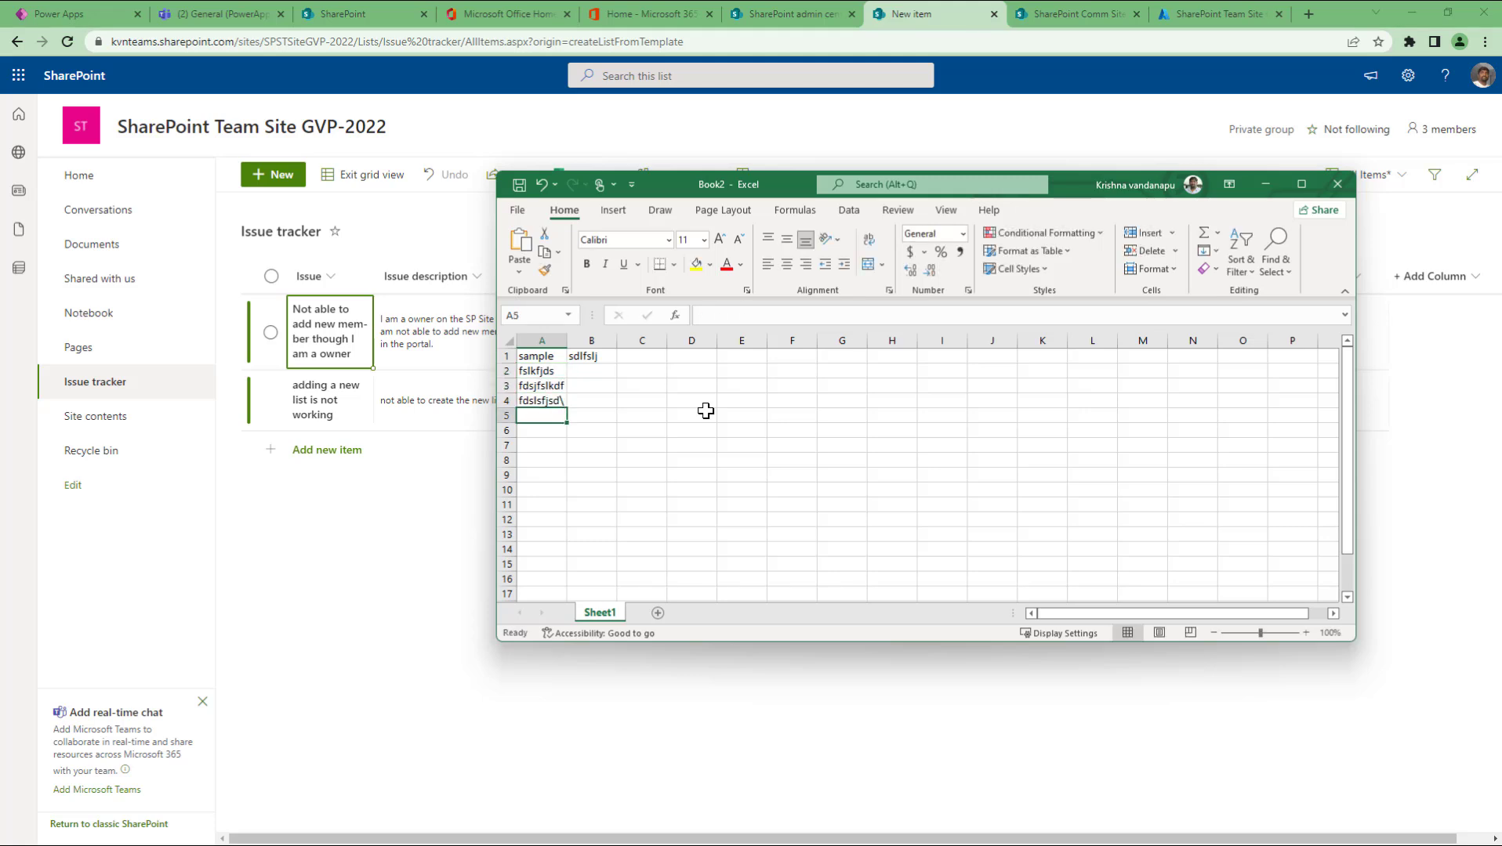
key("Up")
key("Up")
key("Right")
key("Right")
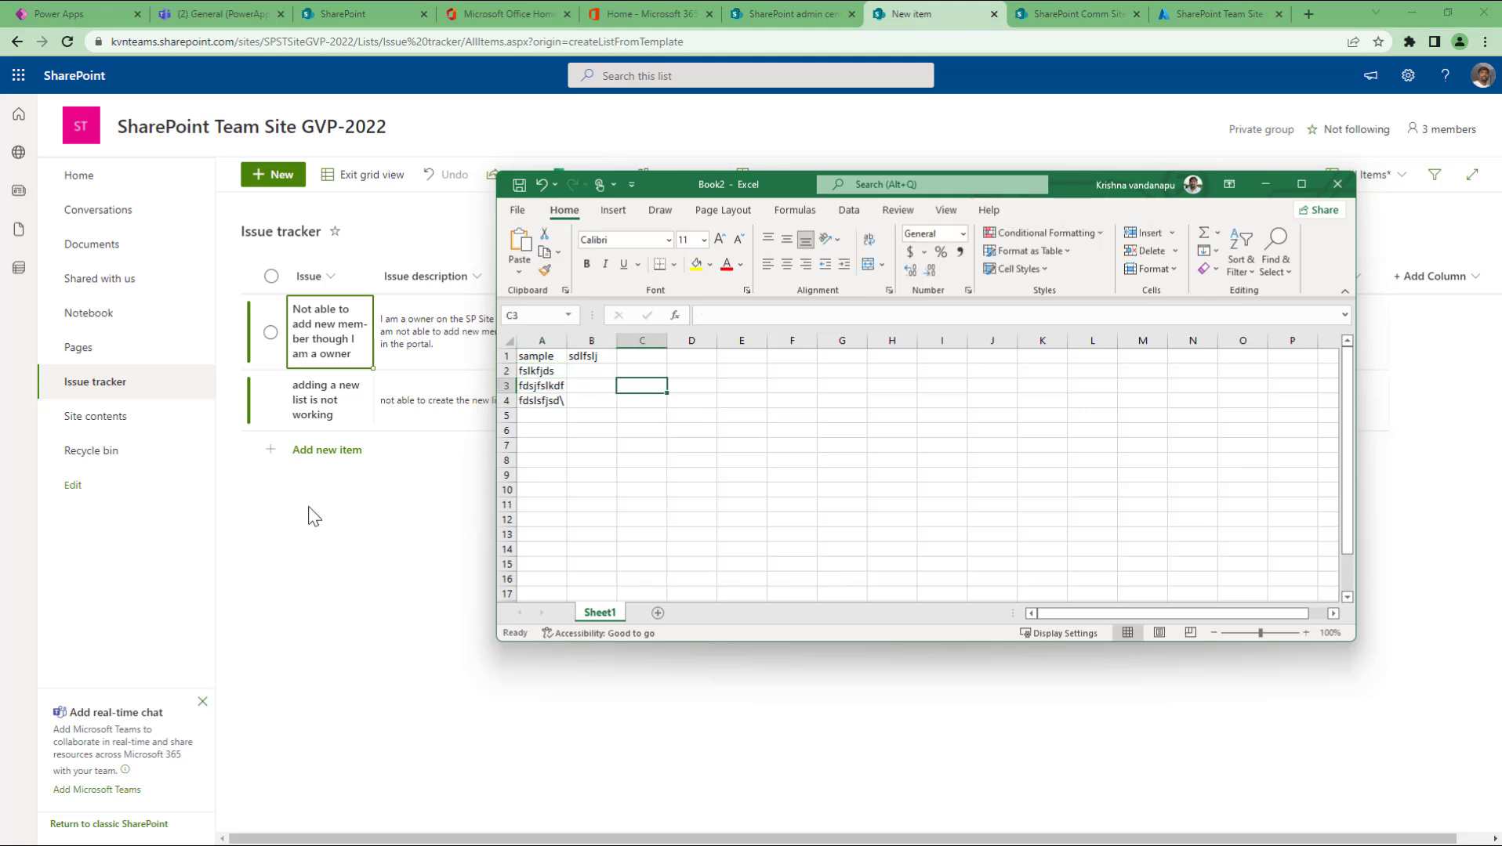
left_click(354, 485)
Step: Add the issue 'not able to convert the list to grid view' with its Internet Explorer description
left_click(349, 453)
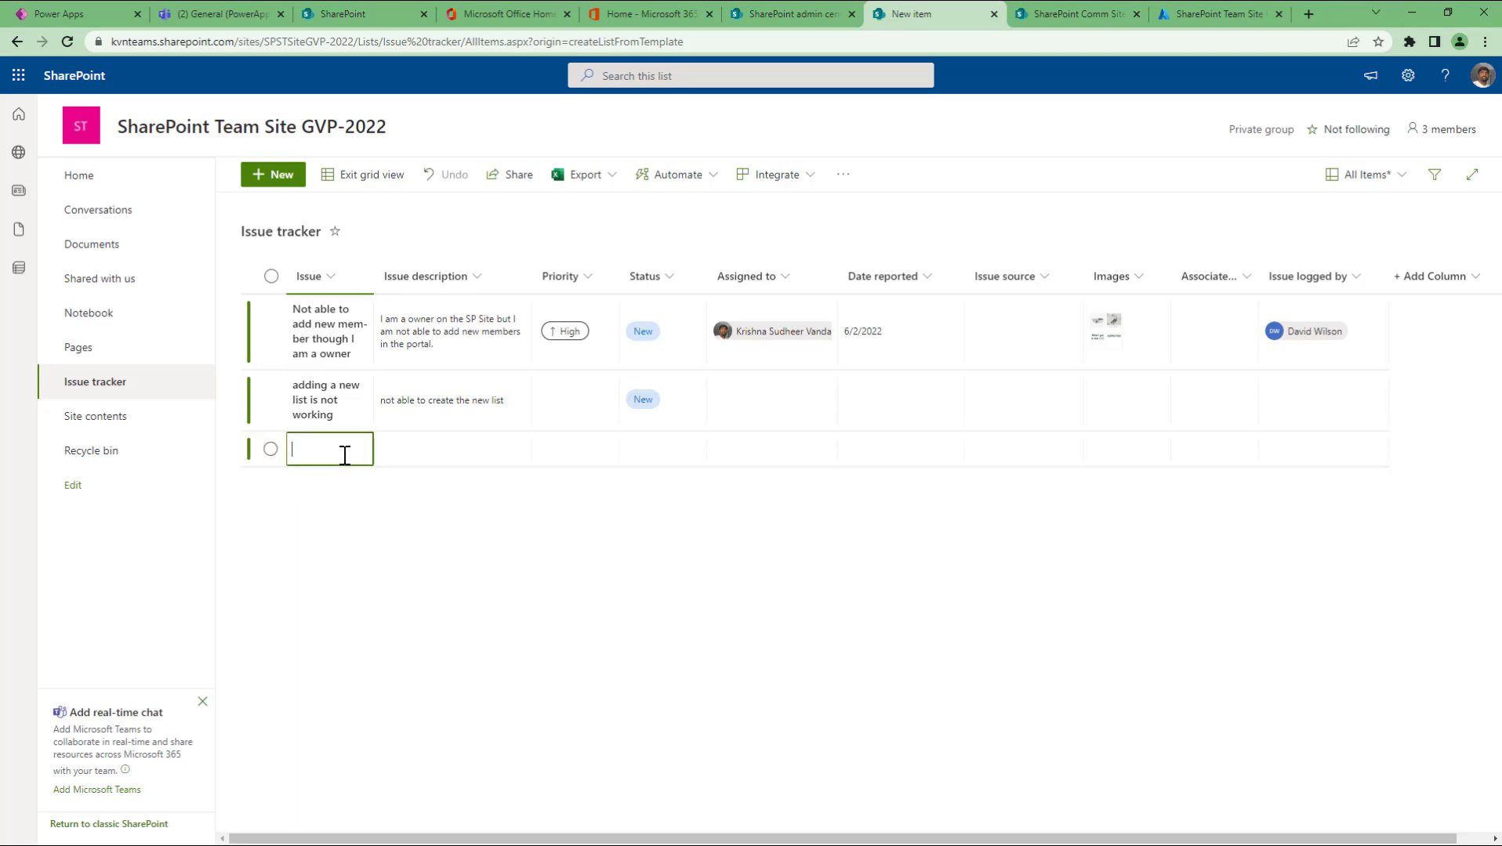
type("not able to")
type(" convert the")
type(" list to")
type(" grid view")
key("Tab")
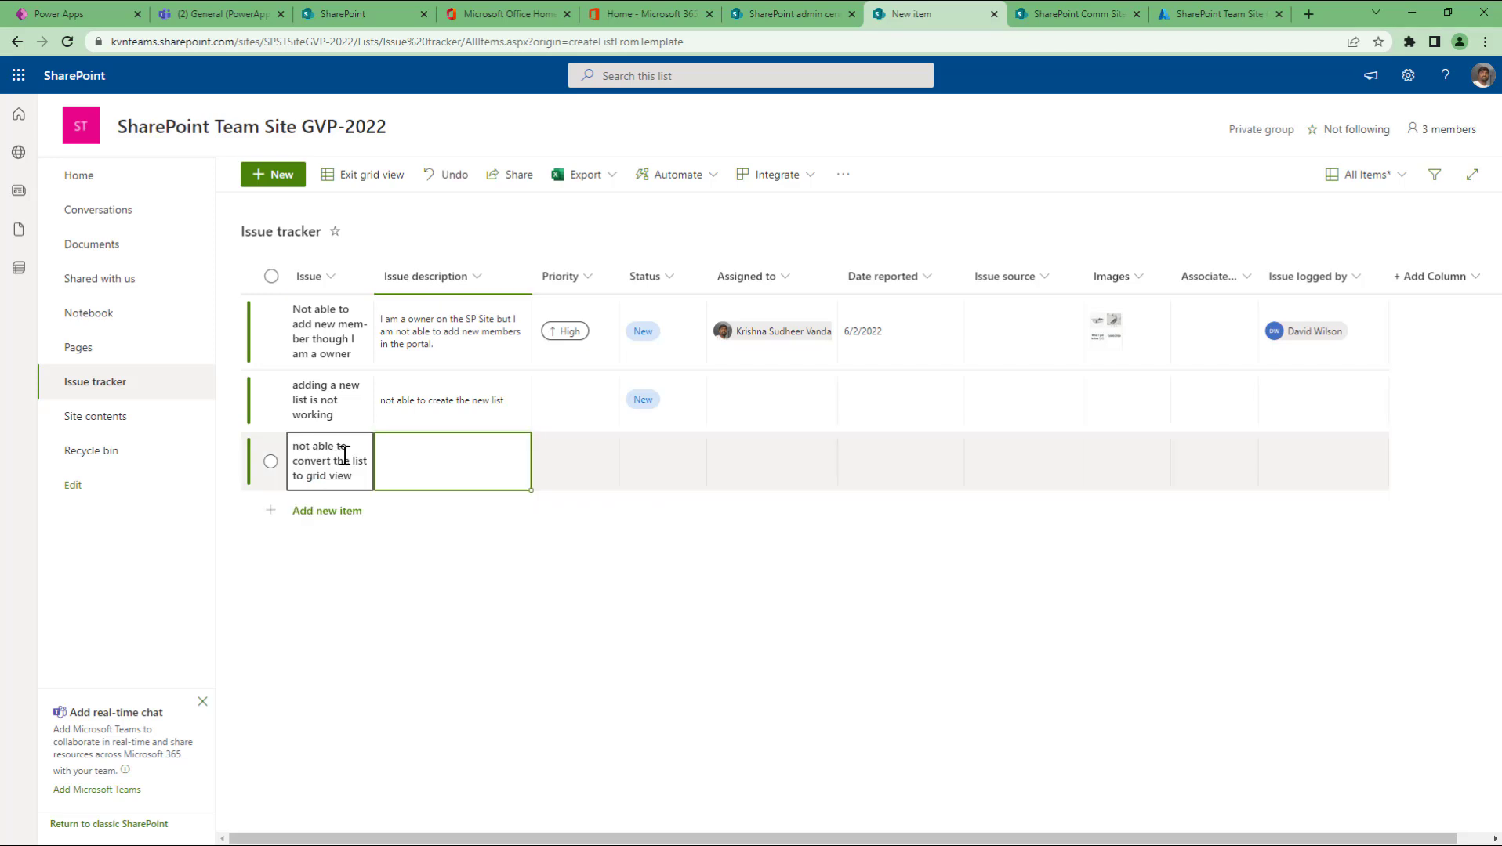
type("not able to convert list in grid view while us")
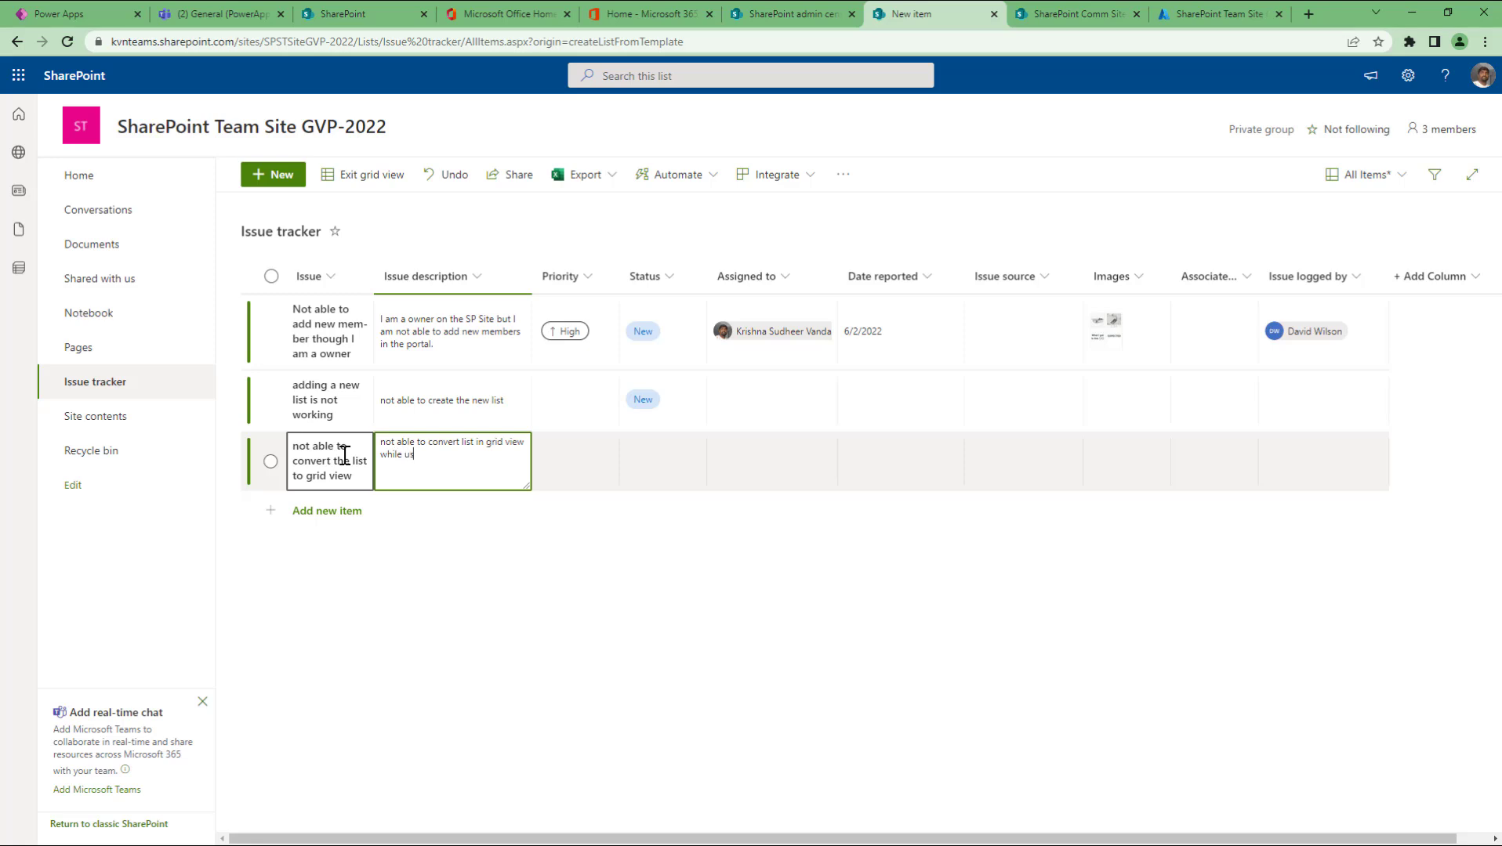
type("ing internet explorer browser")
Step: Add the issue 'converting list is taking long time' with its regular-to-grid conversion description
left_click(307, 513)
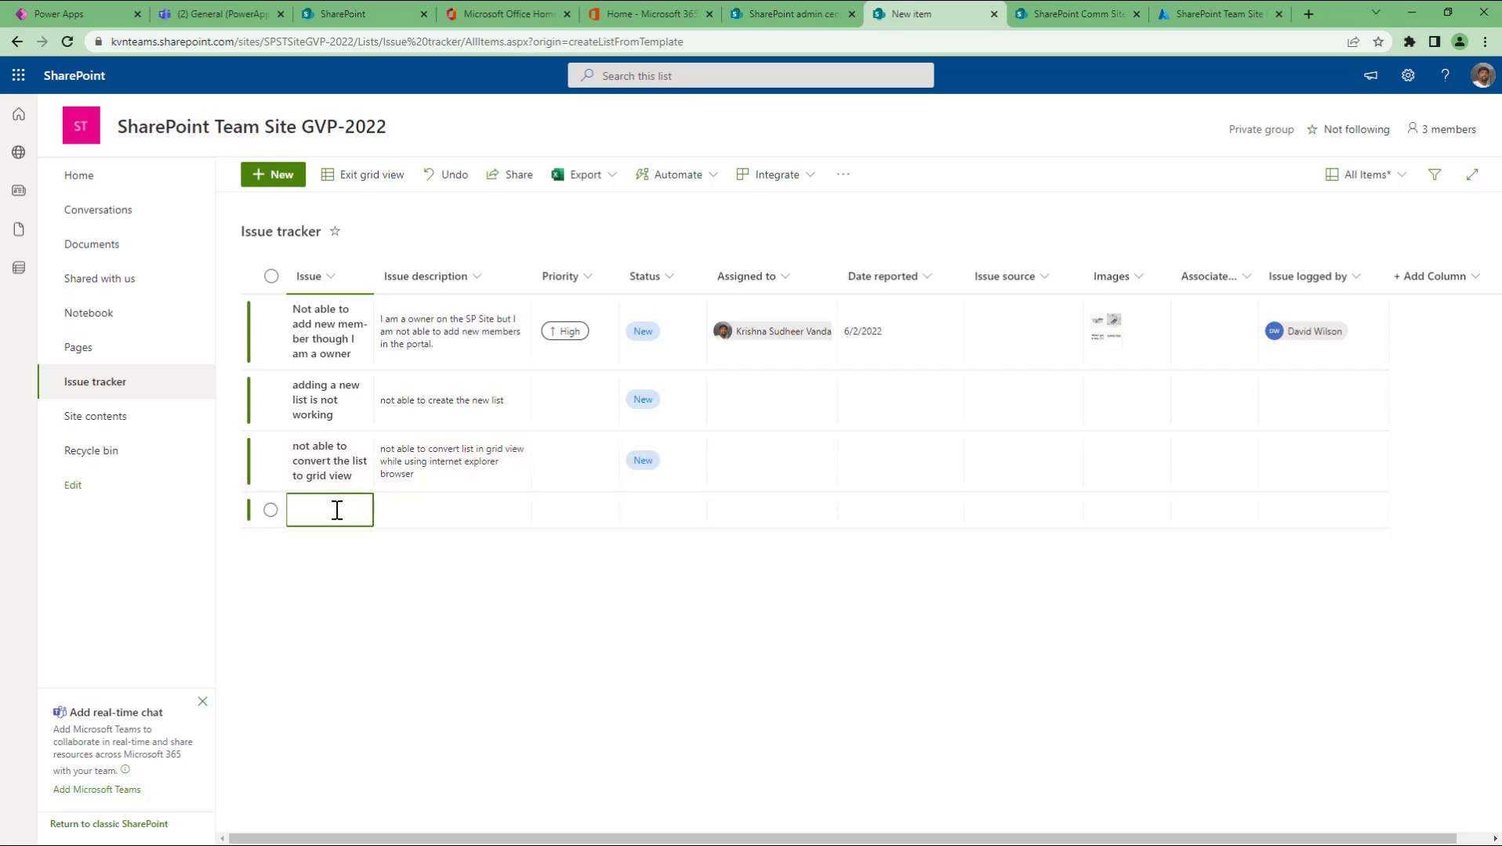
type("convertin")
type("g list is t")
type("aking lo")
type("long time")
key("Tab")
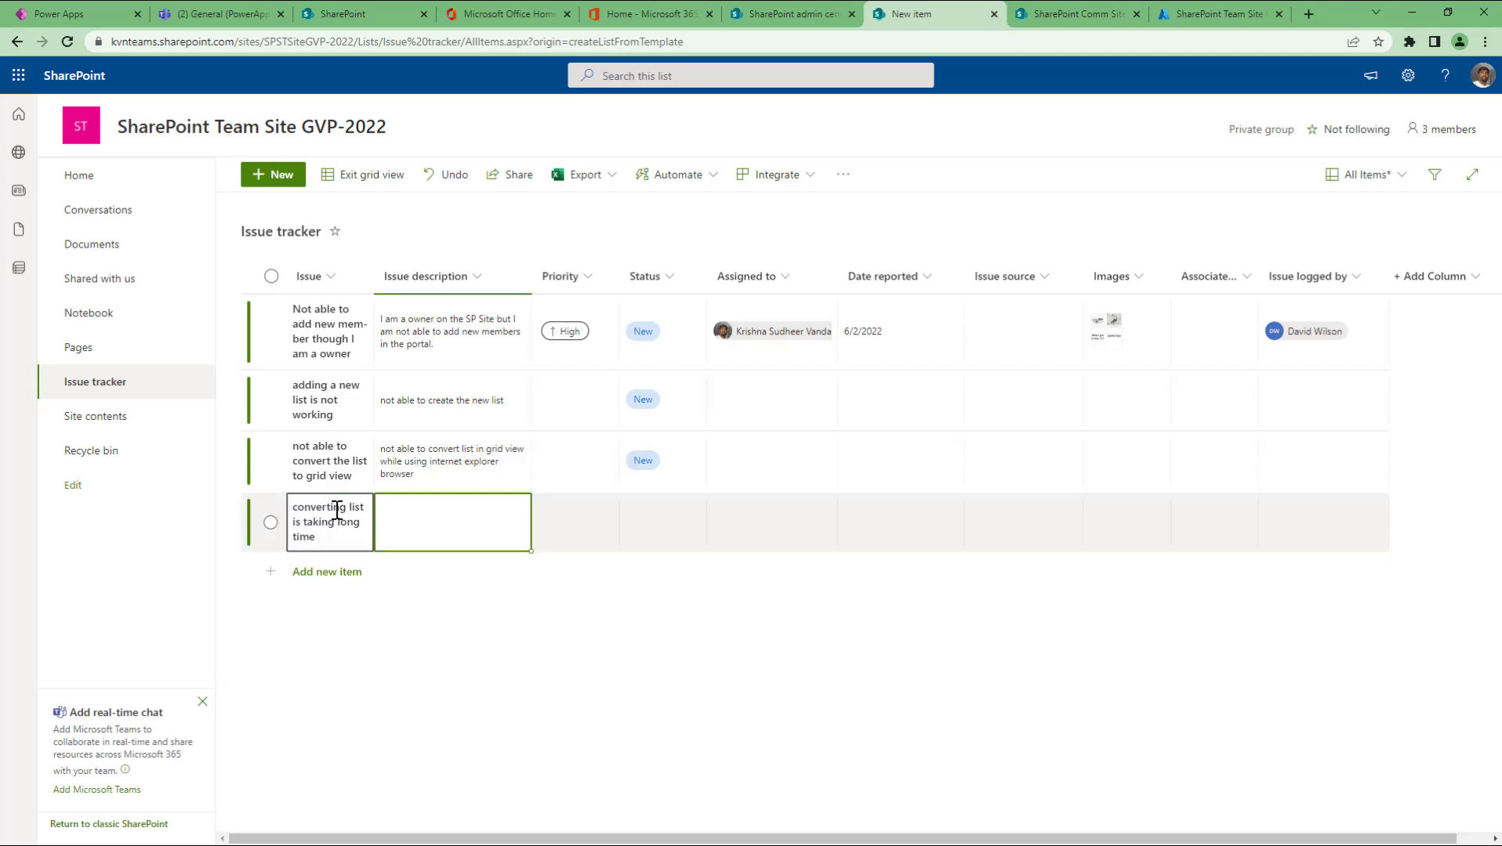
type("when i convert the list view from regular to g")
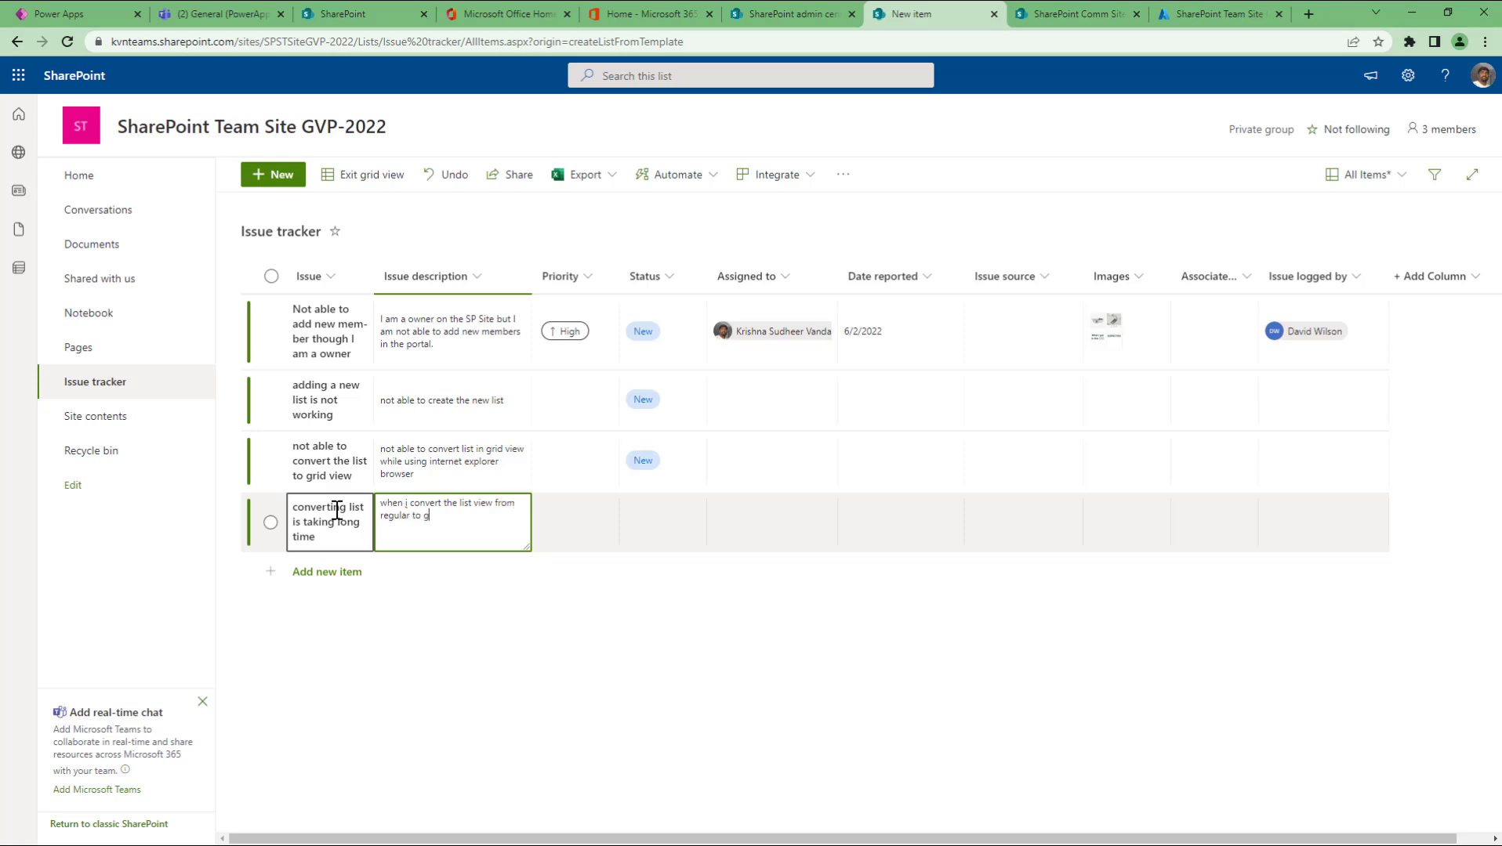
type("rid it is taking long time")
key("Up")
key("Up")
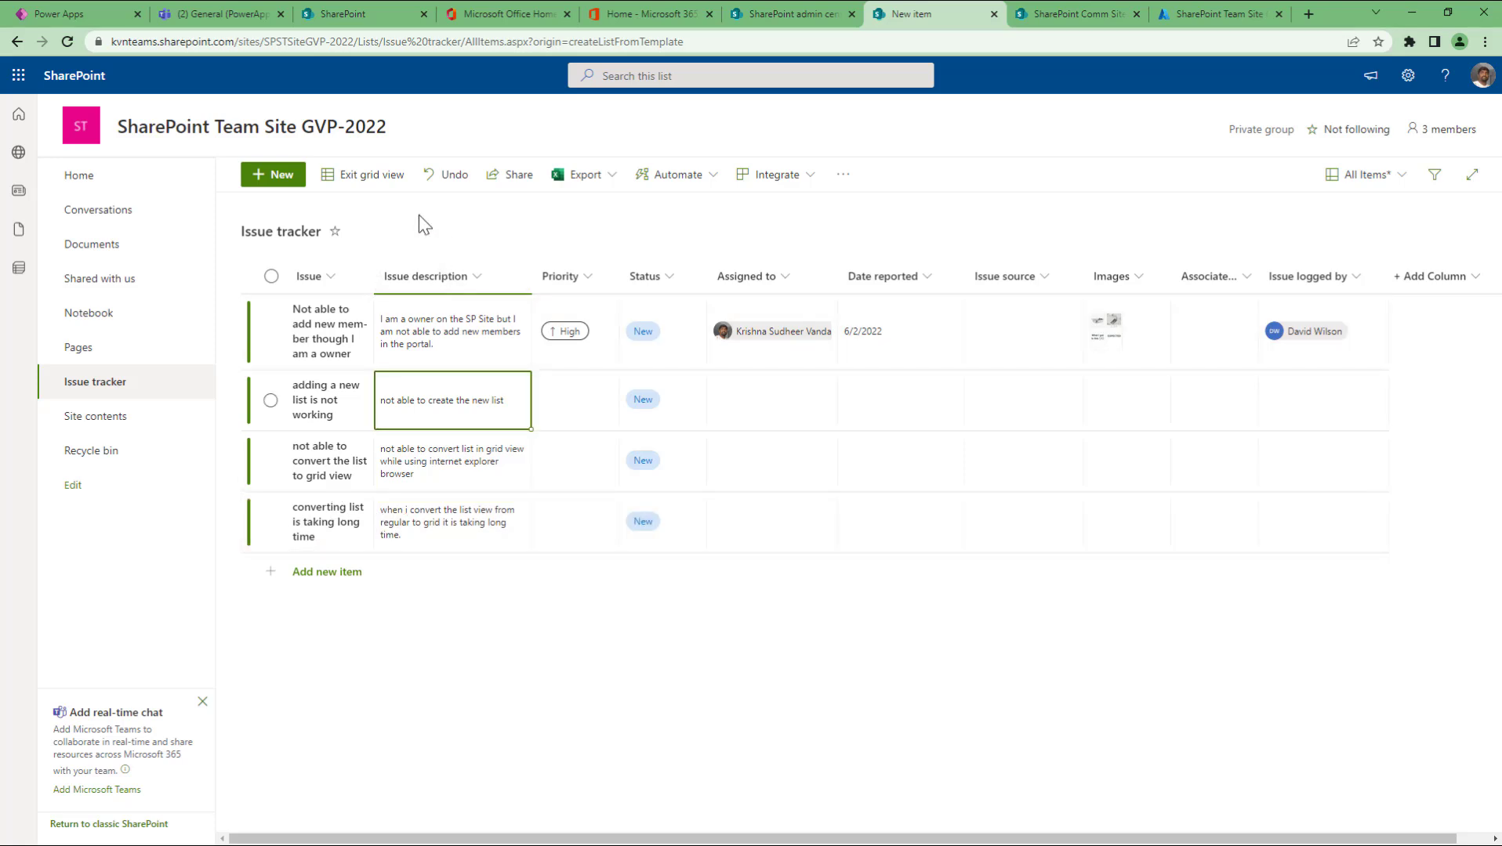
Step: Exit grid view, then open a New item form and close it unsaved
left_click(383, 182)
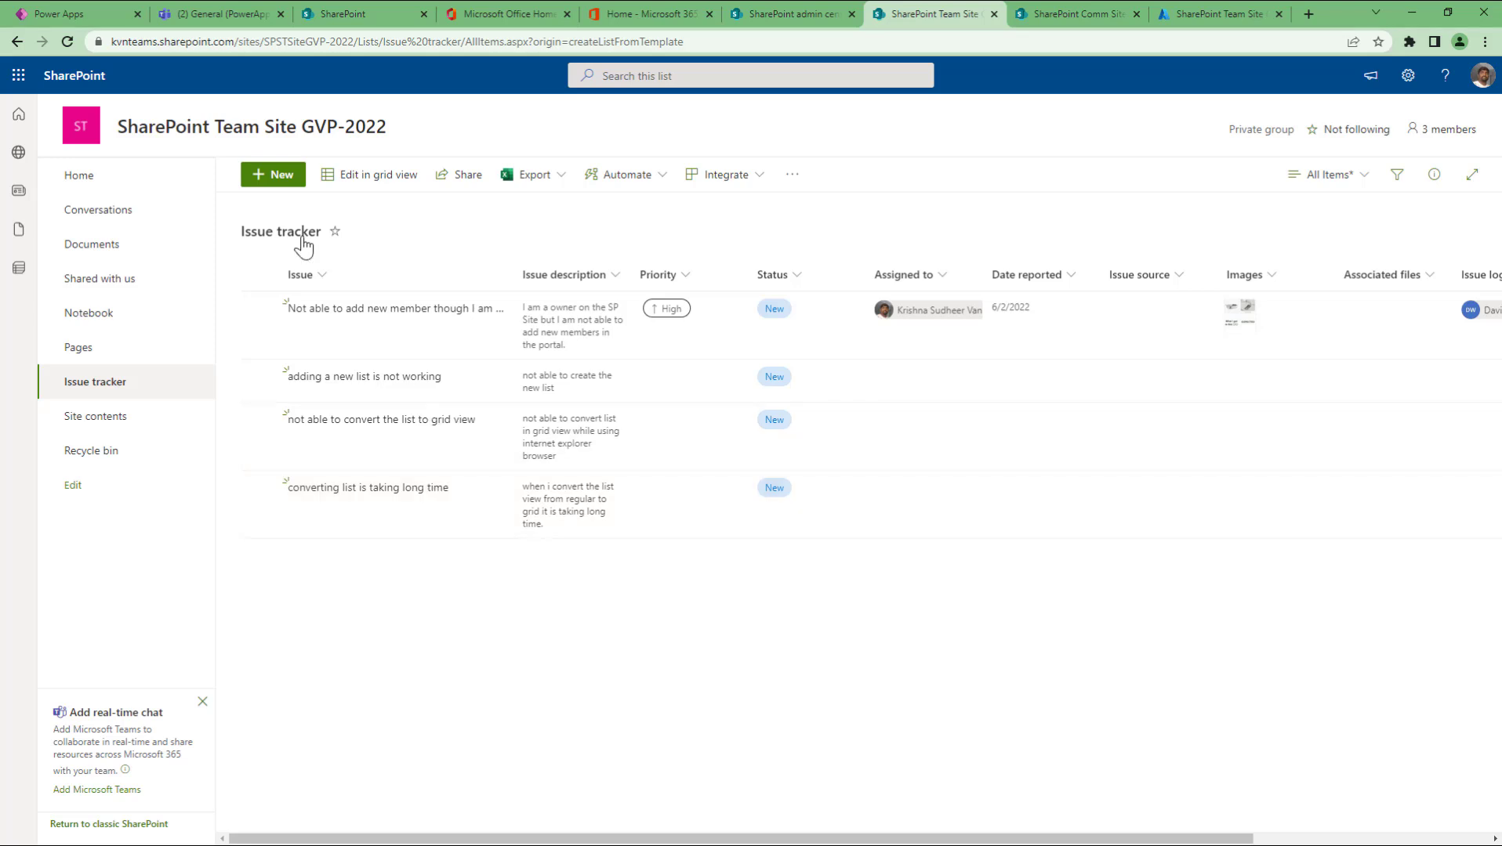
left_click(291, 187)
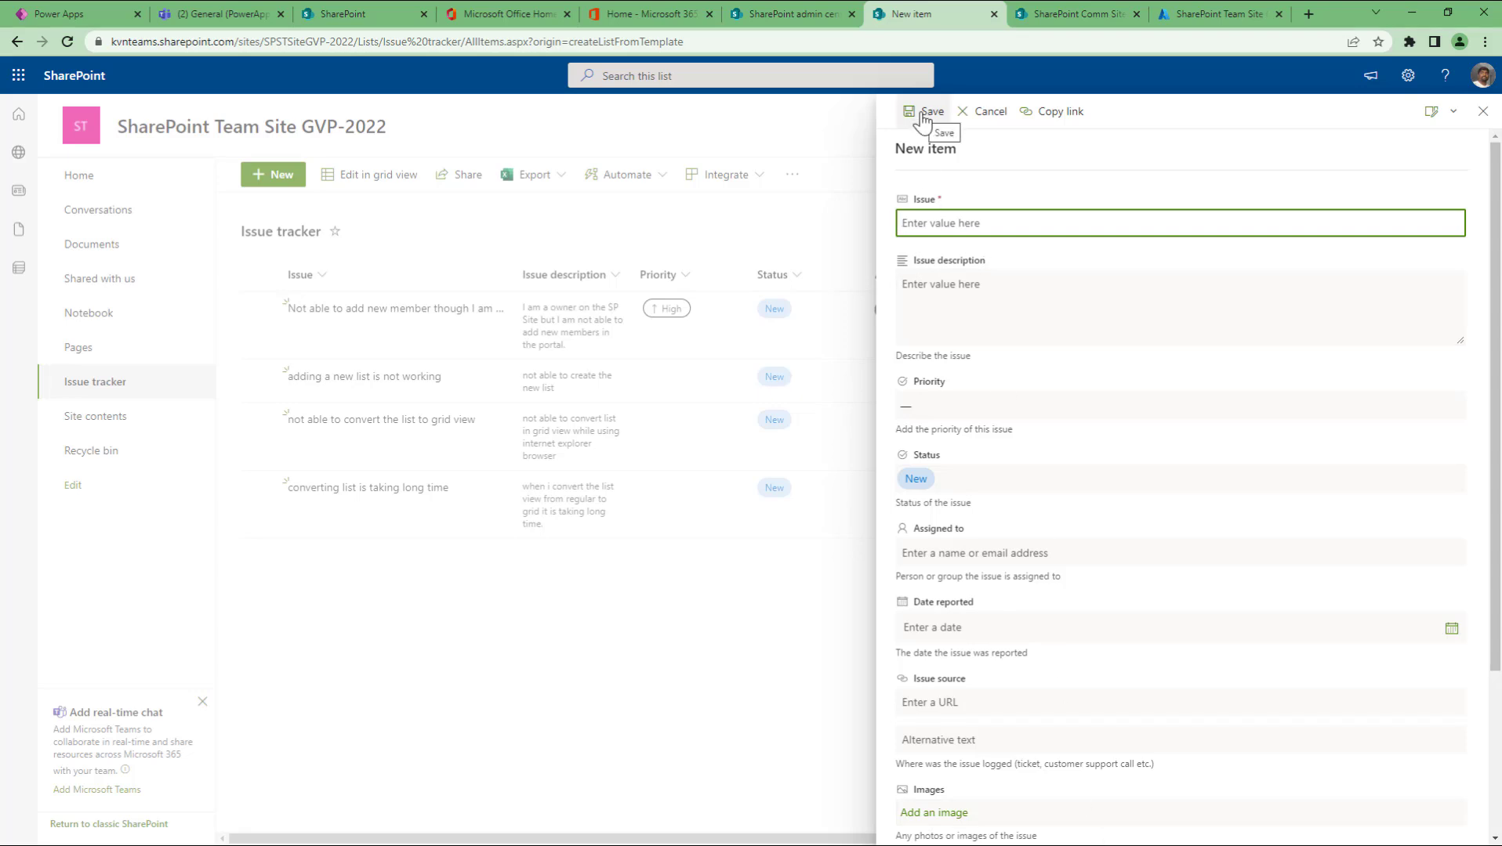
left_click(1482, 112)
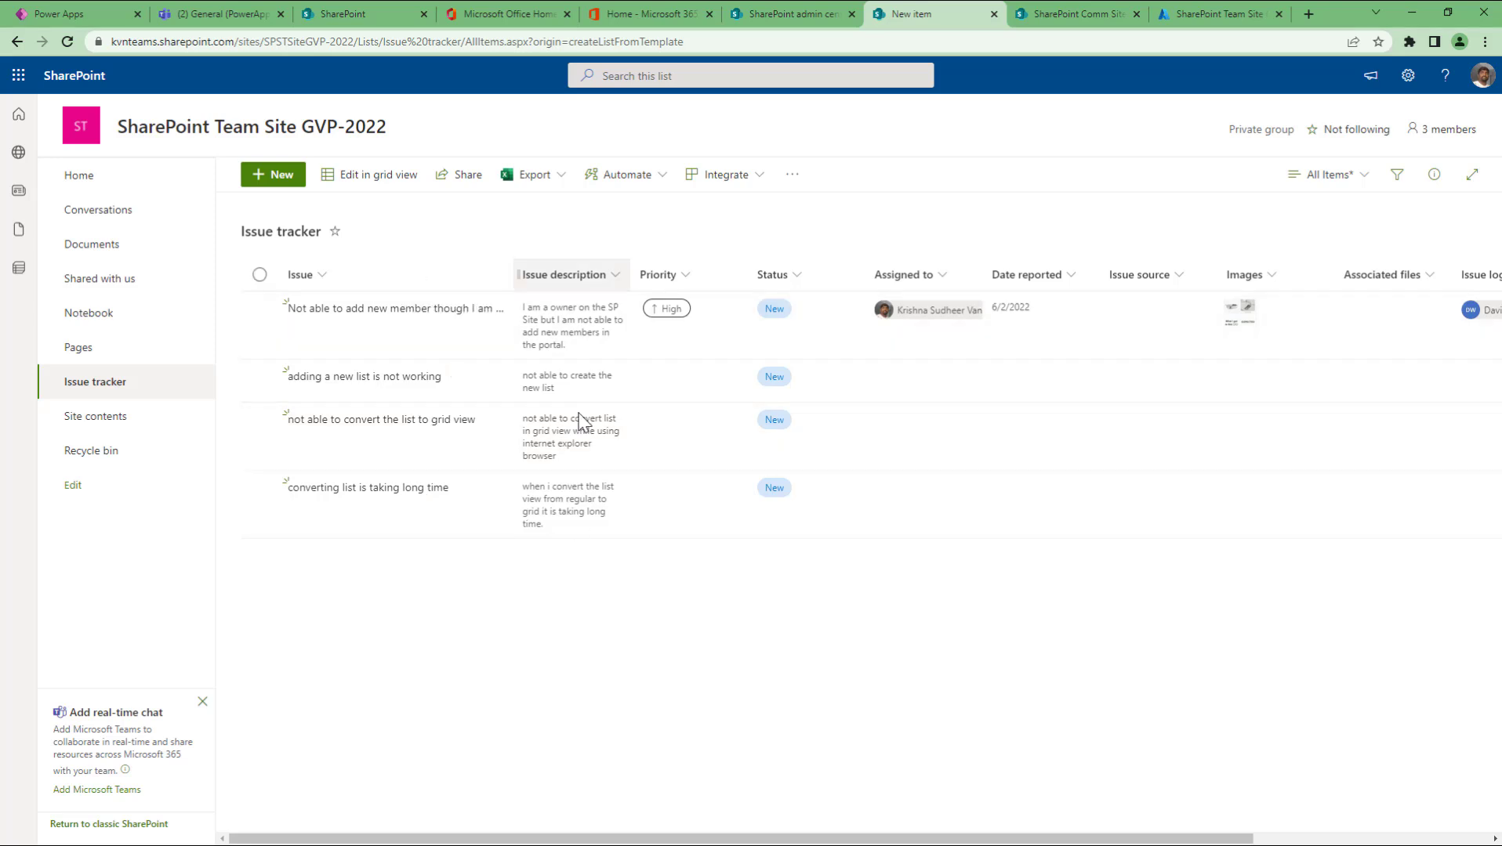
Step: Put the Issue tracker back in grid view and clear the old Excel entries
left_click(365, 185)
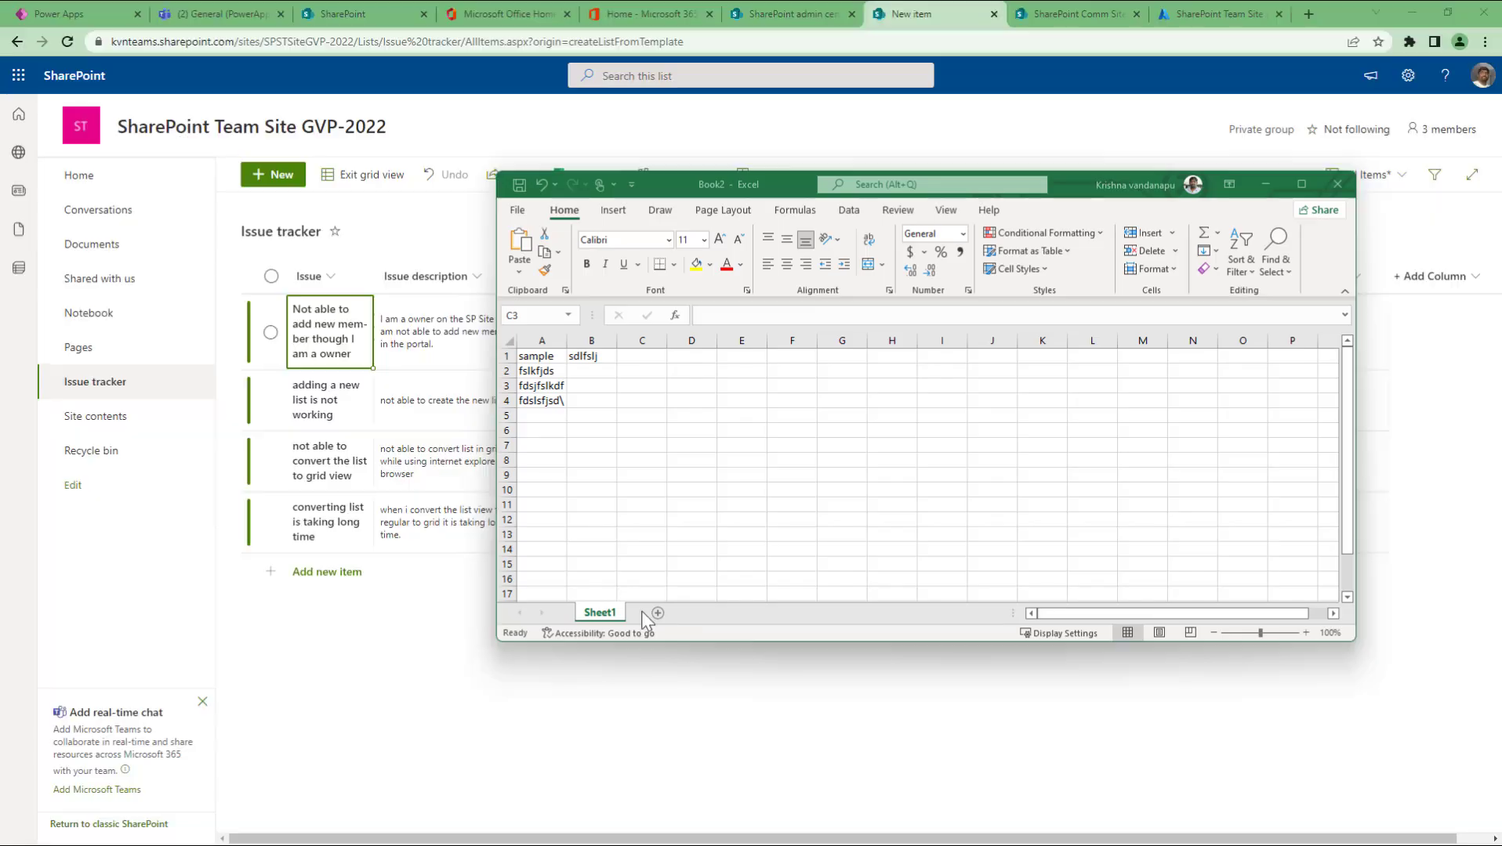
left_click_drag(539, 357, 609, 426)
key("Delete")
key("Up")
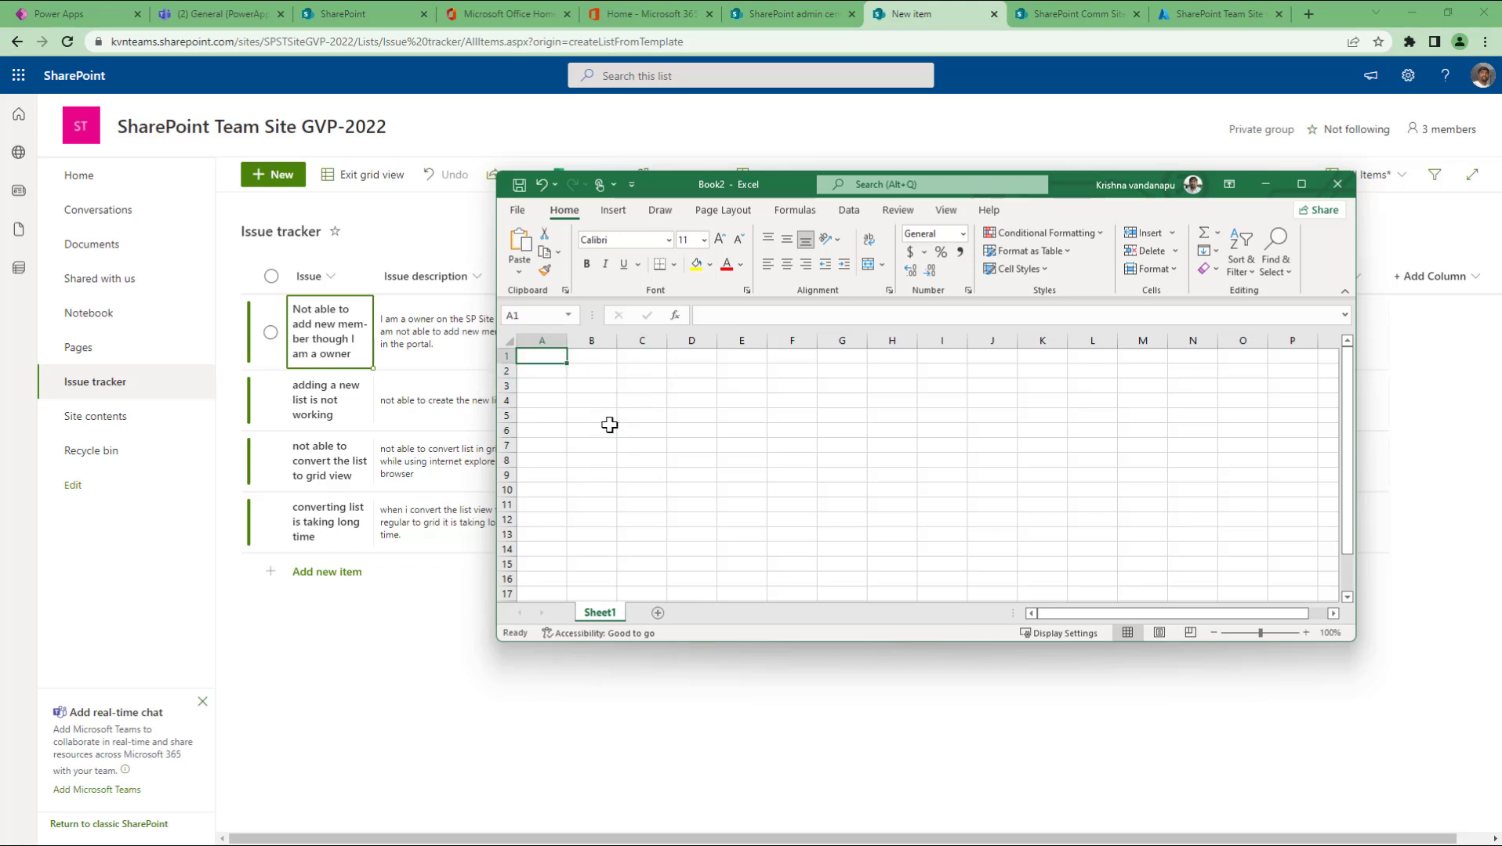
Step: Enter 'sample list item from excel-1' through 'excel-3' in cells A1:A3
type("sample l")
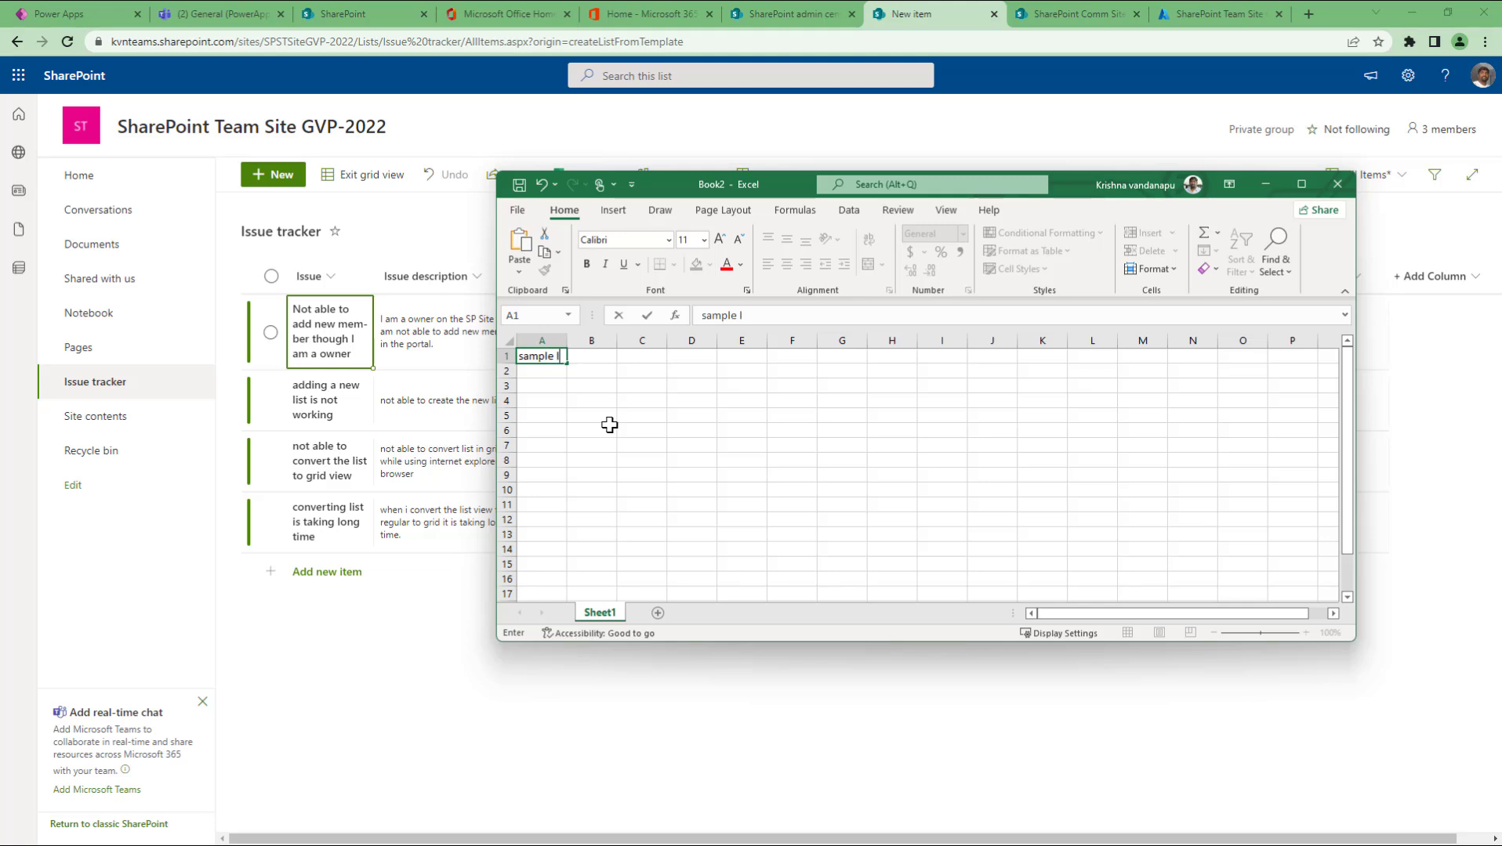
type("ist item from excel-1")
key("Return")
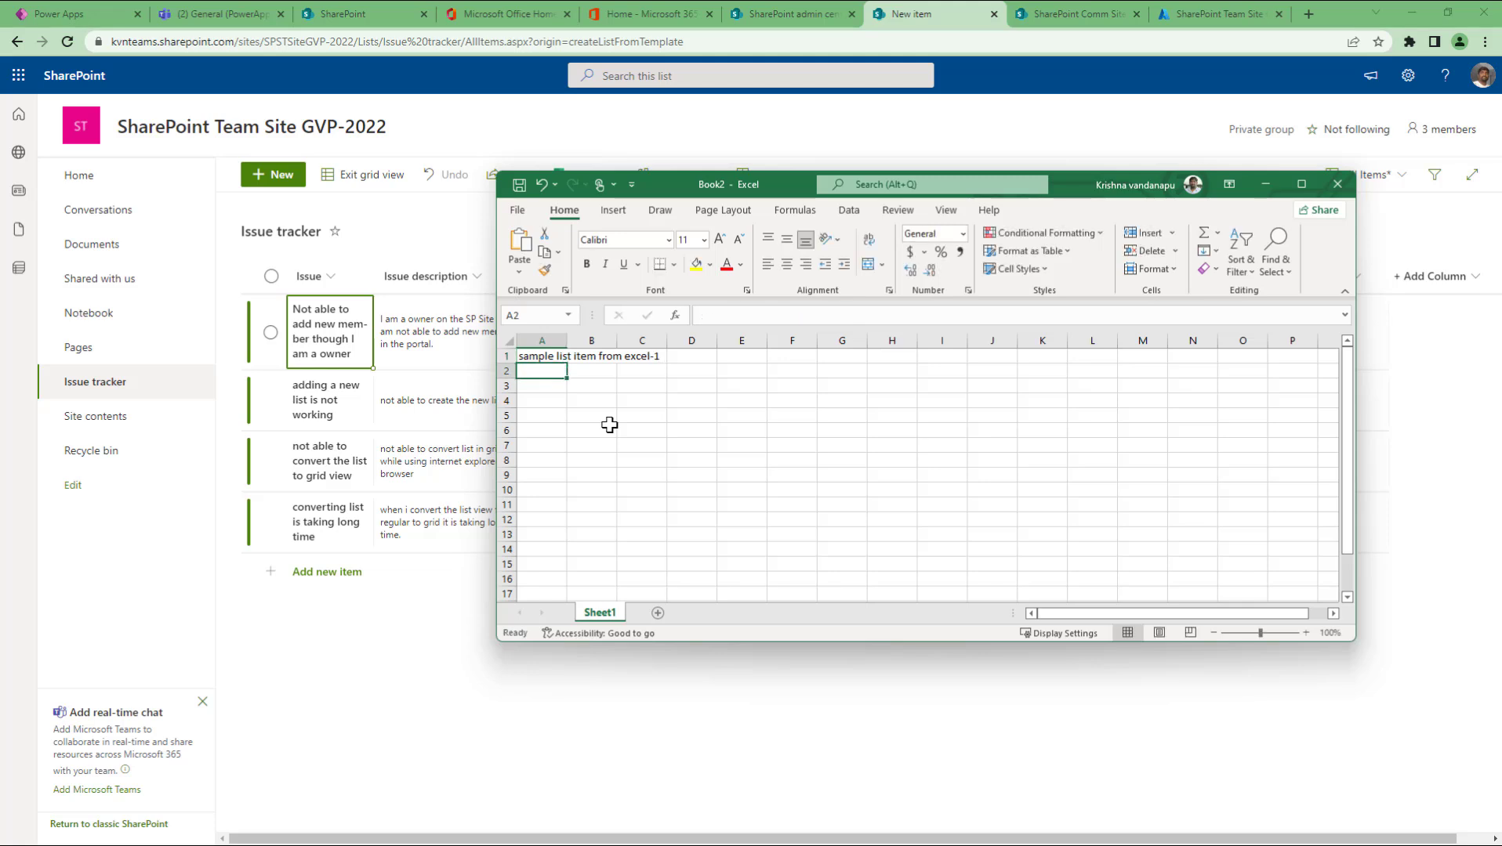
type("sample")
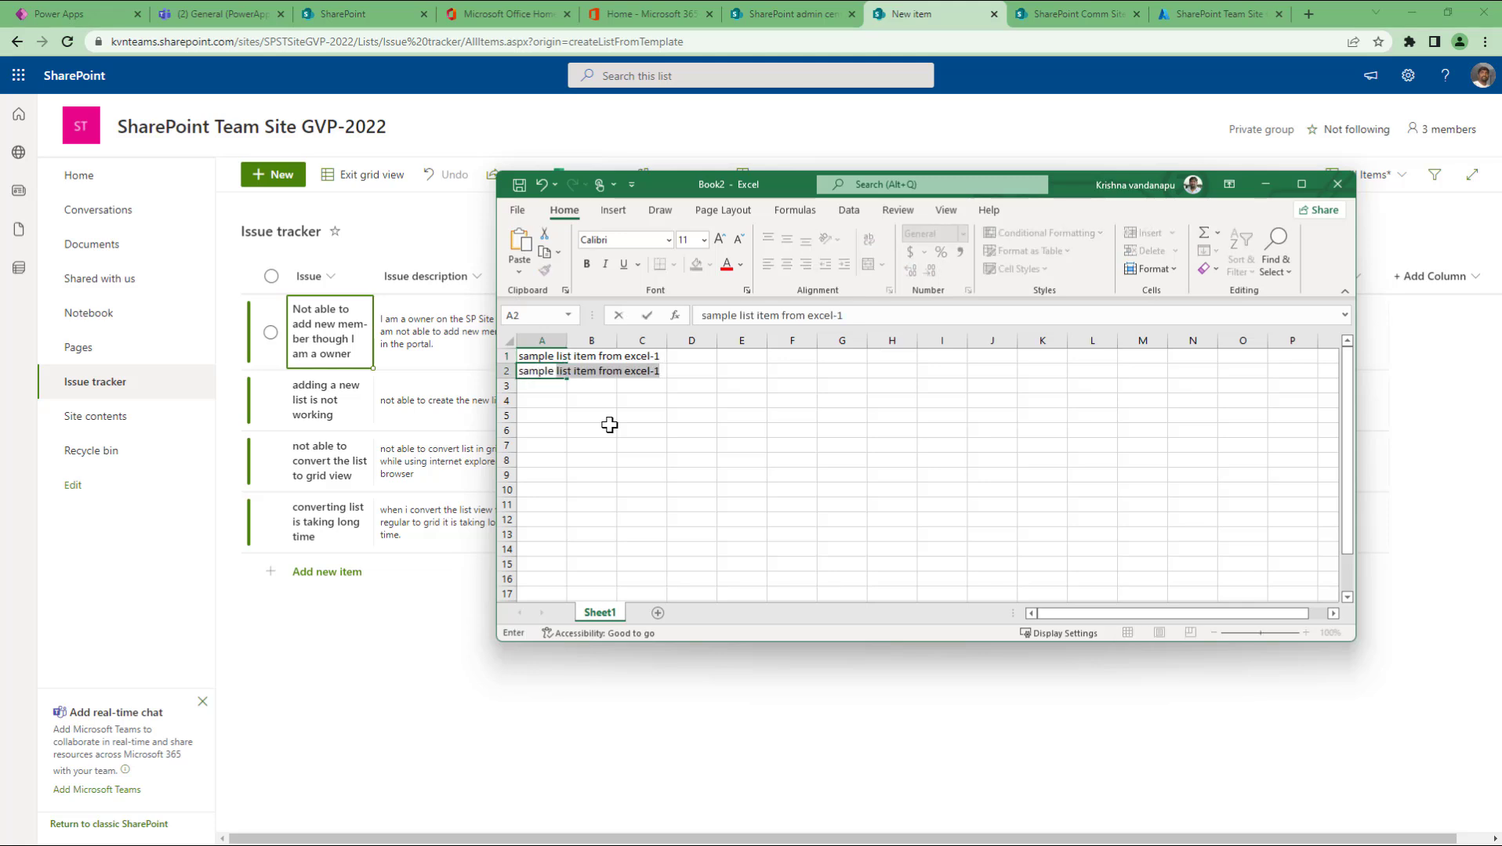
key("F2")
key("Right")
key("BackSpace")
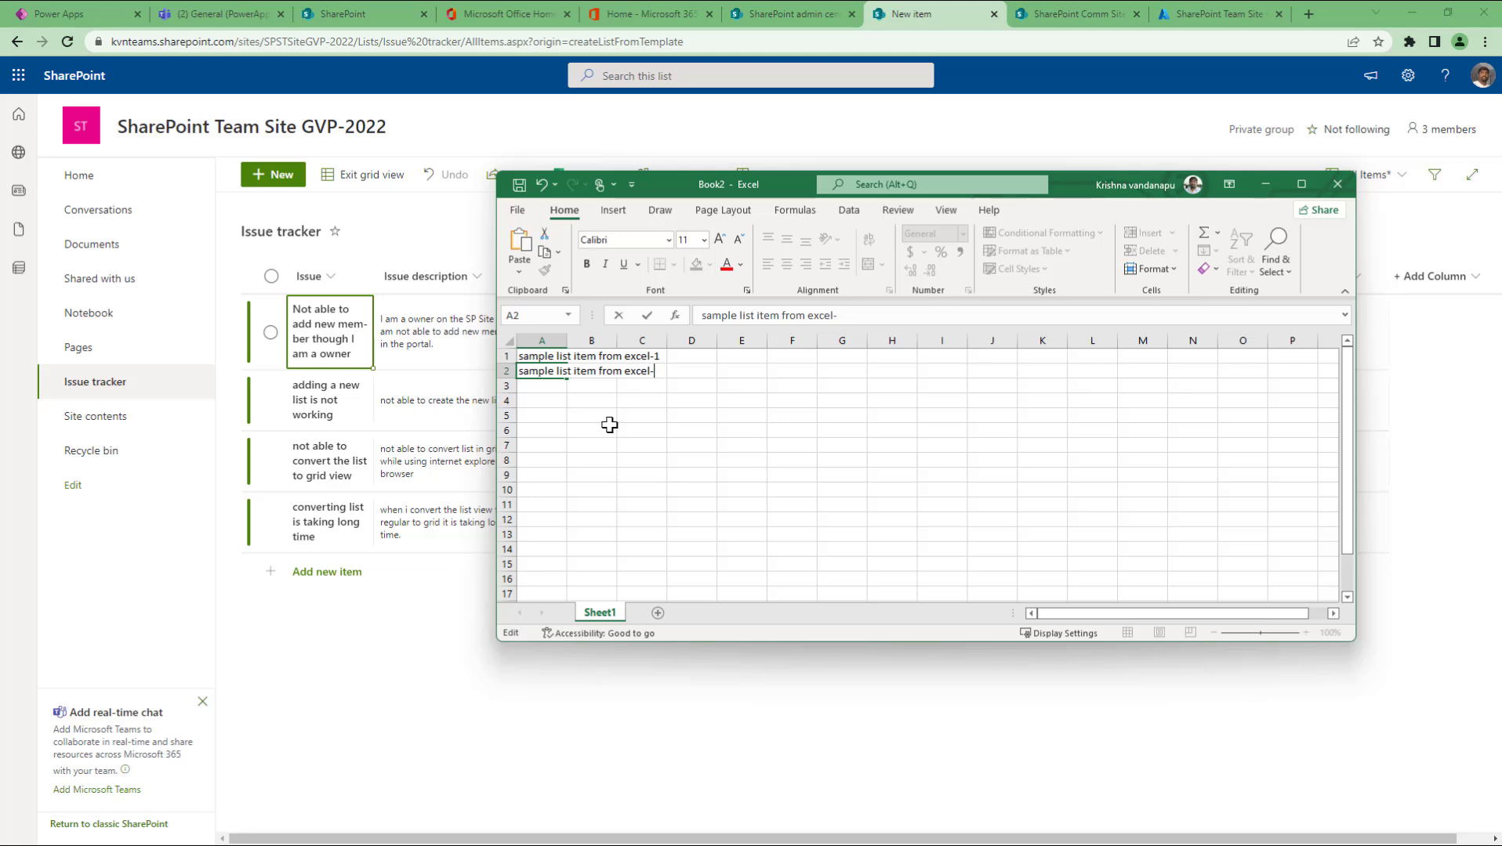
type("2")
key("Return")
key("ctrl+d")
key("F2")
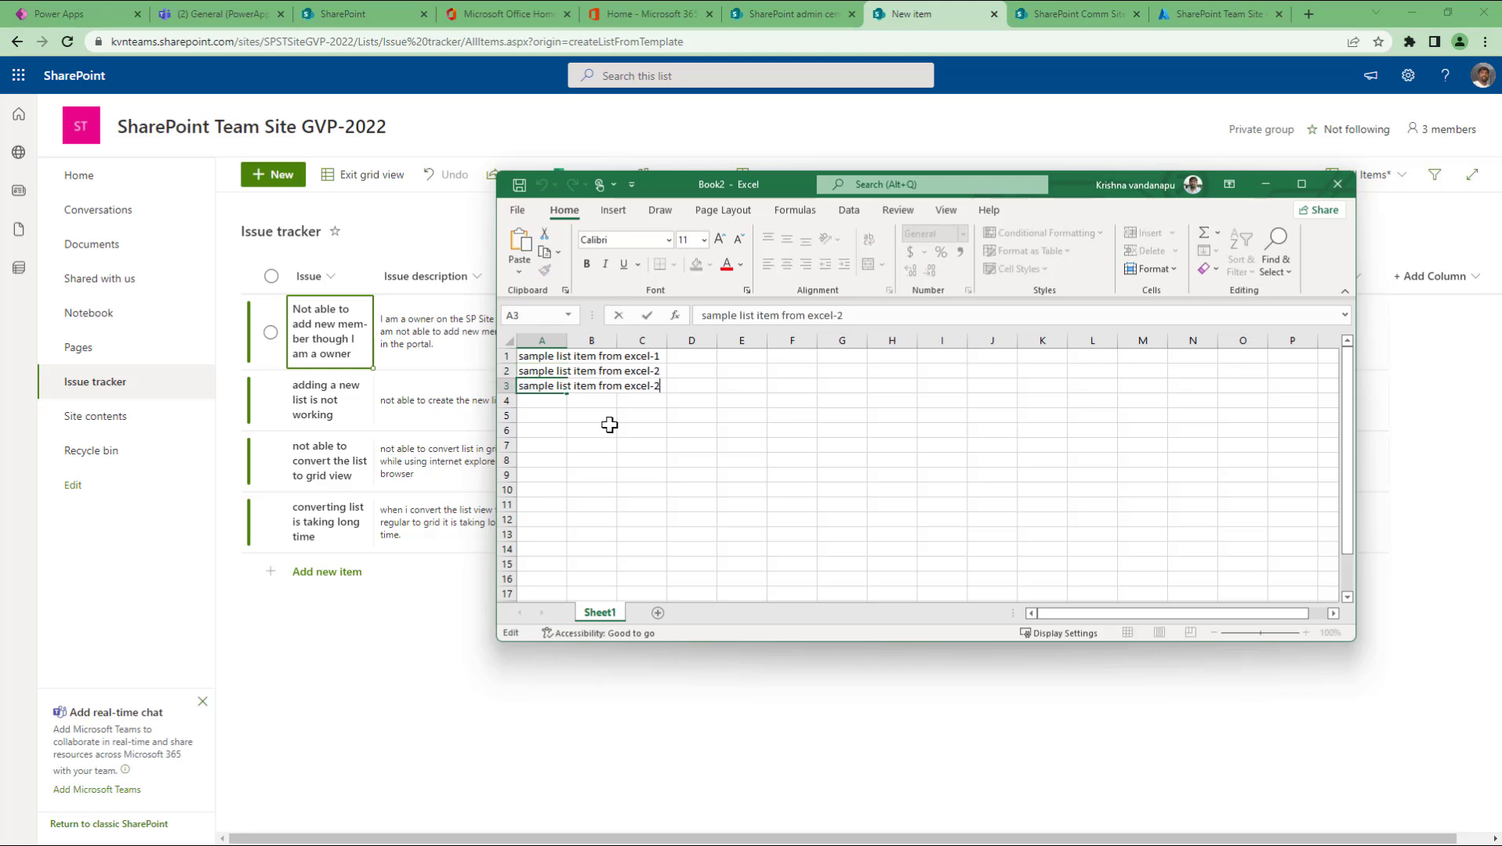
key("BackSpace")
type("3")
key("Return")
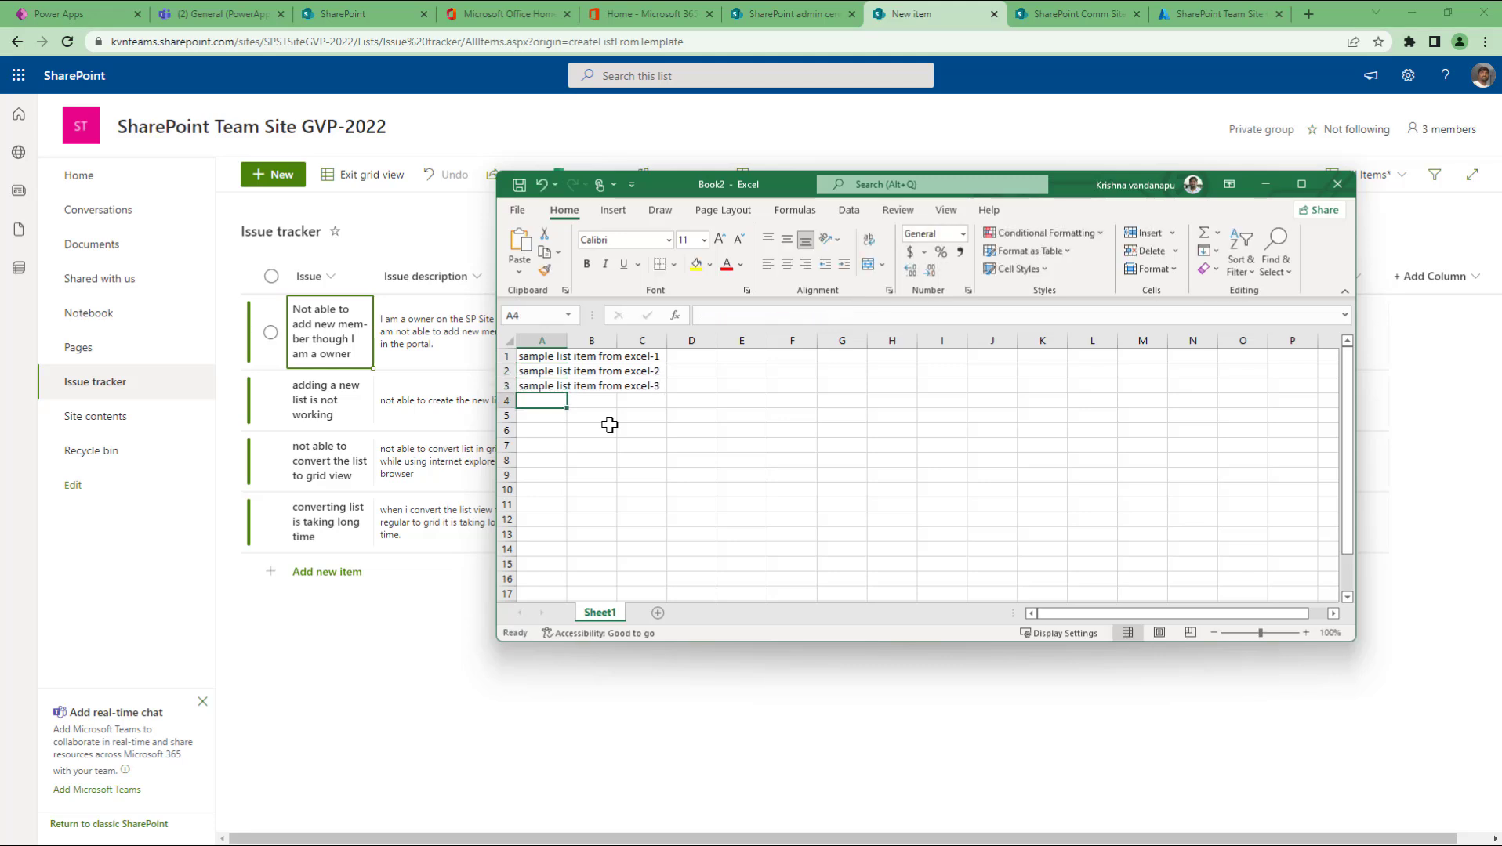
key("Up")
key("Up")
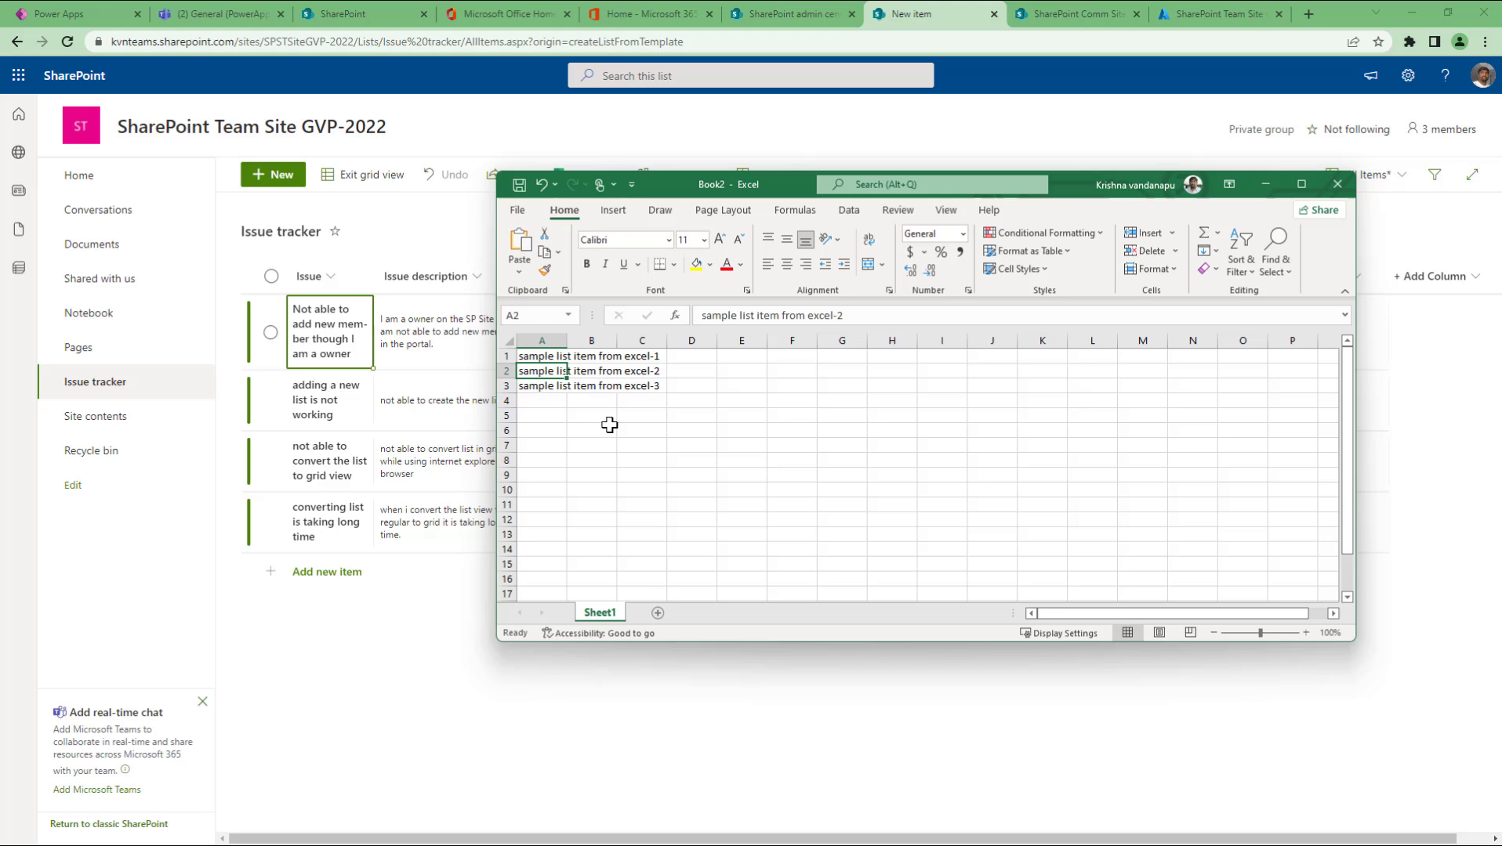
Step: Autofit column A and copy the three items into B1:B3
double_click(569, 343)
key("Up")
key("ctrl+shift+Down")
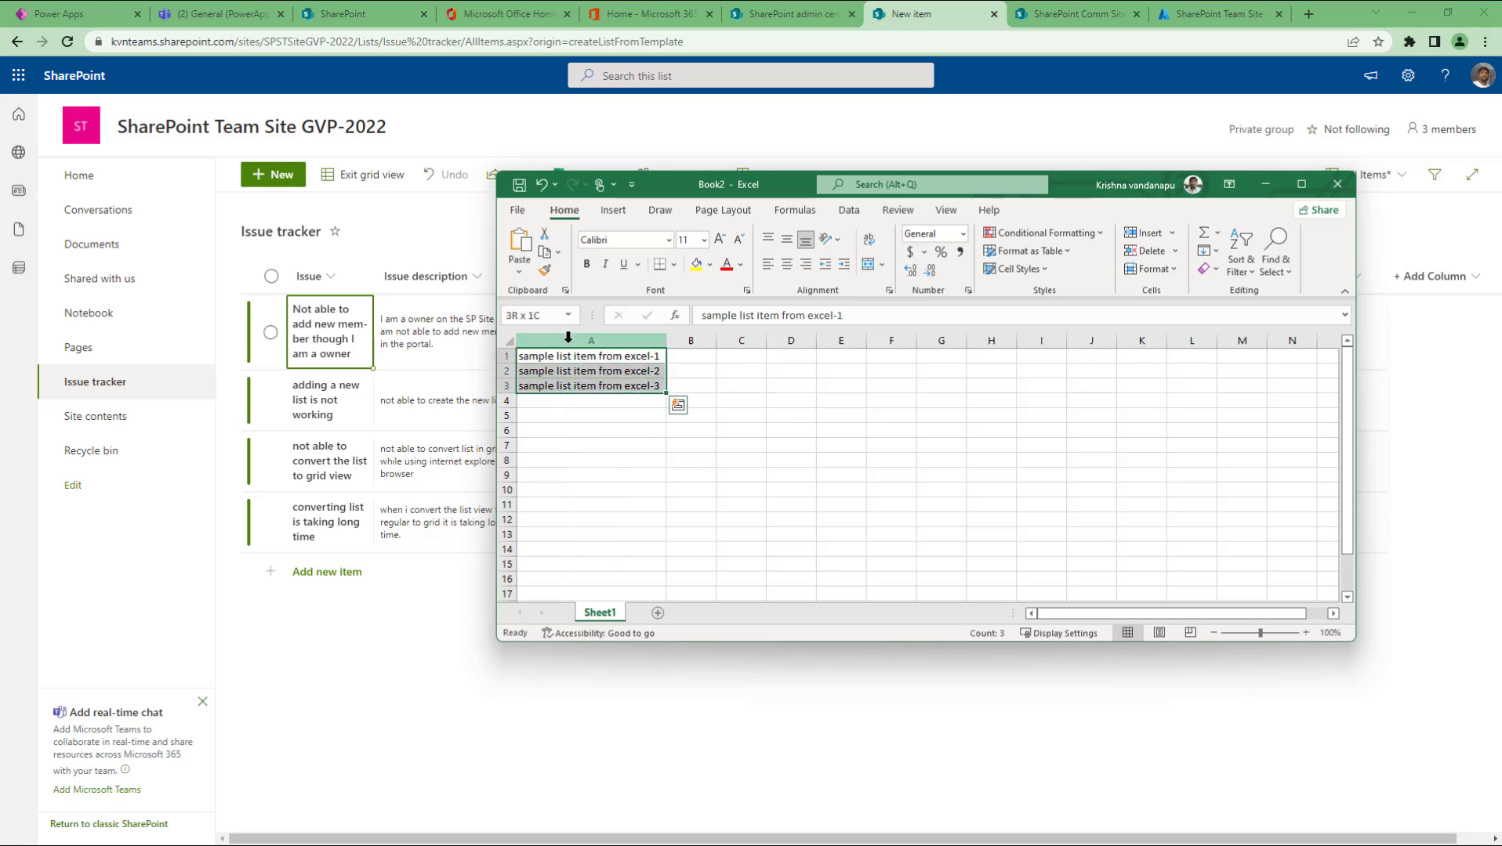
key("ctrl+c")
key("Right")
key("ctrl+v")
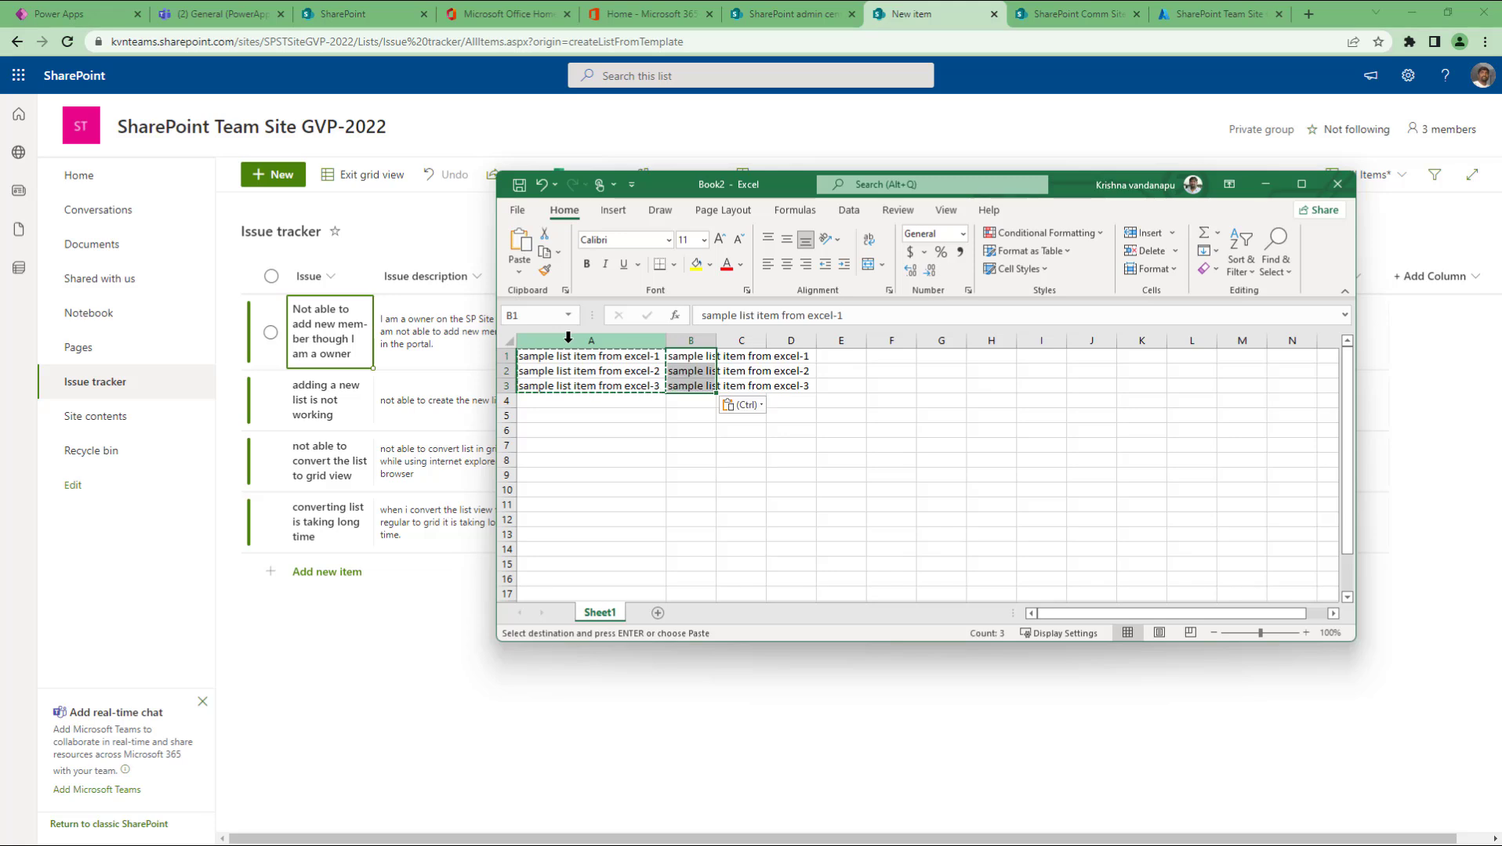
key("Escape")
Step: Edit B1 to 'sample list item description from excel-1' and copy that text
key("F2")
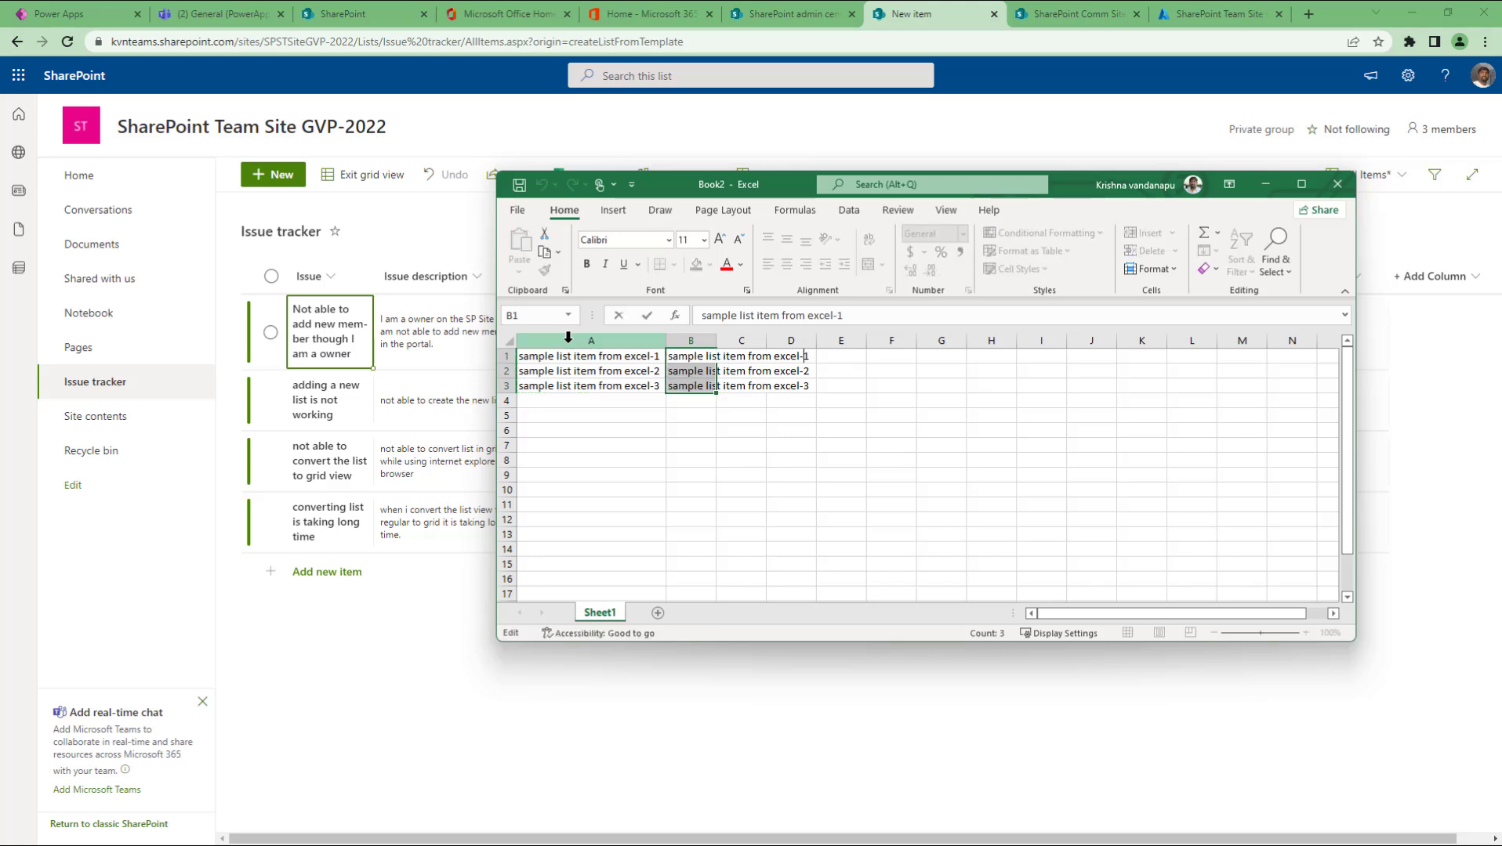
type("description")
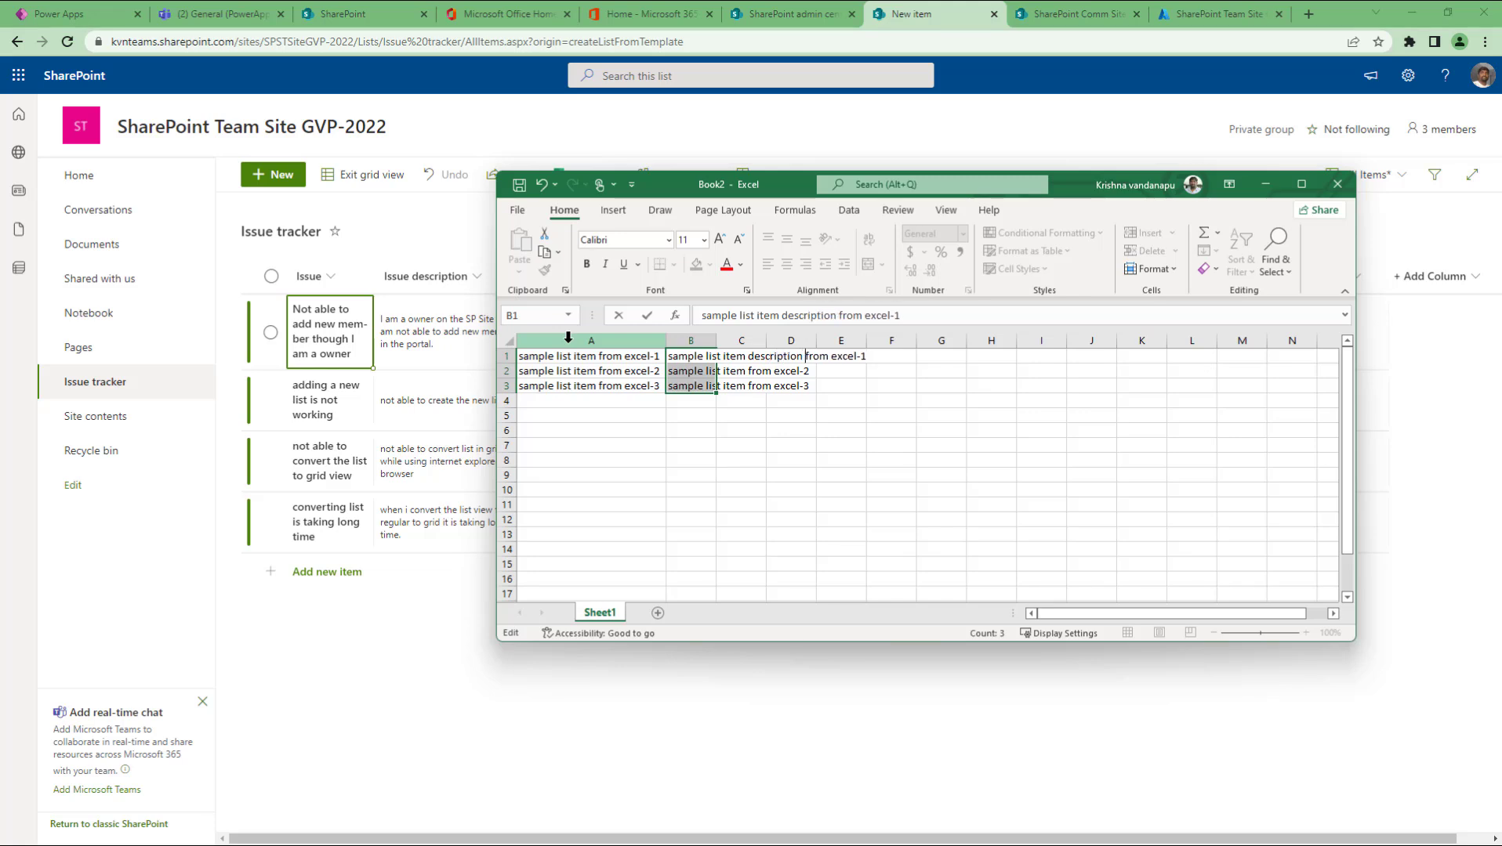
key("Home")
key("shift+End")
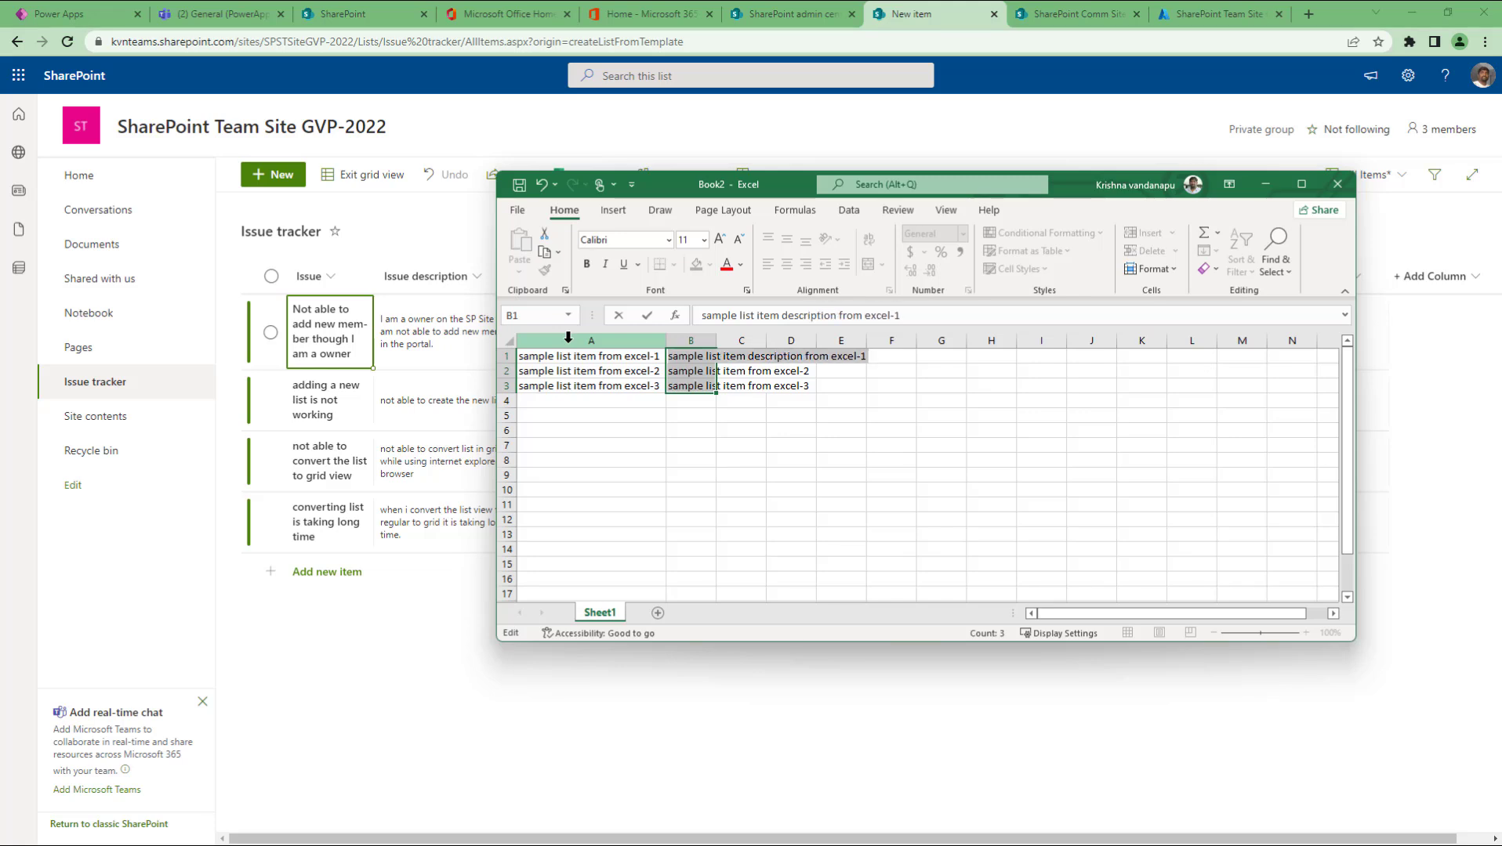
key("ctrl+c")
key("Return")
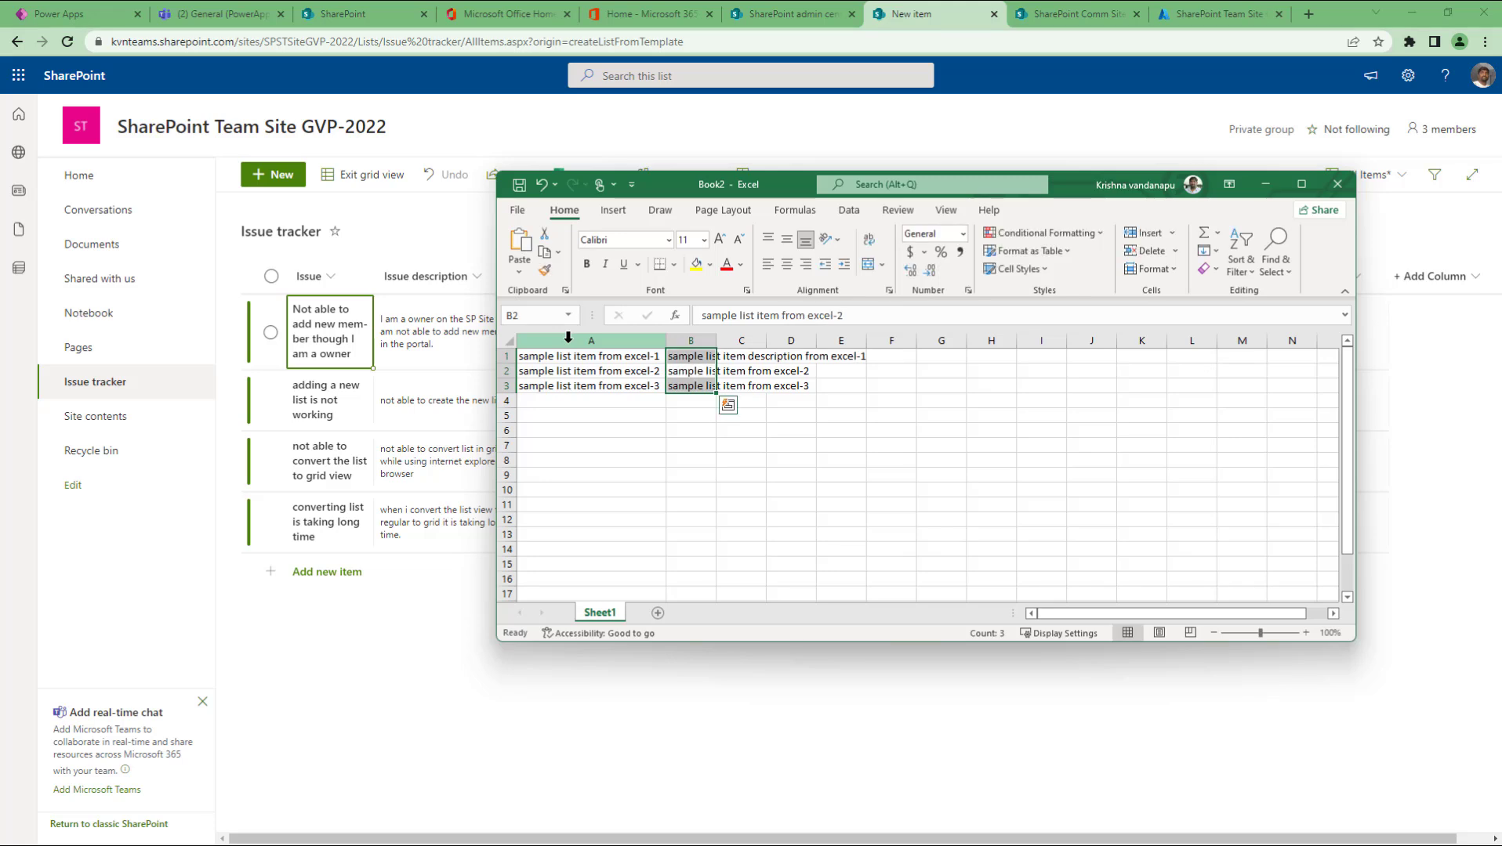
key("Down")
key("Up")
Step: Fill B2 and B3 with the matching description text ending in -2 and -3
key("F2")
key("shift+Home")
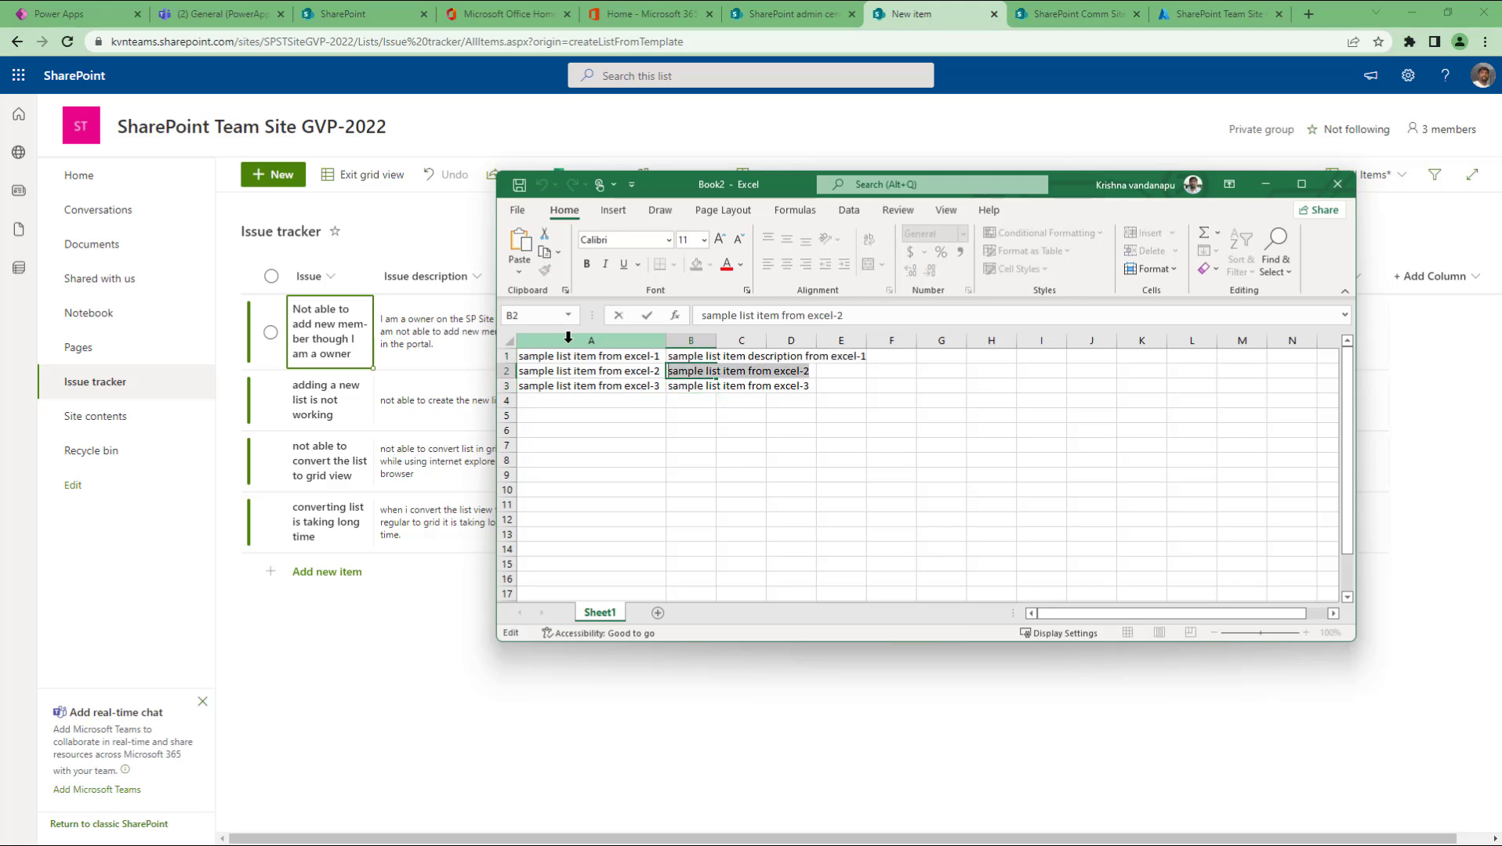
key("ctrl+v")
key("BackSpace")
type("2")
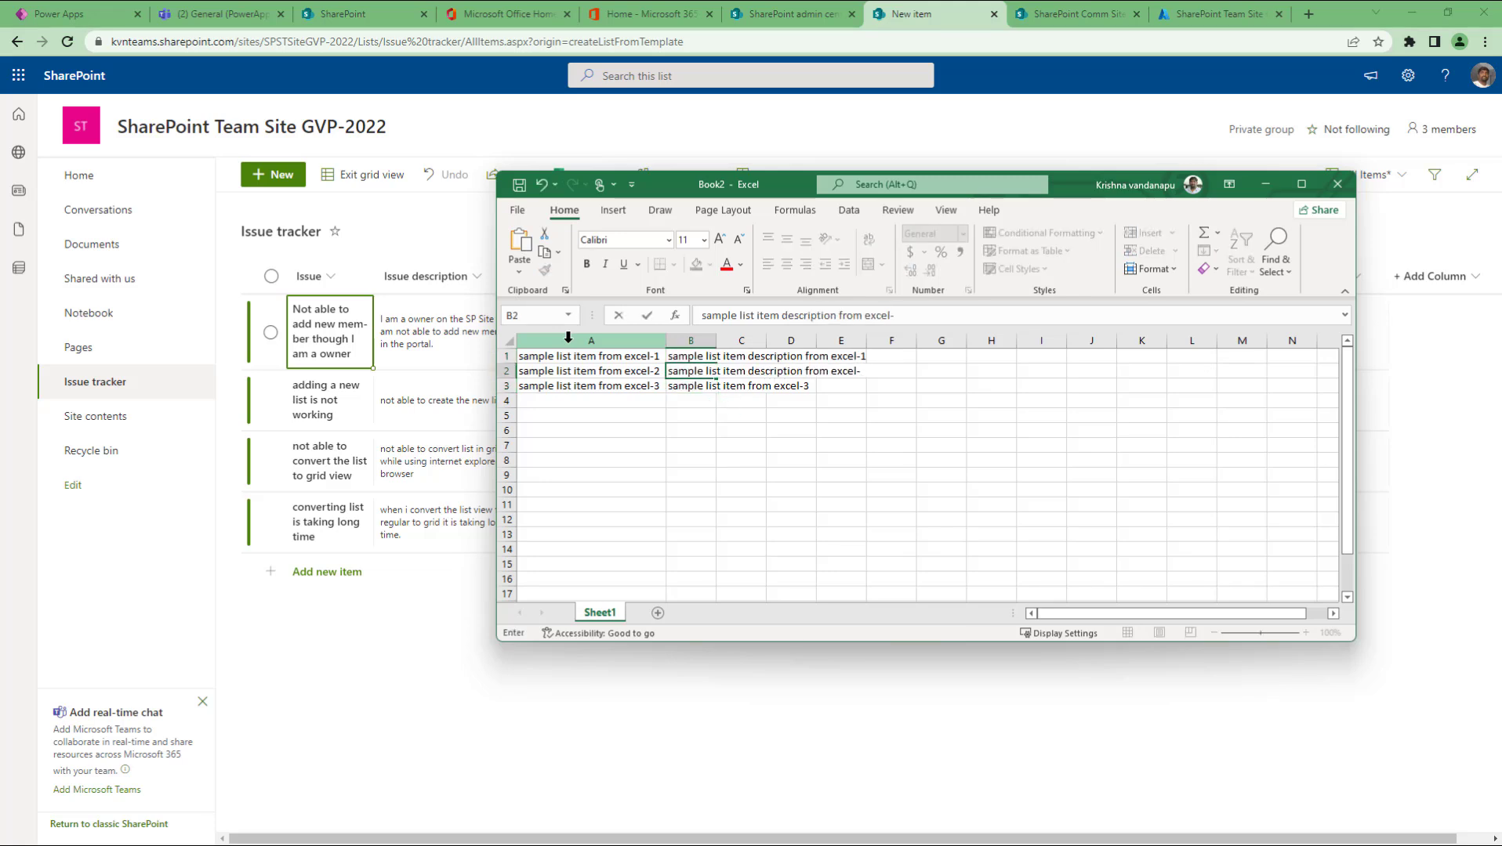
key("Return")
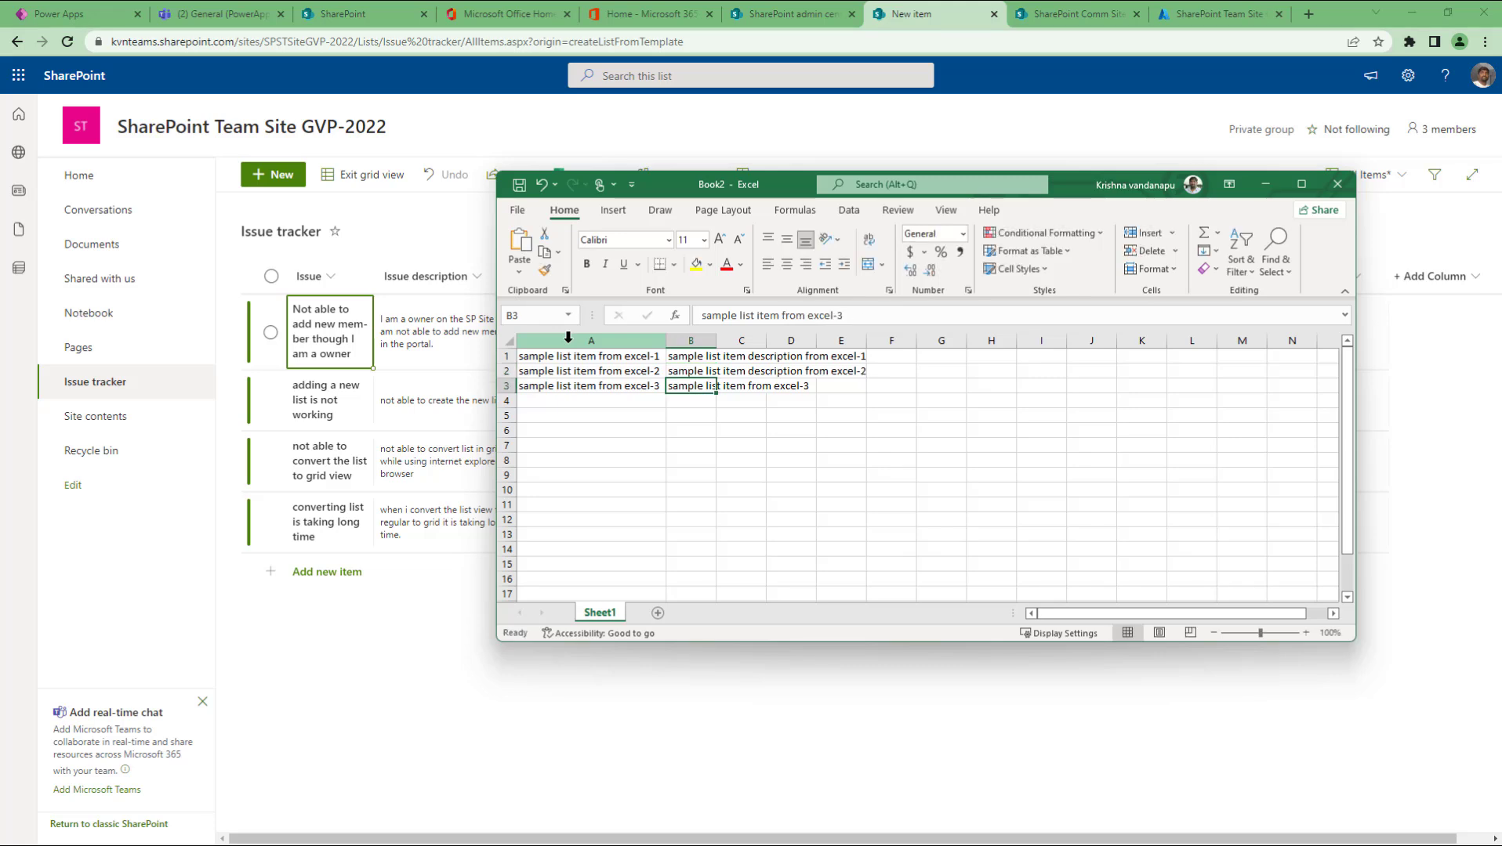
key("F2")
key("shift+Home")
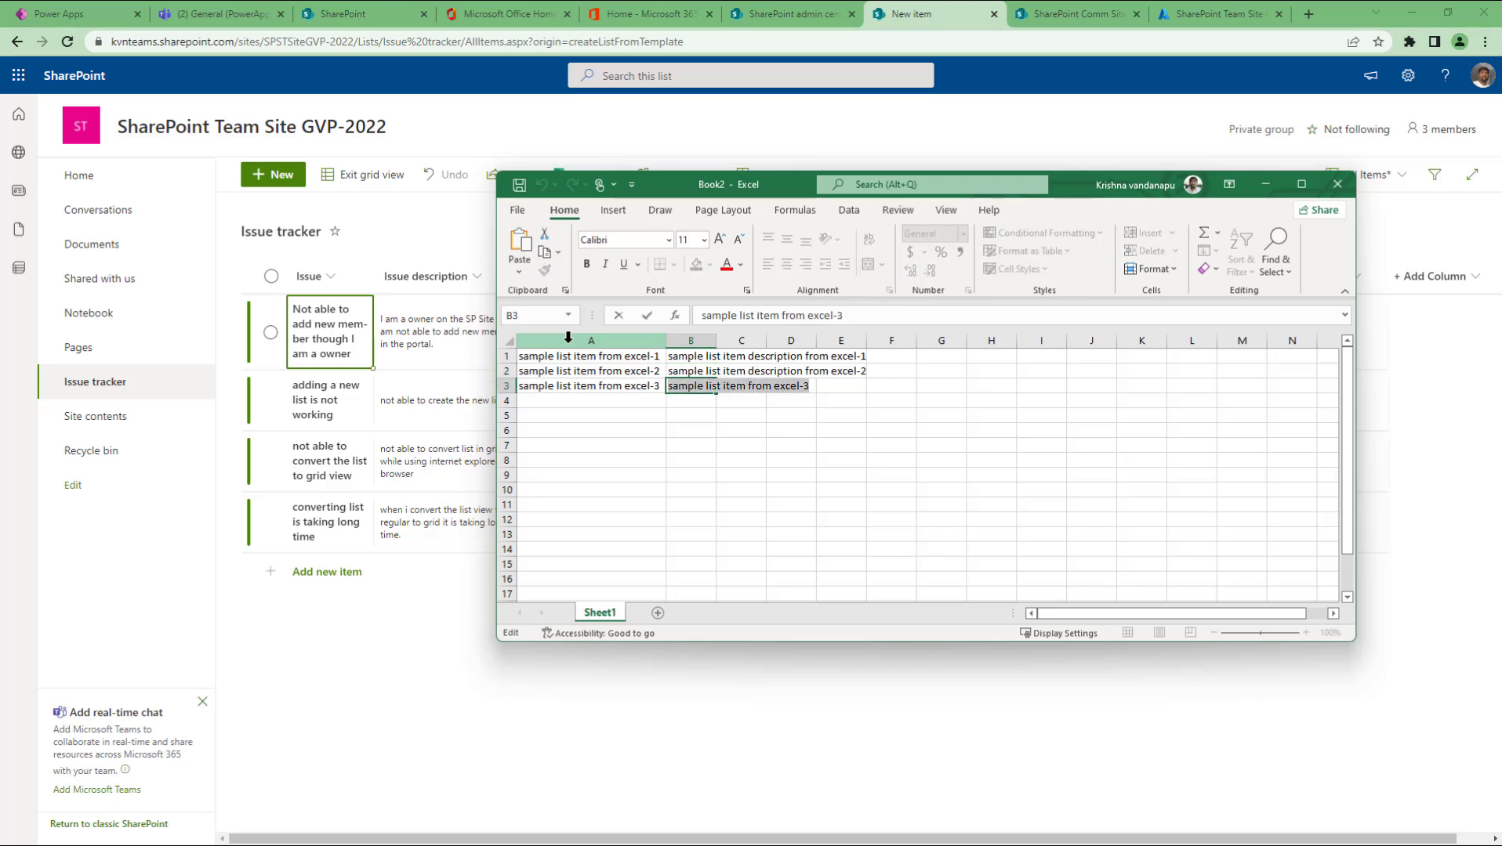
key("ctrl+v")
key("ctrl+Return")
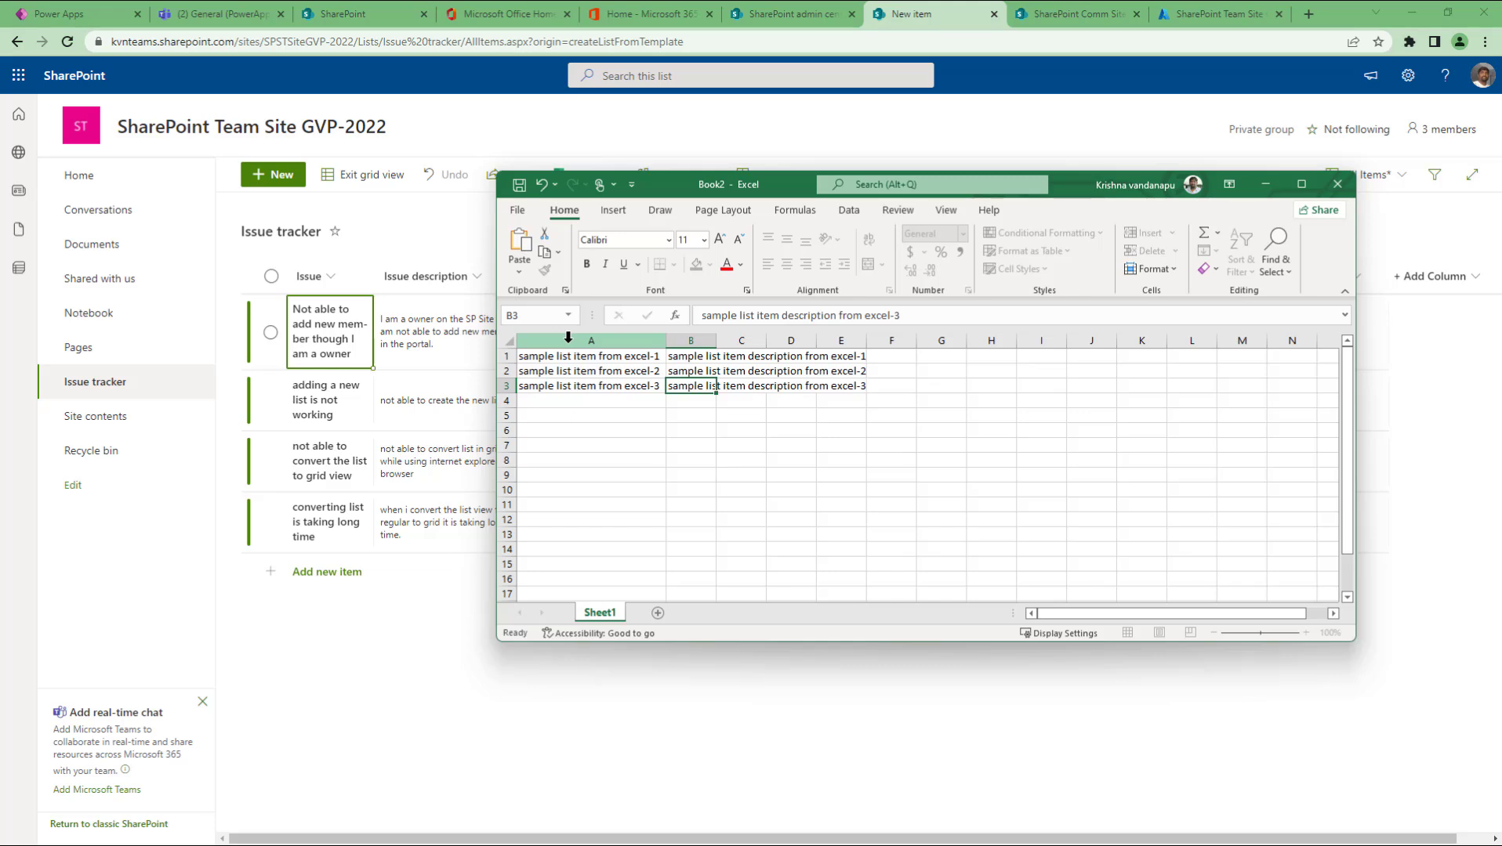
key("Return")
Step: Autofit column B and copy the range A1:B3
double_click(715, 340)
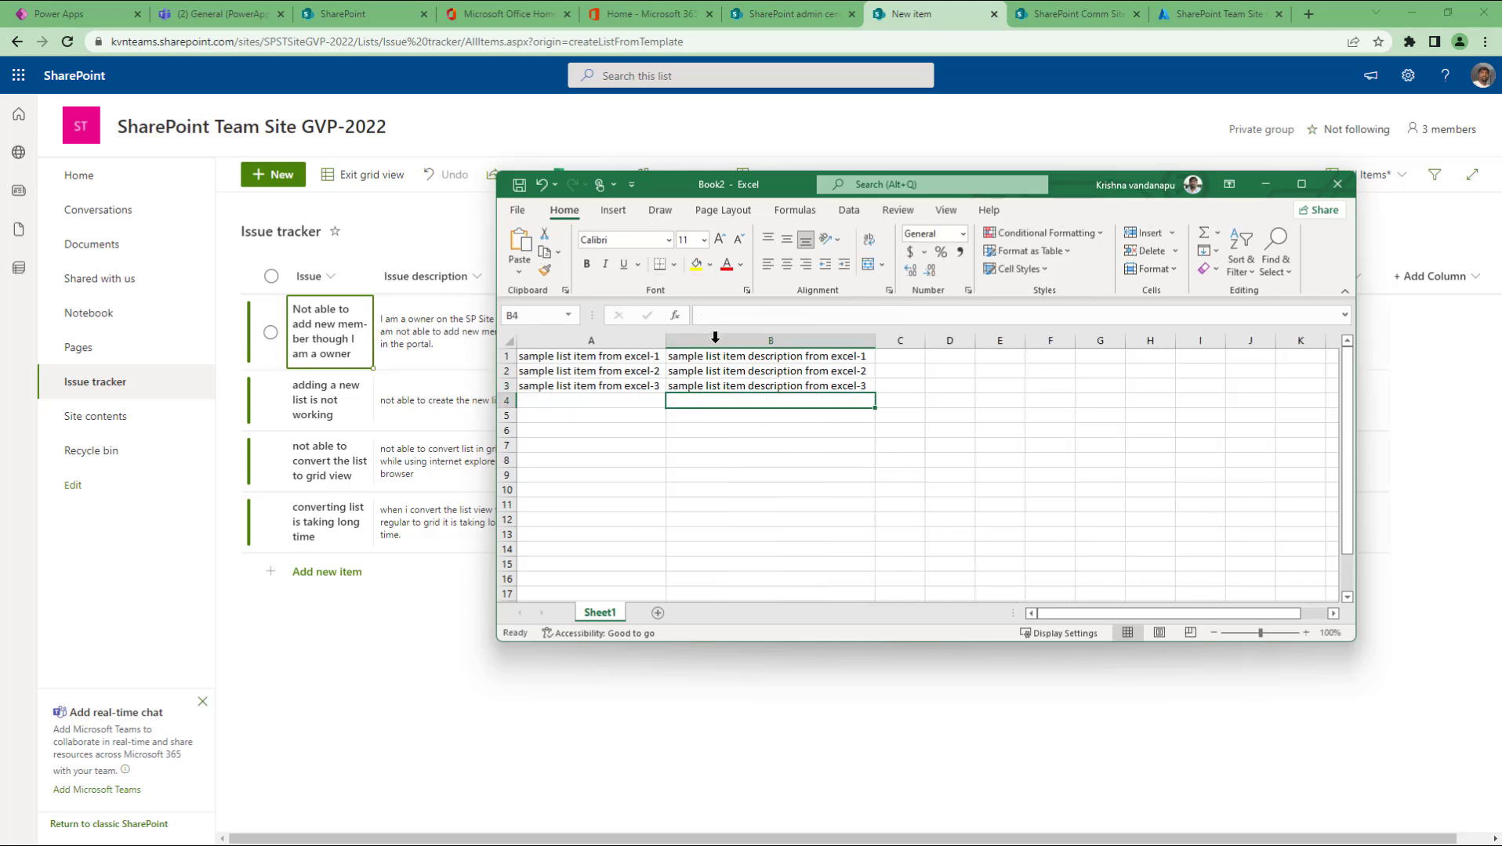
left_click_drag(627, 356, 771, 385)
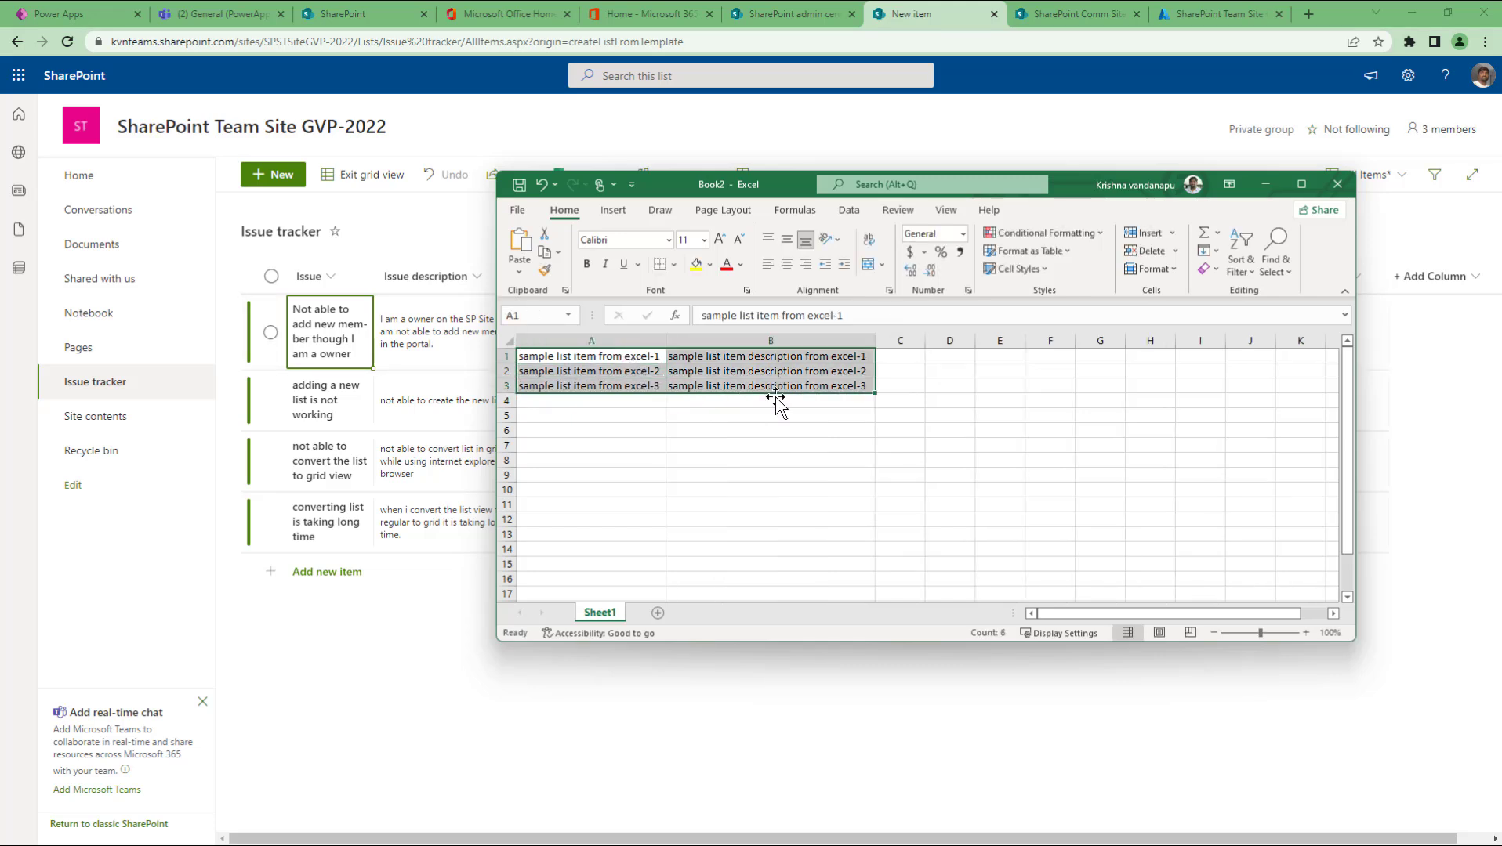
key("ctrl+c")
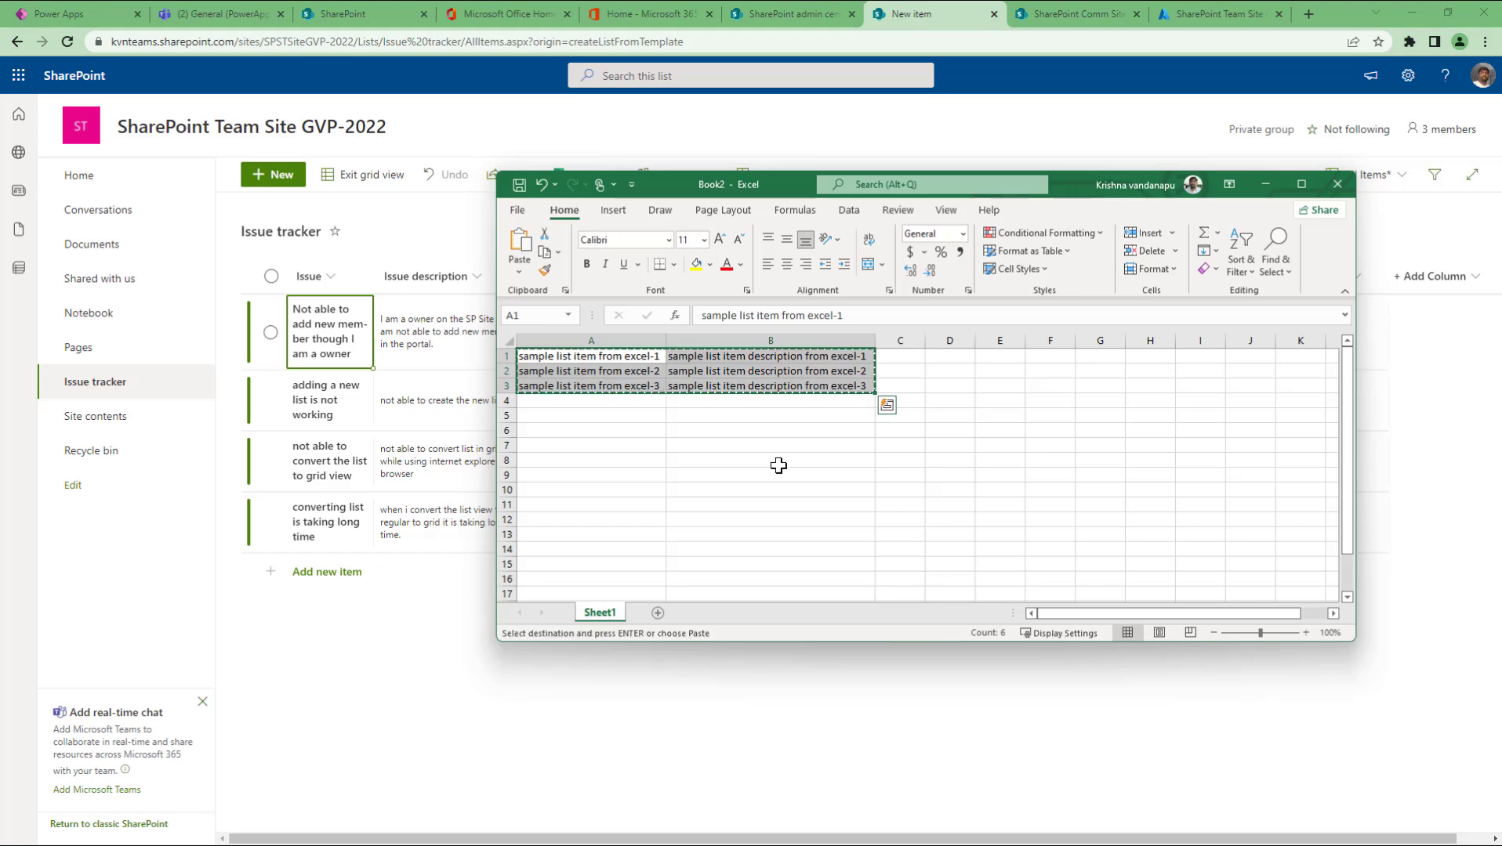
Step: Paste the three Excel rows as new grid-view items, then exit grid view
left_click(345, 572)
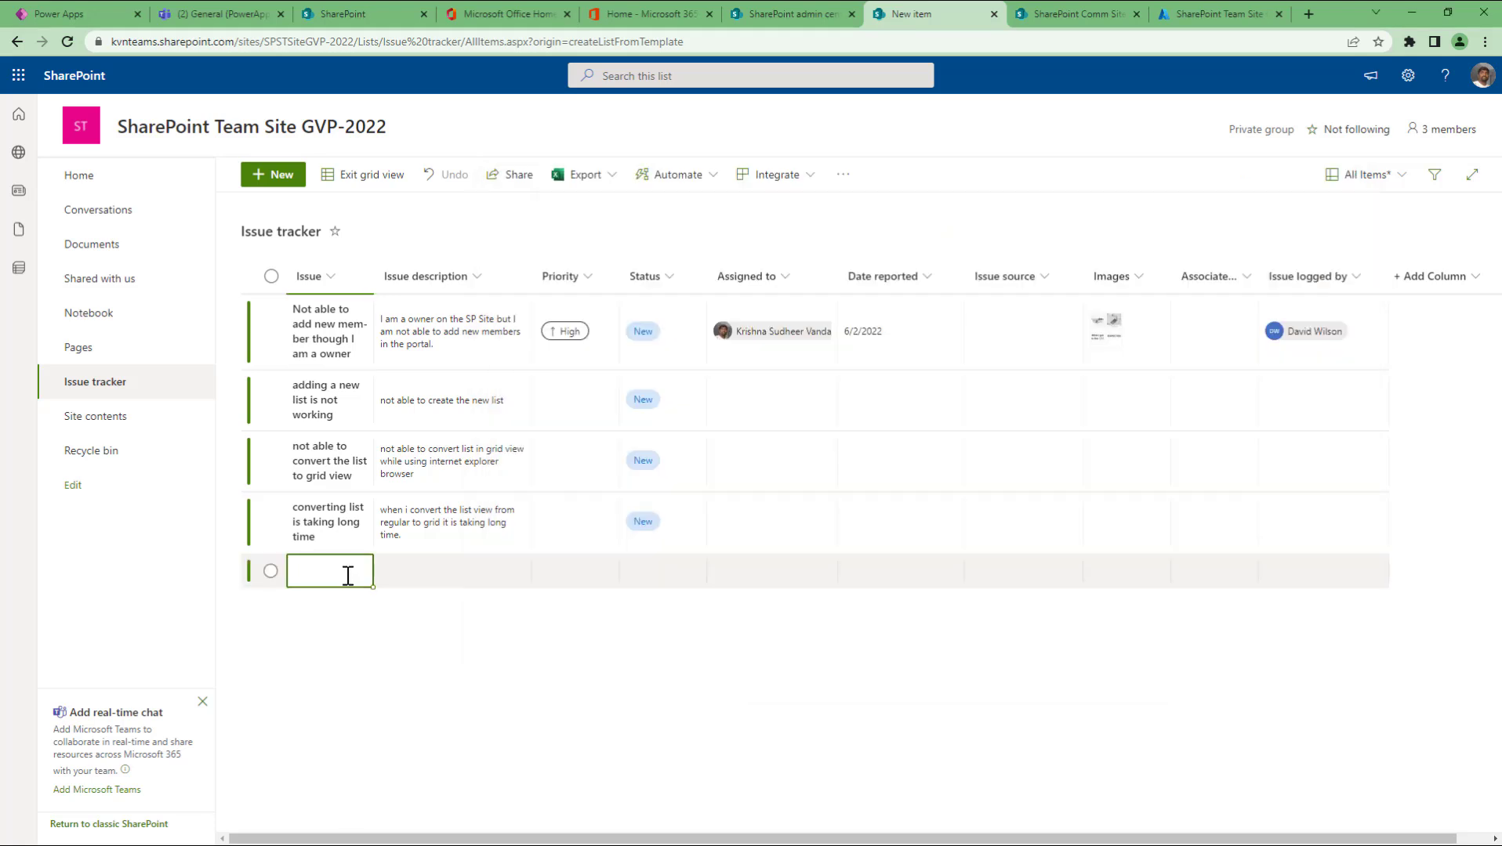
key("ctrl+v")
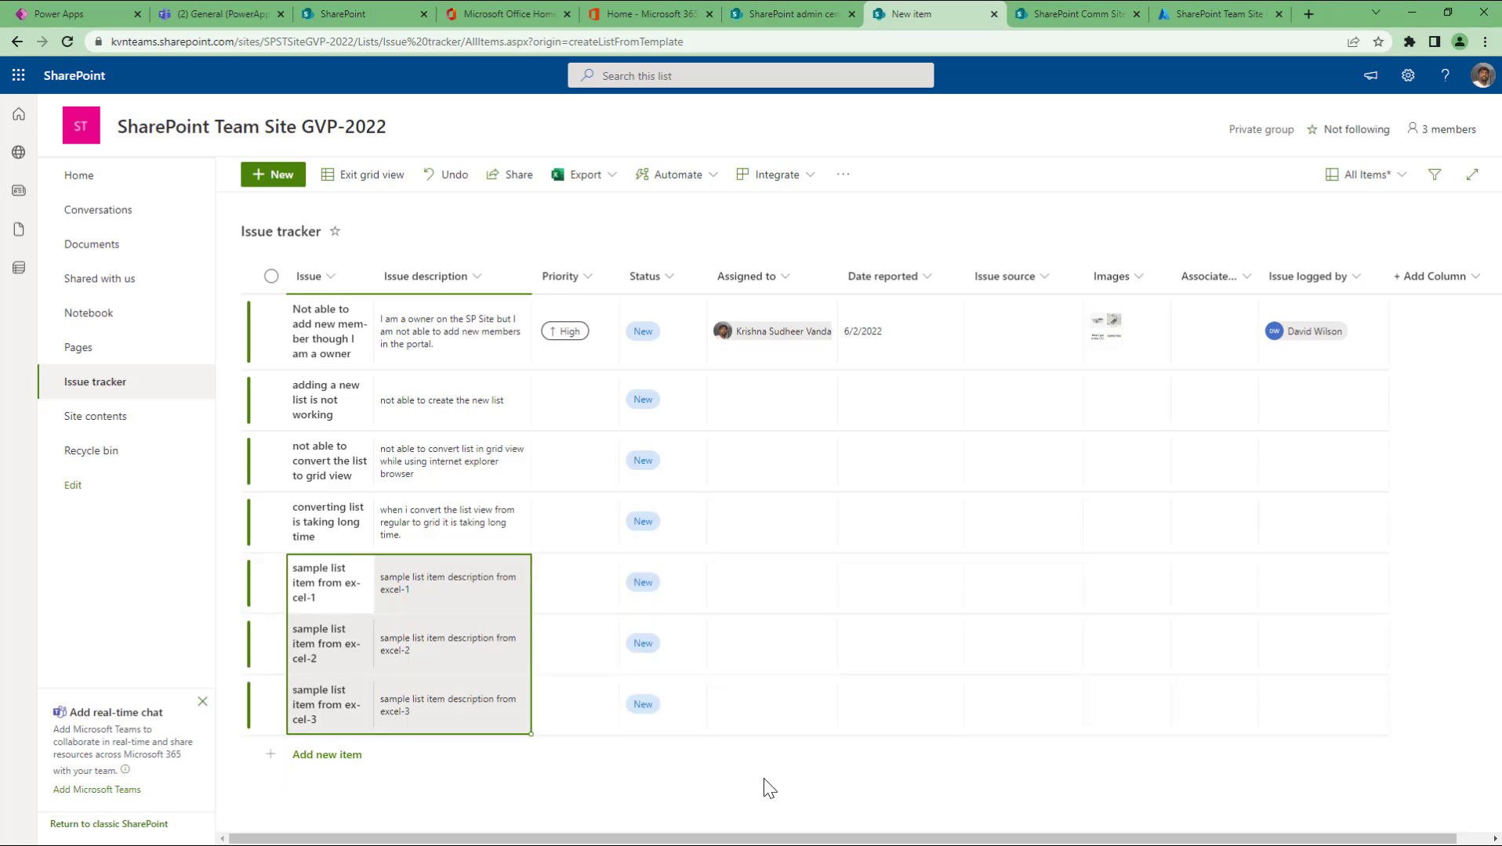
left_click(364, 176)
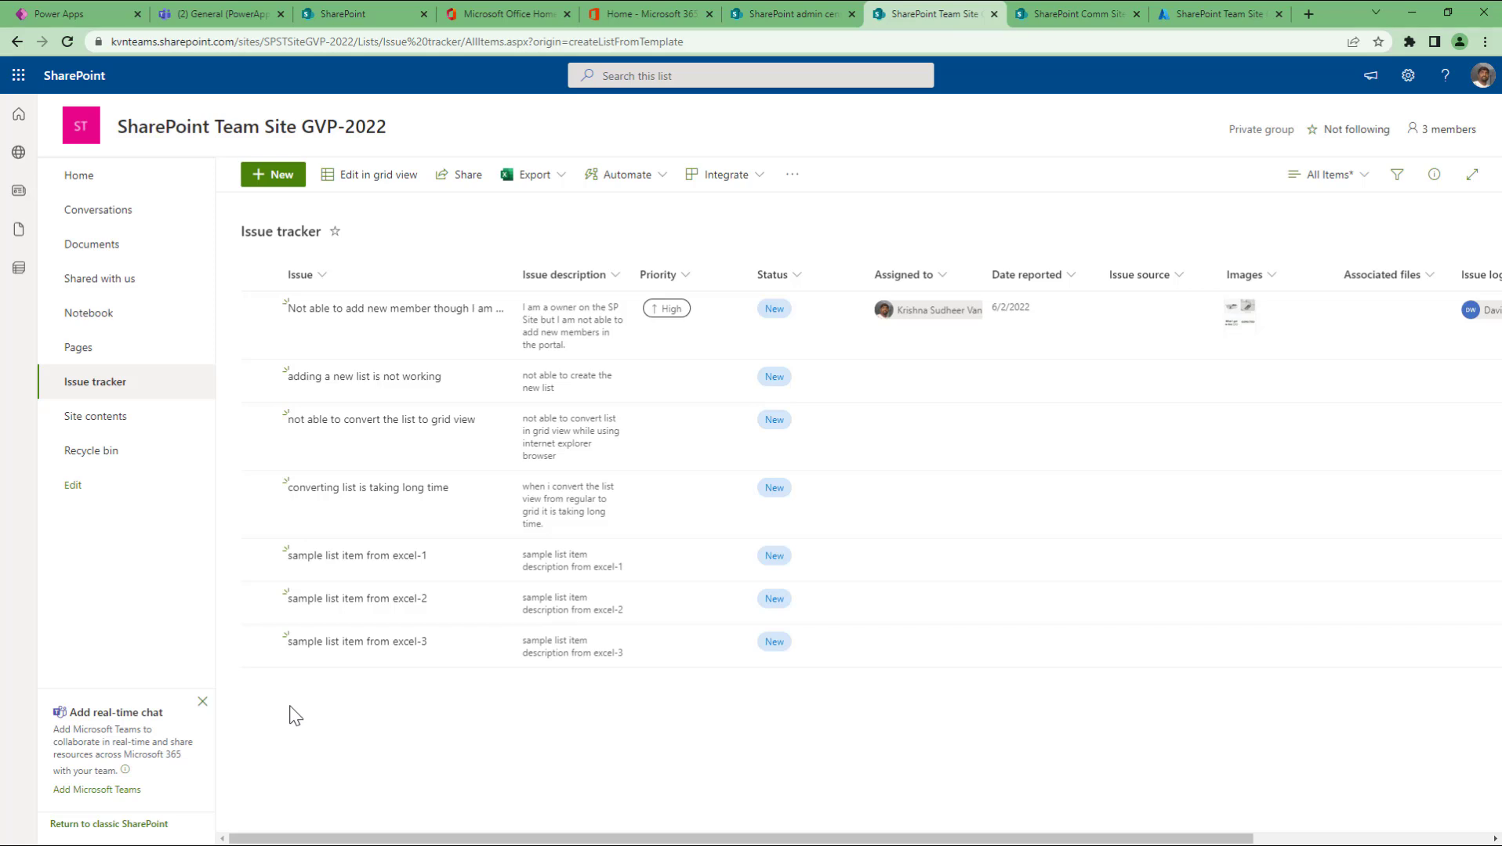
Step: Go to Site contents, where the Issue tracker list shows 7 items
left_click(118, 426)
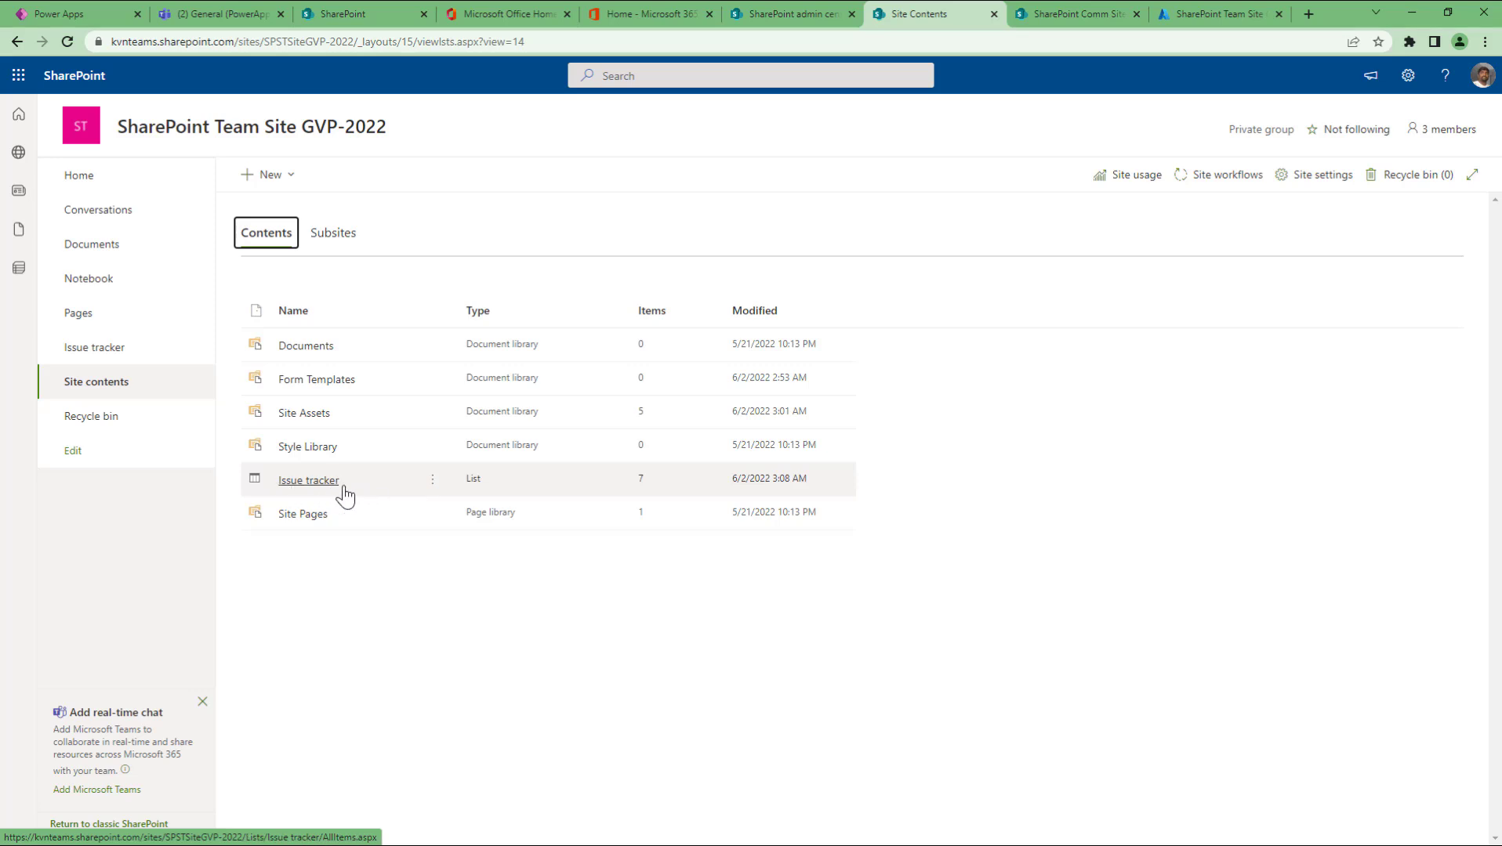
left_click(803, 479)
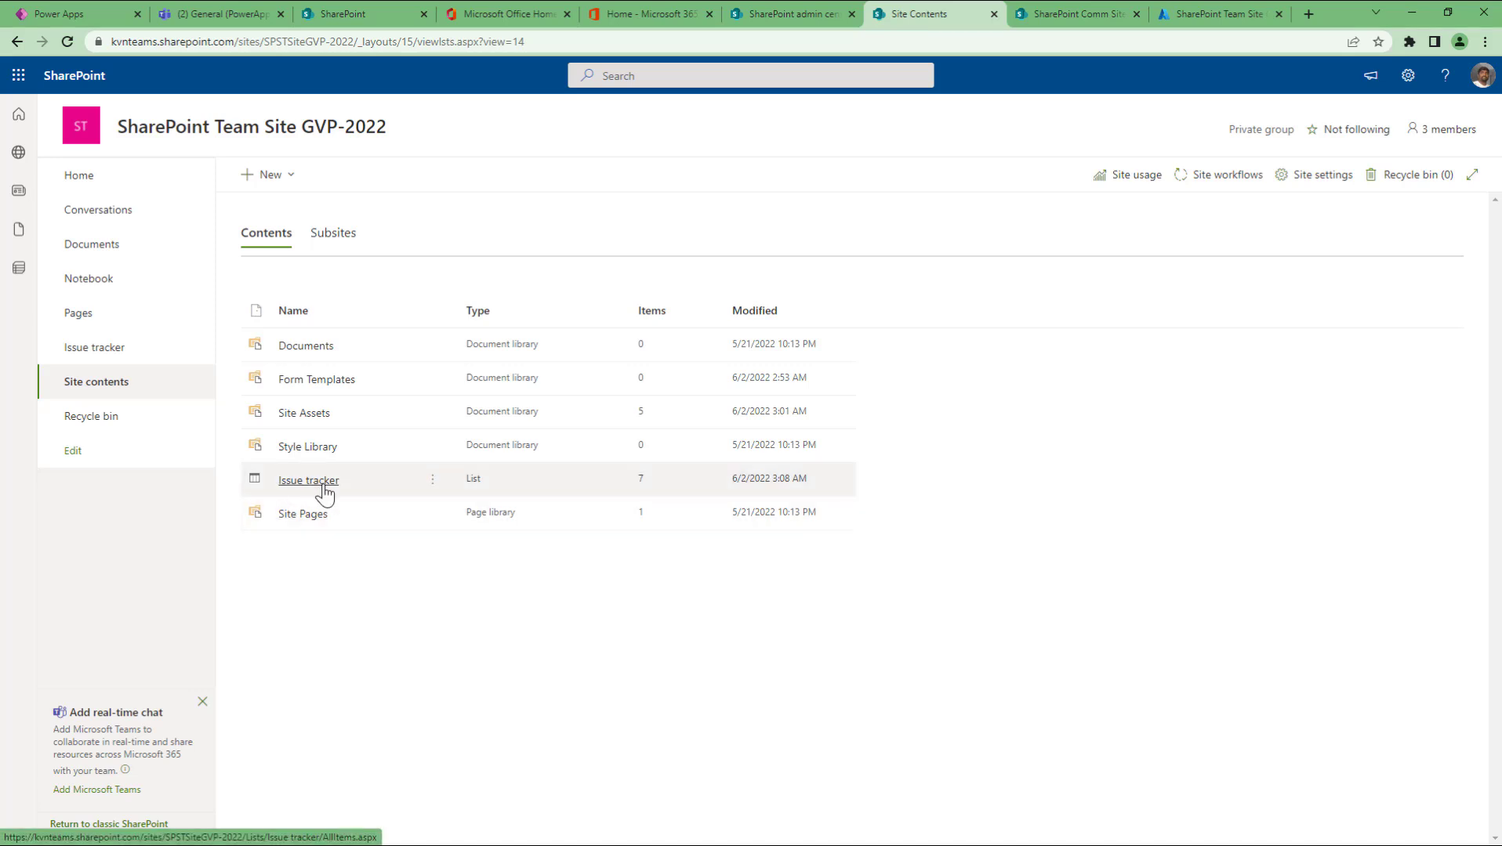
Step: Start a new list from New > List and choose the From Excel option
left_click(284, 177)
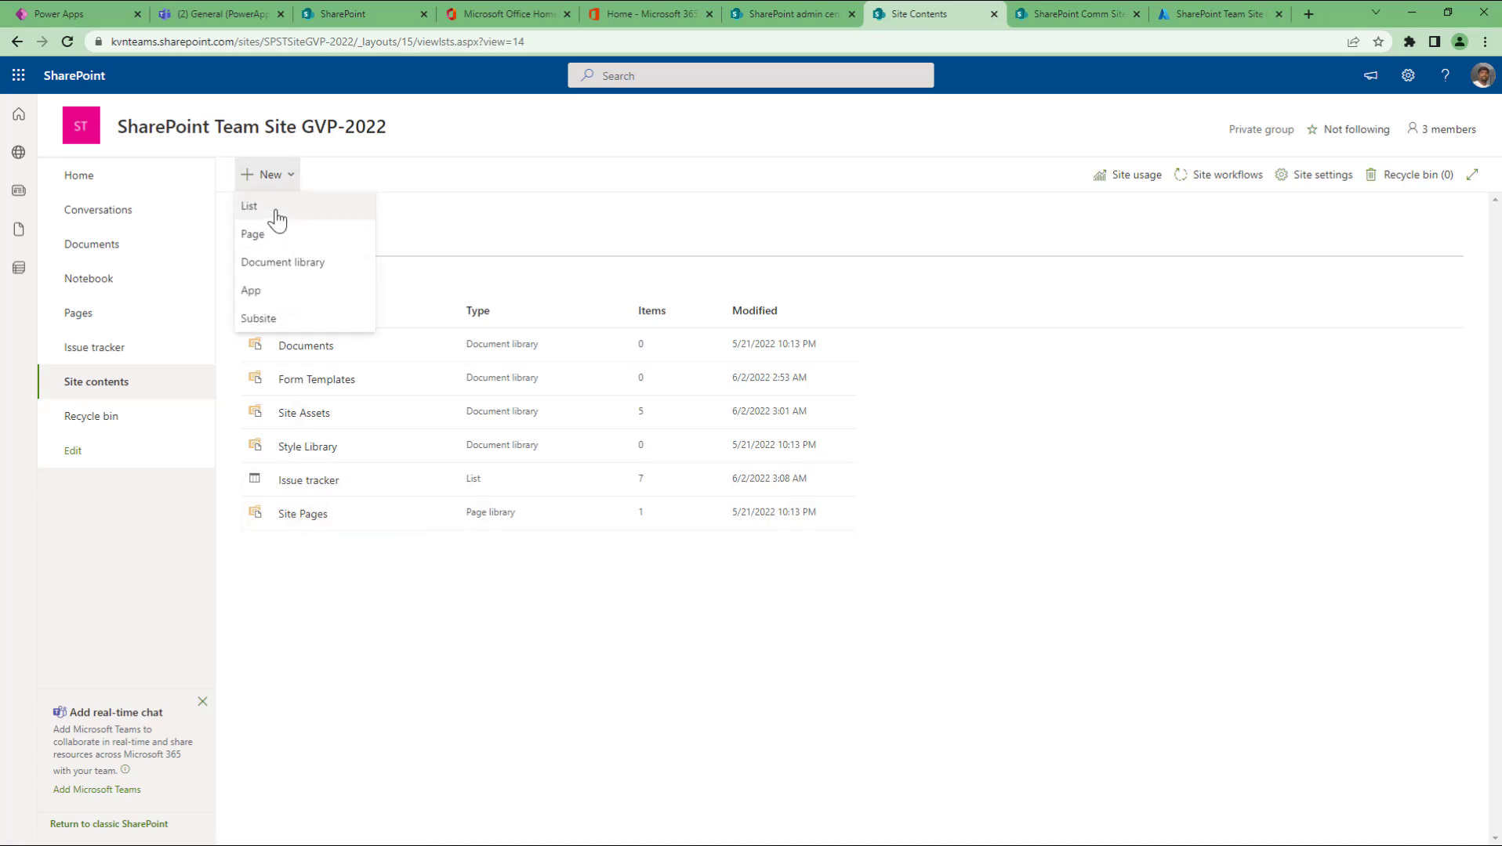
left_click(277, 221)
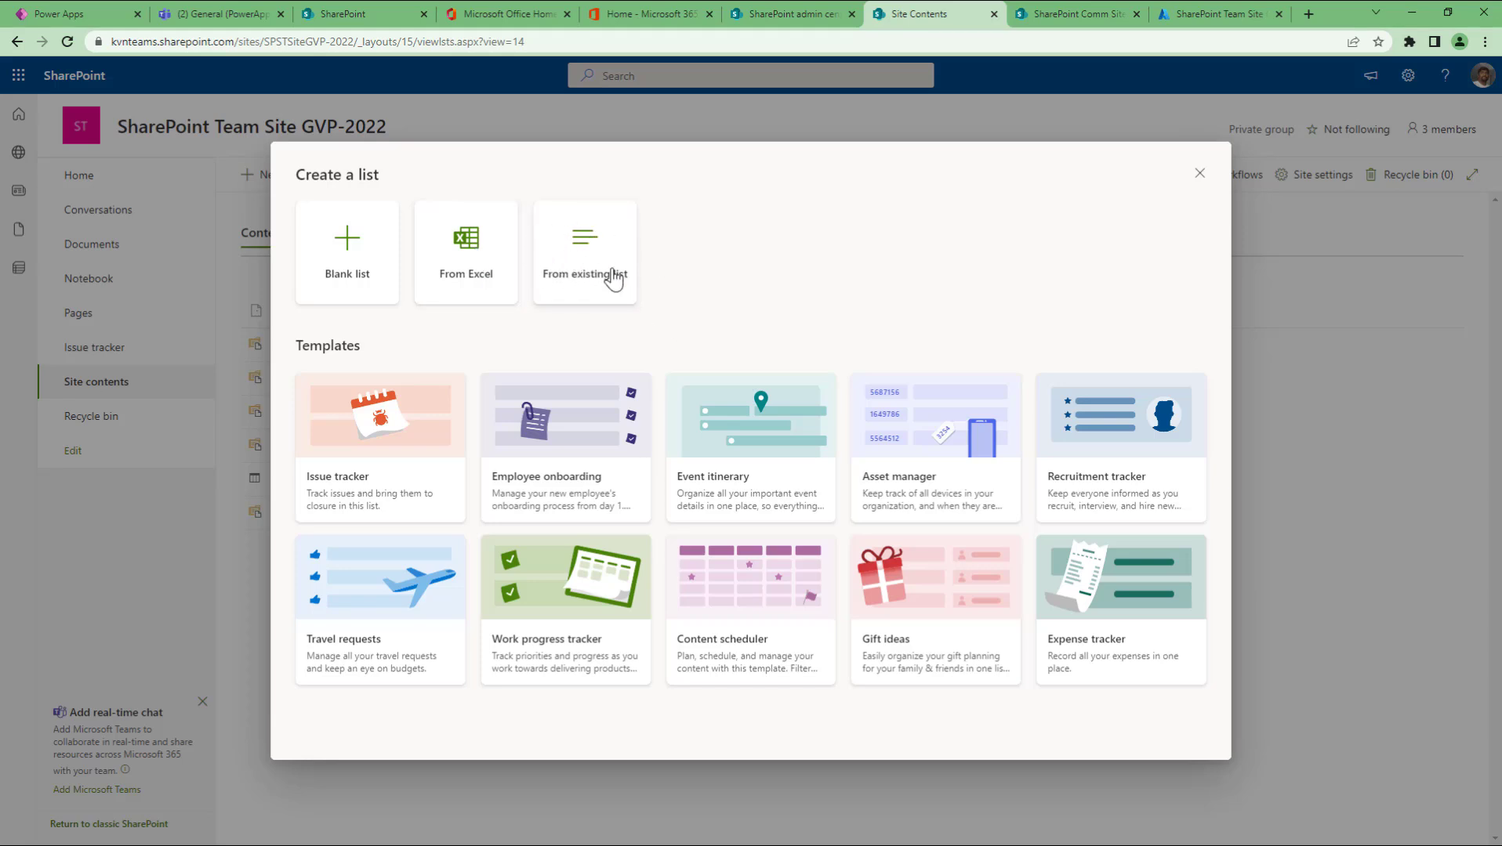
left_click(465, 255)
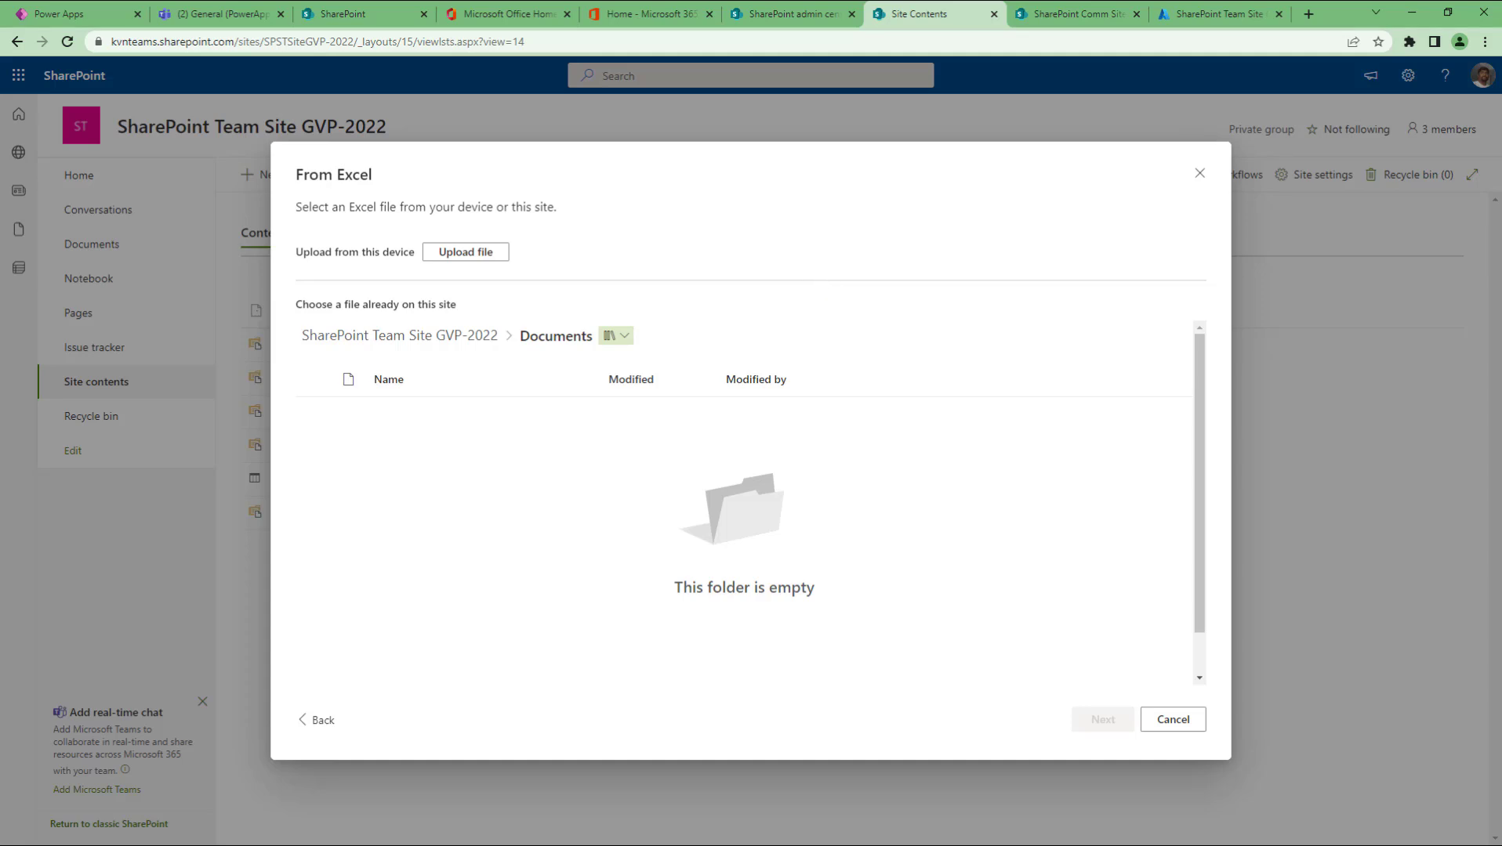
Step: Return to Excel and clear the previous sample data from the sheet
key("alt+Tab")
key("ctrl+a")
key("ctrl+c")
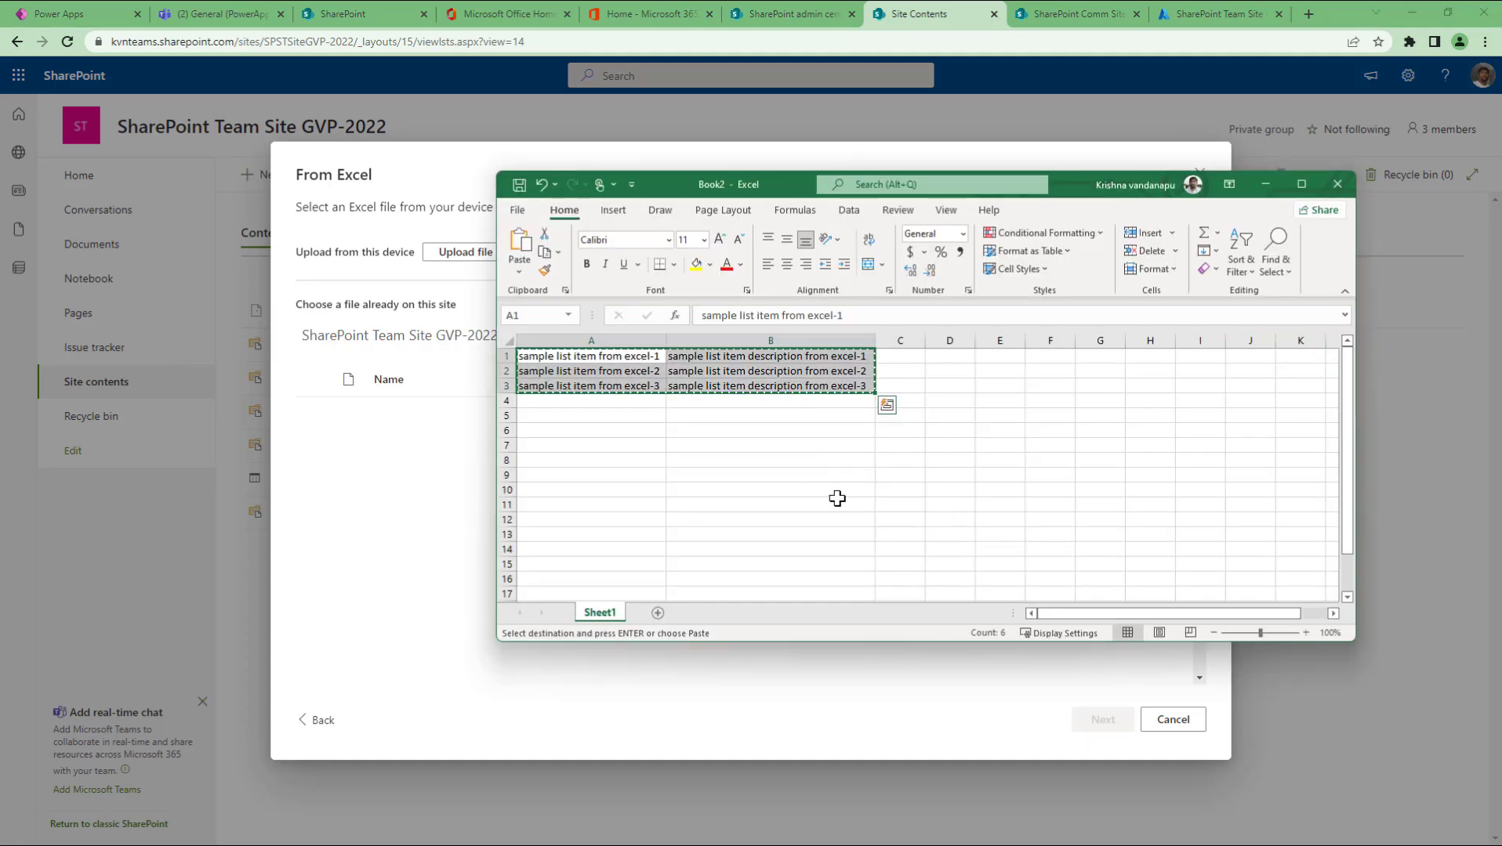
key("Delete")
key("Up")
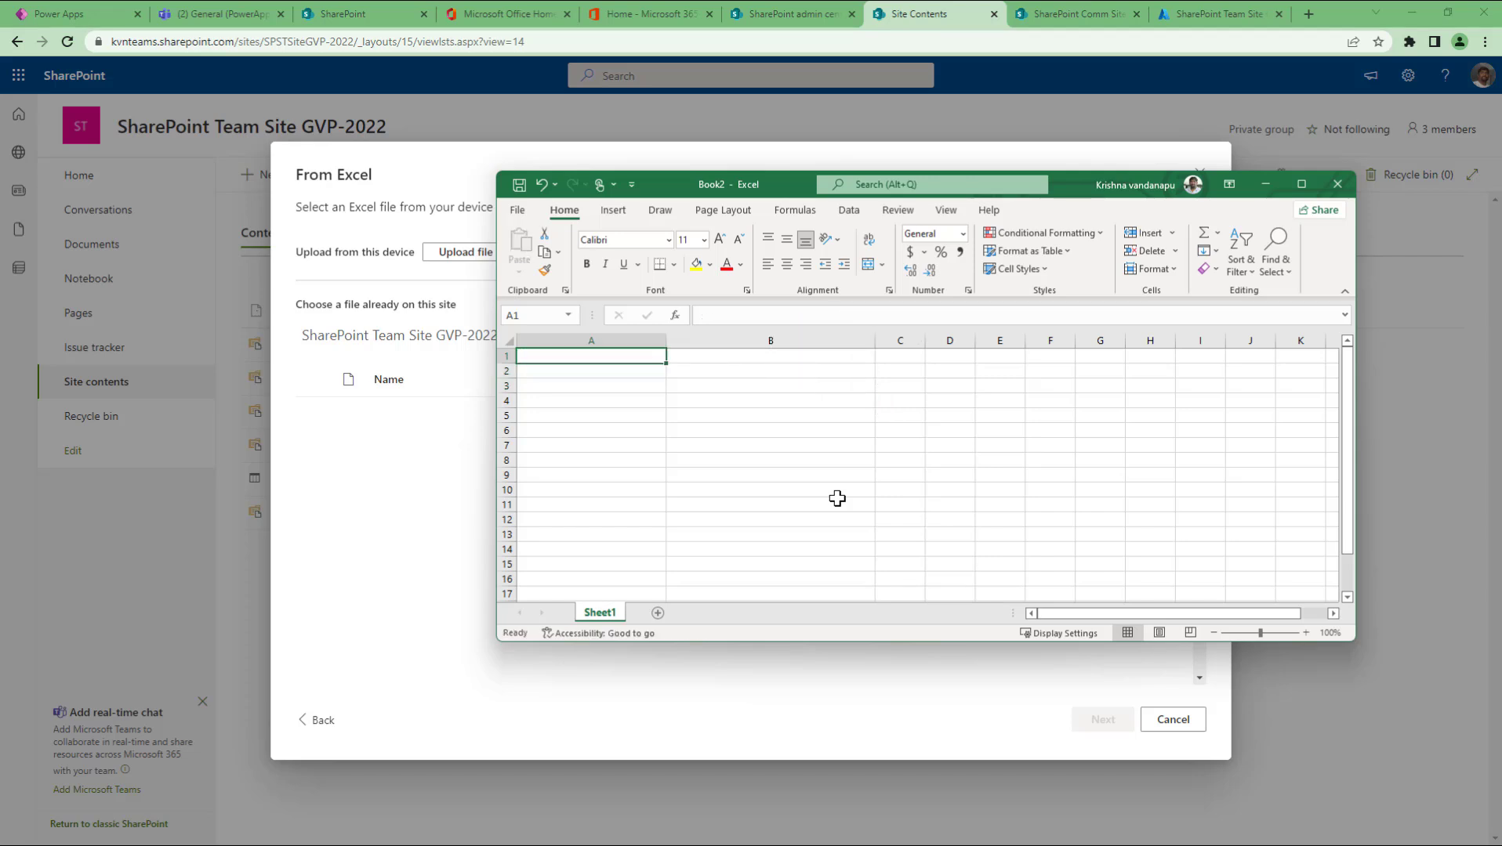
Step: Enter headers first name, last name, age, gender, address in row 1
type("first name")
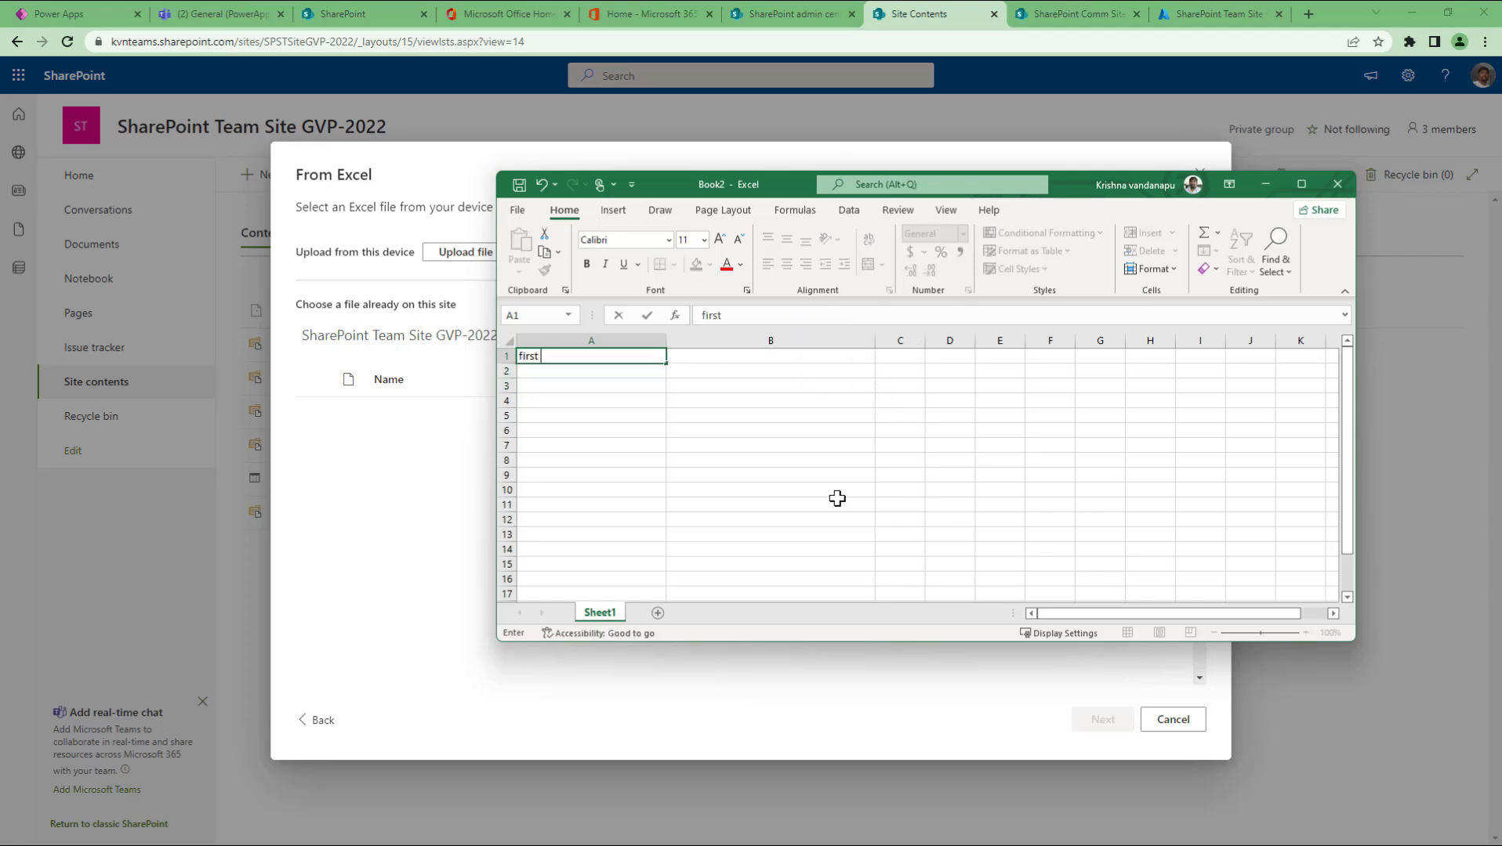
key("Tab")
type("last name")
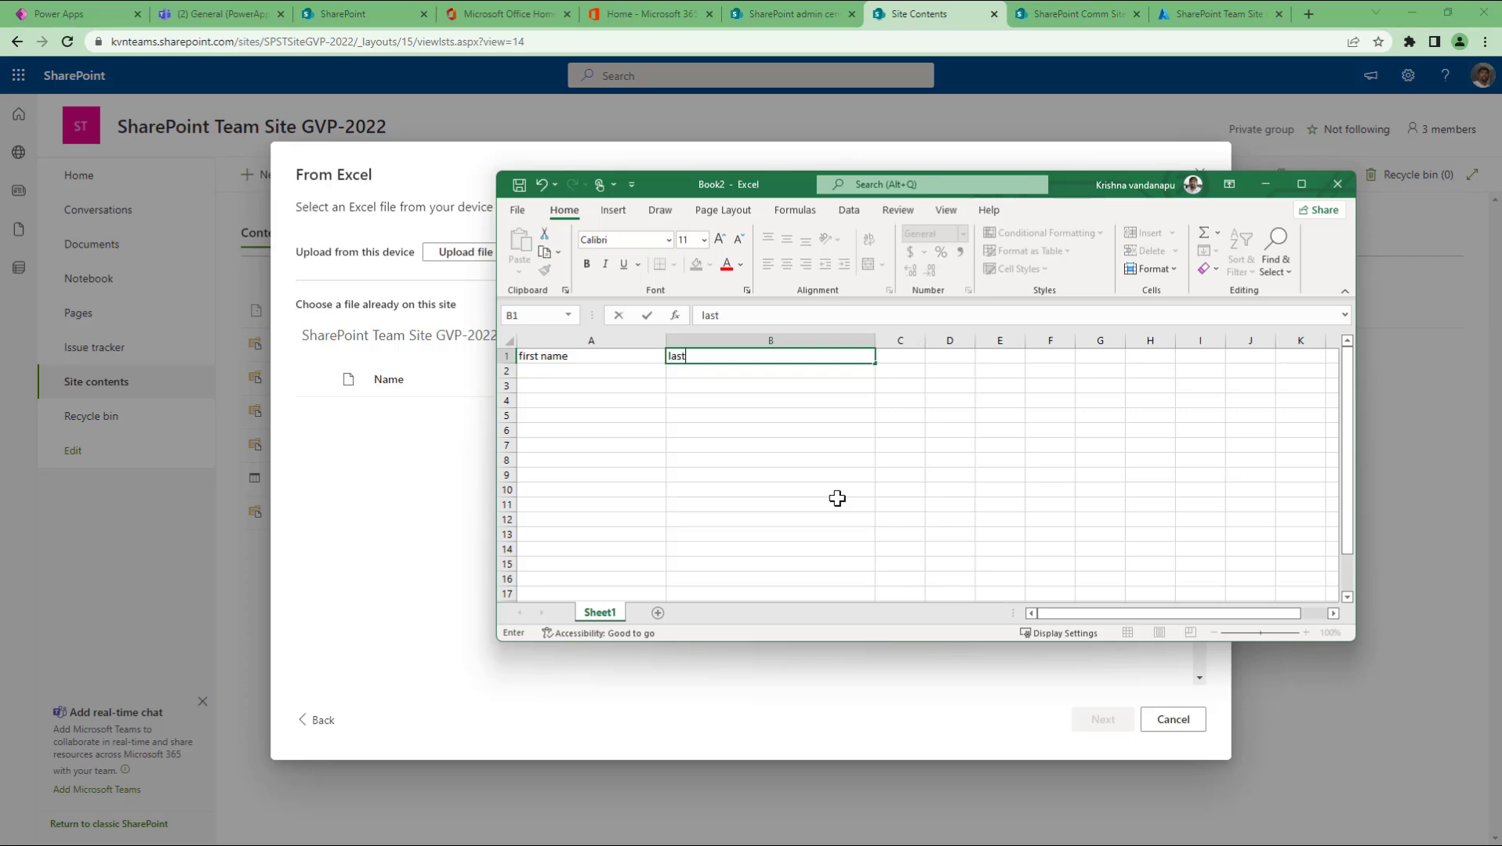
key("Tab")
type("age")
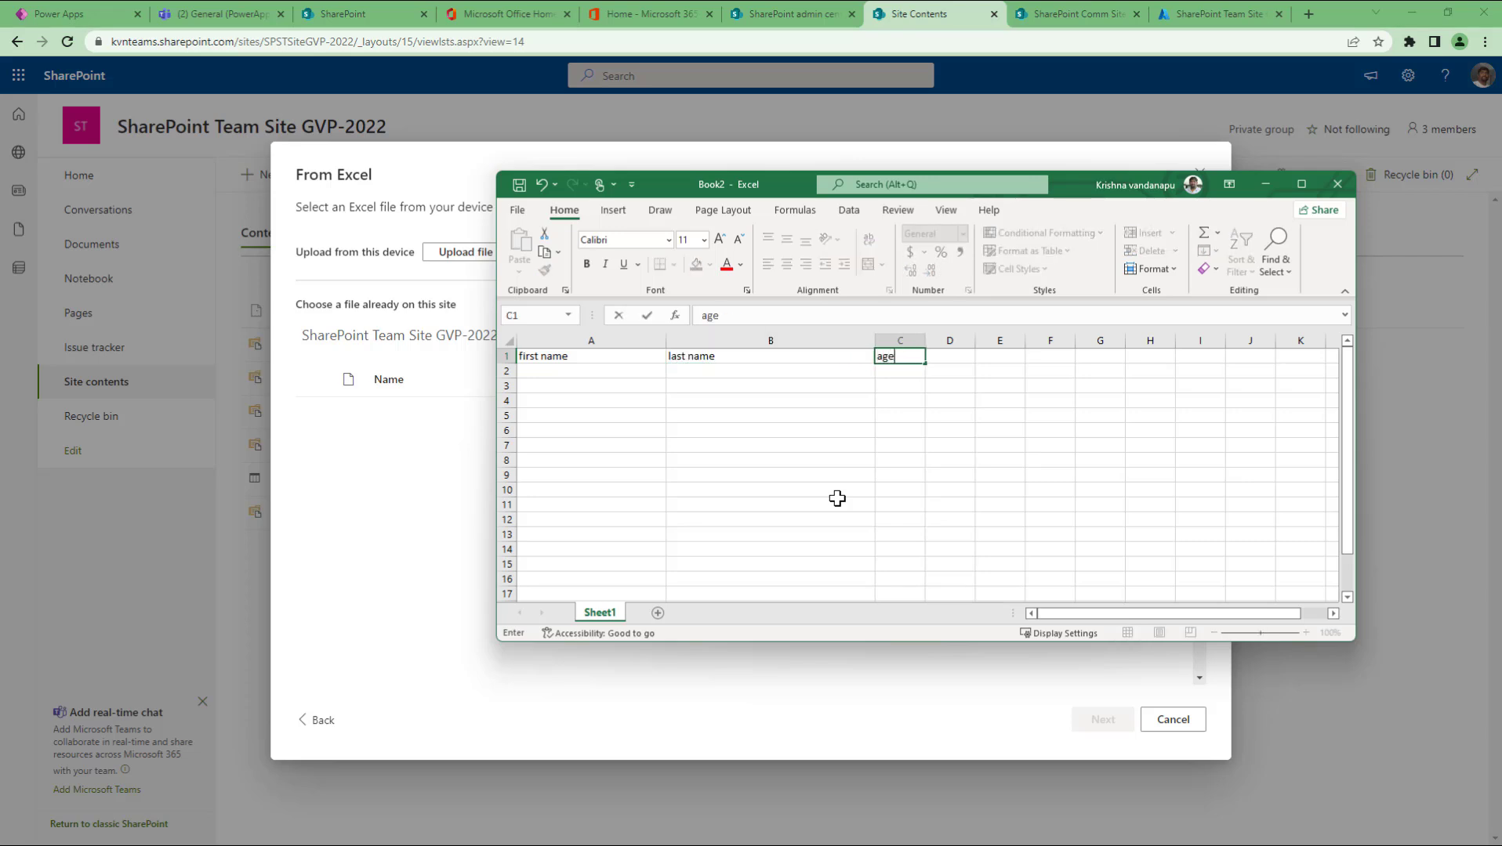
key("Tab")
type("gender")
key("Tab")
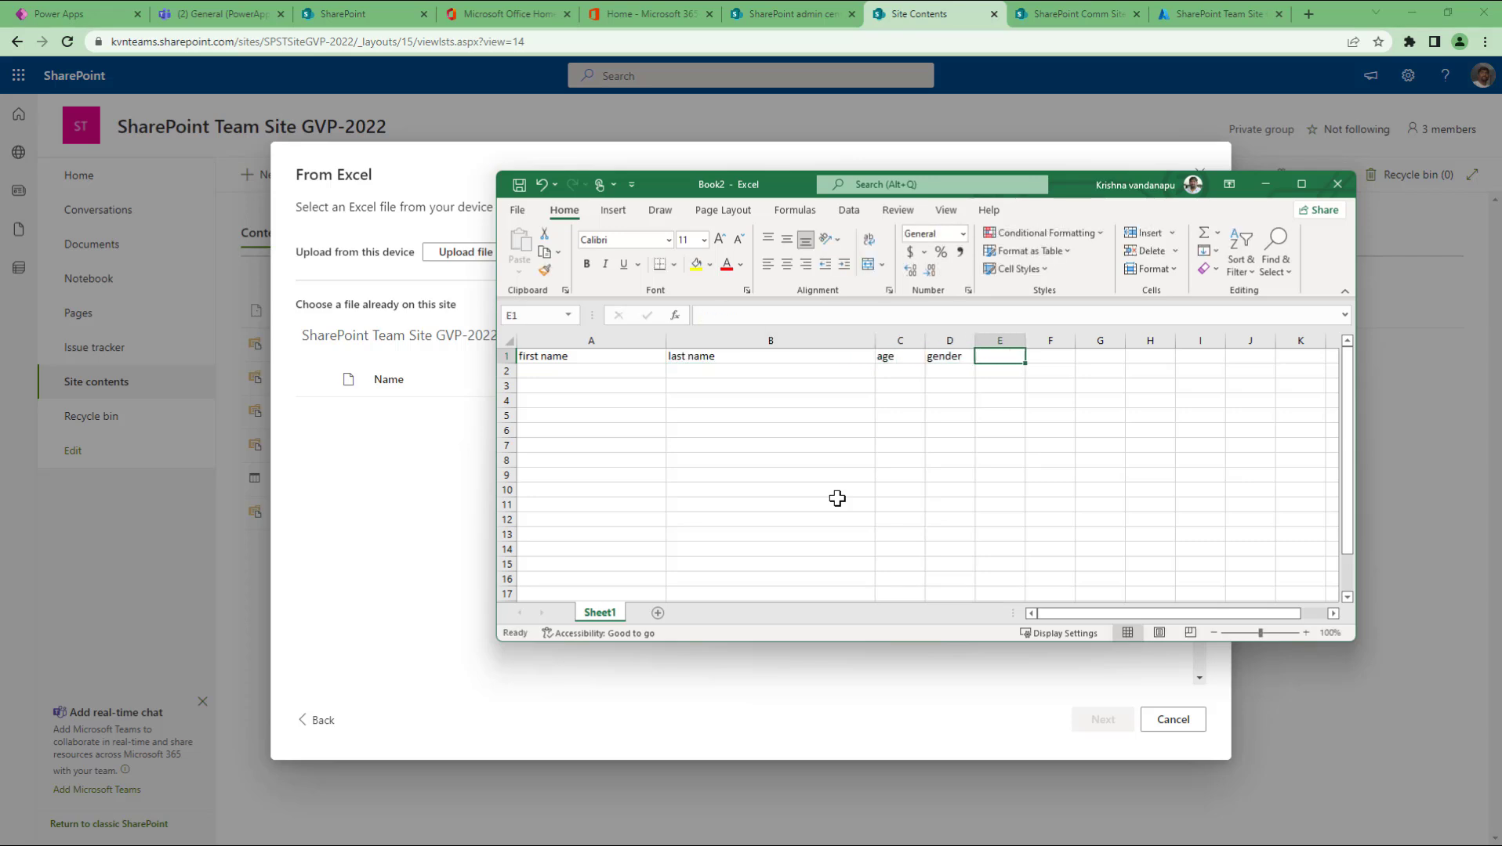
type("address")
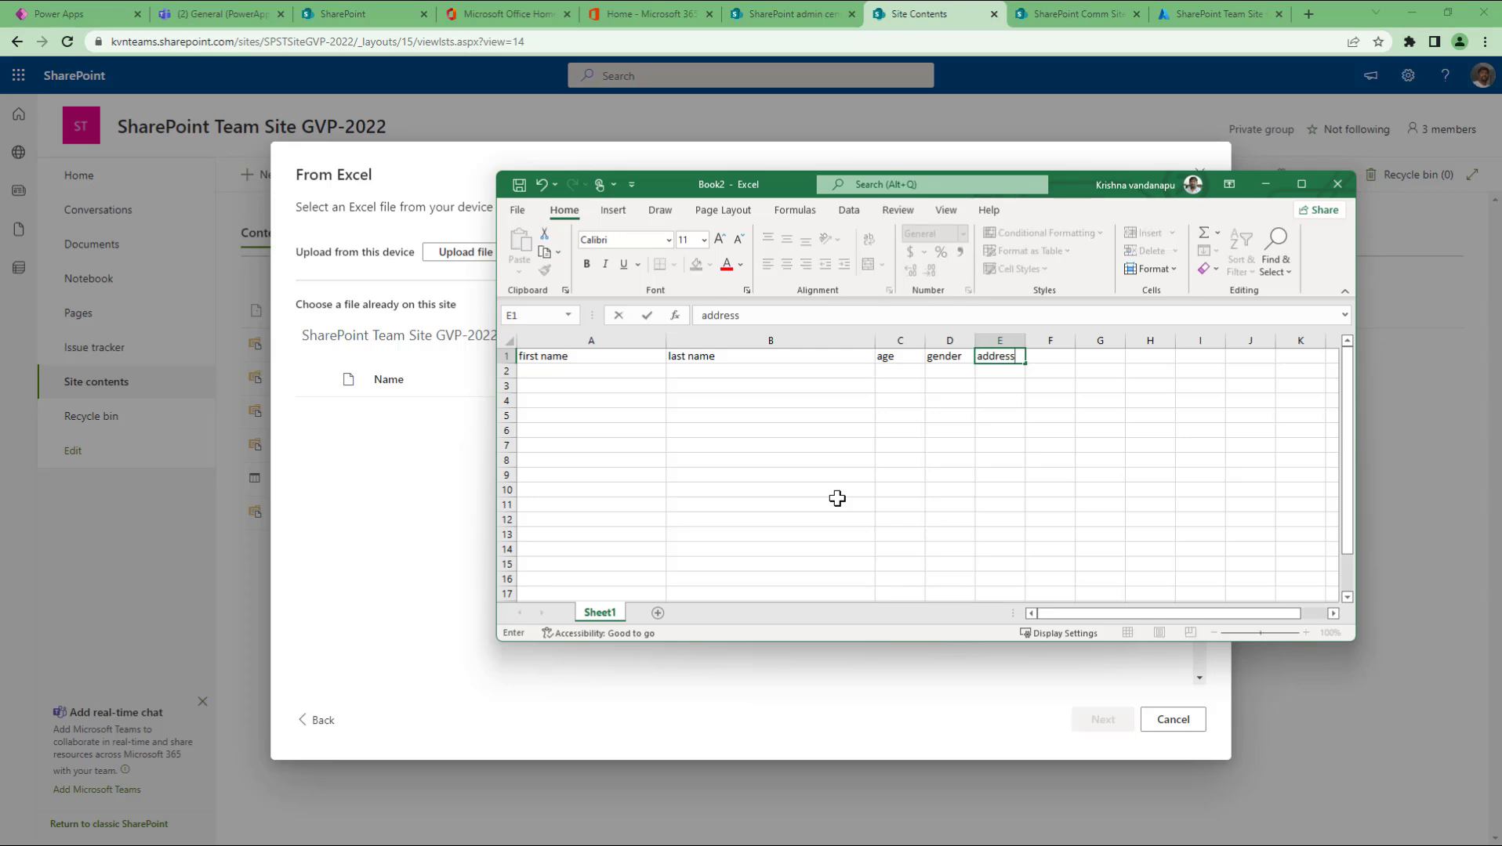
key("Return")
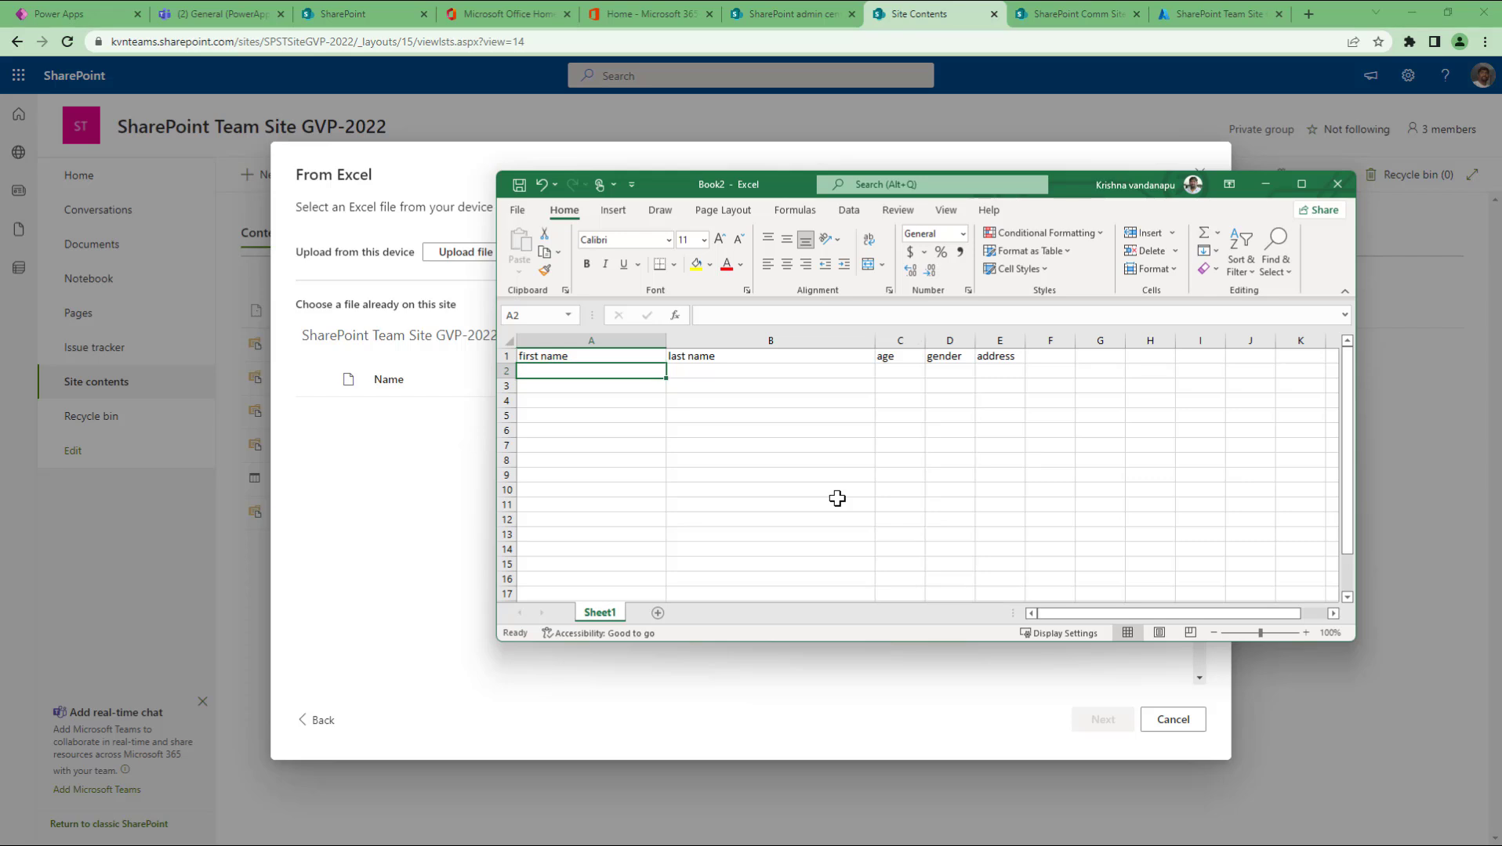
Step: Fill row 2 with a person's first and last name, age 39, gender M, address USA
key("Tab")
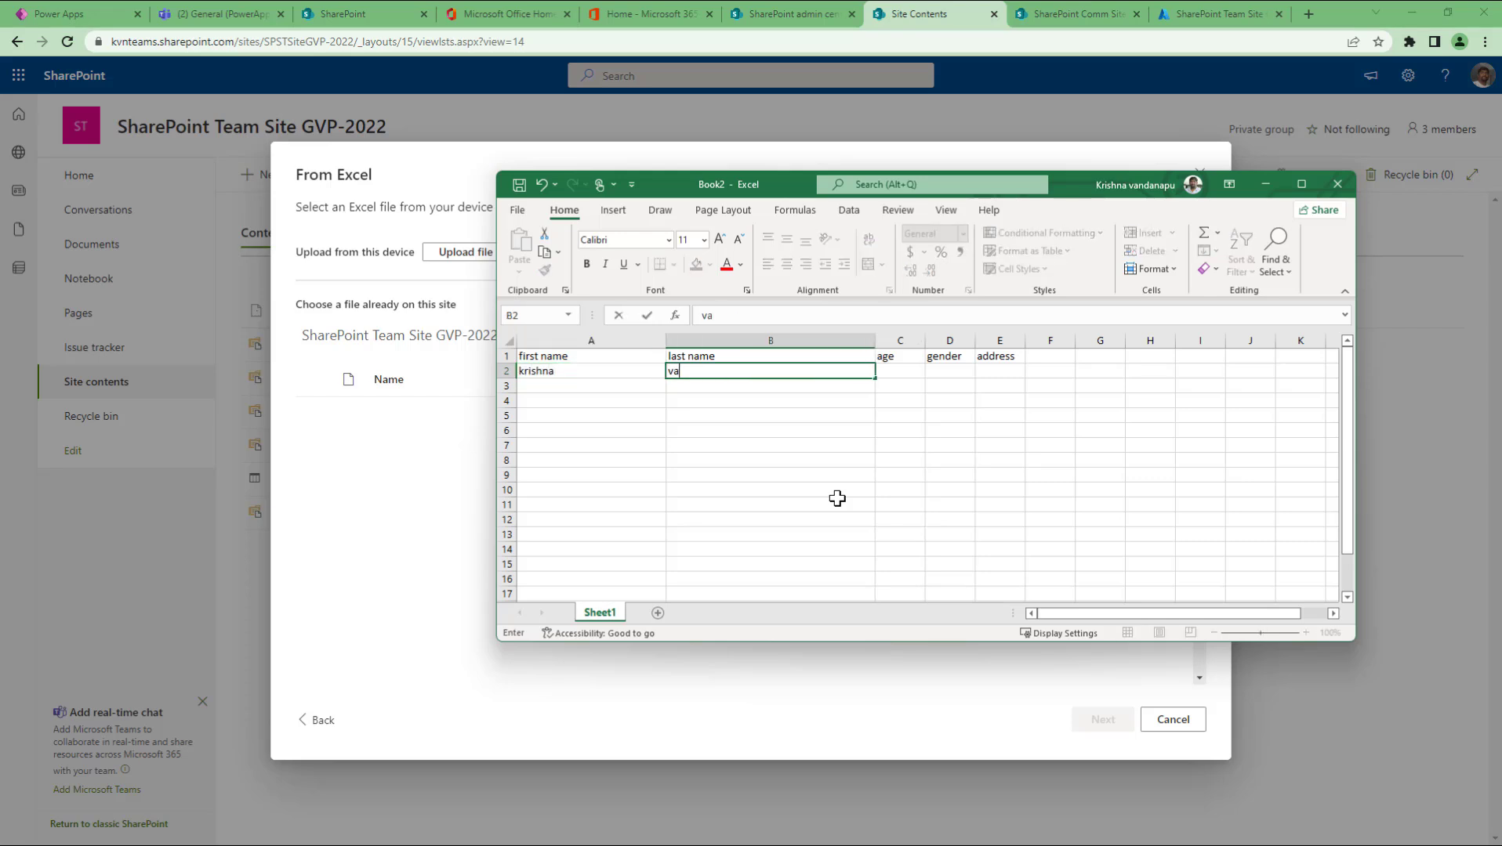
key("Tab")
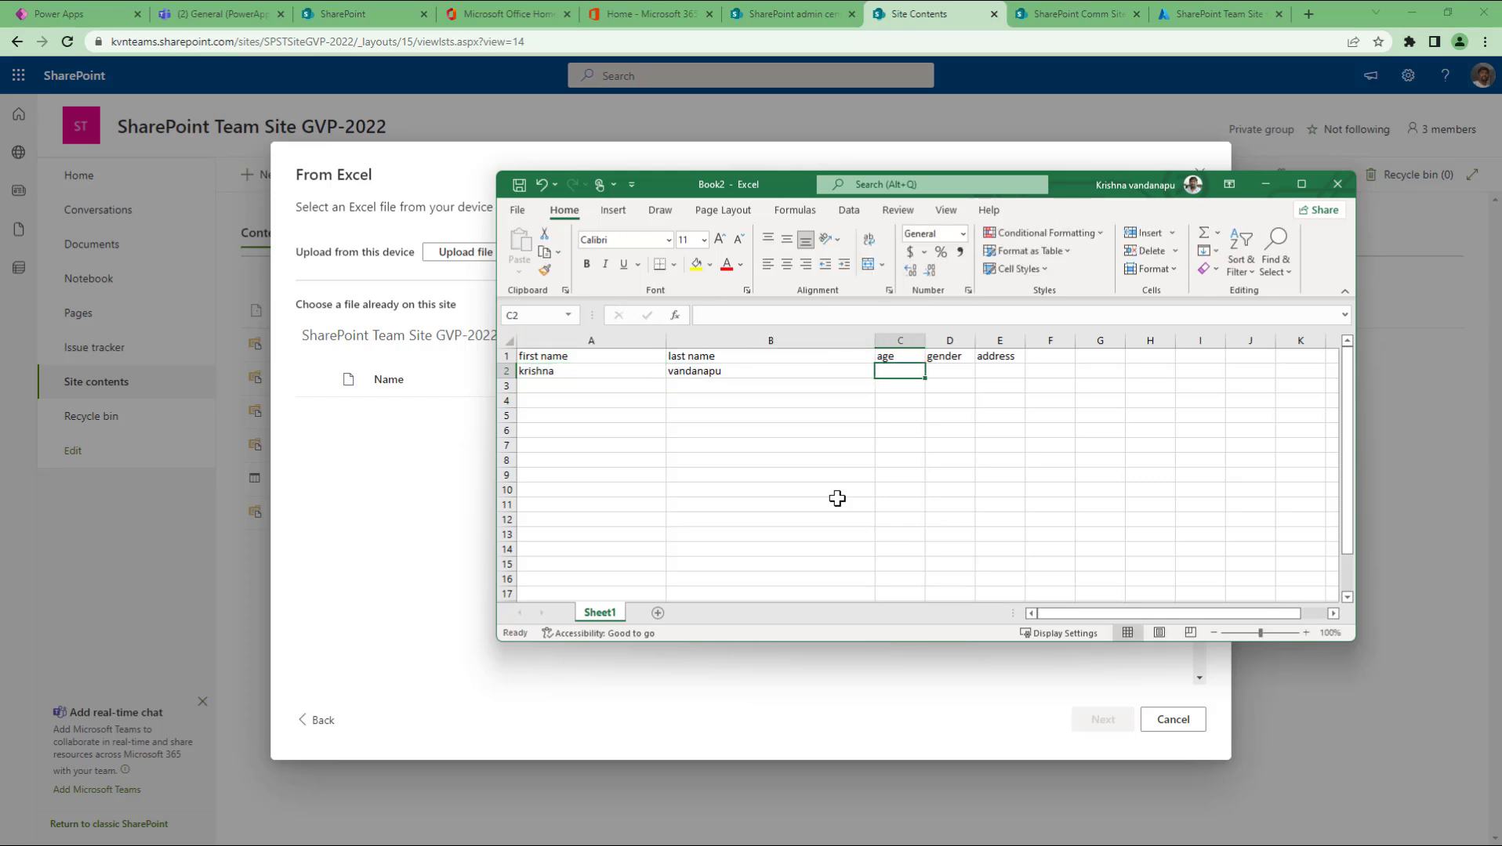
type("39")
key("Tab")
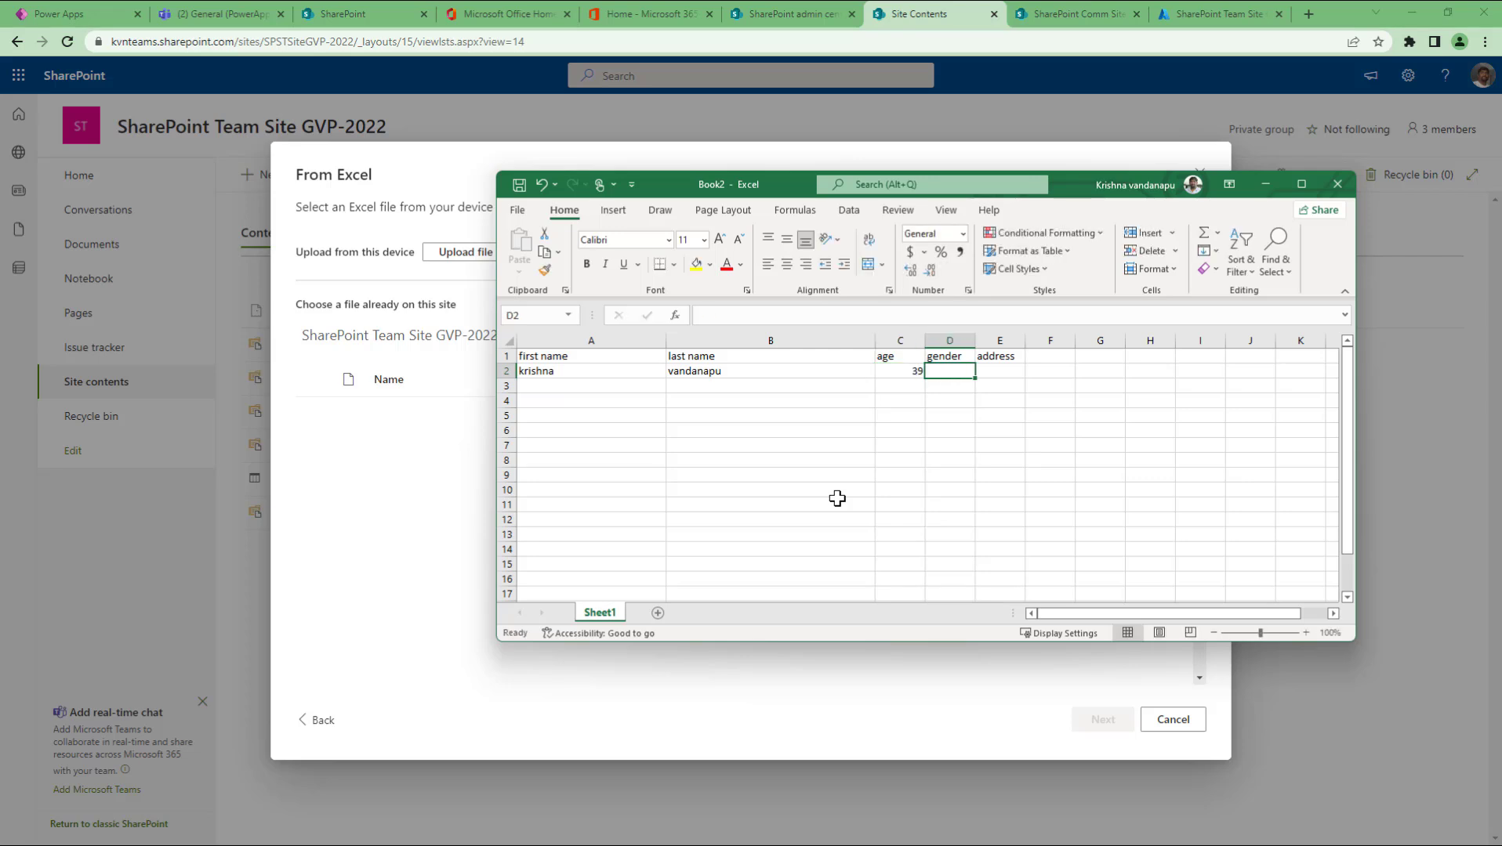
type("M")
key("Tab")
type("USA")
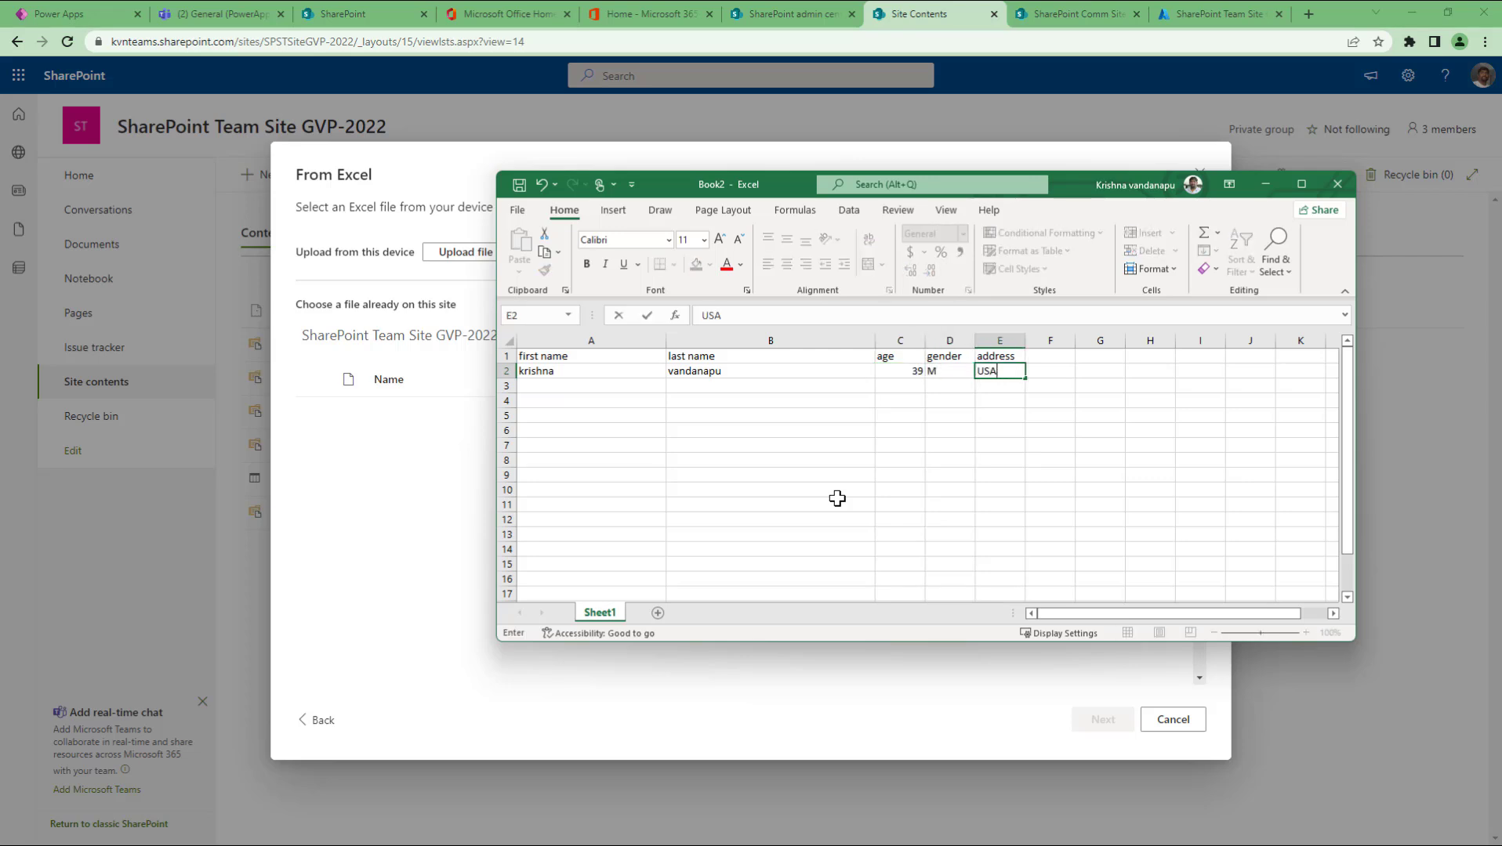
key("Return")
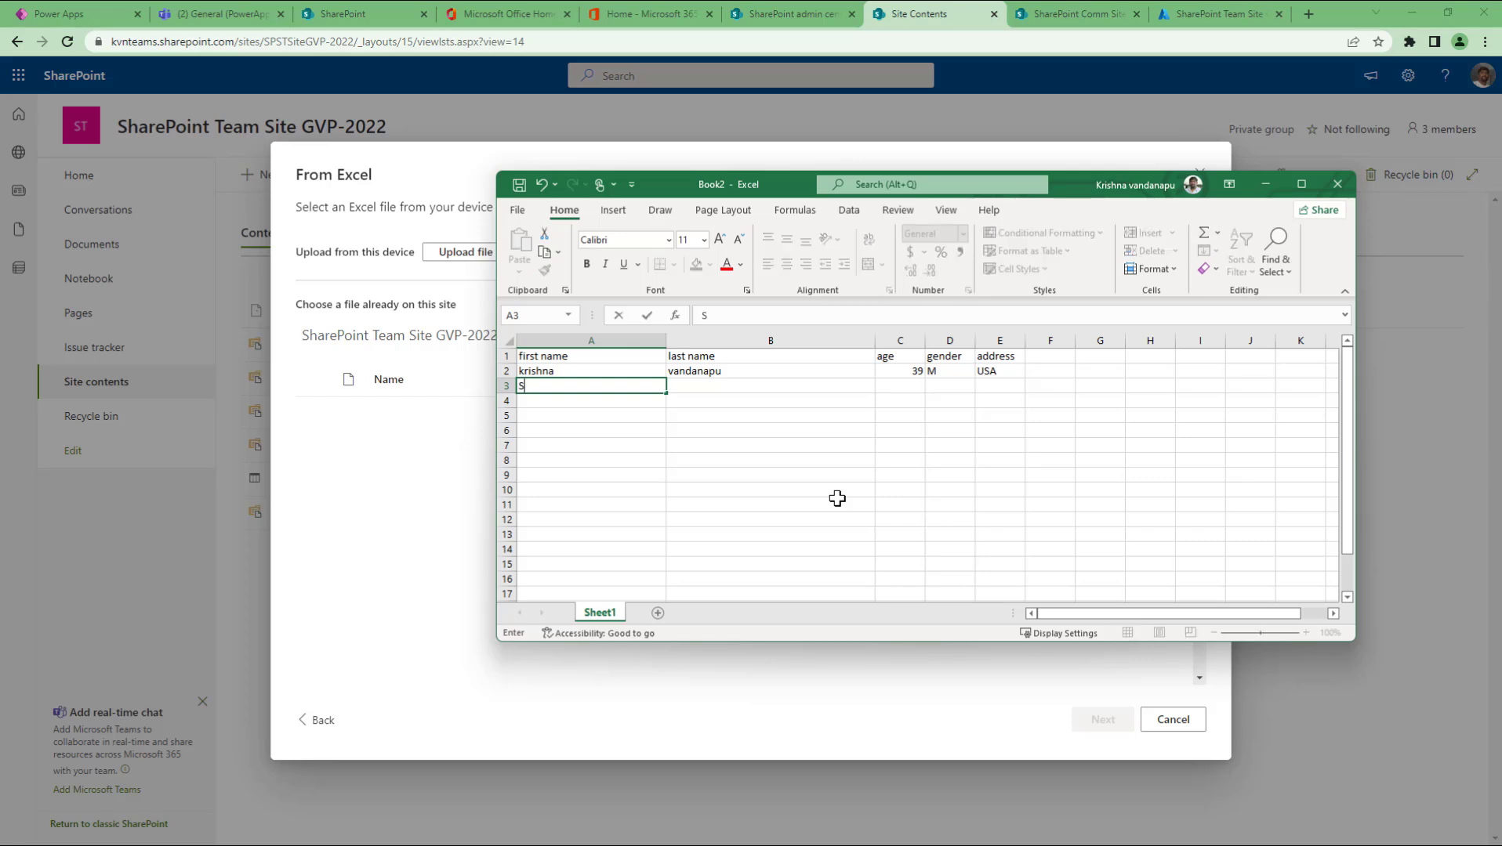
Step: Fill row 3 with a second person's details: age 11, gender M, address USA
type("Sai")
key("Tab")
key("ctrl+d")
key("Tab")
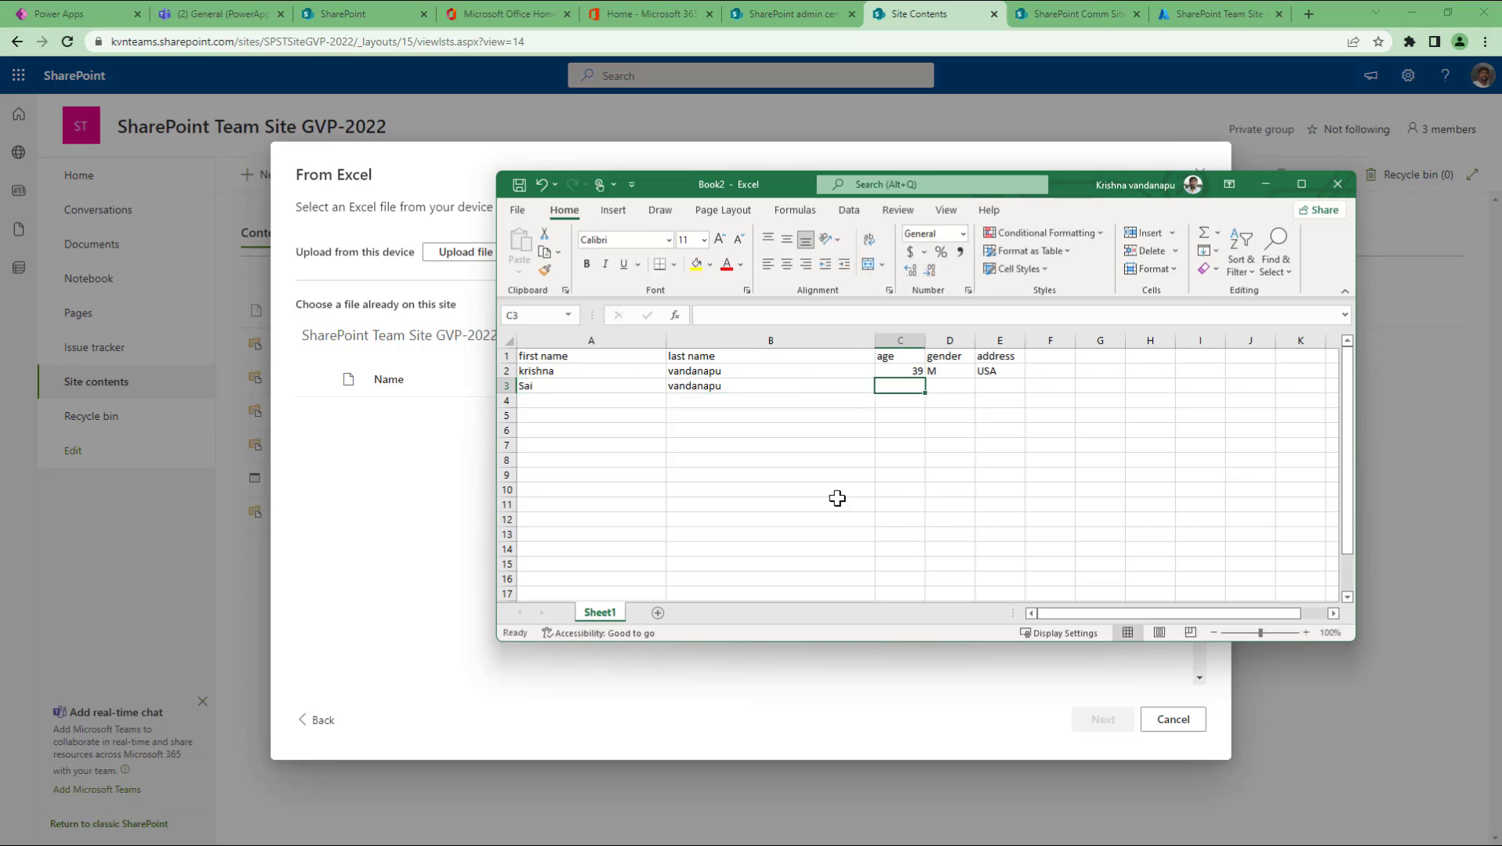
type("11")
key("Tab")
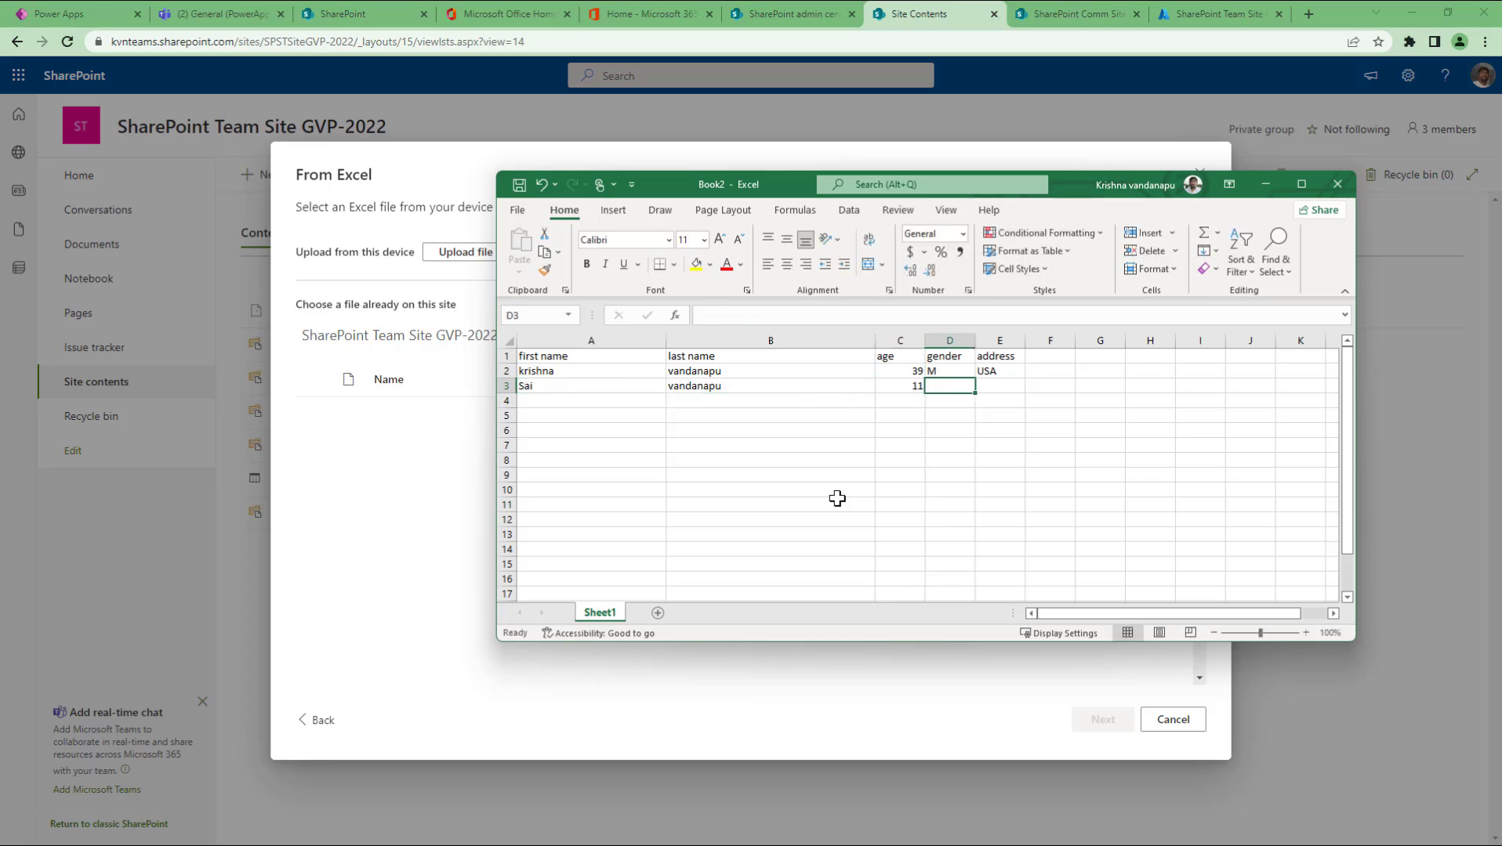
type("M")
key("Tab")
type("USA")
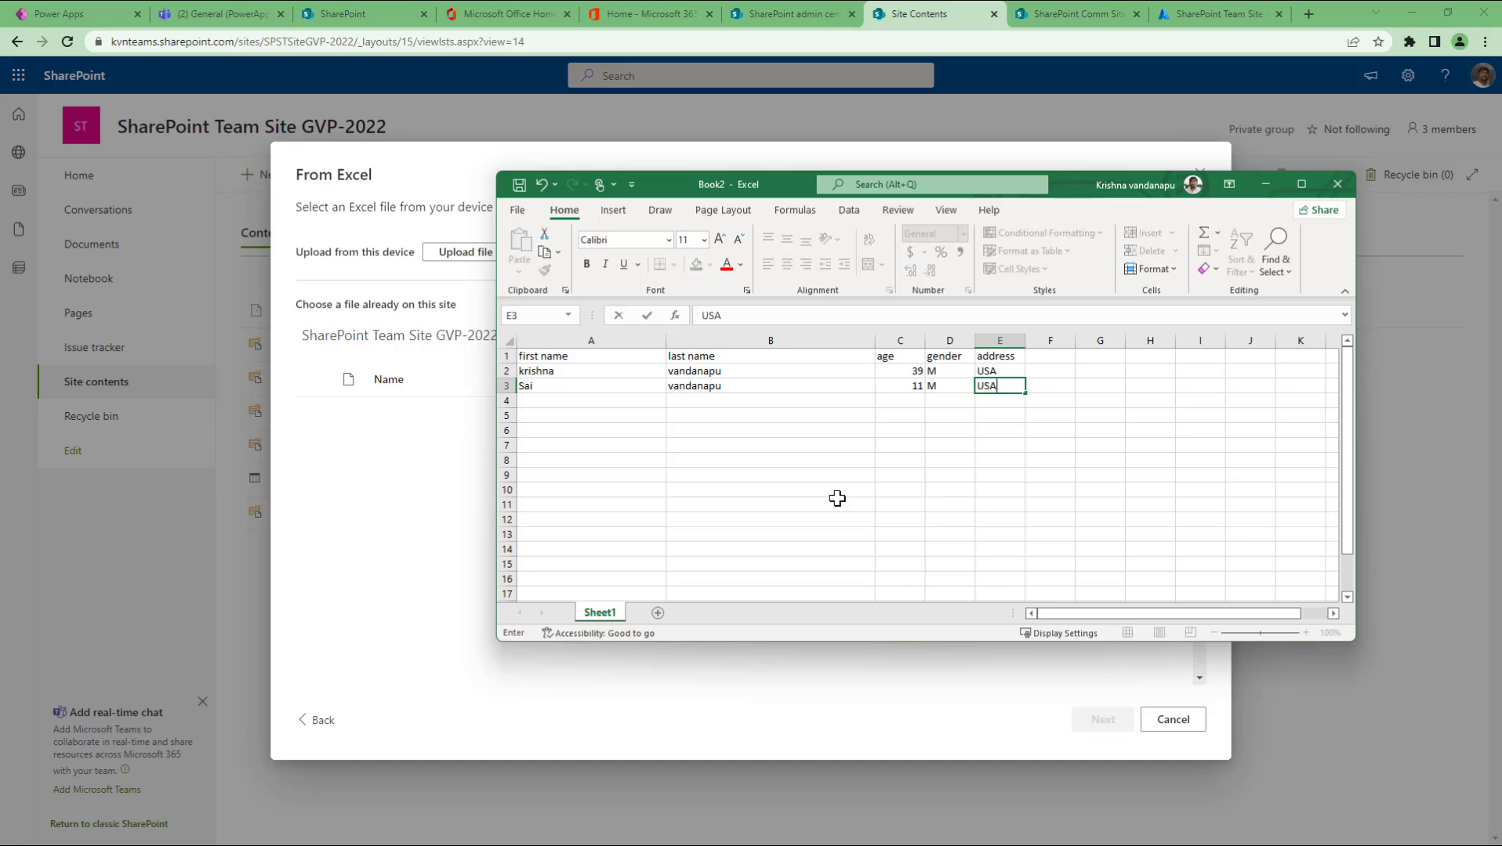
key("Return")
key("ctrl+s")
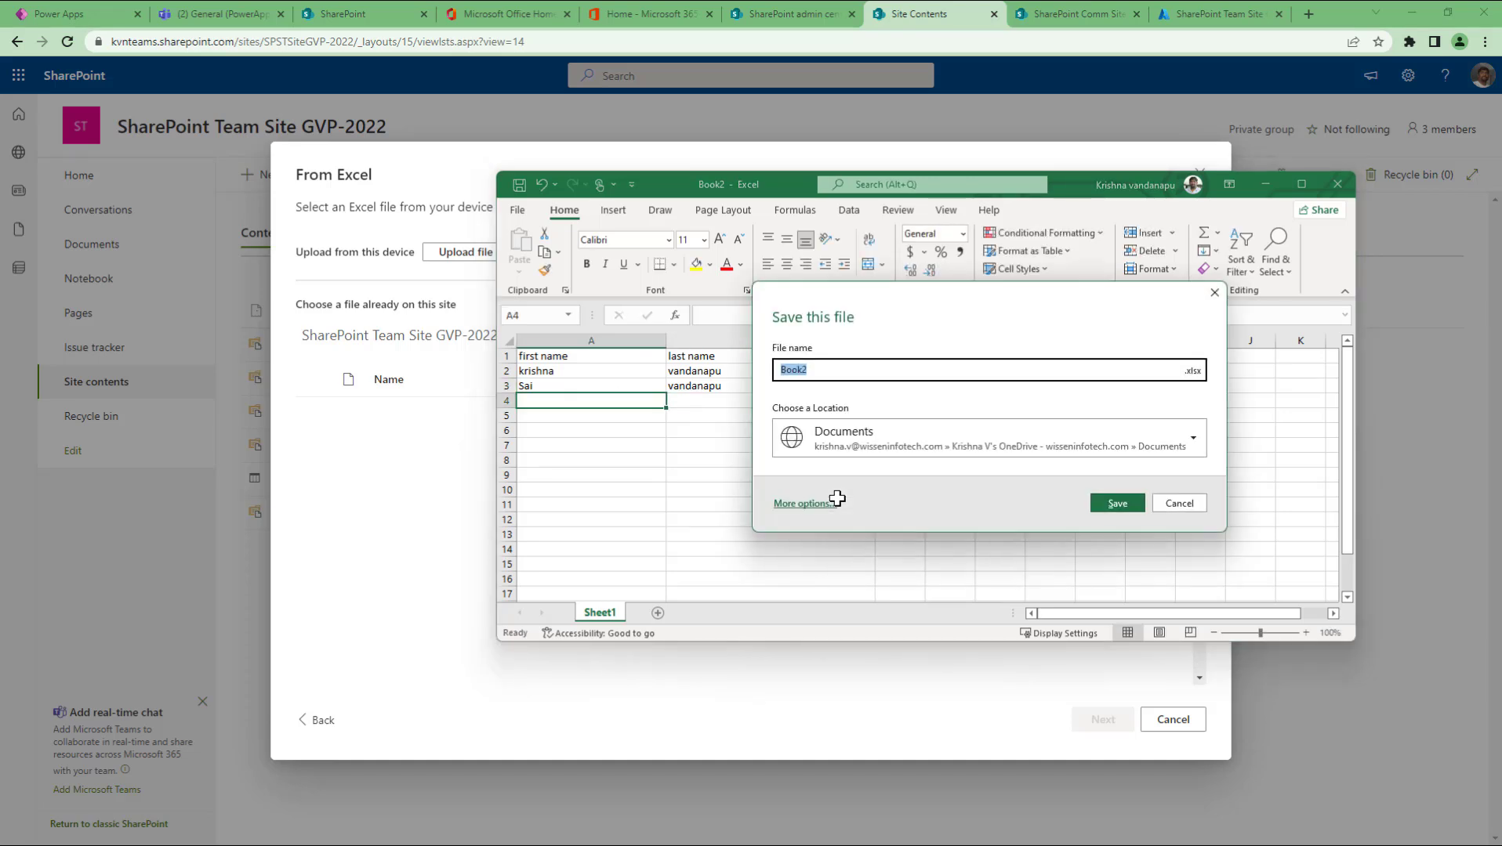
Step: Choose the Desktop folder and save the file under the name 'Sample list items'
left_click(808, 505)
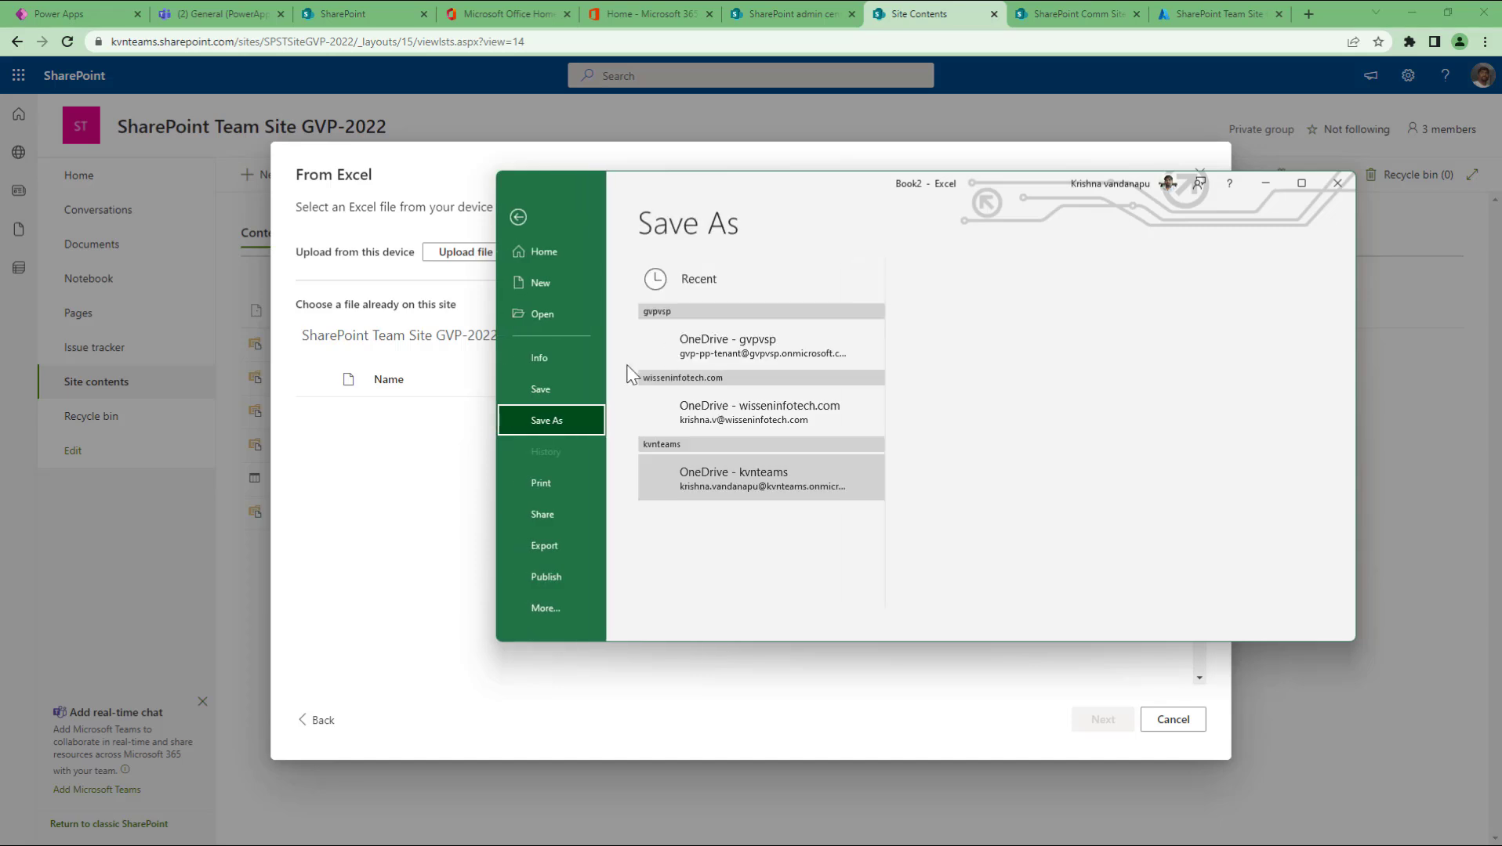
scroll(692, 474, "down", 2)
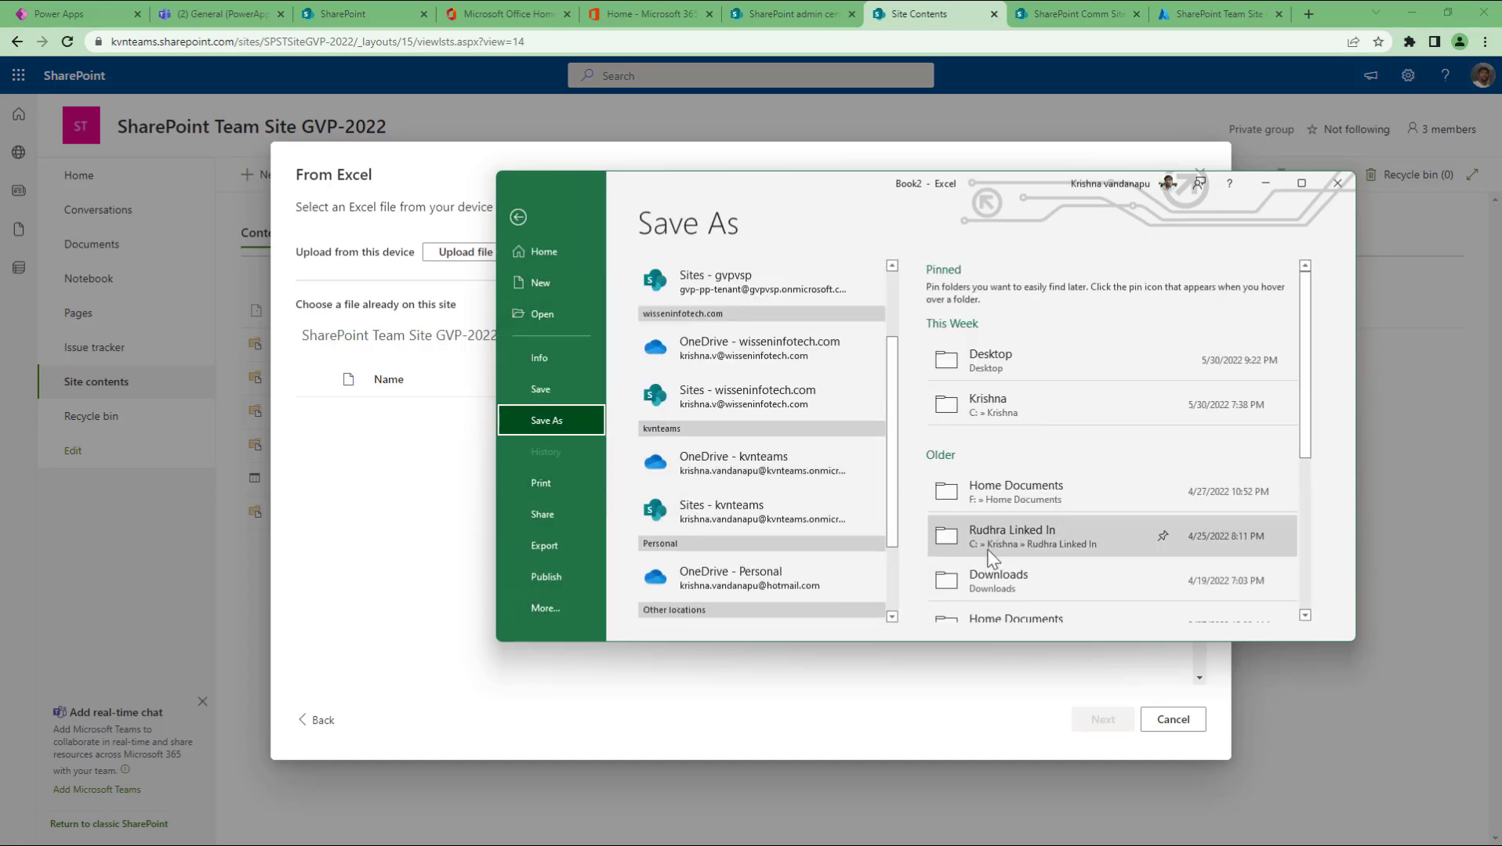
scroll(1053, 524, "down", 3)
scroll(1051, 508, "up", 3)
left_click(1022, 384)
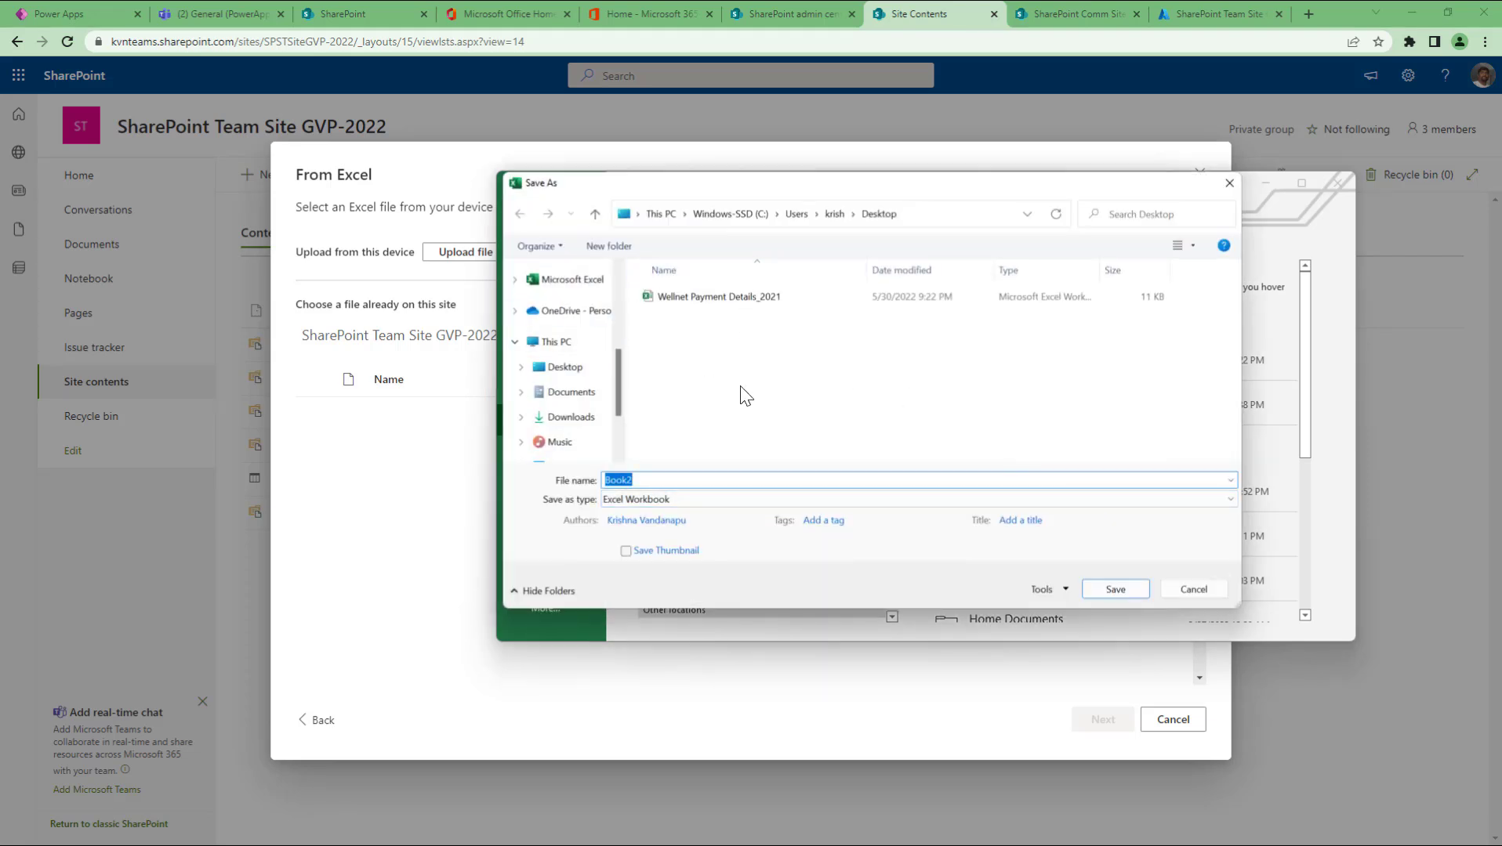
scroll(603, 384, "up", 5)
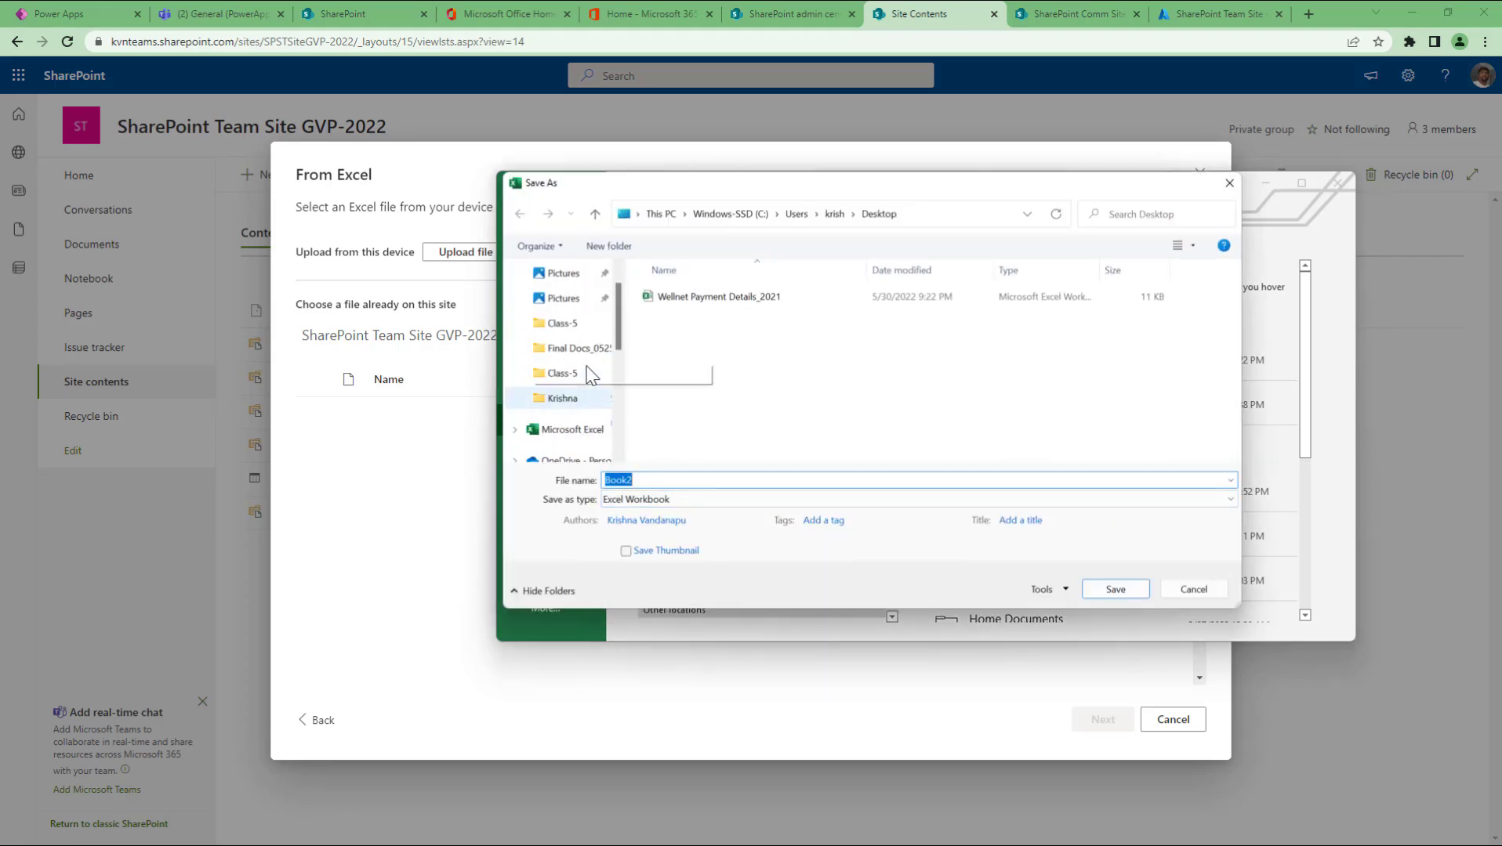
left_click(570, 305)
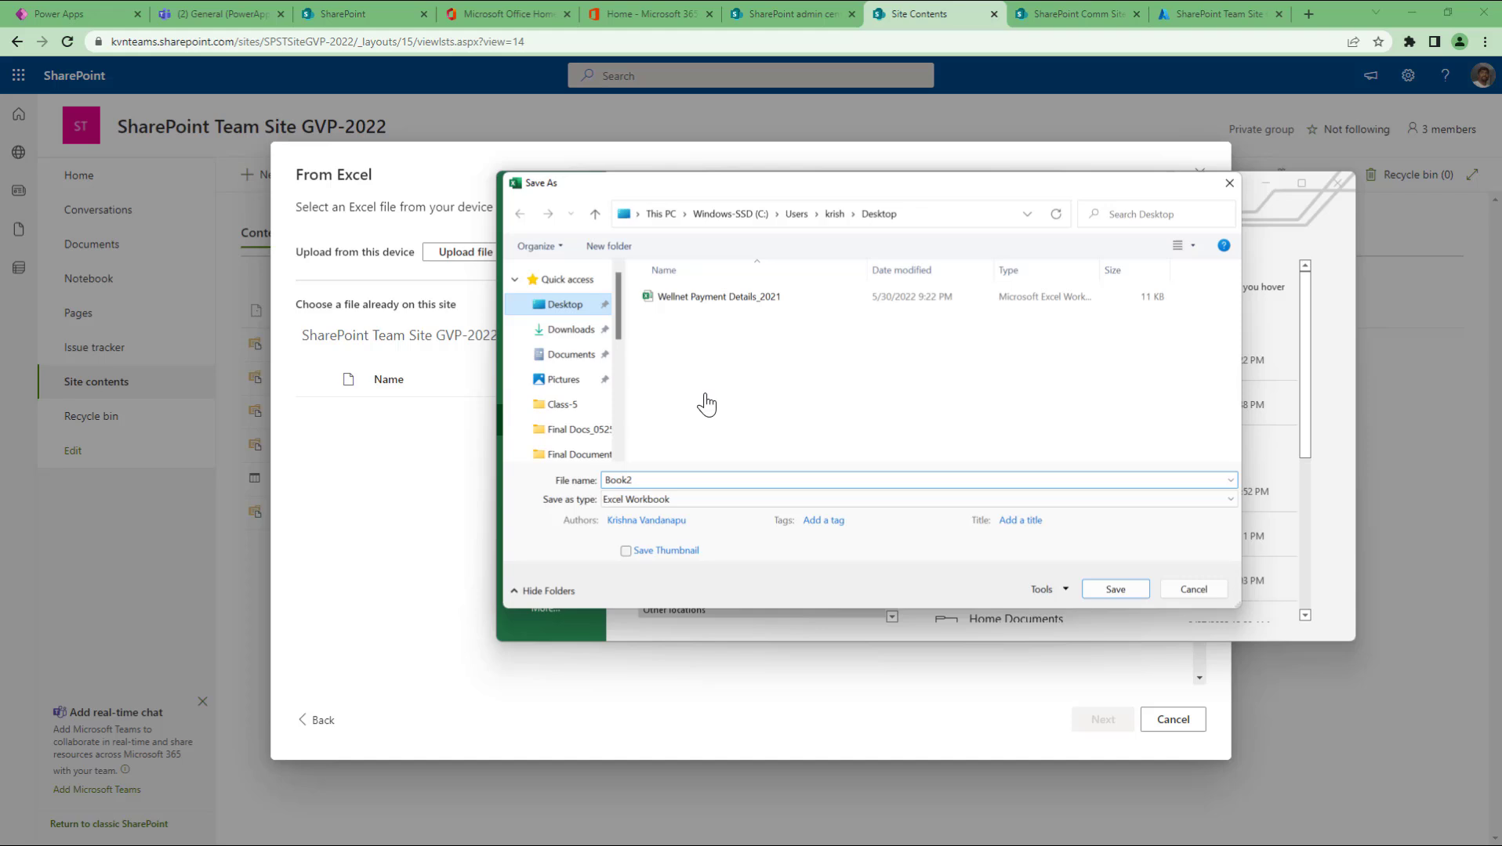
left_click(662, 486)
type("Sample ")
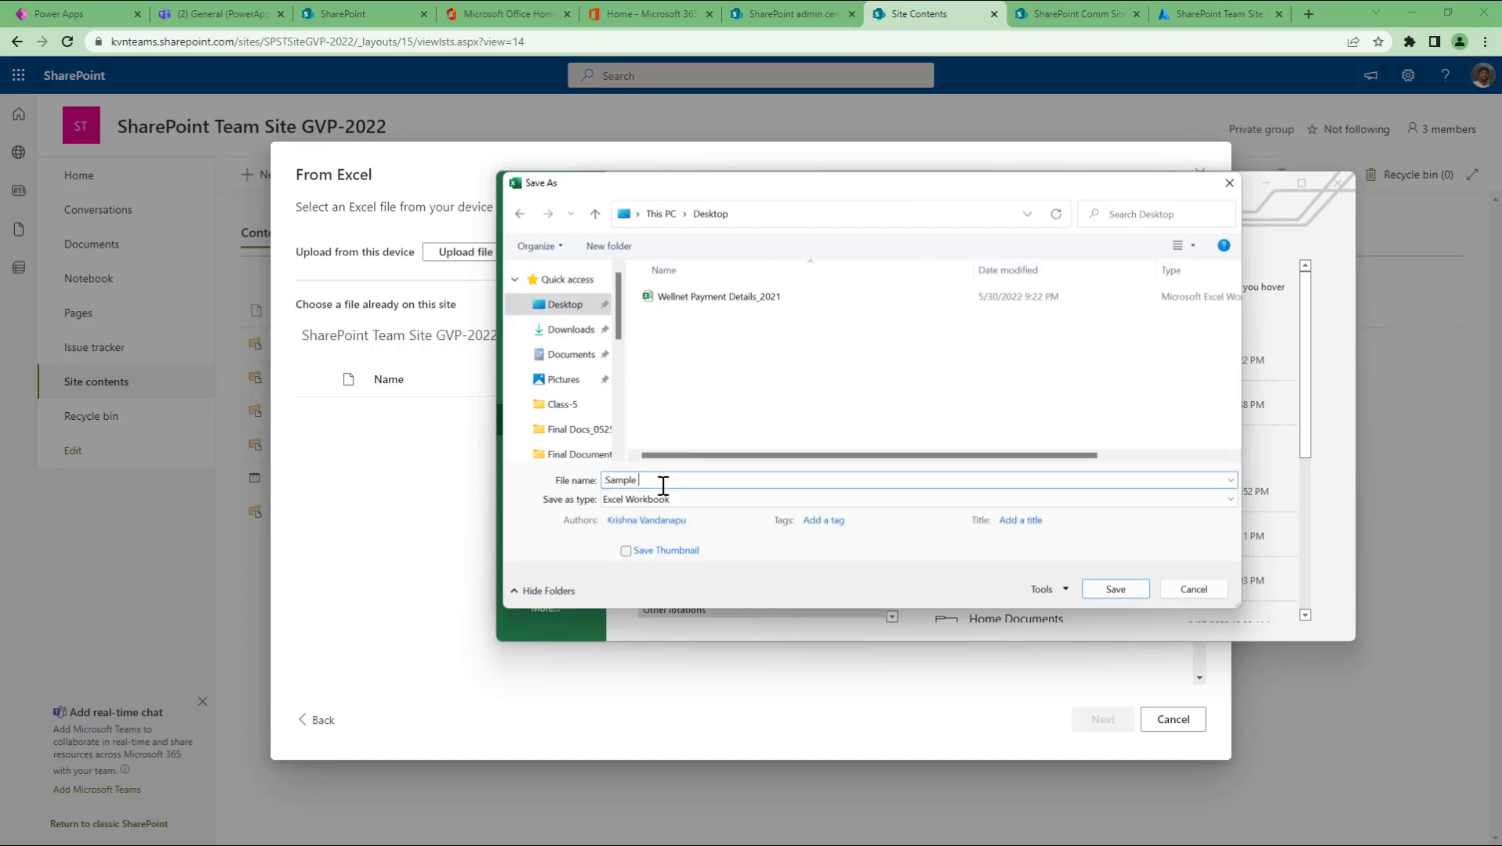
type("list items")
left_click(1134, 590)
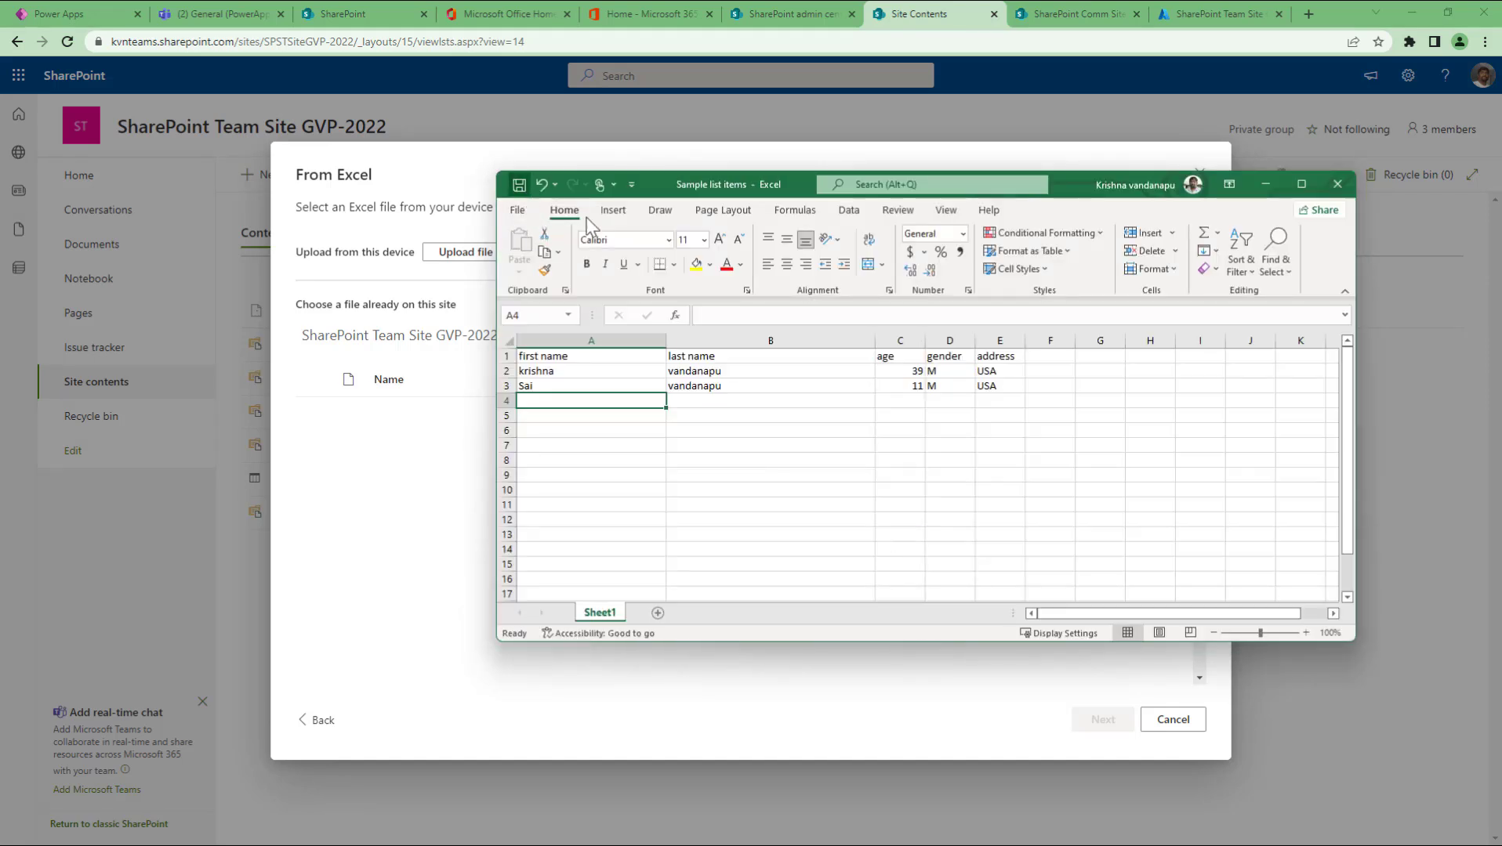
Step: Close the Excel workbook and upload Sample list items from the Desktop; SharePoint reports no importable tables
left_click(1337, 184)
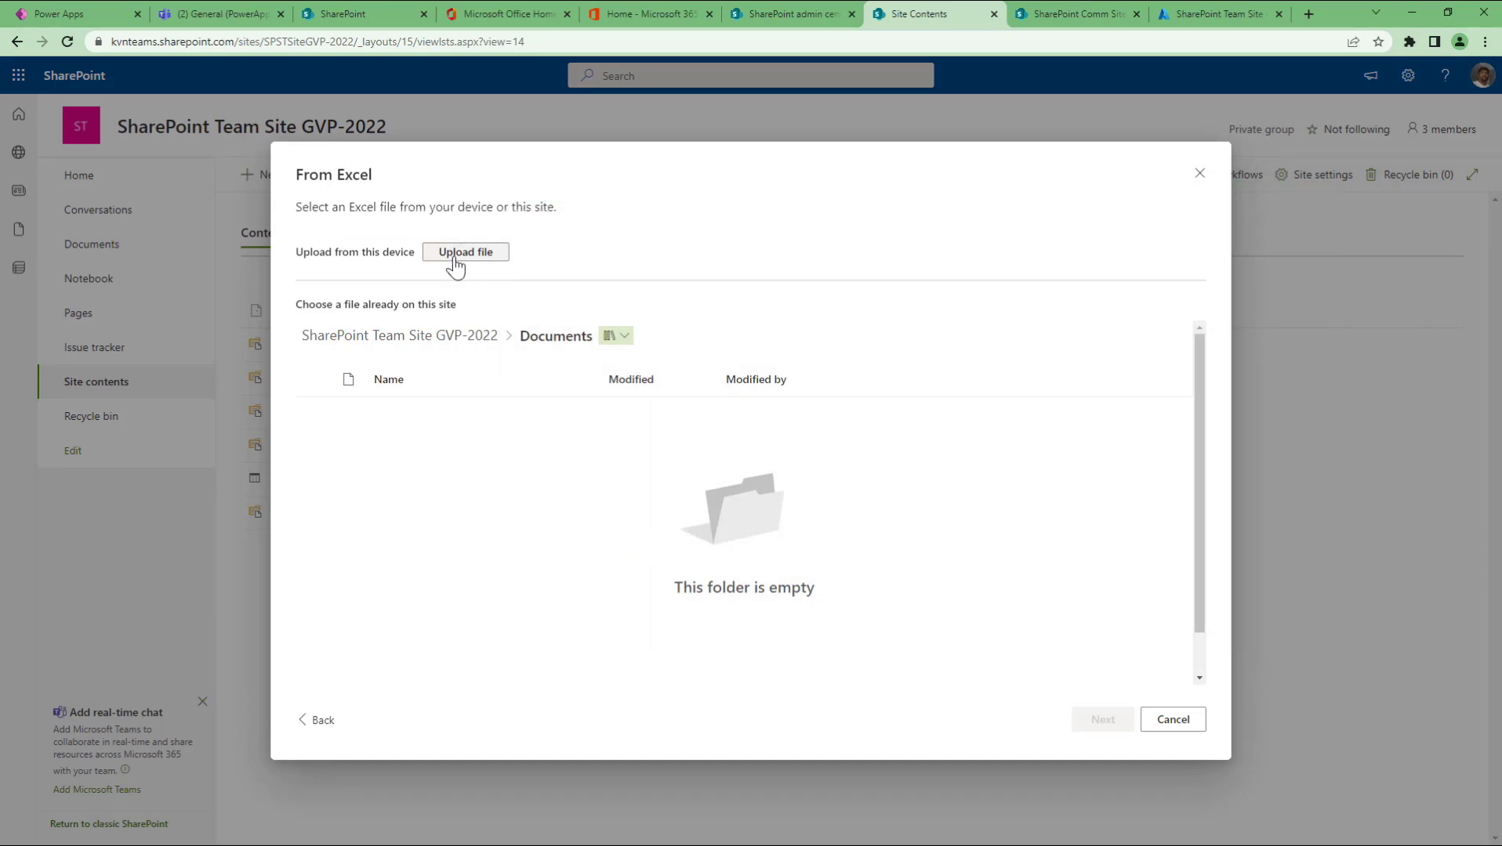
left_click(456, 257)
left_click(197, 129)
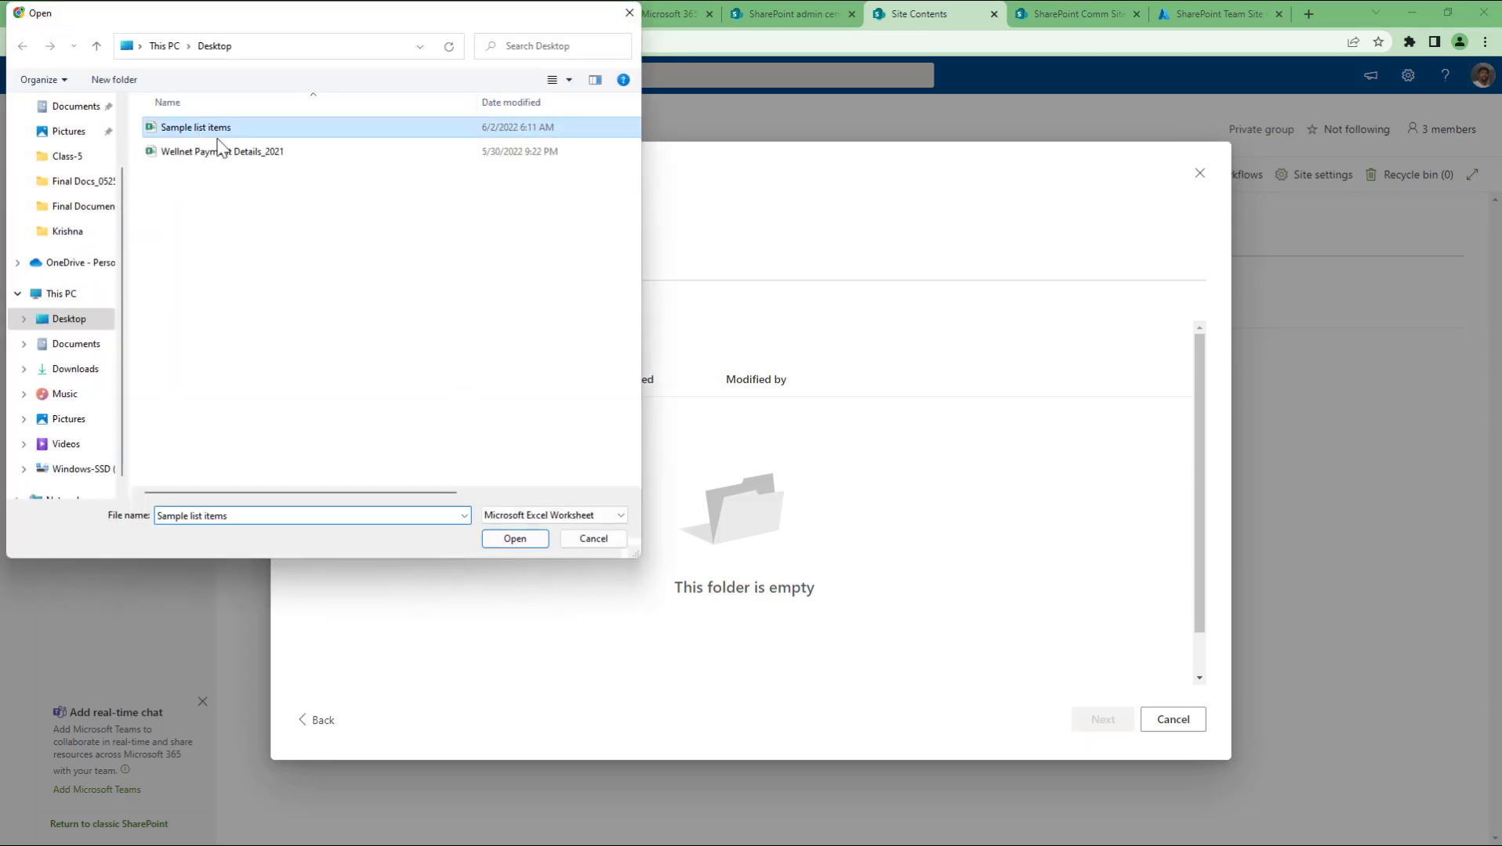
left_click(496, 543)
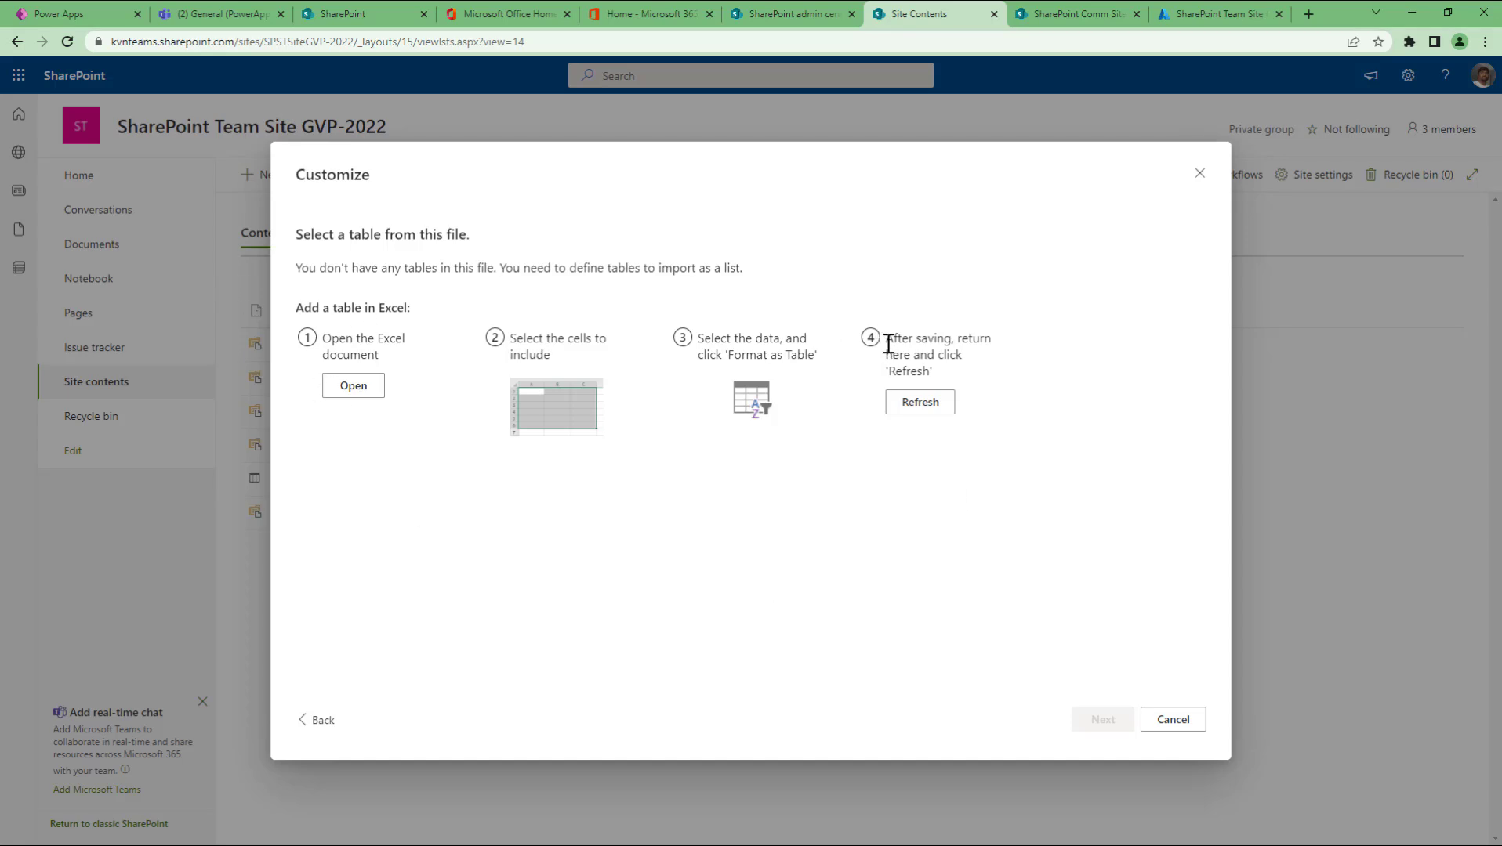
Step: In the Sample list items workbook, start making a table from A1:E3 with headers
left_click(328, 728)
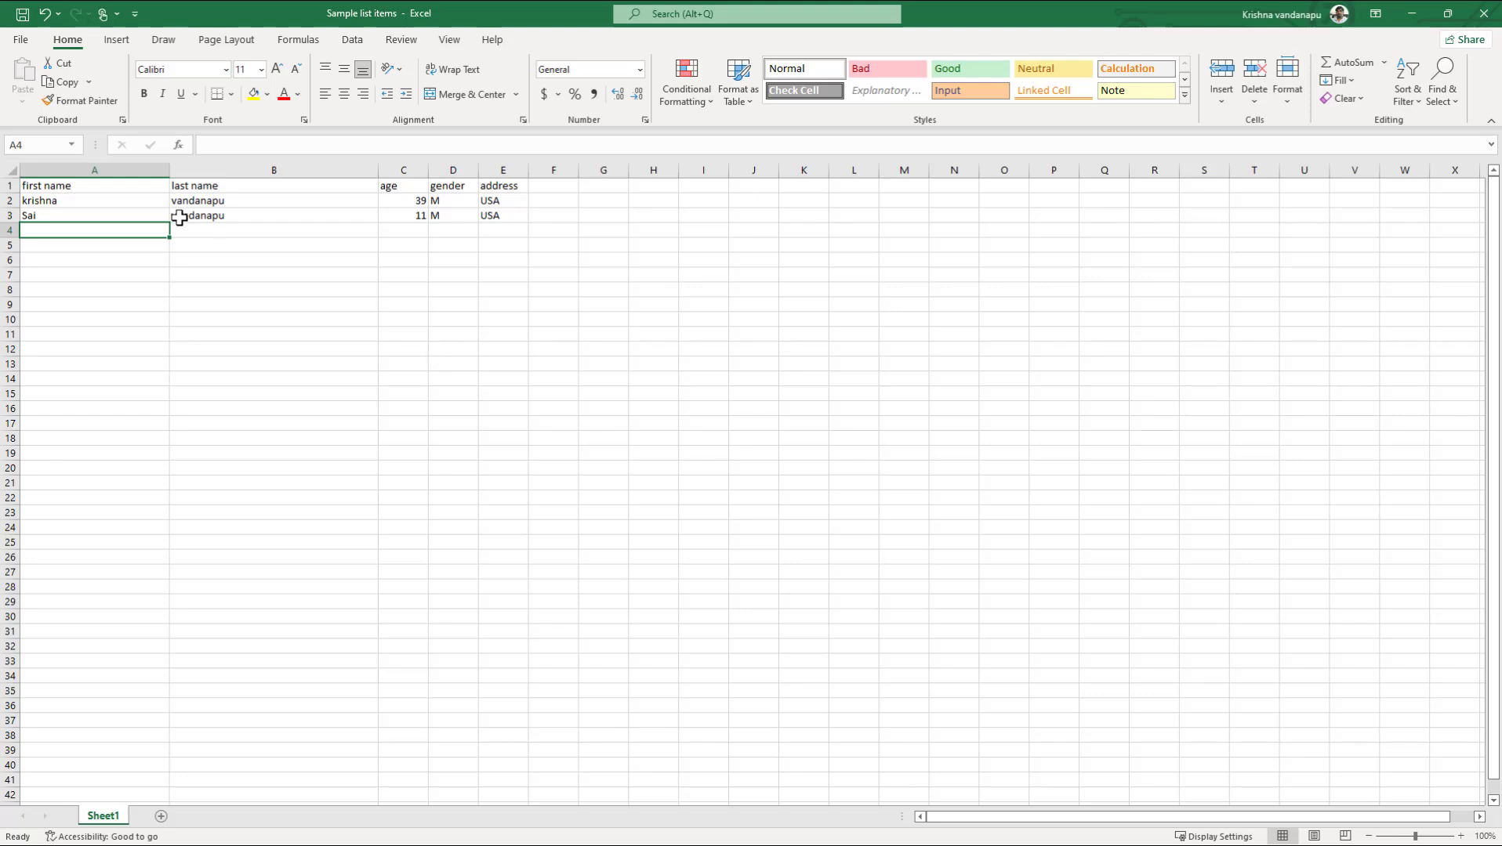
left_click_drag(58, 191, 499, 212)
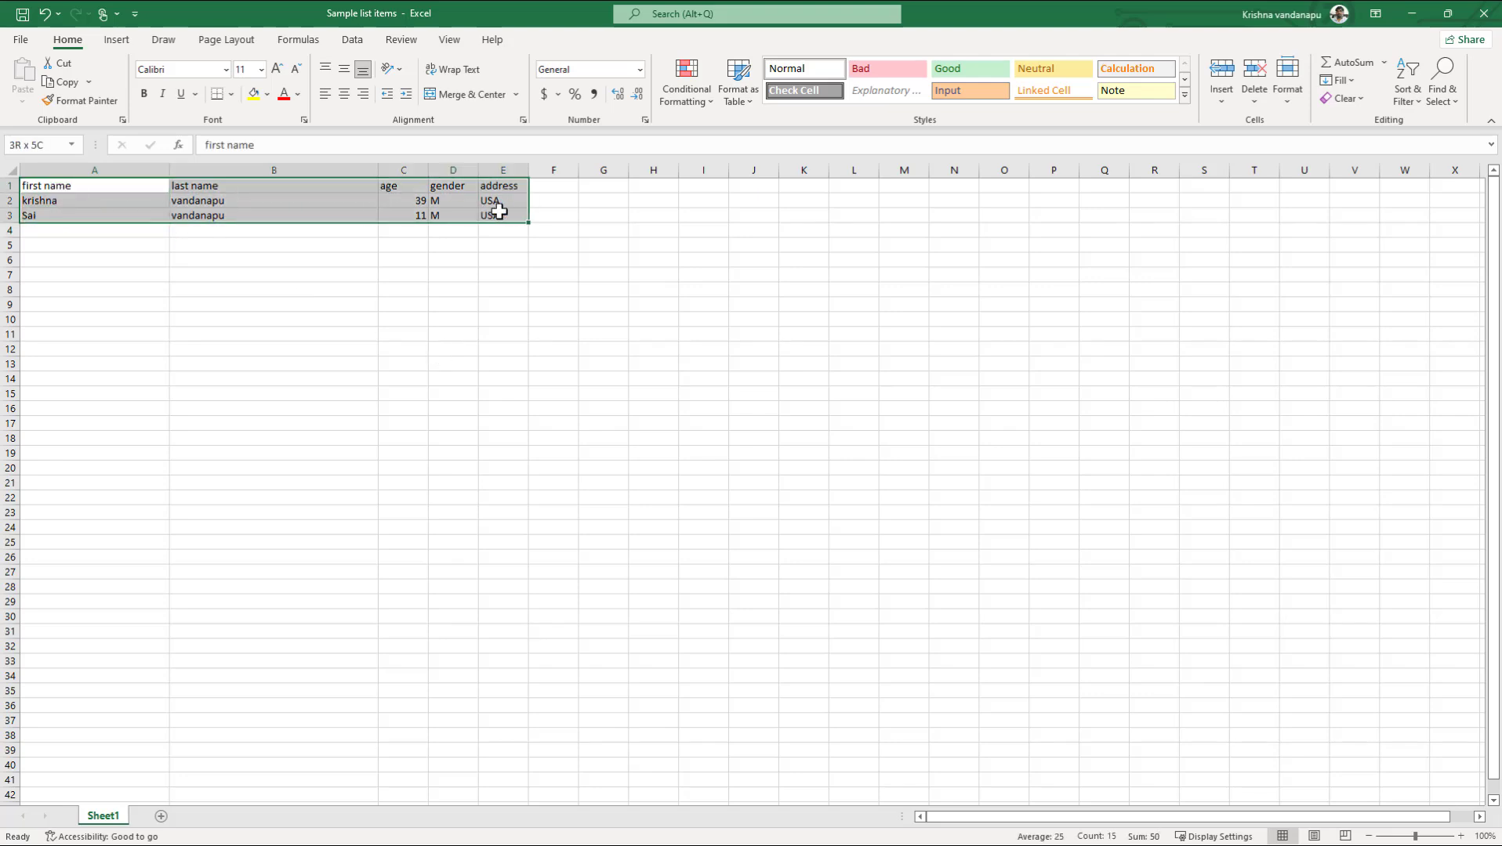
left_click(116, 43)
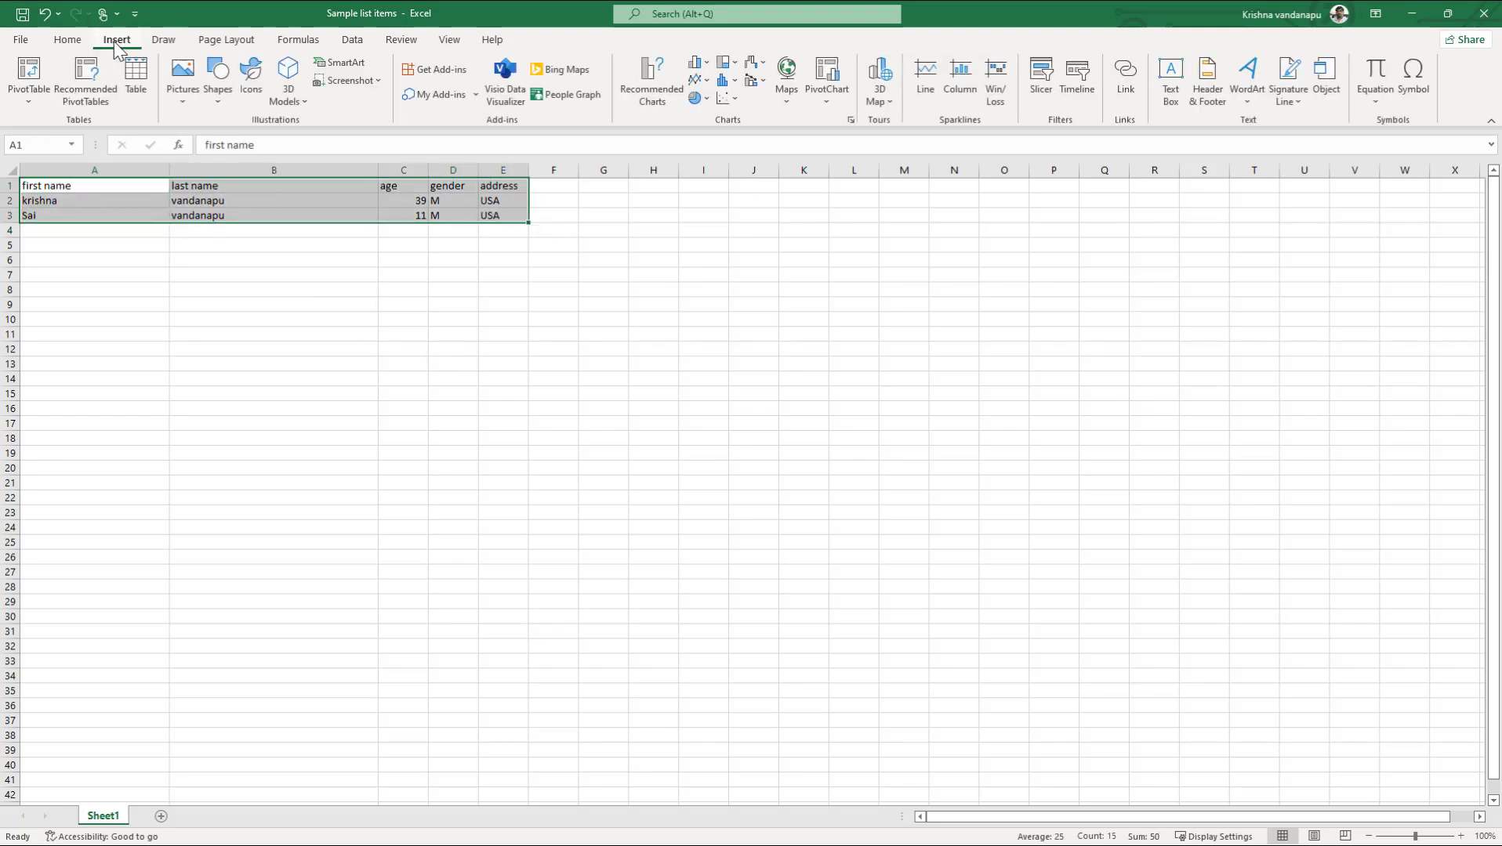
left_click(144, 90)
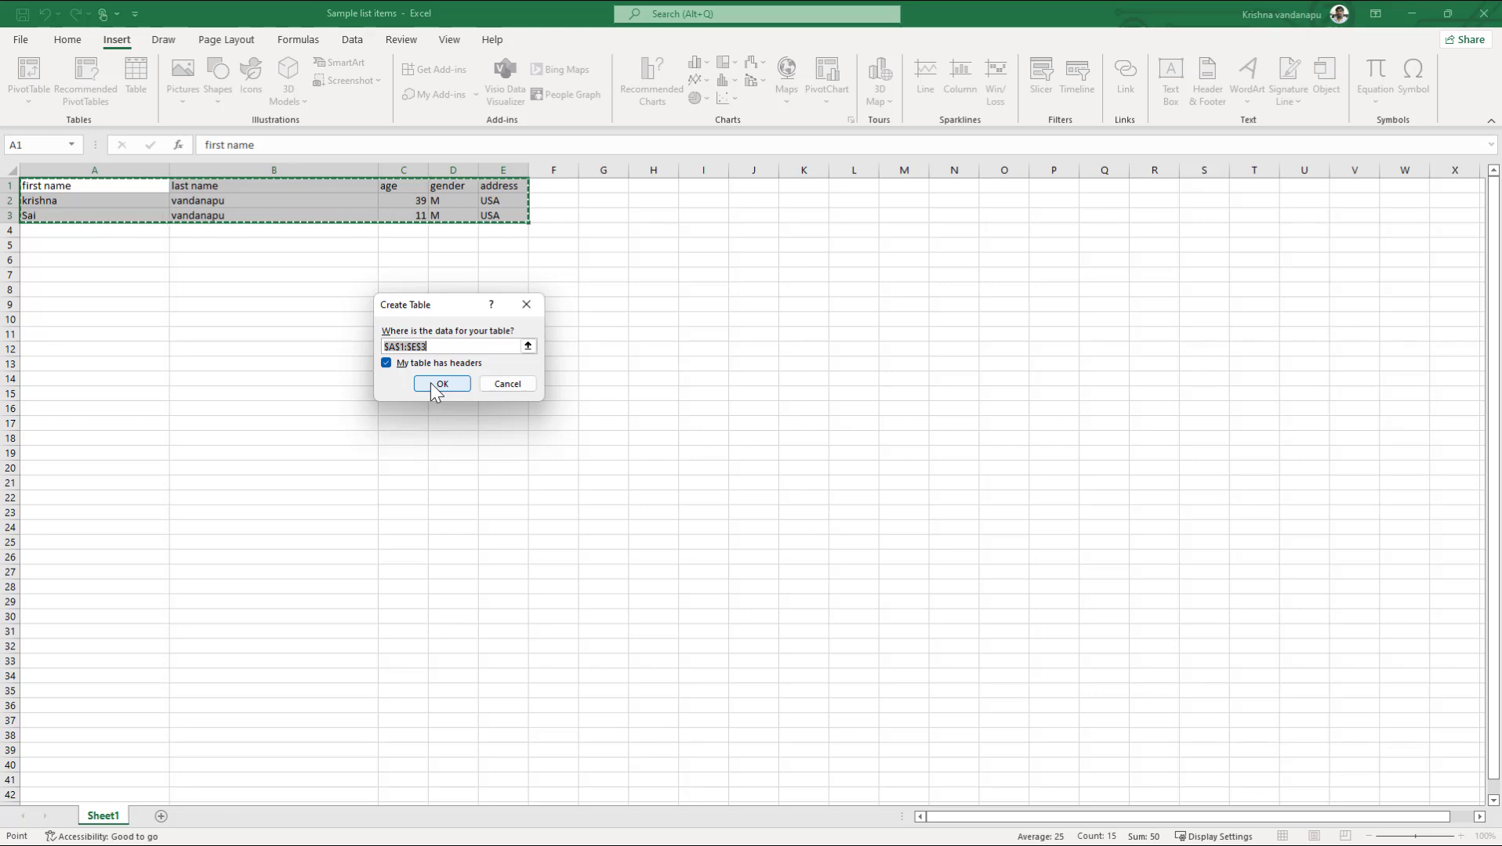
Step: Create the table from A1:E3 with headers and reselect its cells
left_click(440, 384)
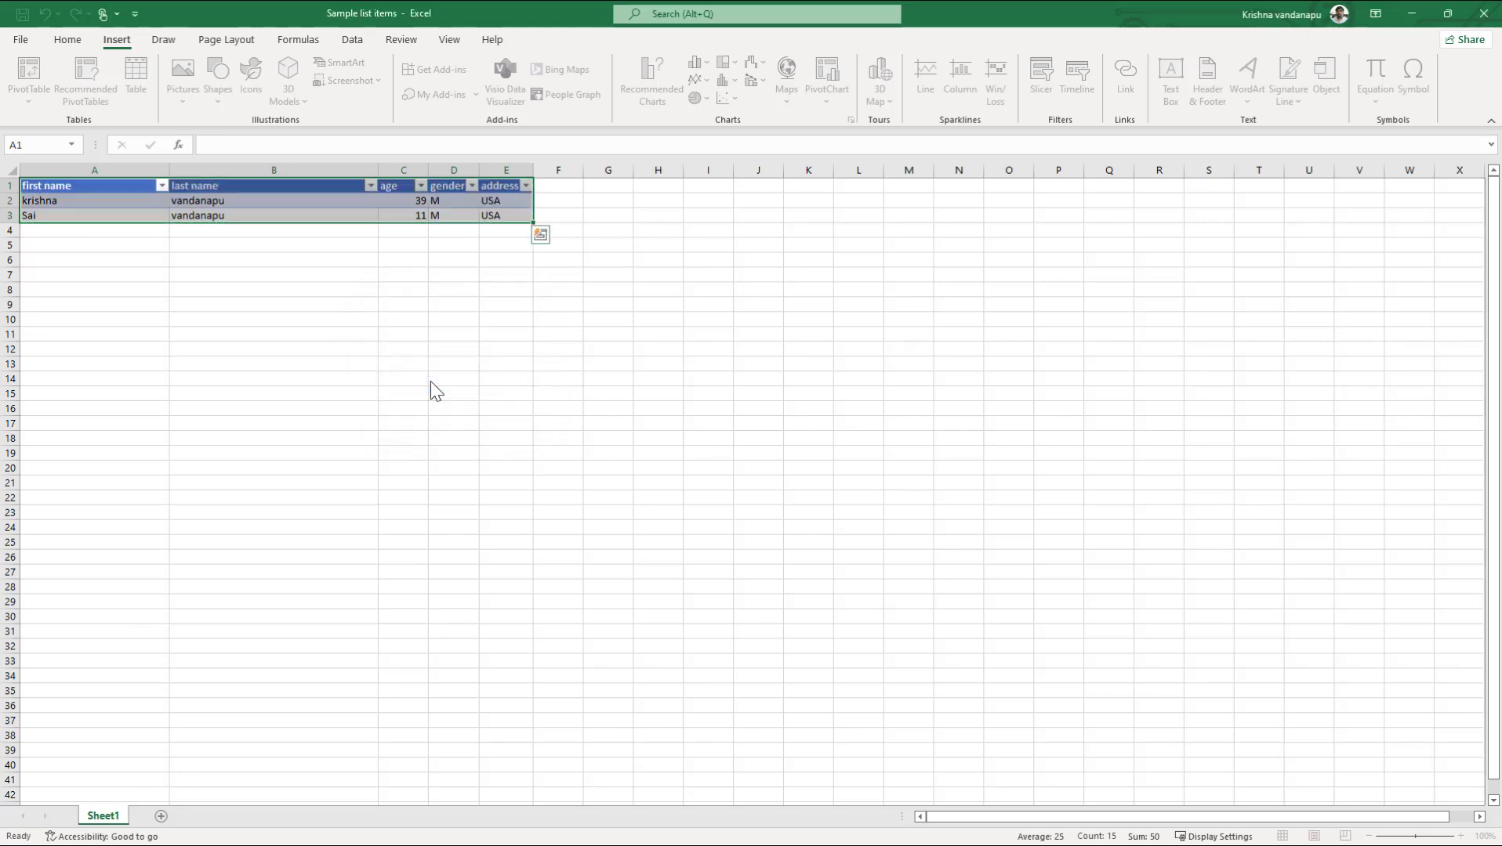
left_click(315, 351)
left_click_drag(109, 184, 520, 211)
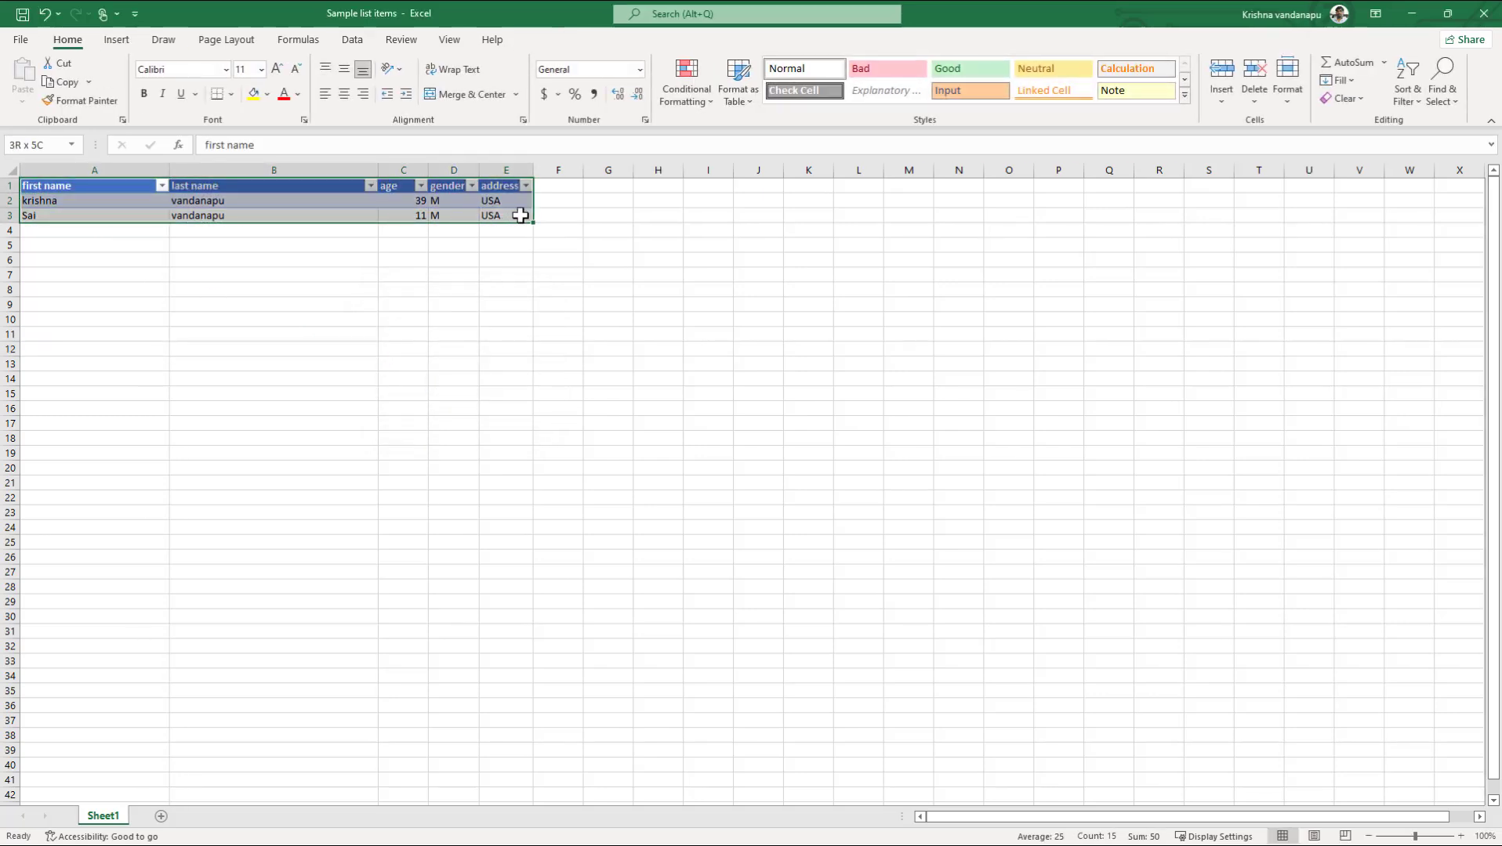
Step: Rename the table to StudentDetails in Table Design
left_click(554, 39)
left_click(47, 81)
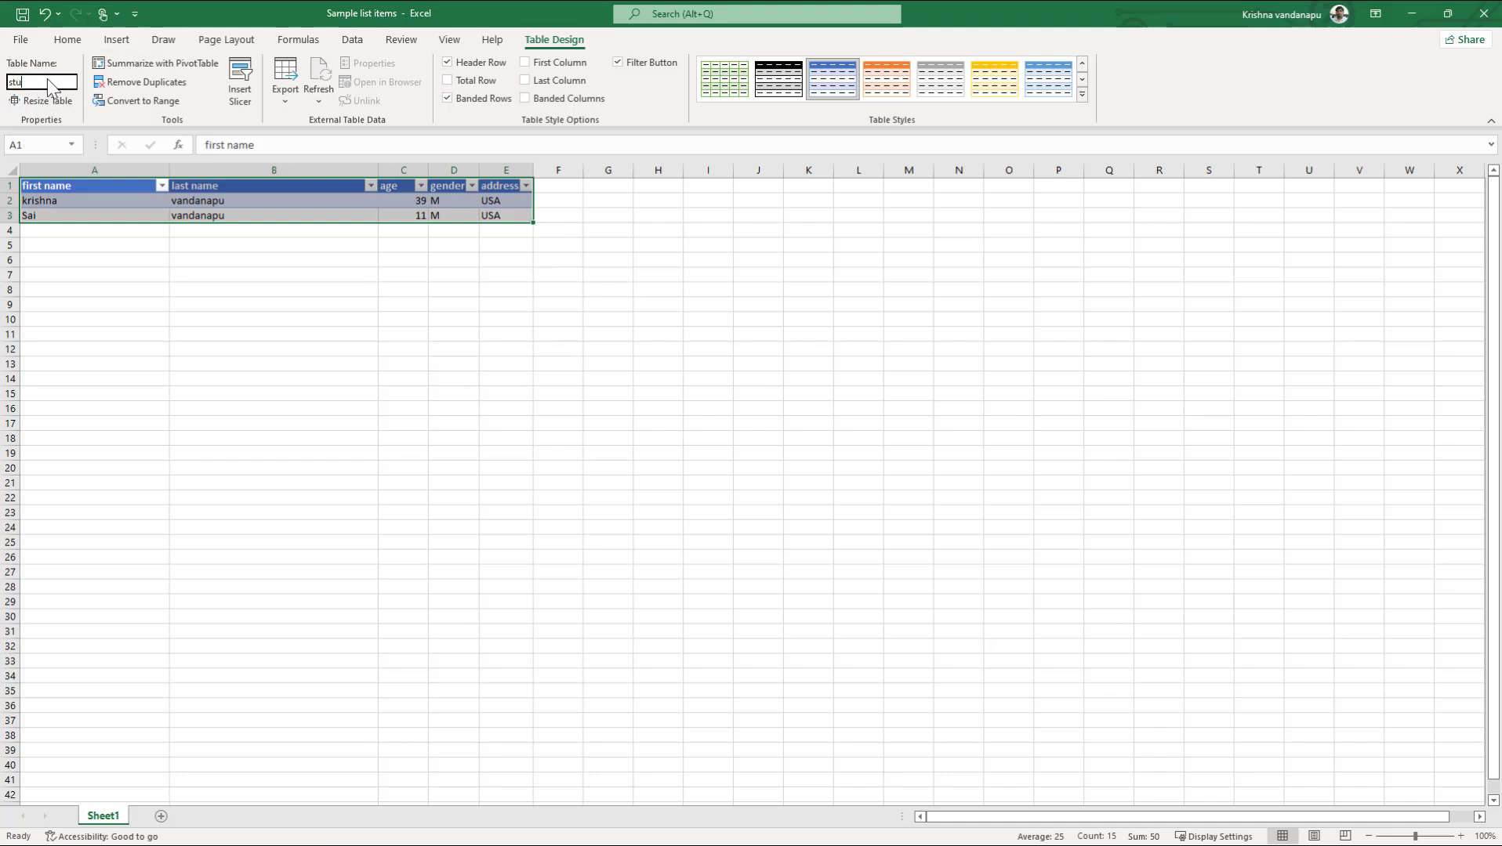
type("studentdetails")
key("Home")
key("Delete")
type("S")
key("Delete")
type("D")
key("Return")
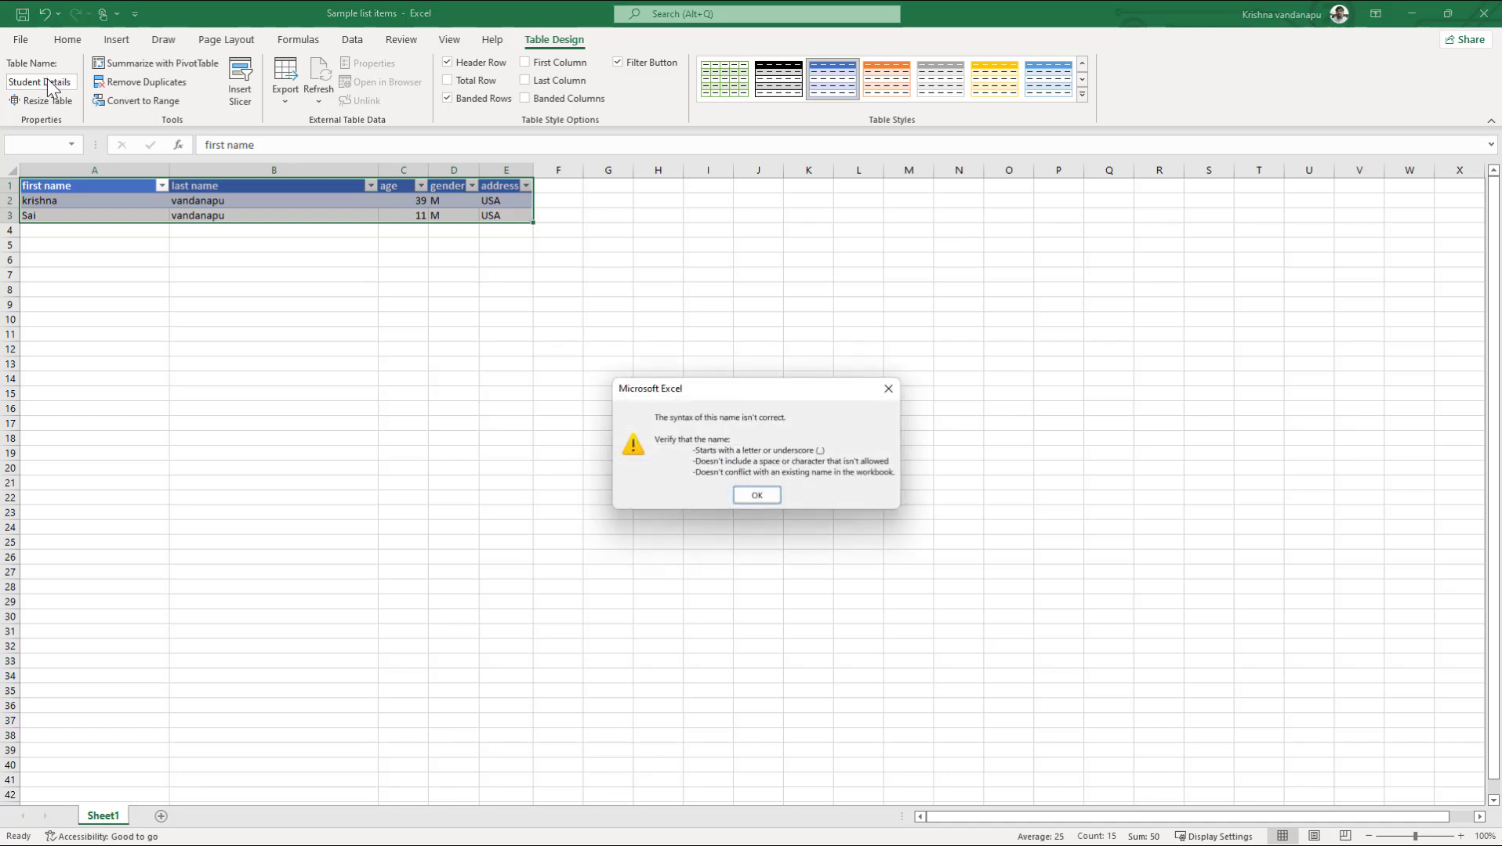
key("Return")
left_click(48, 81)
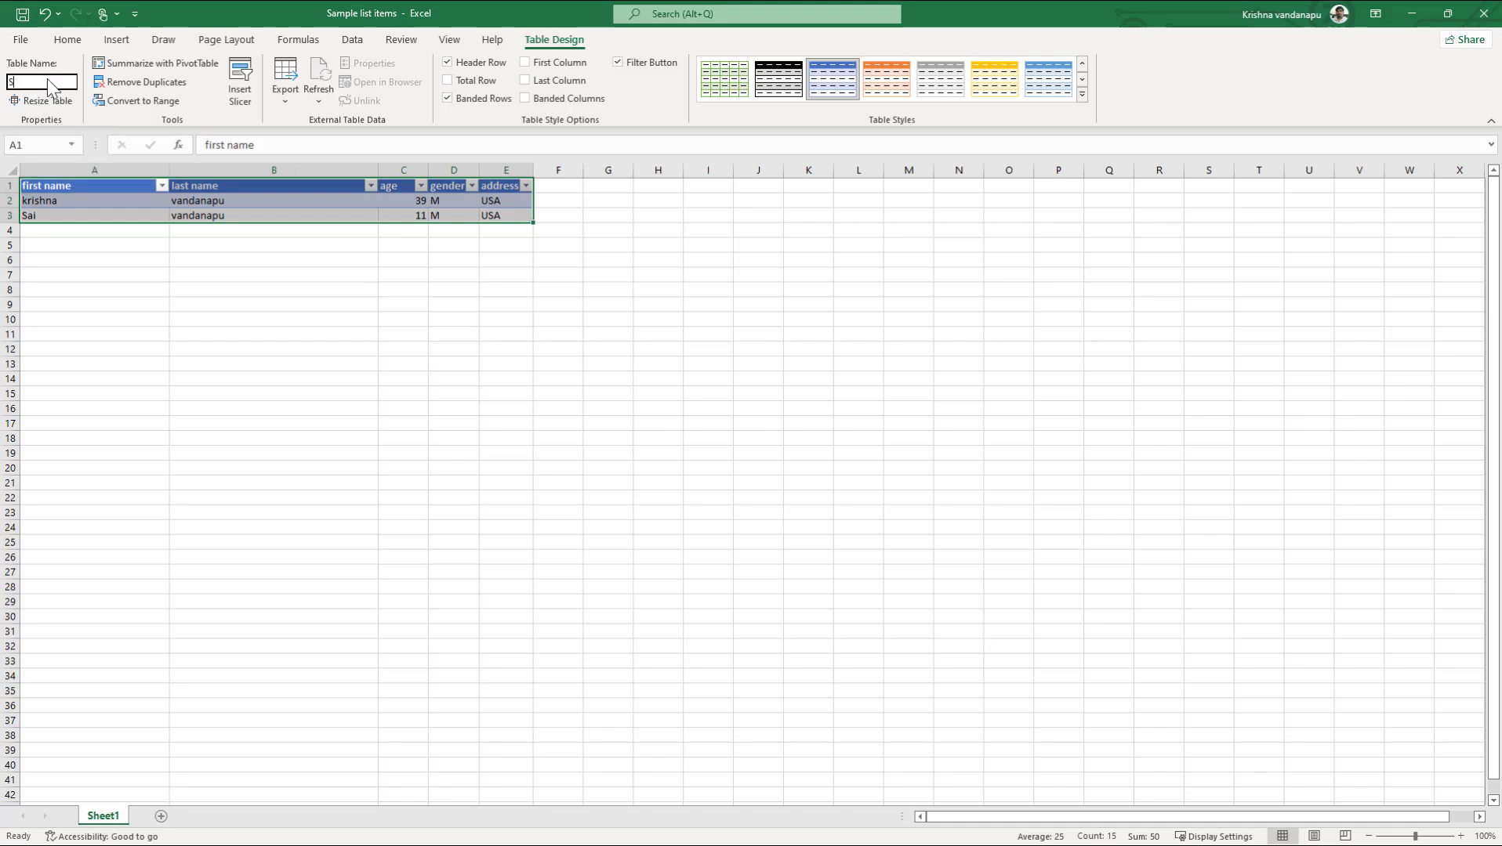
type("StudentDetails")
key("Return")
Step: Close the Sample list items workbook and minimize Excel to return to SharePoint
left_click(255, 337)
left_click_drag(100, 185, 520, 211)
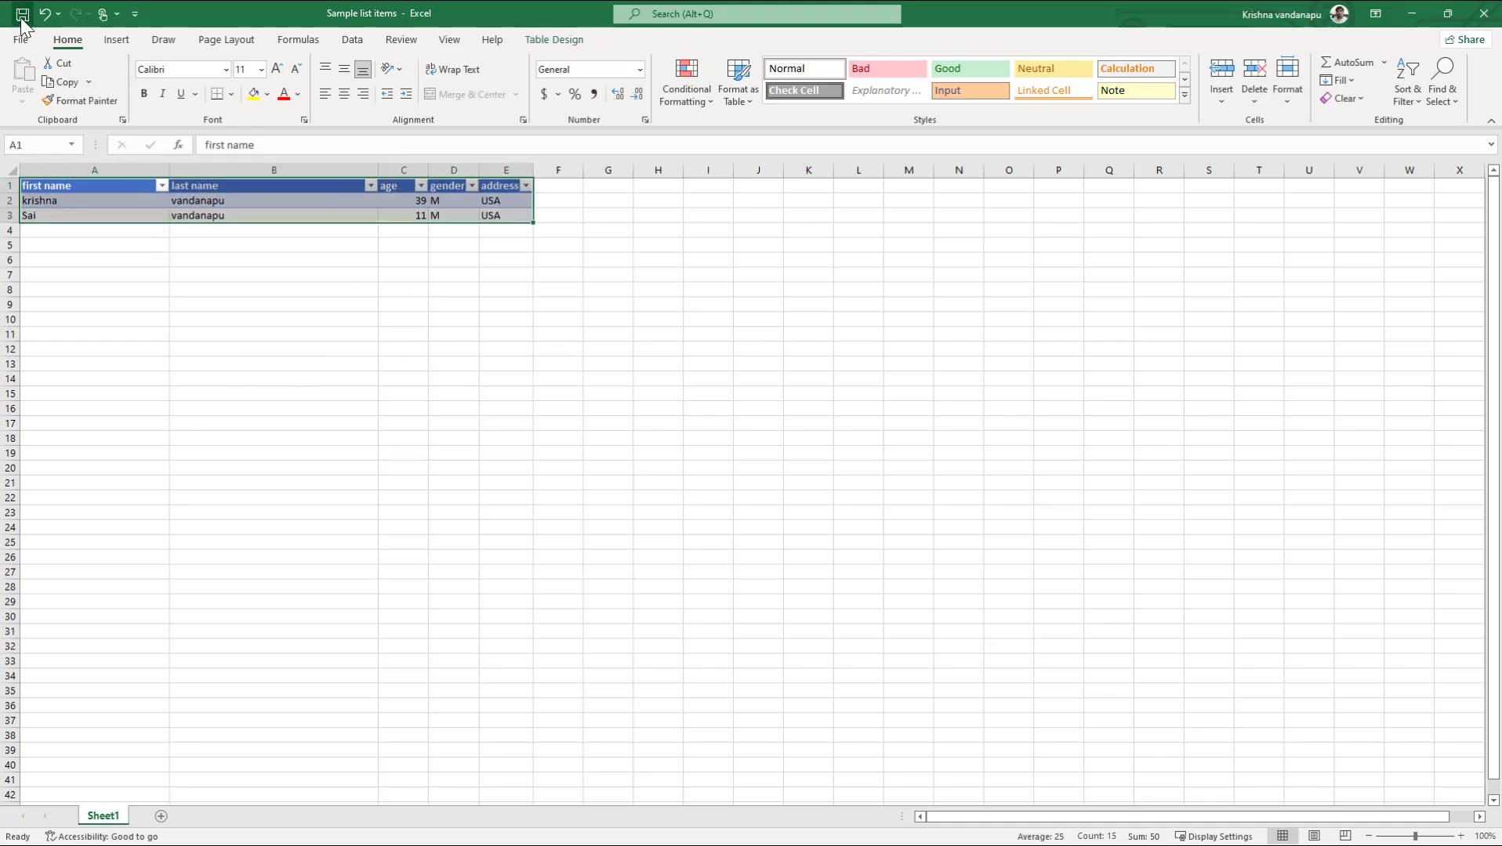
left_click(1483, 14)
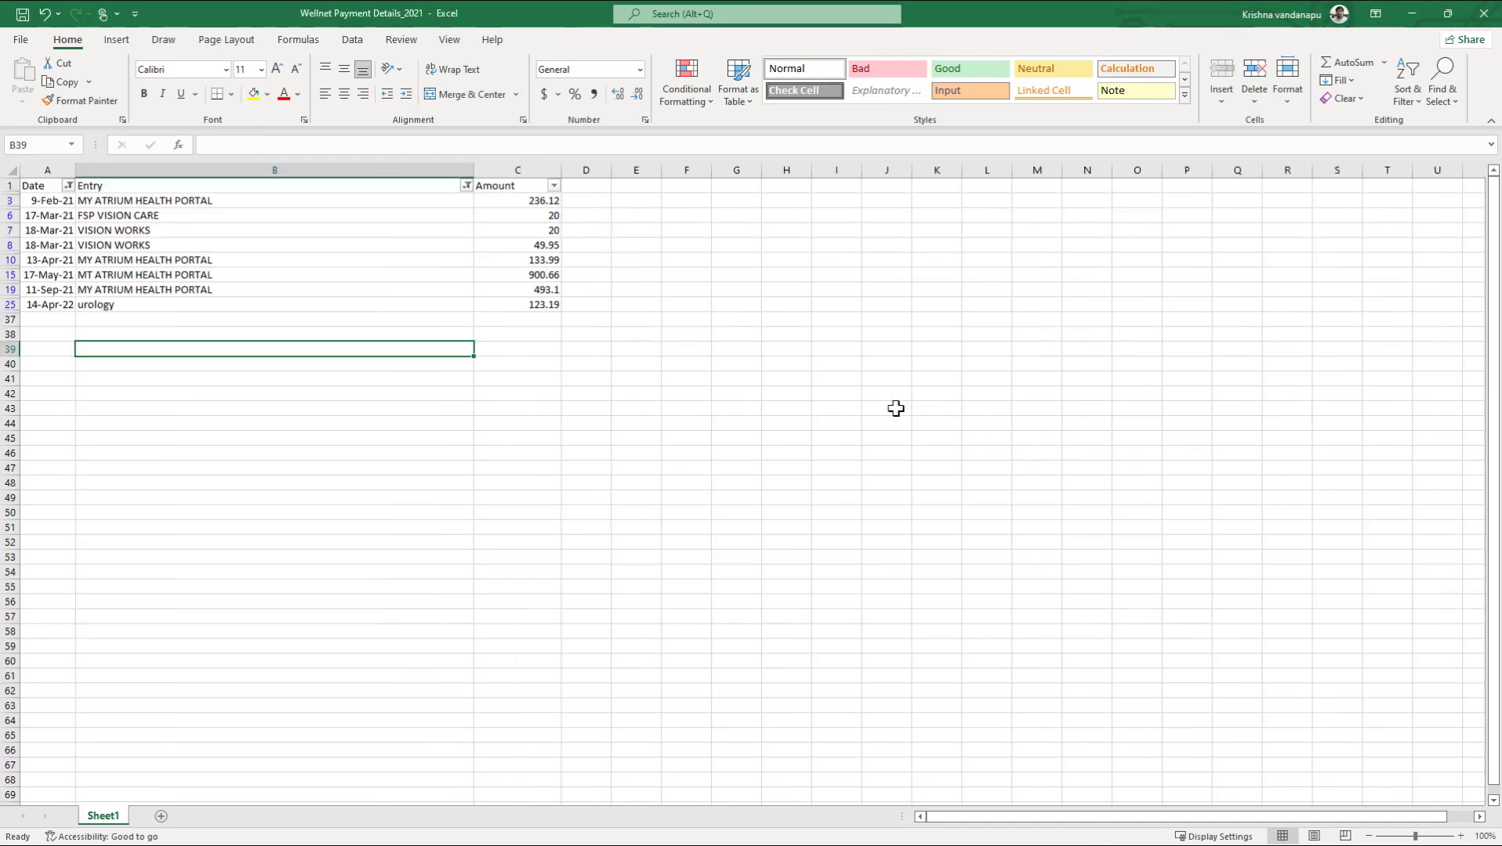
left_click(1411, 13)
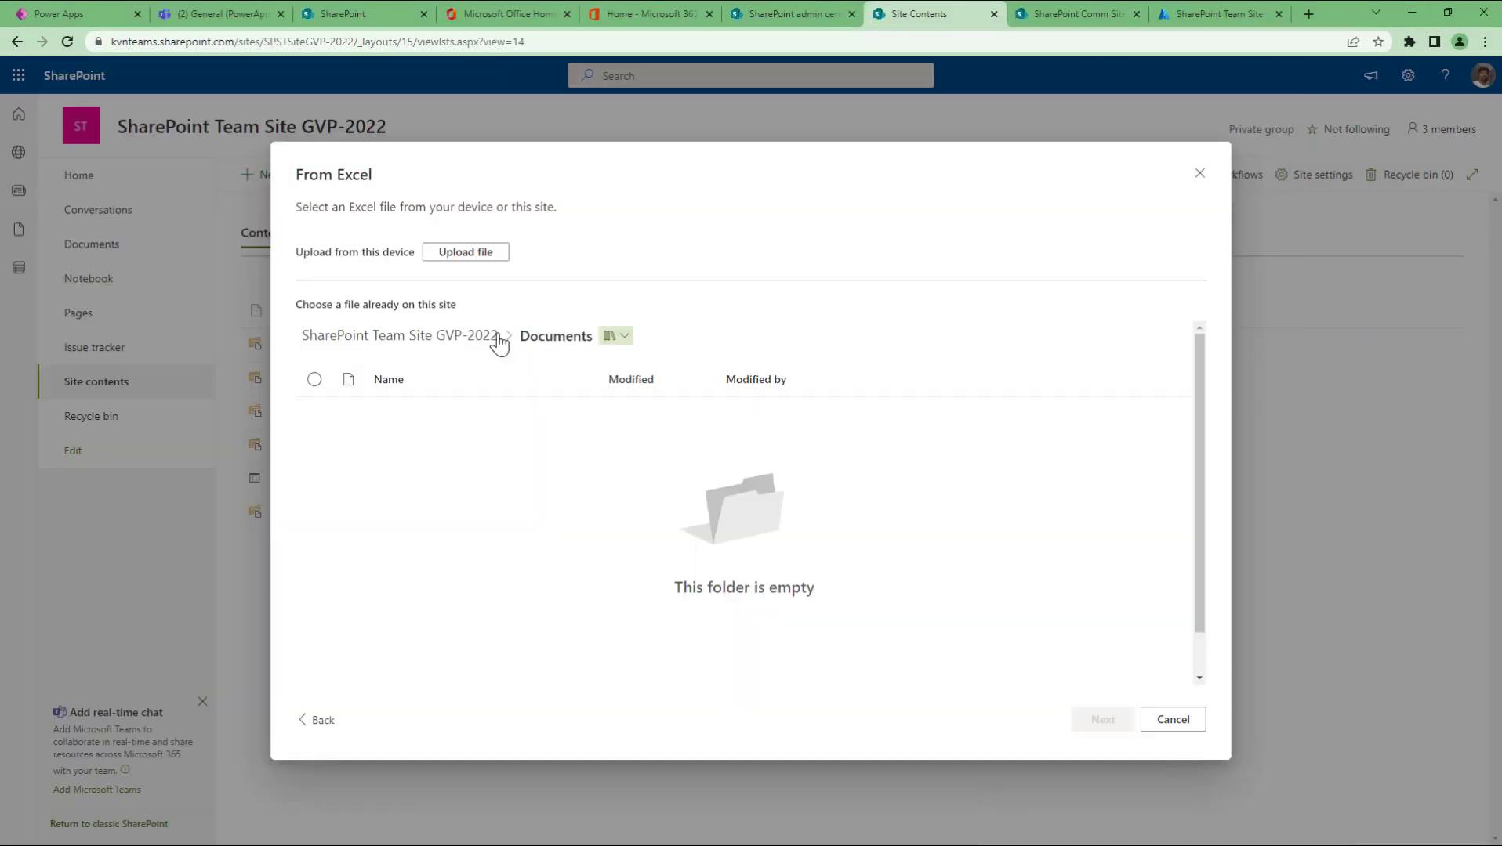
Step: Upload Sample list items again so SharePoint loads its StudentDetails table
left_click(446, 256)
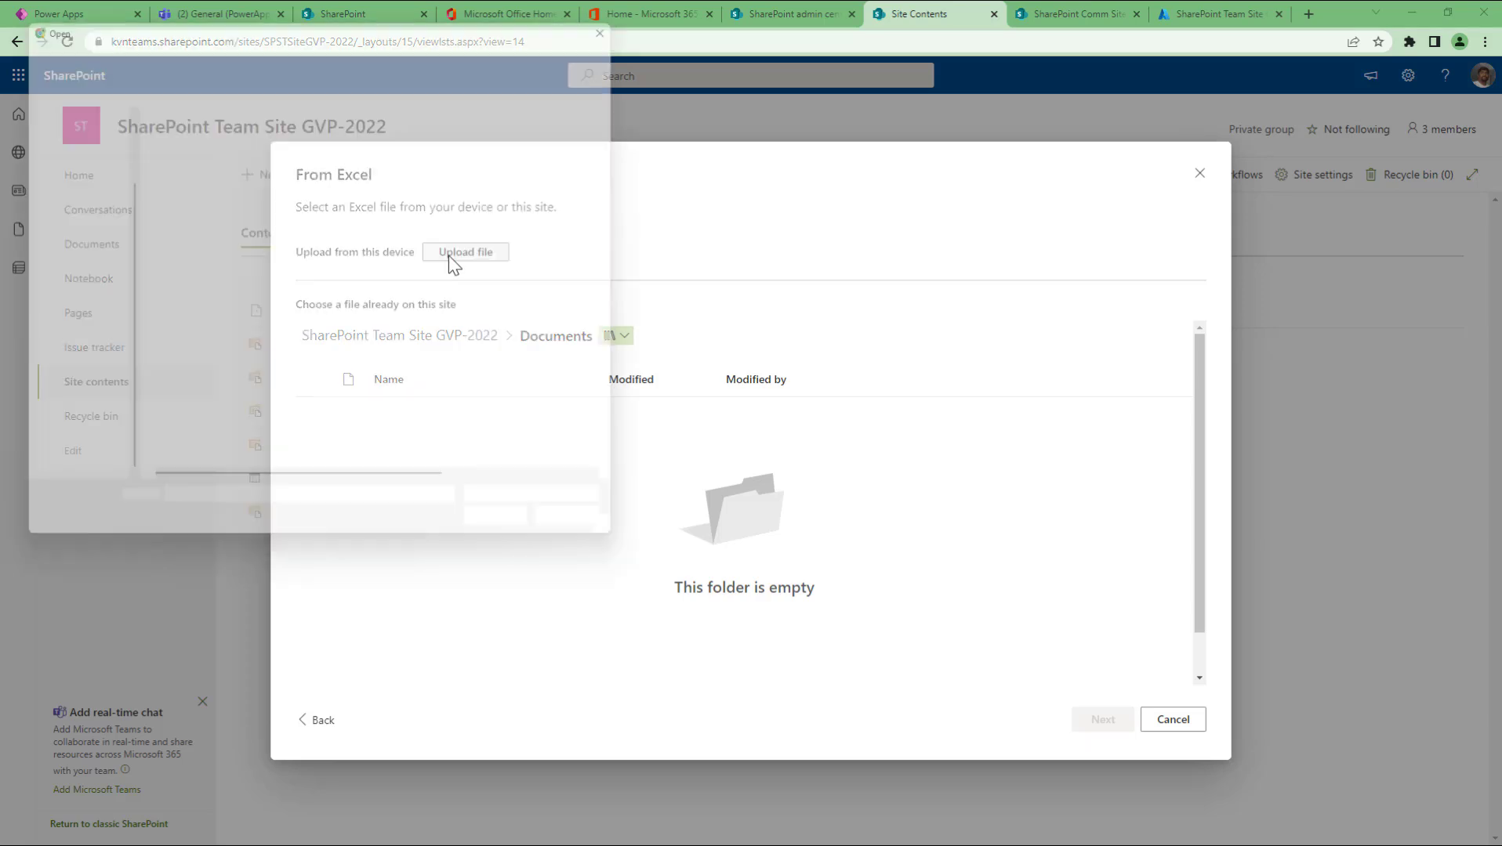
left_click(222, 132)
left_click(505, 533)
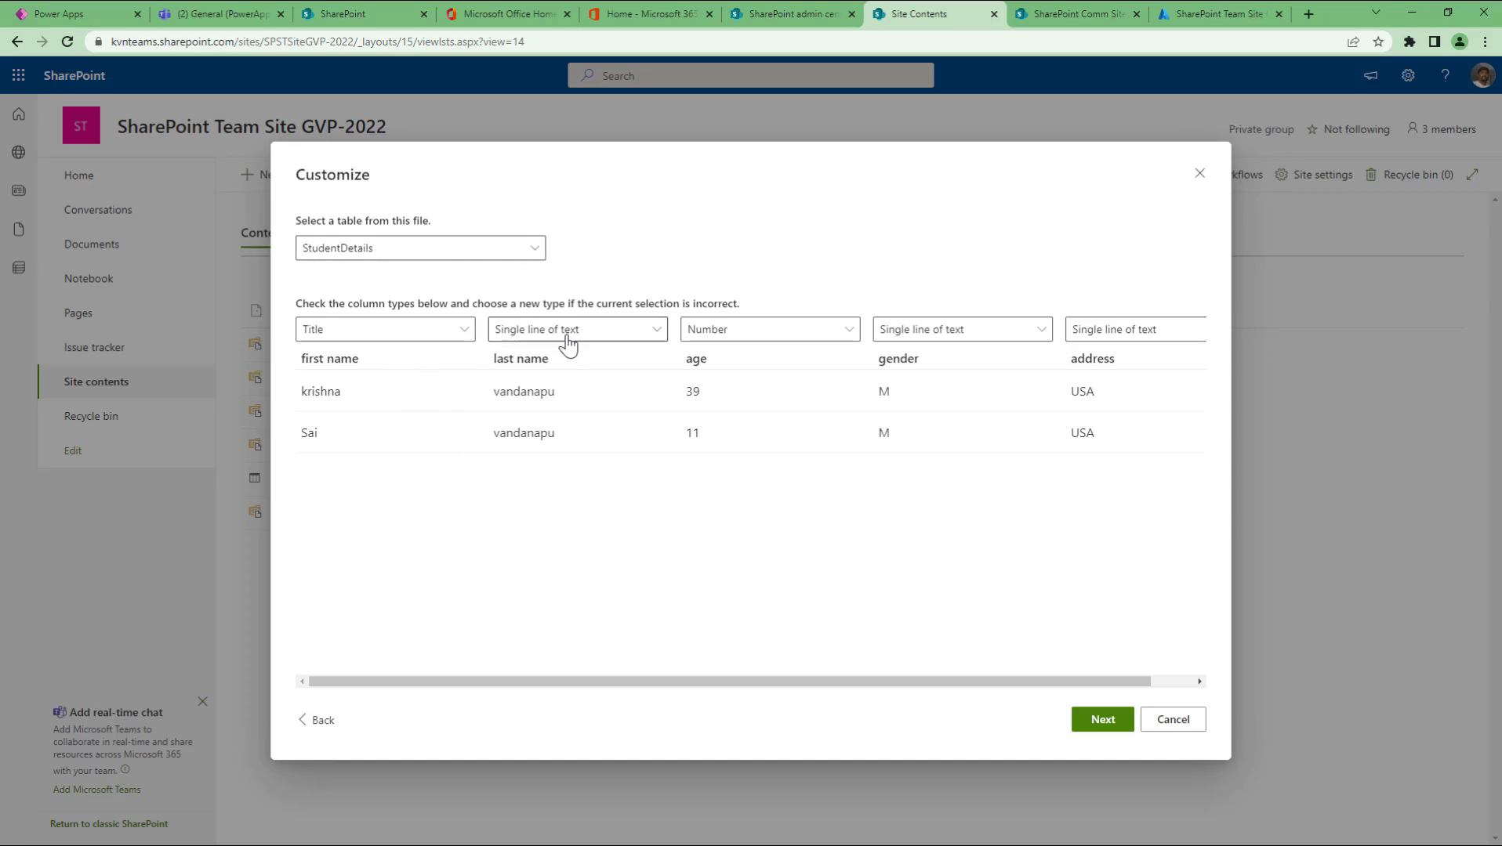
Step: Review the previewed column headings and their types (Title, Single line of text, Number)
left_click_drag(634, 688, 794, 683)
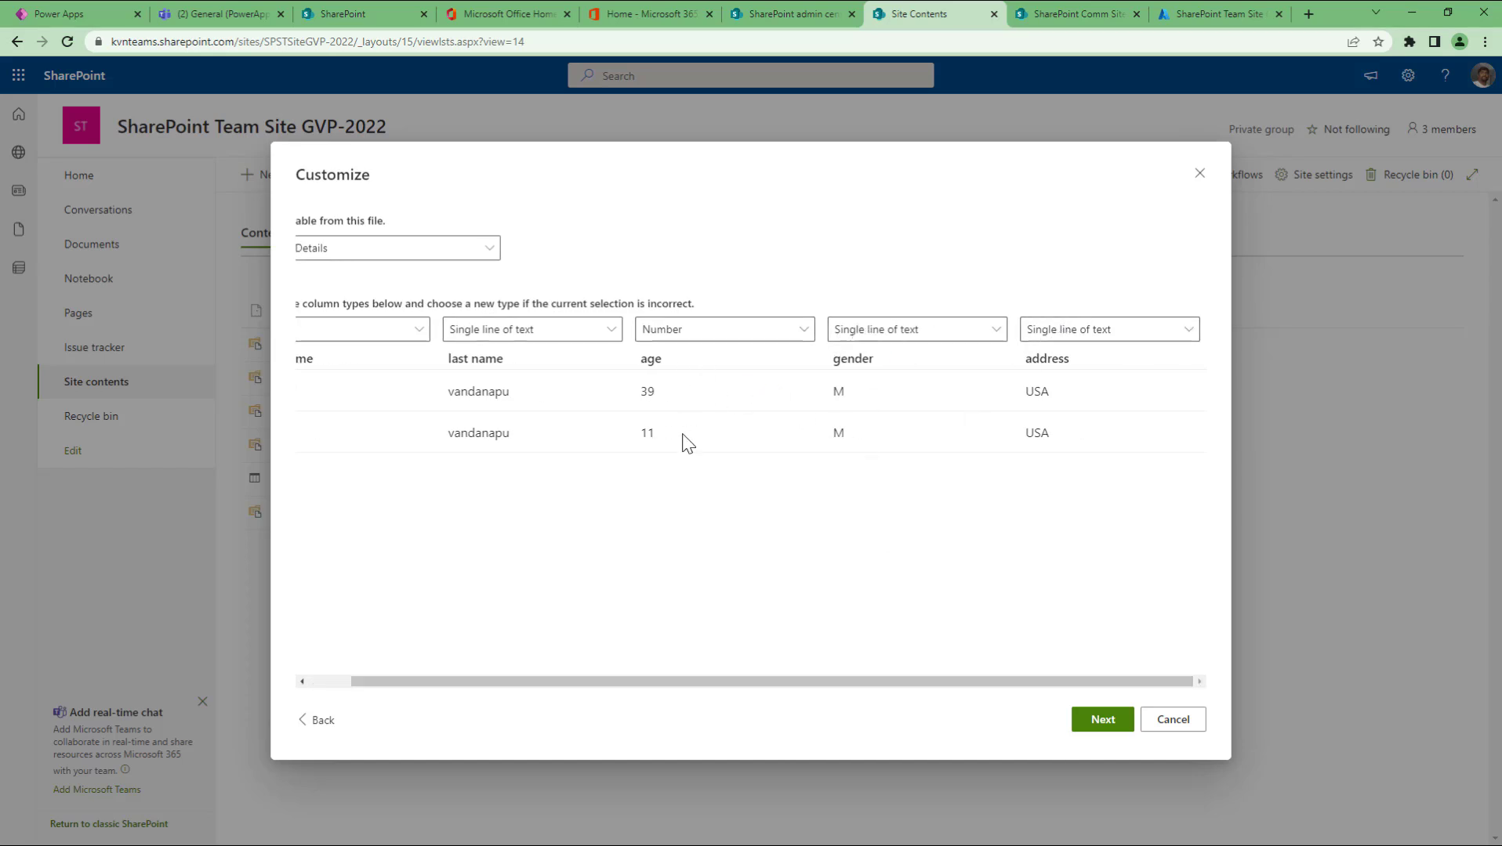
left_click(330, 682)
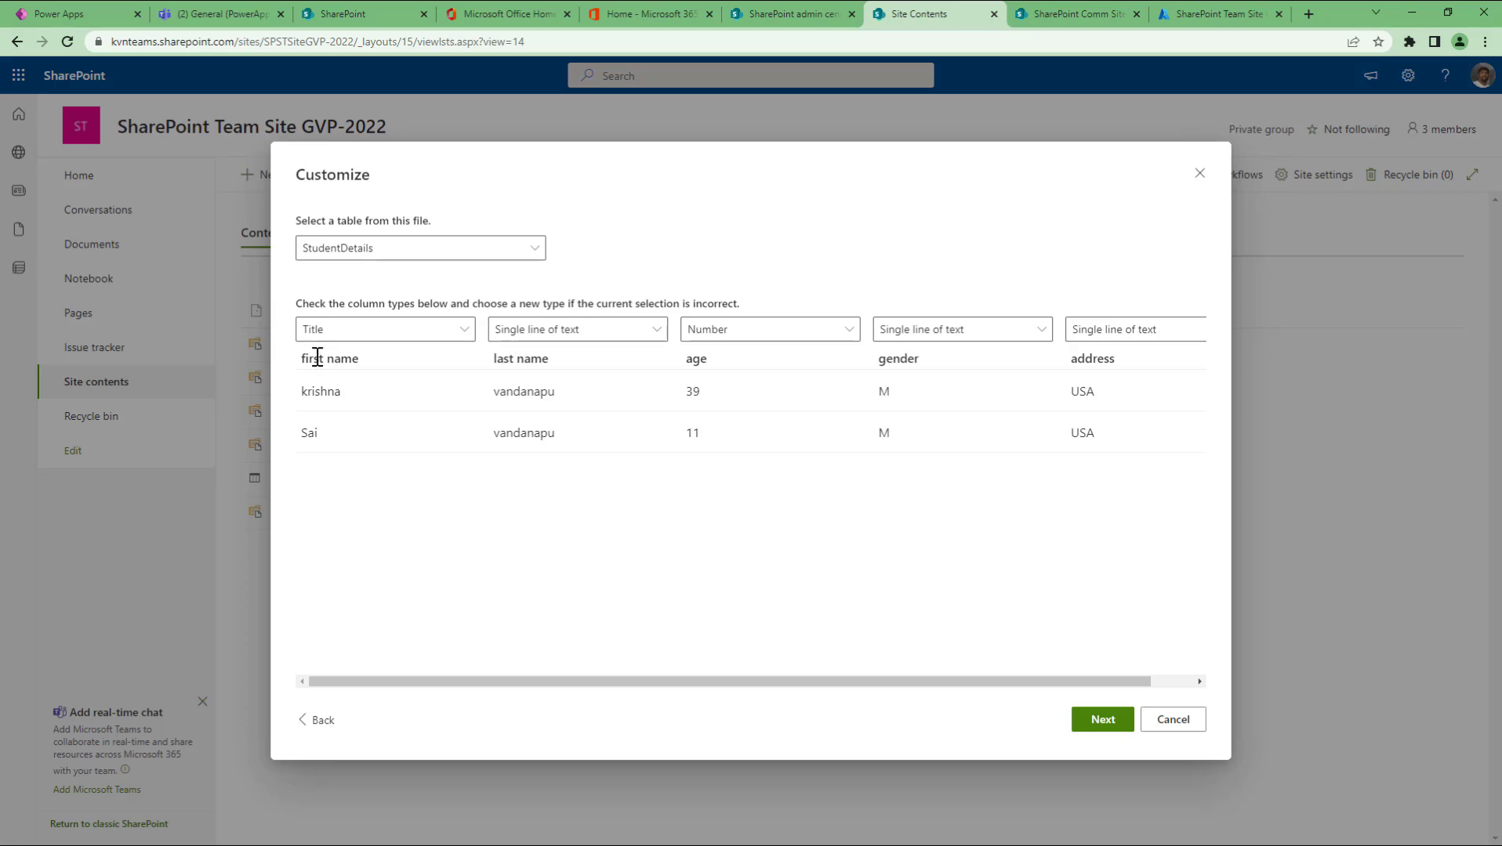
left_click_drag(299, 359, 1133, 365)
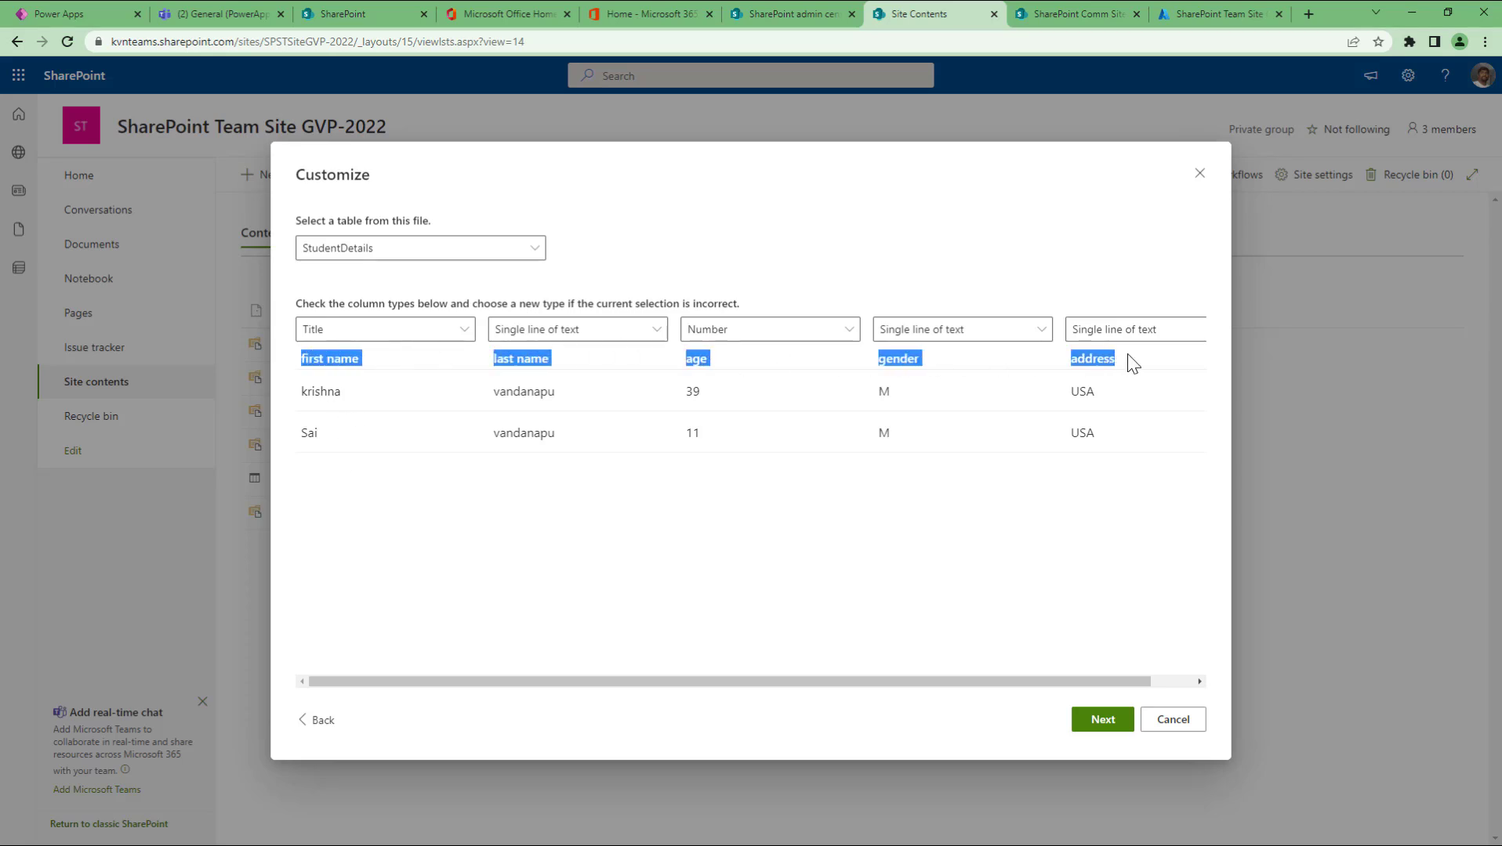
left_click(697, 516)
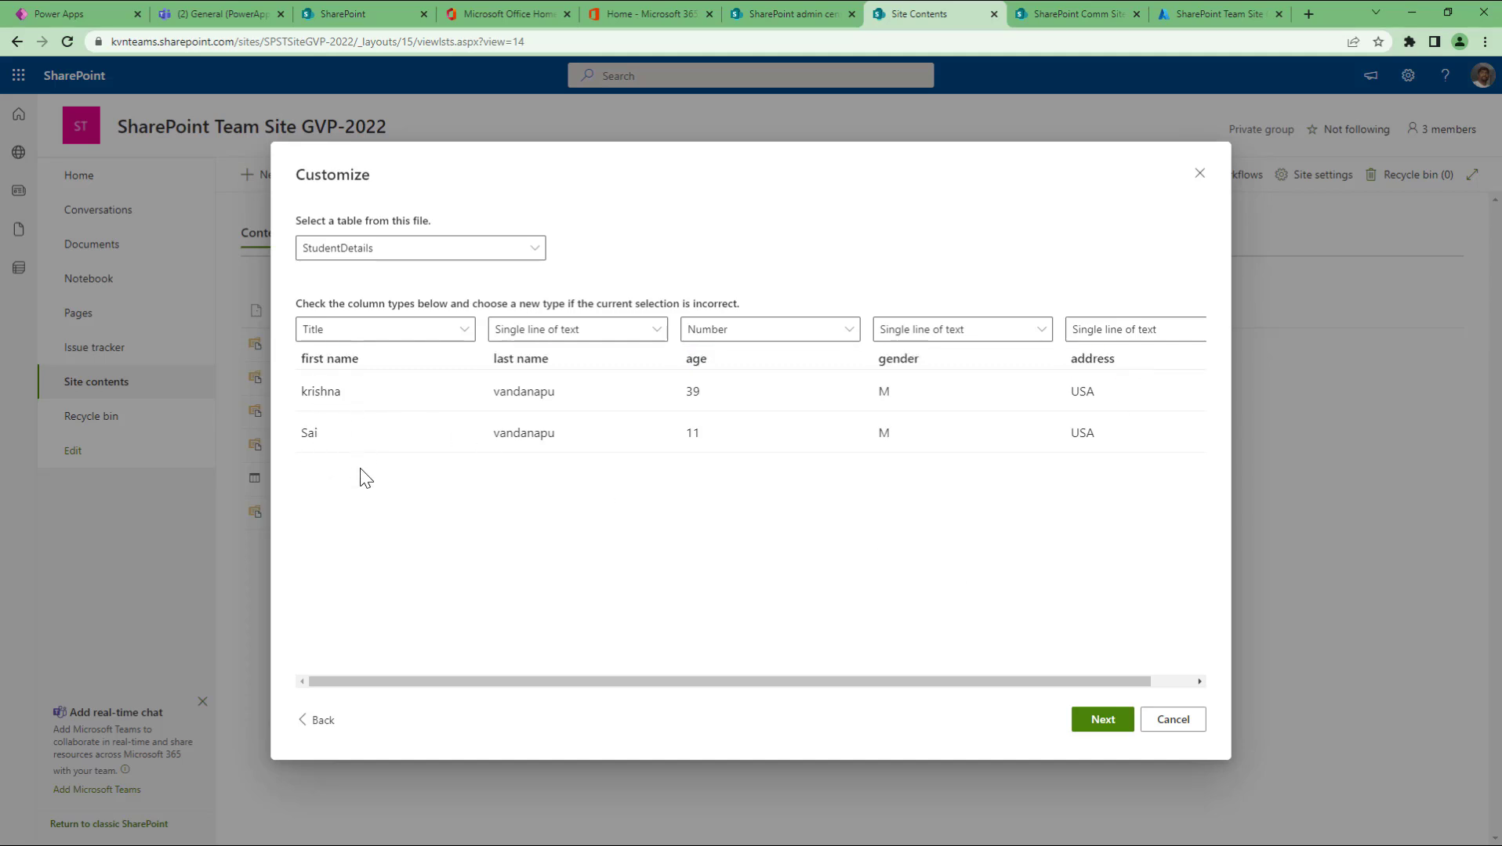
Step: Name the list 'Student Details', copy that name into Description, and create it
left_click(1102, 720)
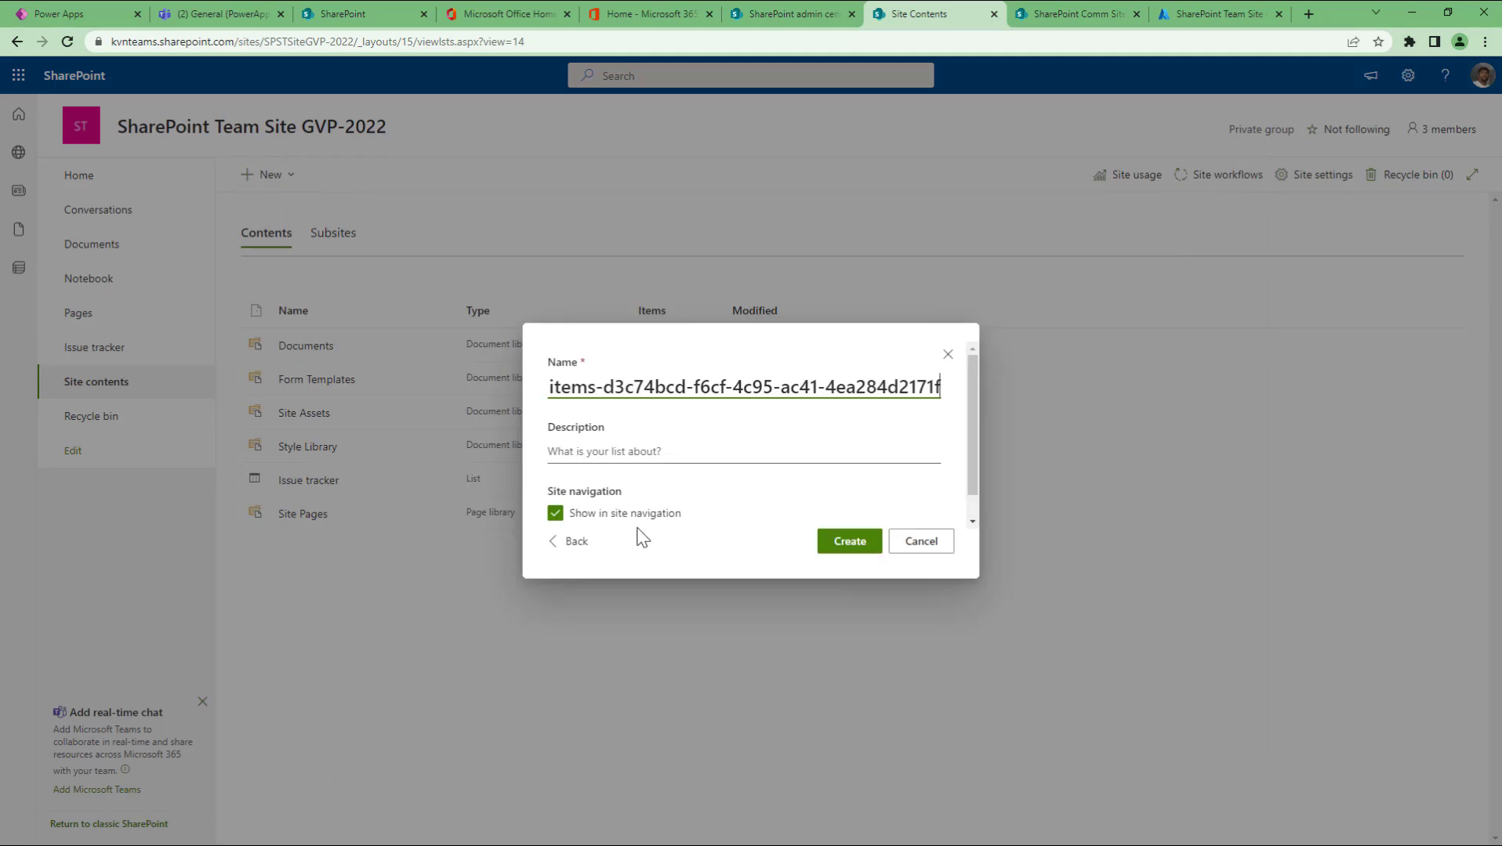
left_click(792, 386)
key("ctrl+a")
key("BackSpace")
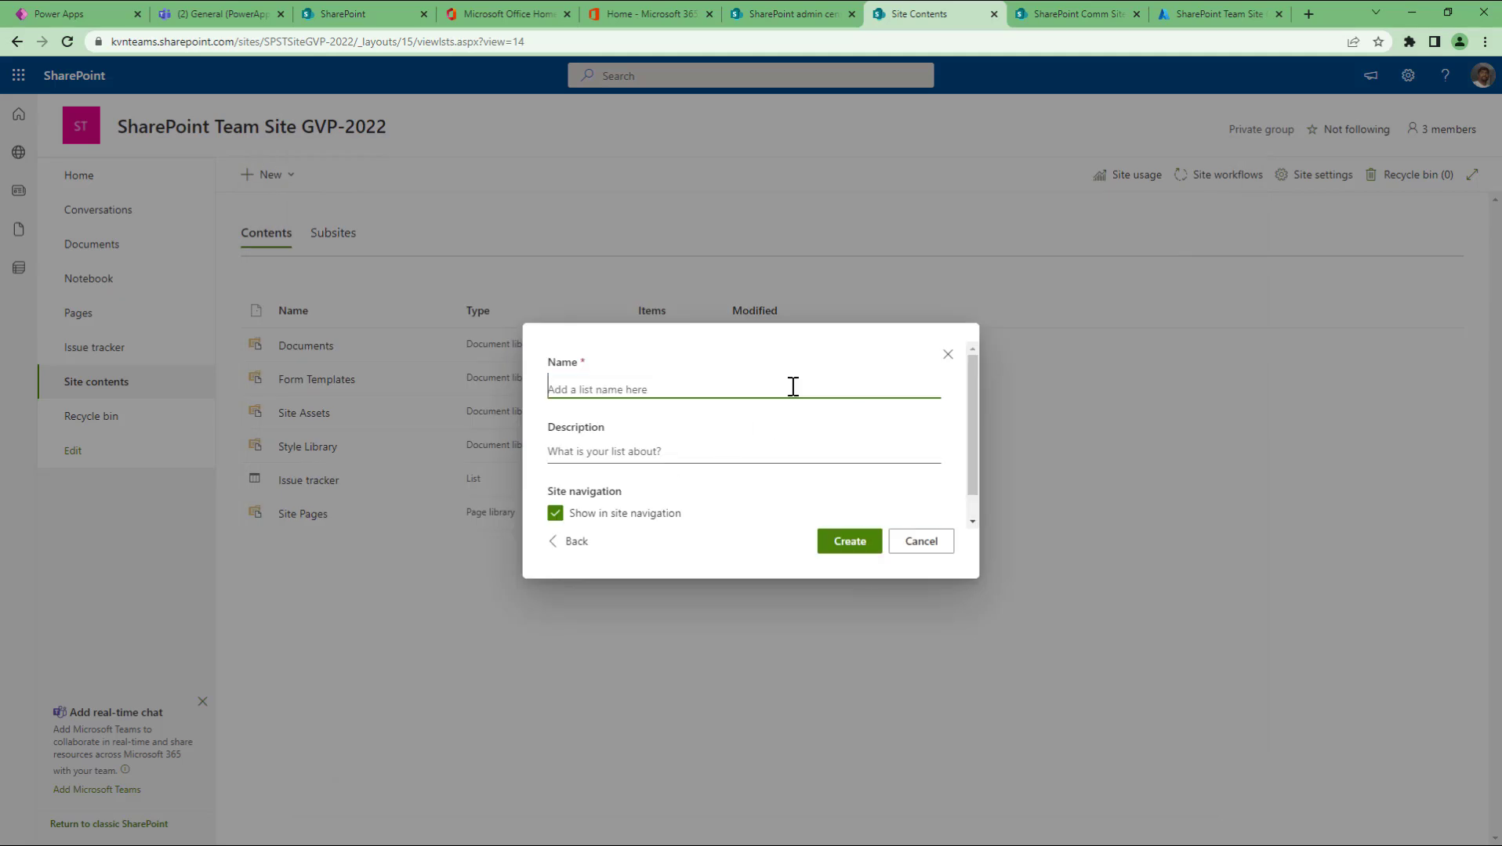
type("Student Details")
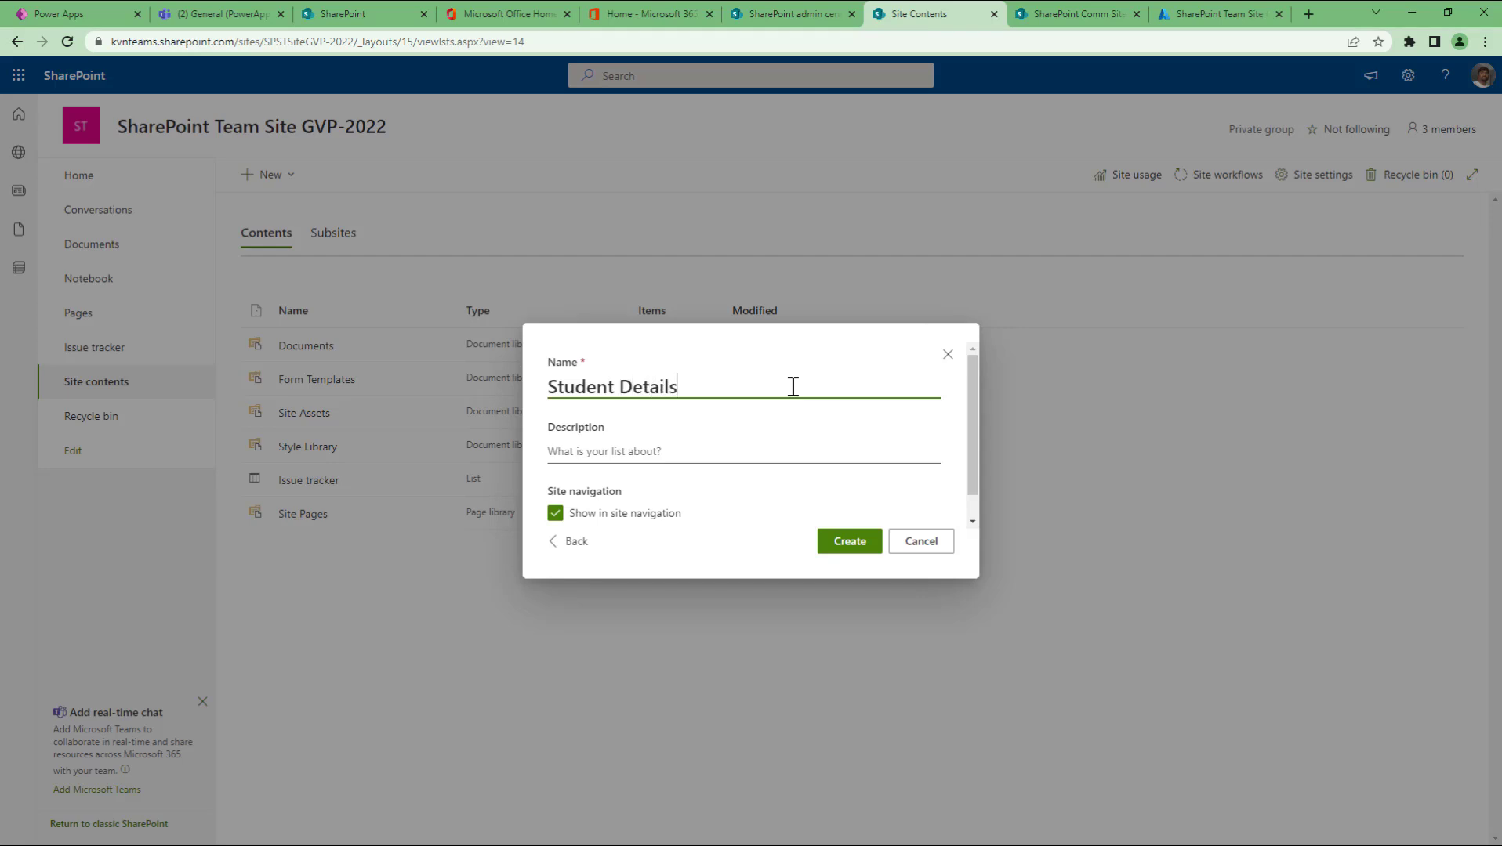
key("ctrl+a")
key("ctrl+c")
key("Tab")
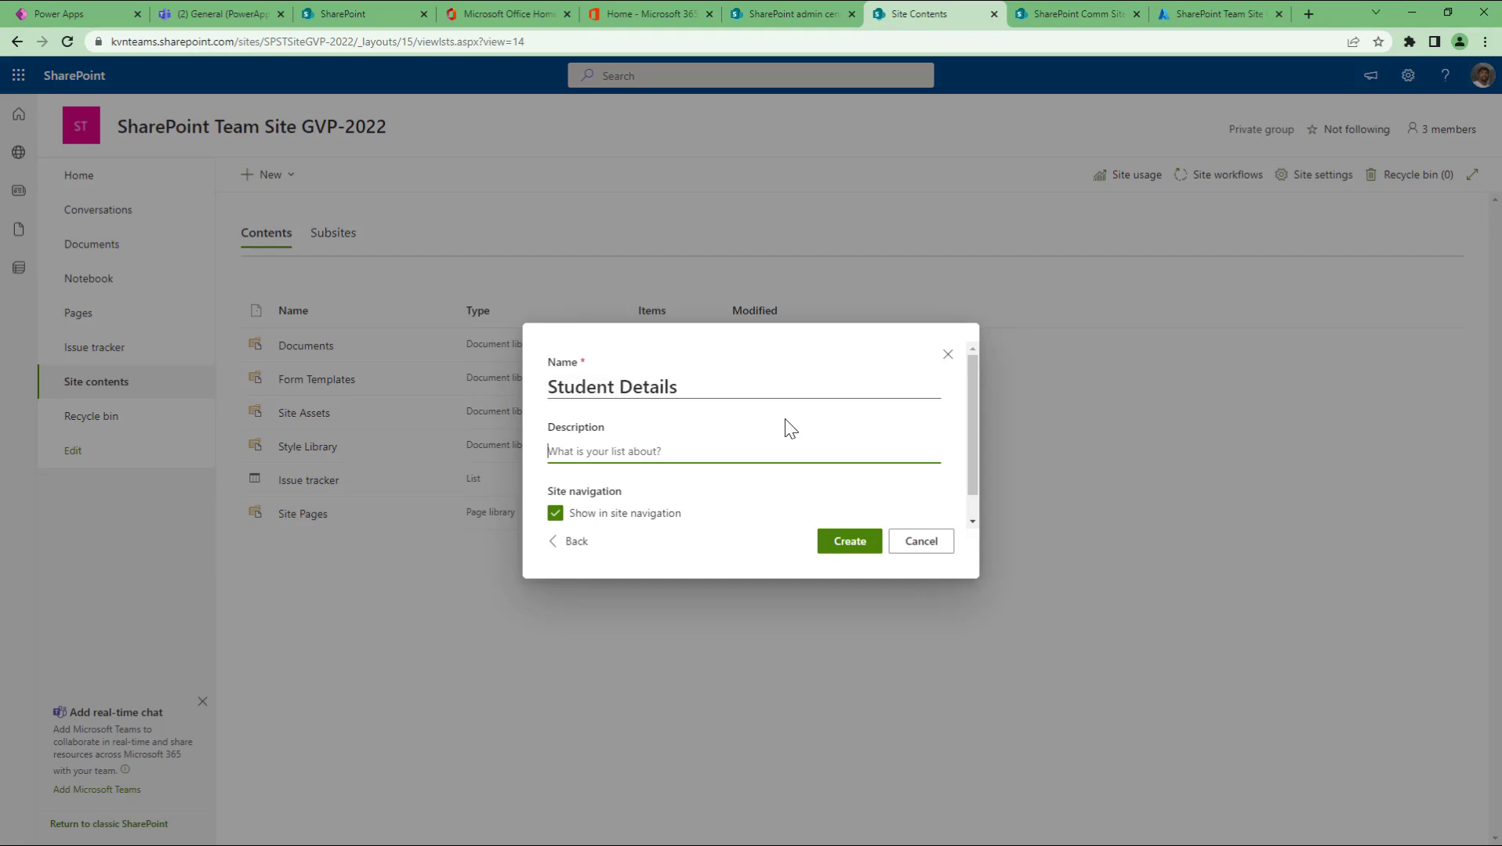
key("ctrl+v")
left_click(850, 533)
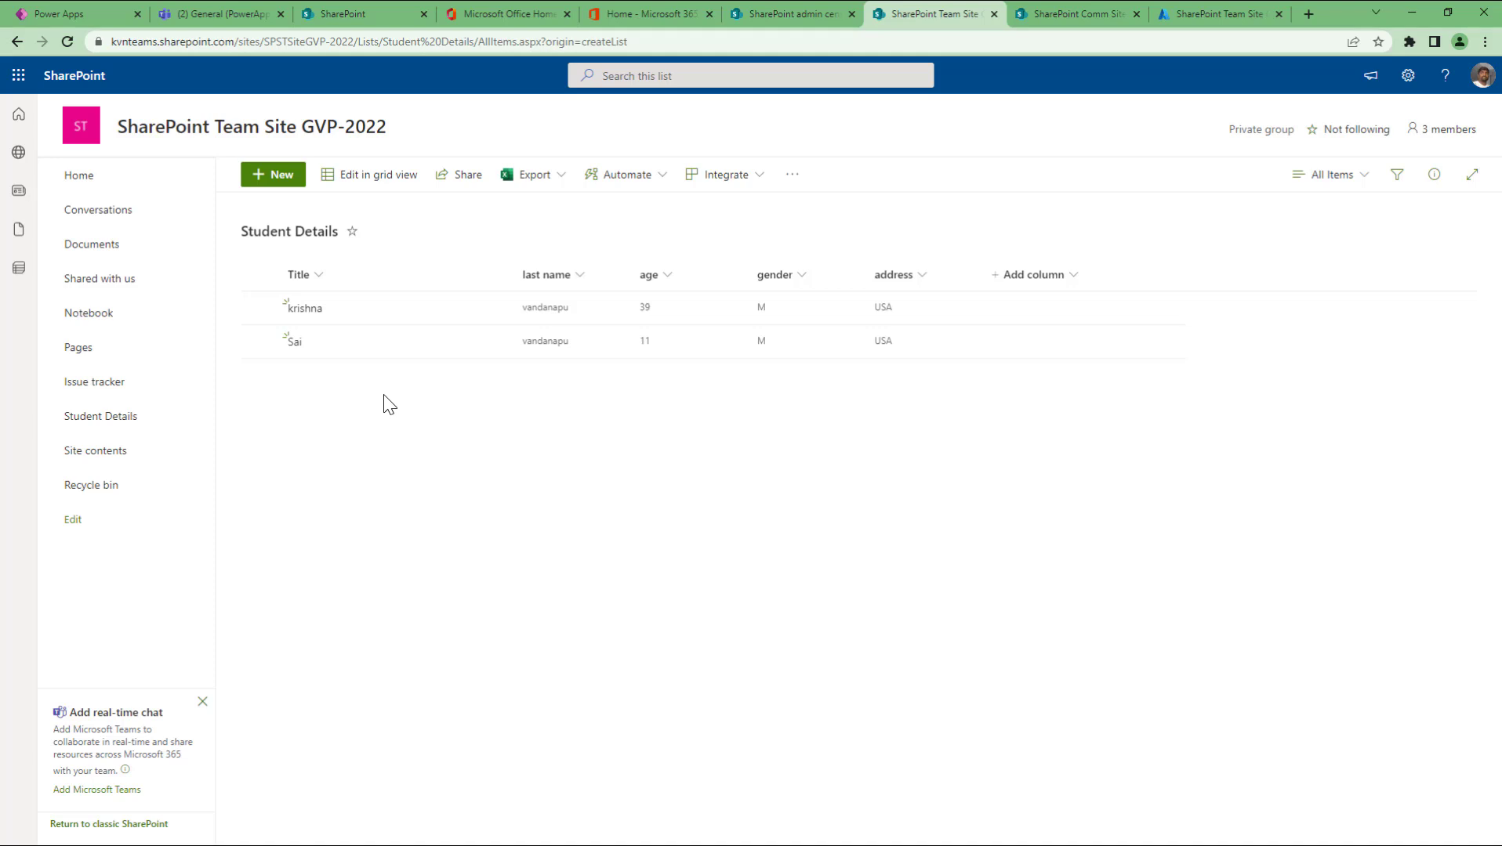
Step: From Site contents, start a new list based on an existing list
left_click(127, 456)
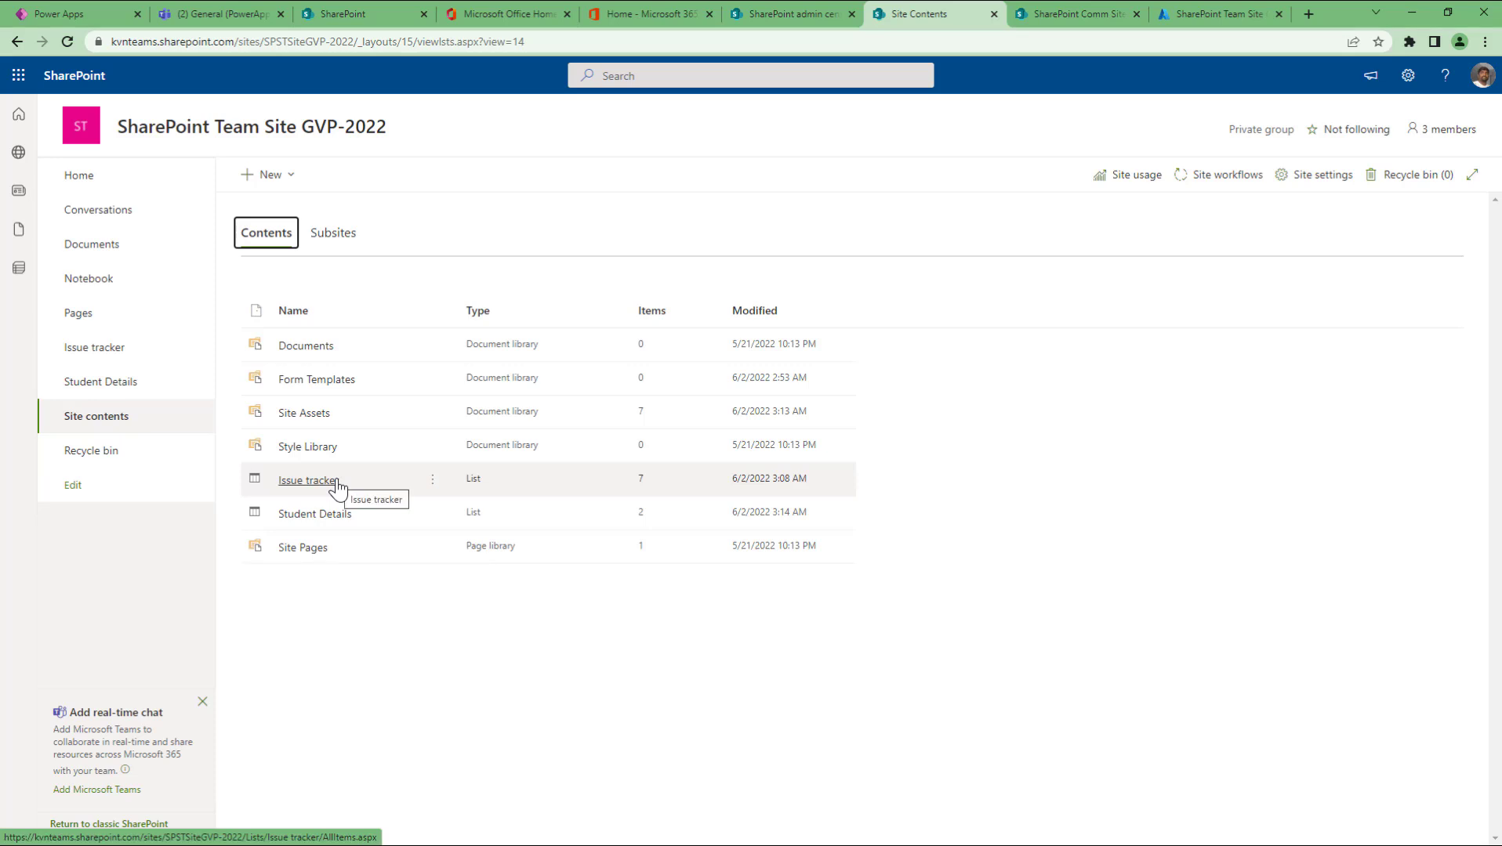
left_click(367, 687)
left_click(271, 175)
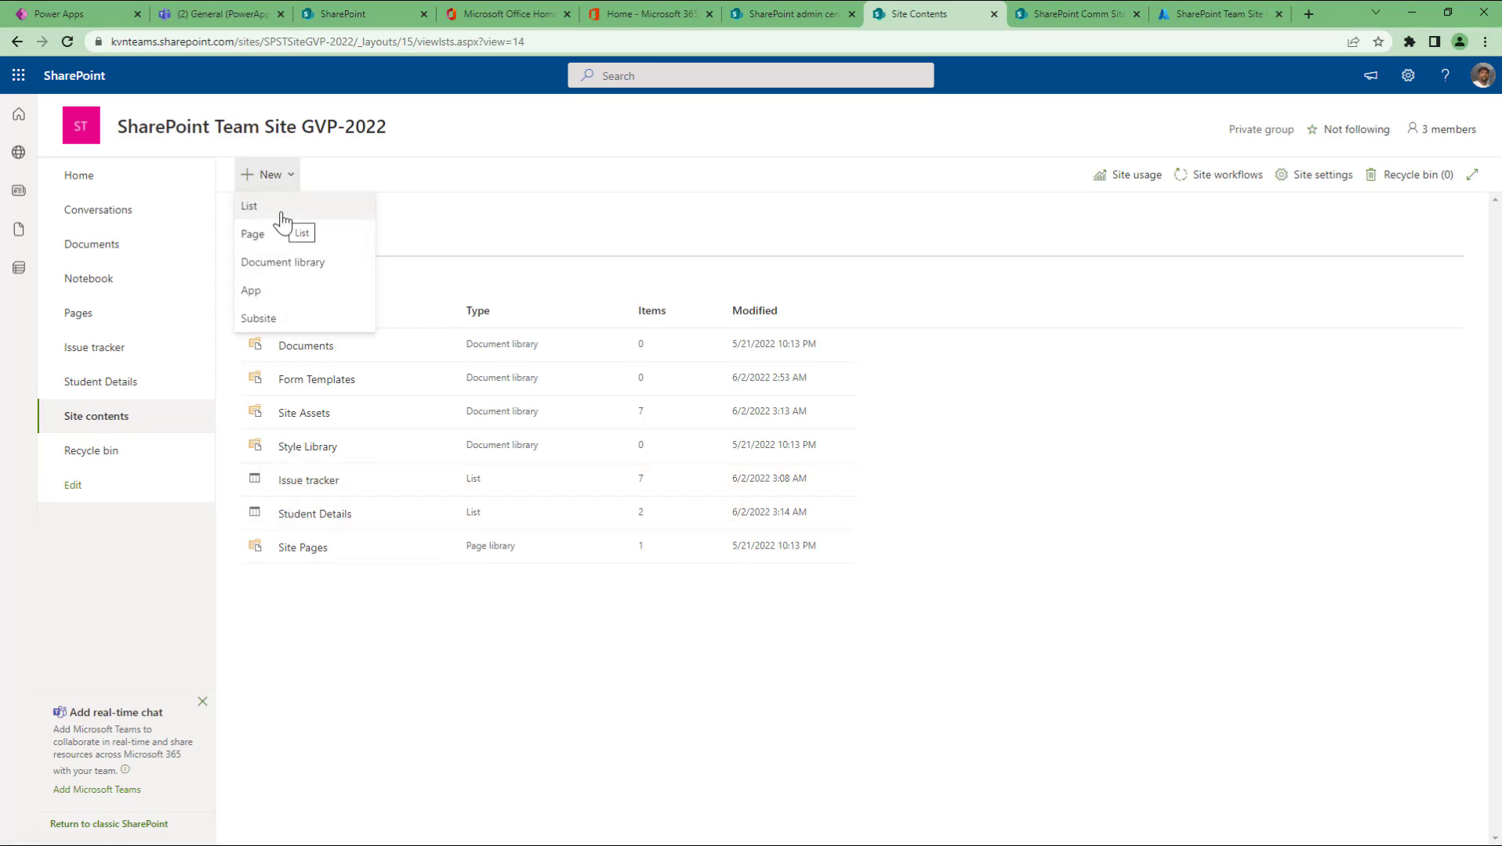
left_click(283, 210)
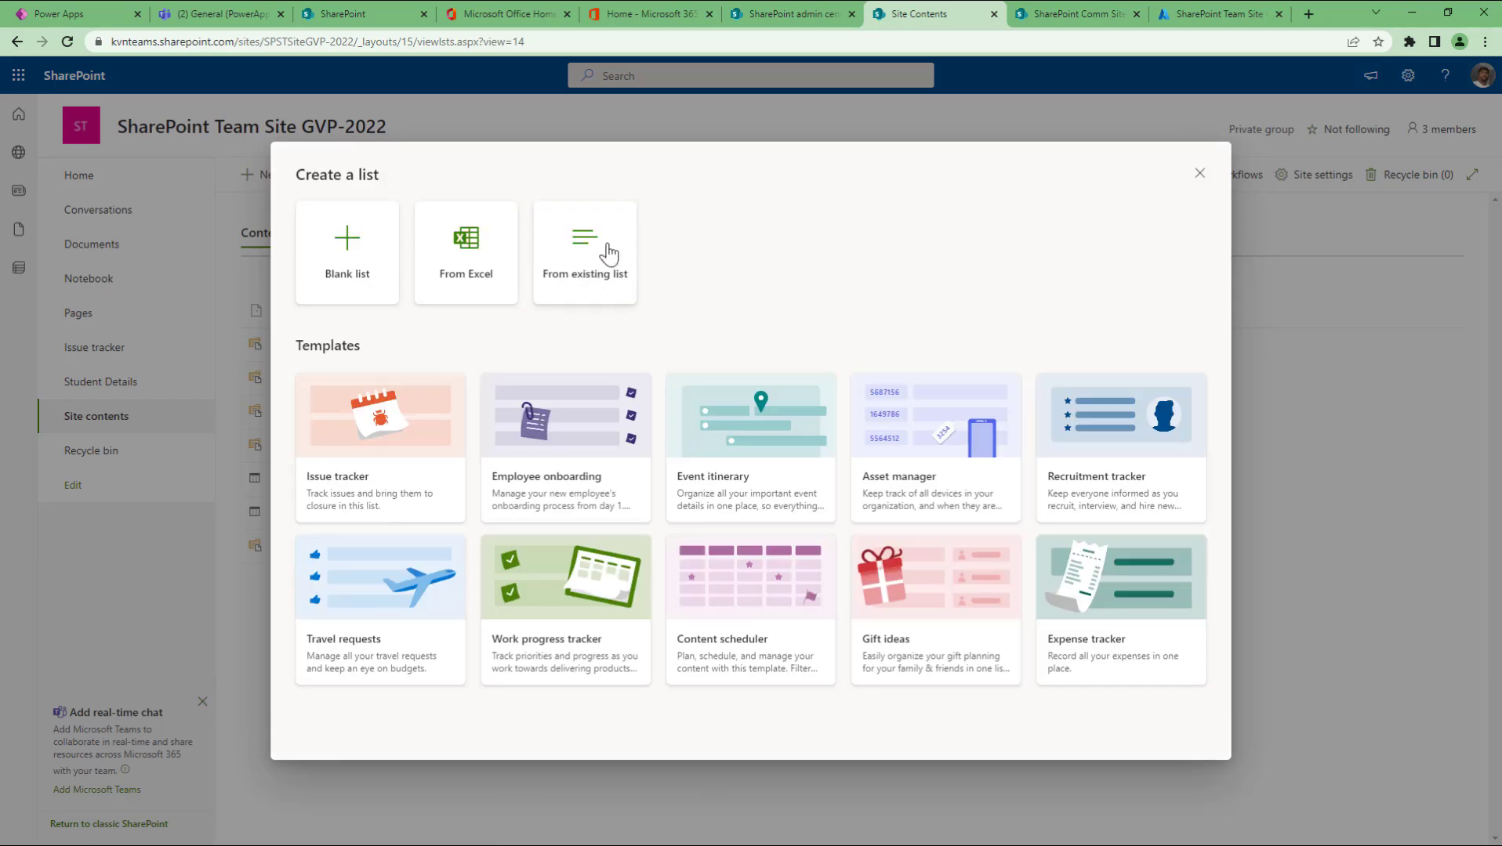
left_click(608, 254)
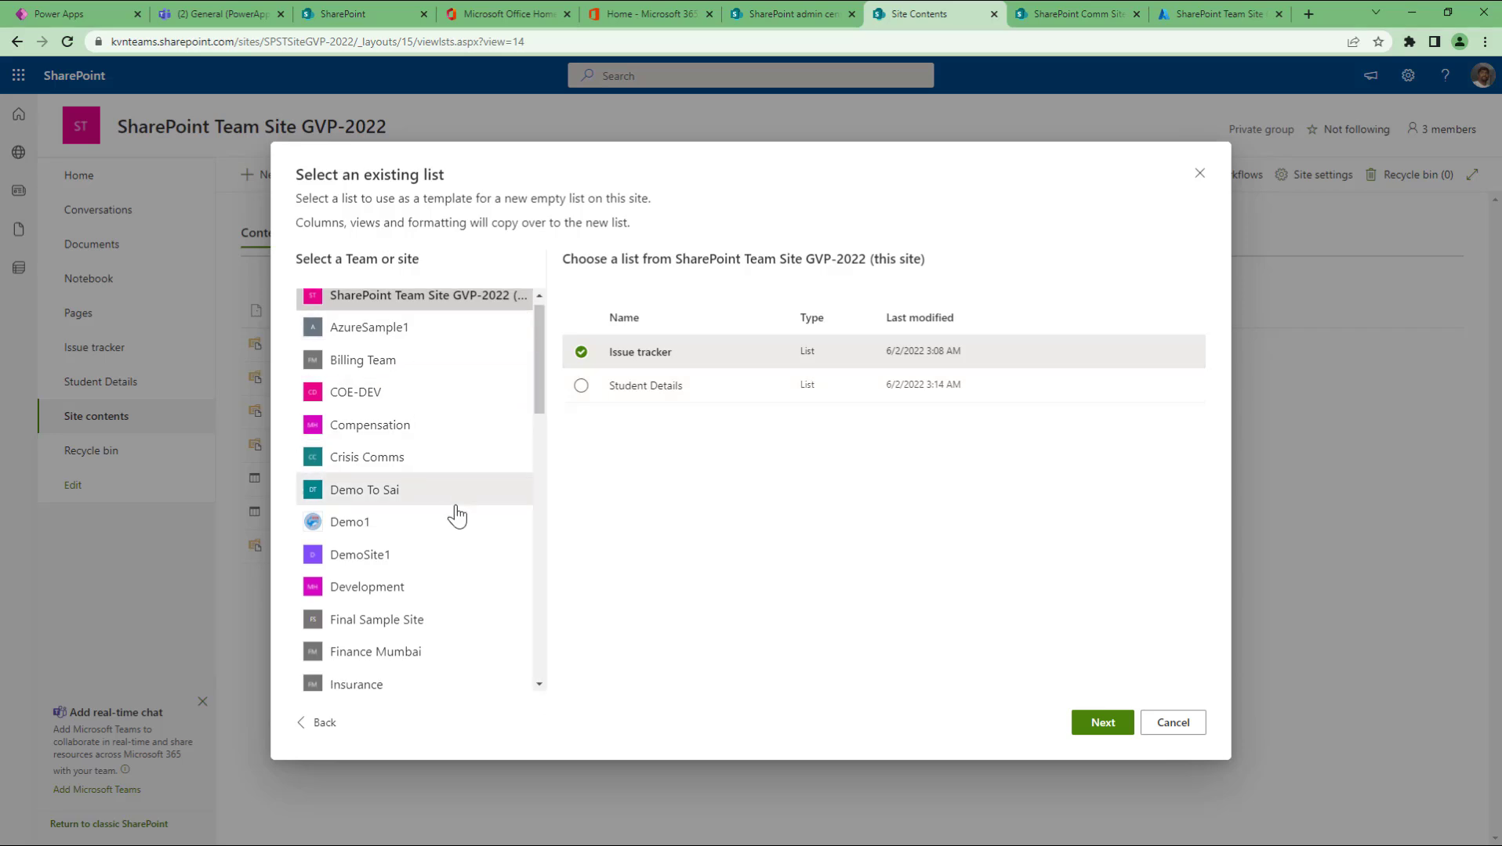
Step: Browse the lists of sites from Billing Team through Development
scroll(456, 514, "down", 8)
scroll(456, 513, "up", 8)
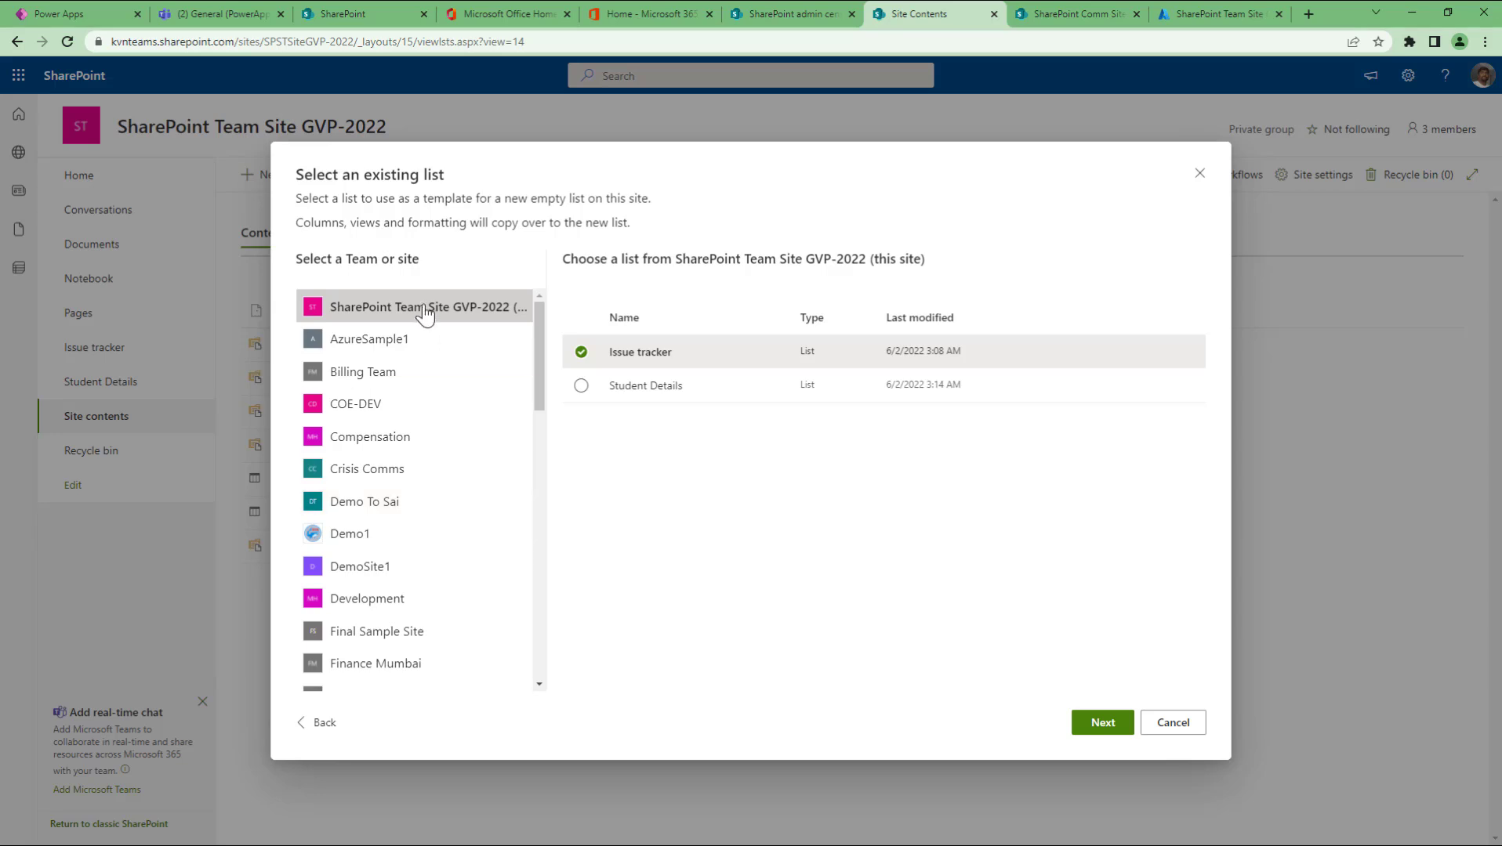
scroll(380, 611, "down", 6)
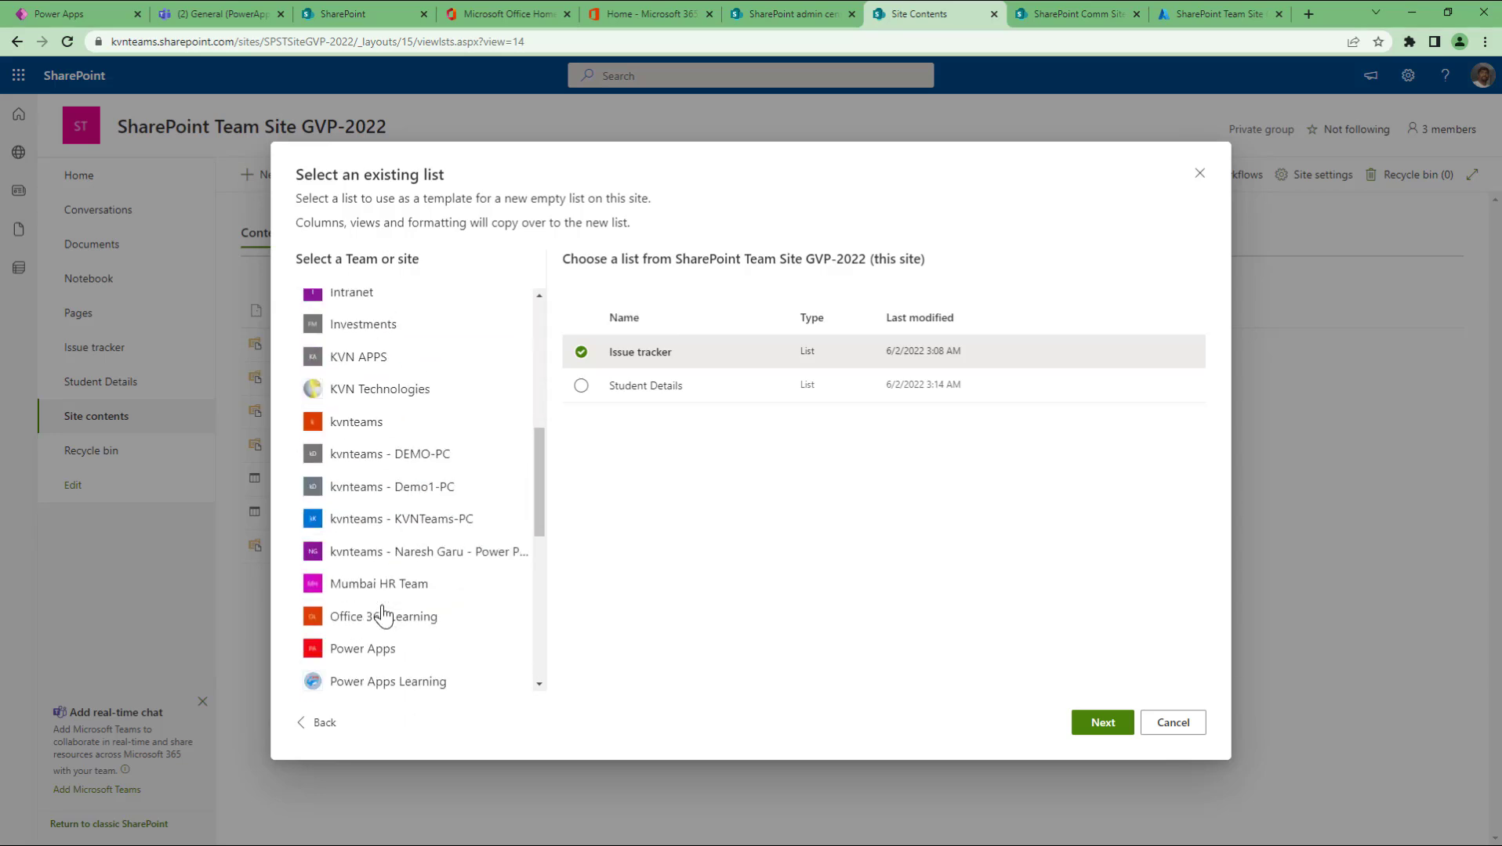
scroll(380, 612, "up", 6)
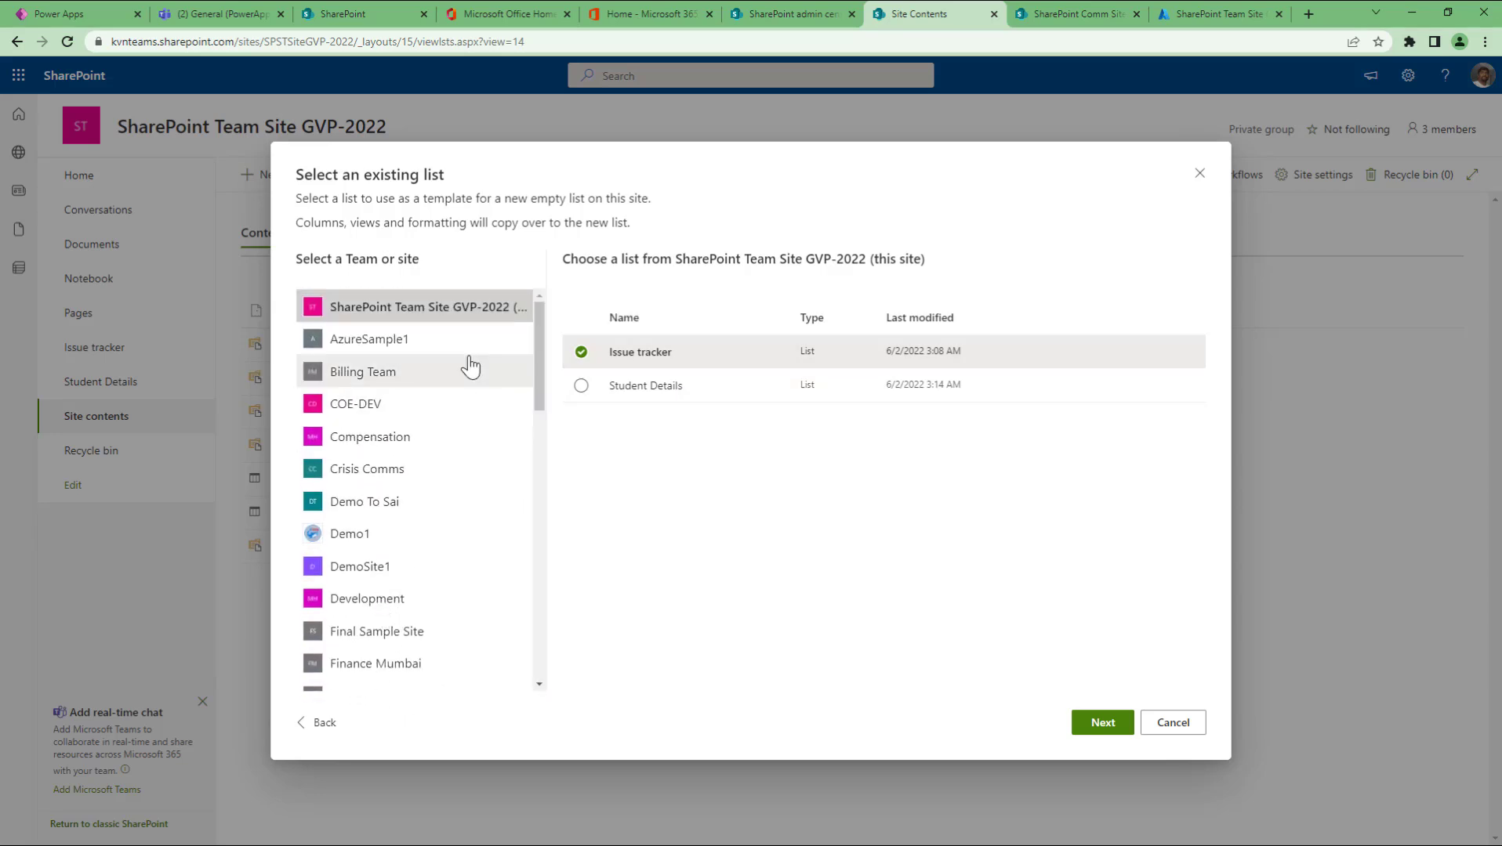
left_click(429, 384)
left_click(396, 408)
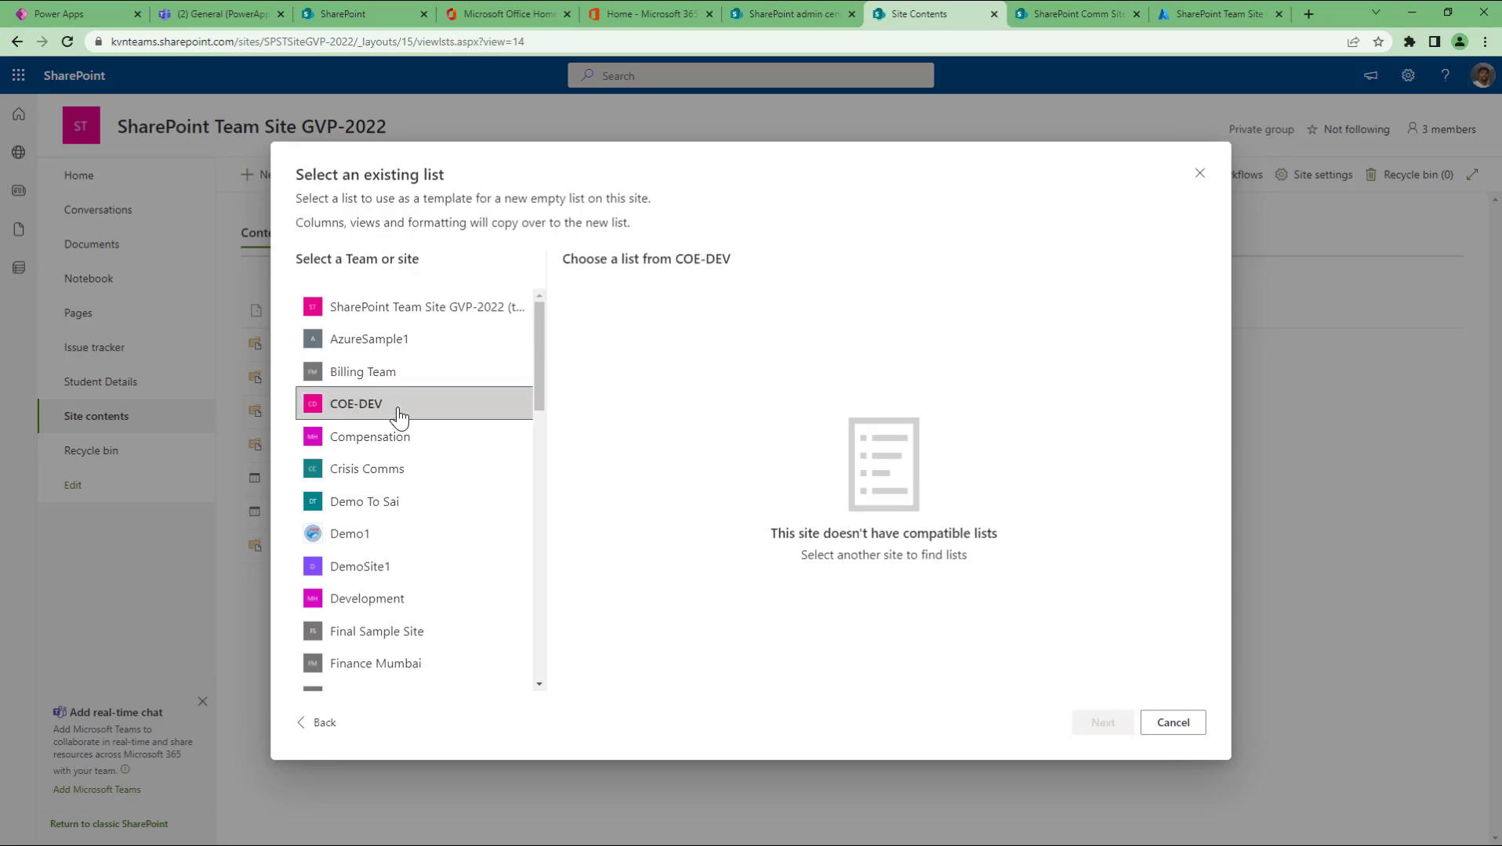
left_click(411, 443)
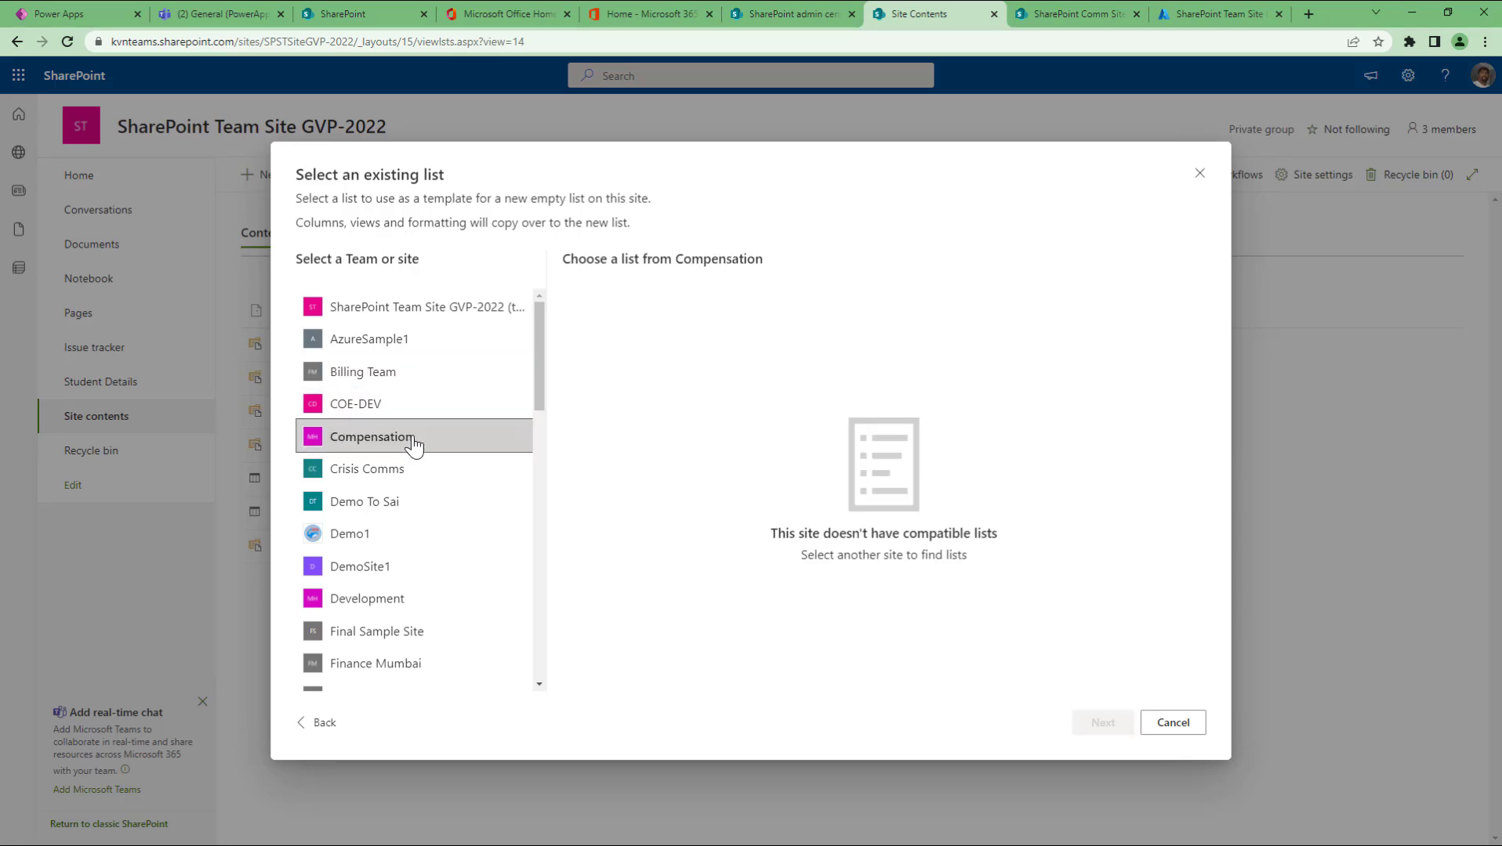
left_click(427, 480)
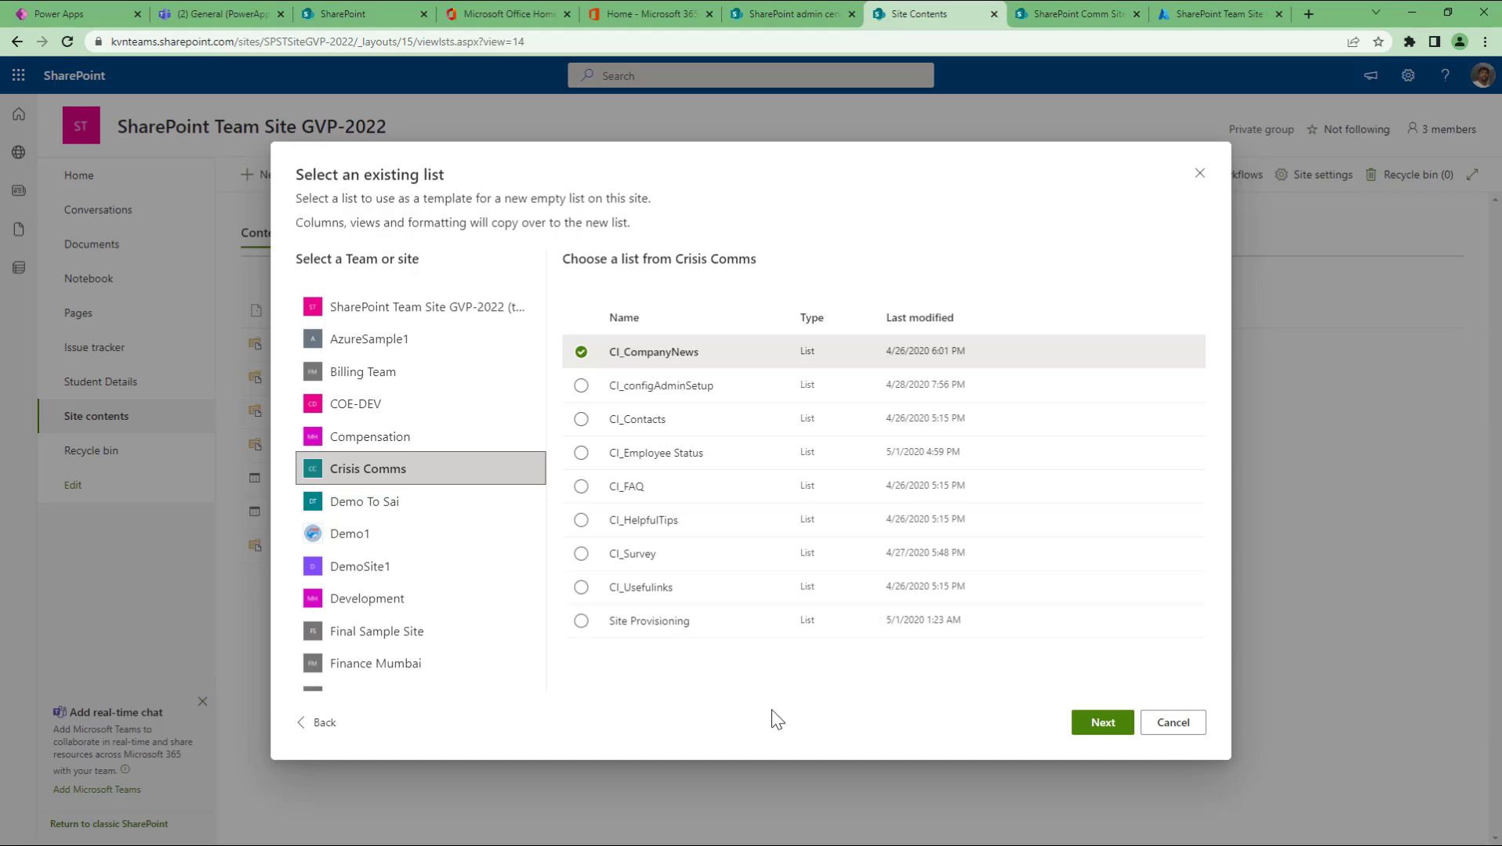
left_click(455, 520)
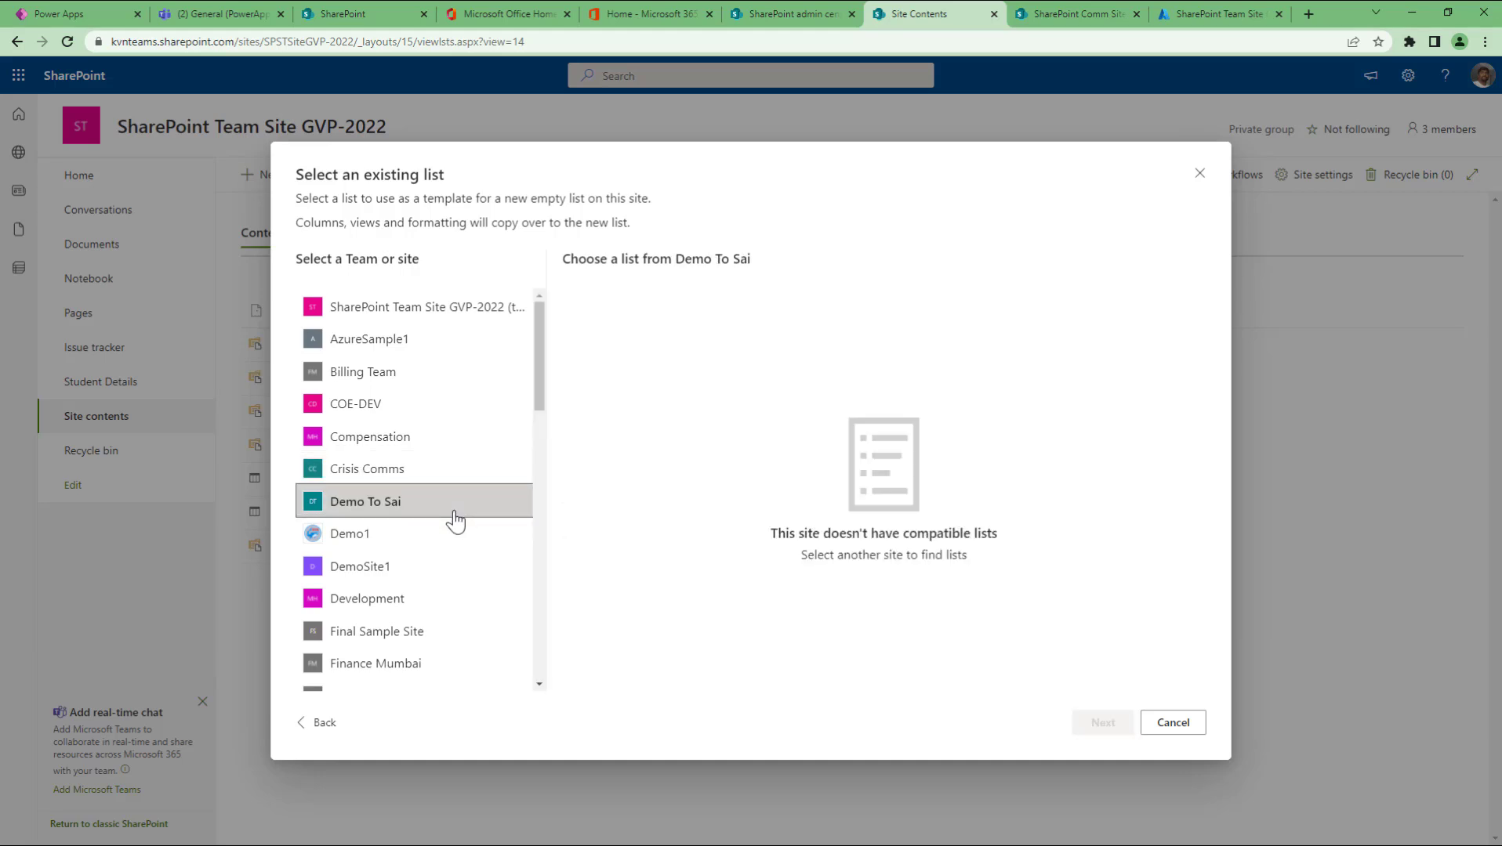
left_click(423, 576)
left_click(425, 607)
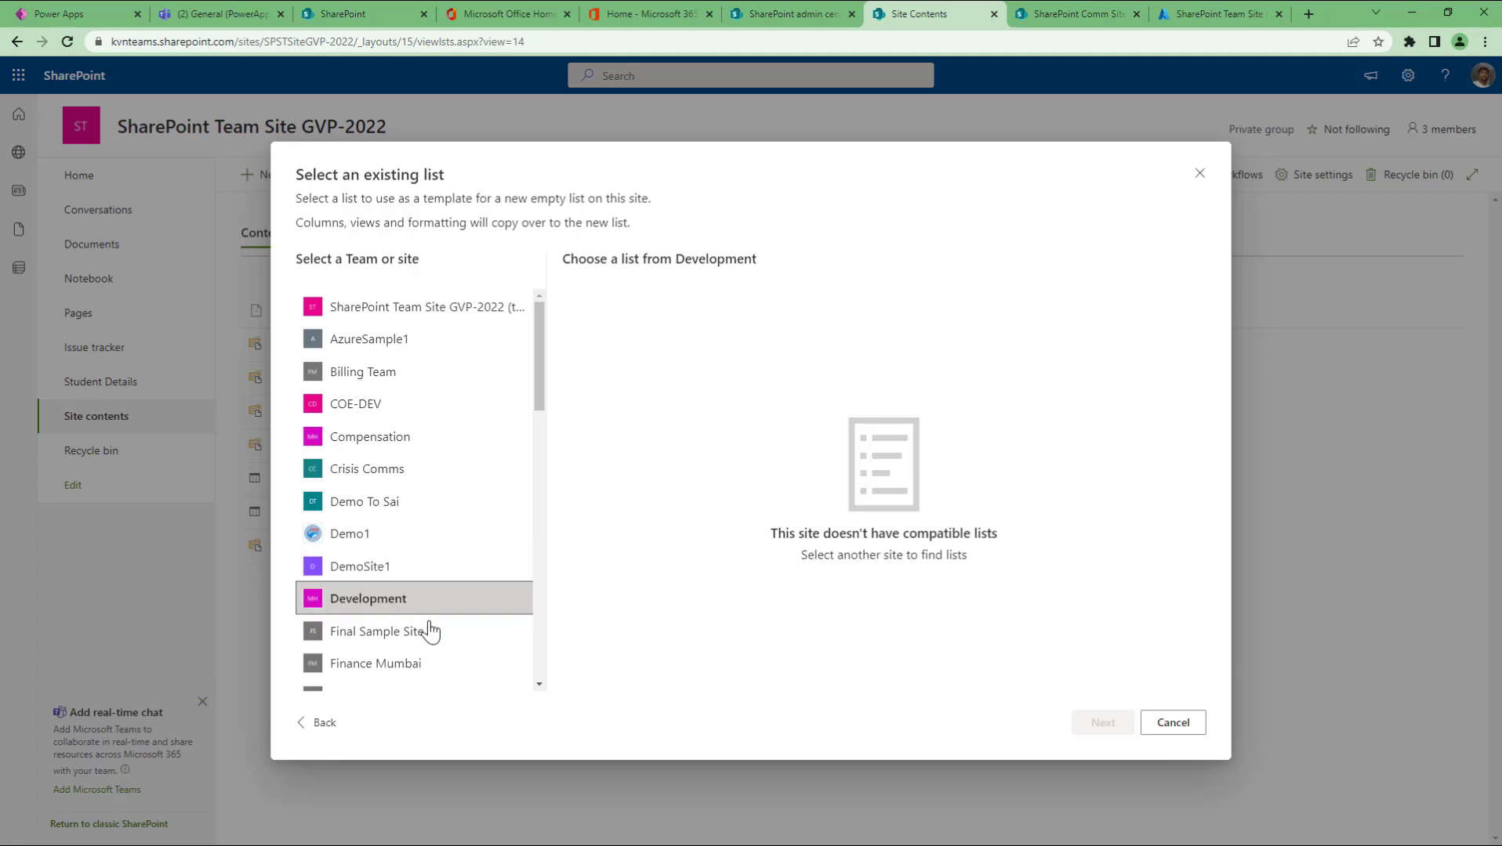
Step: Browse the remaining sites, then pick Crisis Comms's CI_configAdminSetup list as the template
scroll(427, 623, "down", 3)
left_click(431, 399)
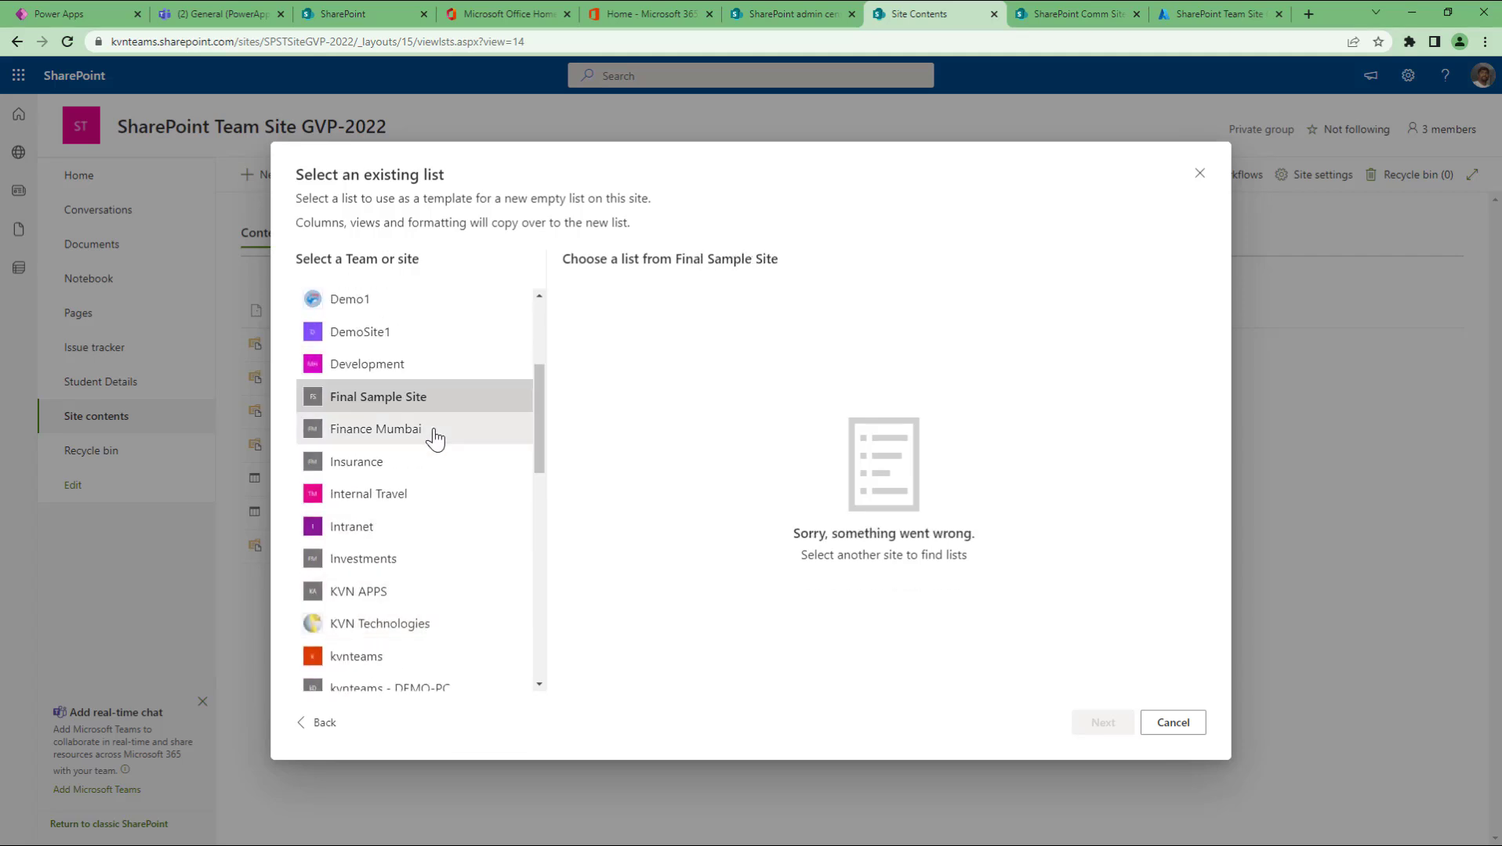
left_click(434, 432)
left_click(424, 468)
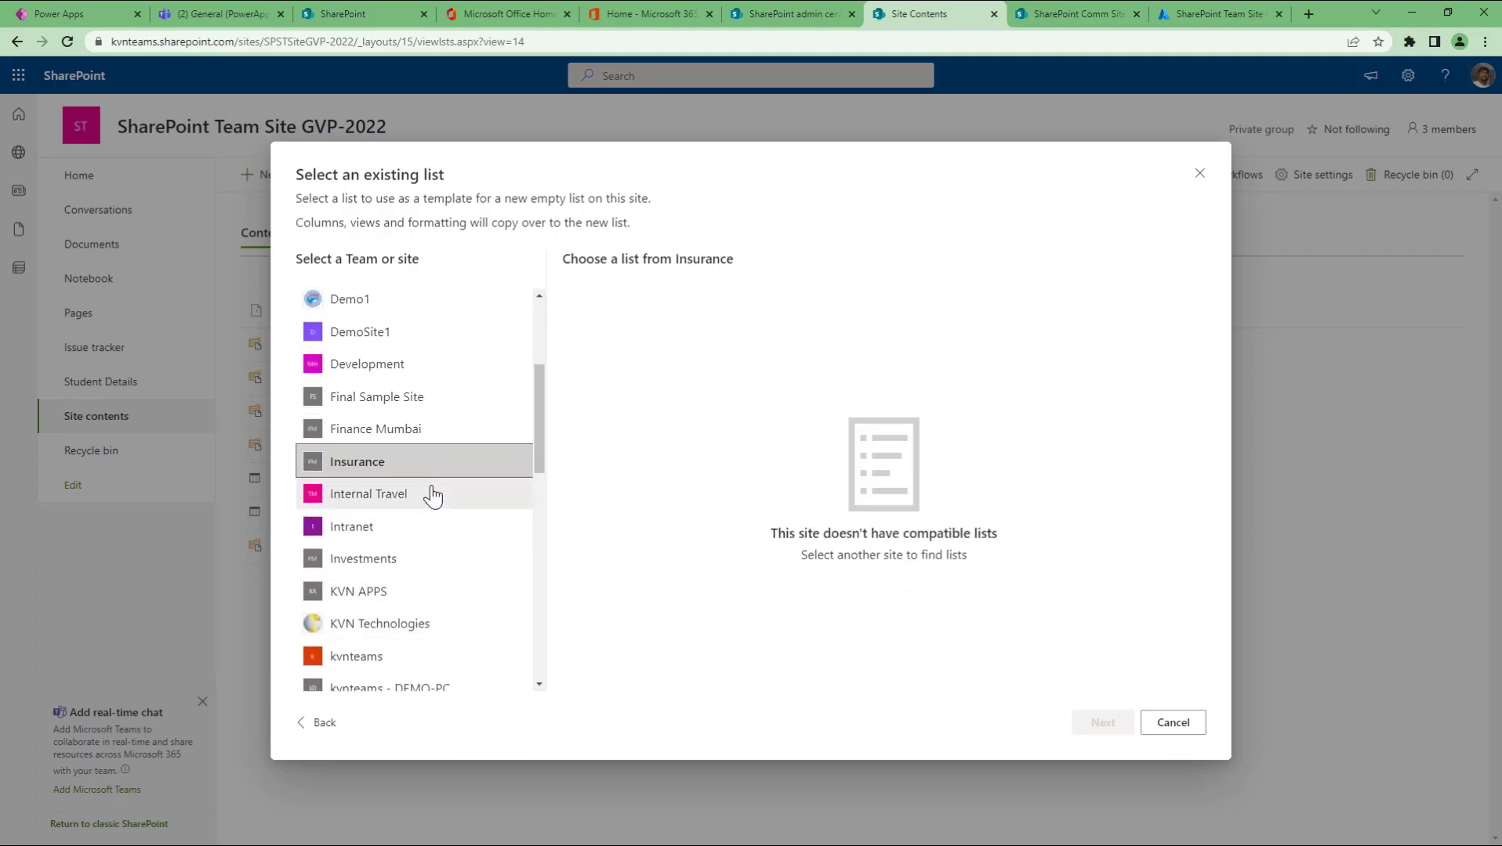
left_click(433, 495)
left_click(422, 529)
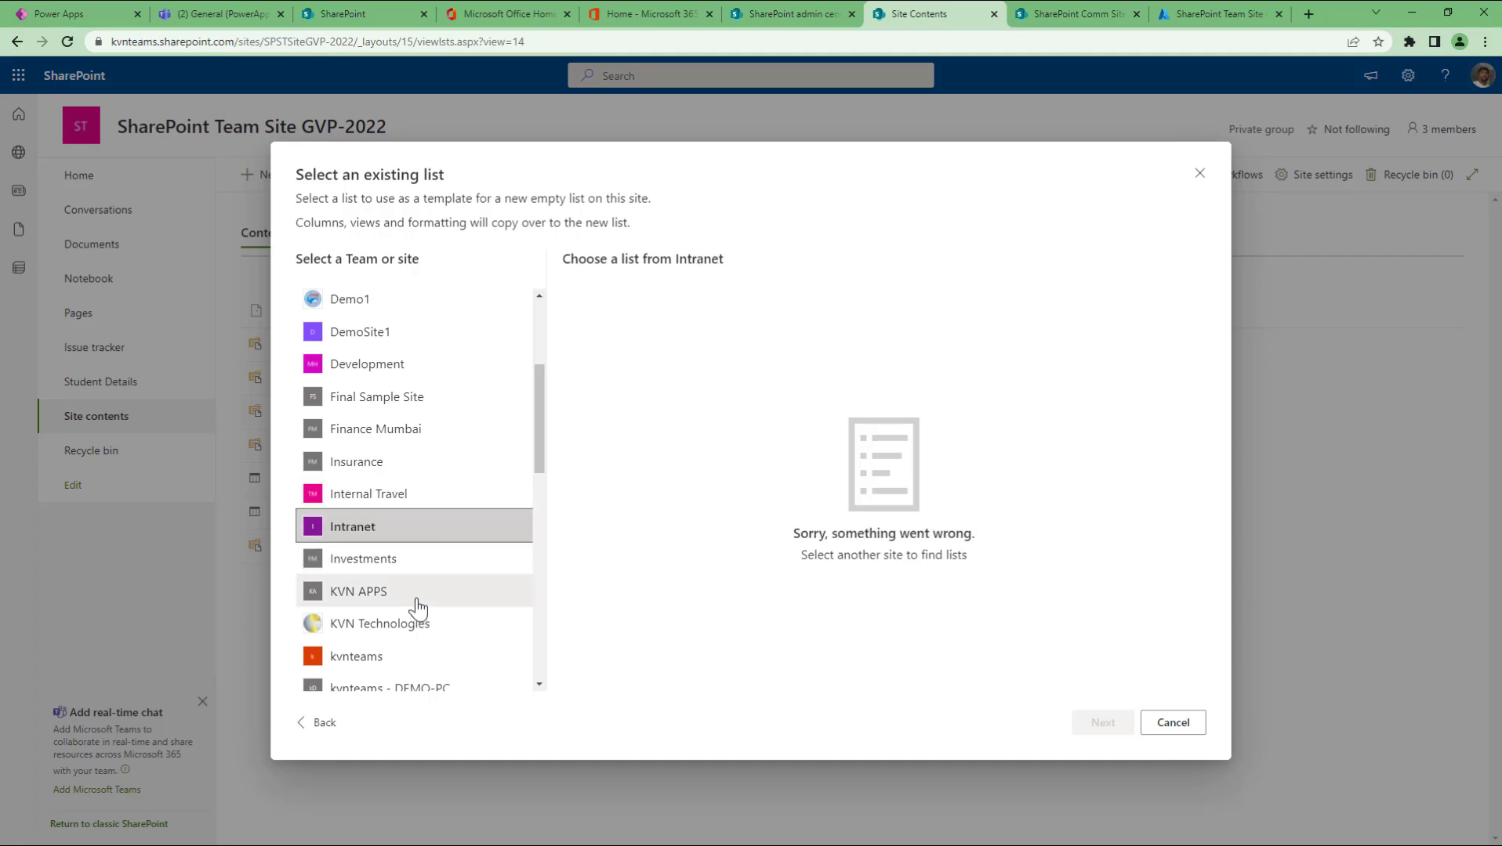
left_click(418, 594)
left_click(409, 627)
left_click(406, 660)
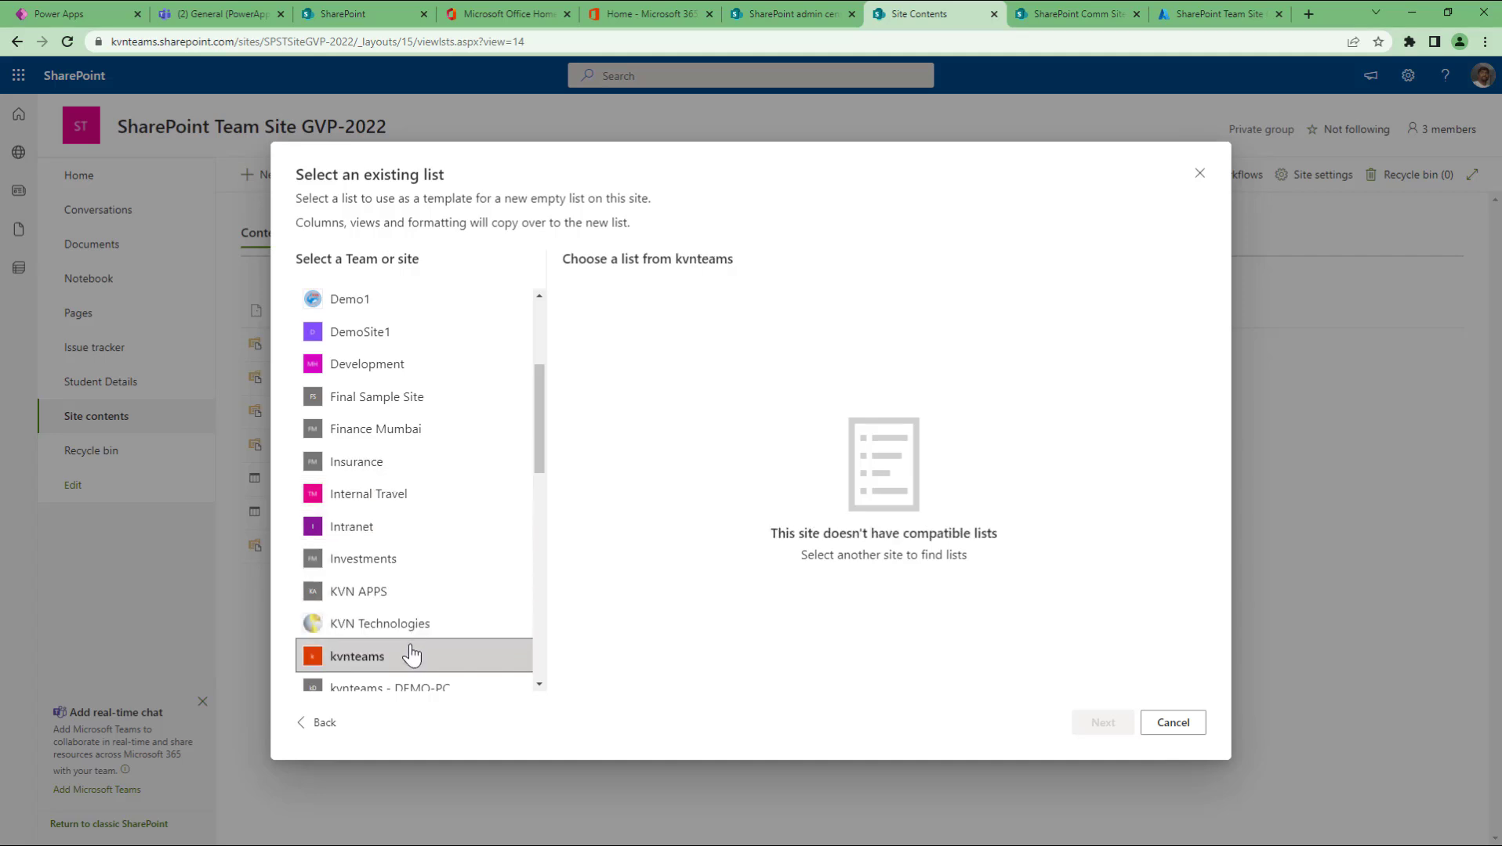
left_click(431, 625)
scroll(439, 564, "up", 3)
left_click(429, 345)
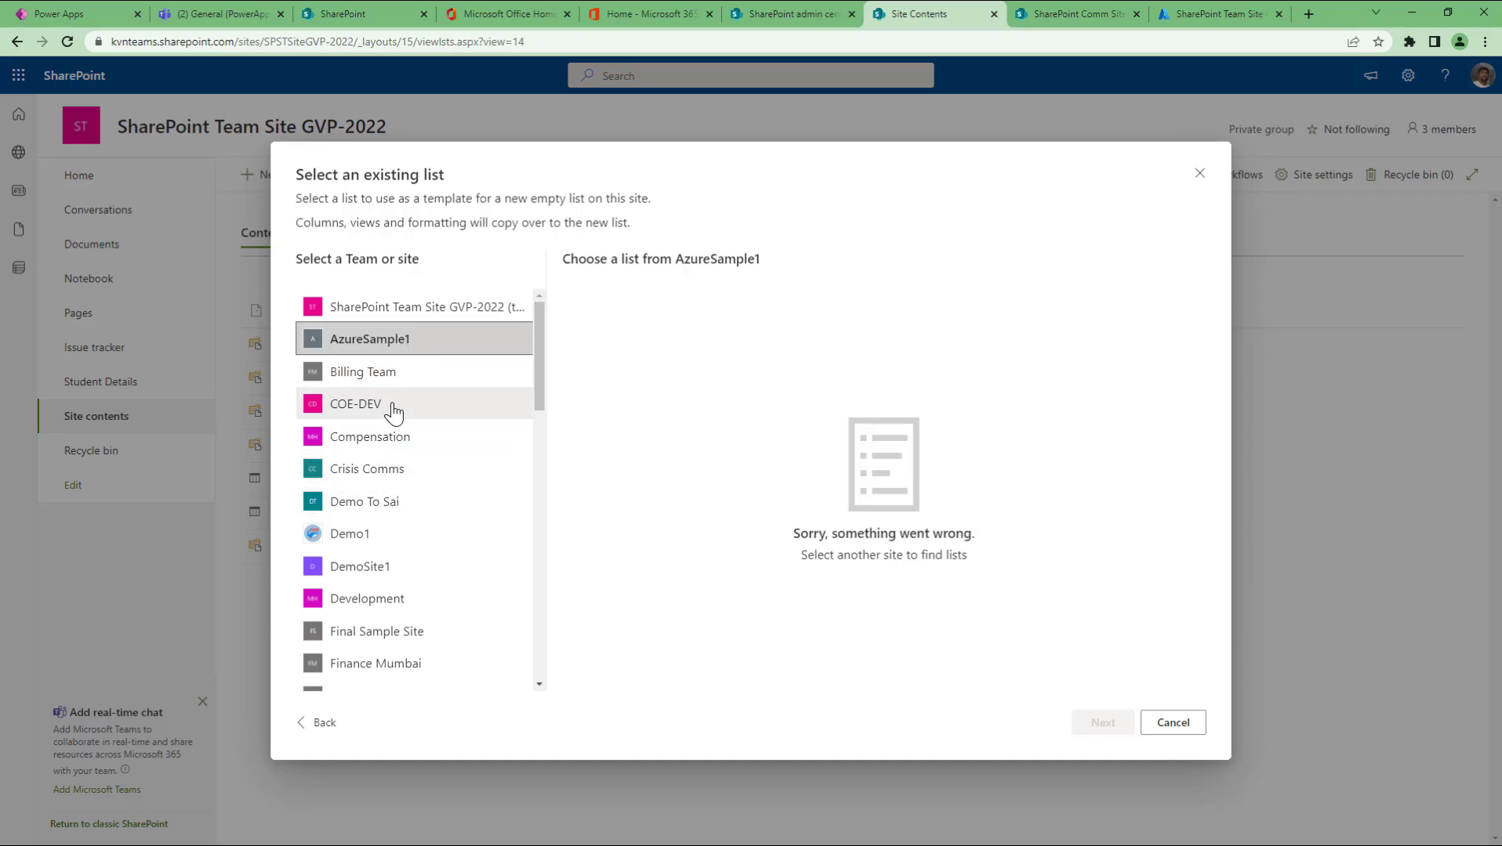
left_click(411, 472)
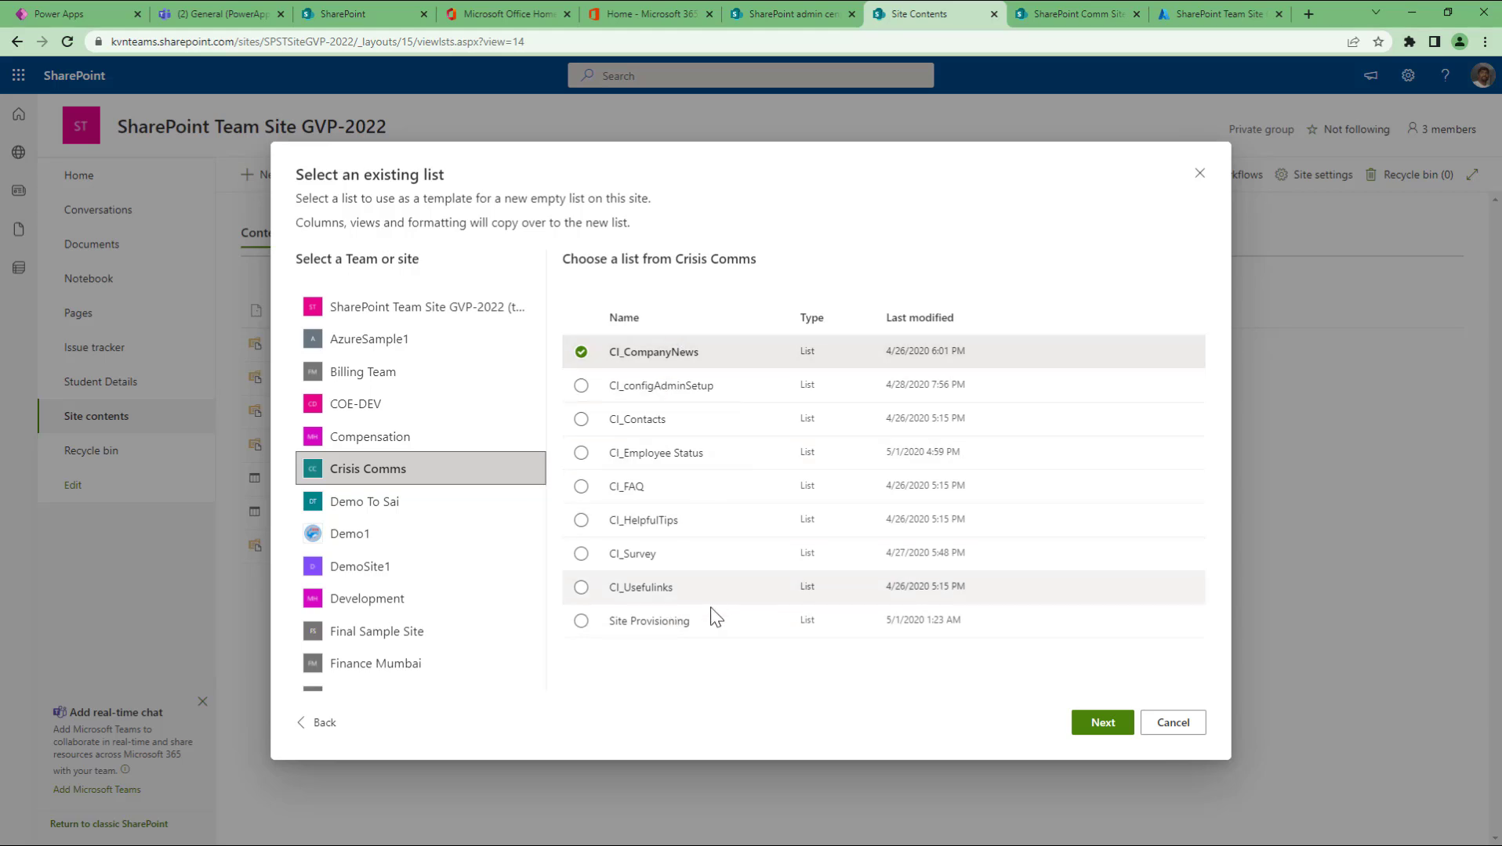
left_click(580, 387)
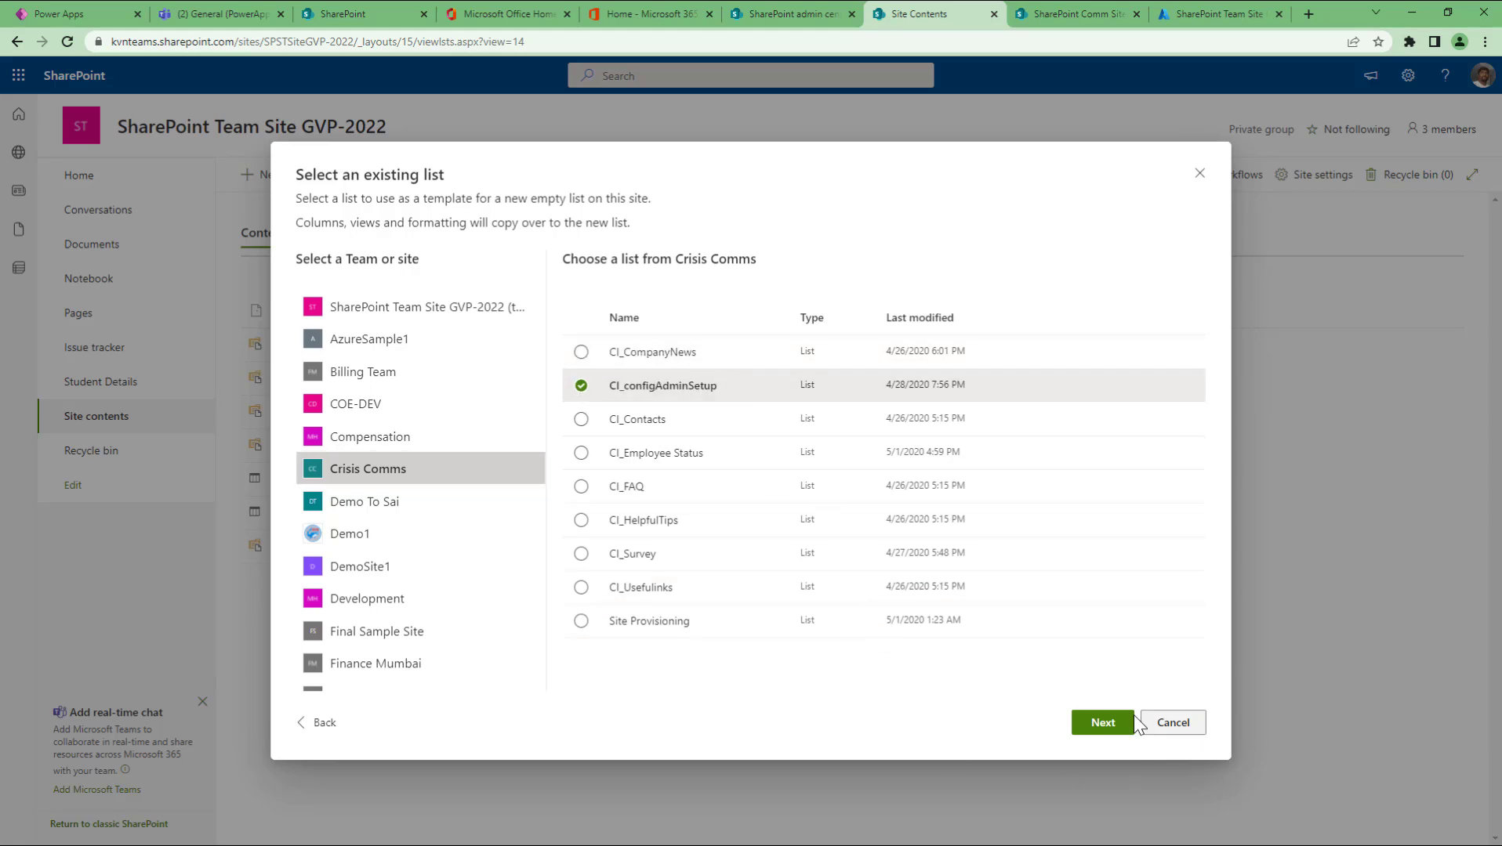
Step: Keep the proposed name CI_configAdminSetup and create the list from the existing one
left_click(1102, 722)
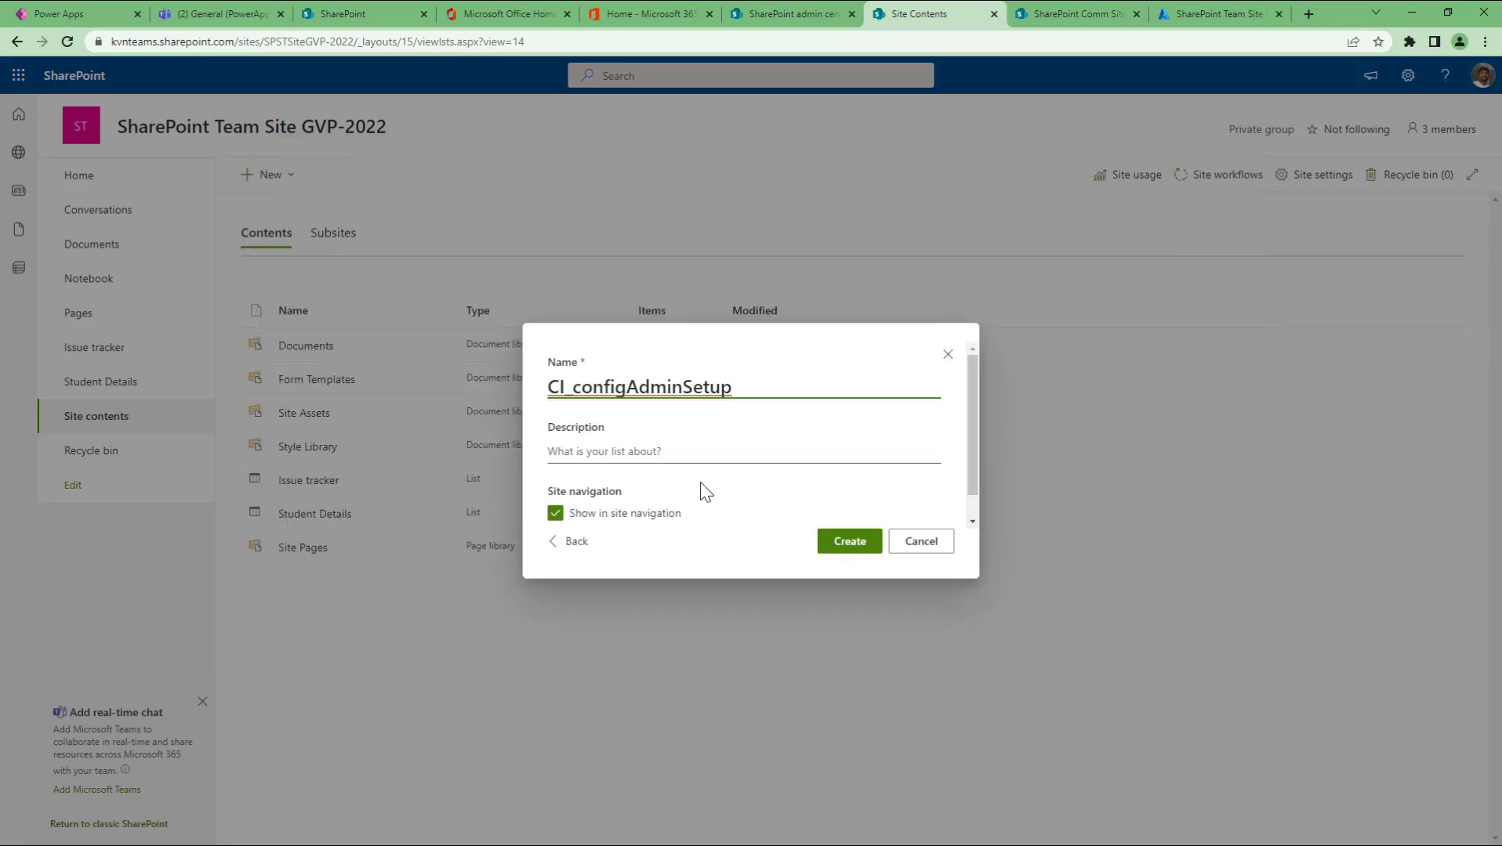
left_click_drag(574, 389, 541, 390)
left_click_drag(771, 390, 524, 388)
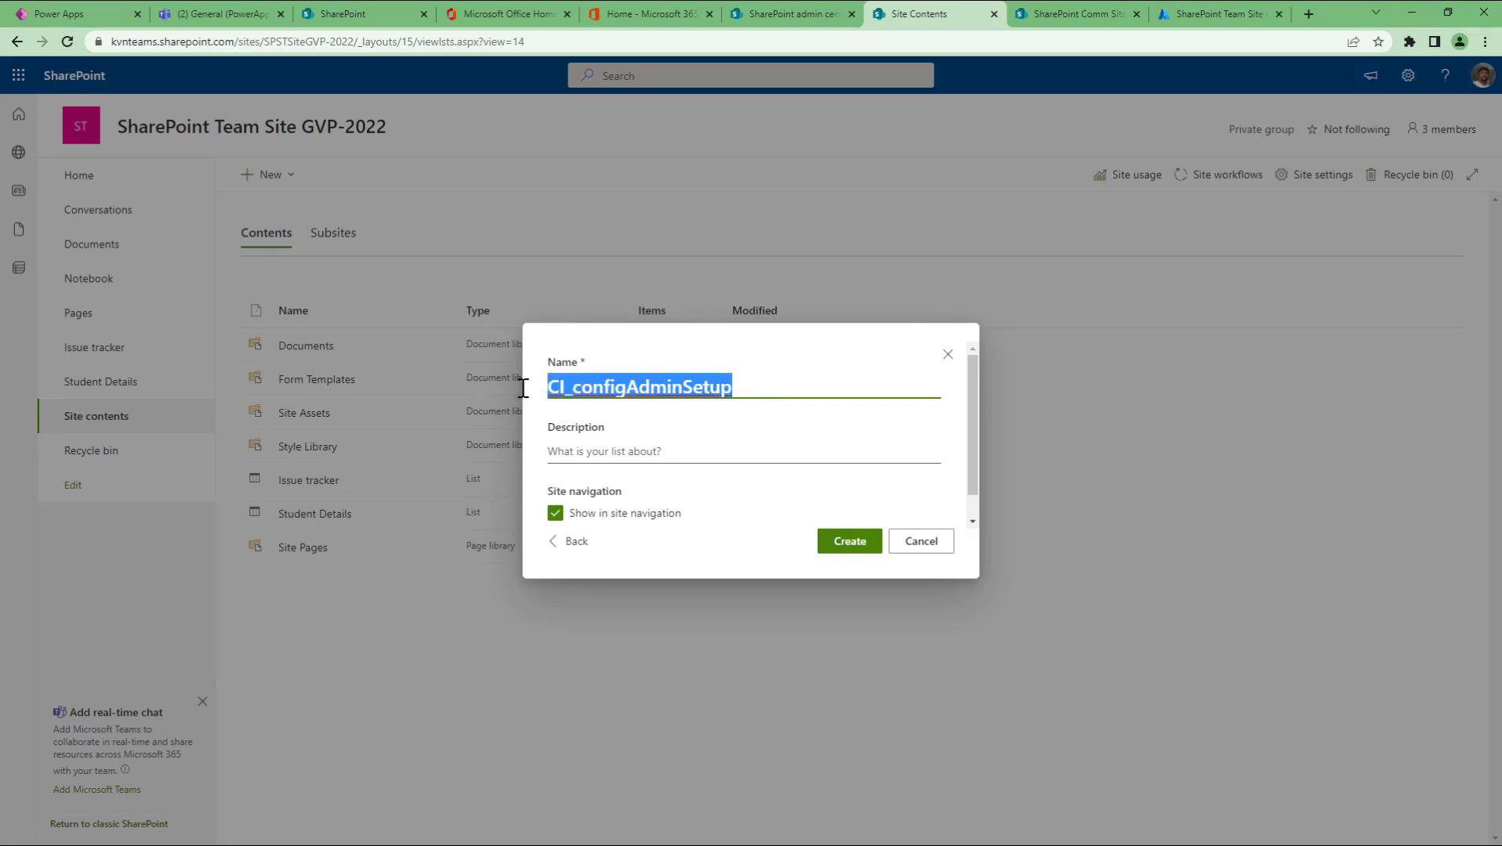
left_click(848, 549)
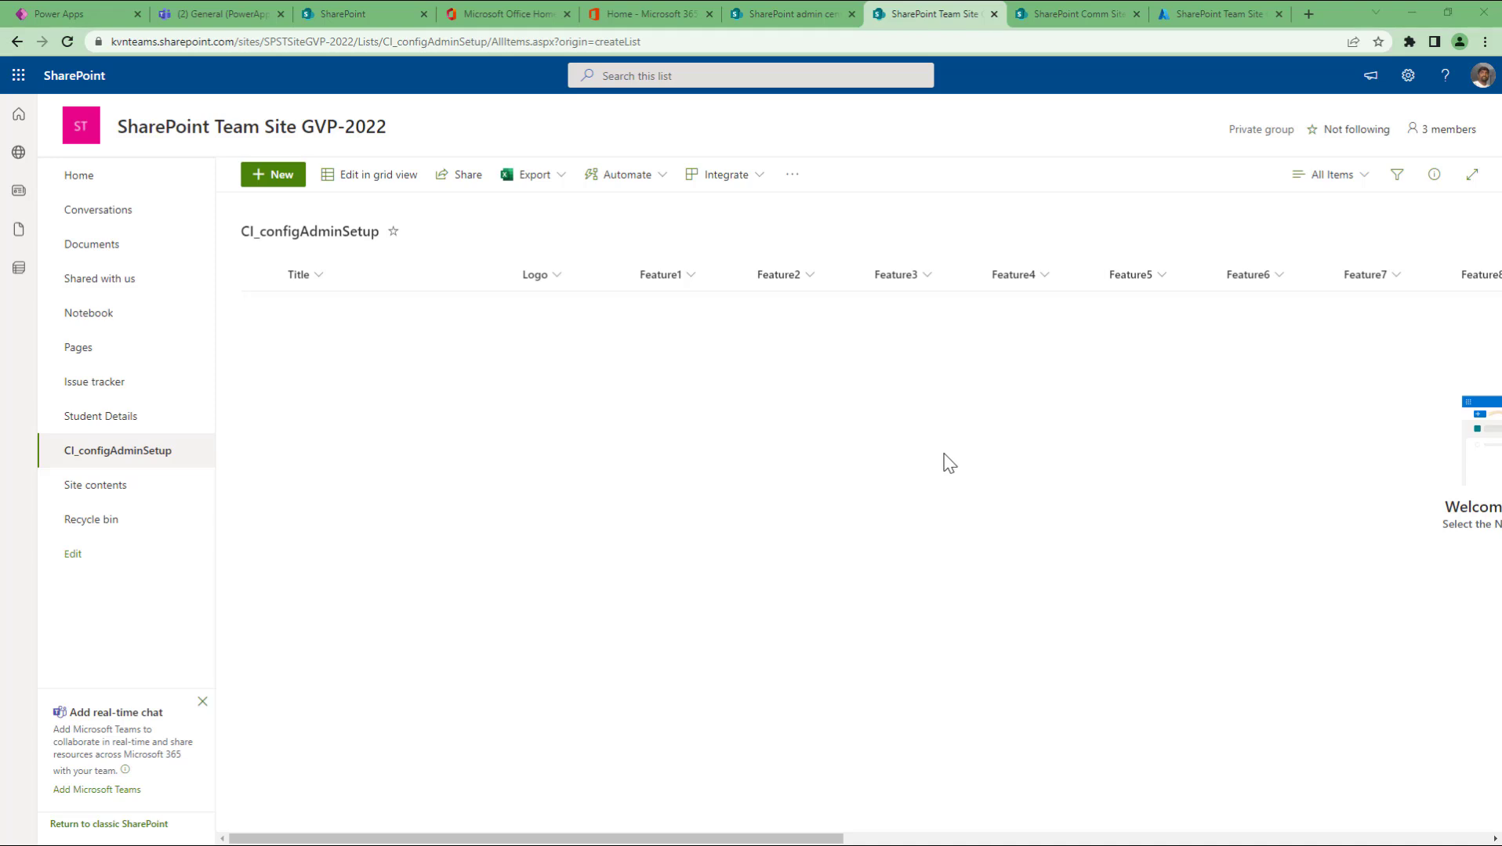
Step: Delete CI_configAdminSetup from Site contents through its Show actions menu and confirm
left_click(88, 484)
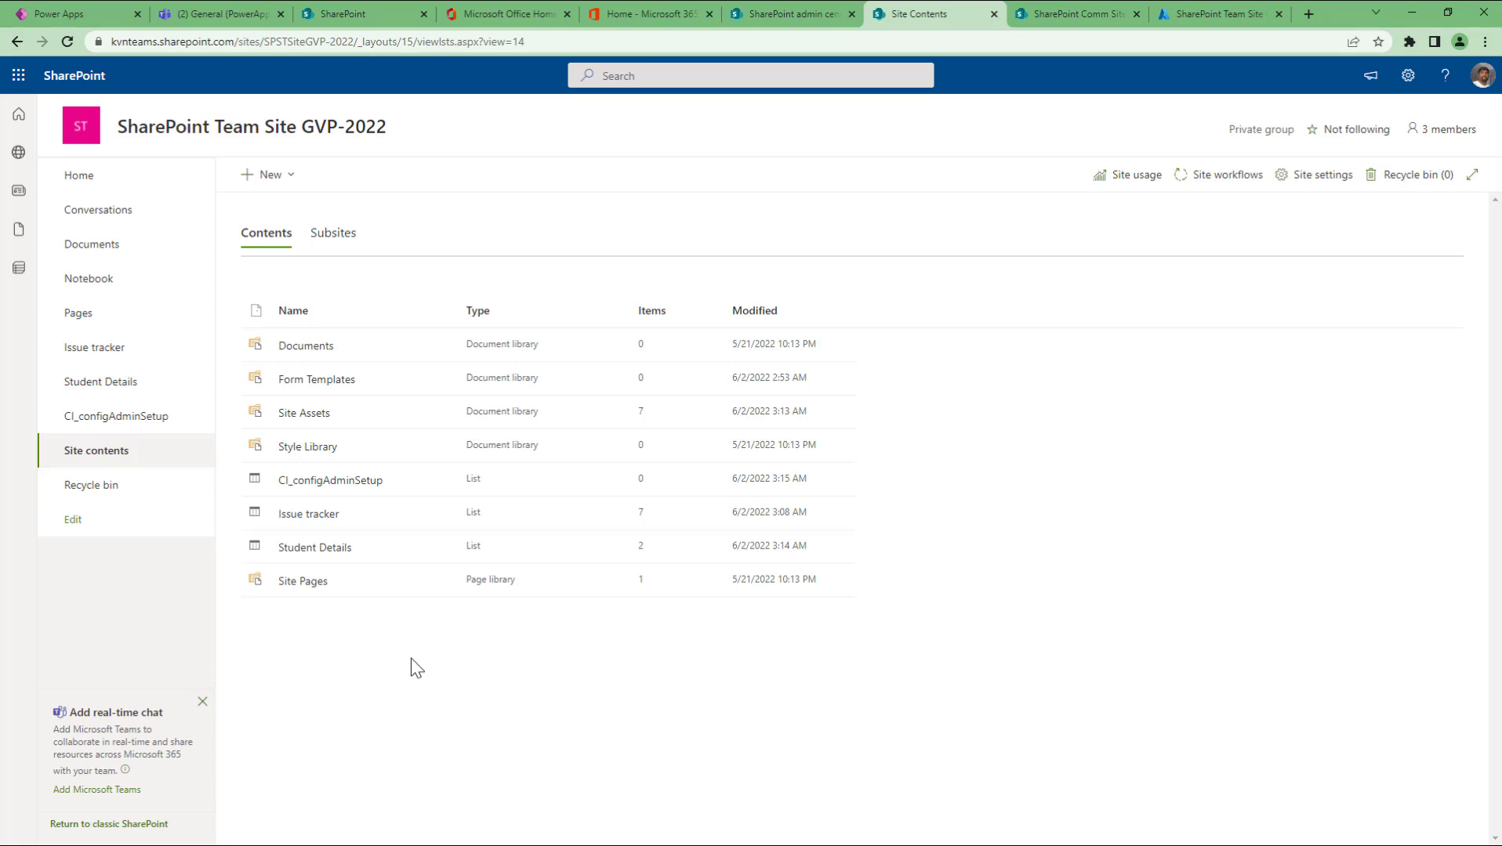
left_click(433, 480)
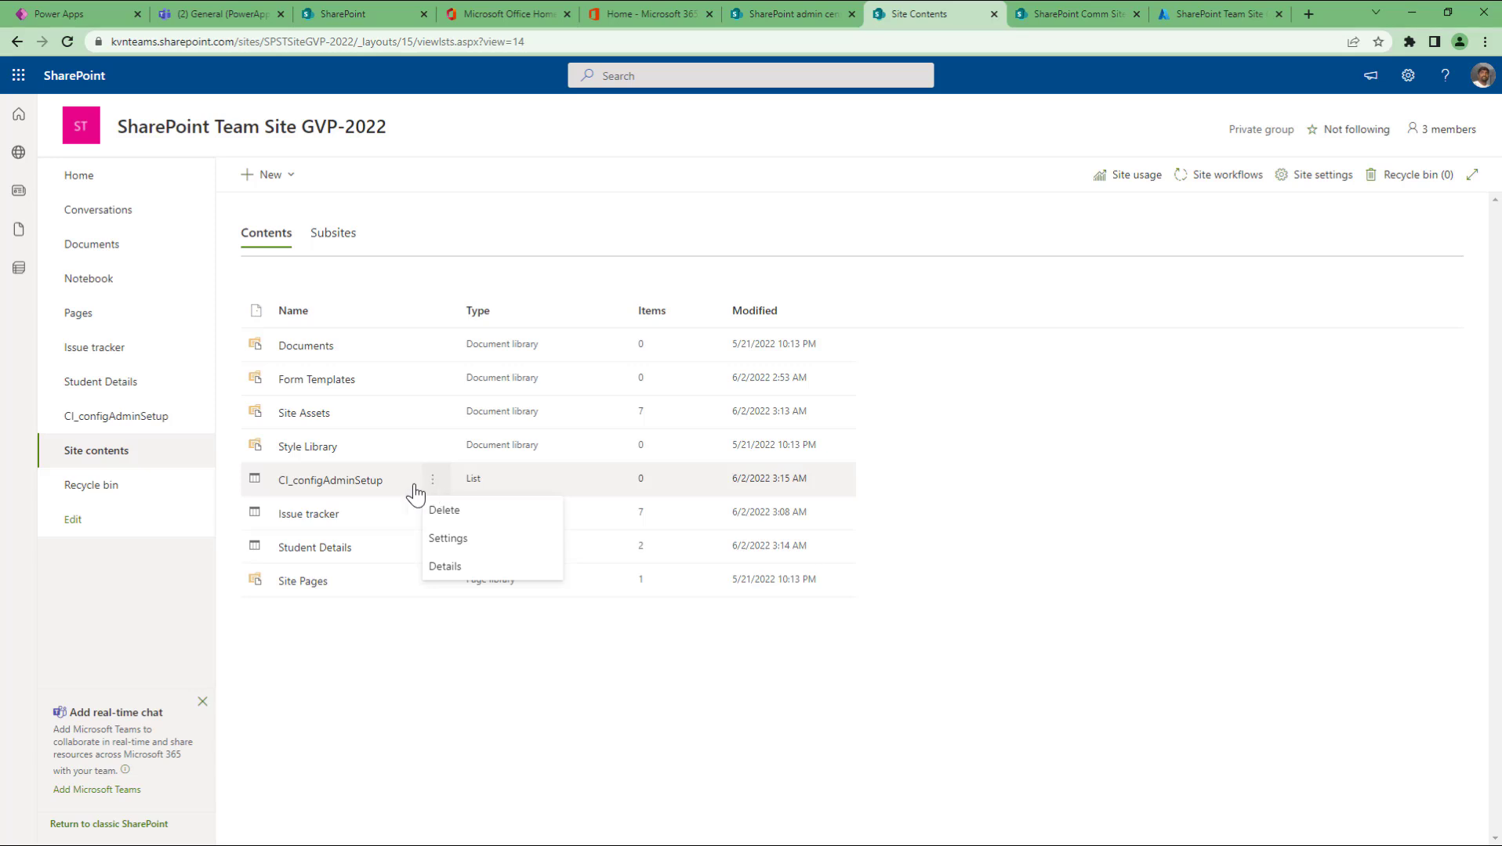
left_click(413, 682)
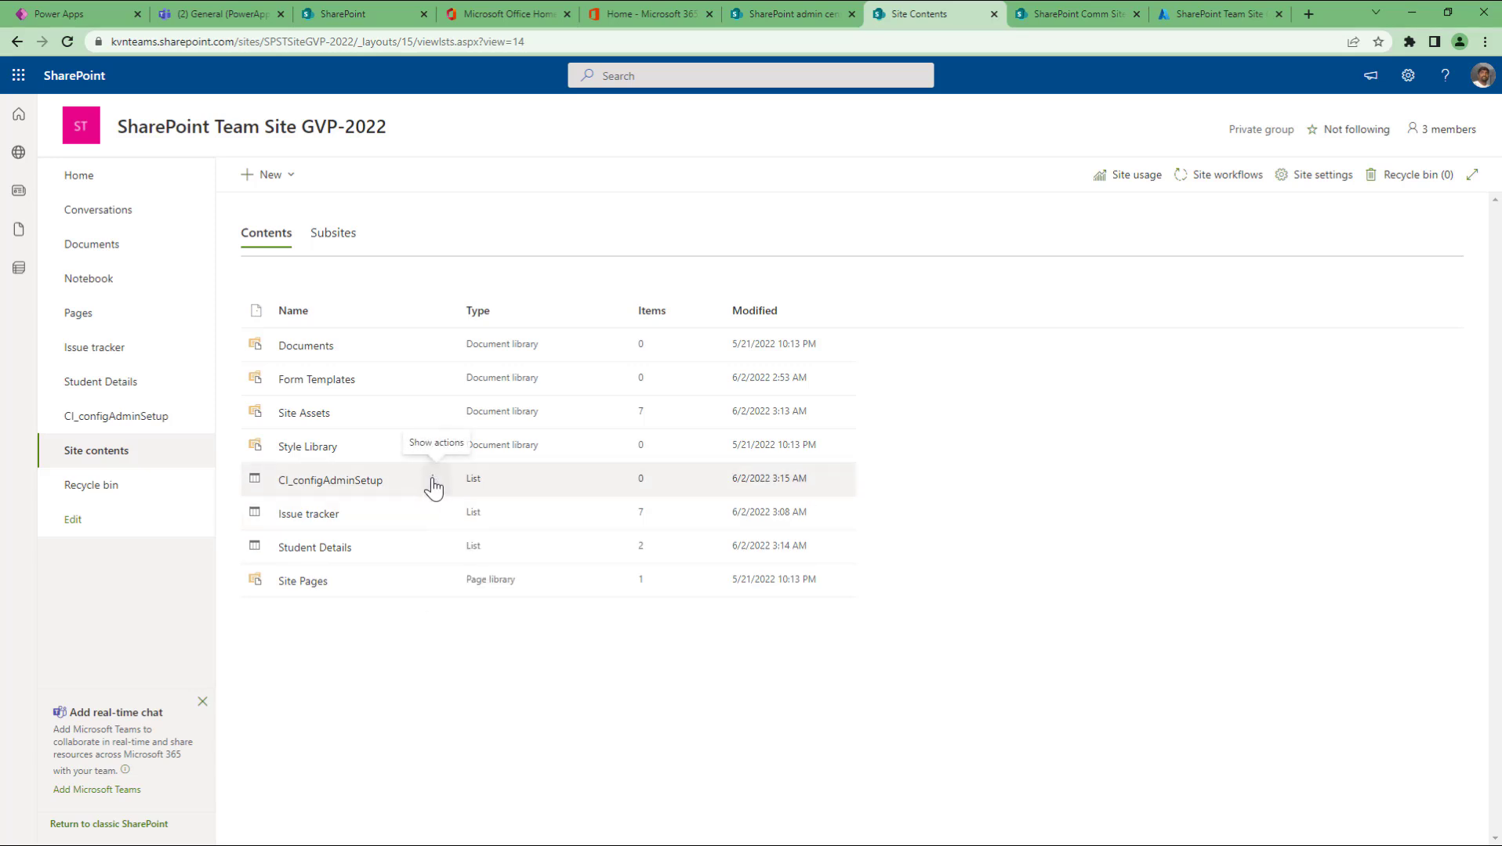
left_click(433, 481)
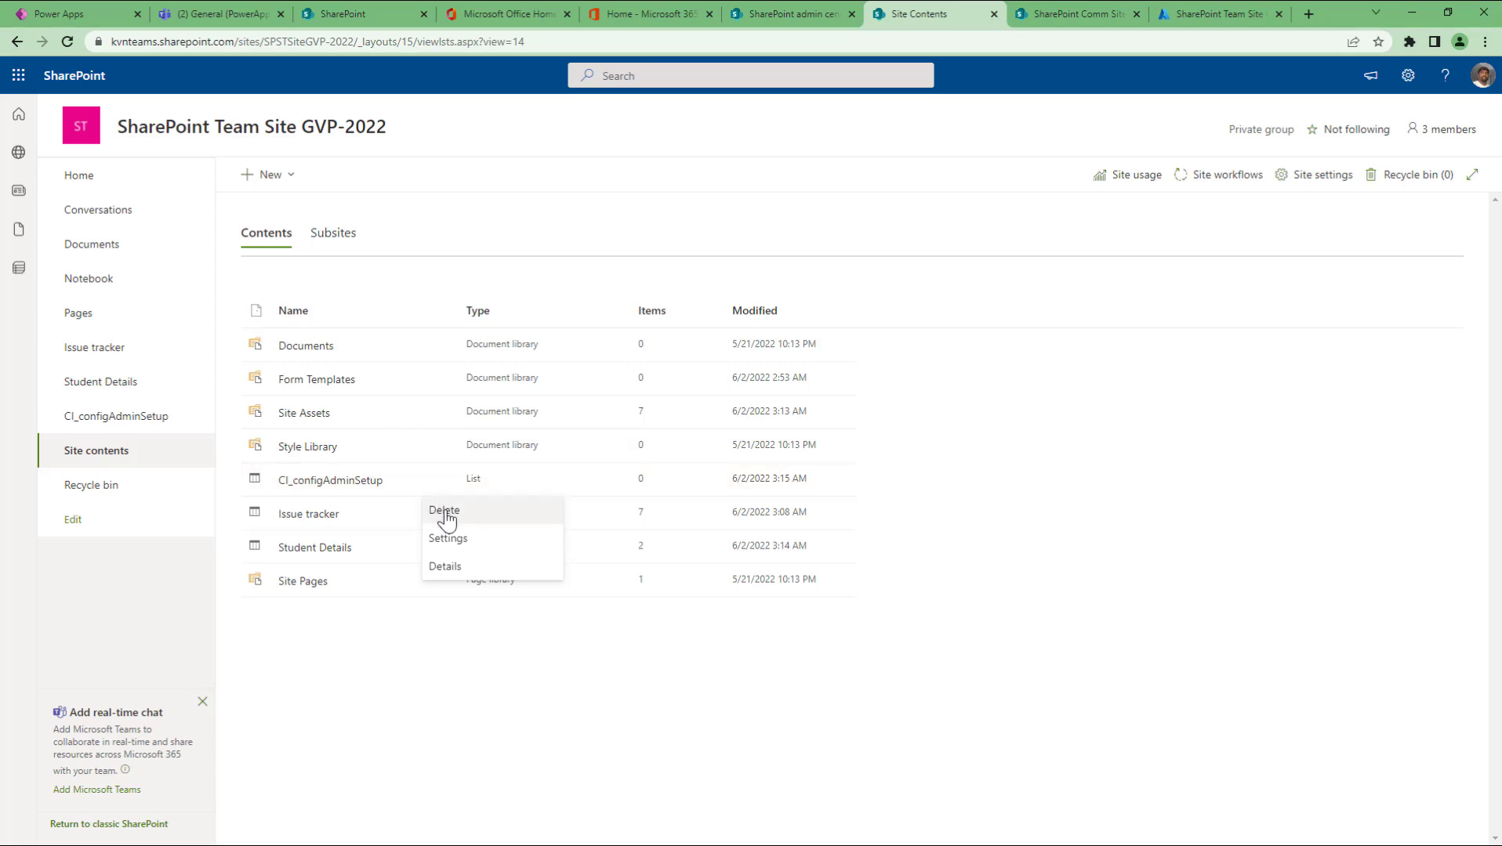
left_click(446, 513)
left_click(840, 511)
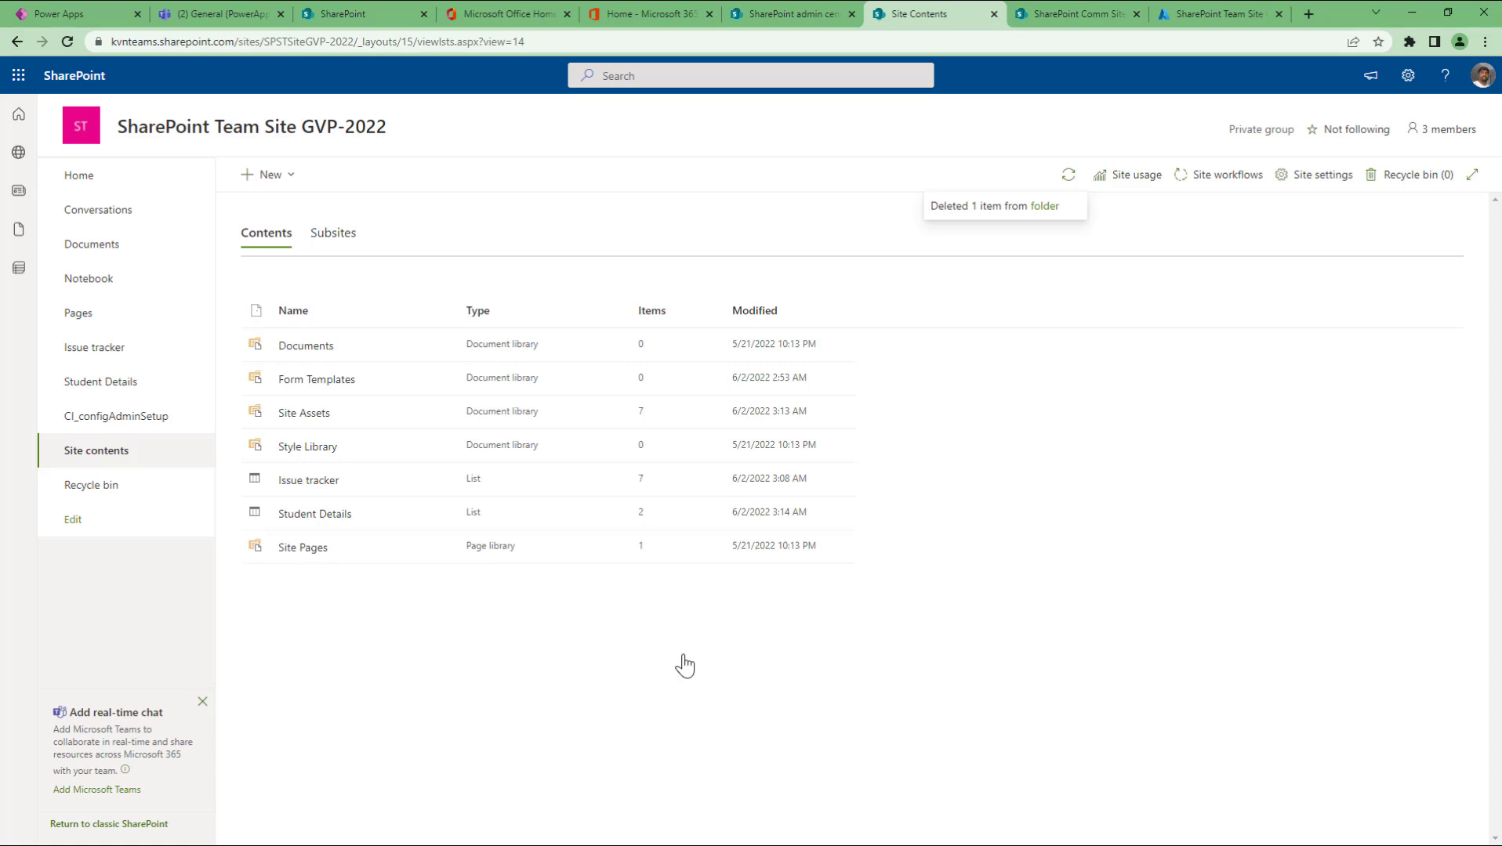
Step: Restore CI_configAdminSetup from the site's recycle bin and return to Site contents
left_click(96, 491)
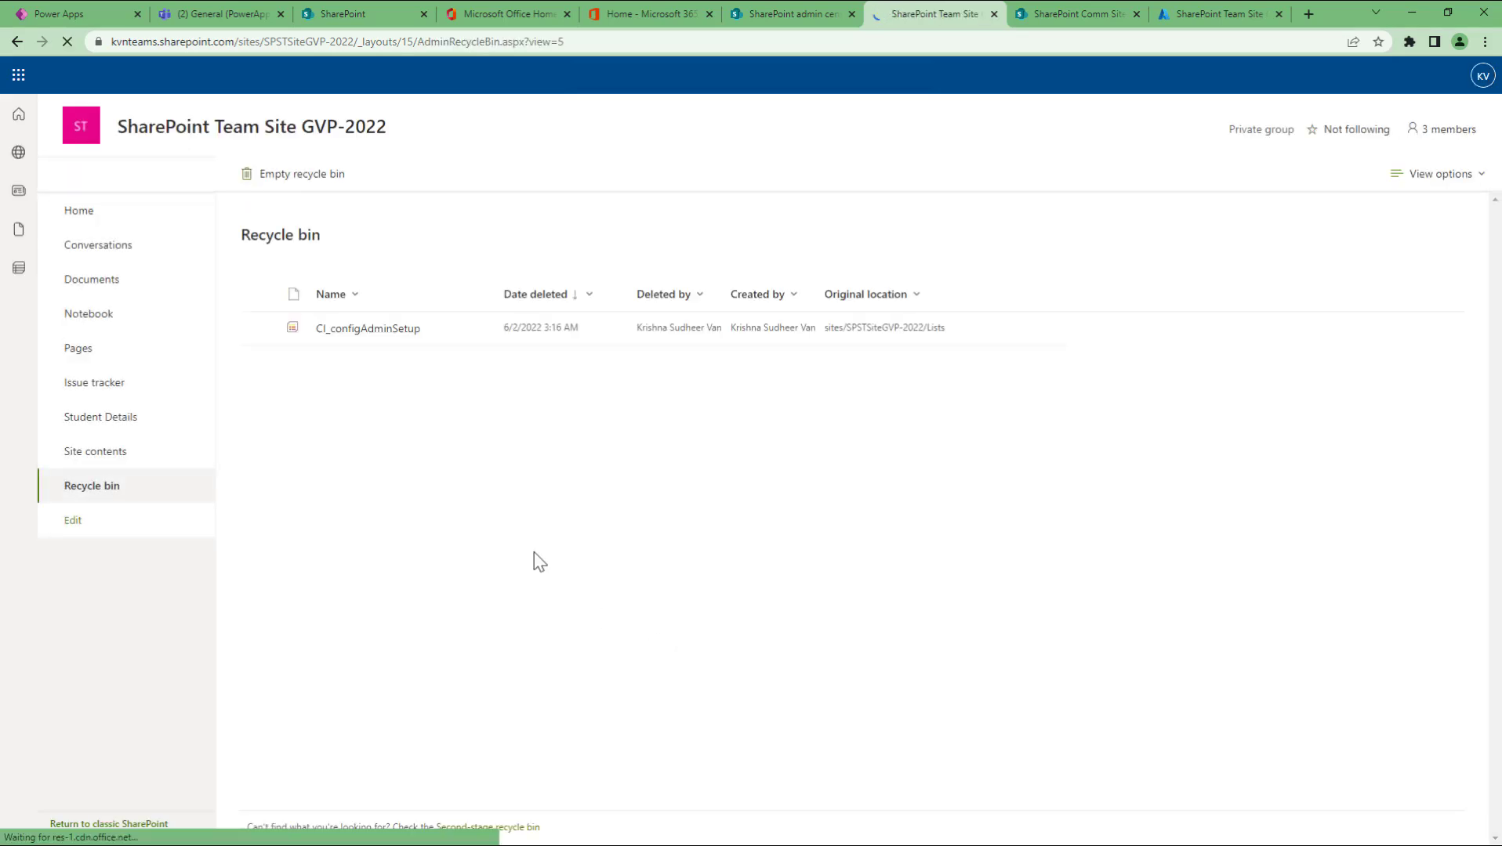
left_click(443, 338)
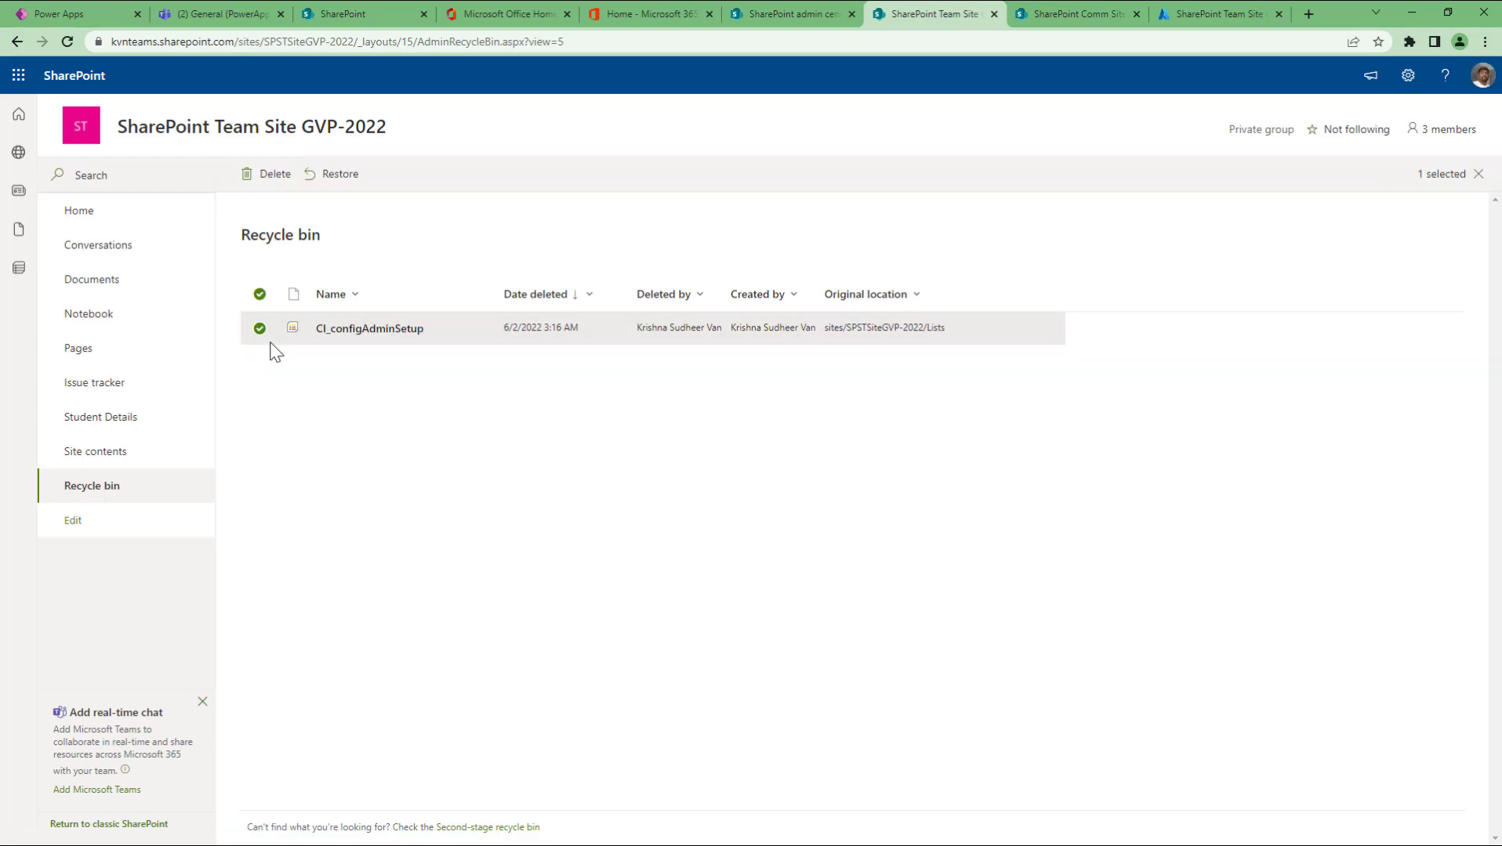
left_click(319, 189)
left_click(117, 455)
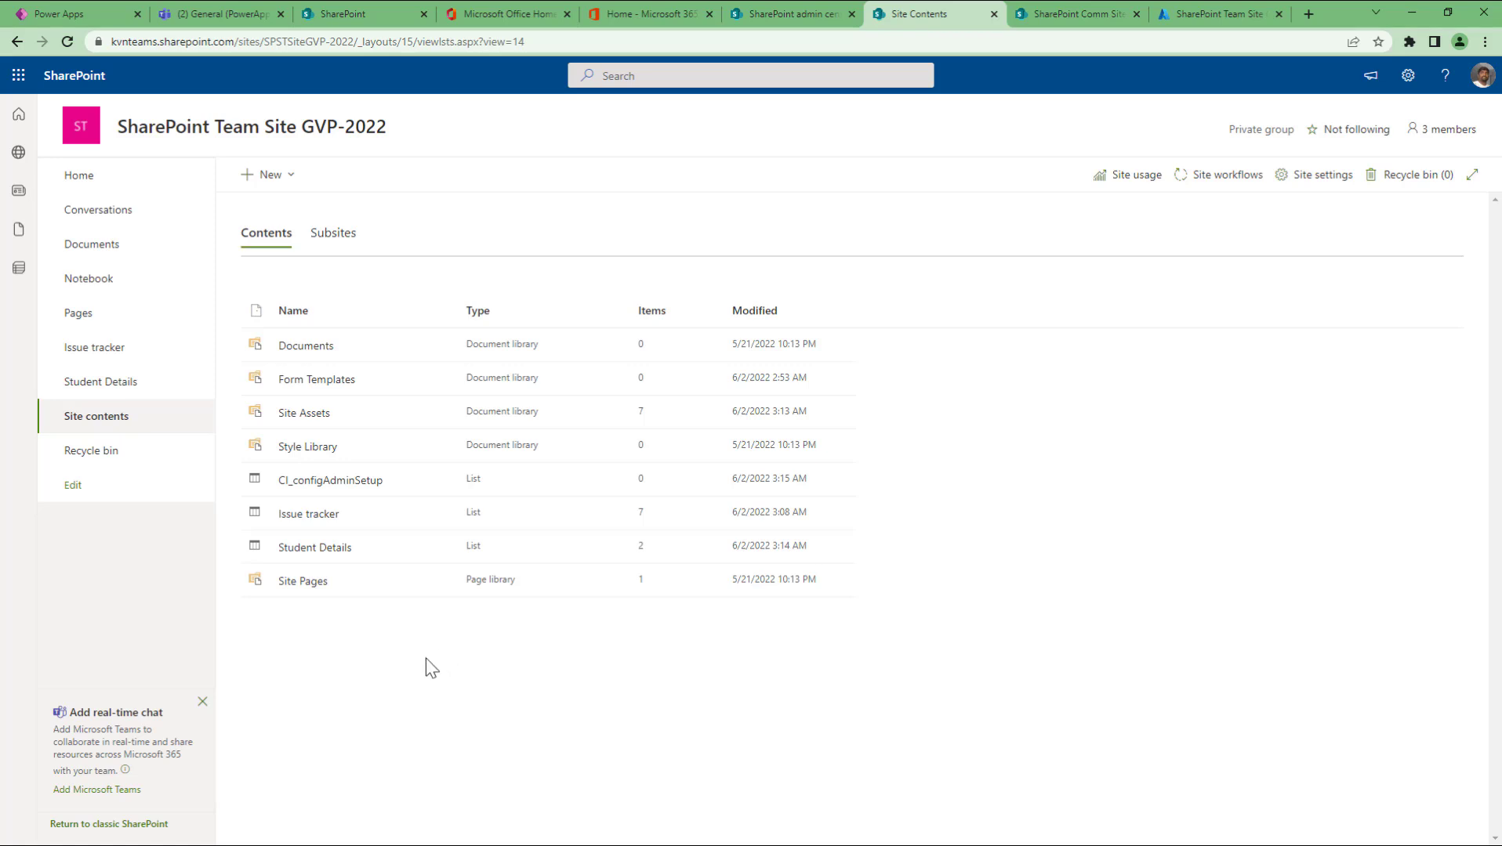
Step: Start a new list from the Blank list option
left_click(290, 181)
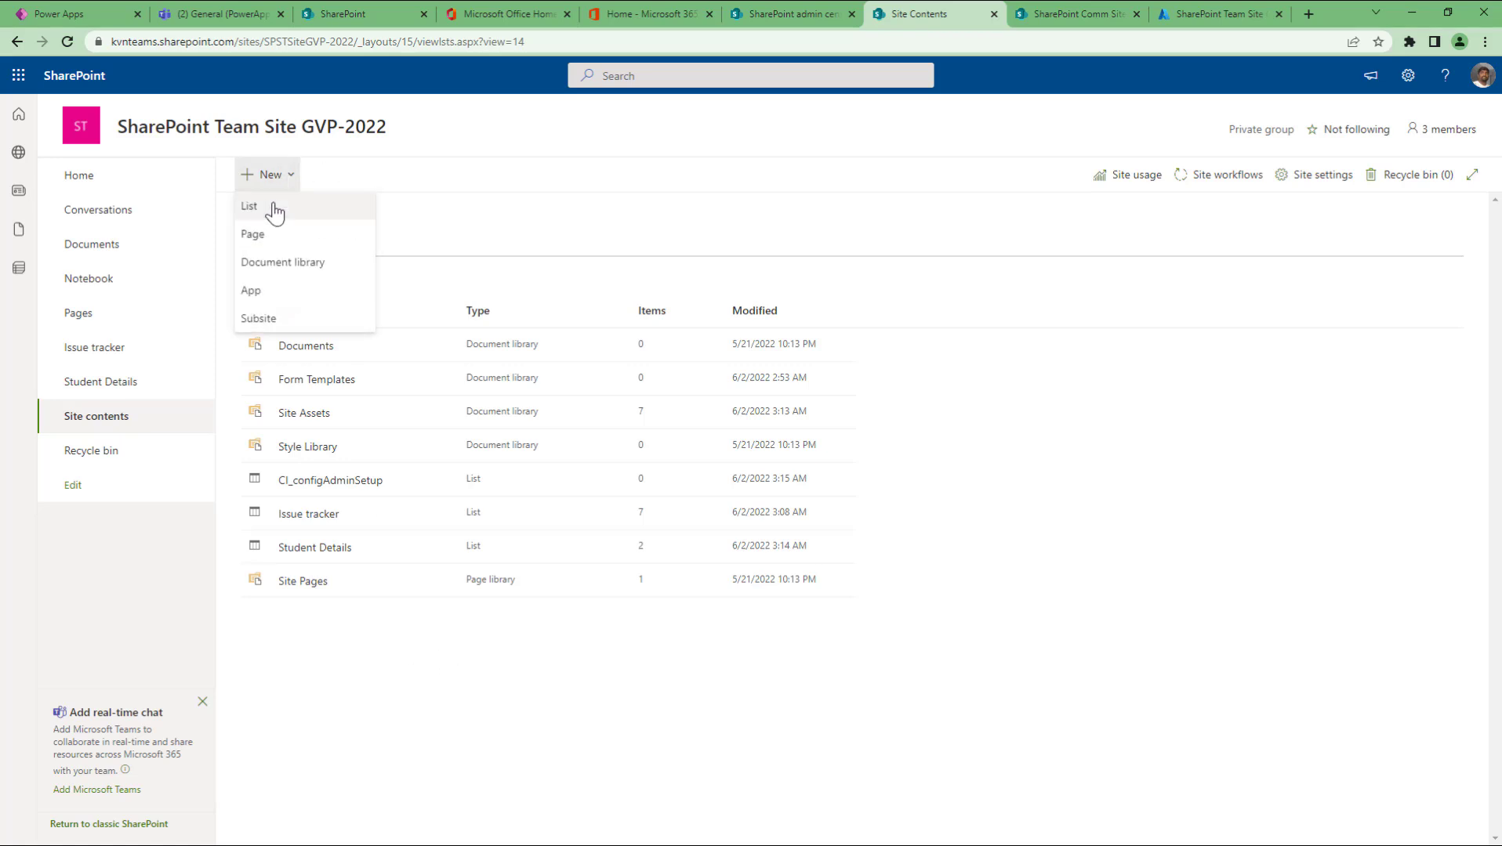
left_click(271, 208)
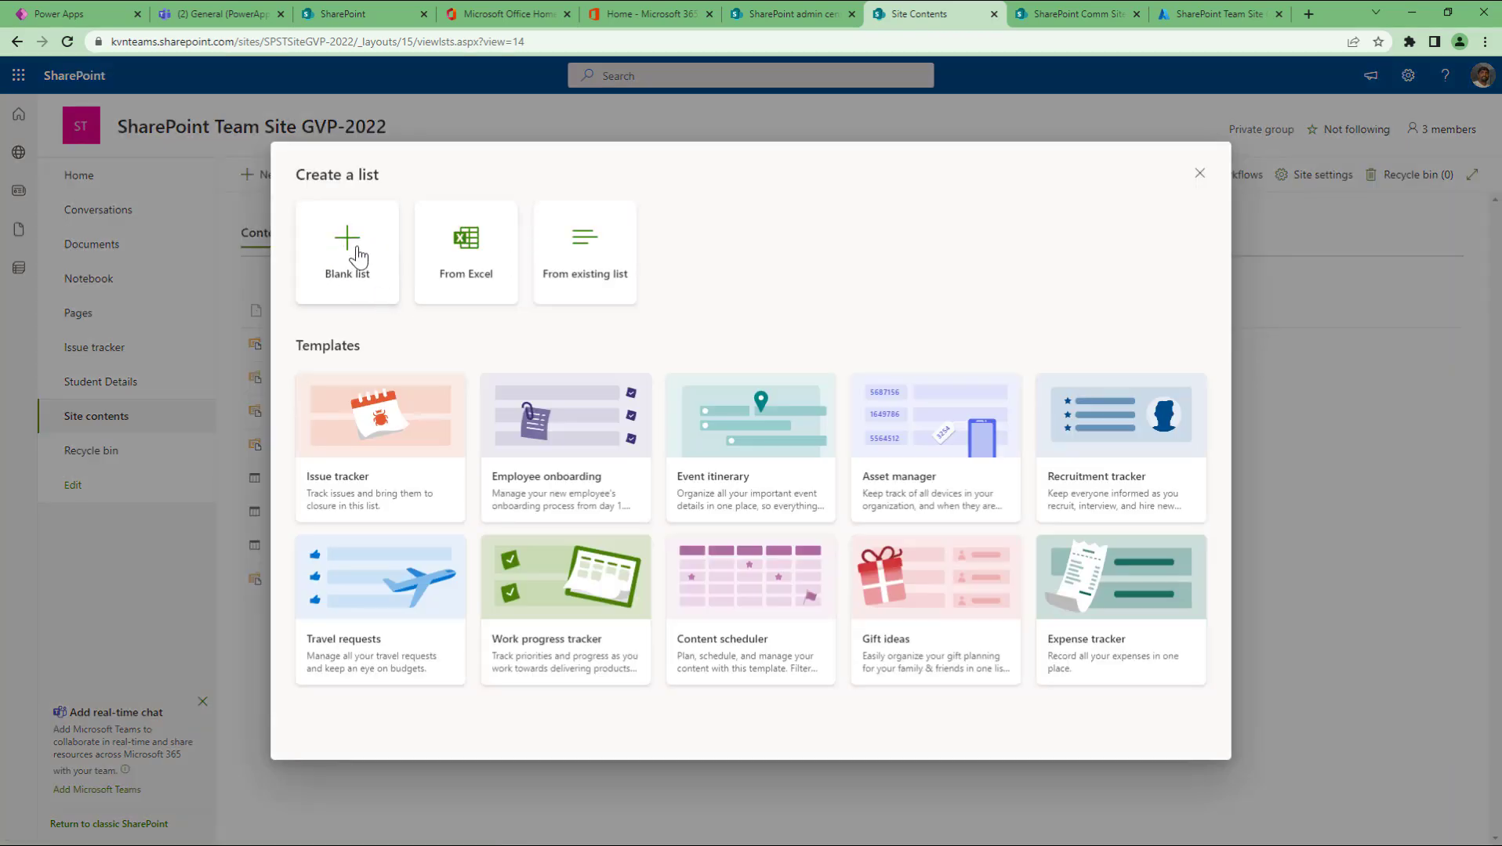
left_click(347, 272)
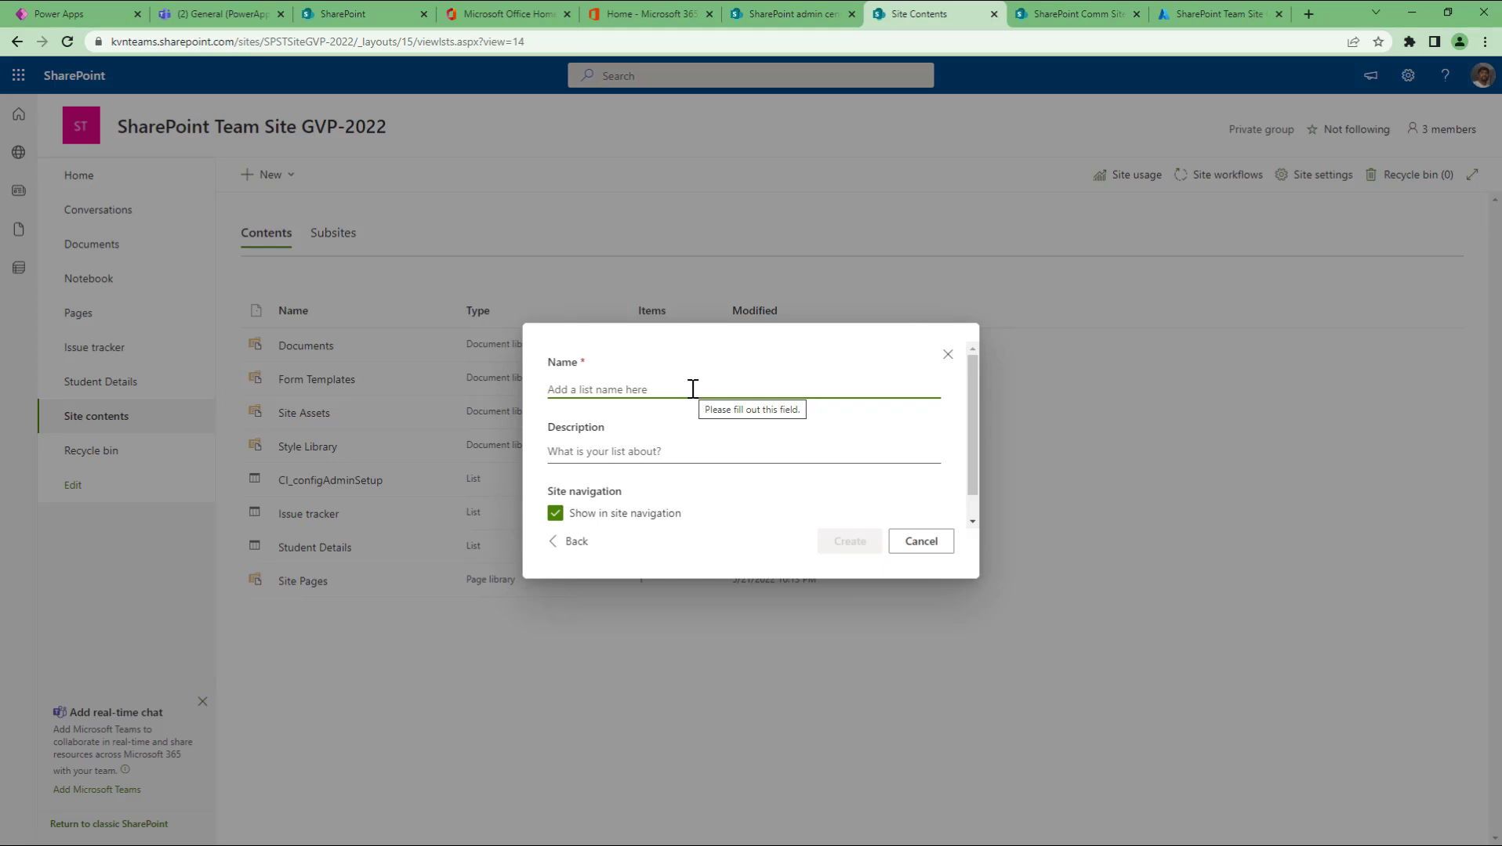
Step: Name the list 'Blank list option' and create it
type("B")
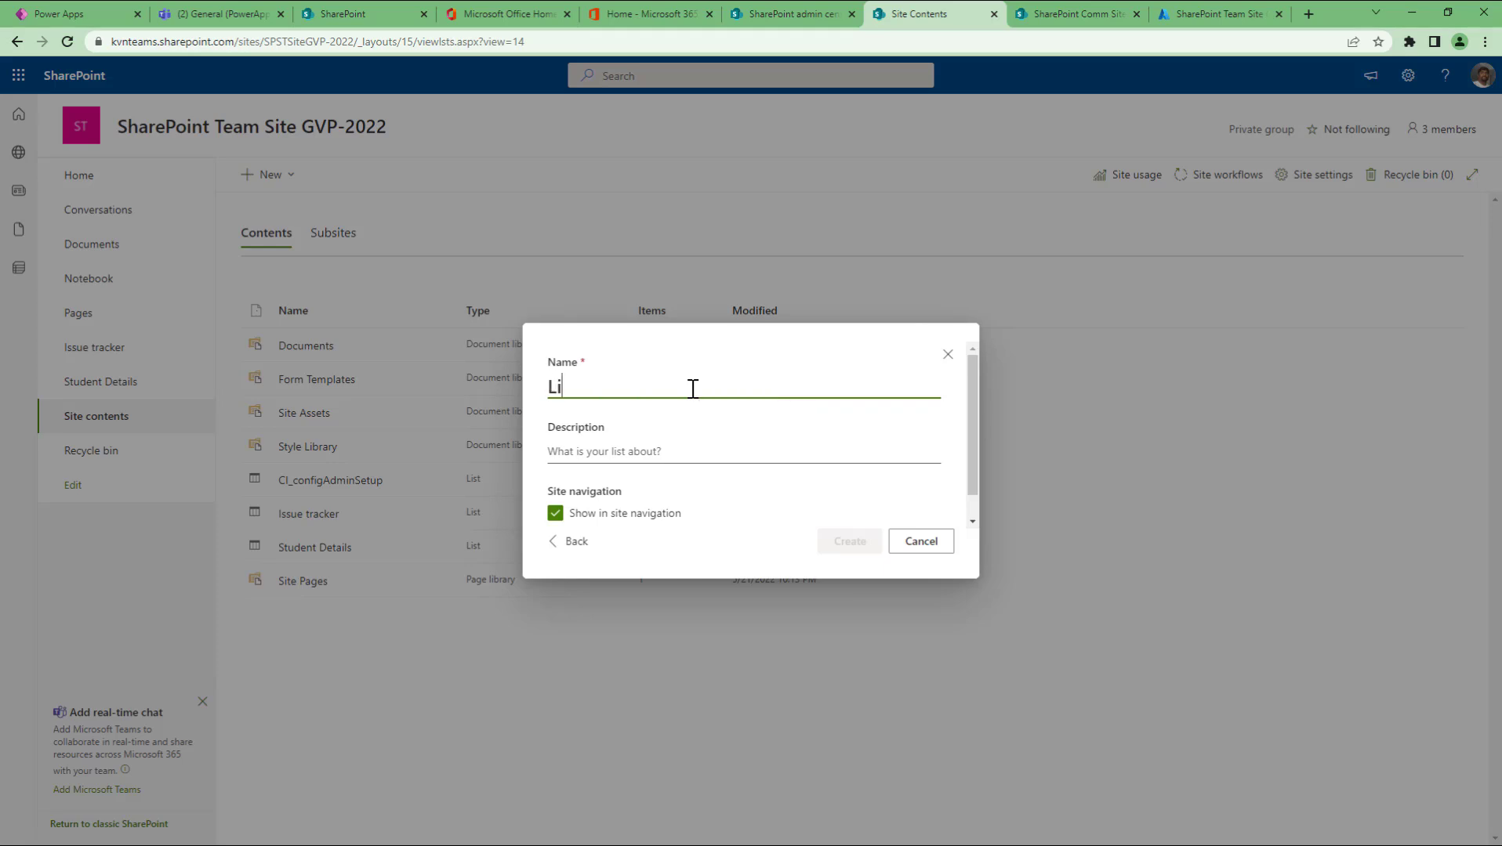
key("BackSpace")
type("Blank list t")
type("e")
key("BackSpace")
key("BackSpace")
type("appro")
key("BackSpace")
key("BackSpace")
key("BackSpace")
key("BackSpace")
key("BackSpace")
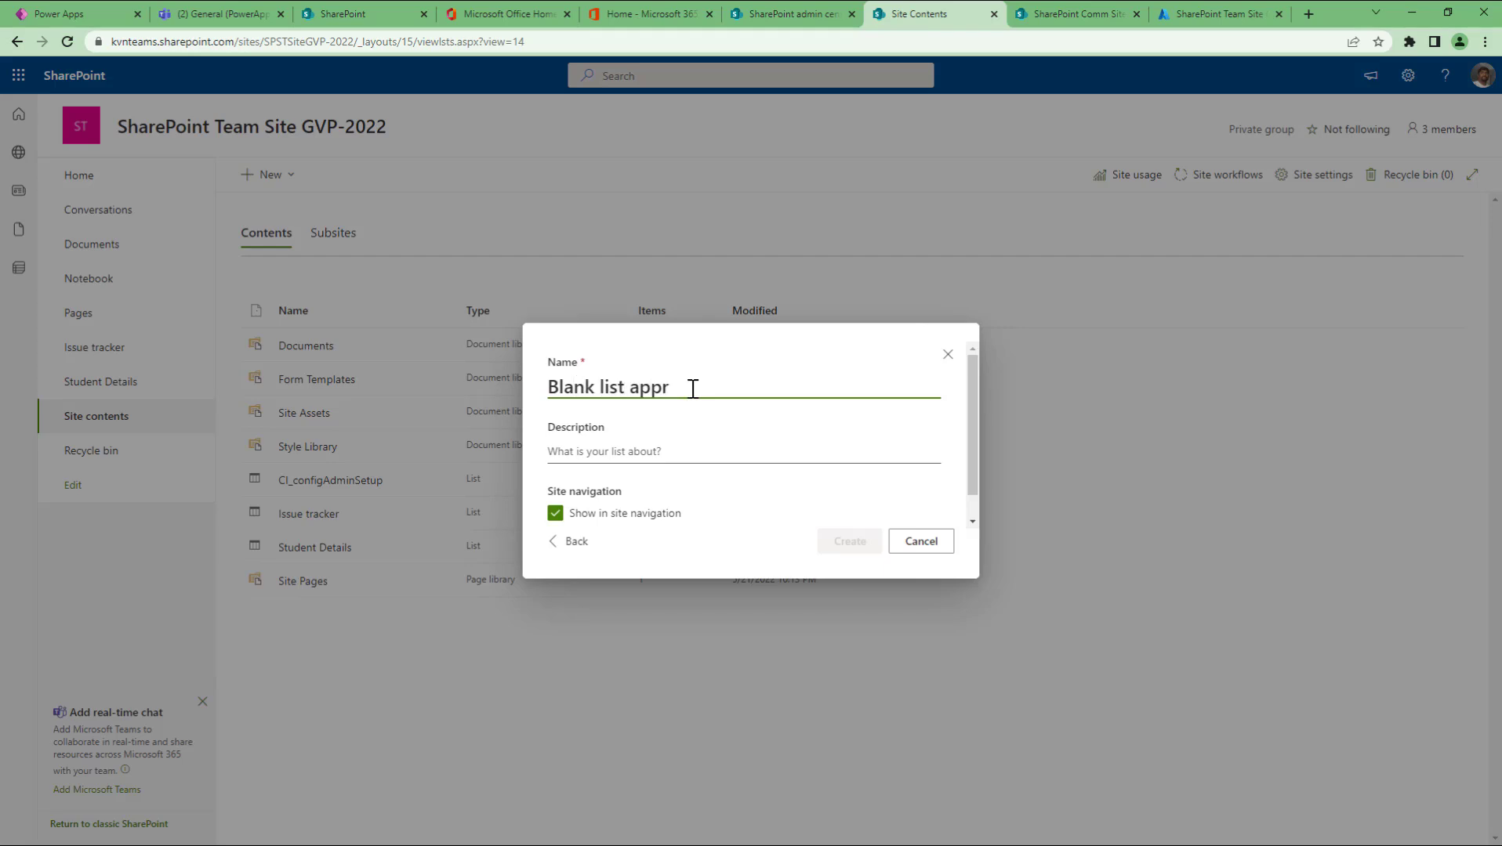
type("option")
left_click(862, 543)
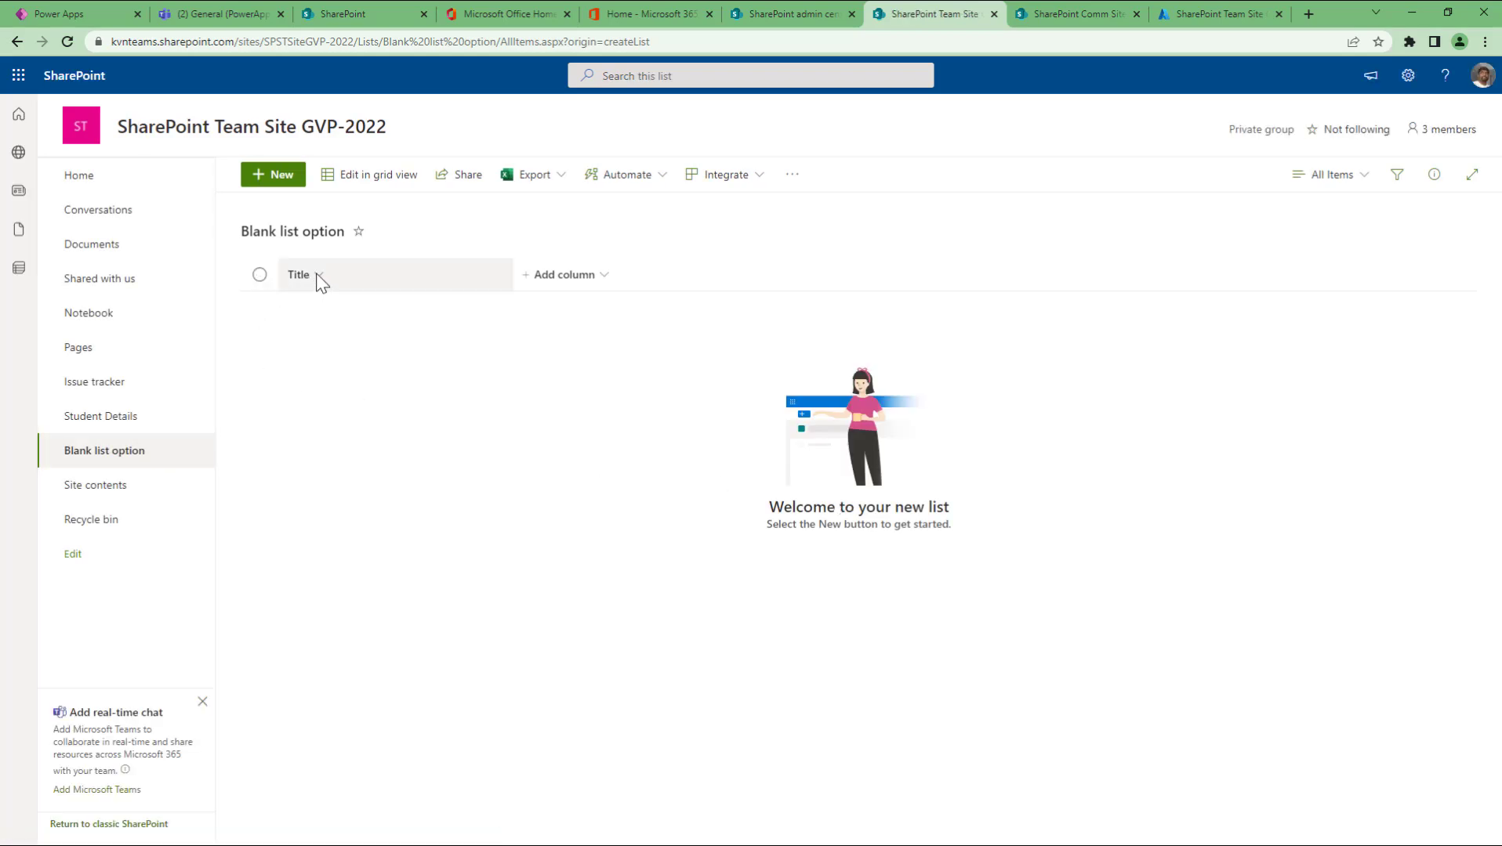
left_click(106, 418)
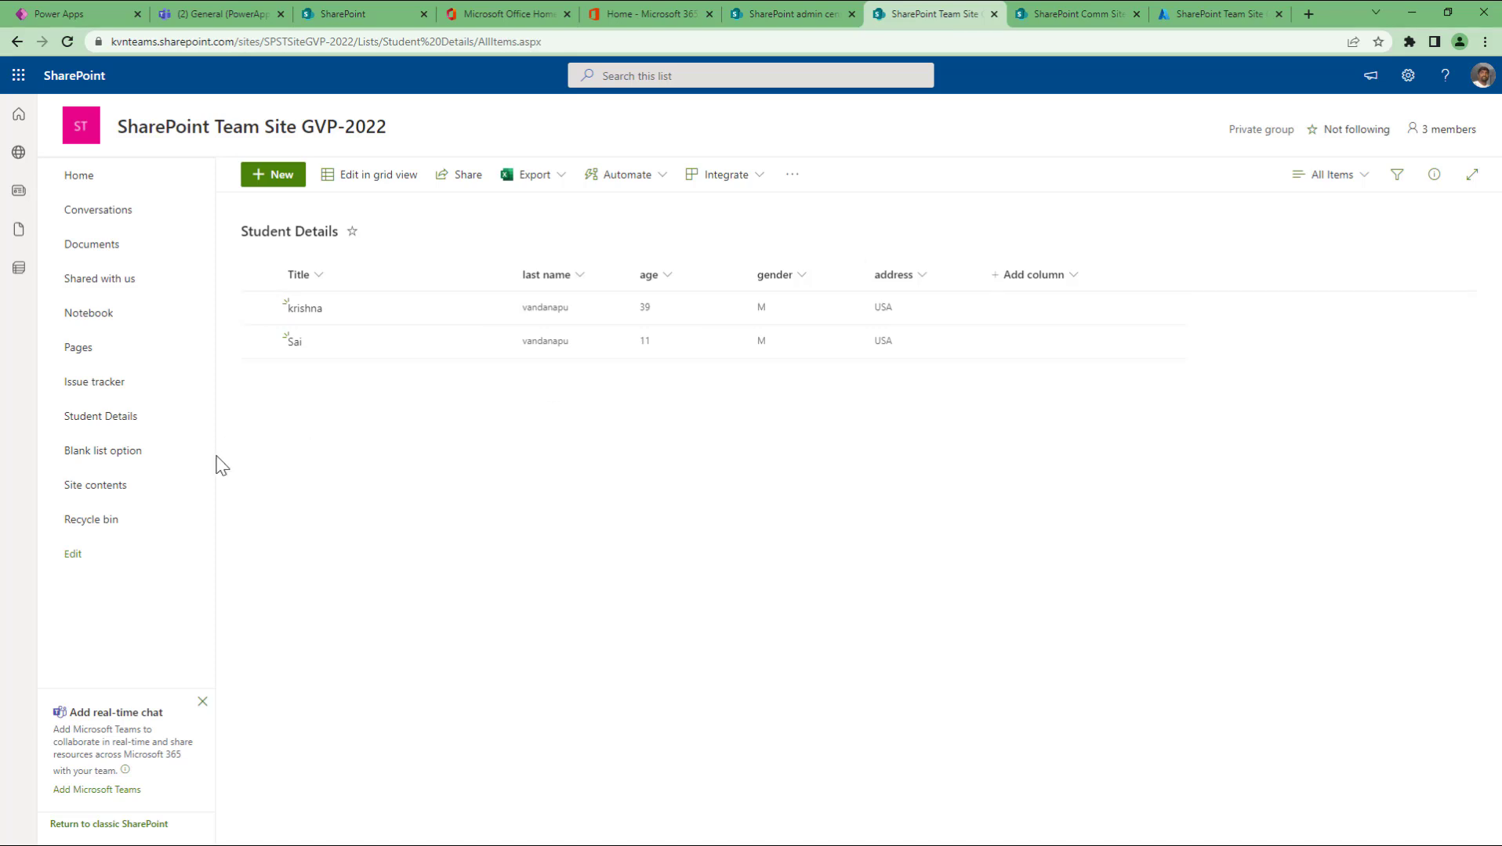
left_click(95, 381)
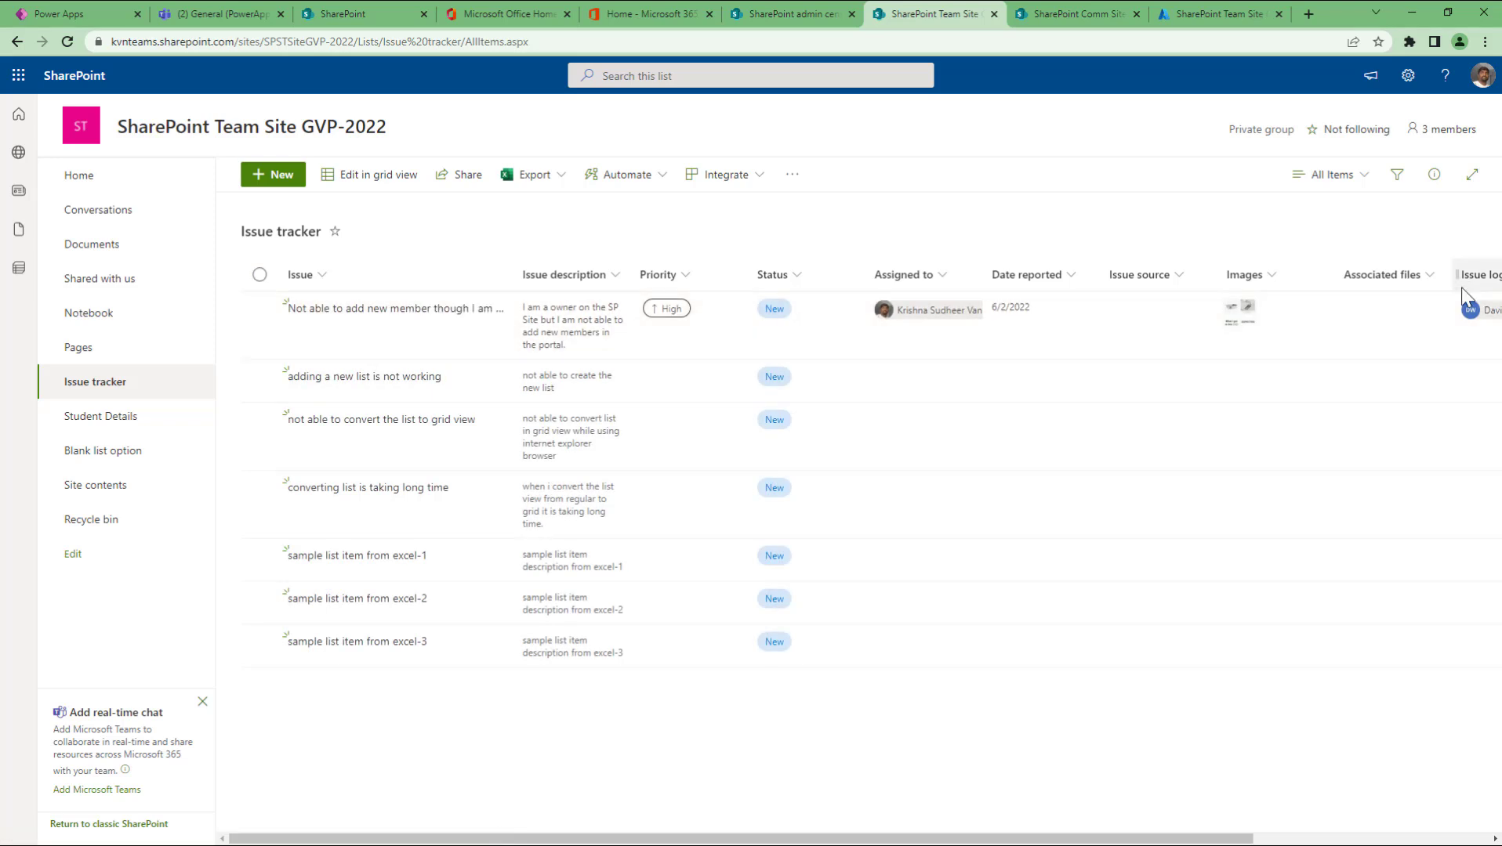
left_click(127, 458)
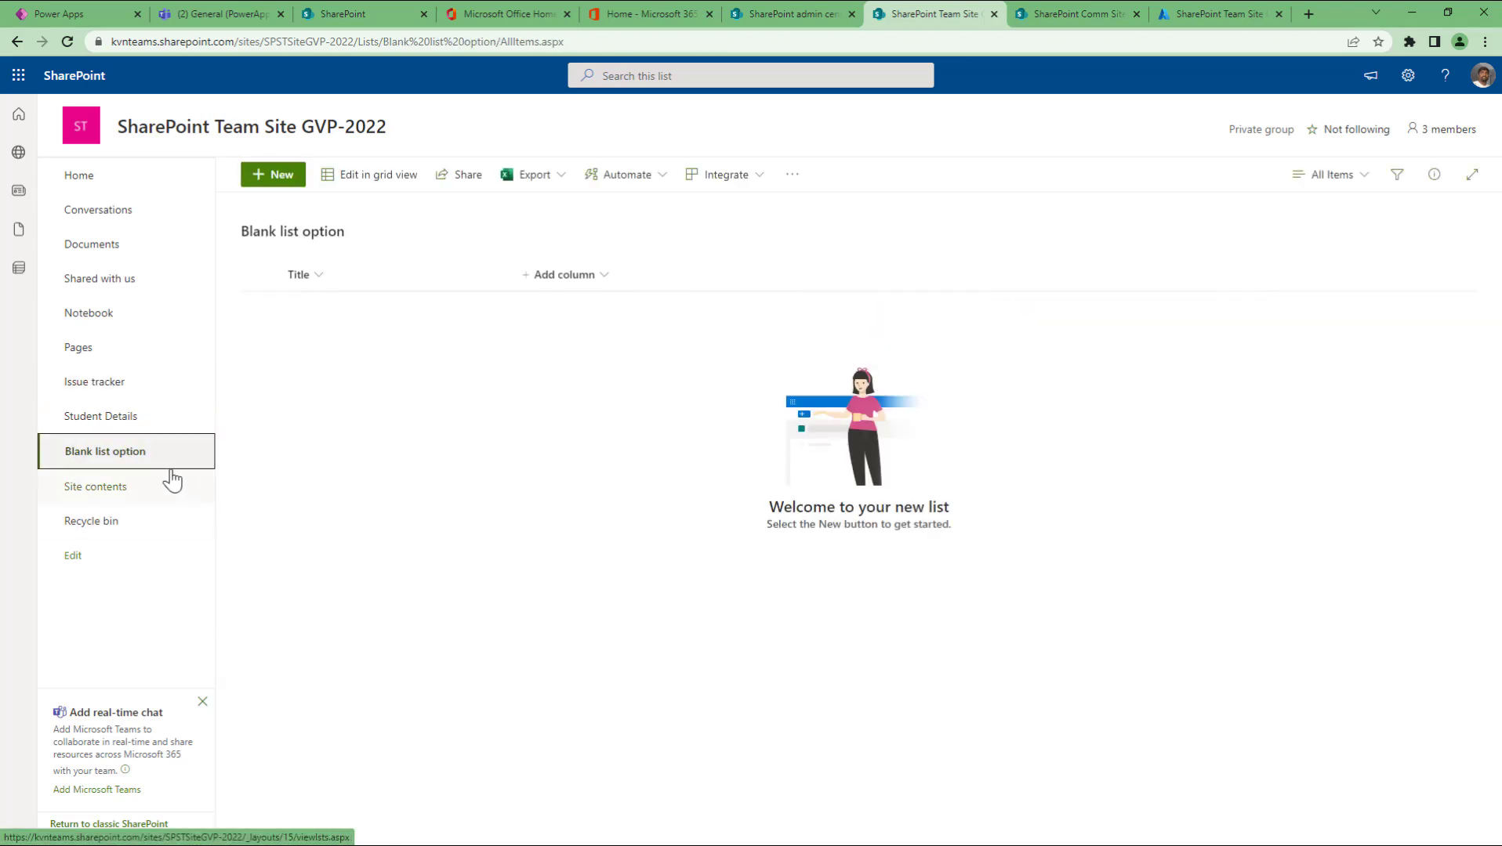
left_click(318, 276)
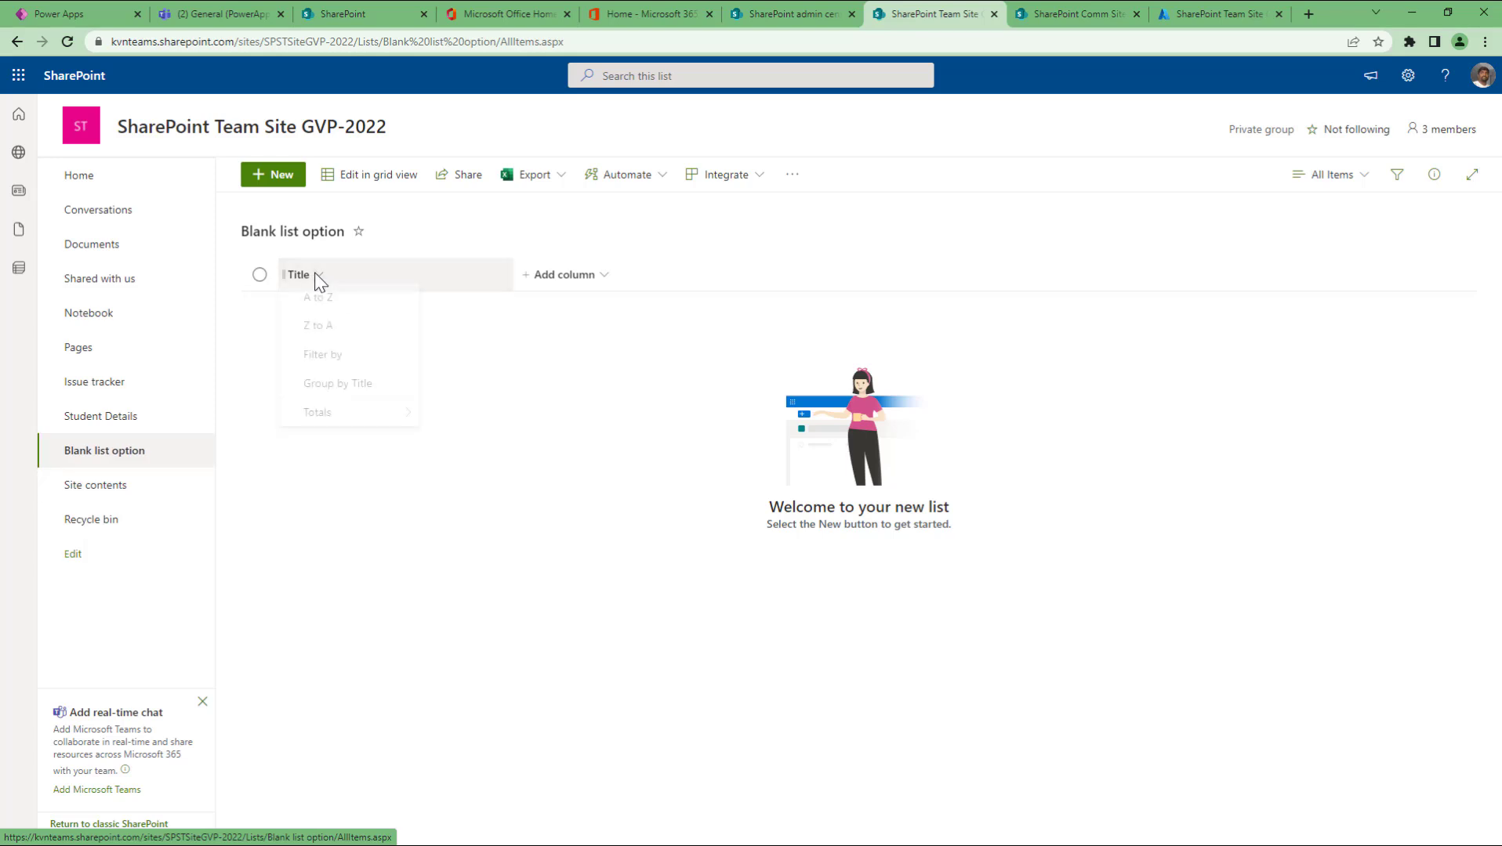
left_click(550, 368)
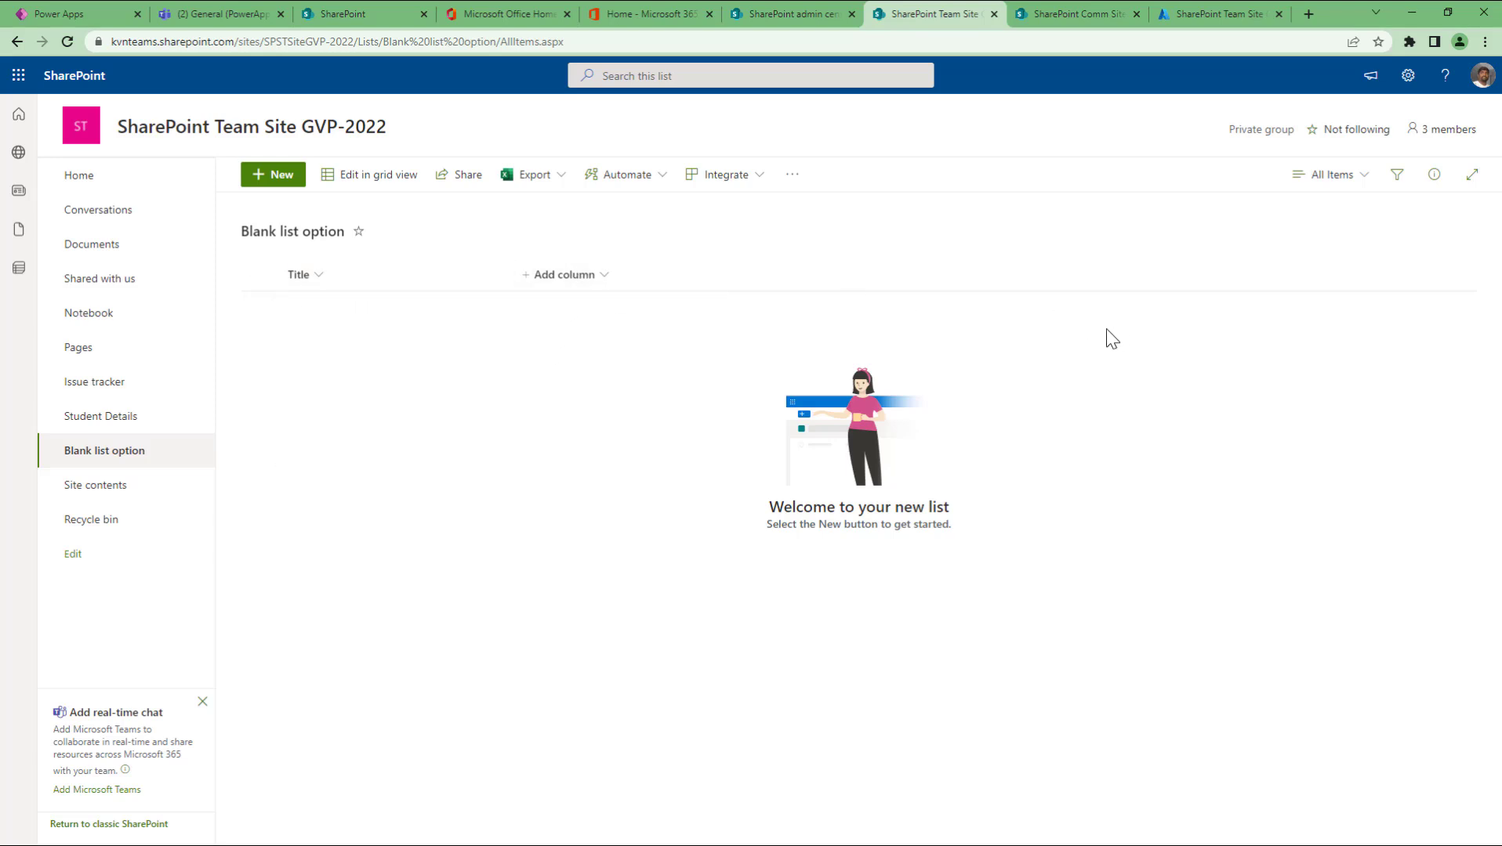
Step: Show the list of column types available for the empty Blank list option list
left_click(570, 278)
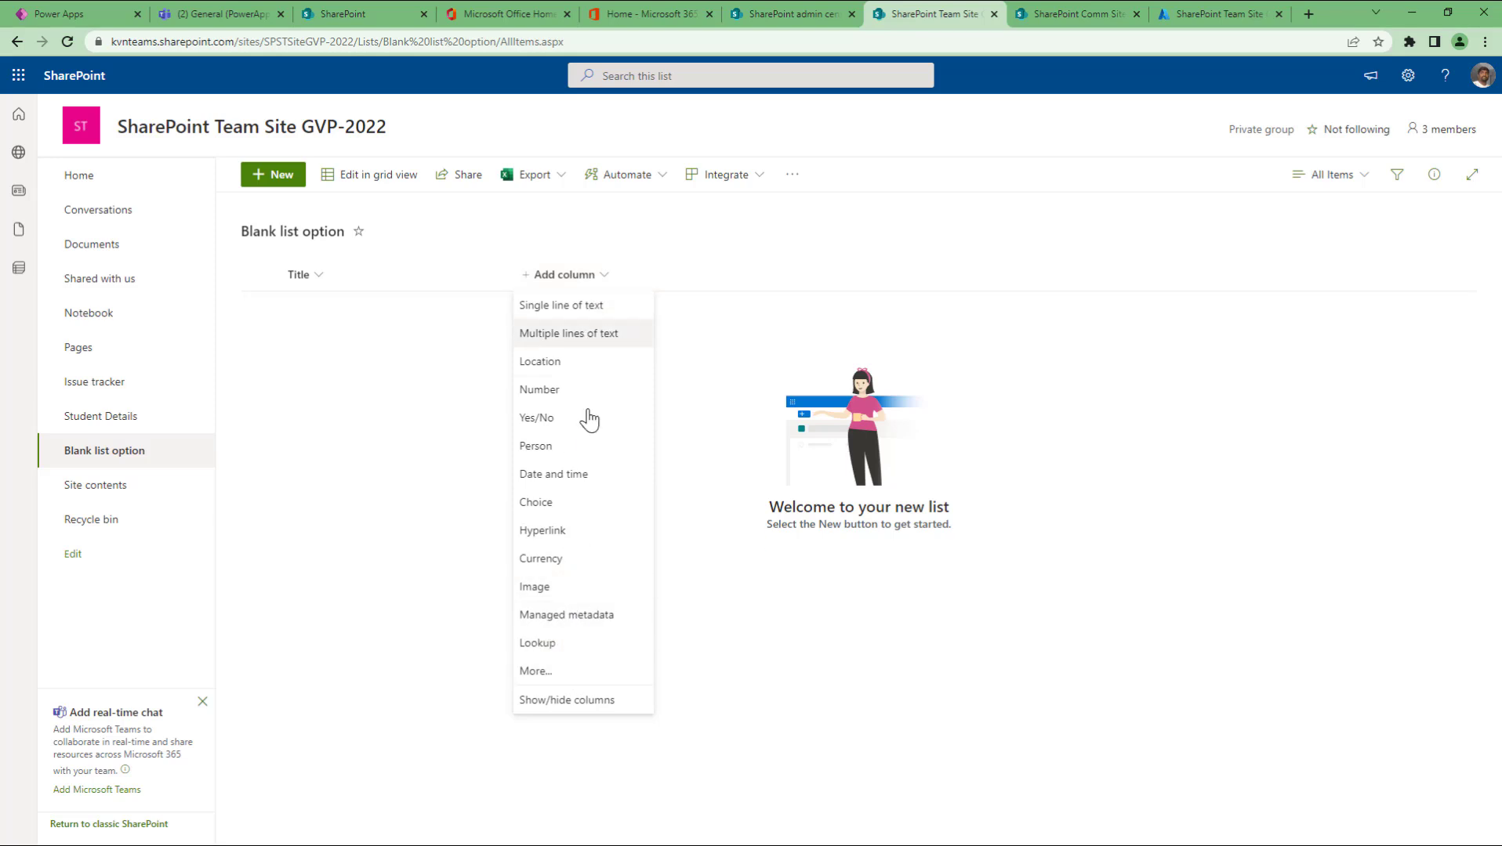
Step: Start a classic single-line-of-text column via More... and name it FirstName
left_click(582, 676)
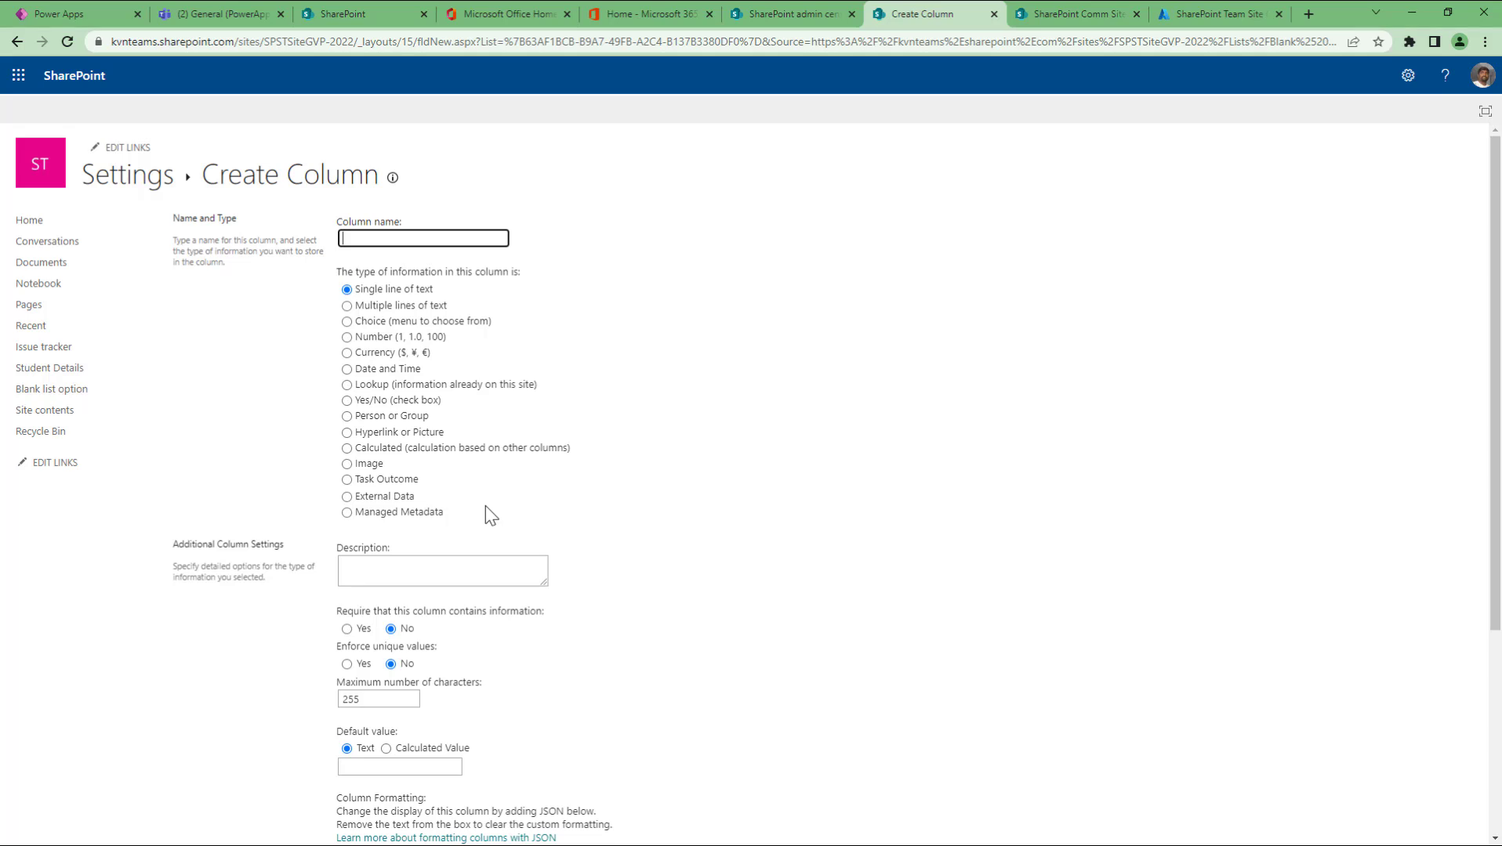
type("first Name")
key("Home")
key("Delete")
type("F")
key("BackSpace")
key("ctrl+a")
Step: Make the FirstName column require information
left_click(384, 565)
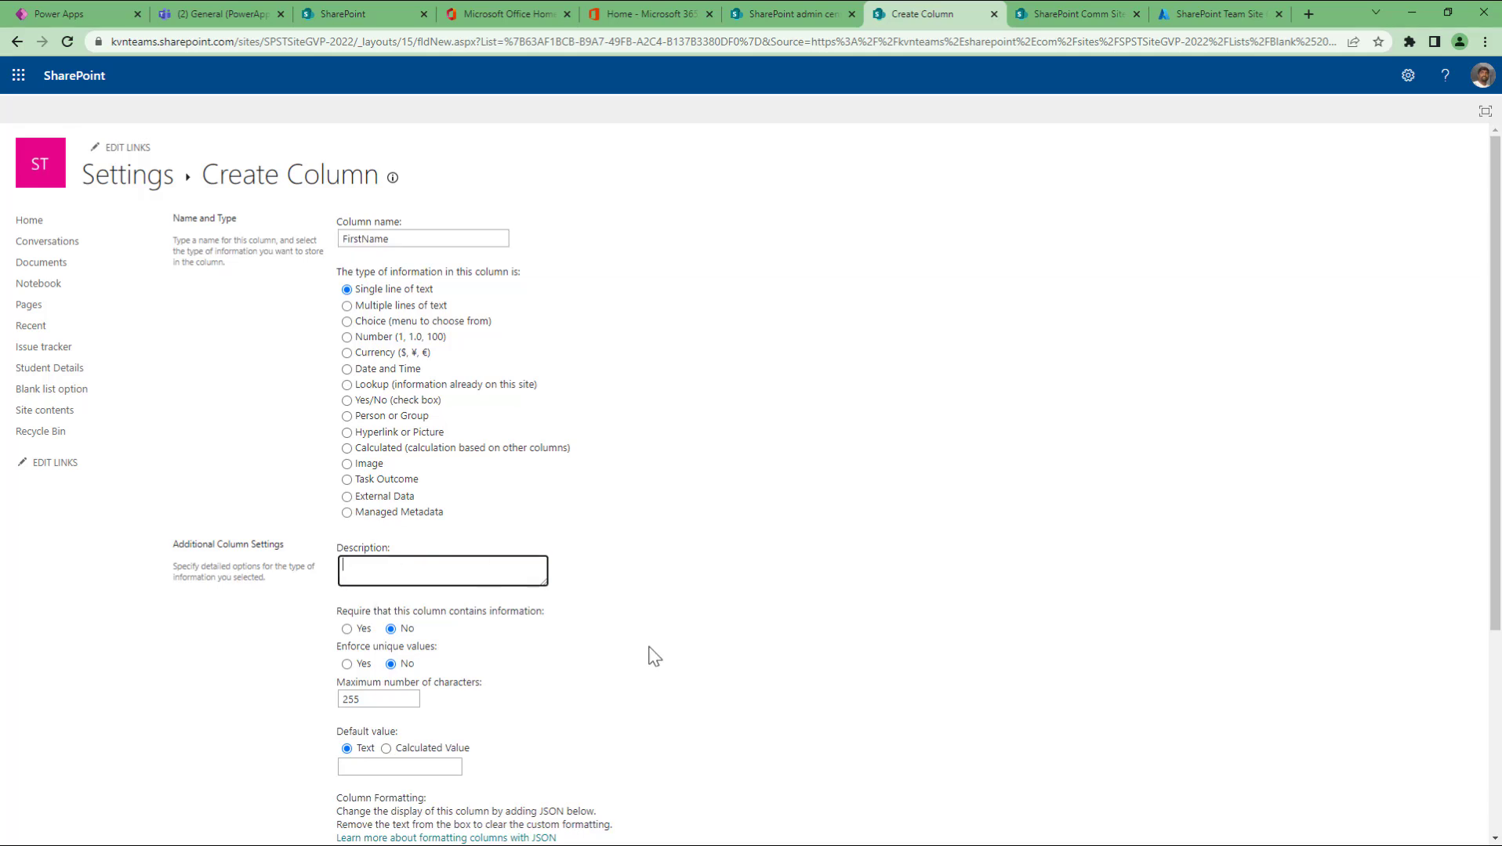
scroll(700, 593, "down", 3)
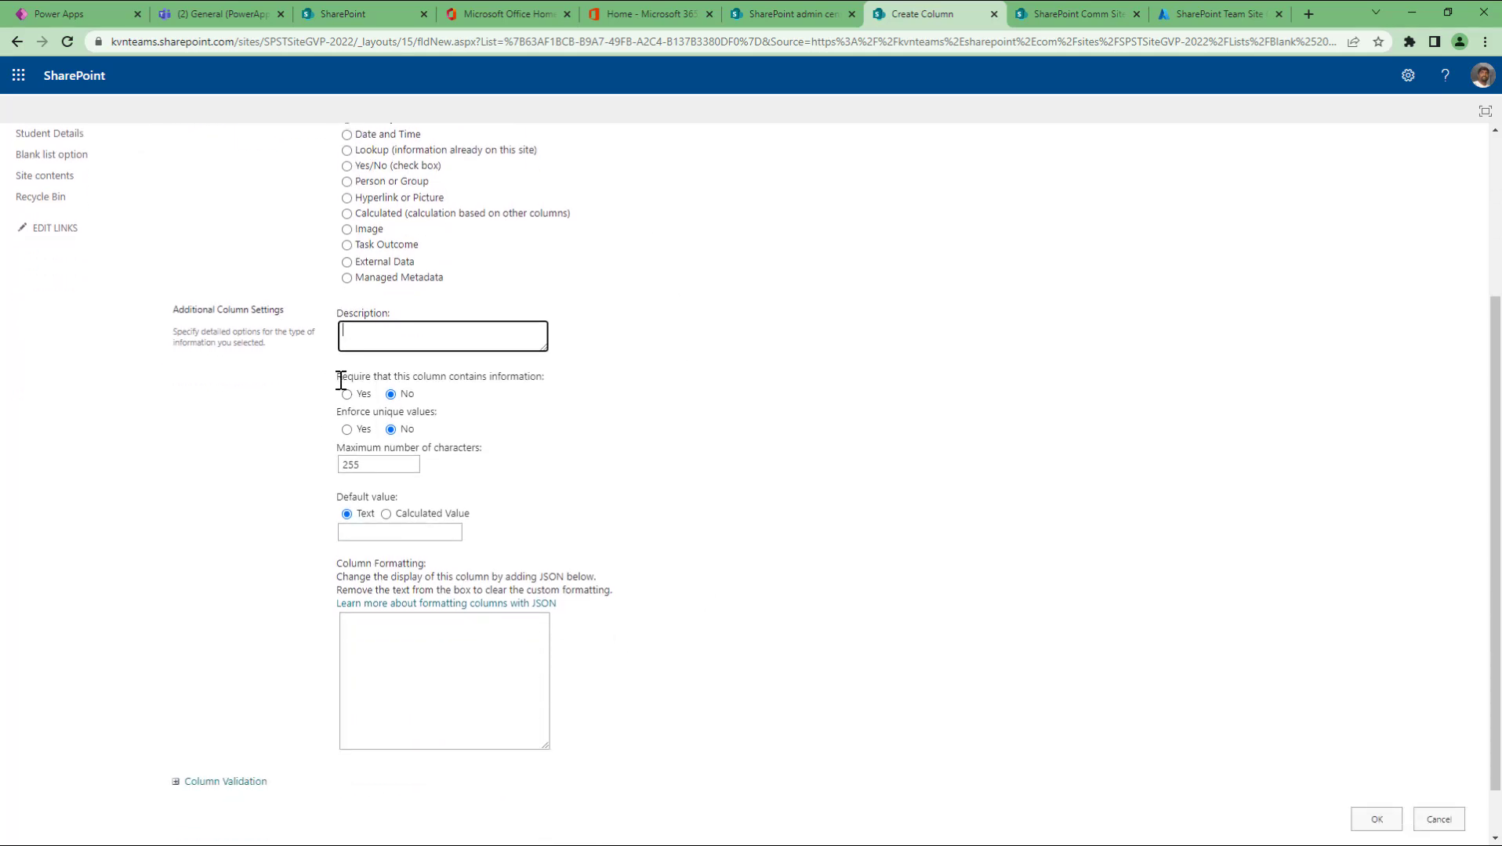
left_click_drag(336, 377, 550, 383)
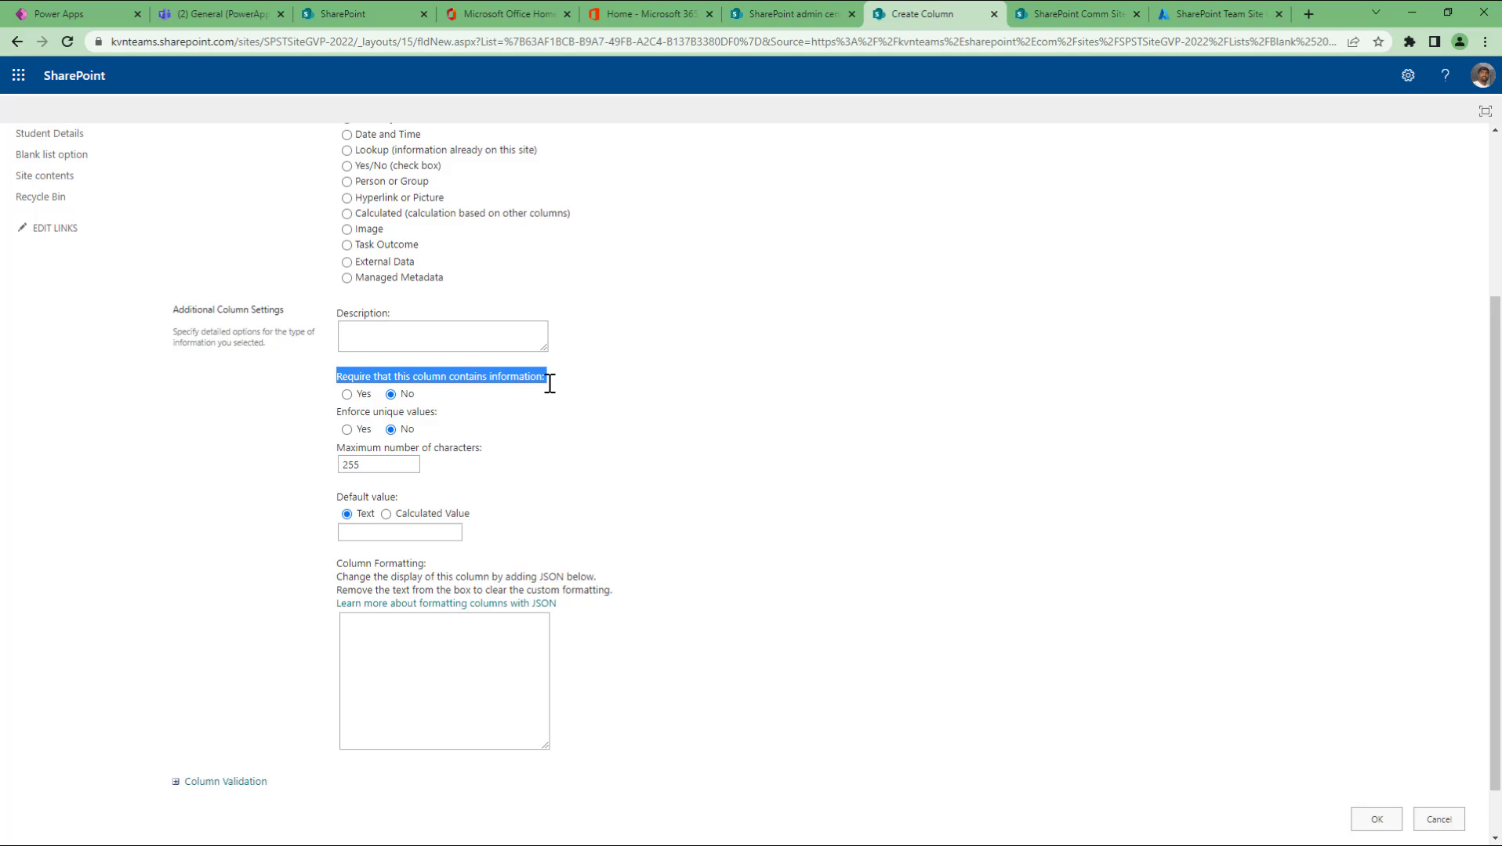
left_click(358, 395)
left_click(927, 457)
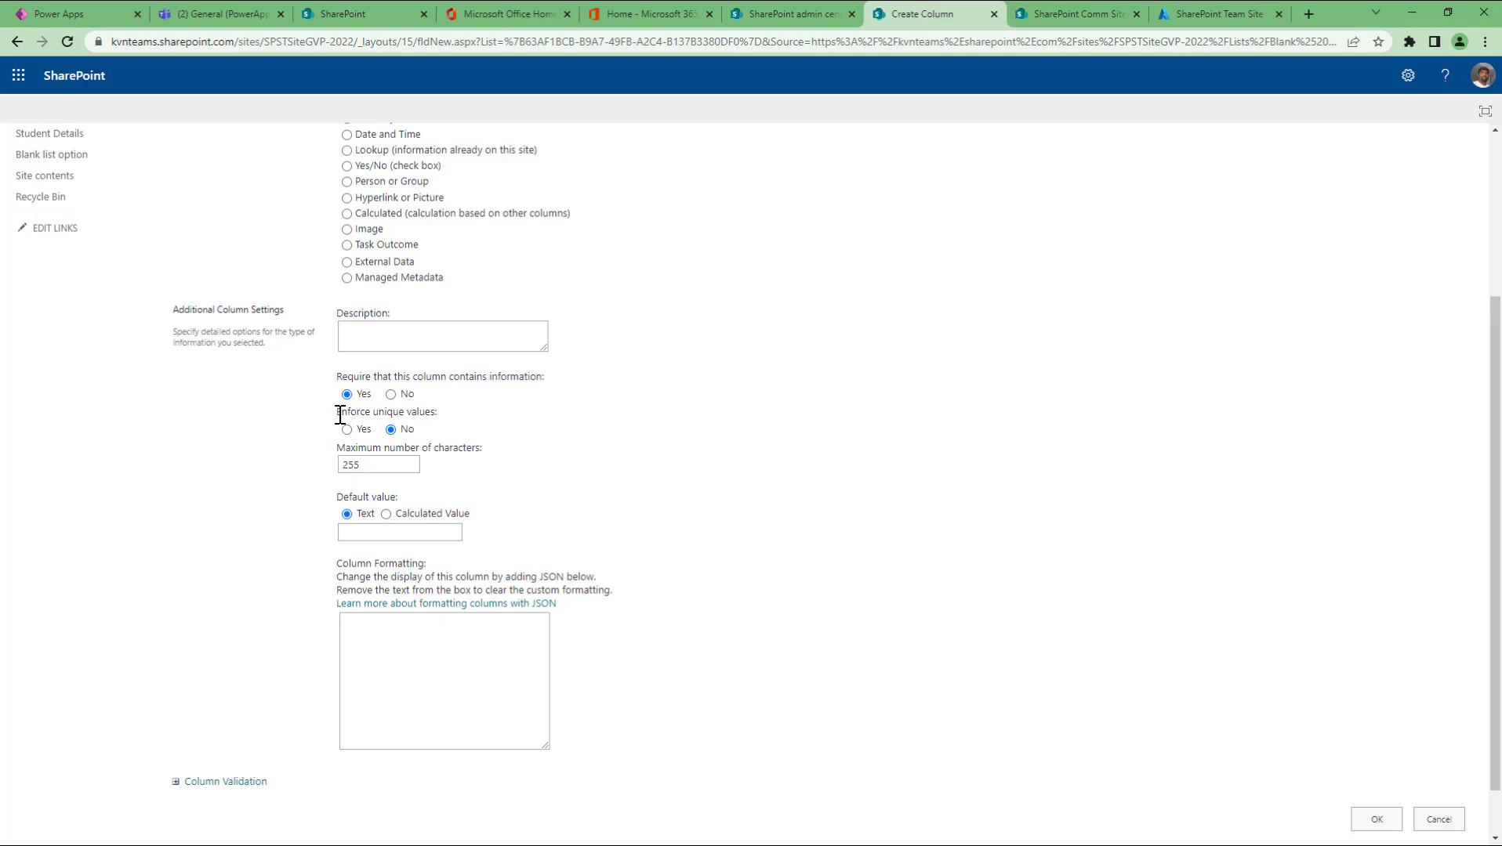
Step: Keep the 255-character limit, set default value 'sample', and create the column
left_click(380, 466)
left_click_drag(380, 466, 315, 469)
scroll(413, 345, "up", 4)
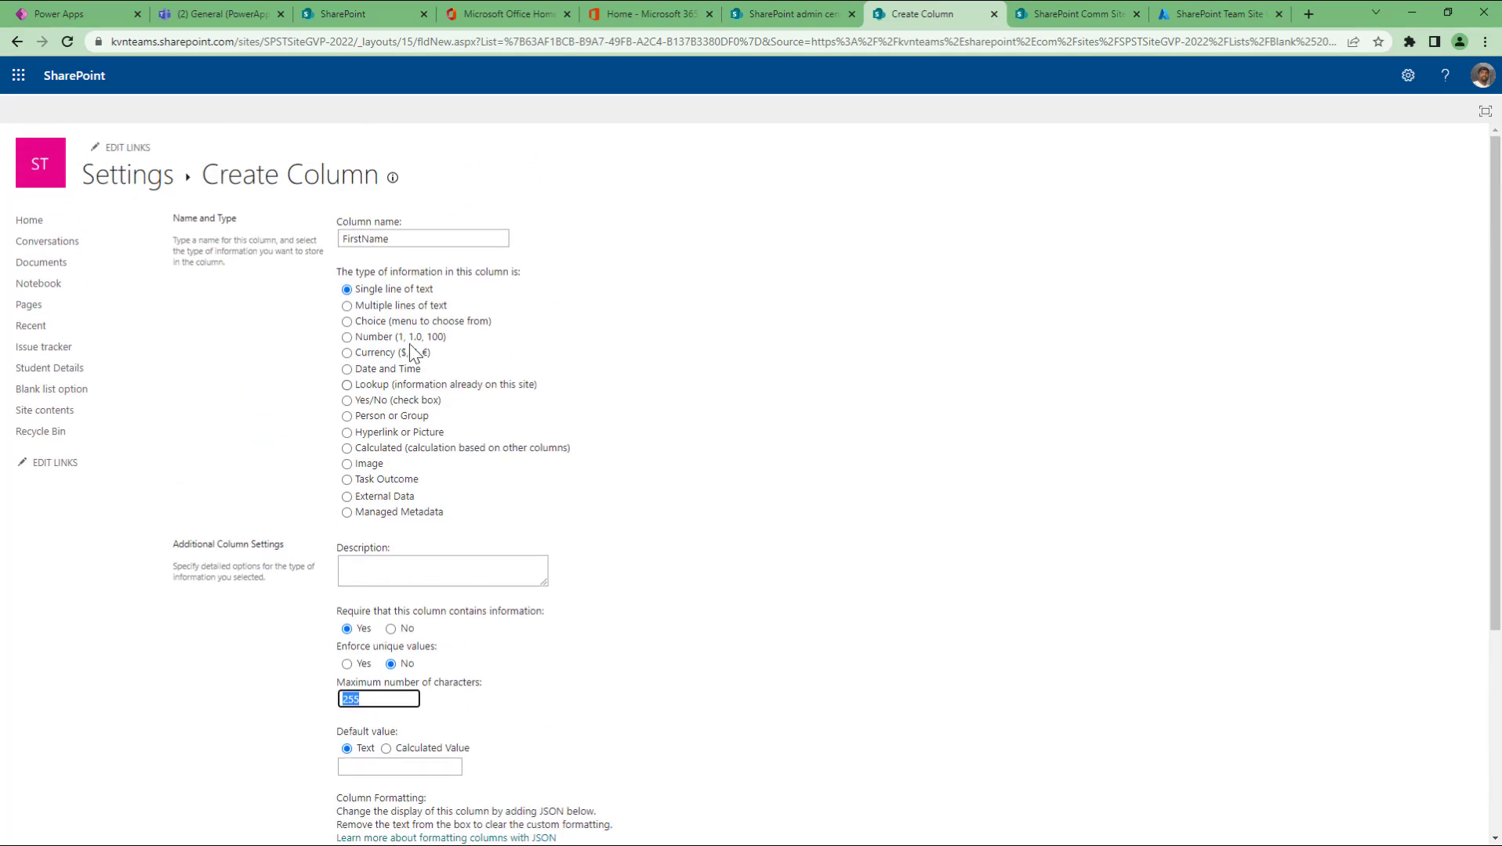
scroll(637, 546, "down", 4)
scroll(640, 549, "down", 1)
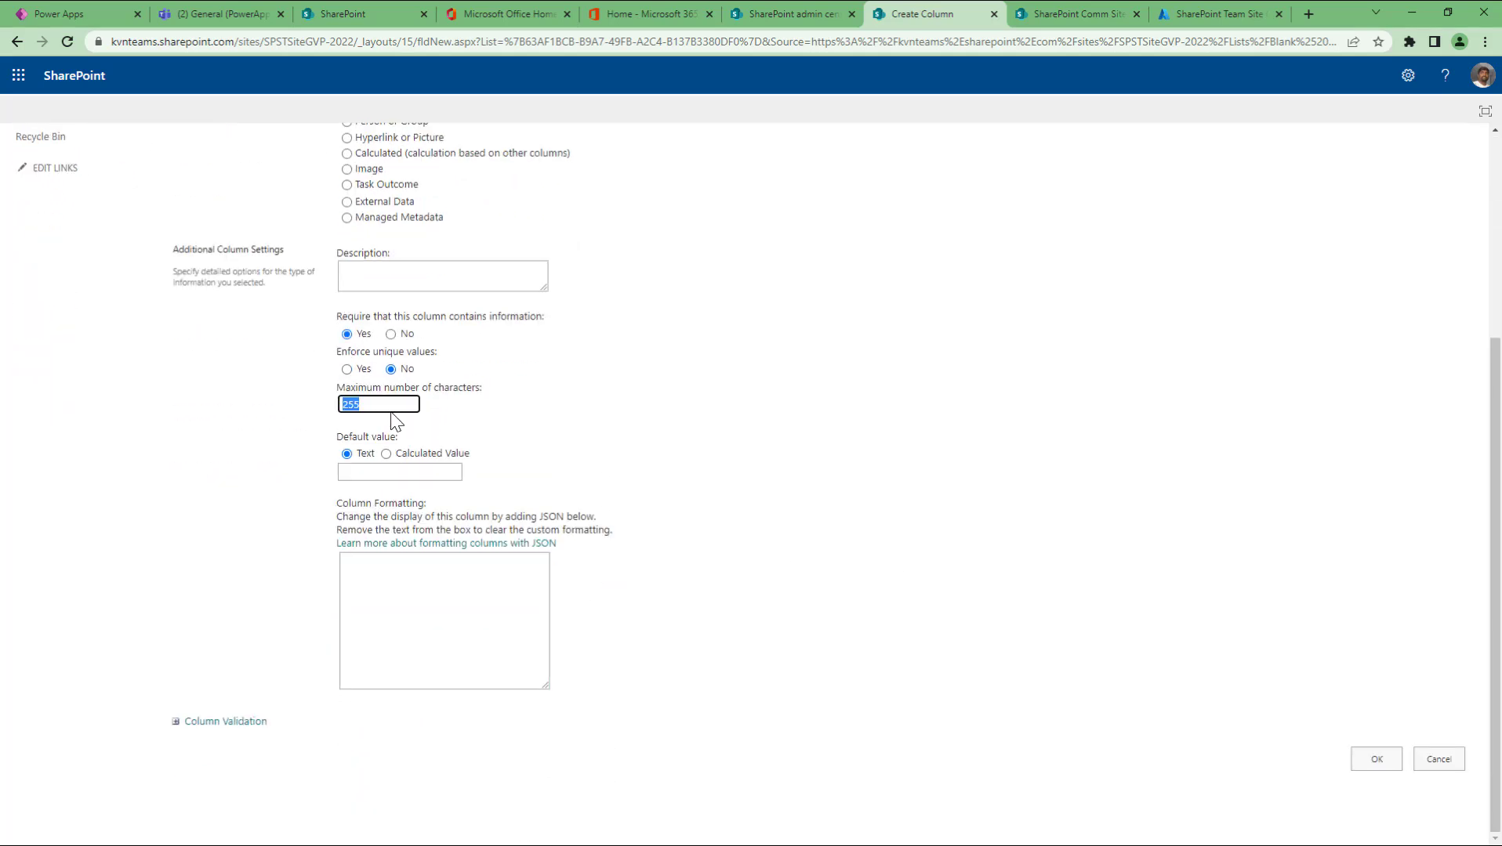
left_click(373, 473)
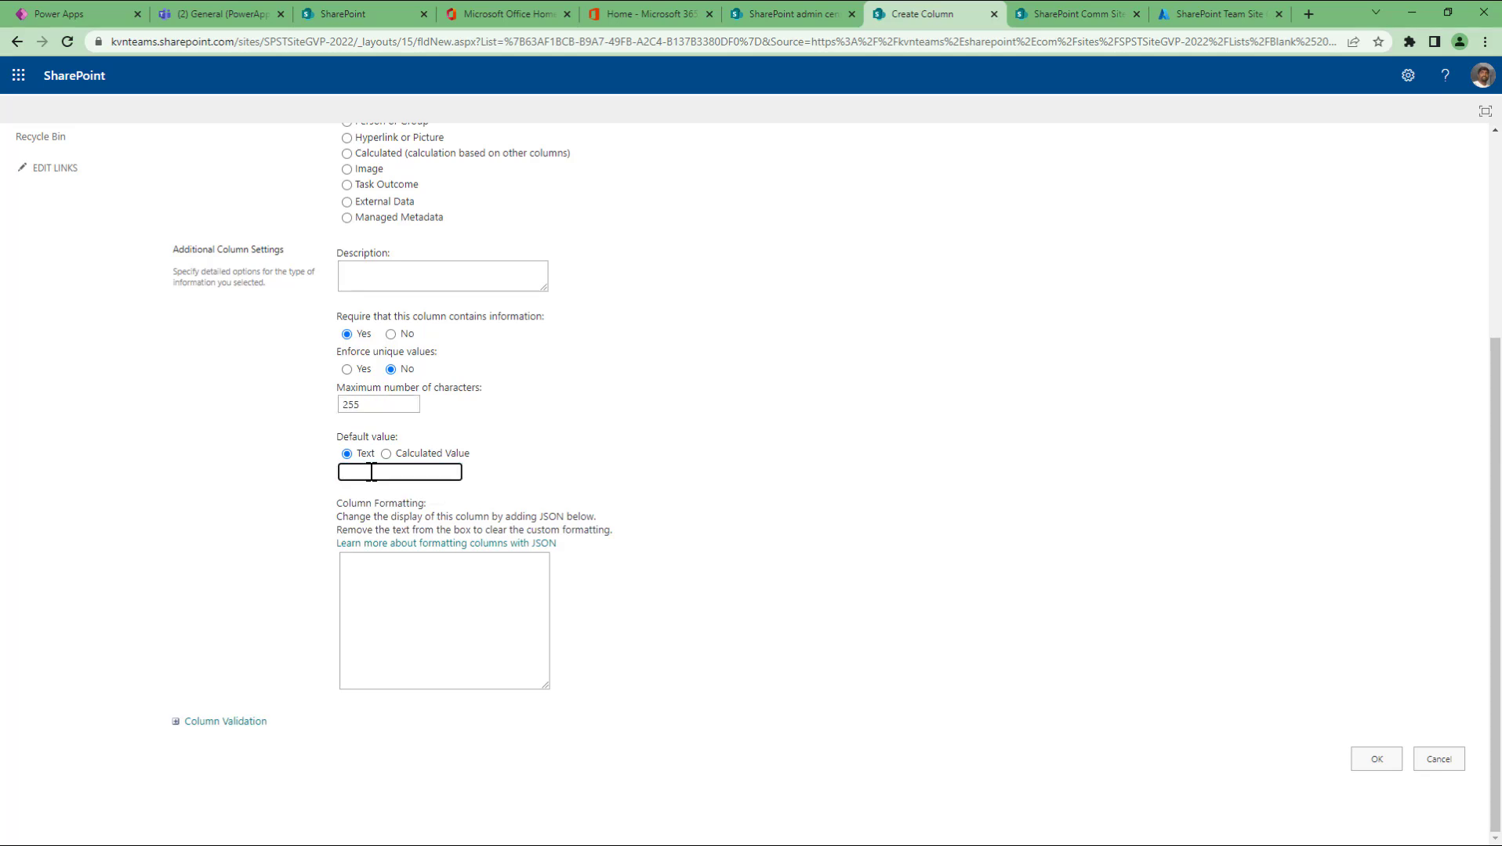
type("sample")
left_click(1372, 759)
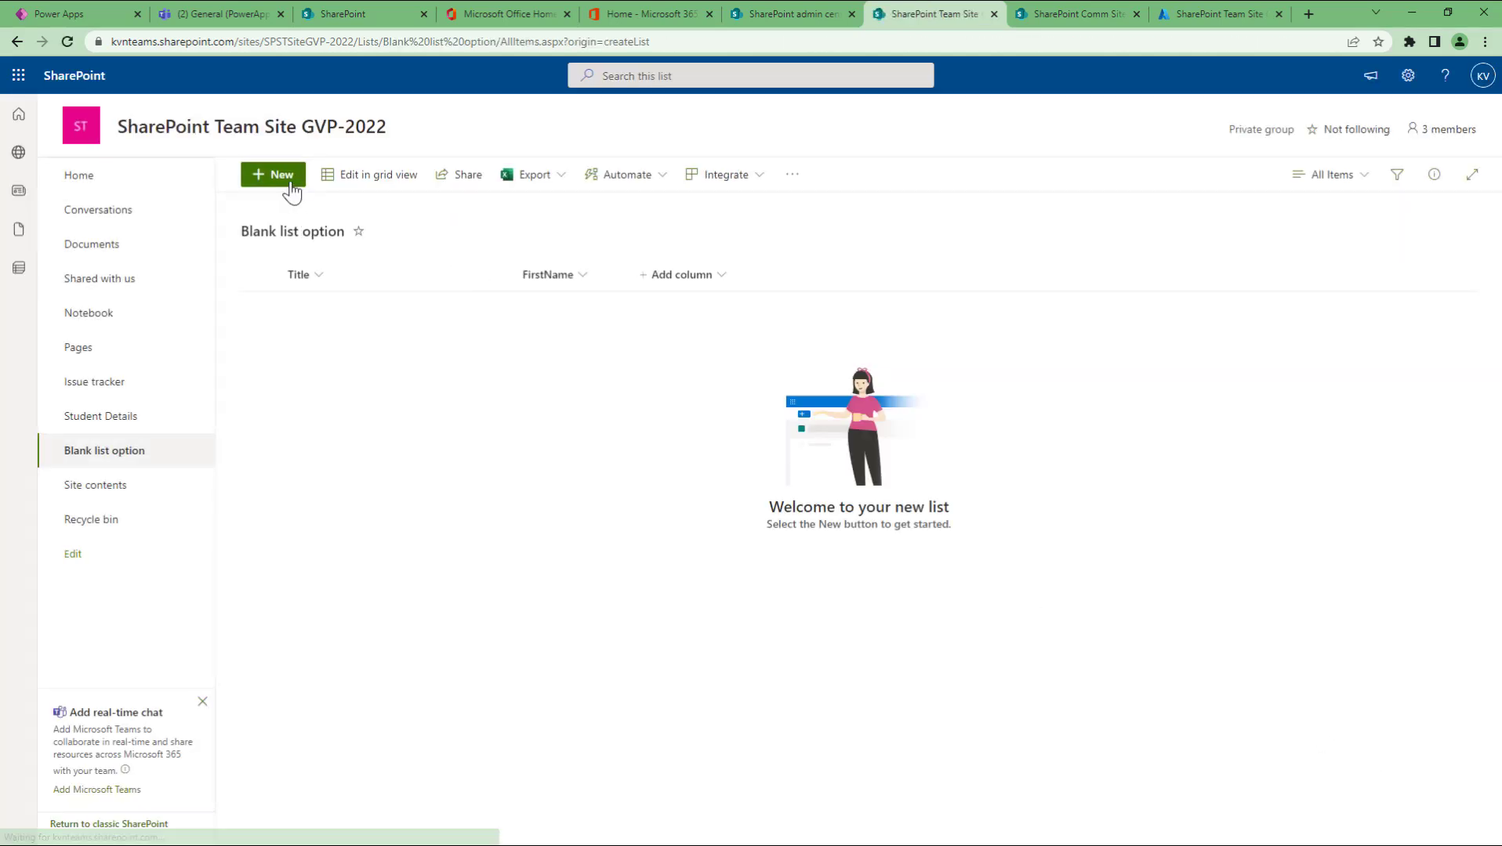
left_click(289, 181)
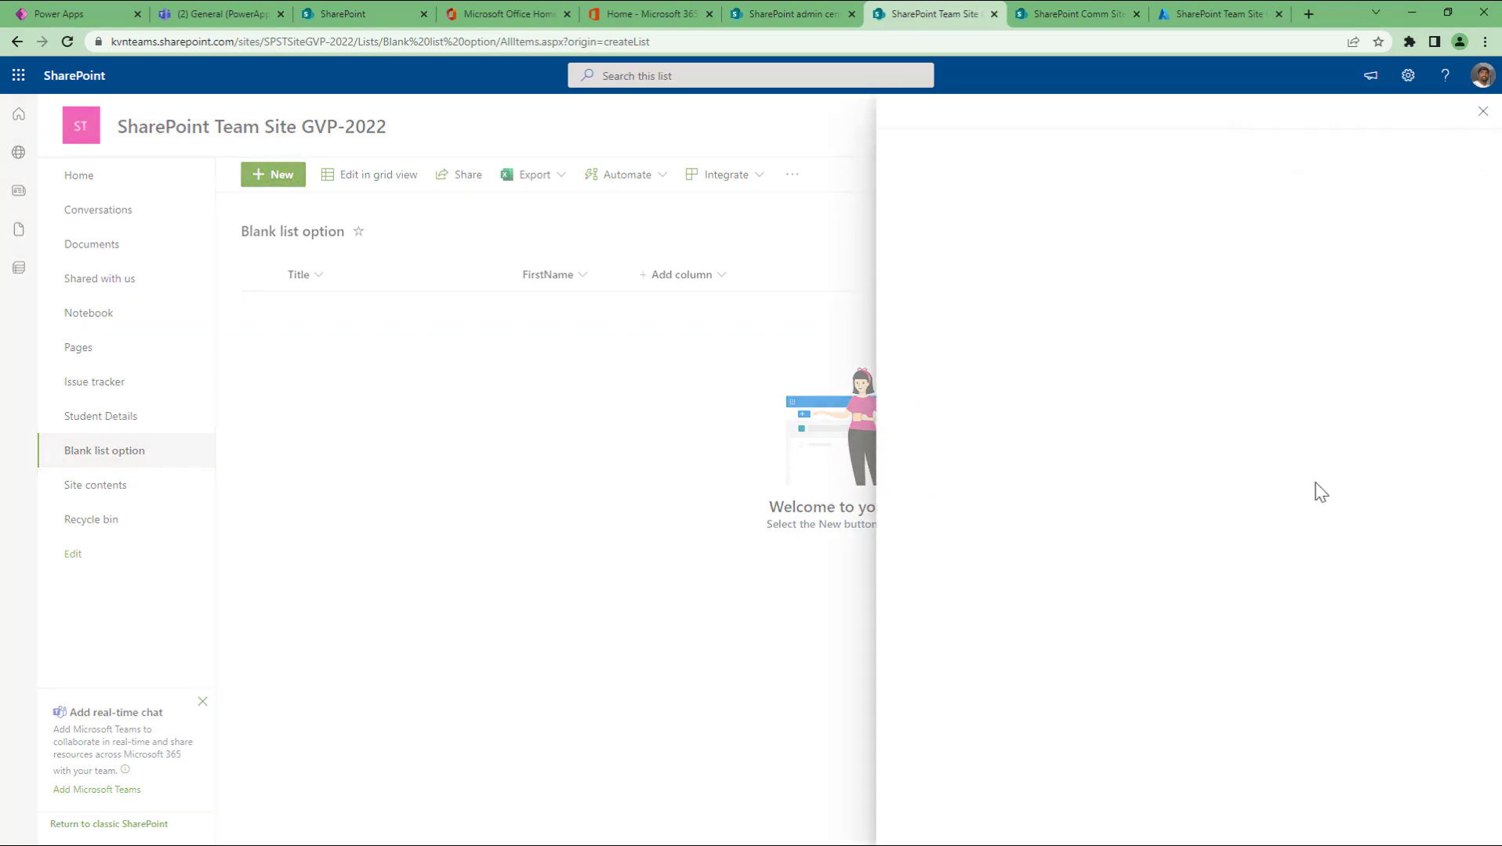
double_click(985, 294)
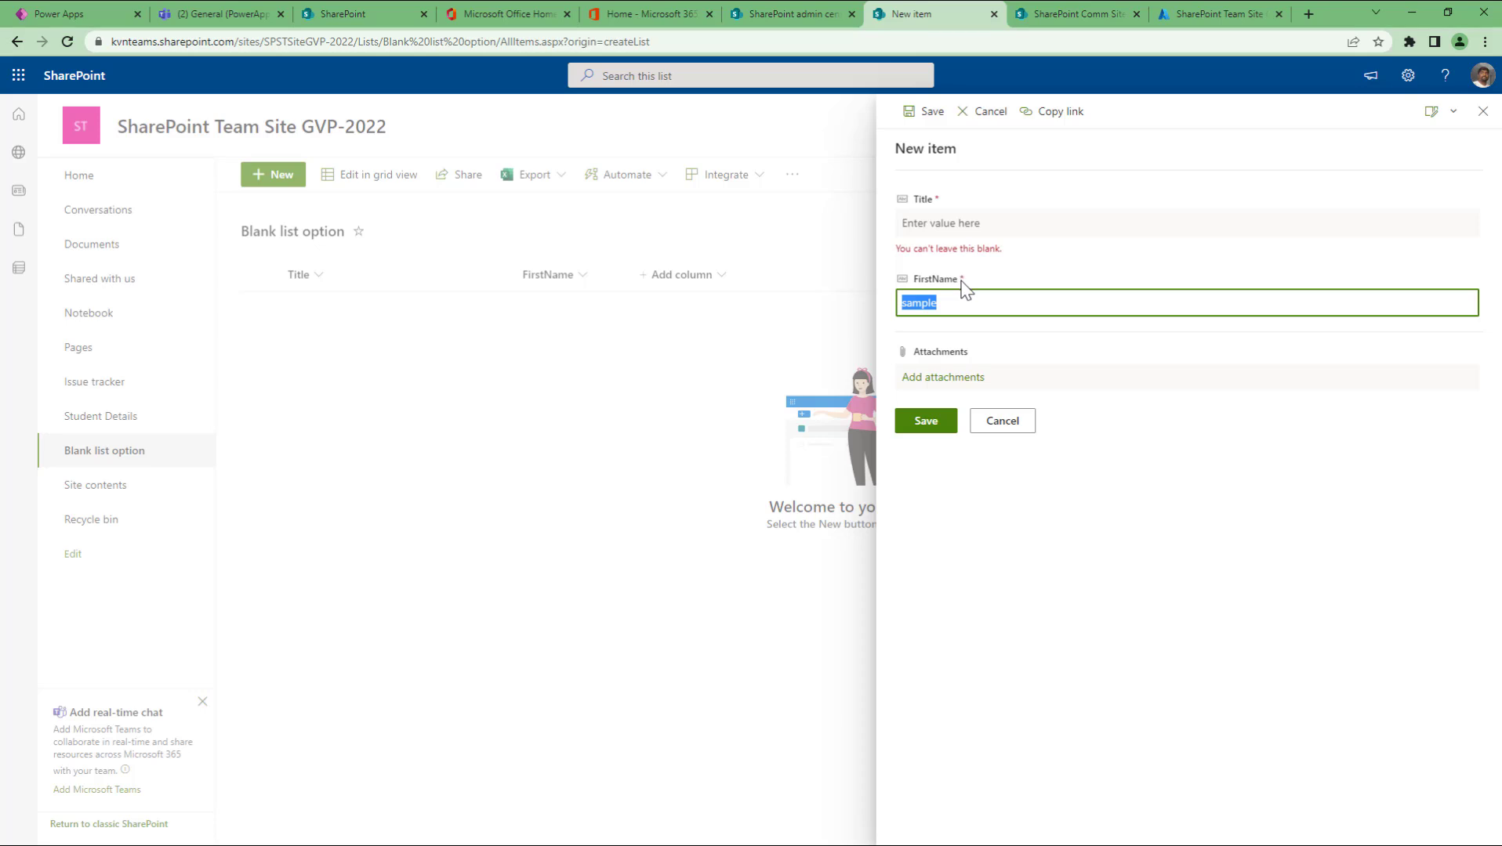
left_click(1009, 431)
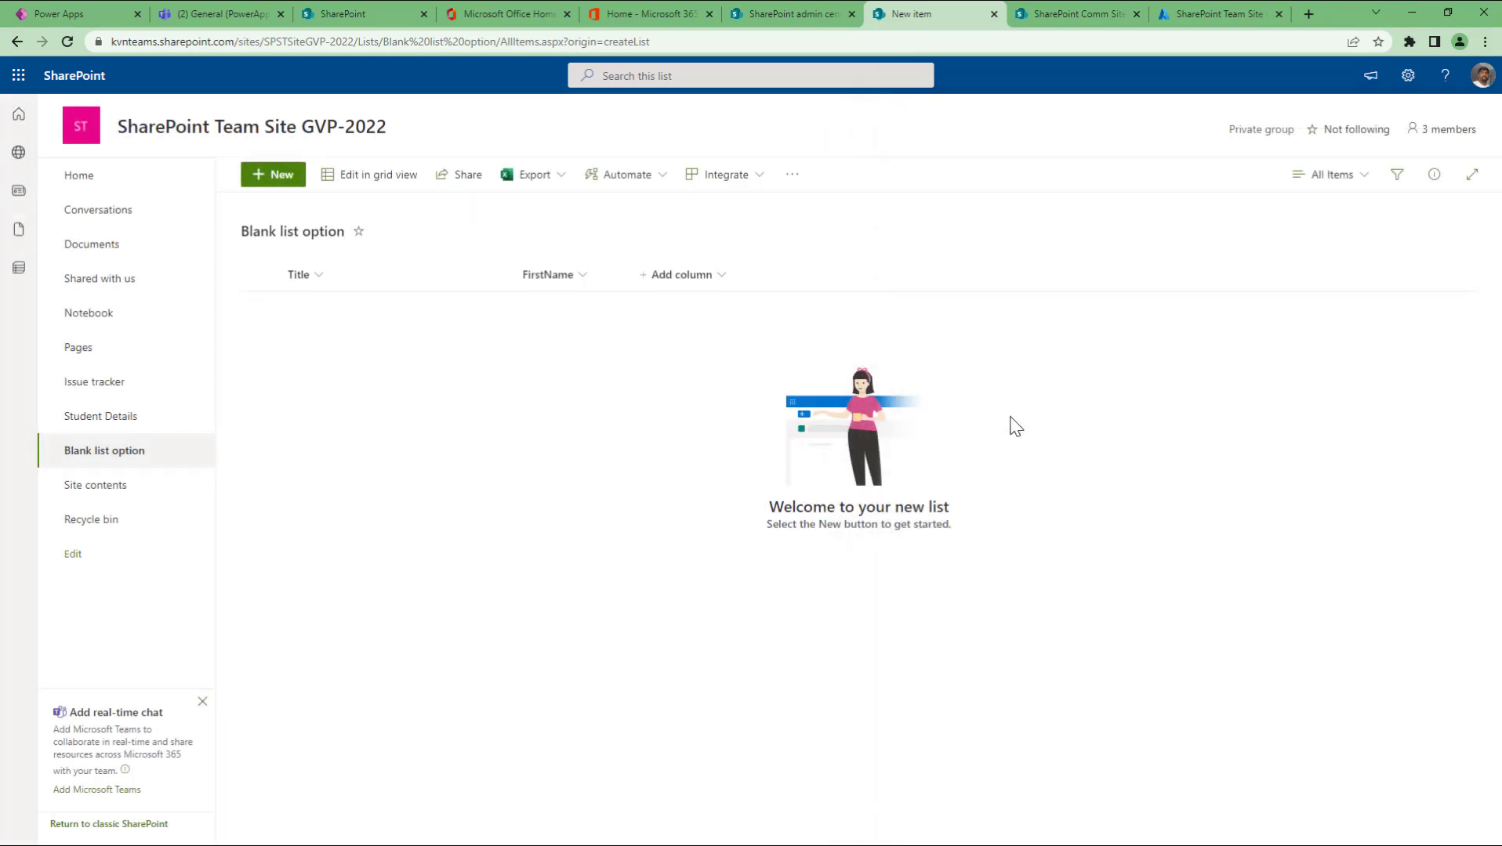
left_click(583, 276)
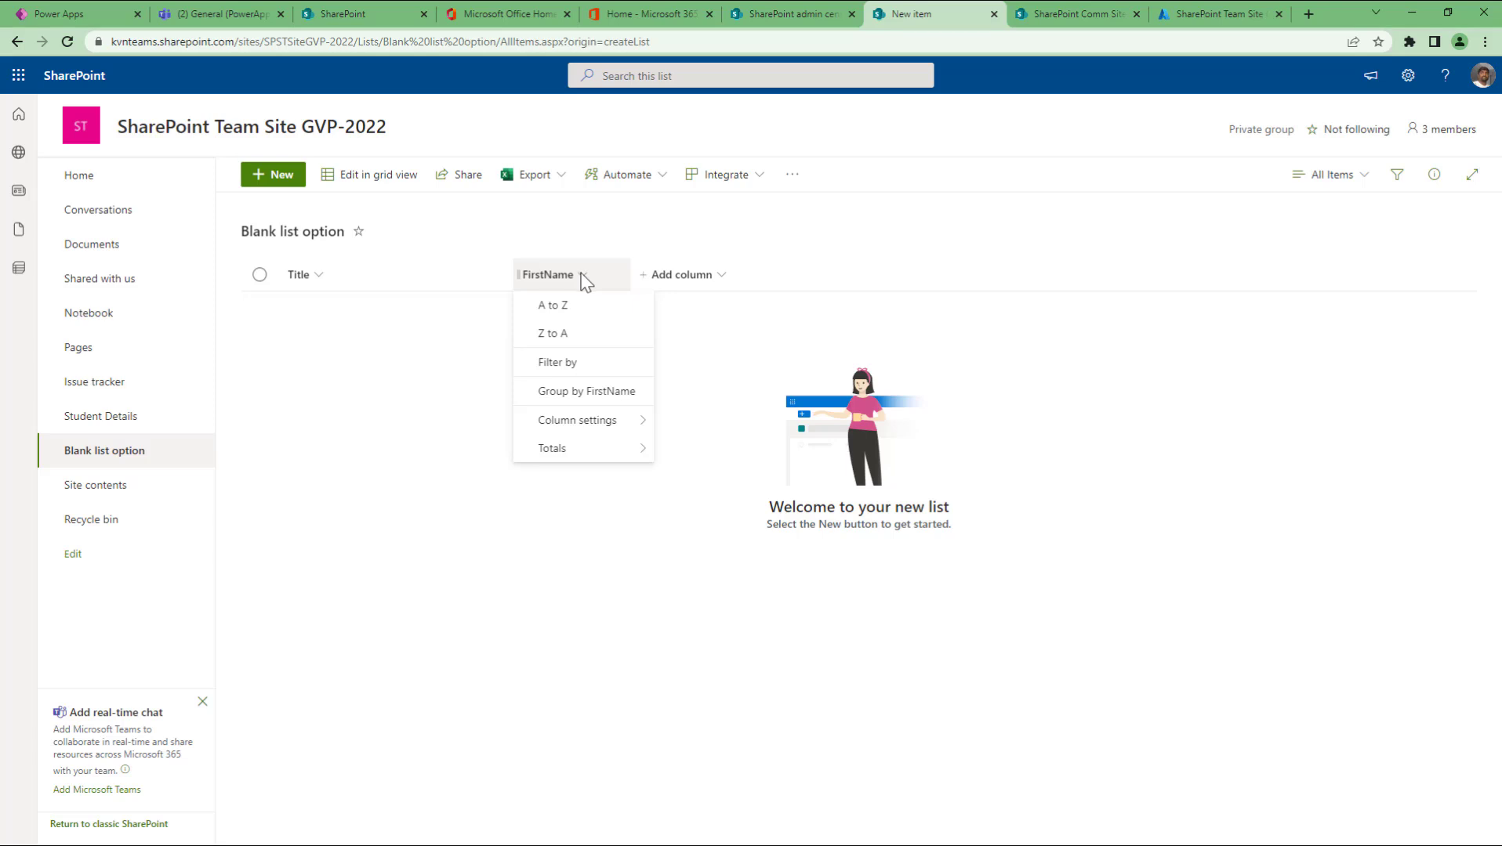
mouse_move(593, 427)
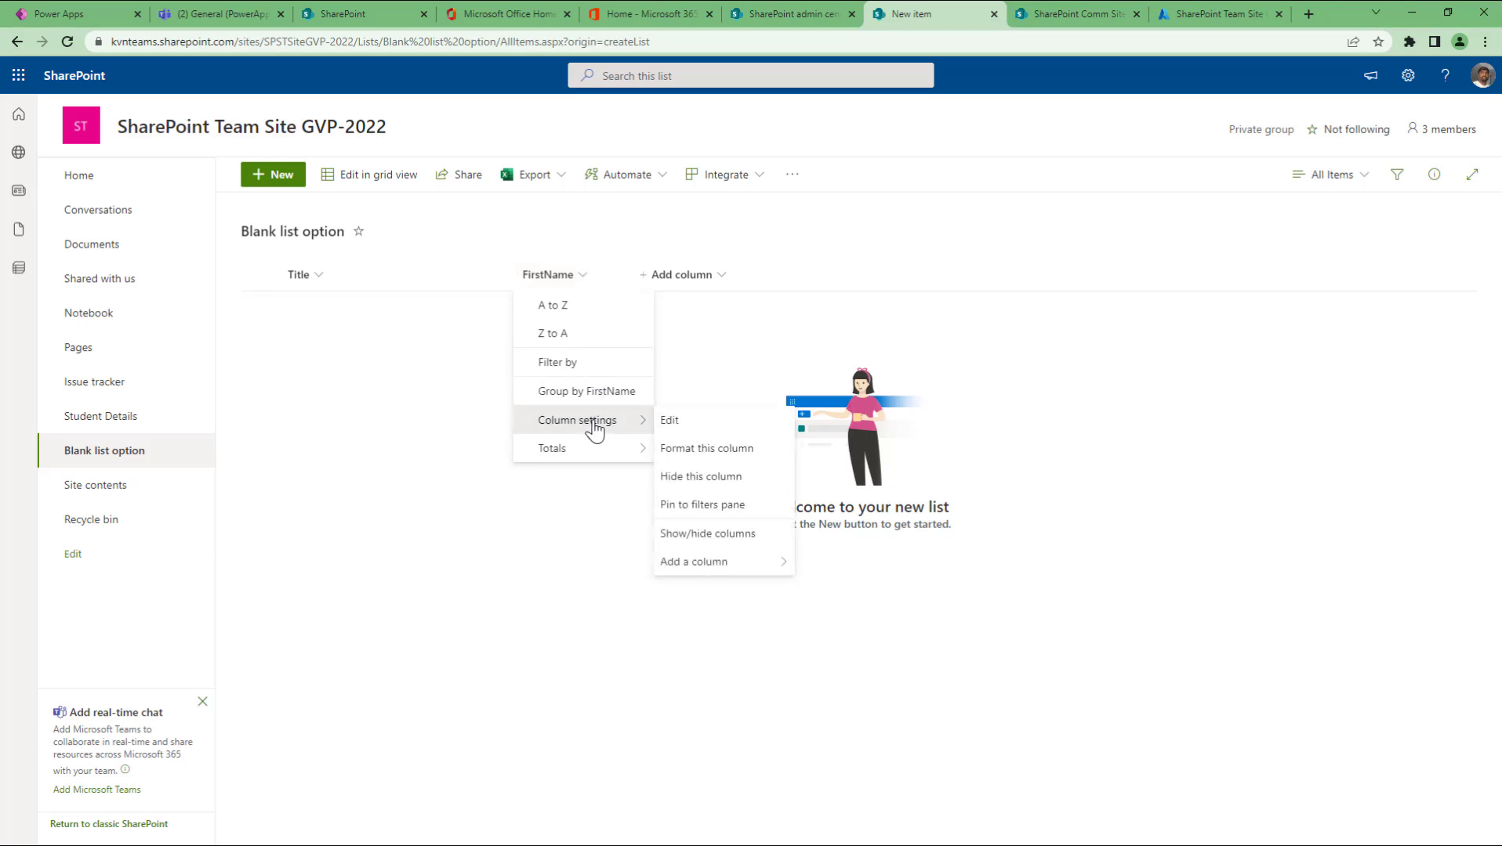
left_click(700, 423)
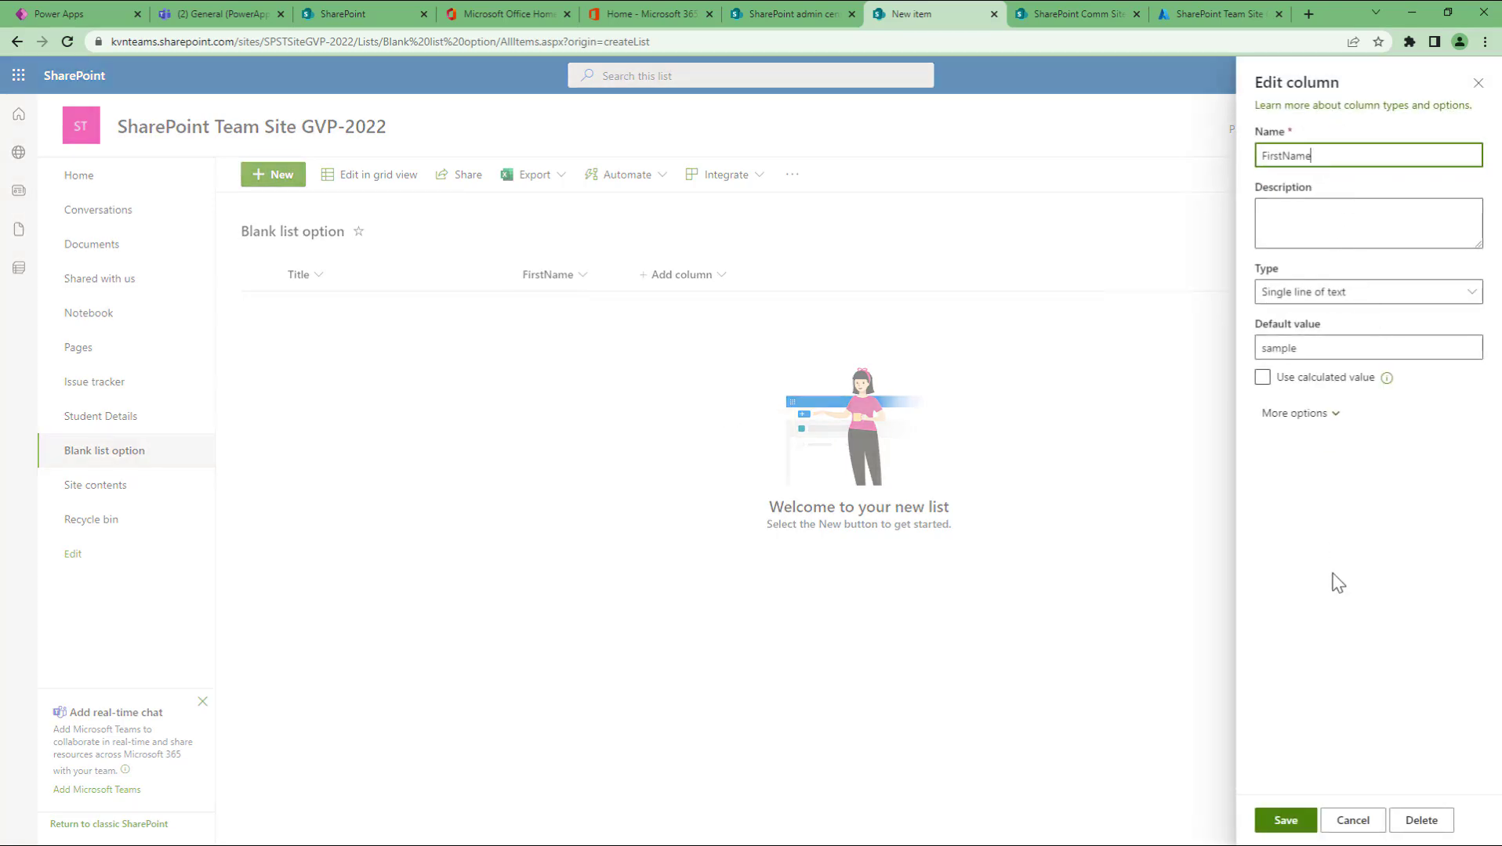
left_click(1354, 821)
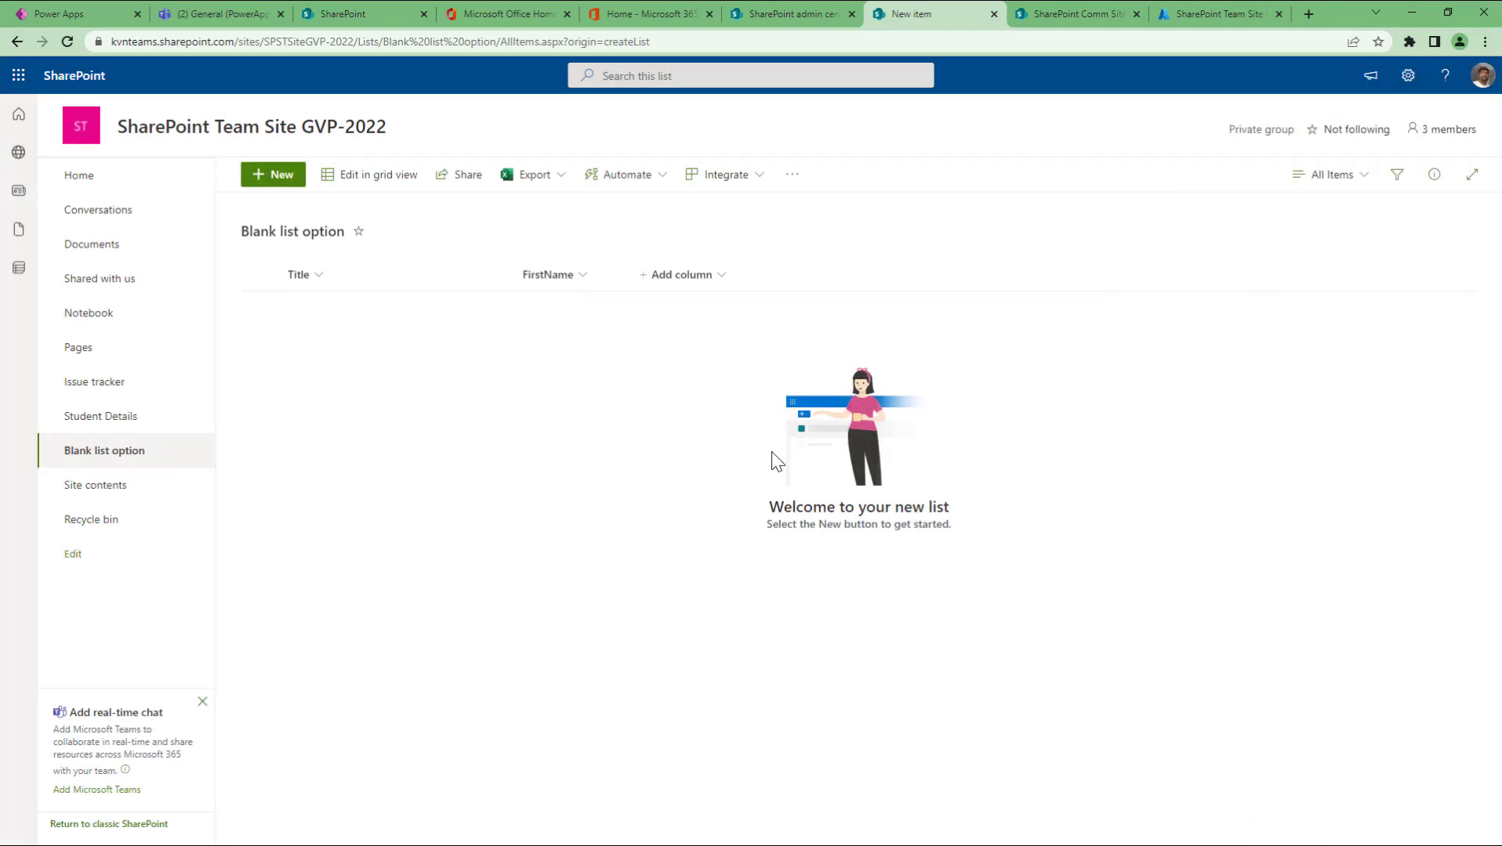
left_click(583, 277)
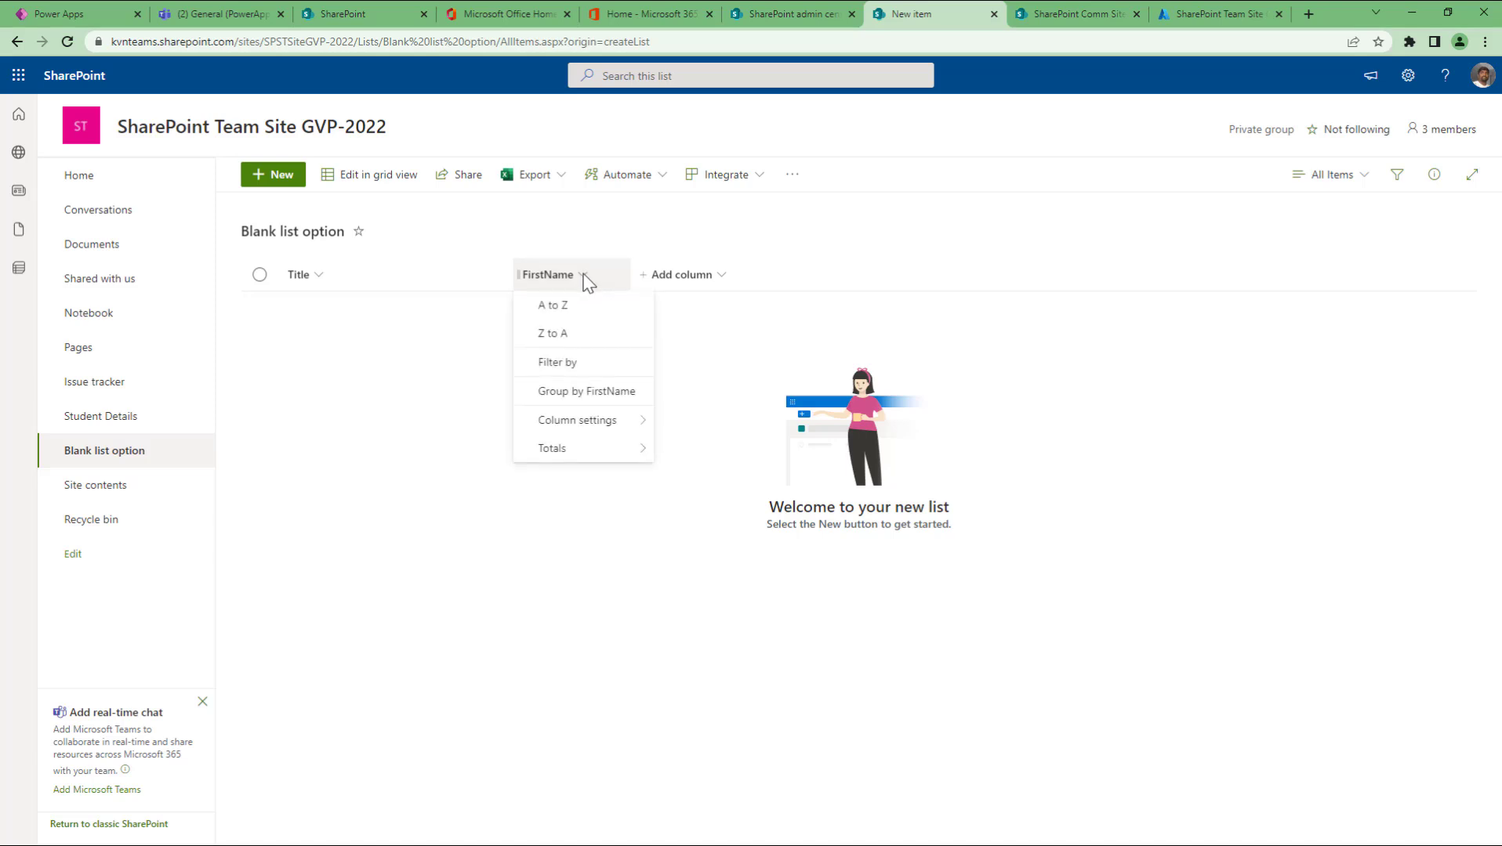
mouse_move(605, 434)
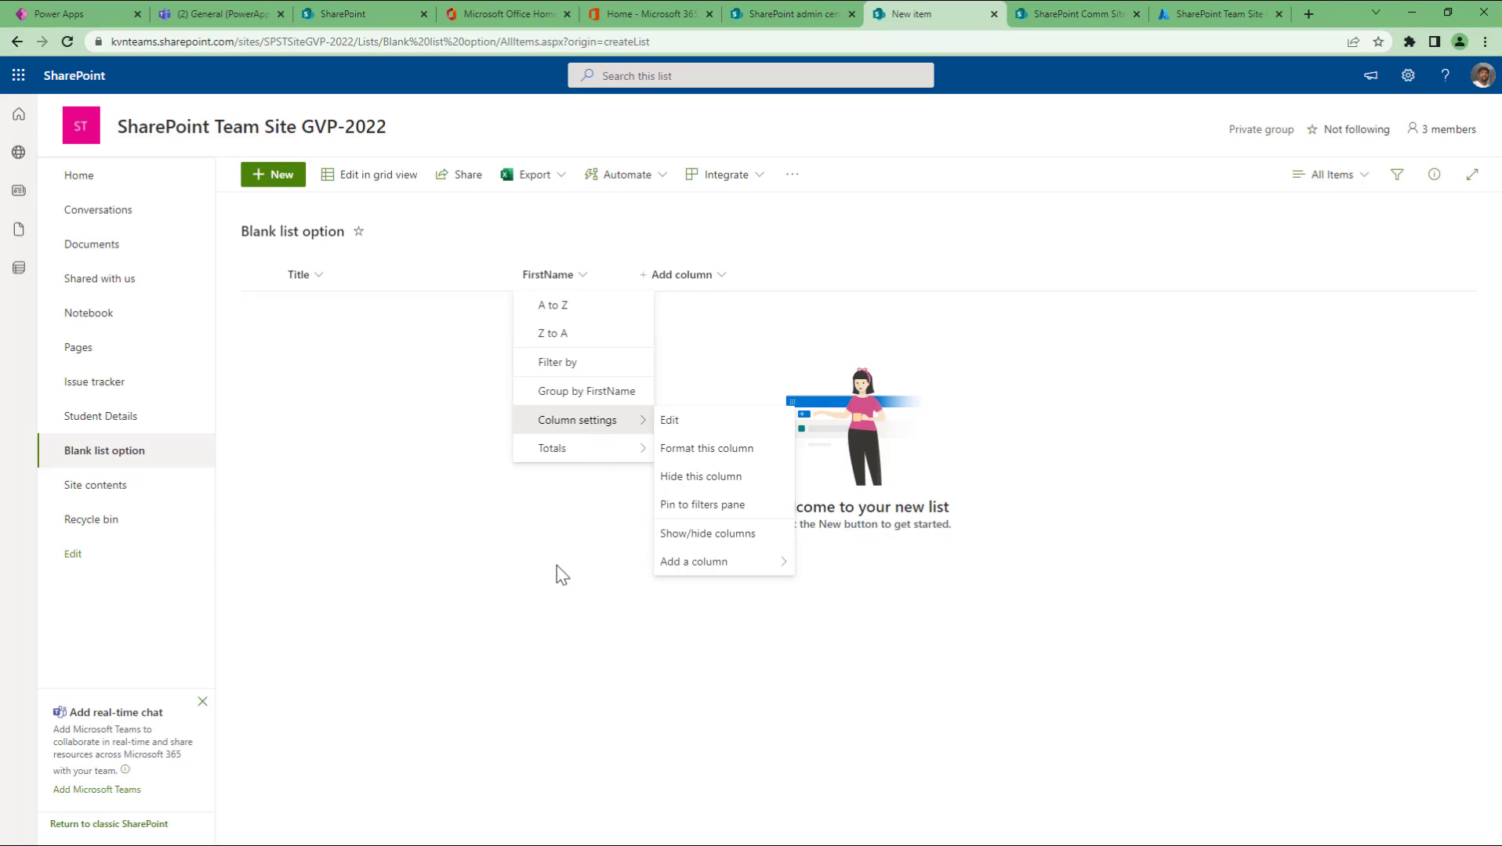
left_click(588, 549)
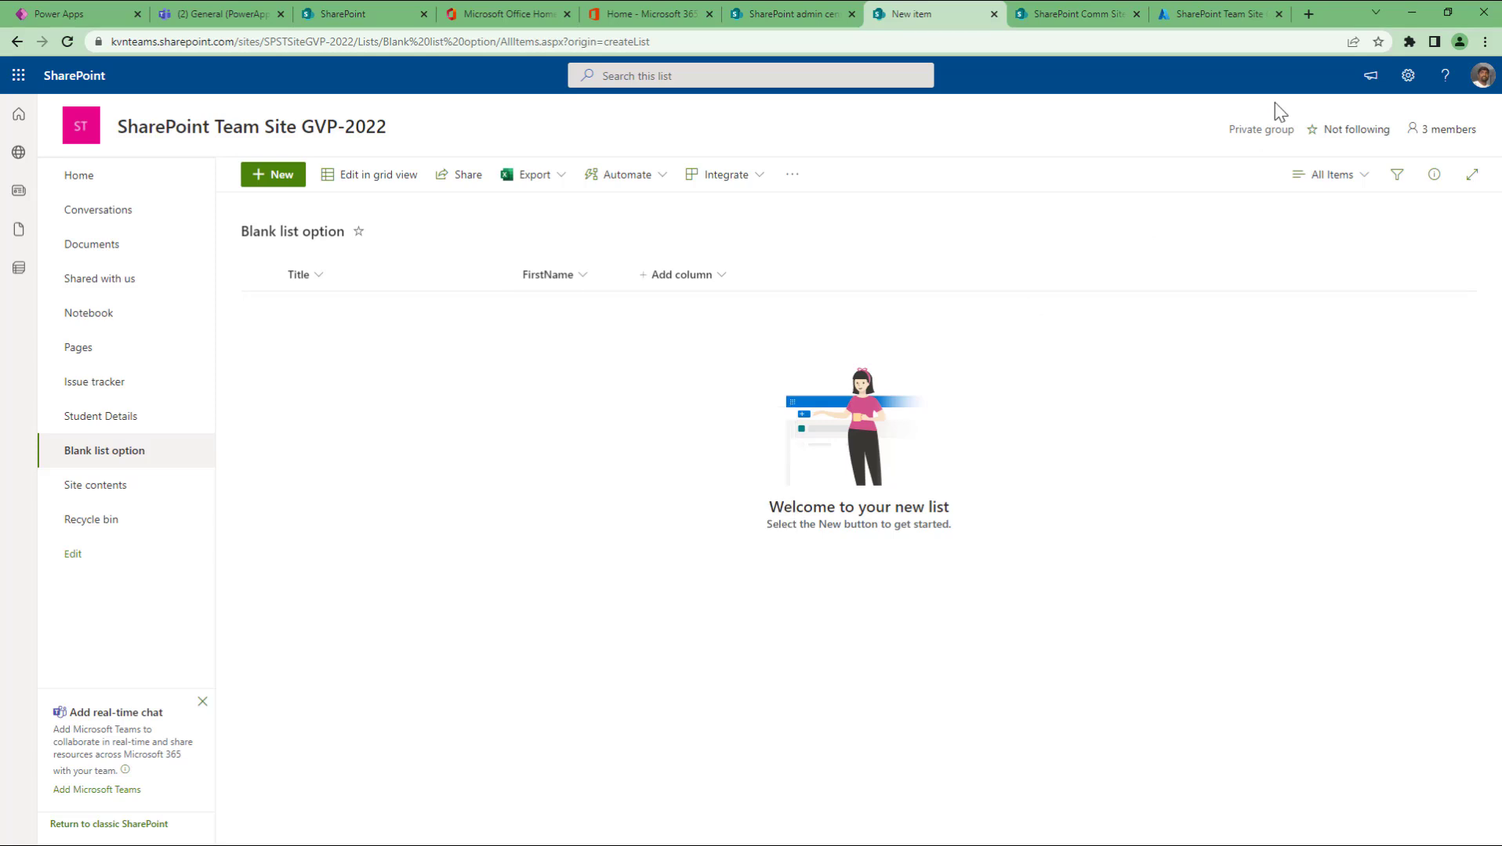
Step: Go to the list settings page from the Settings gear and review its columns
left_click(1407, 77)
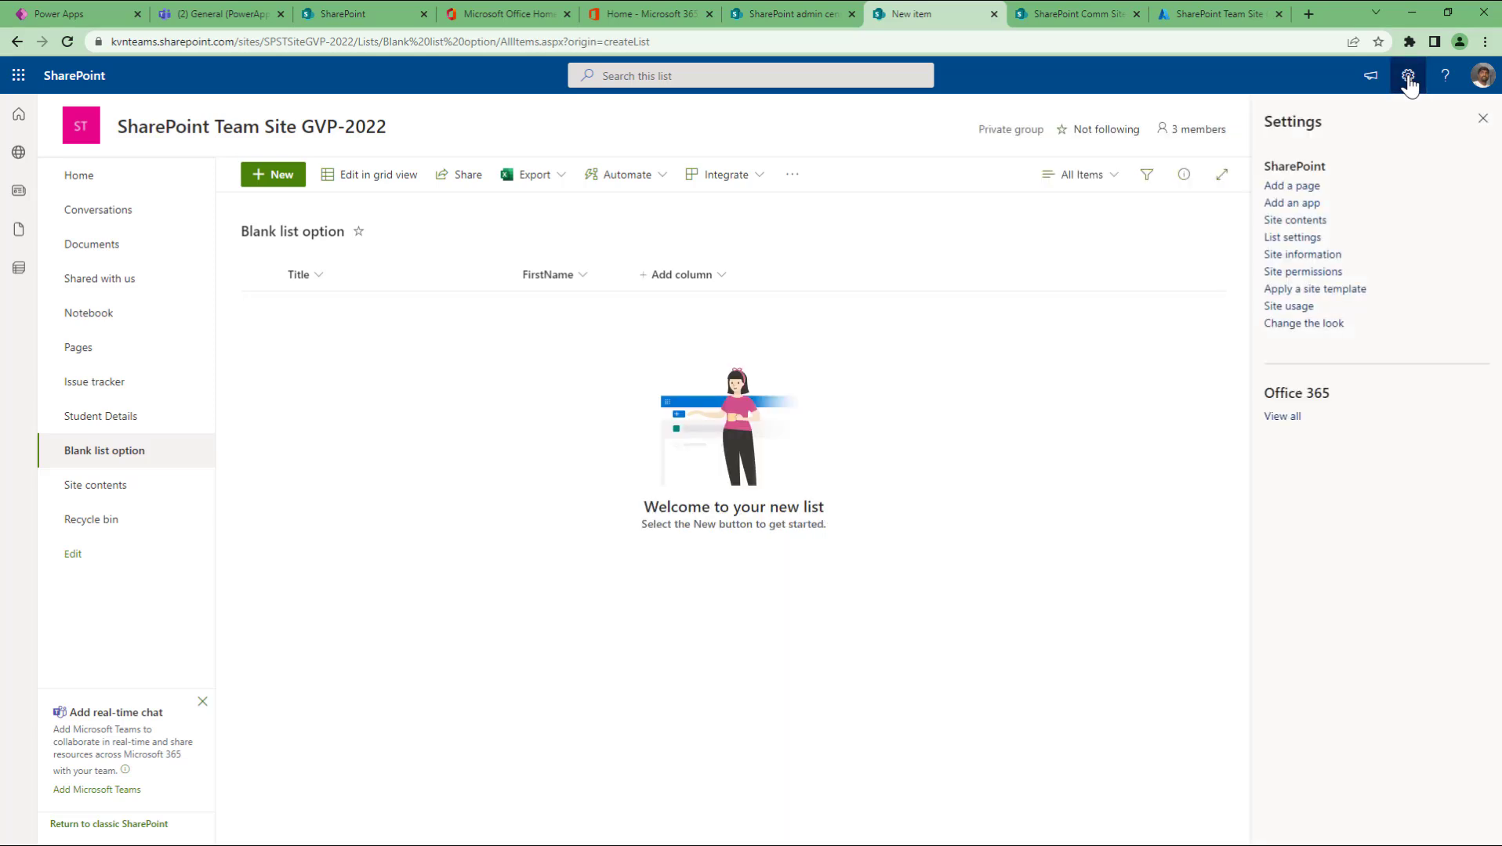
left_click(1288, 239)
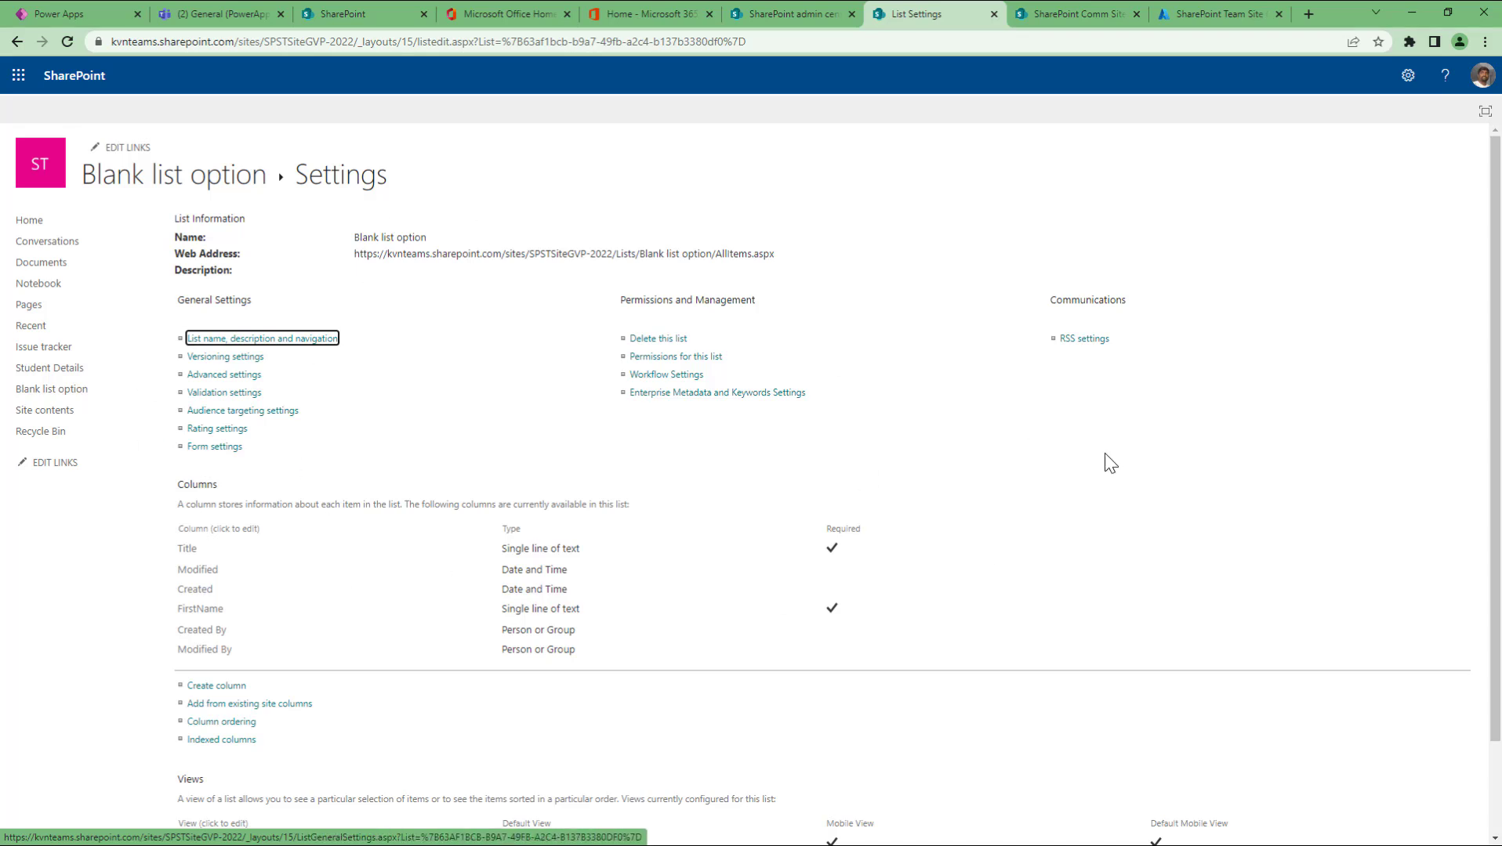
scroll(422, 546, "down", 1)
scroll(680, 429, "up", 1)
Step: Rename the FirstName column to 'First Name' and save it
left_click(200, 616)
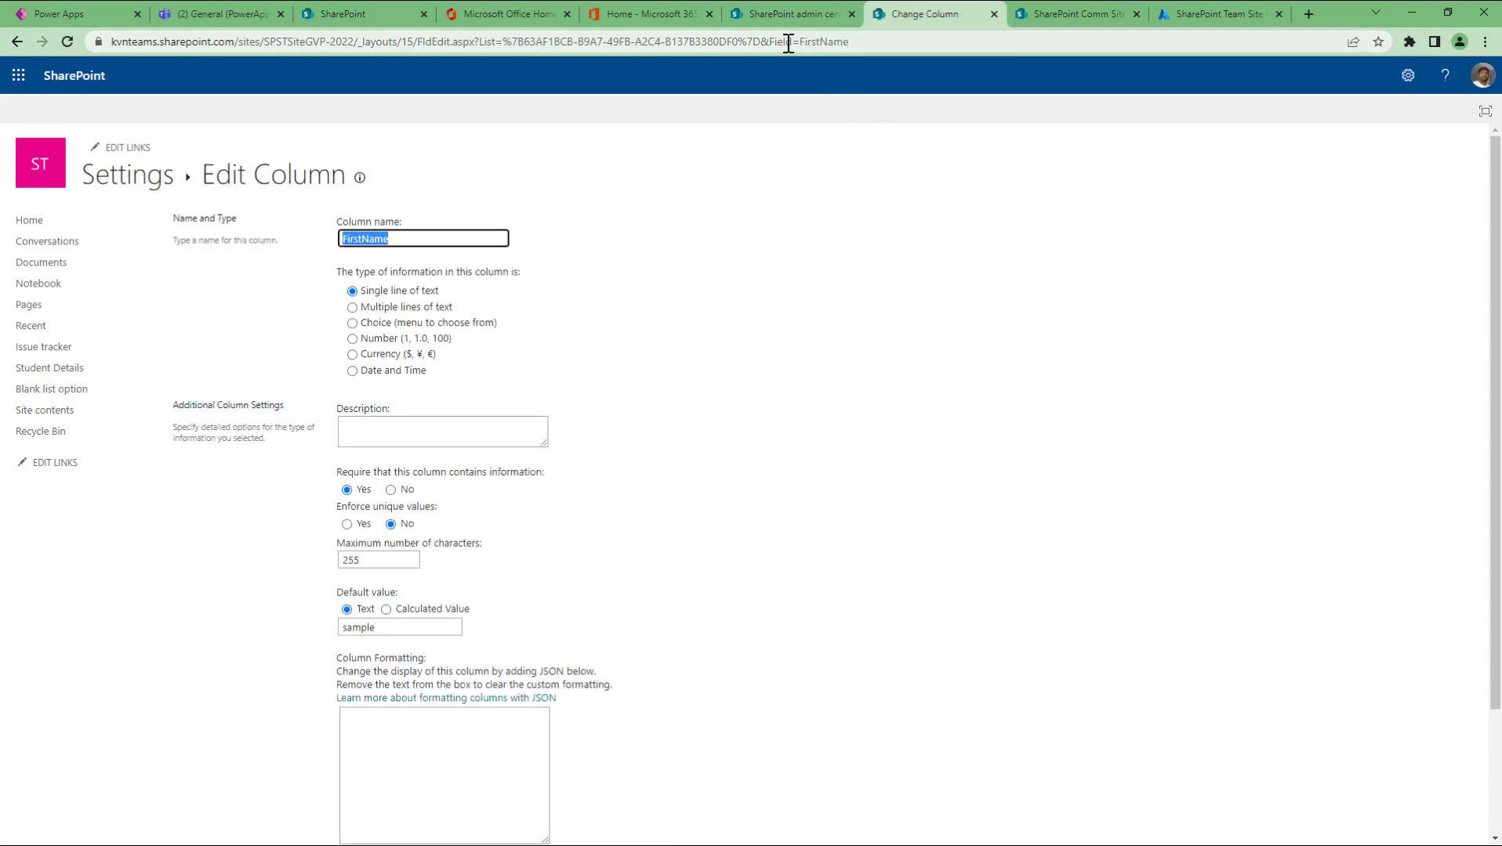
left_click_drag(771, 42, 884, 43)
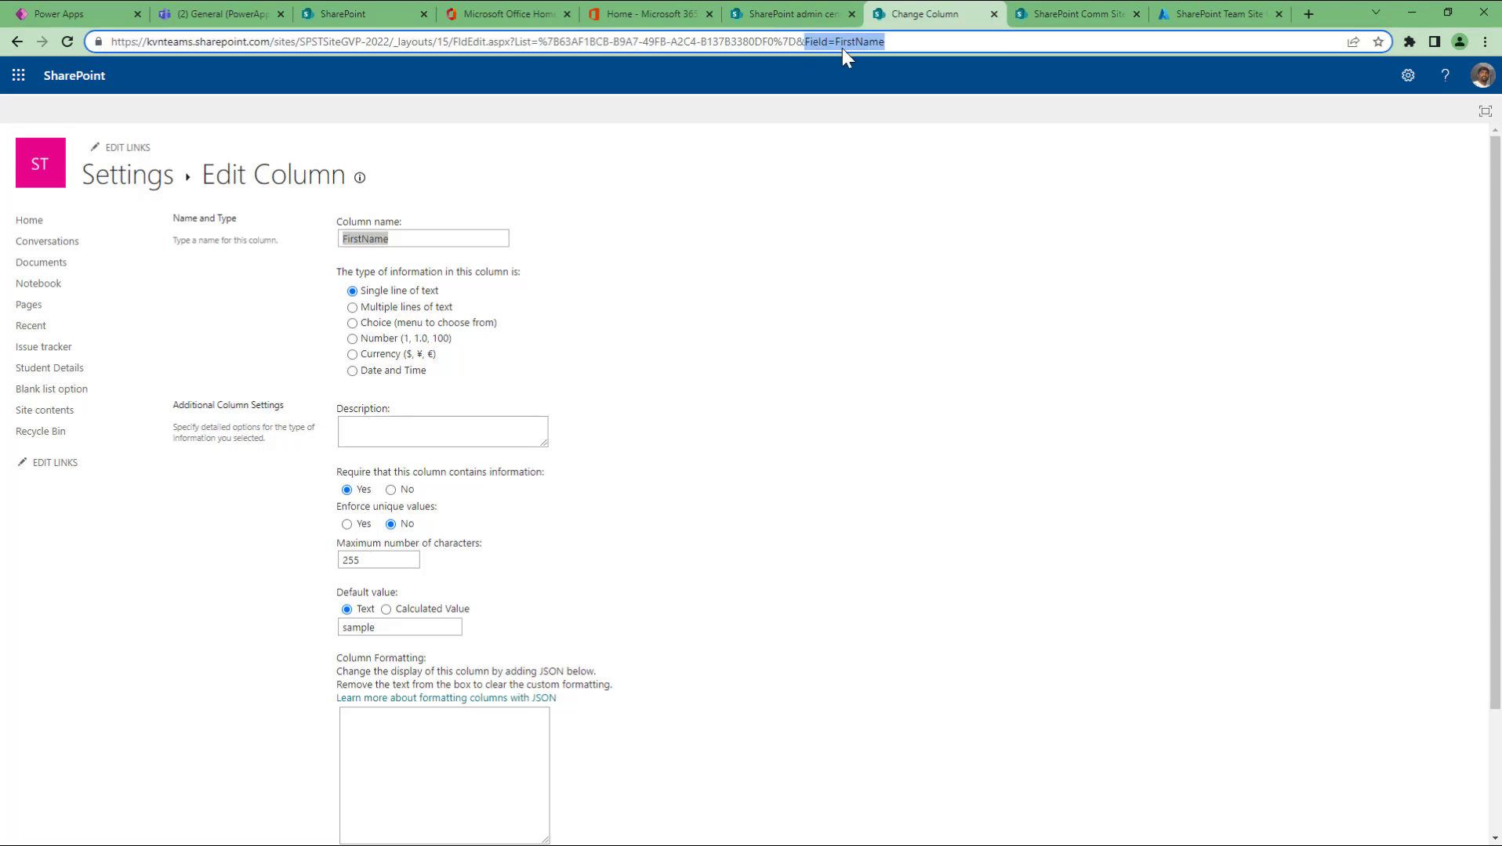
left_click(885, 45)
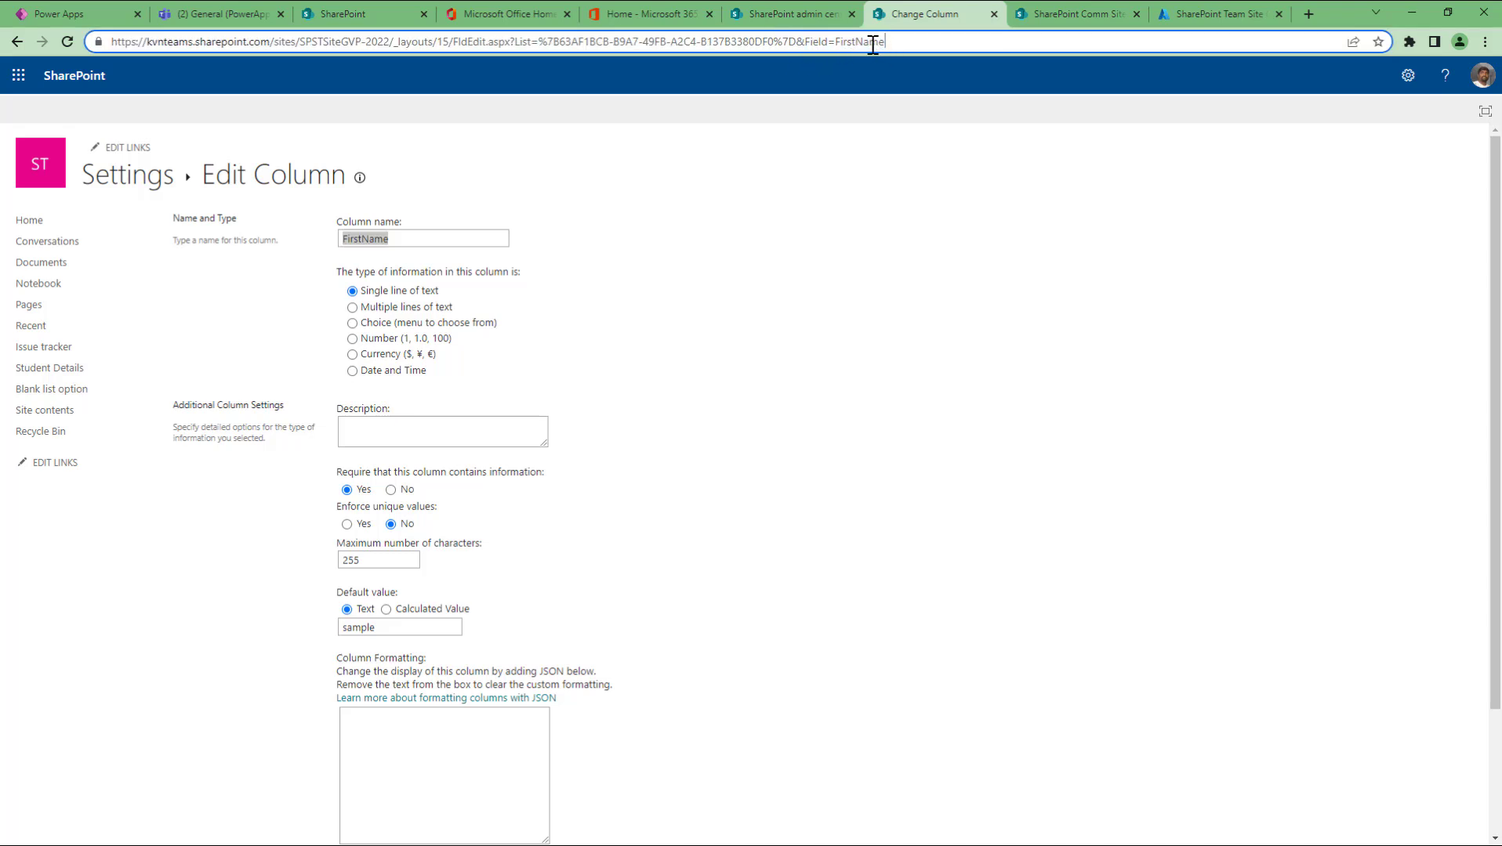
double_click(378, 239)
left_click(362, 239)
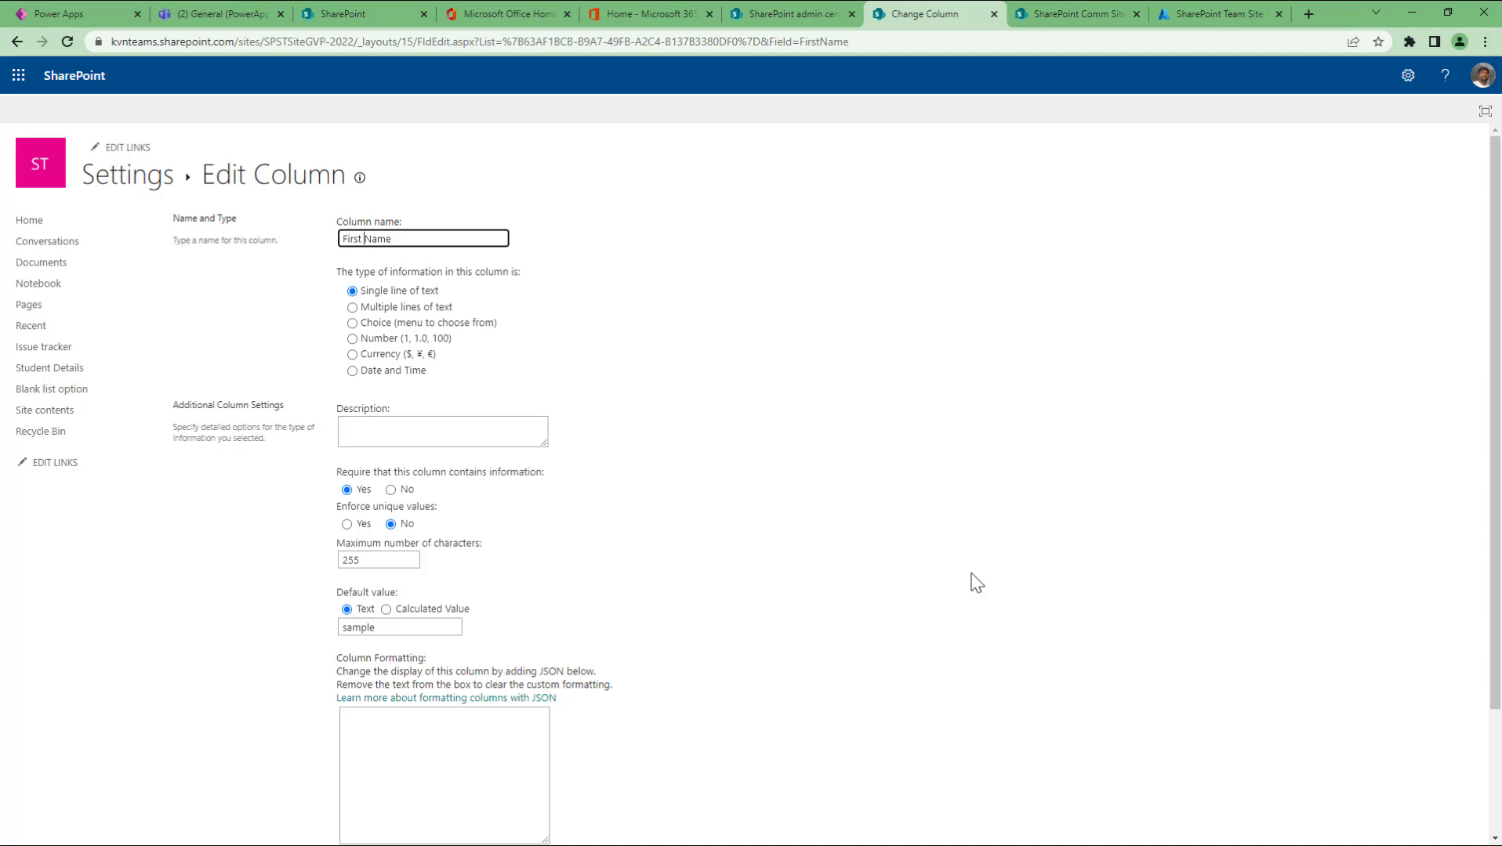
scroll(976, 583, "down", 2)
left_click(1375, 760)
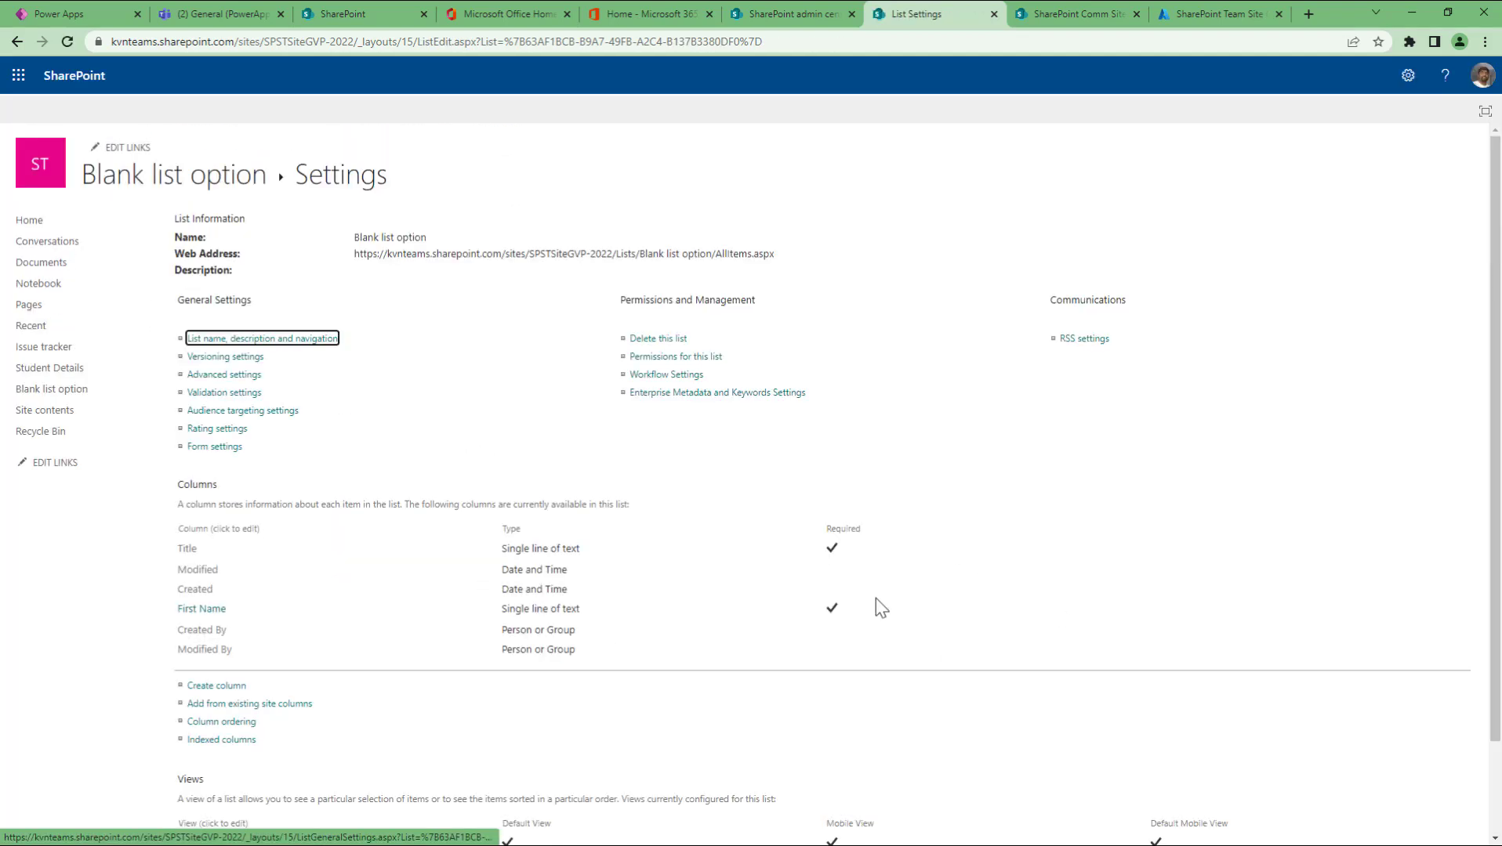
Step: Rename the First Name column to 'Dummy Column' and save it
left_click(197, 611)
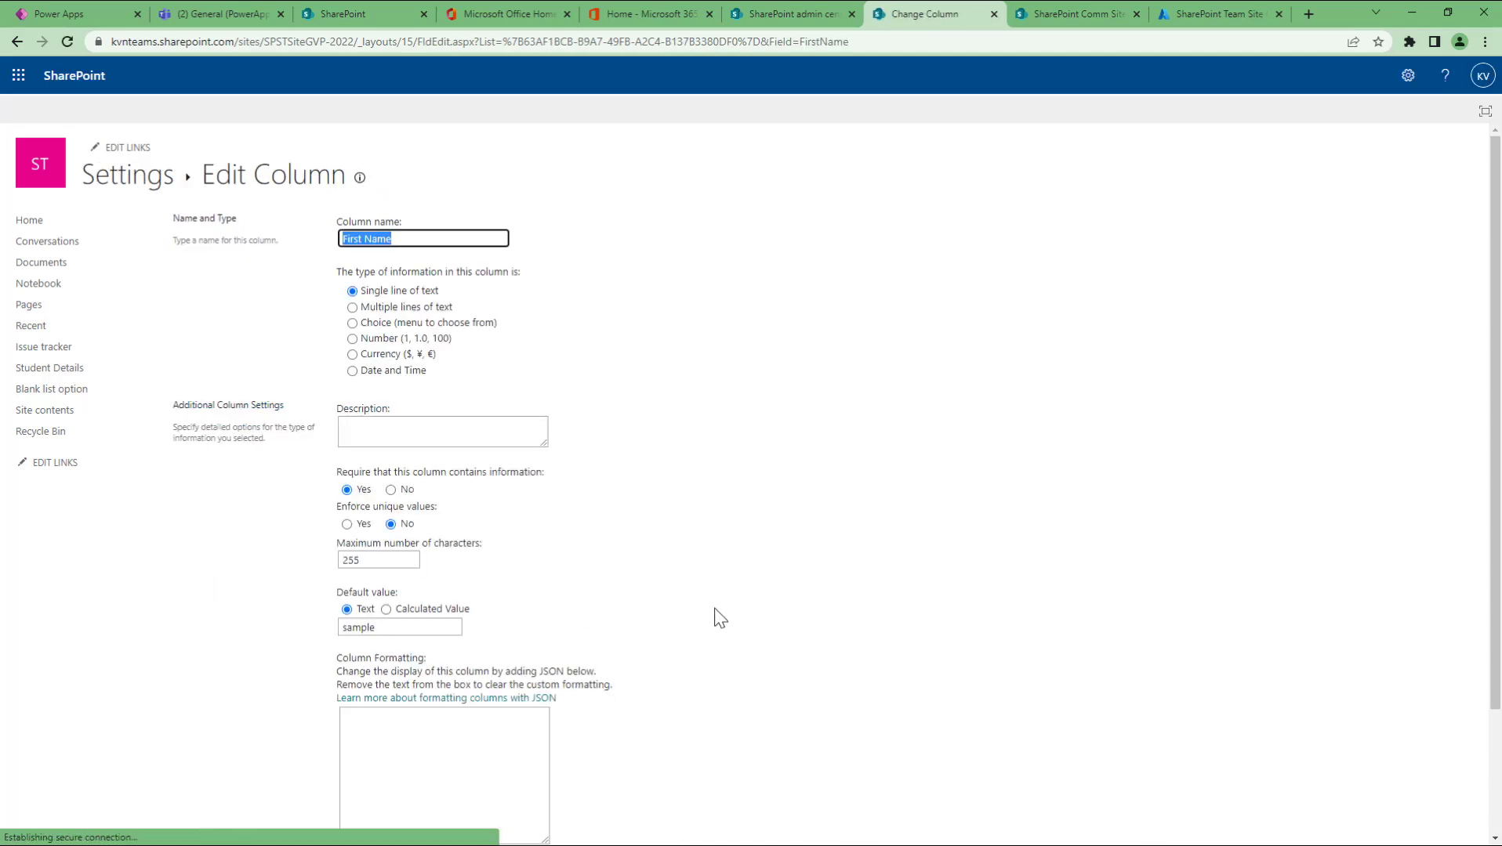
double_click(800, 41)
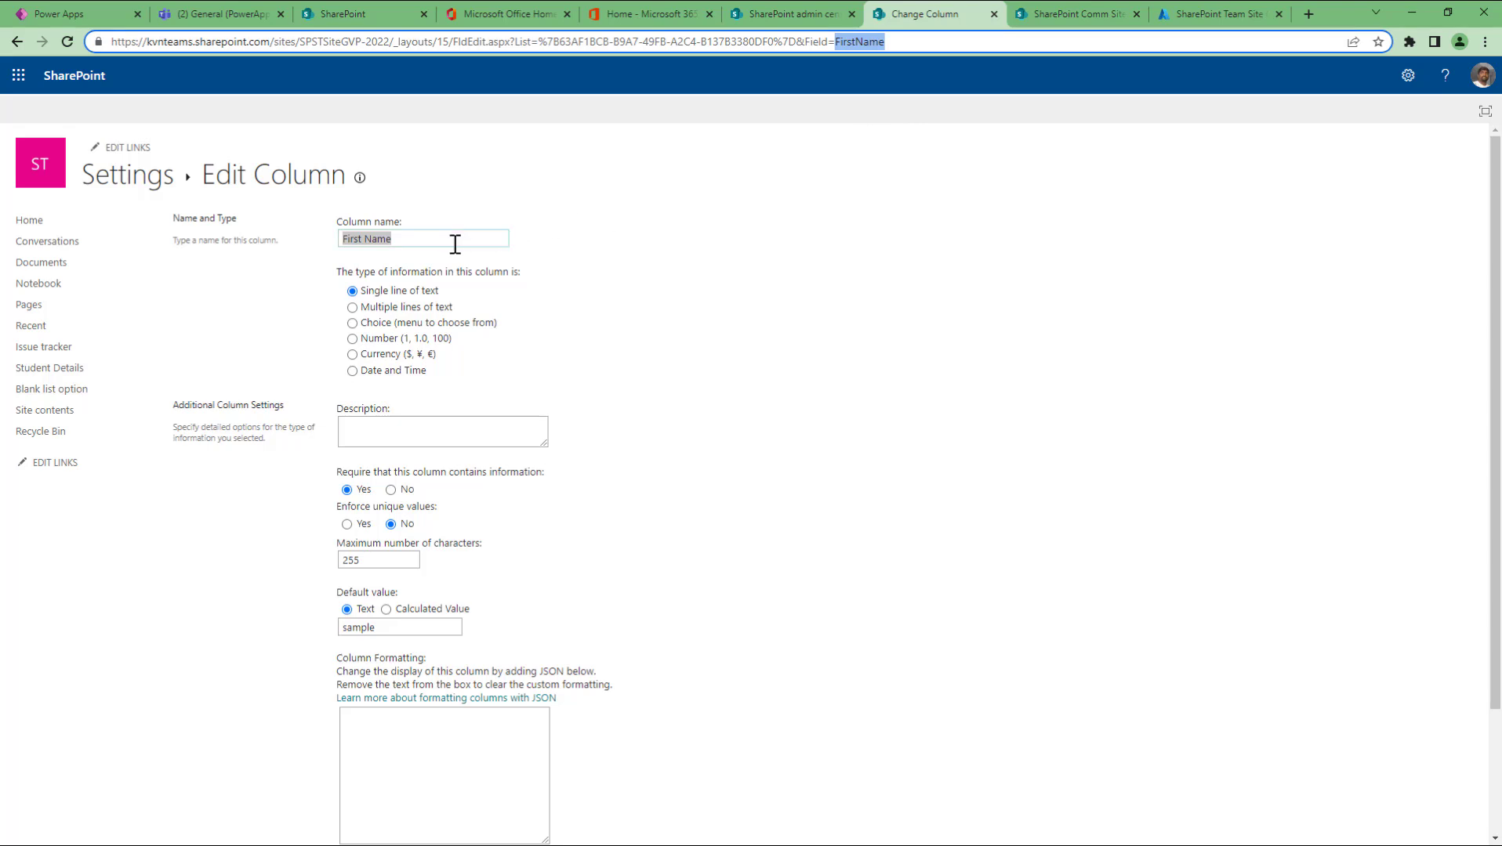
left_click_drag(452, 244, 332, 246)
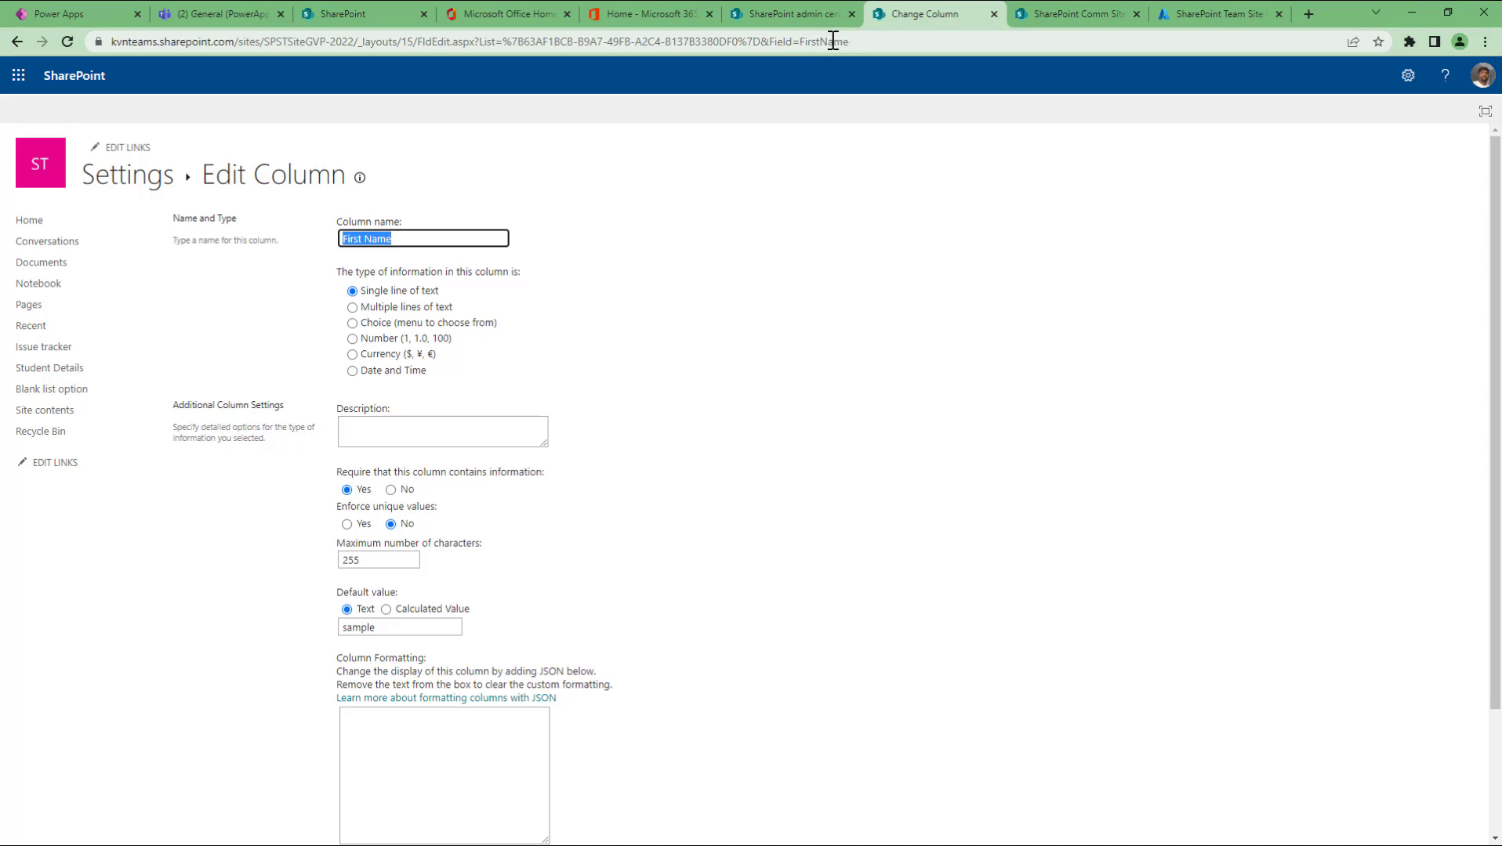
left_click(437, 240)
key("ctrl+a")
type("dummy column")
key("Delete")
type("D")
key("Delete")
type("C")
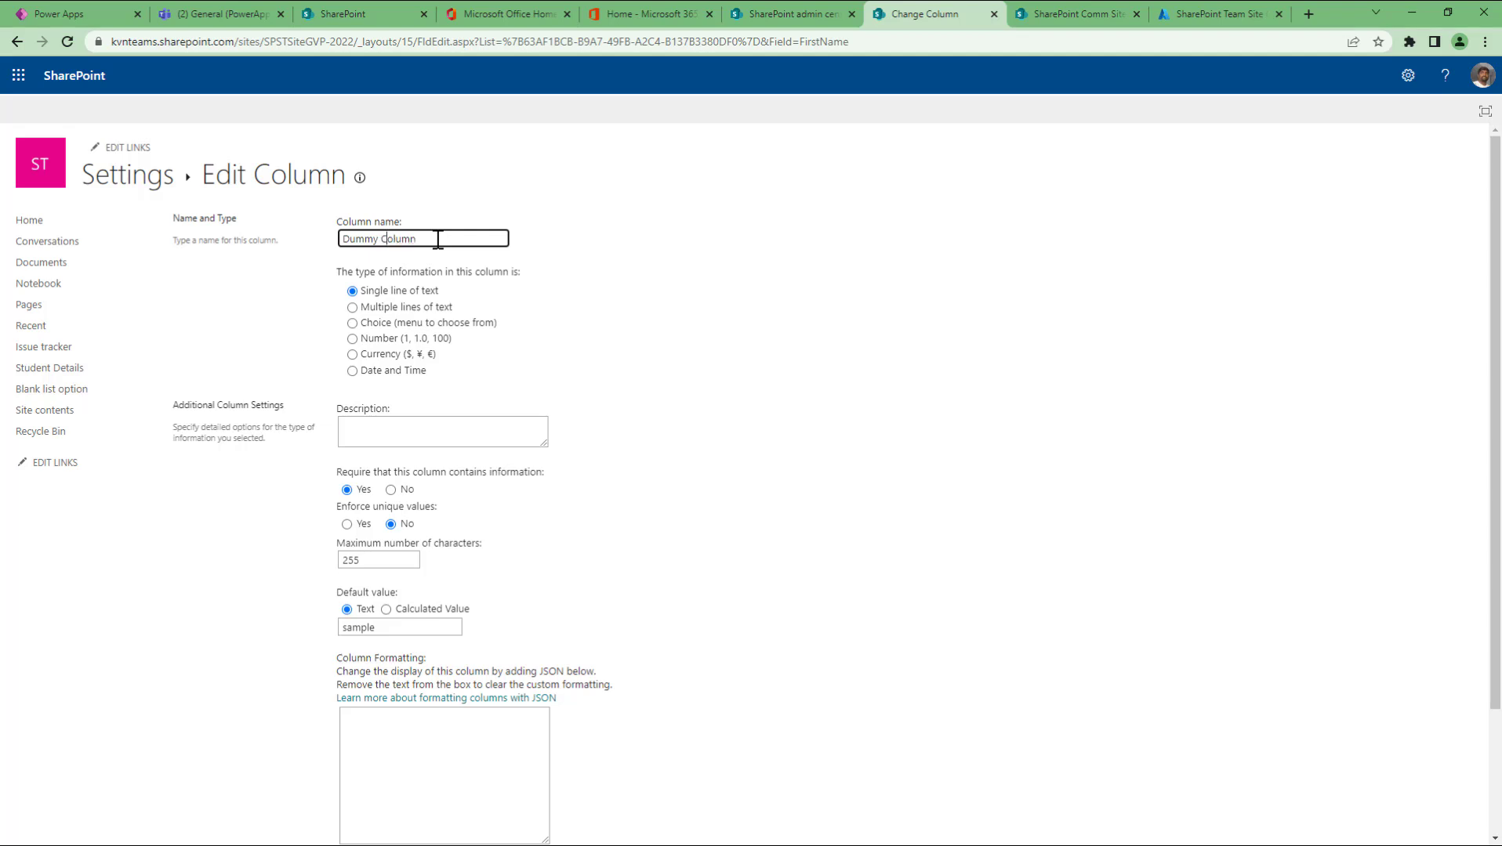
scroll(1066, 616, "down", 3)
left_click(1376, 760)
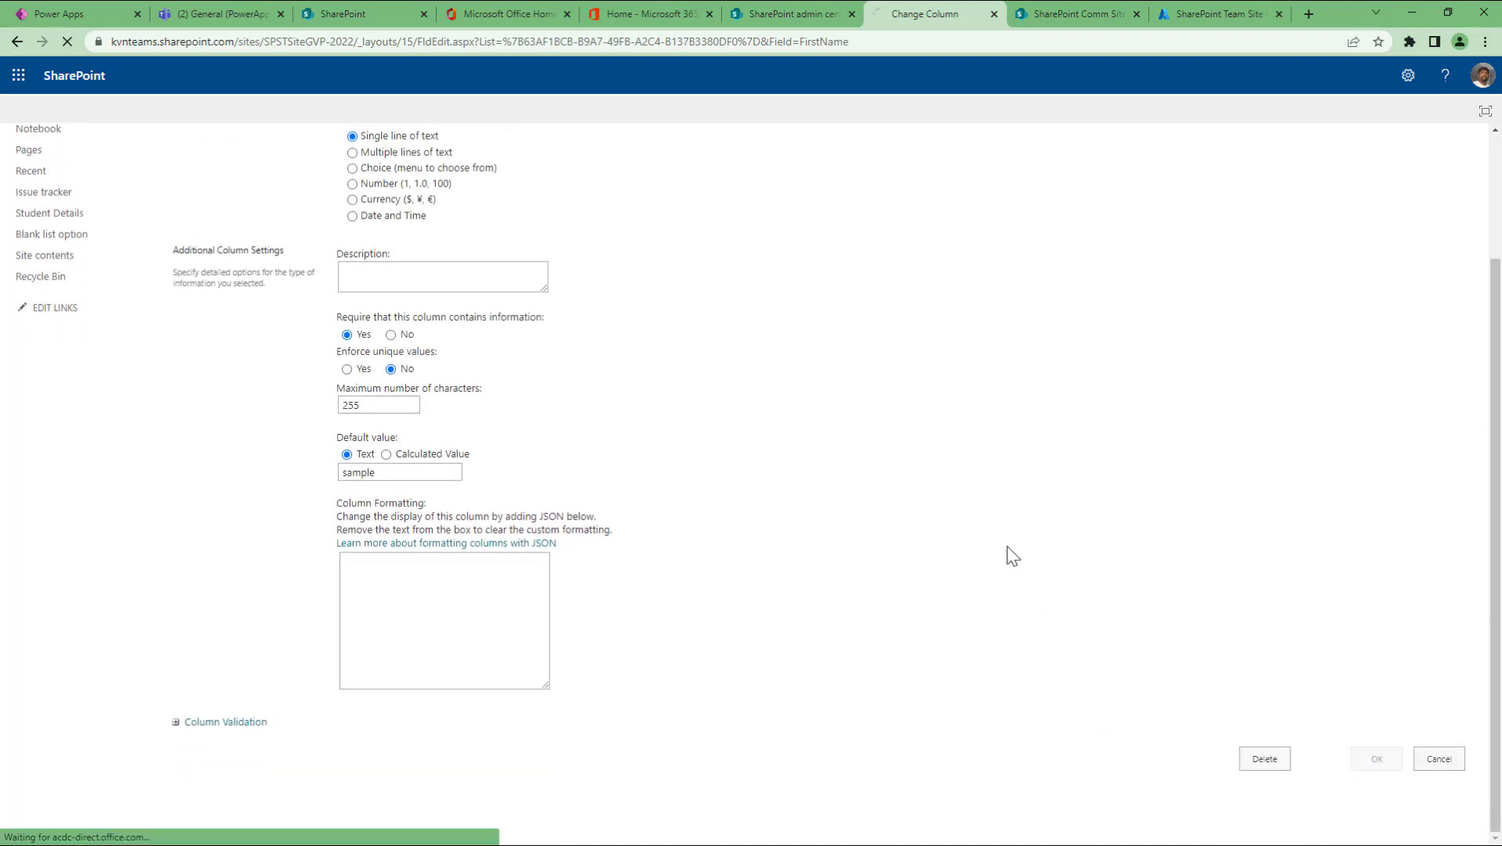
Step: In the modern list view, rename Dummy Column back to 'First Name' and save
left_click(200, 178)
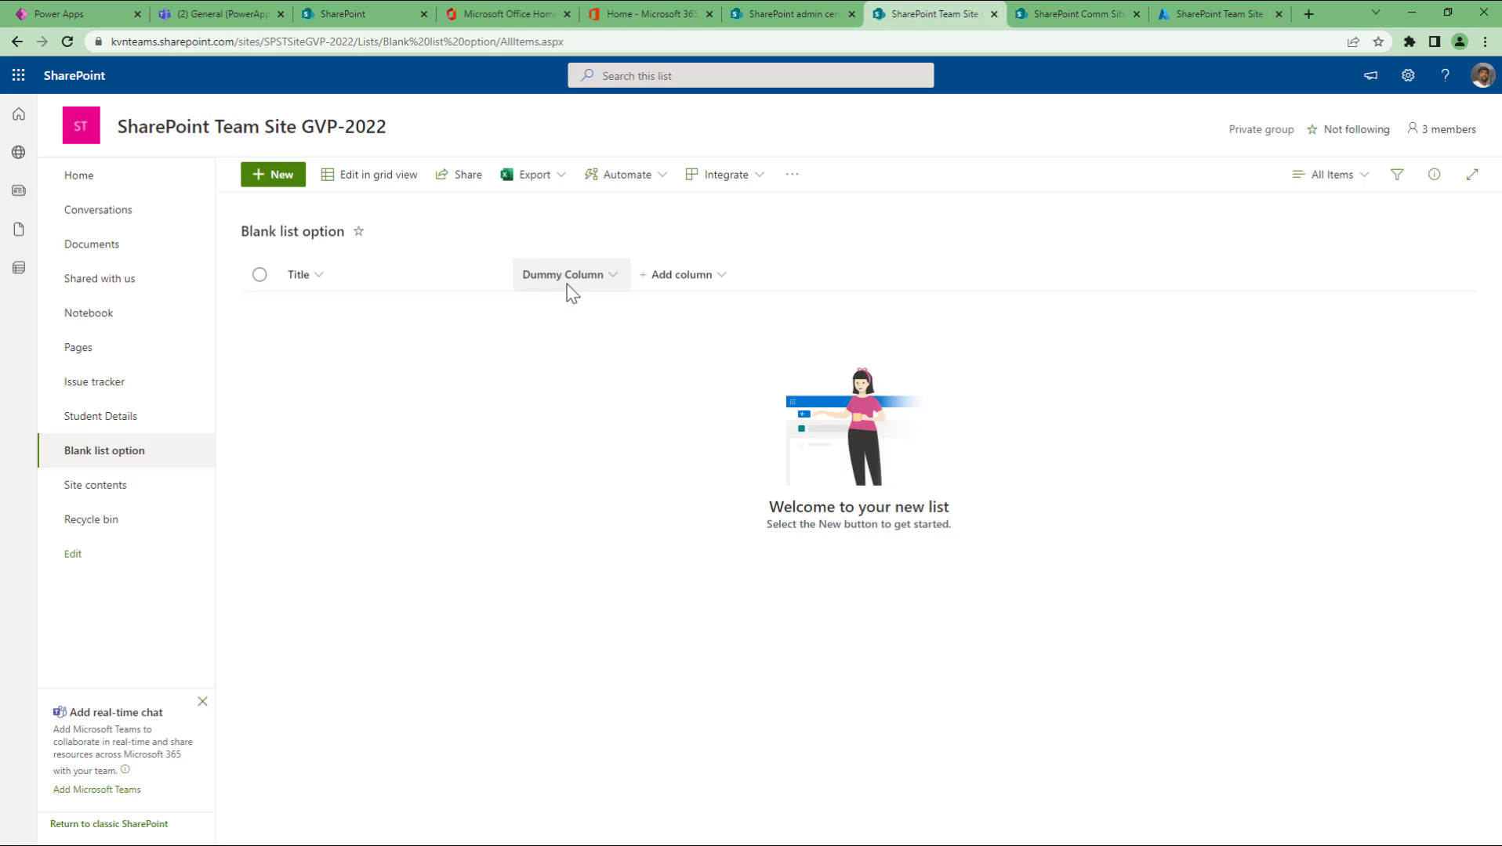
left_click(619, 279)
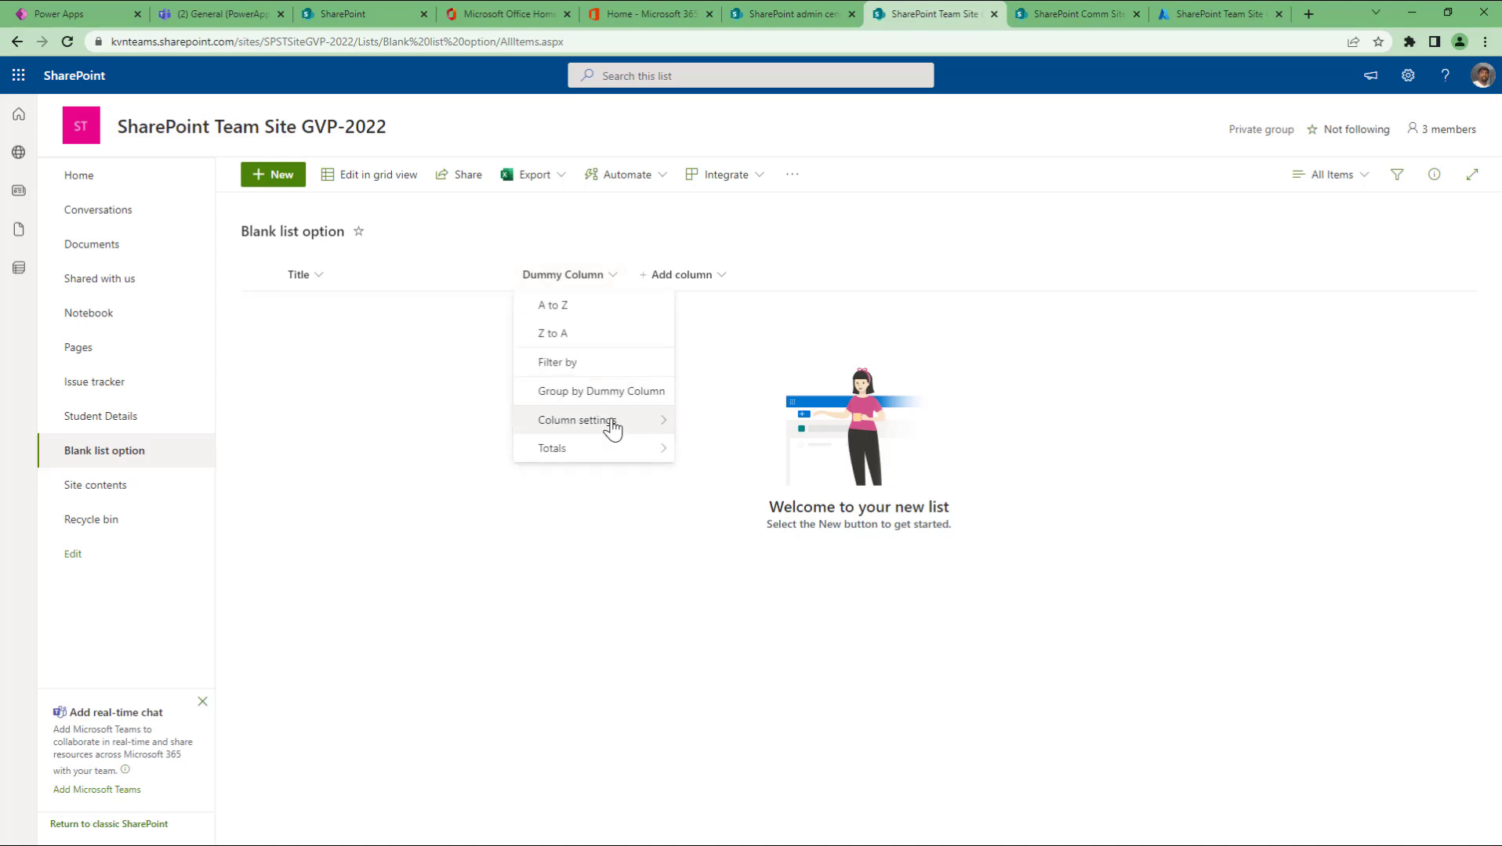
left_click(841, 333)
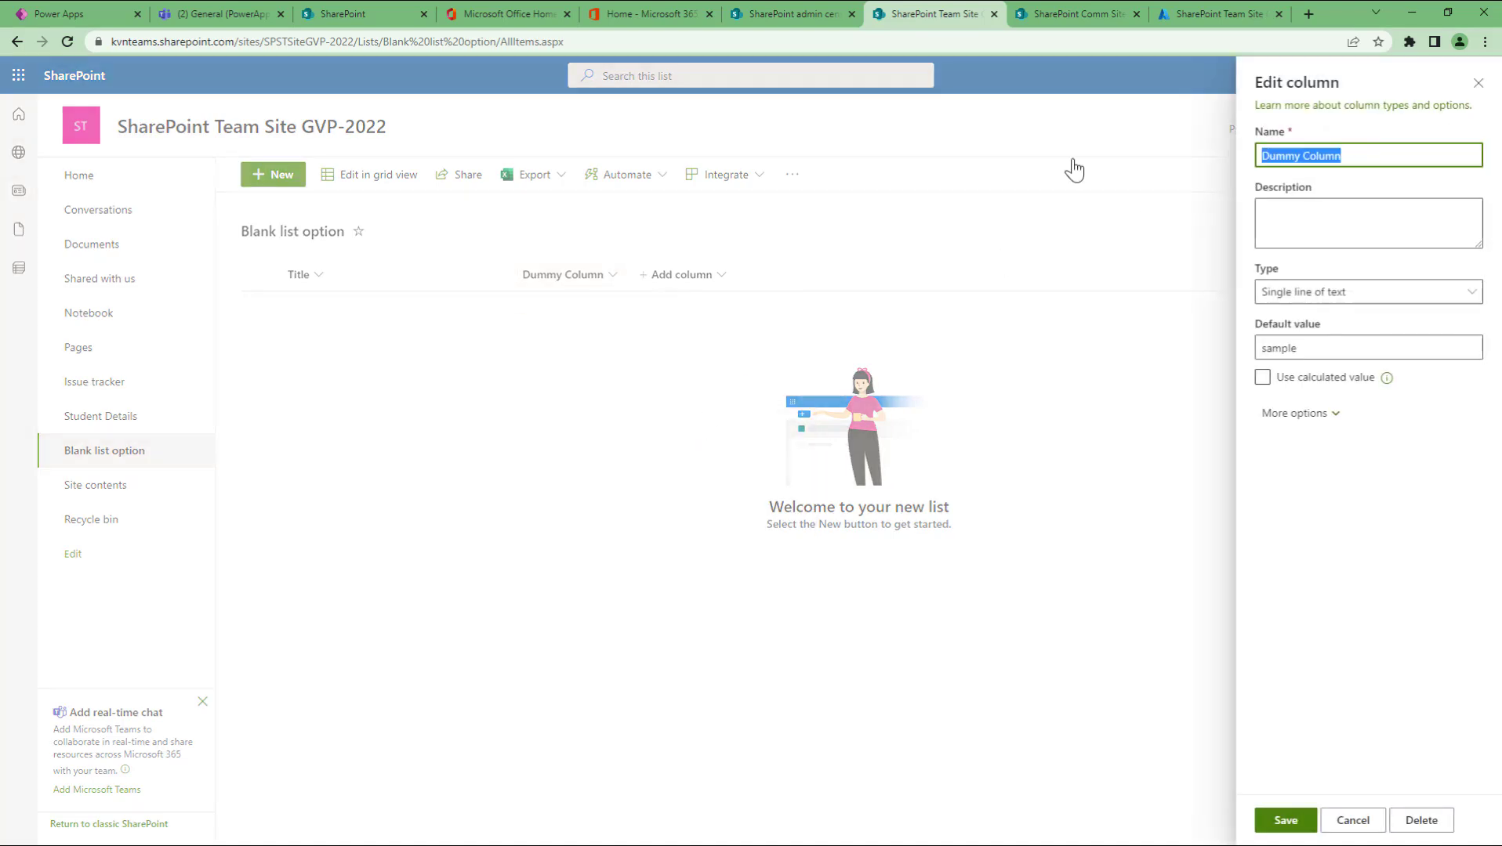
type("First Name")
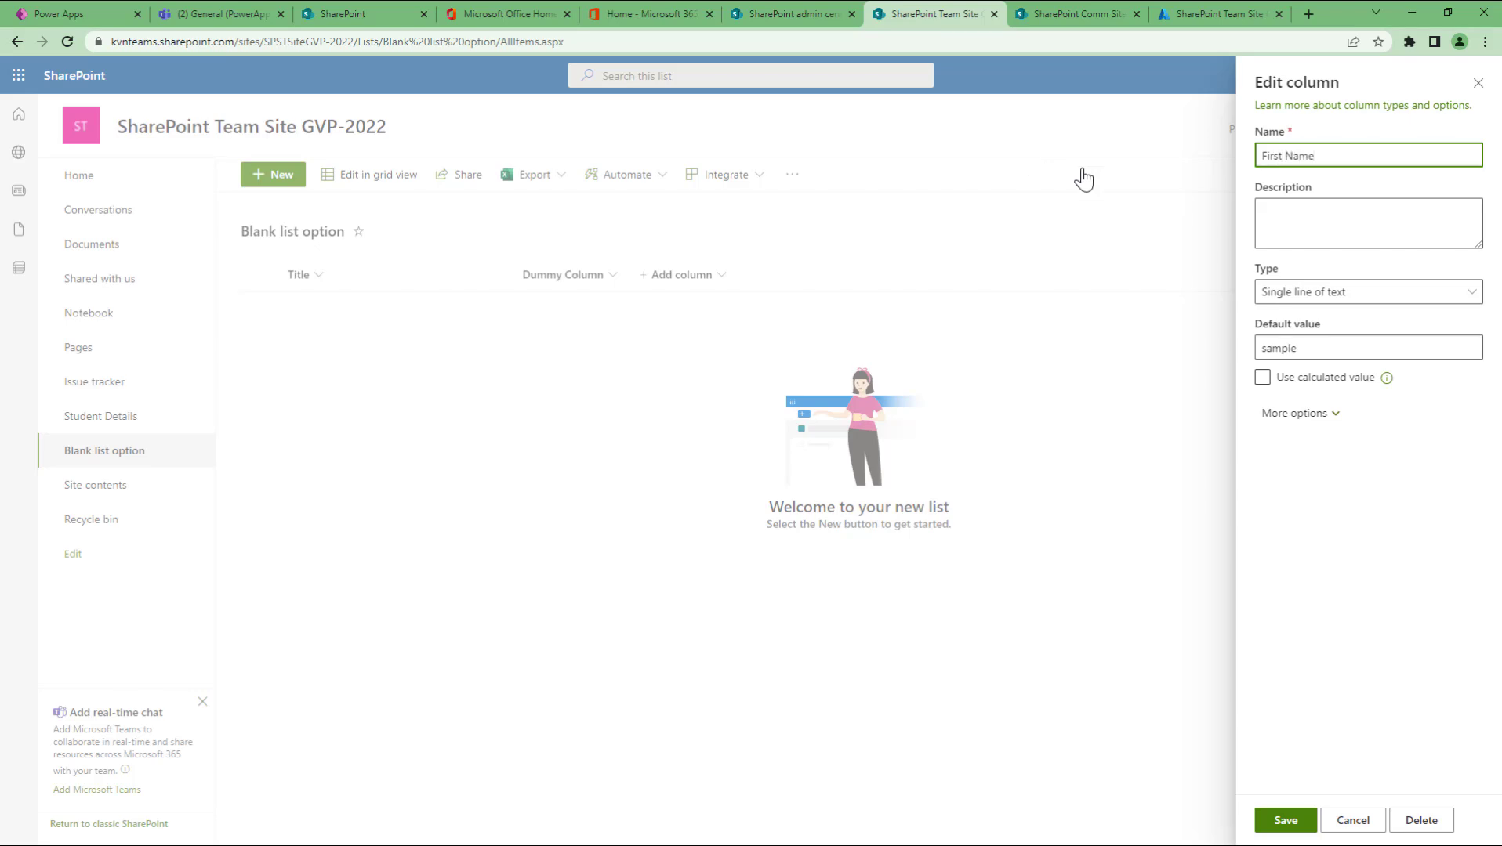
left_click(1274, 817)
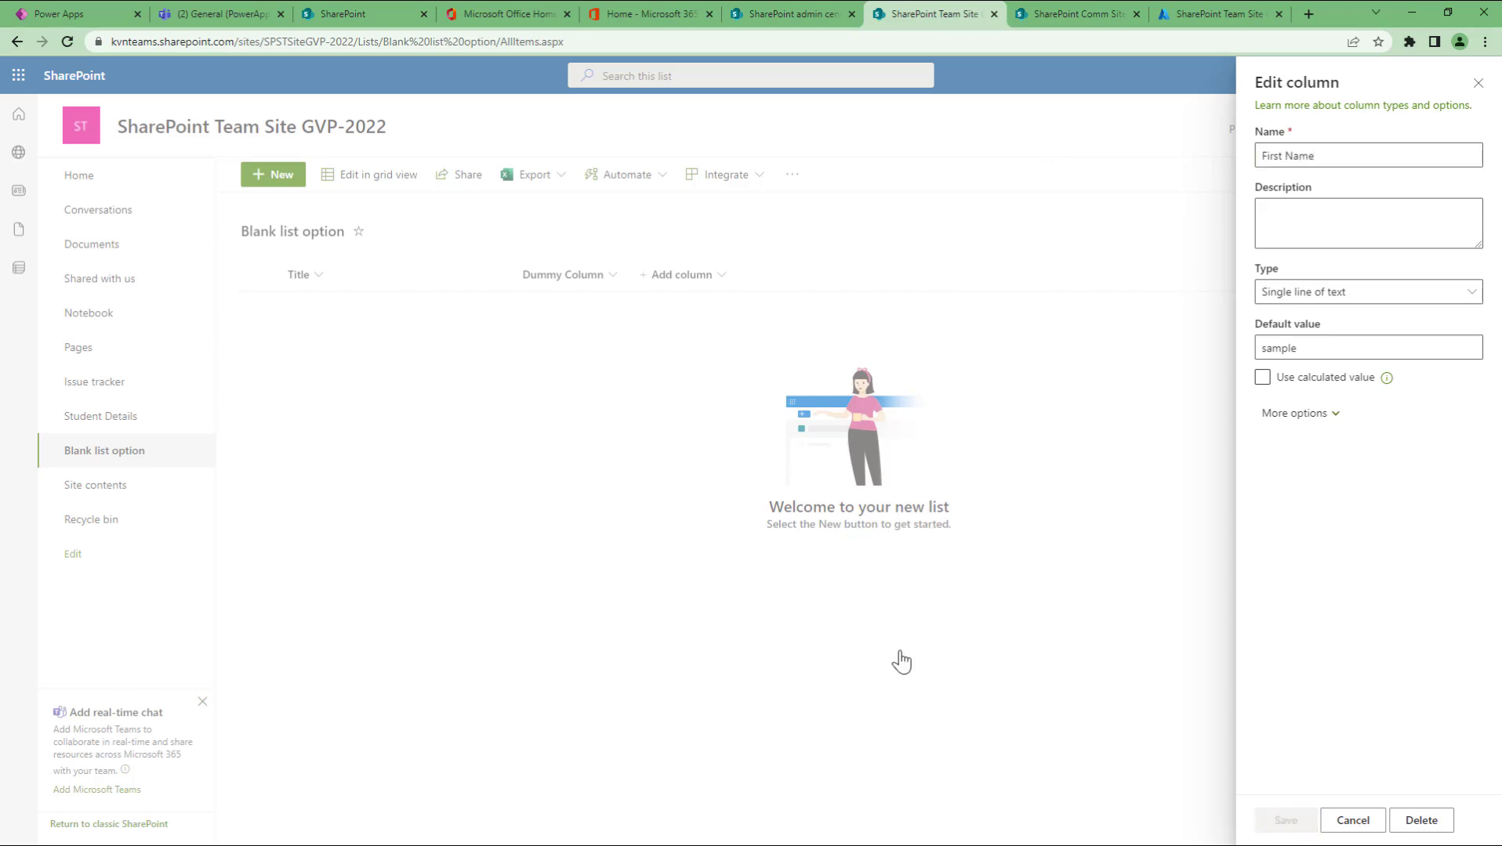
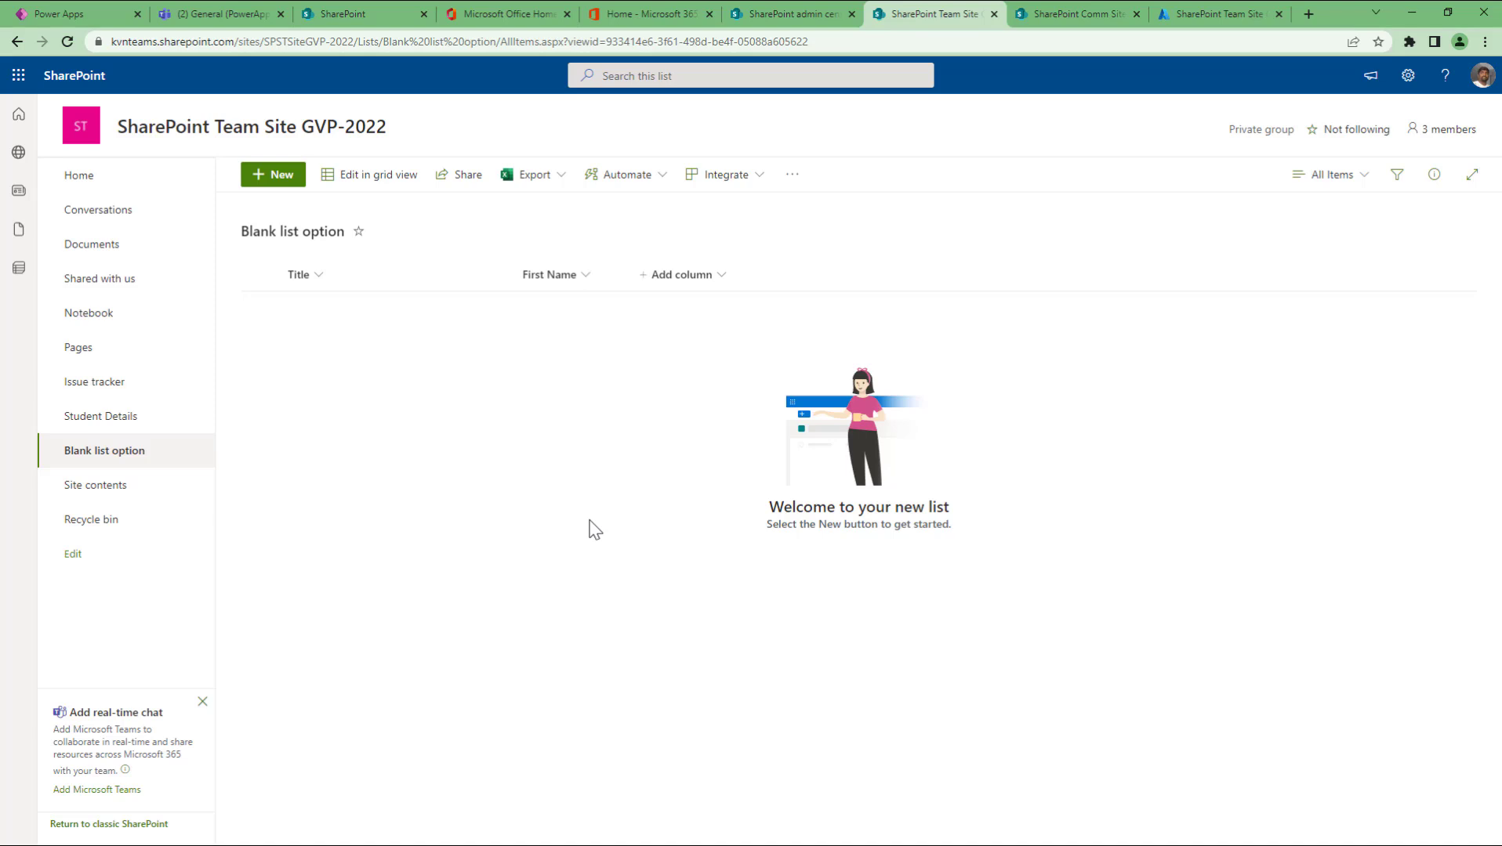
Step: Add a Multiple lines of text column named 'Address'
left_click(721, 279)
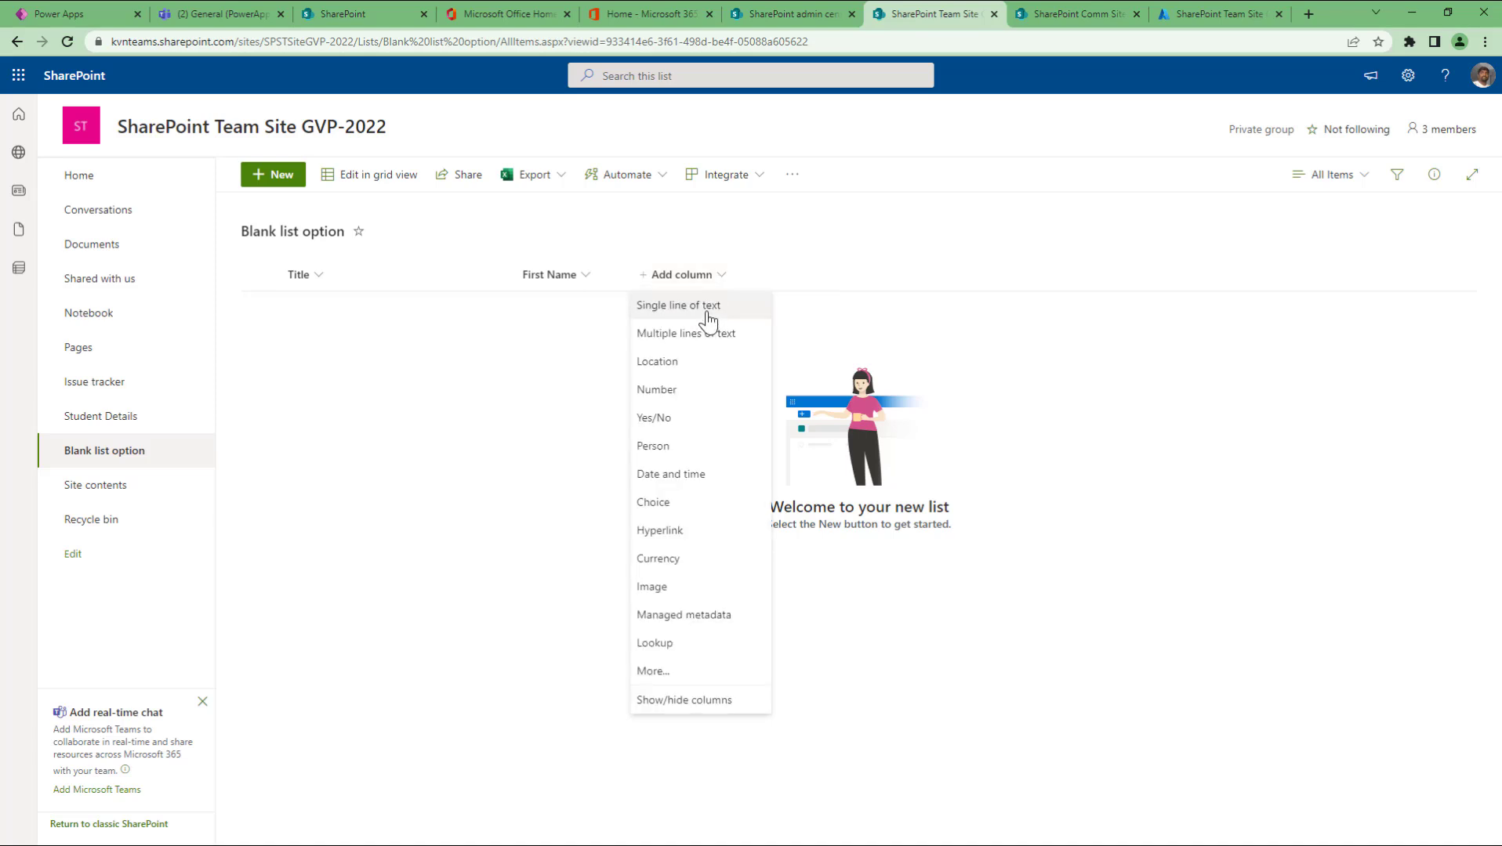
left_click(696, 346)
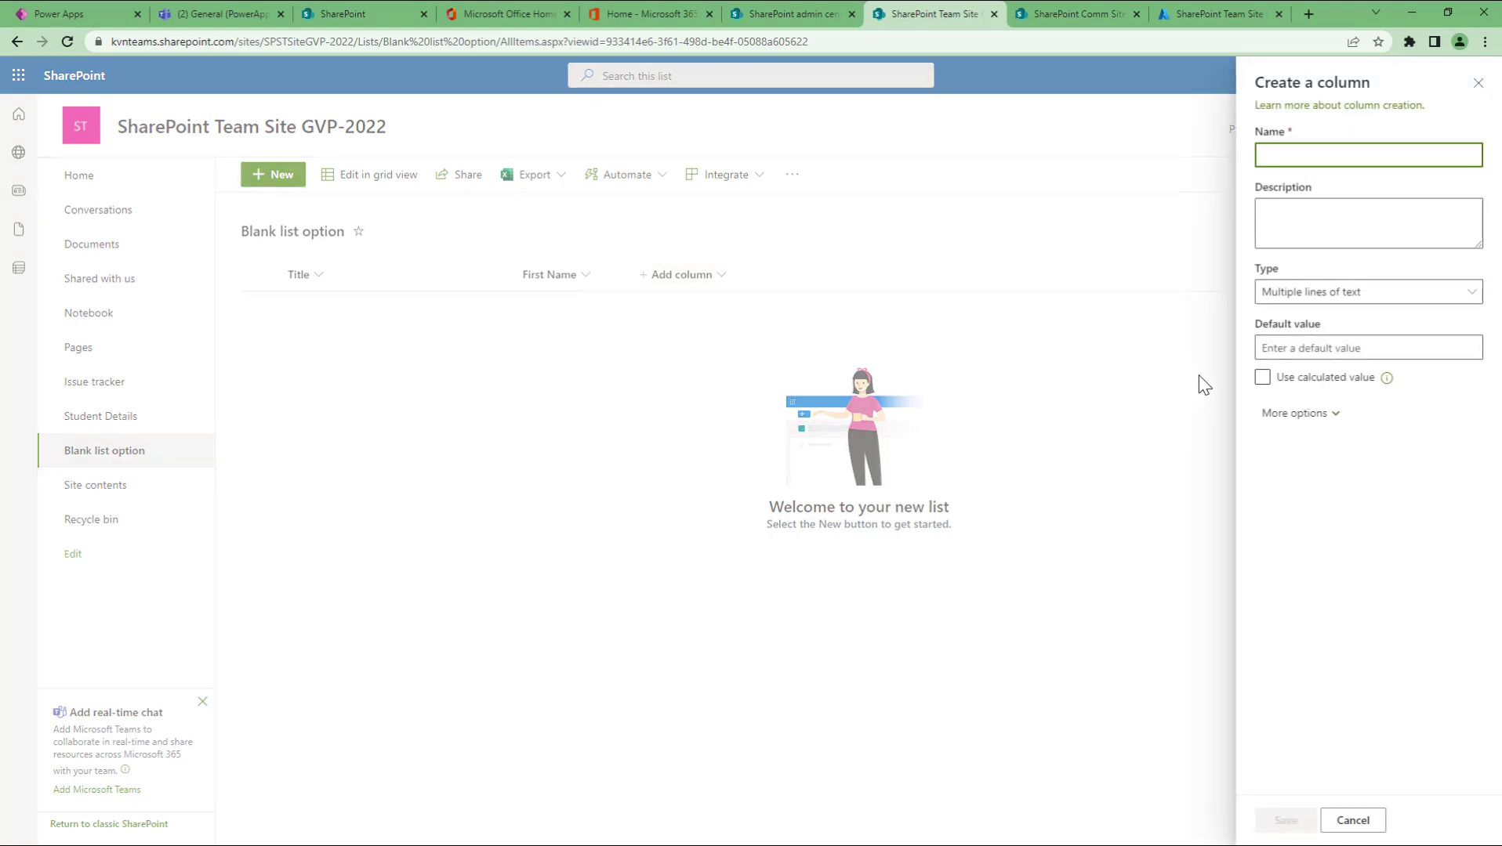
type("Address")
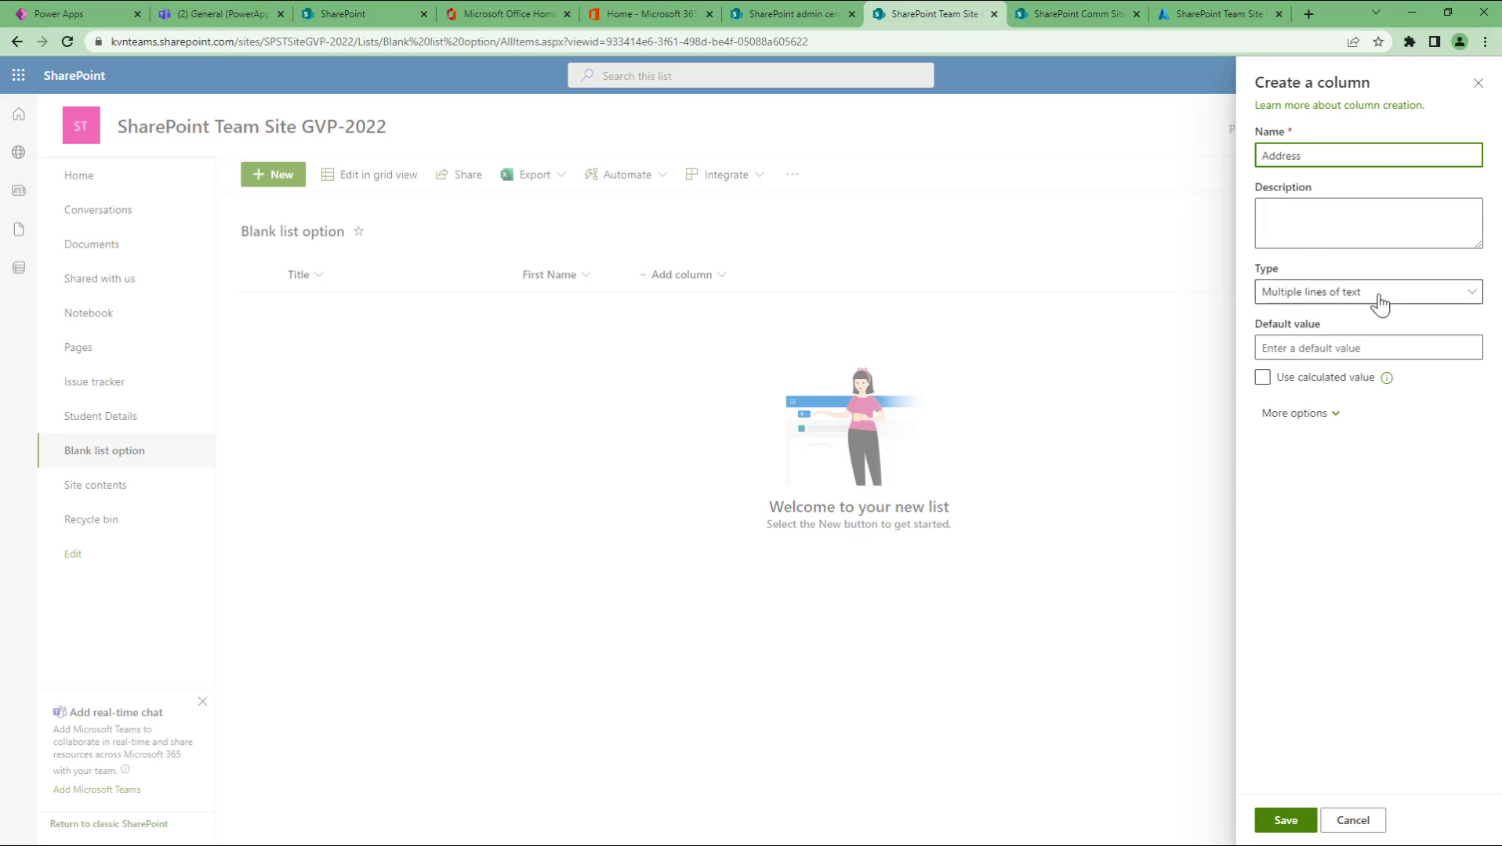
left_click(1405, 298)
left_click(1407, 301)
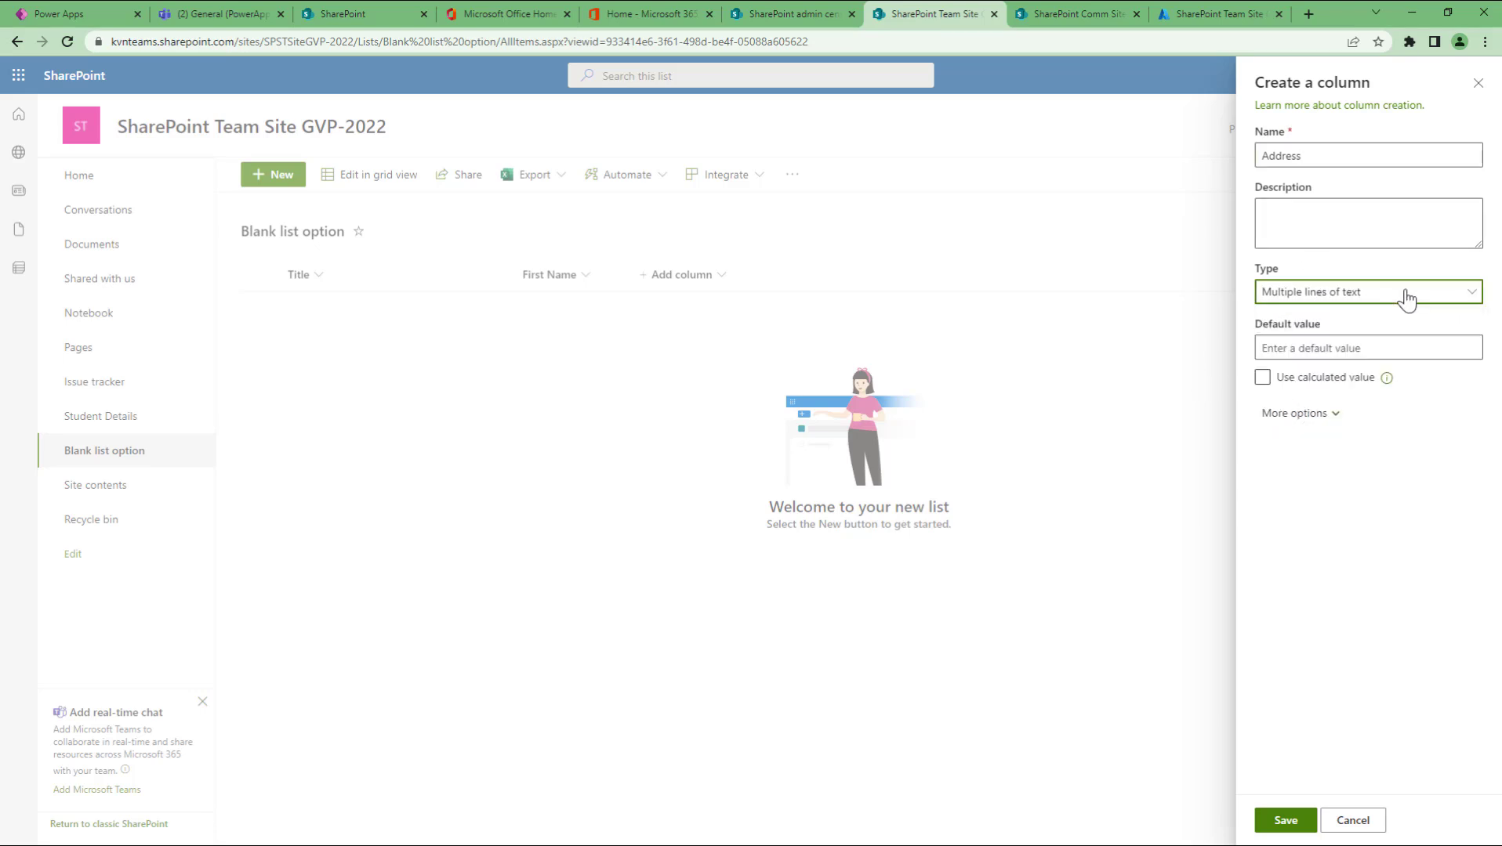
Step: Make Address required with enhanced rich text and appended changes, then save the column
left_click(1323, 415)
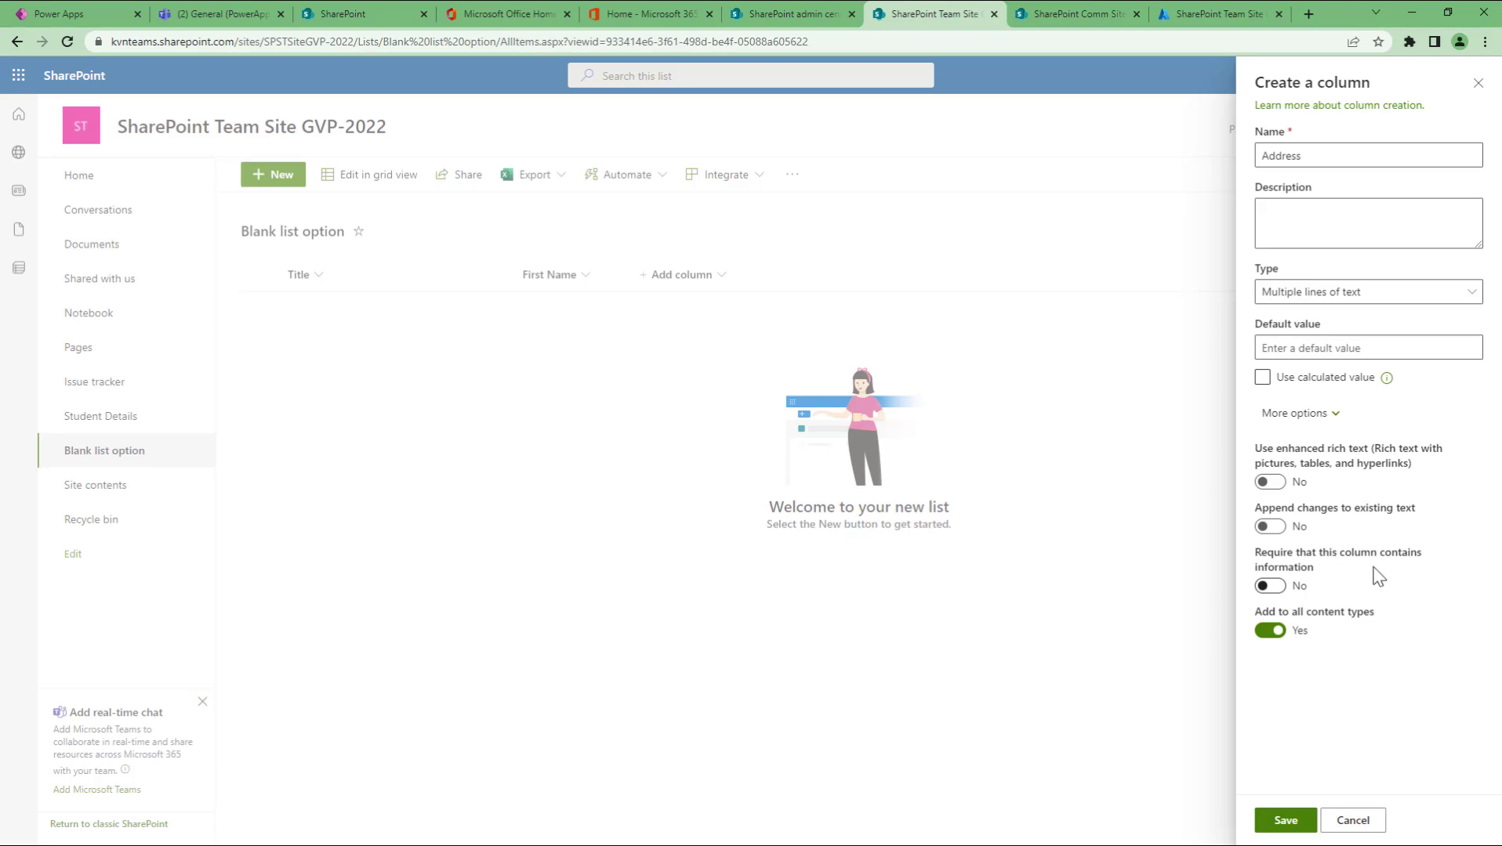
left_click(1270, 586)
left_click(1270, 586)
left_click(1271, 588)
left_click(1275, 483)
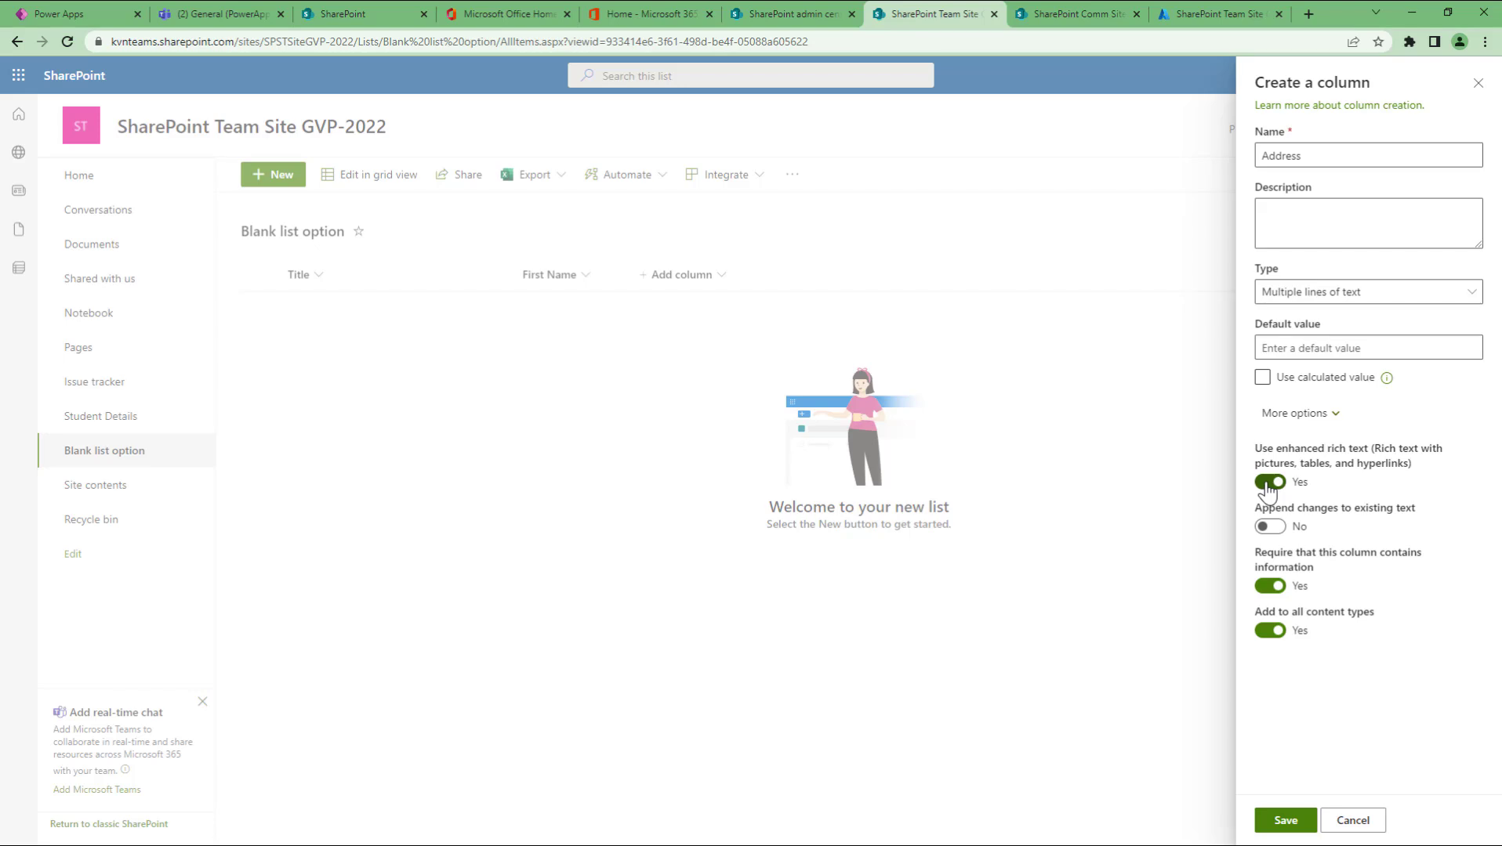
left_click(1274, 484)
left_click(1278, 484)
left_click(1270, 527)
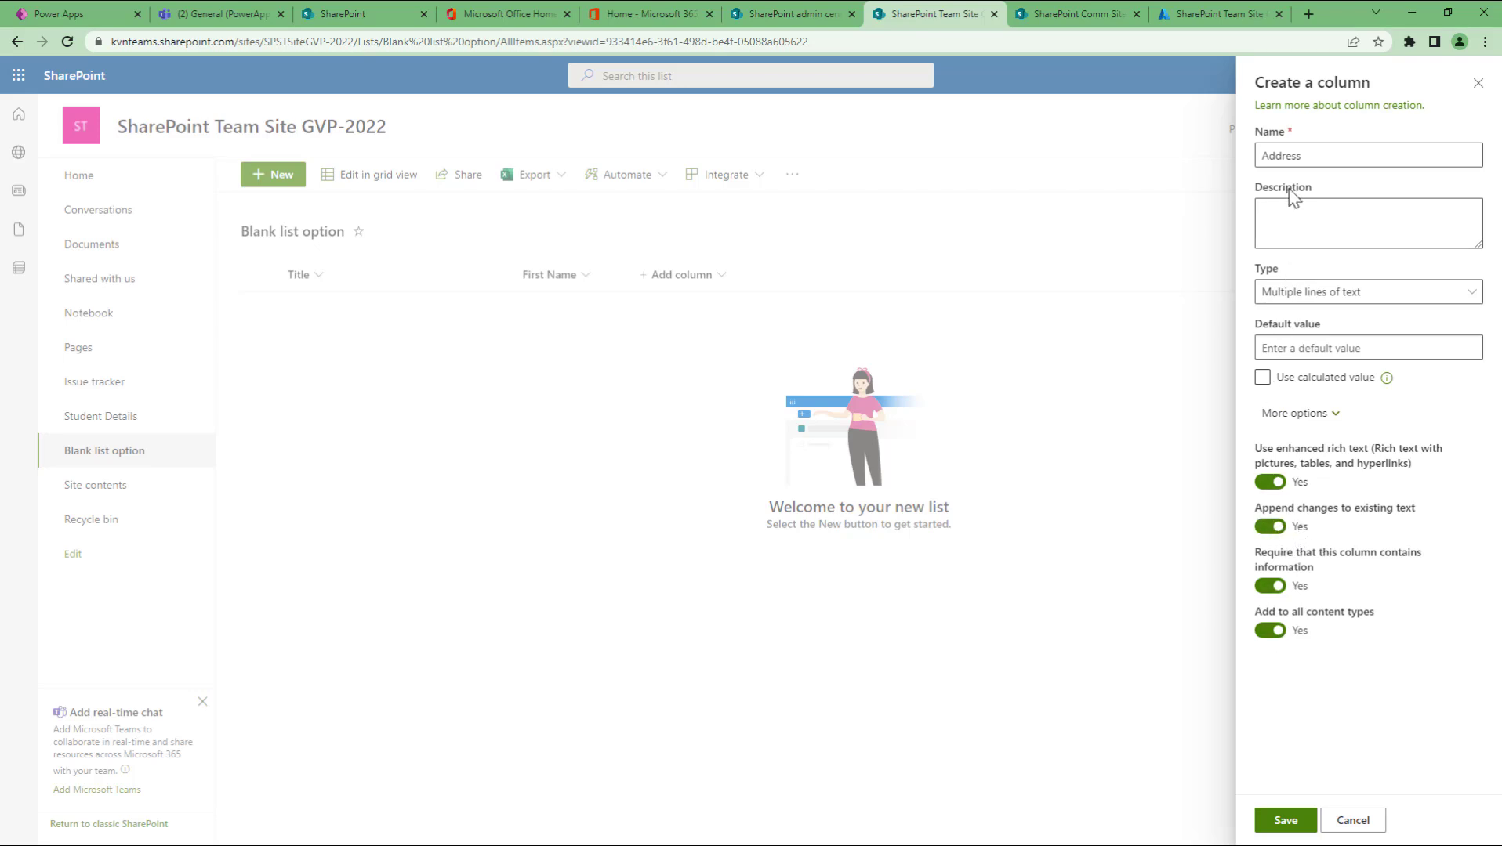
left_click(1278, 821)
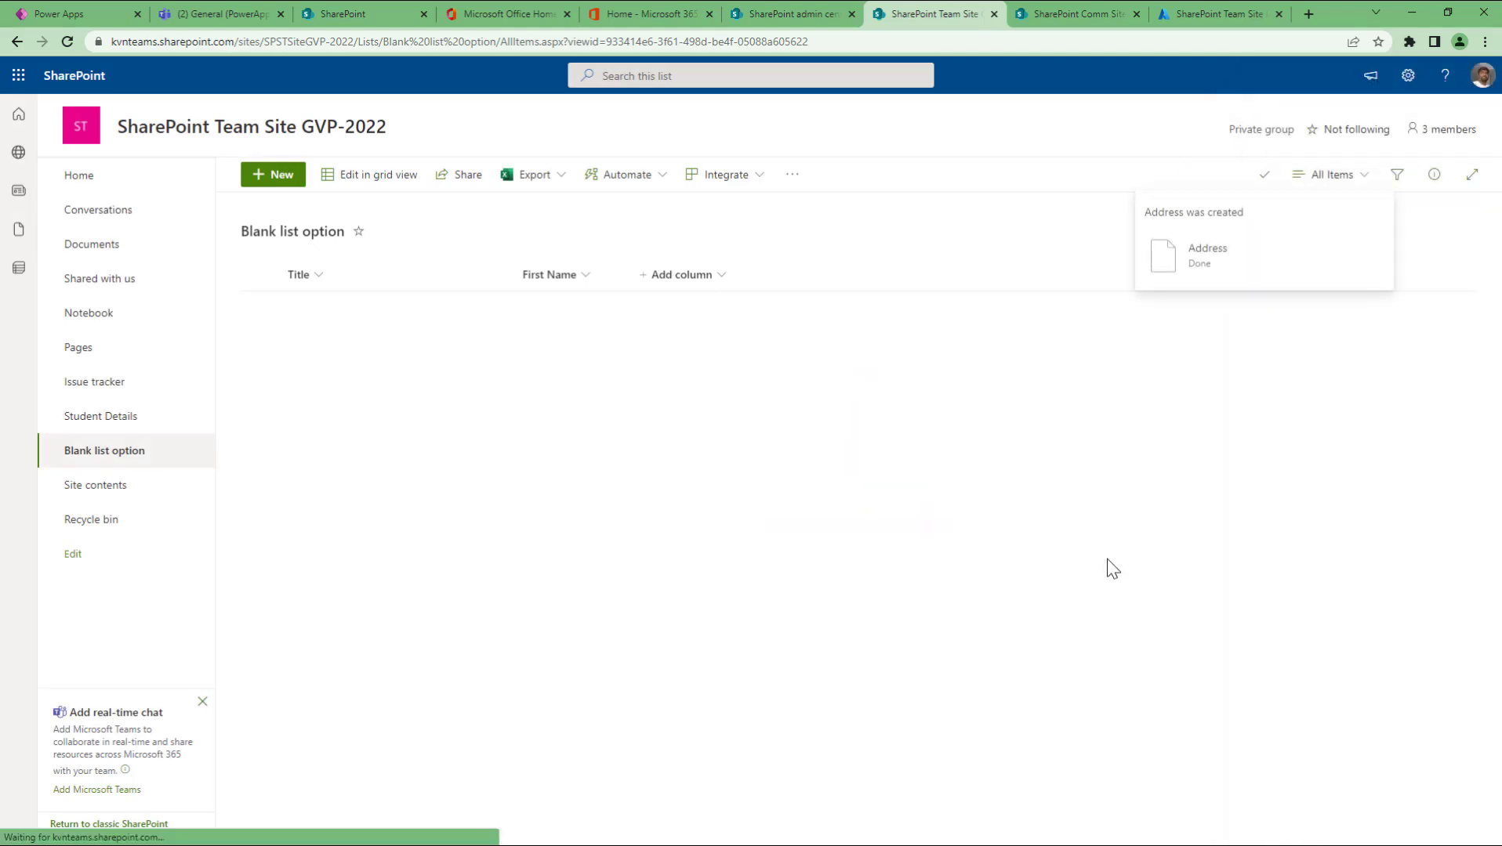
Step: Start a new list item and open the rich-text editor for its Address field
left_click(273, 177)
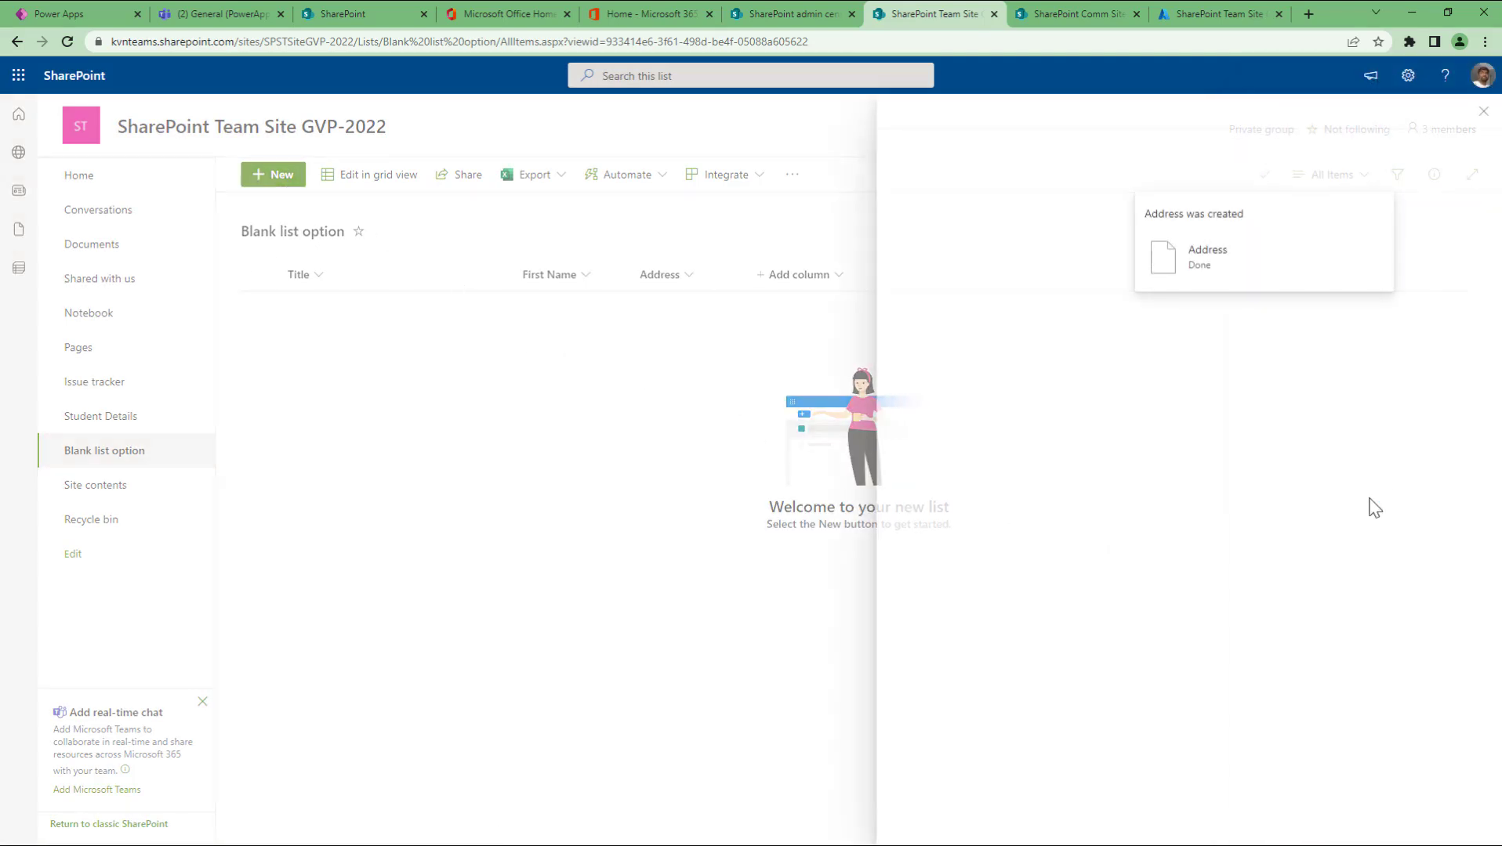
left_click(958, 359)
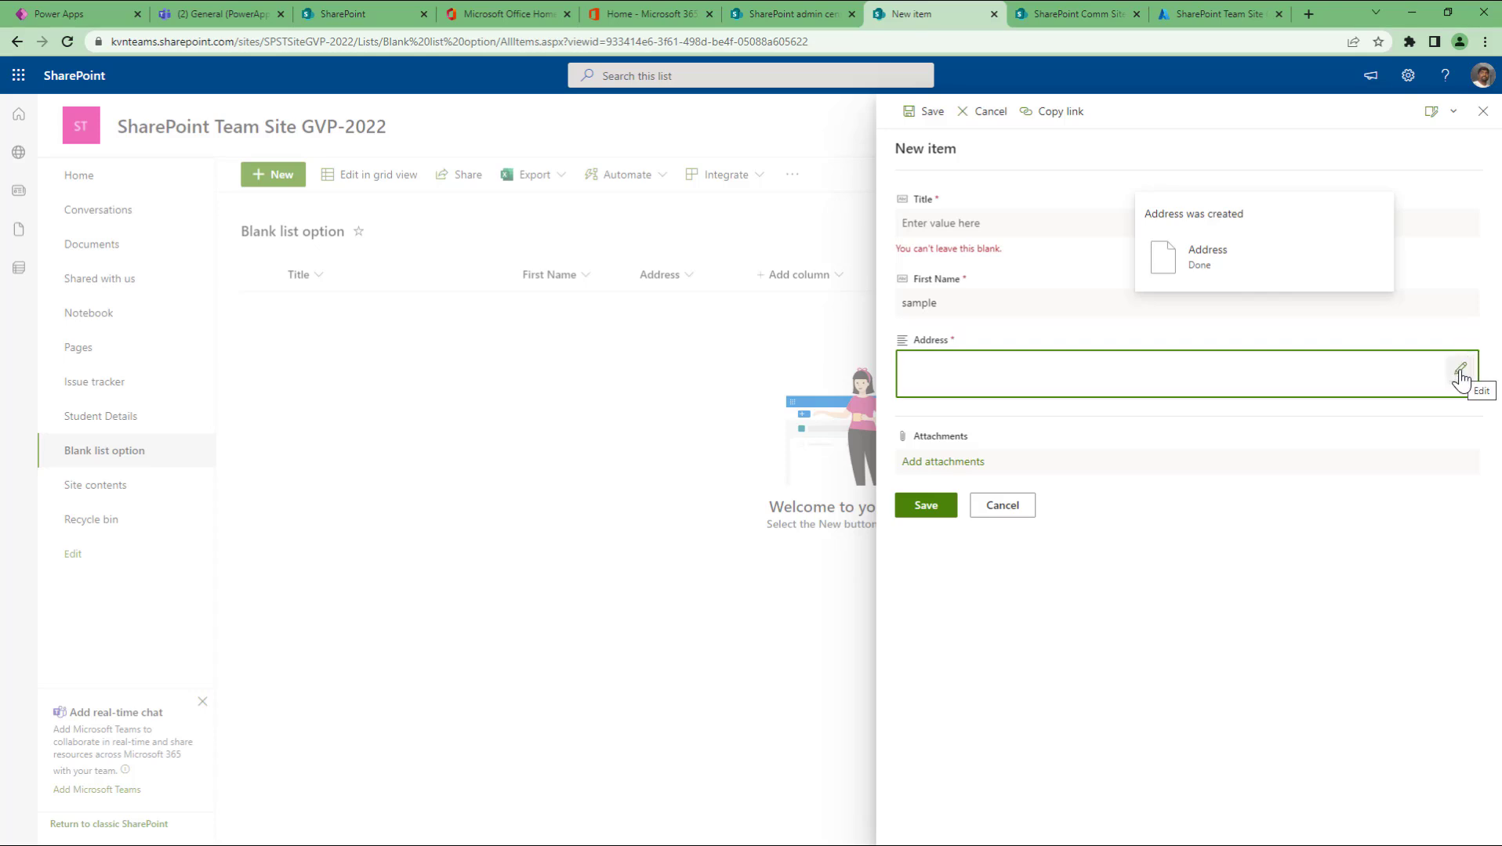
key("s")
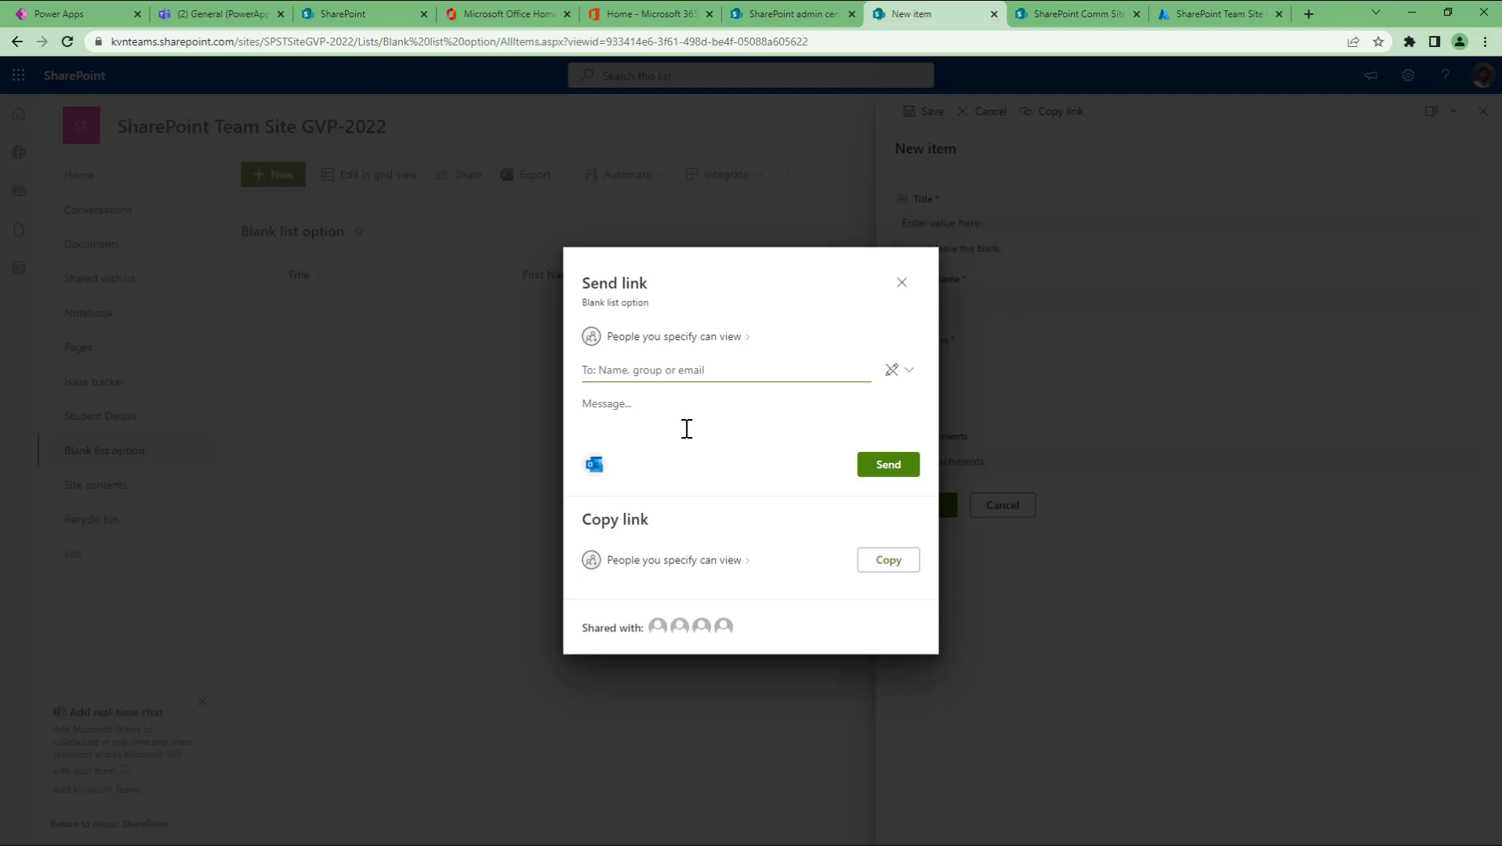
left_click(901, 282)
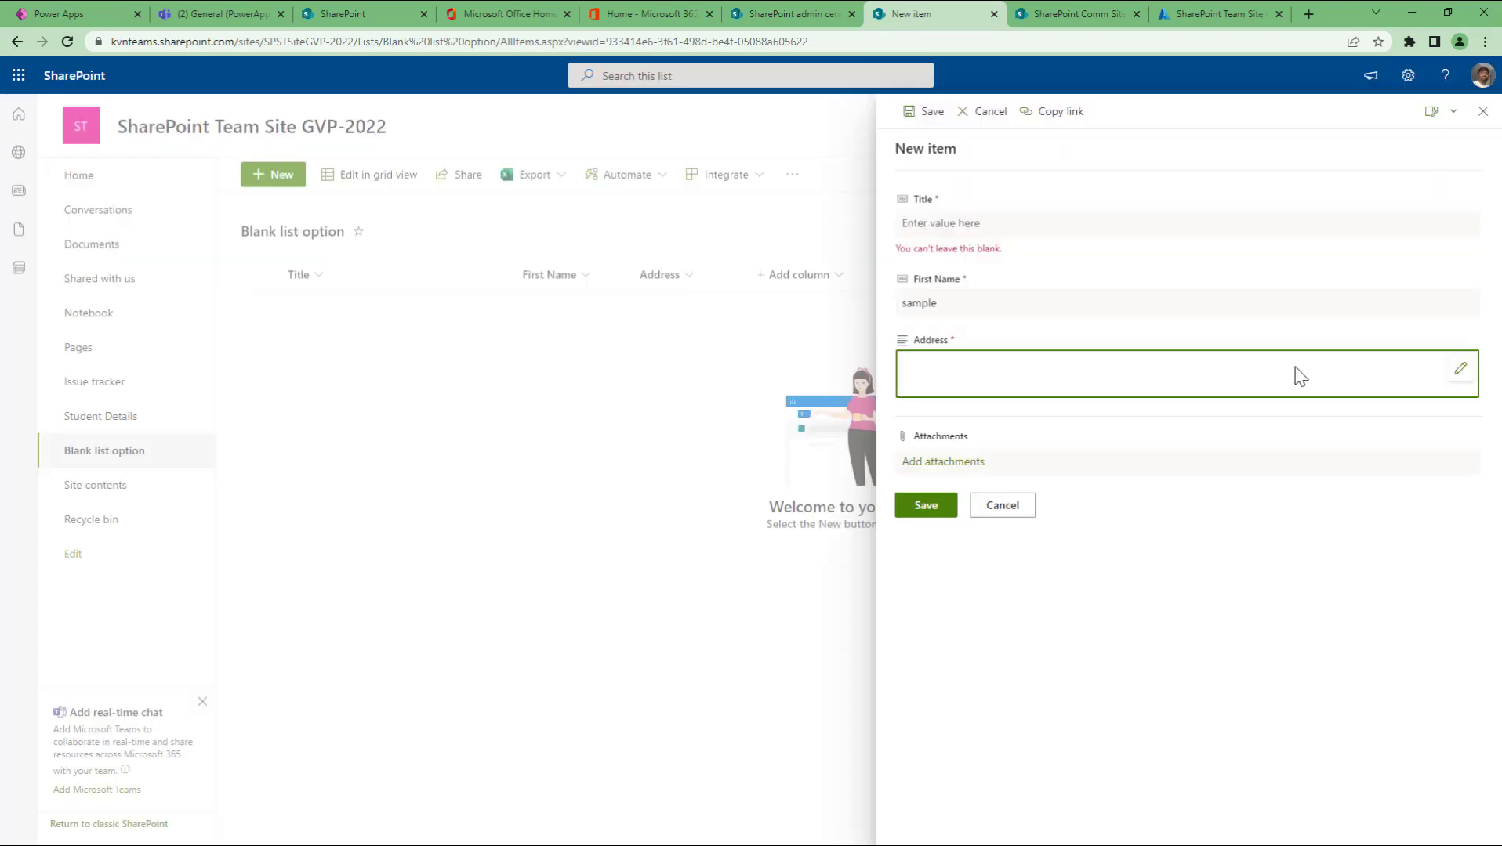
left_click(1460, 374)
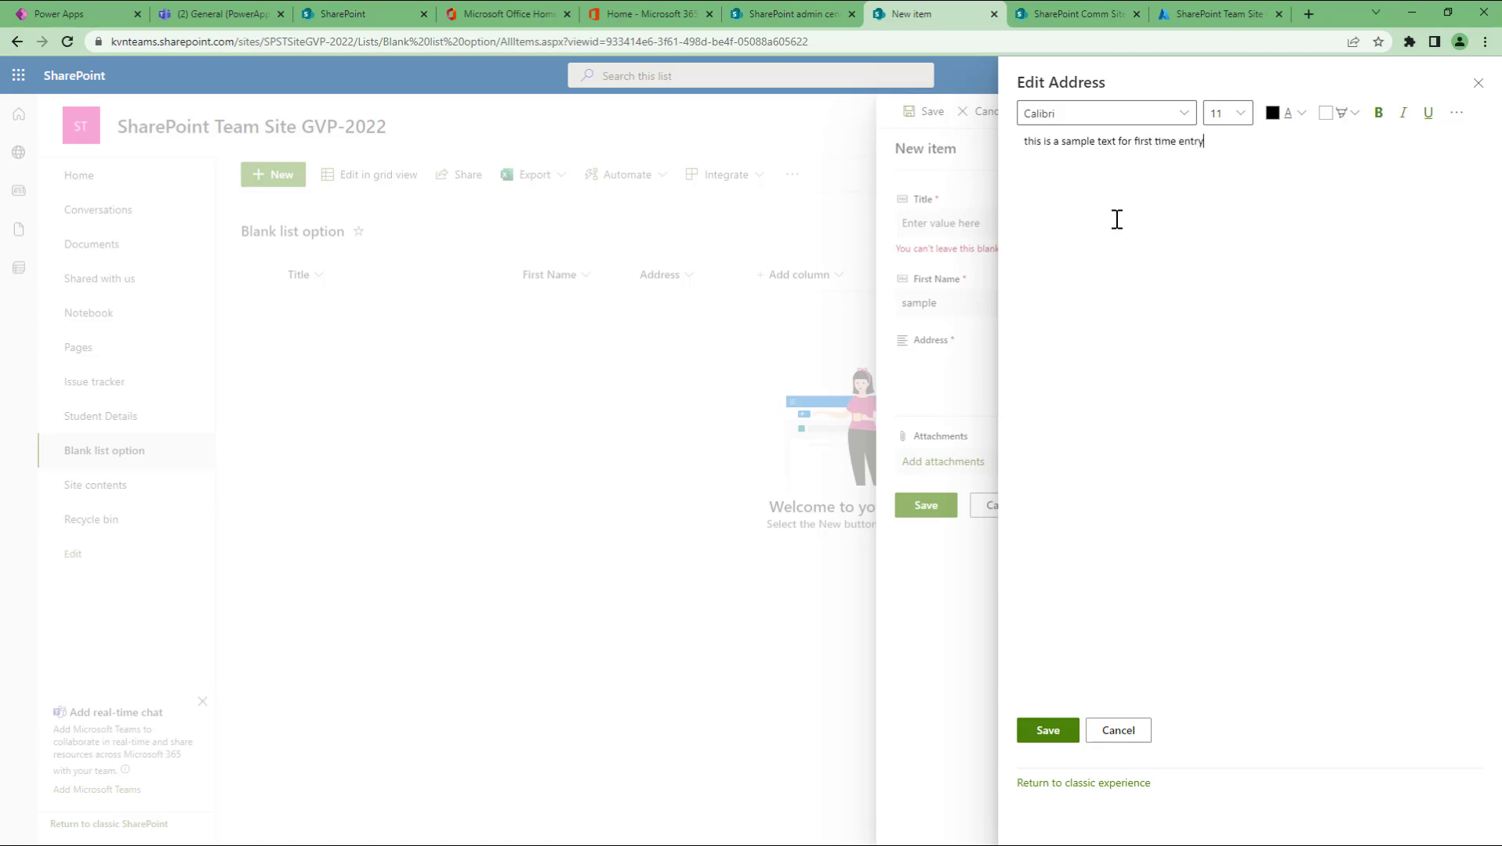
Step: Make the phrase 'first time entry' bold and underlined
key("ctrl+shift+Left")
key("ctrl+shift+Left")
key("ctrl+shift+Left")
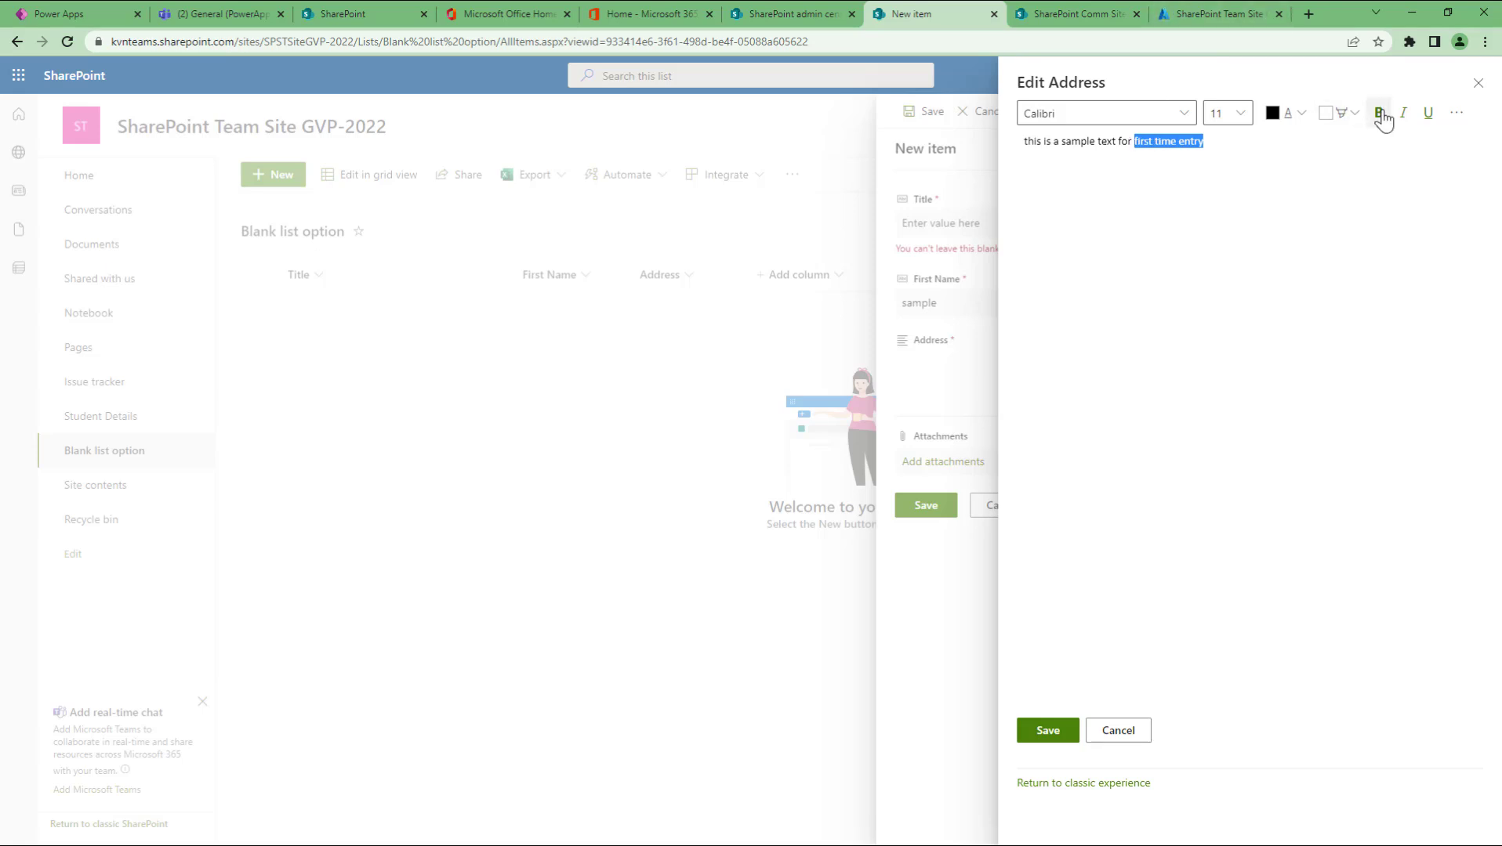
left_click(1379, 115)
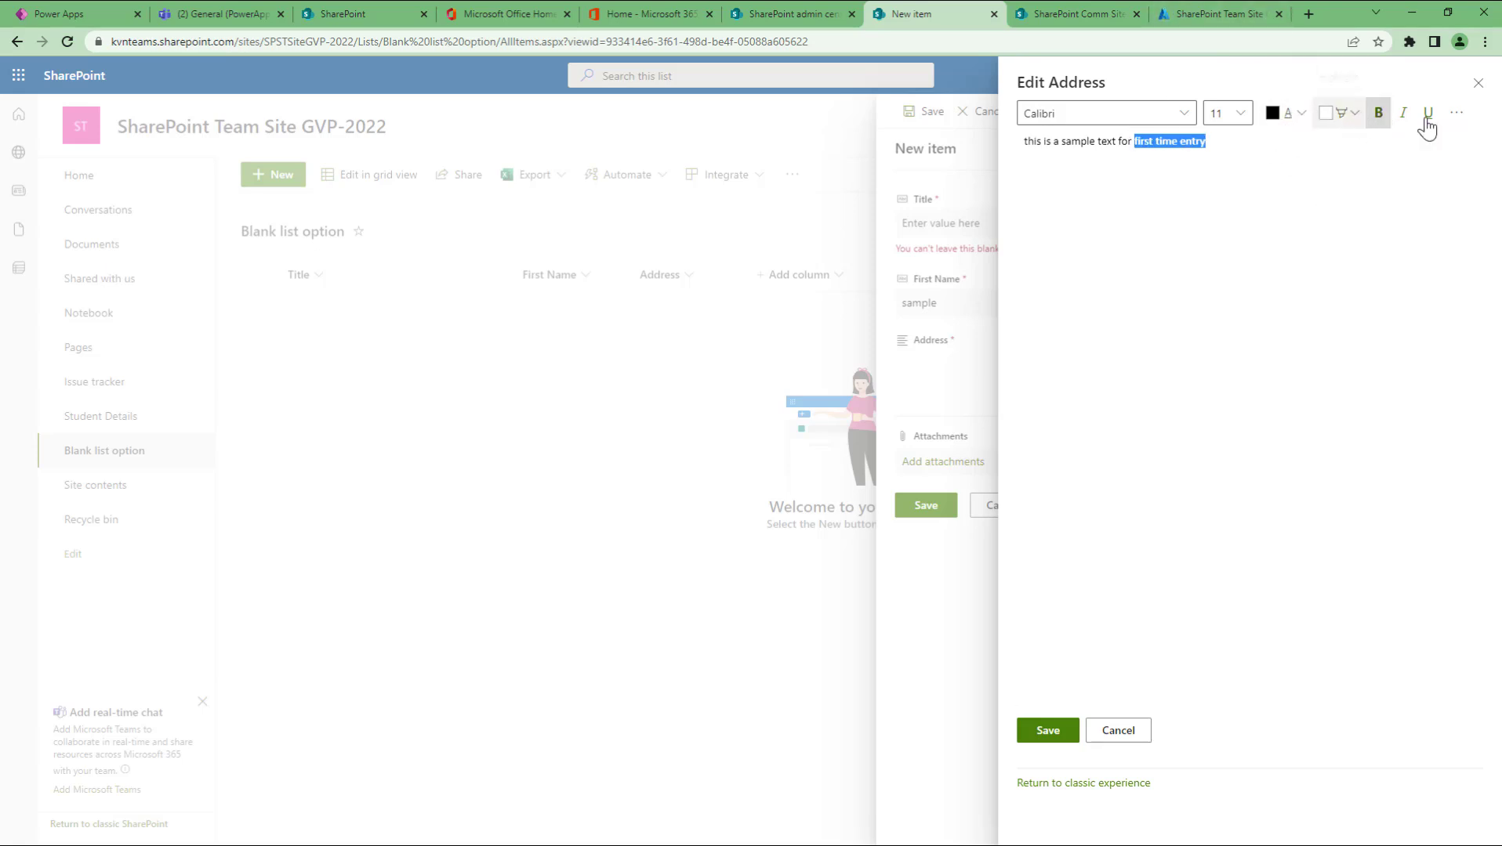
left_click(1426, 118)
left_click(1245, 281)
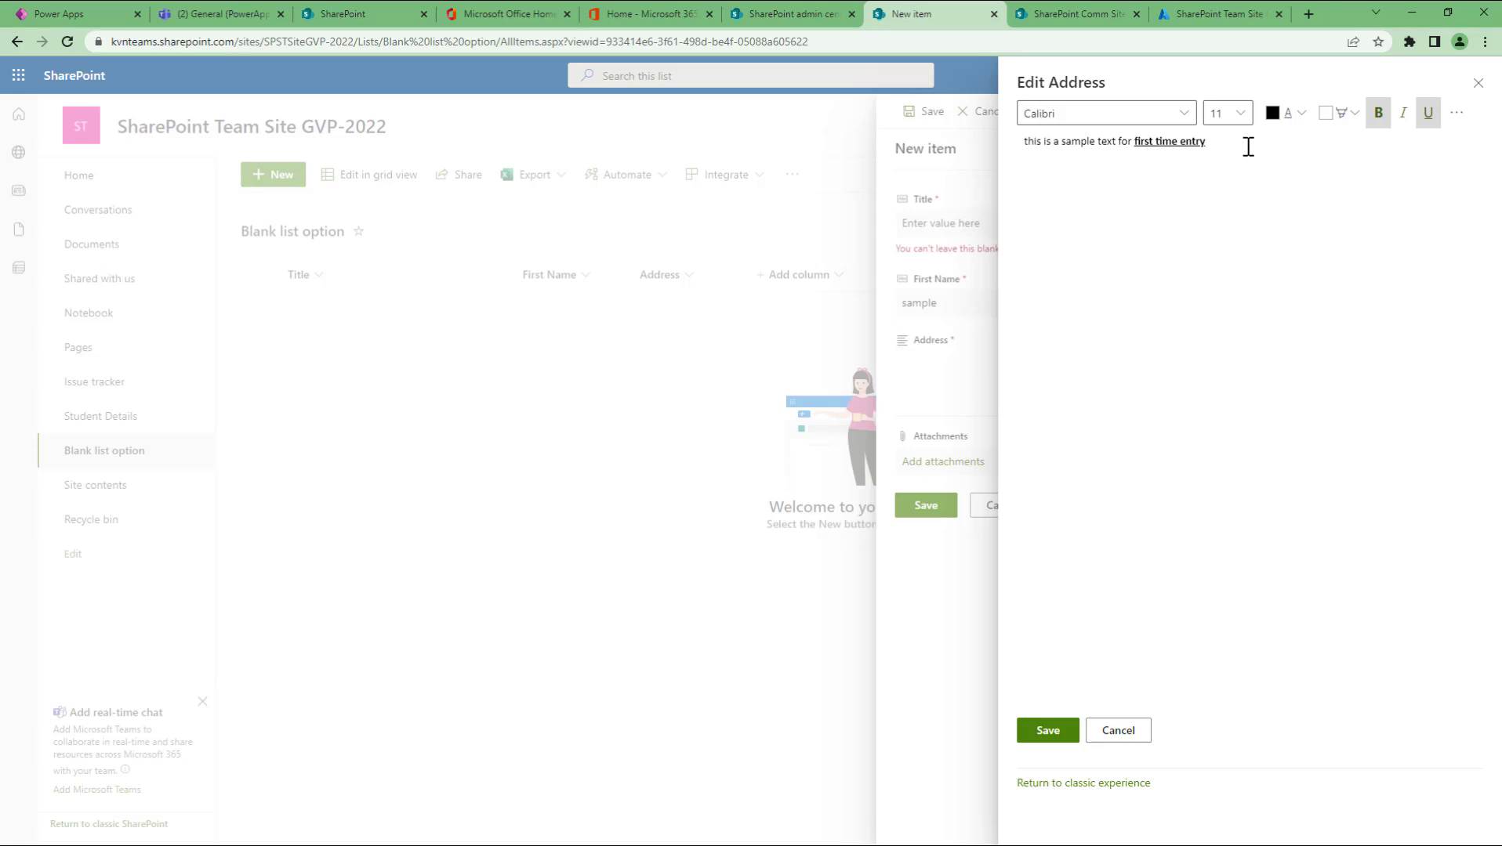
Step: Capitalise the sentence's first letter and set the whole Address text to size 24
left_click_drag(1247, 143, 1022, 144)
key("Home")
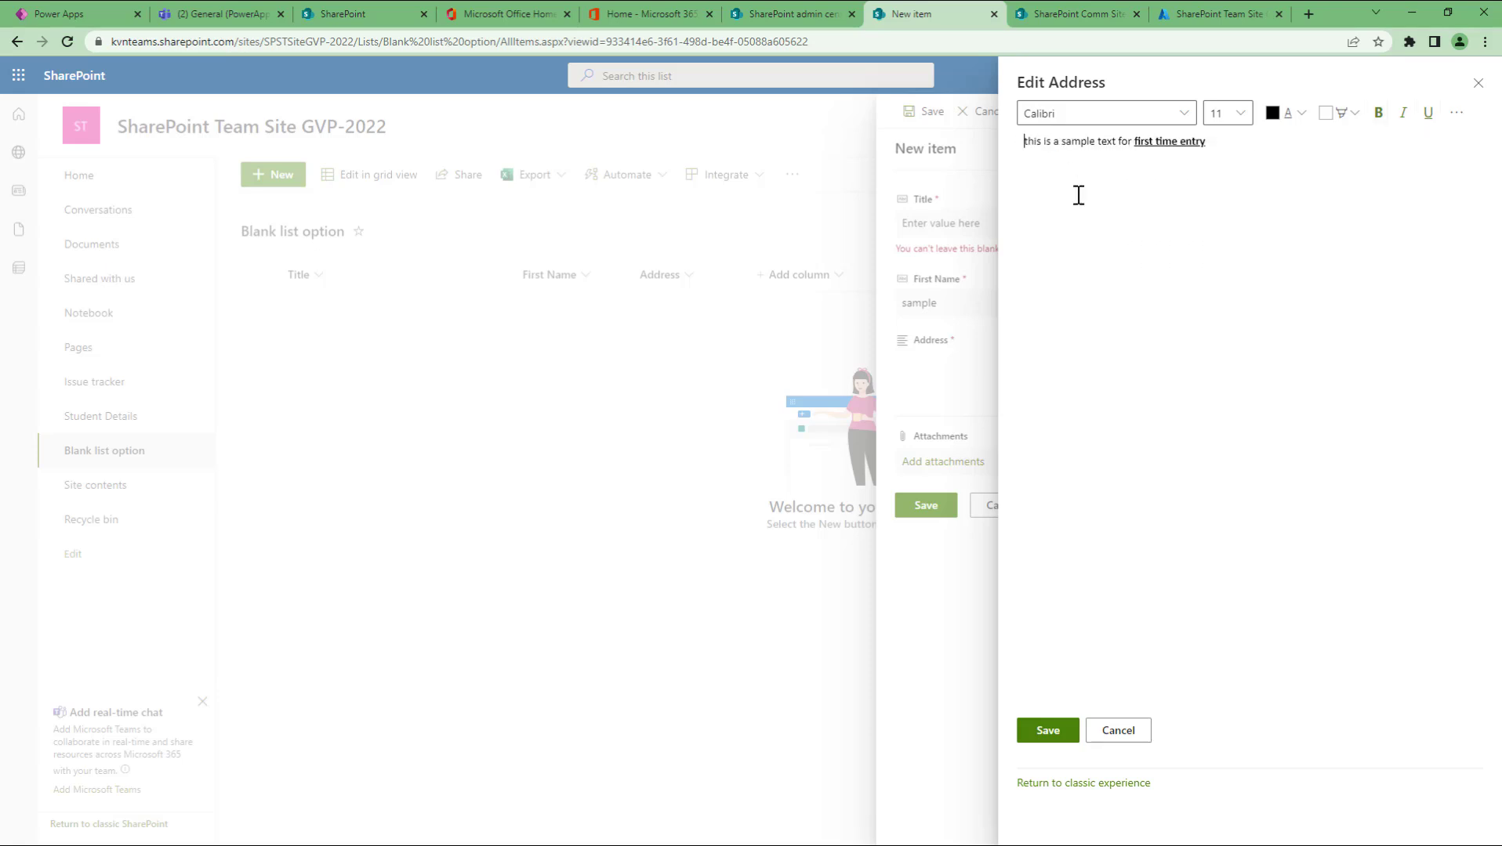
type("T")
key("End")
key("Right")
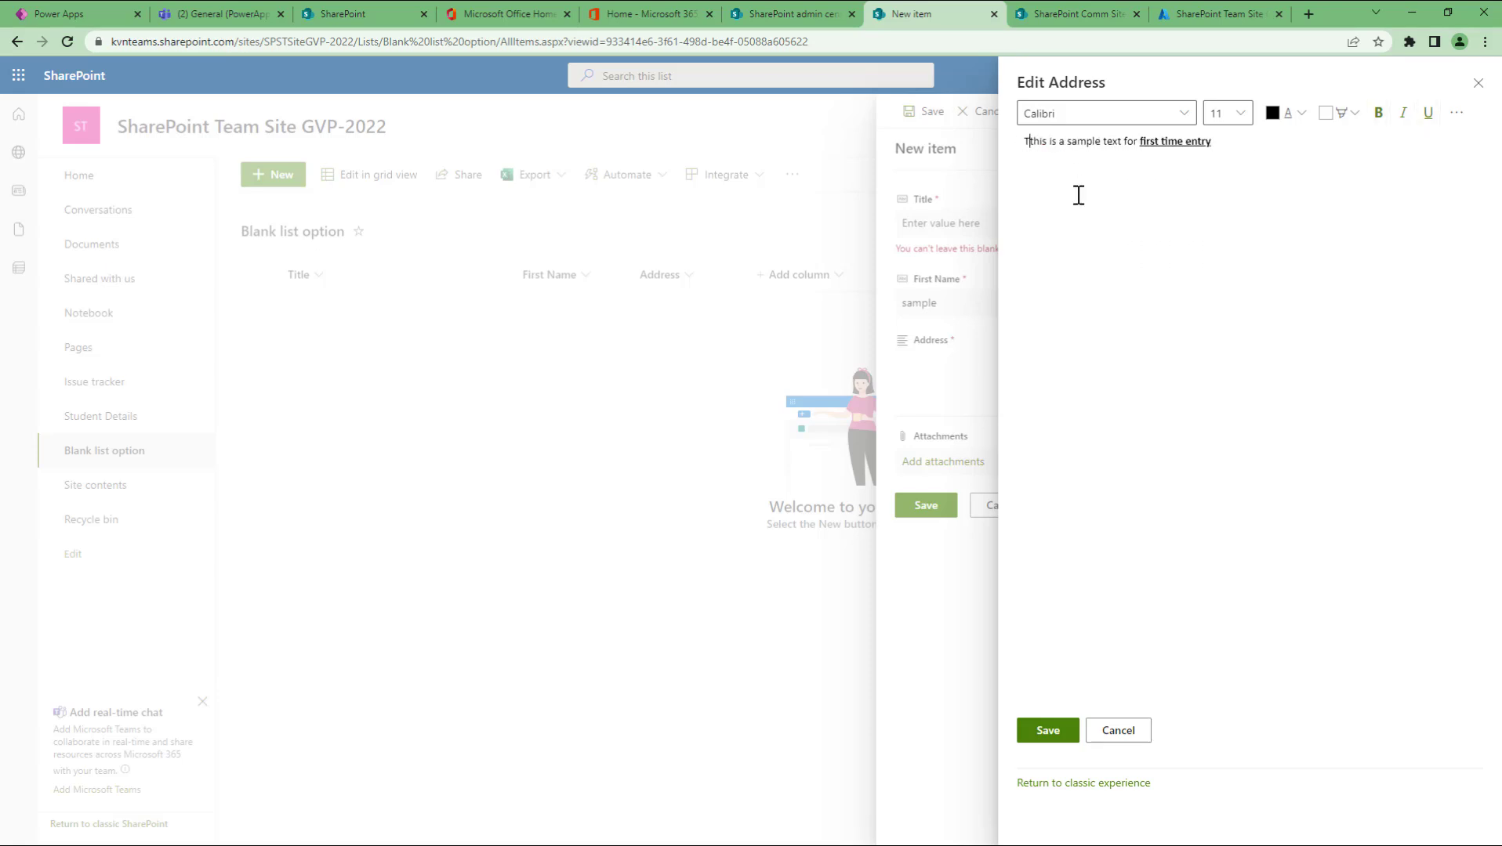
key("Delete")
key("ctrl+a")
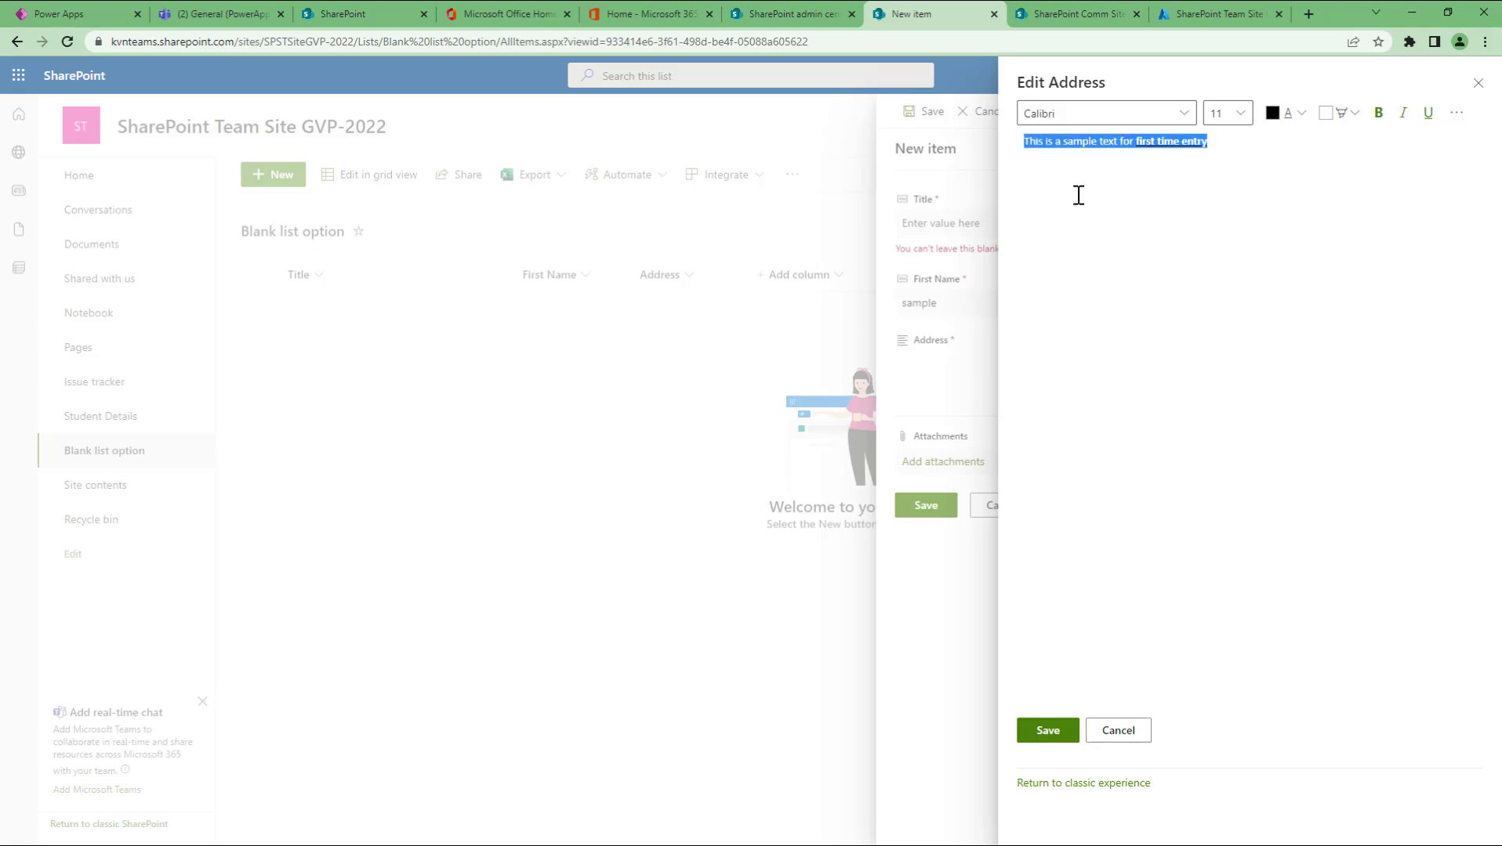
left_click(1240, 113)
left_click(1225, 421)
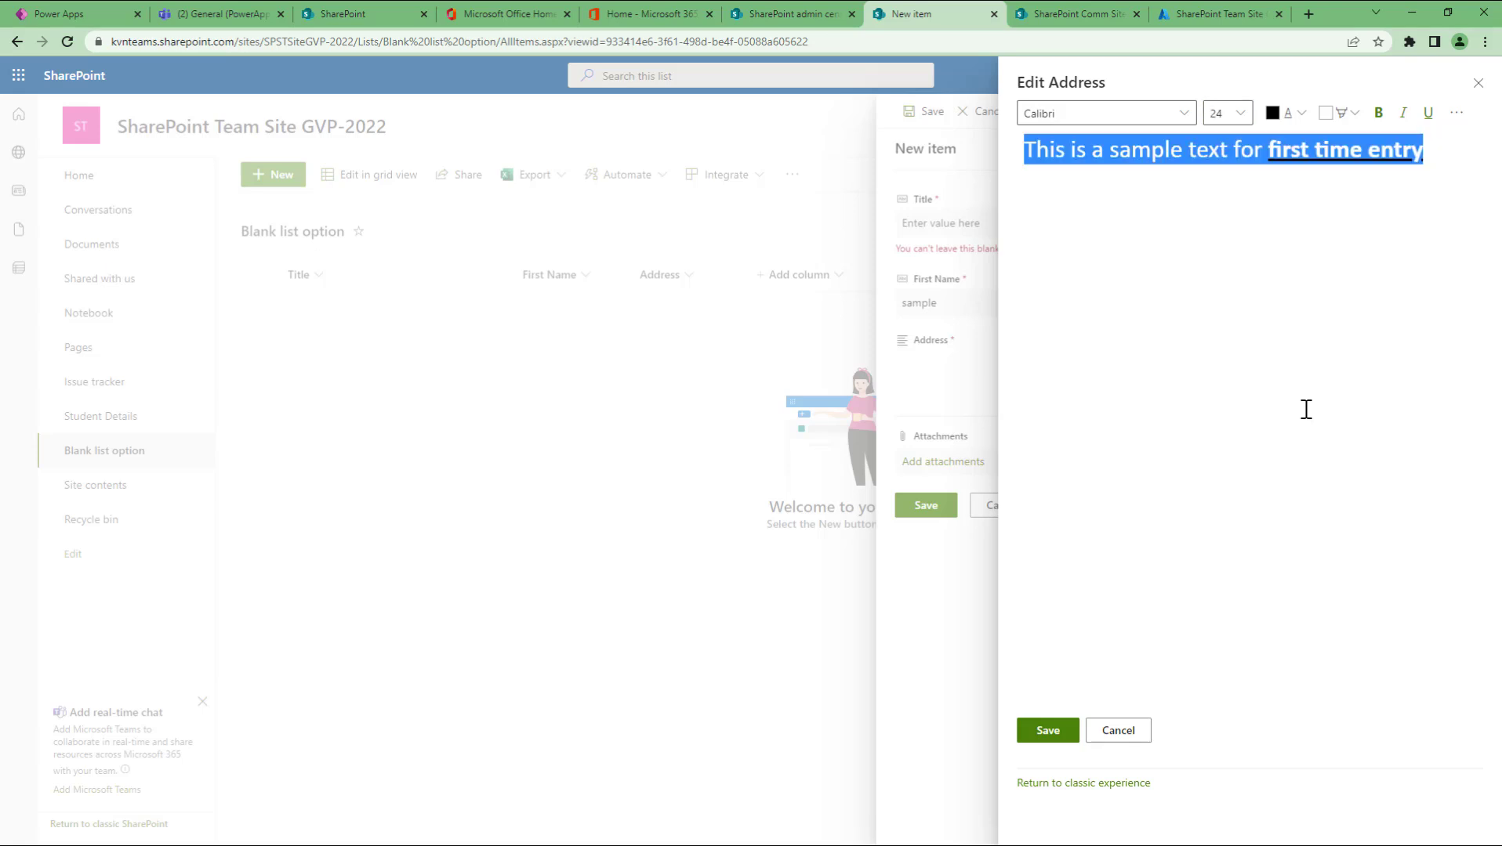
left_click(1305, 409)
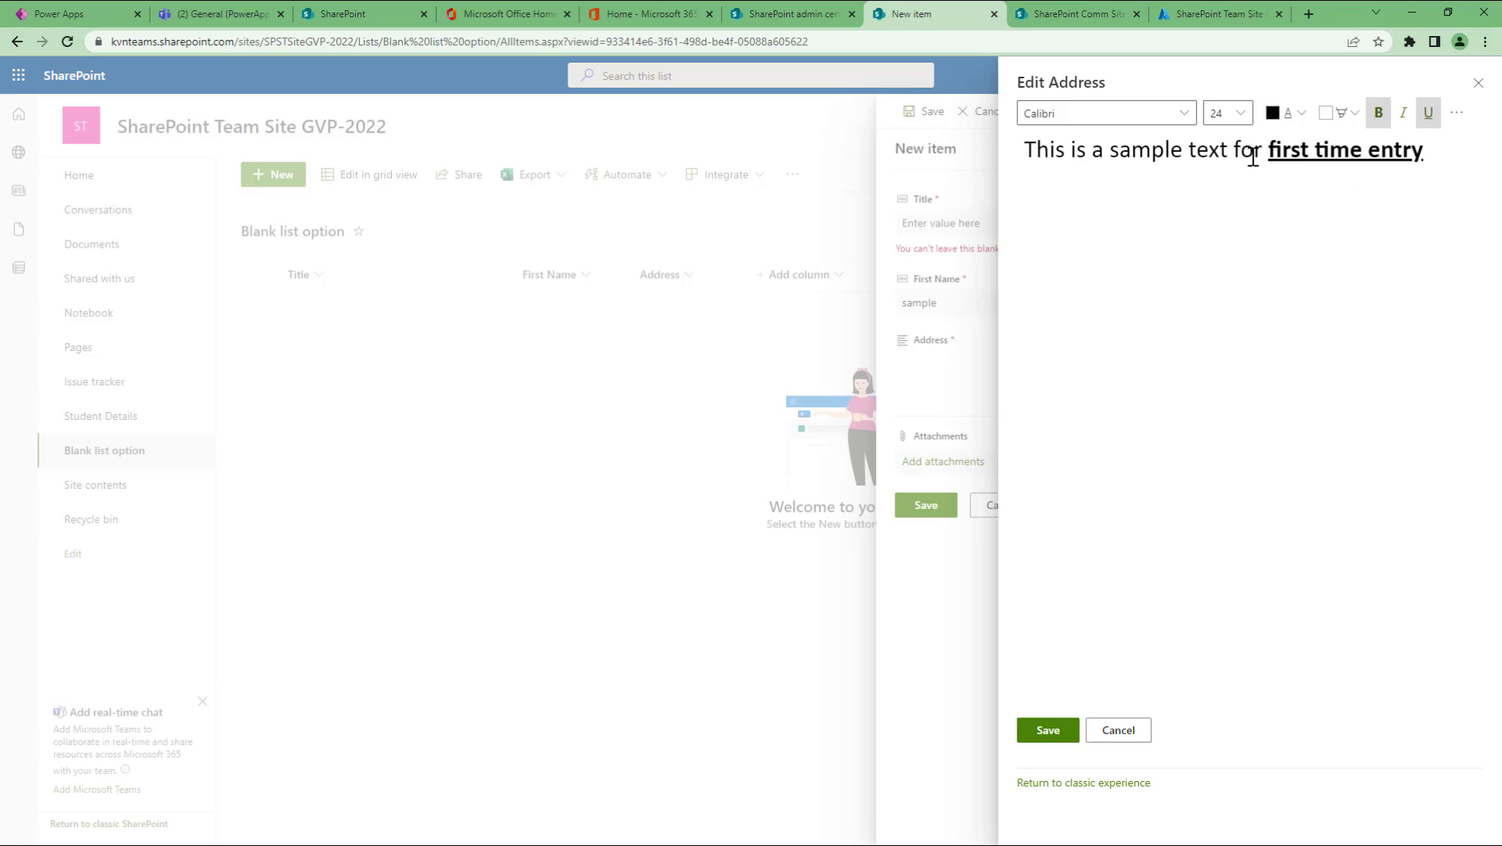
Step: Set 'first time entry' to Times New Roman and keep the formatted Address
left_click_drag(1267, 153, 1430, 158)
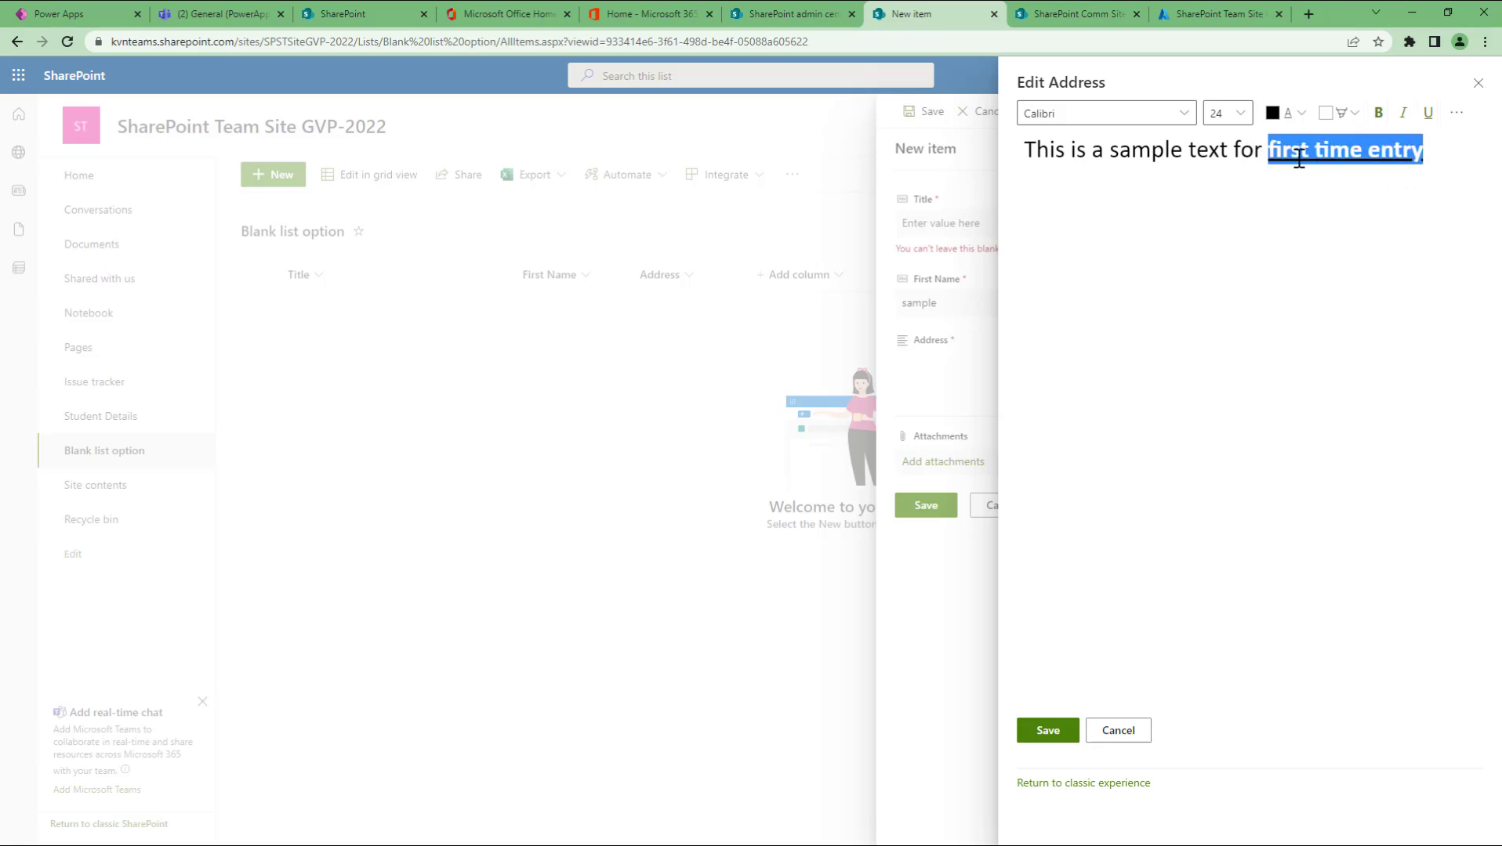
left_click(1180, 115)
left_click(1059, 285)
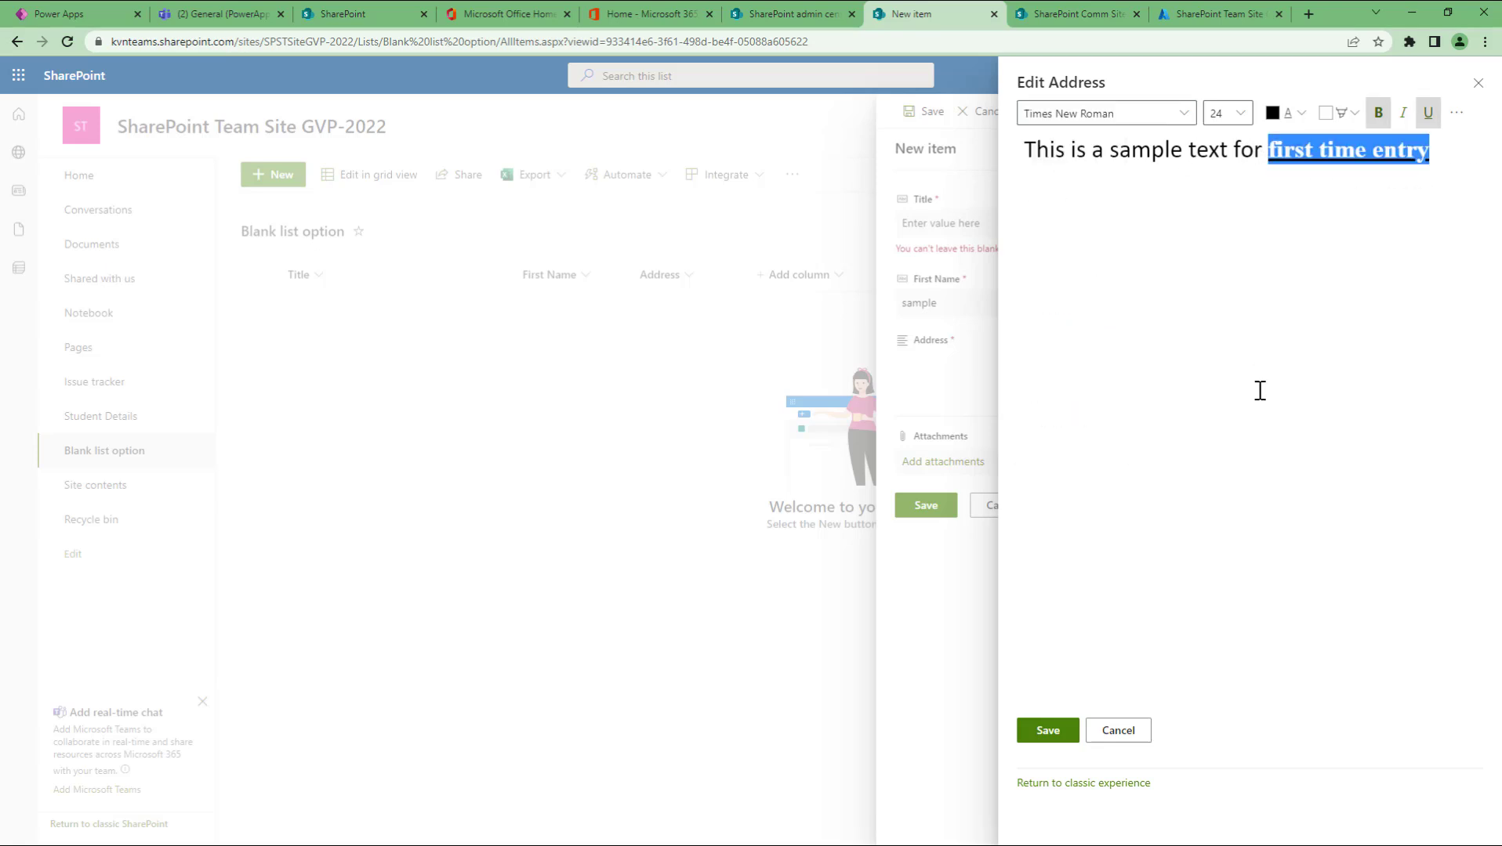
left_click(1260, 390)
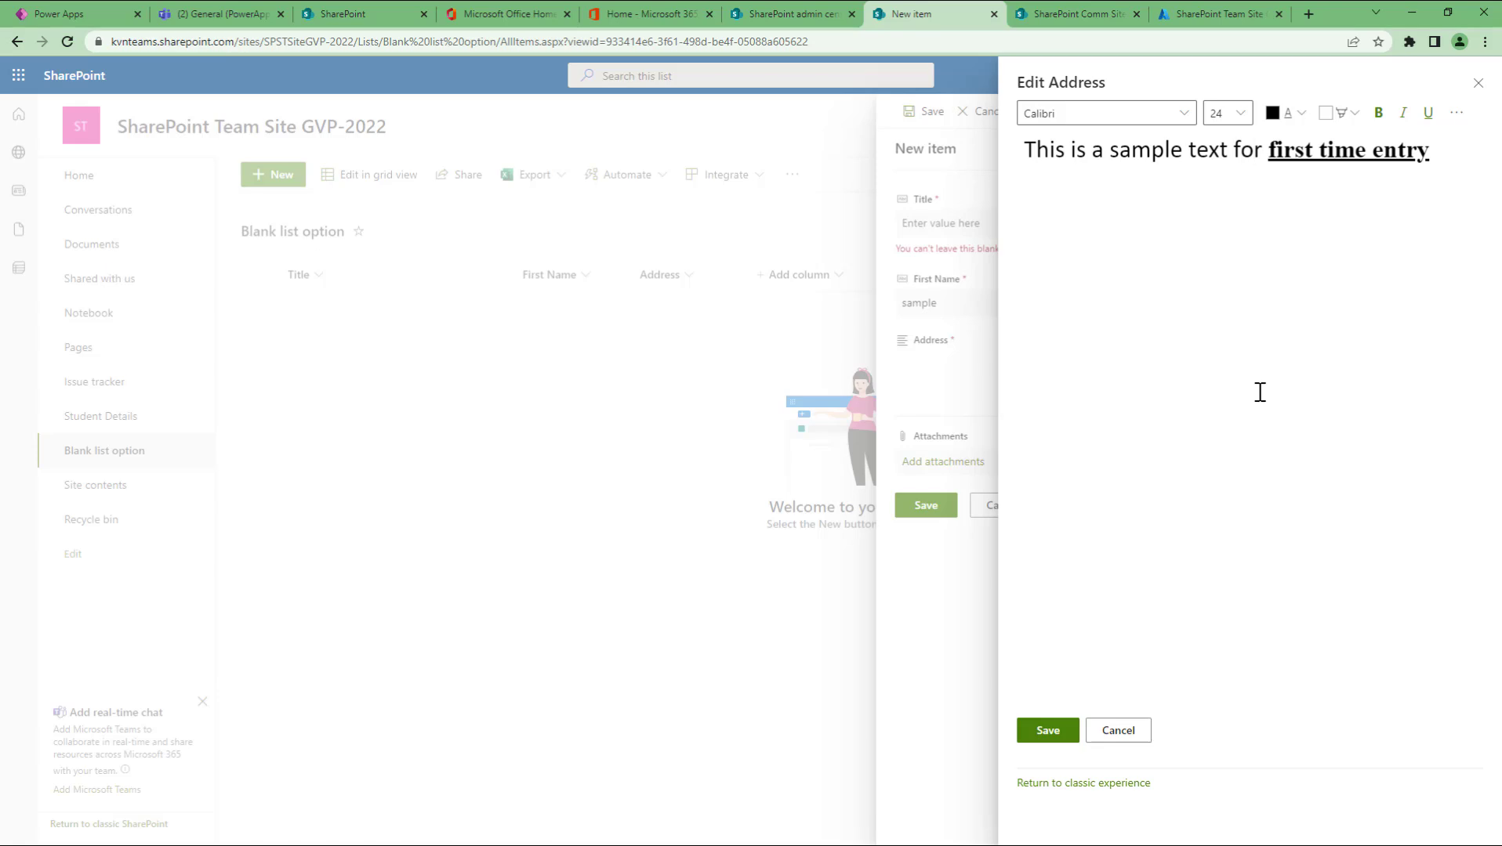
left_click(1047, 731)
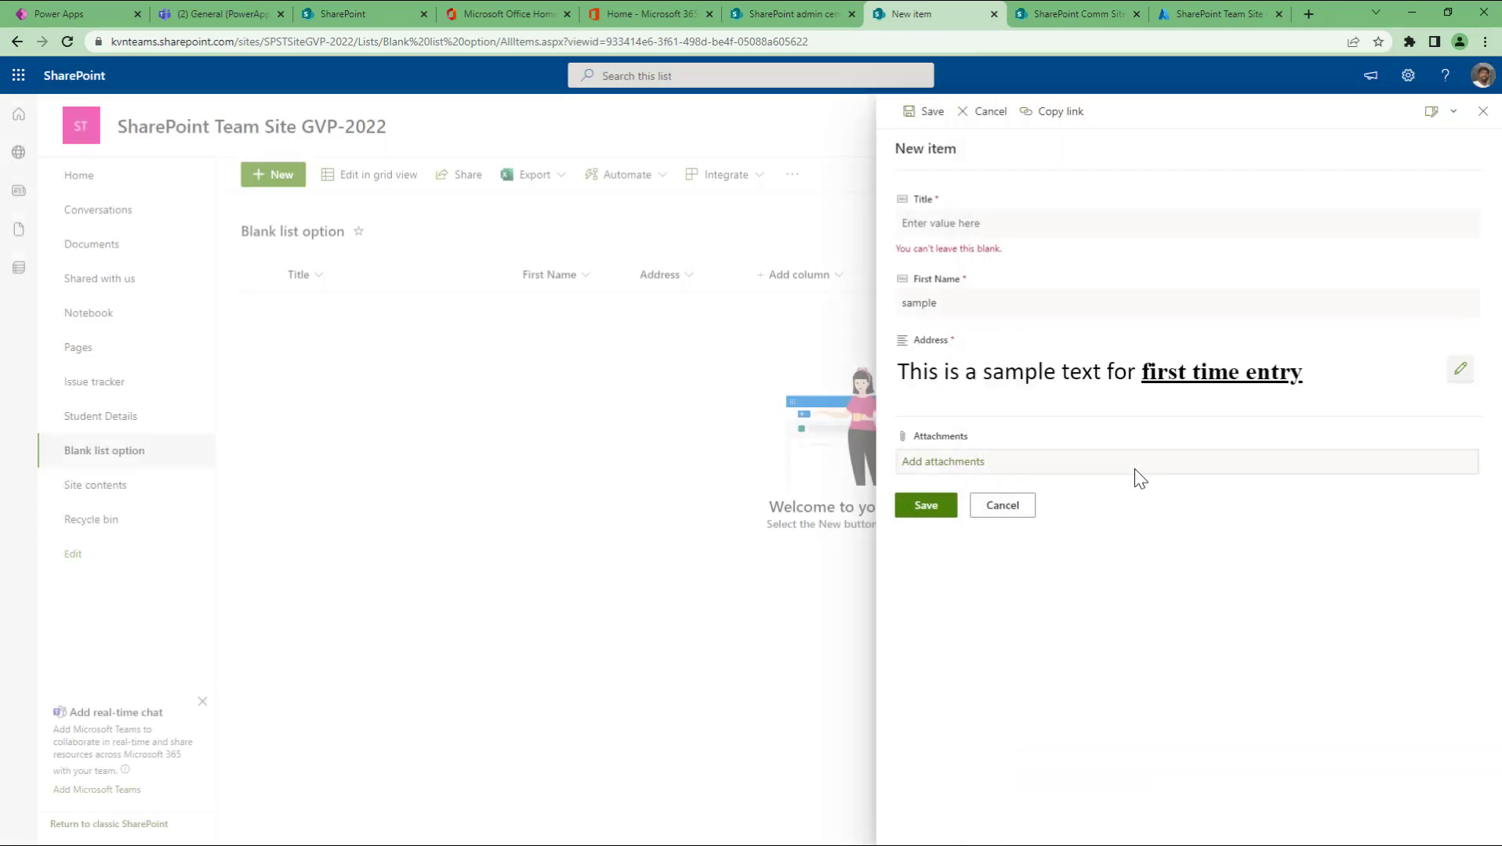
Step: Enter the Title 'sample item1' and a first name, then save the item
left_click(999, 221)
type("sample item1")
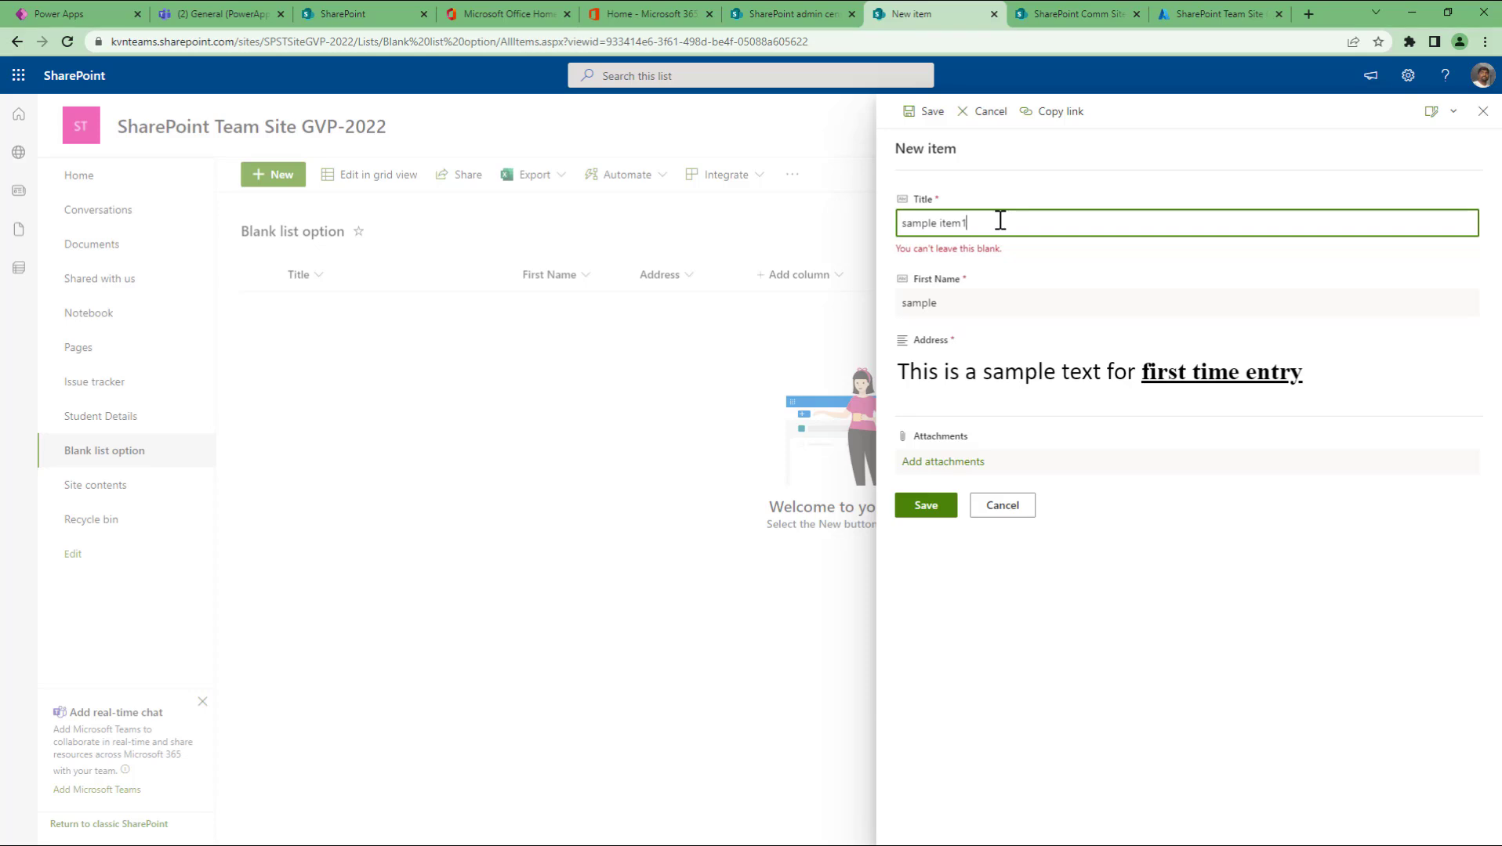
key("Tab")
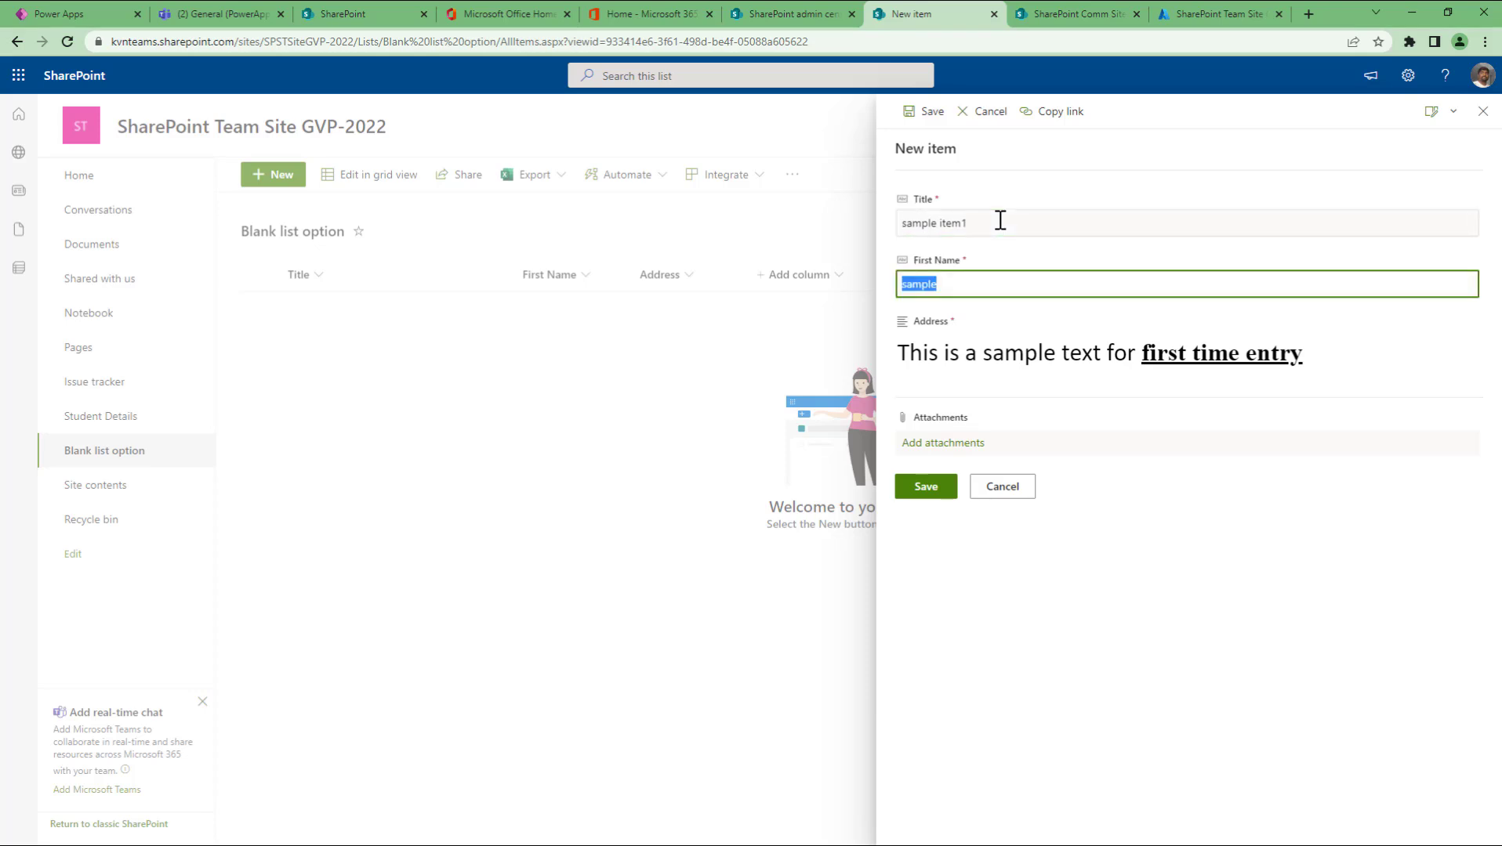
type("krishna")
left_click(917, 493)
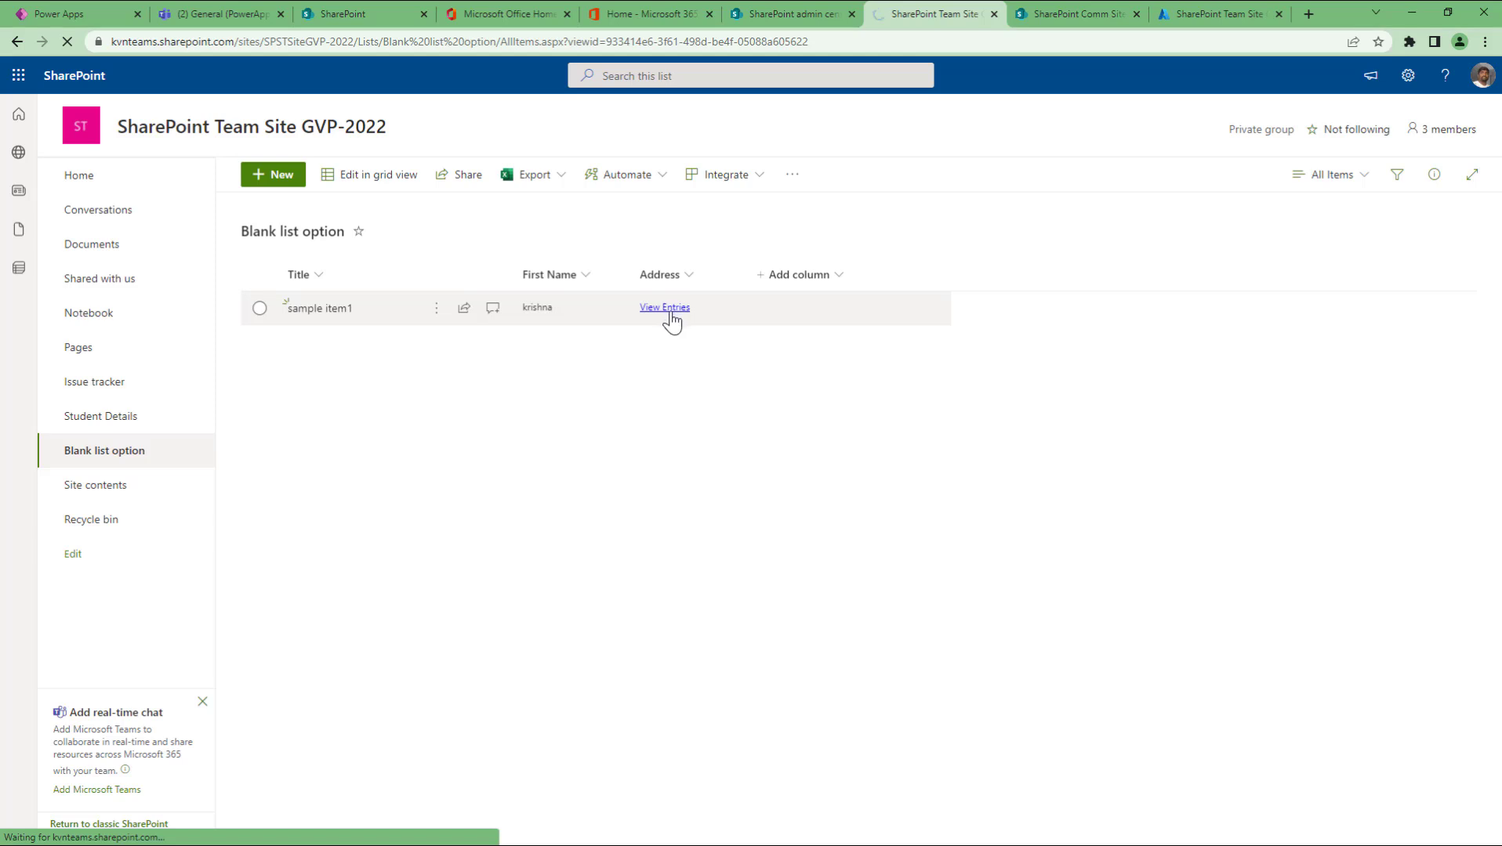
Step: View sample item1's details, then open and discard a blank new-item form
left_click(664, 309)
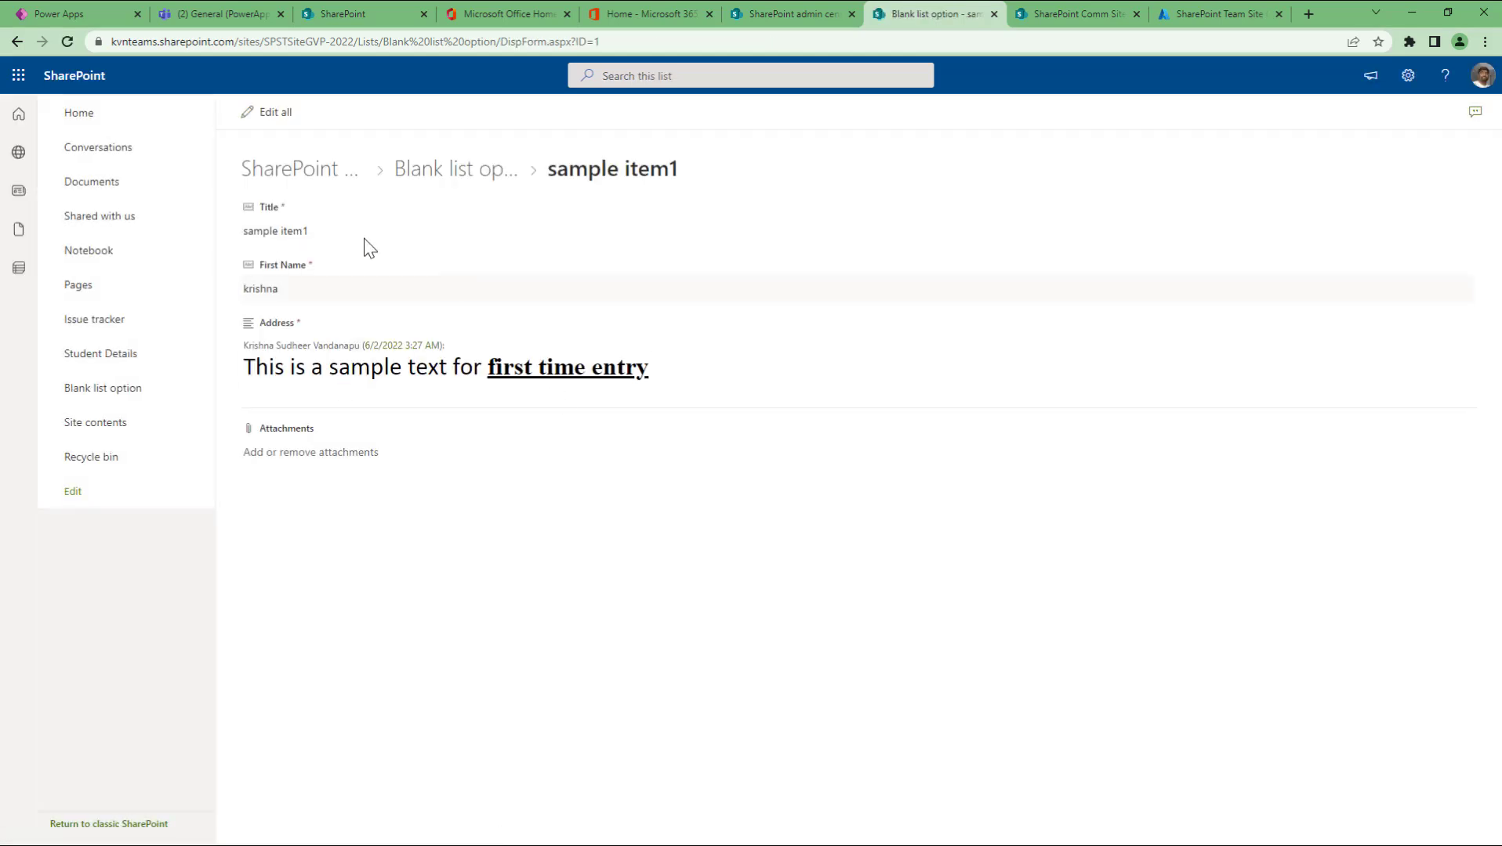
left_click(282, 168)
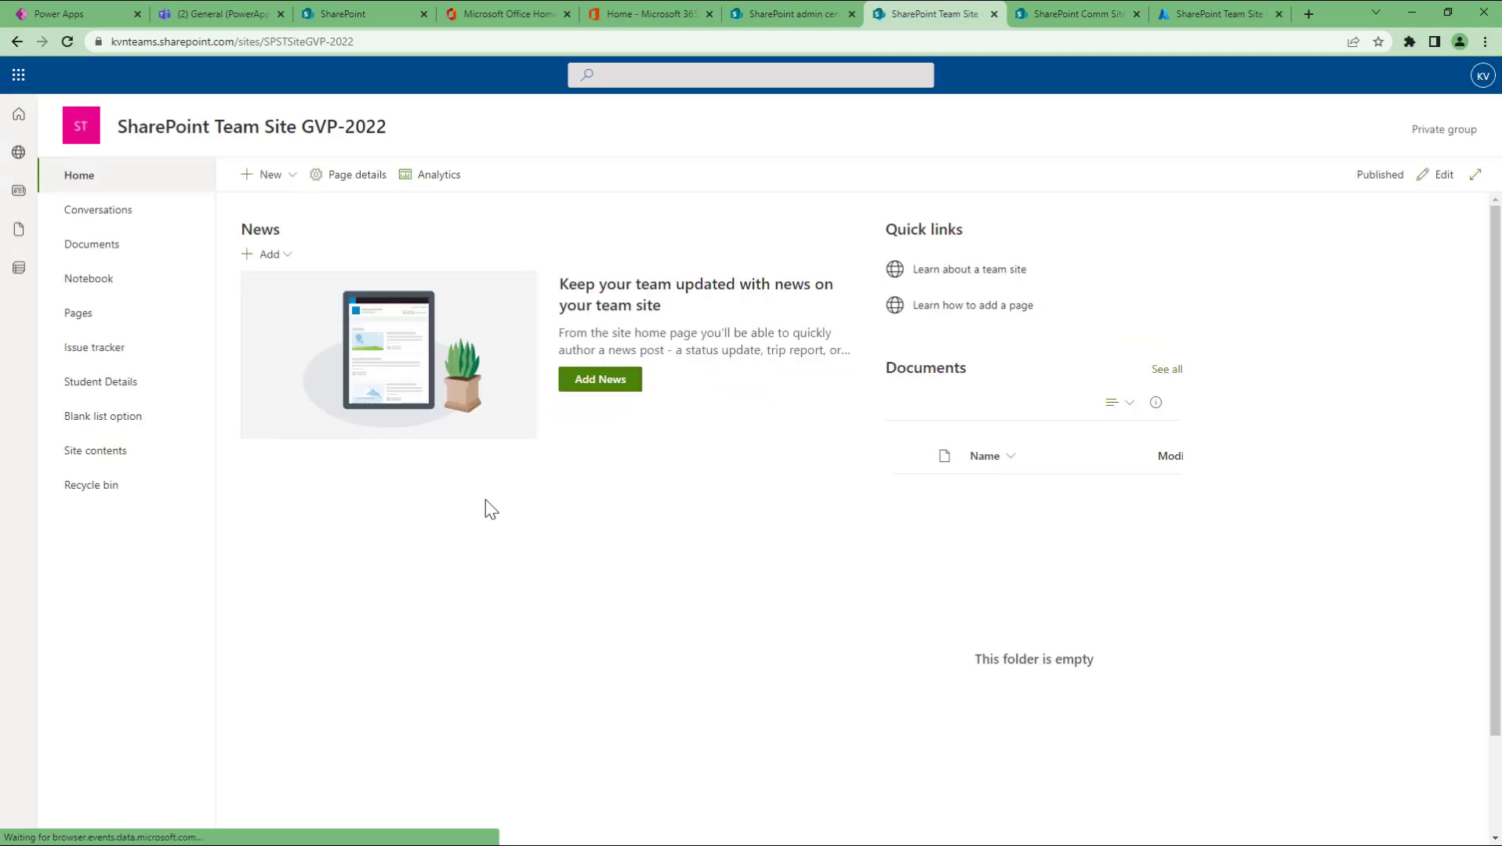
left_click(16, 41)
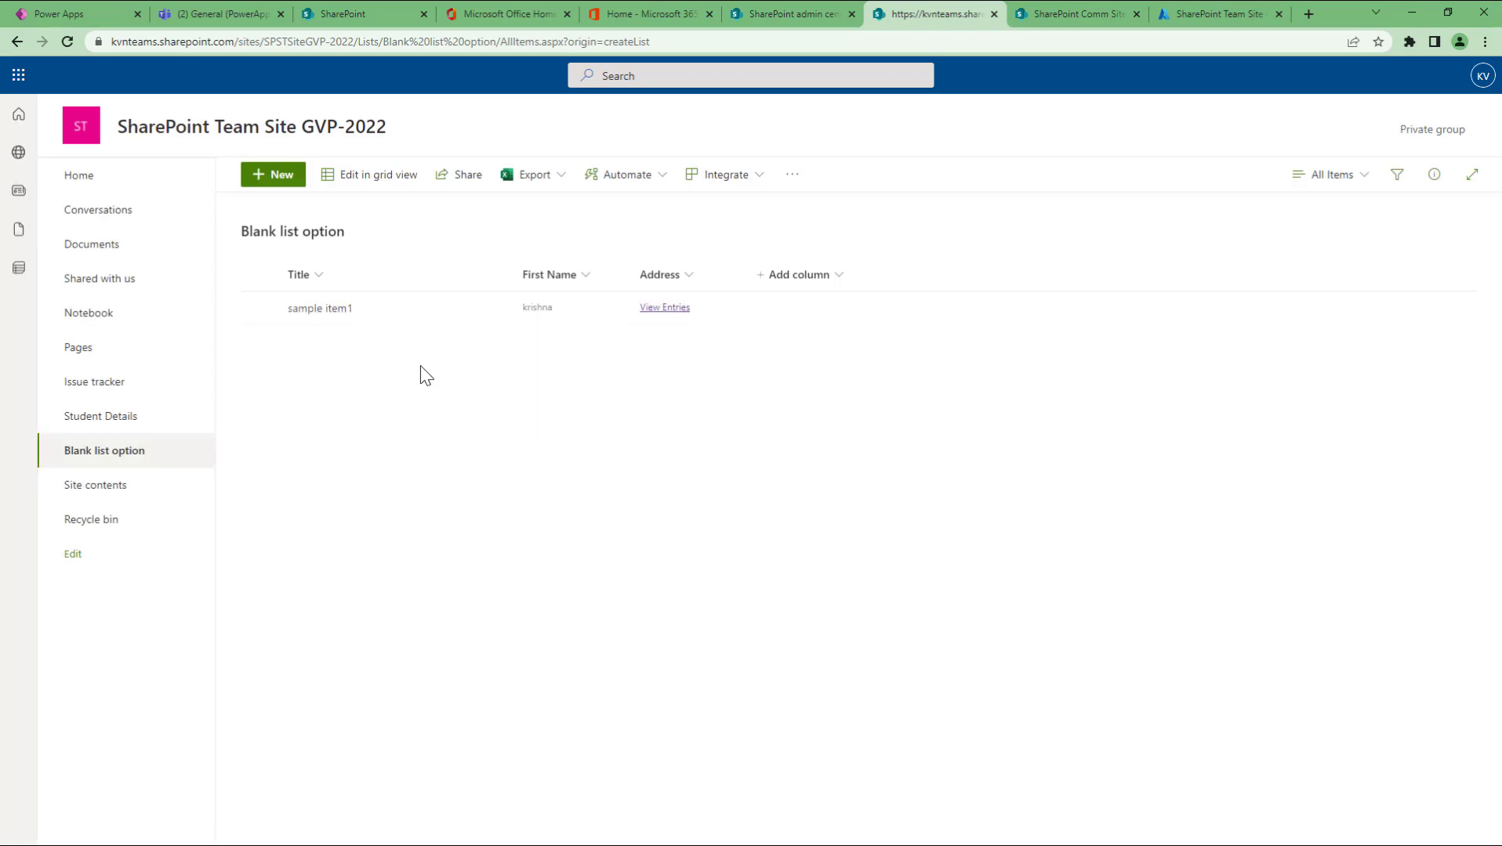
left_click(276, 175)
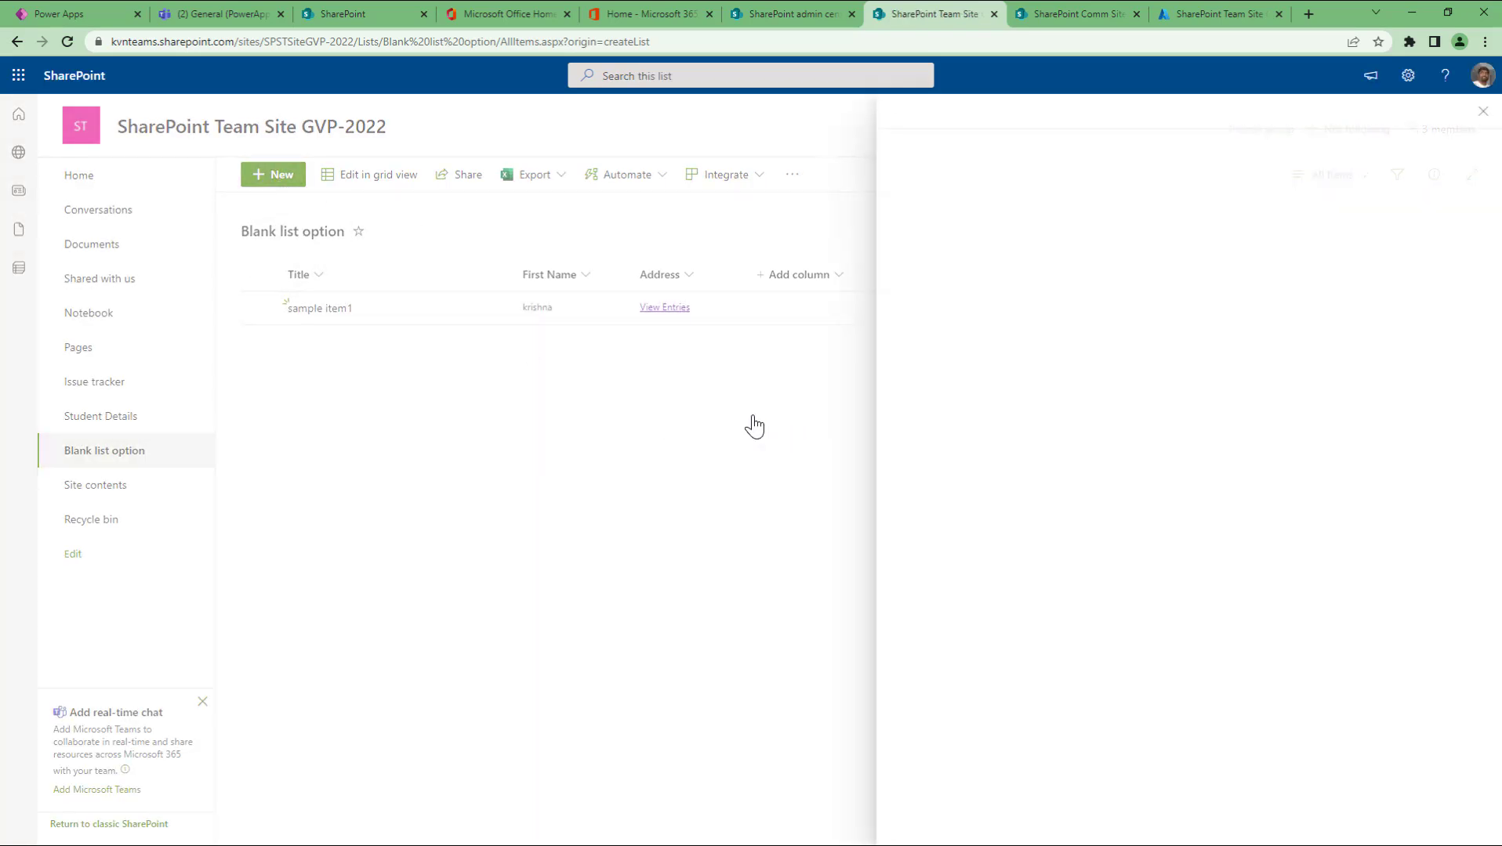
left_click(1478, 114)
Step: Open sample item1 for editing and open then cancel the Address editor twice
left_click(437, 312)
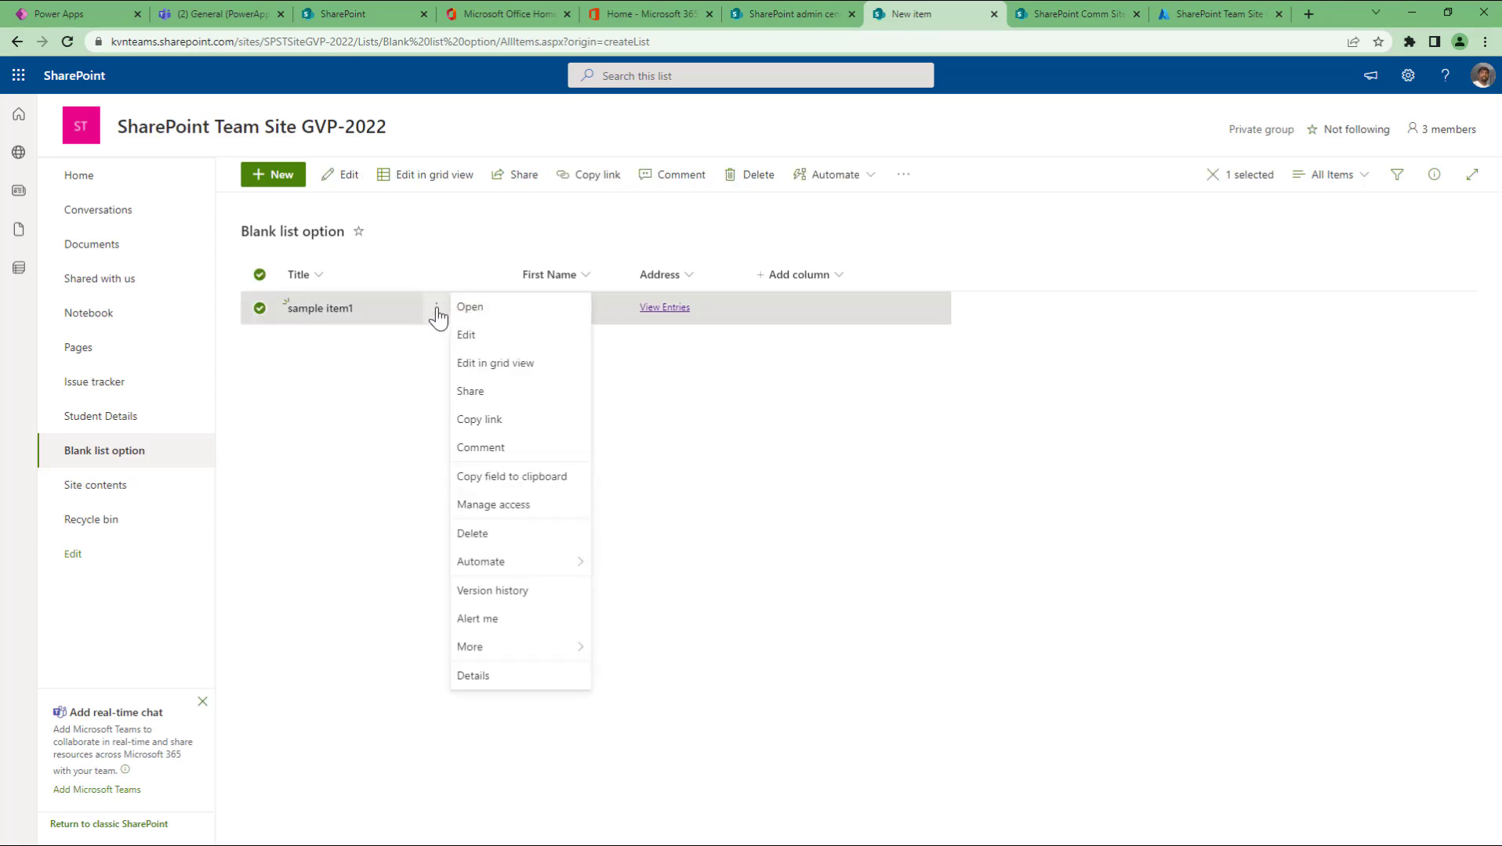
left_click(475, 338)
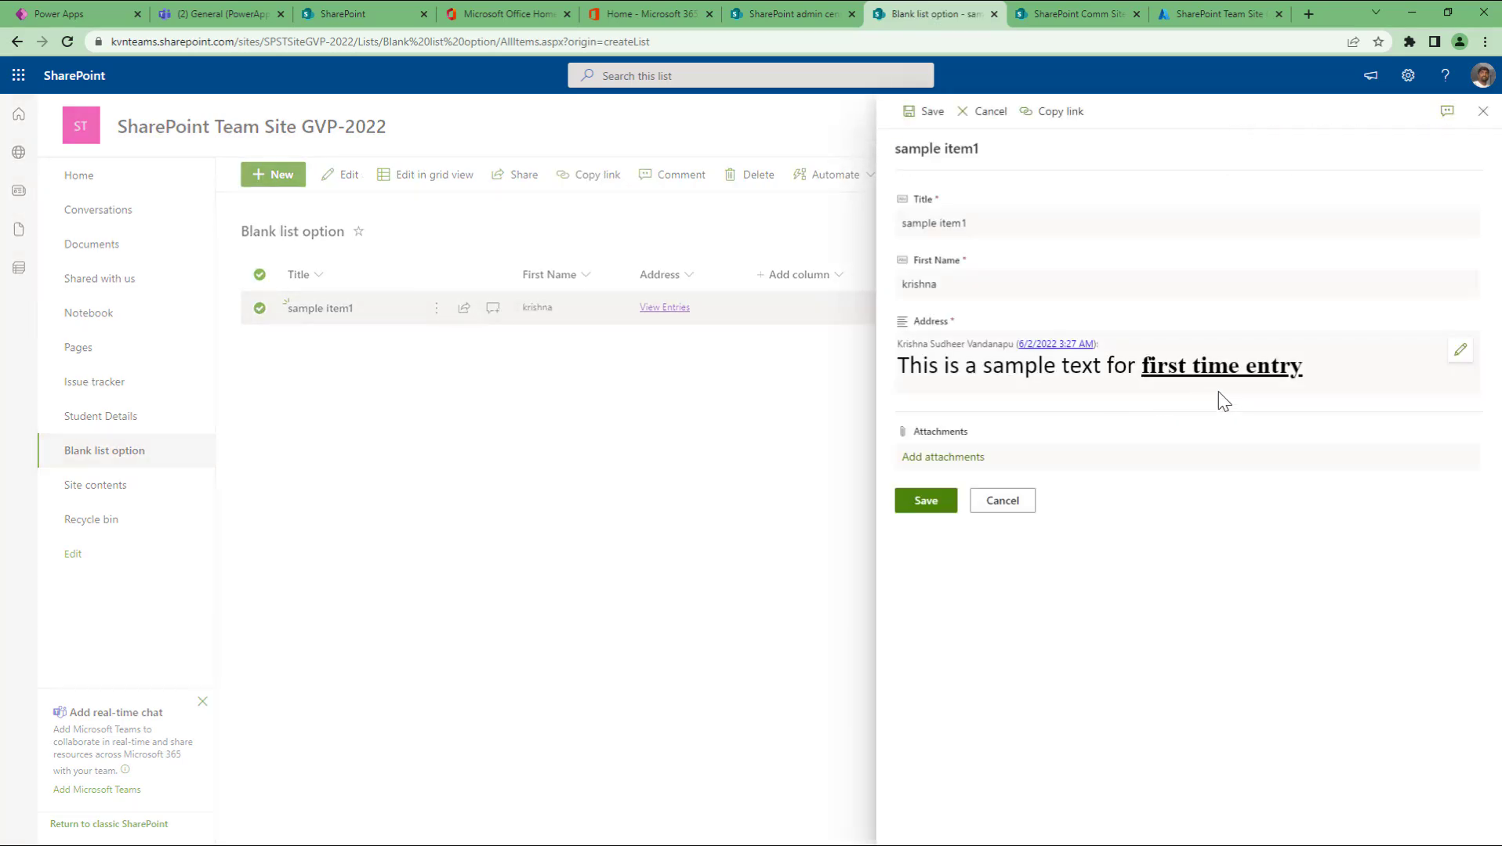
left_click(1341, 378)
left_click(1459, 351)
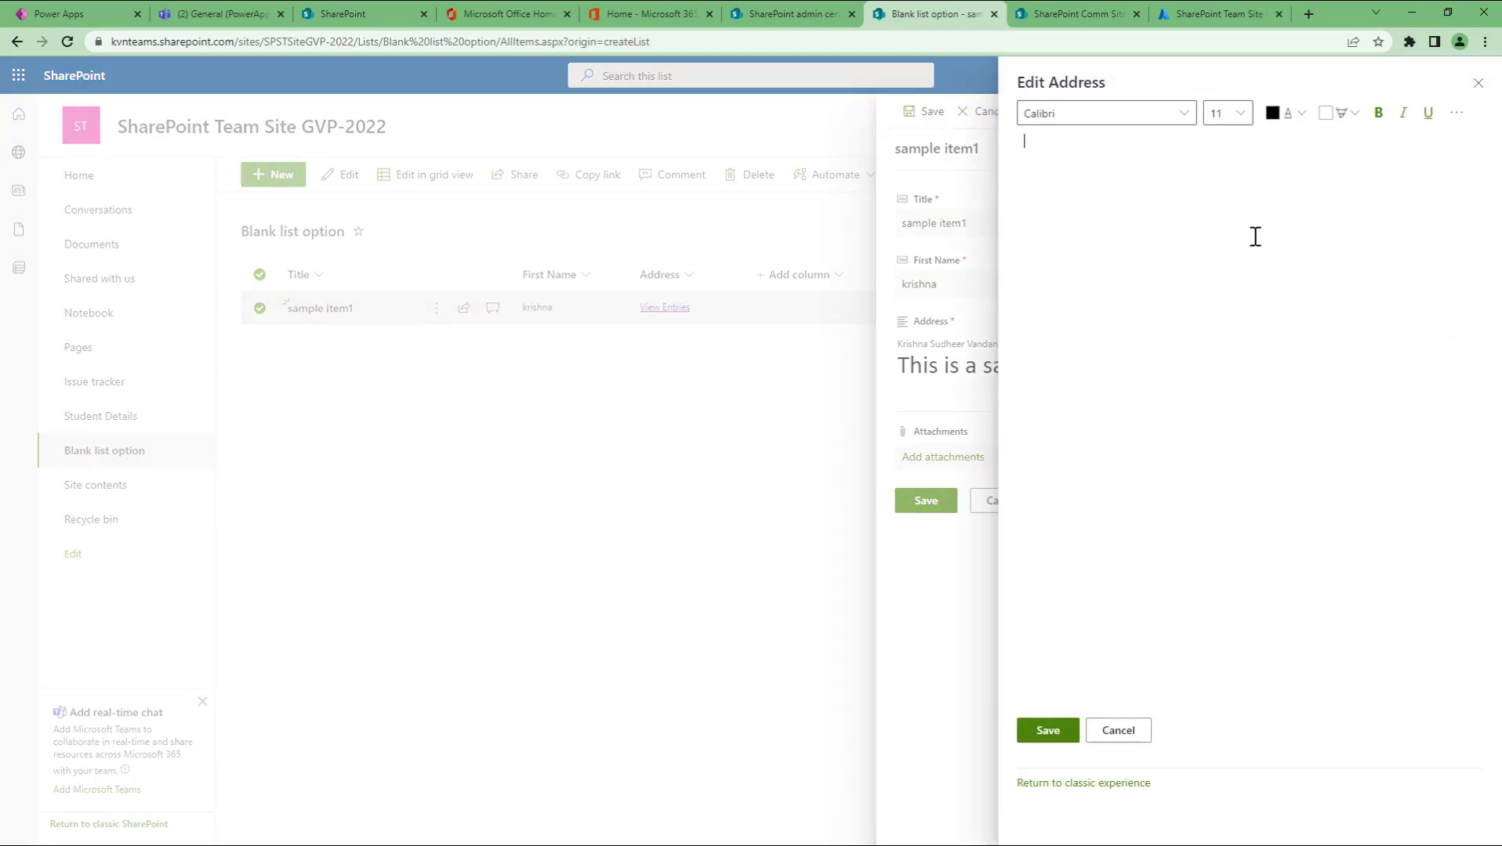
left_click(1126, 735)
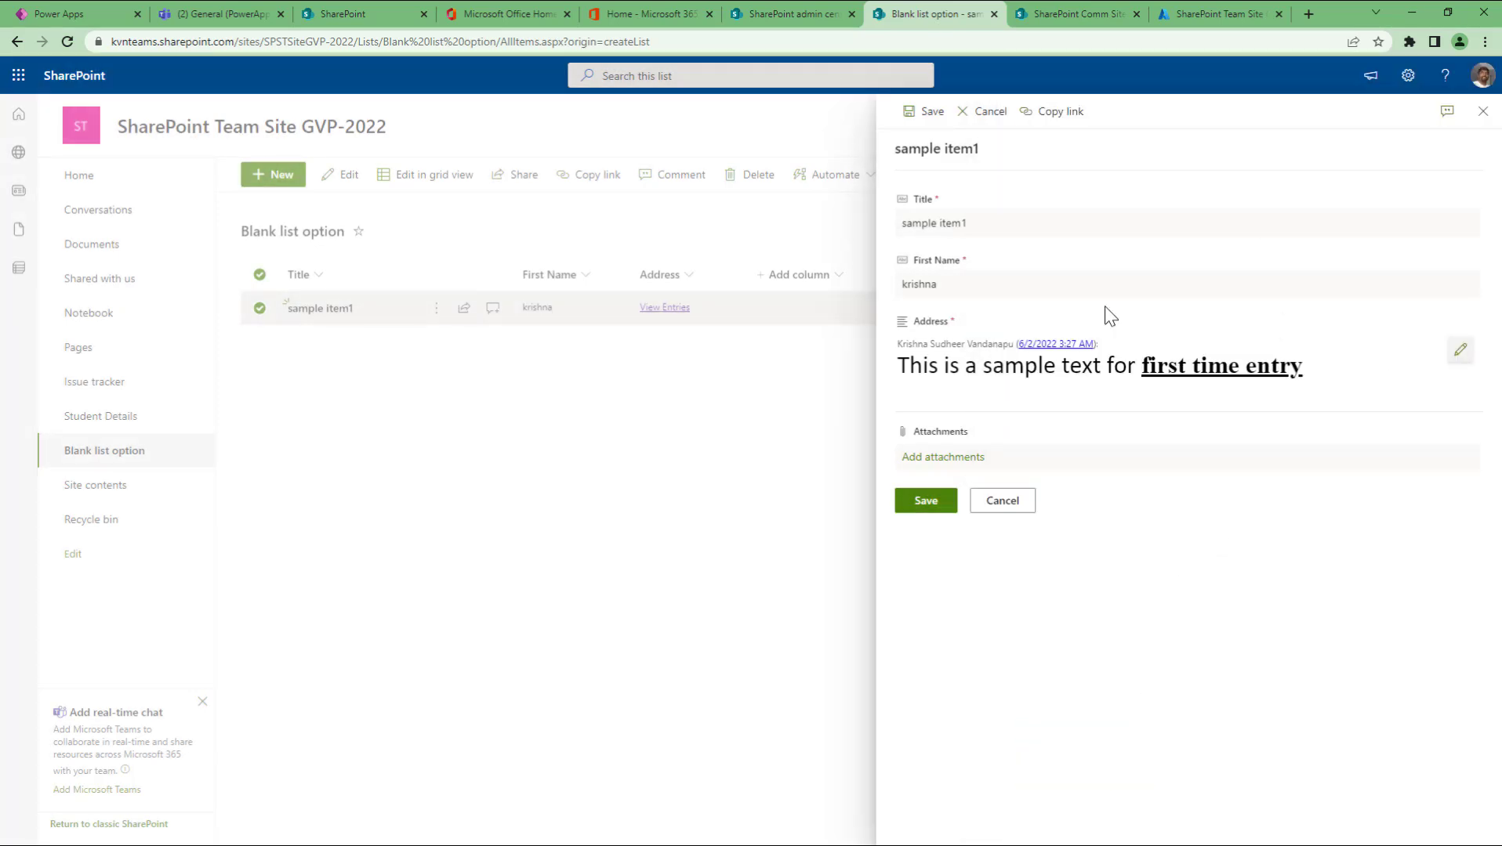
left_click(1459, 354)
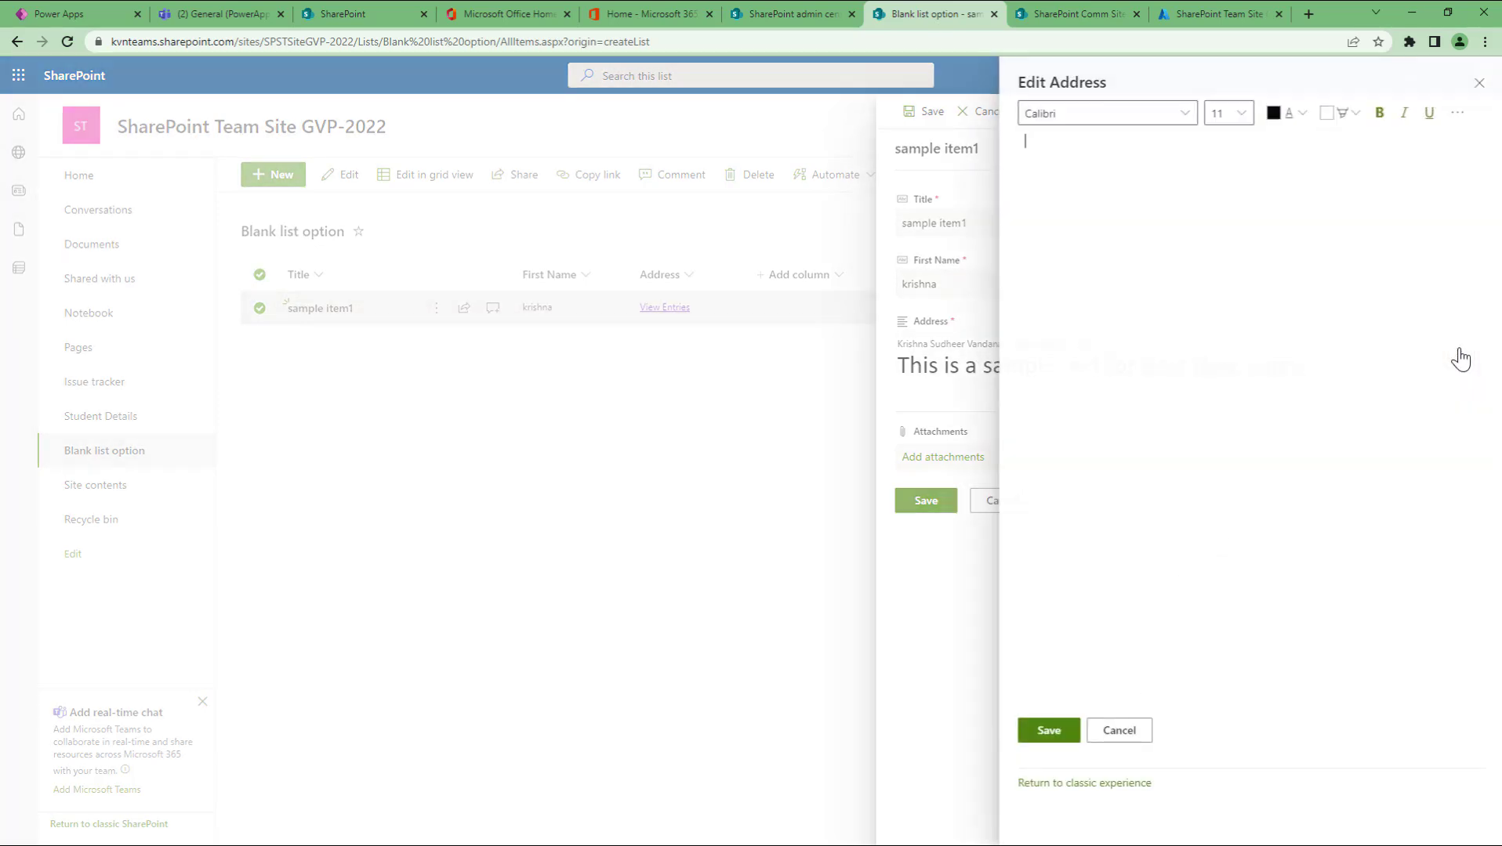
left_click(1112, 732)
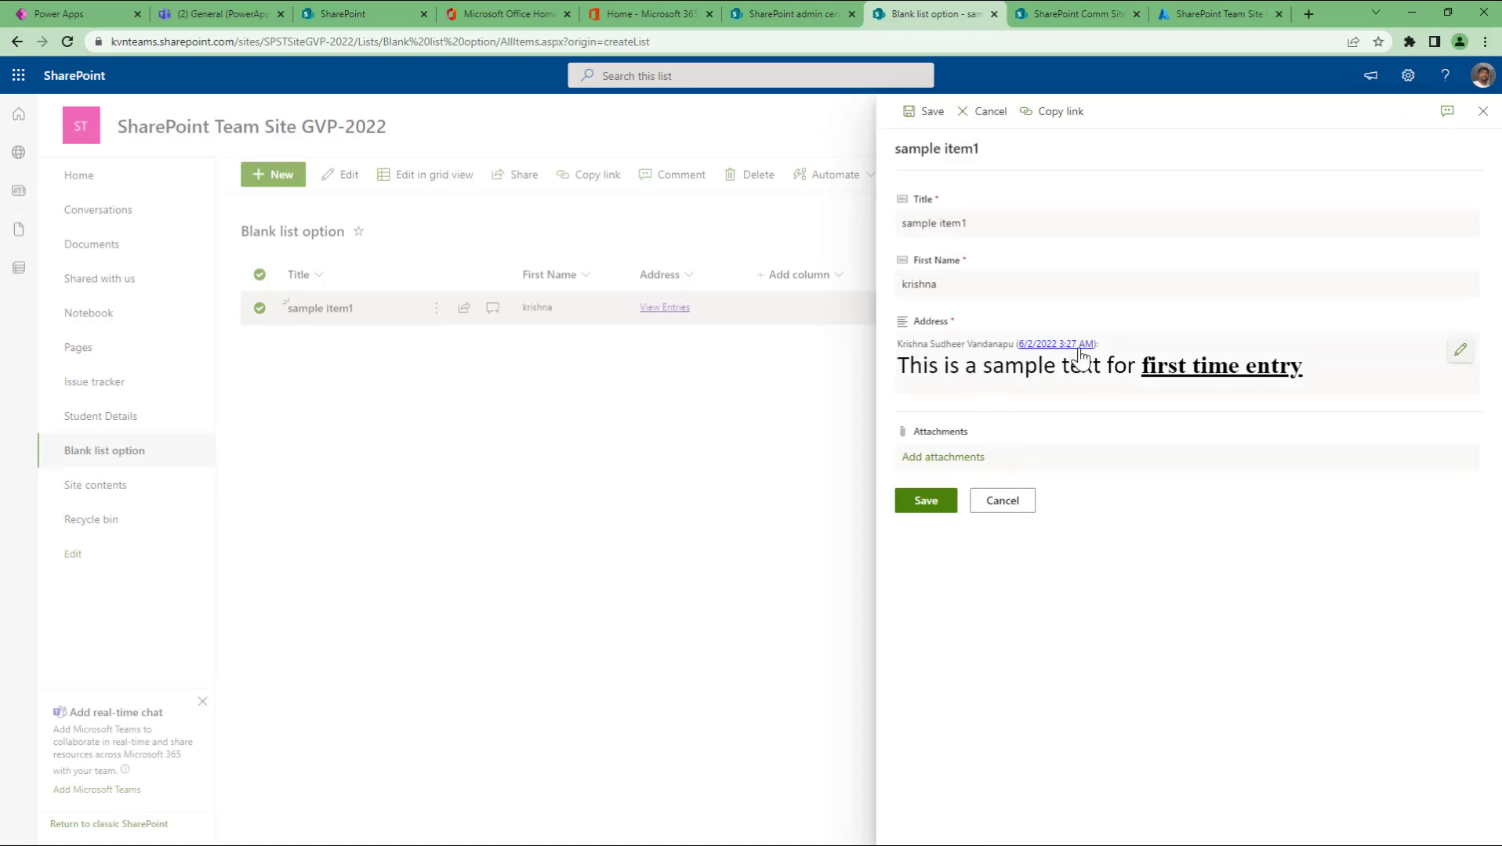
Step: Append 'adding second line in the address field' to Address, save, and review the entries
left_click(1459, 354)
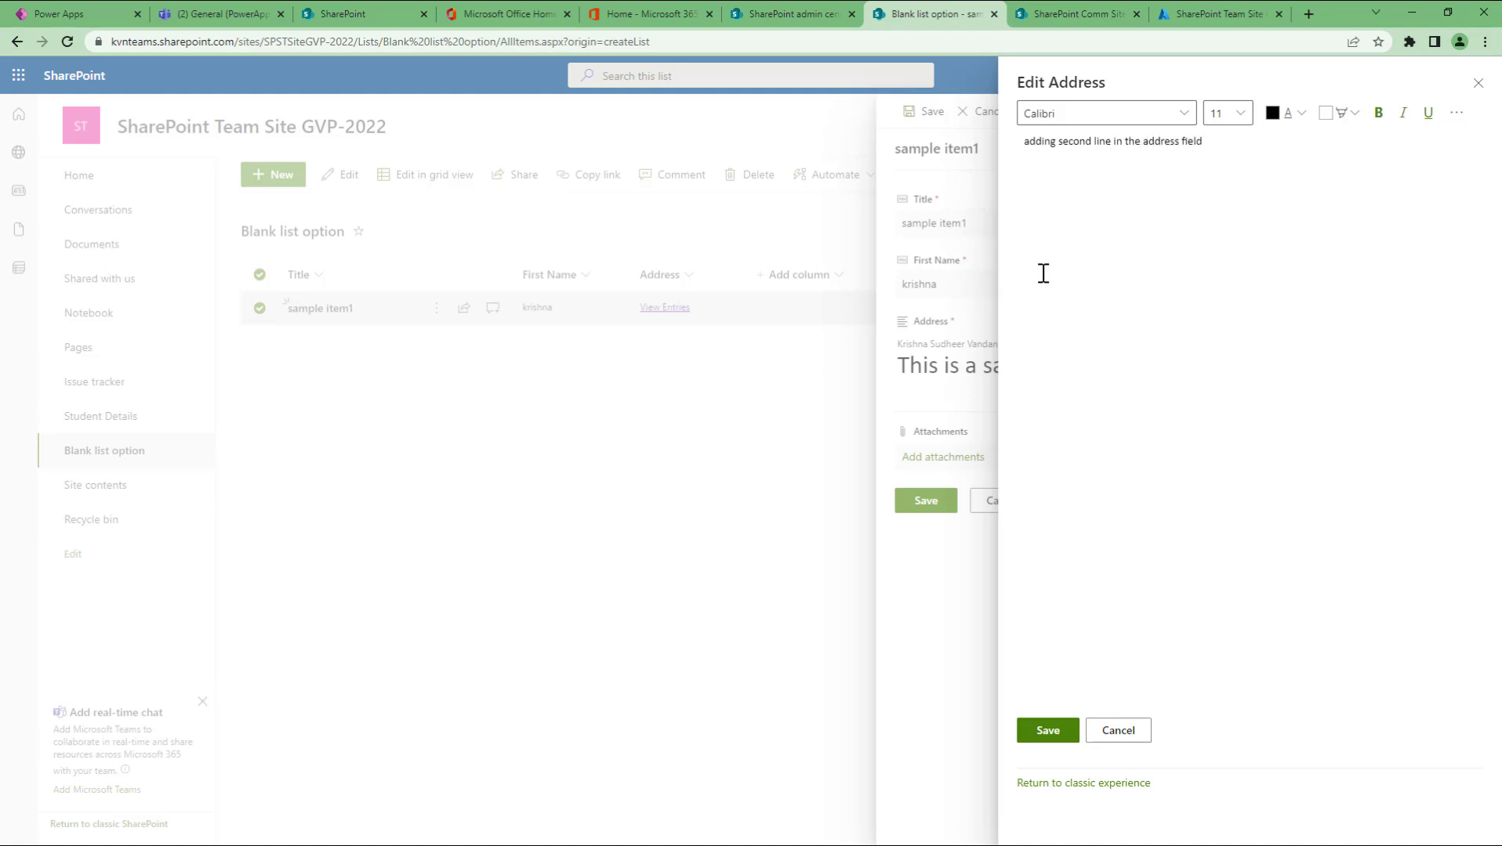
left_click(1042, 728)
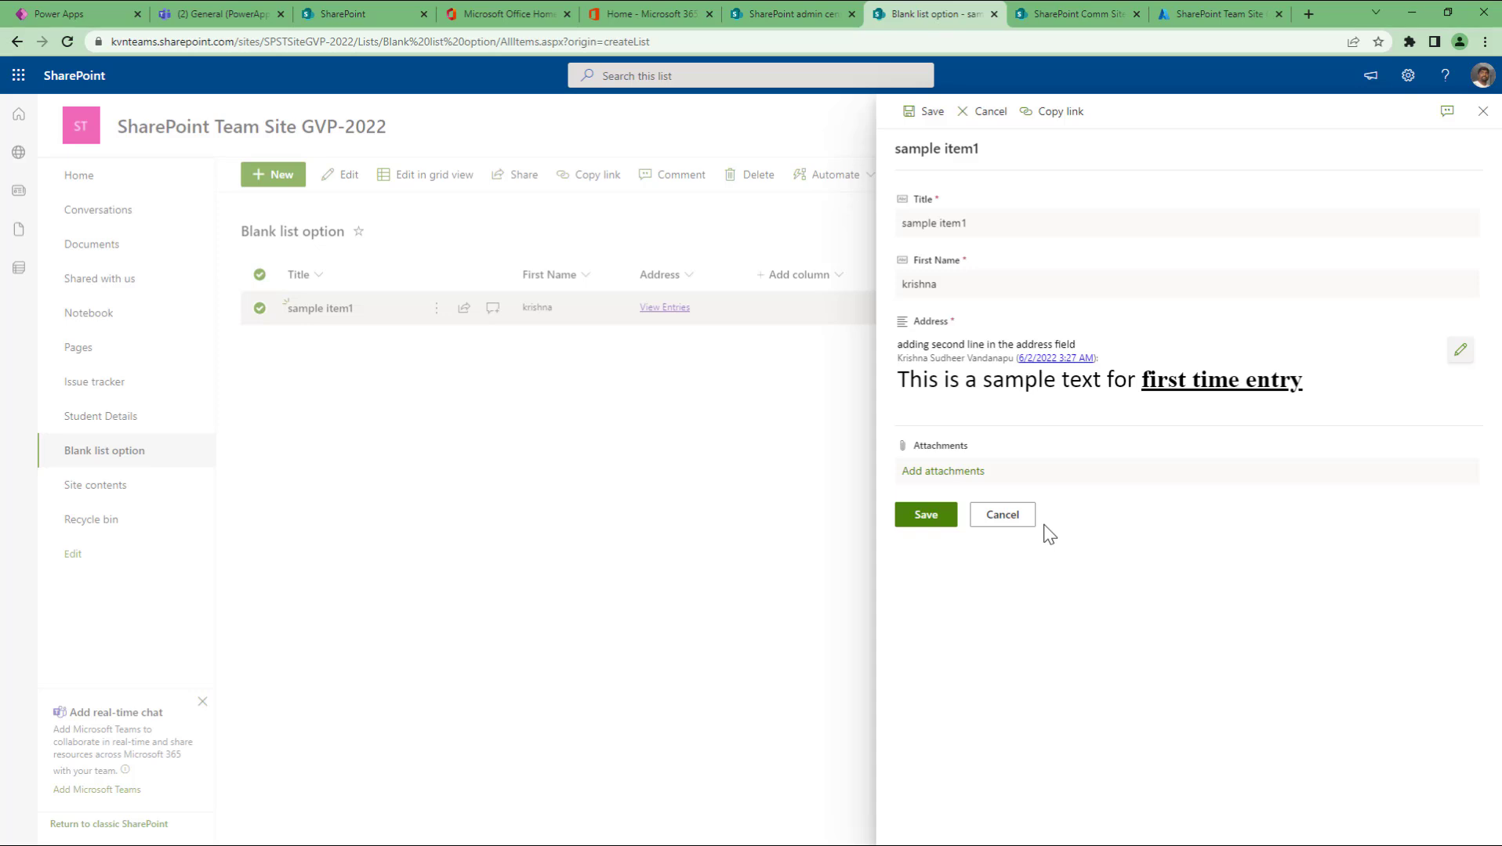
left_click(939, 514)
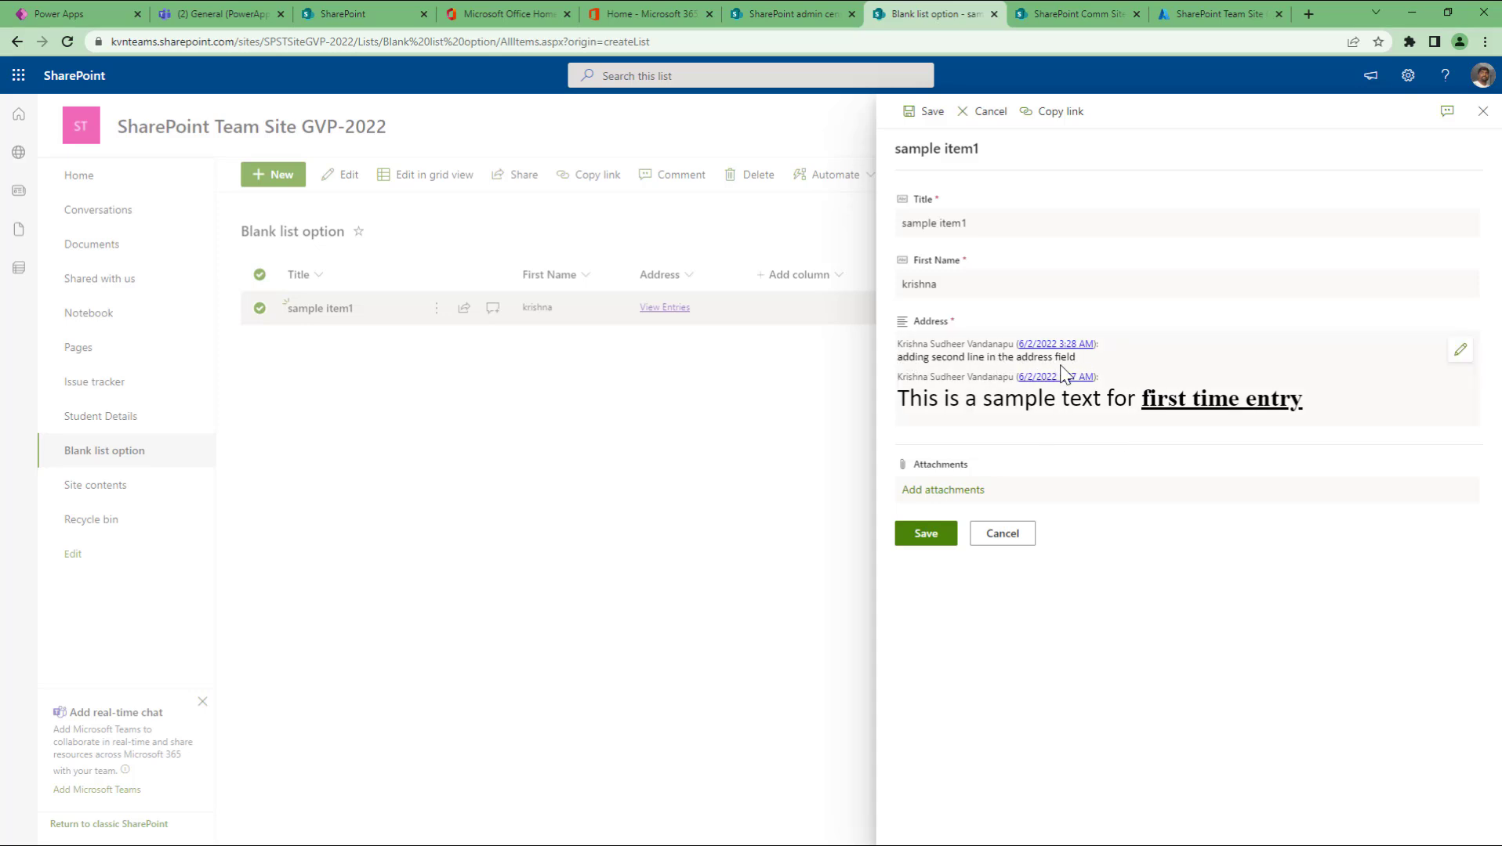
left_click(902, 359)
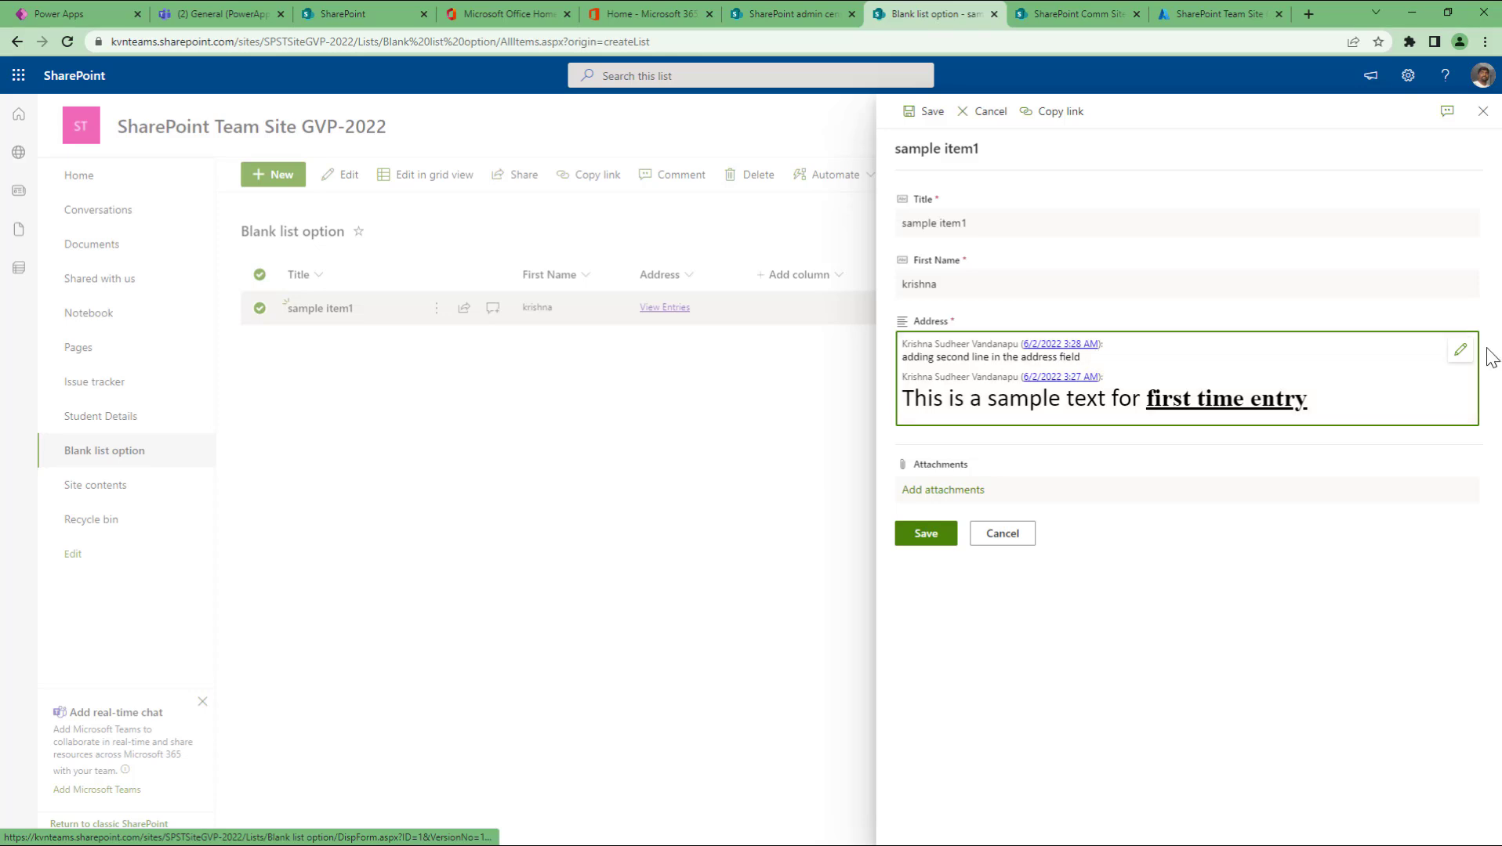
left_click(1459, 350)
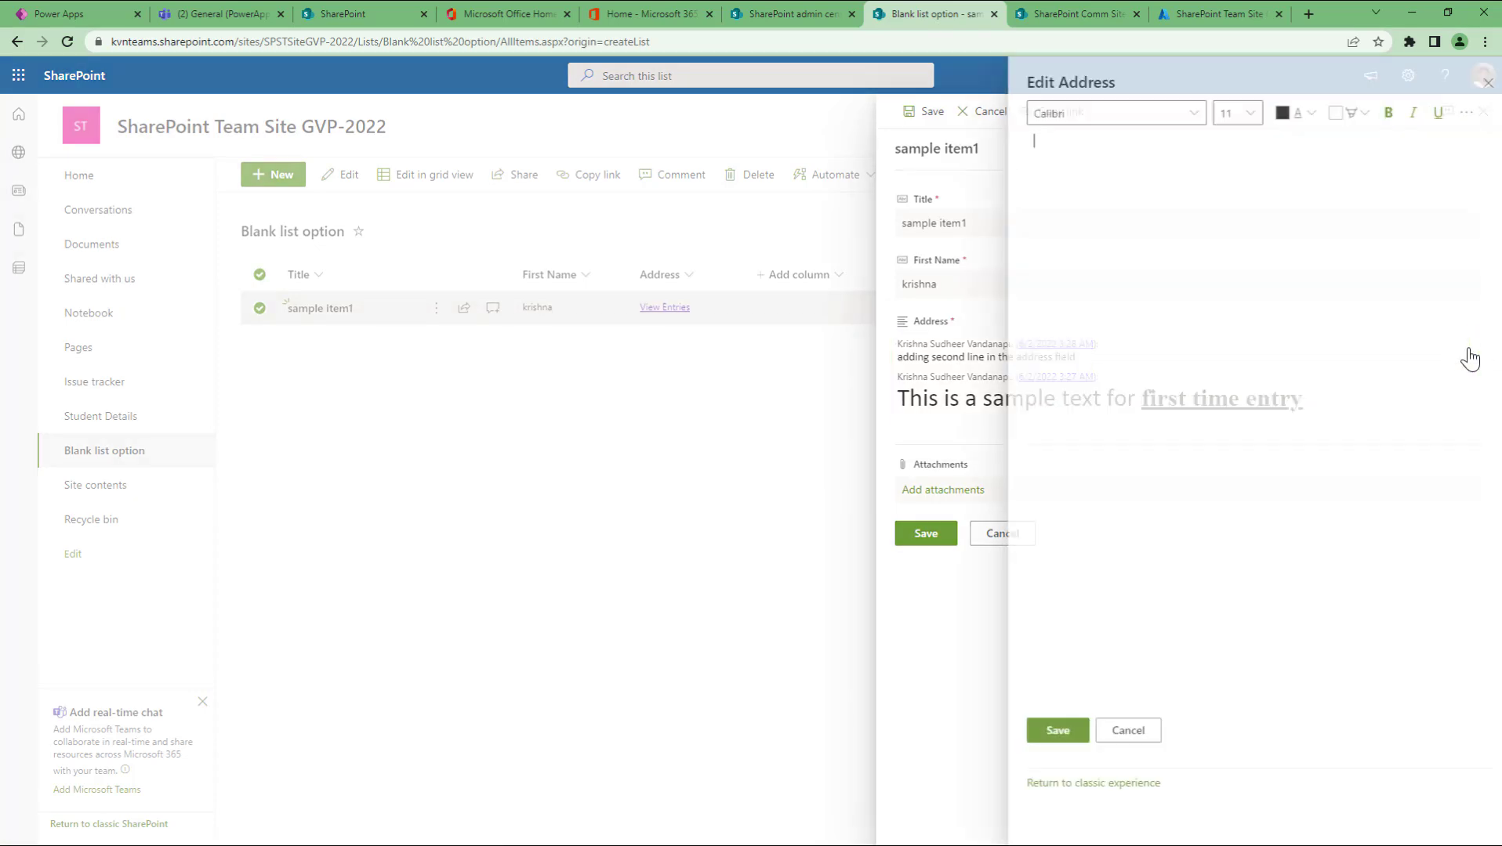
Step: In List settings, set the Address column's Append Changes to Existing Text to No
left_click(1478, 83)
left_click(1495, 111)
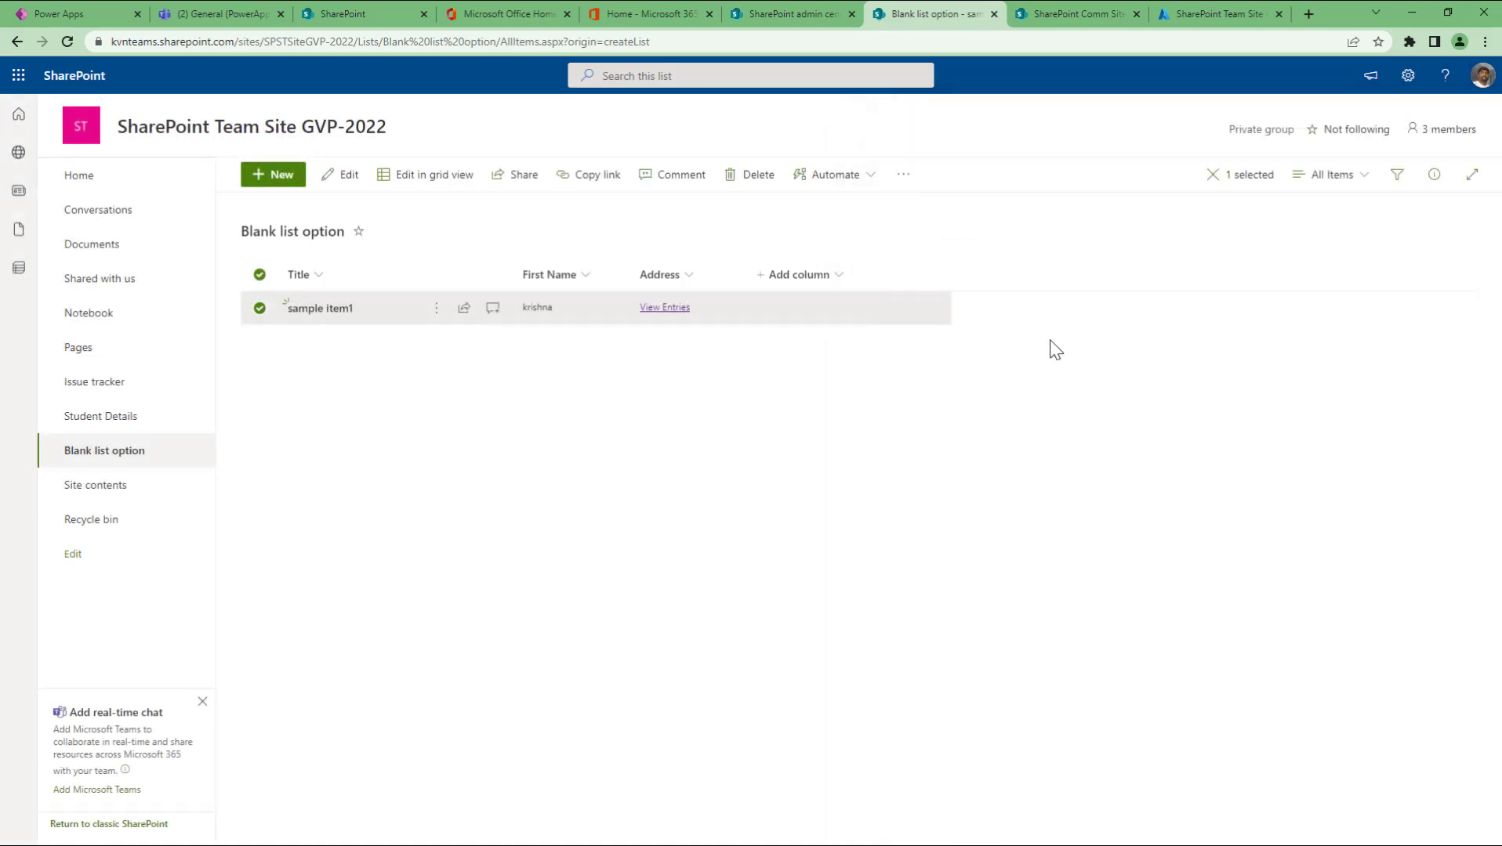
left_click(1407, 75)
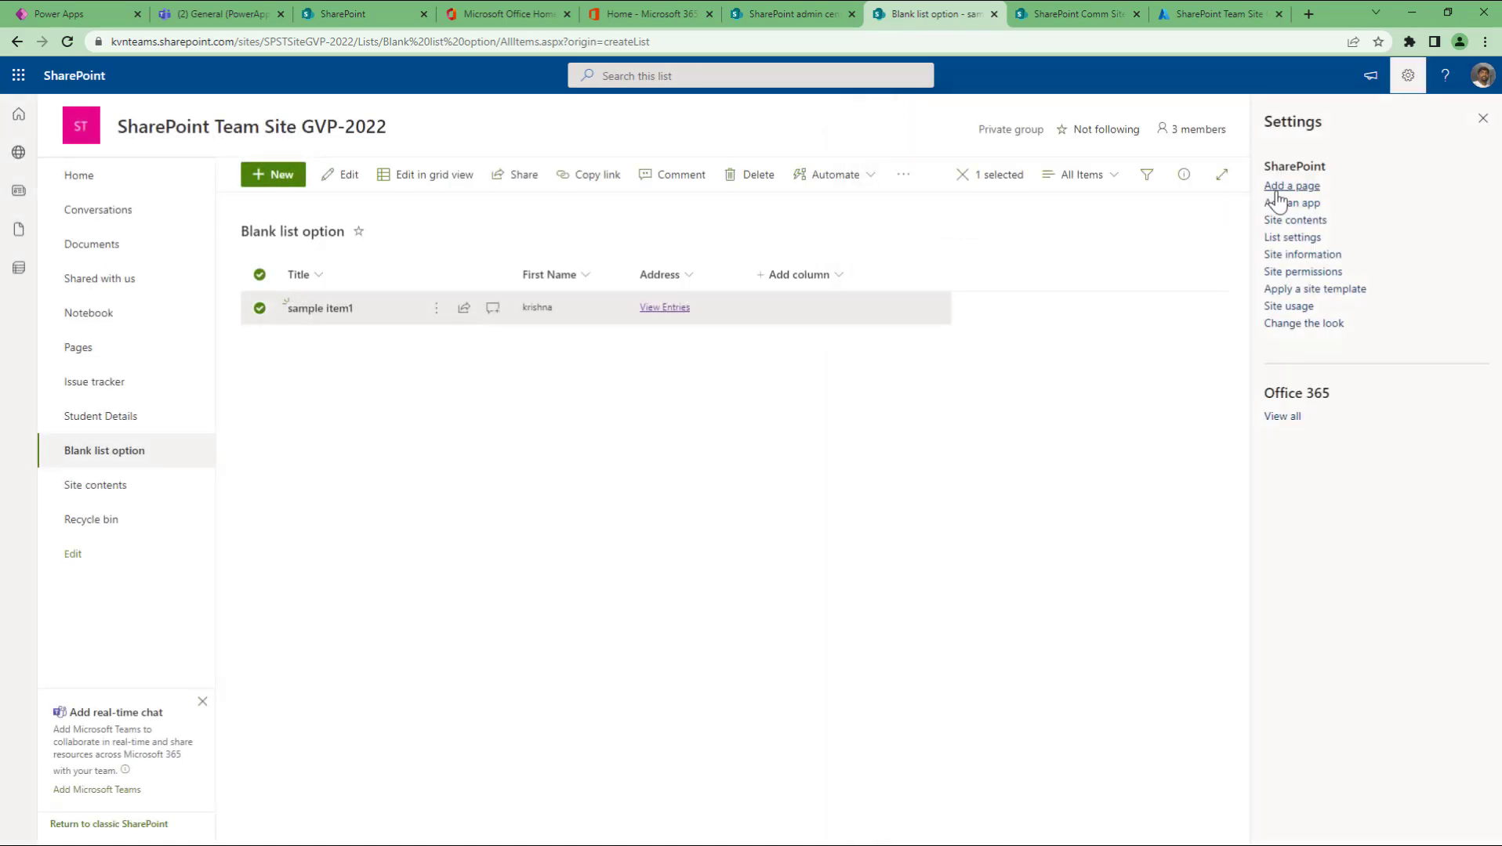
left_click(1291, 237)
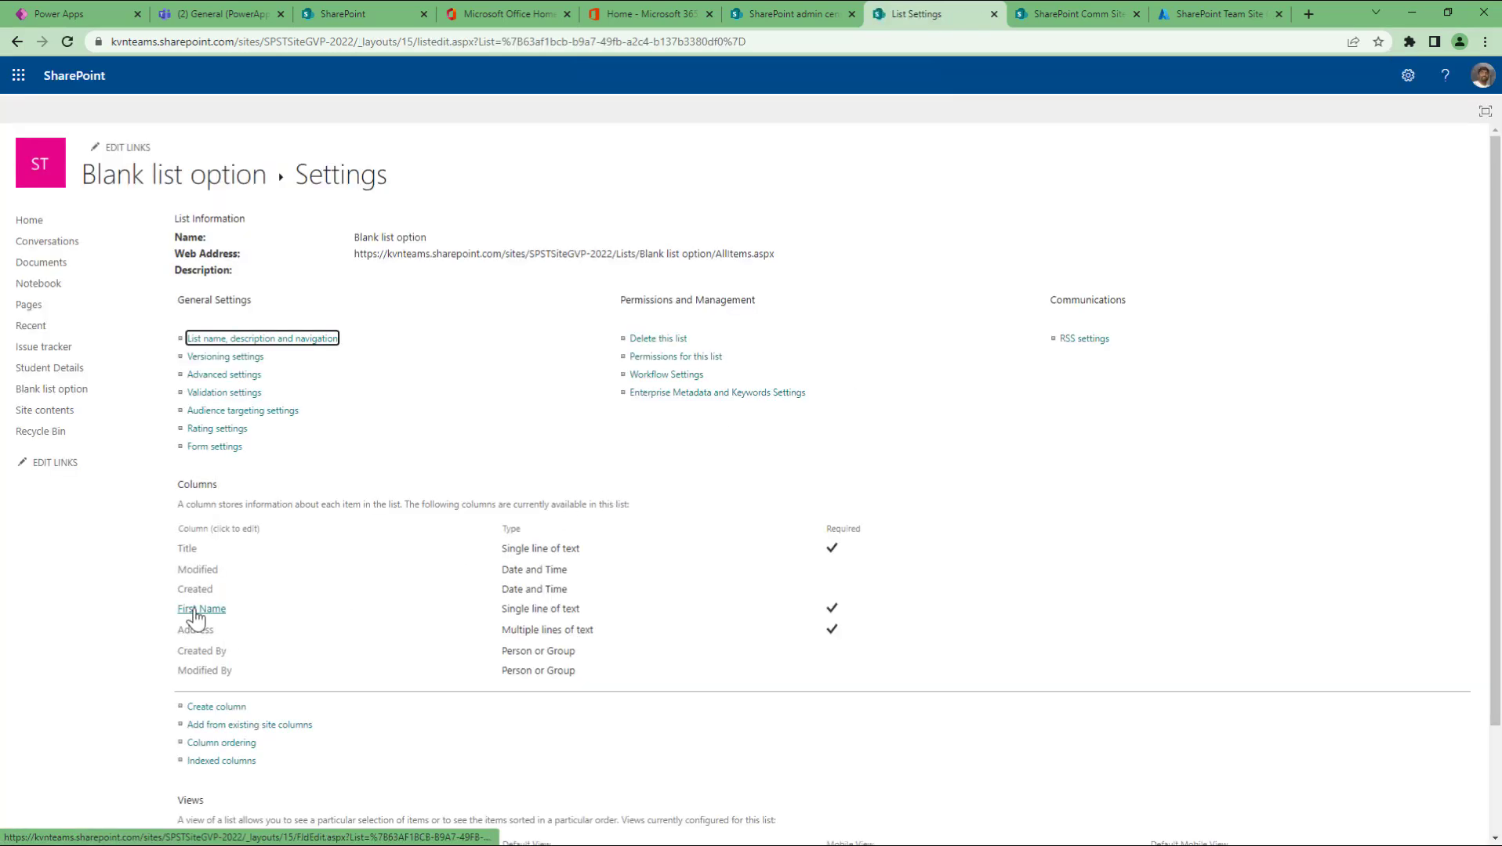
left_click(196, 630)
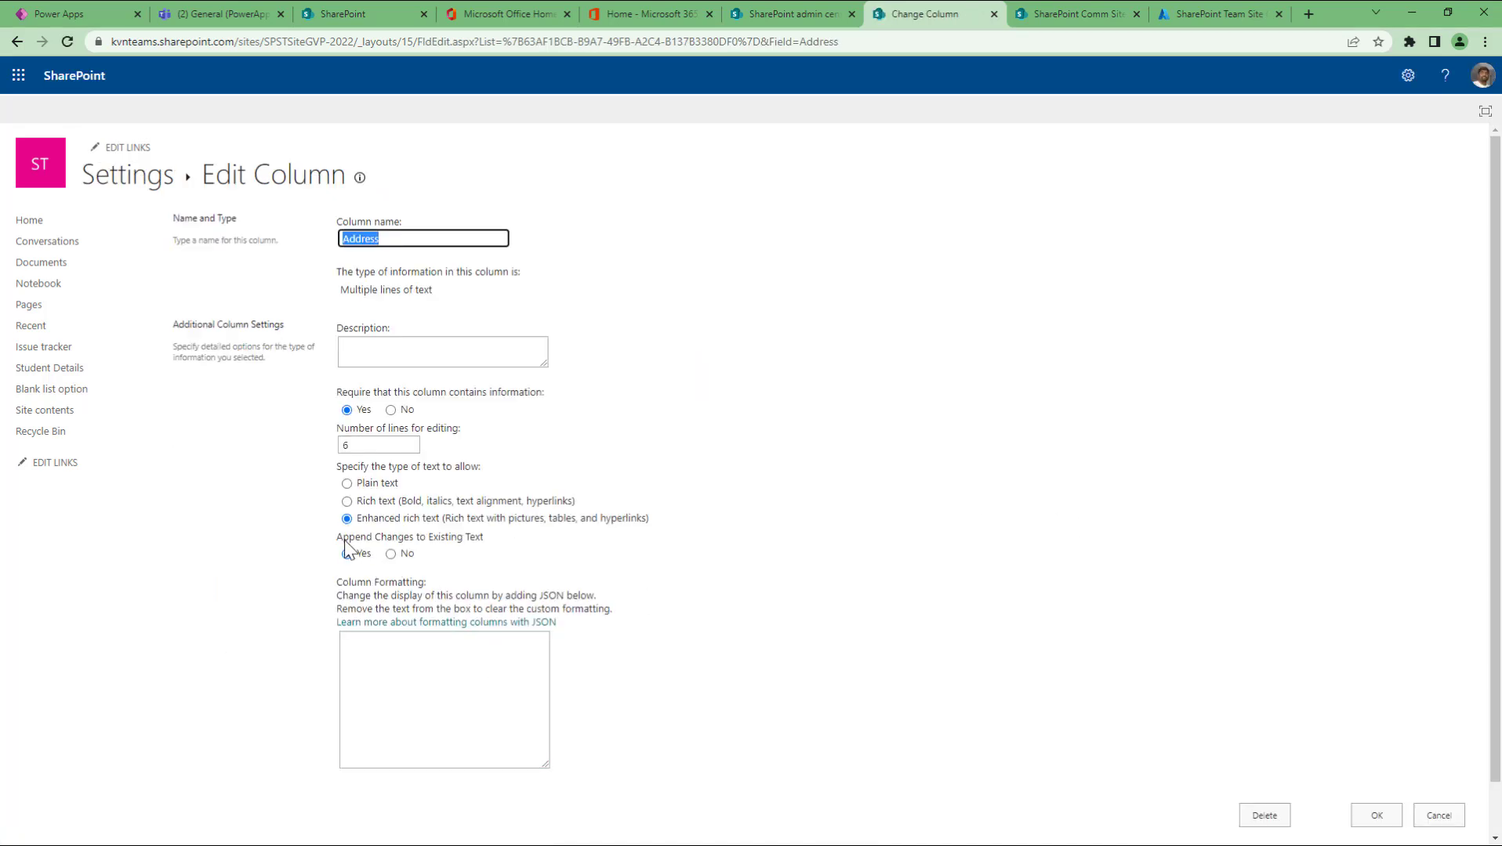
left_click(400, 557)
left_click(1375, 817)
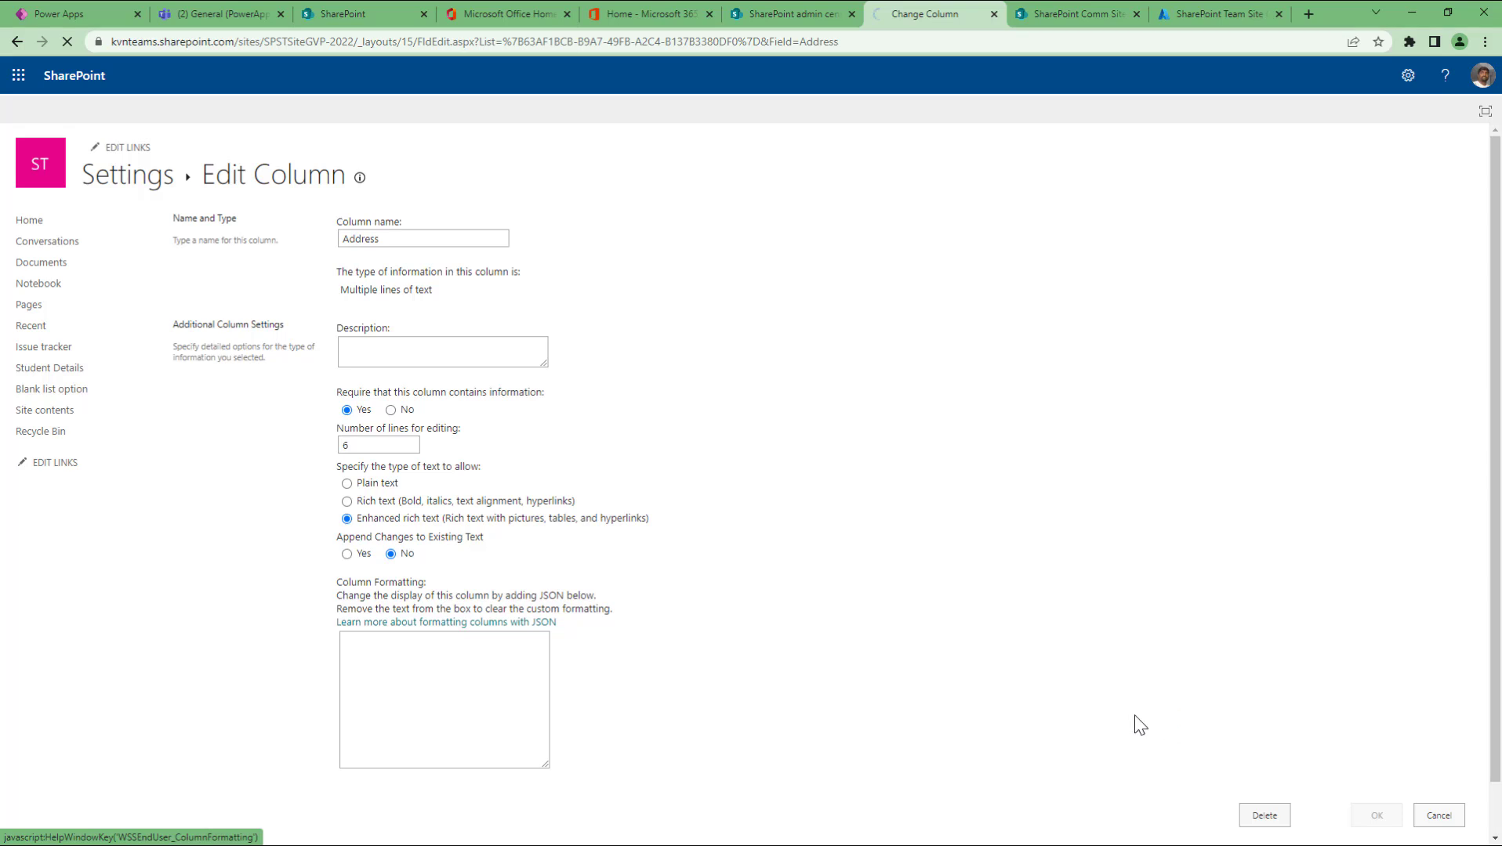
left_click(228, 192)
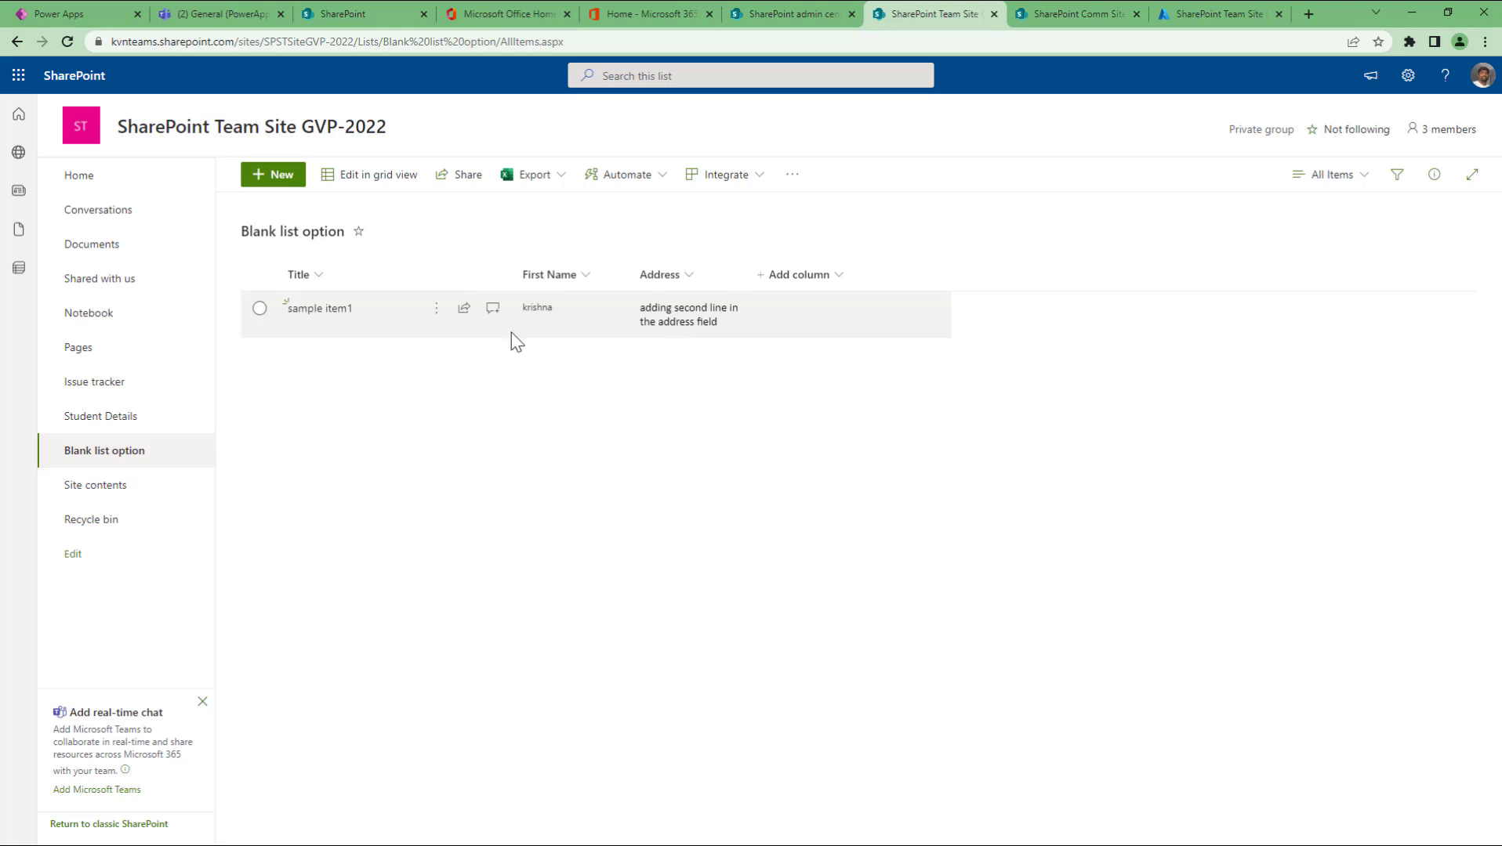
Step: In sample item1's Address editor, capitalise 'Adding' and make 'address field' bold
left_click(433, 318)
left_click(470, 336)
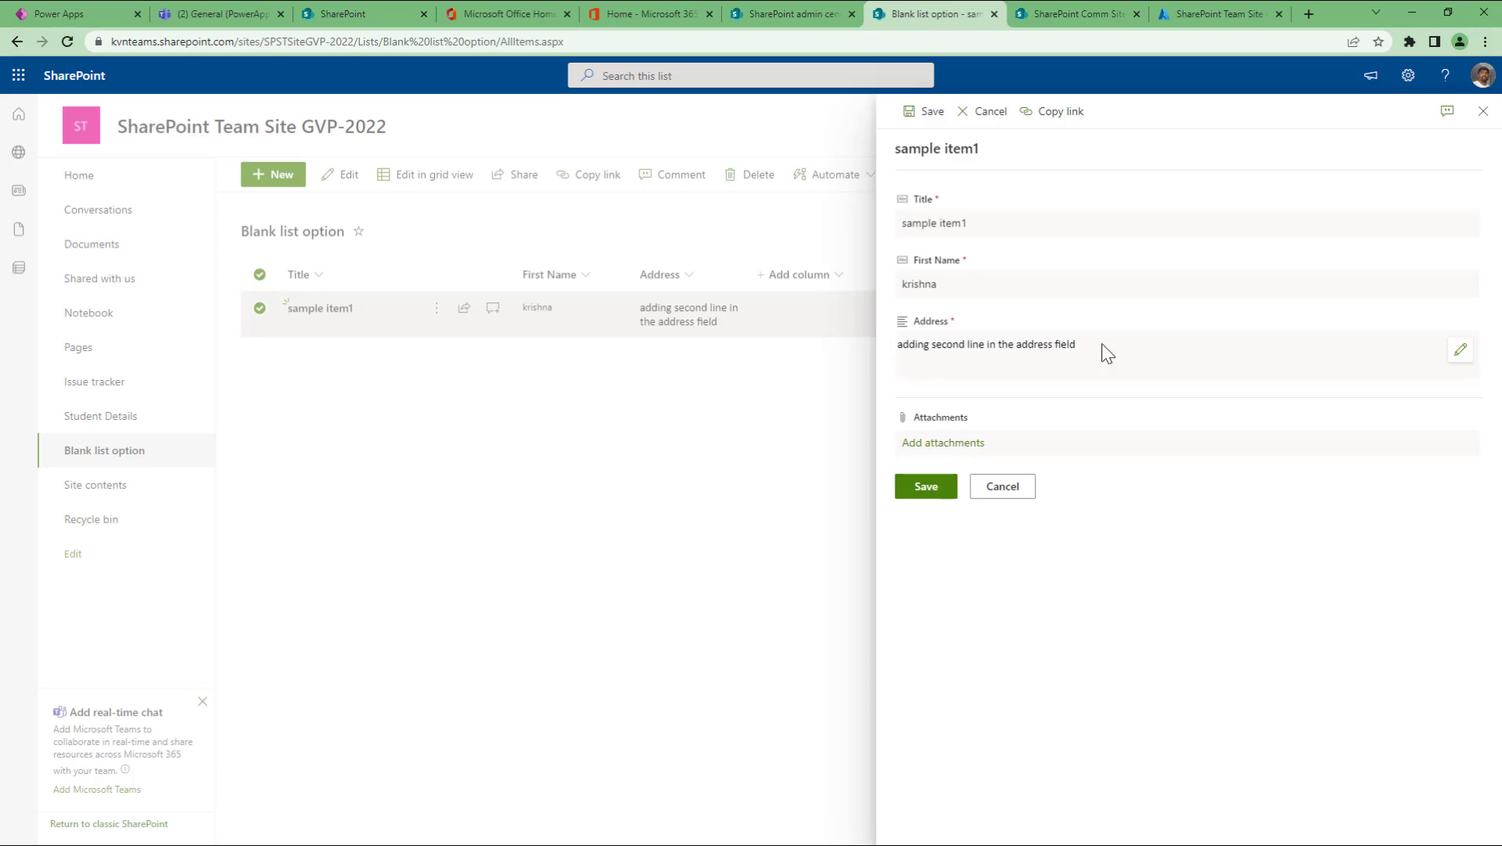
left_click(1105, 354)
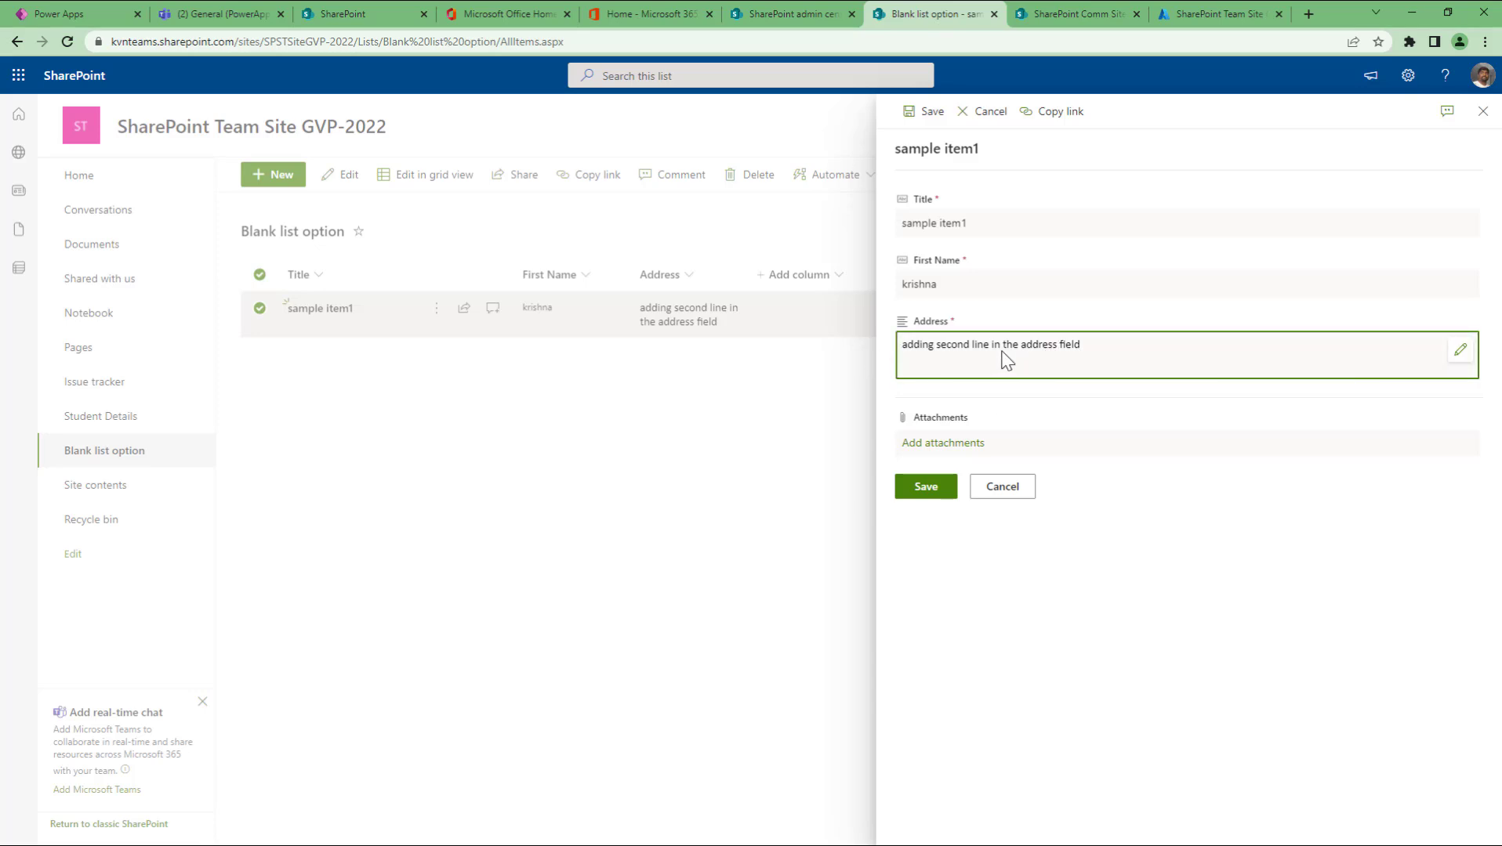
left_click(1459, 351)
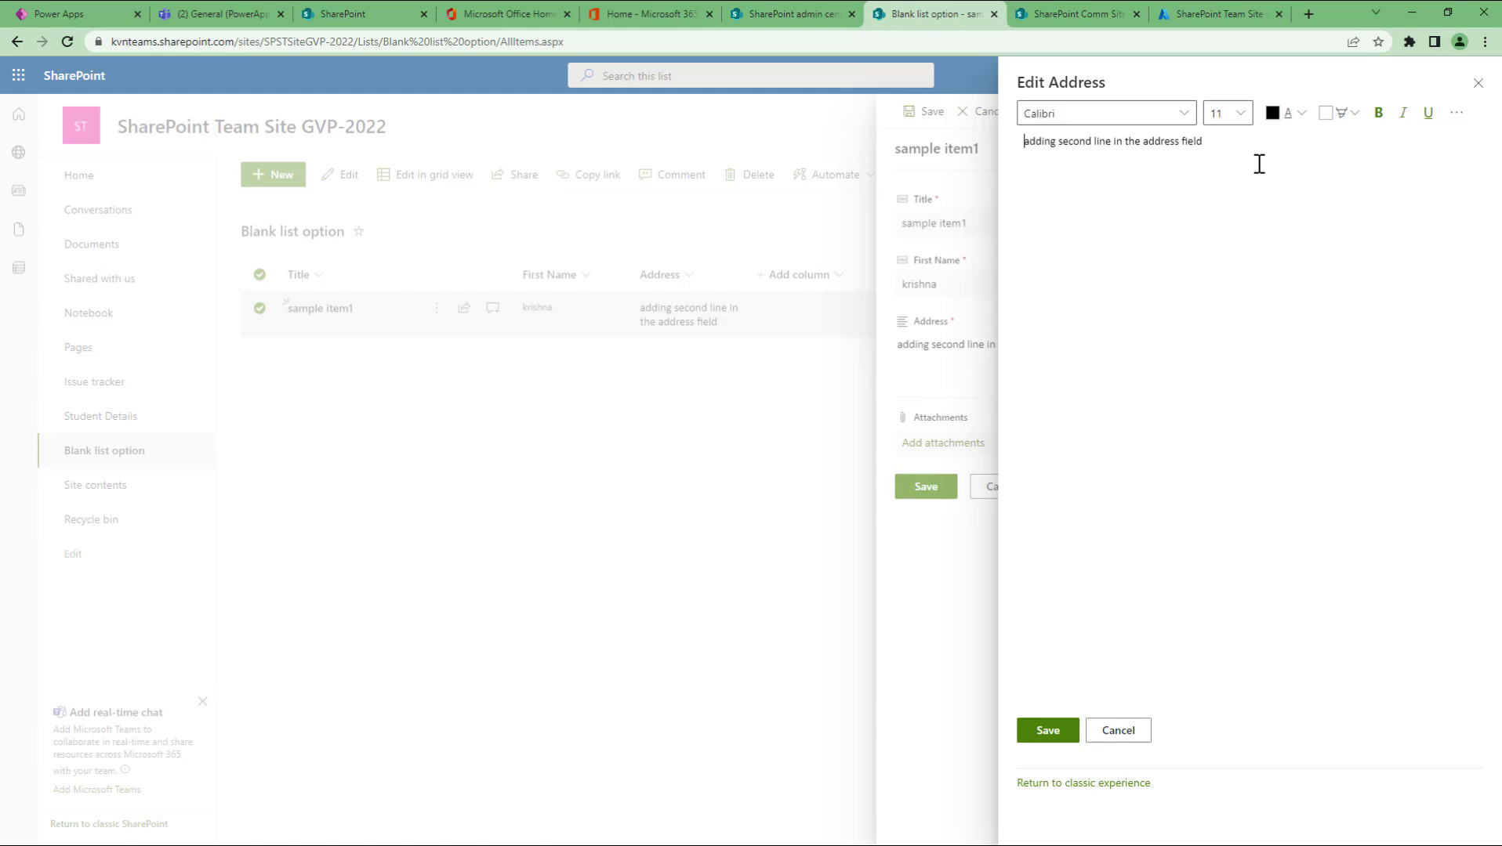
type("A")
key("Delete")
key("ctrl+shift+Left")
key("ctrl+shift+Left")
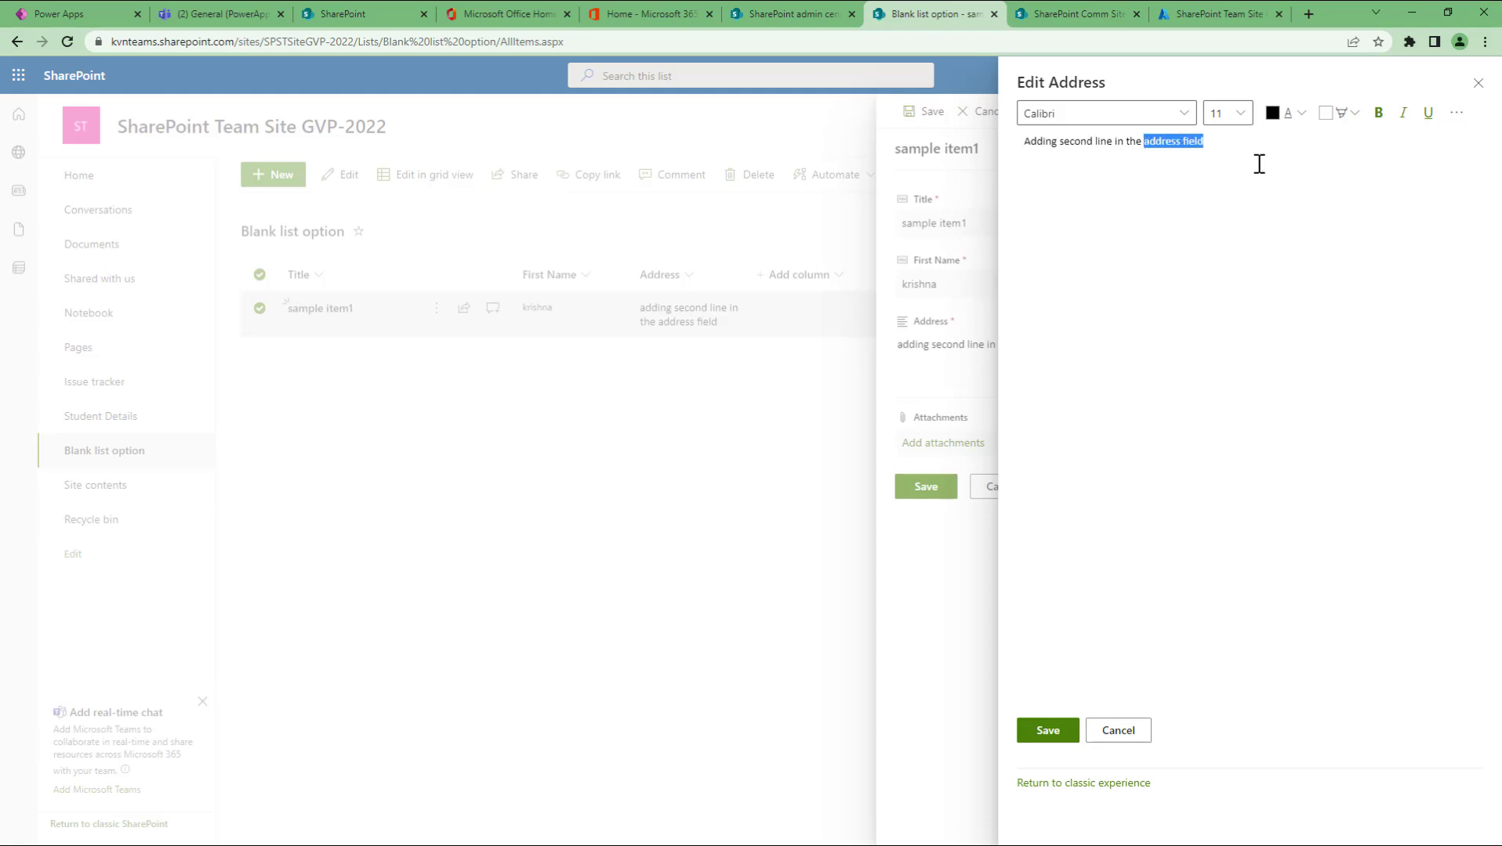
left_click(1377, 113)
left_click(1295, 166)
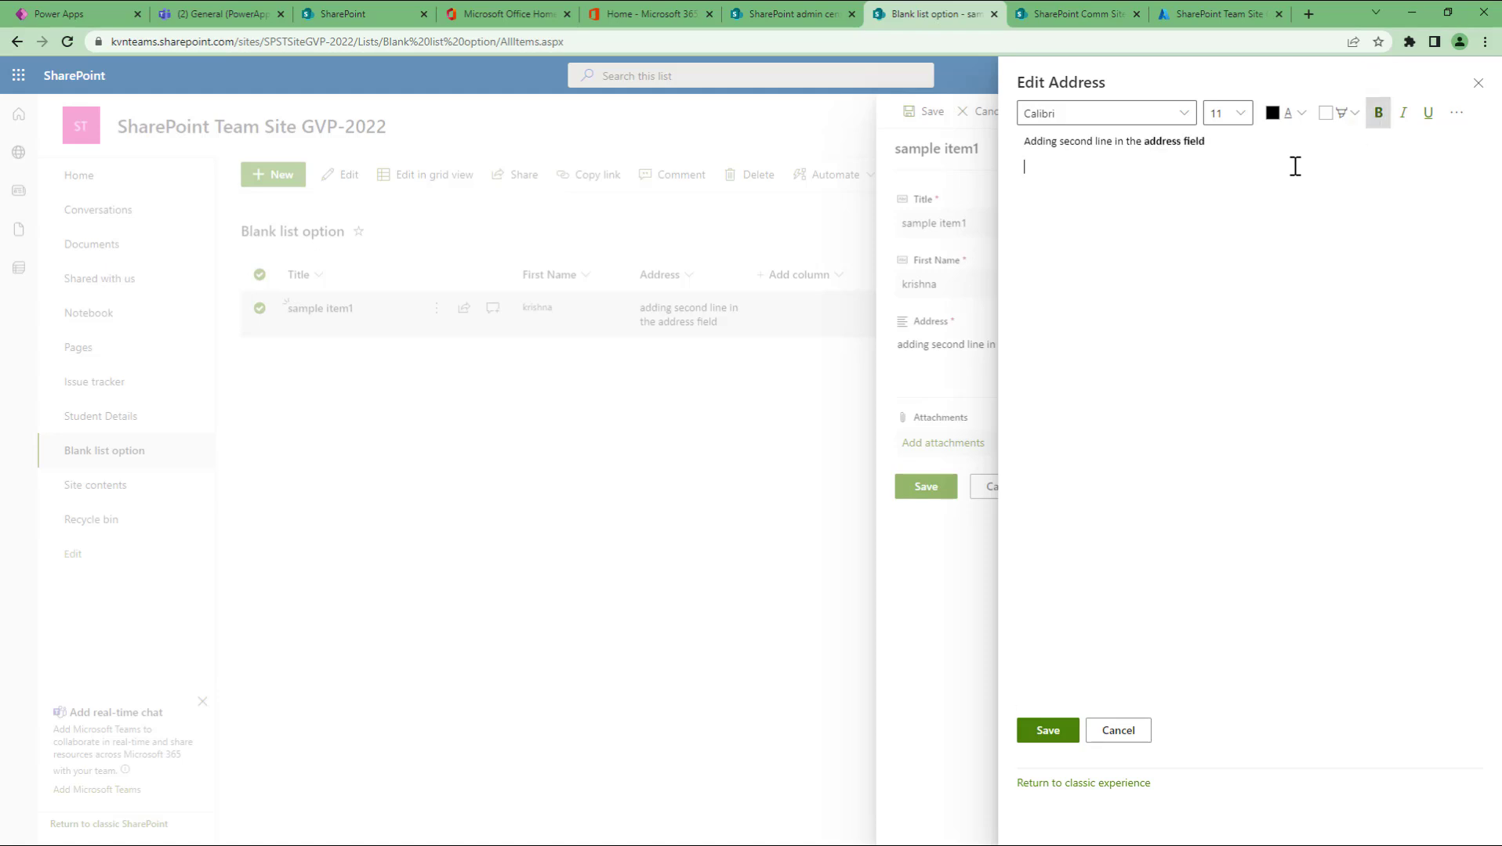
Step: Add the line 'This I am adding for the second time' and save the item
key("Return")
type("This")
key("BackSpace")
key("BackSpace")
type("is I am adding for")
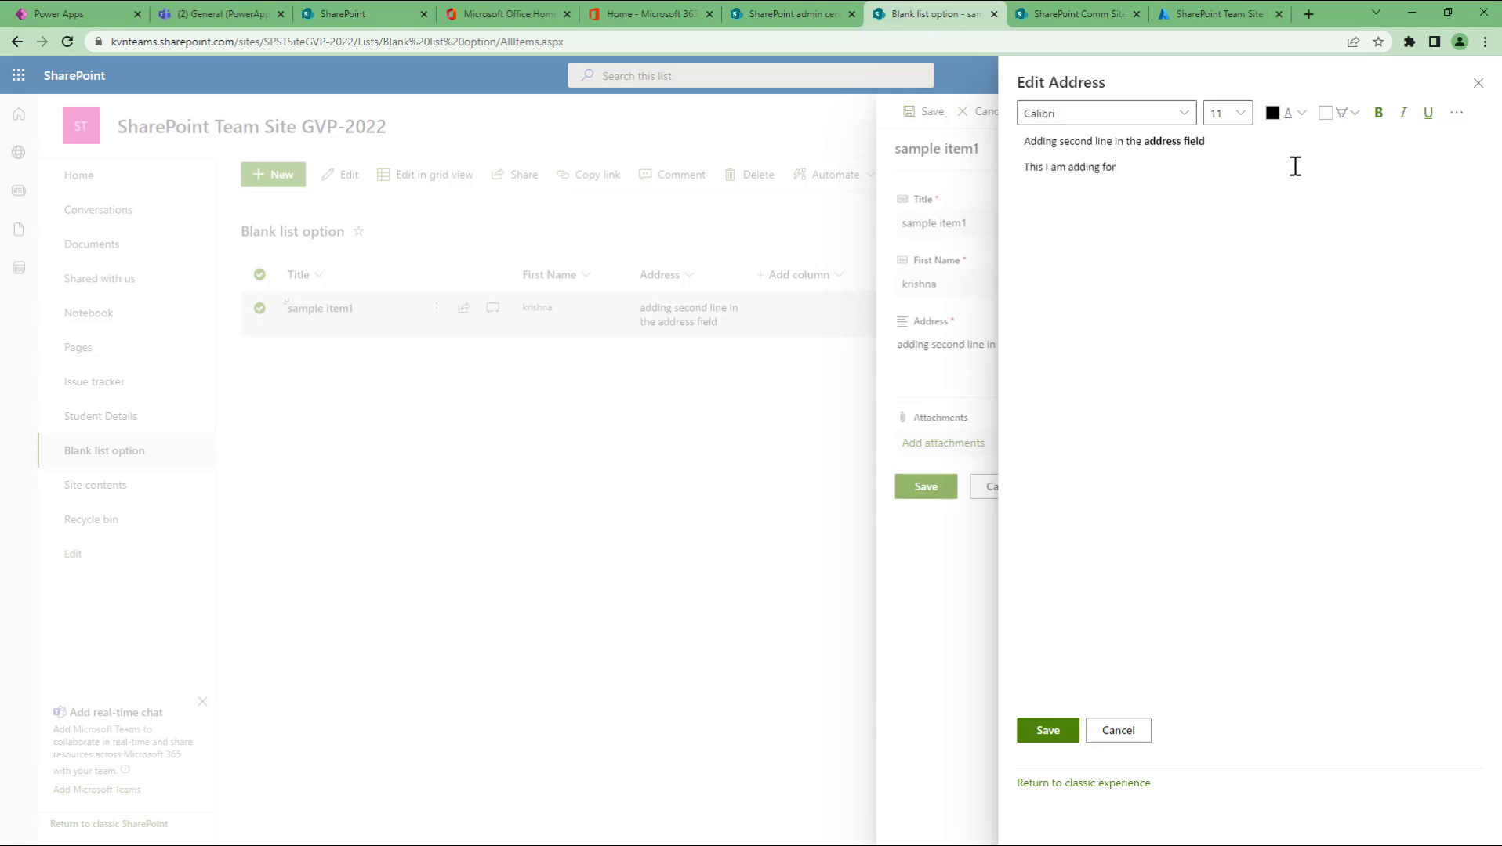
type(" the second time")
left_click(1048, 731)
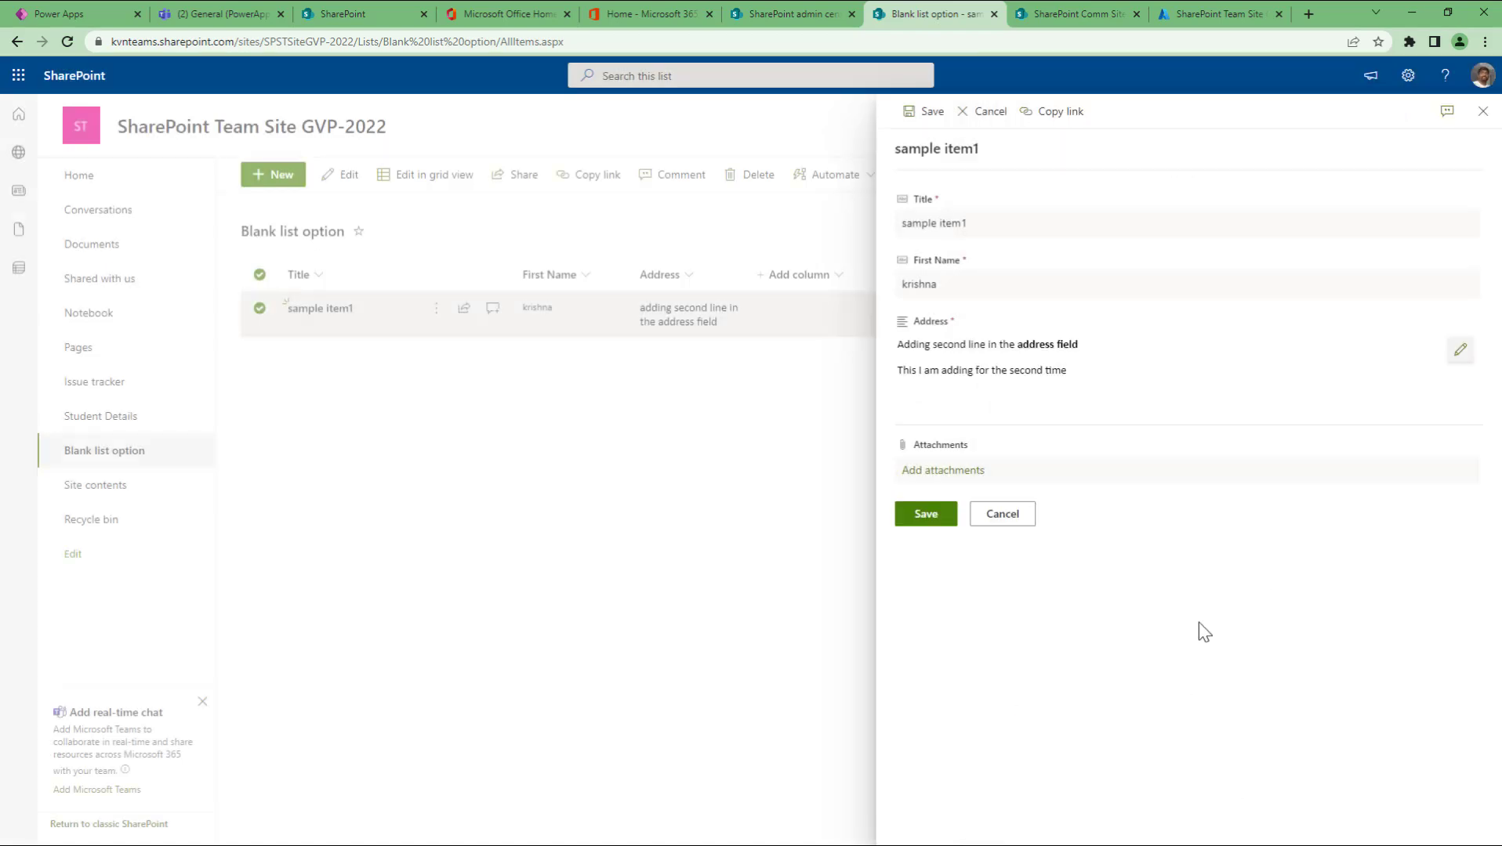
left_click(929, 517)
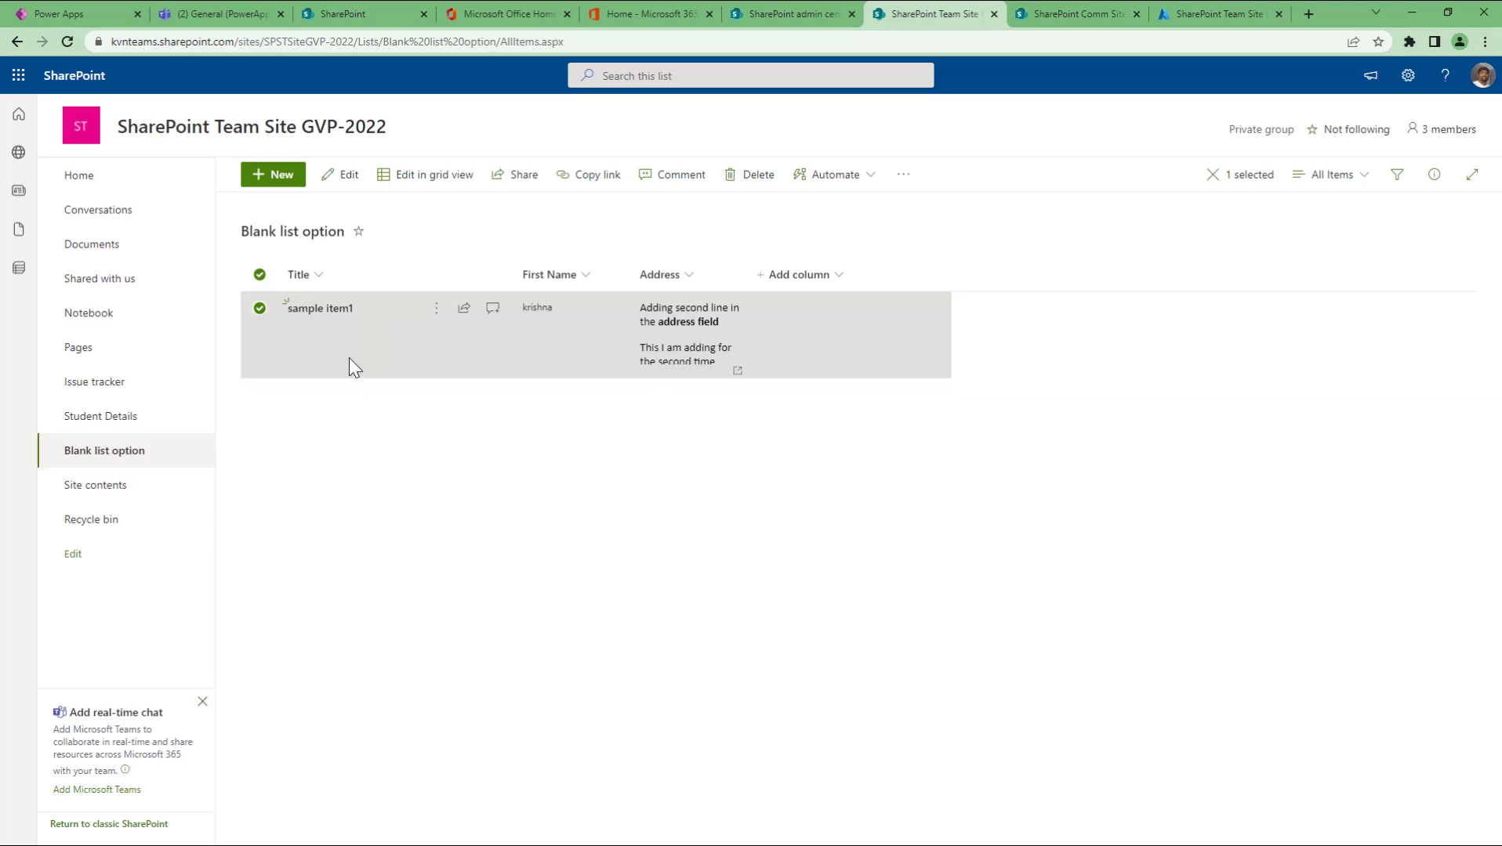
left_click(317, 309)
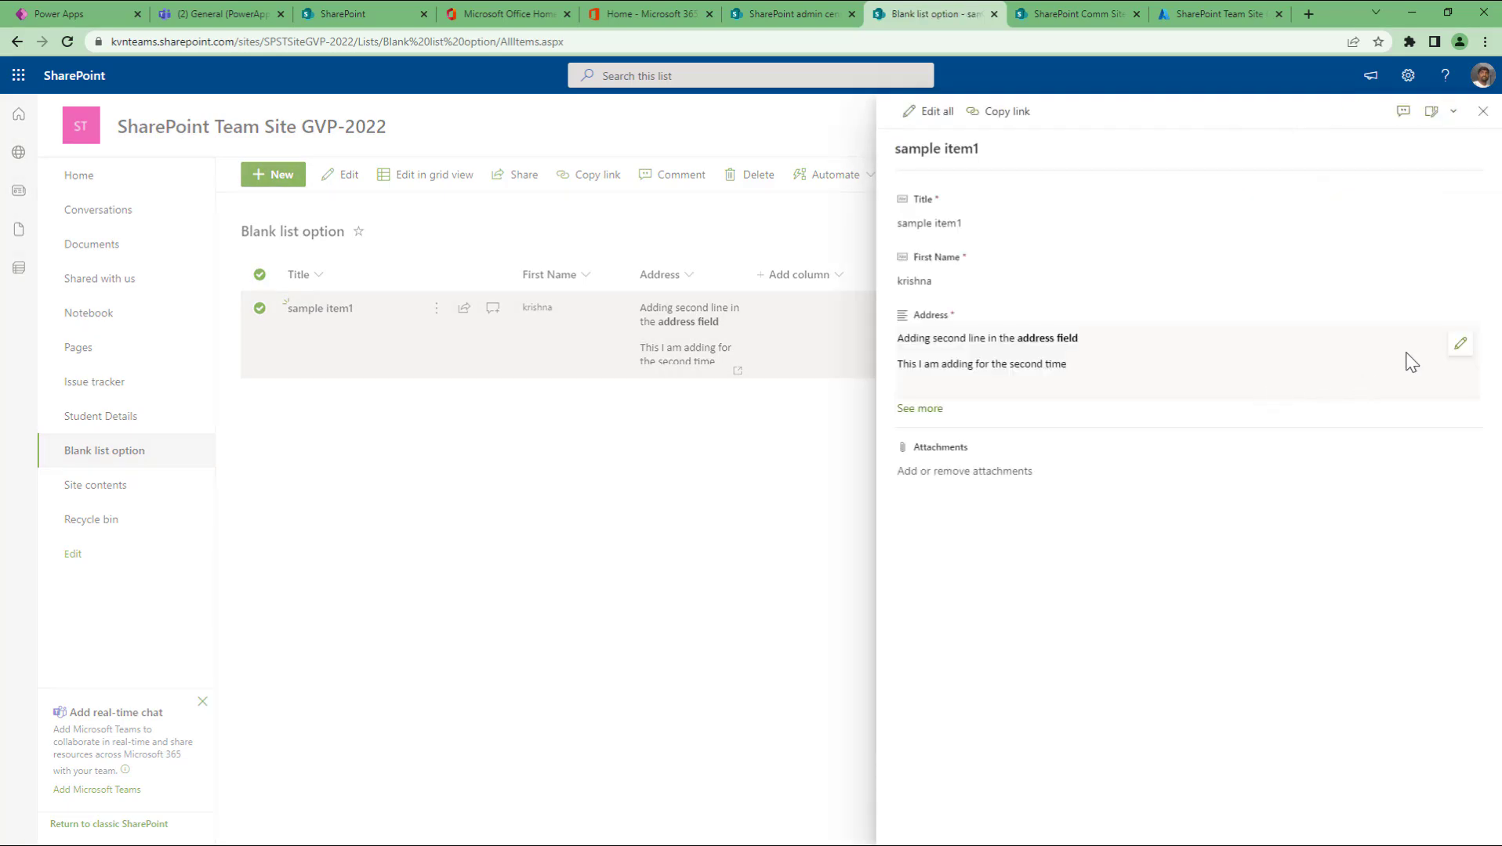
left_click(1460, 344)
mouse_move(1213, 169)
left_mouse_down()
mouse_move(971, 147)
mouse_move(1112, 144)
left_mouse_up()
left_click(1096, 150)
left_click(1301, 113)
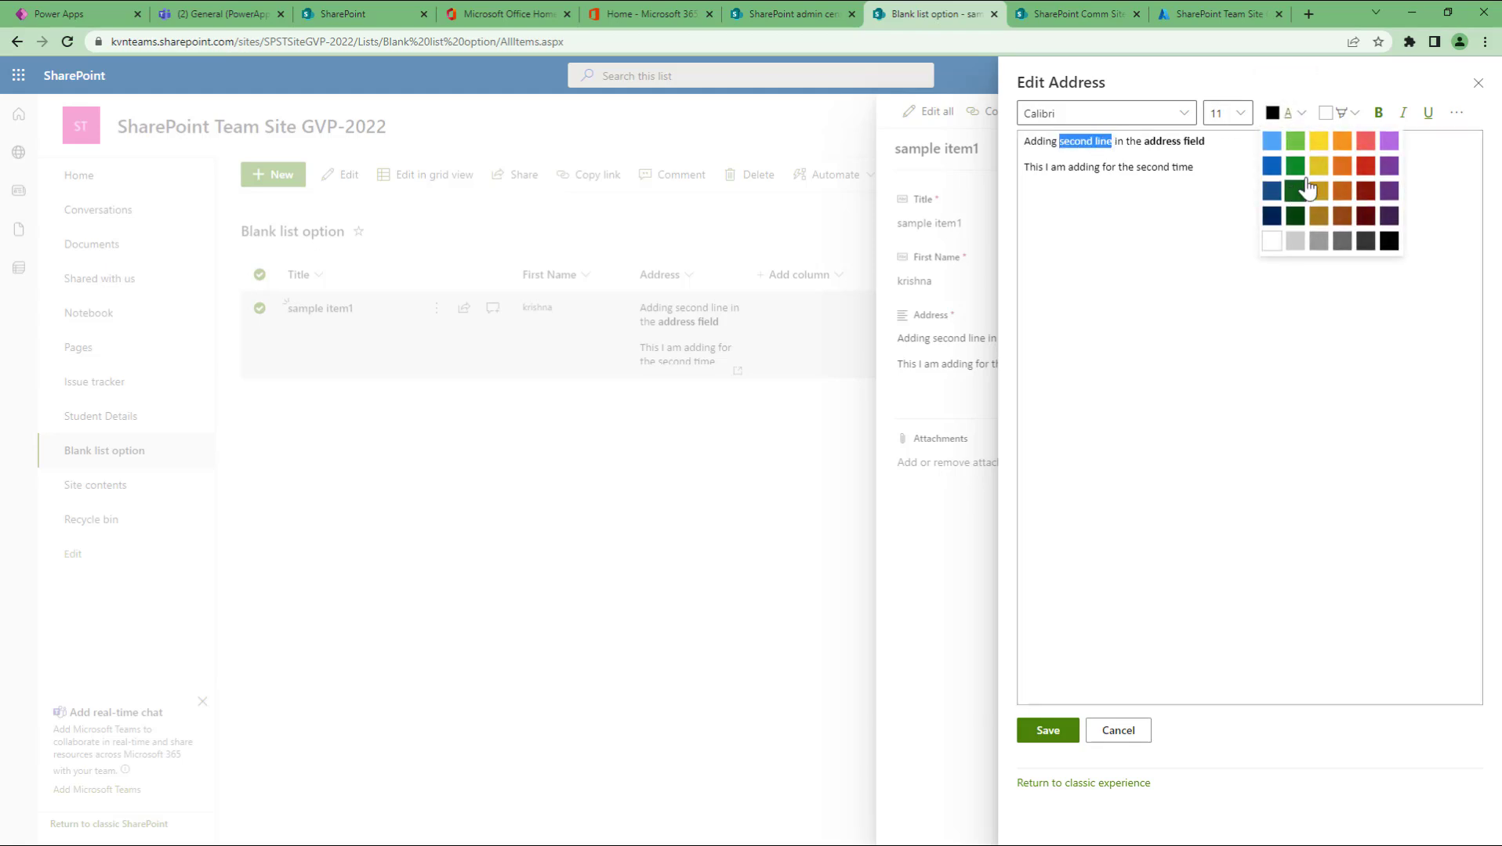
left_click(1342, 191)
left_click(1160, 337)
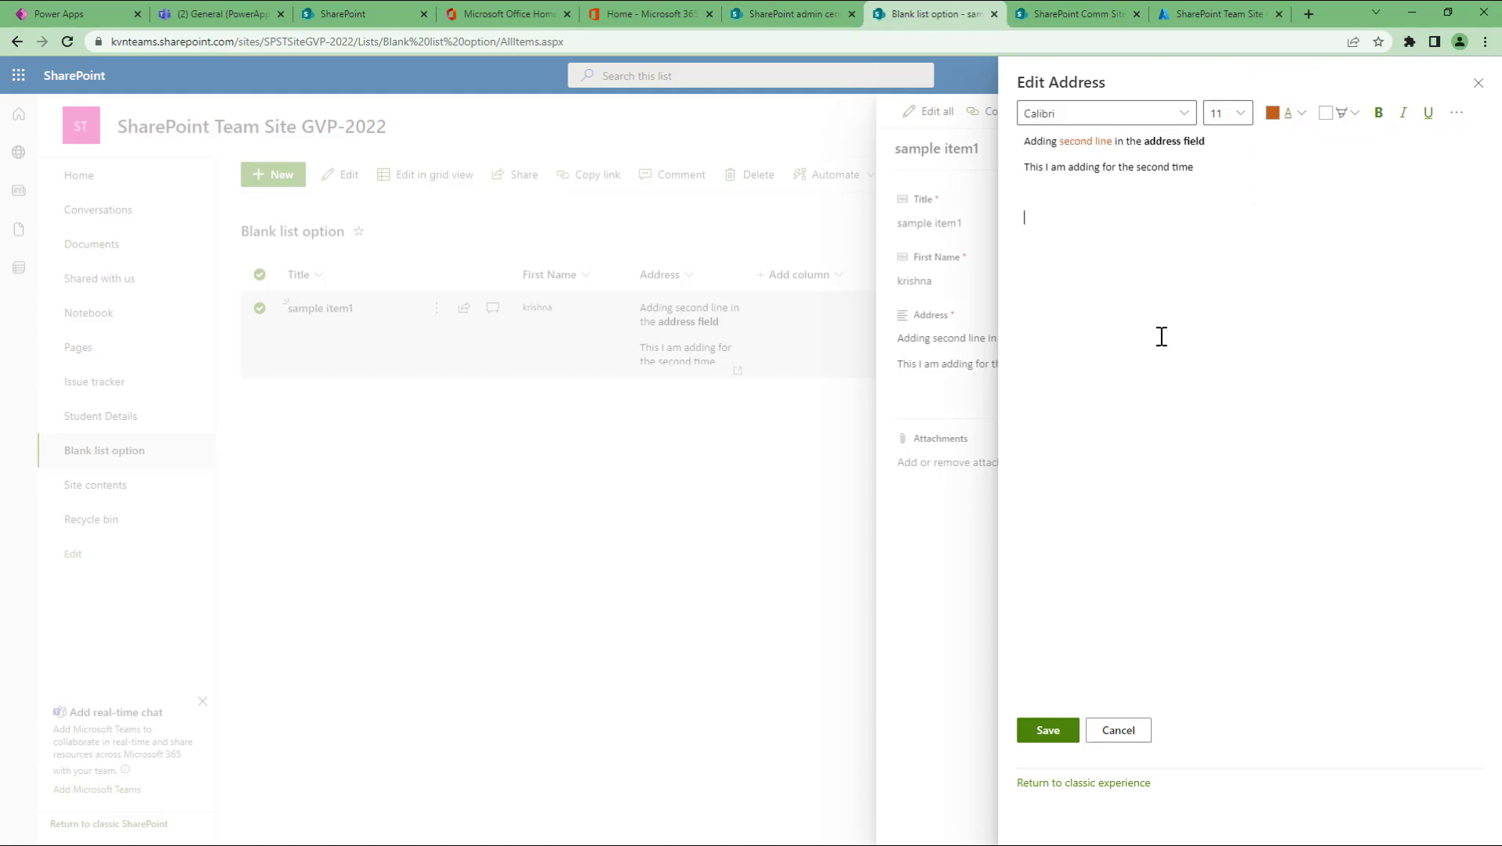
left_click(1047, 735)
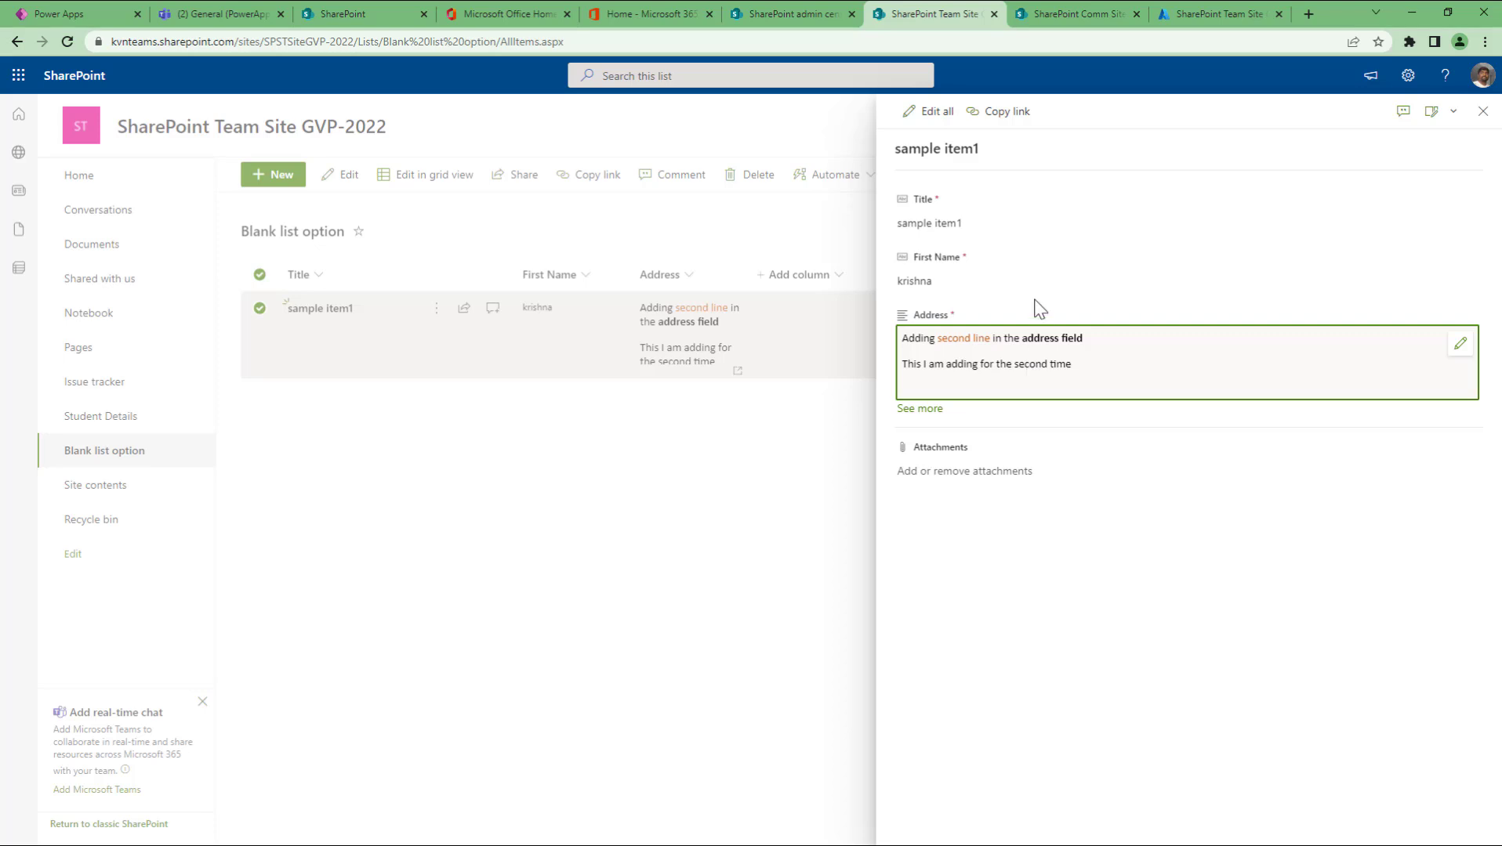
left_click(1482, 111)
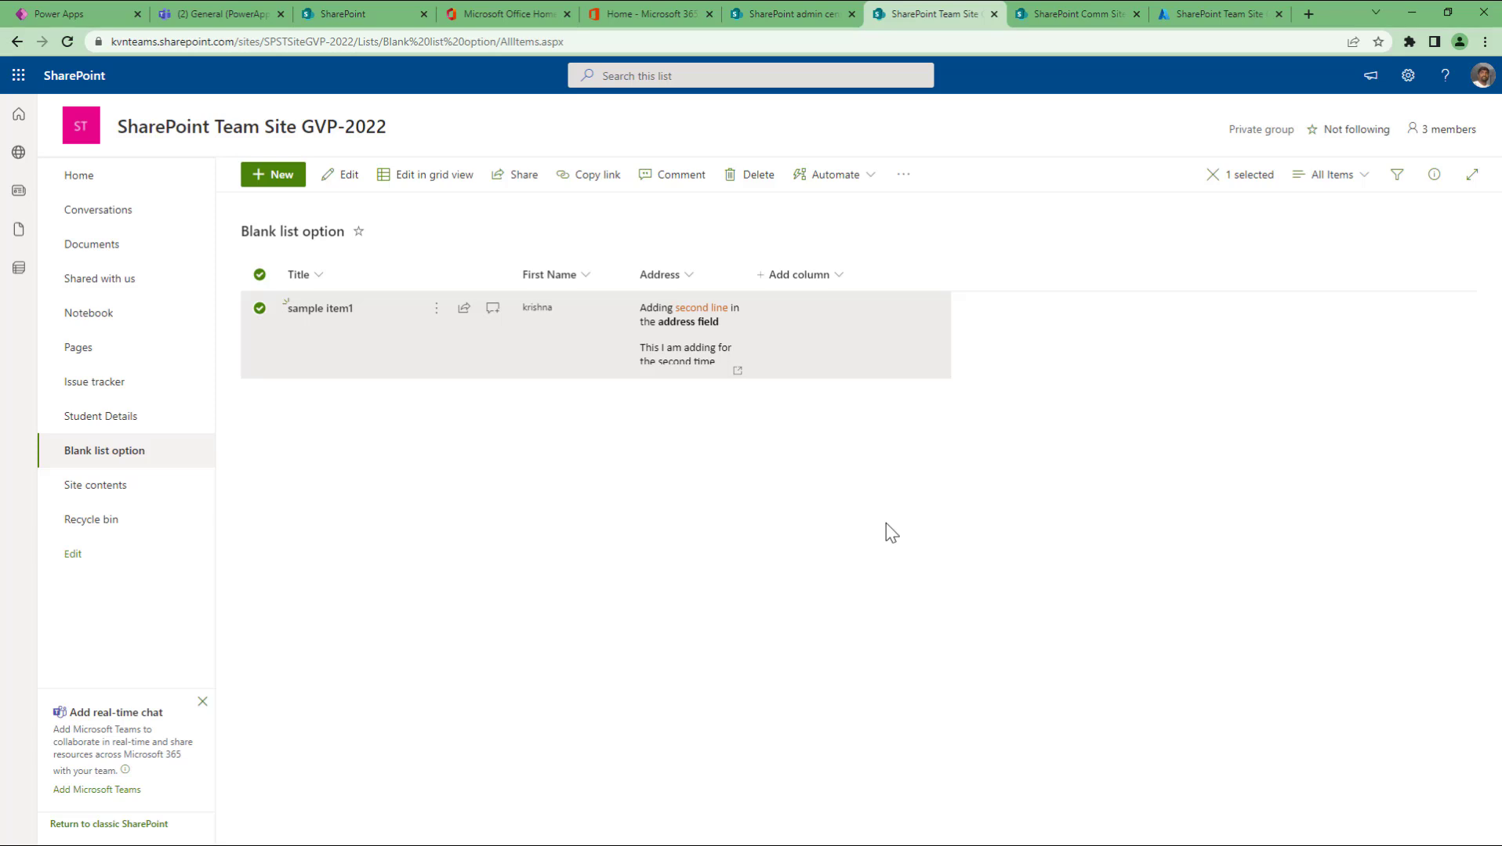
Step: From Site contents, start a new document library named 'ORG Documents'
left_click(112, 492)
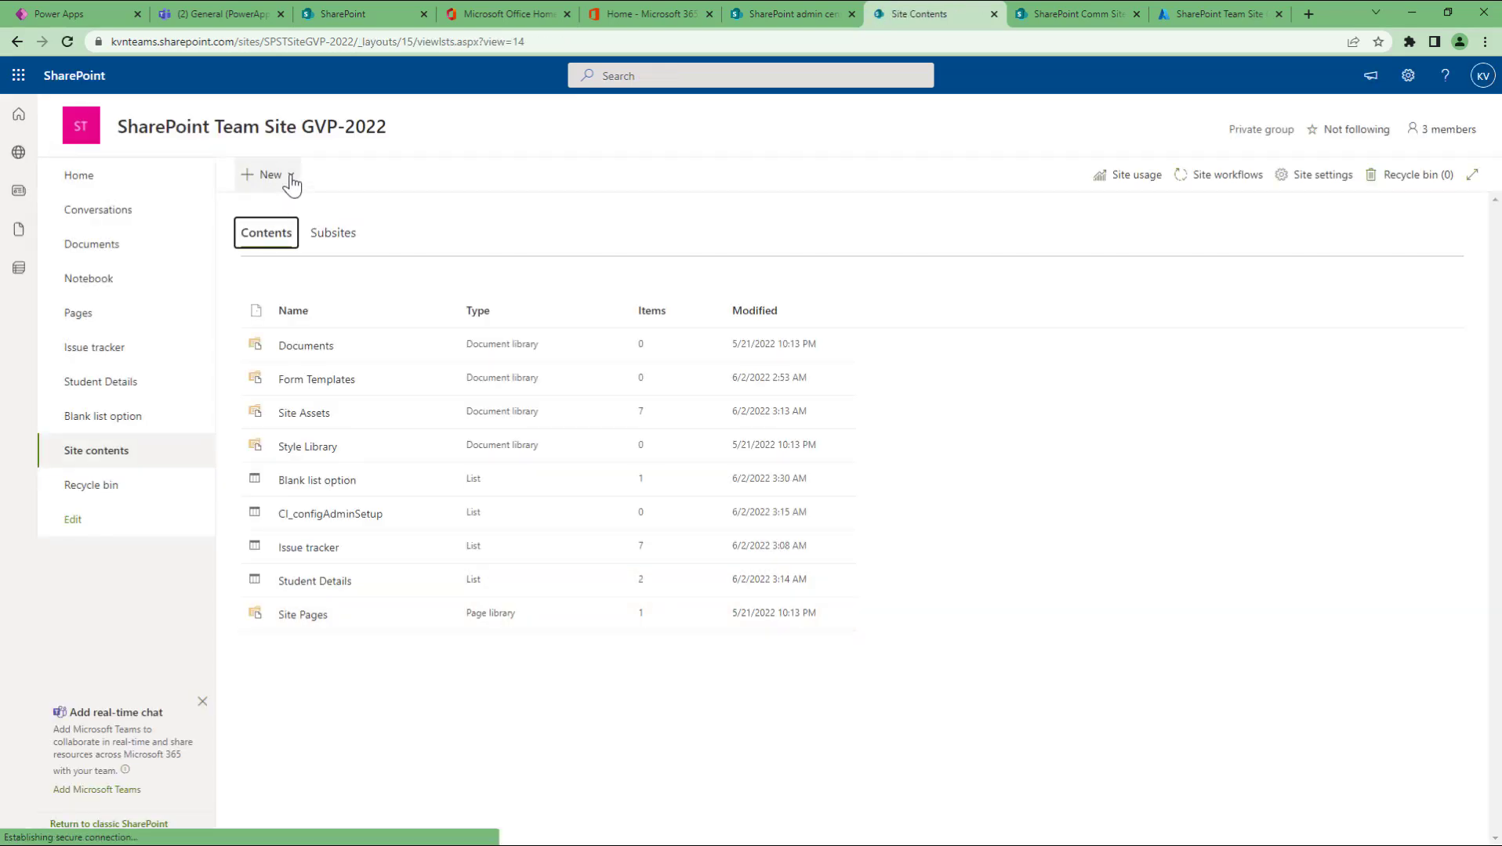
left_click(292, 180)
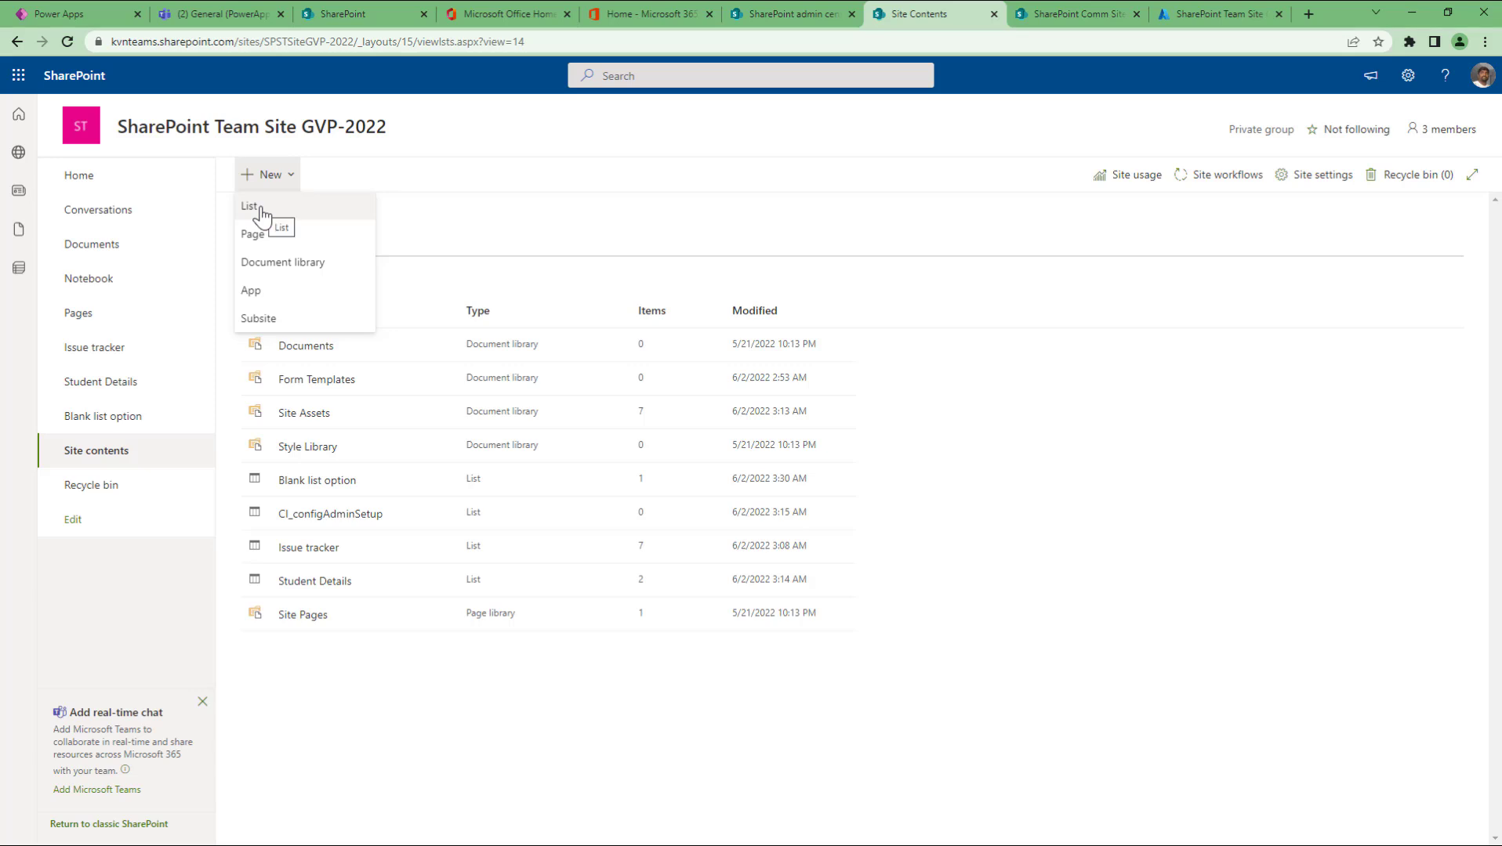
left_click(296, 270)
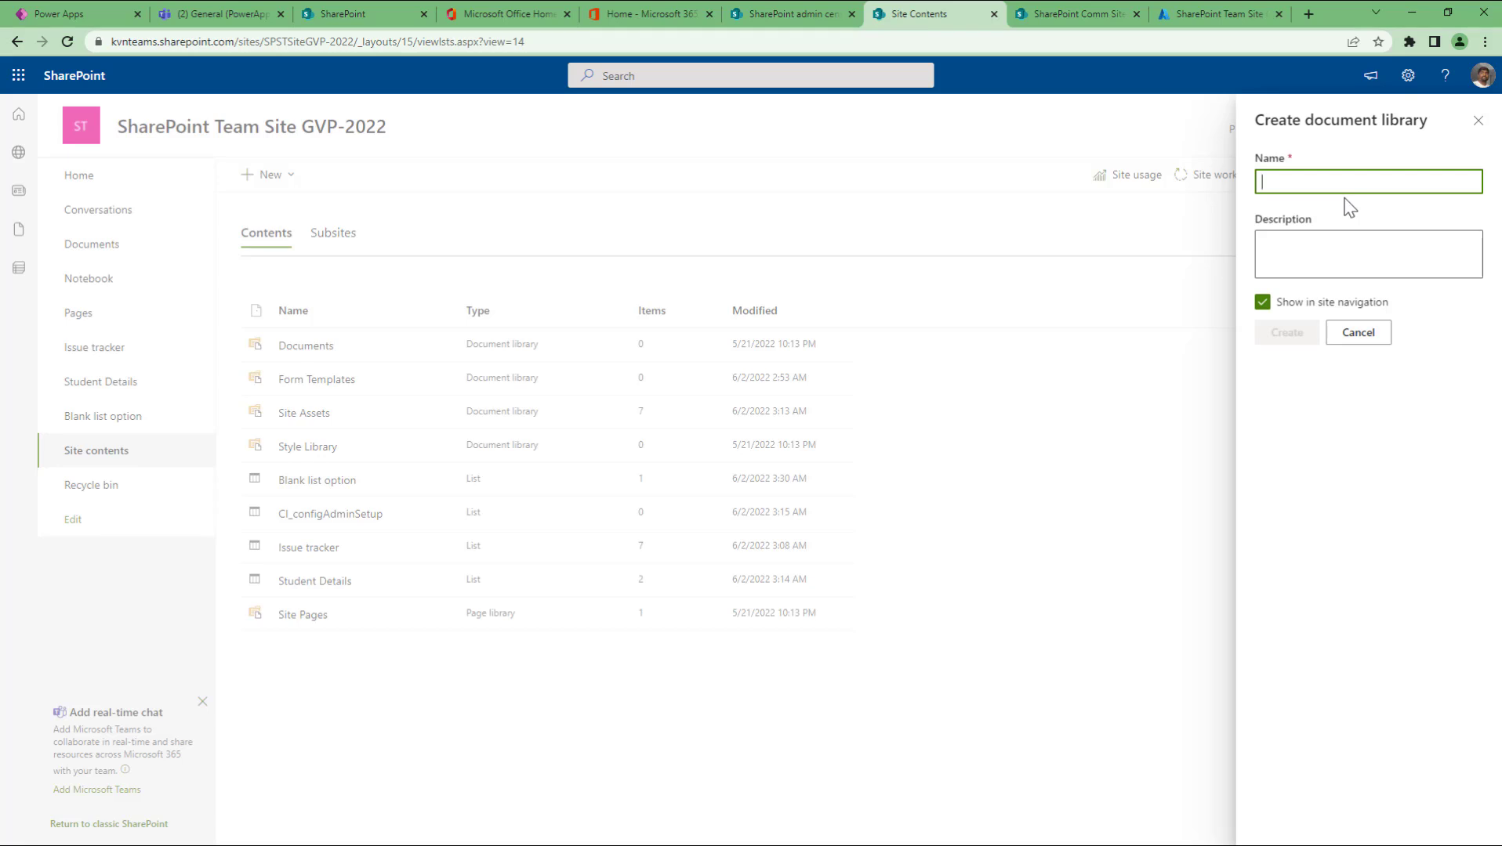
type("ORG")
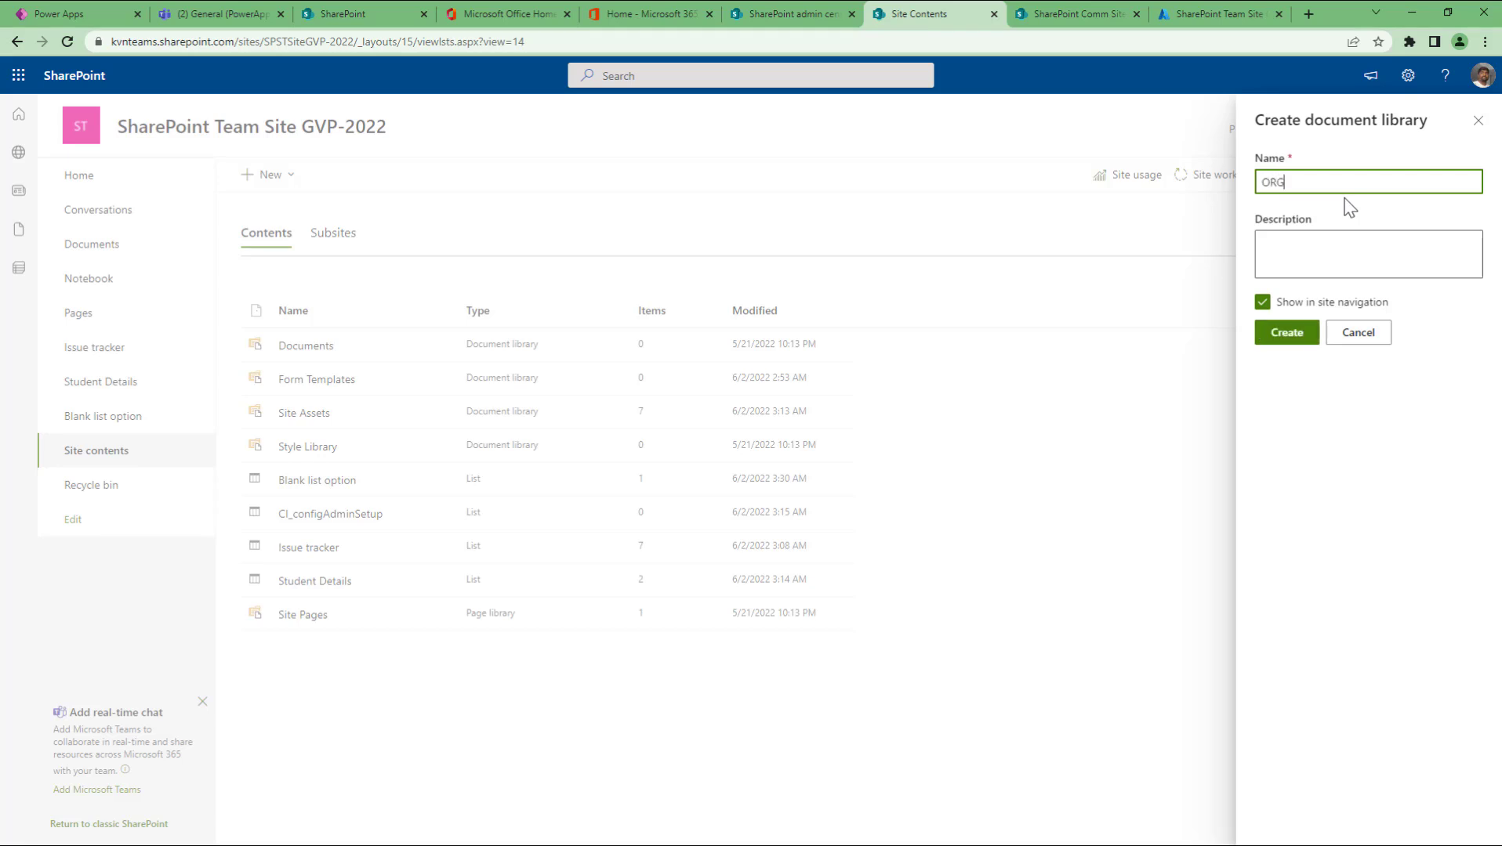
type("Documents")
key("Home")
key("Right")
key("Right")
key("Right")
Step: Describe it as 'This document library is to maintain all the document for the organization'
left_click(1333, 243)
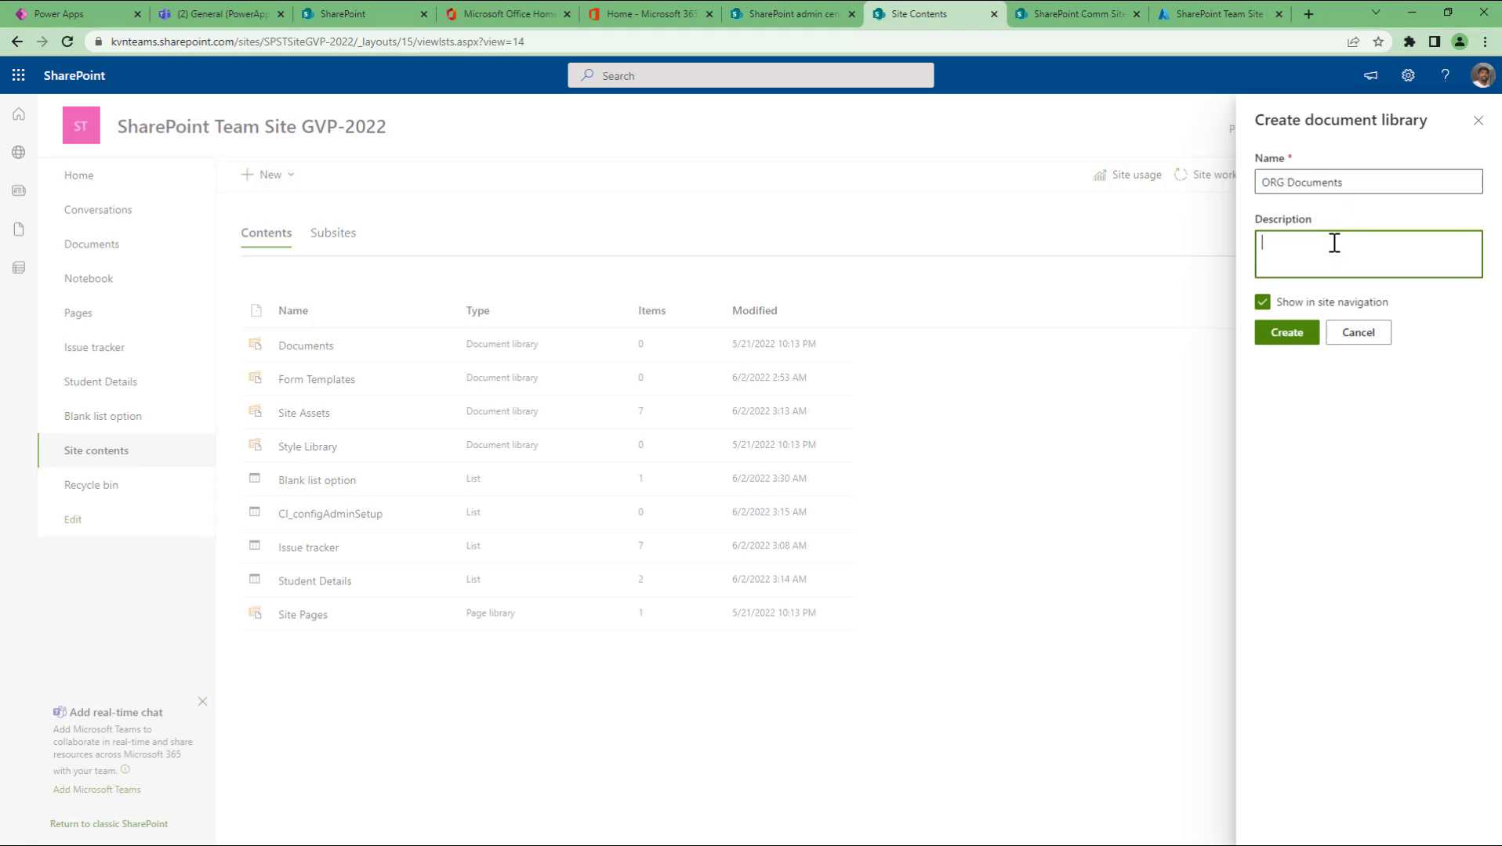
type("Thisdocu")
key("Left")
key("Left")
type("ment libraryistomaintainallthed")
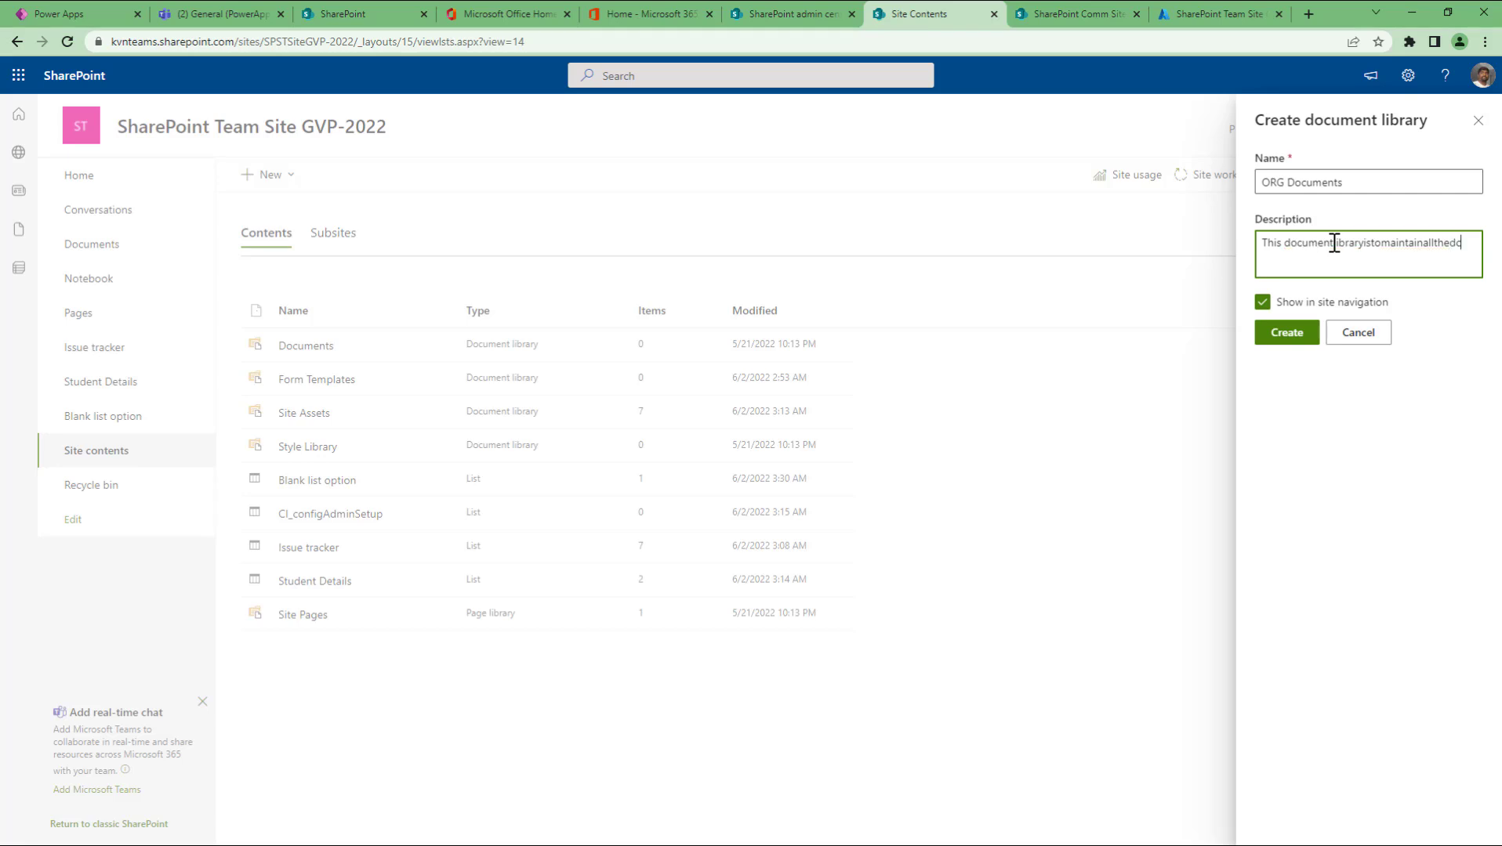
type("ocument")
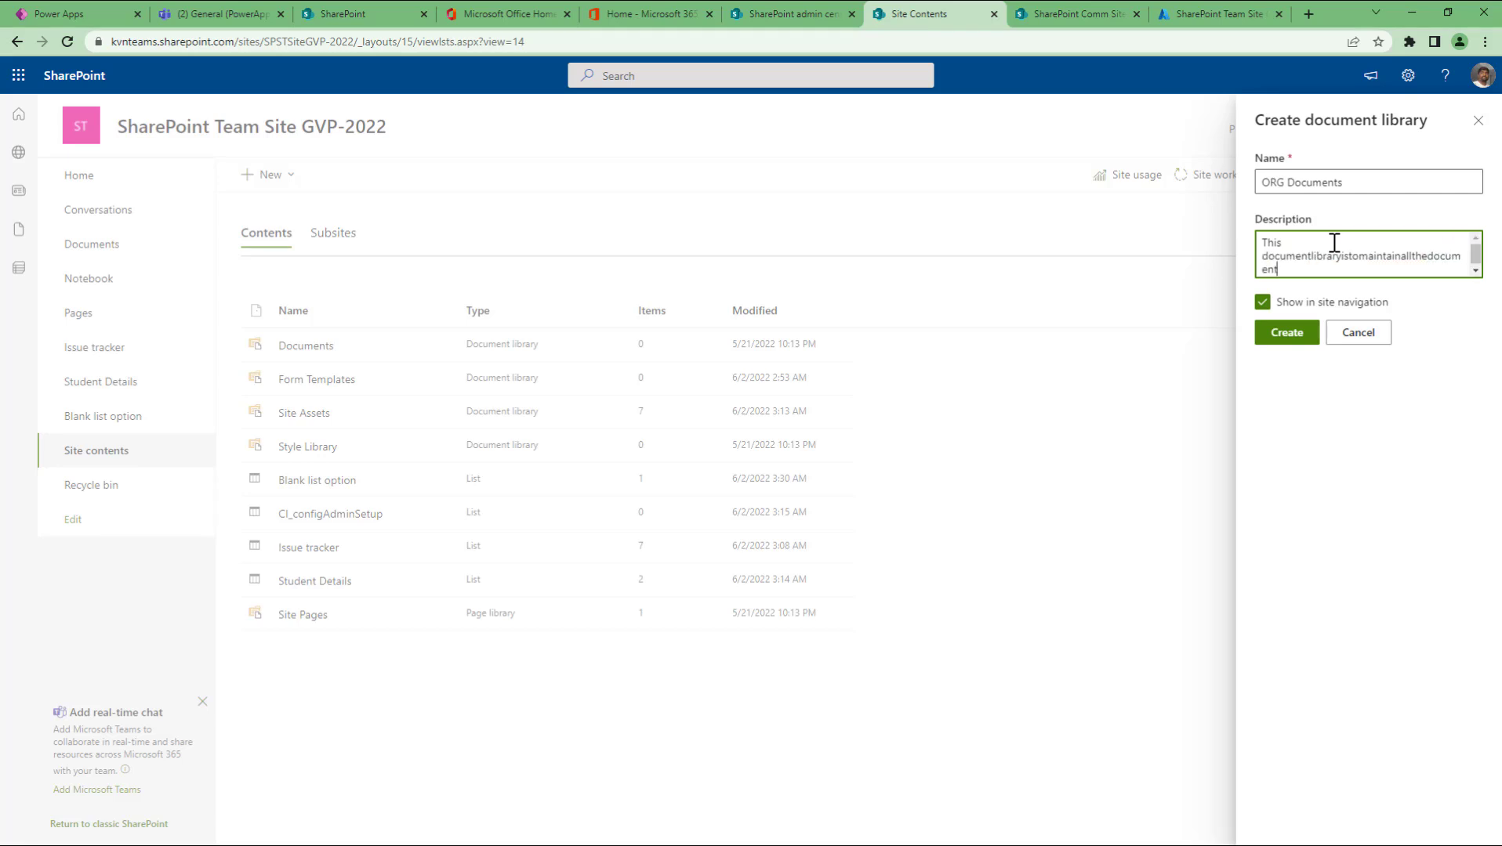
type("fortheorganization")
left_click(1308, 256)
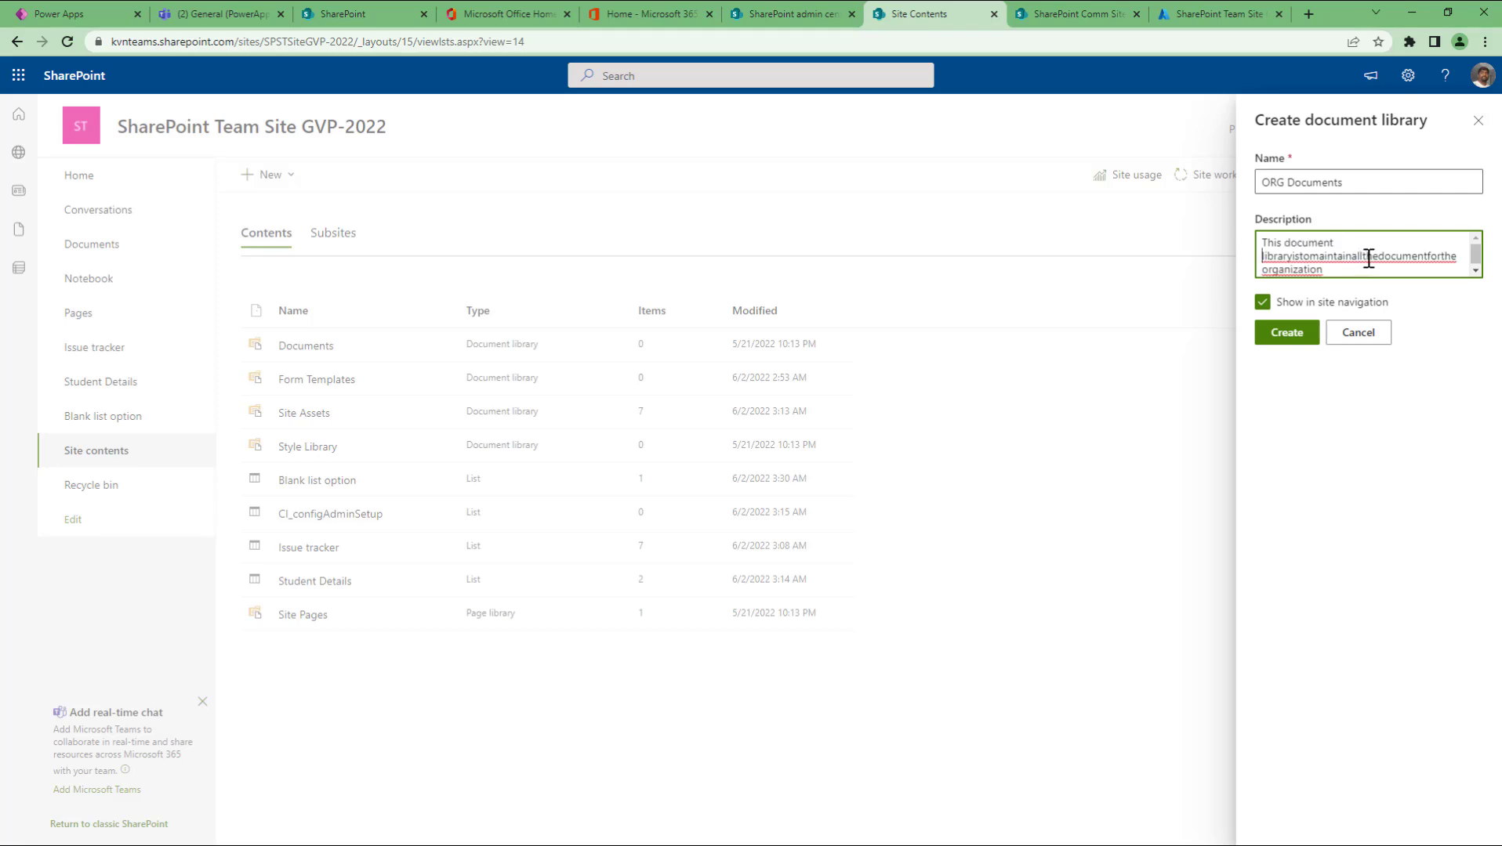
left_click(1294, 257)
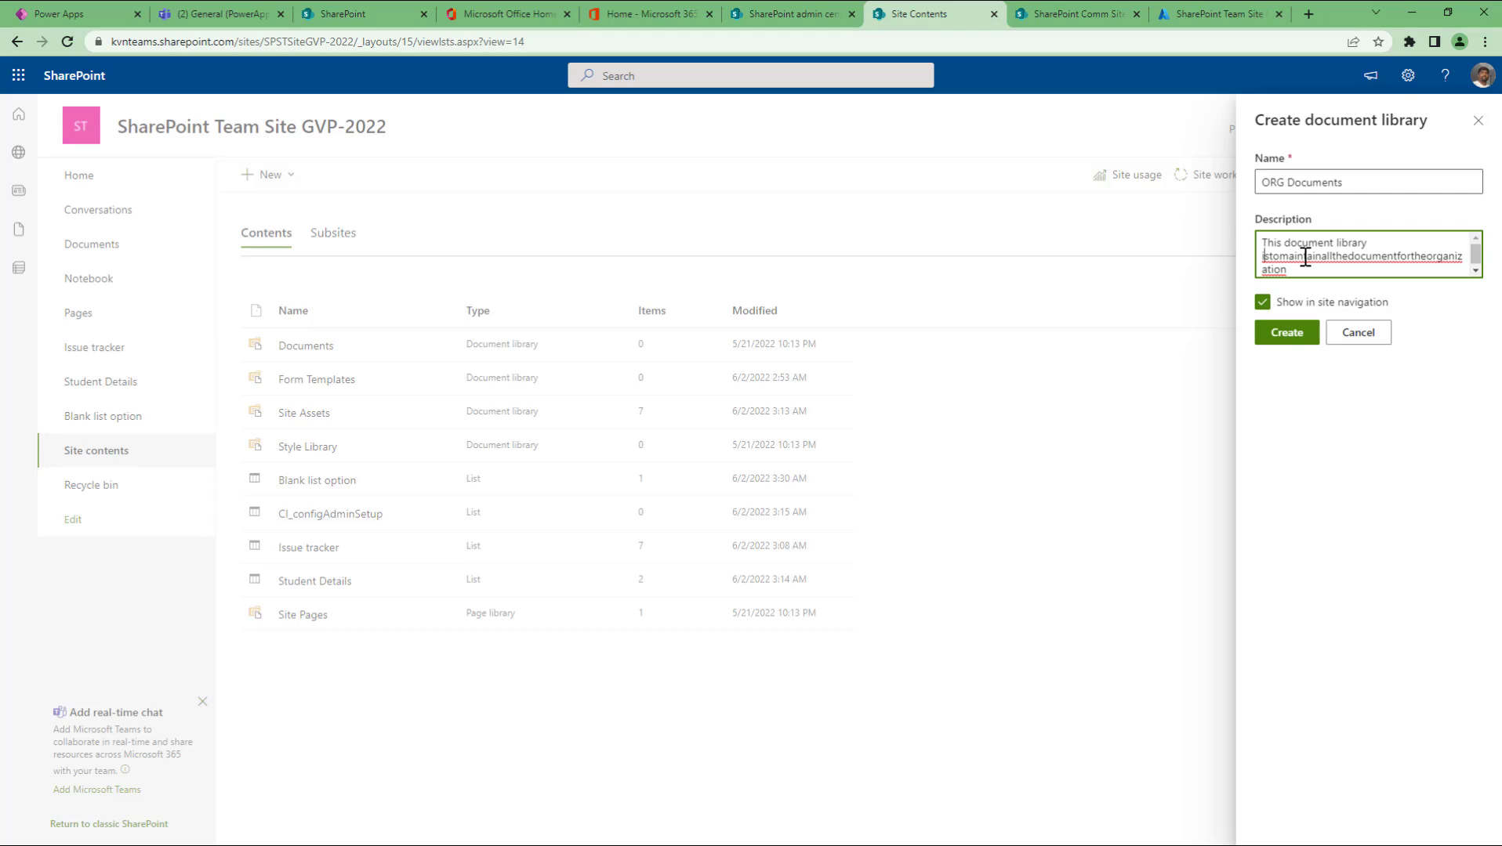
key("Right")
key("Right")
key("Right")
key("Right")
key("Right")
key("Right")
key("Right")
key("Right")
key("Right")
key("Right")
key("Right")
key("Right")
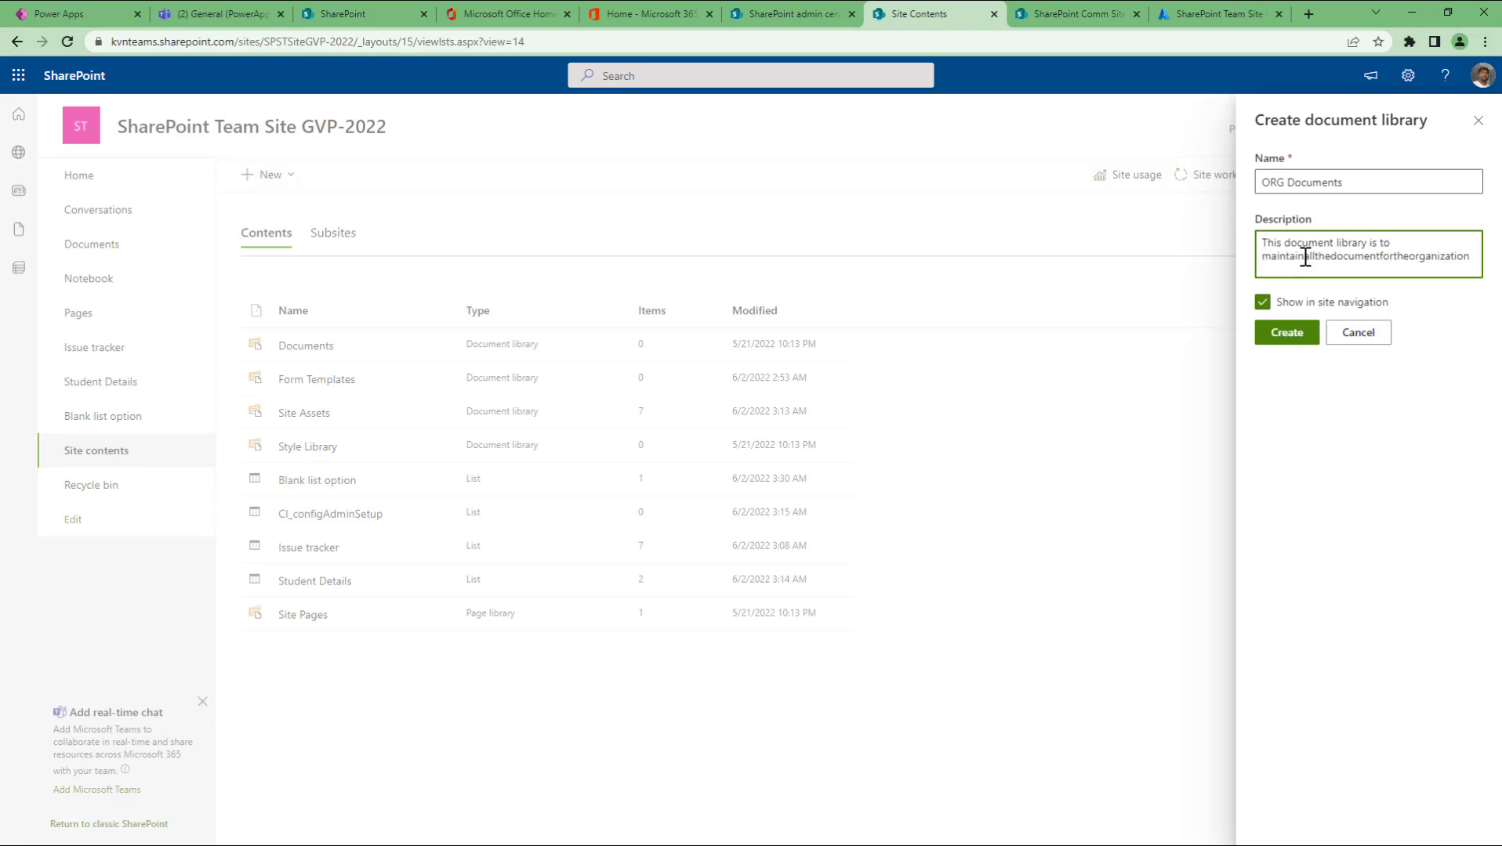
key("Right")
key("Right")
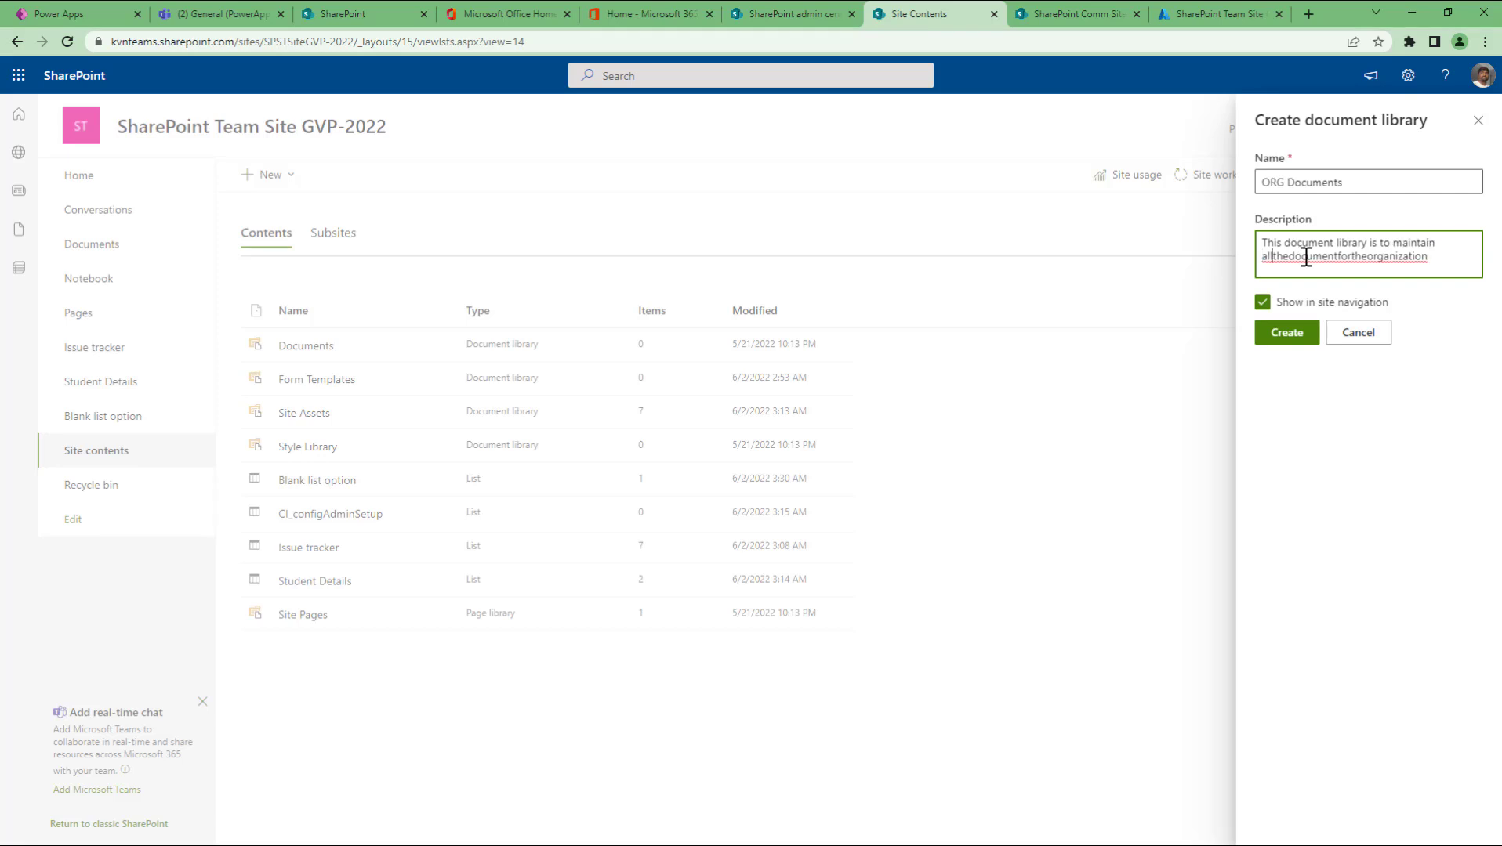
key("Right")
key("Right")
key("Right")
key("Right")
left_click(1306, 259)
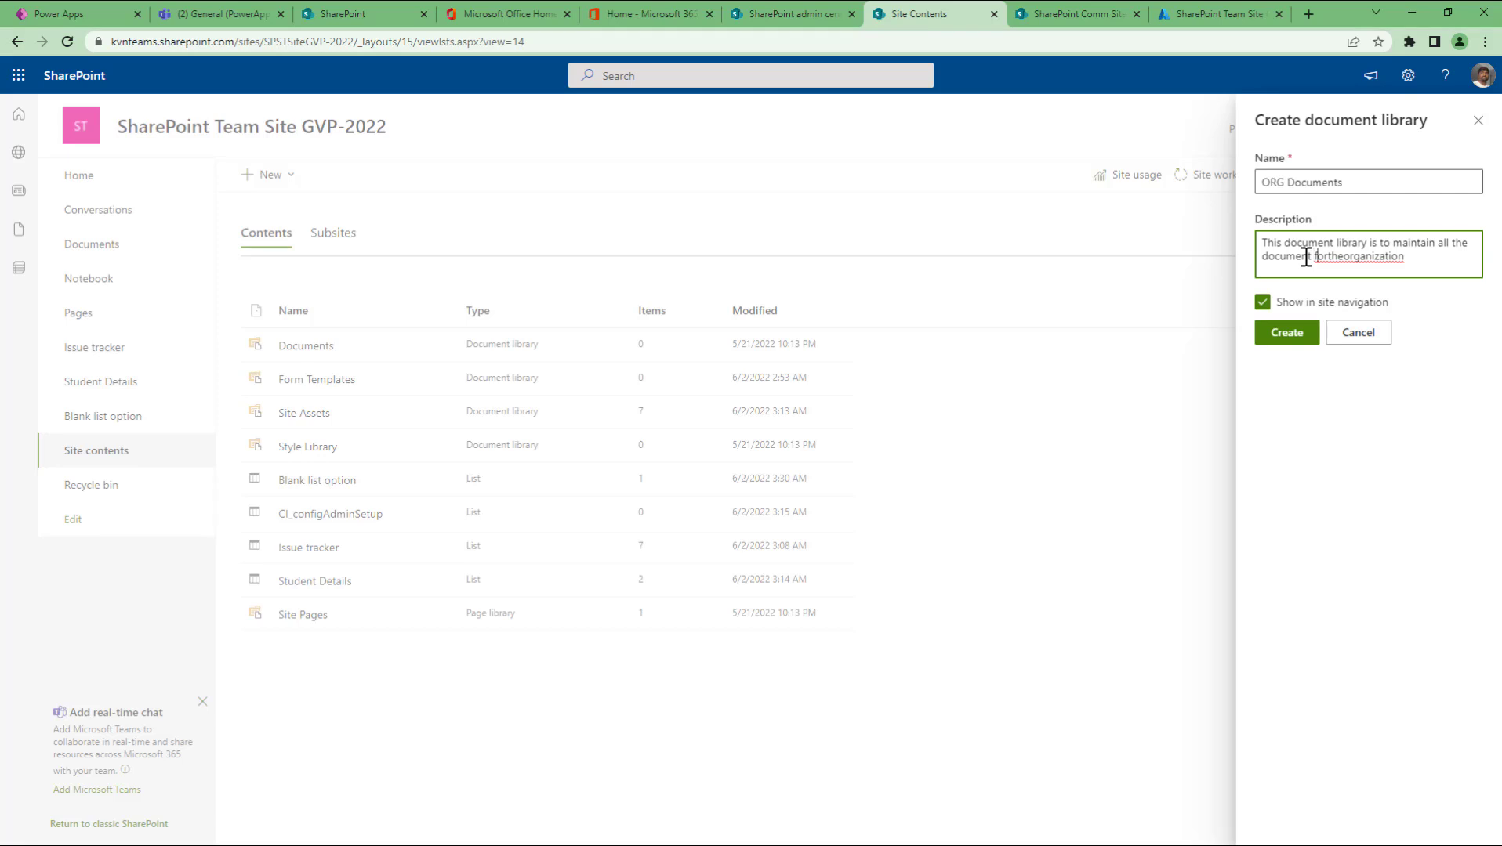
key("Right")
key("Right")
key("Right")
key("Right")
key("End")
Step: Create the library and upload 'Sample list items.xlsx' from the Desktop
left_click(1293, 336)
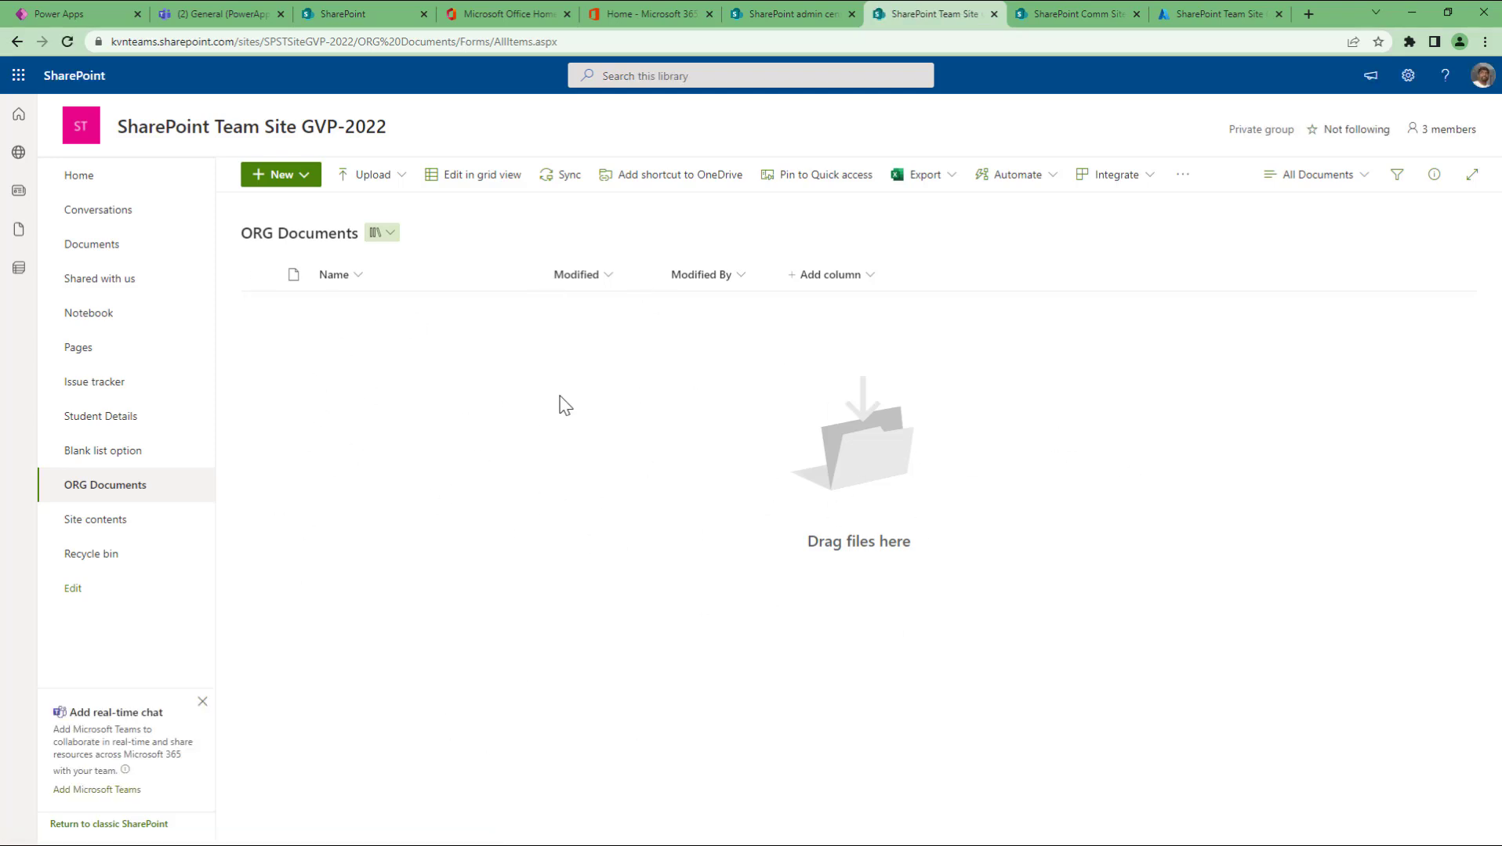
left_click(402, 185)
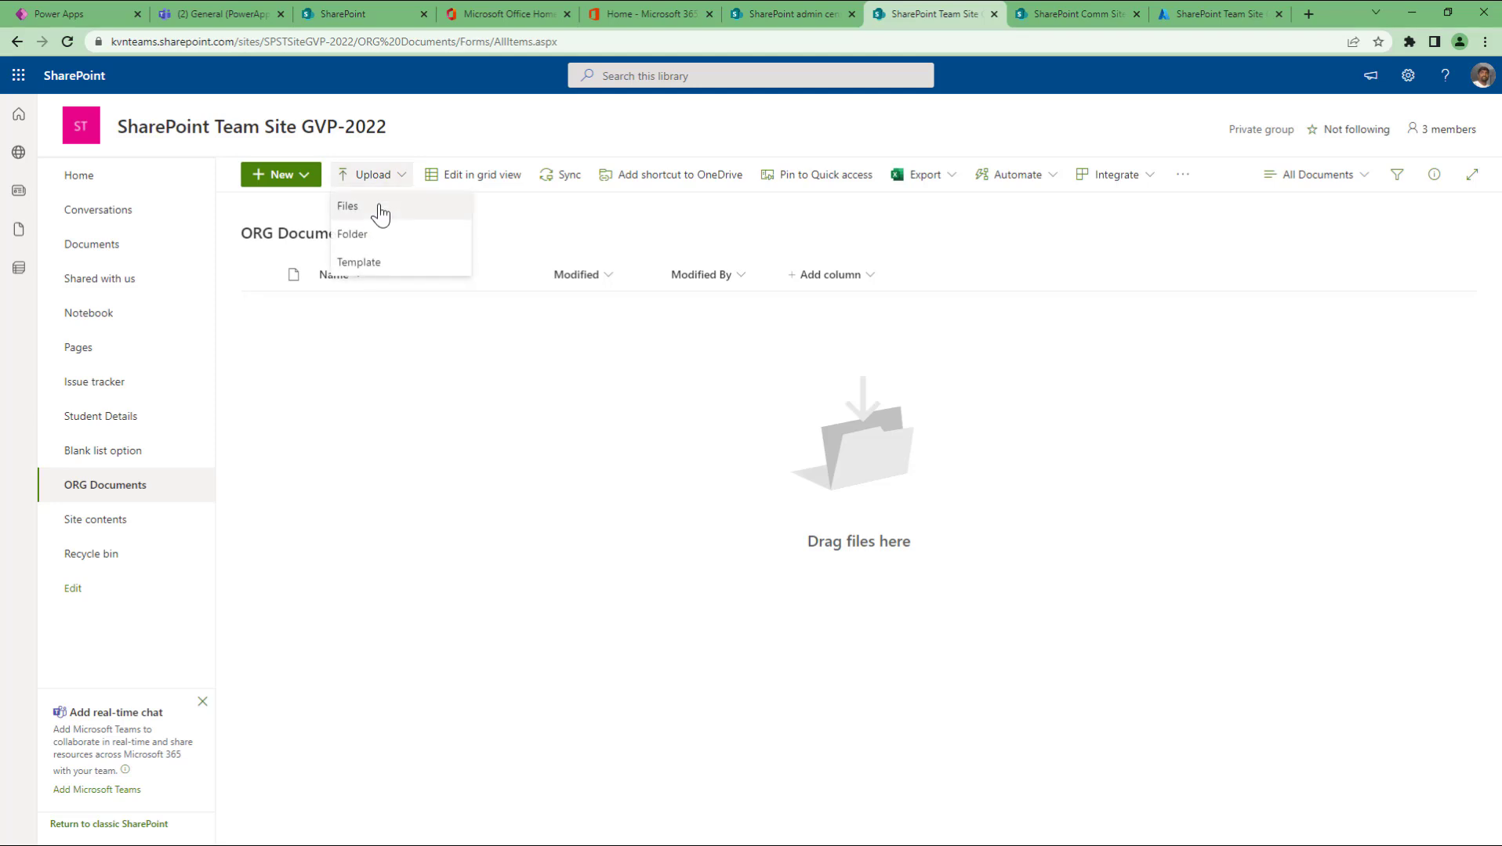
left_click(380, 210)
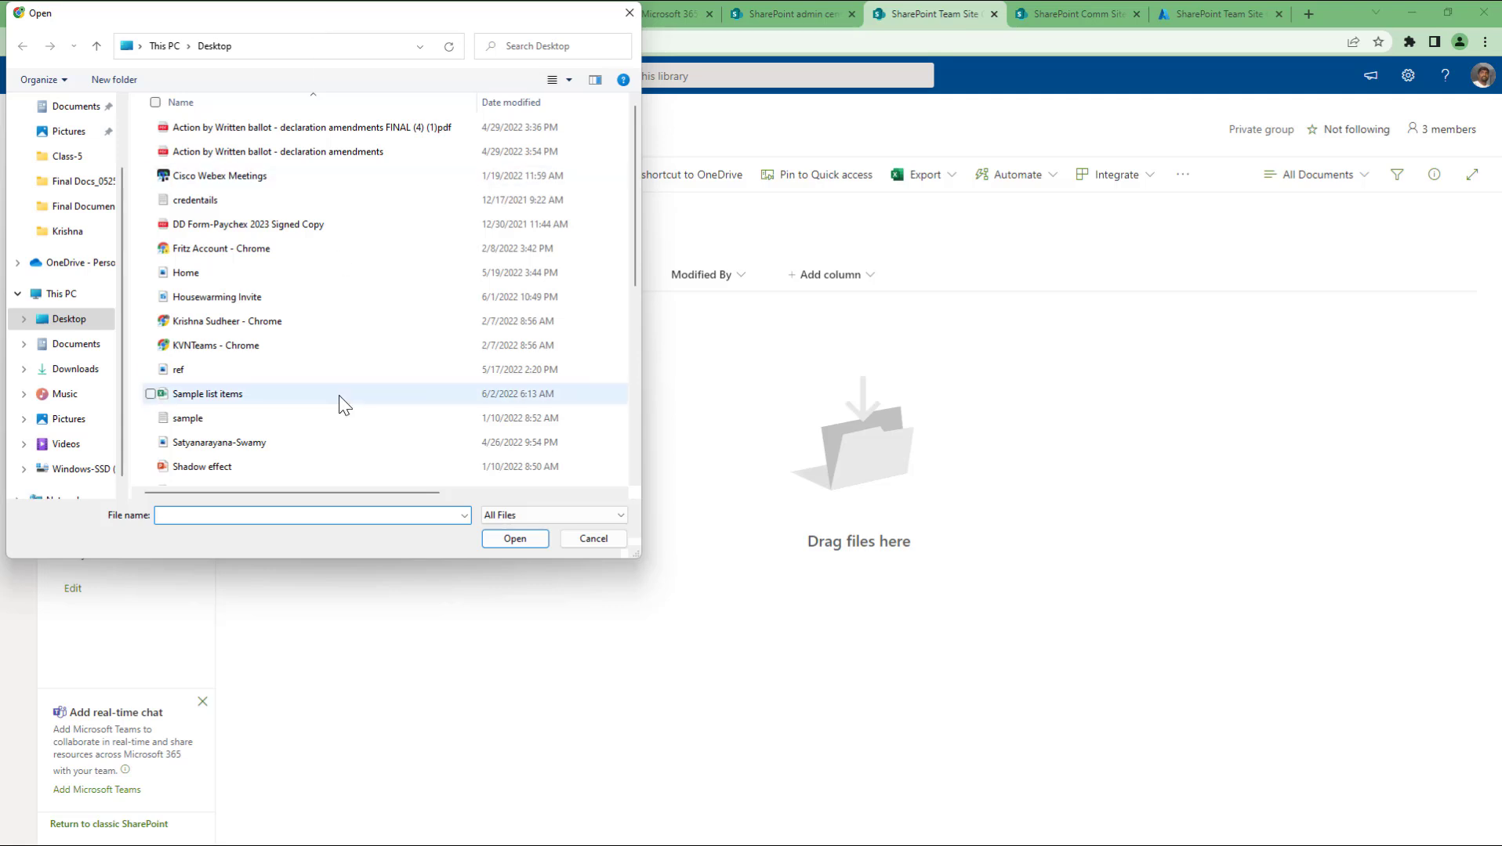
left_click(283, 396)
left_click(493, 541)
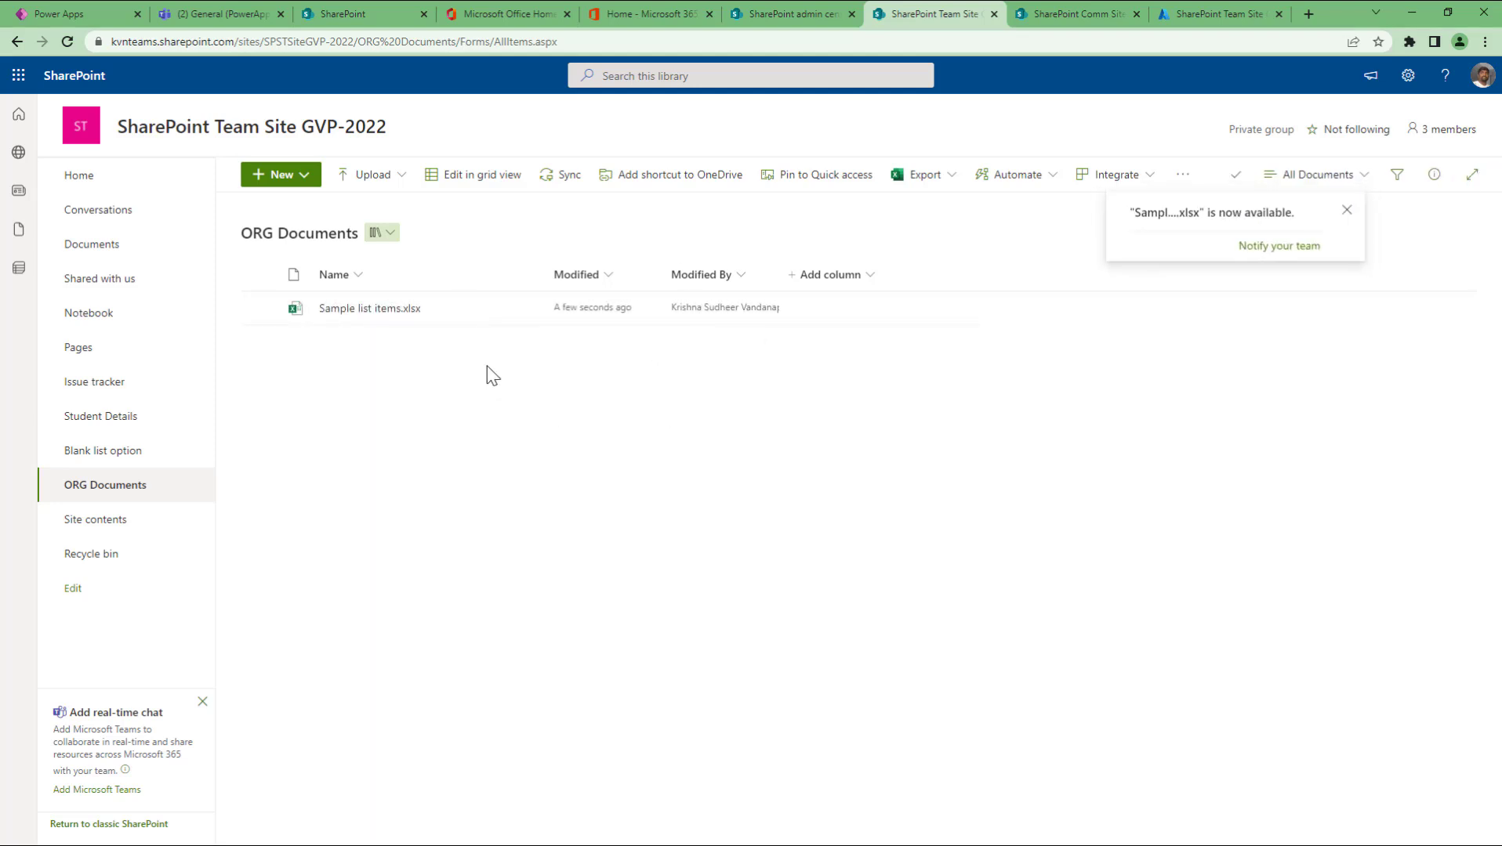
left_click(358, 308)
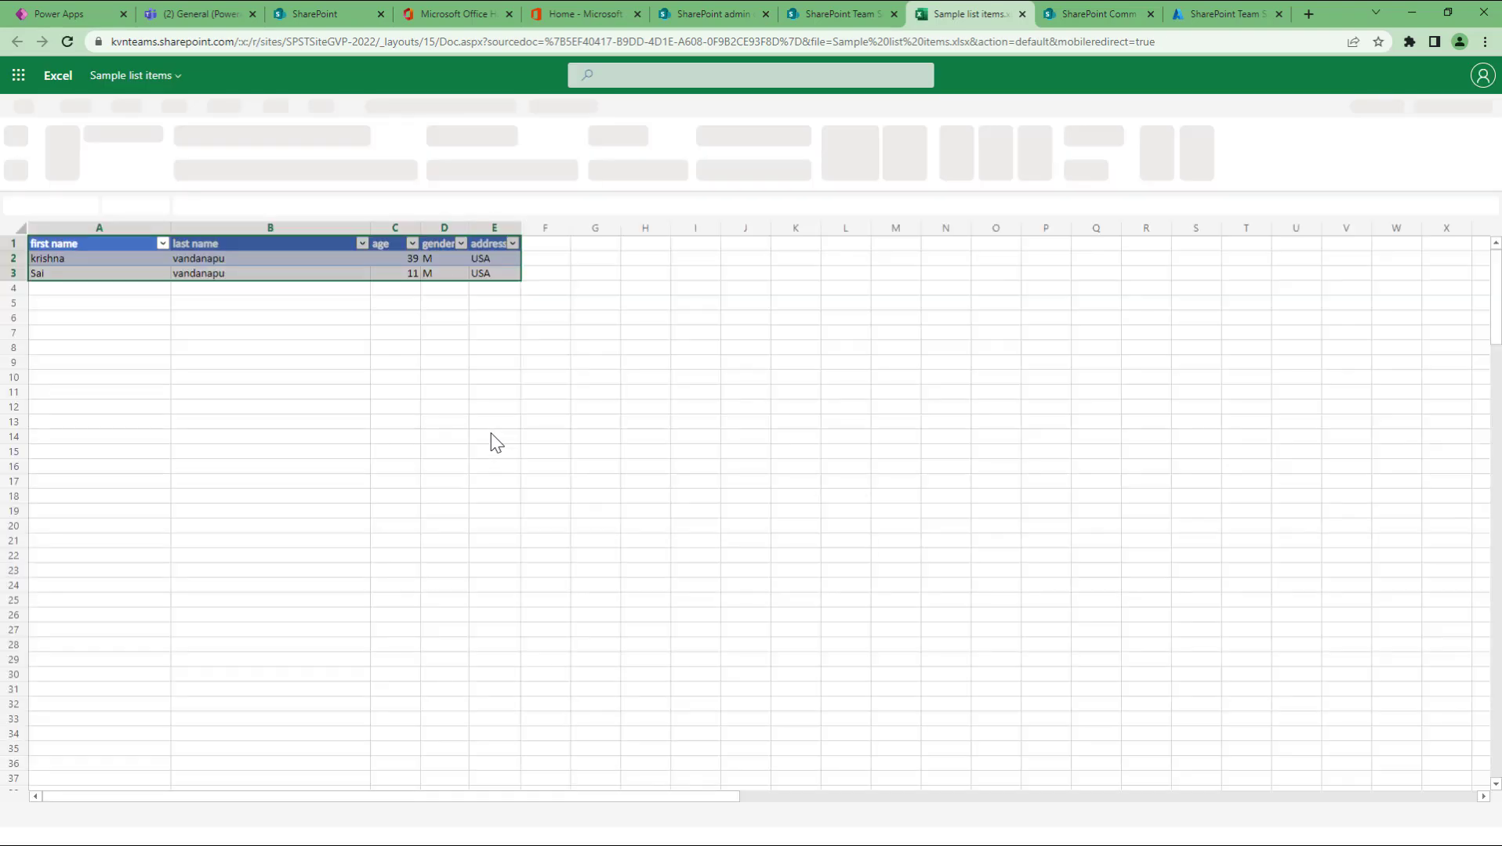
left_click(1022, 14)
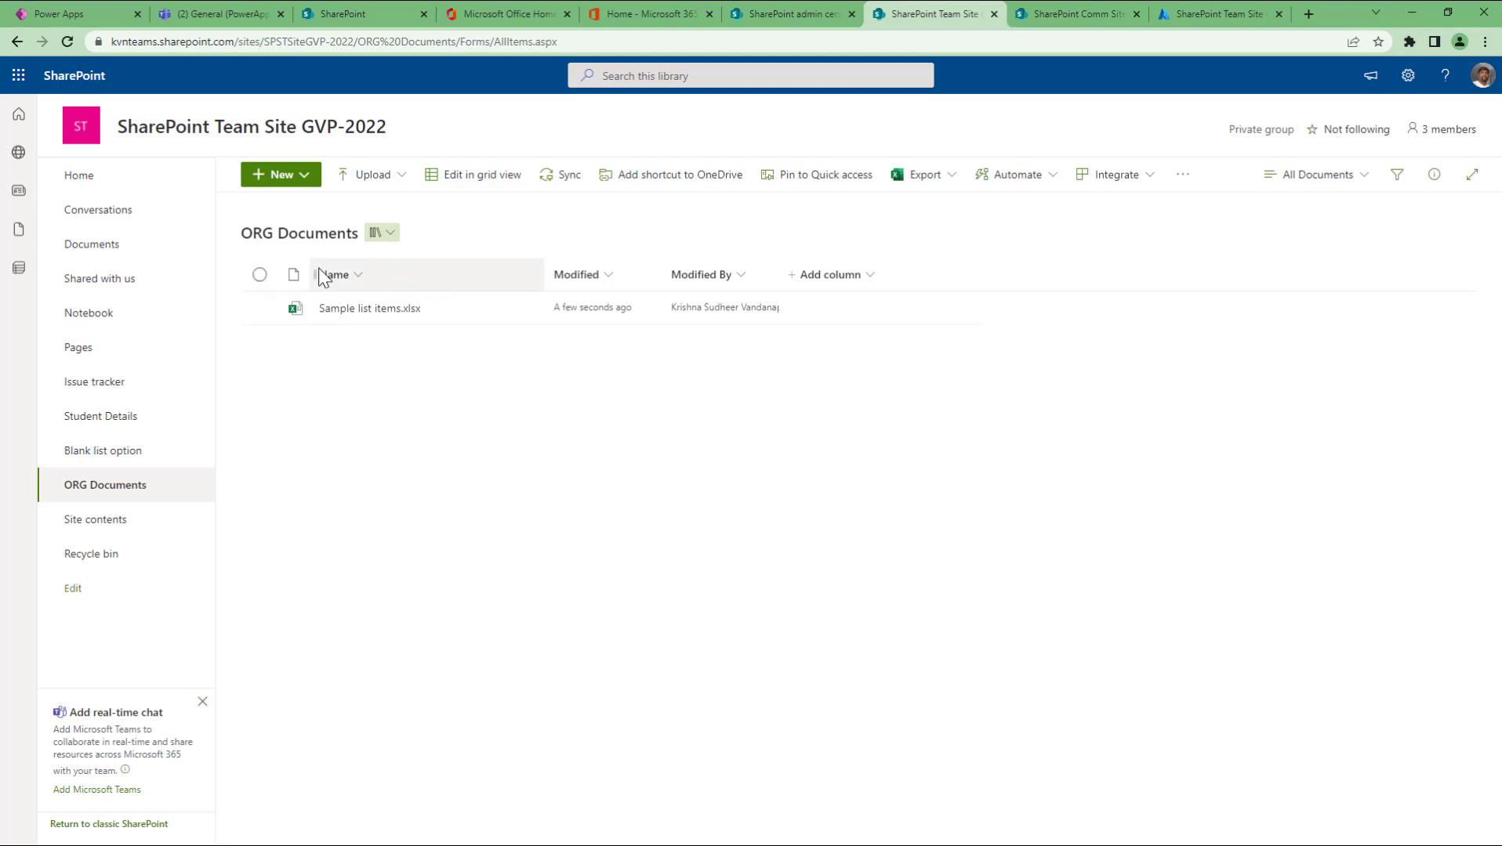
Step: Add a new Choice column named 'Document type'
left_click(868, 275)
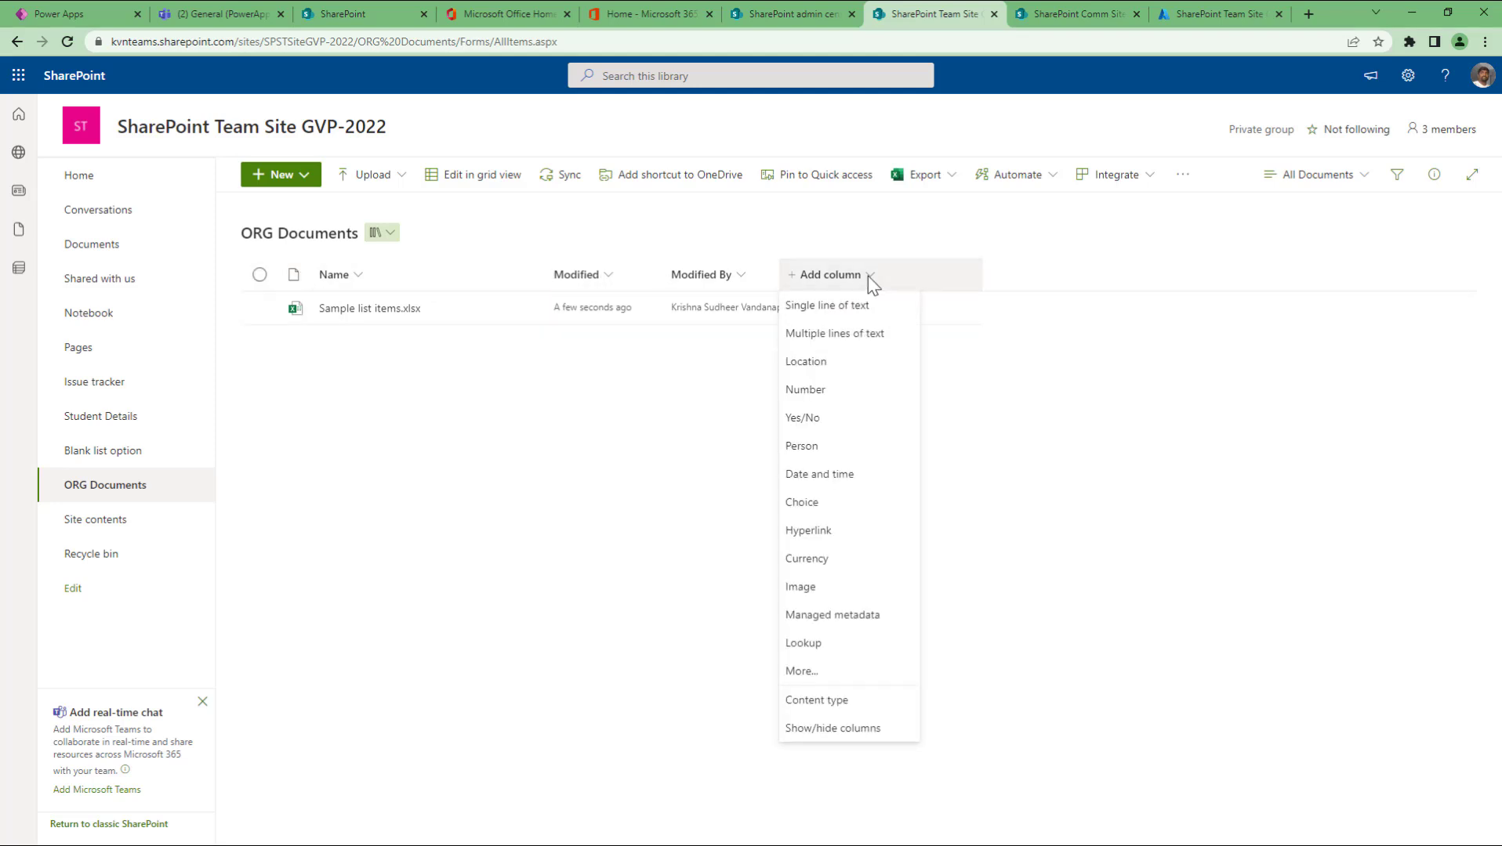
left_click(864, 303)
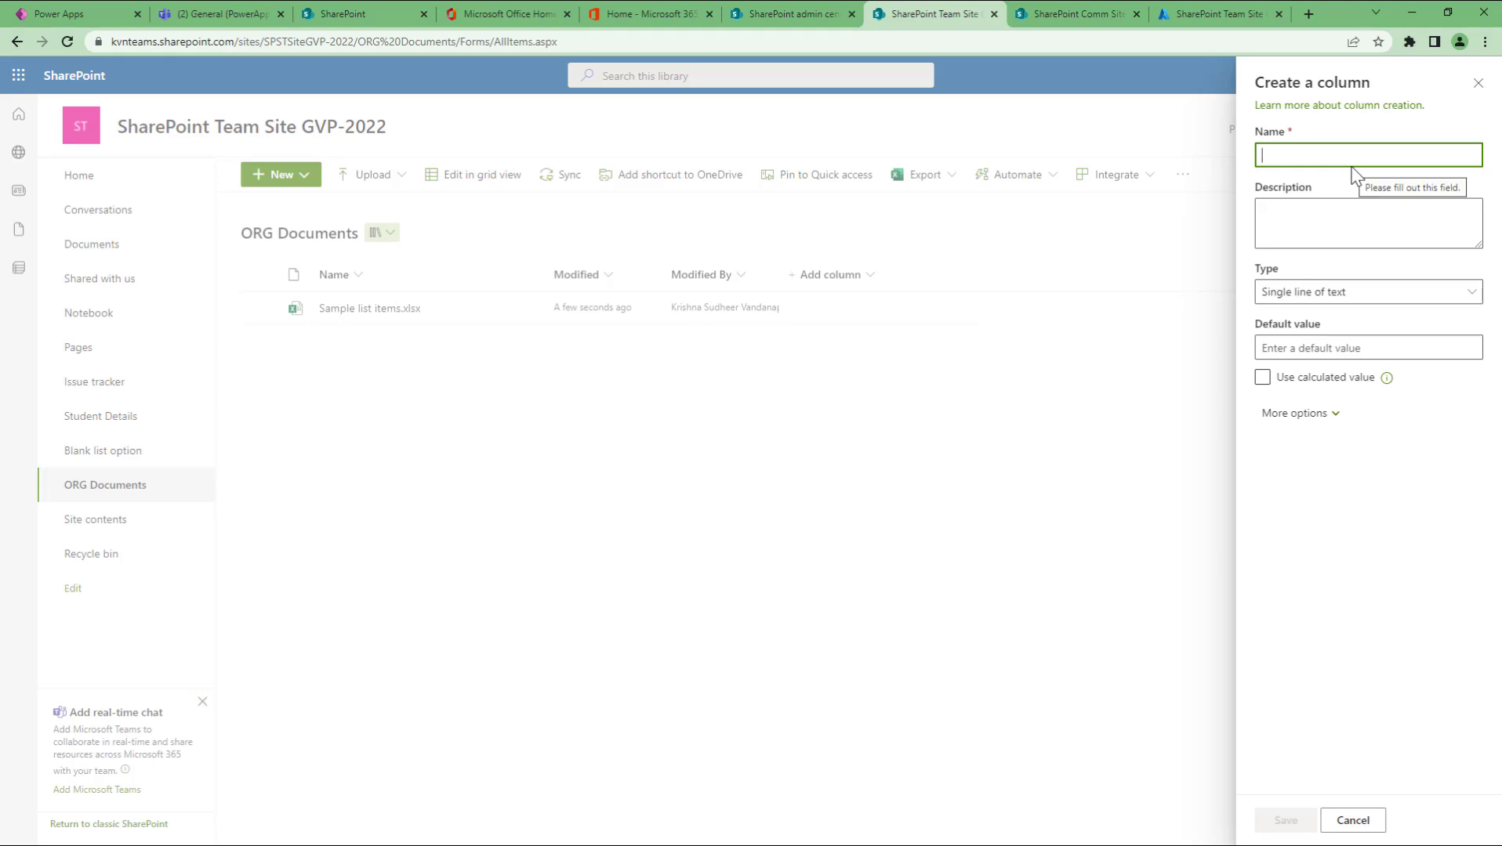
type("document")
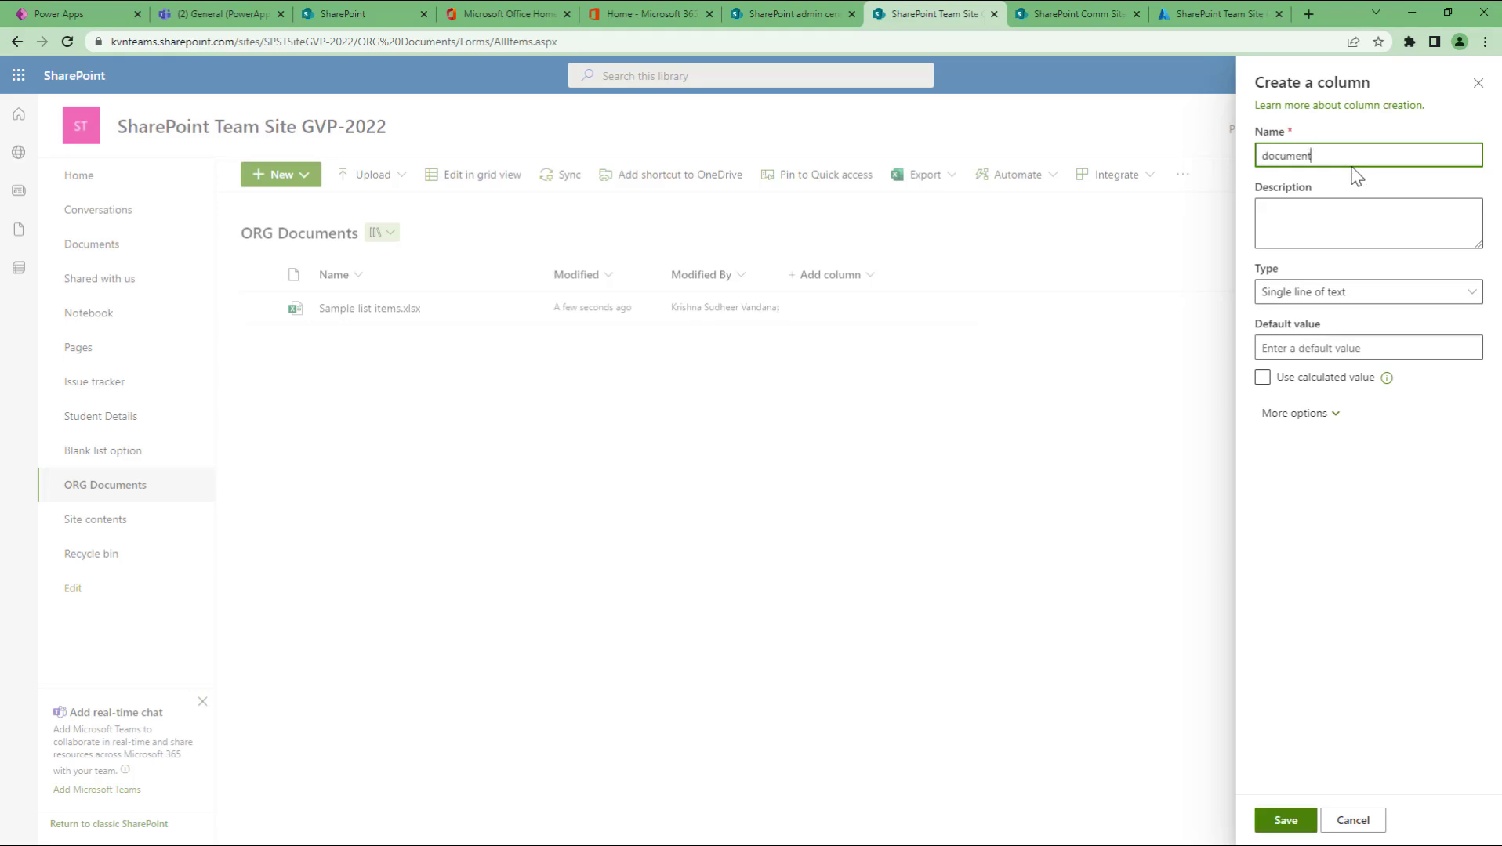
key("Home")
key("Delete")
type("D")
key("End")
left_click(1320, 293)
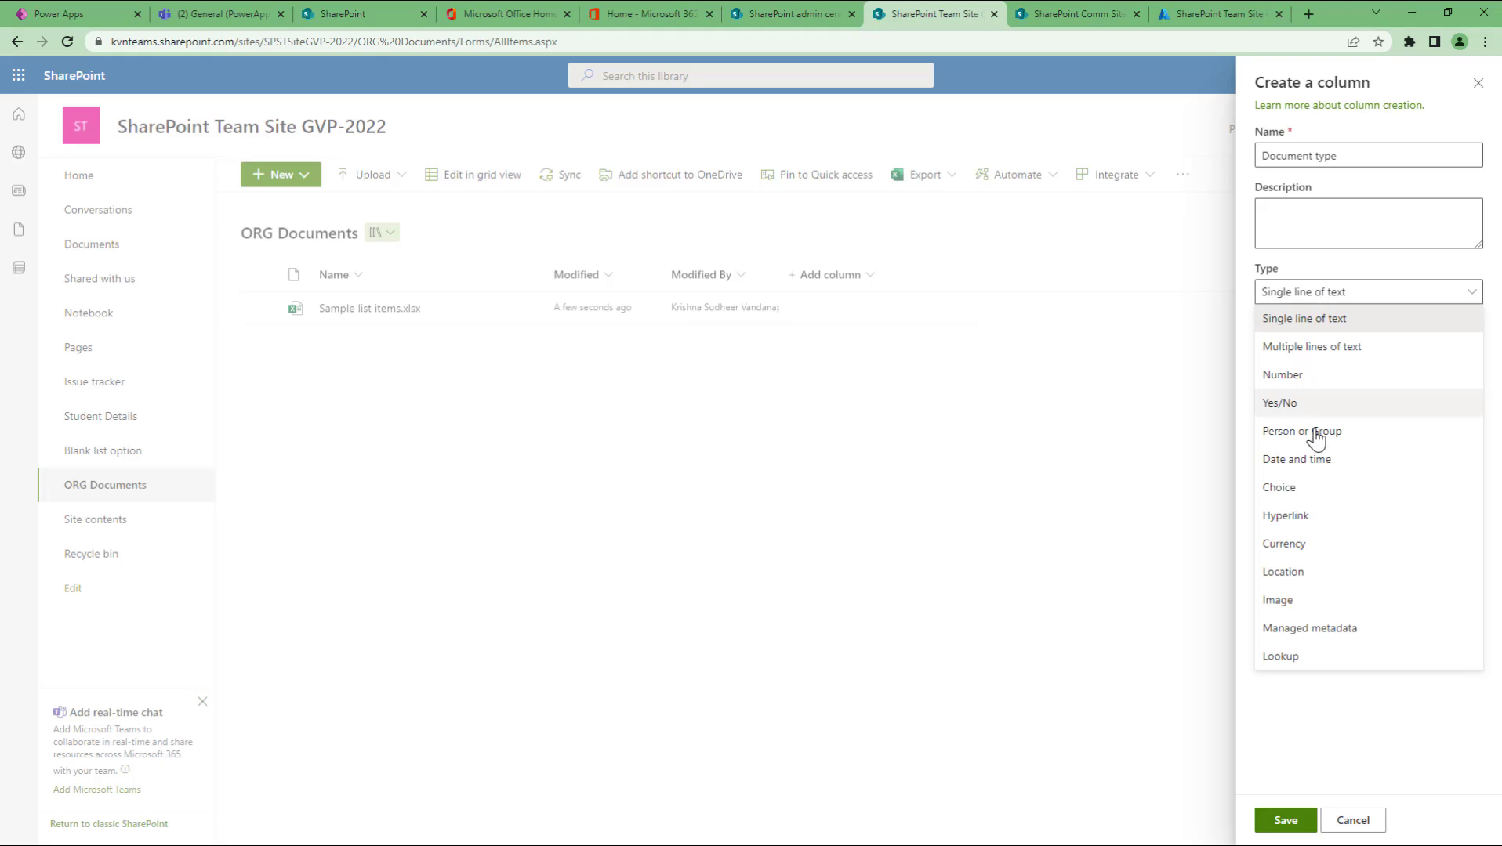
left_click(1293, 490)
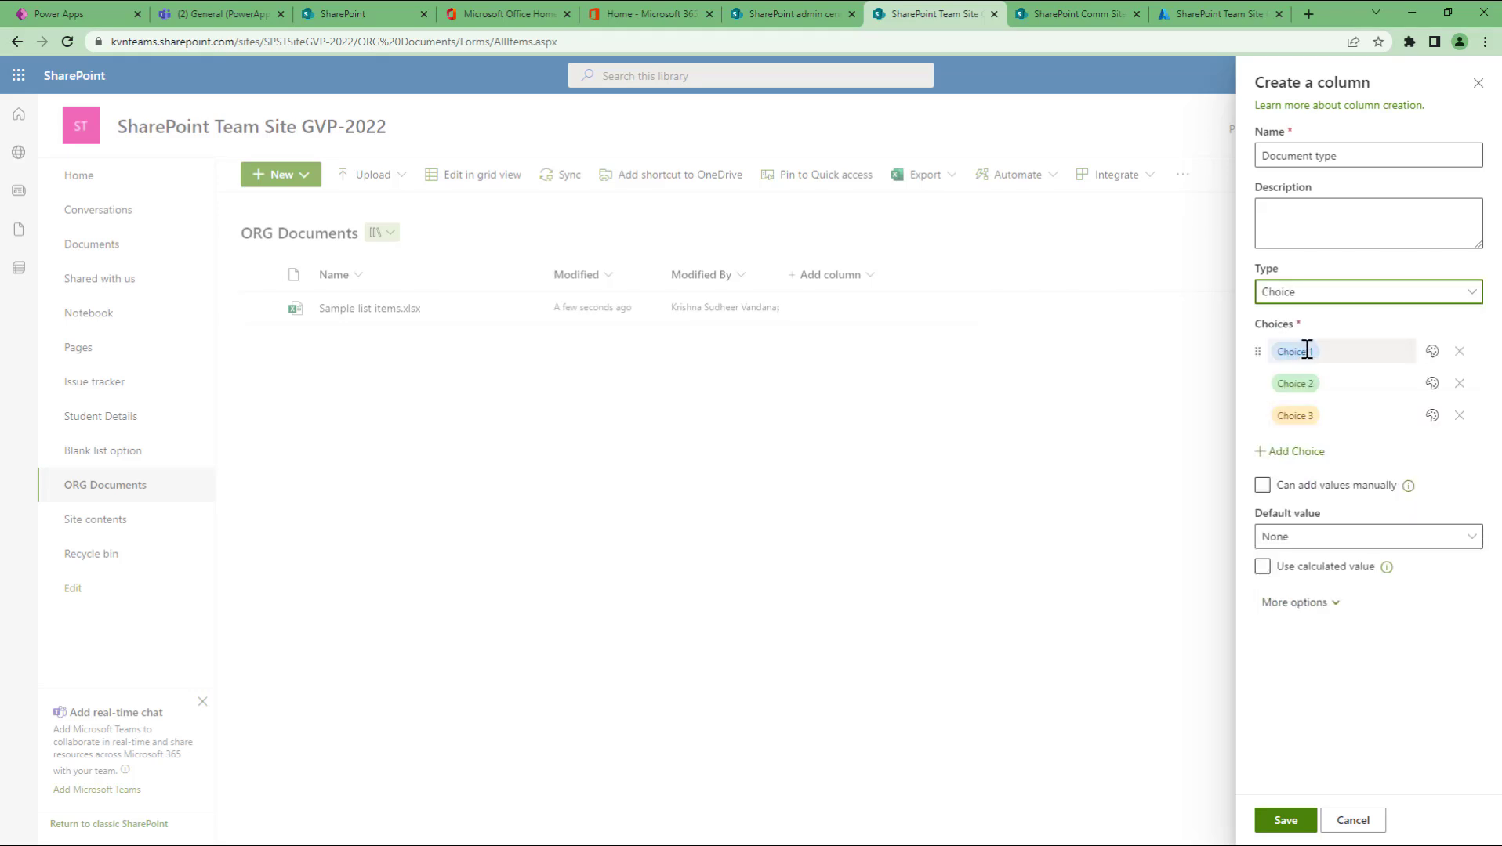
Step: Set the three choices to Critical, Low imp and Dummy
left_click(1356, 353)
type("critical")
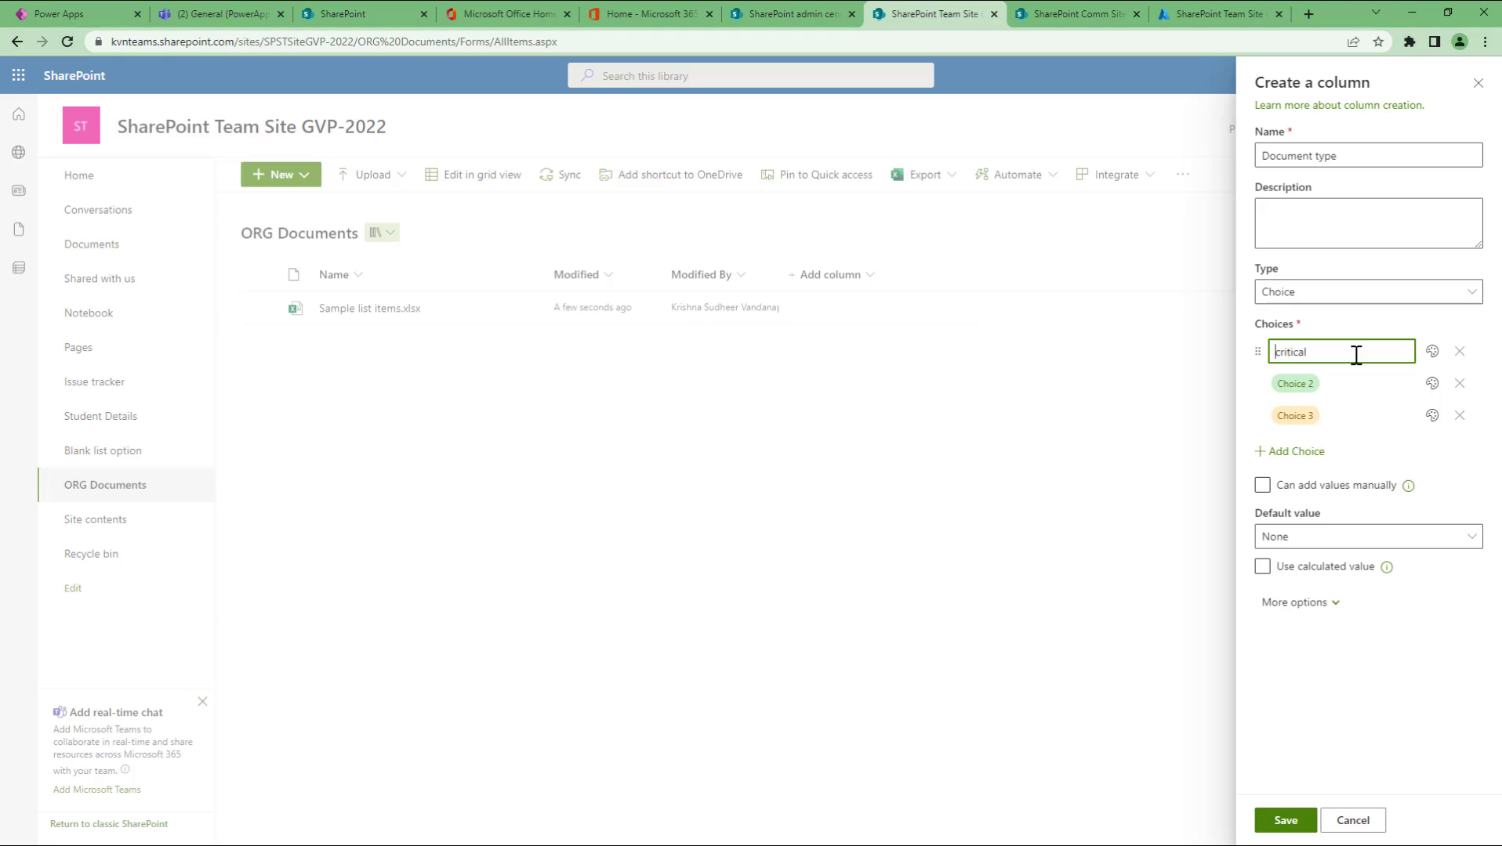
key("Delete")
type("C")
left_click(1345, 385)
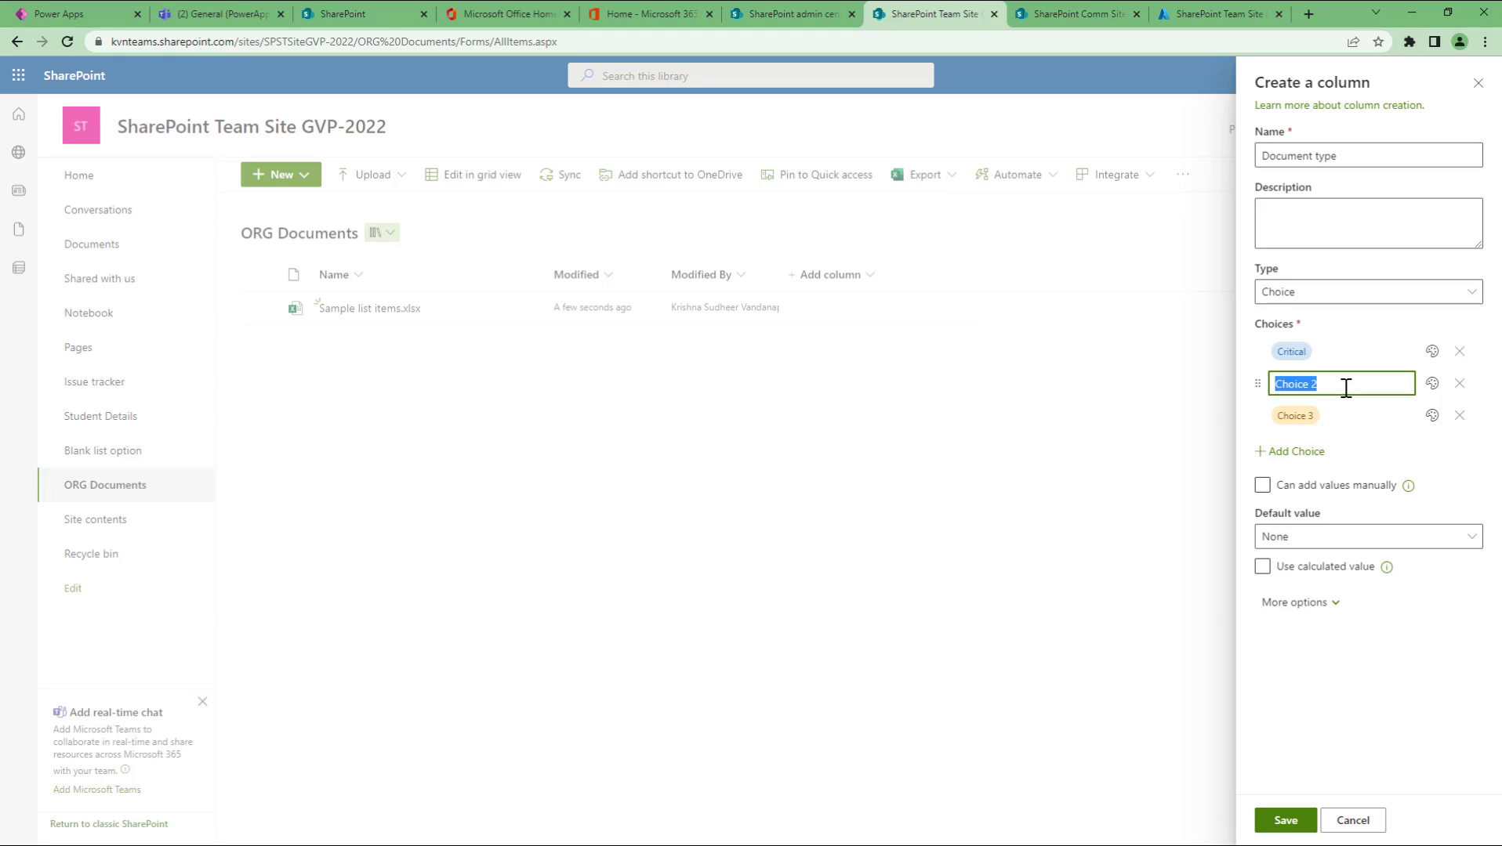
type("low imp")
left_click(1340, 413)
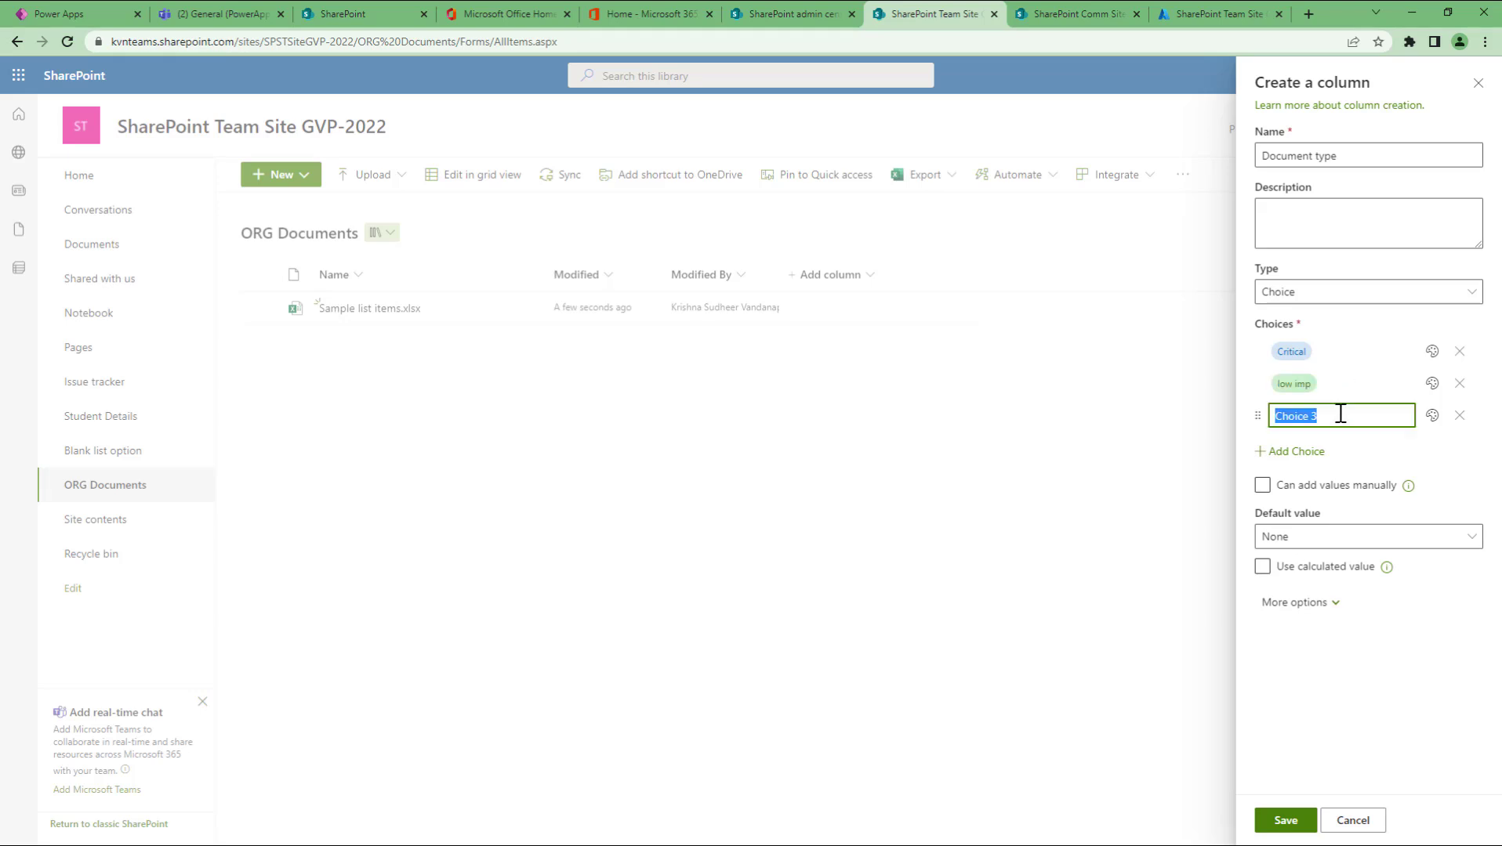
type("sample")
double_click(1340, 413)
type("Dummy")
left_click(1330, 383)
key("Home")
key("Delete")
type("L")
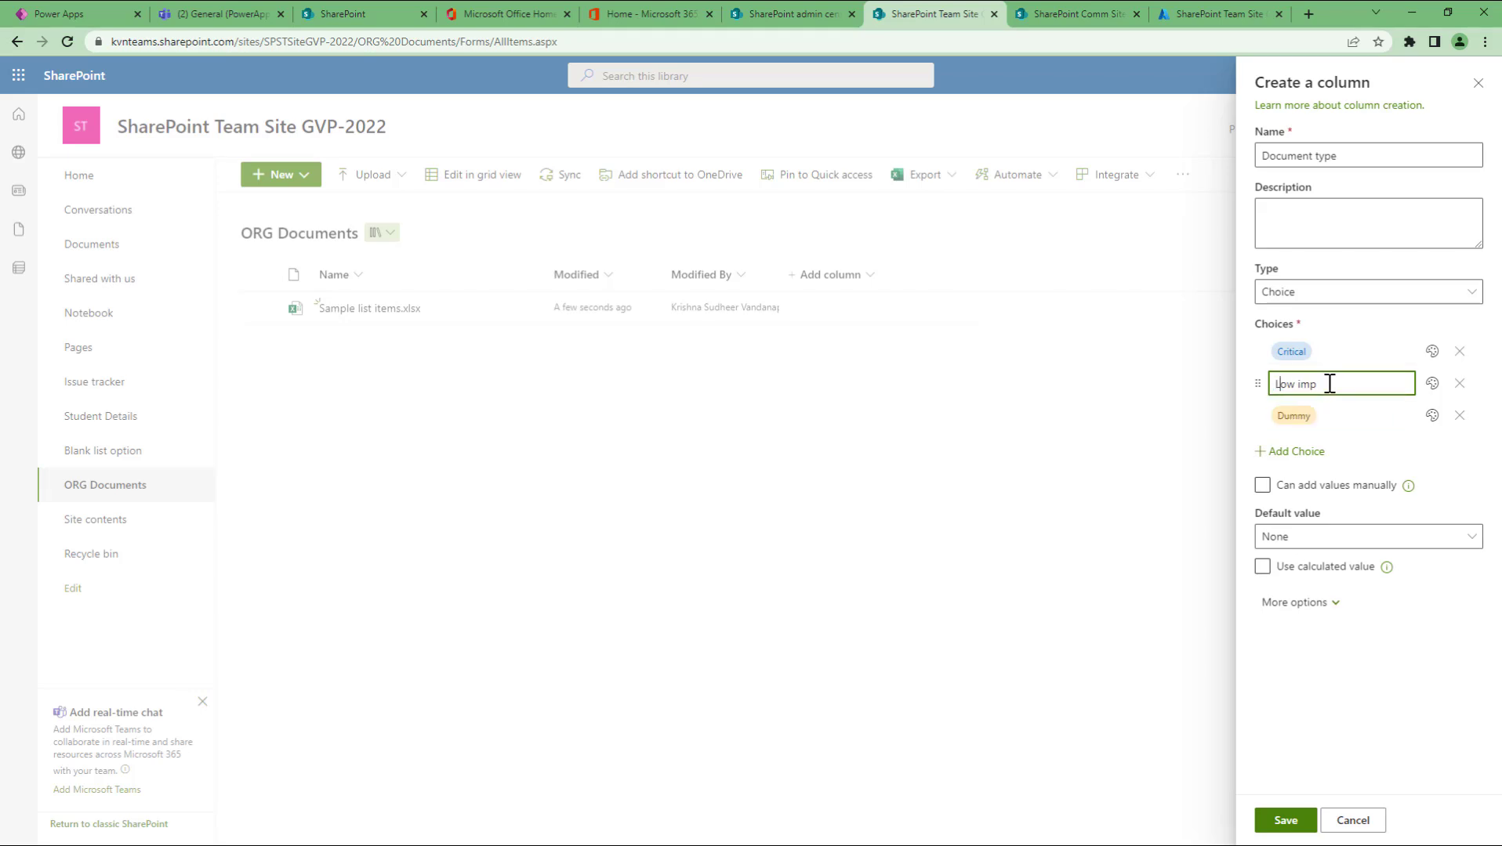
Step: Colour Critical dark red, Low imp light yellow, Dummy green; default to Dummy and save
left_click(1434, 354)
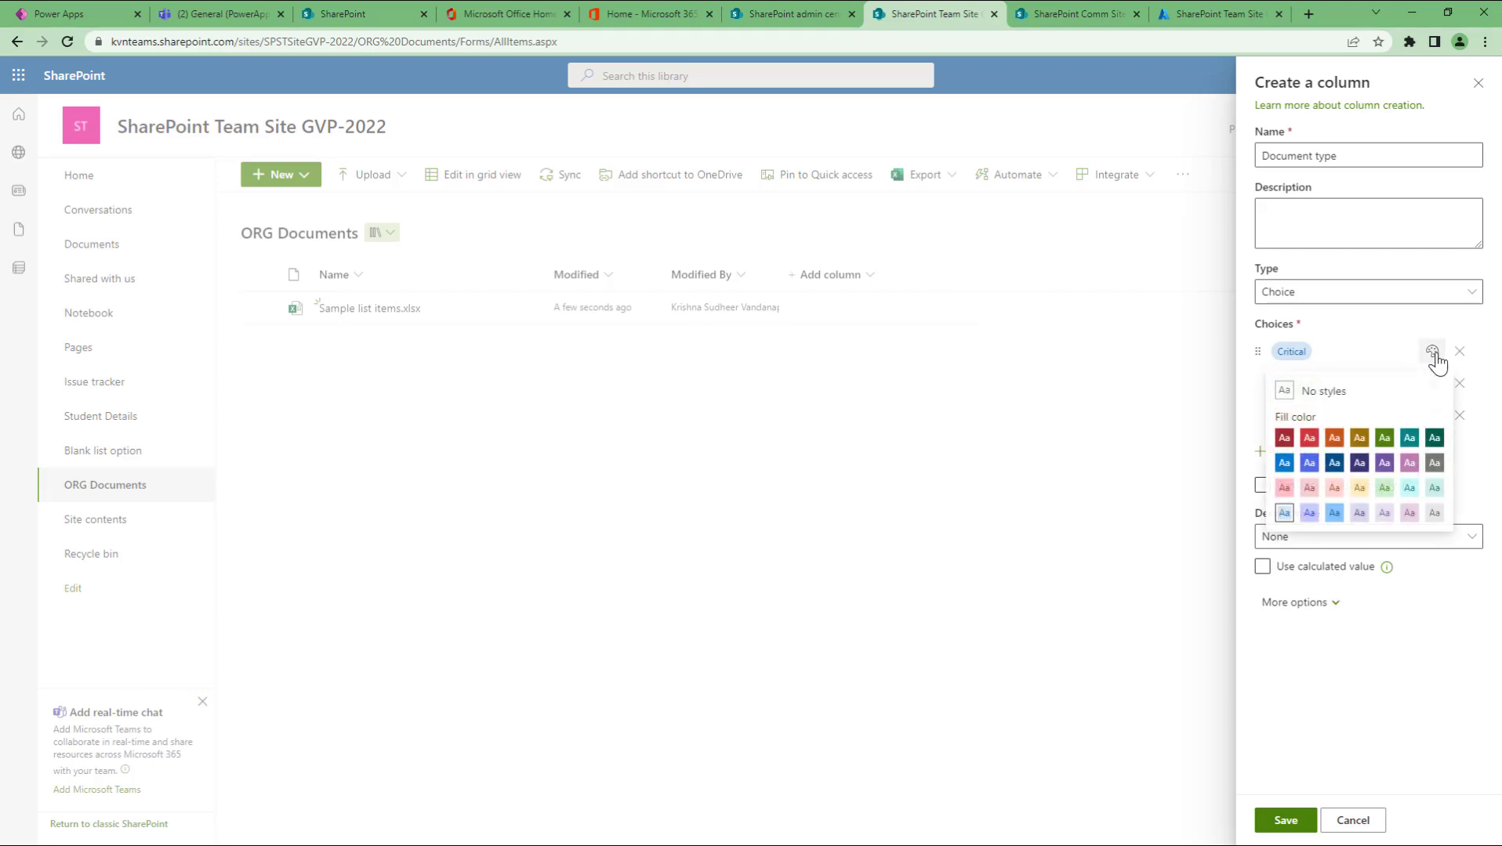
left_click(1284, 439)
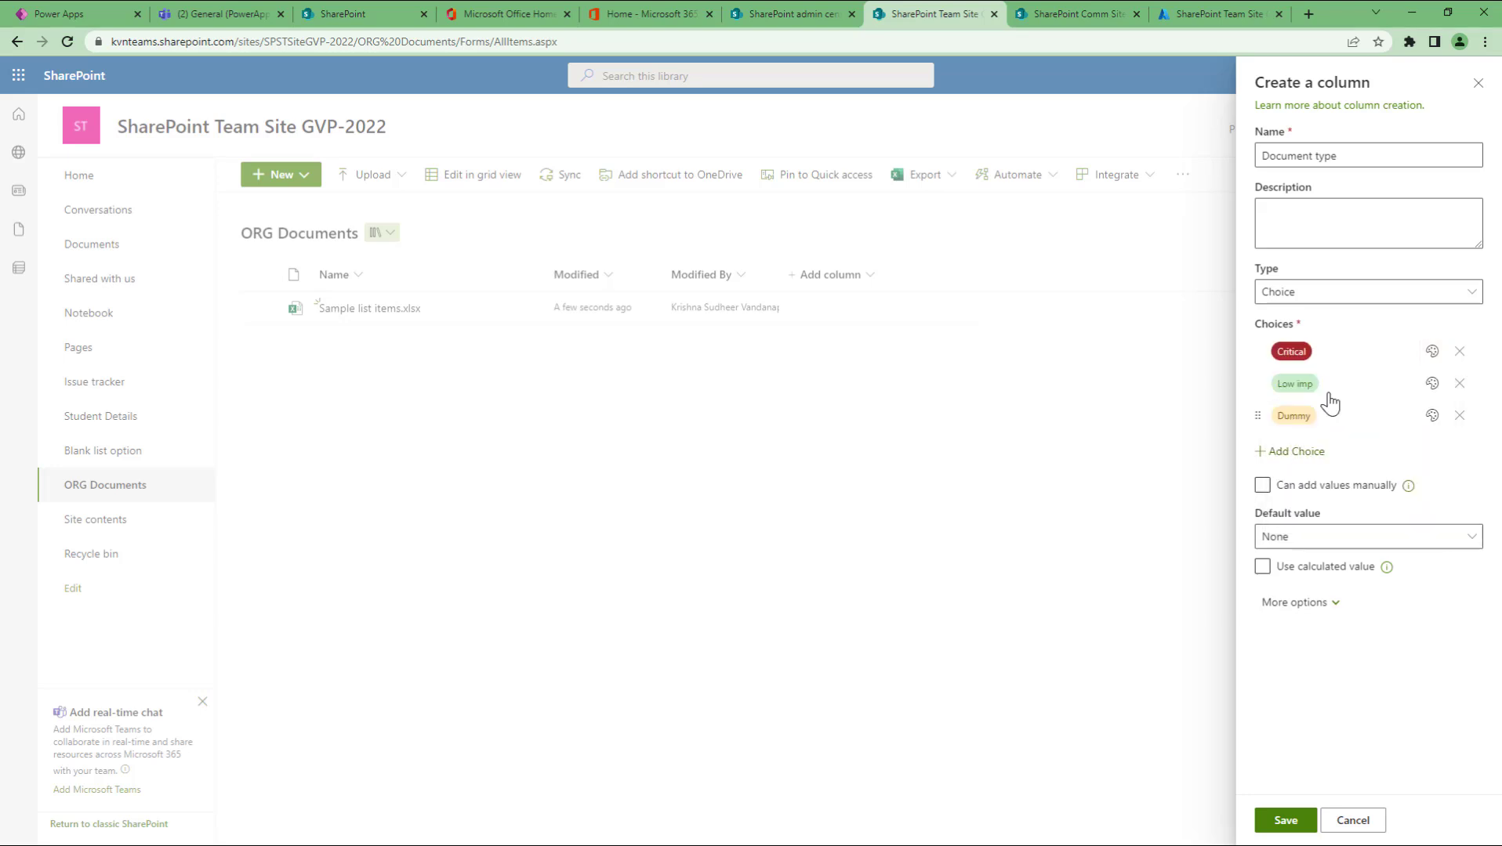
left_click(1431, 383)
left_click(1359, 521)
left_click(1433, 417)
left_click(1384, 503)
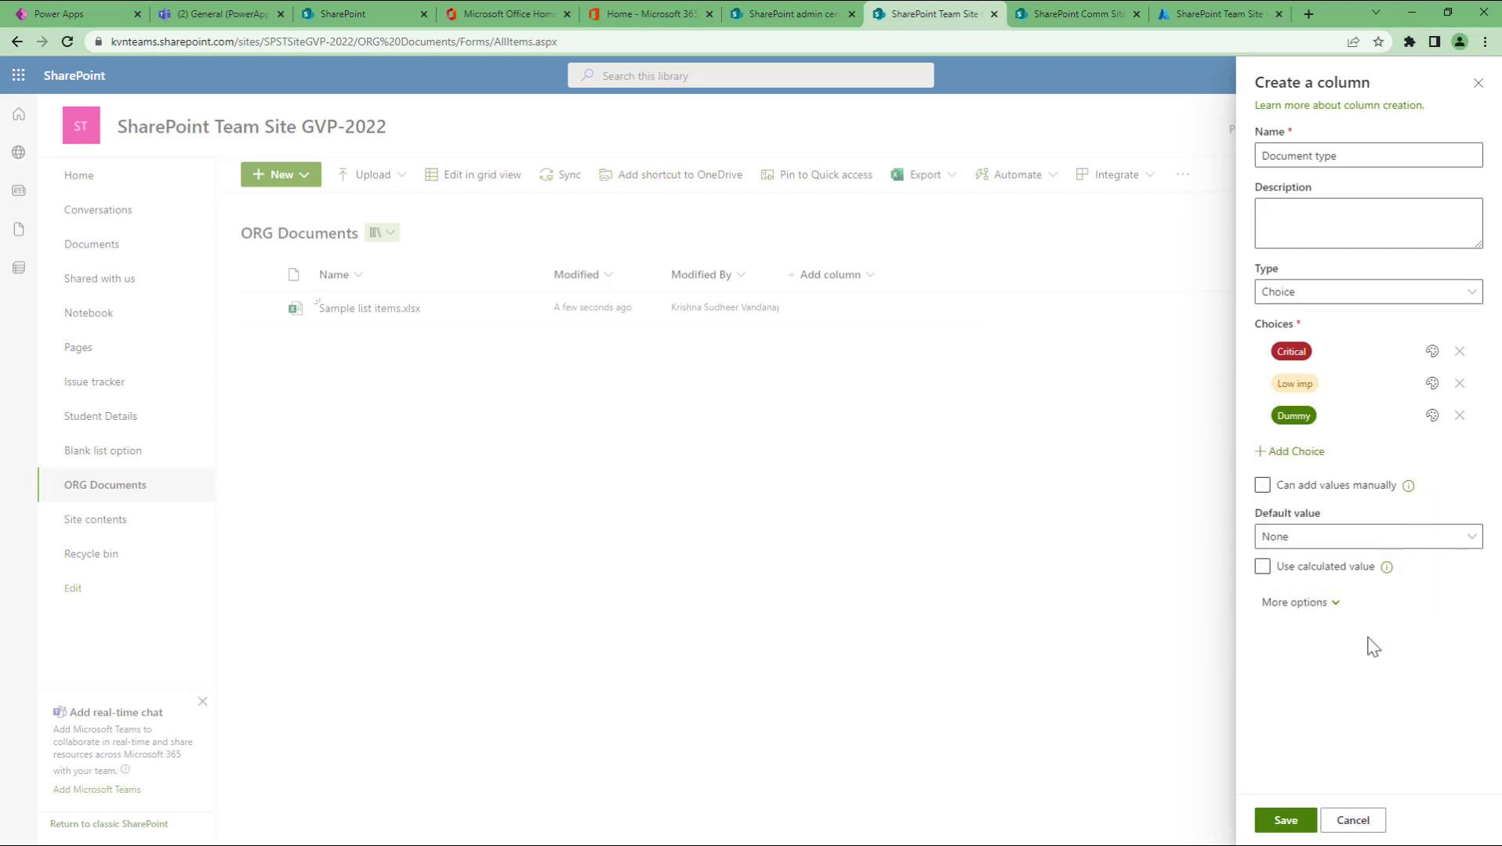
left_click(1324, 539)
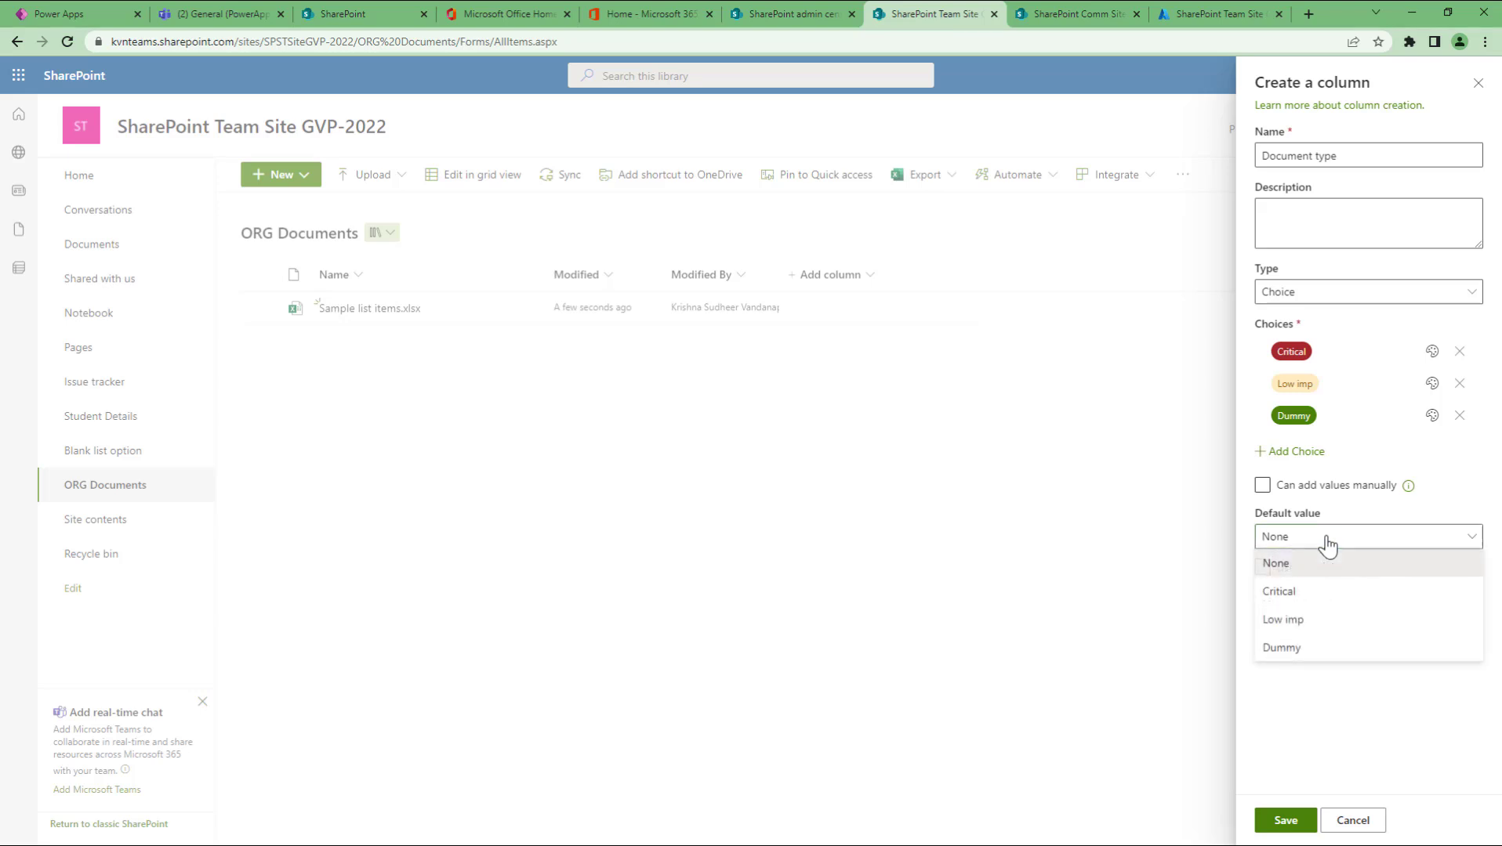
left_click(1307, 648)
left_click(1286, 821)
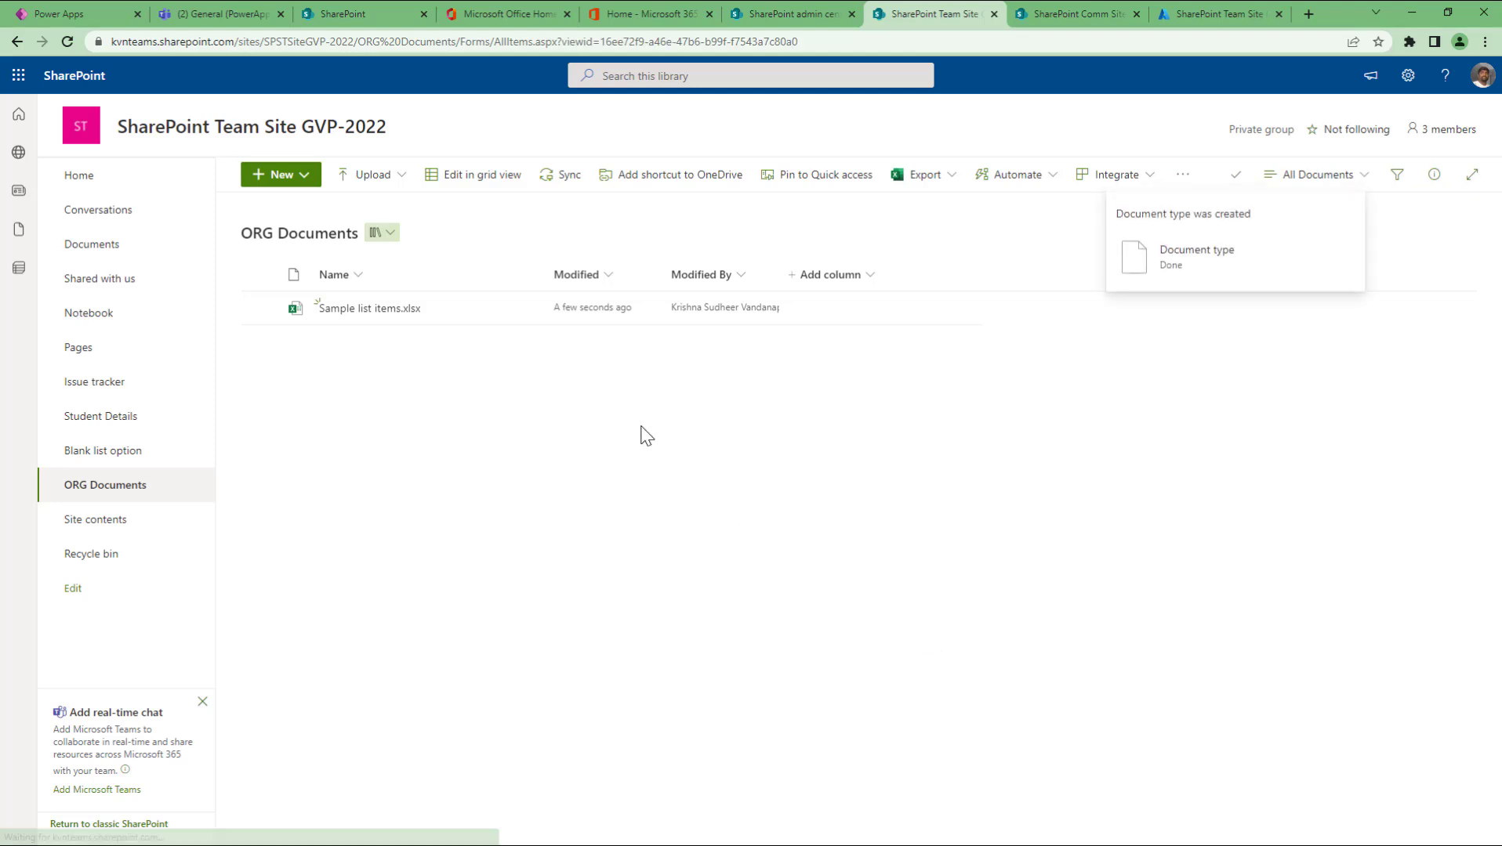
Step: Set the Document type of Sample list items.xlsx to Critical in its Details panel
left_click(260, 308)
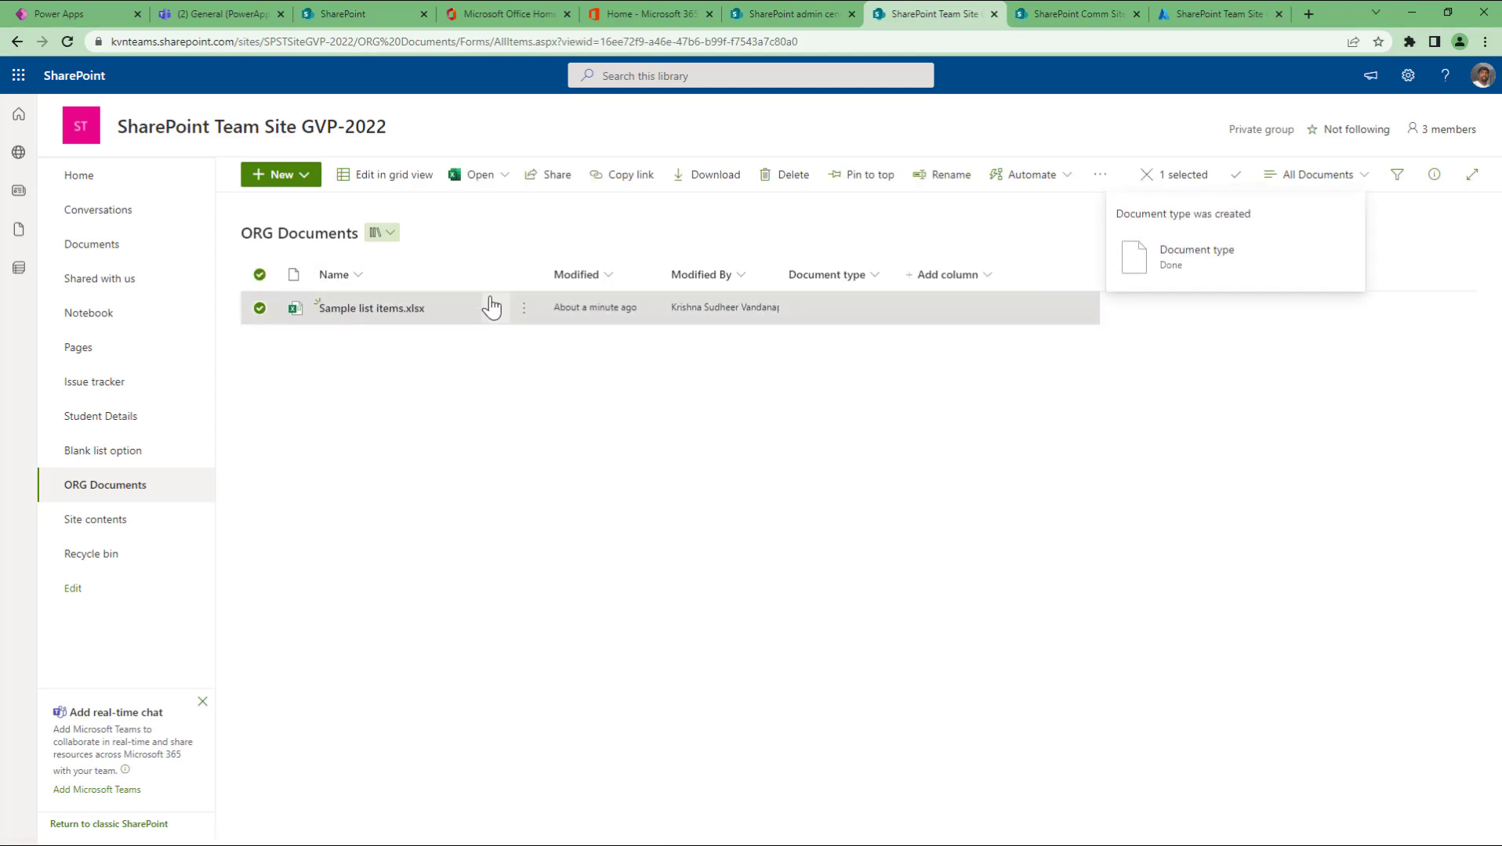
left_click(525, 308)
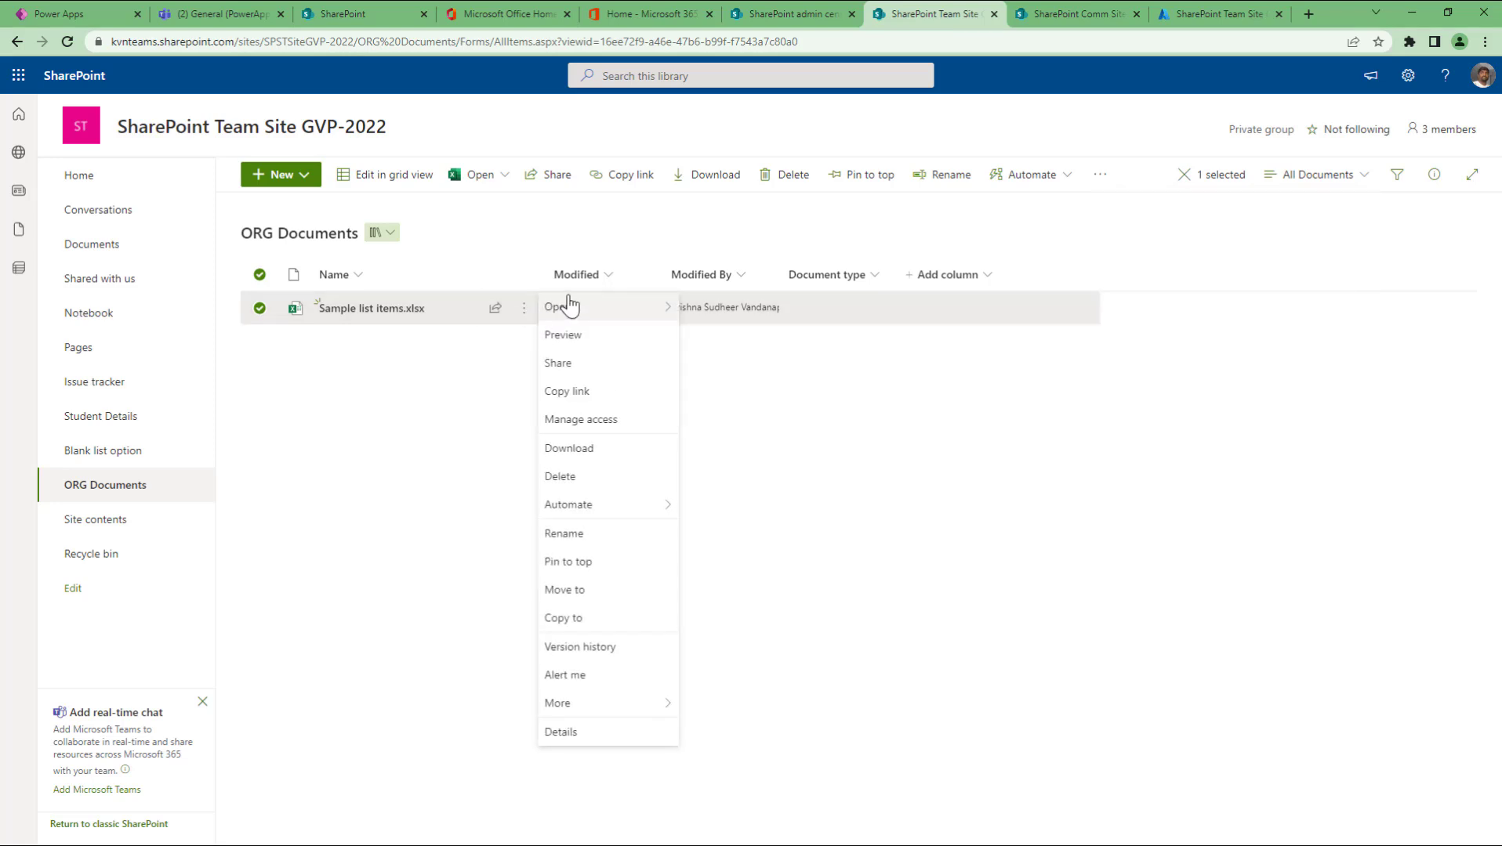
left_click(561, 732)
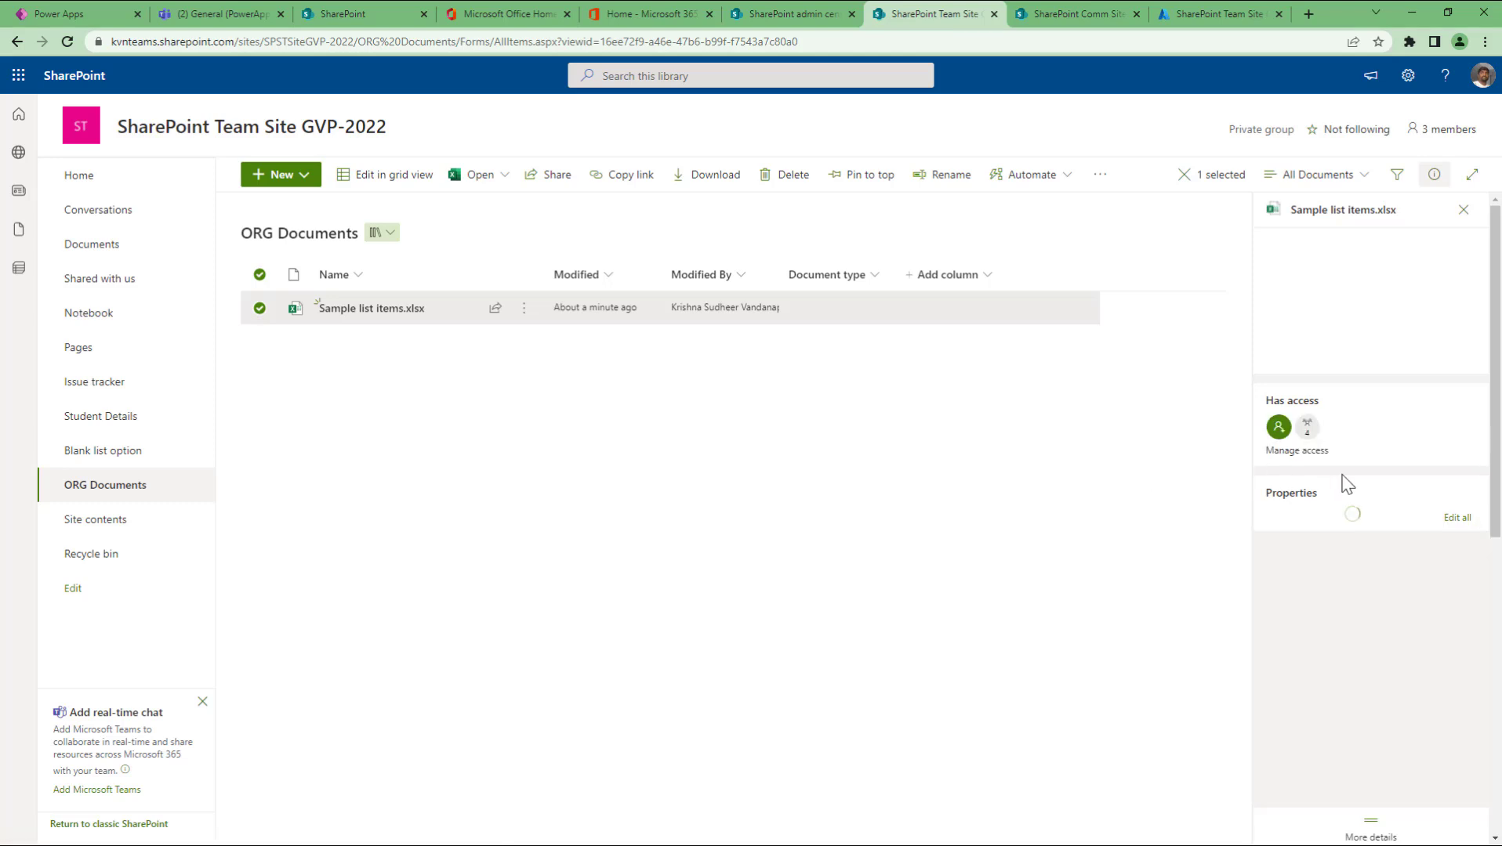
left_click(1324, 721)
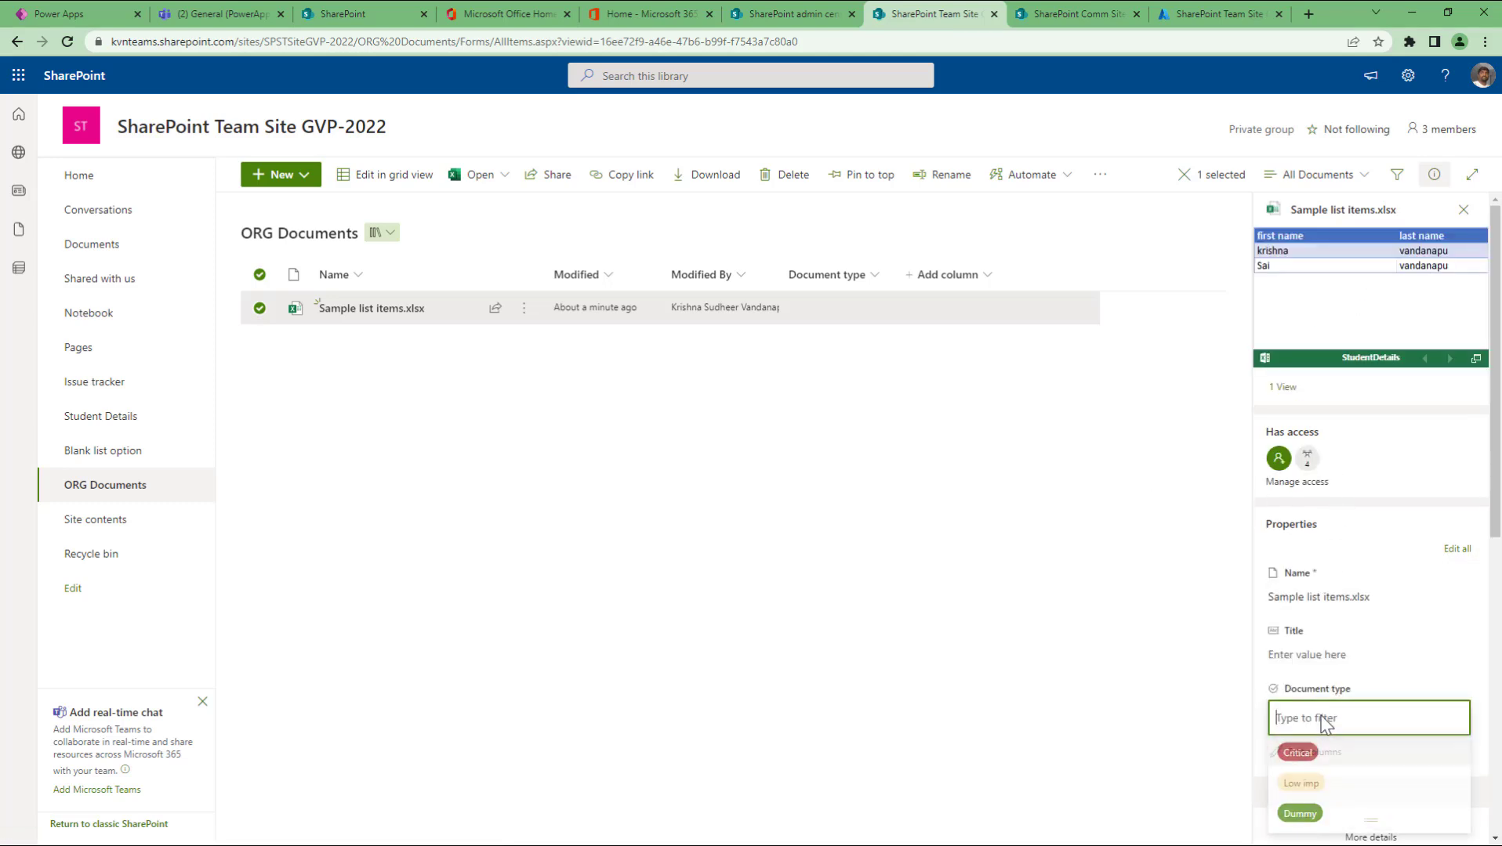
left_click(1314, 757)
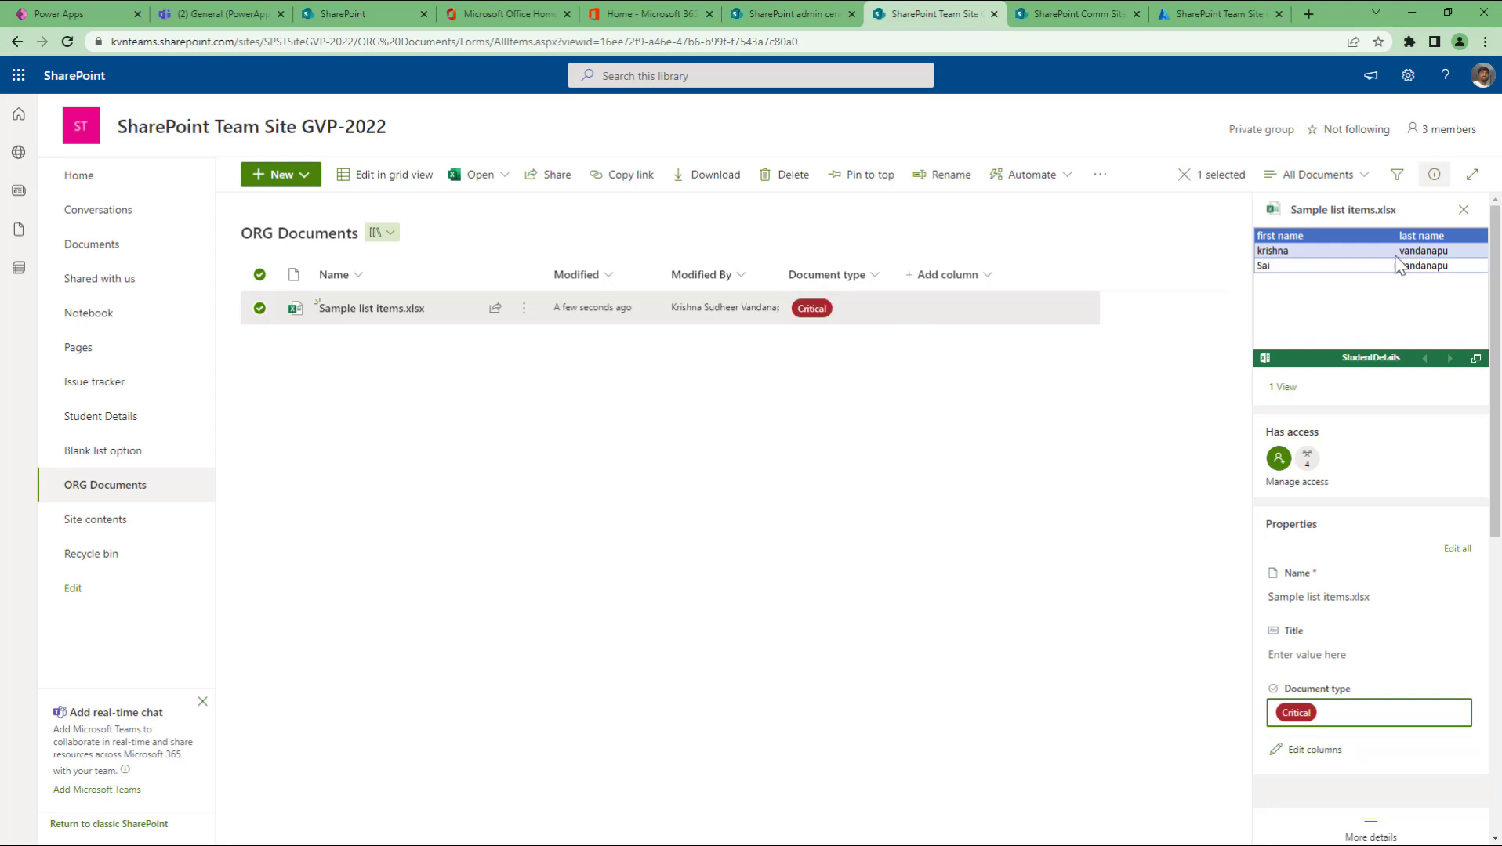
left_click(1459, 212)
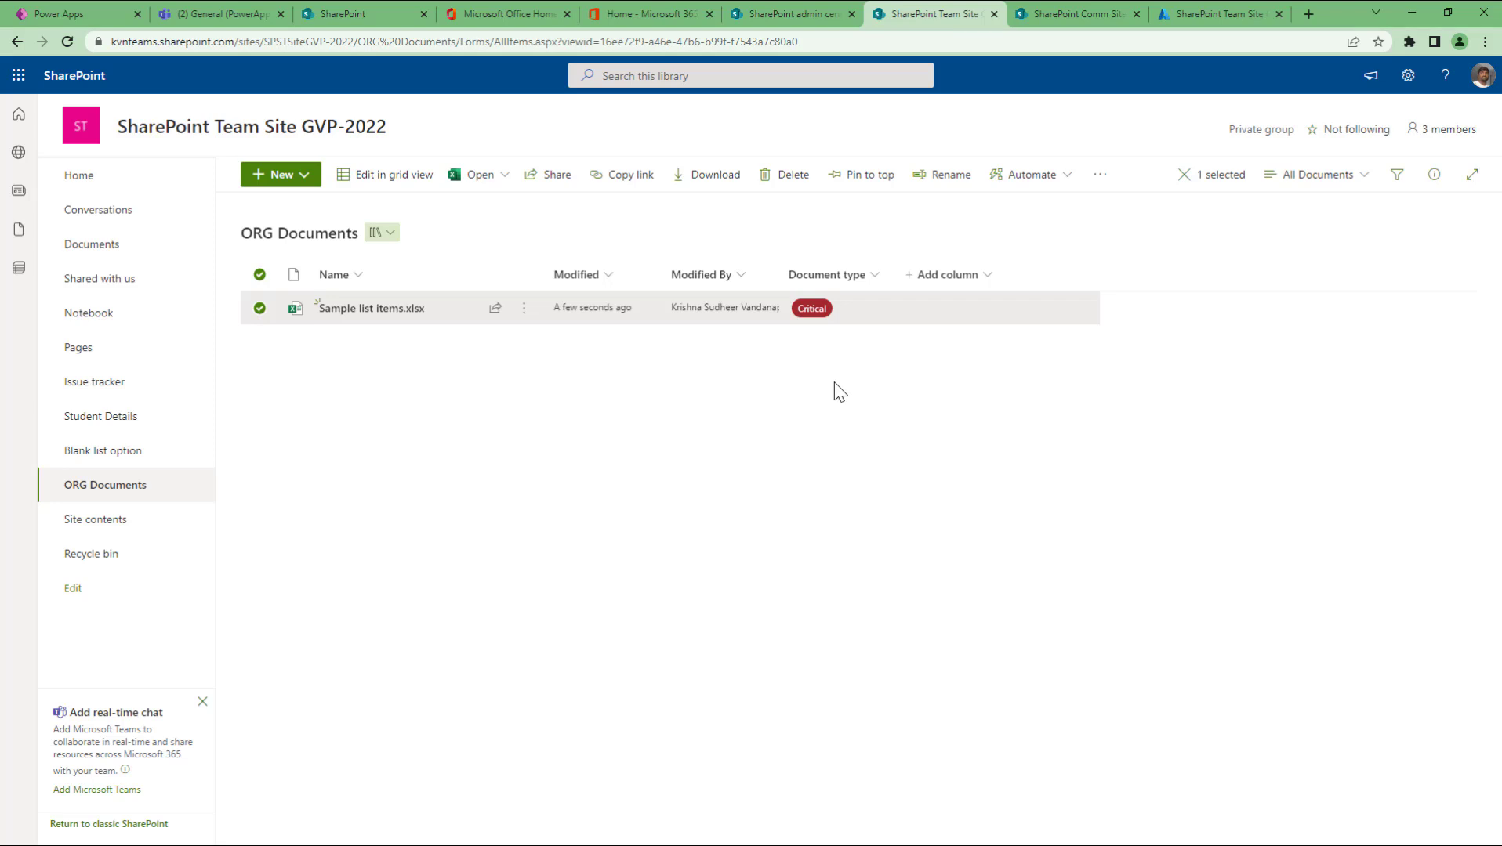
left_click(835, 410)
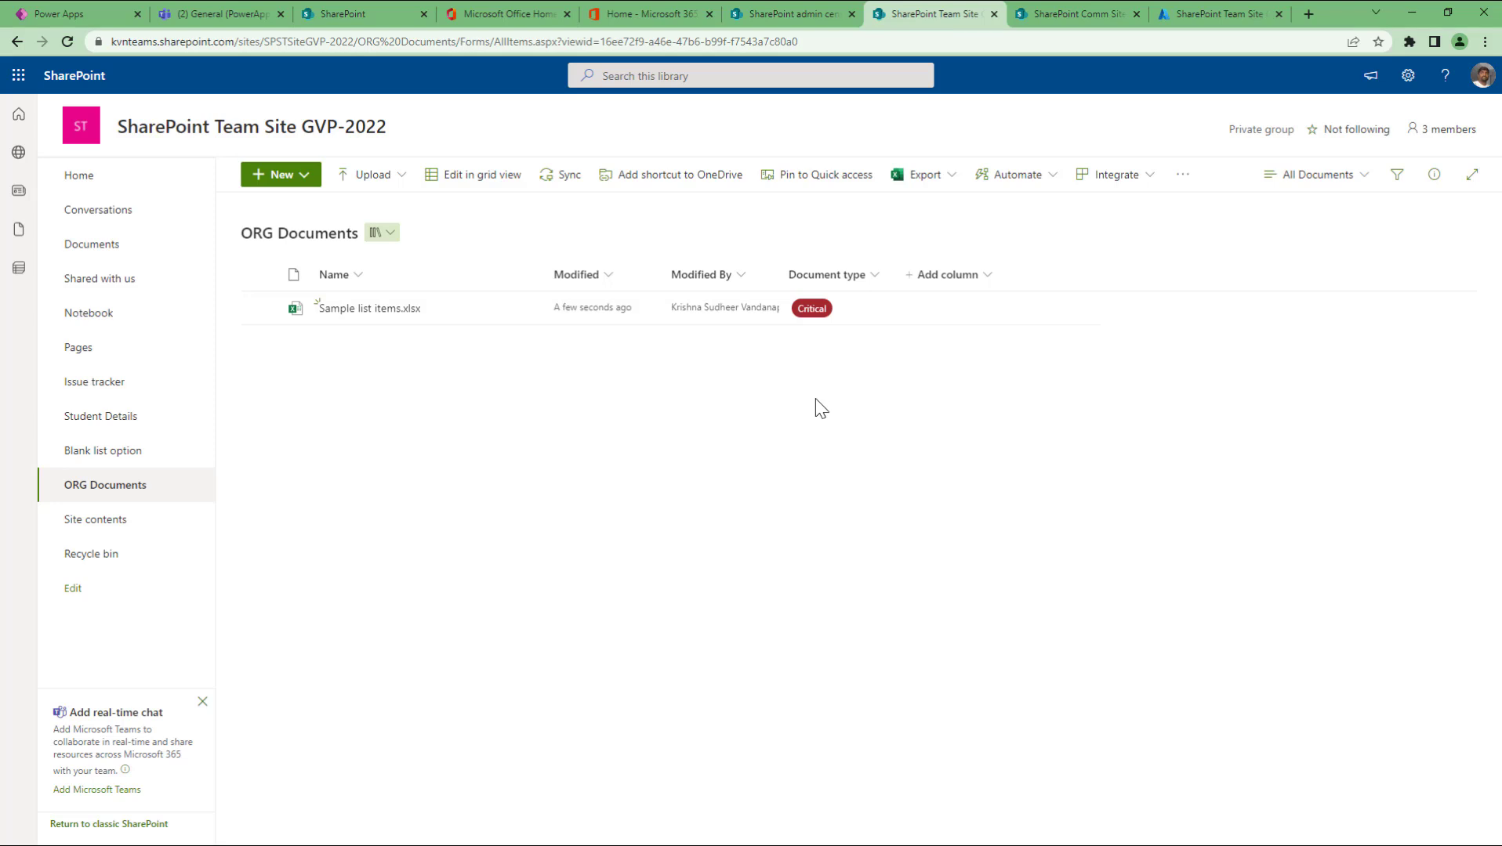
Step: From Site contents > Subsites, start a new subsite using New > Subsite
left_click(105, 534)
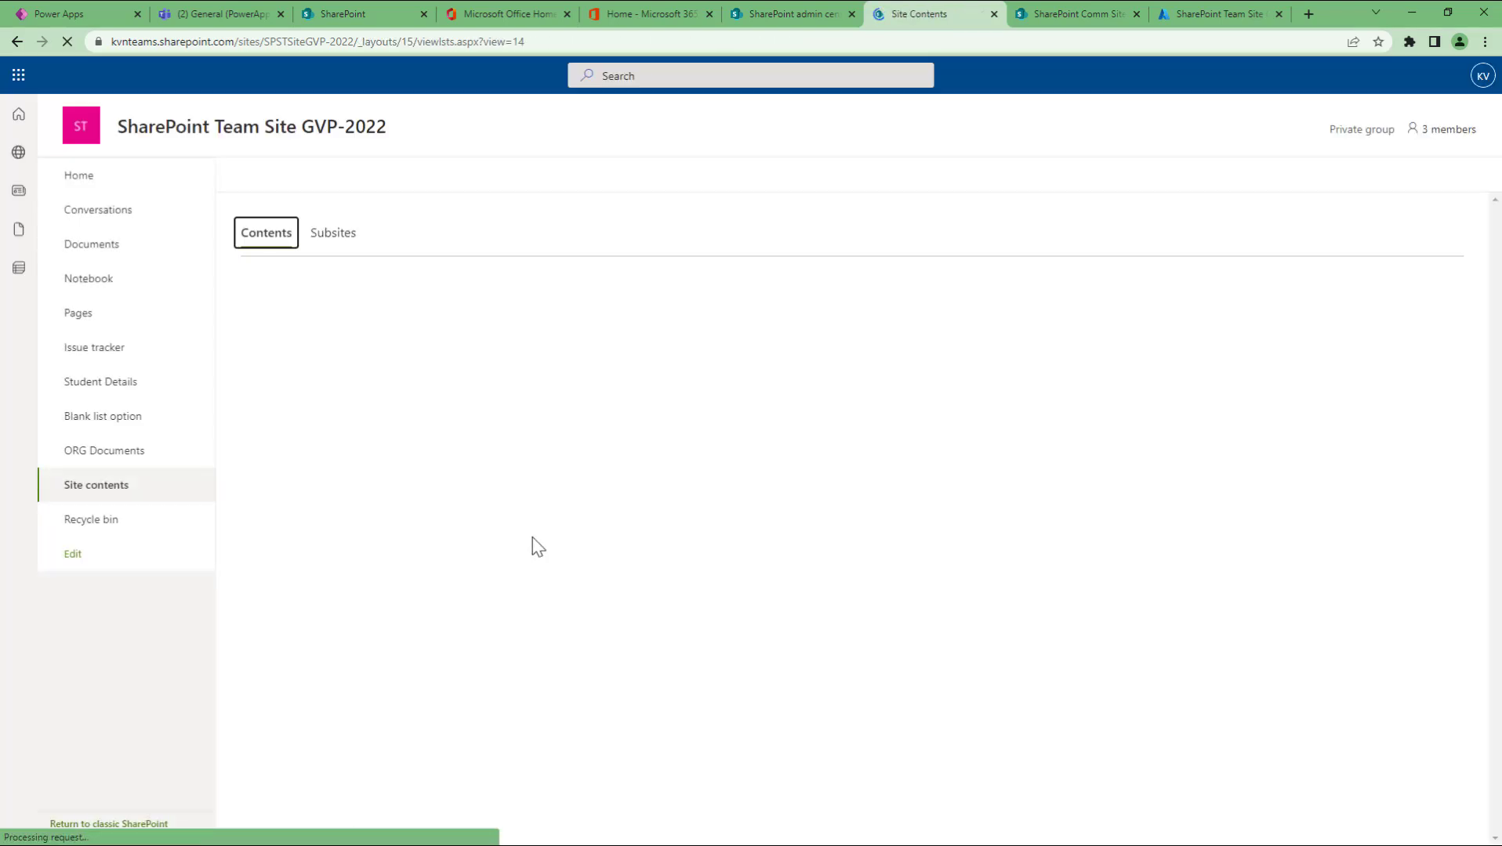
left_click(332, 234)
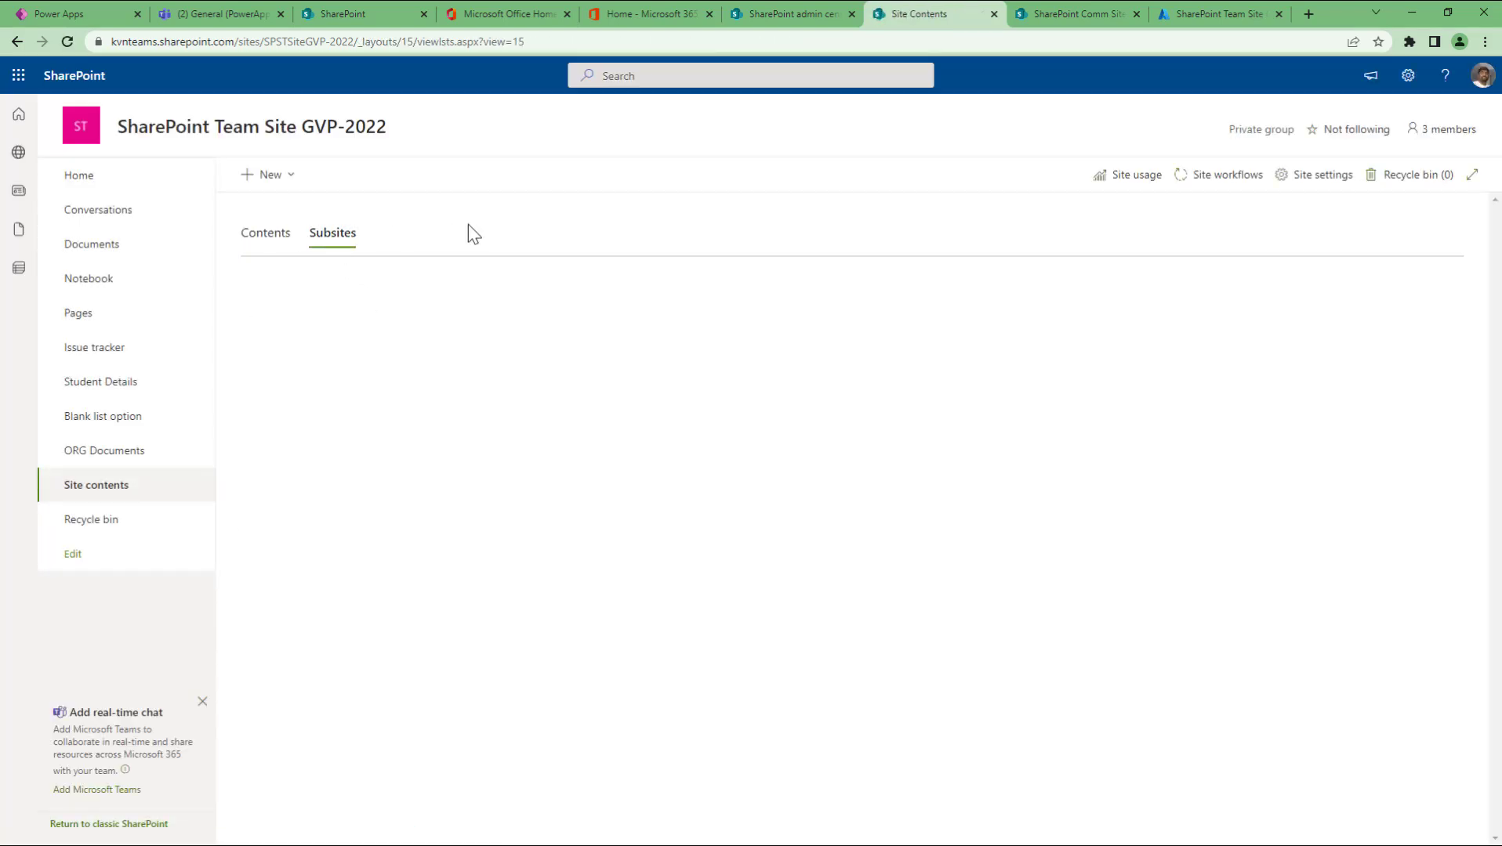
left_click(288, 181)
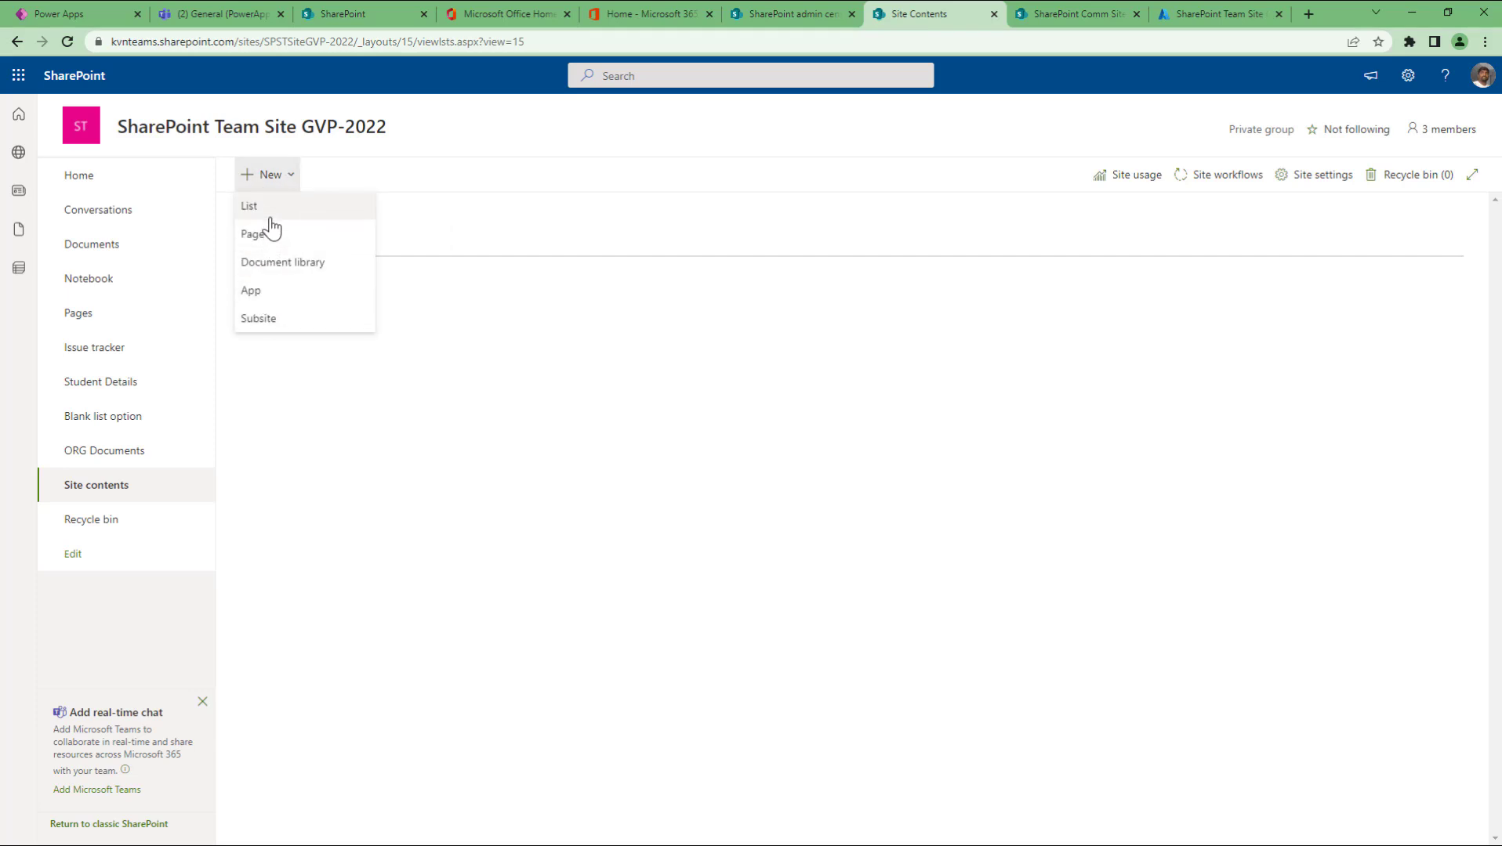
left_click(559, 235)
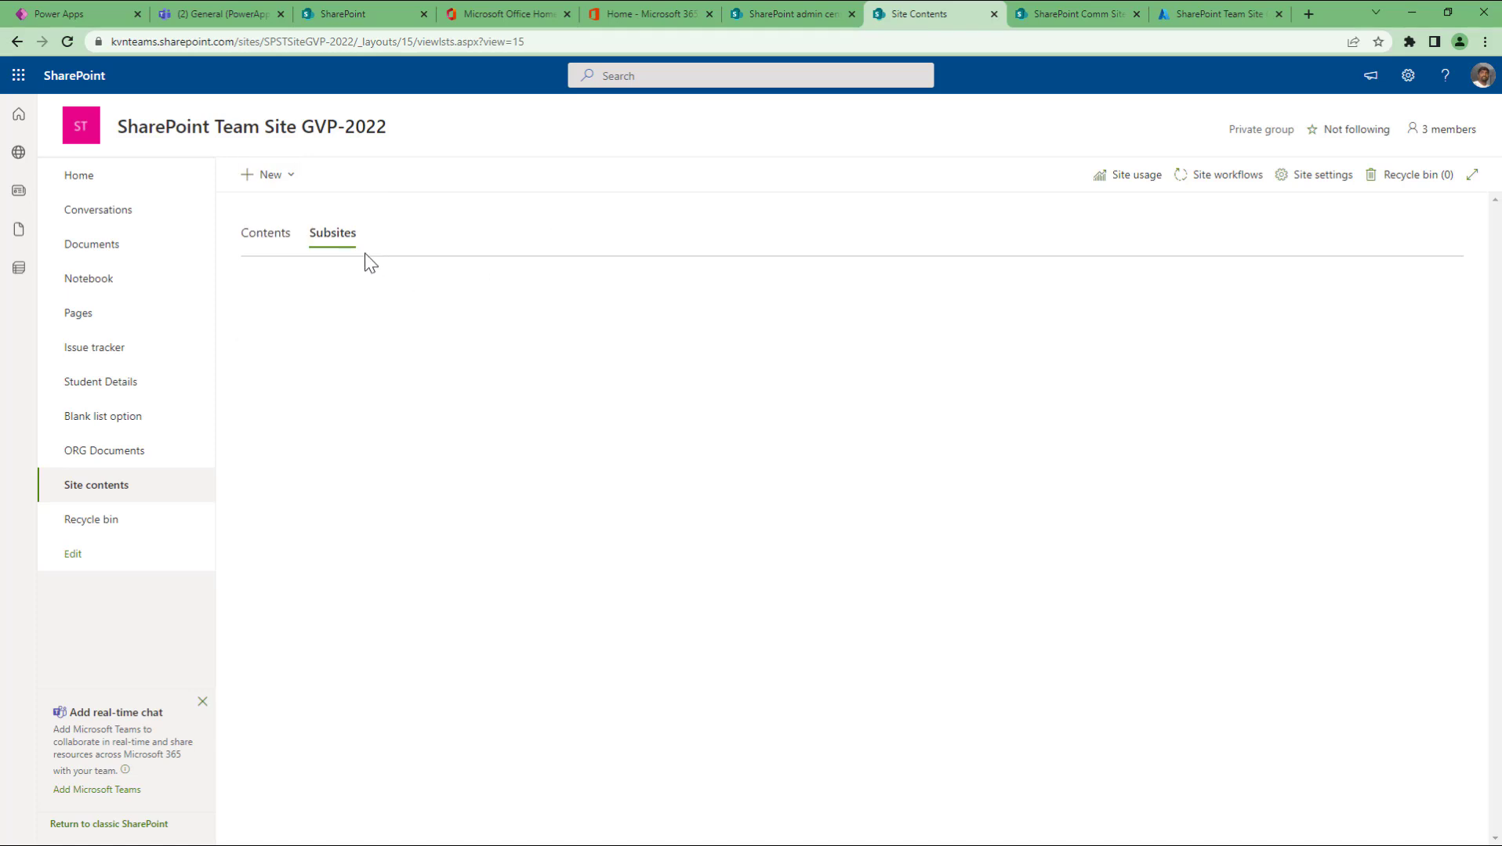
left_click(293, 185)
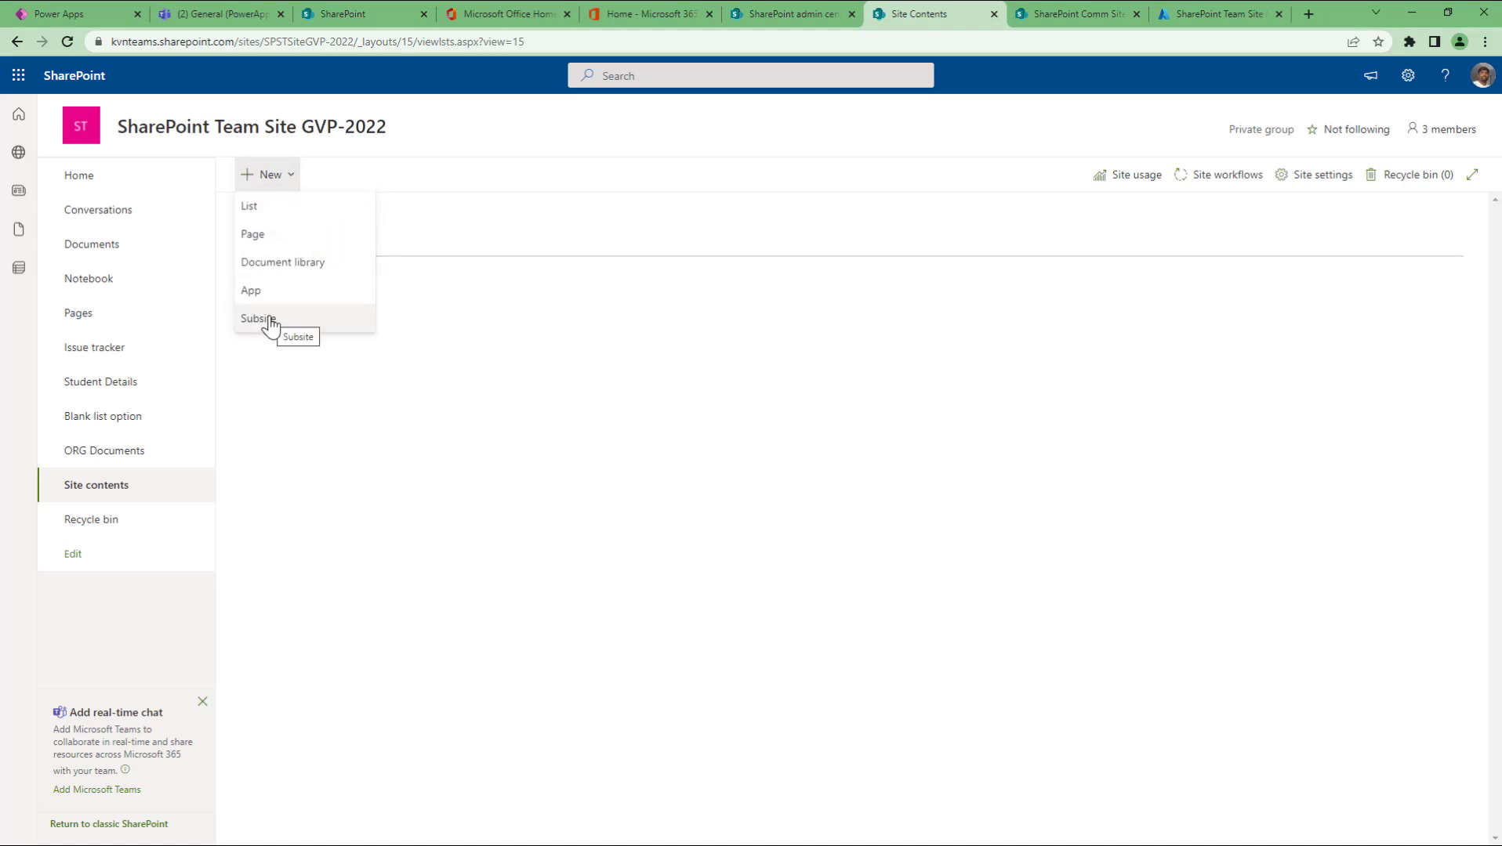
left_click(270, 322)
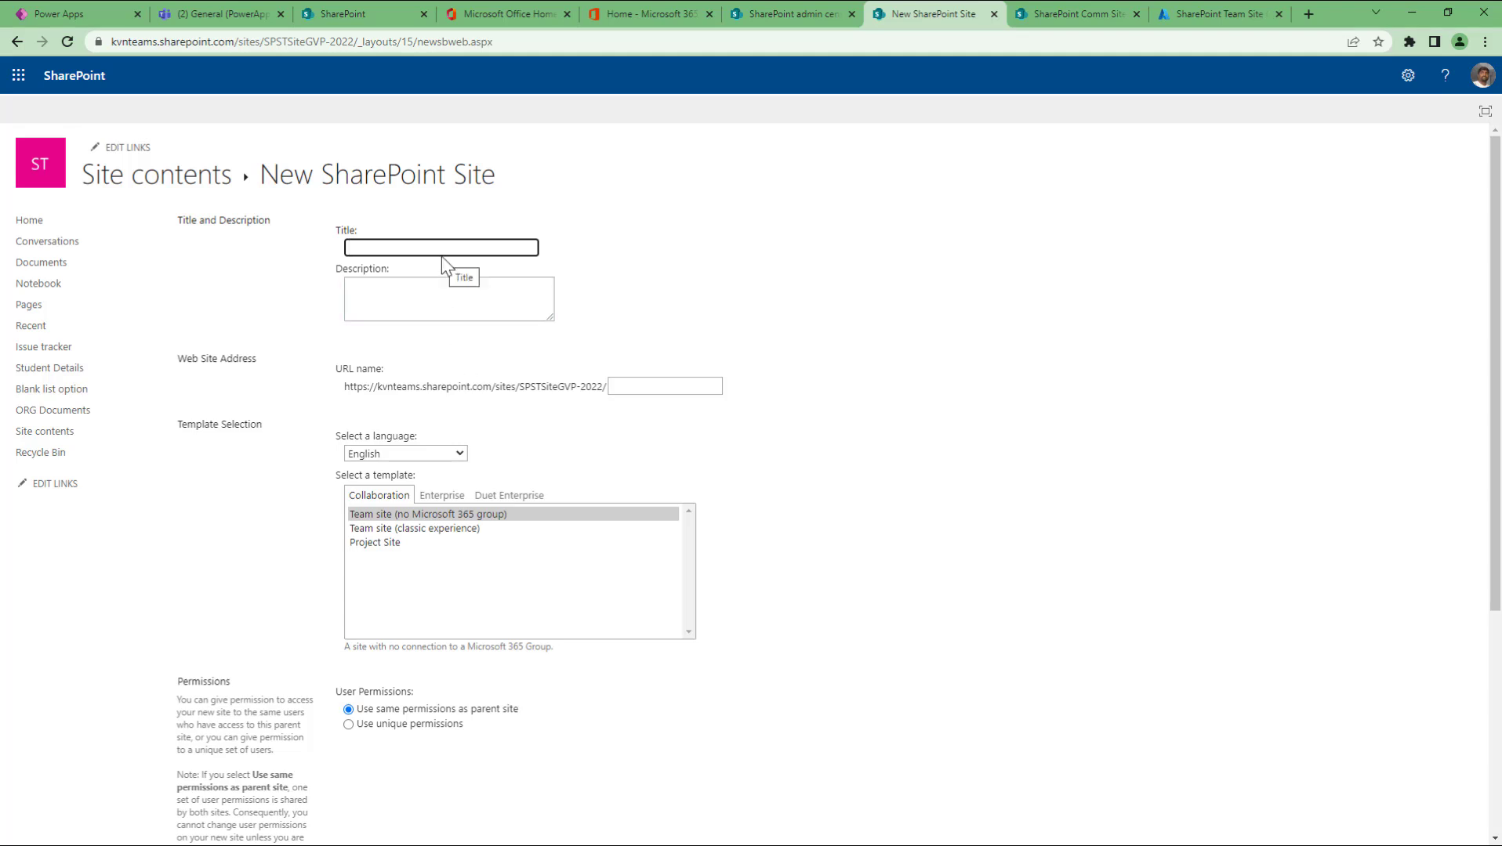
Step: Give the subsite the title 'sub site1' and the URL name ss1
type("sub site1")
left_click(631, 378)
type("sa")
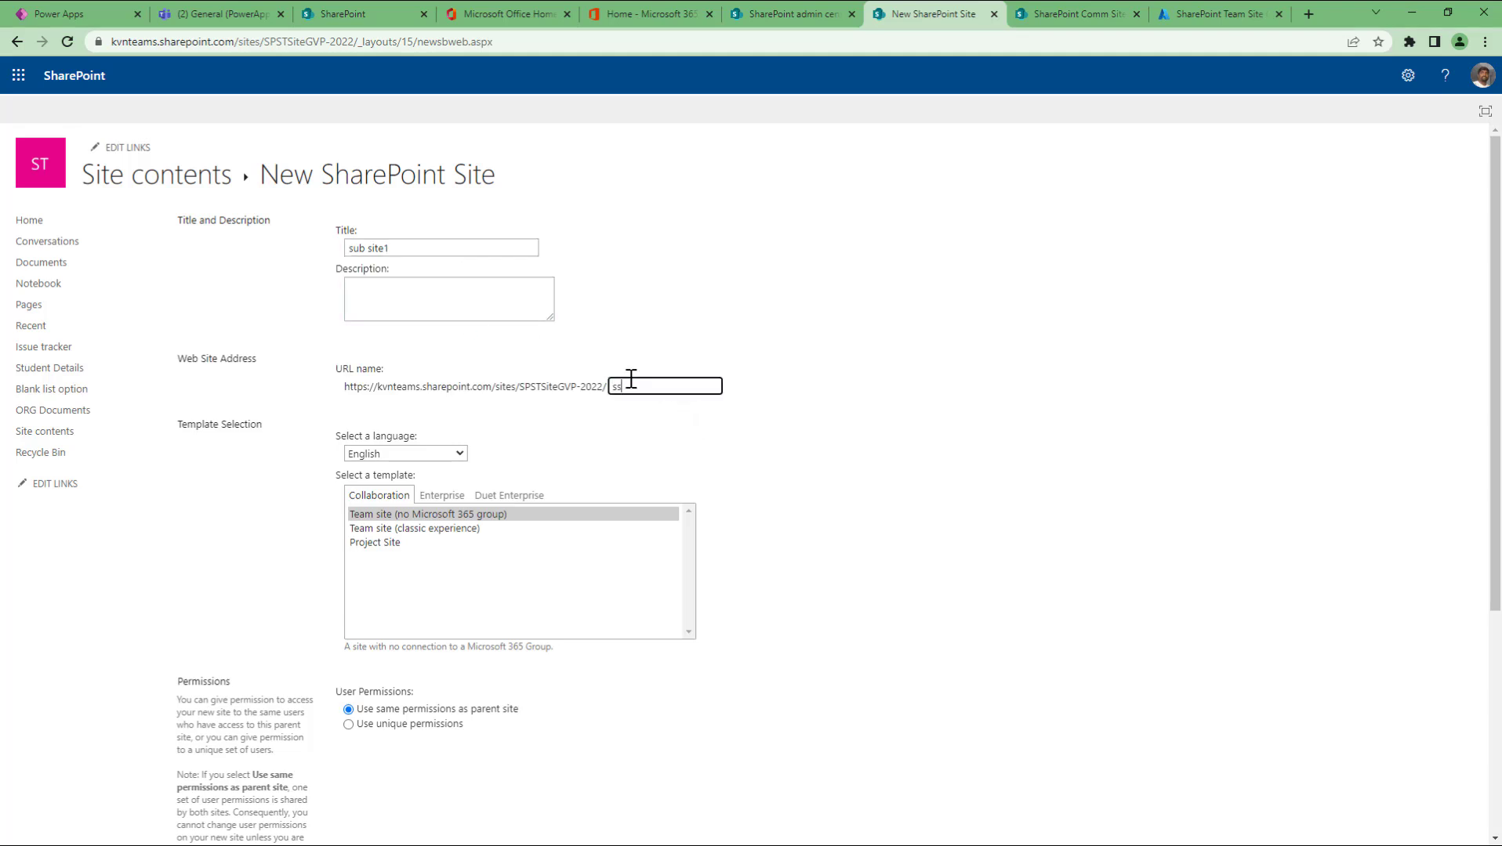
Step: Choose the Team site (no Microsoft 365 group) template and create the subsite
left_click(392, 529)
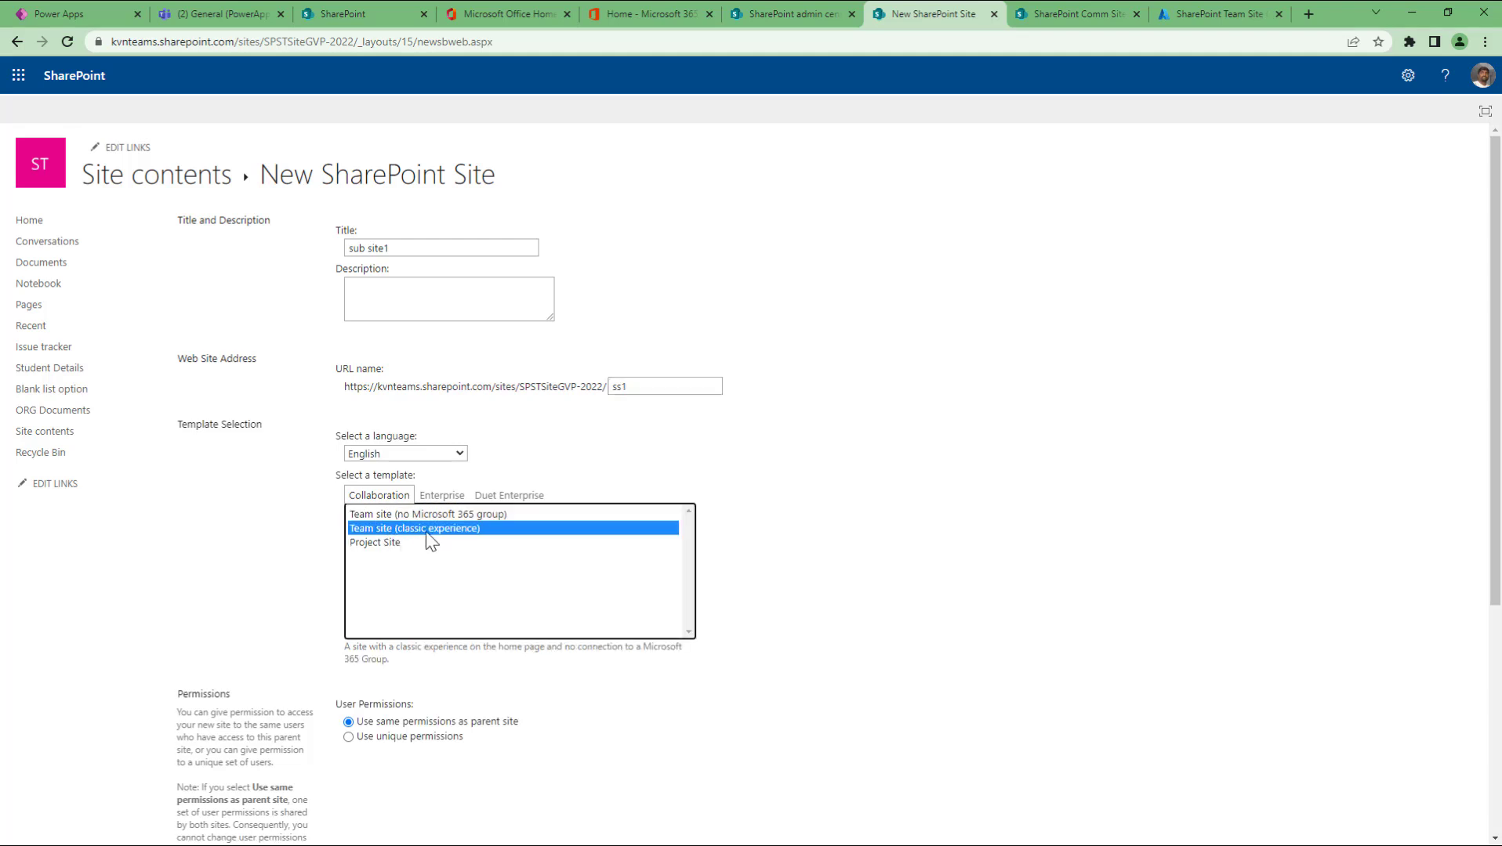
left_click(382, 516)
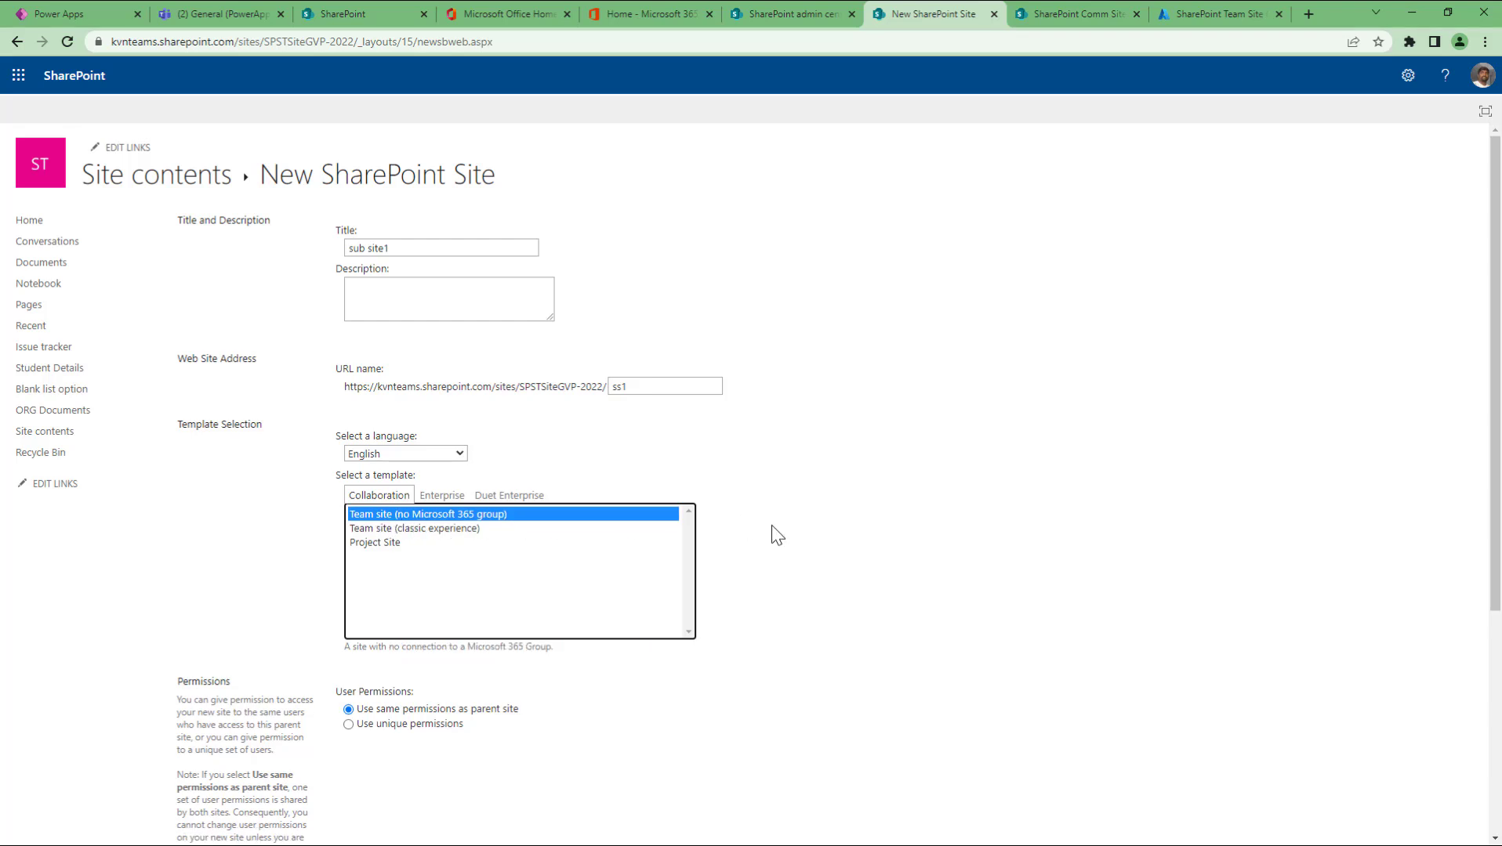
scroll(772, 527, "down", 2)
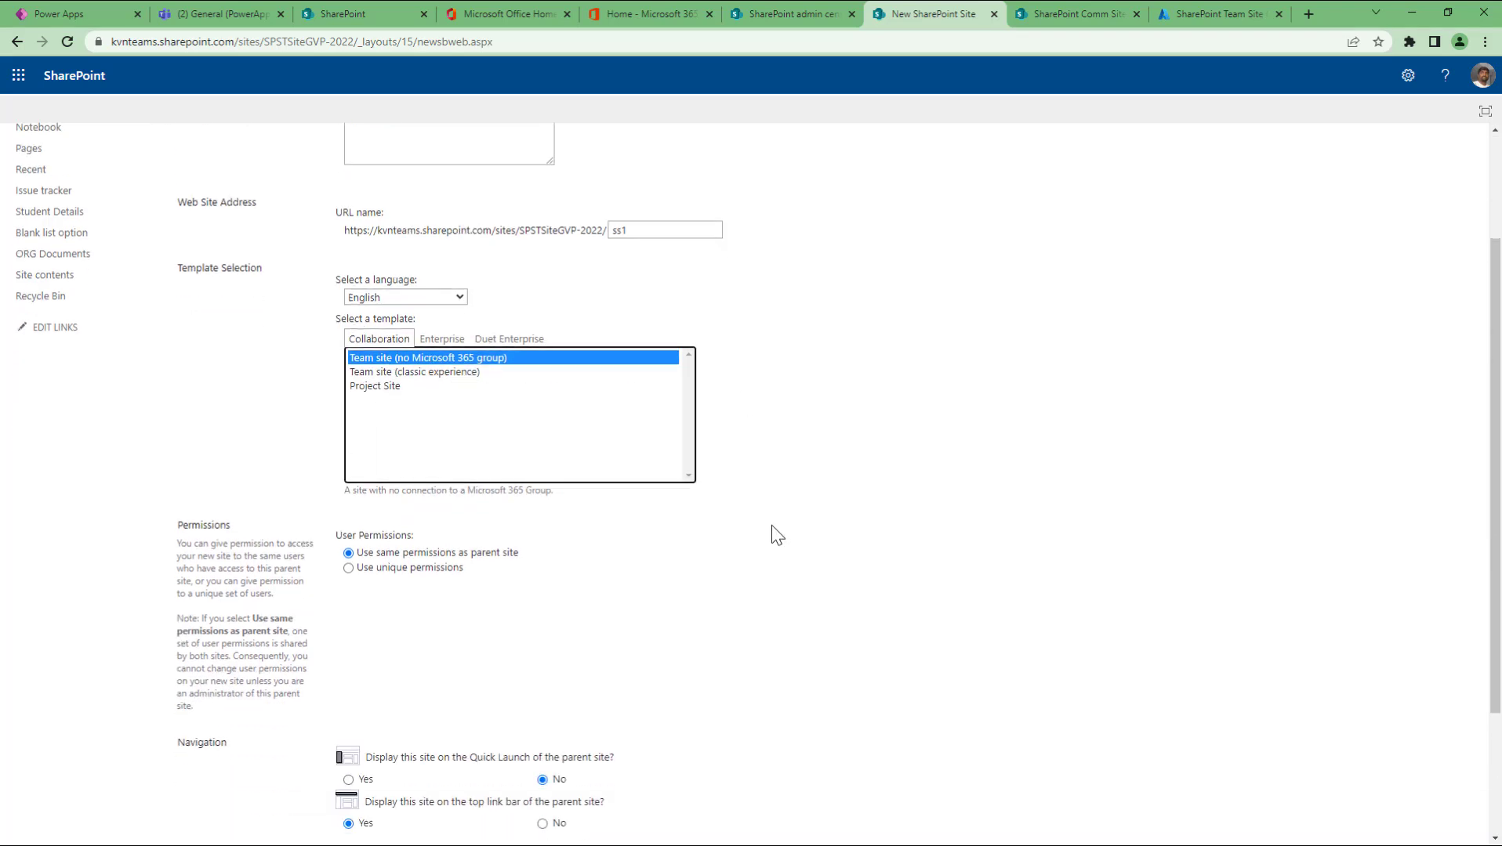
left_click(390, 387)
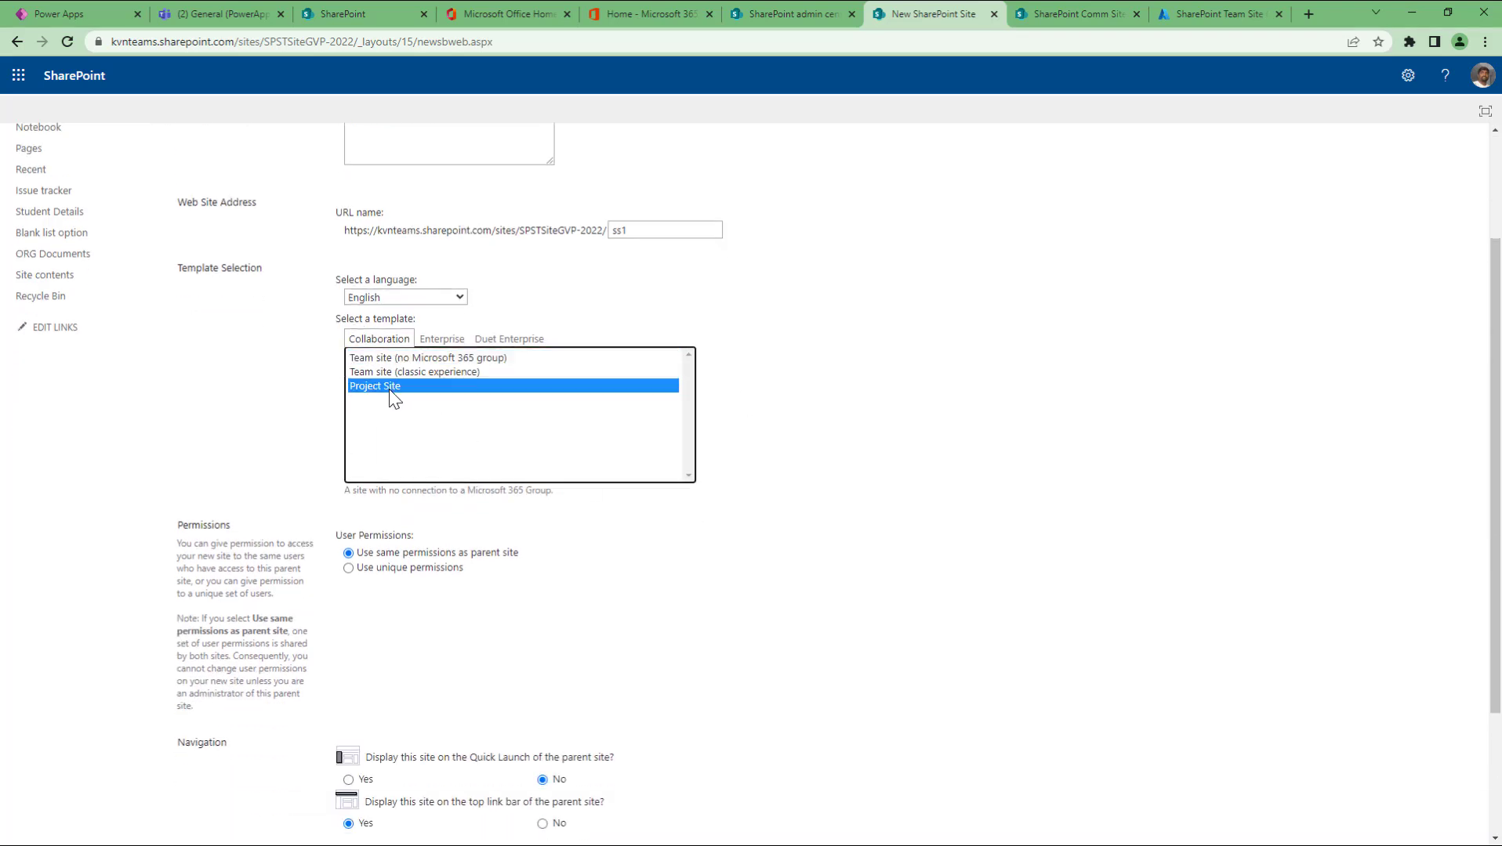
left_click(509, 360)
scroll(819, 511, "down", 2)
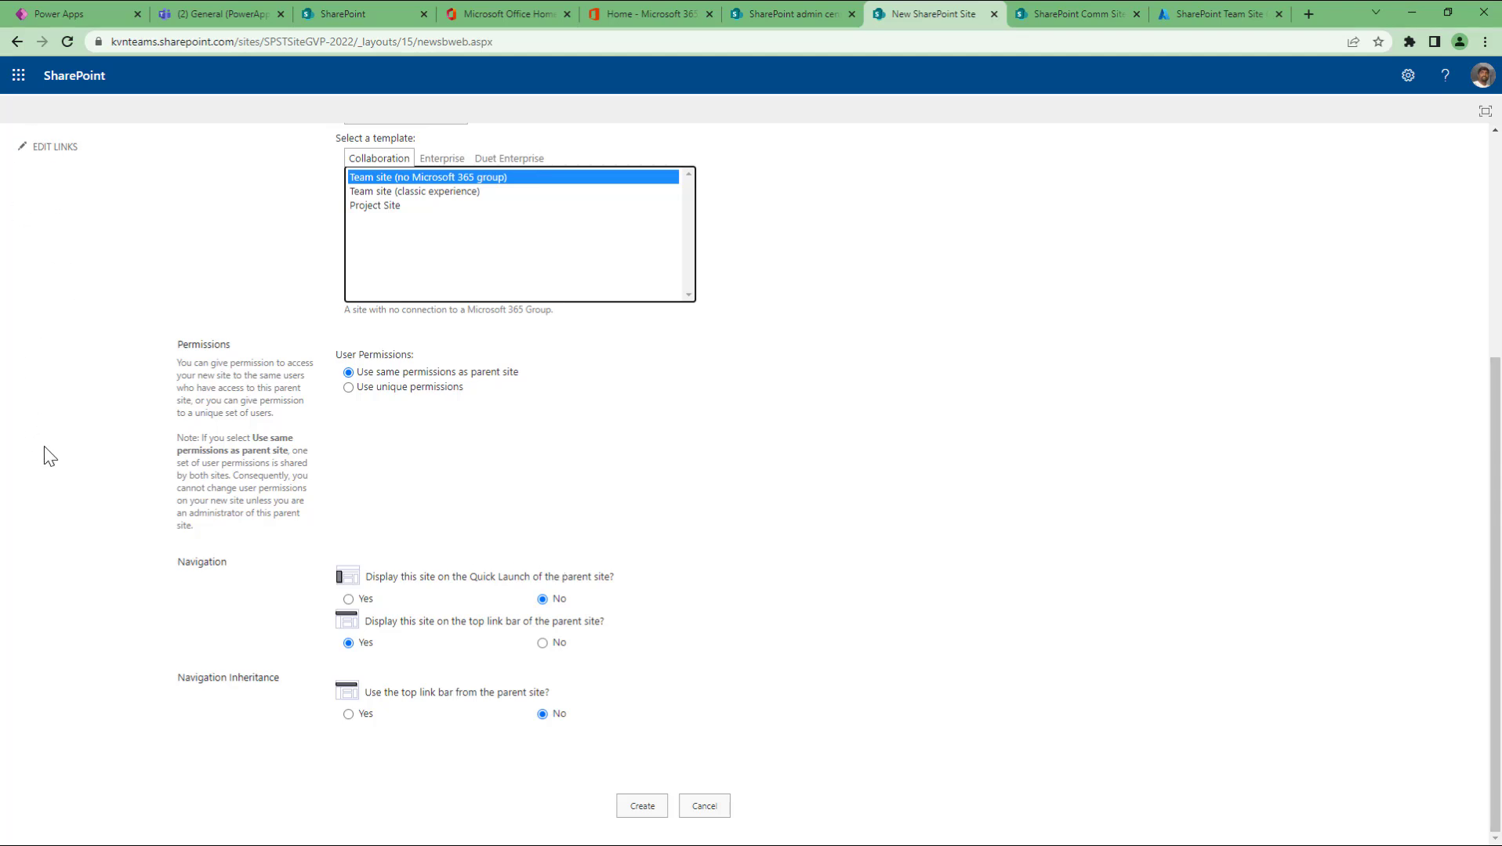
left_click(643, 807)
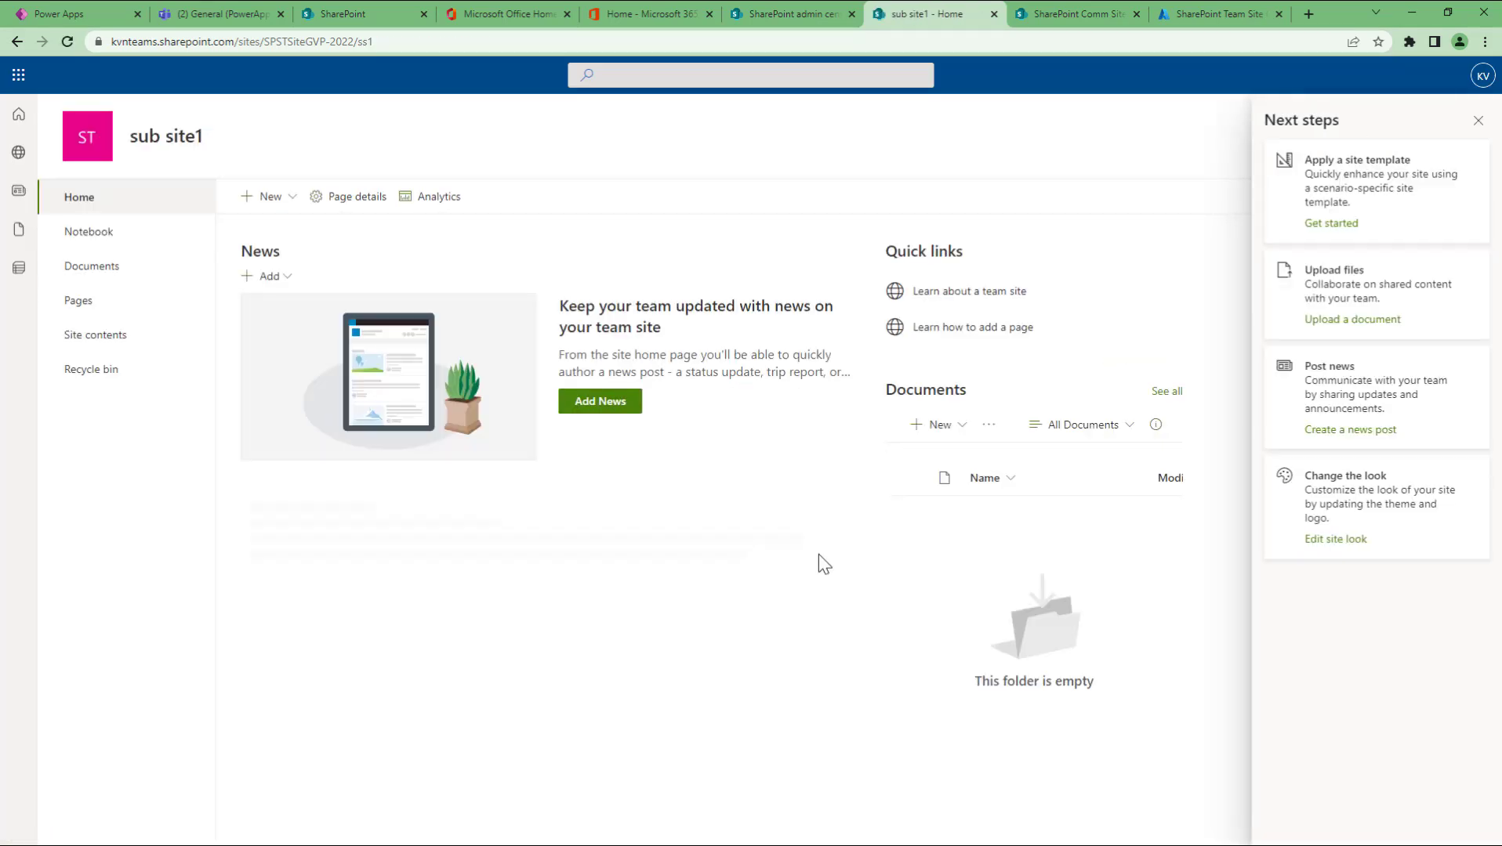
Step: Dismiss Next steps and check the new subsite's ss1 address and its contents
left_click_drag(355, 43, 467, 49)
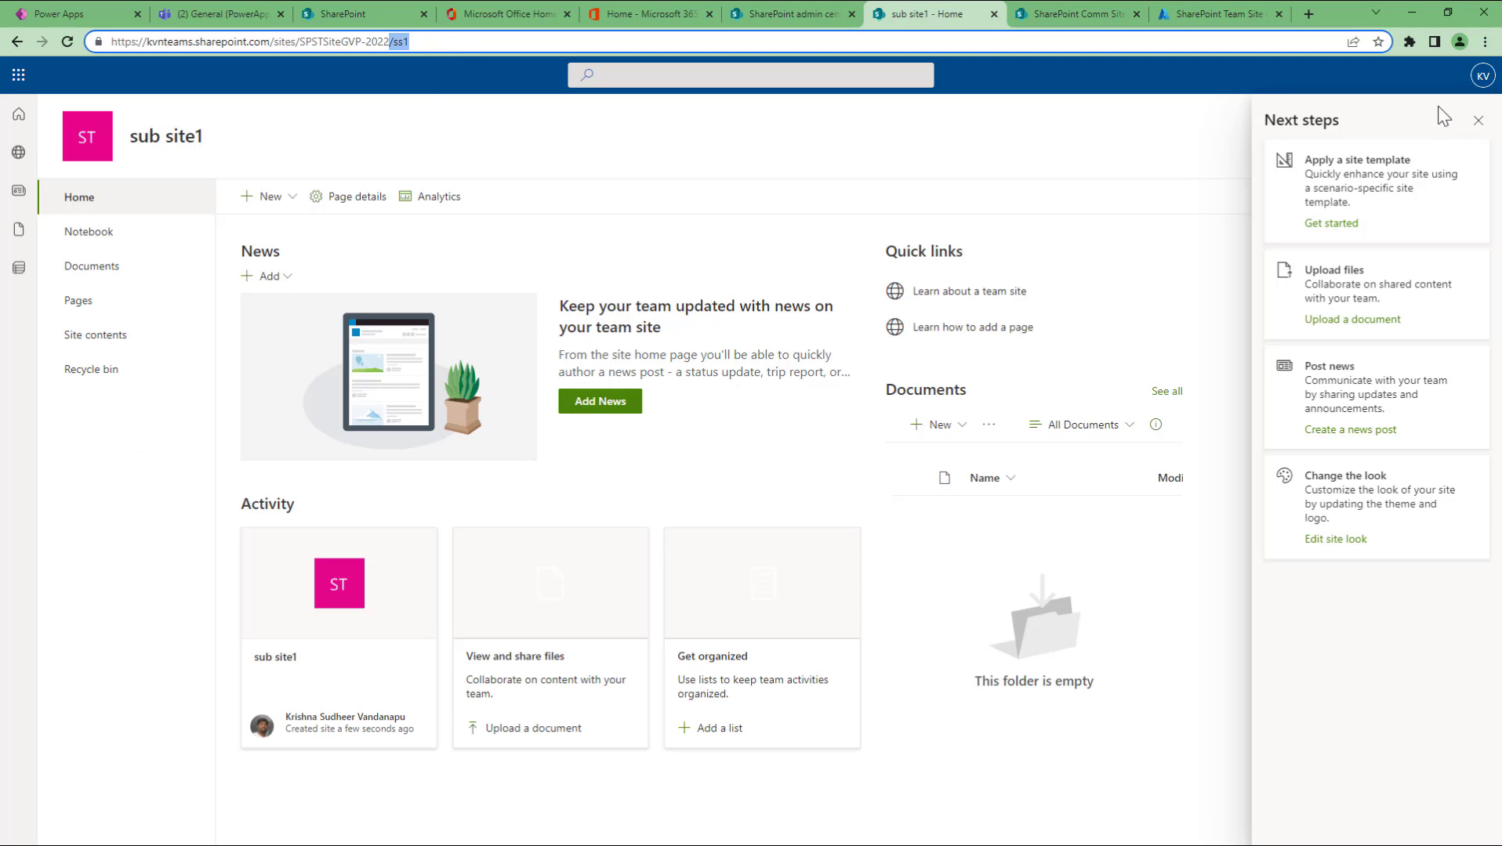
left_click(1474, 125)
left_click(379, 44)
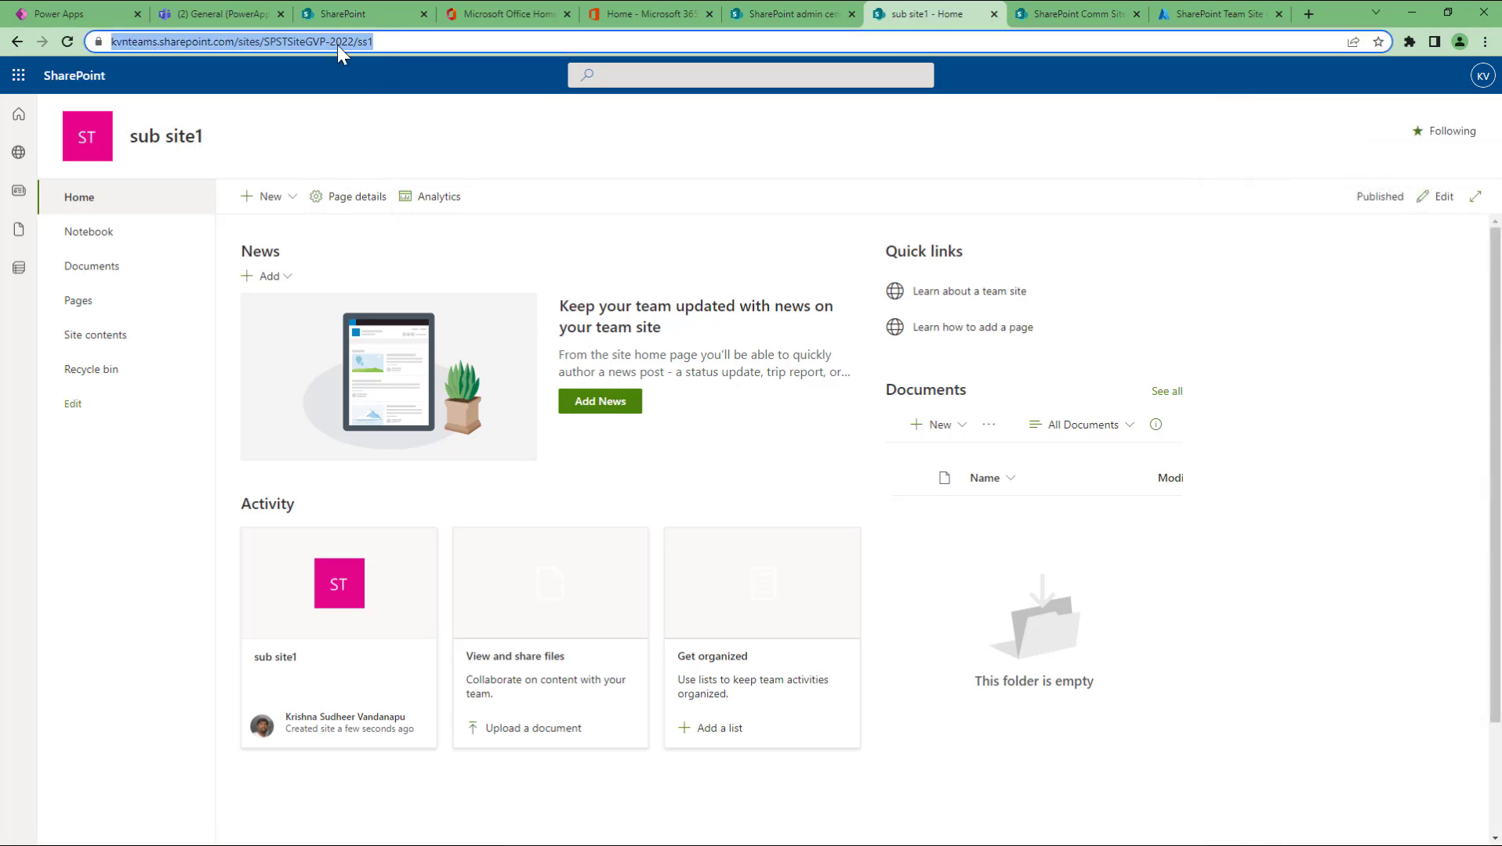
left_click(380, 44)
left_click_drag(386, 43, 427, 45)
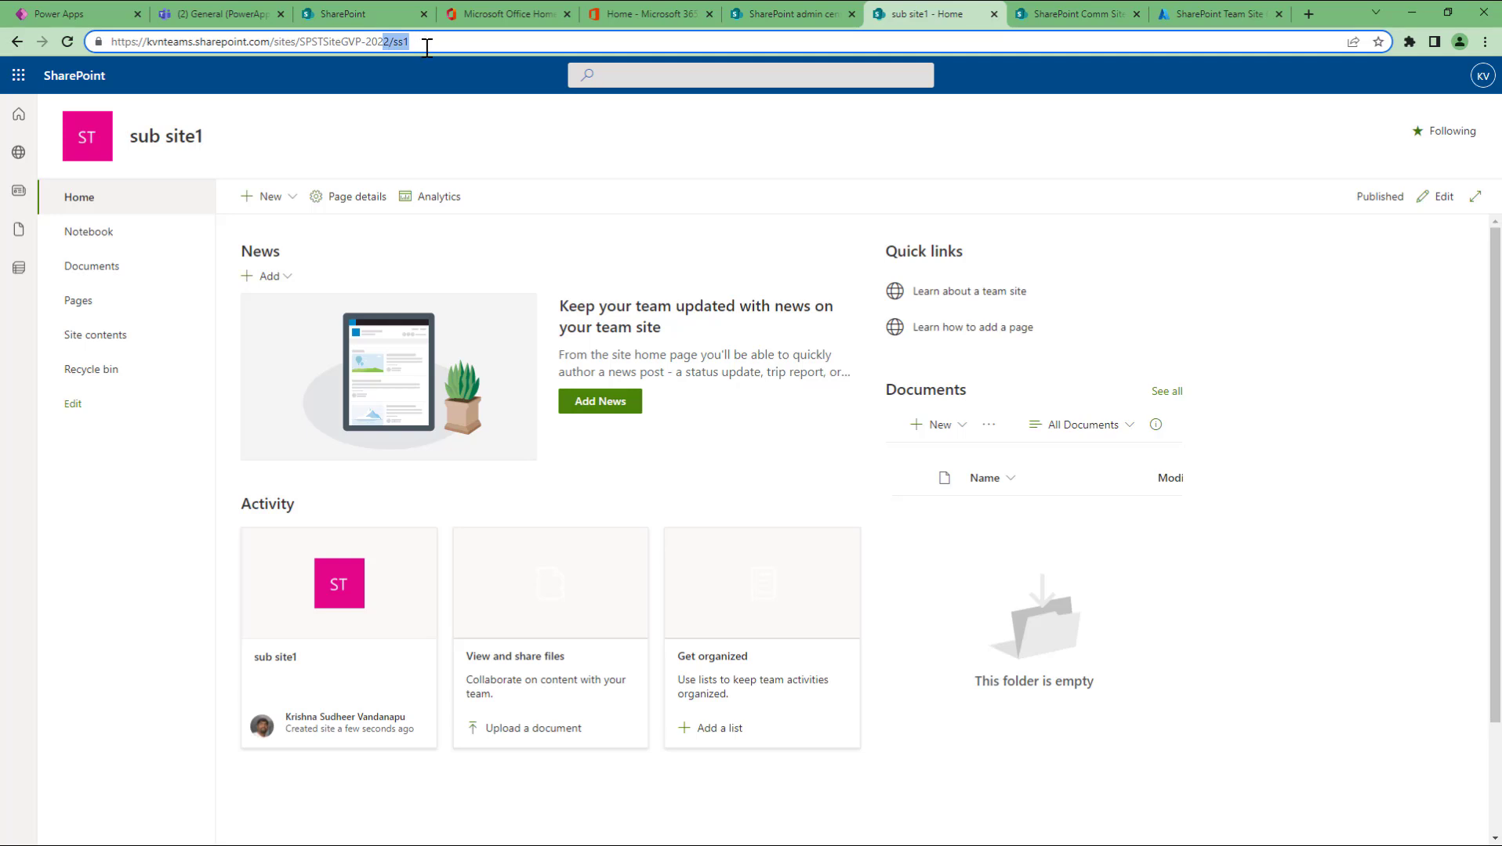
left_click(99, 337)
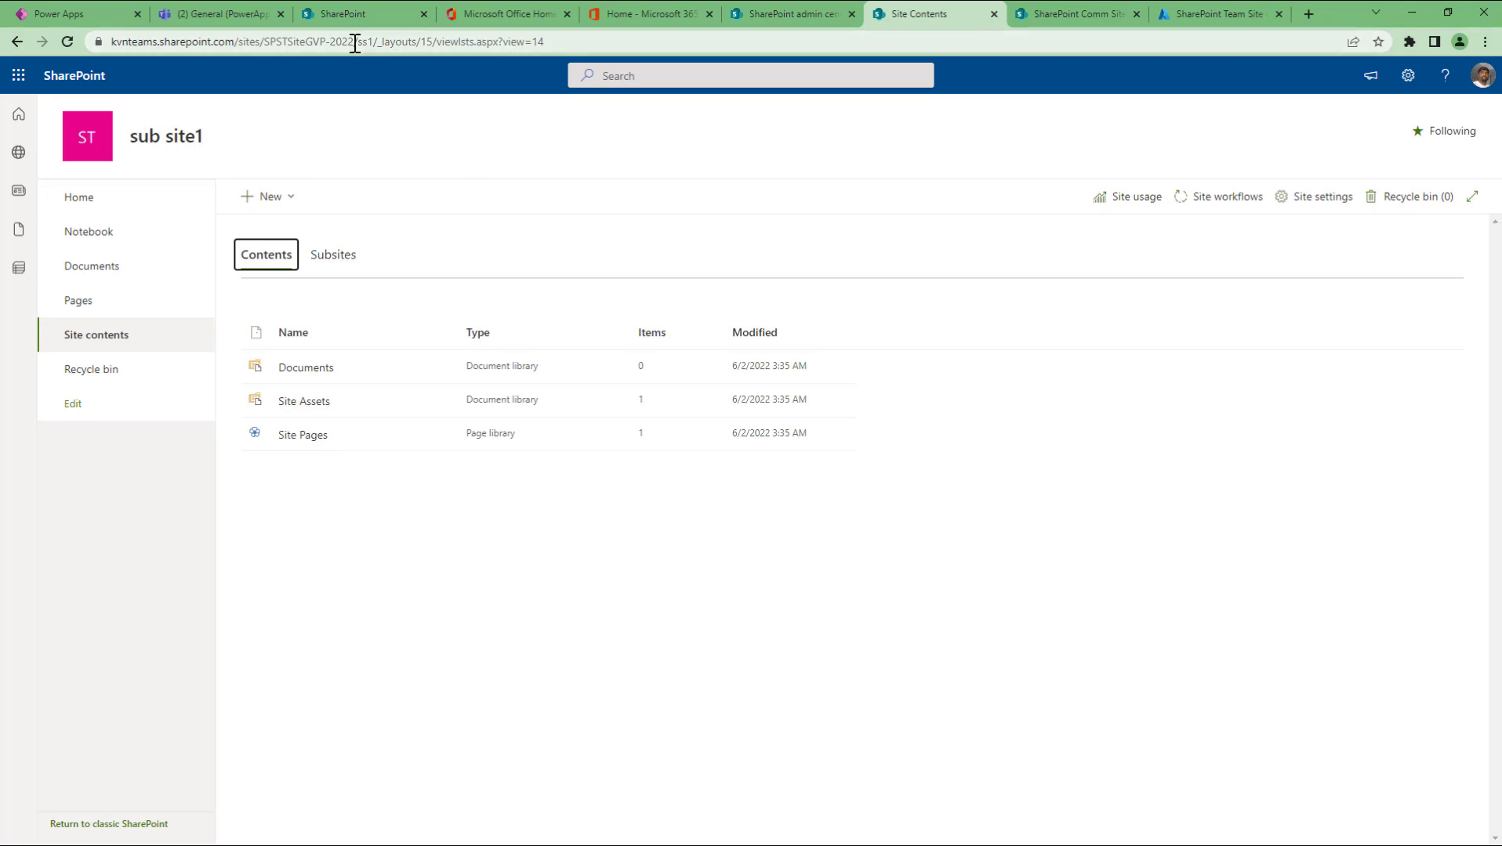
Step: Delete the subsite path from the address to load the parent site's home page
left_click_drag(355, 40, 640, 45)
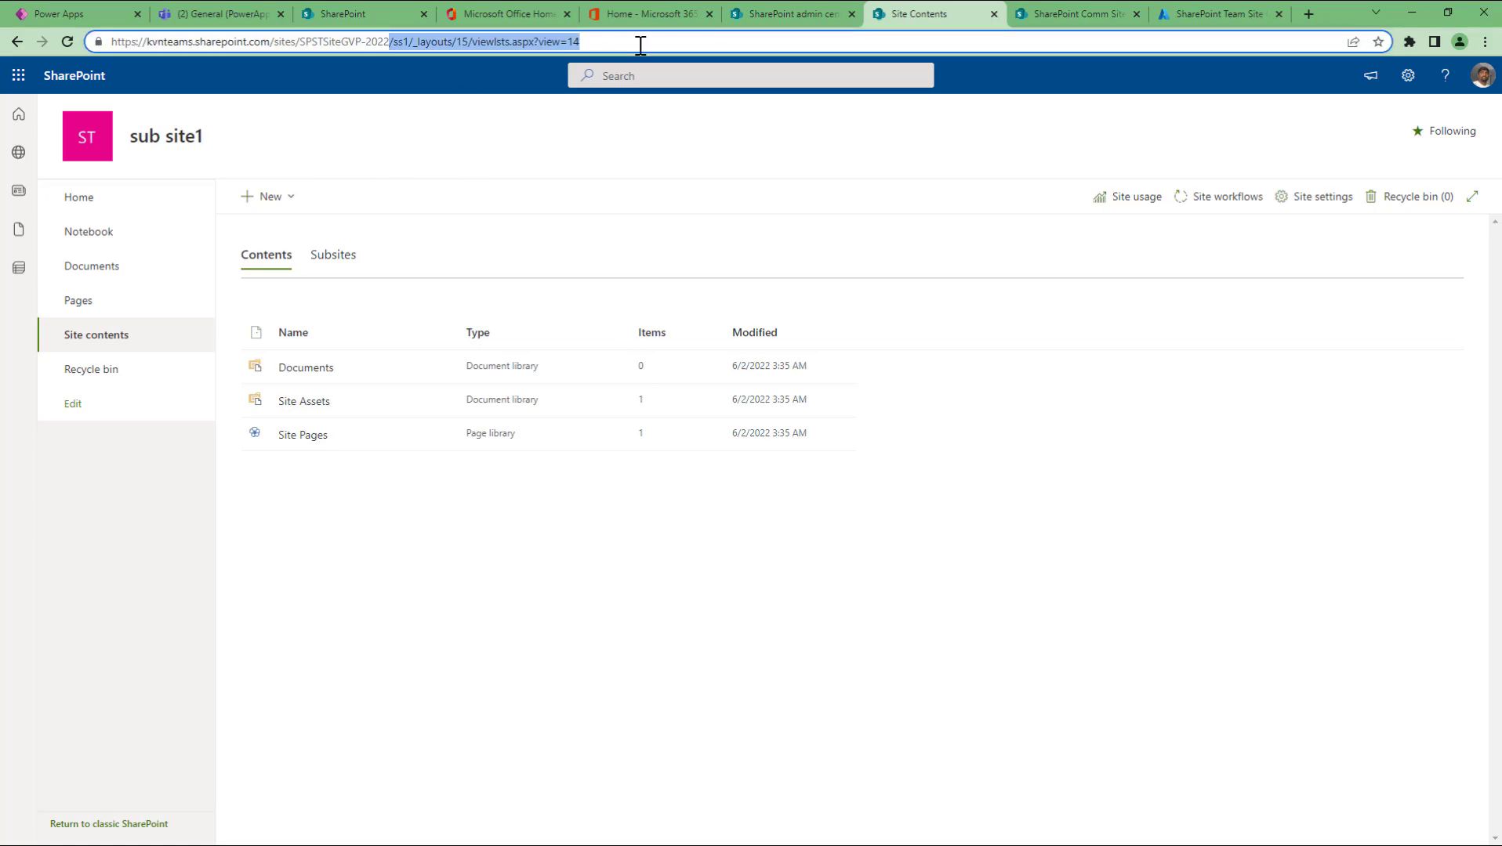
key("BackSpace")
key("Return")
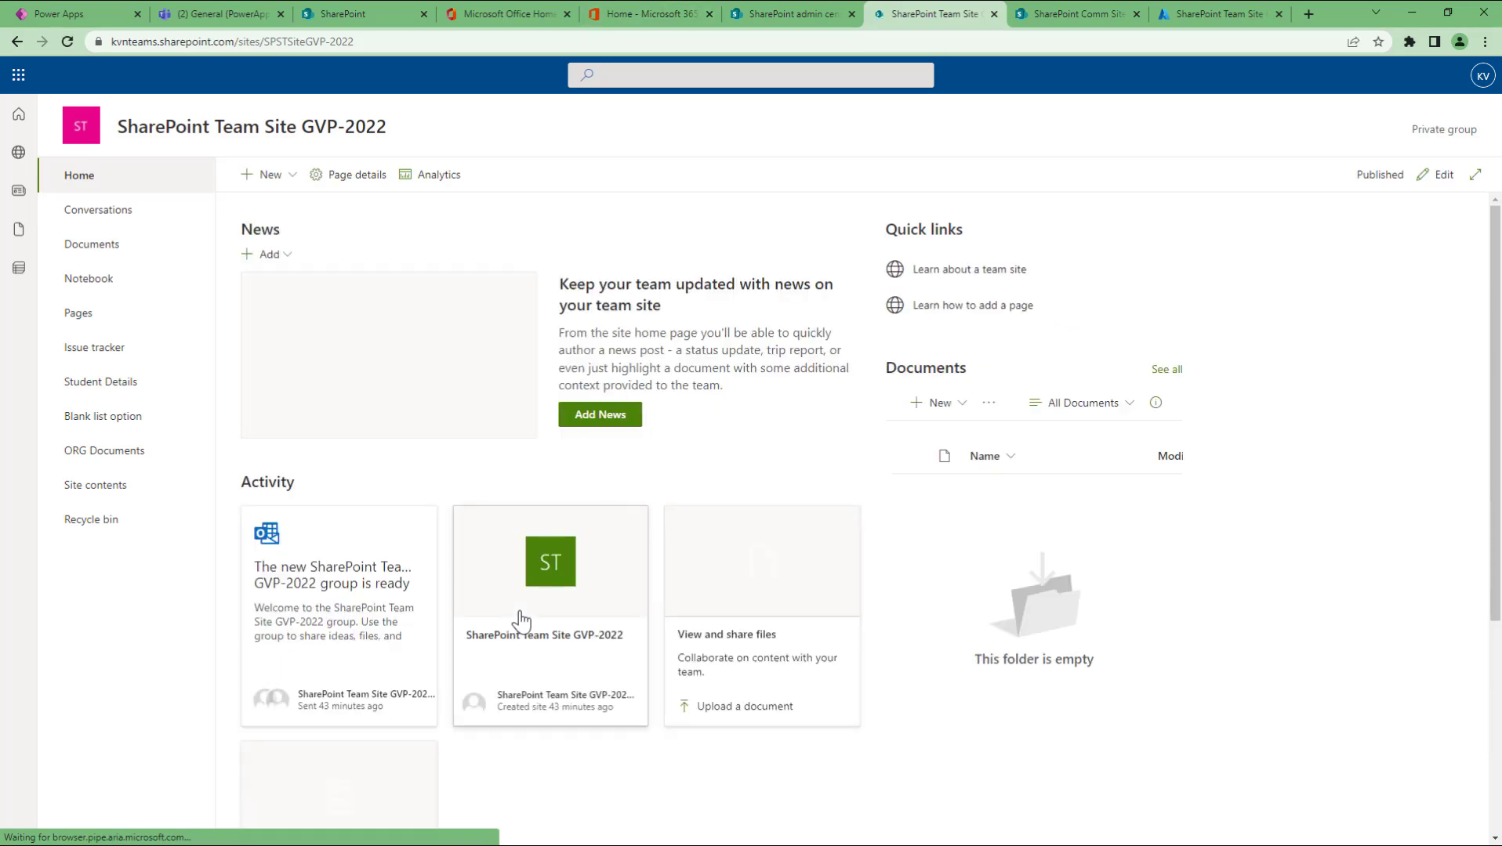
Step: Review the parent site's subsites and lists, dismissing the Teams suggestion and hide-banner dialog
left_click(112, 489)
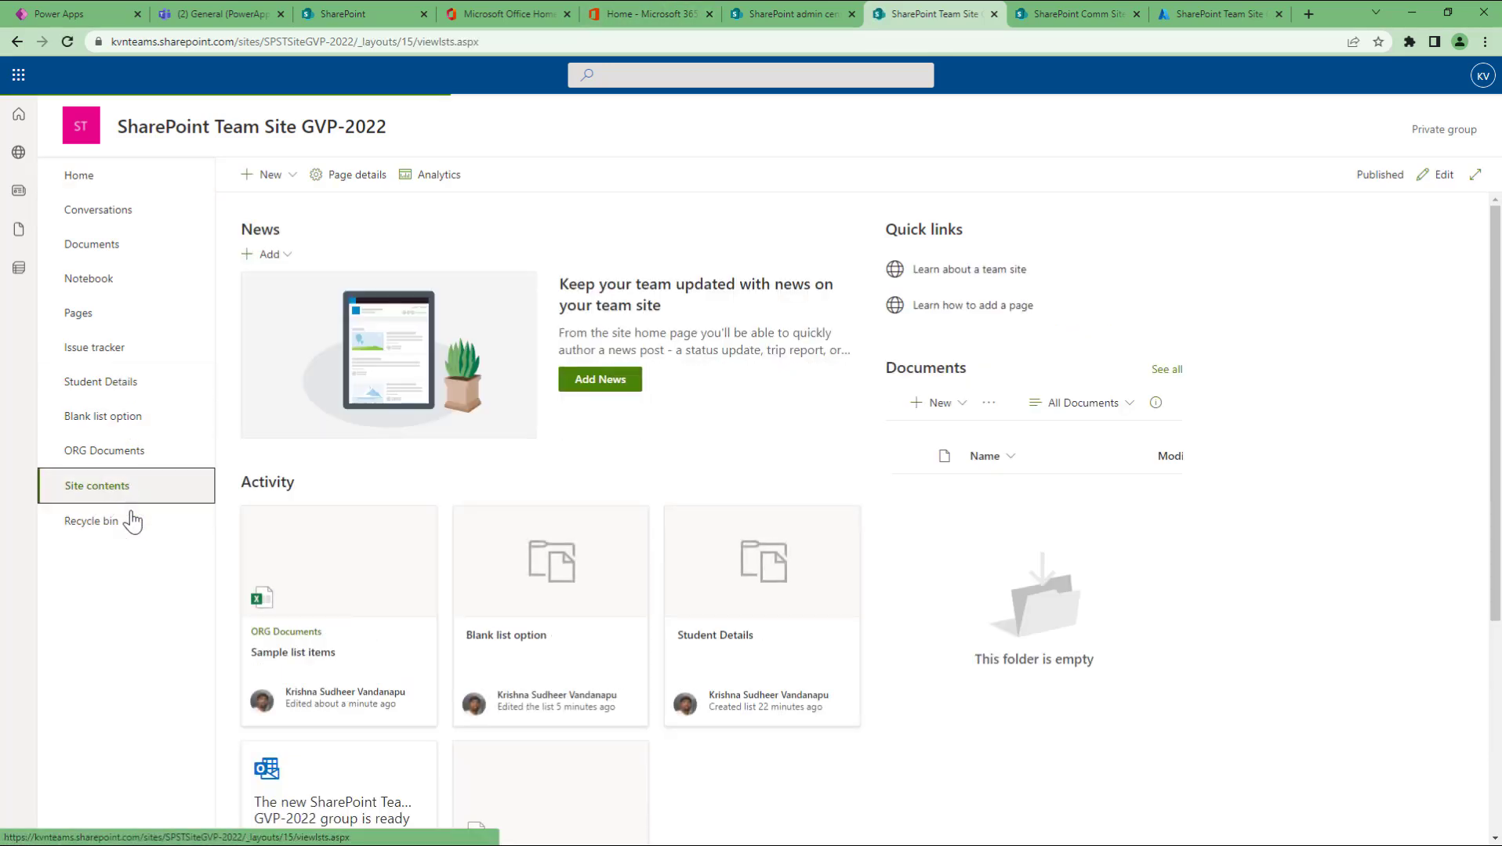
left_click(333, 232)
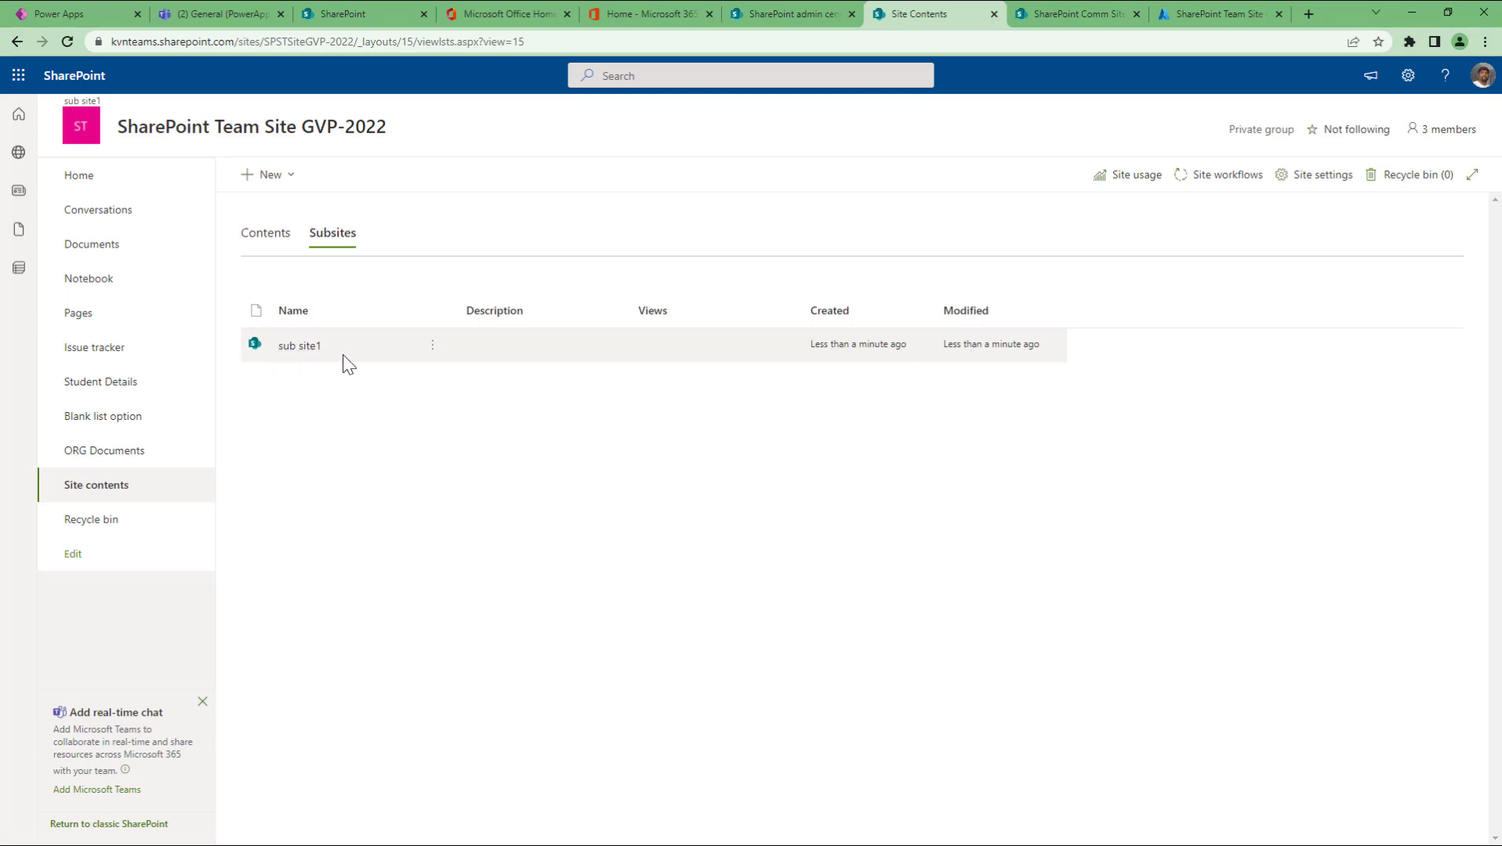
left_click(270, 235)
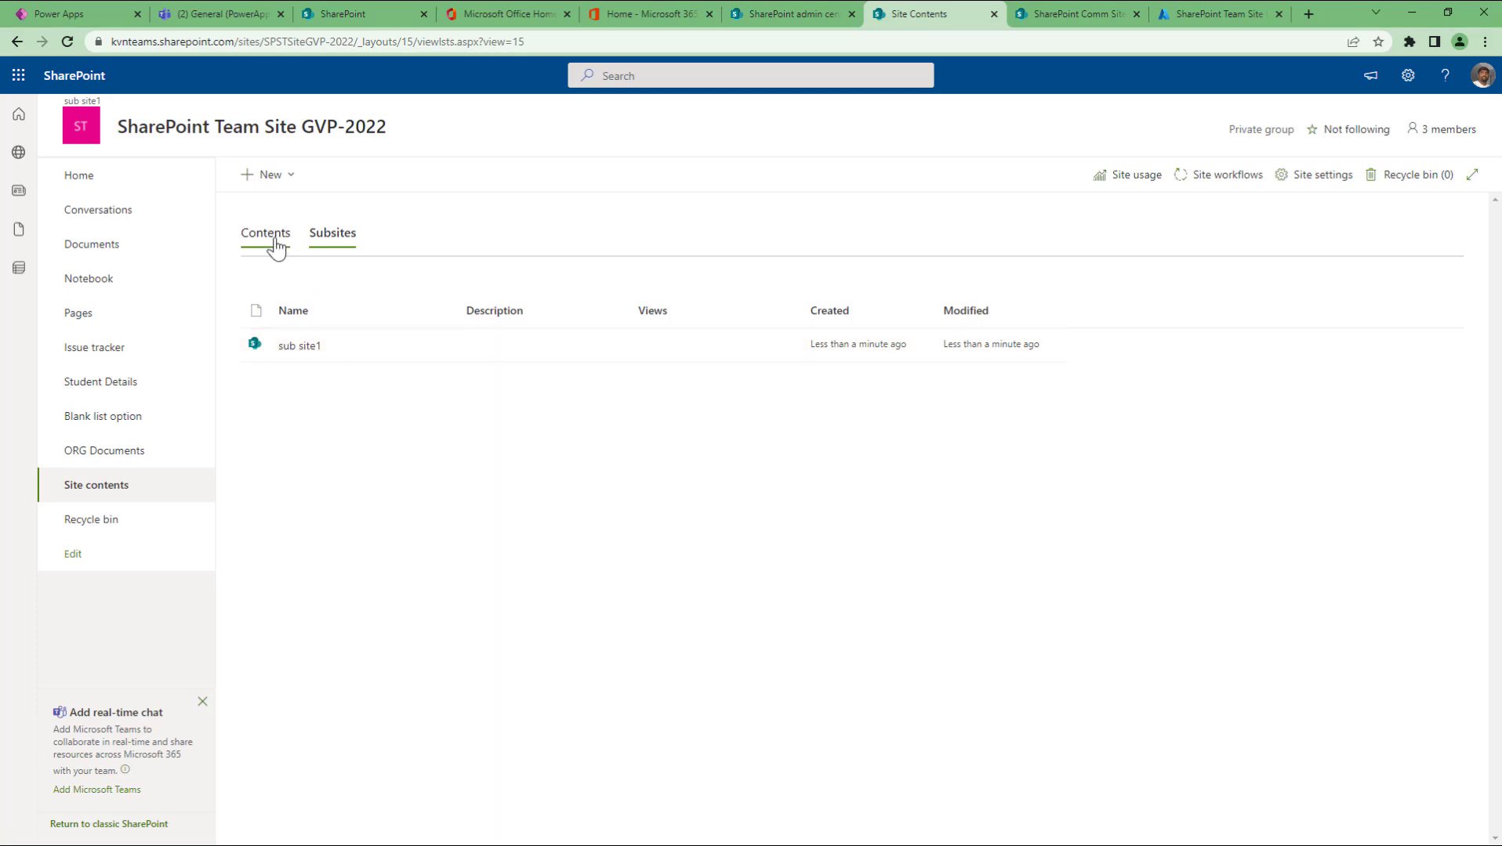
left_click(202, 703)
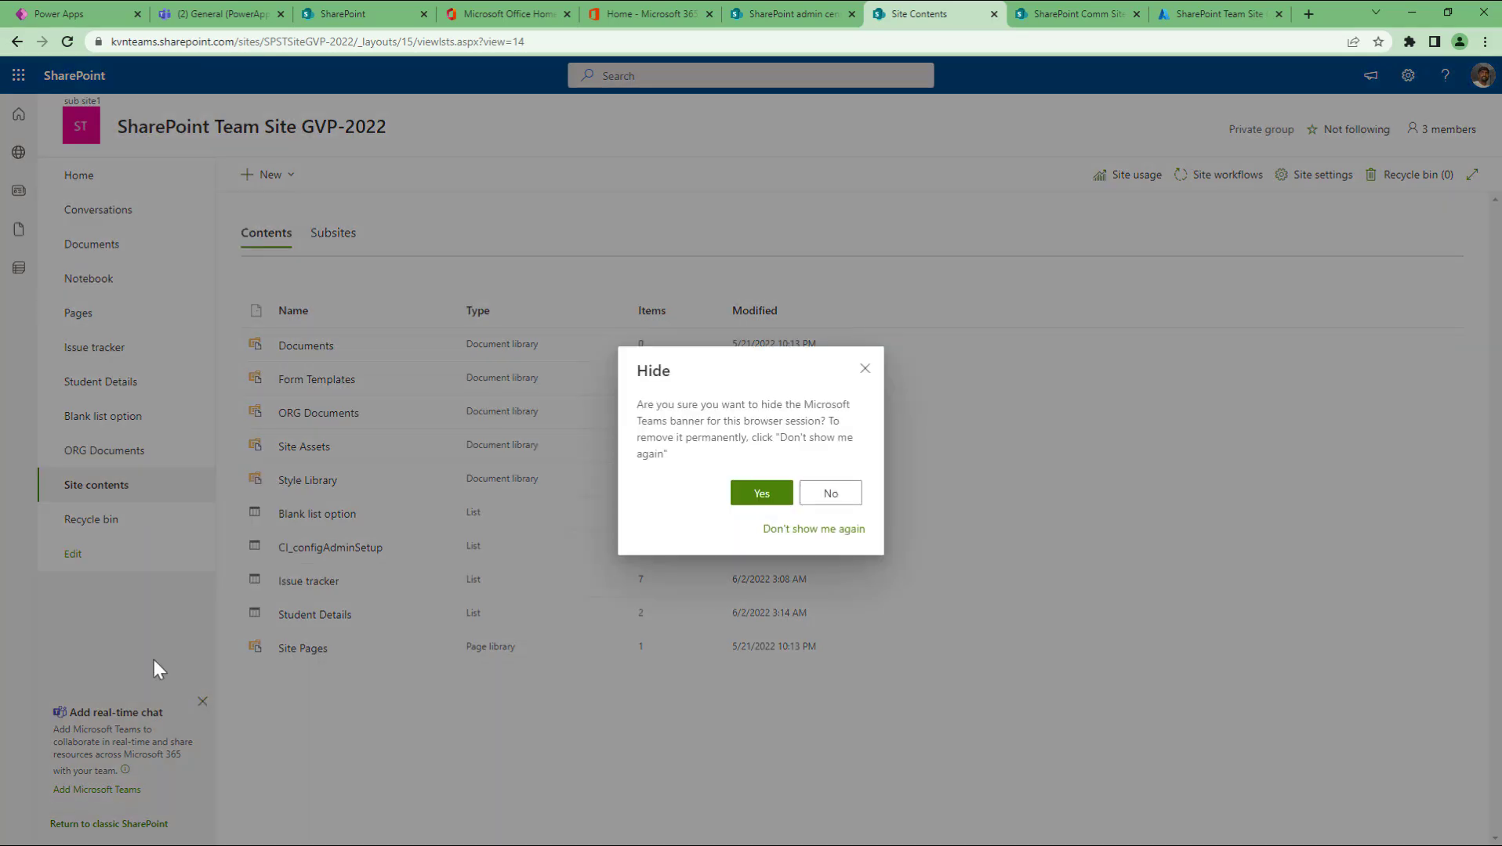
left_click(864, 369)
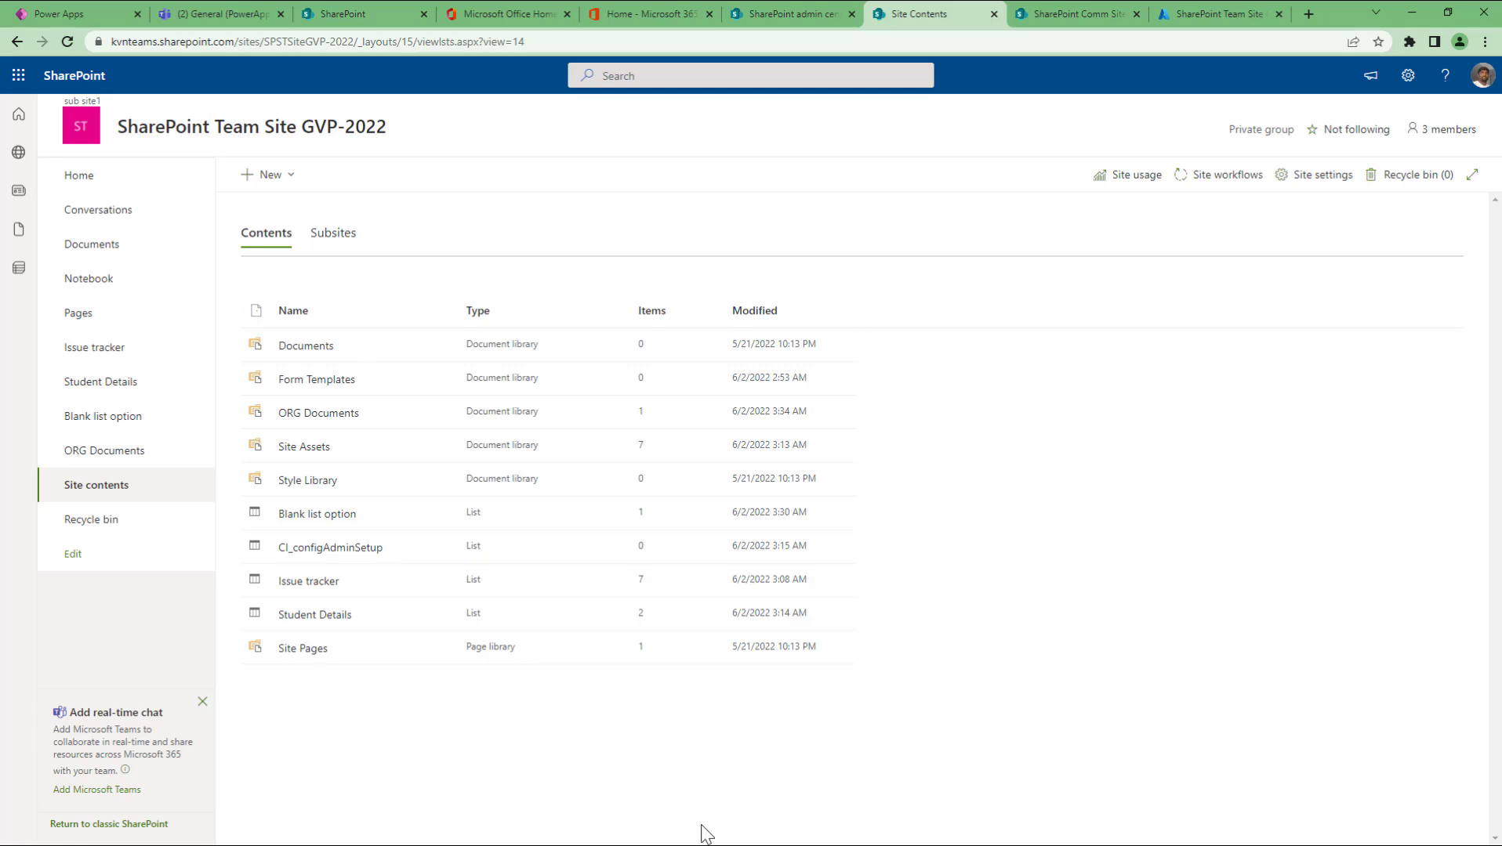
Step: In Power Apps, start a new blank canvas app from the Apps page
left_click(69, 15)
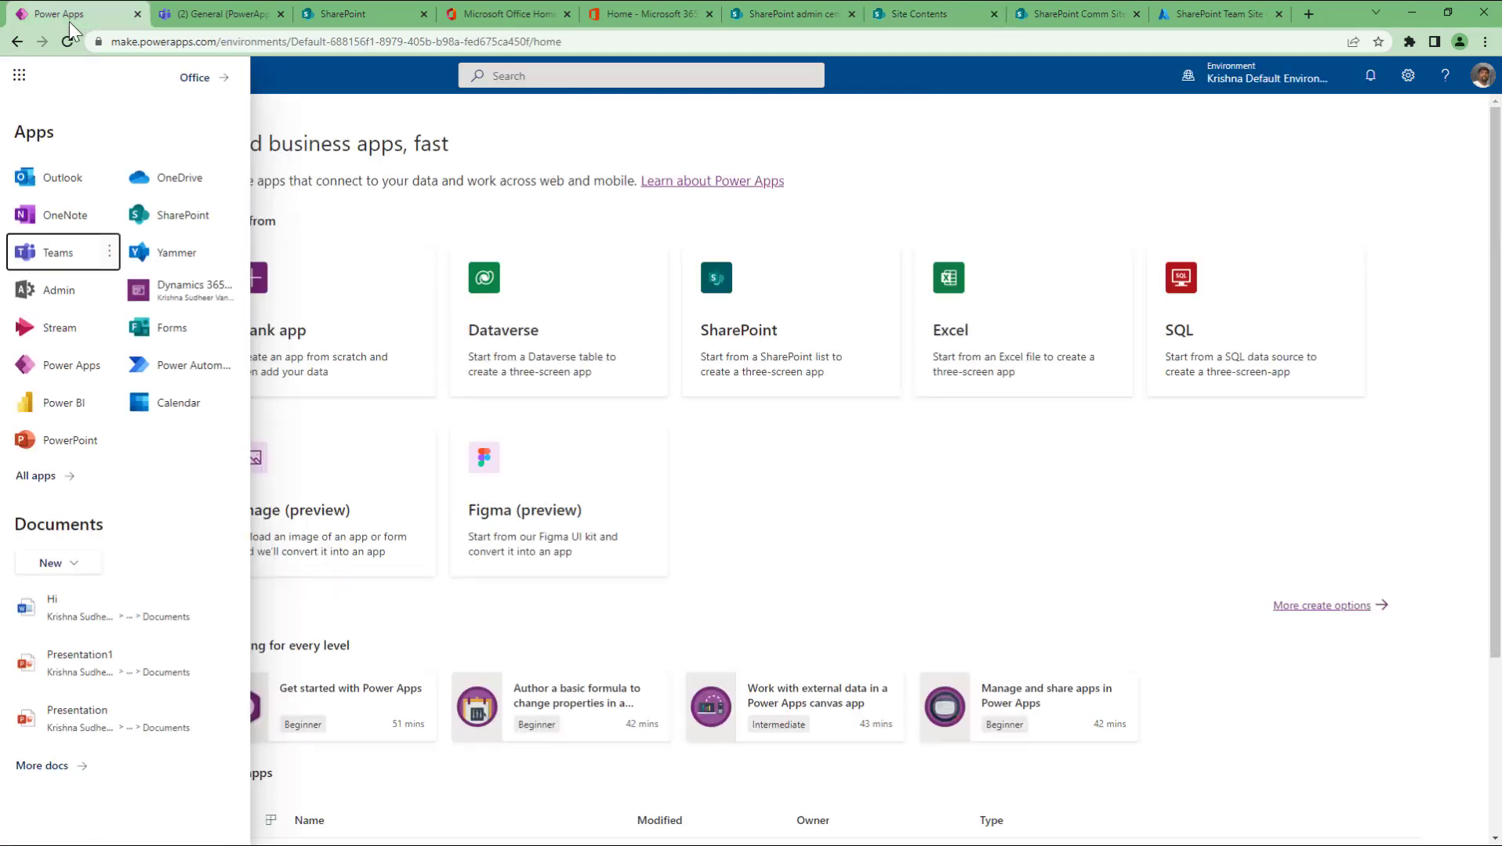
left_click(393, 114)
left_click(47, 210)
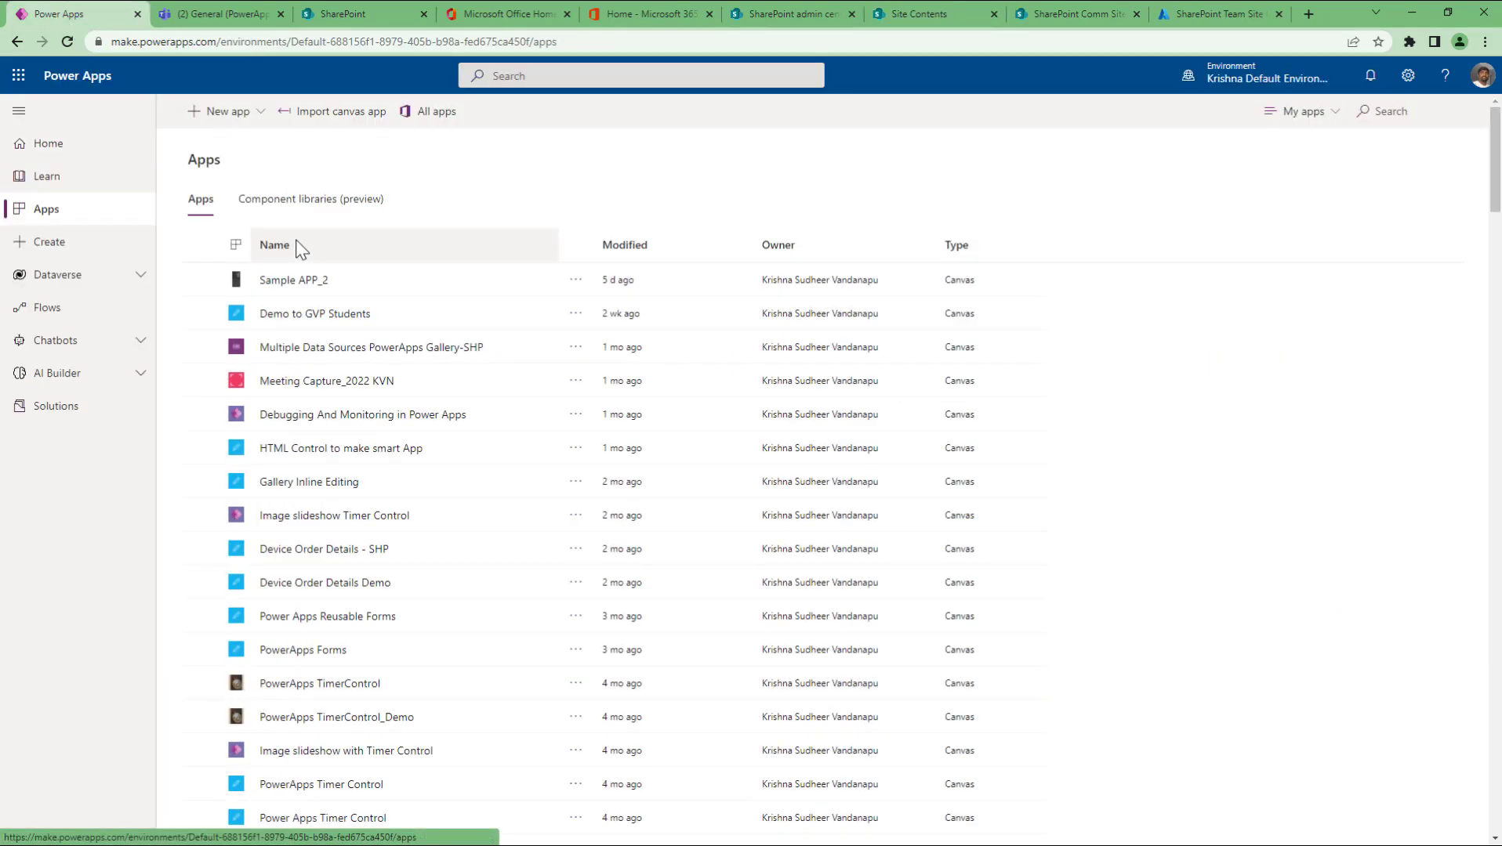
left_click(224, 112)
left_click(234, 153)
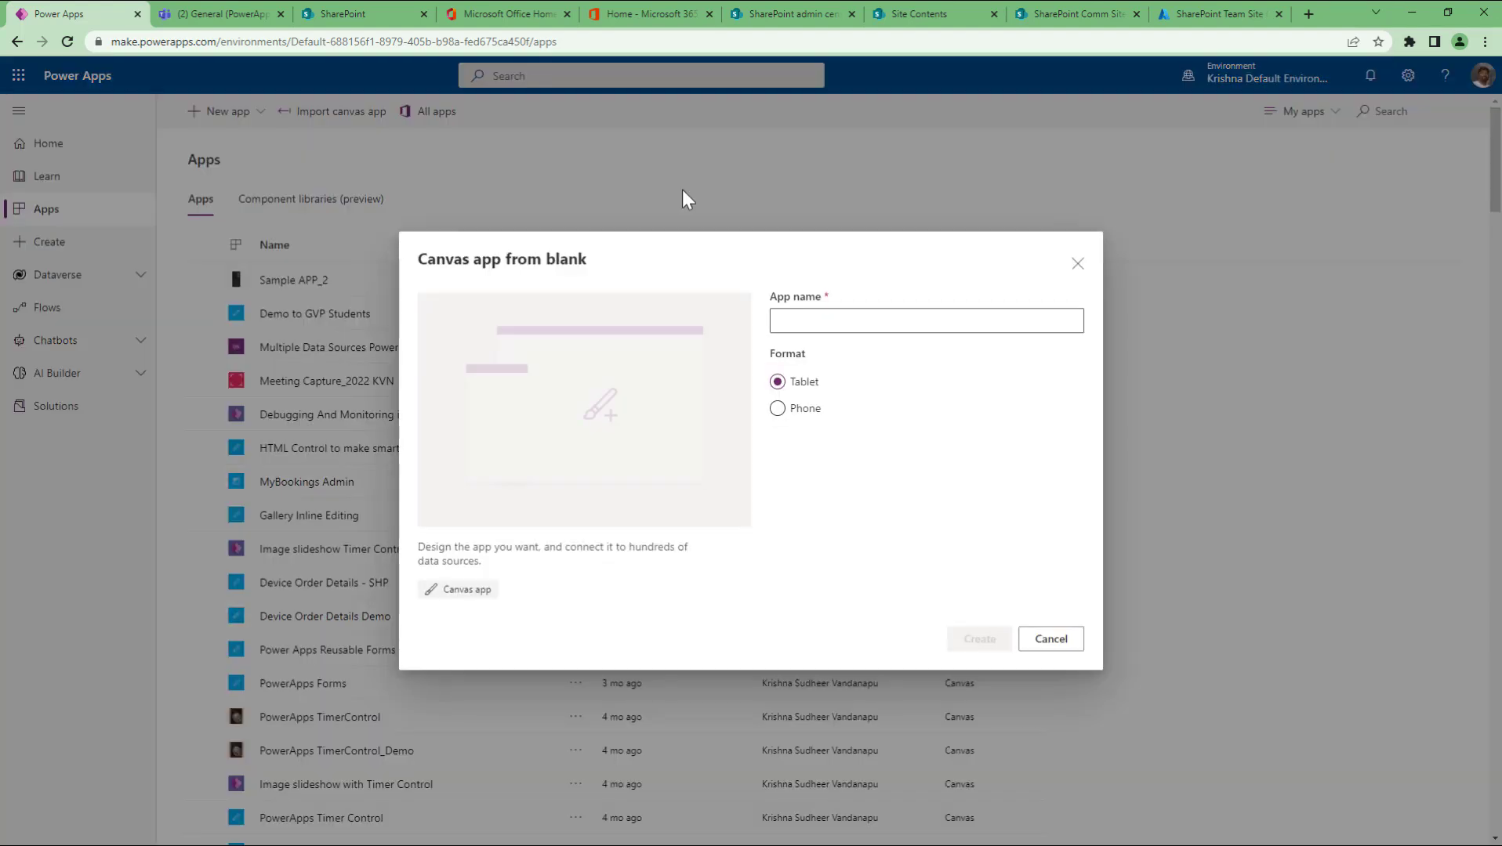
Step: Name the tablet app CRUD_Operations and create it
left_click(810, 314)
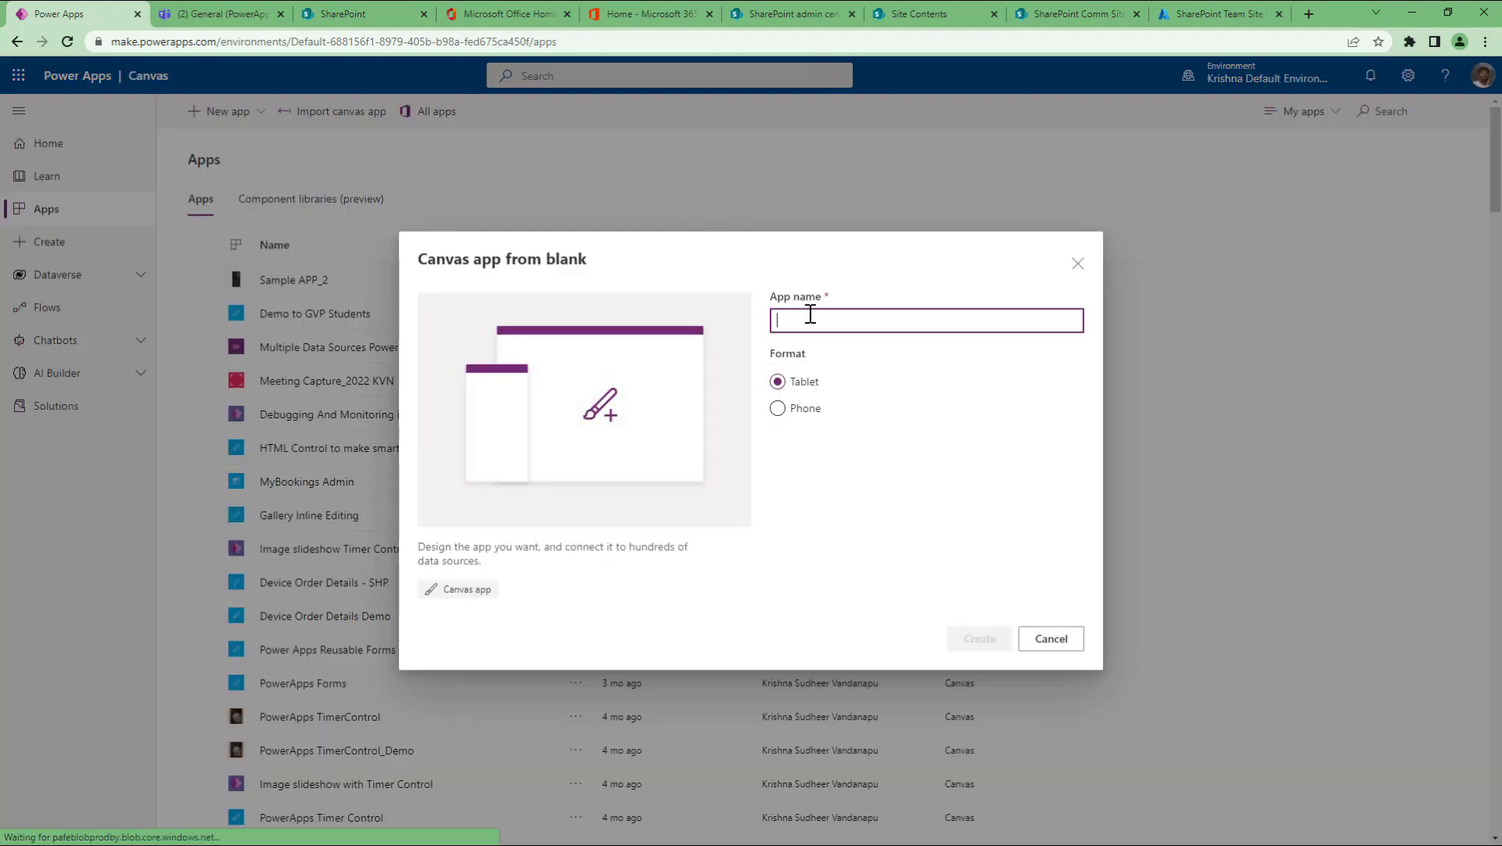
type("CRUD")
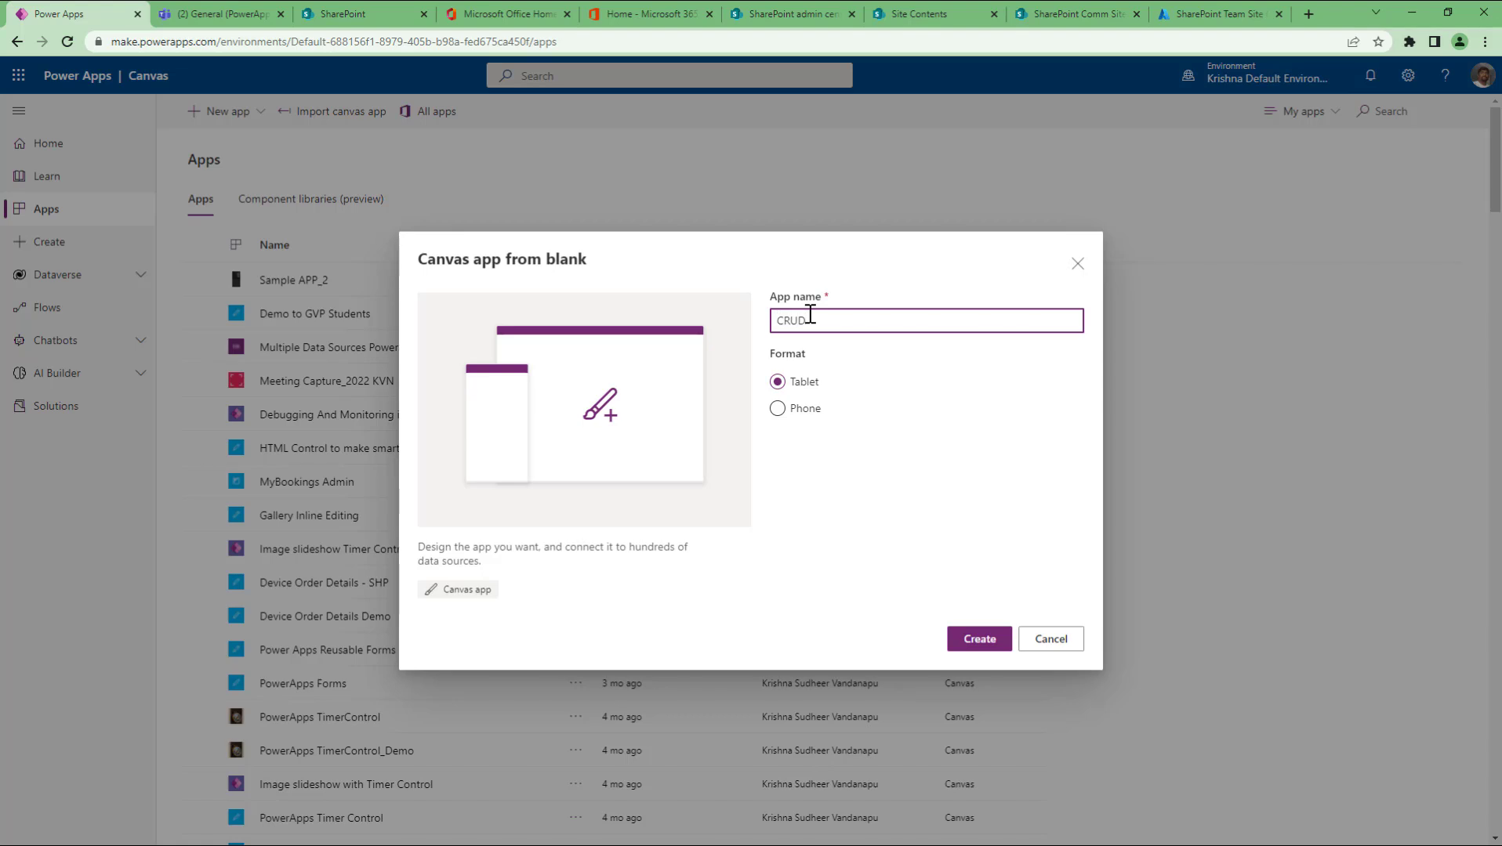
double_click(810, 314)
left_click(810, 314)
type("_Operations")
left_click(980, 639)
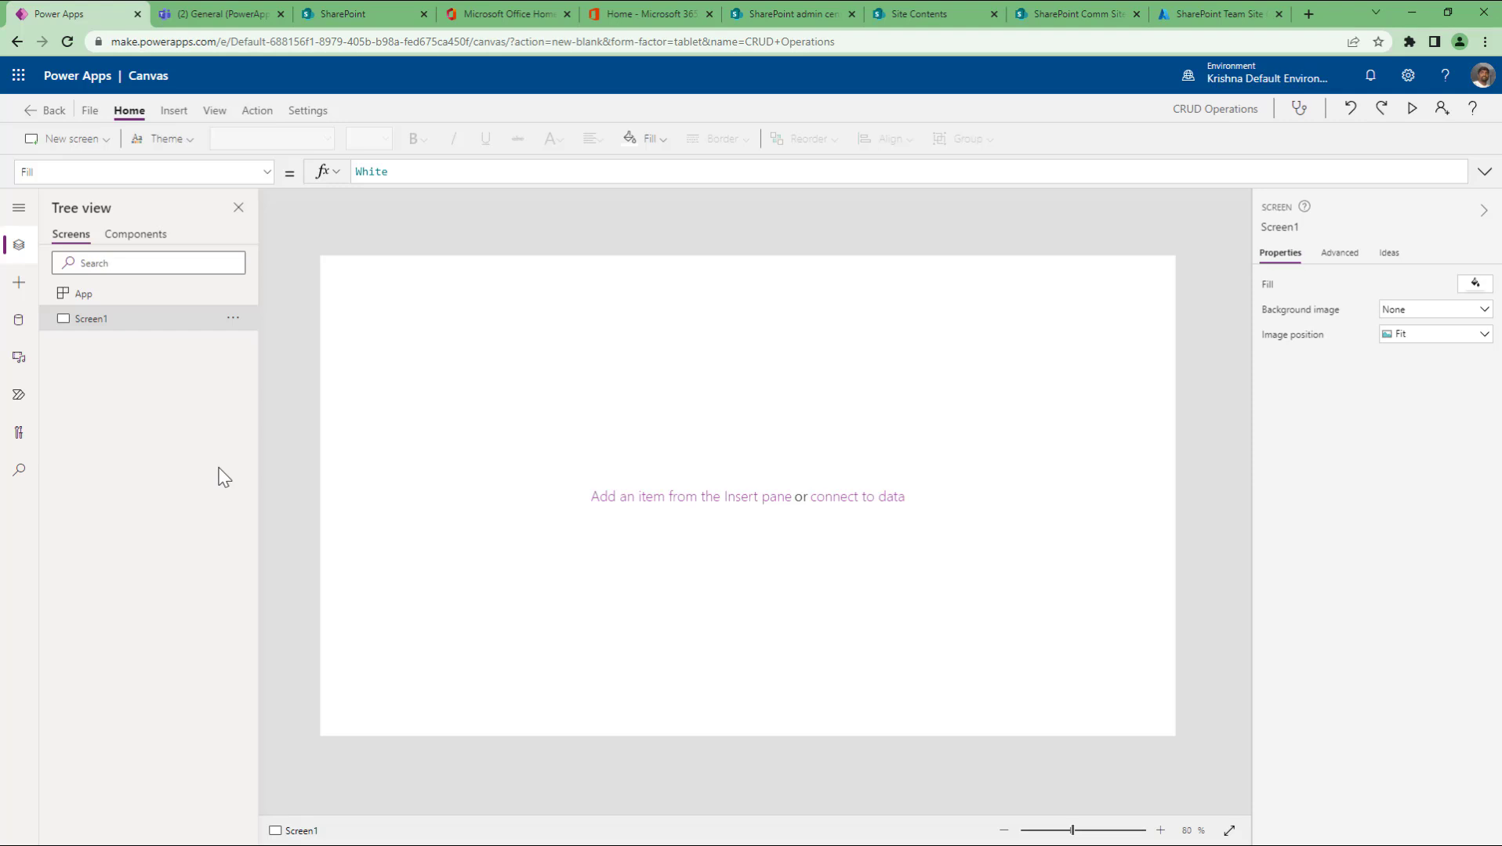
Step: In Add data, search 'sharepo' after trying 'share' and 'excel', and select the SharePoint connector
left_click(18, 323)
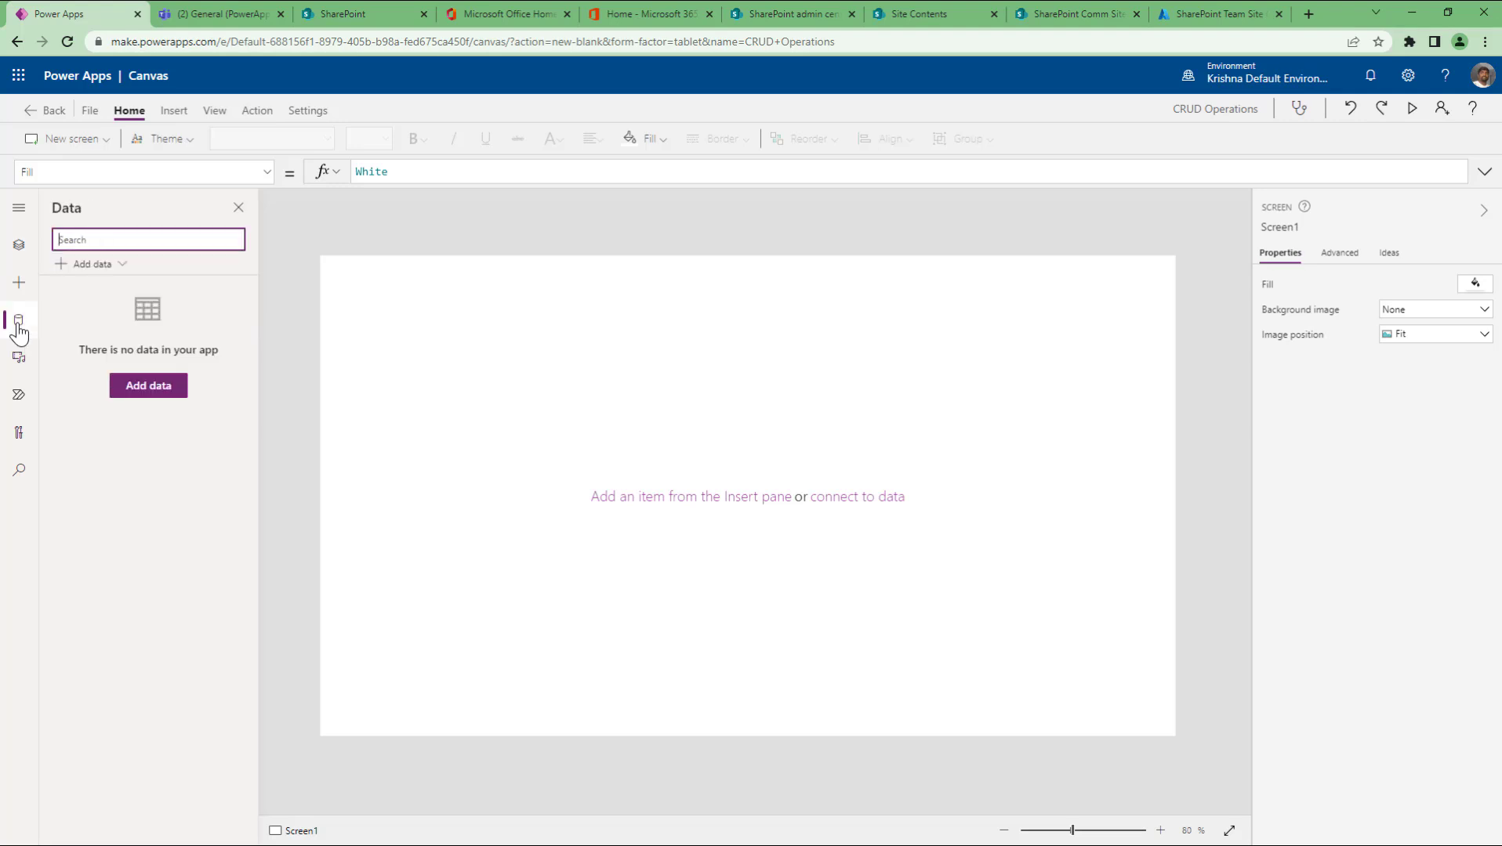
left_click(126, 267)
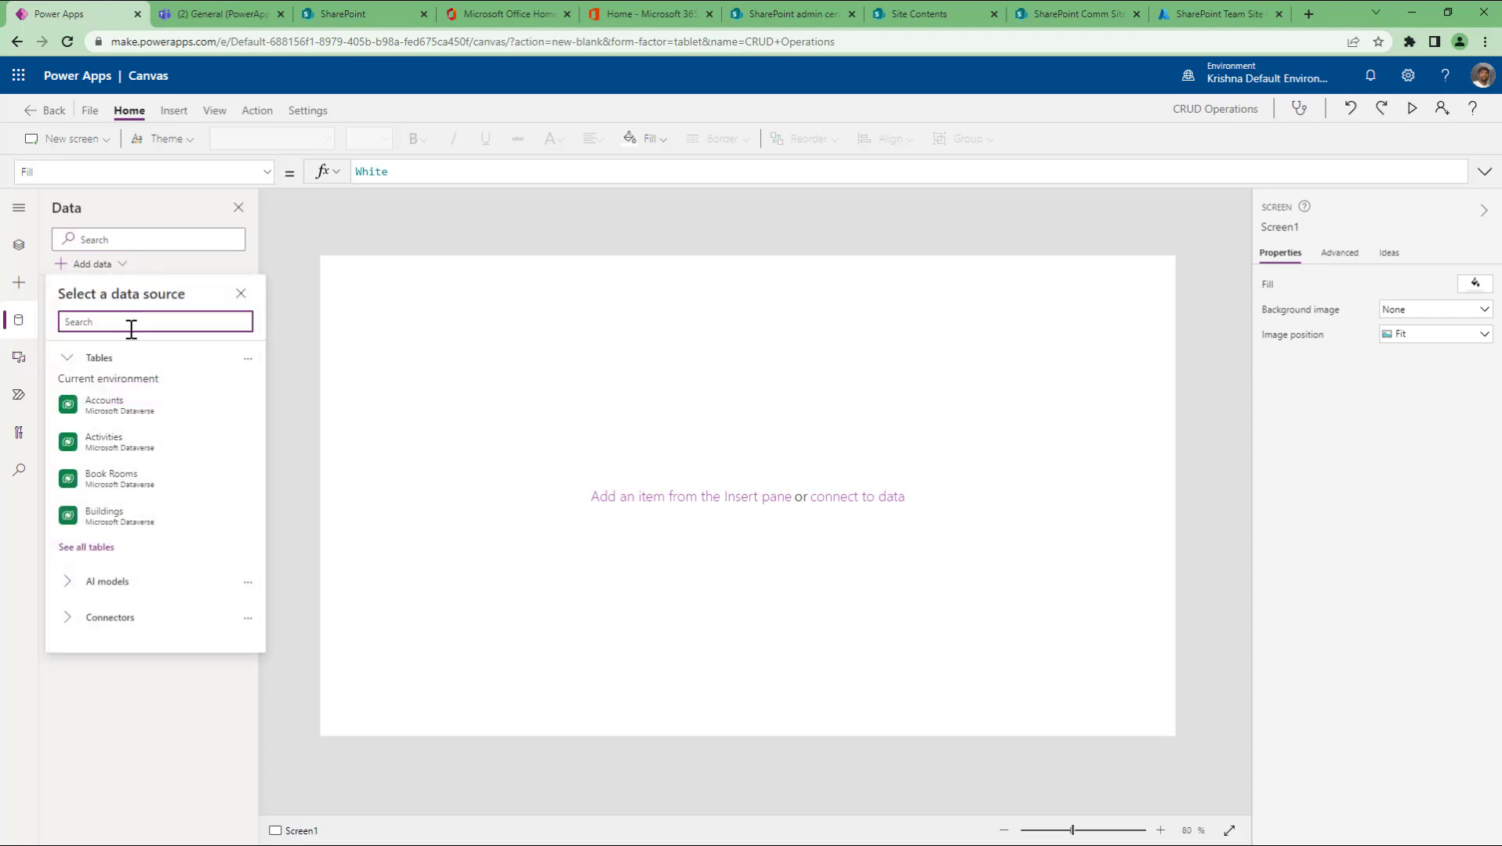
type("share")
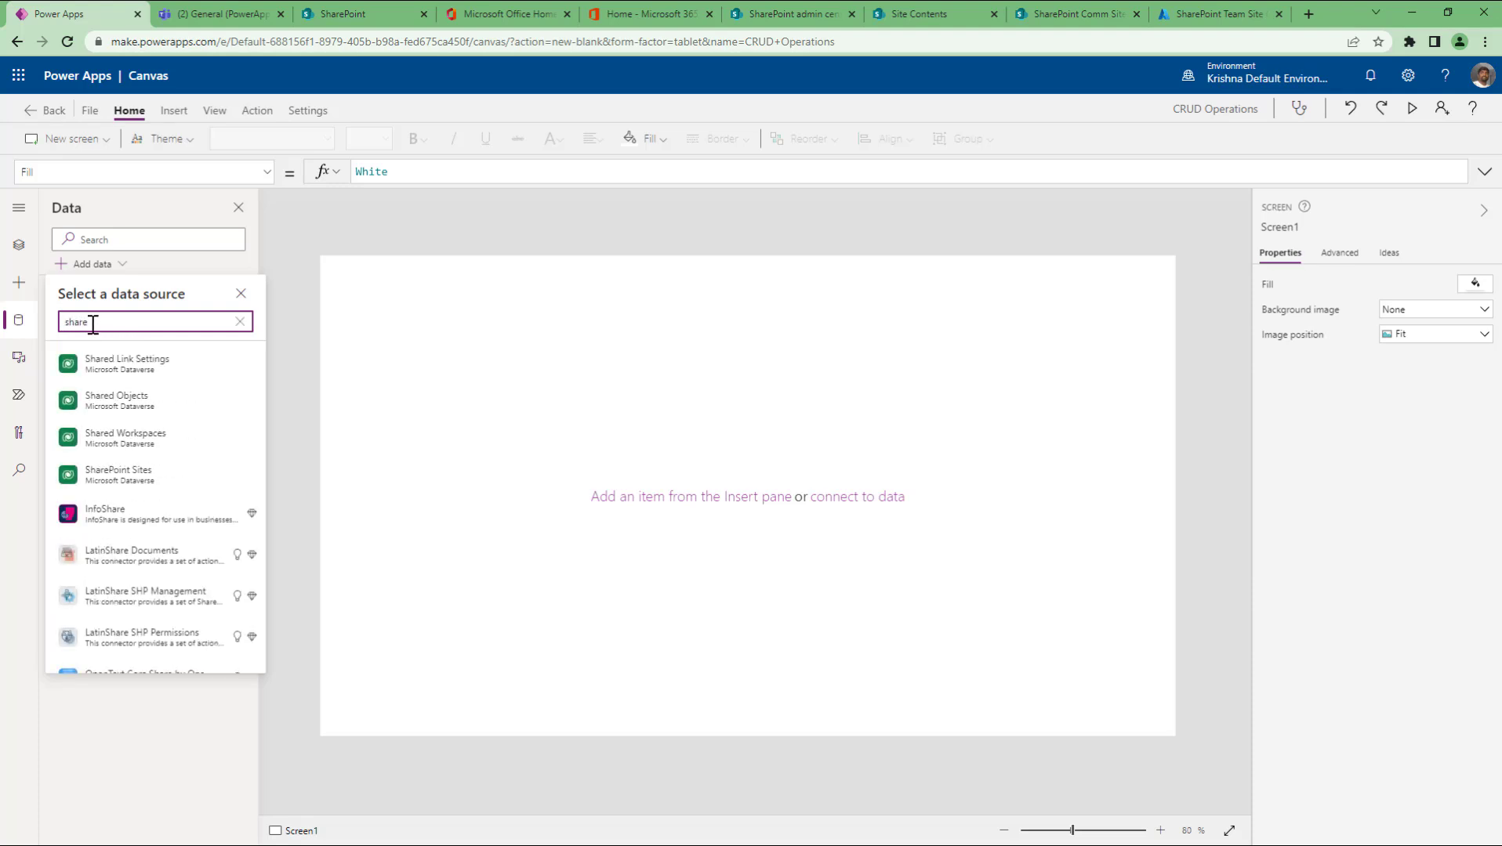
mouse_move(124, 479)
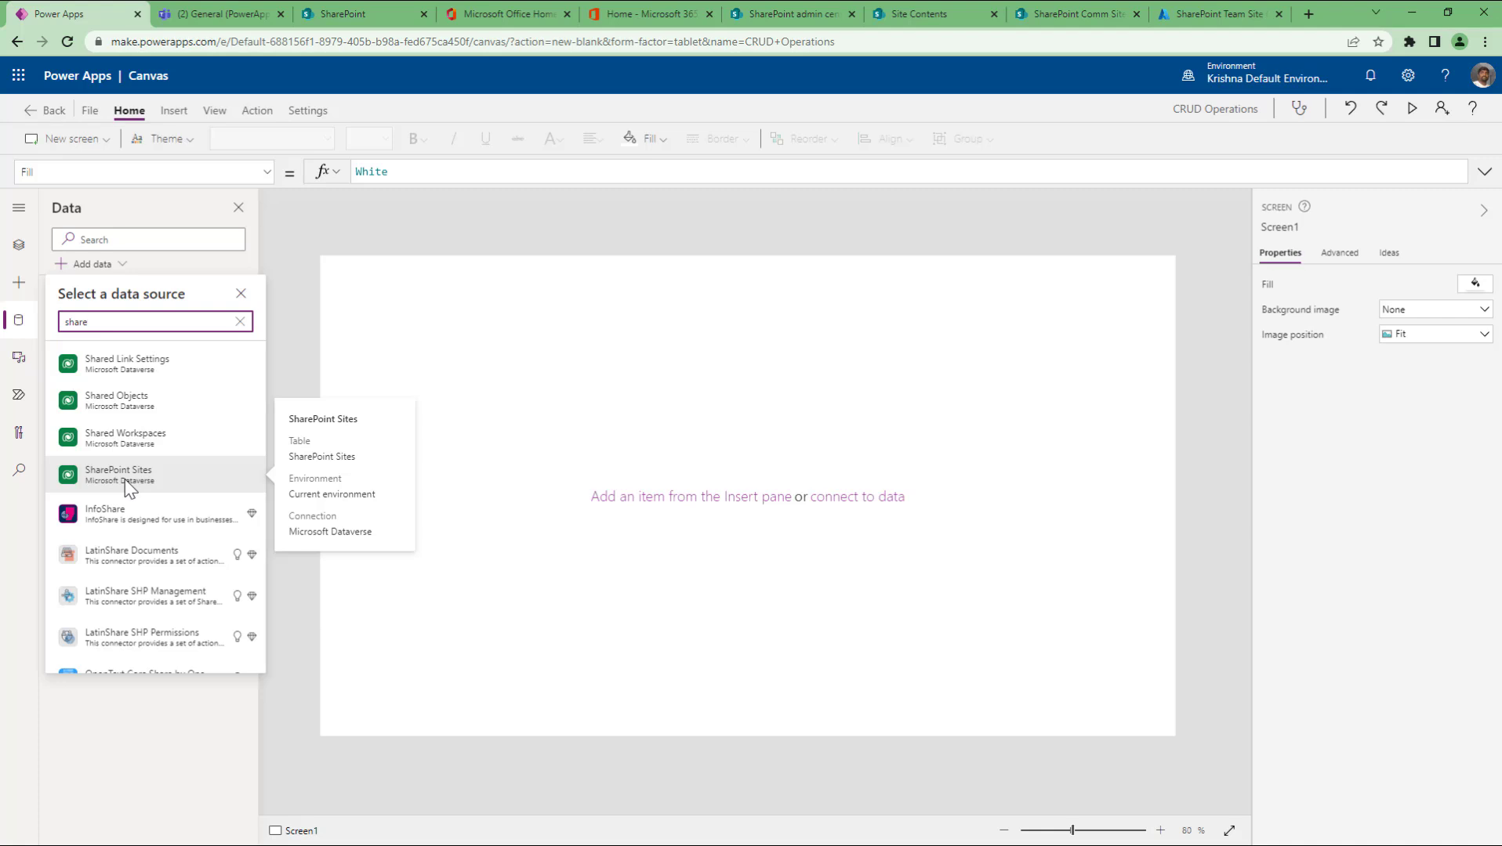
left_click(240, 322)
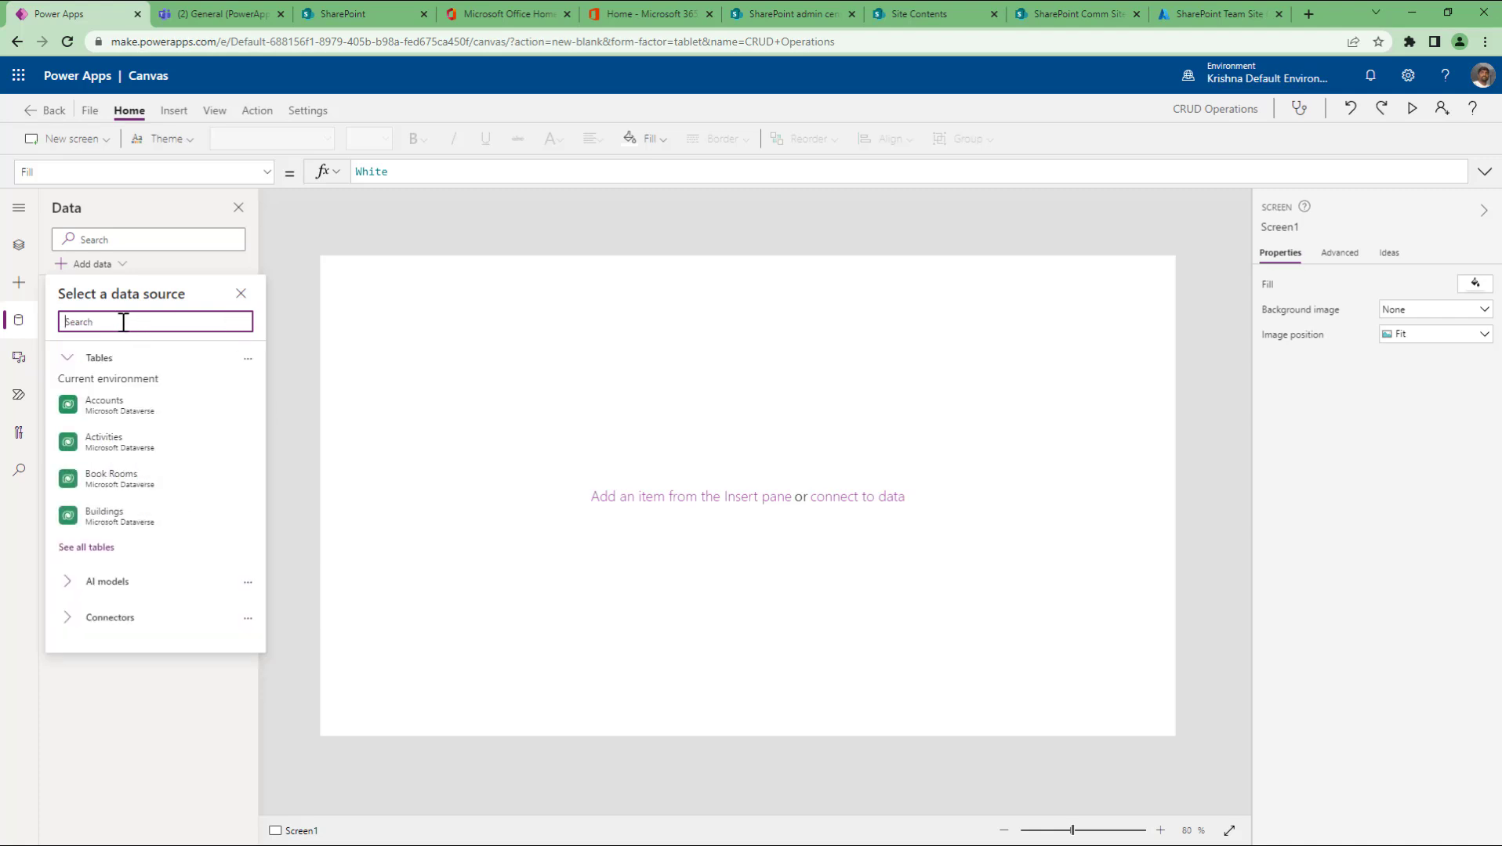
type("excel")
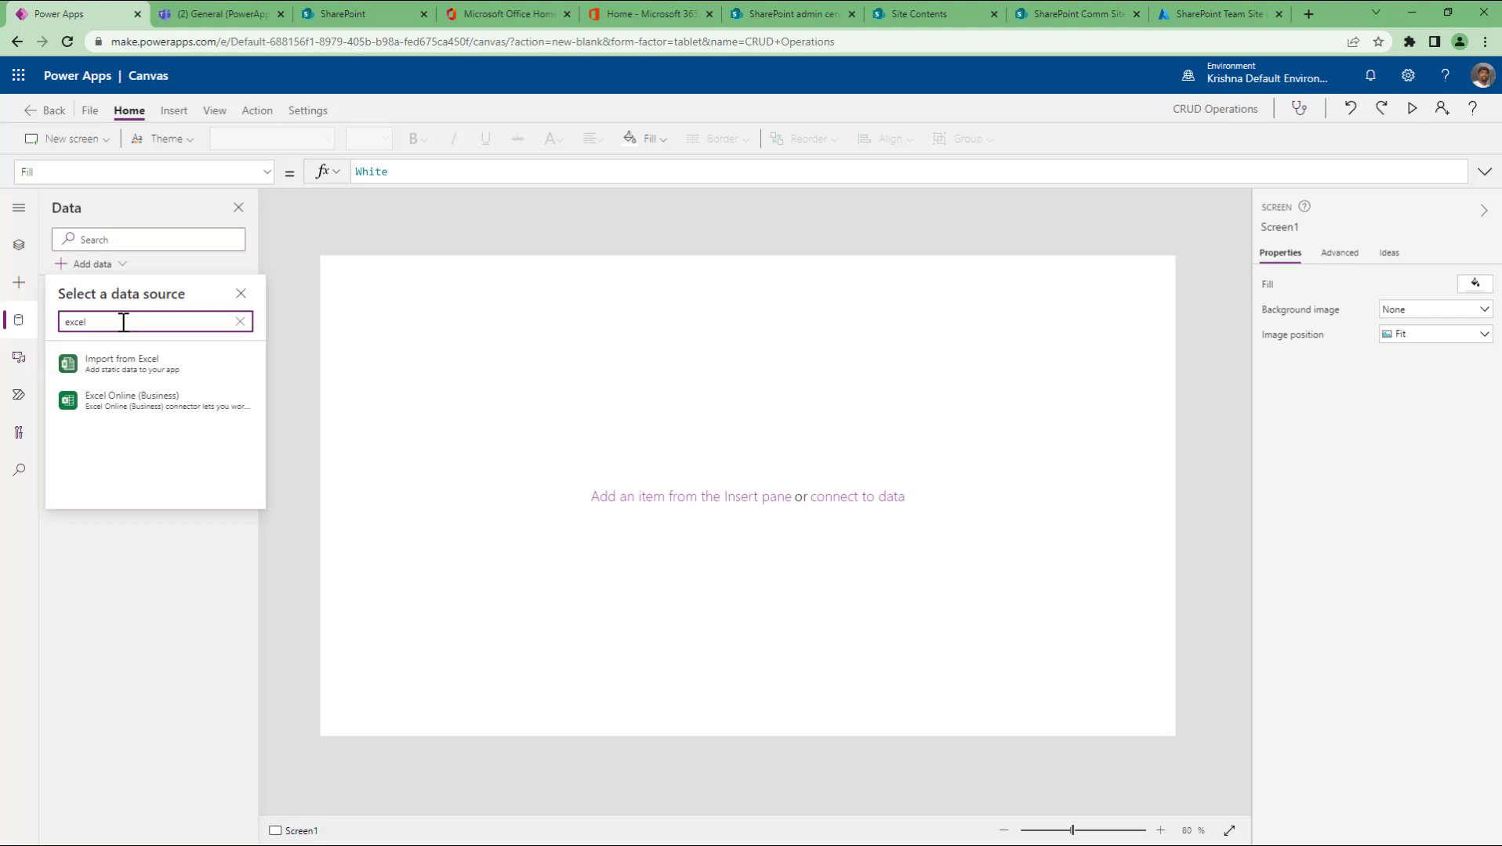
left_click(240, 321)
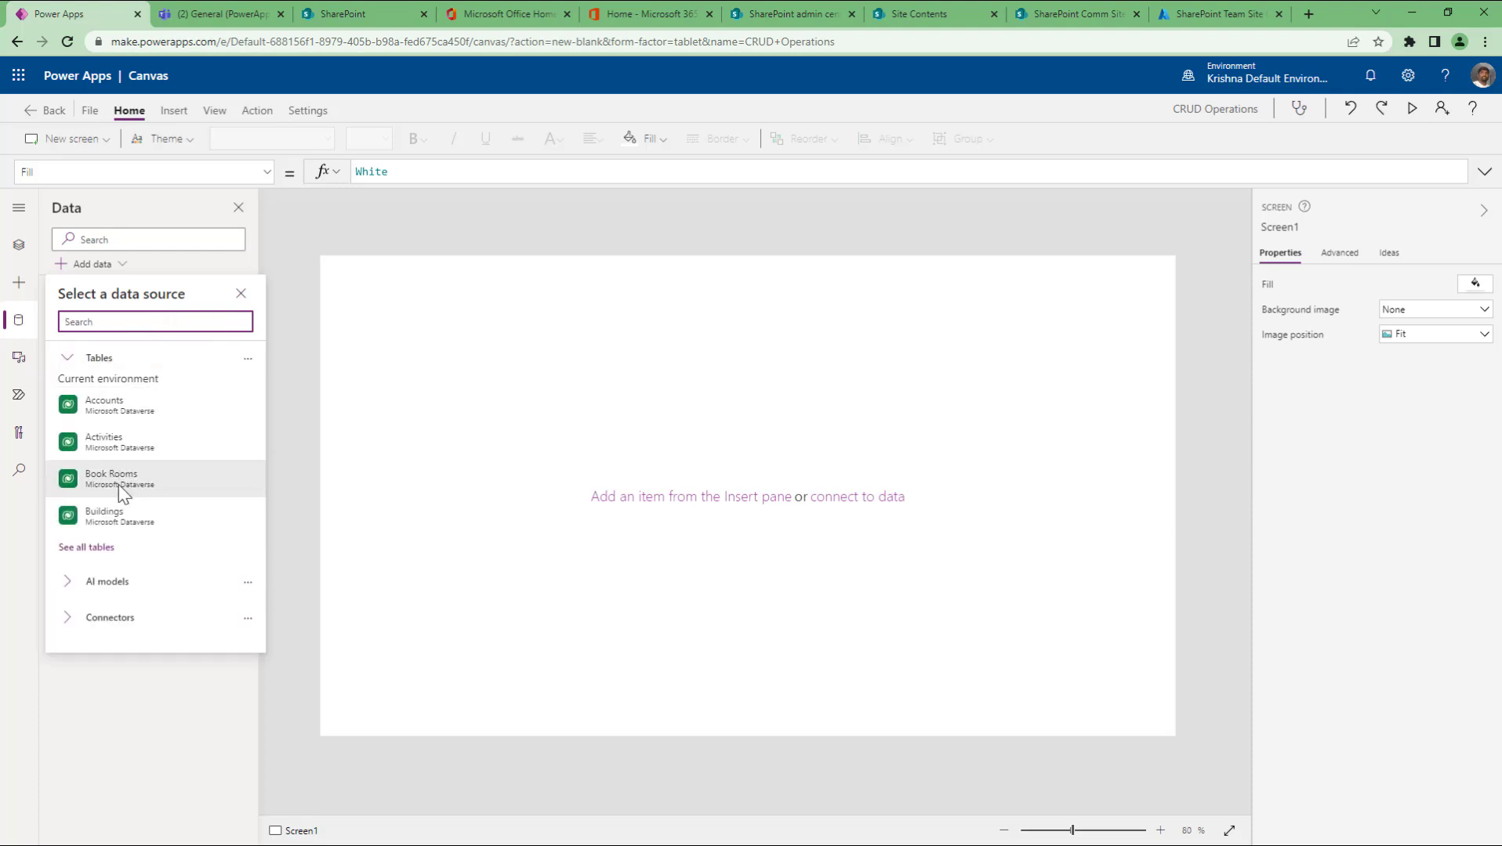
mouse_move(128, 443)
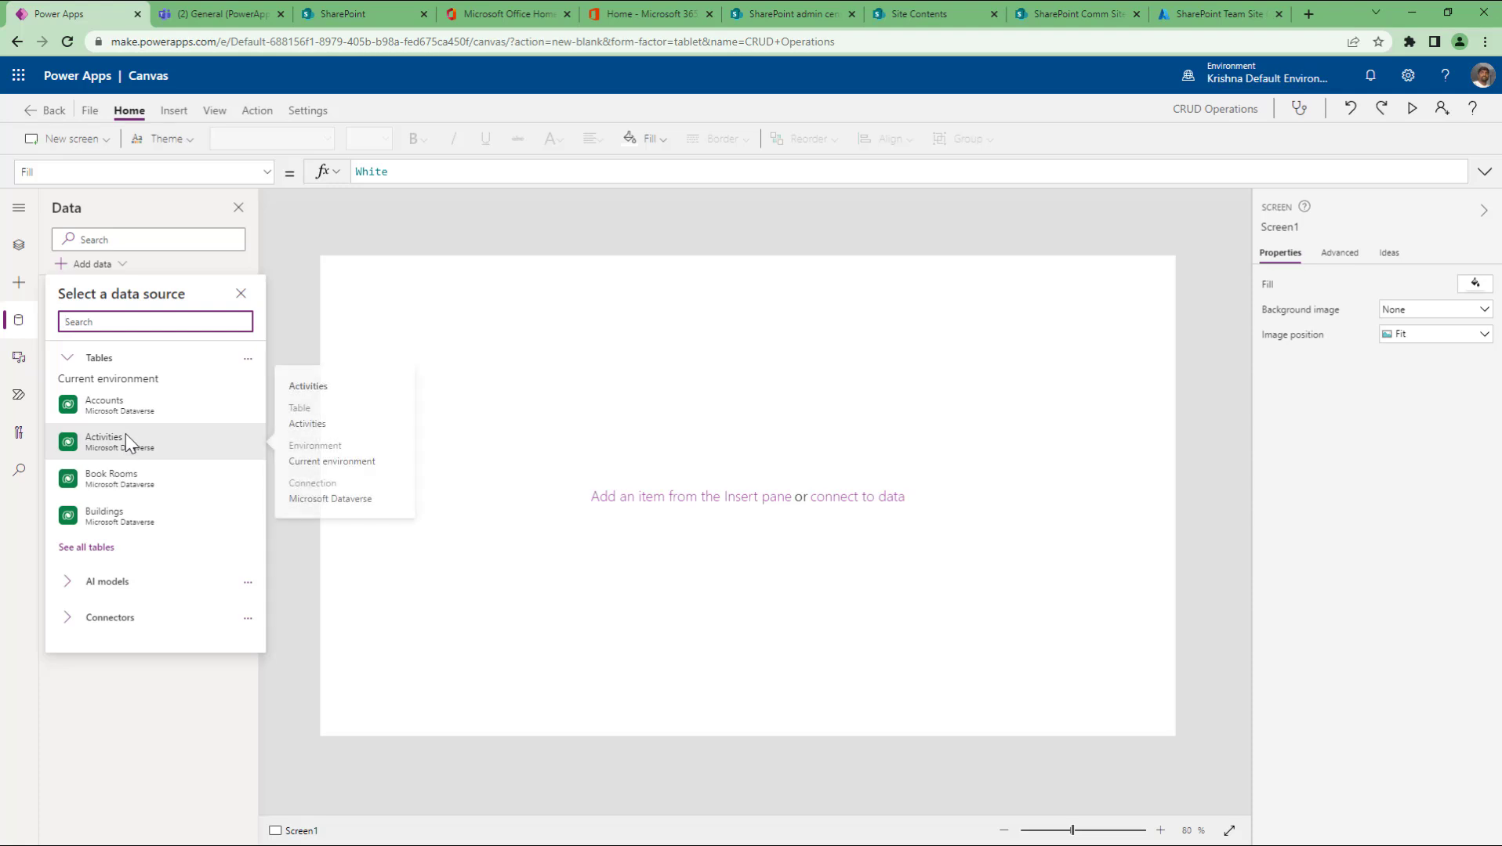
type("sharepo")
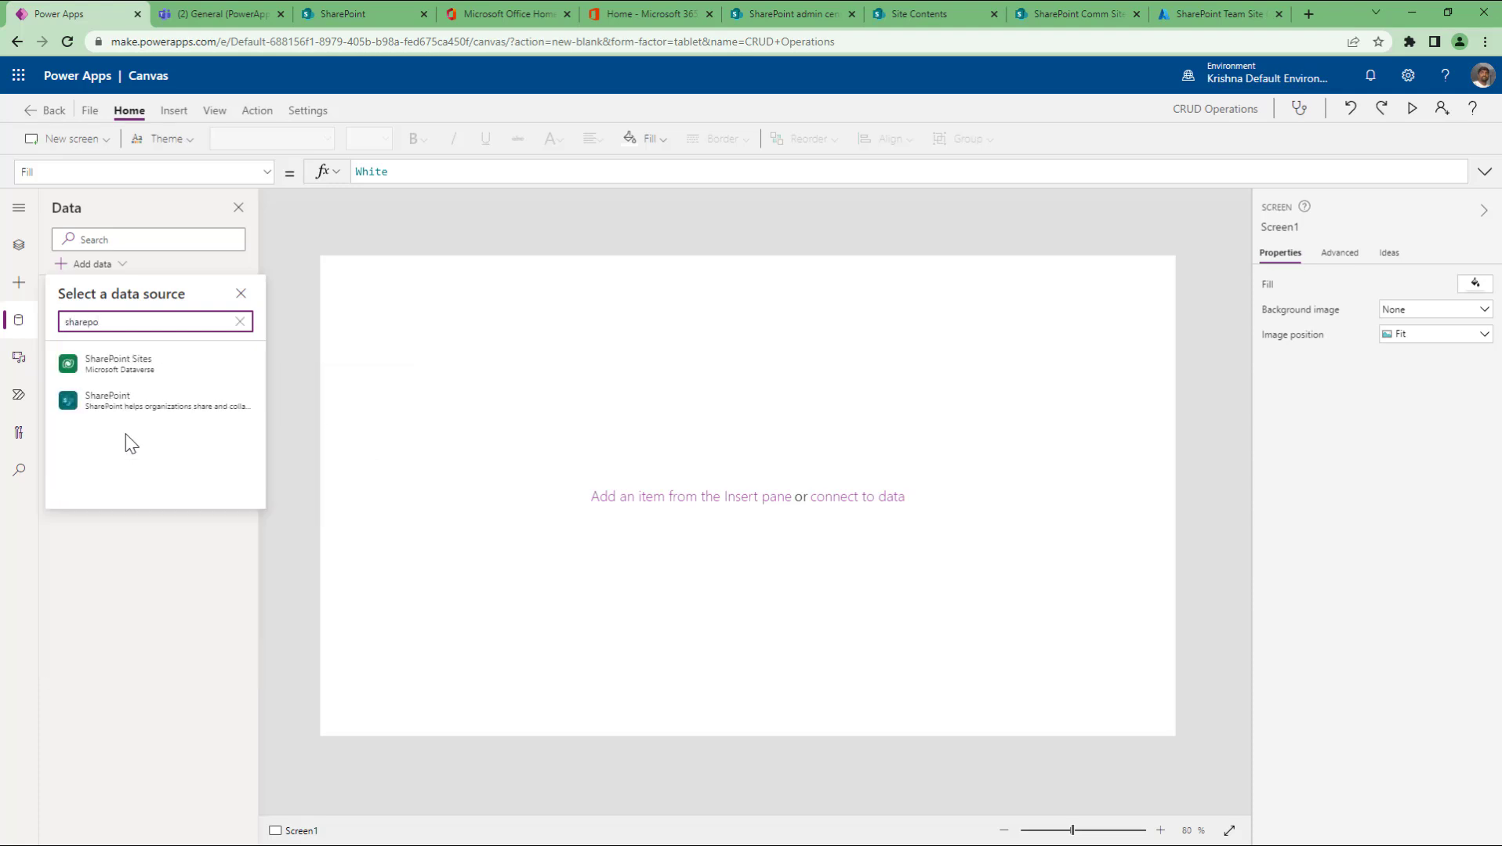
mouse_move(139, 407)
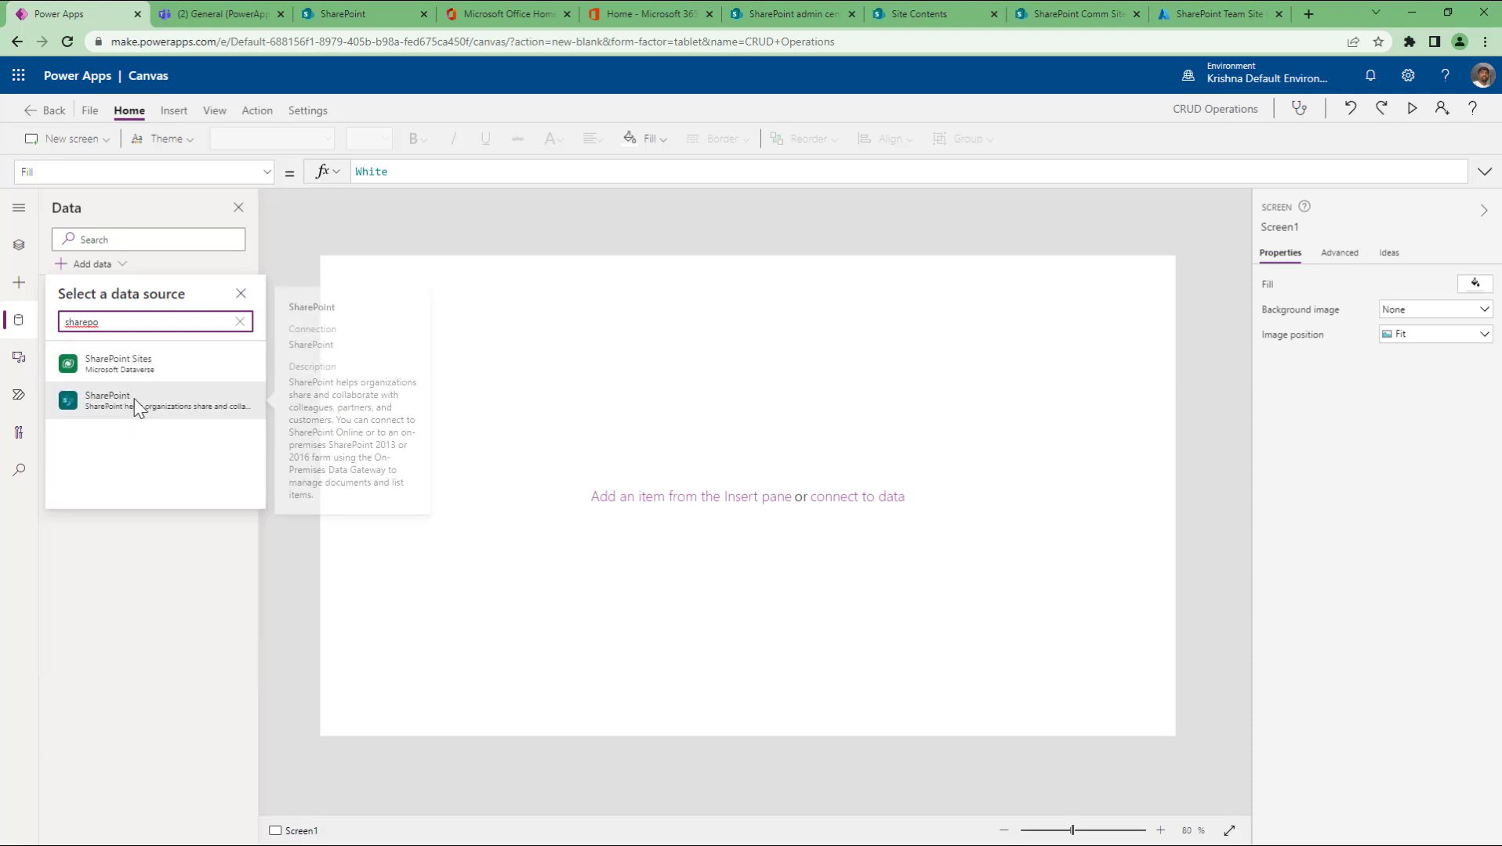
mouse_move(128, 371)
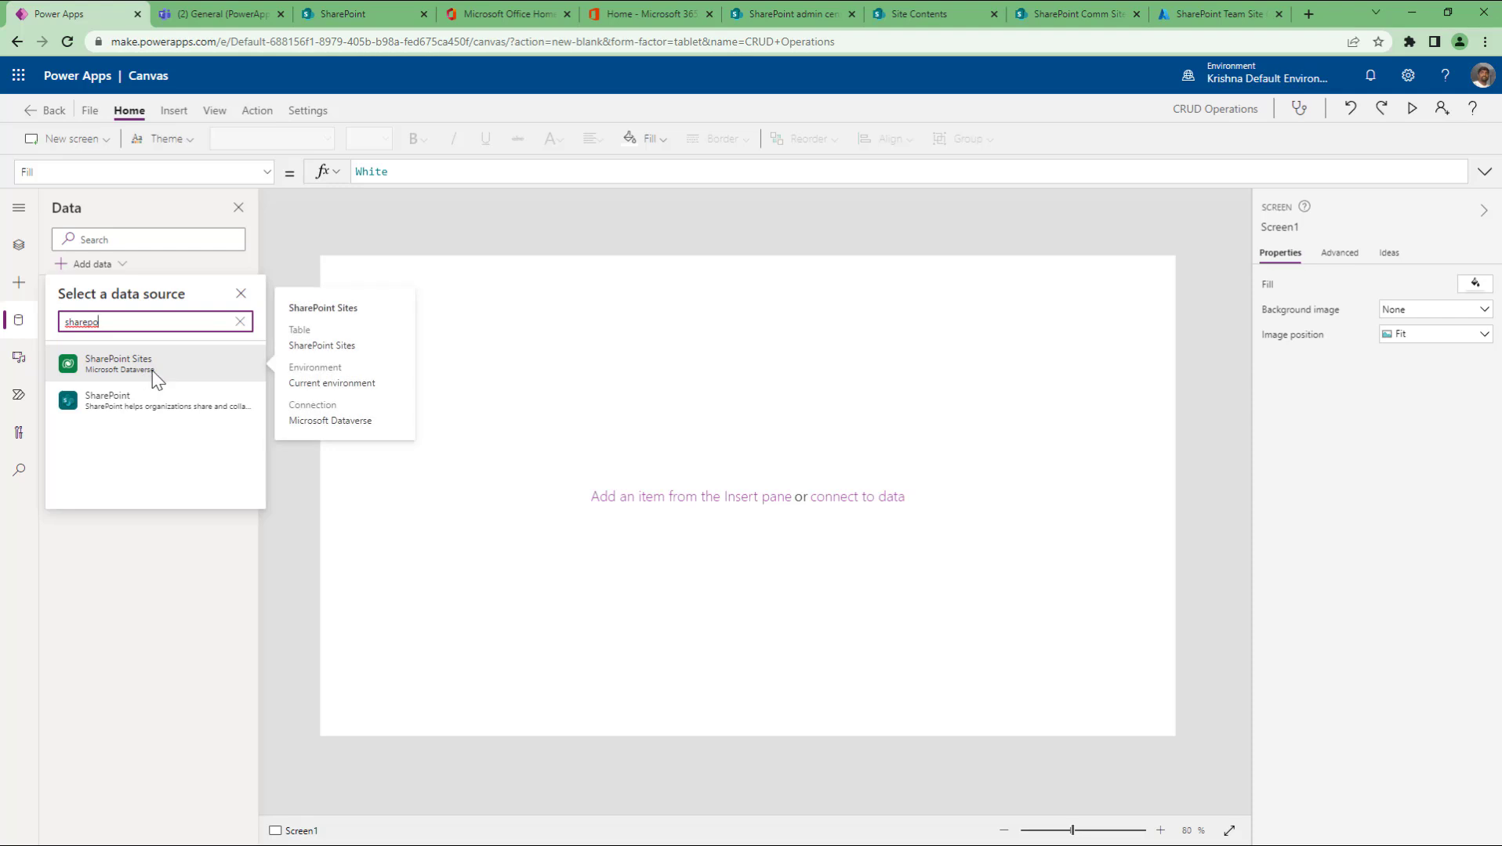
left_click(110, 414)
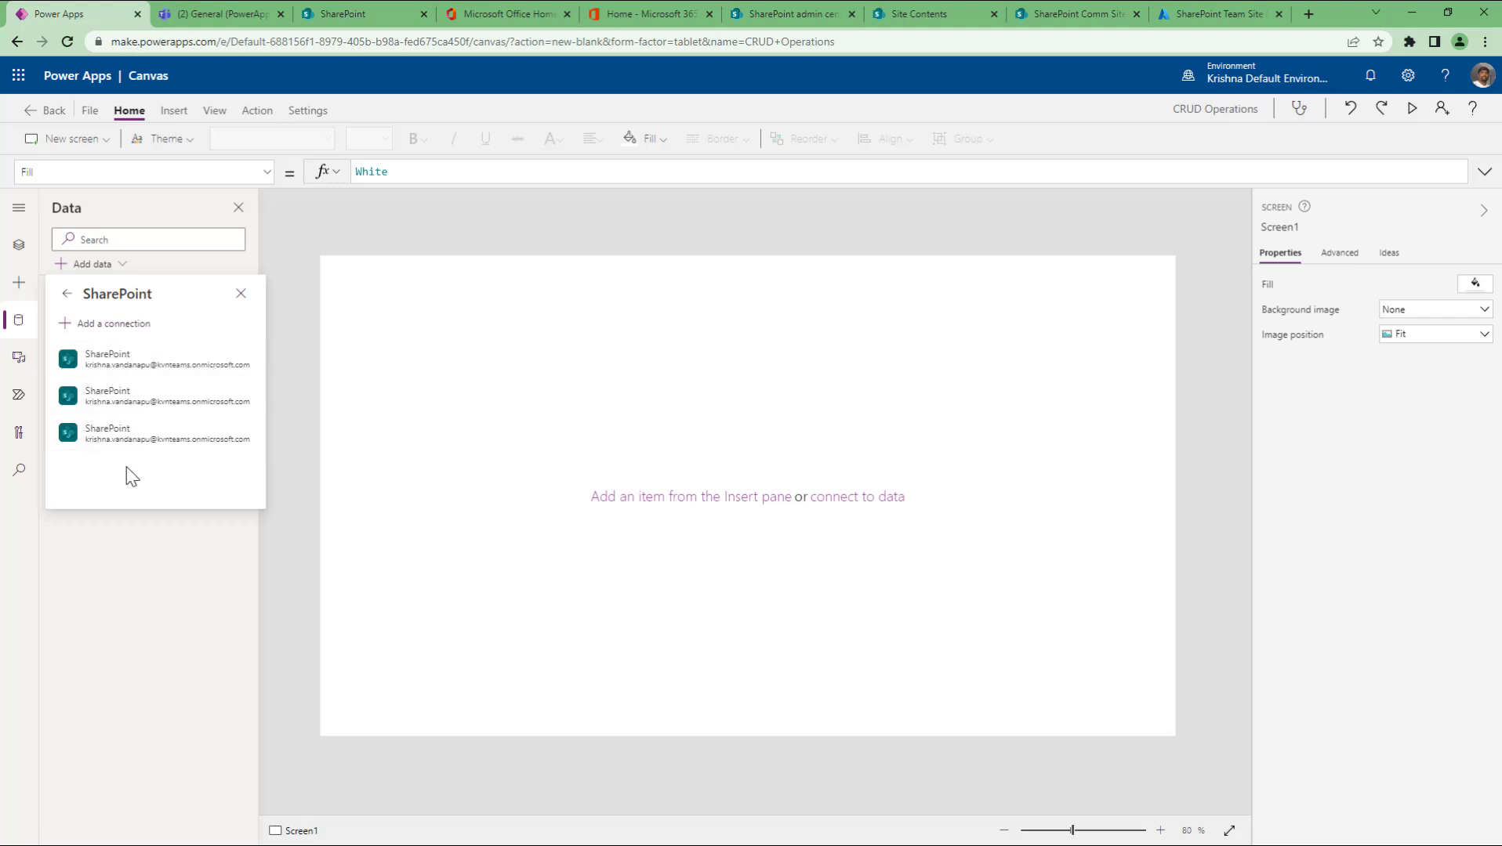
Step: Pick the first existing SharePoint connection, then view the SharePoint Site contents tab
left_click(123, 367)
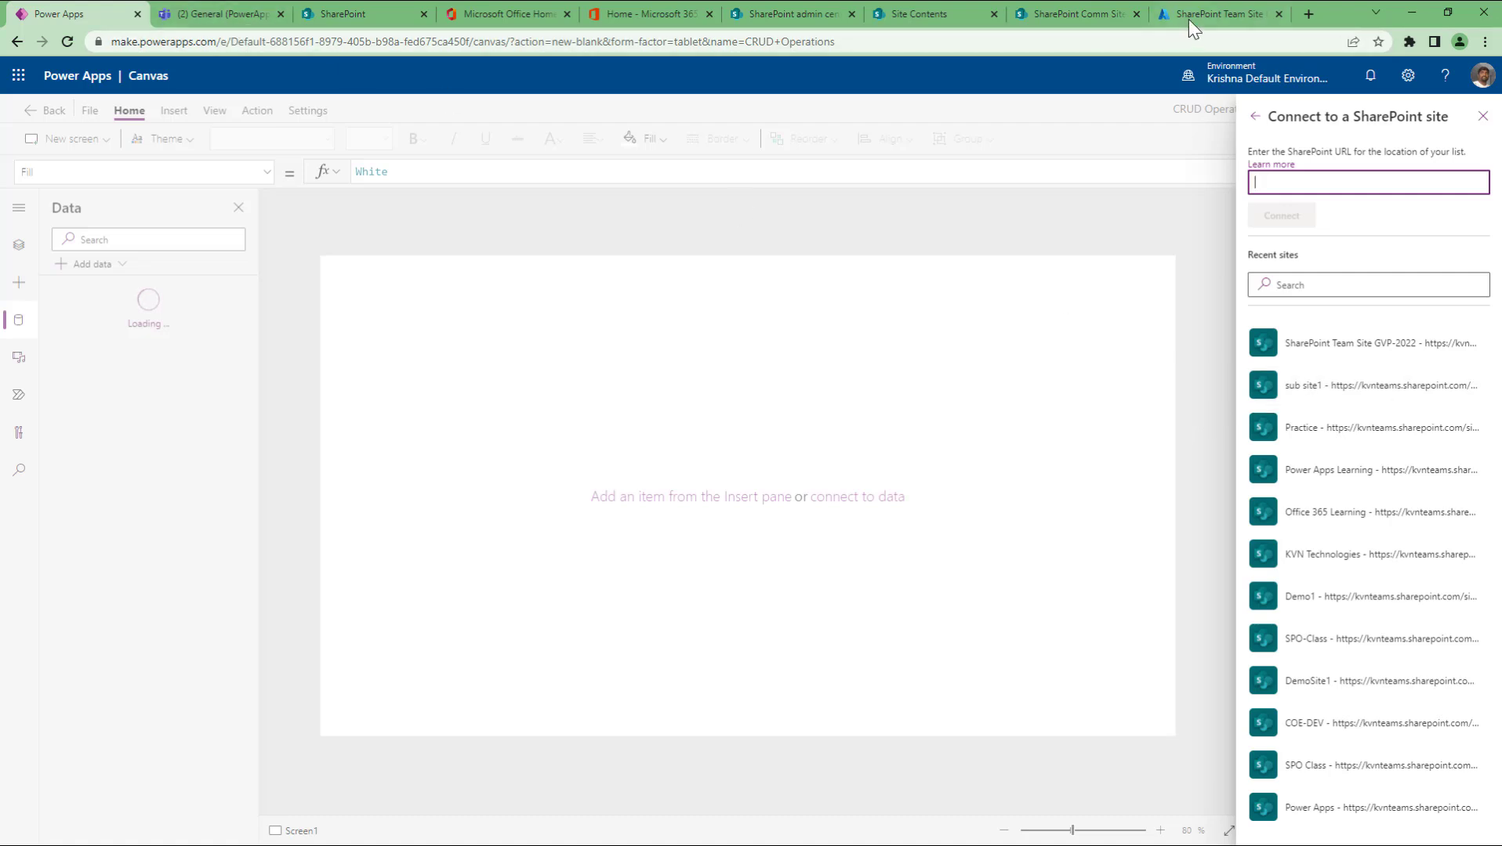
left_click(940, 17)
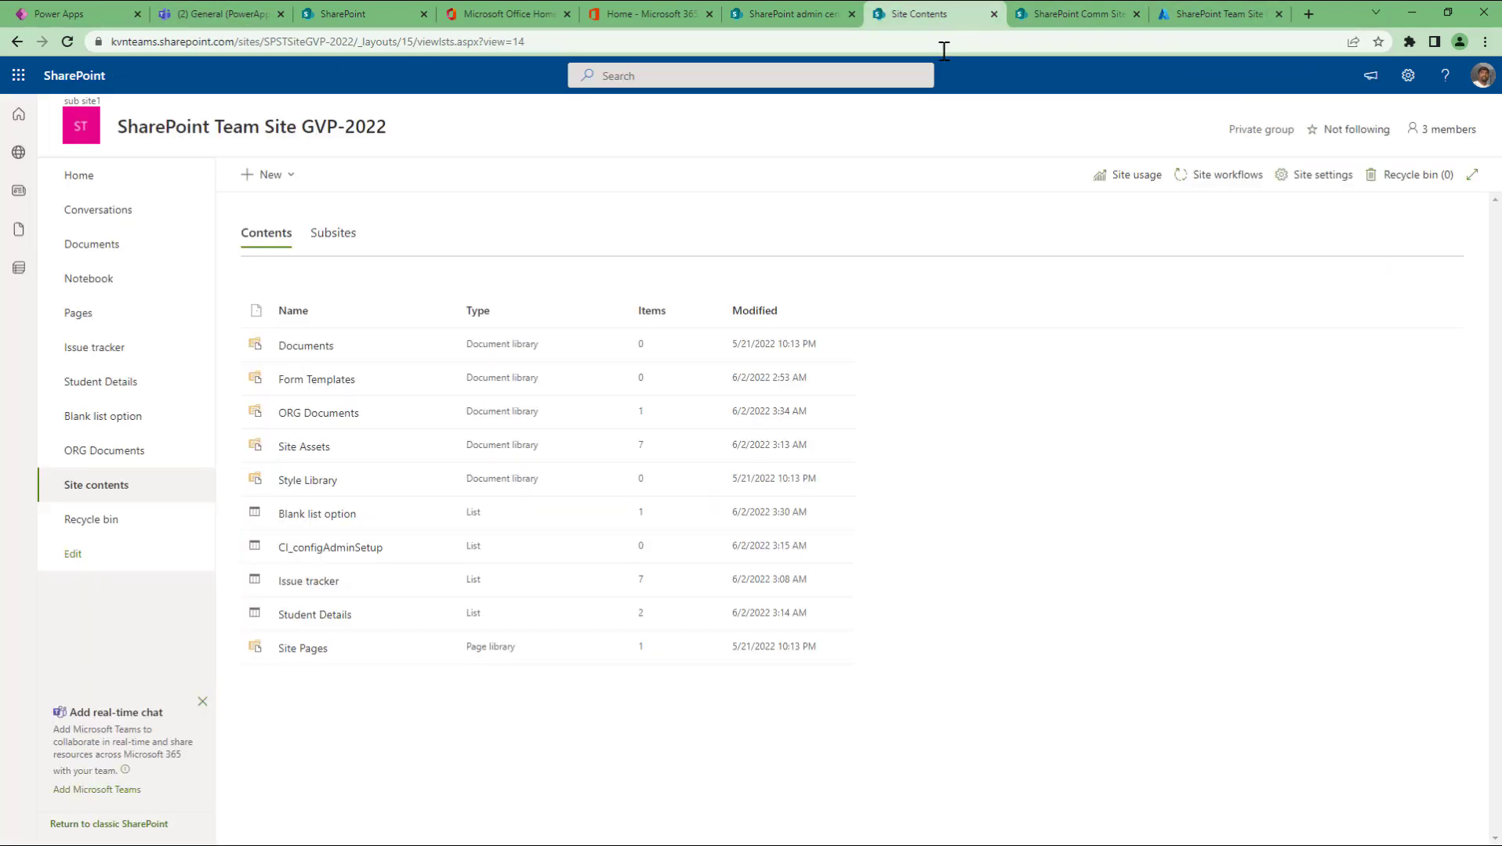
Step: Check the team site's Subsites list showing sub site1, then return to Power Apps
left_click(337, 239)
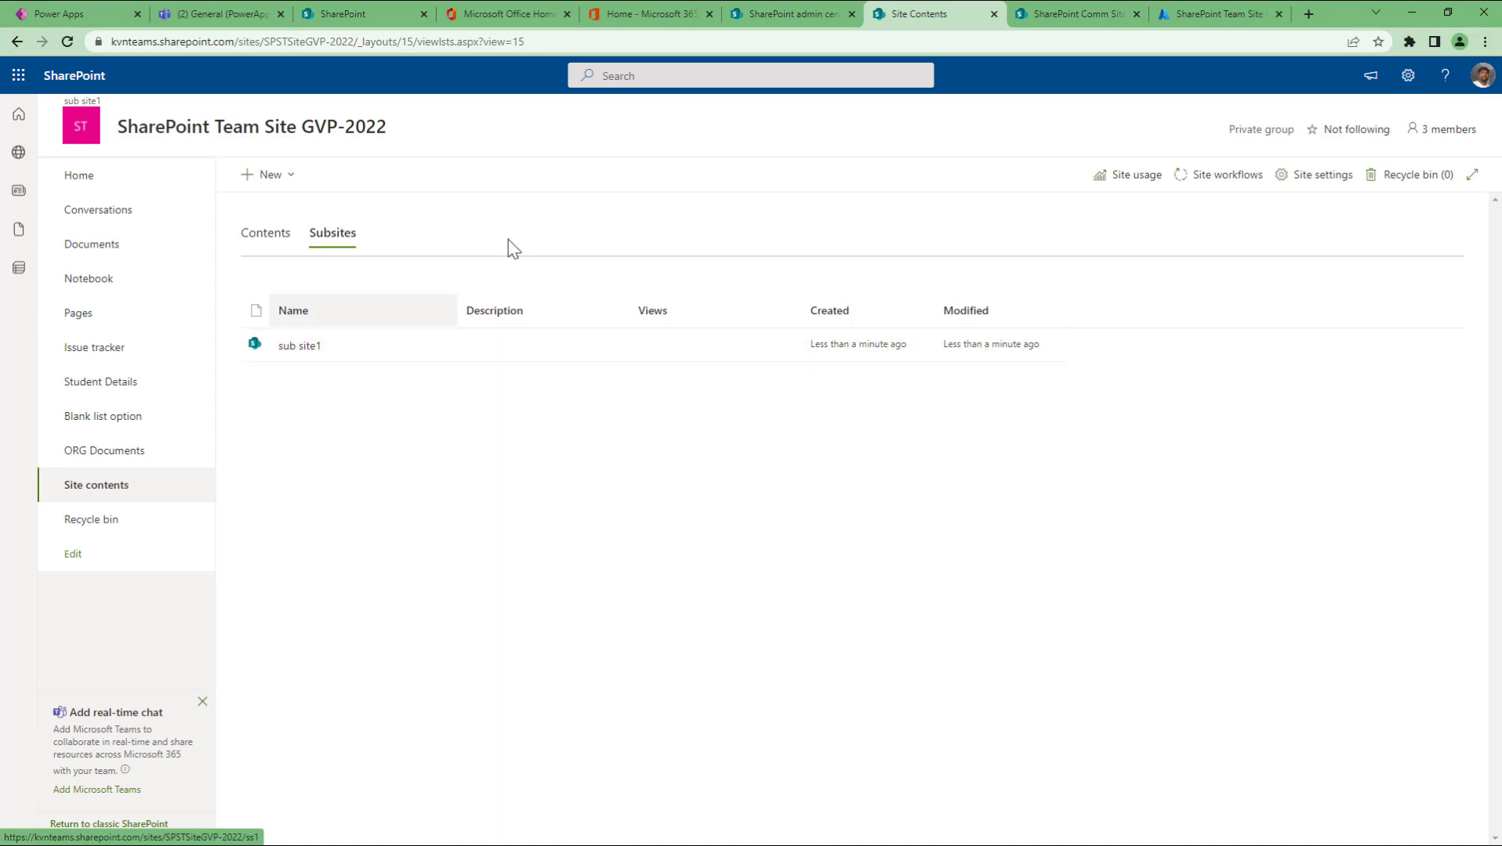
left_click(75, 15)
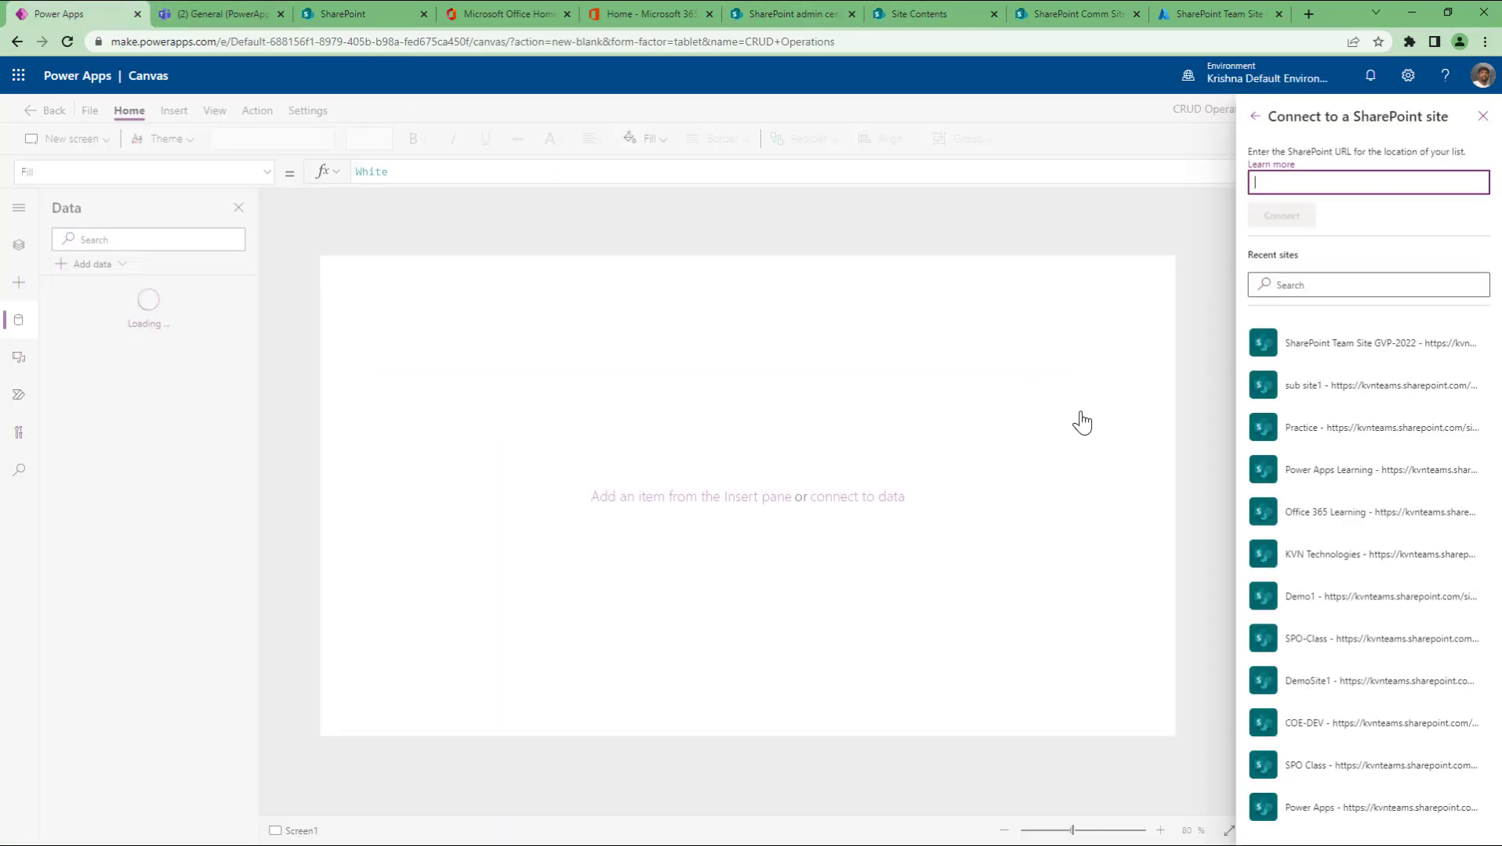
Step: Connect the Issue tracker, Student Details and CI_configAdminSetup lists from SharePoint Team Site GVP-2022
left_click(1315, 346)
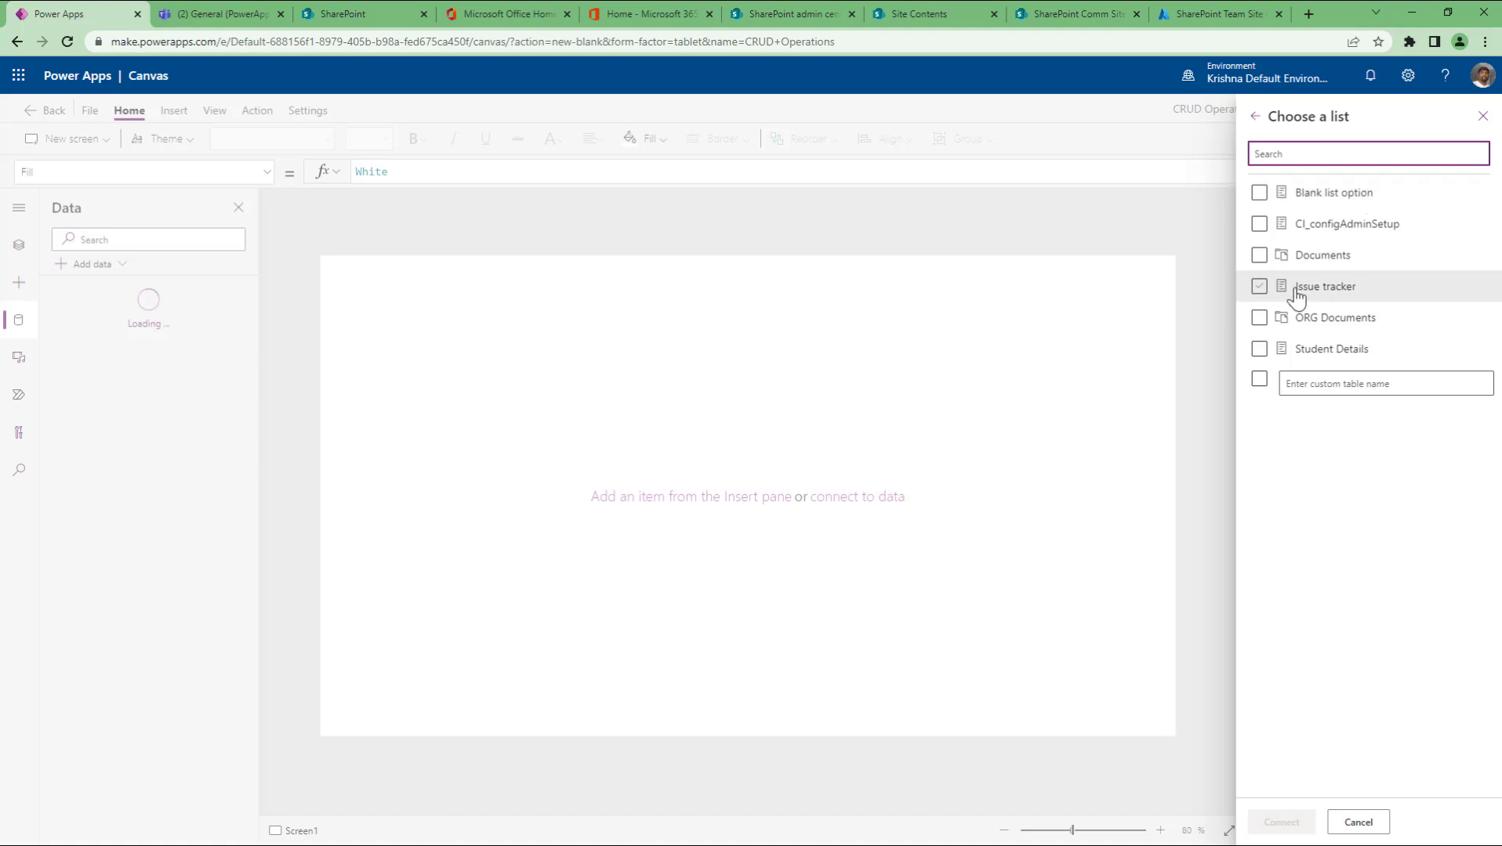
left_click(1259, 289)
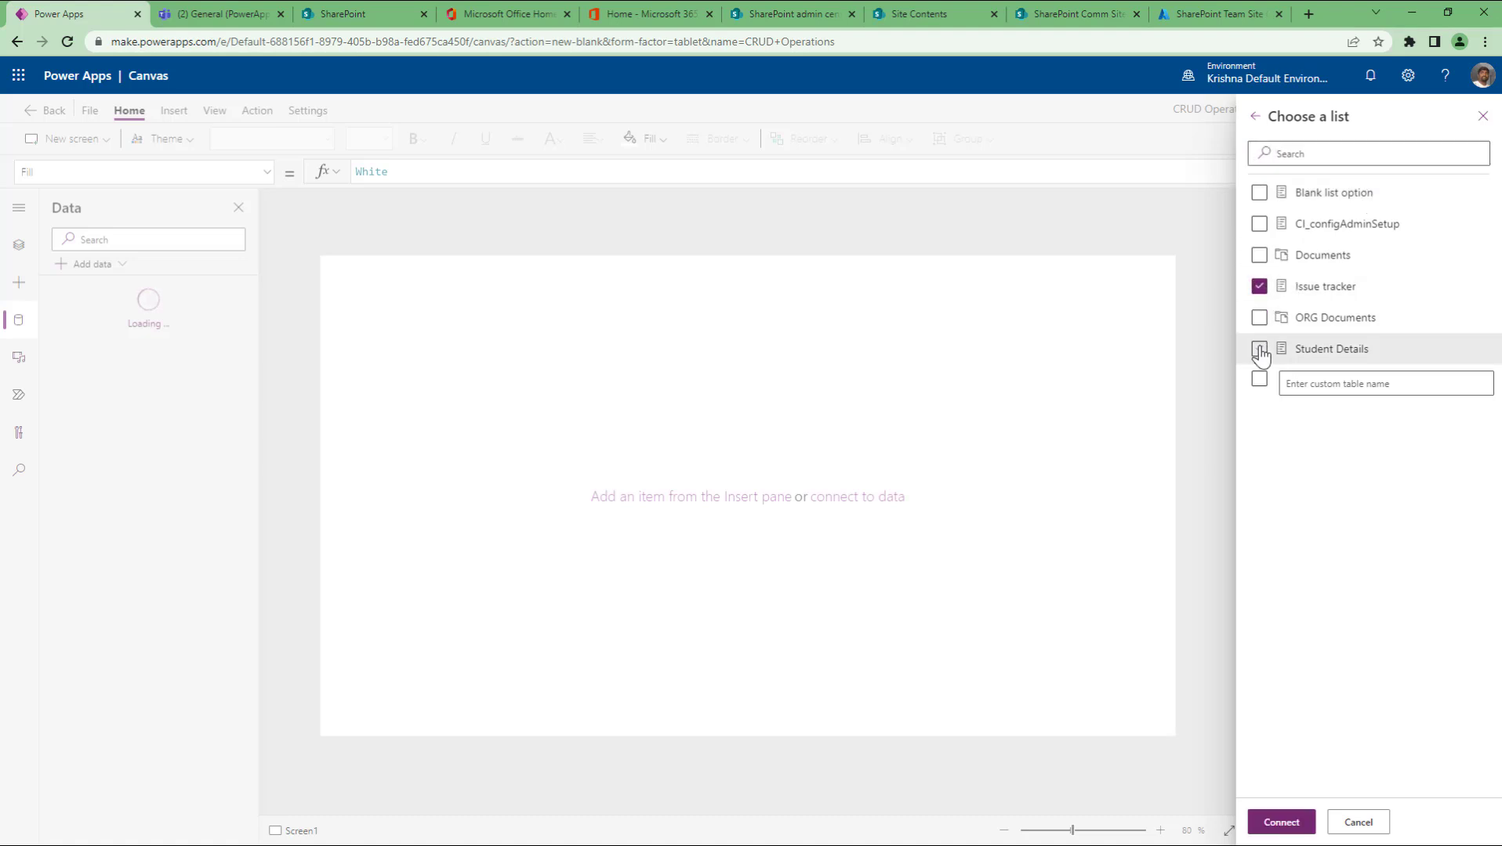
left_click(1259, 353)
left_click(1258, 227)
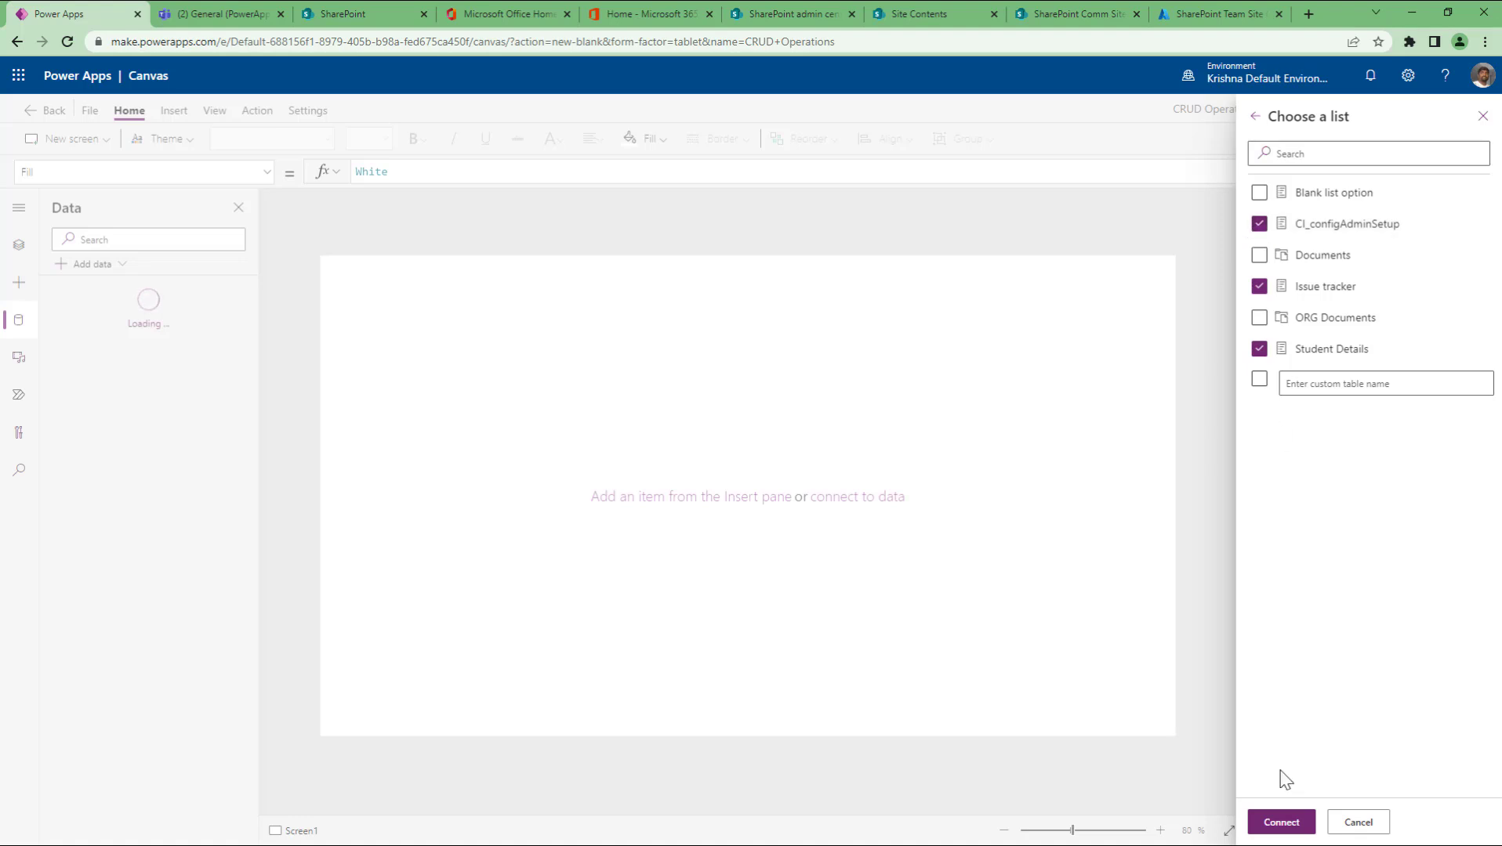
left_click(1282, 823)
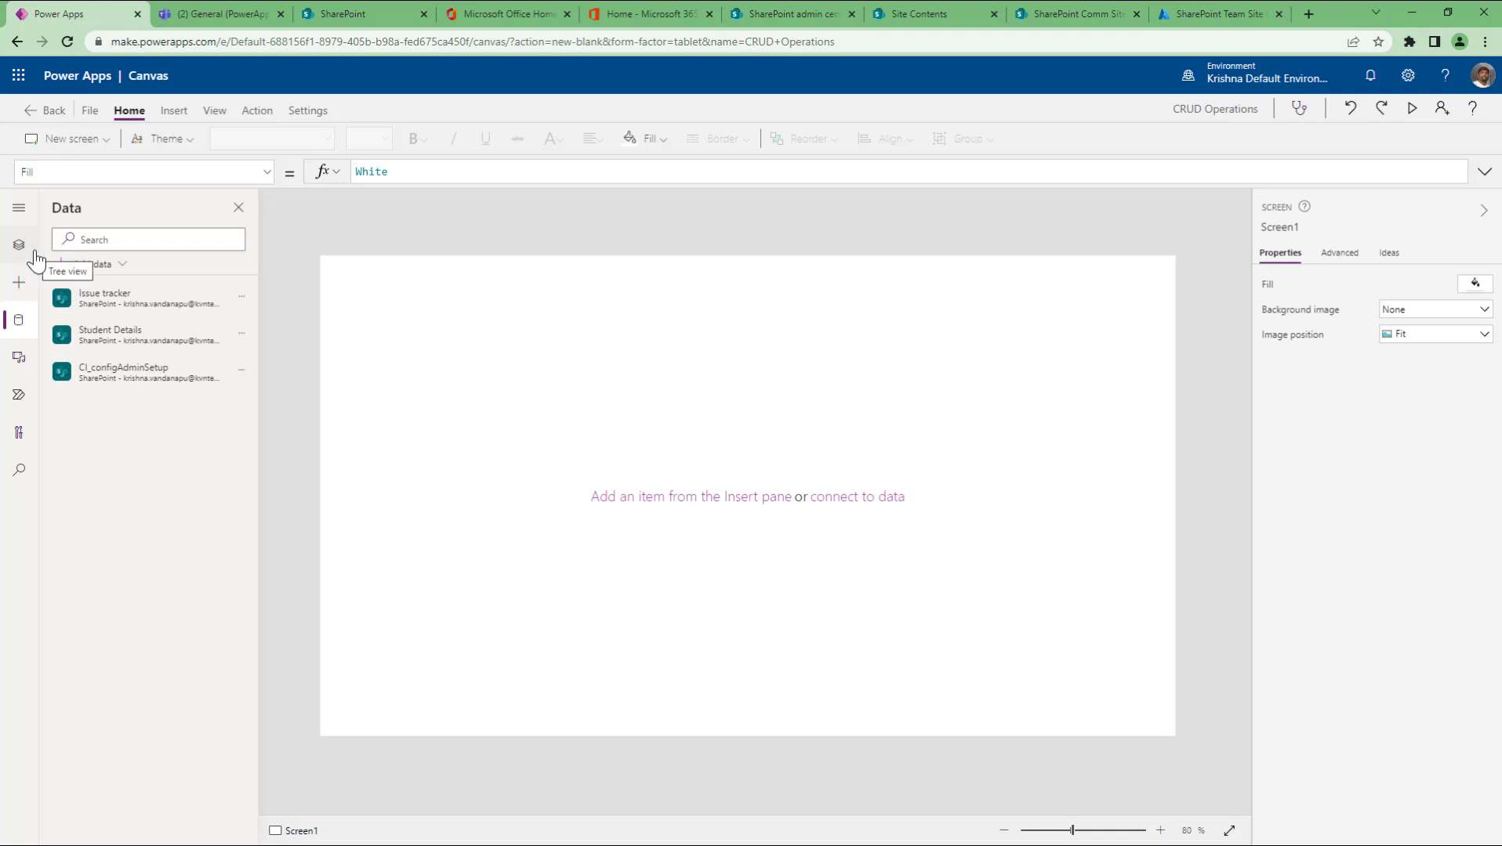
Step: Import from Excel by choosing the Sample list items workbook and ticking its StudentDetails table
left_click(124, 267)
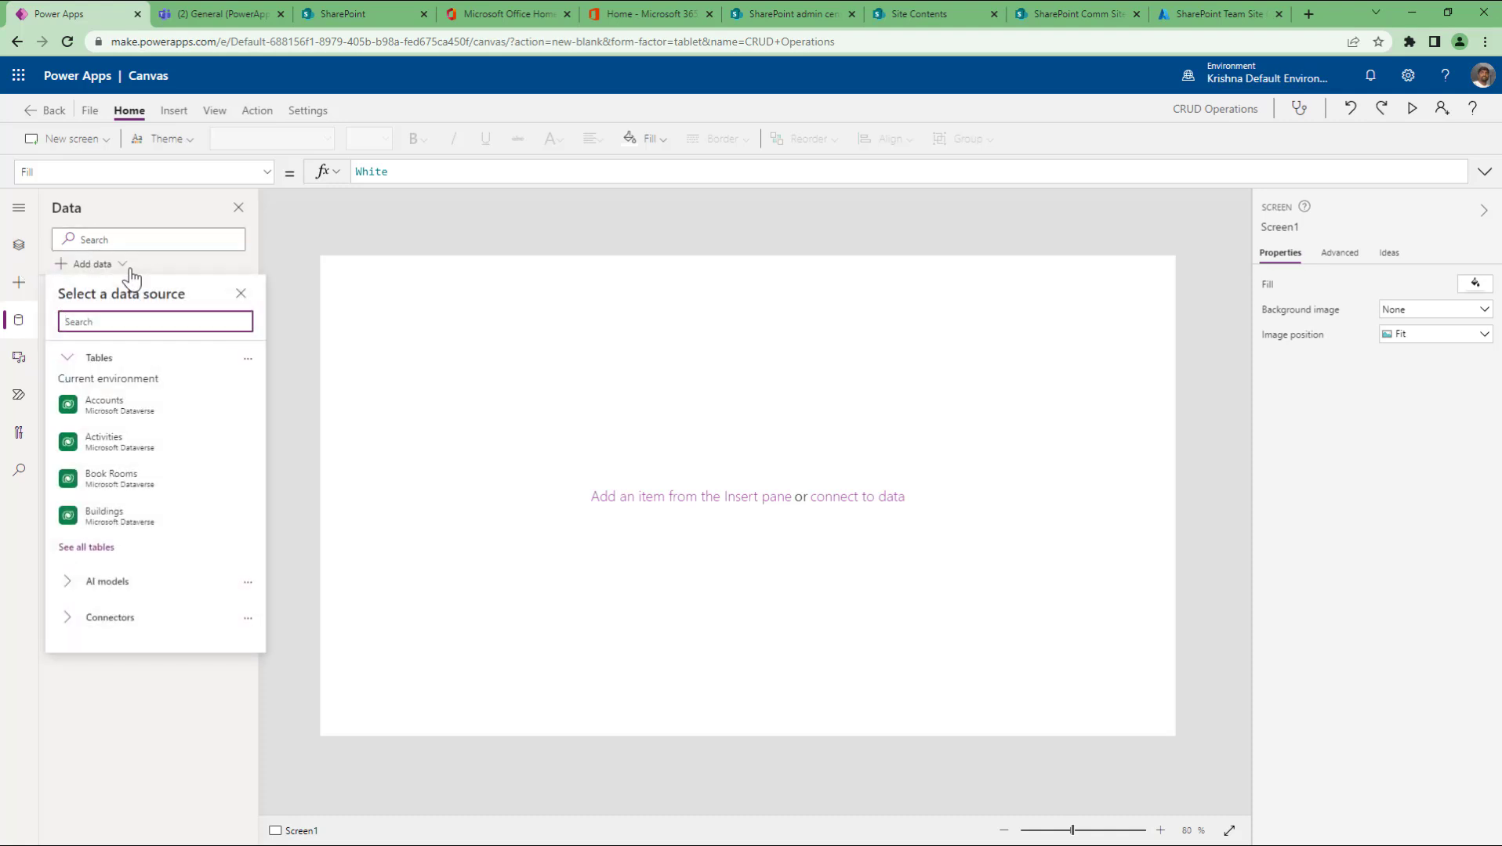
type("excel")
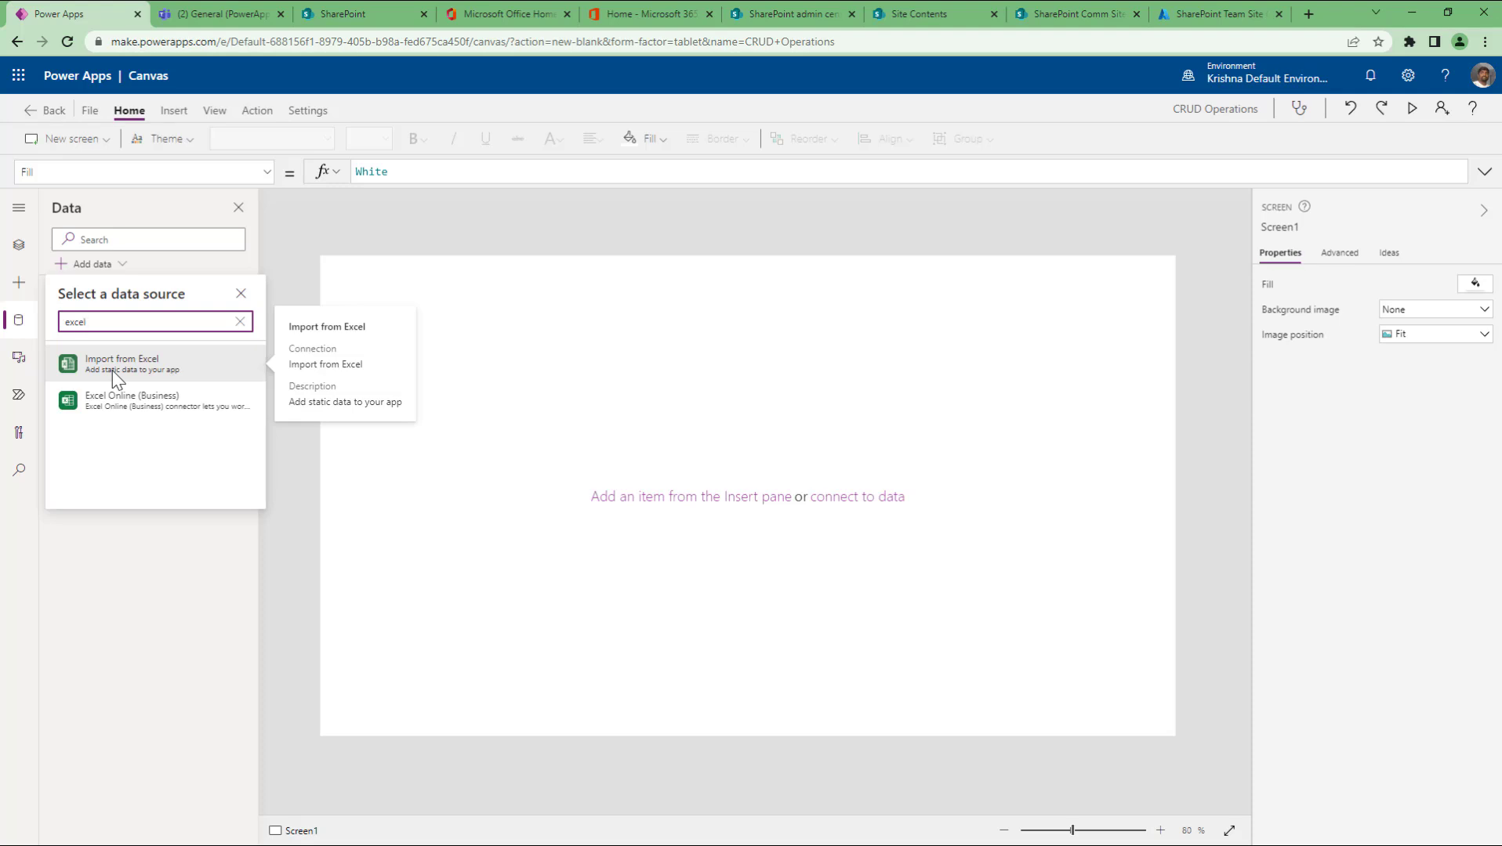
left_click(179, 368)
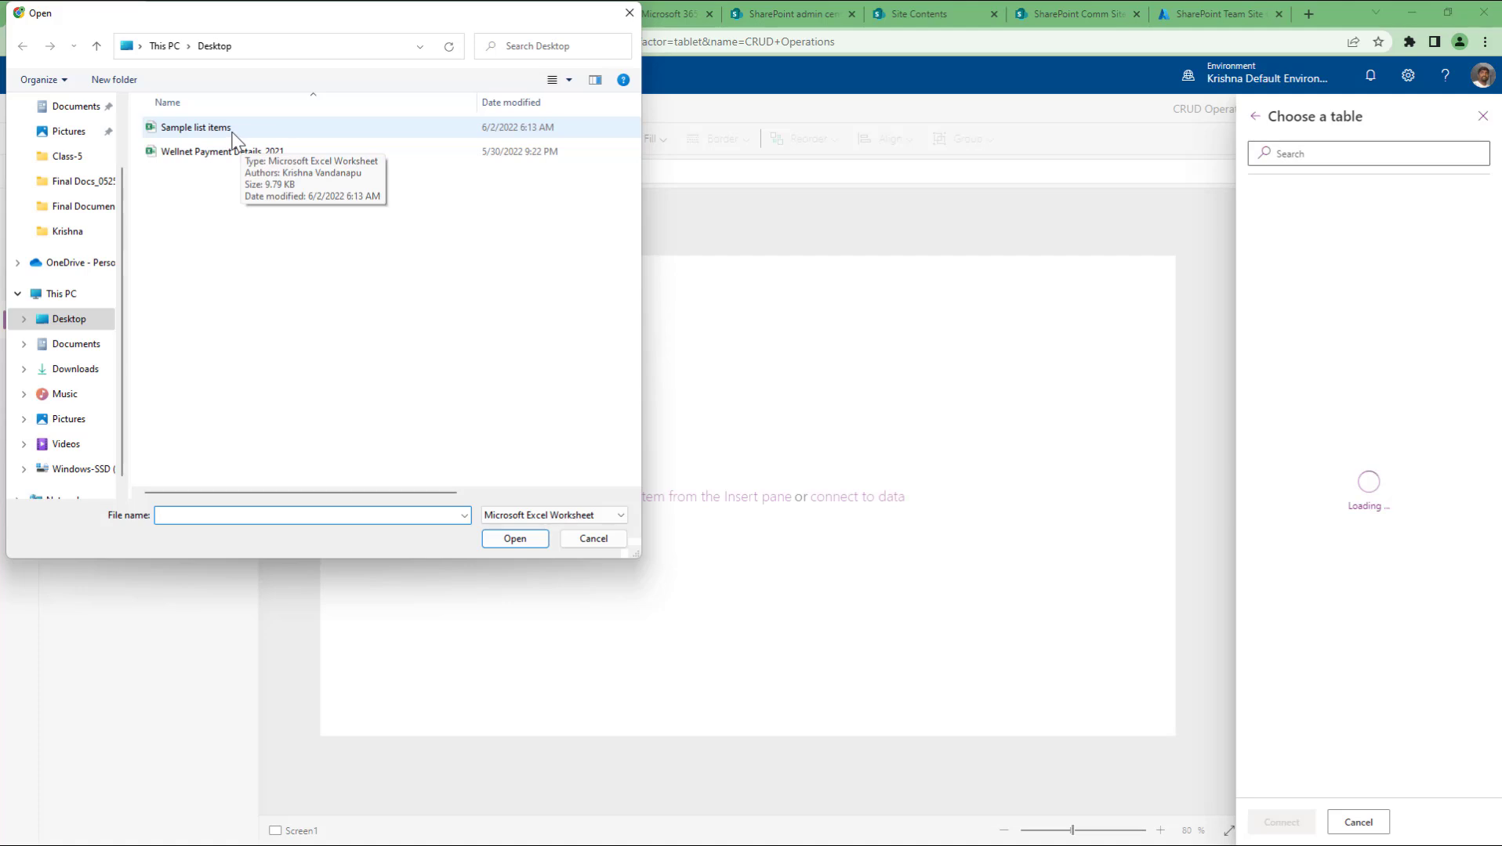
left_click(262, 134)
left_click(508, 541)
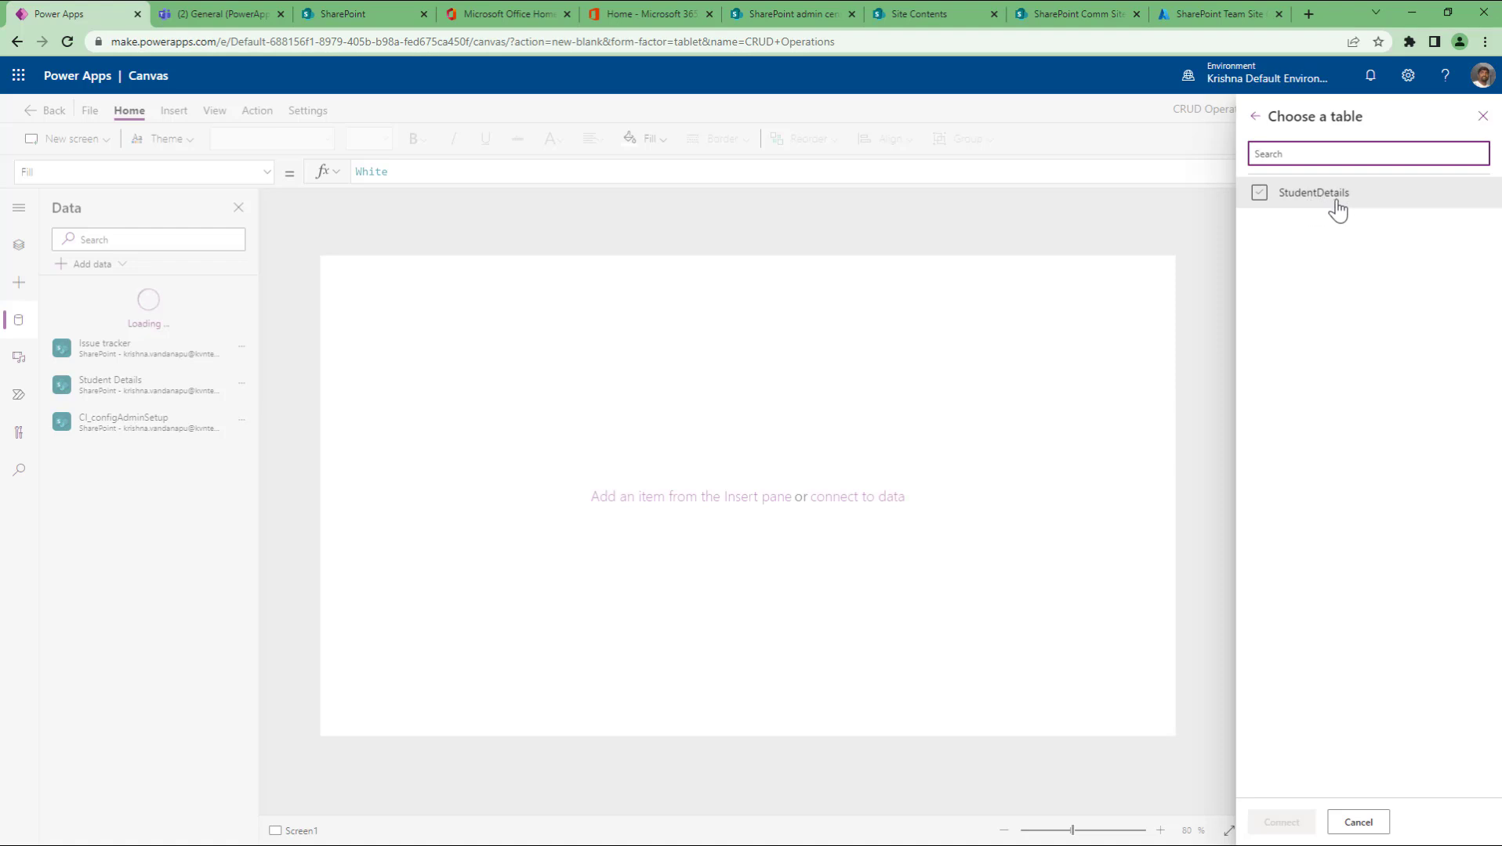
left_click(1337, 203)
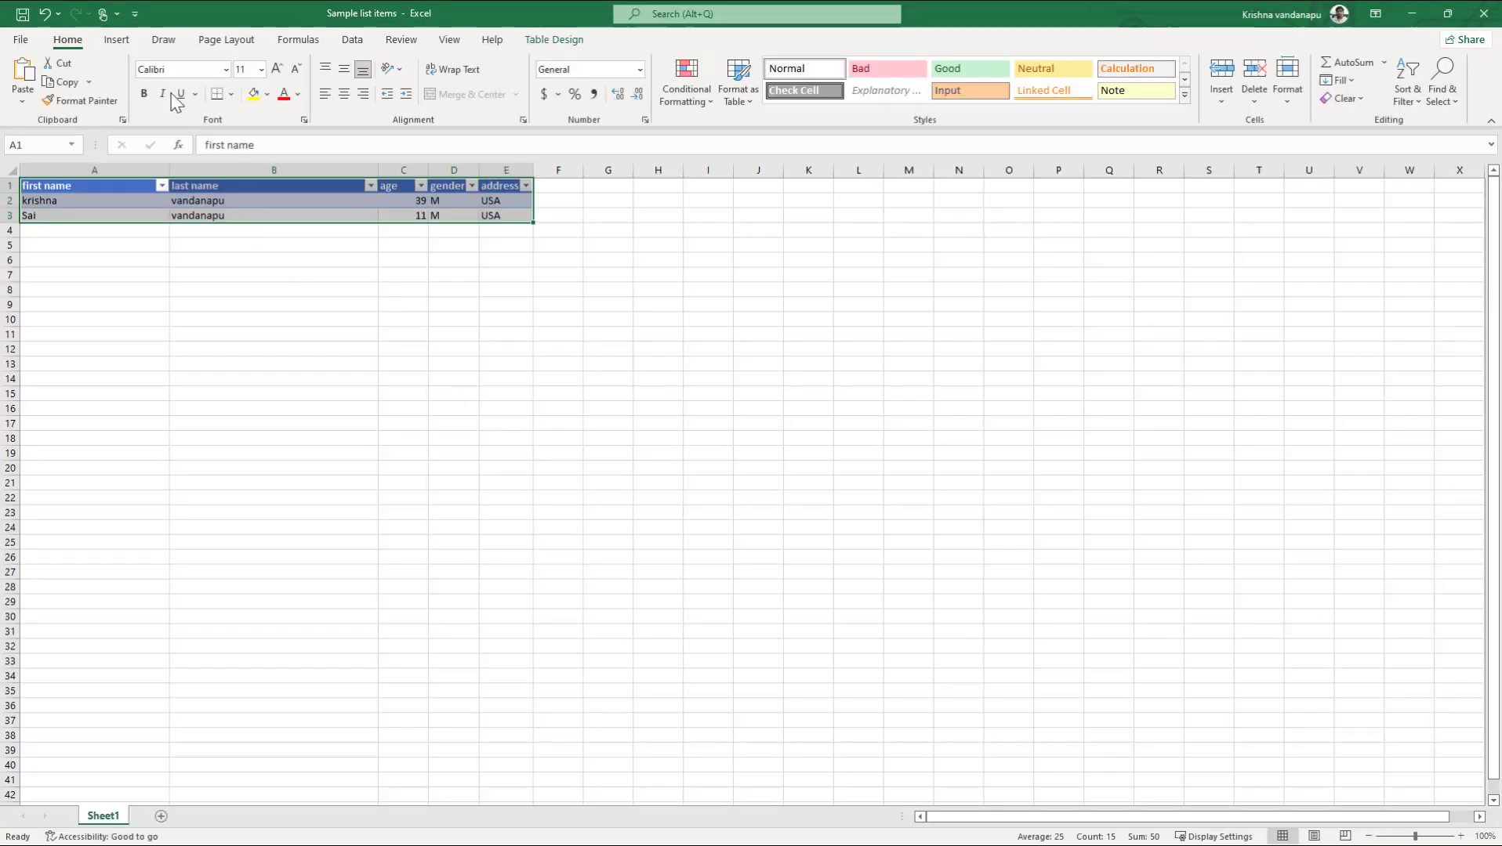
Step: On Table Design, rename the Excel table from StudentDetails to SampleTable
left_click(116, 40)
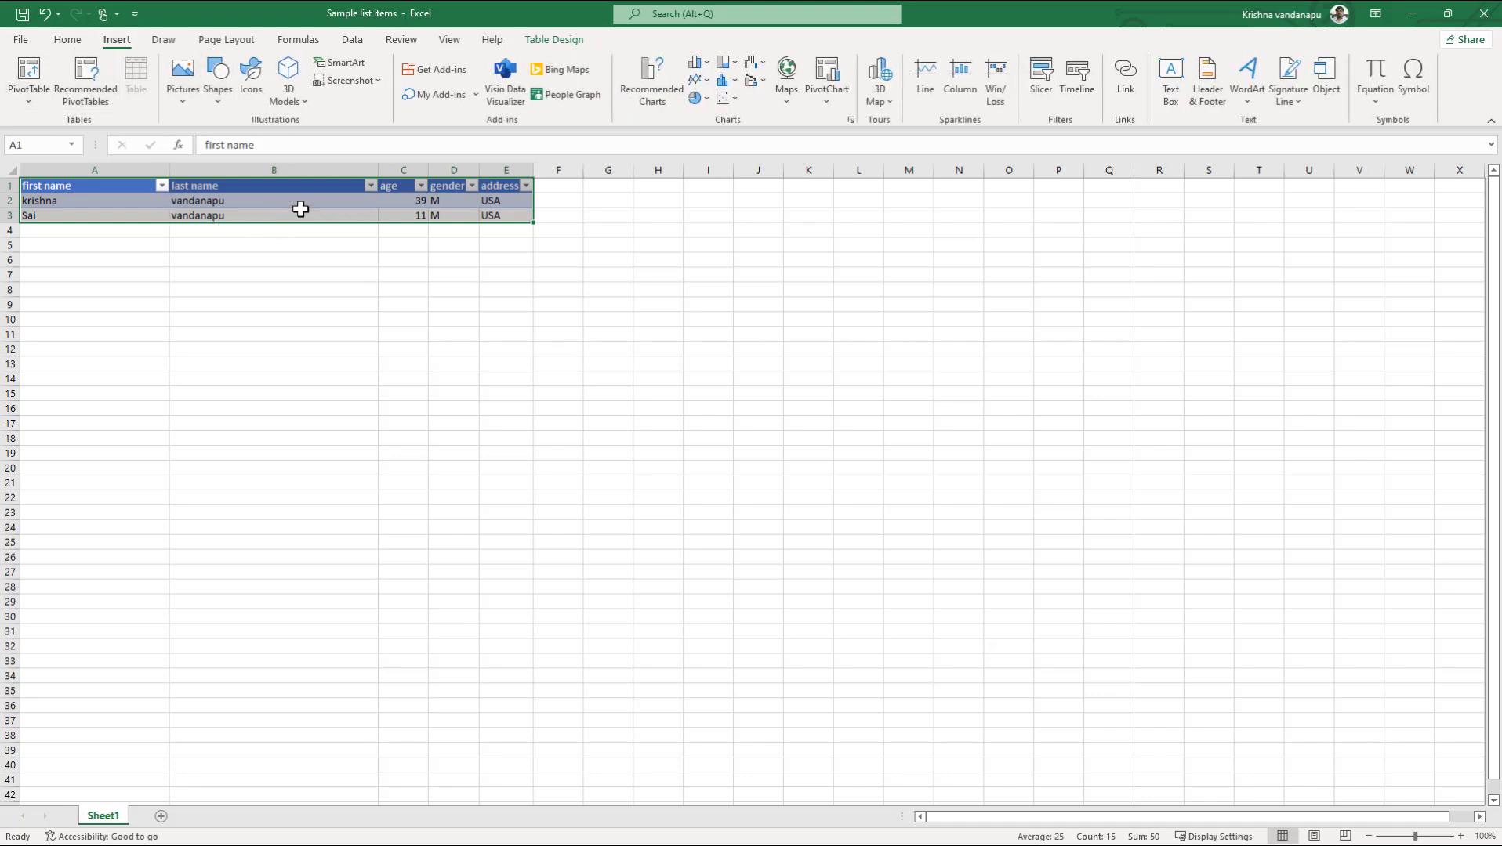
left_click(449, 43)
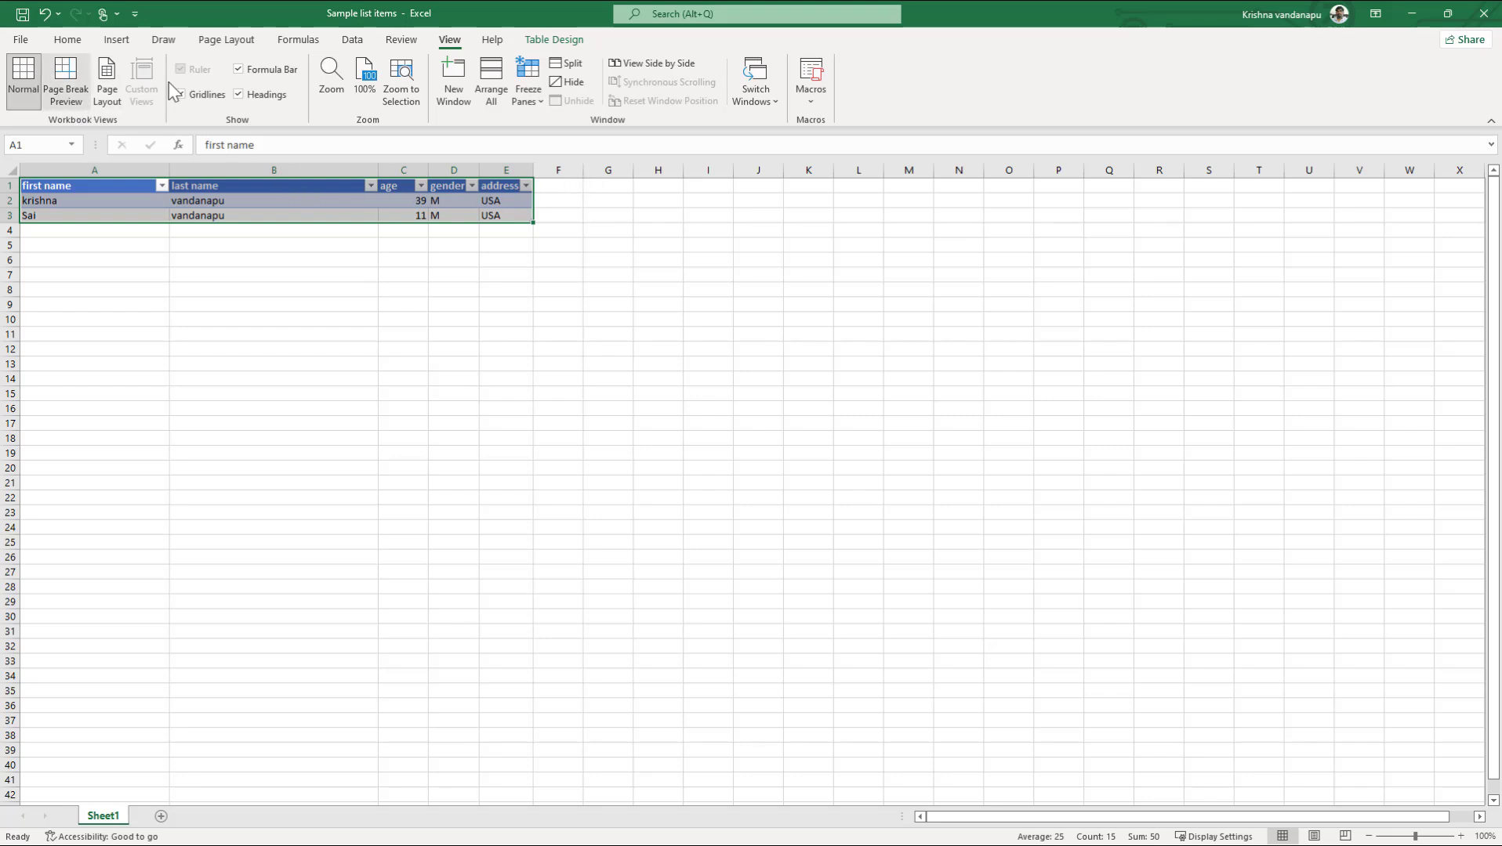
left_click(354, 43)
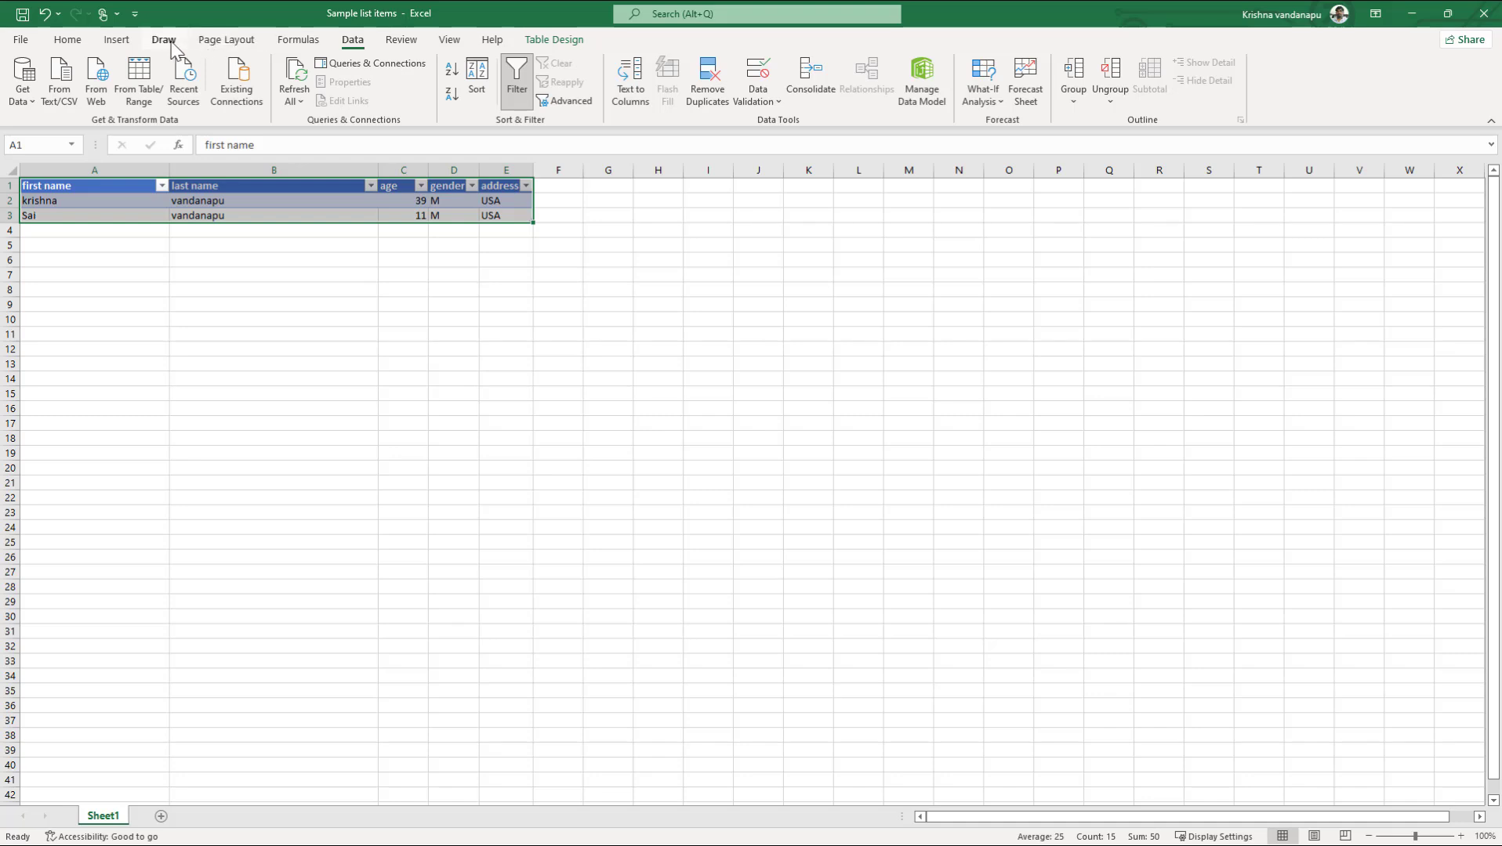
left_click(554, 40)
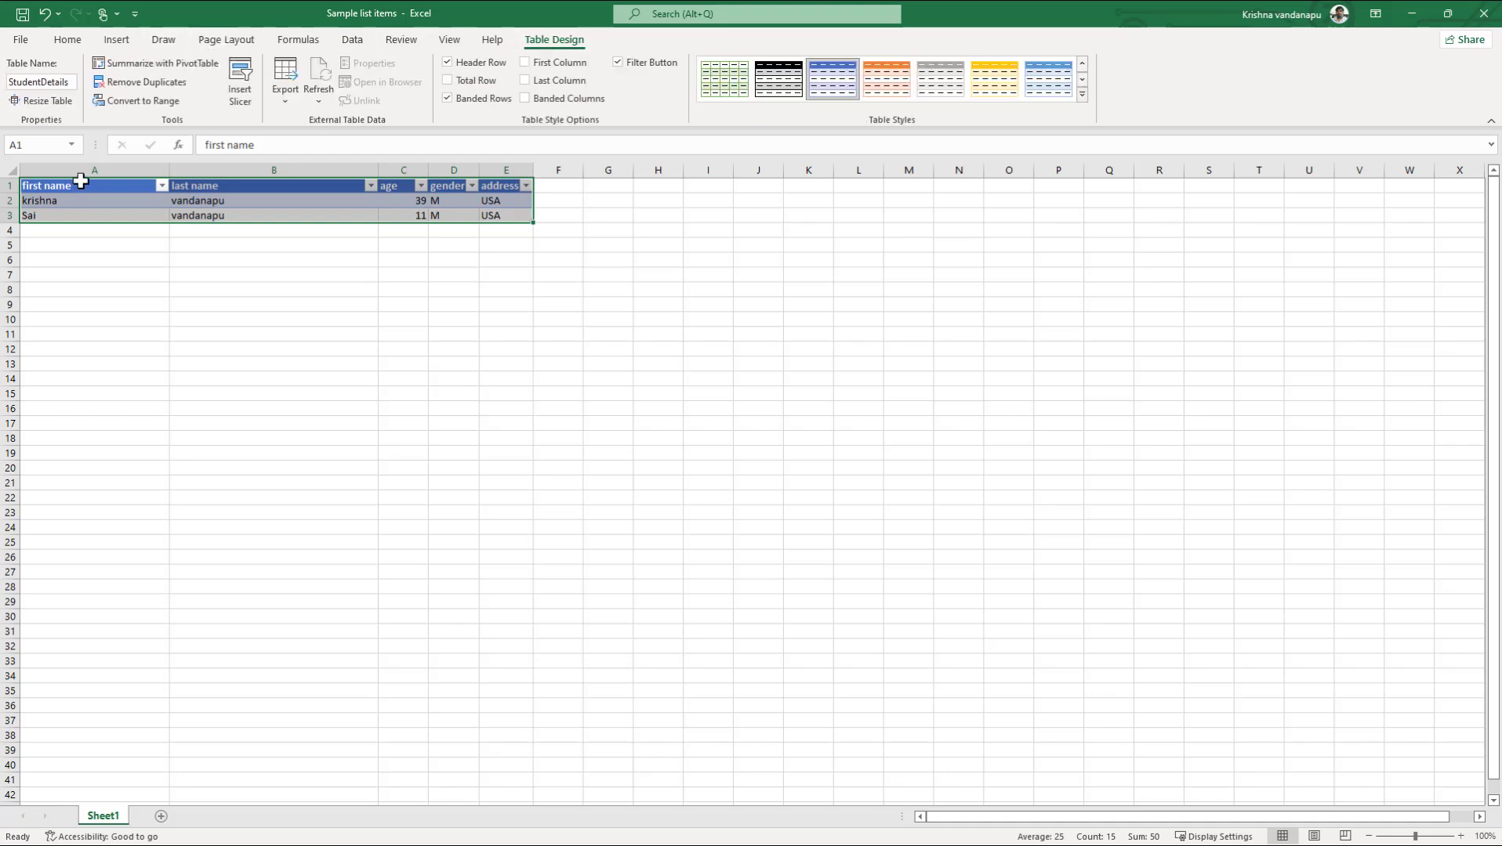
left_click(70, 83)
key("ctrl+a")
key("BackSpace")
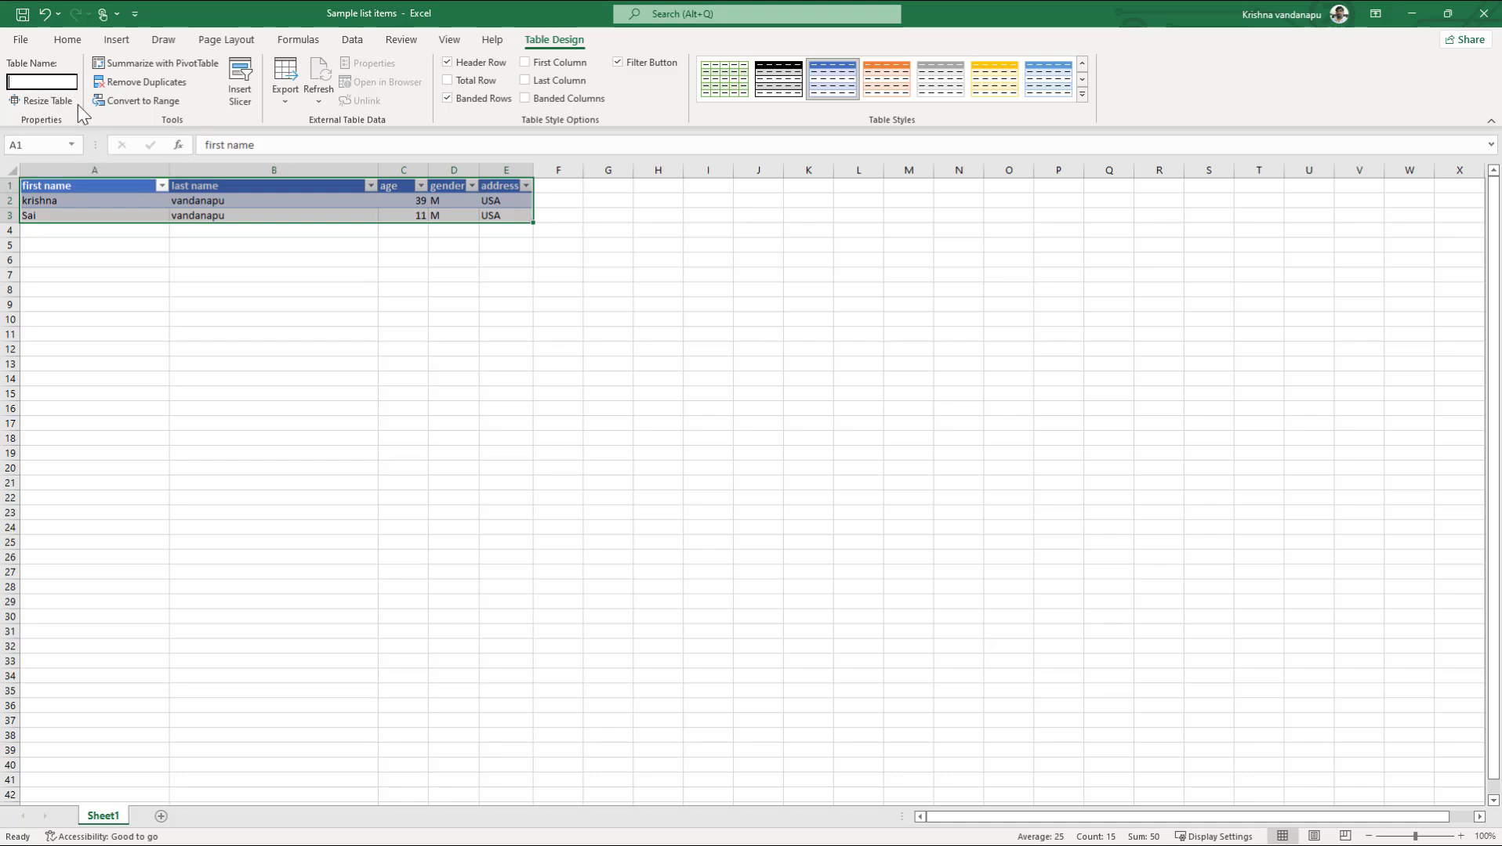
type("tablesample")
key("ctrl+a")
type("SampleTab")
Step: Save and close the Sample list items workbook, moving Excel aside to reveal Power Apps
left_click(22, 18)
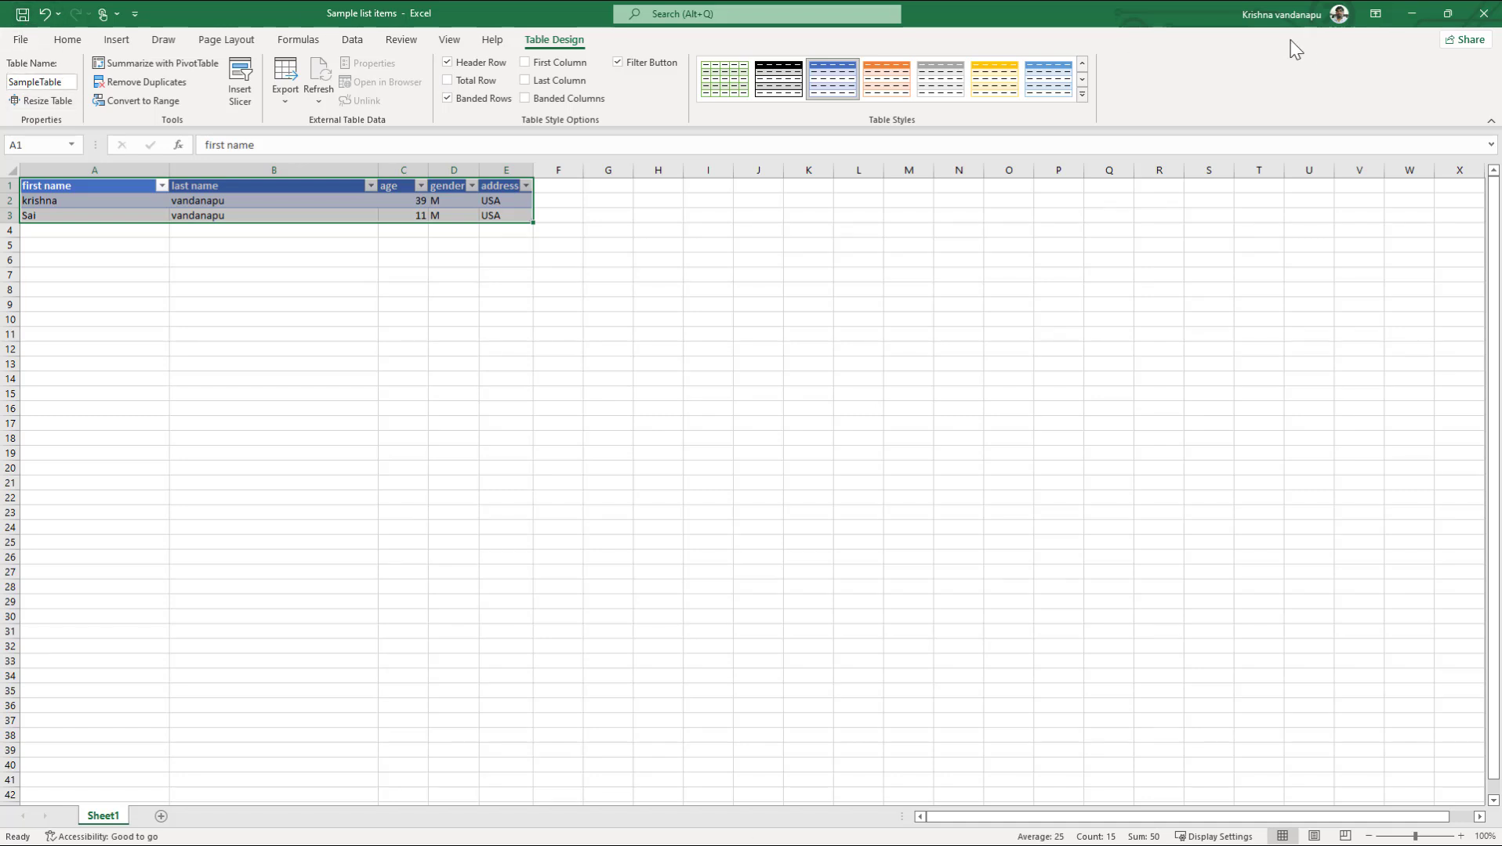
left_click(1484, 14)
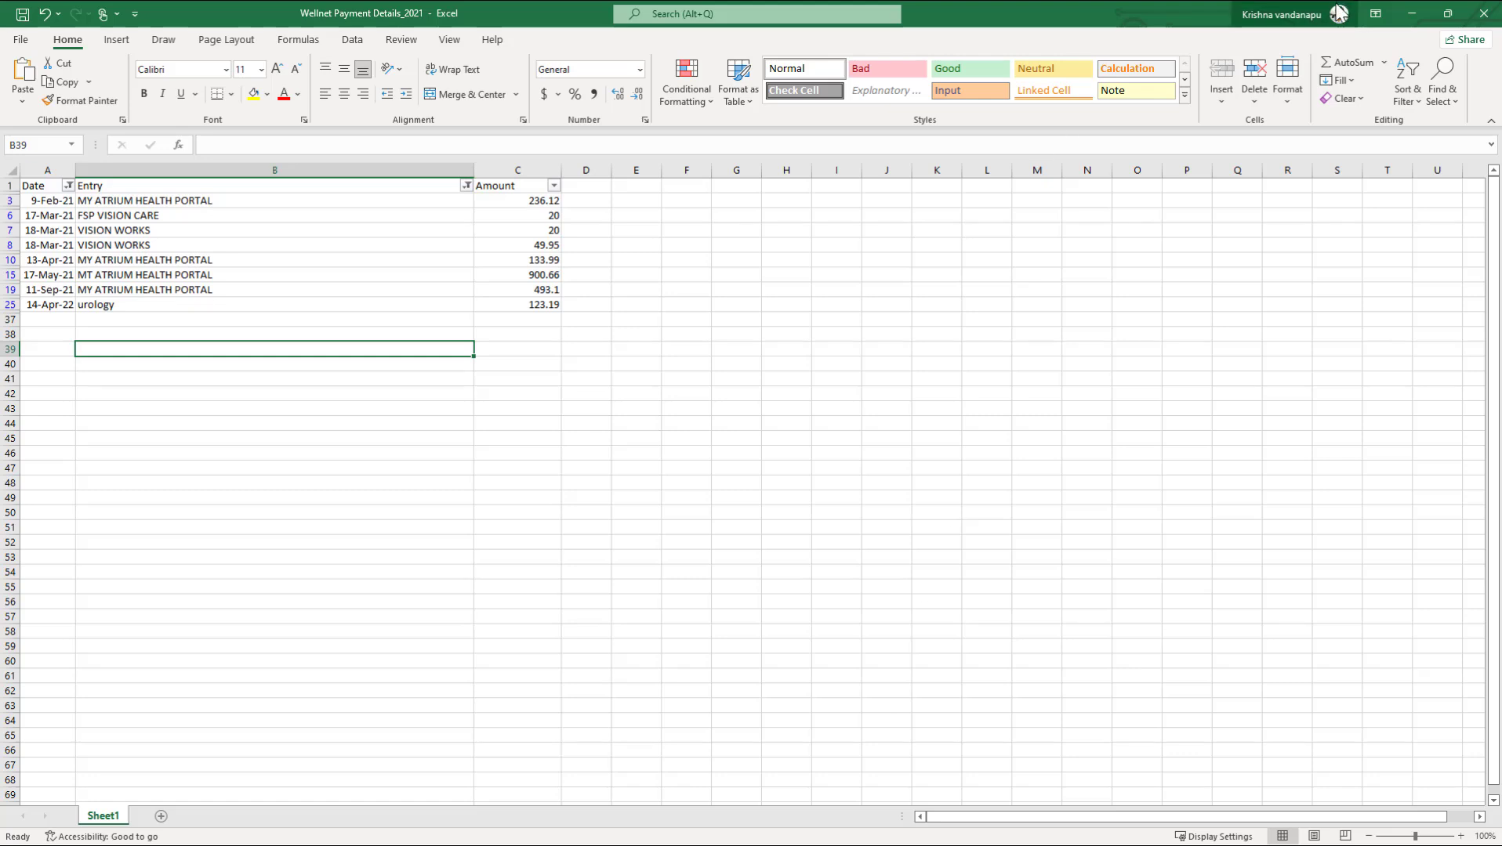
left_click_drag(1081, 15, 0, 117)
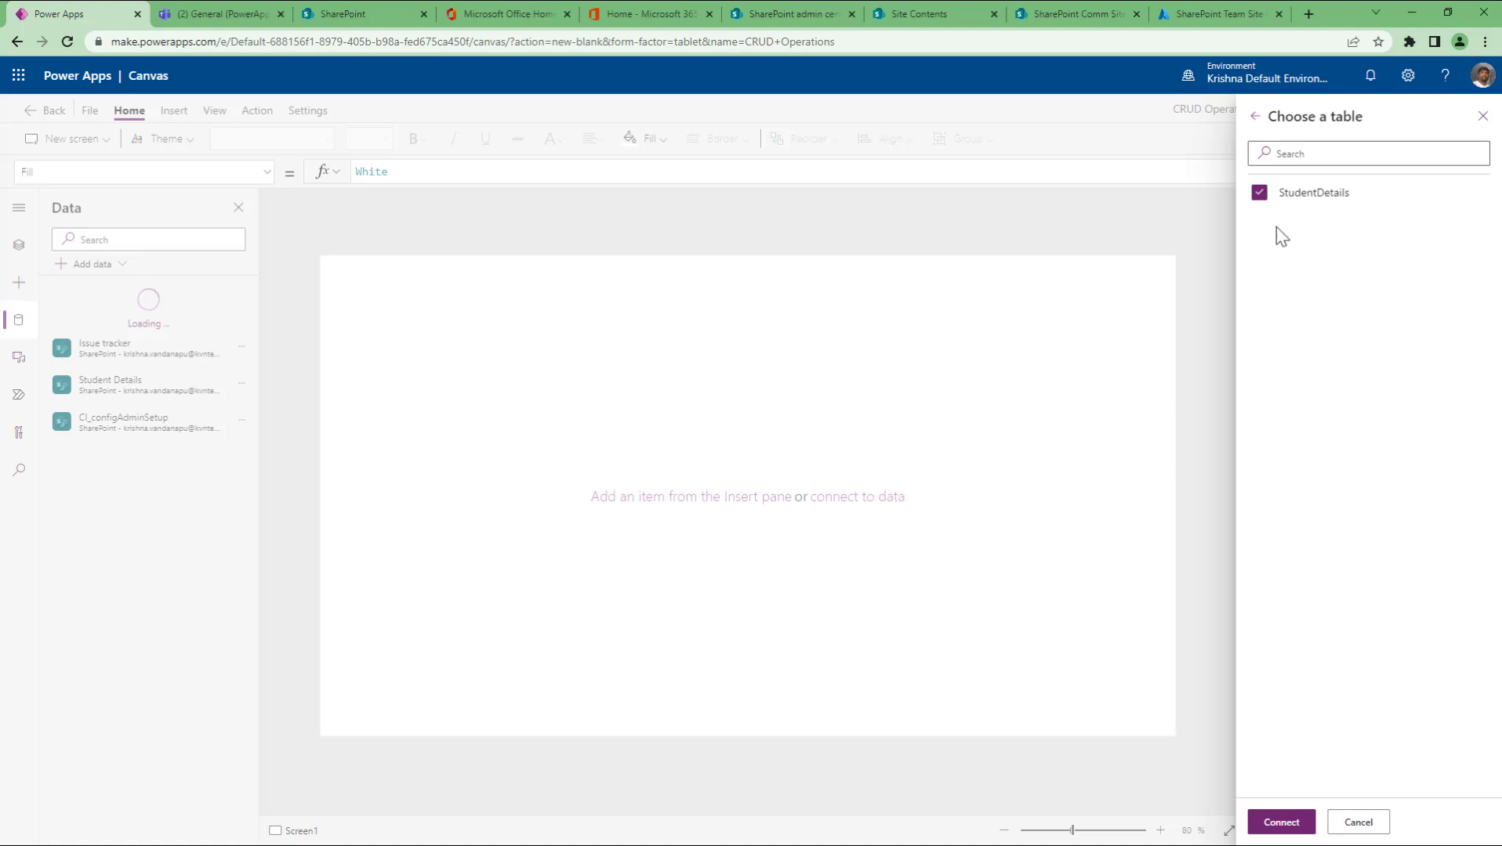
Step: Cancel the table chooser, then import and connect SampleTable from the Sample list items workbook
left_click(1255, 118)
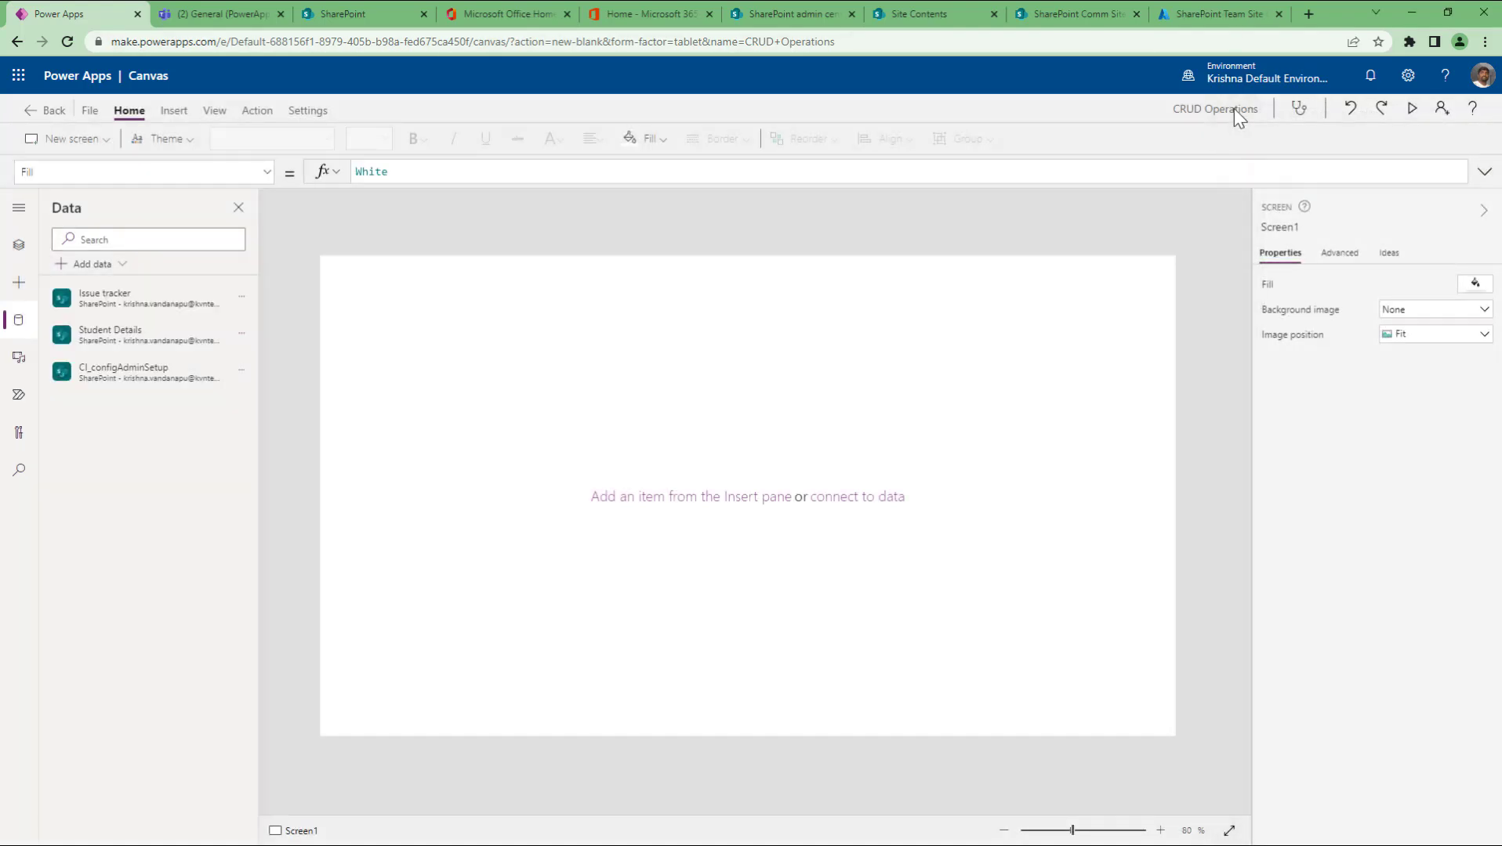
left_click(94, 266)
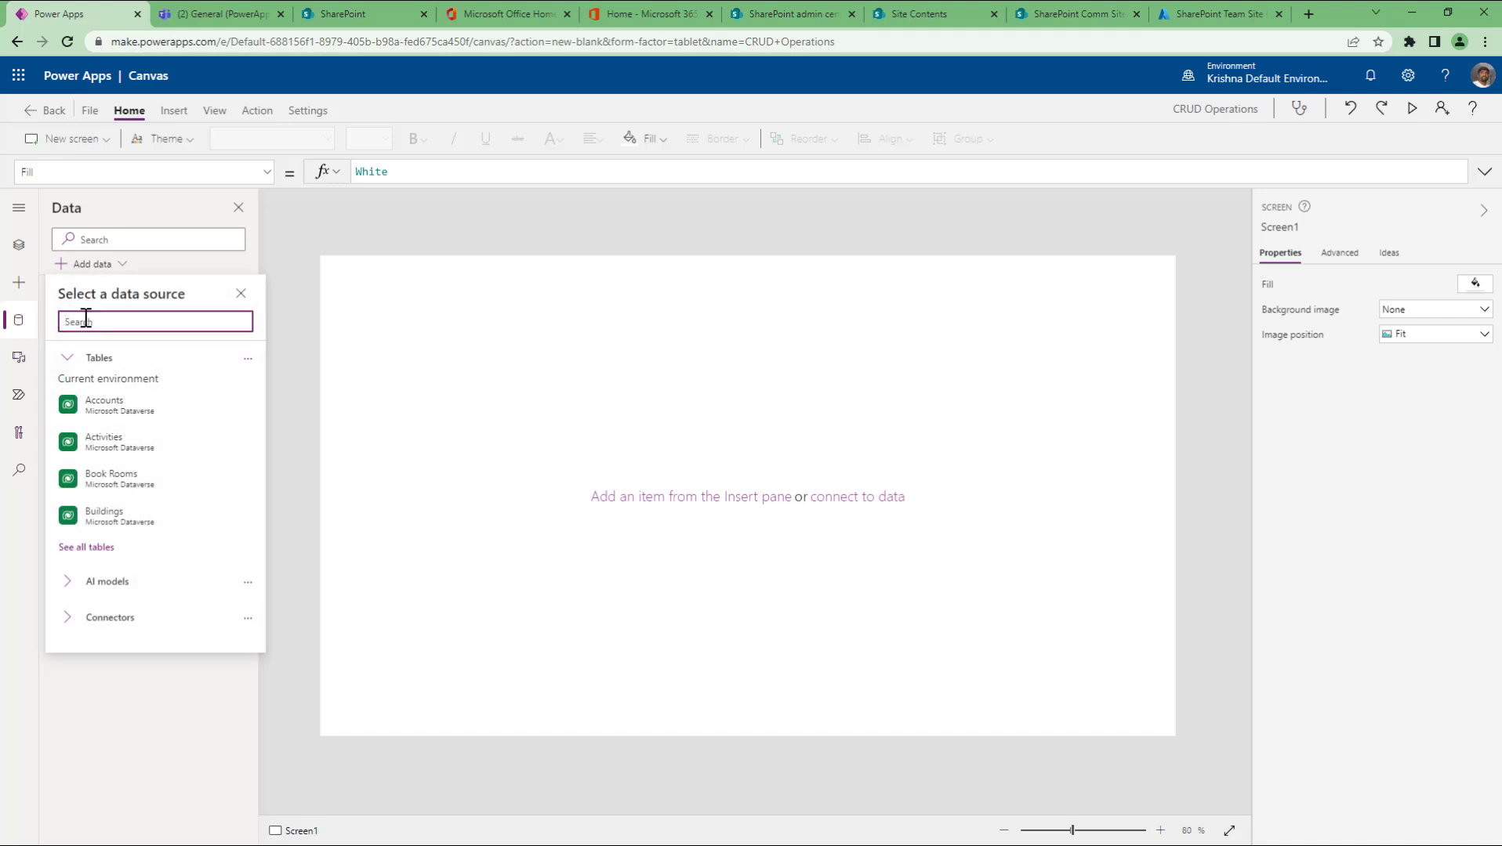
type("excel")
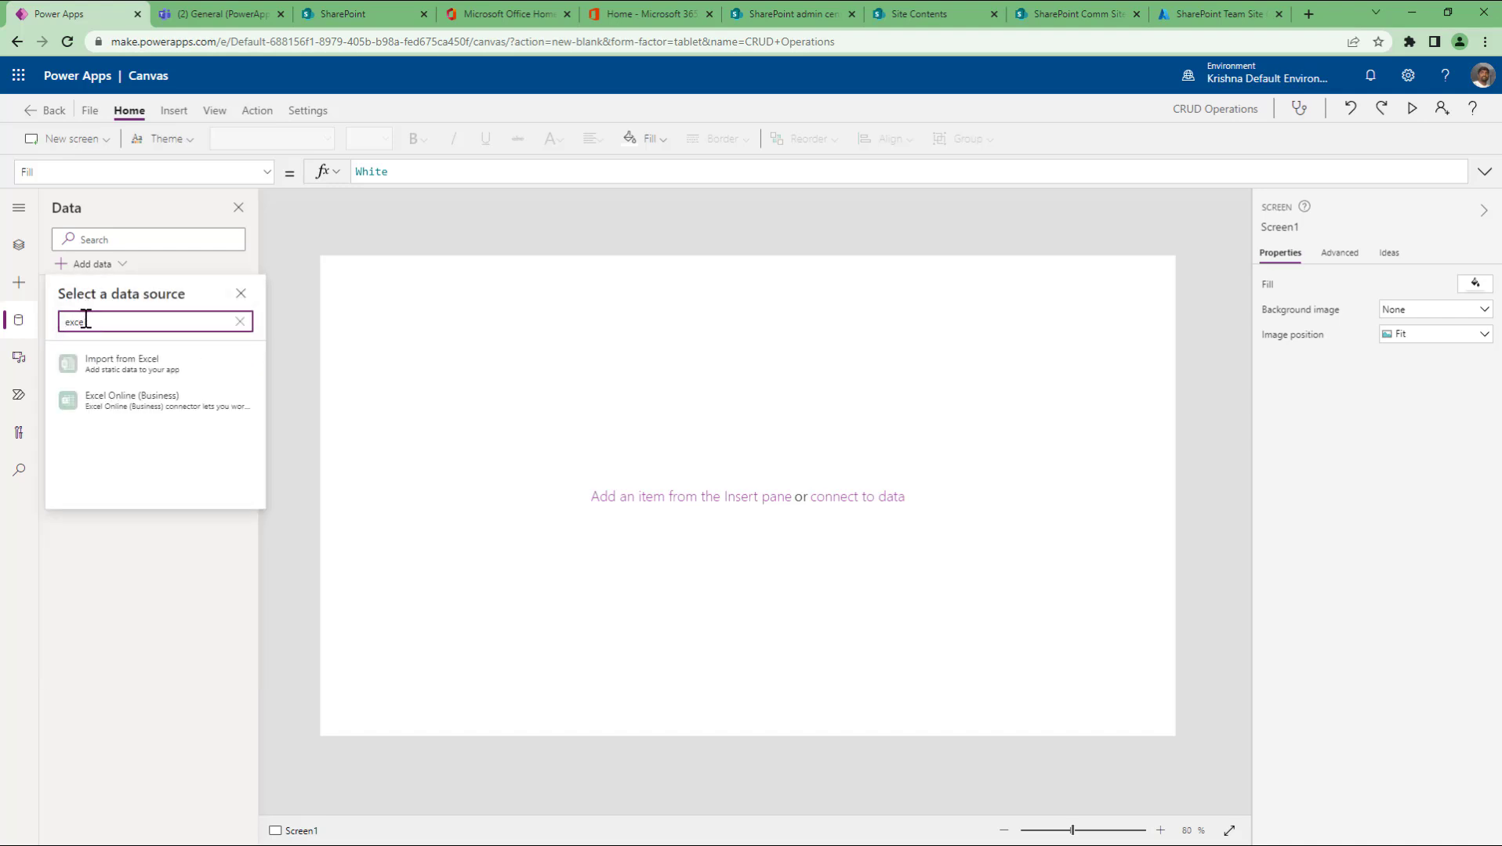
left_click(129, 367)
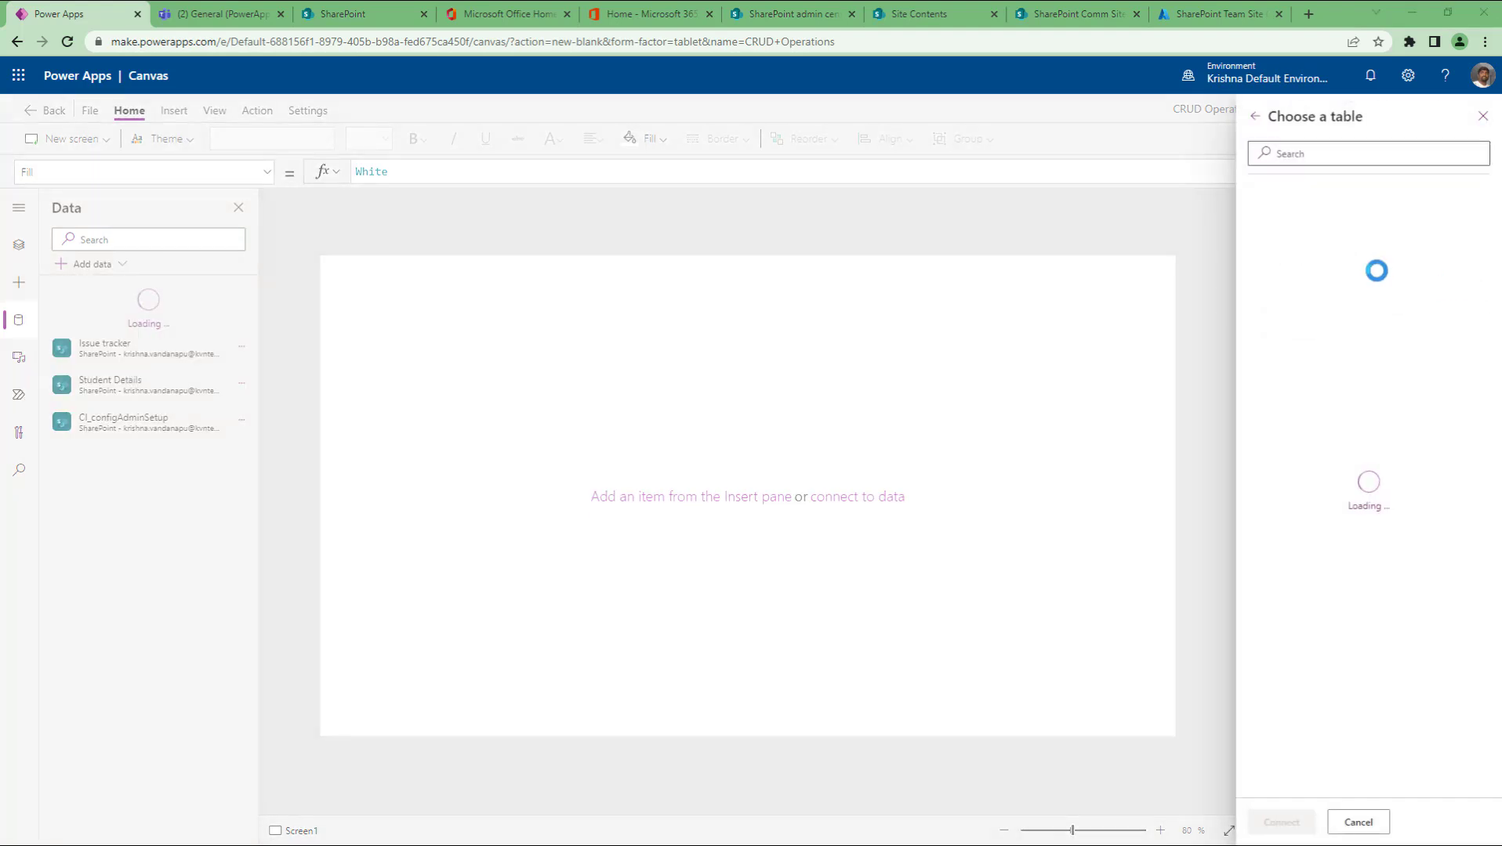
left_click(221, 128)
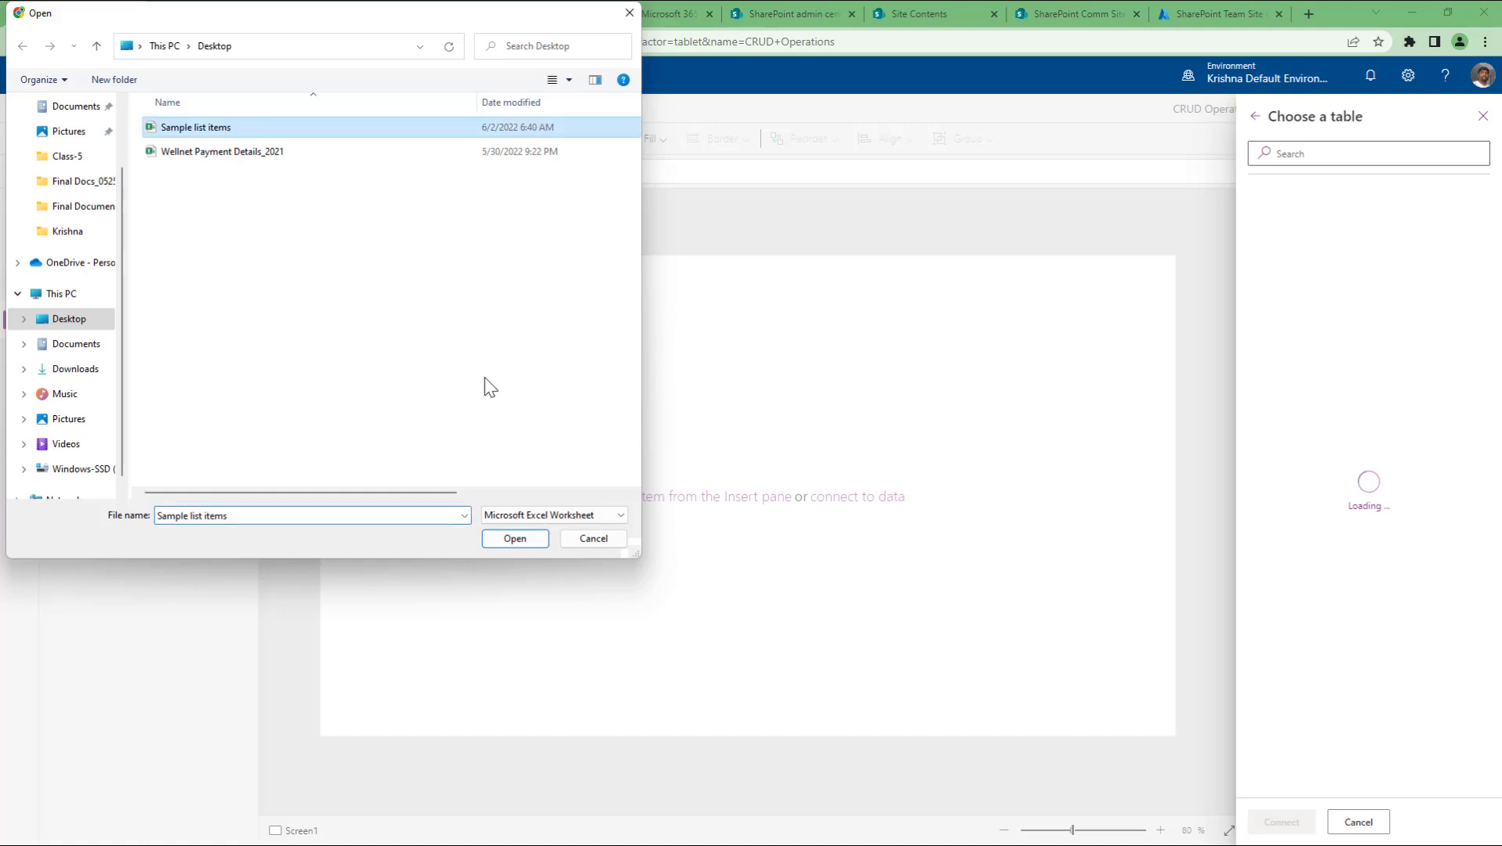
left_click(517, 547)
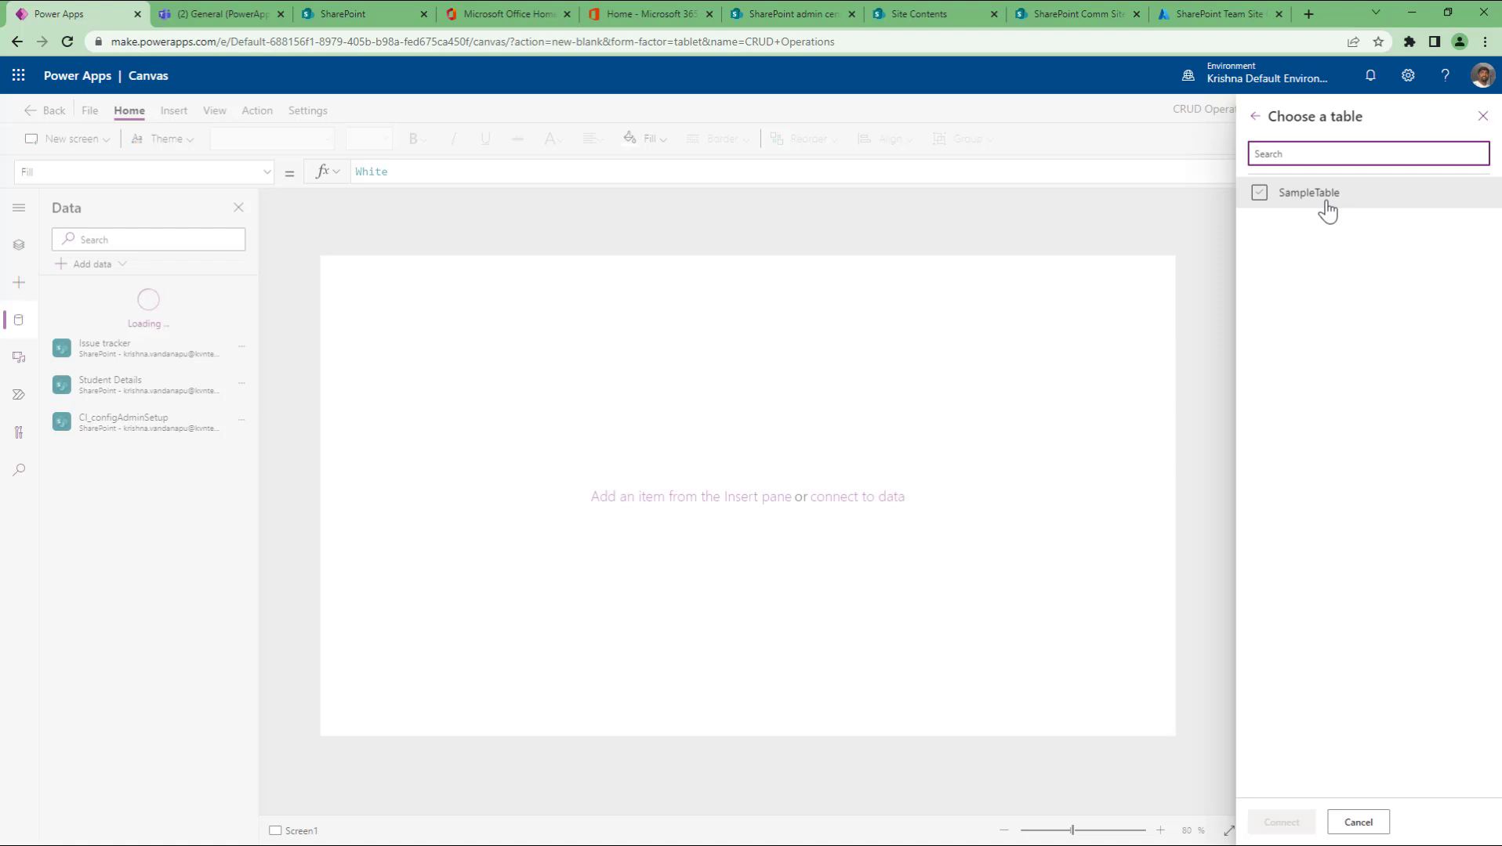
left_click(1327, 205)
left_click(1297, 823)
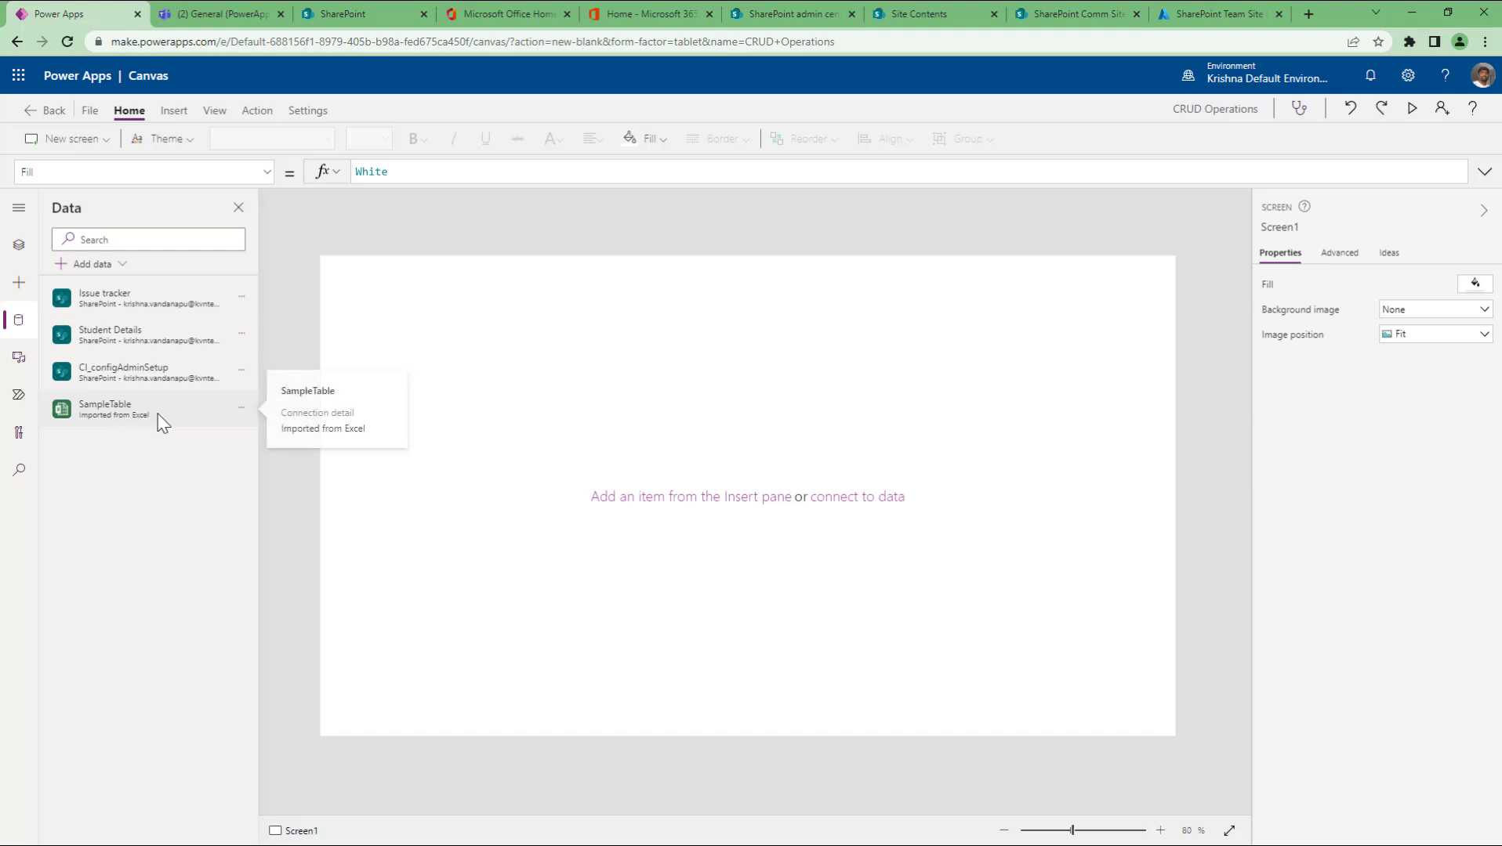
Step: Open the SampleTable data source's options menu and dismiss it without removing anything
mouse_move(156, 421)
left_click(240, 409)
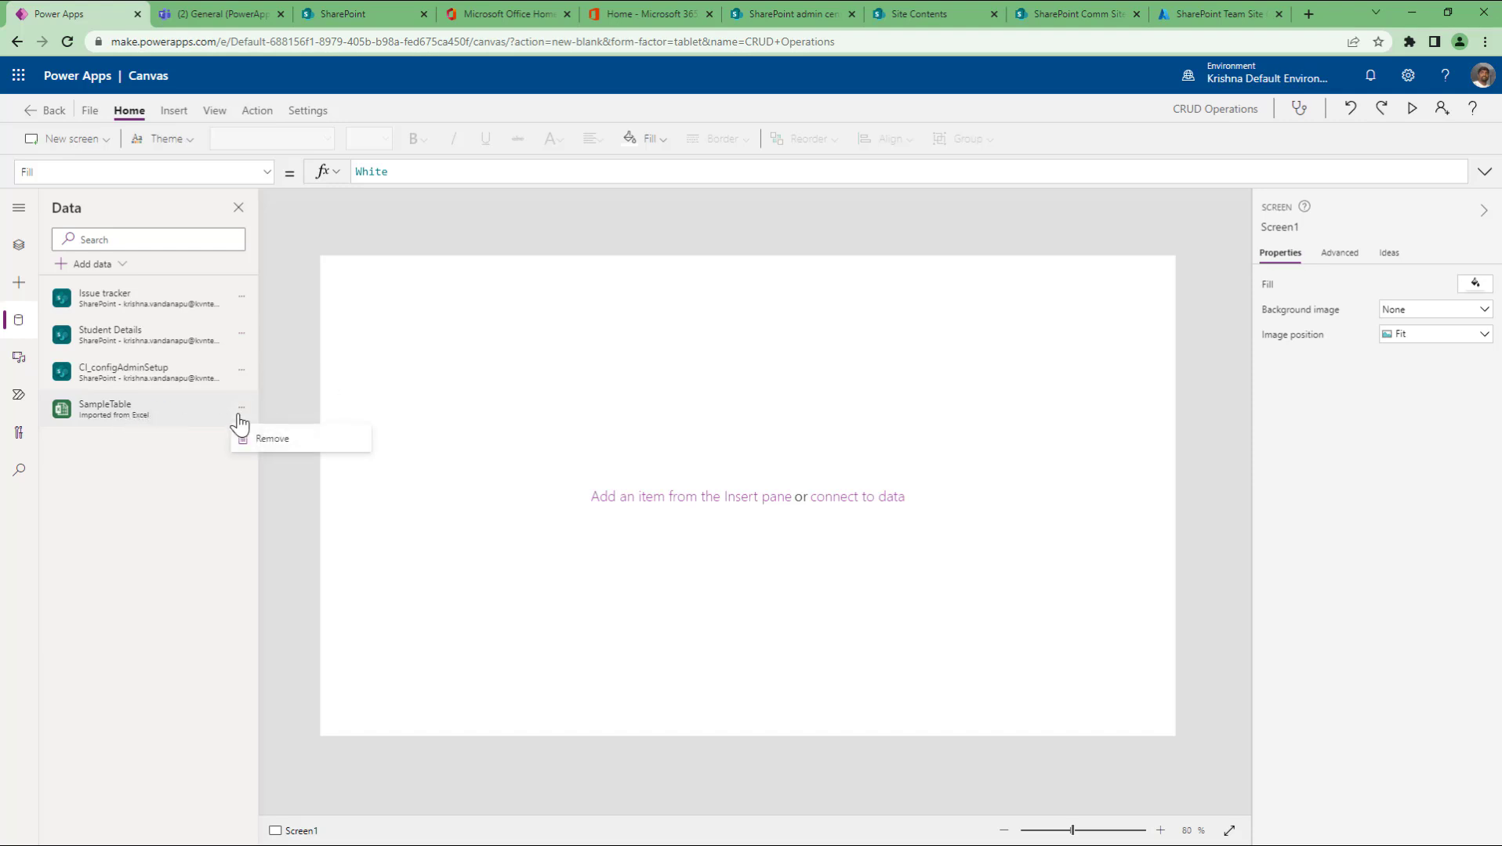
left_click(115, 417)
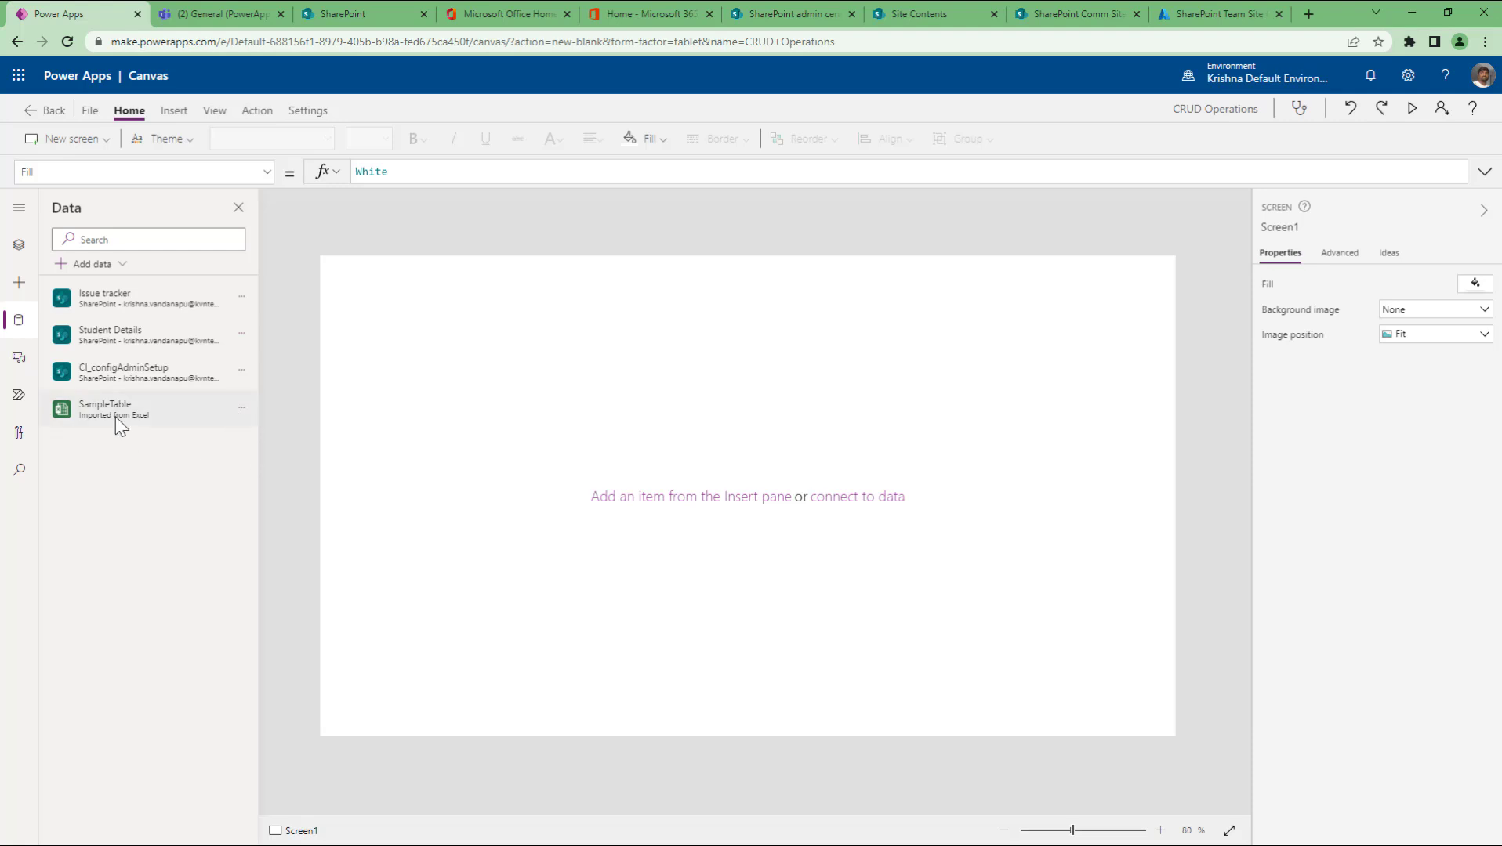
mouse_move(115, 416)
Step: Search data sources for 'excel', then open OneDrive in a new tab from the app launcher
left_click(103, 267)
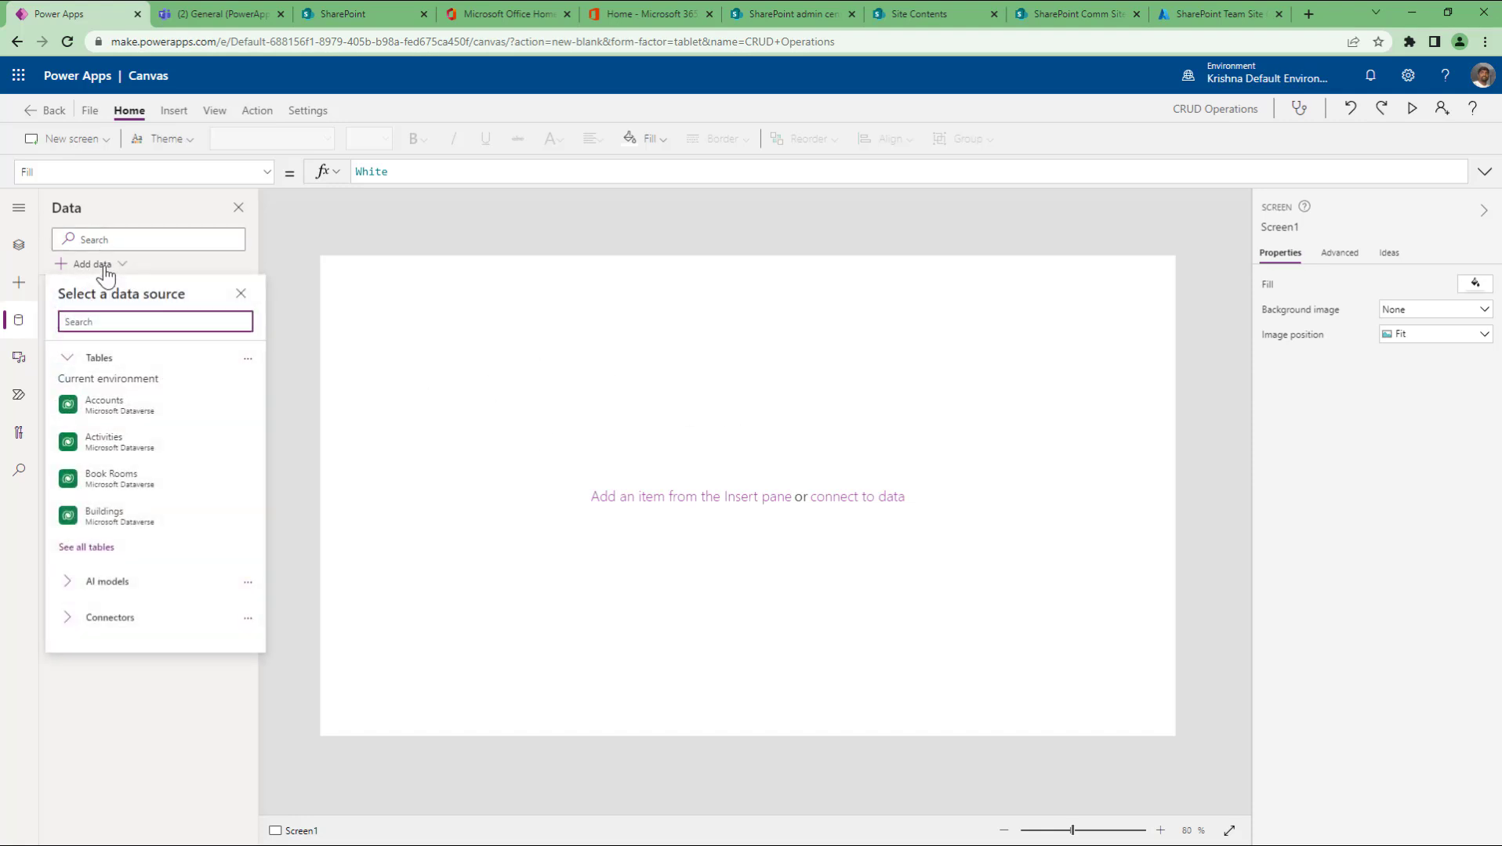
type("excel")
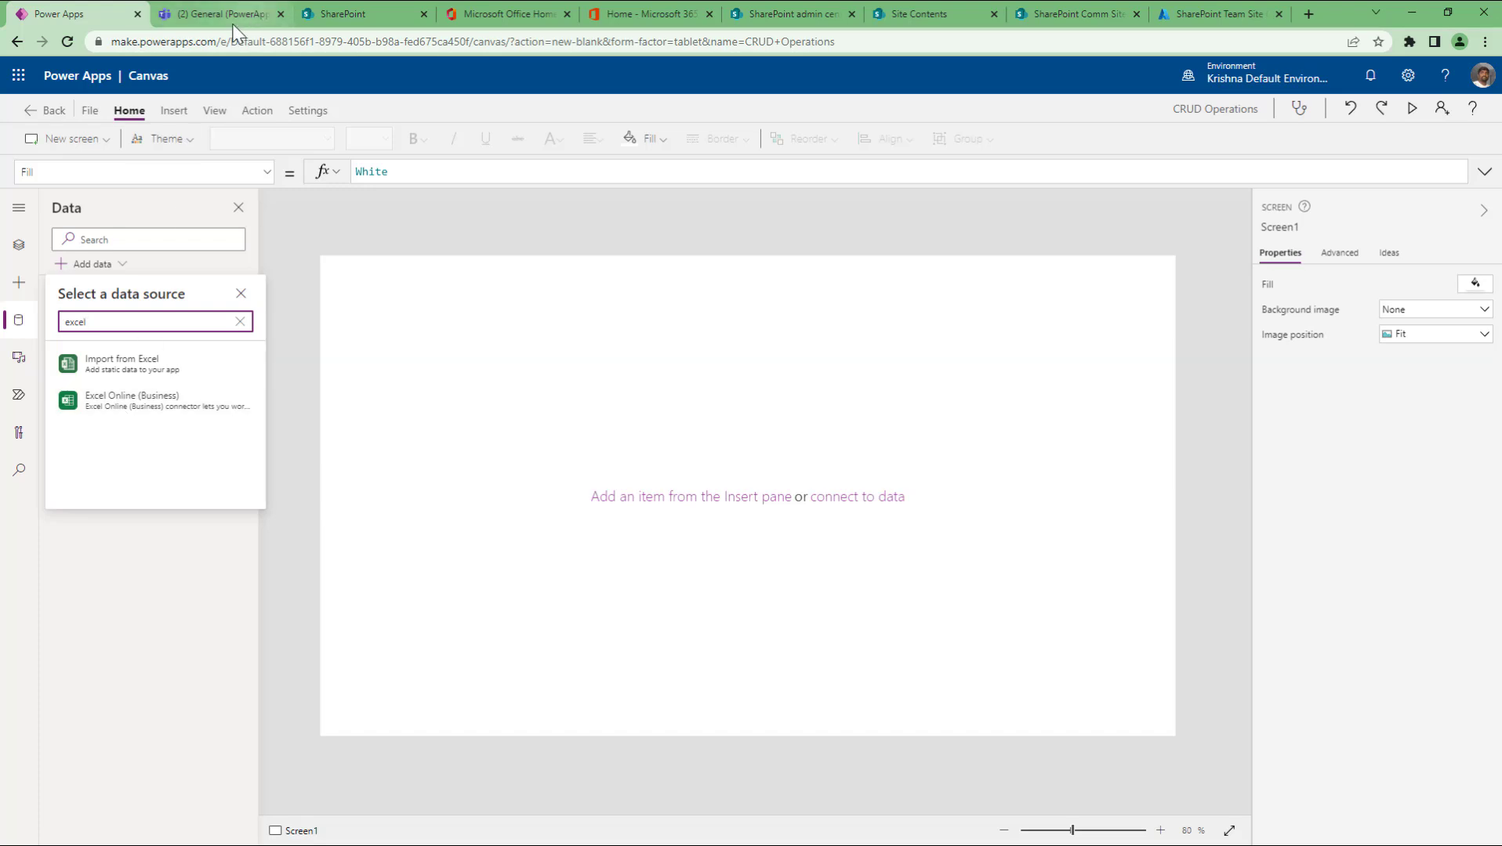
left_click(15, 78)
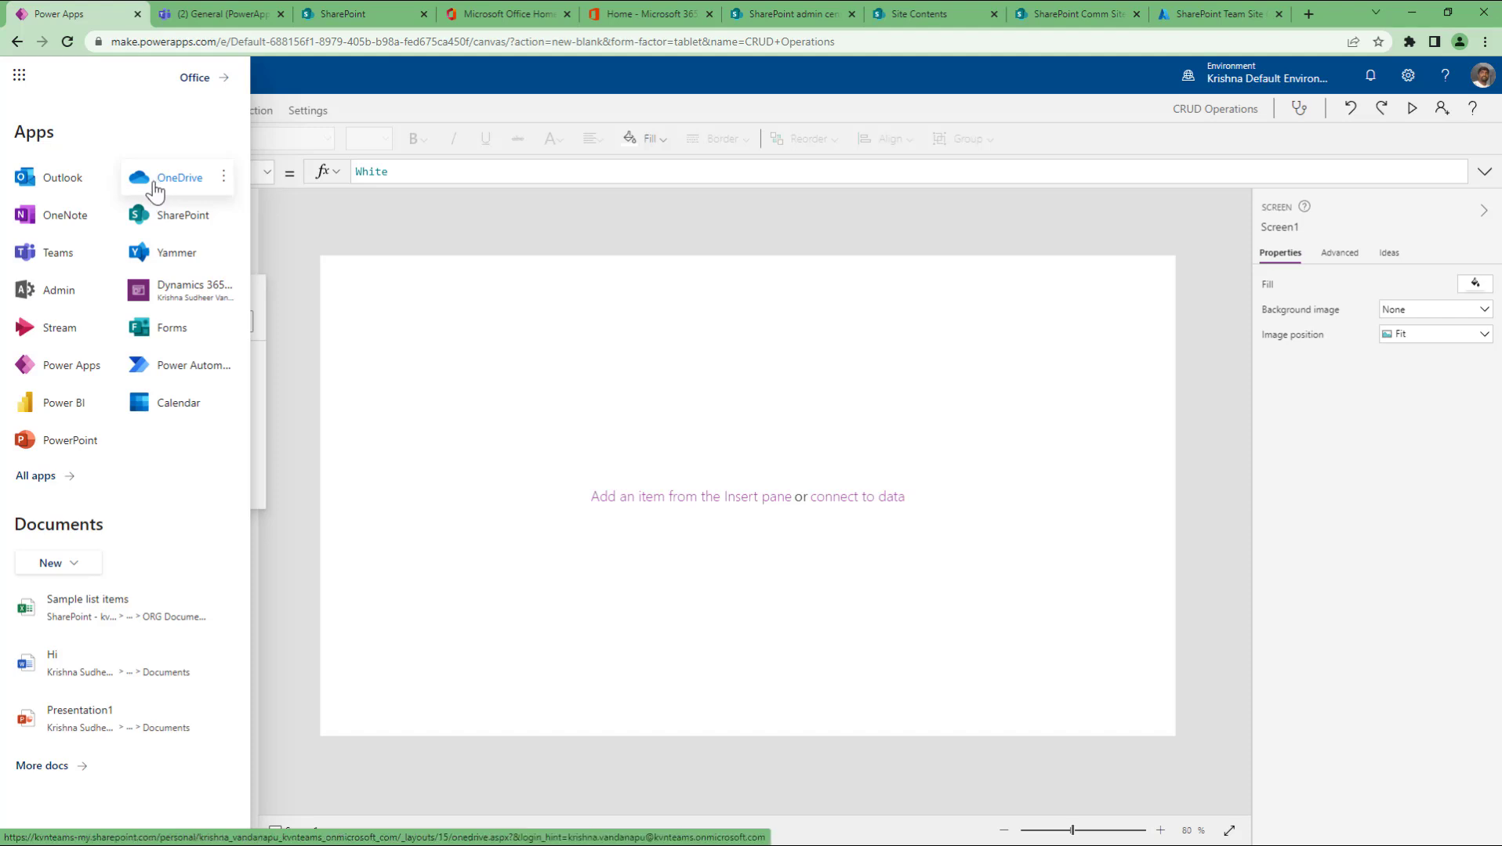
left_click(223, 176)
left_click(237, 213)
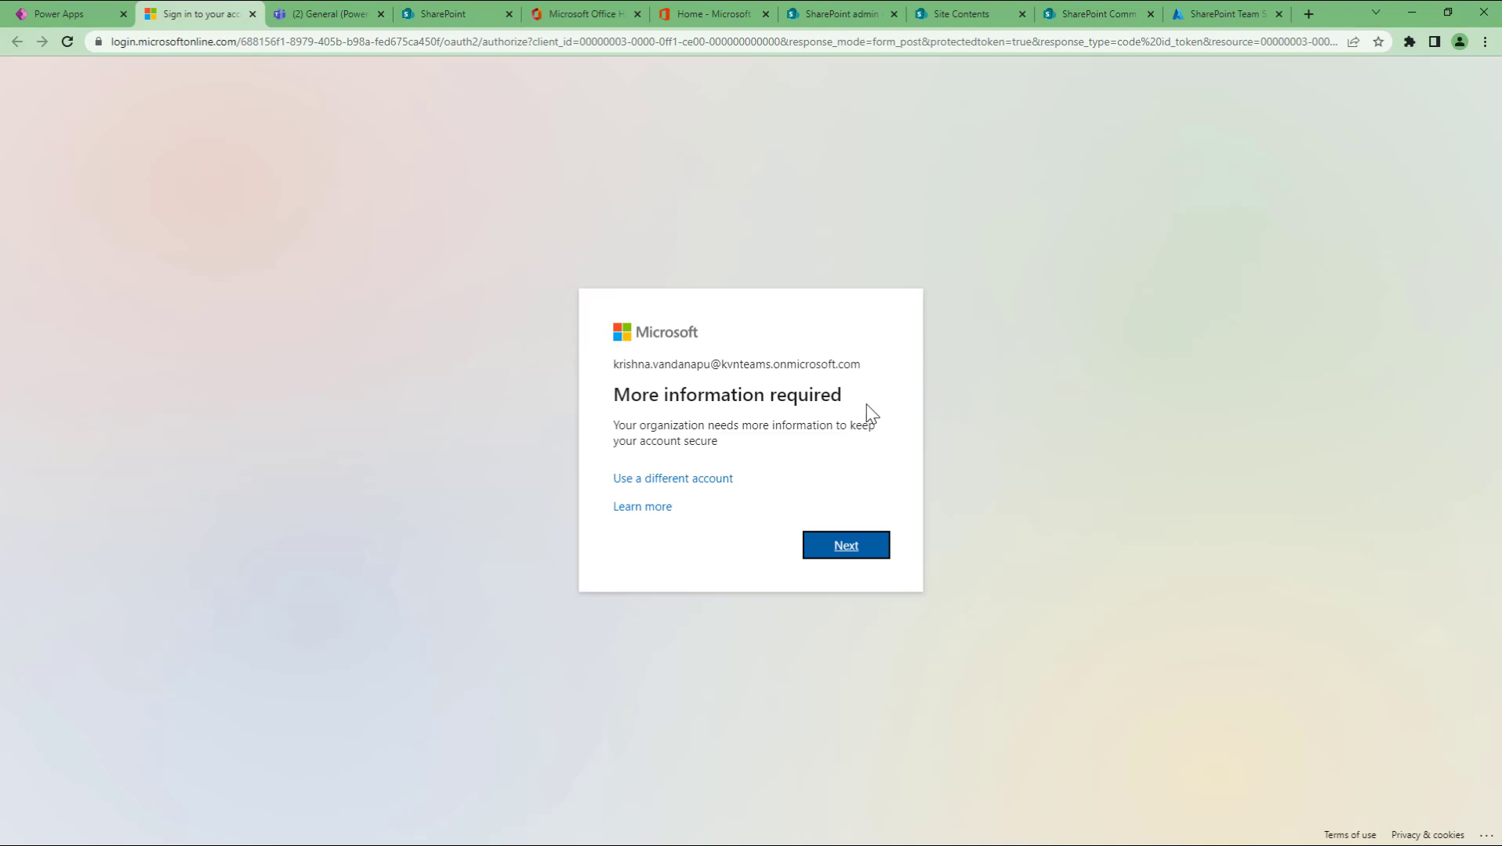
Step: Continue past the more-information notice and skip the password confirmation to reach OneDrive
left_click(839, 558)
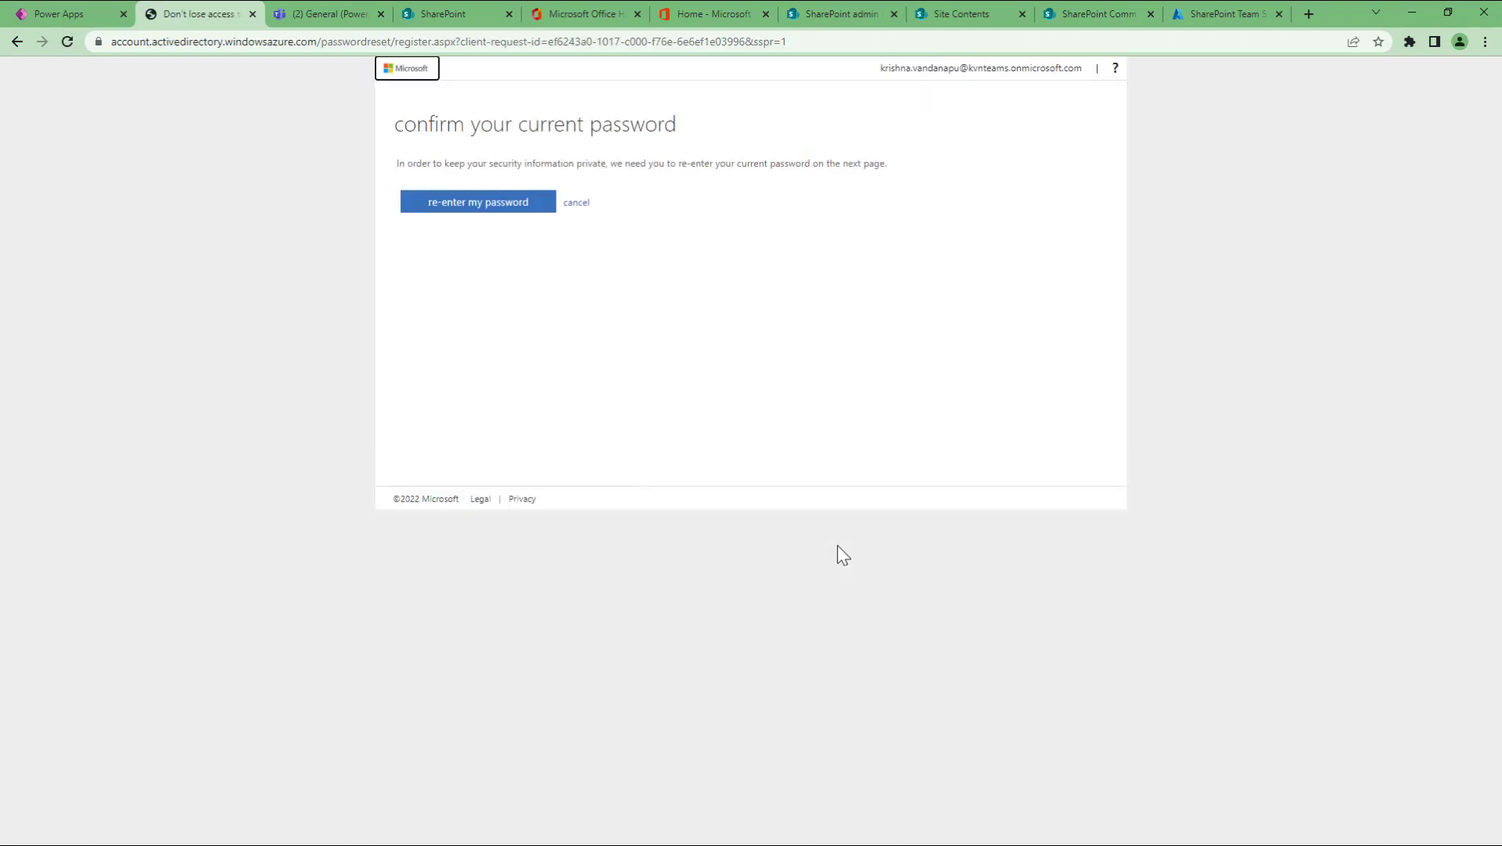
left_click(563, 203)
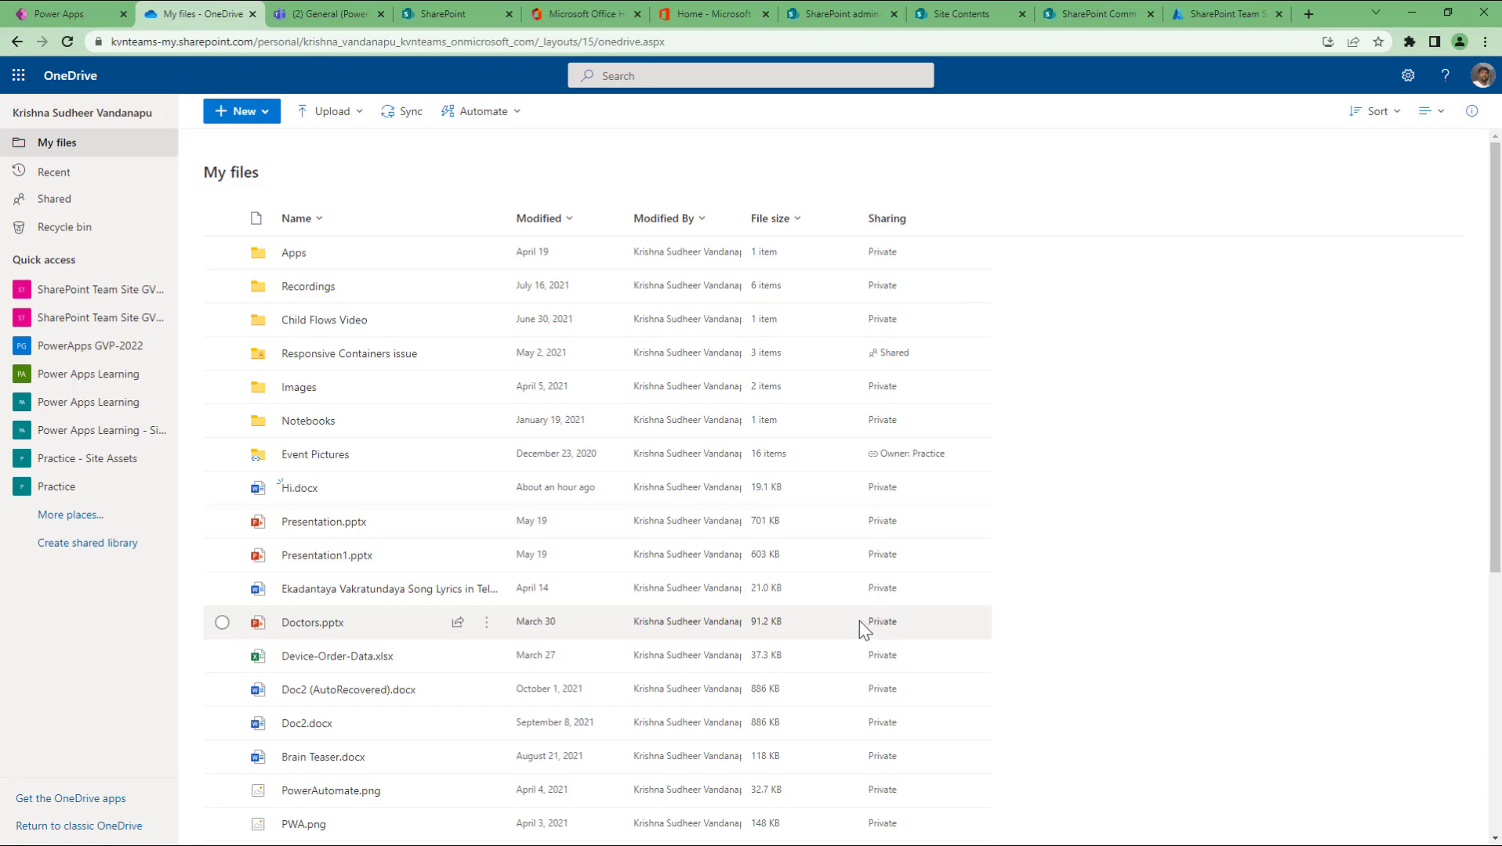
Step: Widen the Modified By column in the My files list
scroll(857, 605, "down", 5)
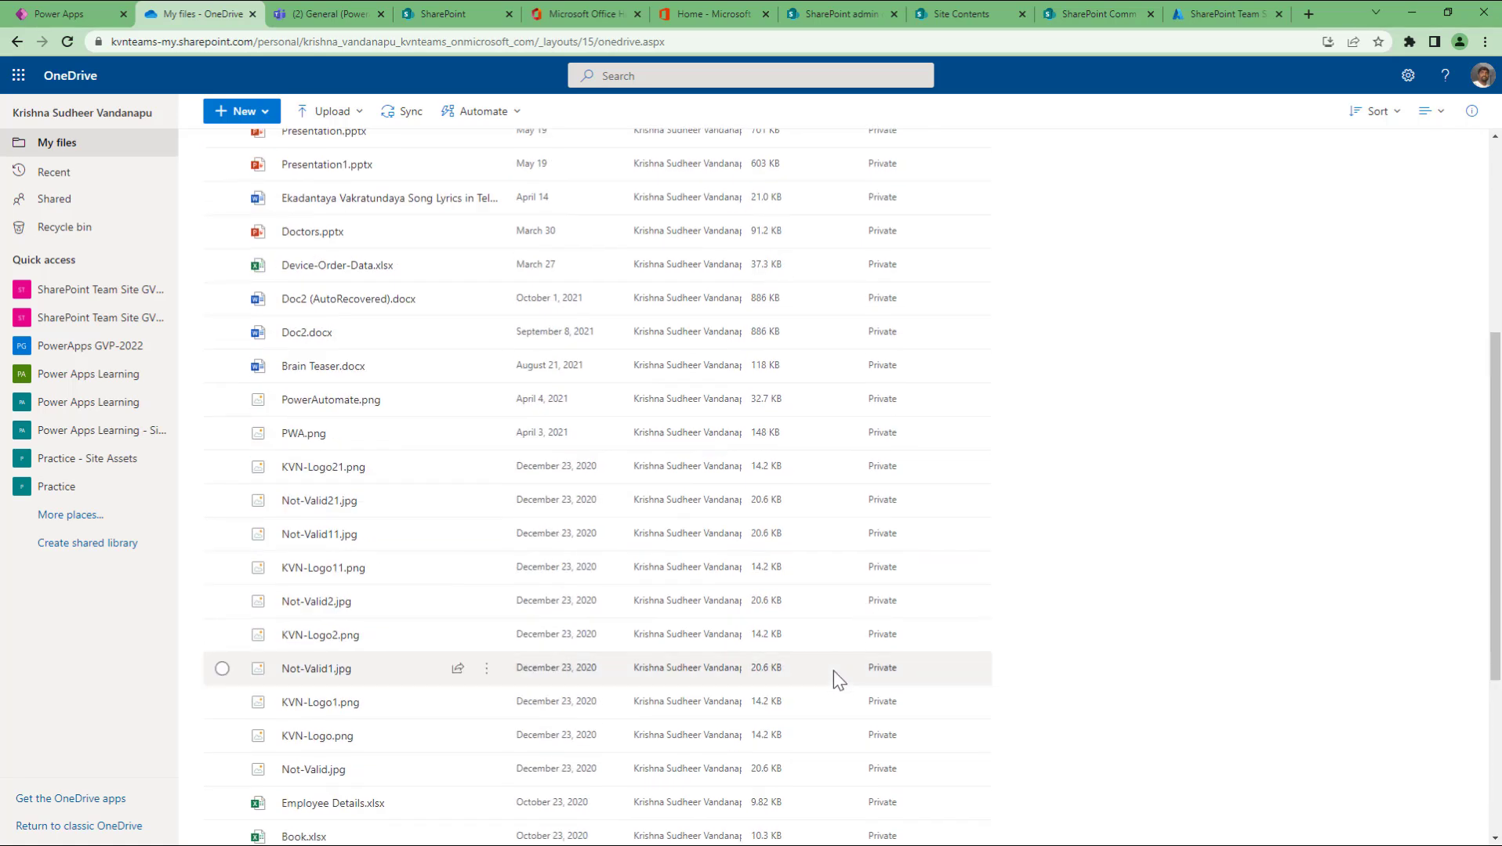
scroll(833, 670, "down", 4)
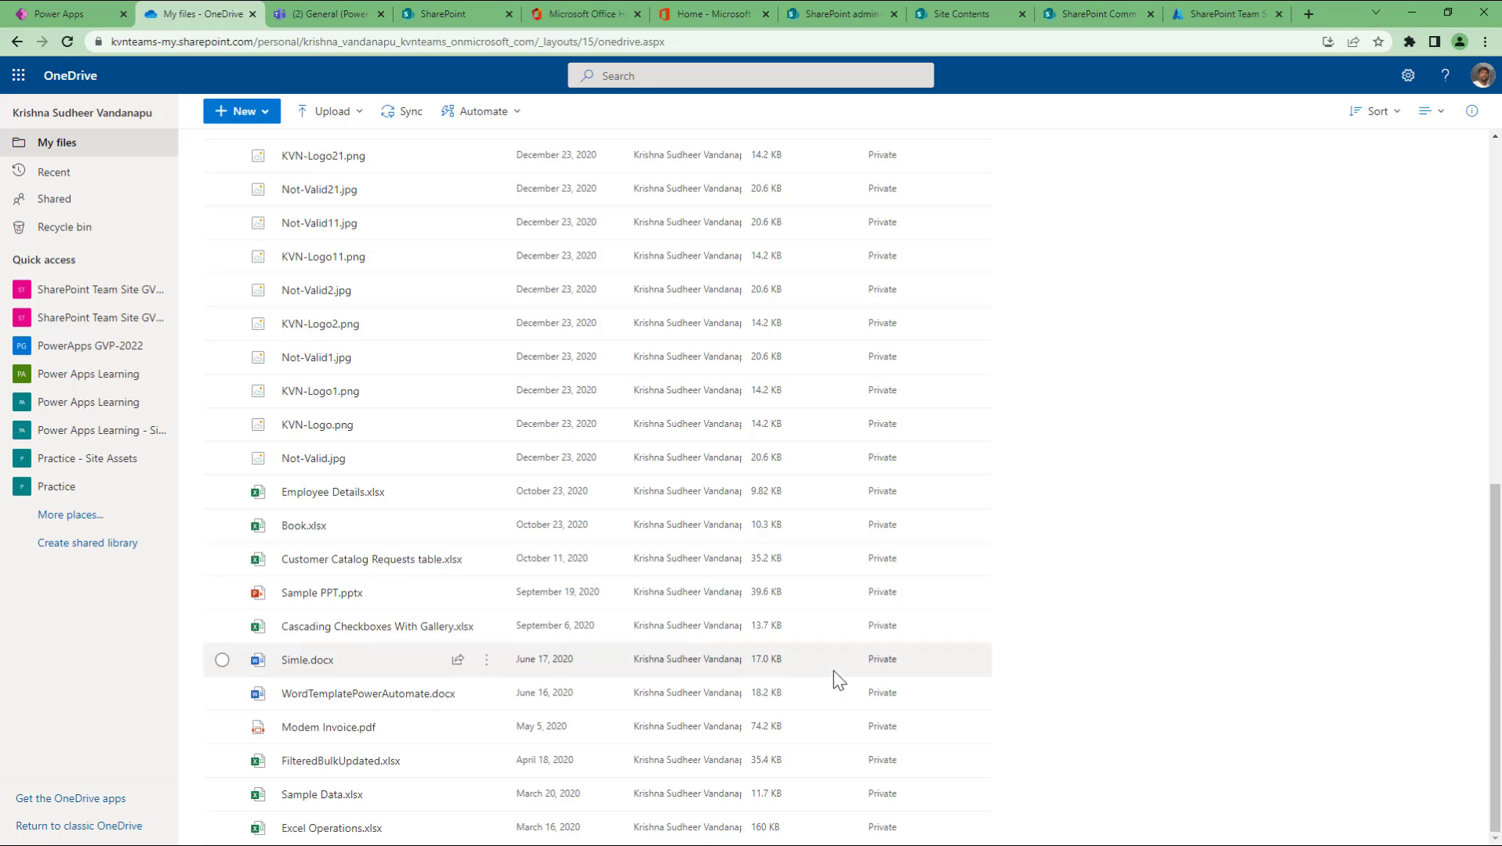
scroll(837, 679, "up", 10)
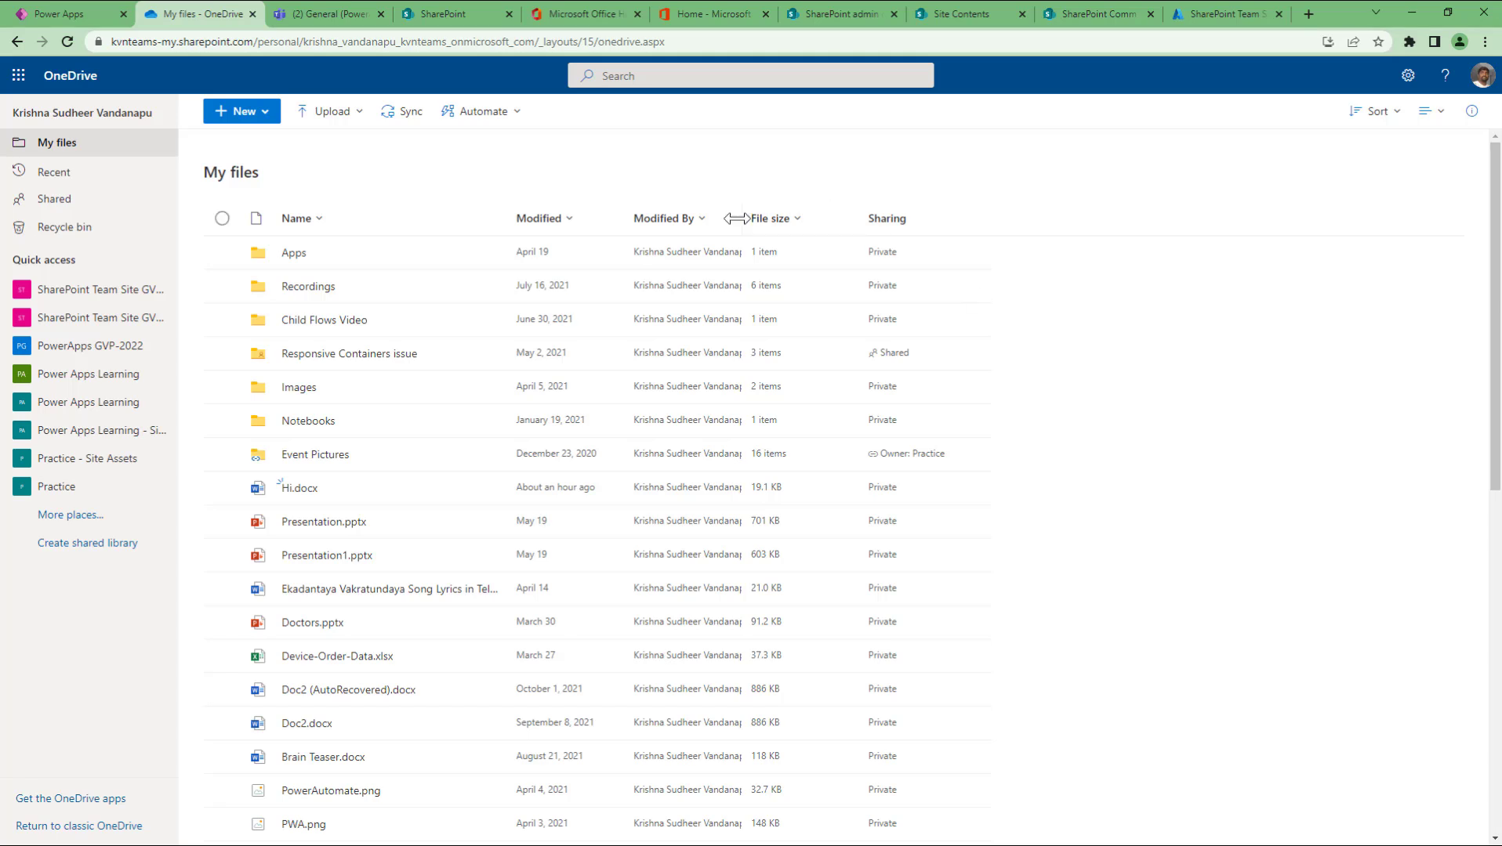
left_click_drag(748, 220, 815, 239)
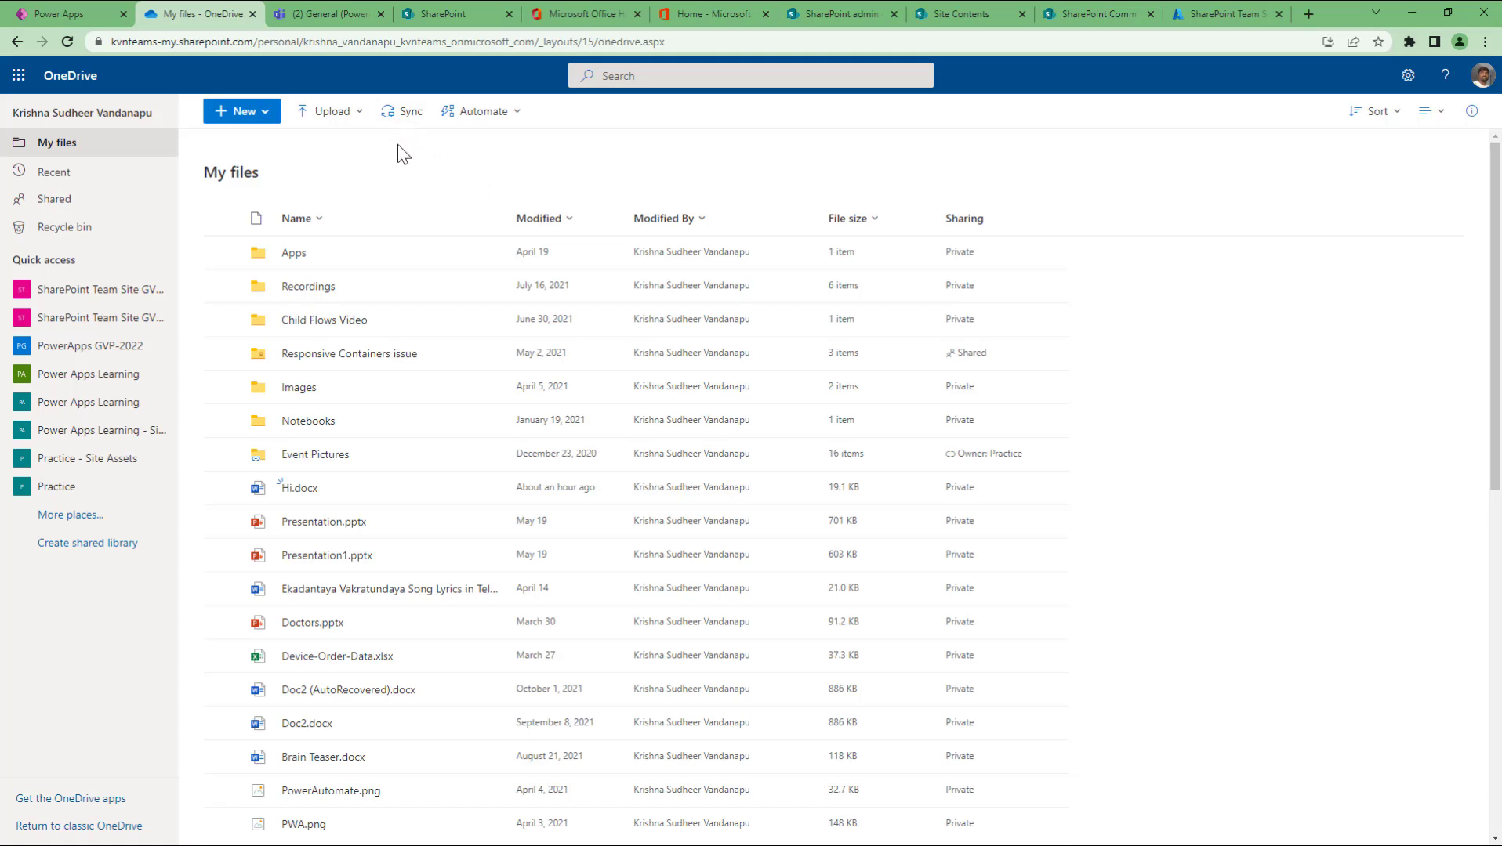
Step: Start a new folder from New > Folder, then dismiss the dialog without creating it
left_click(242, 111)
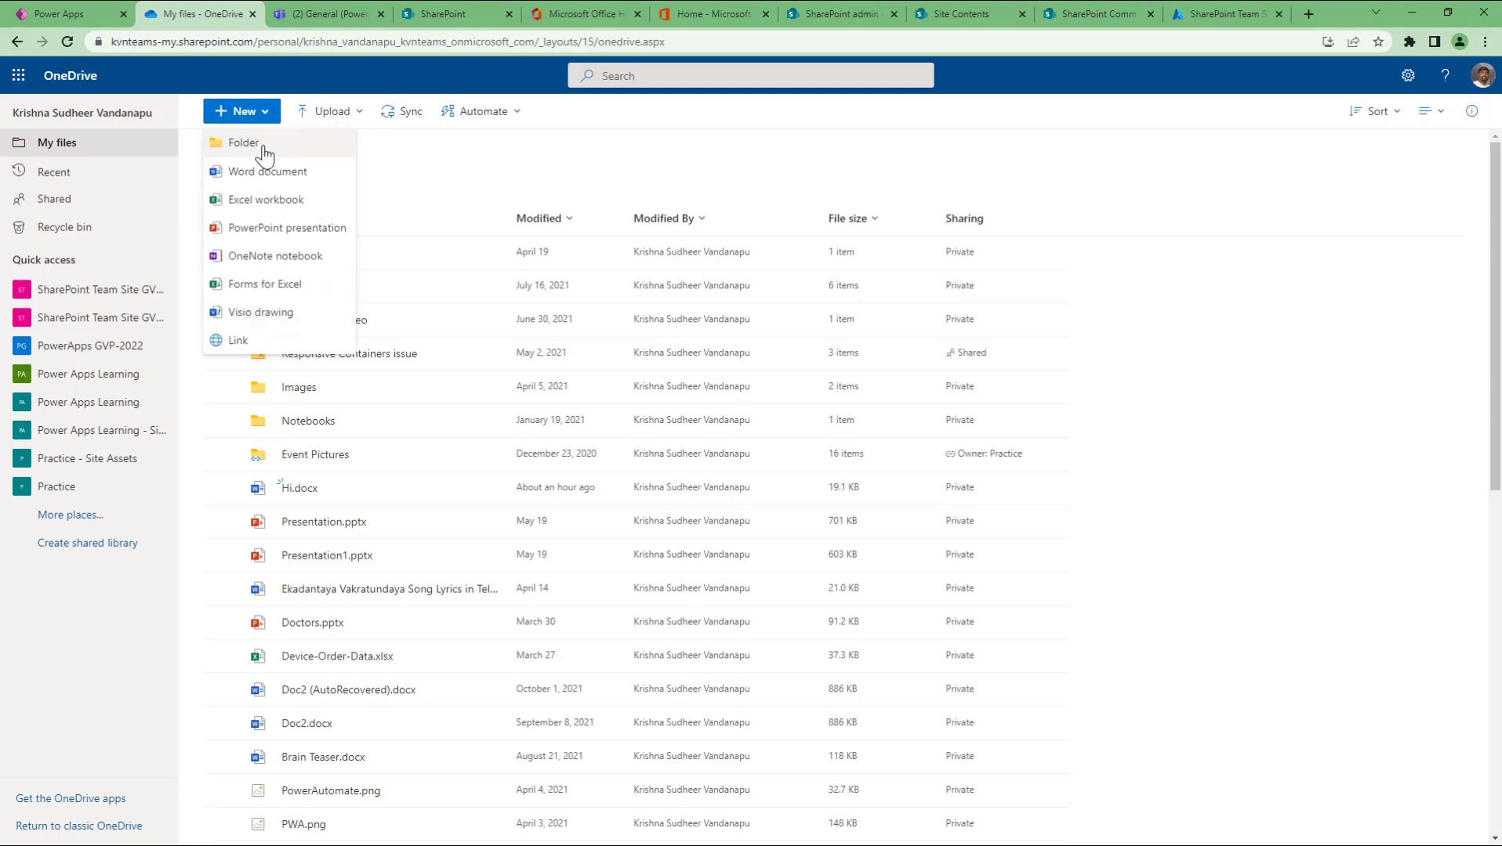
left_click(286, 145)
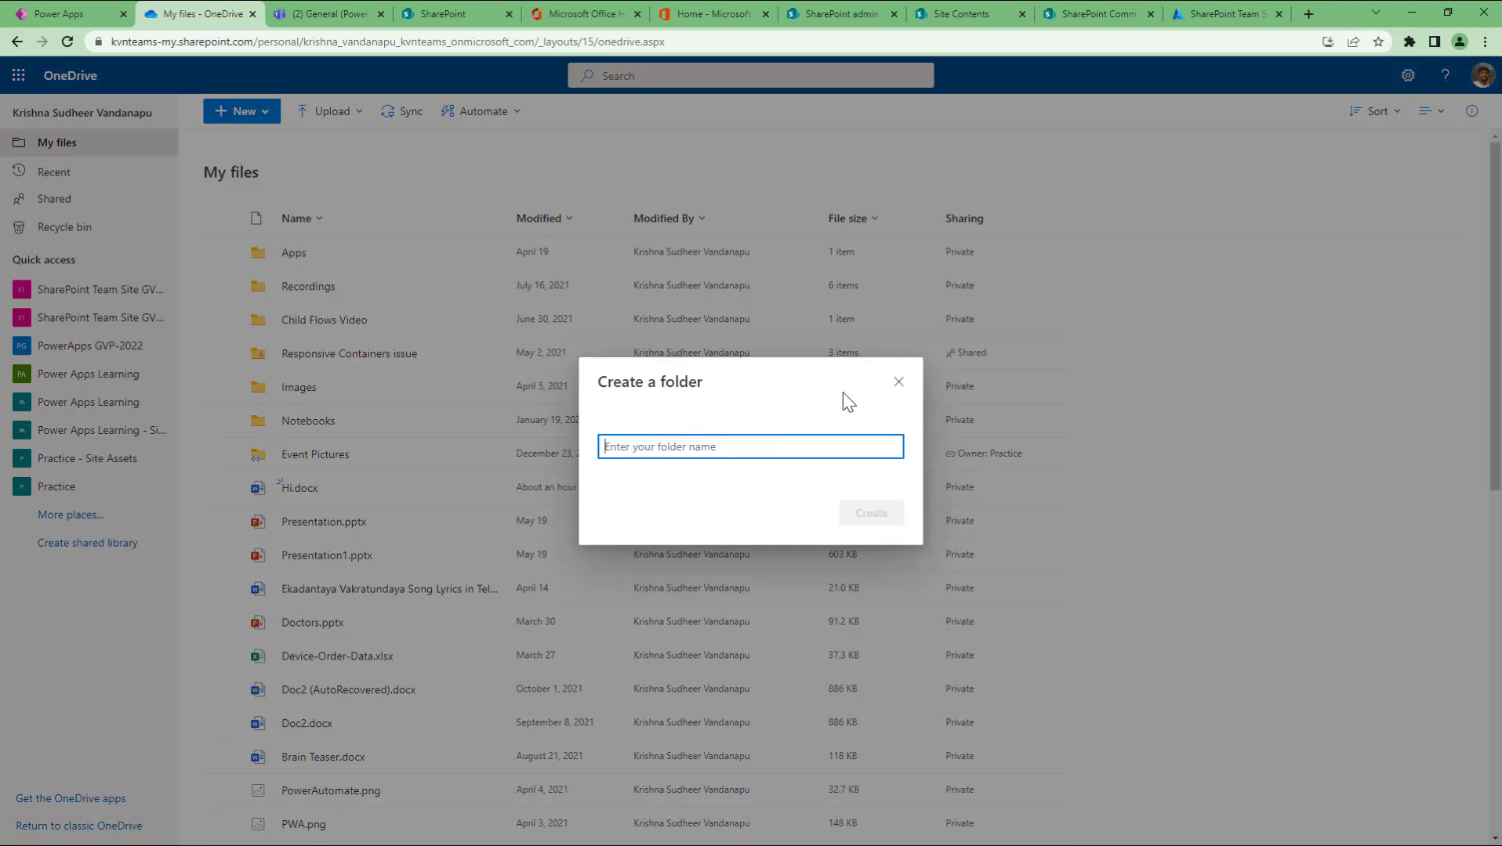
left_click(894, 386)
Step: Upload Sample list items.xlsx to My files, then return to the Power Apps tab
left_click(331, 113)
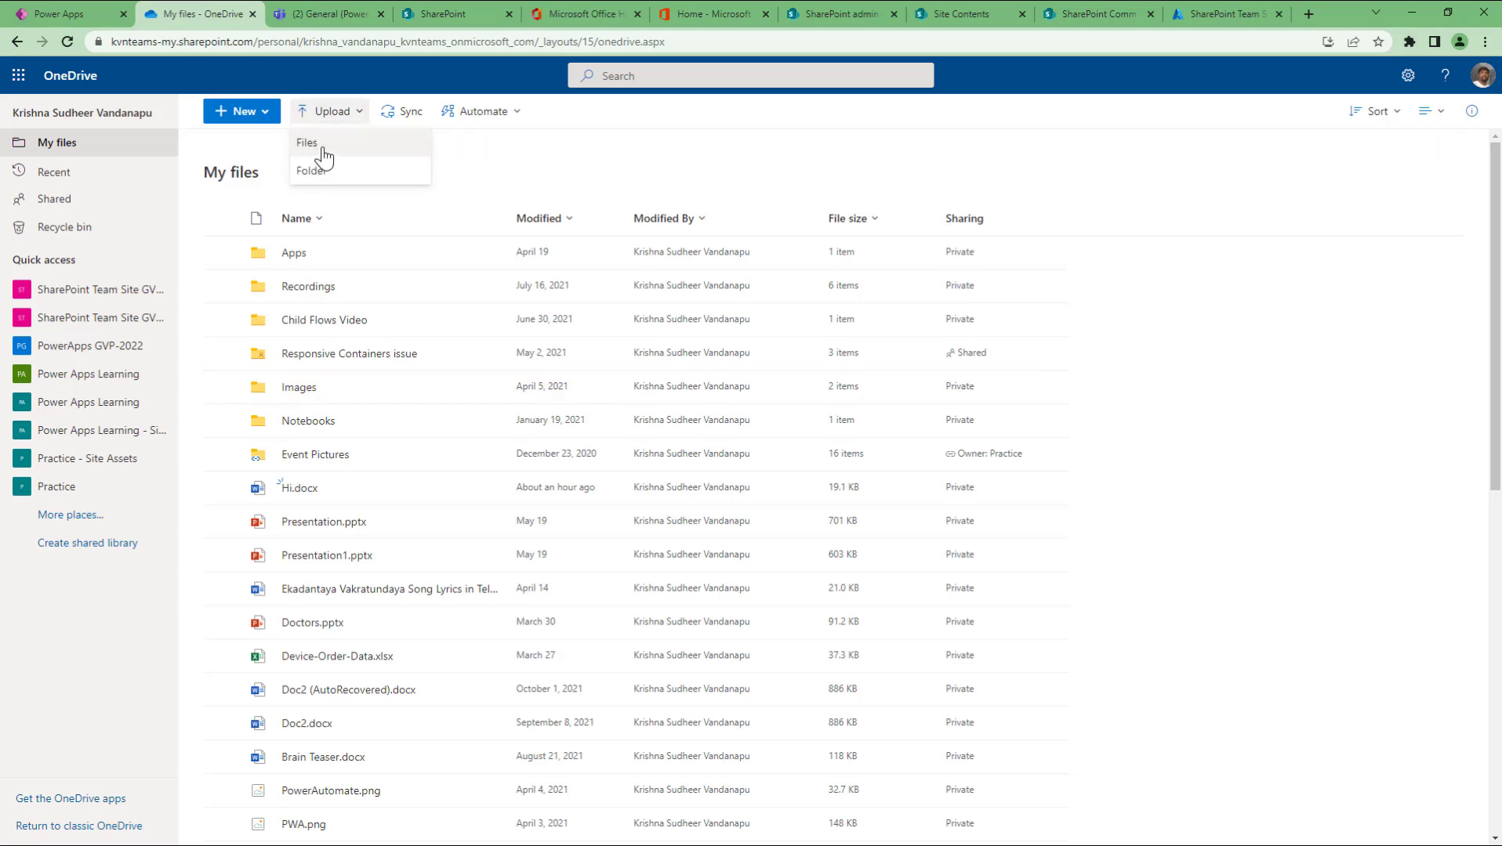
left_click(323, 146)
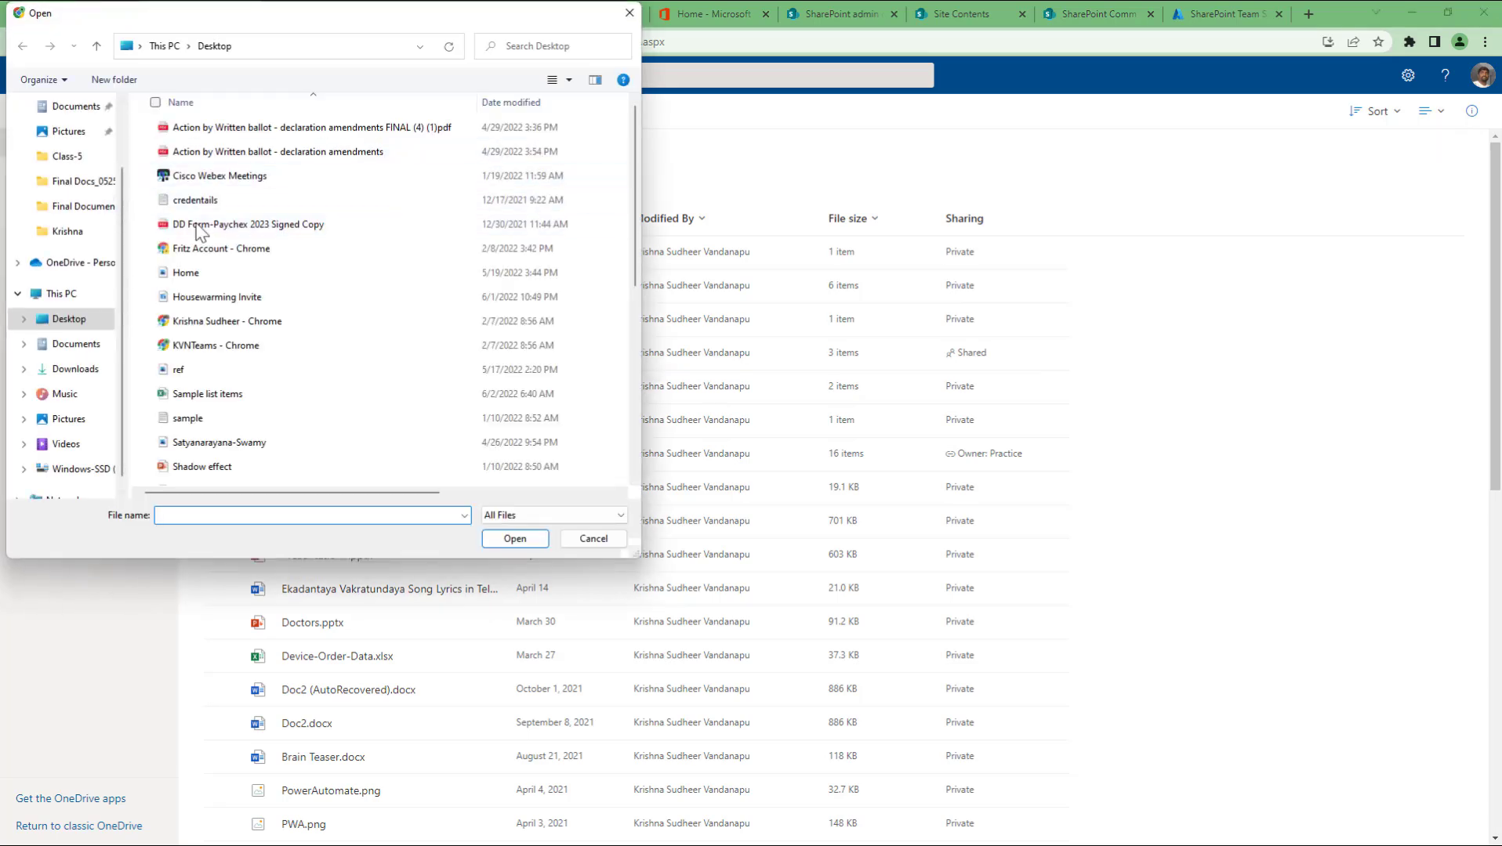
left_click(514, 539)
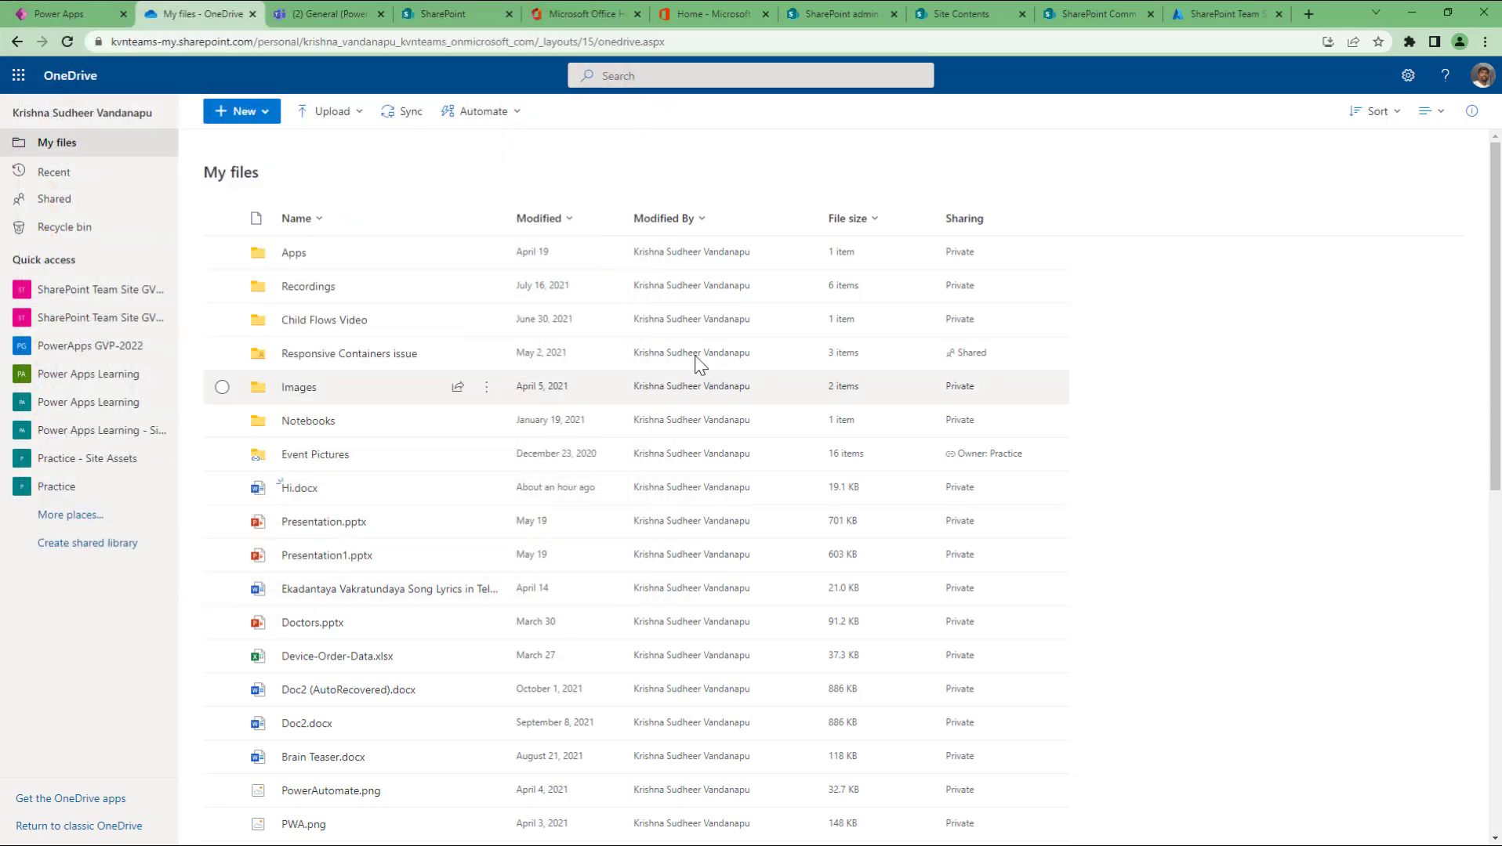
scroll(689, 495, "down", 5)
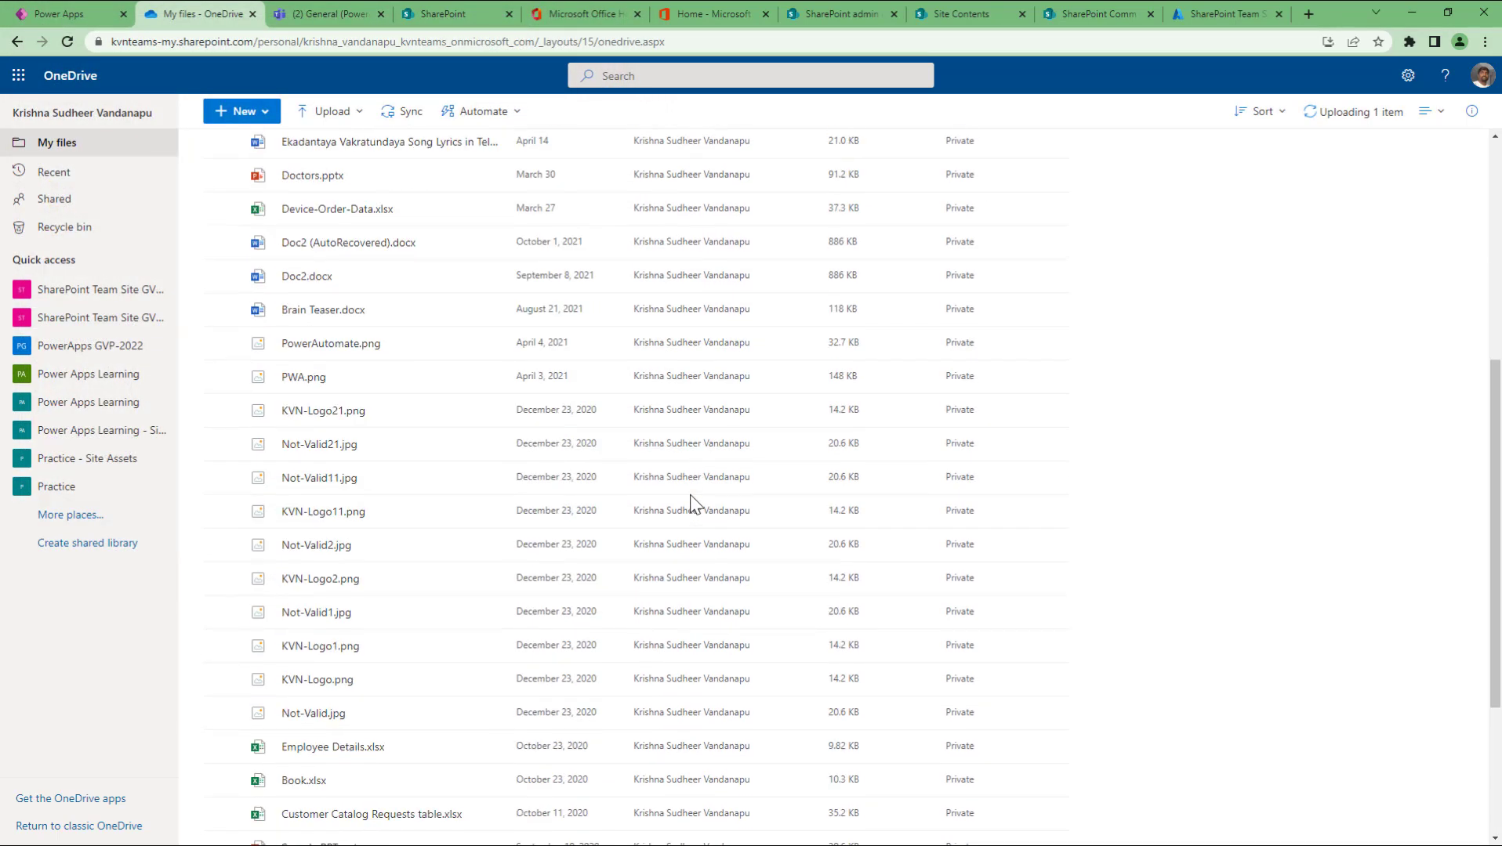
scroll(690, 495, "down", 2)
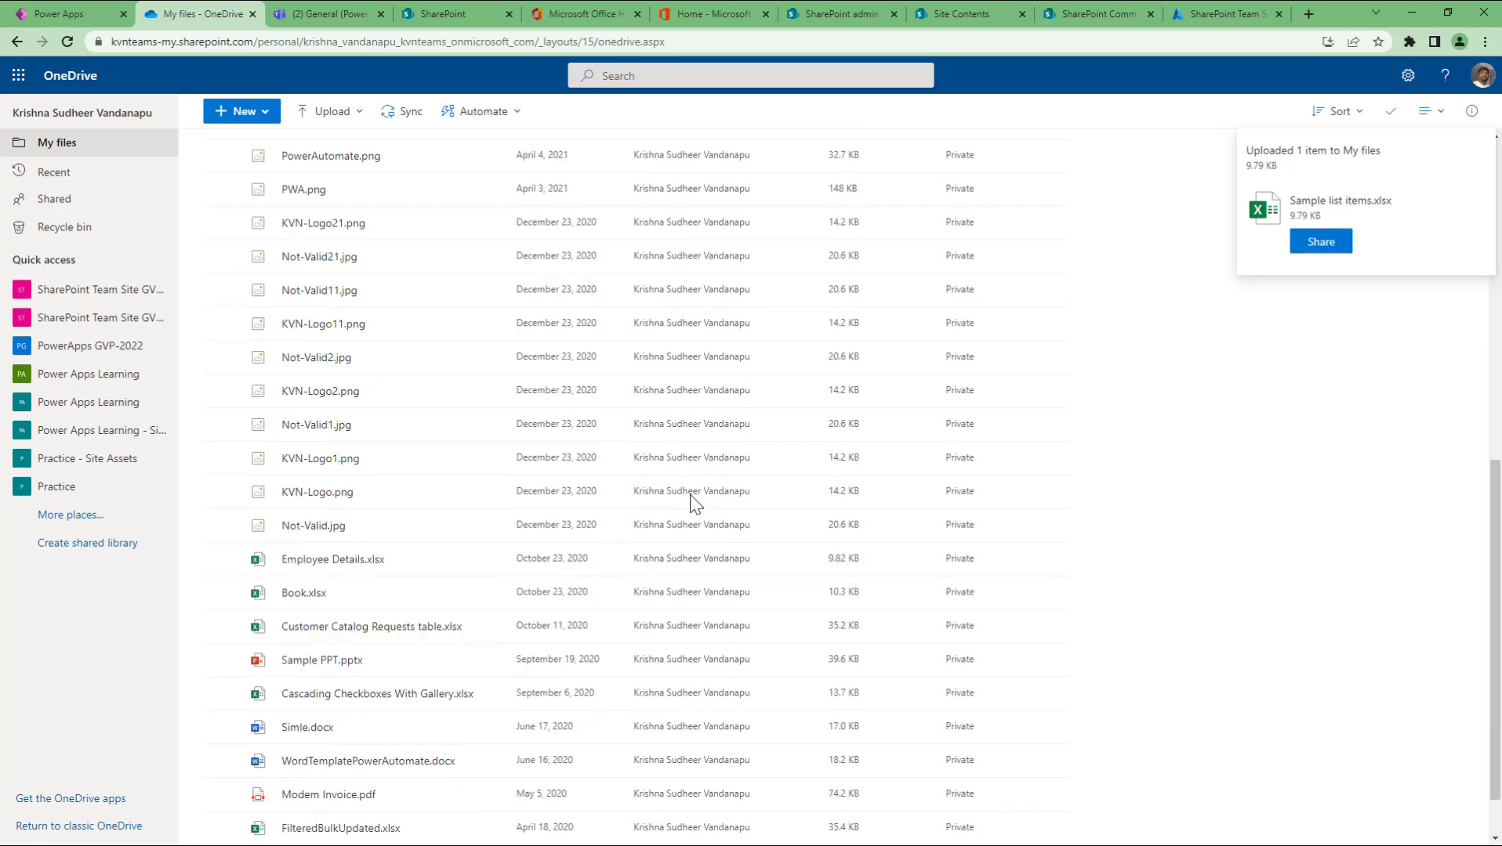
scroll(694, 502, "up", 8)
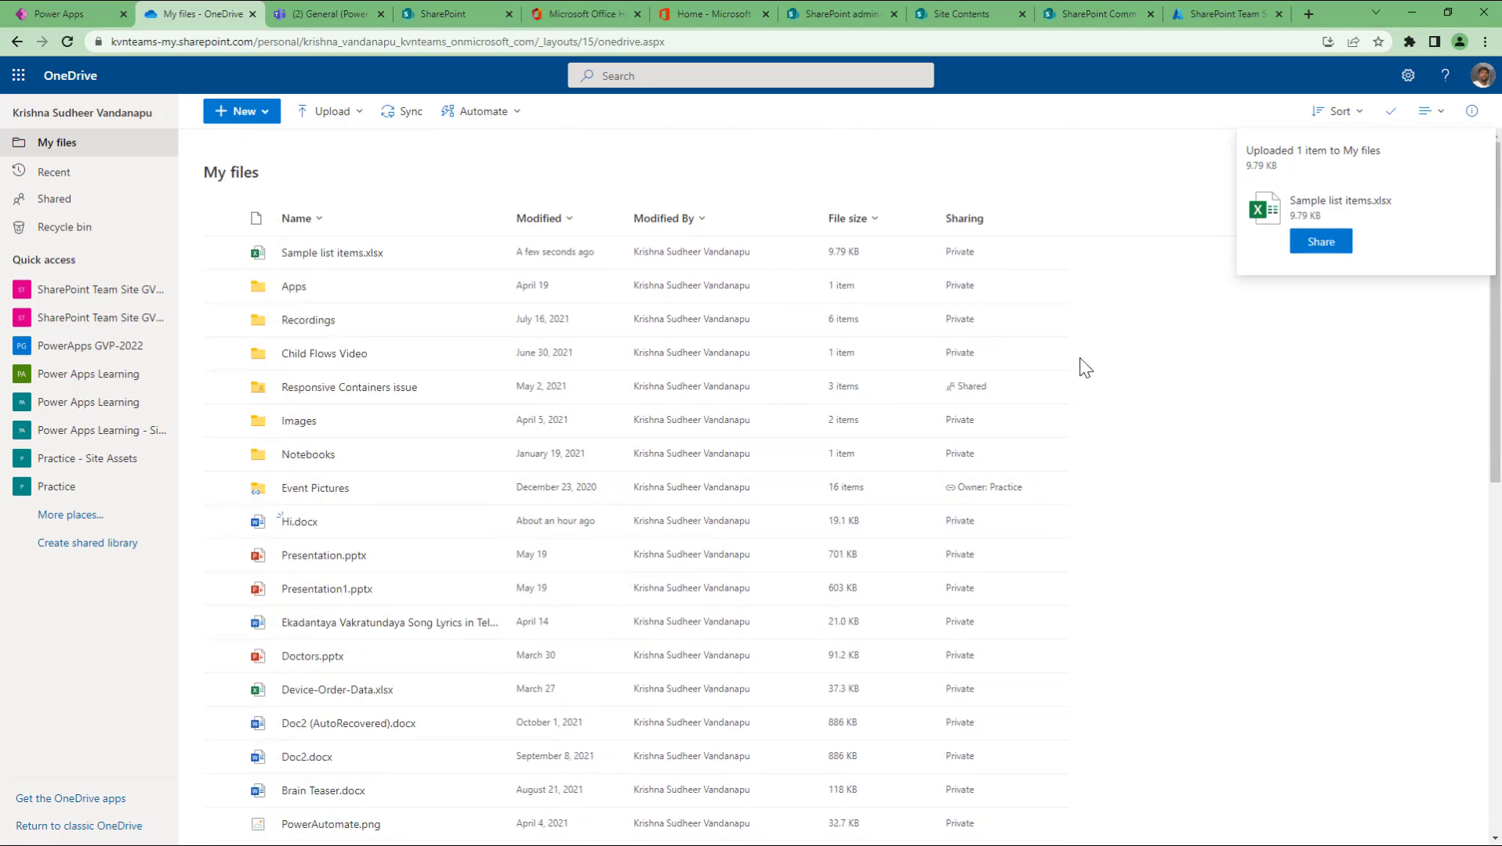
scroll(1089, 415, "down", 5)
scroll(1096, 470, "up", 5)
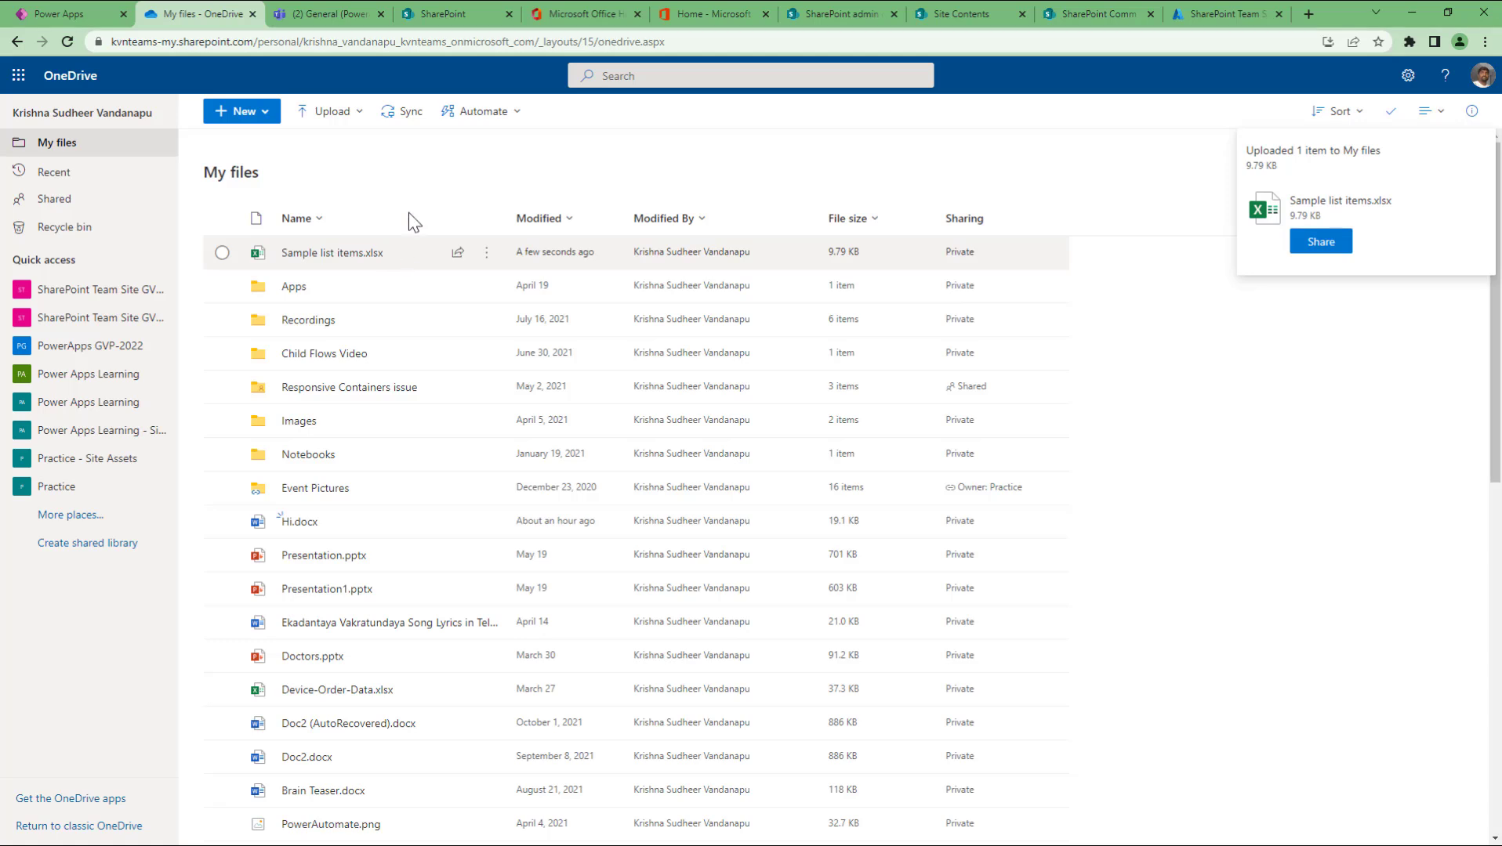
left_click(66, 20)
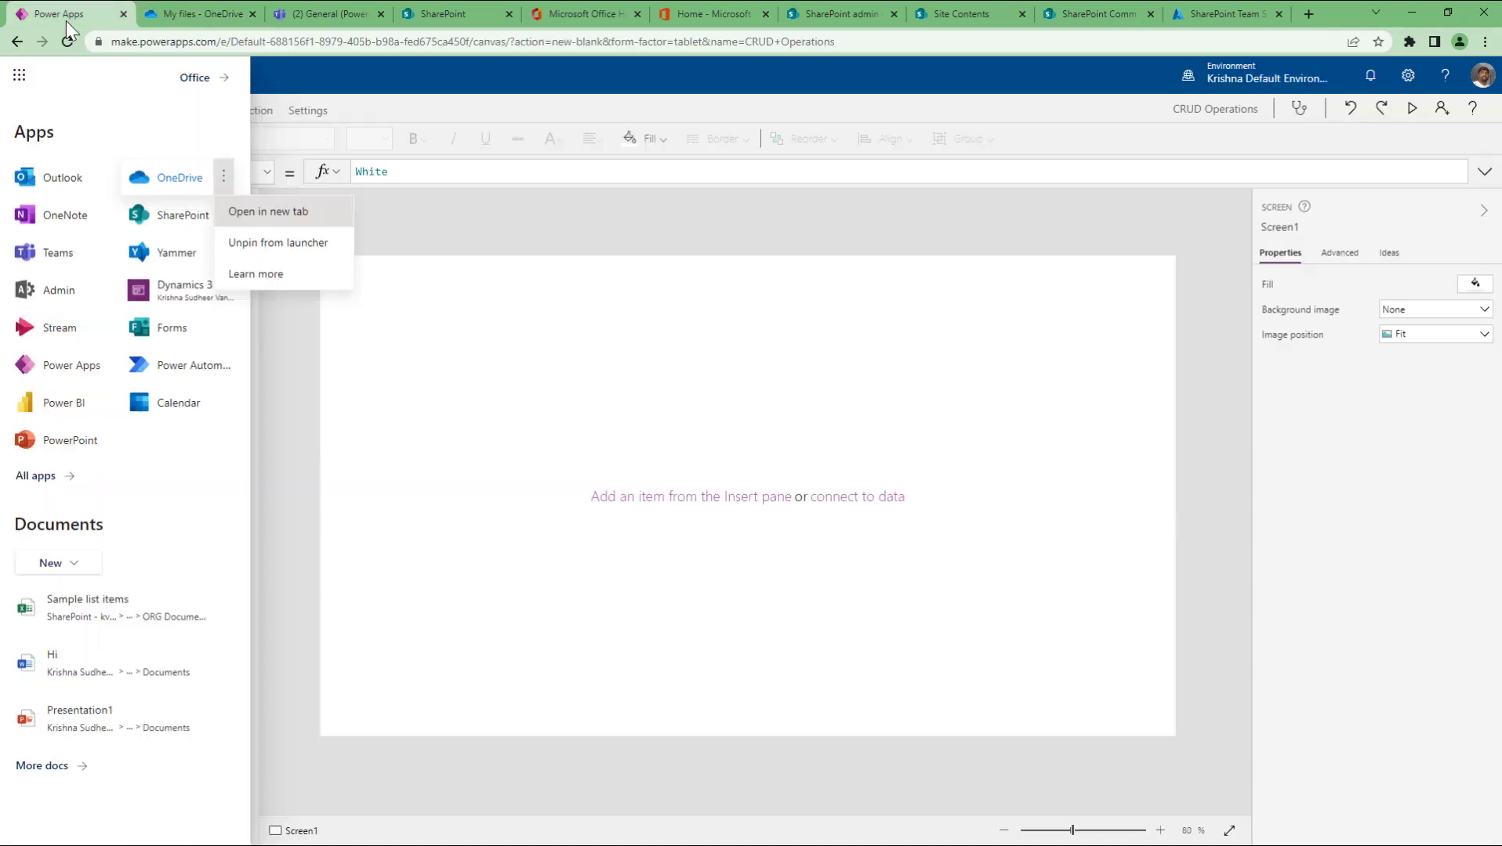
Step: Add an Excel Online (Business) data source using the existing connection
left_click(307, 69)
left_click(126, 267)
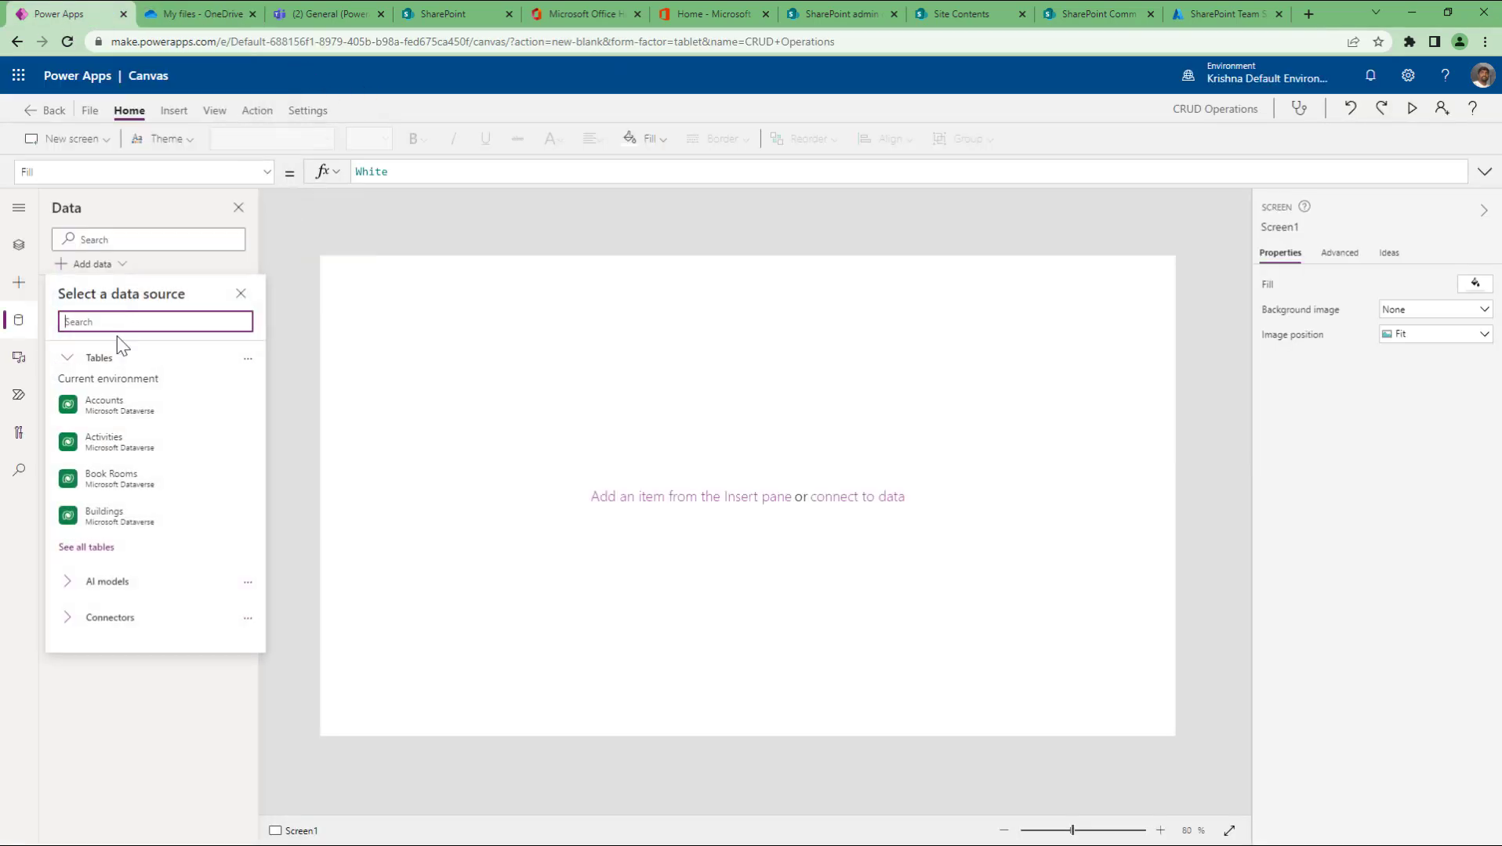
type("excel")
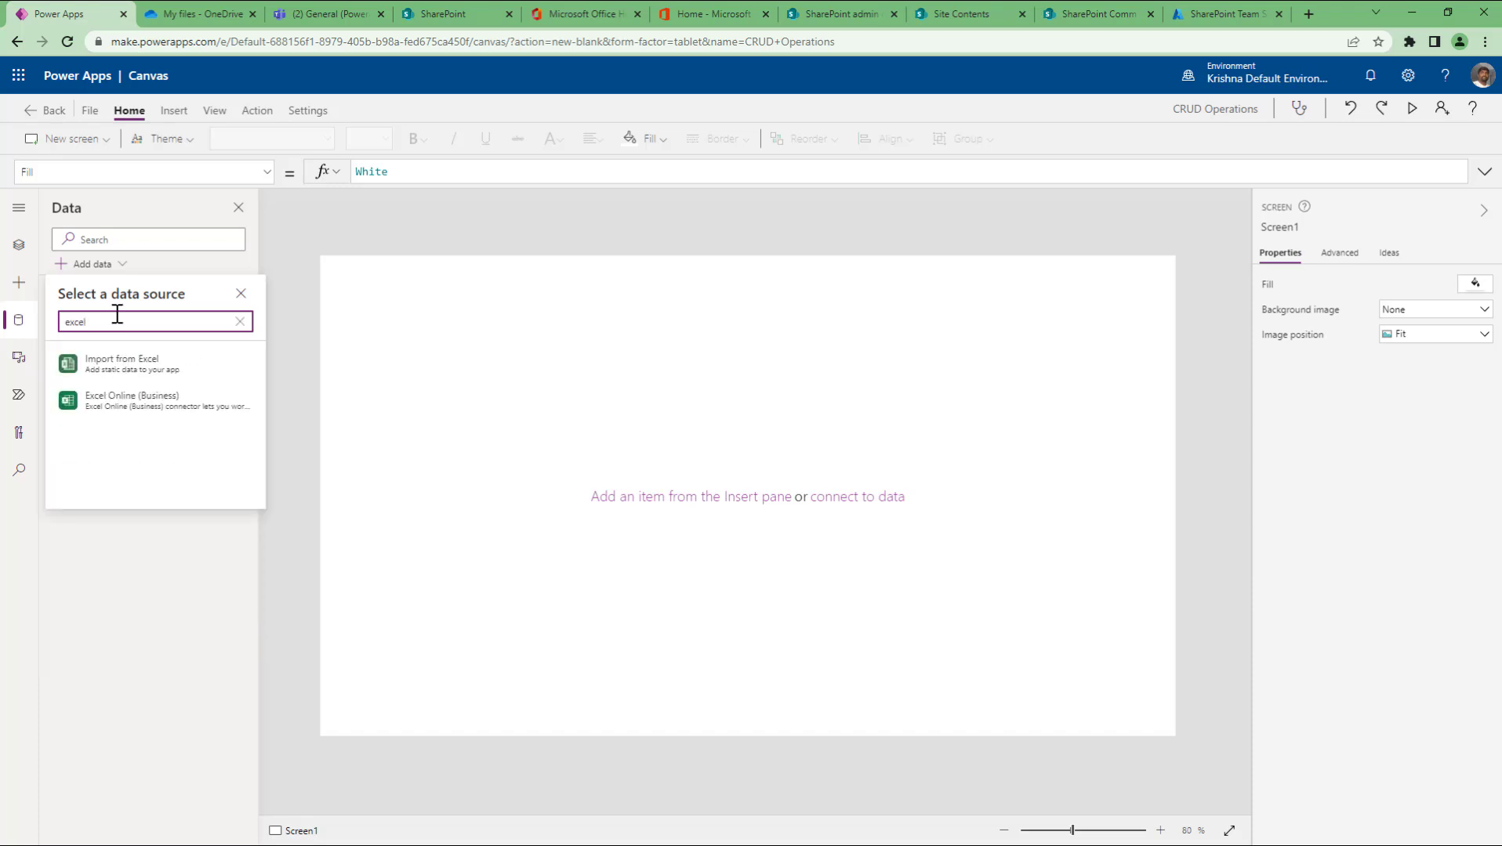
left_click(167, 412)
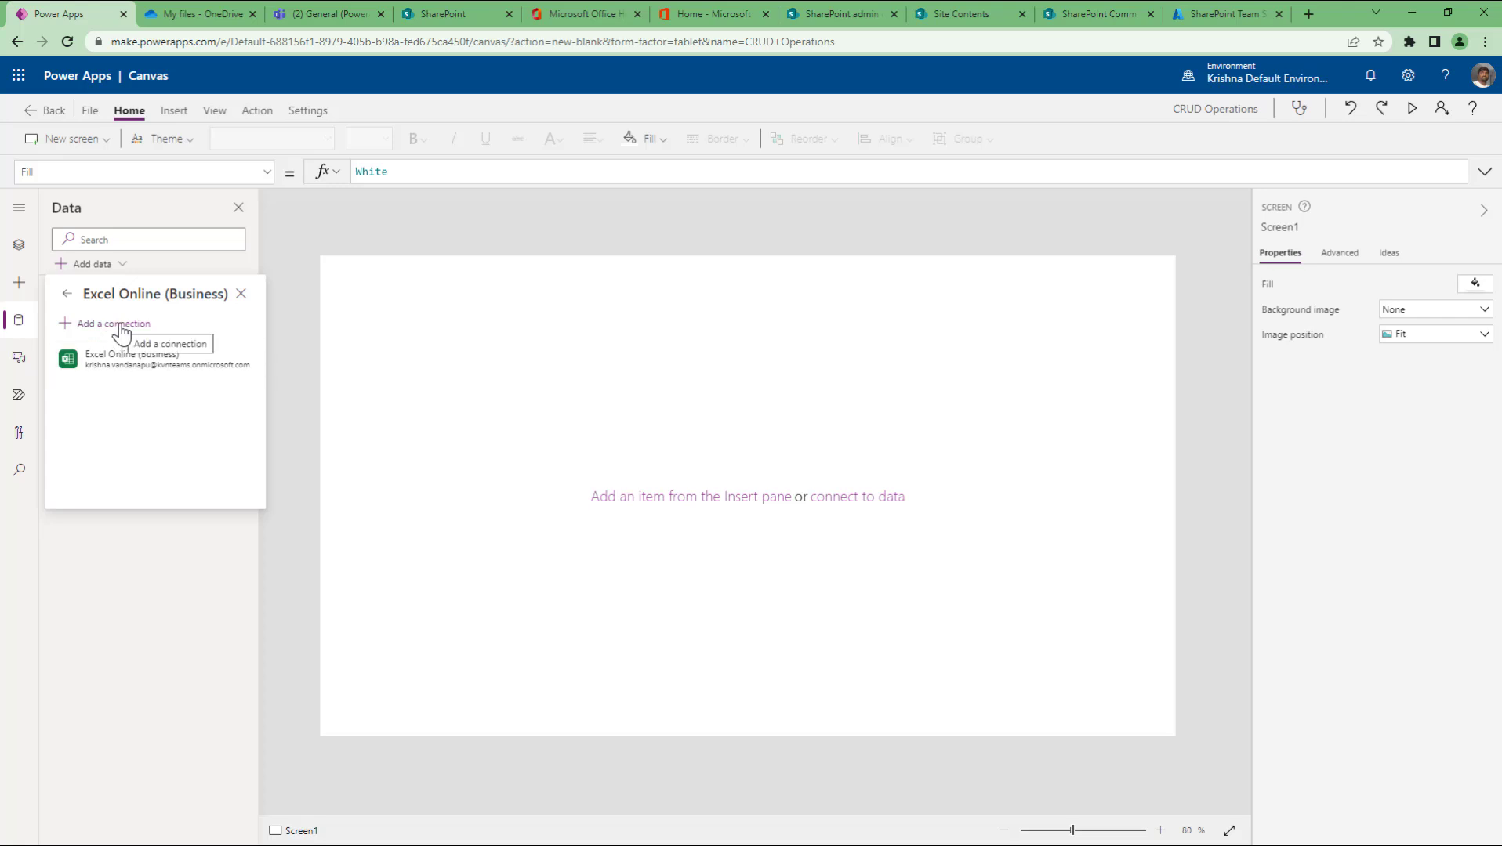
left_click(226, 374)
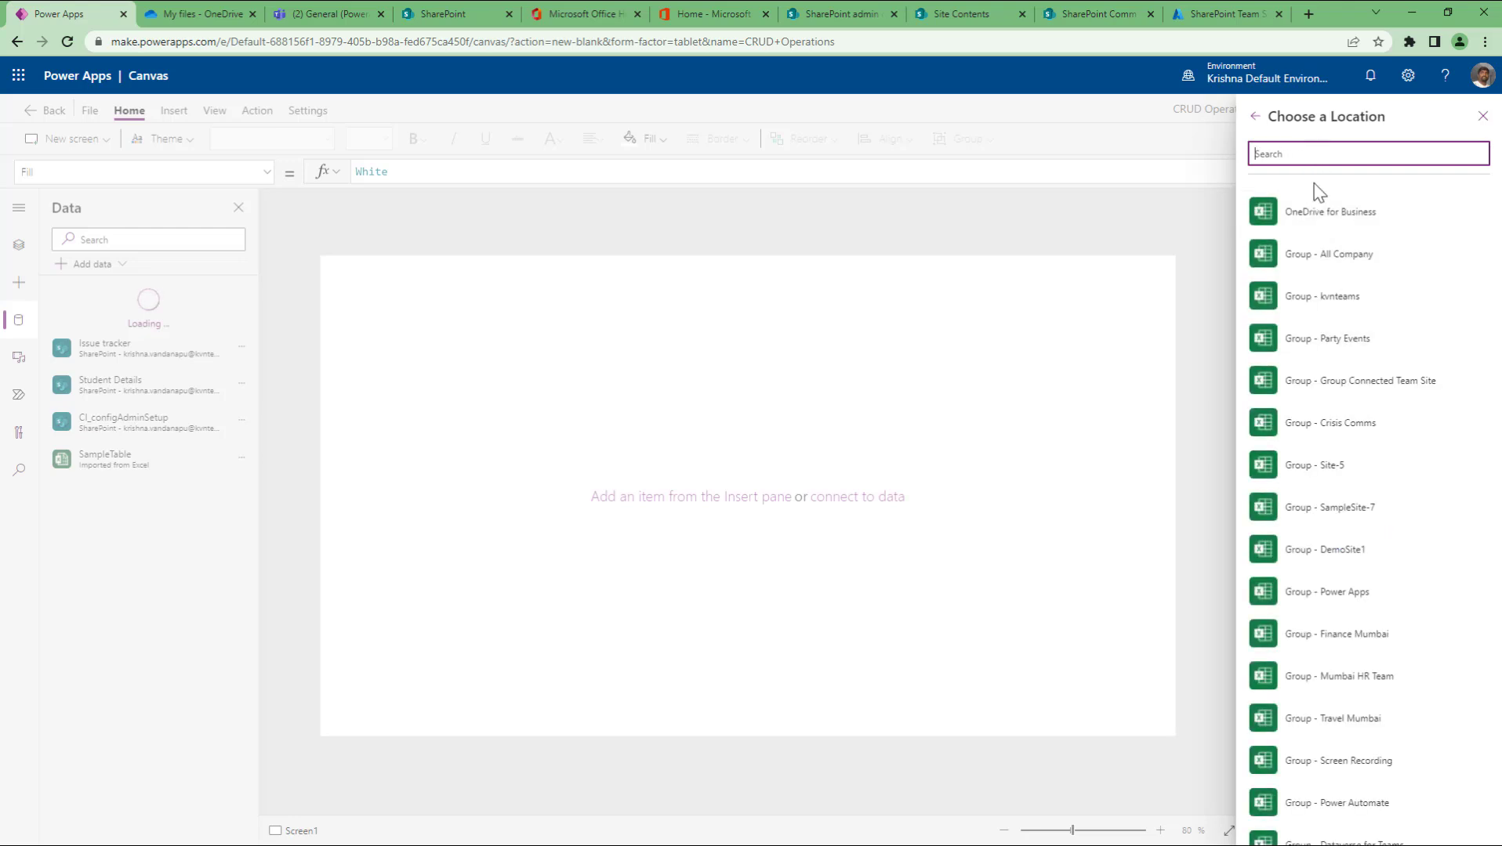
Step: Search locations for 'sample' then 'one', browse OneDrive for Business > OneDrive, and go back twice
scroll(1365, 660, "down", 10)
scroll(1364, 660, "down", 15)
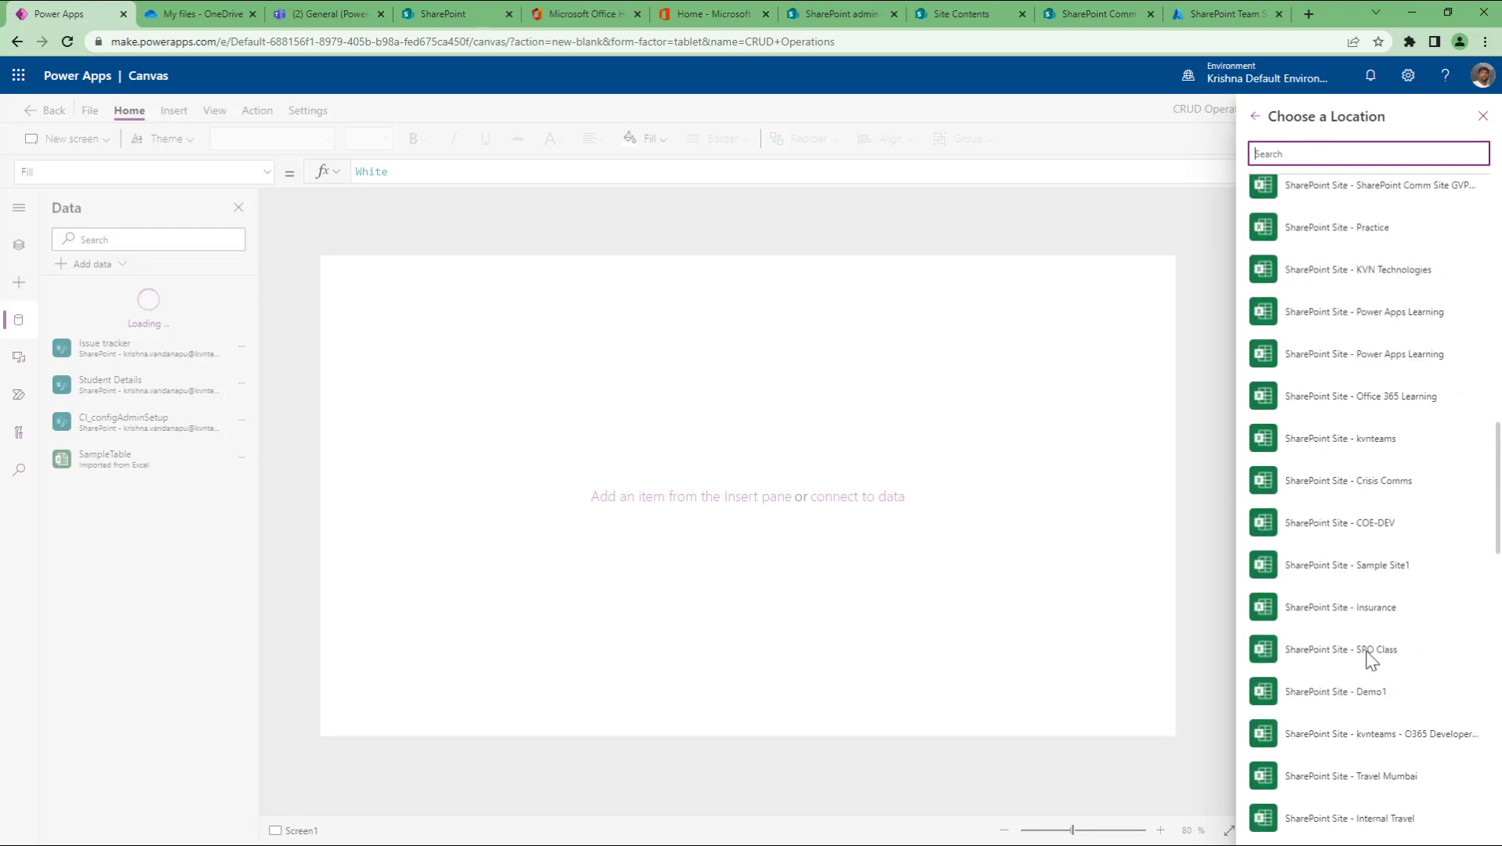
scroll(1368, 660, "down", 2)
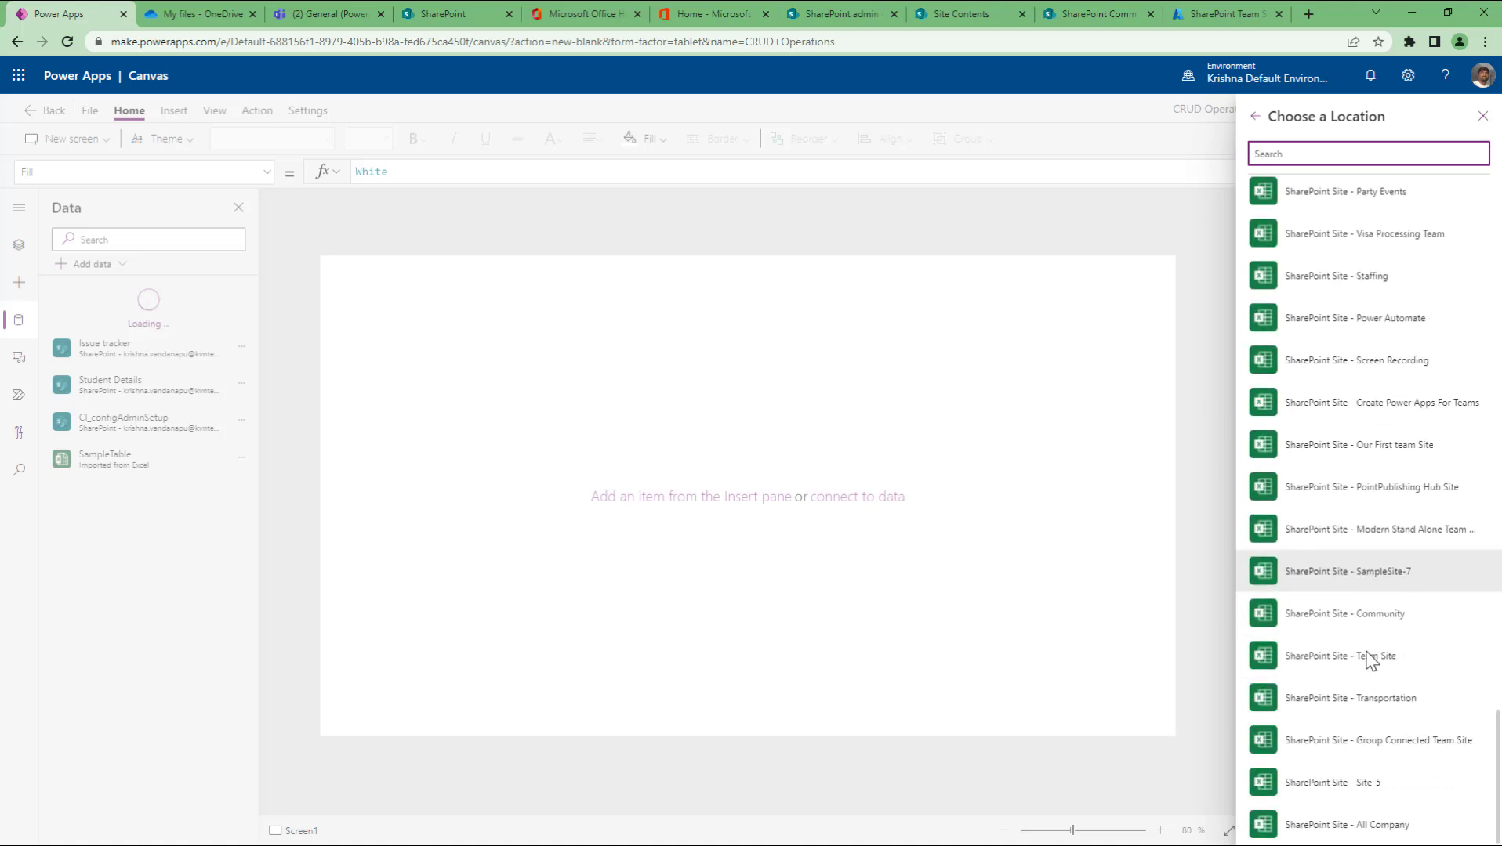
type("sample")
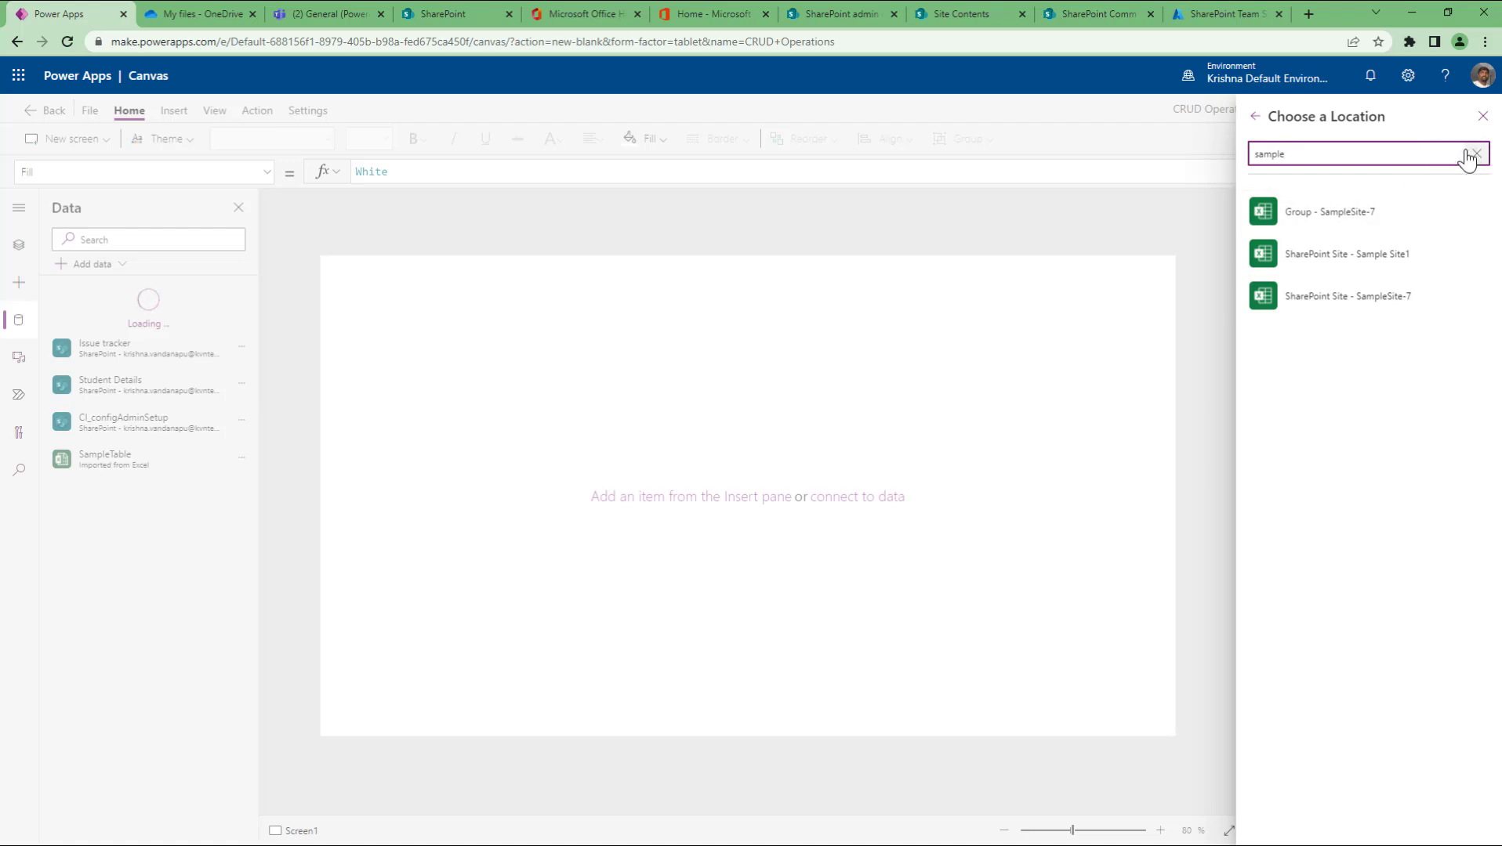
key("ctrl+a")
type("one")
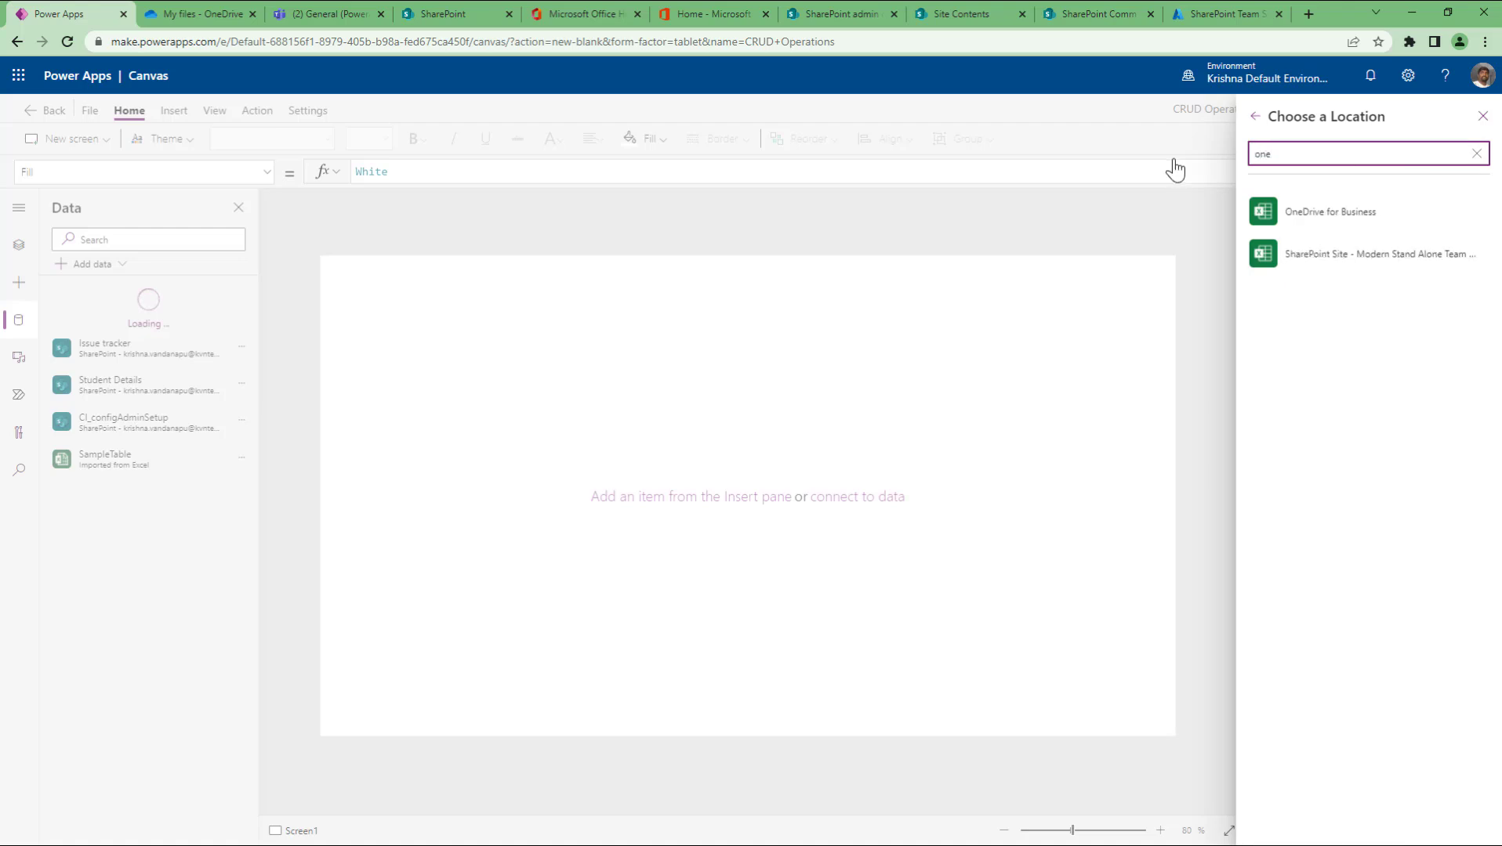
left_click(1337, 219)
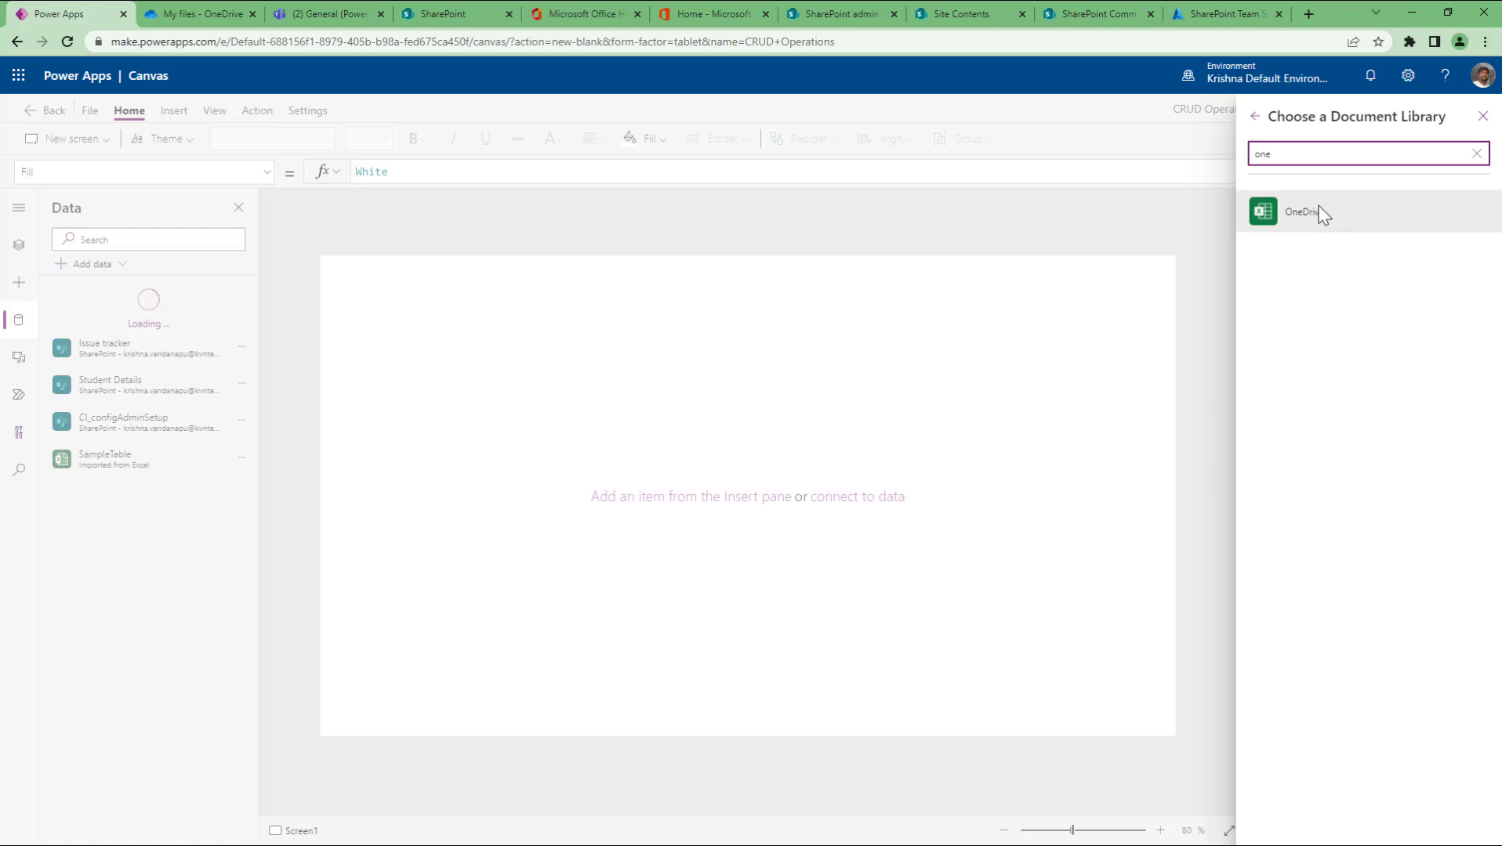
left_click(1319, 215)
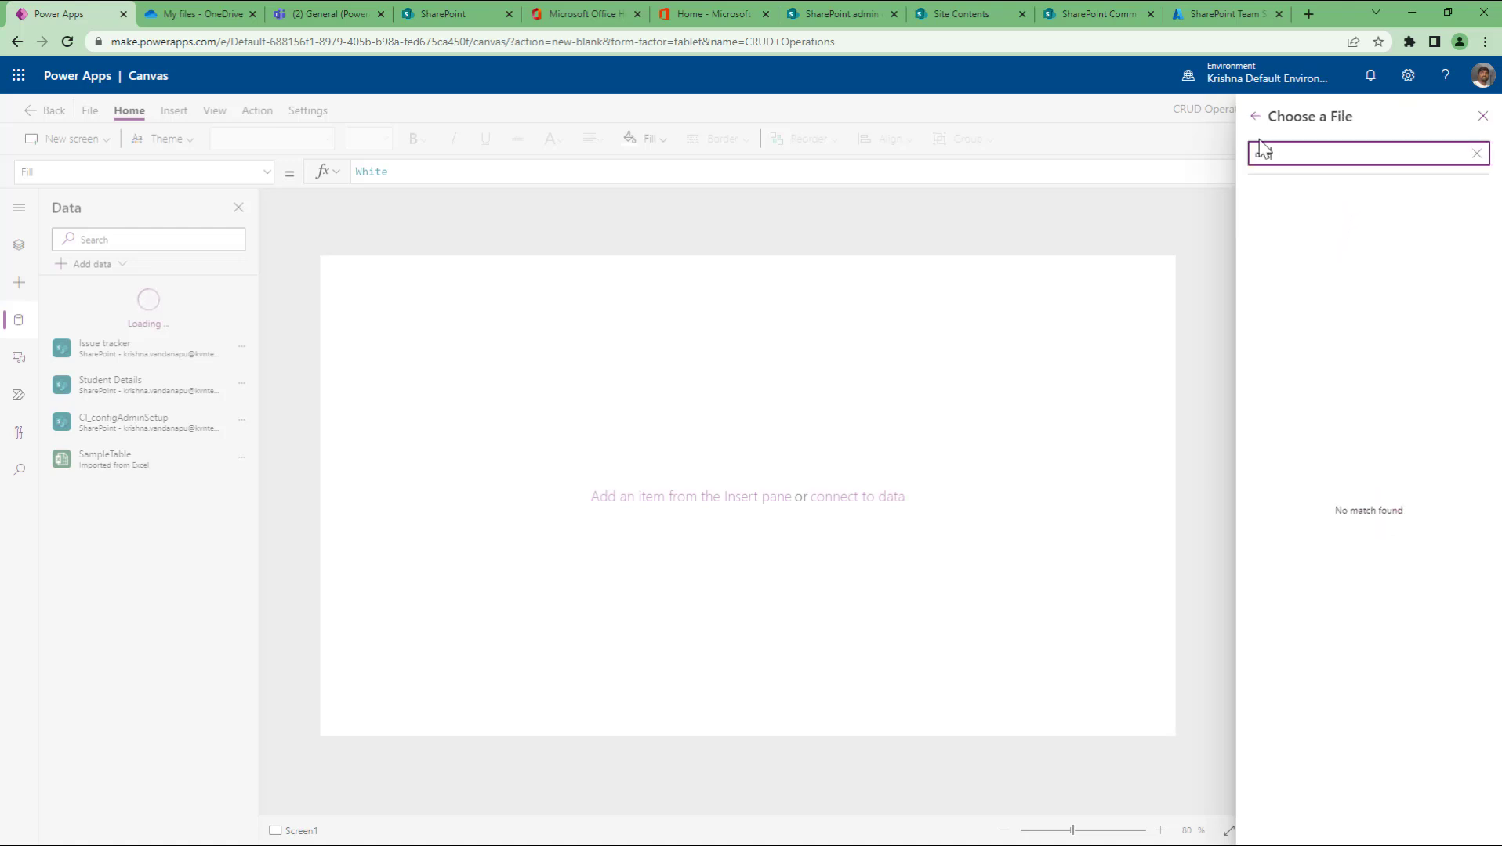
left_click(1255, 116)
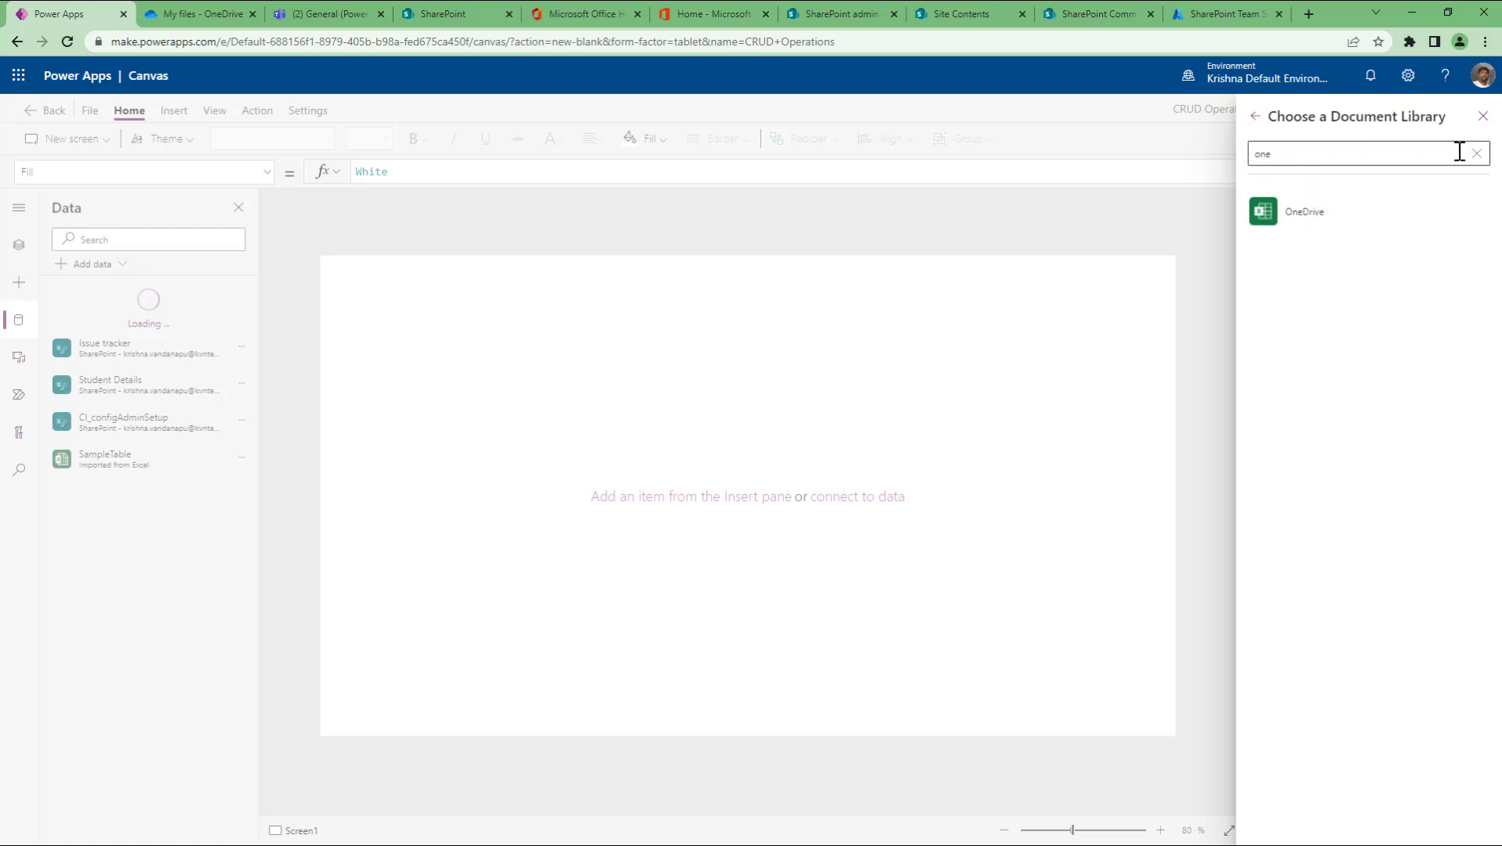
left_click(1256, 118)
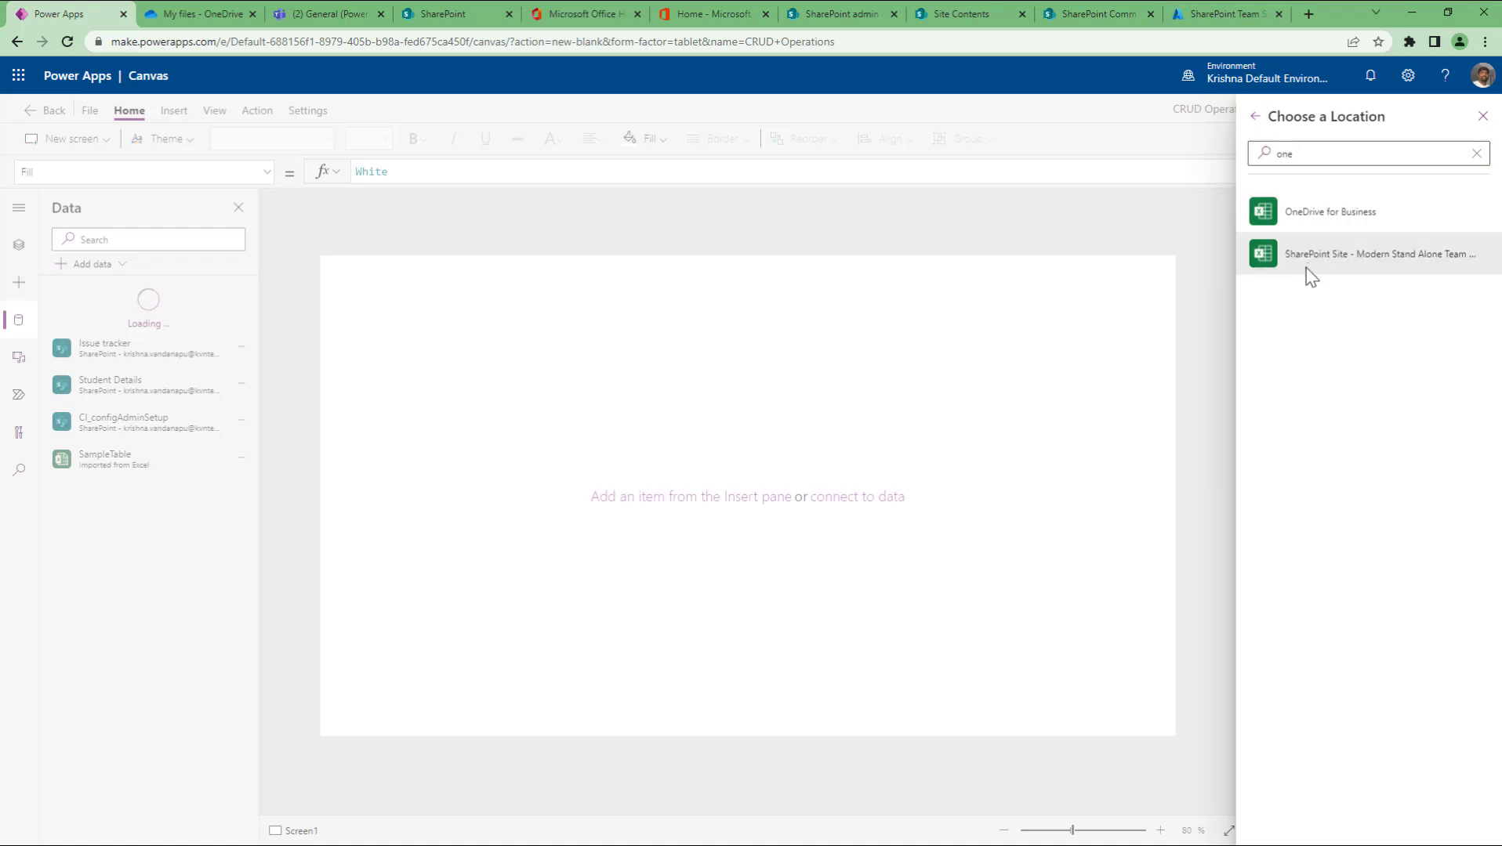
Step: Clear the location search and close the location picker without adding data
left_click(1458, 152)
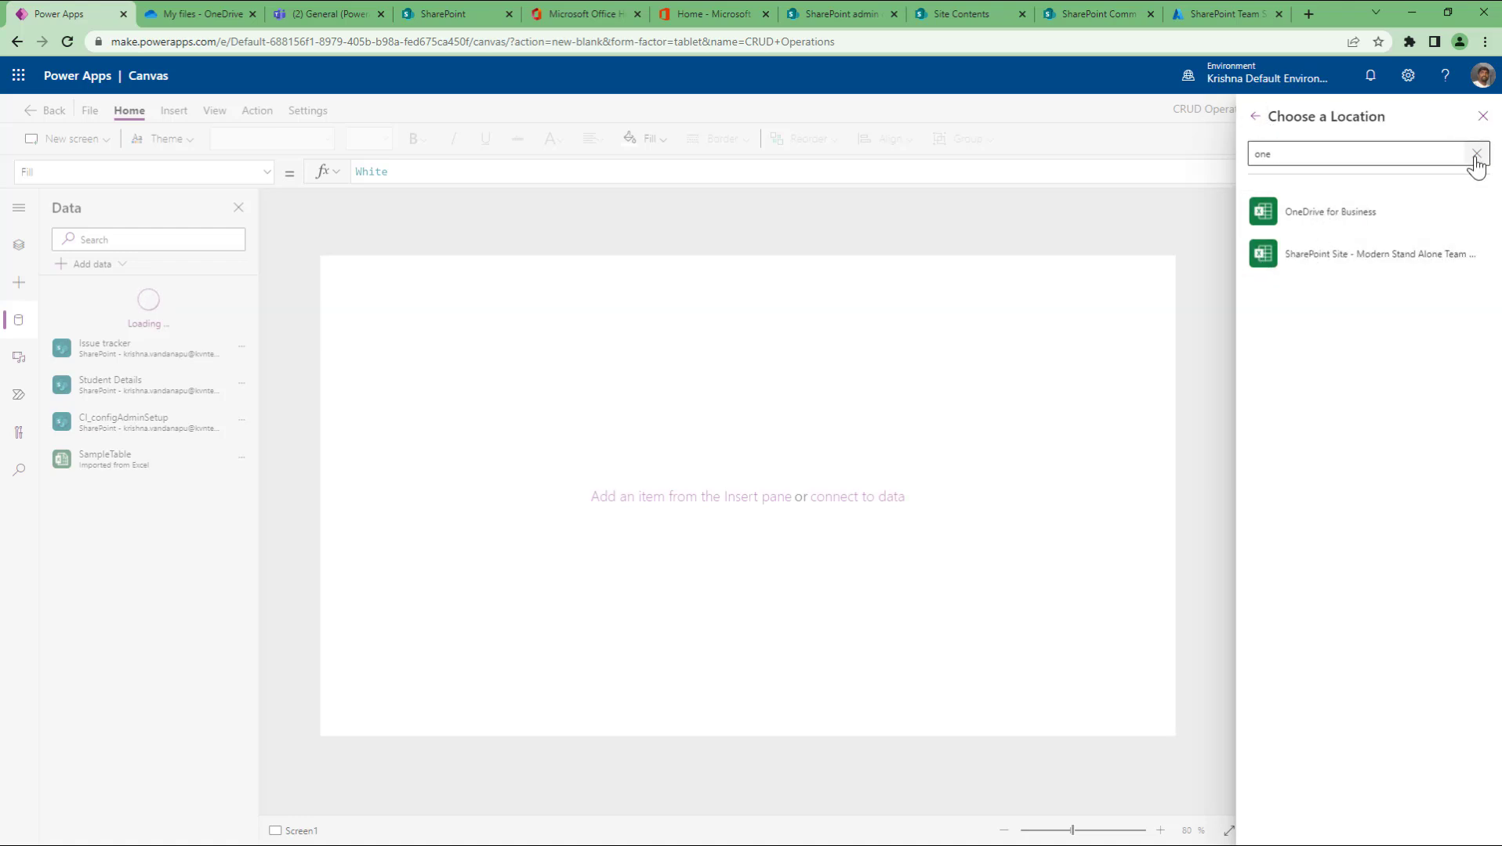
left_click(1476, 157)
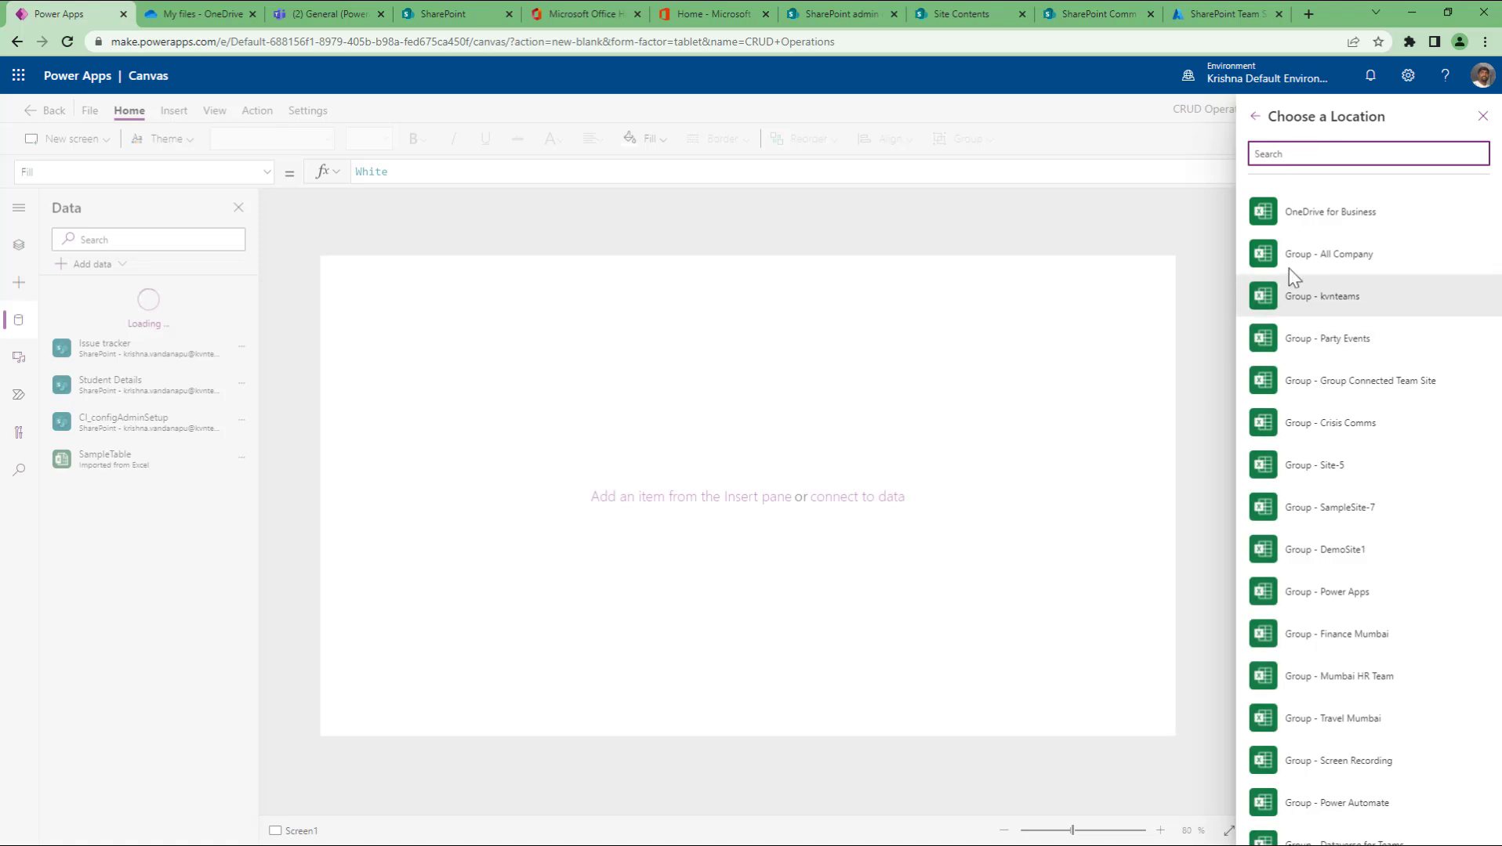
scroll(1335, 673, "down", 10)
scroll(1333, 666, "down", 15)
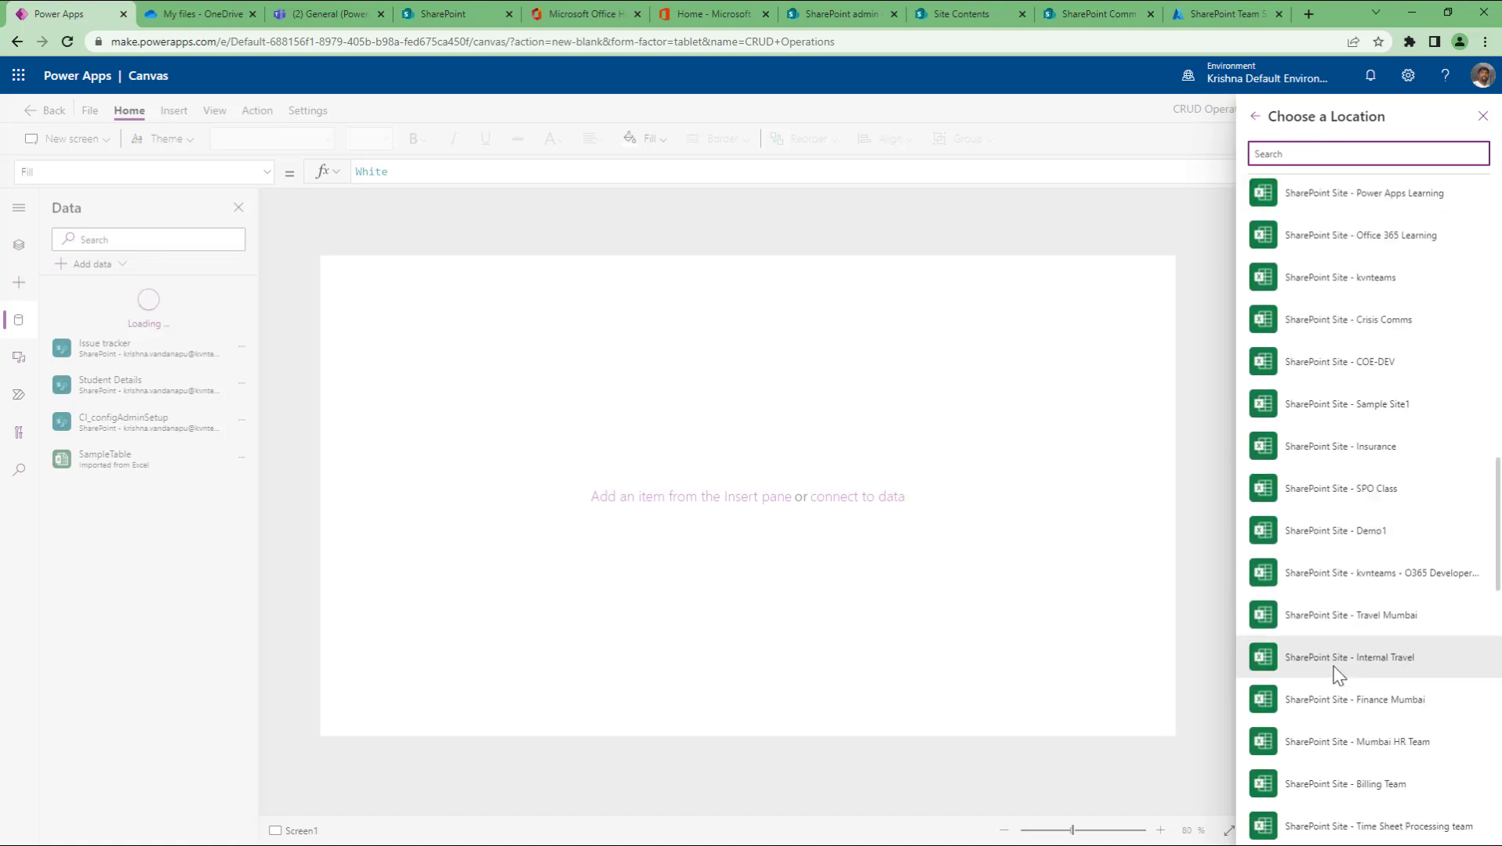
scroll(1333, 667, "down", 8)
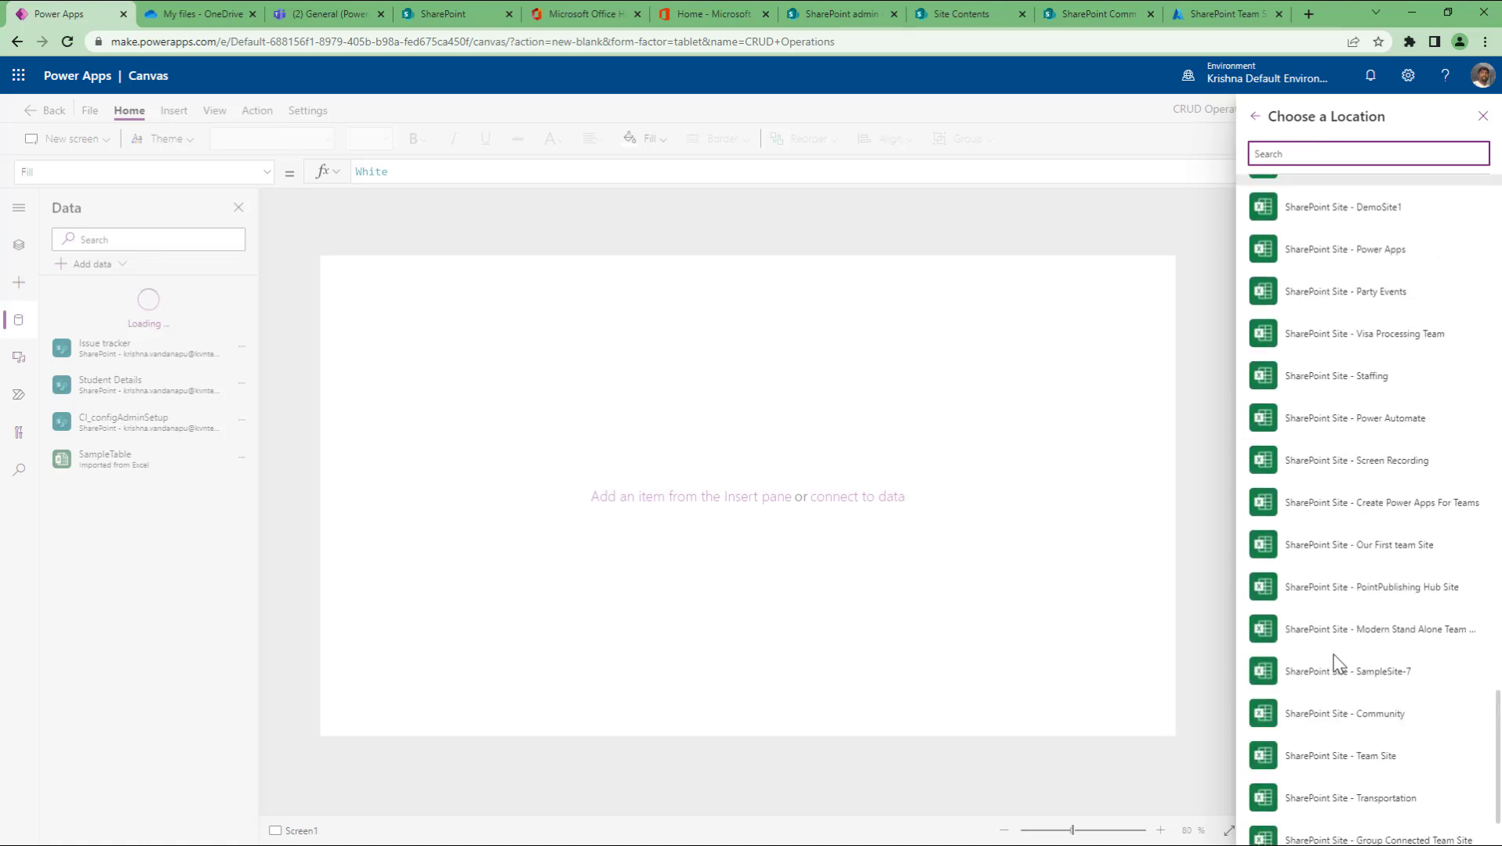
left_click(1482, 116)
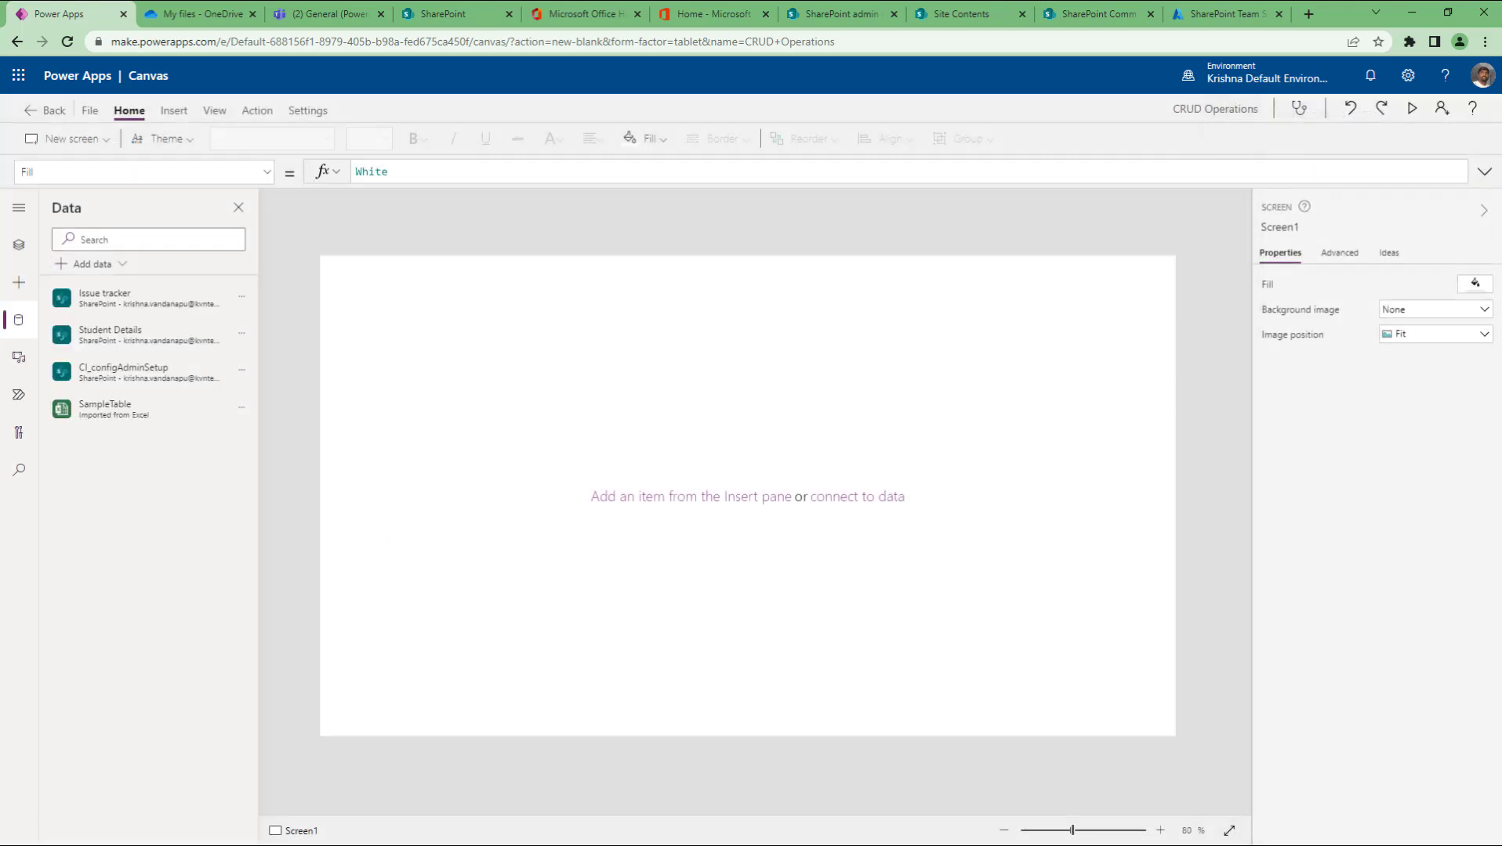
left_click(192, 15)
mouse_move(405, 261)
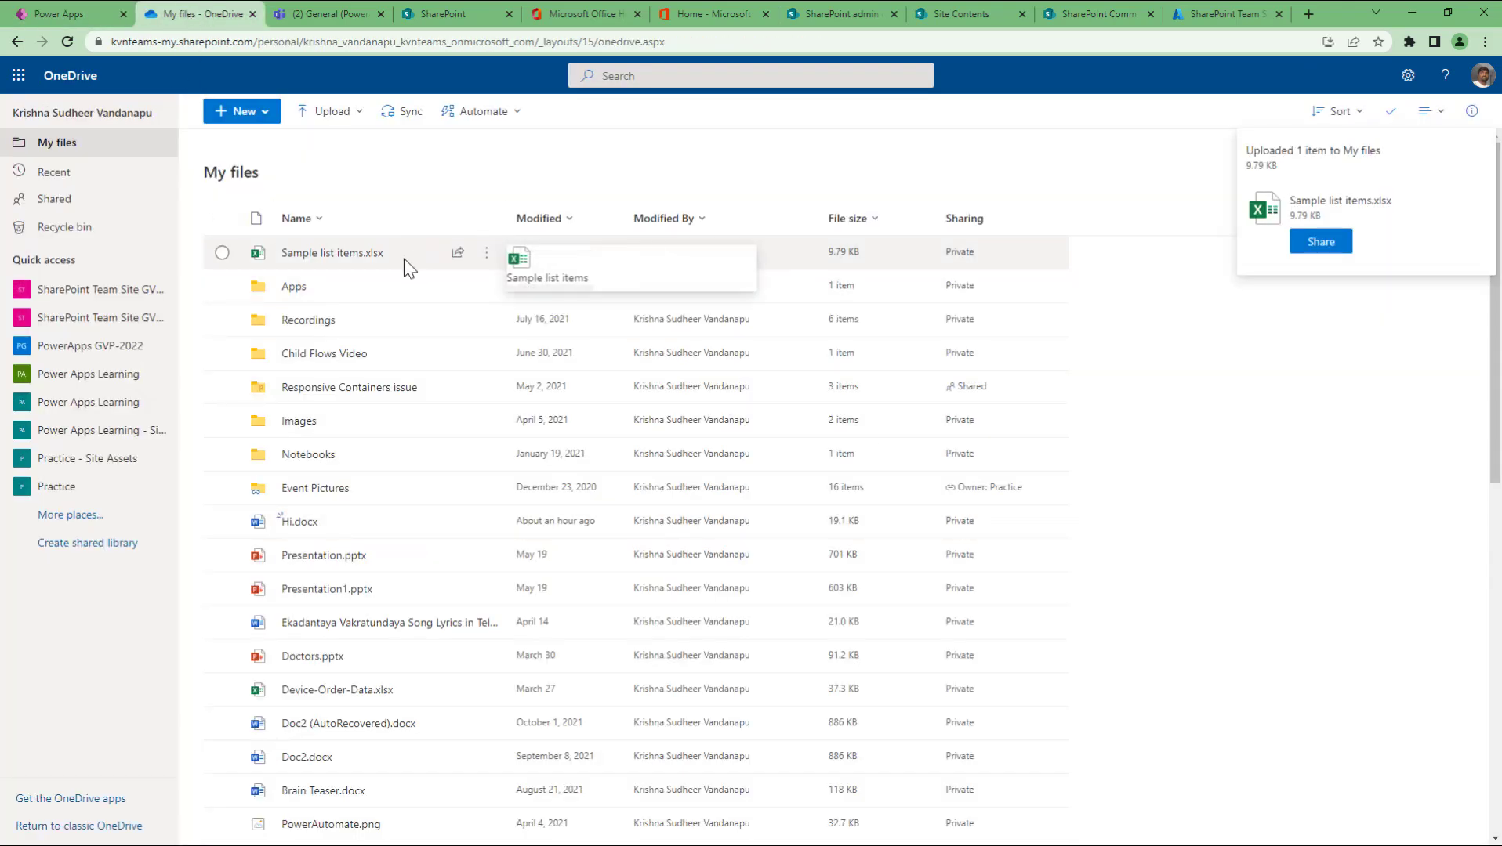
left_click(221, 252)
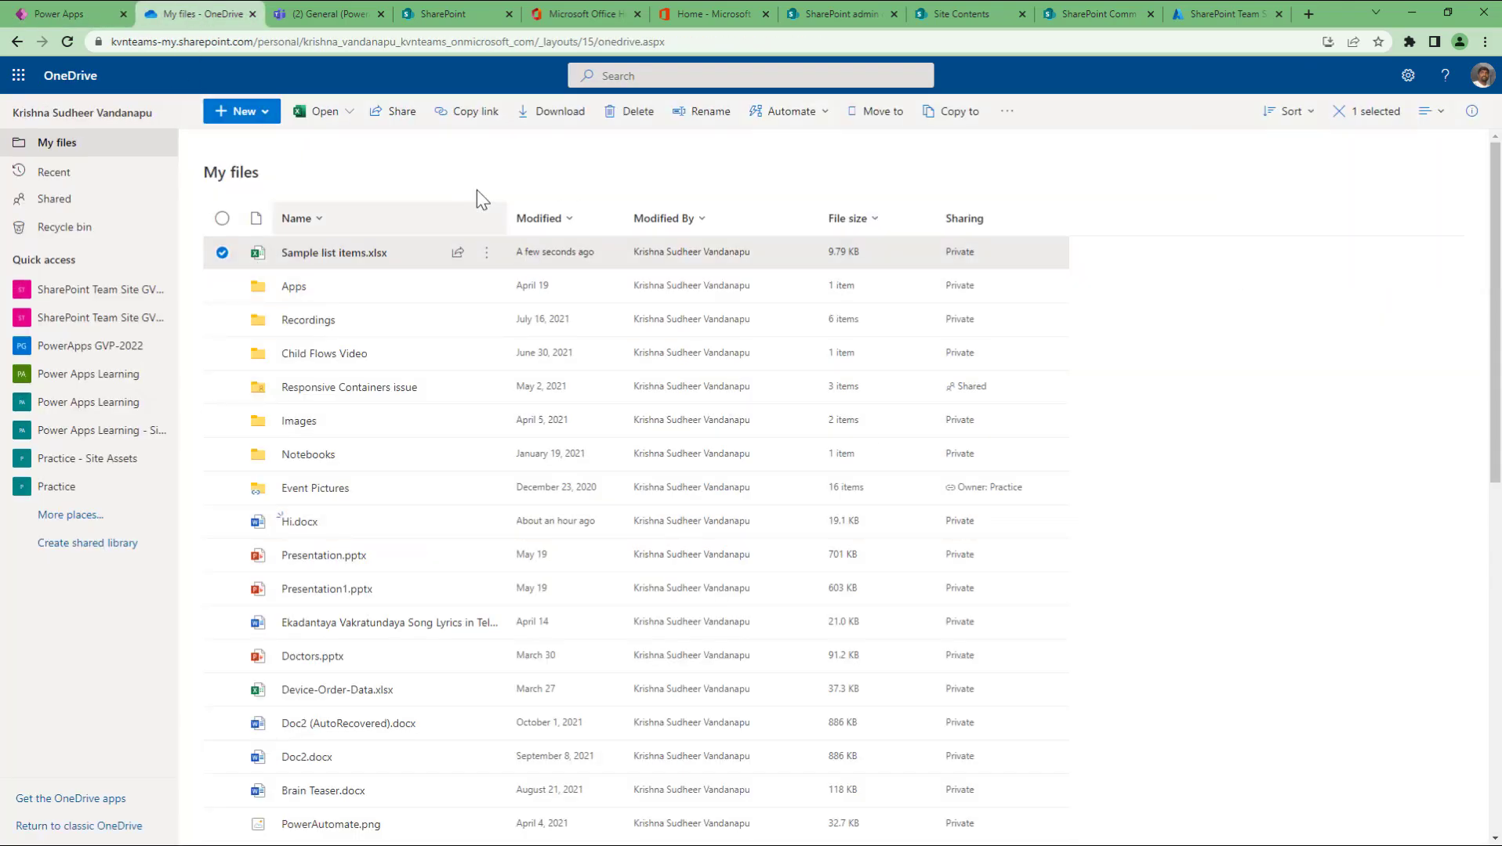
left_click(72, 17)
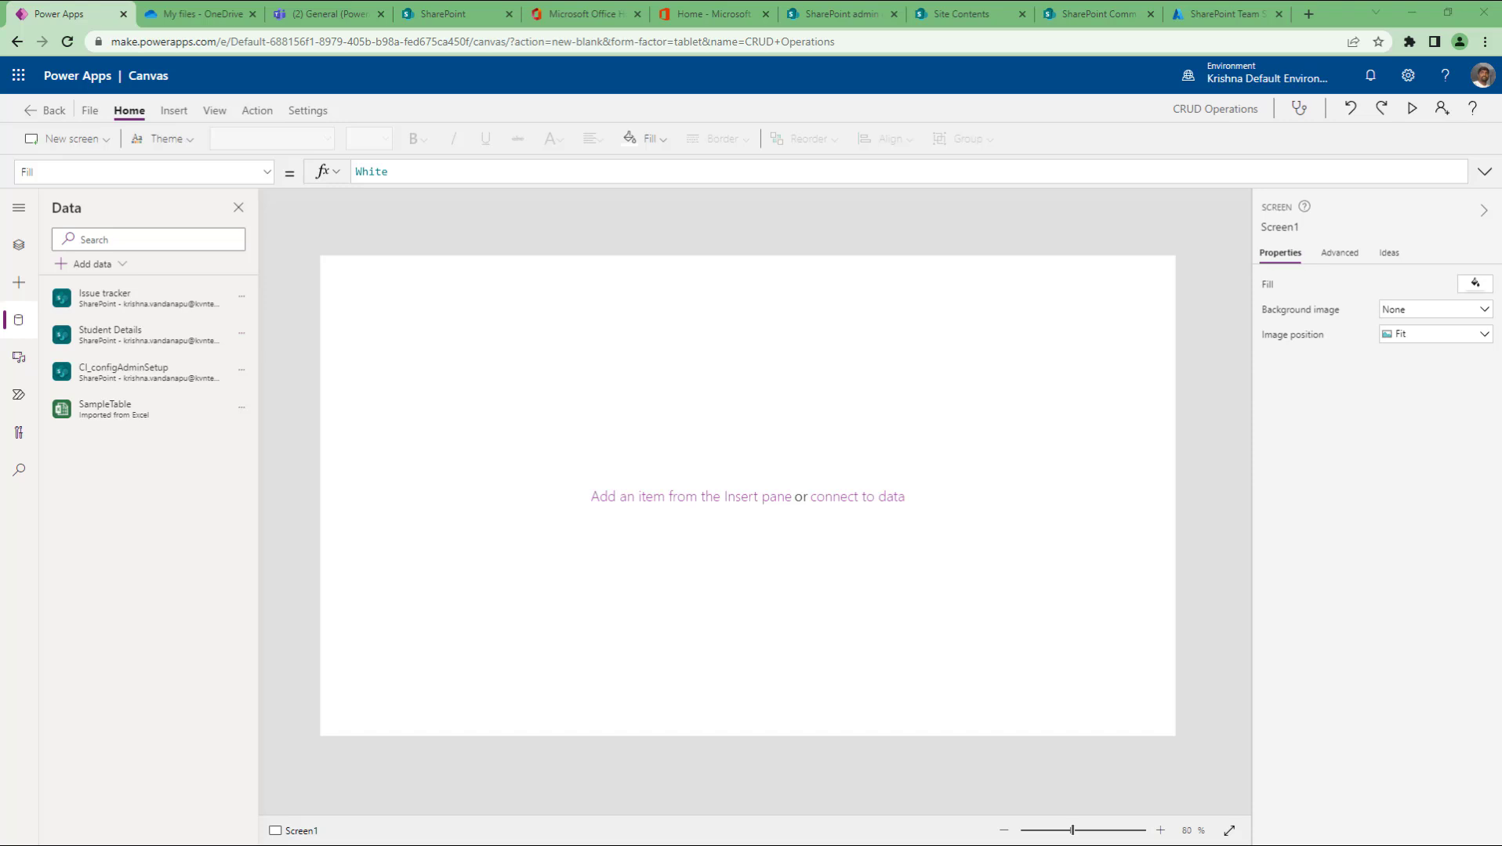
Step: Check the data sources, then bring back the Tree view listing App and Screen1
left_click(19, 244)
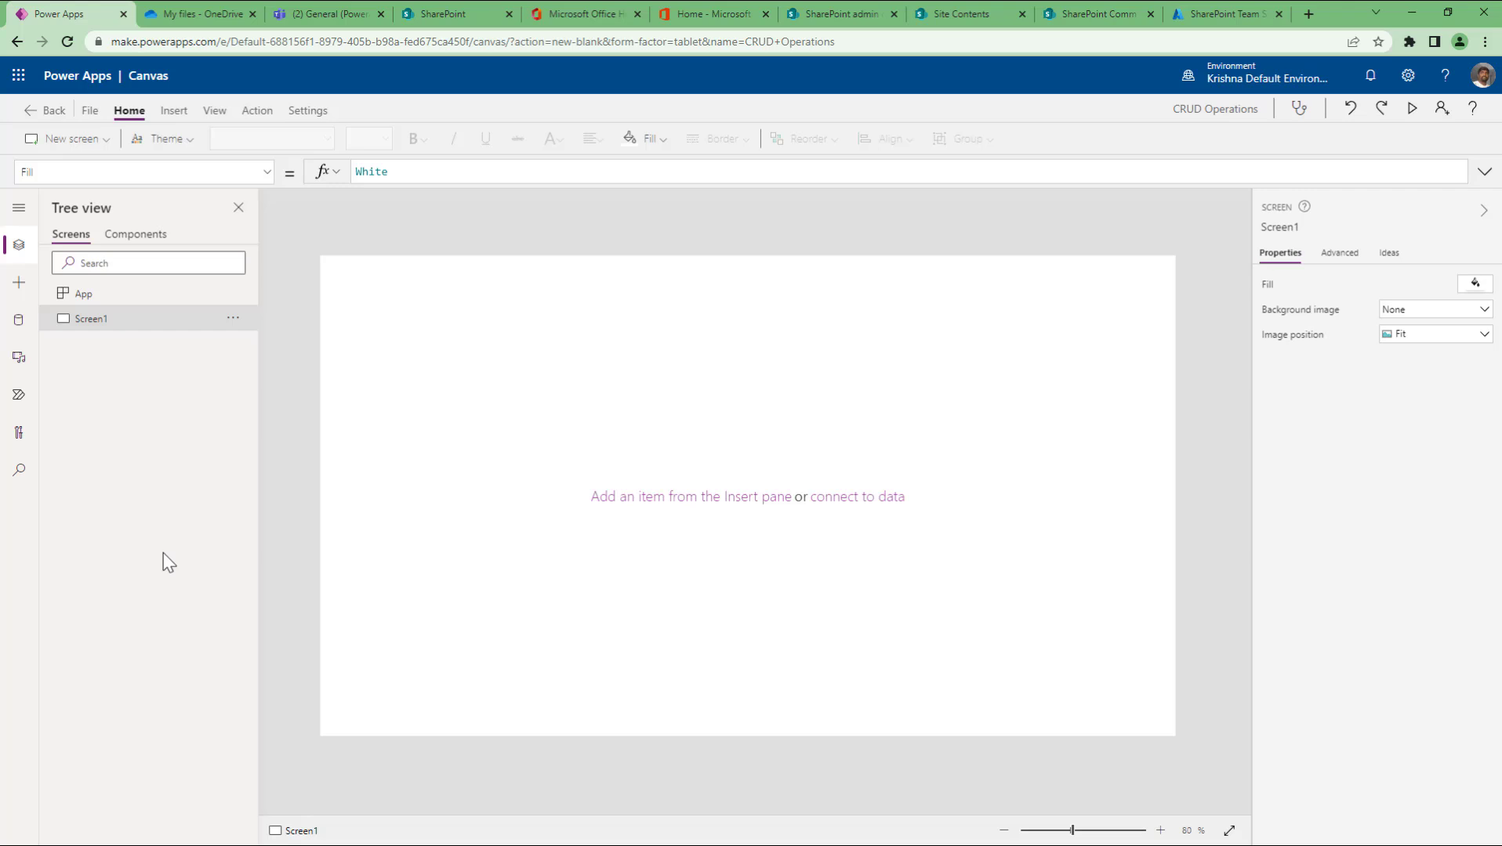
left_click(19, 319)
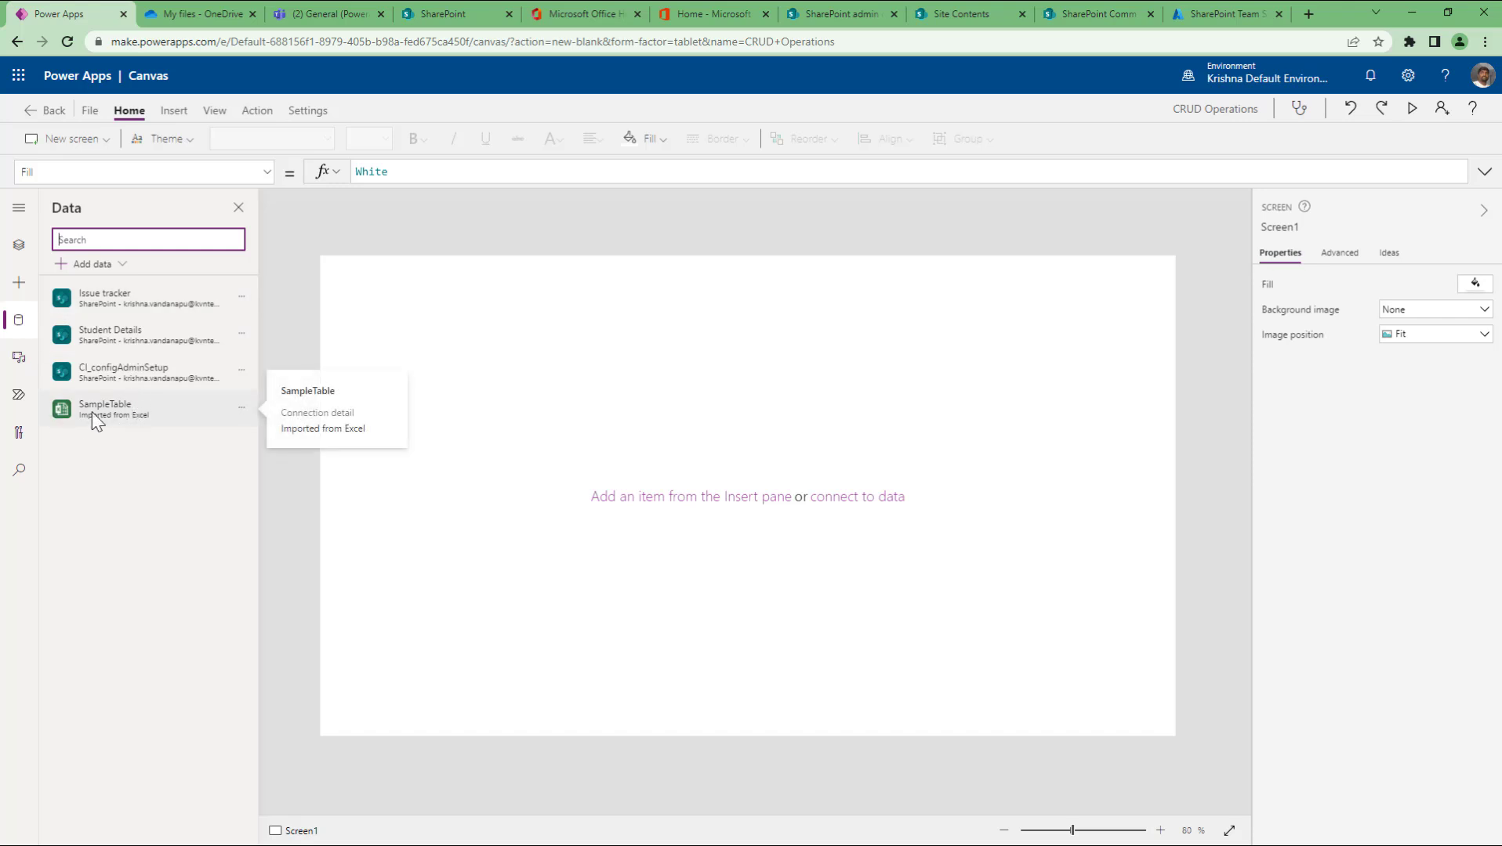
mouse_move(123, 294)
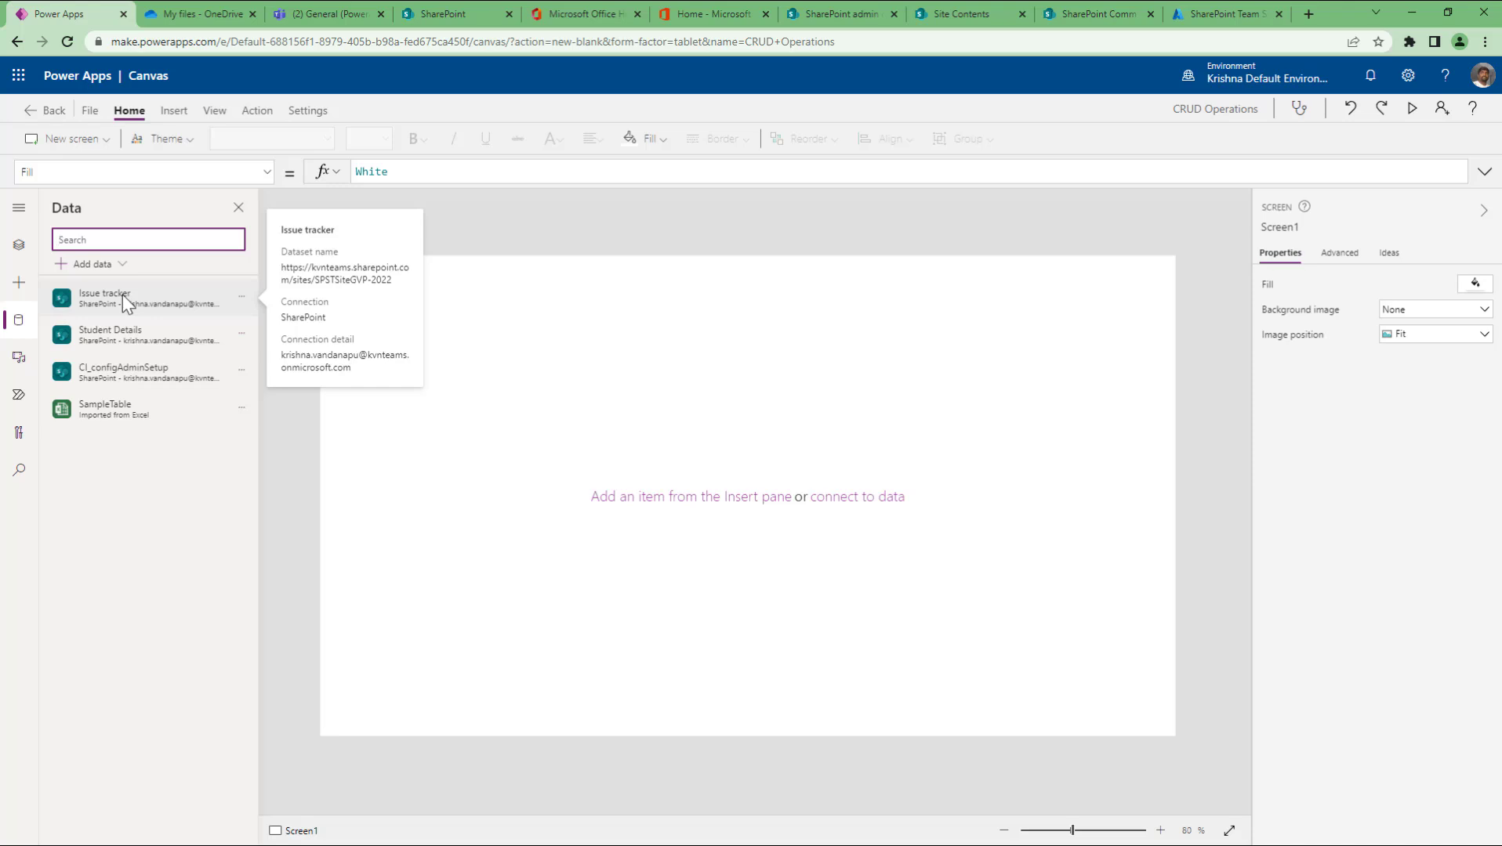
left_click(19, 245)
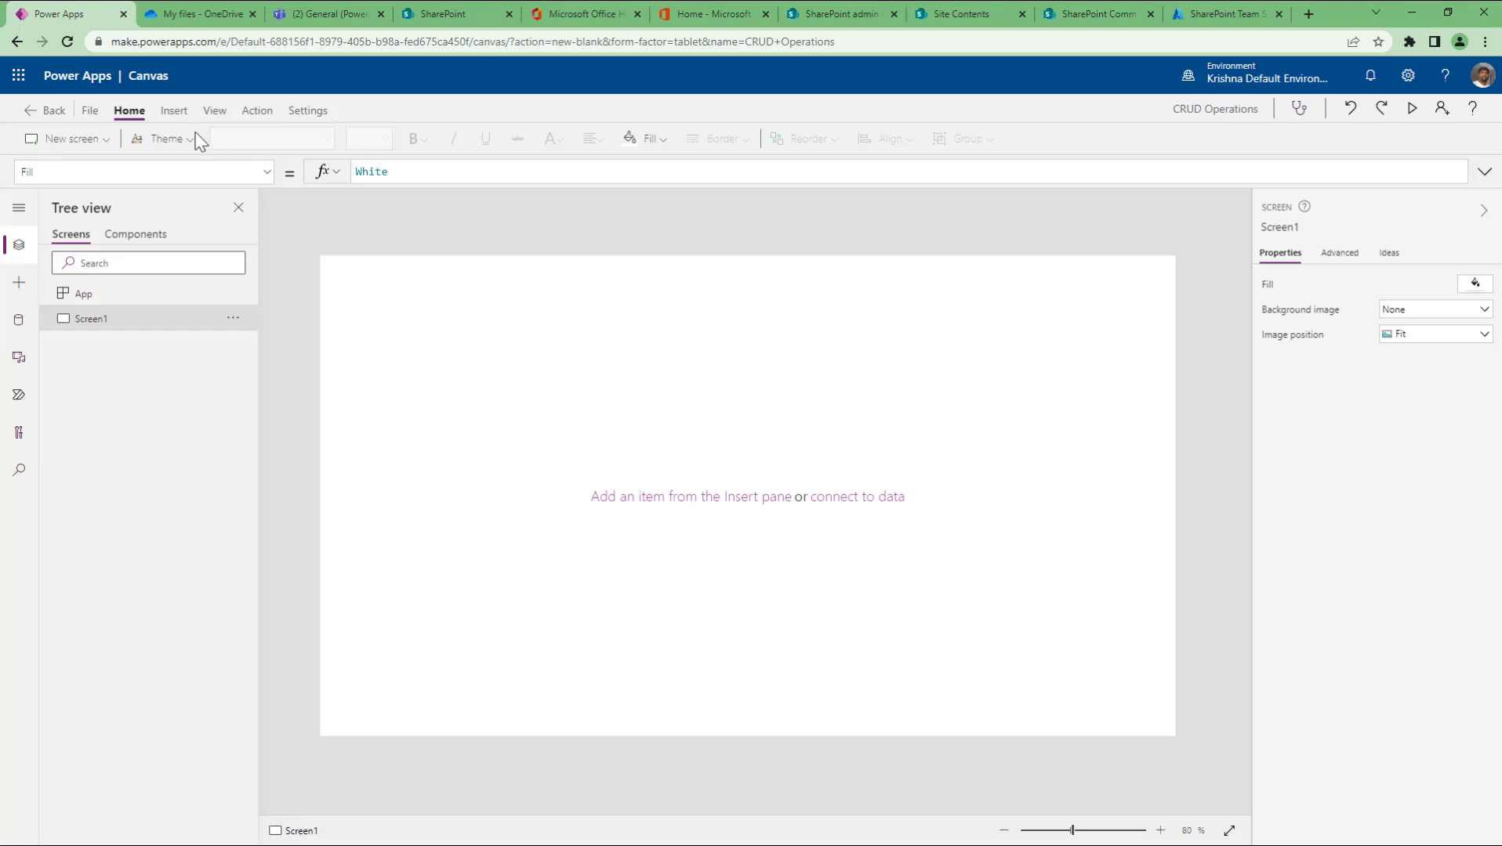
Step: Add a Vertical gallery to Screen1 from the Insert tab's Gallery options
left_click(175, 111)
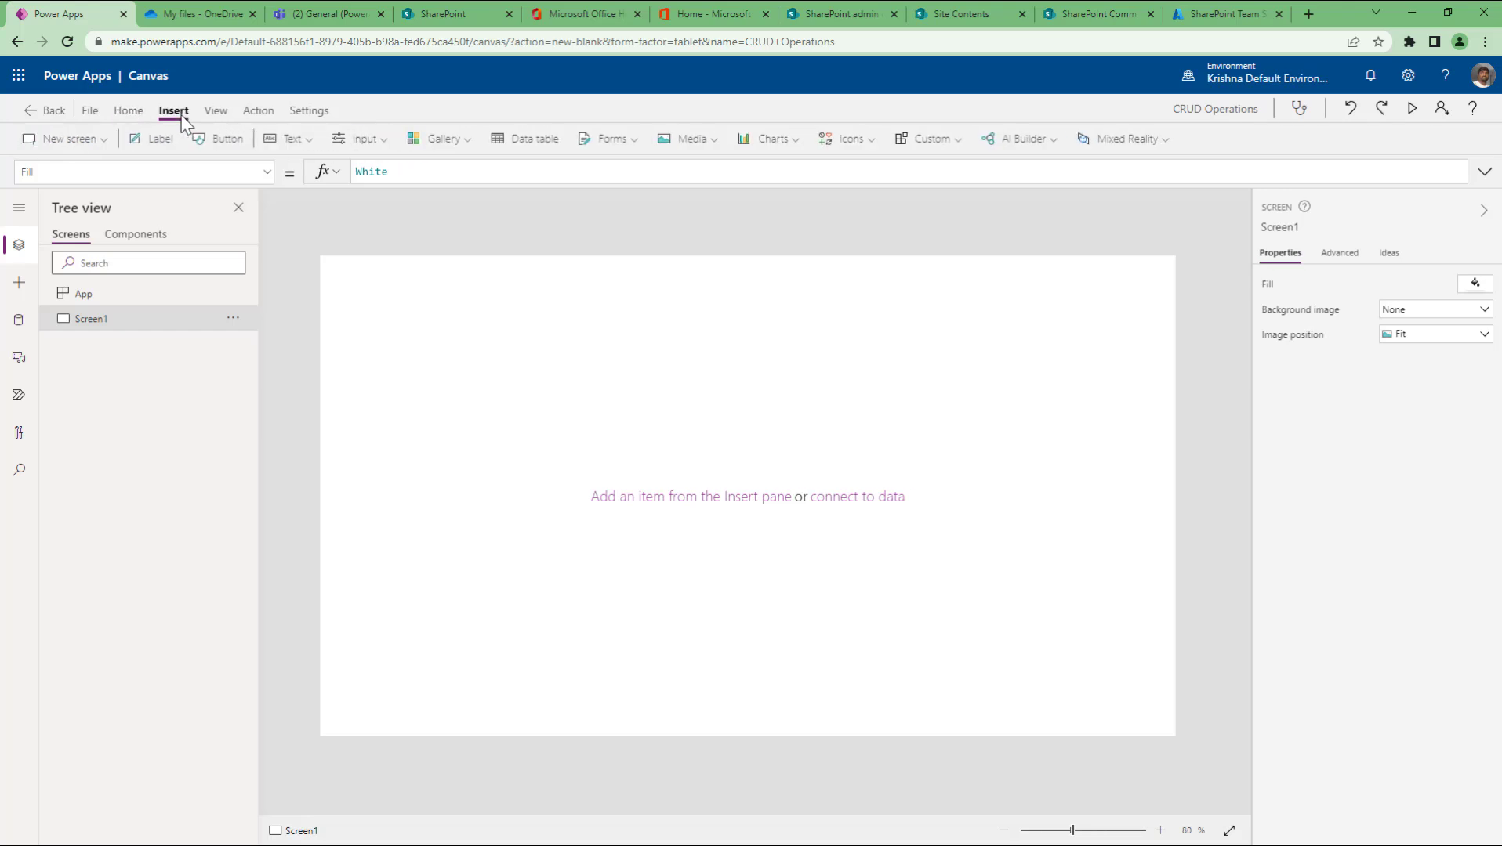
left_click(467, 140)
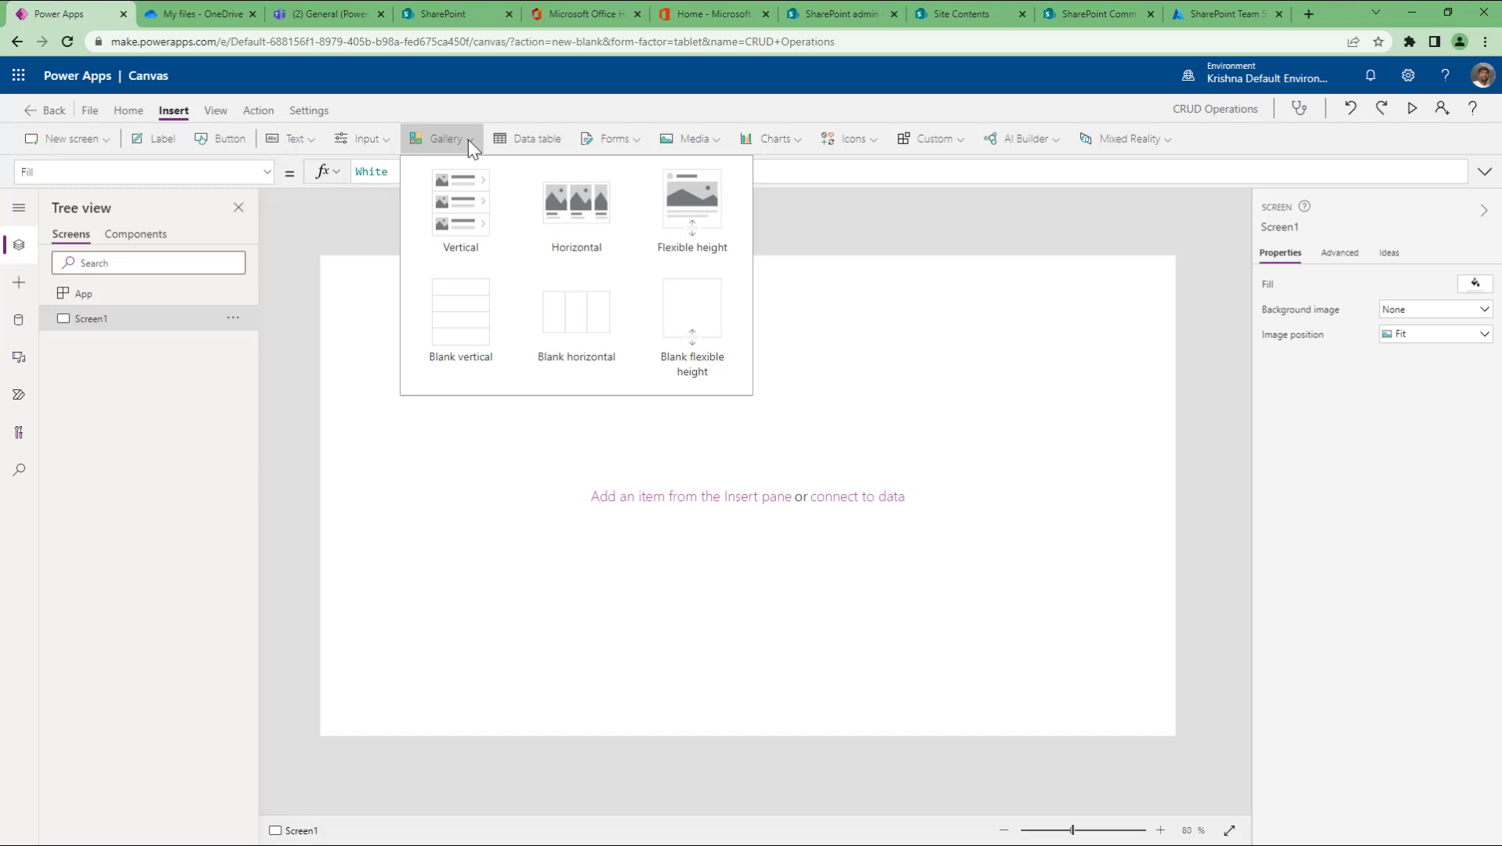
left_click(636, 145)
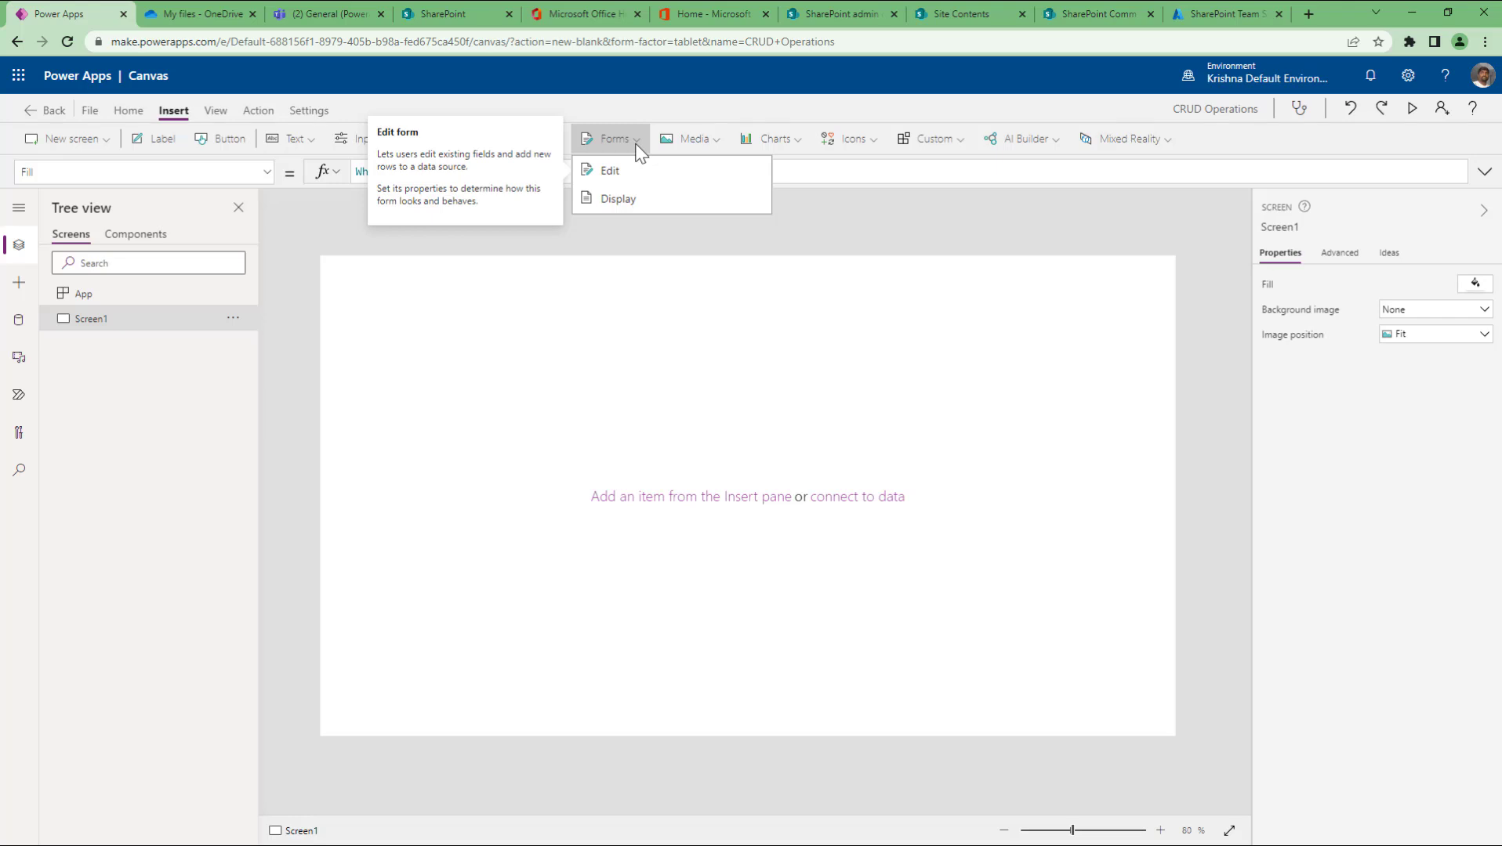
left_click(389, 322)
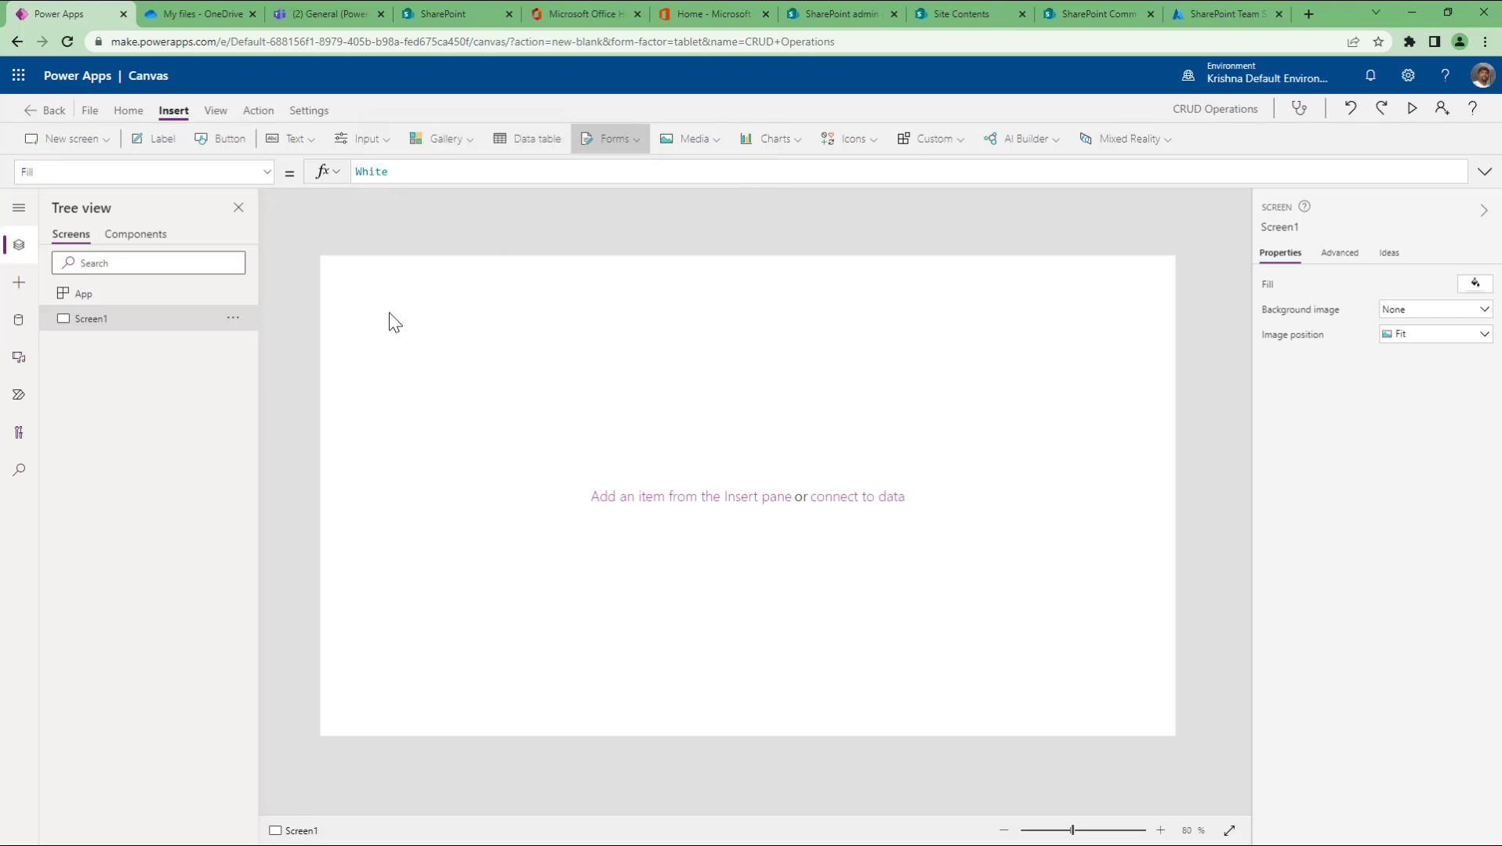
left_click(444, 144)
left_click(451, 200)
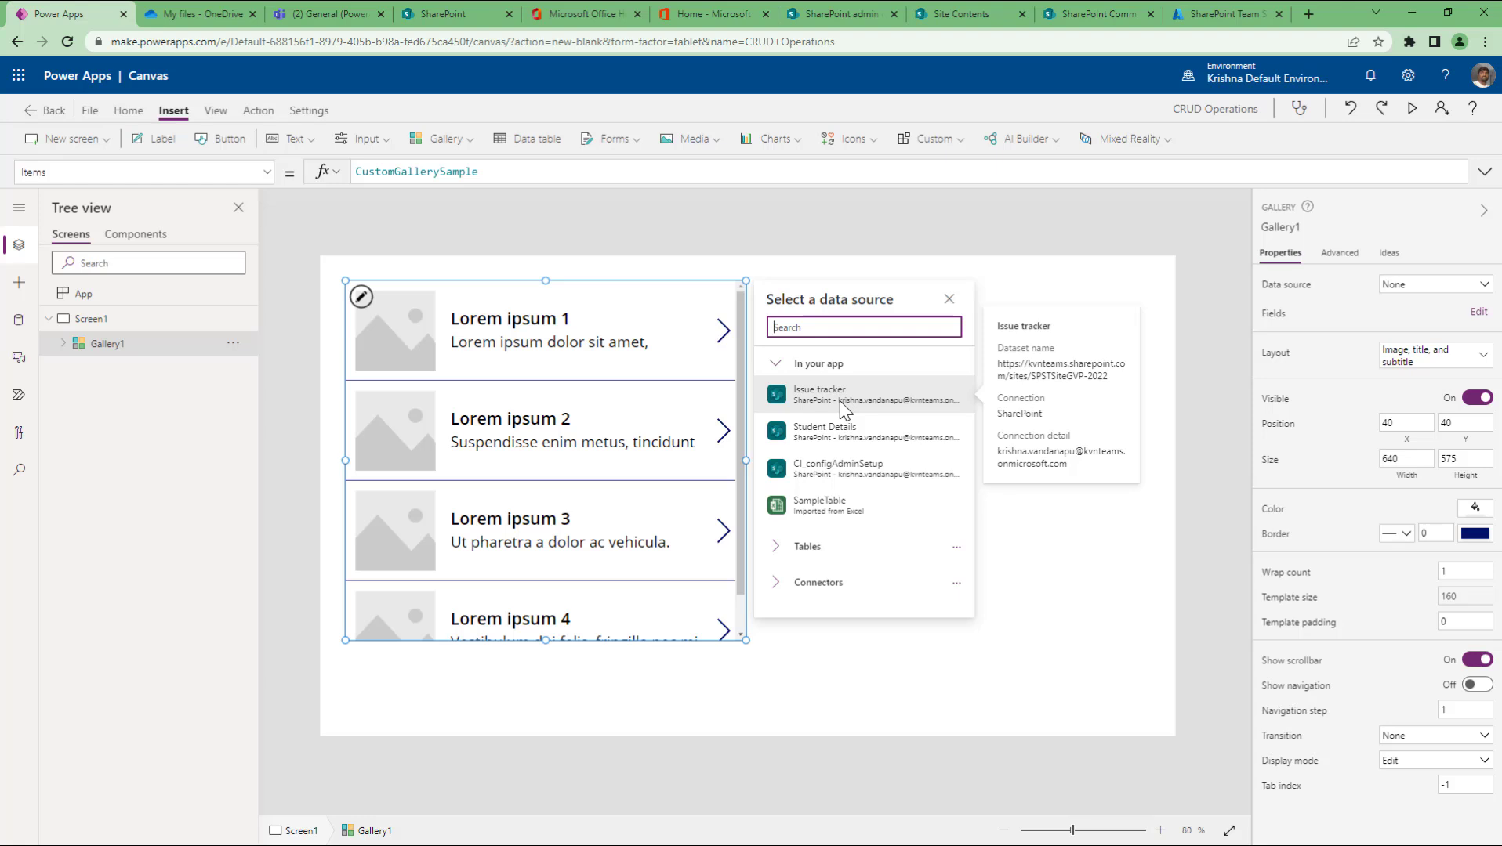
Step: Bind Gallery1 to SampleTable and compare its two records with the Excel sheet
left_click(834, 512)
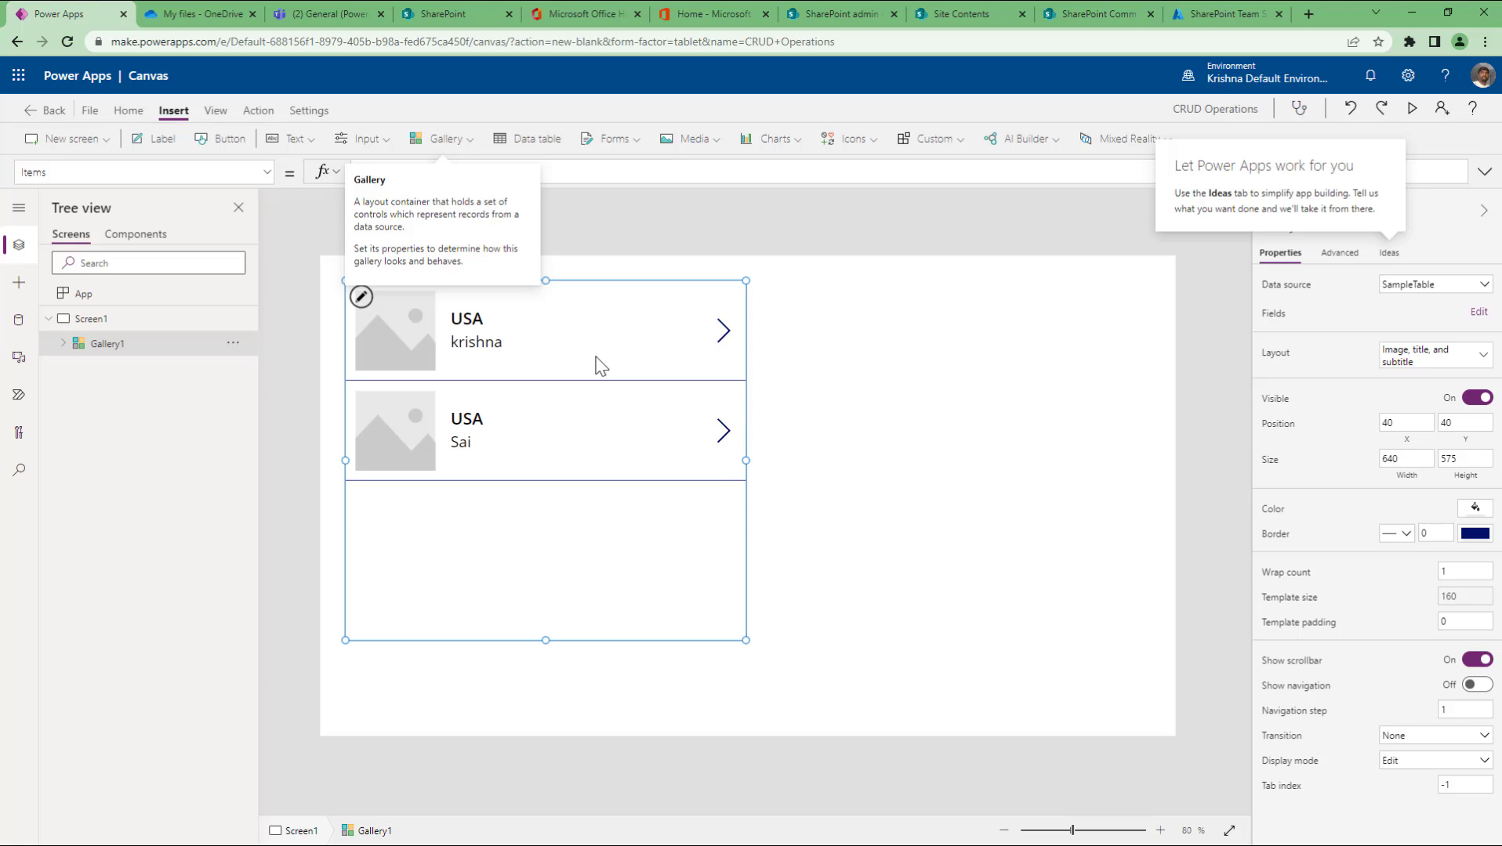
left_click(589, 586)
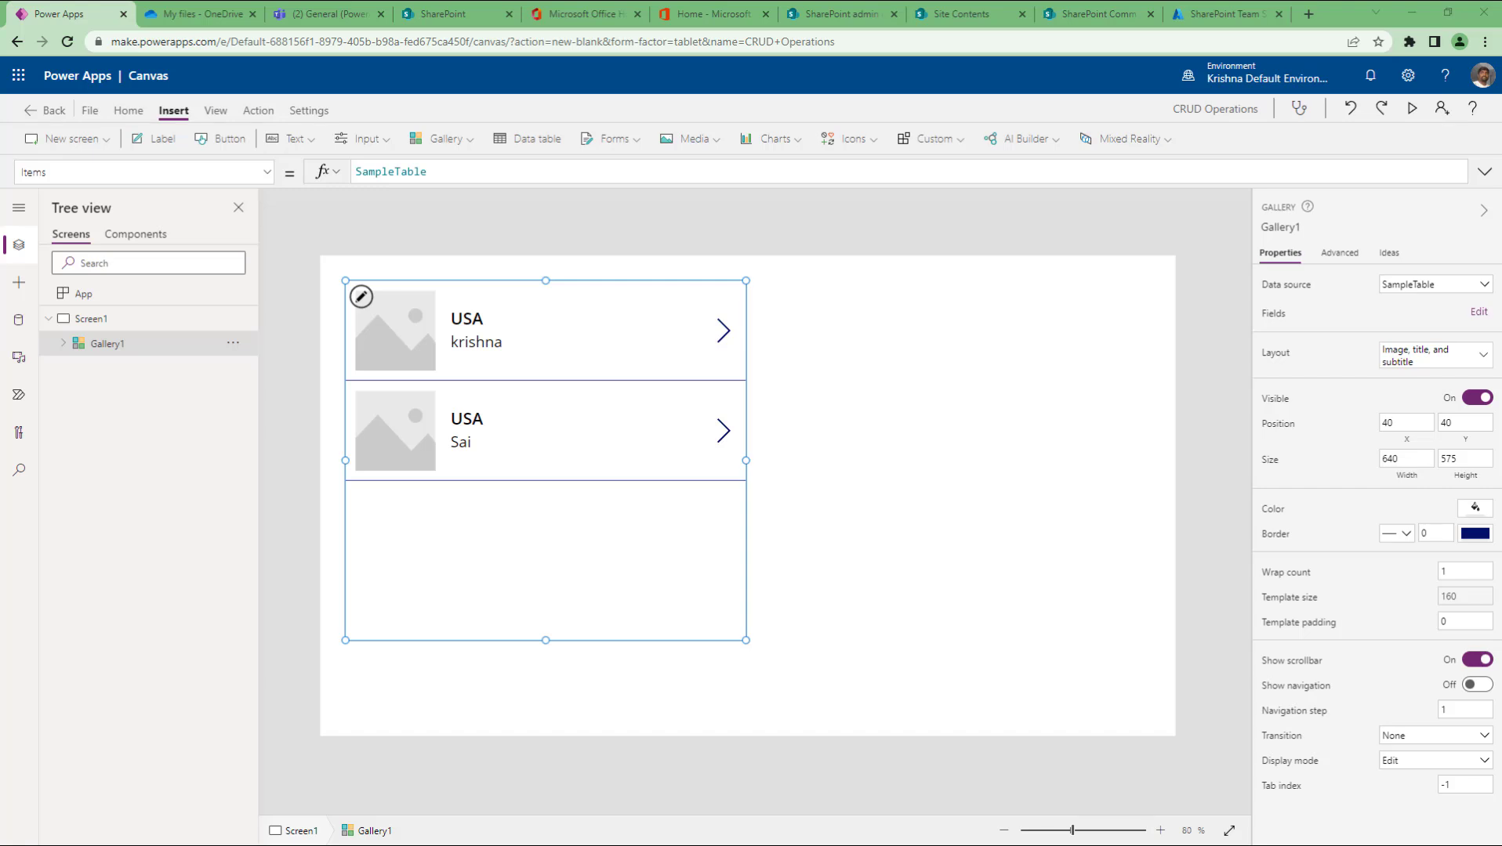
left_click_drag(2, 424, 1058, 120)
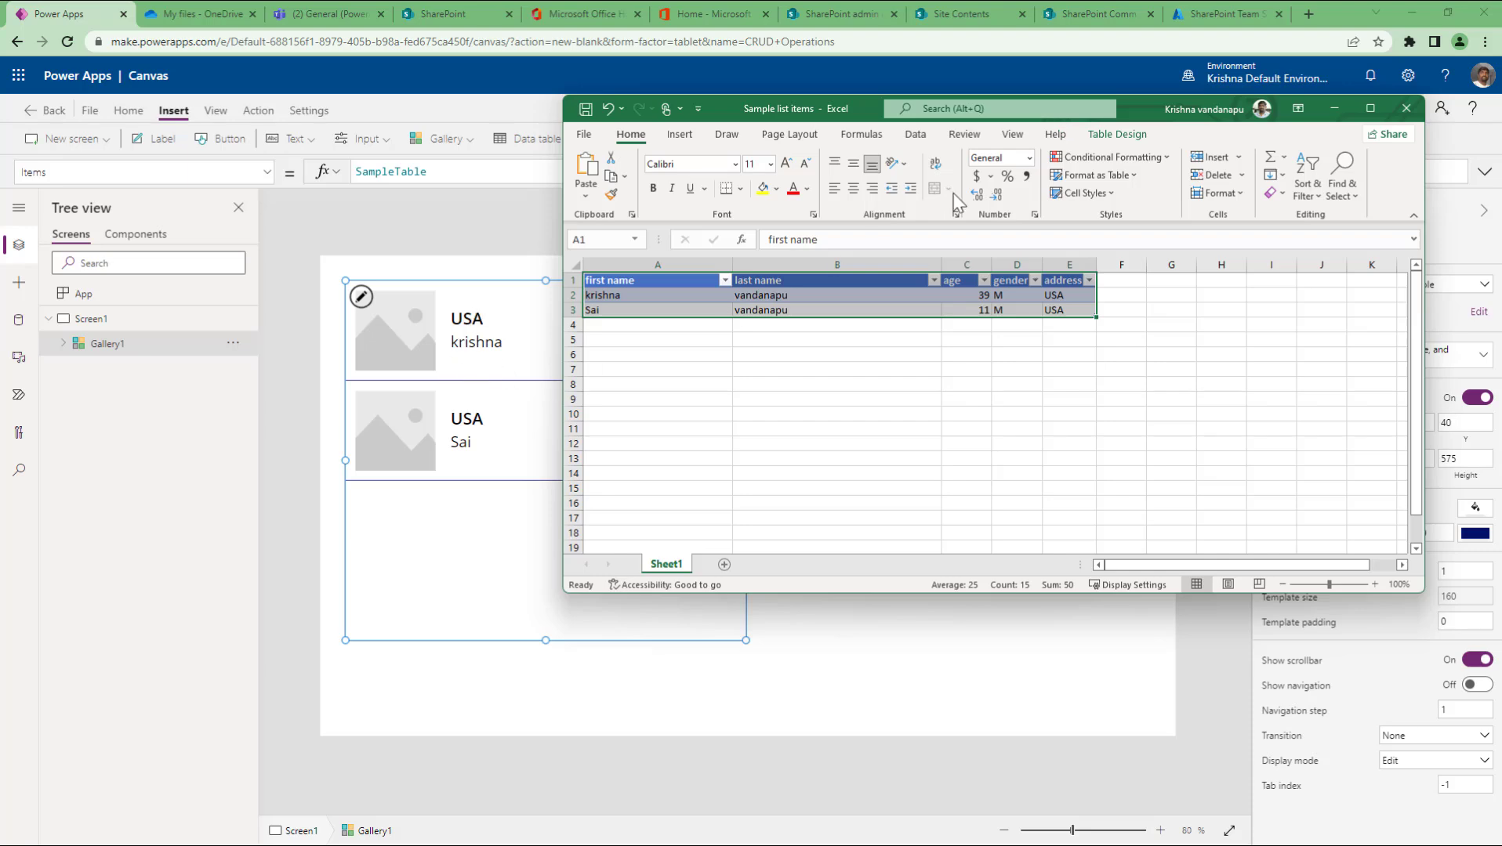
left_click_drag(1130, 117, 0, 501)
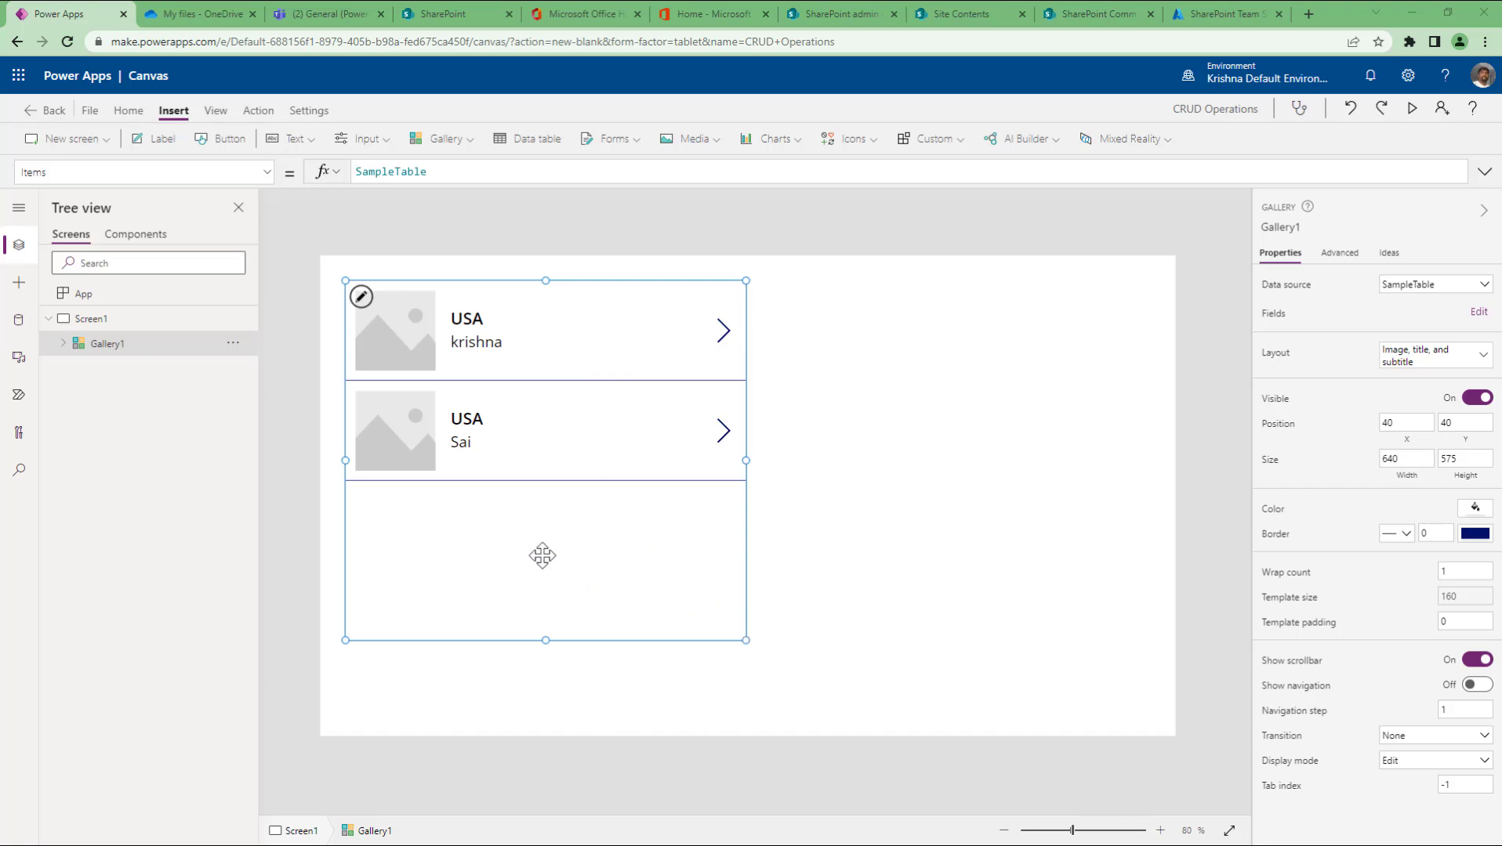
Step: Move Gallery1 to 24,112 and resize it to 1319 wide by 633 high
left_click_drag(526, 557, 519, 599)
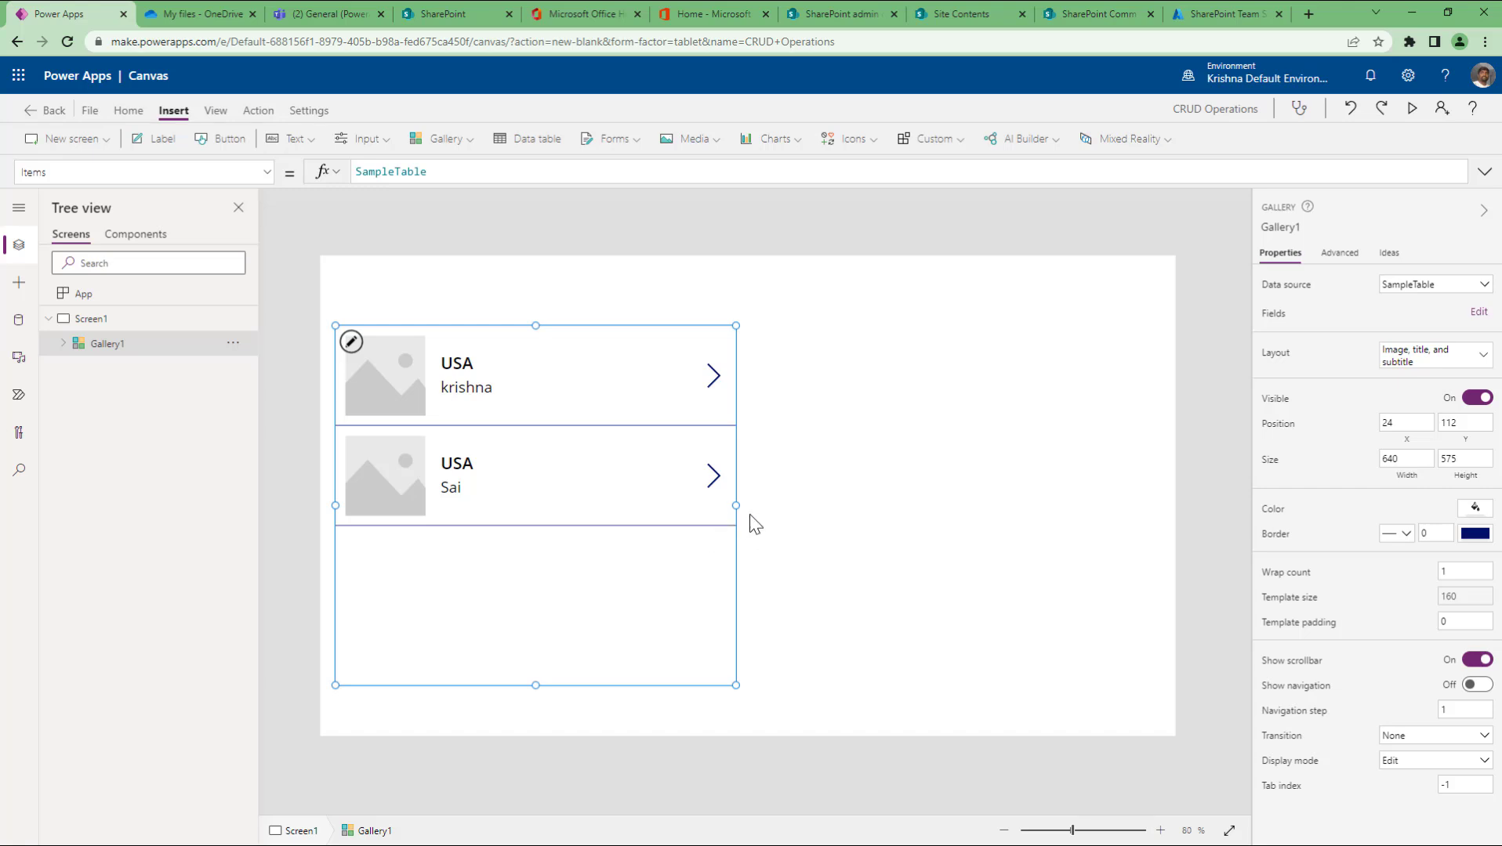
left_click_drag(735, 506, 1155, 506)
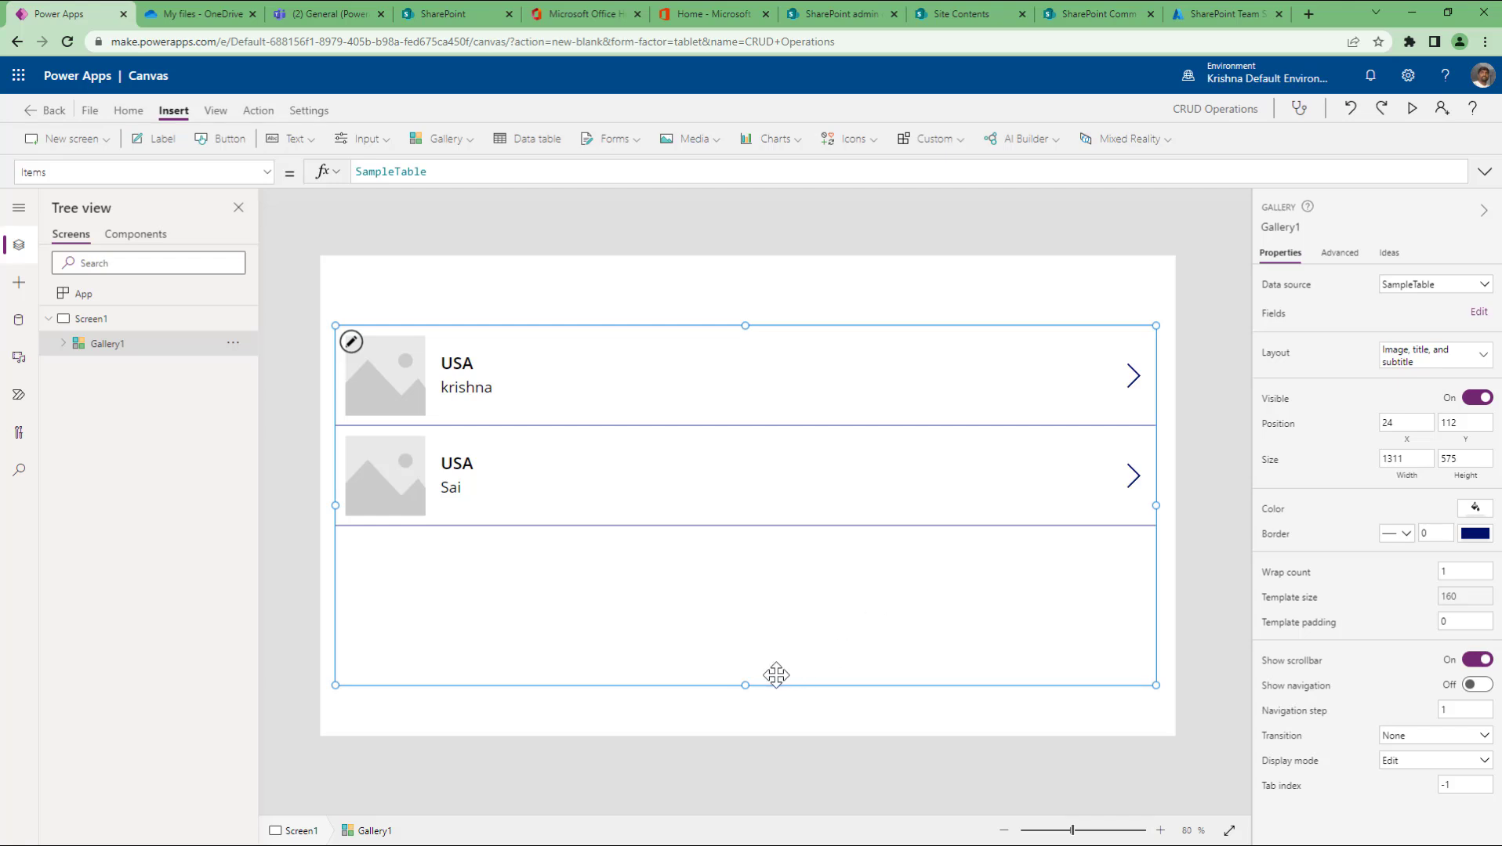
left_click_drag(745, 685, 741, 721)
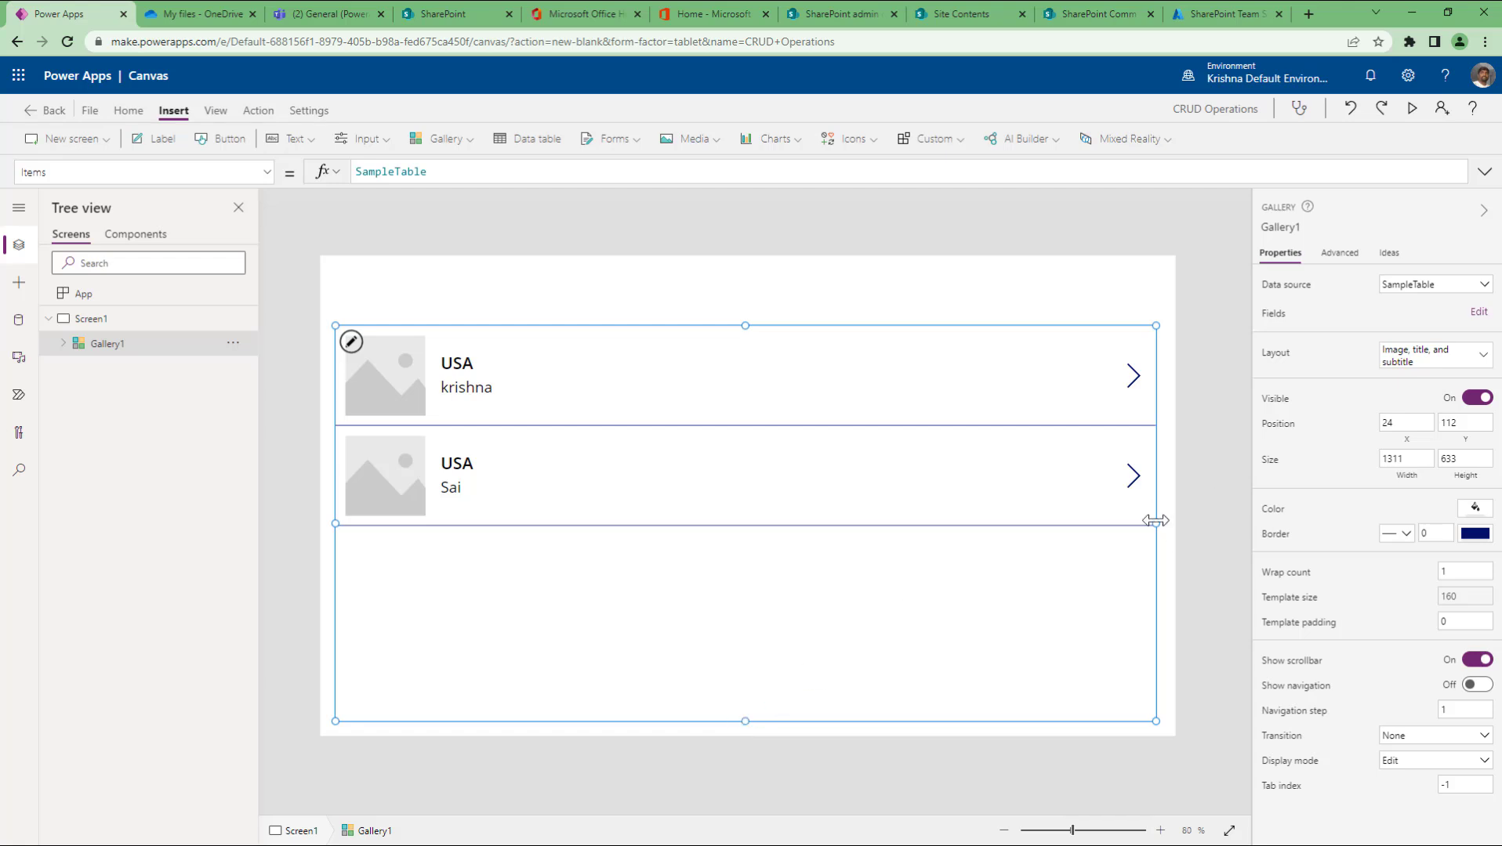
left_click_drag(1156, 524, 1161, 525)
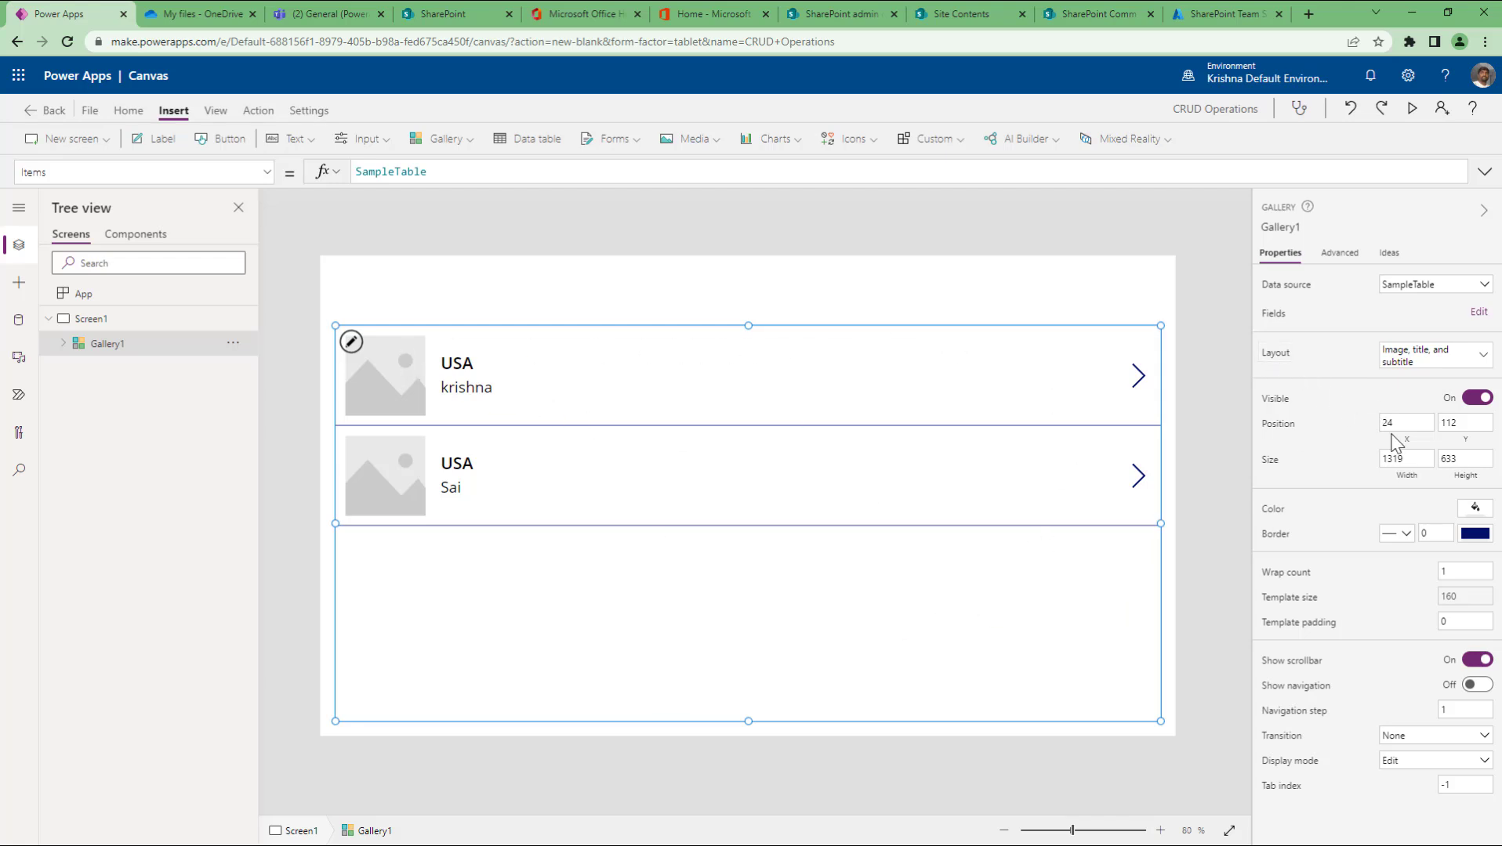
Step: Compare gallery layouts and settle on Title and subtitle without images
left_click(1459, 368)
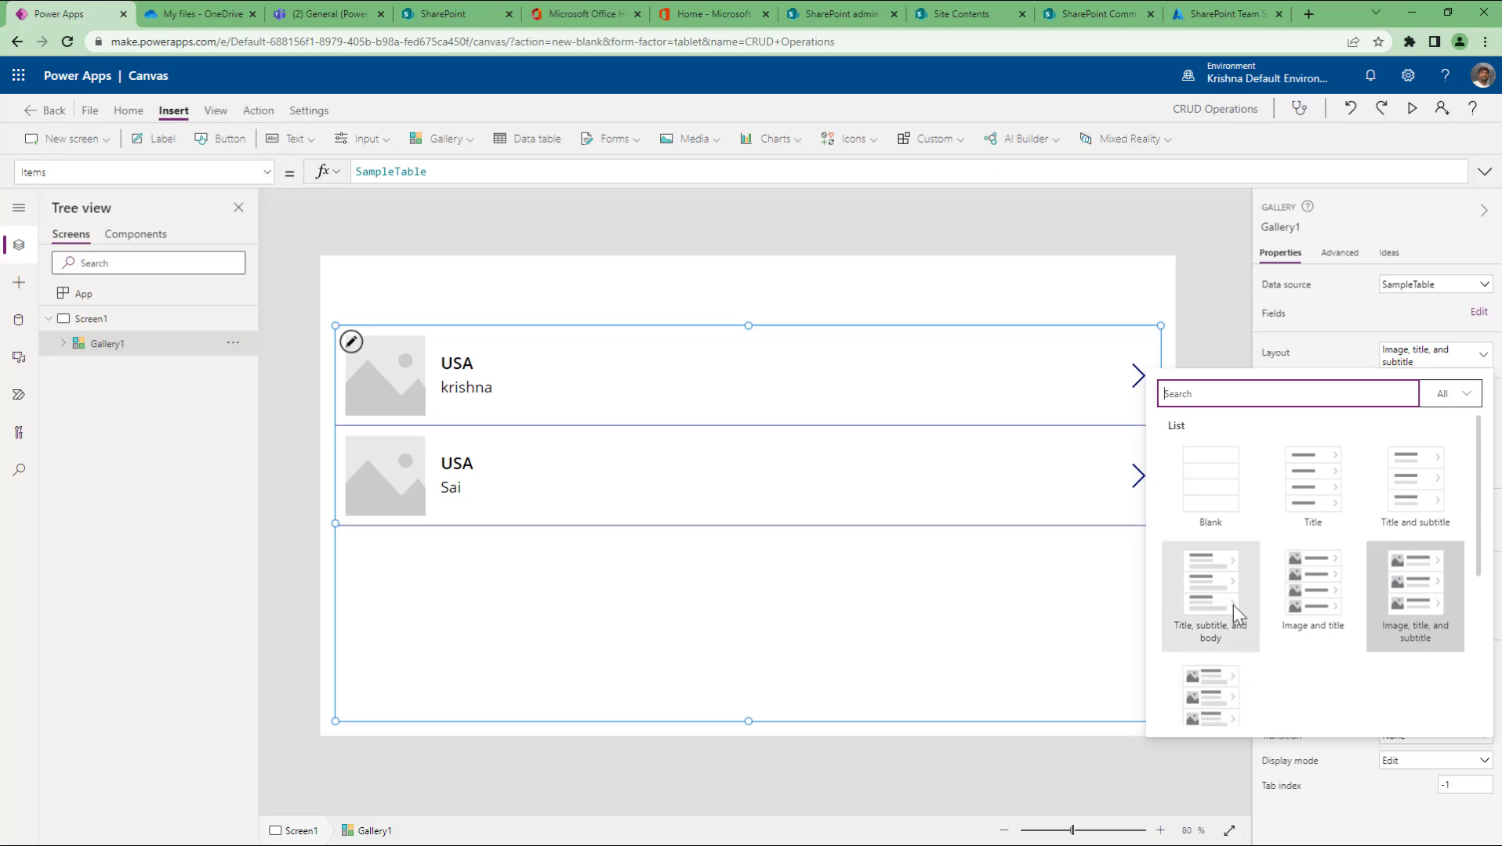
left_click(1393, 491)
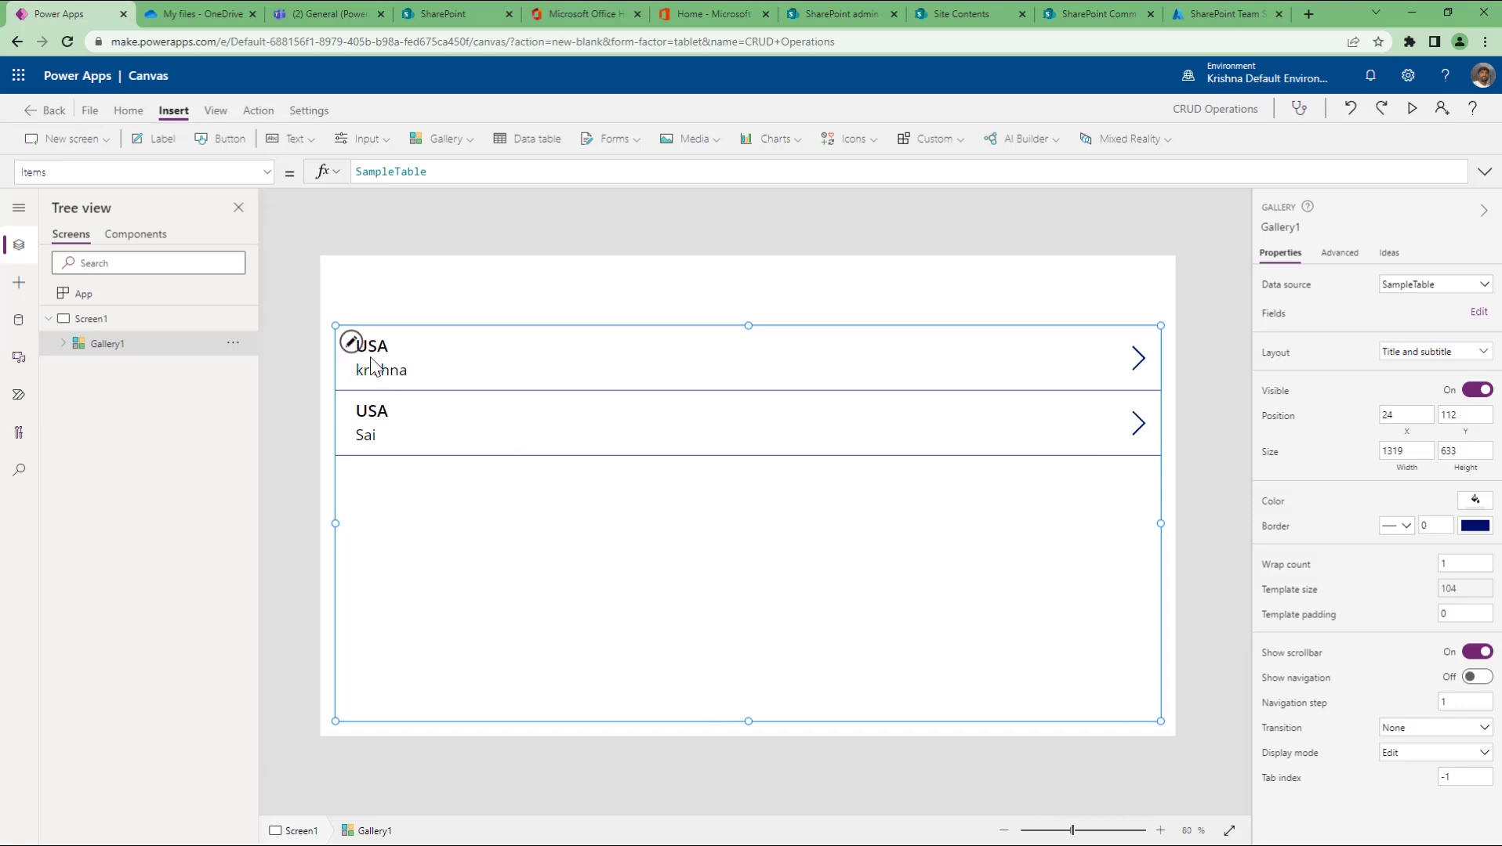
left_click(1410, 354)
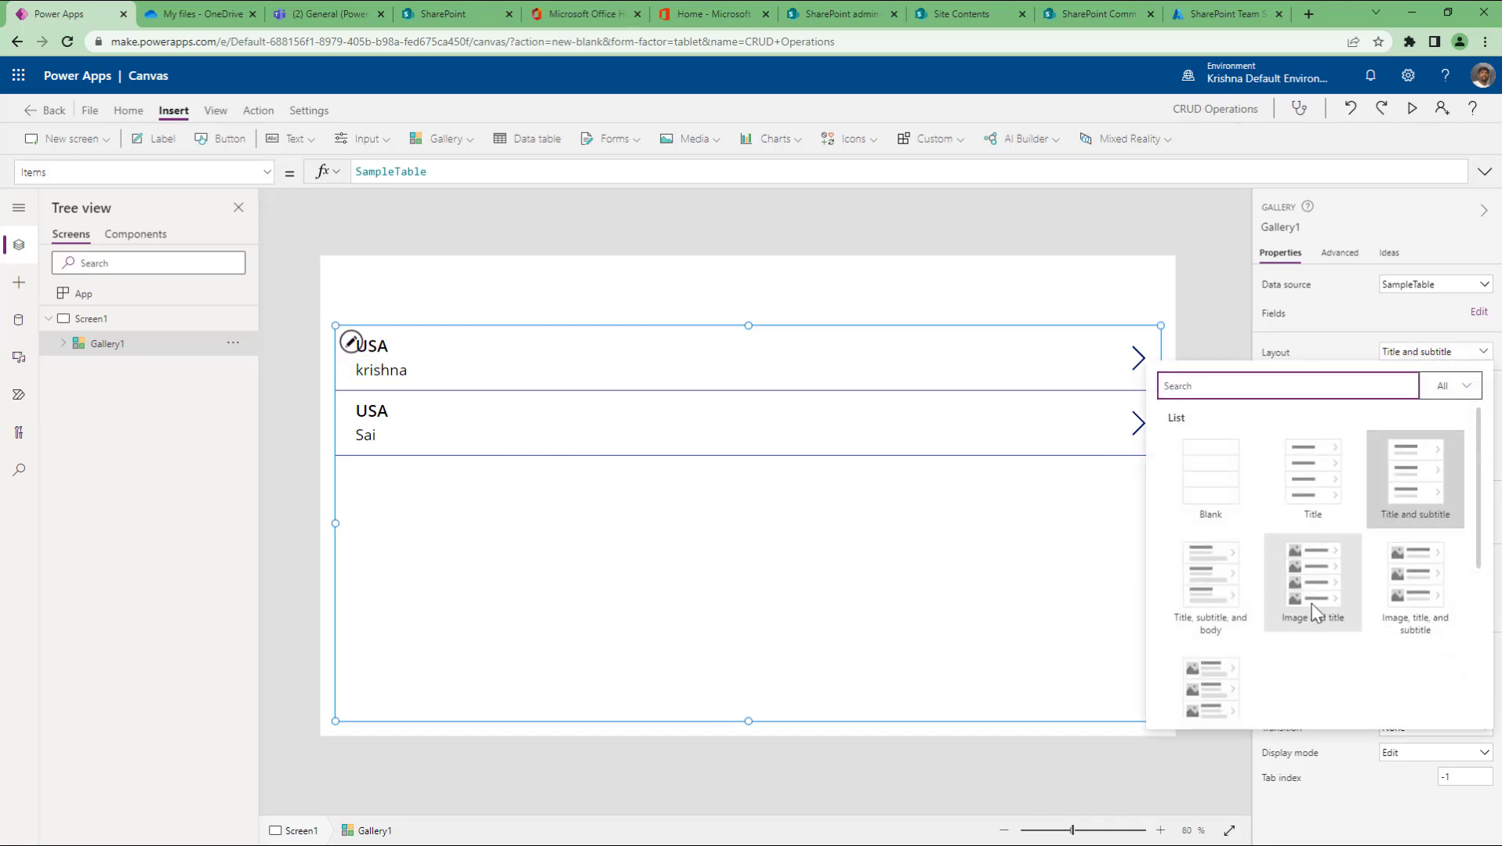
left_click(1410, 586)
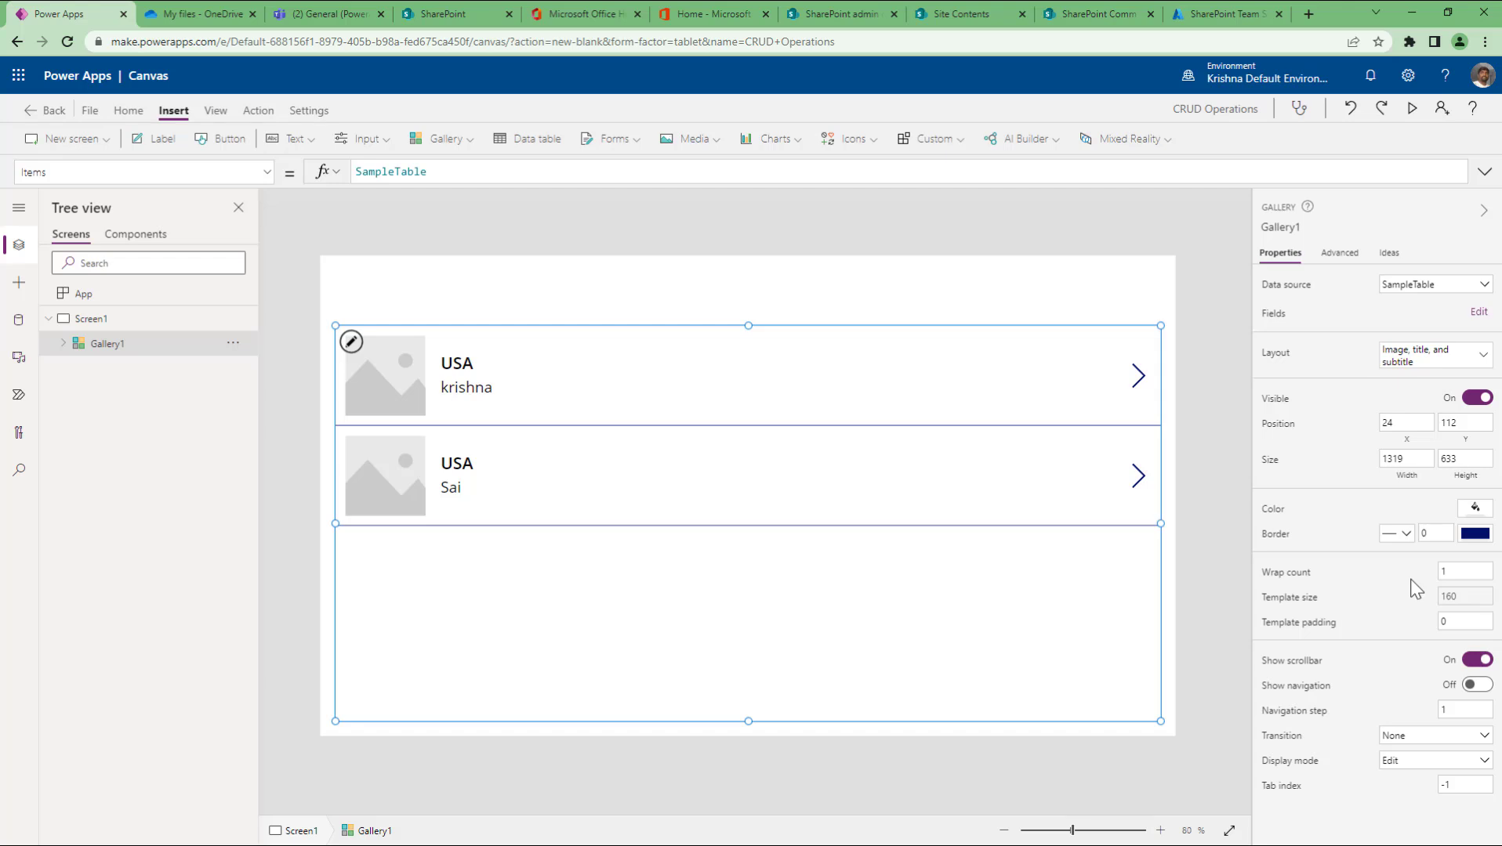
left_click(1409, 359)
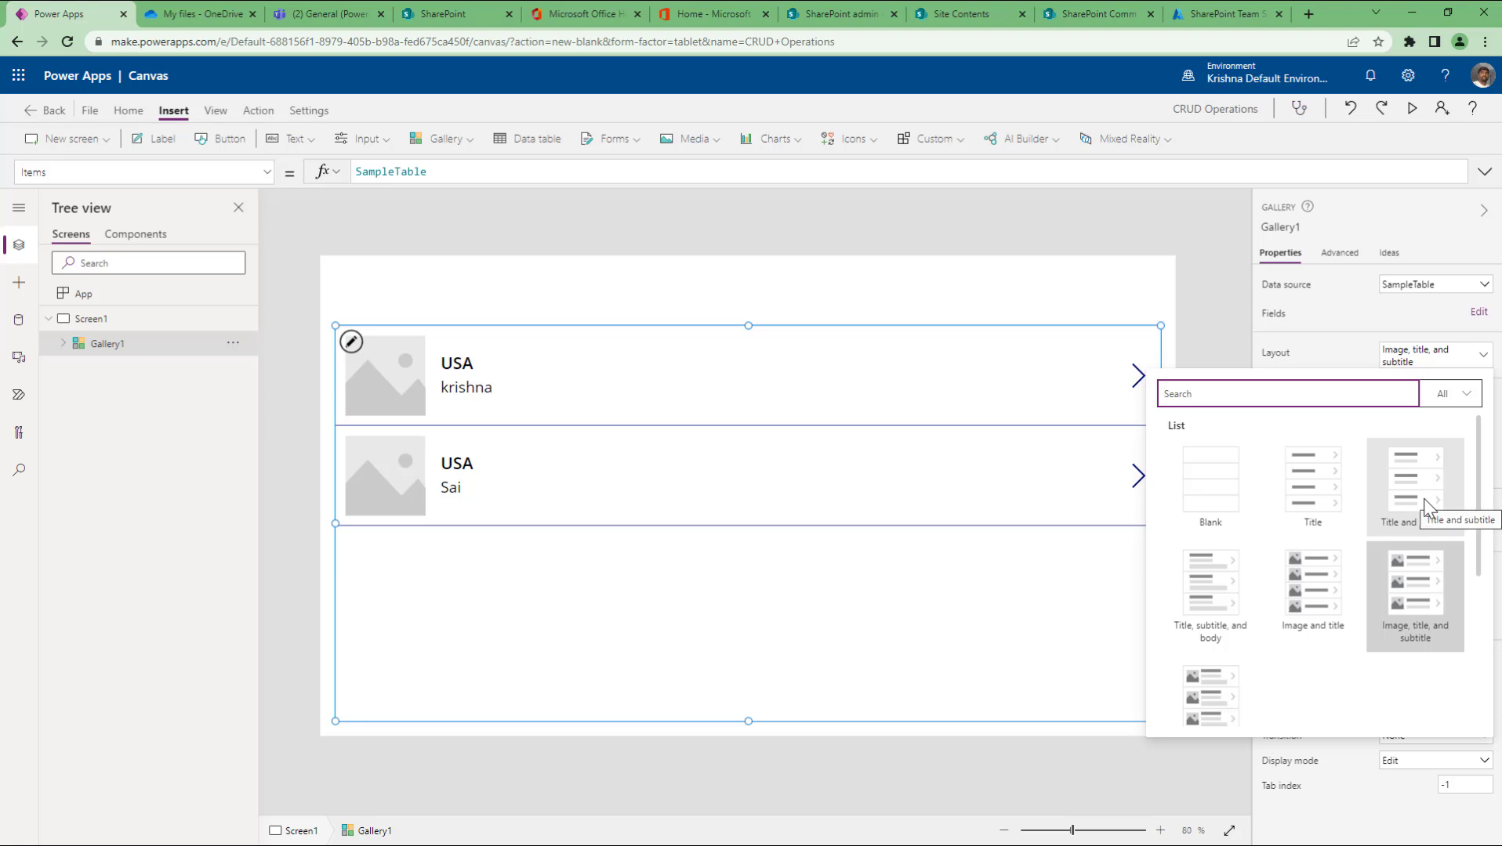
left_click(1407, 474)
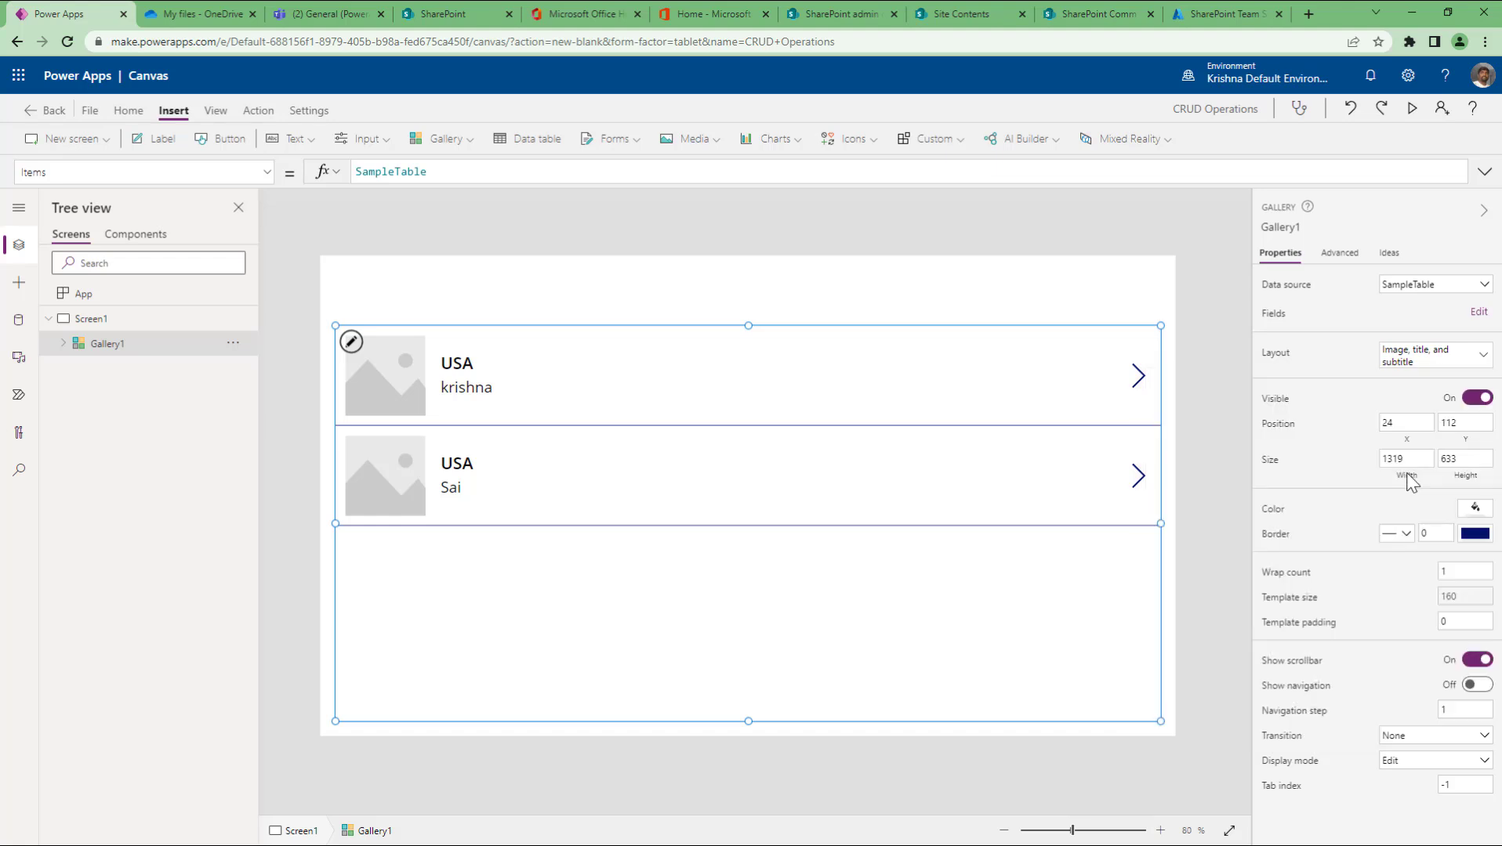
left_click(398, 379)
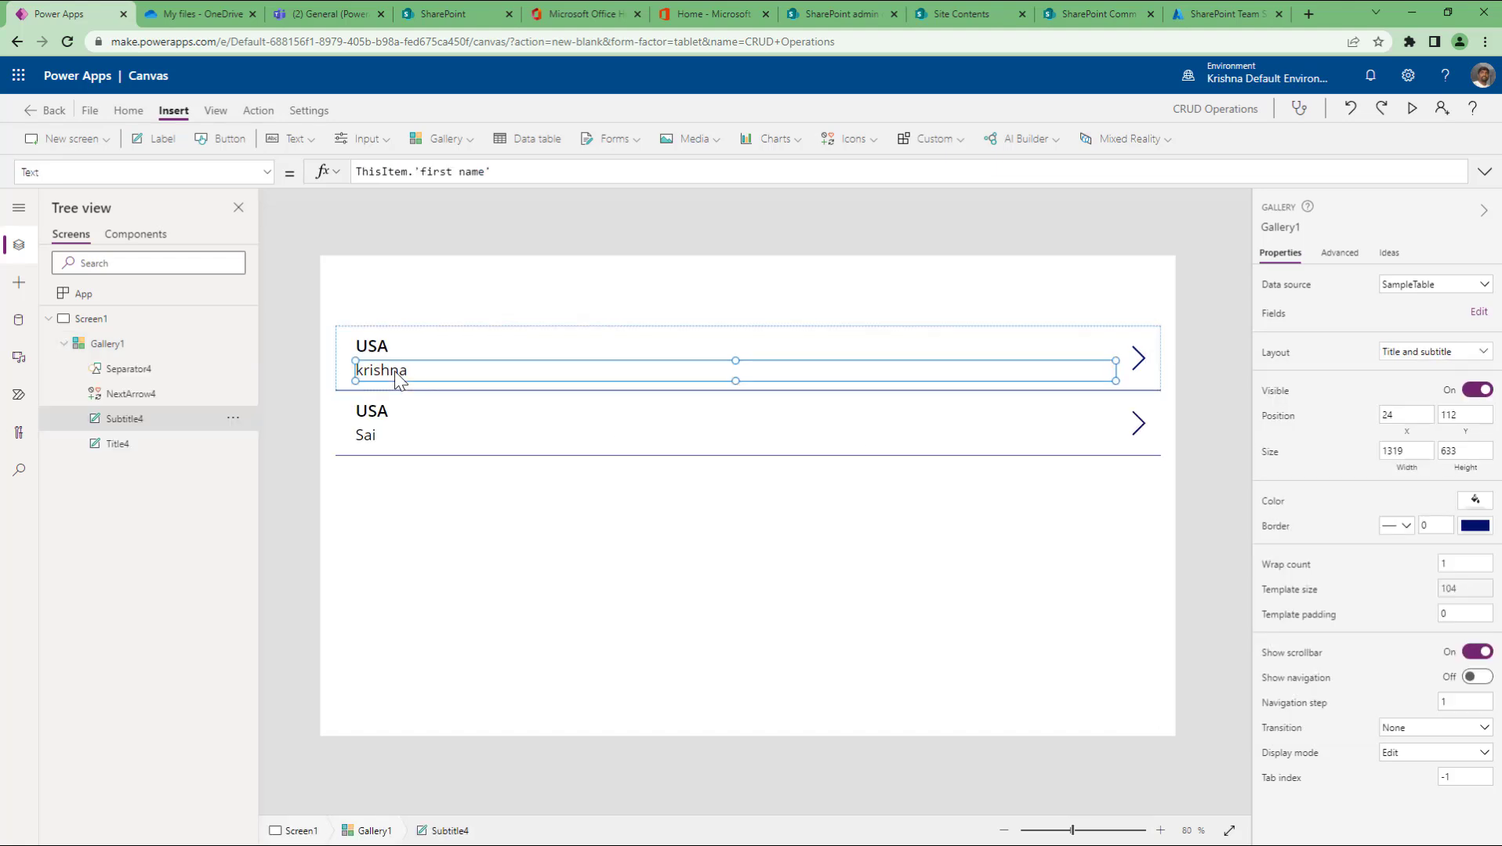
left_click(389, 351)
left_click(389, 376)
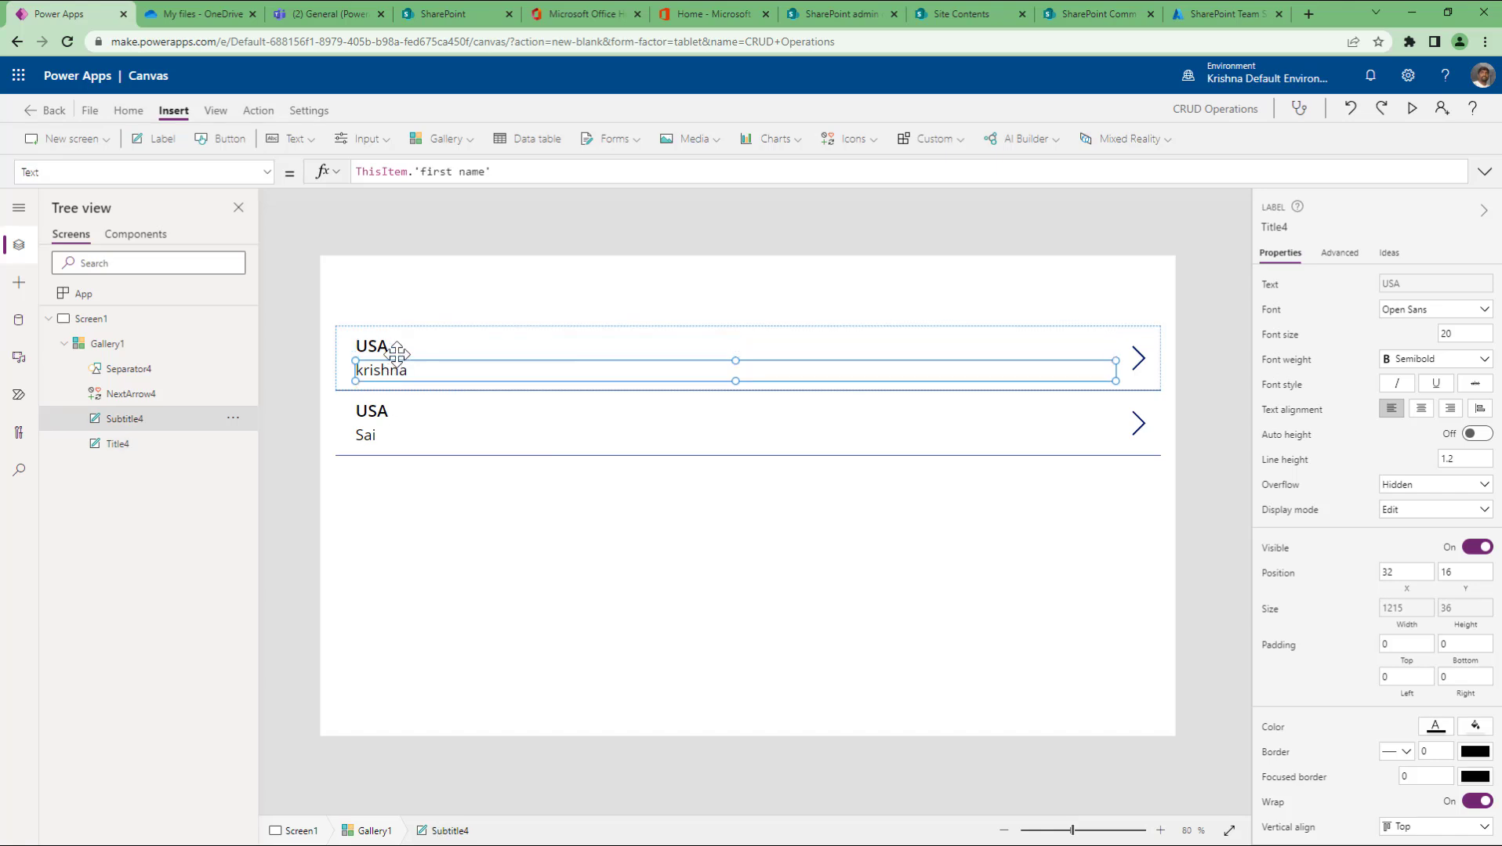
left_click(397, 351)
left_click(404, 370)
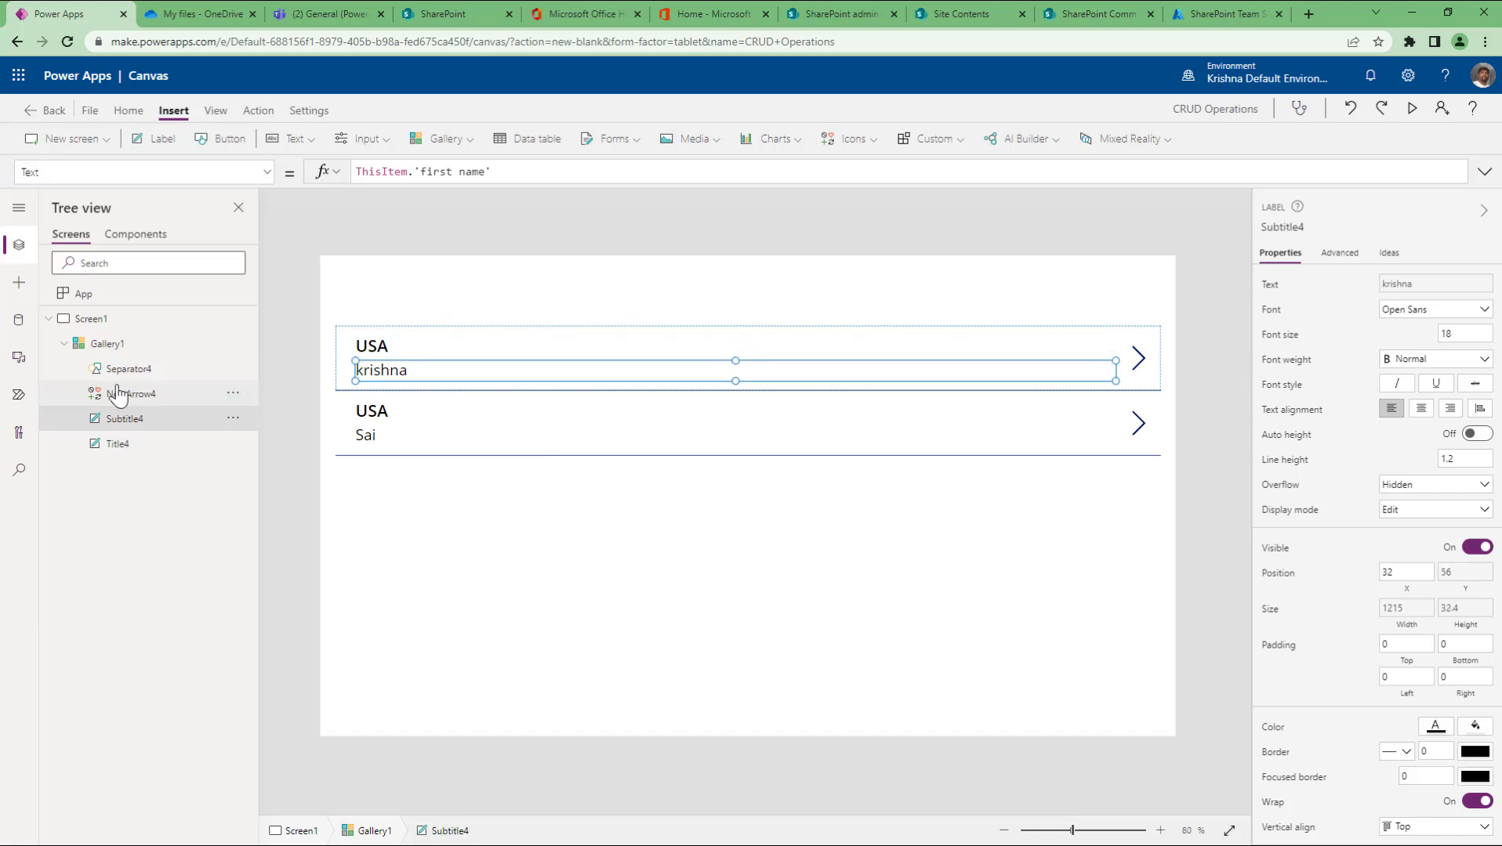
left_click(110, 344)
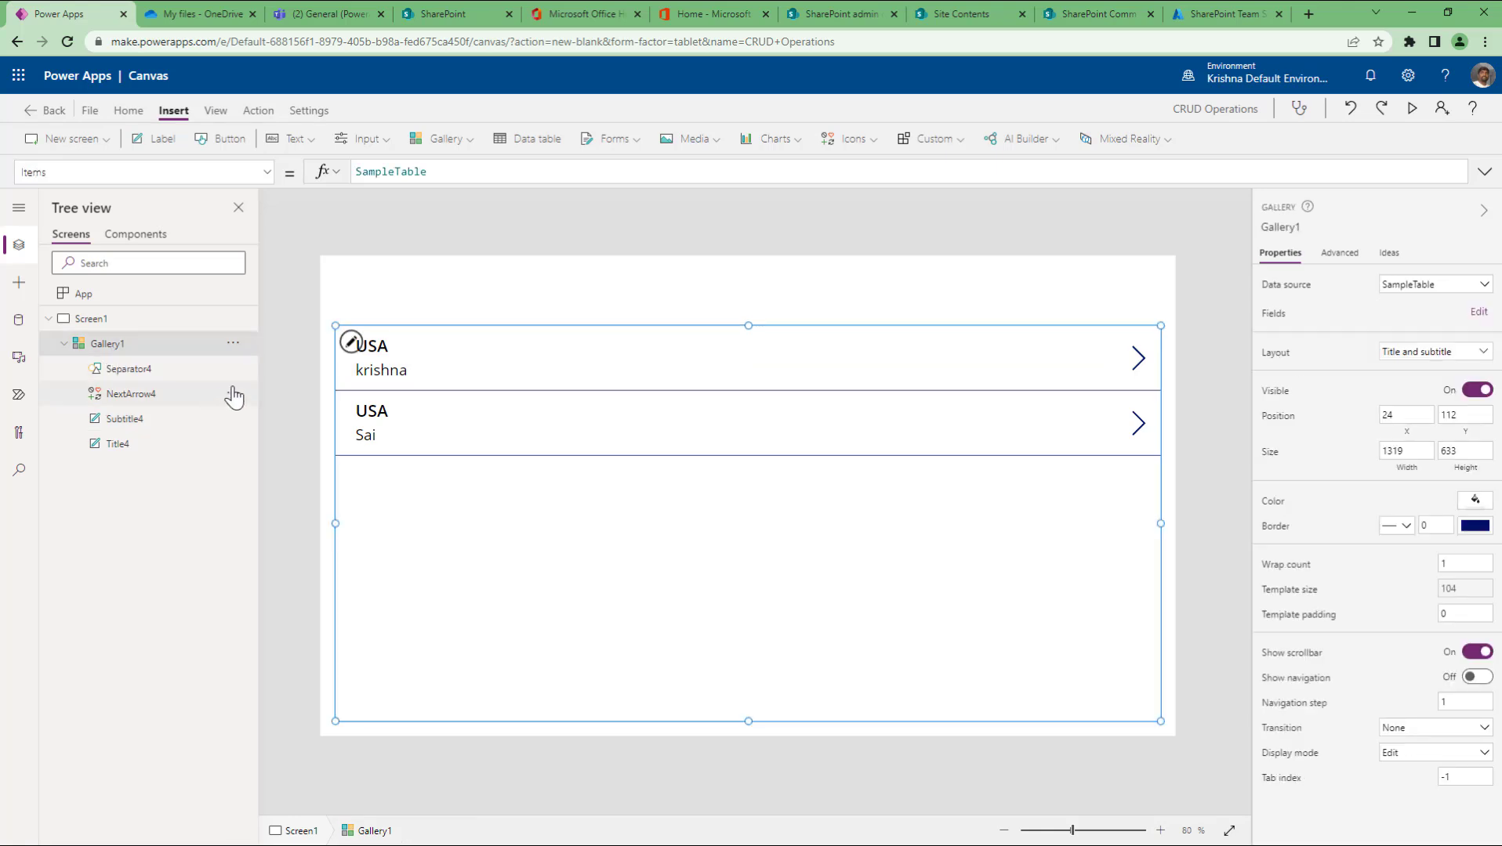
left_click(117, 444)
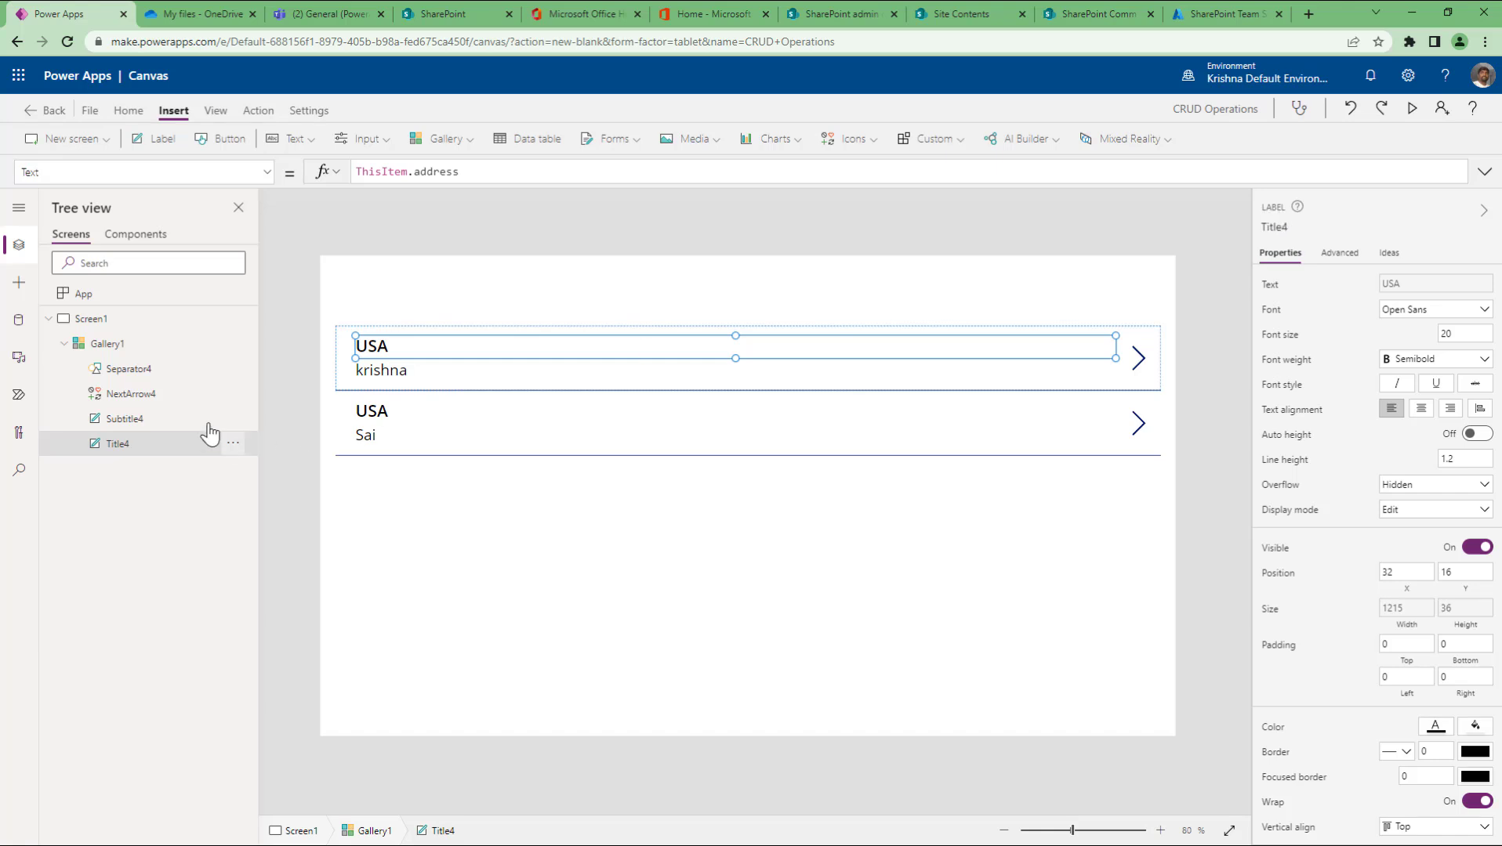
left_click(117, 343)
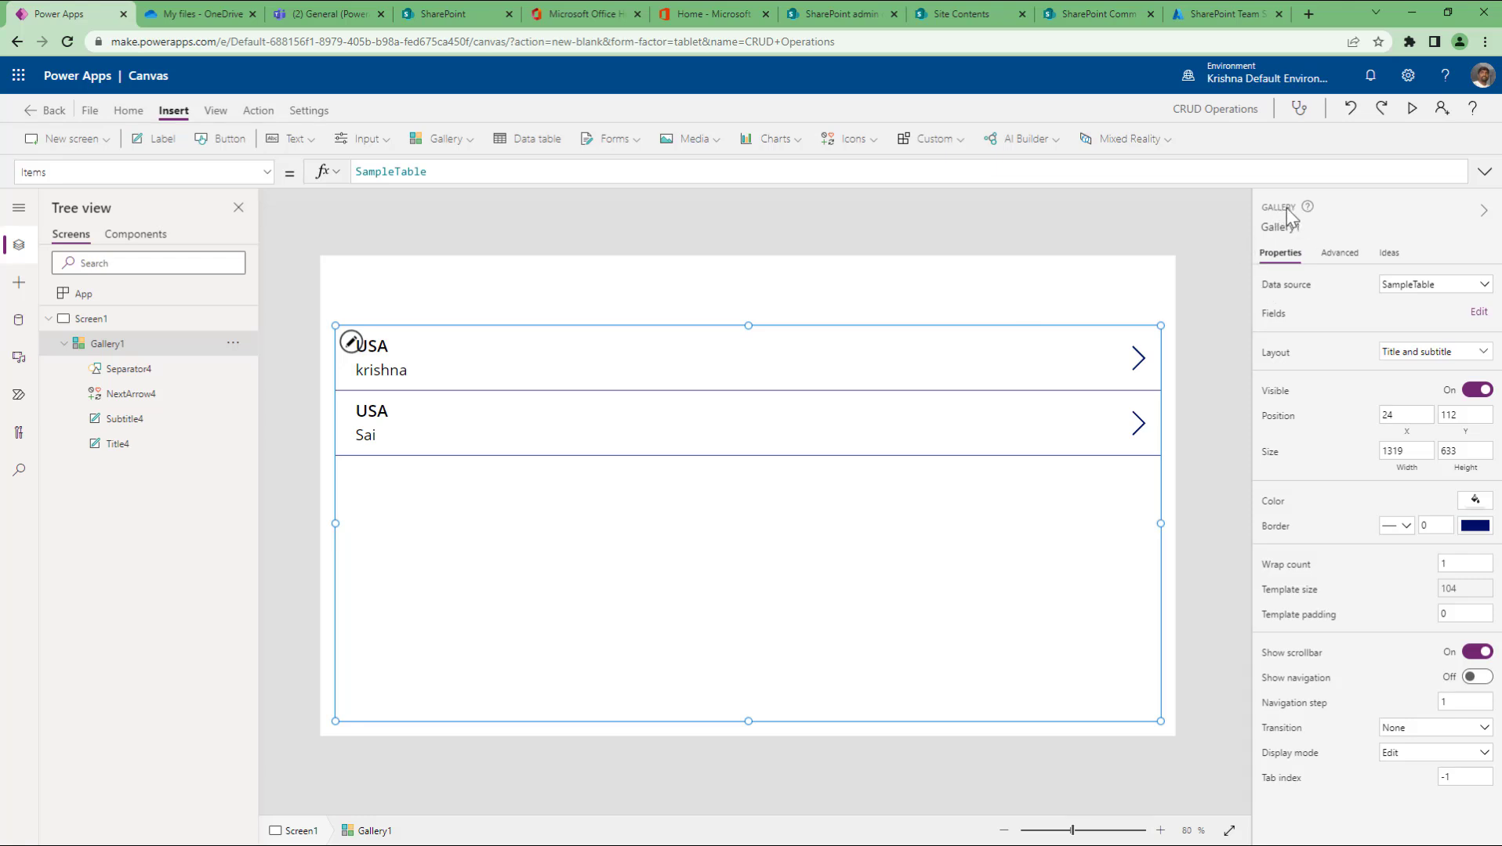
left_click(130, 397)
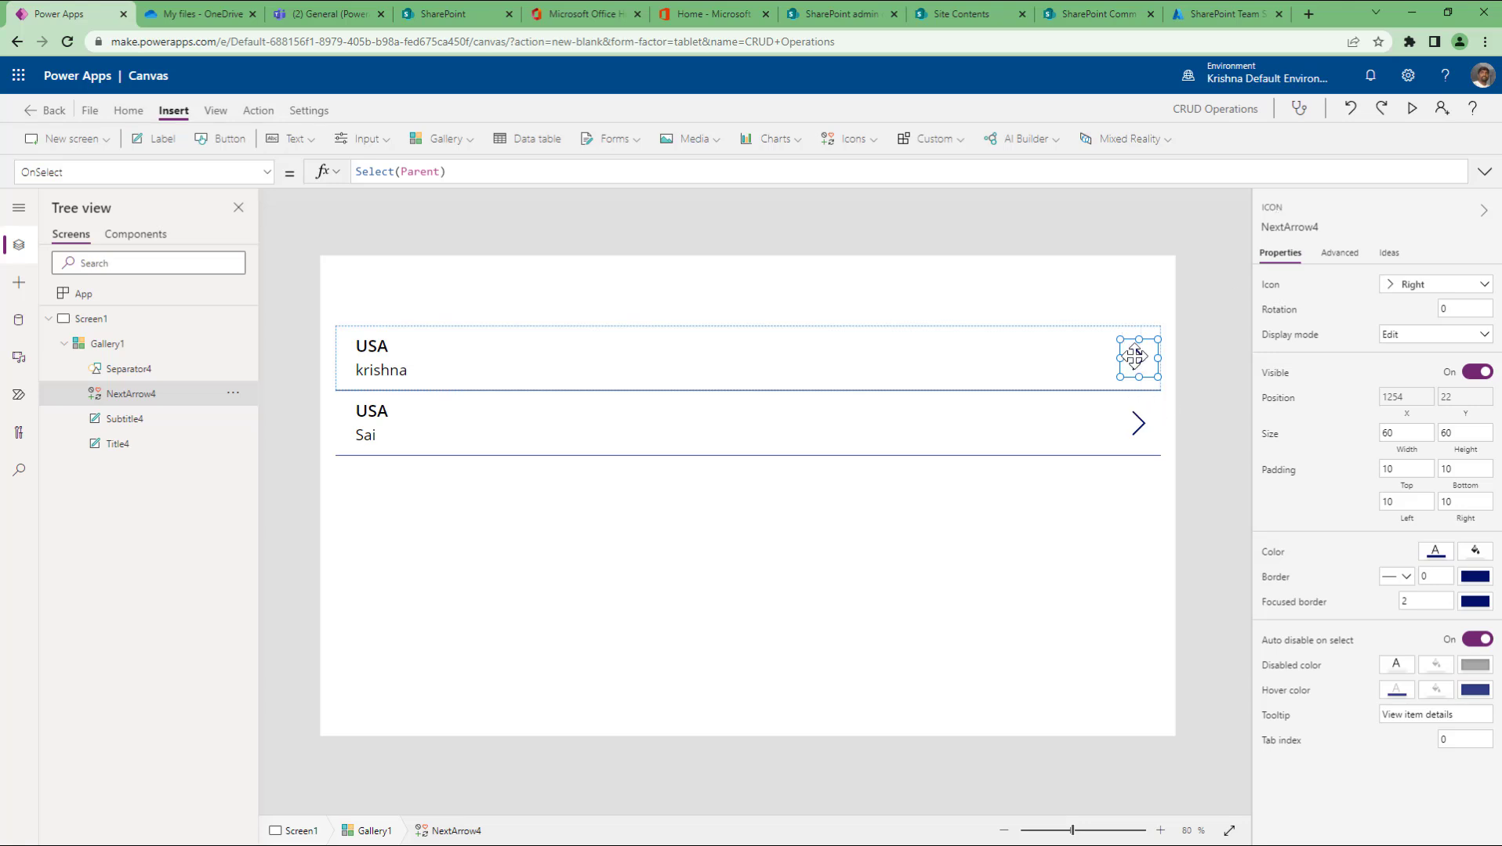
Step: Replace each gallery row's next arrow with the Edit pencil icon
left_click(1408, 289)
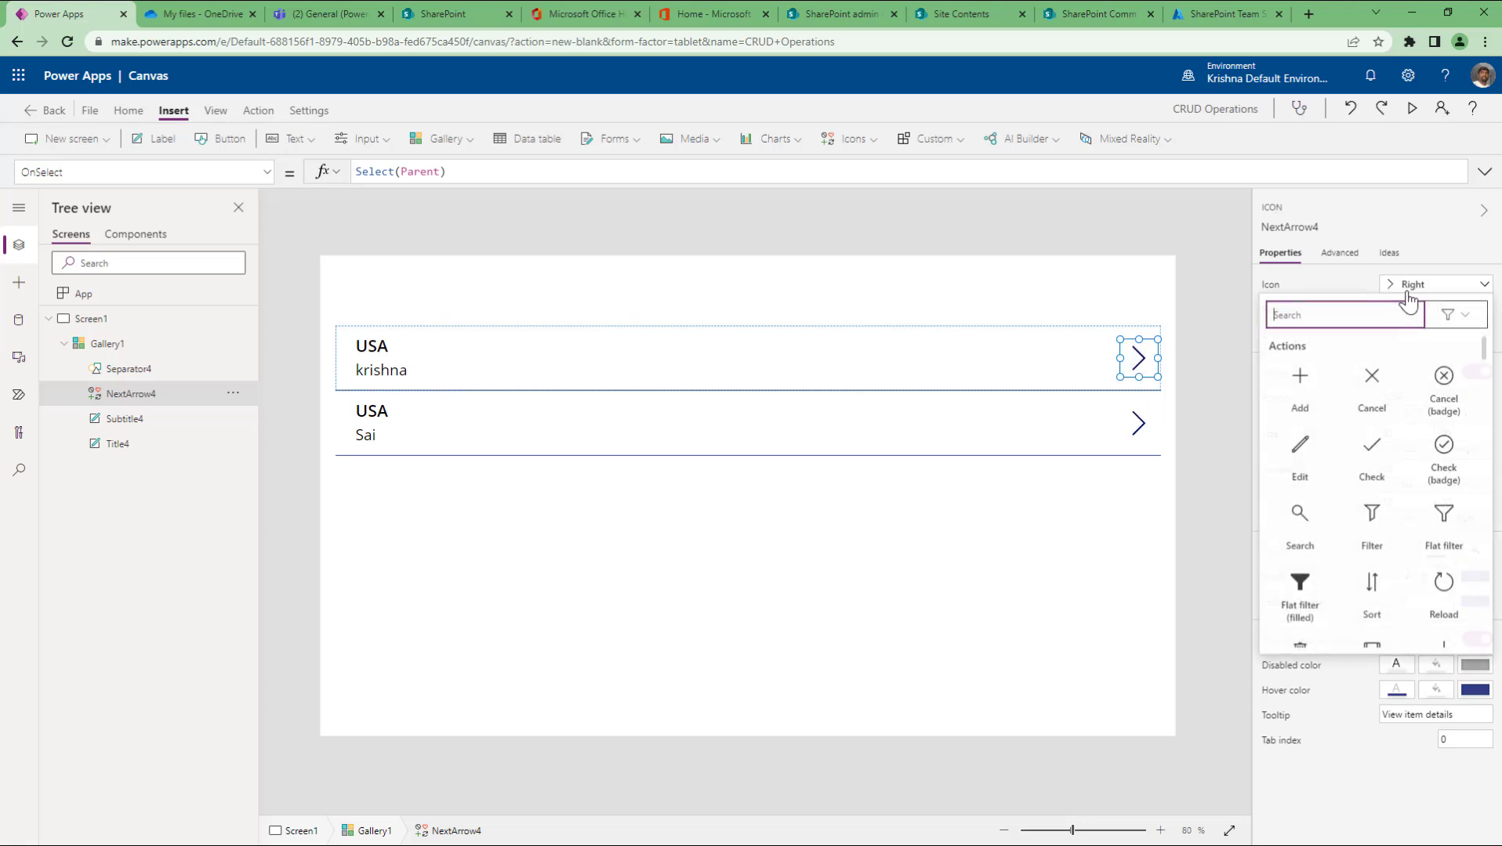
left_click(1297, 463)
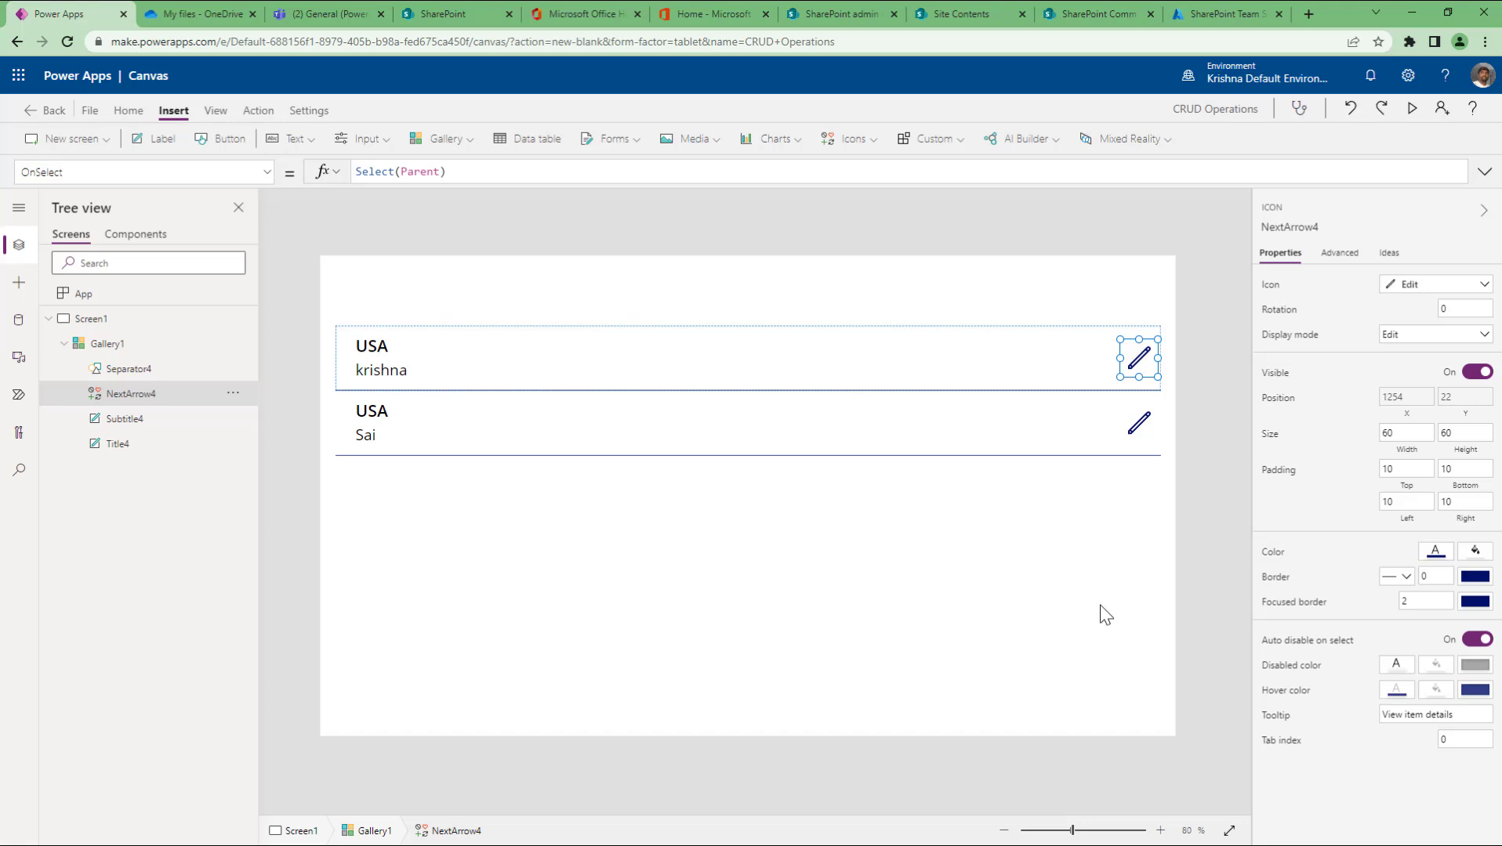
left_click(149, 372)
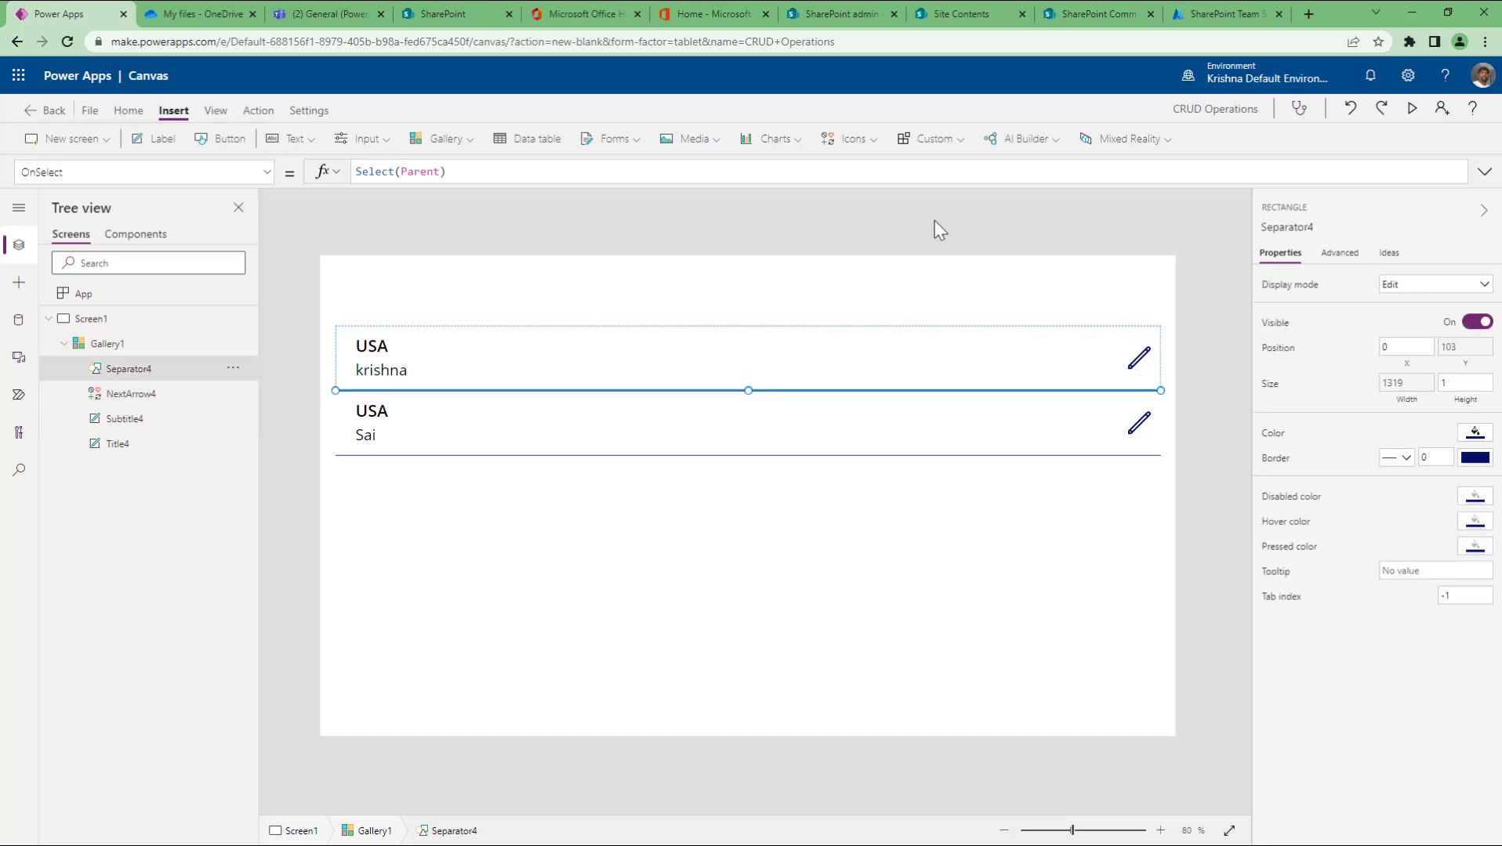
left_click(854, 138)
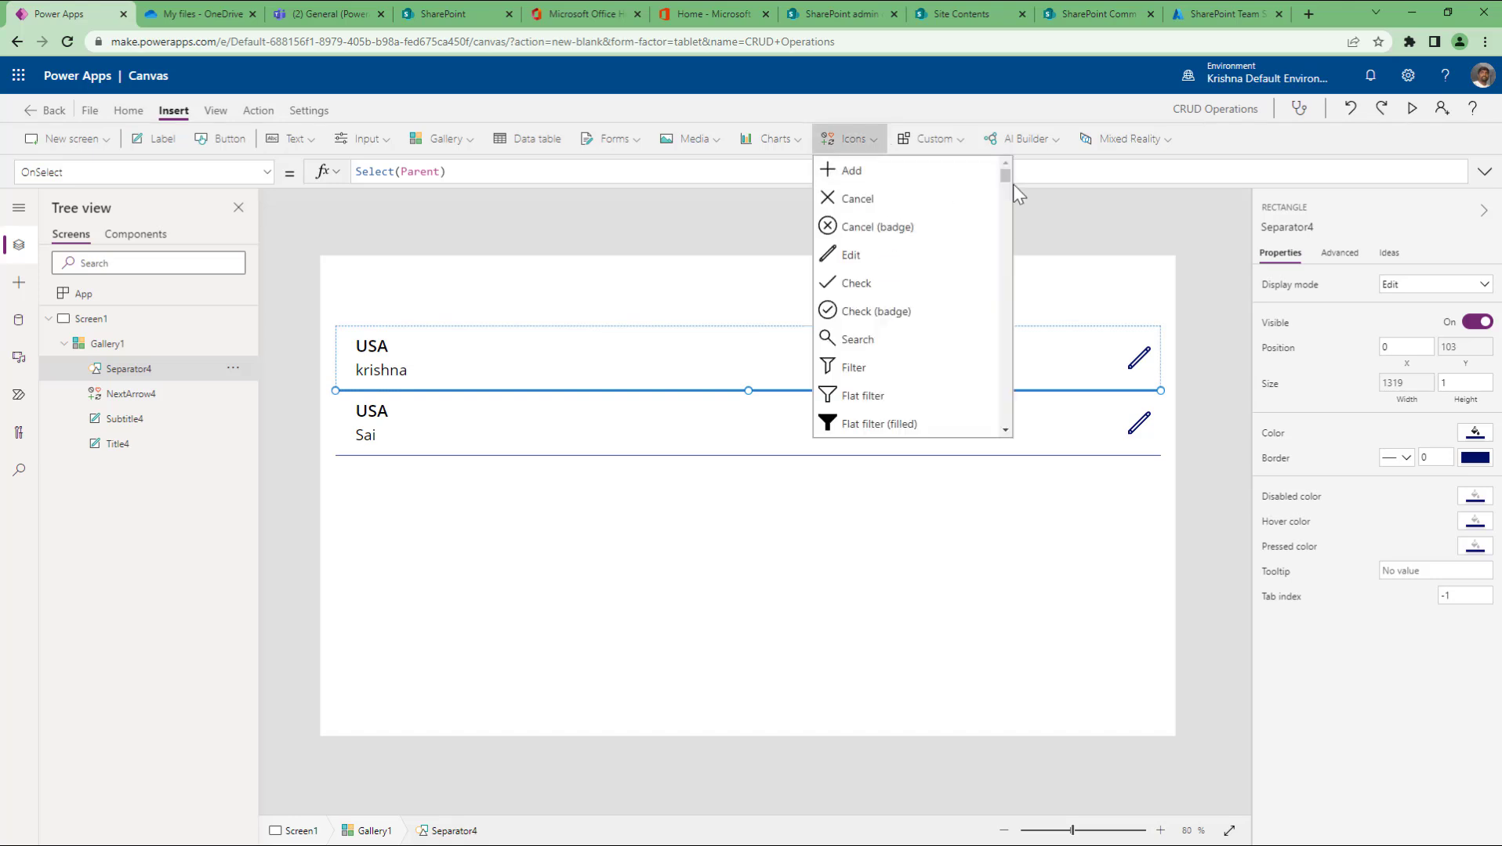
left_click_drag(1005, 176, 1003, 415)
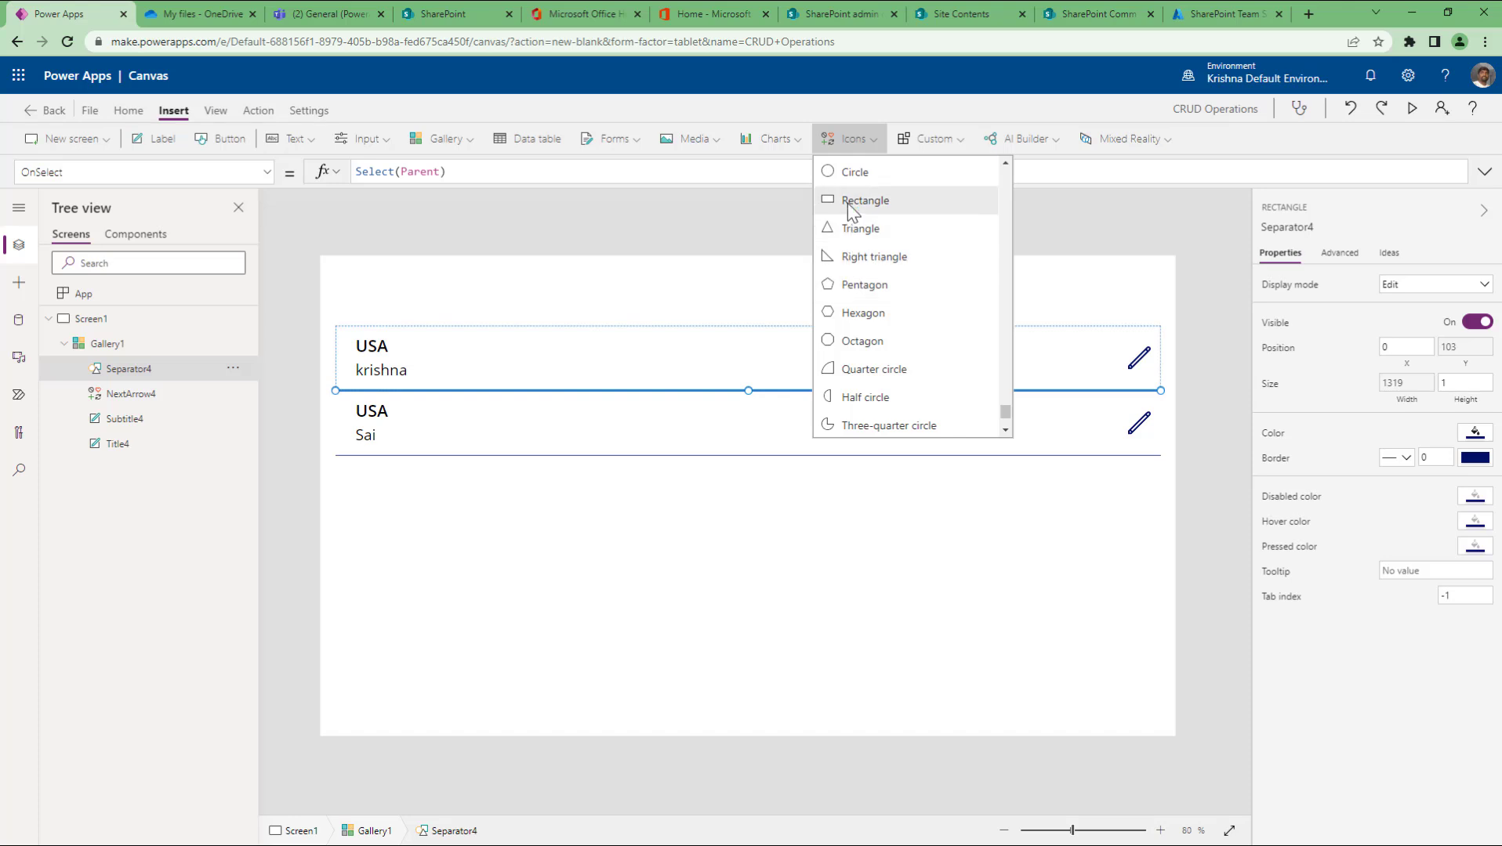
left_click(136, 353)
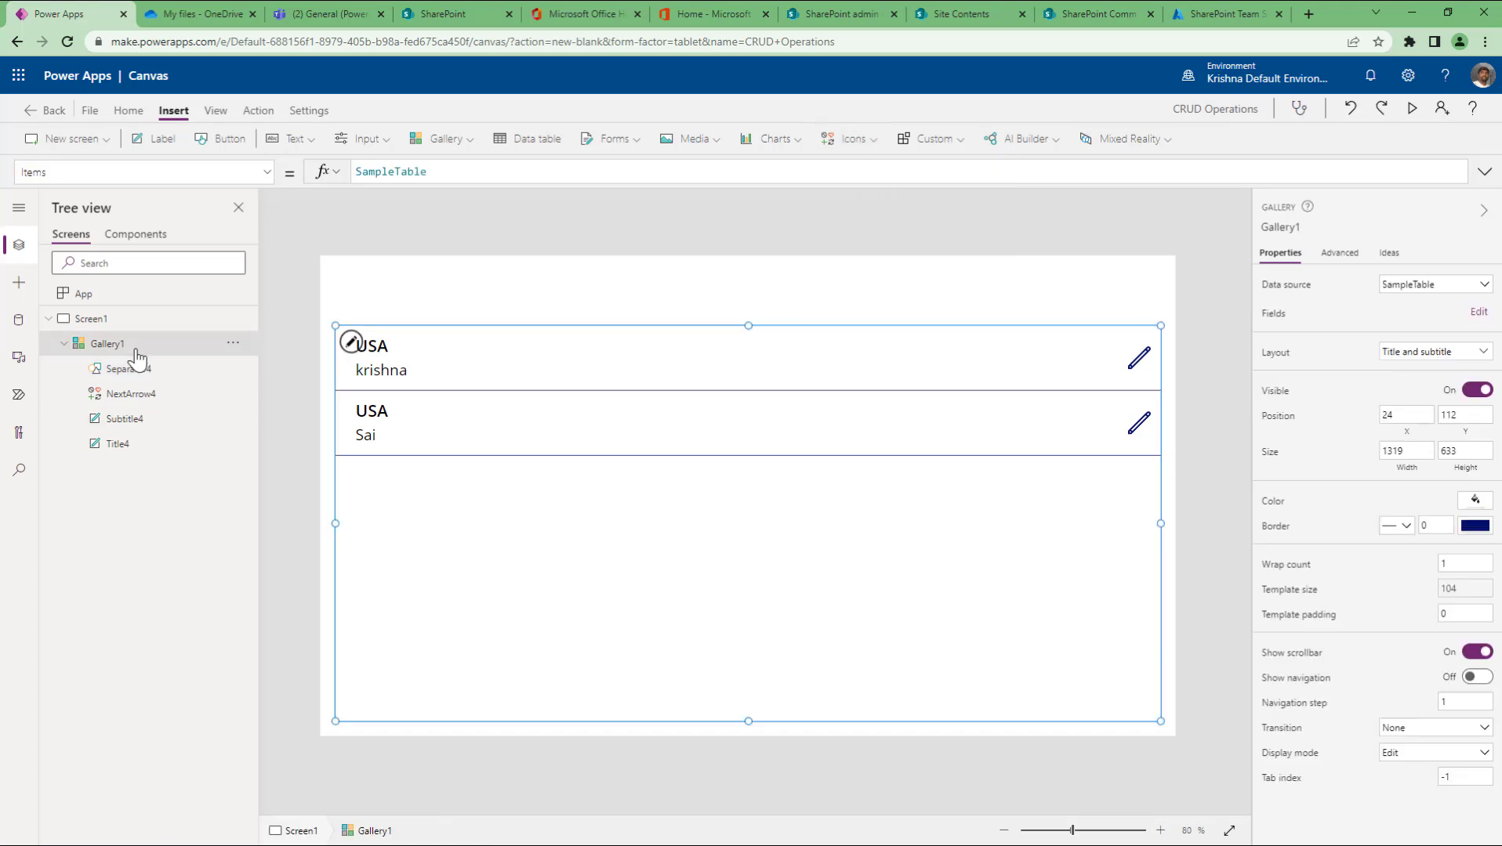
Step: Set Separator4 height to 25, then restore it to 1, and reselect Gallery1
left_click(422, 391)
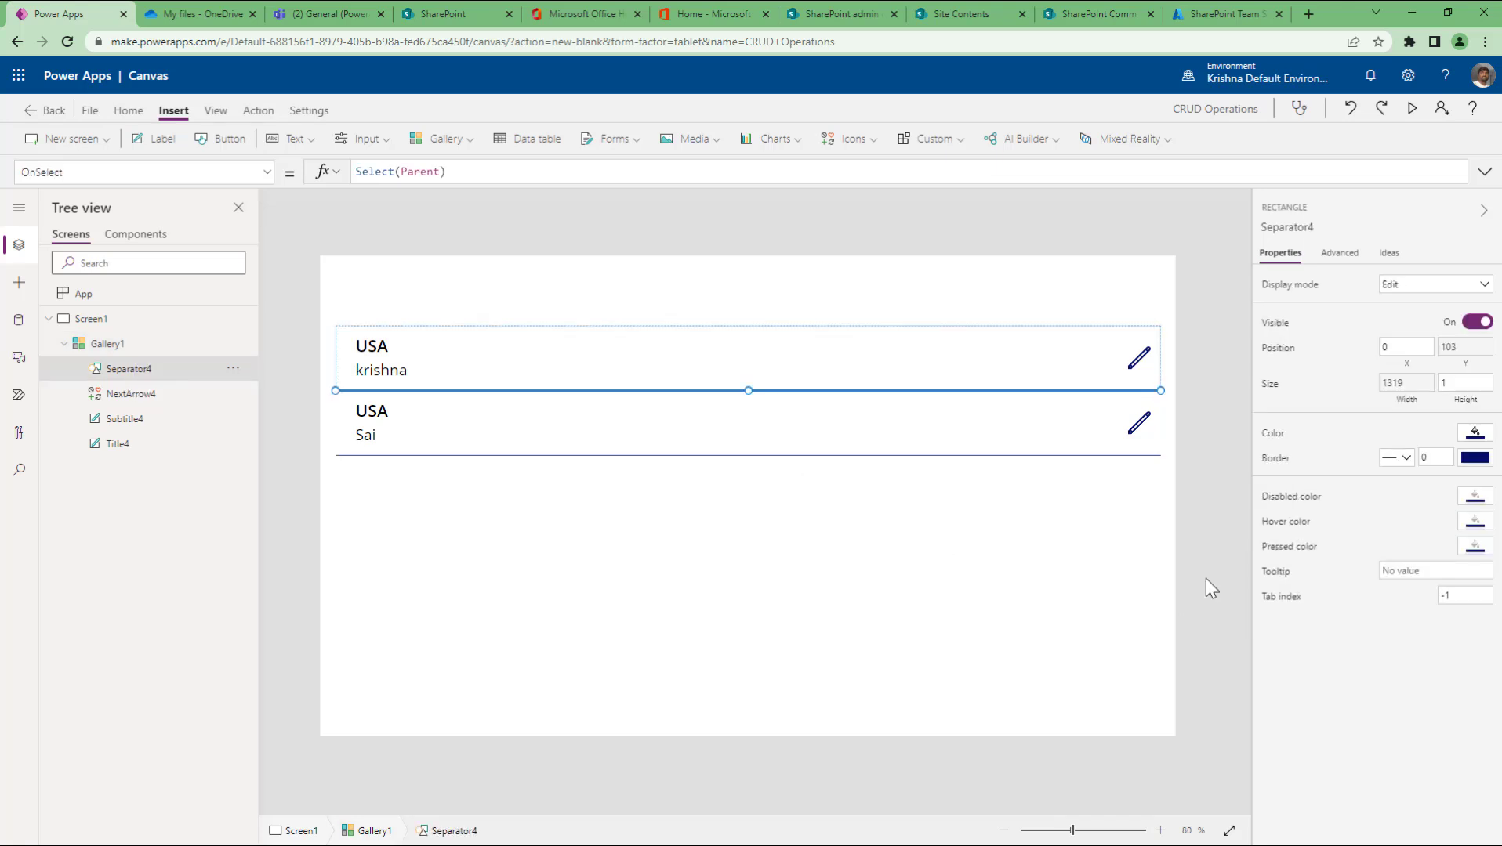
left_click(1463, 383)
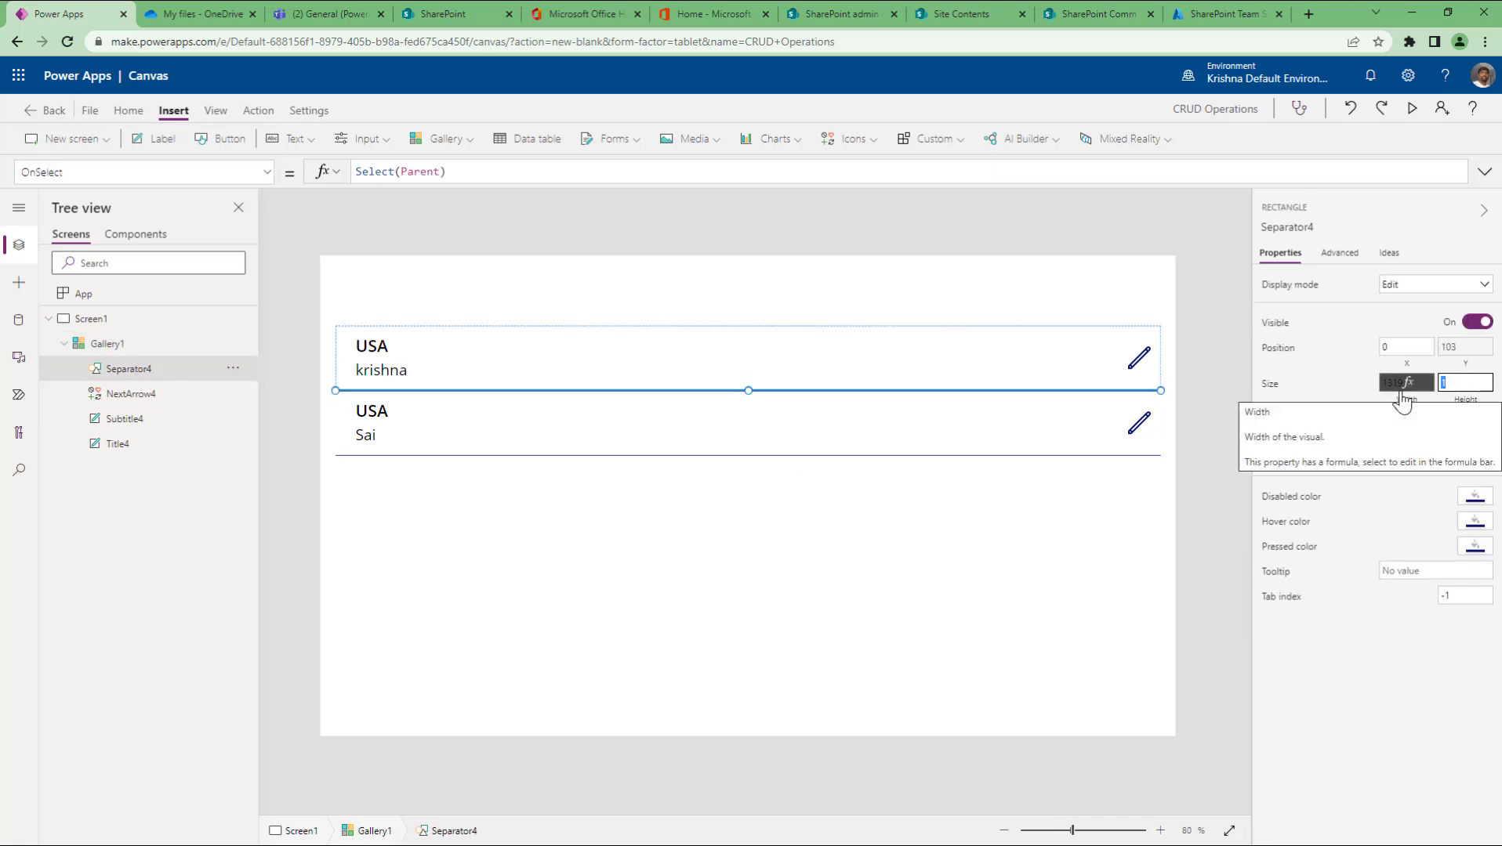
type("25")
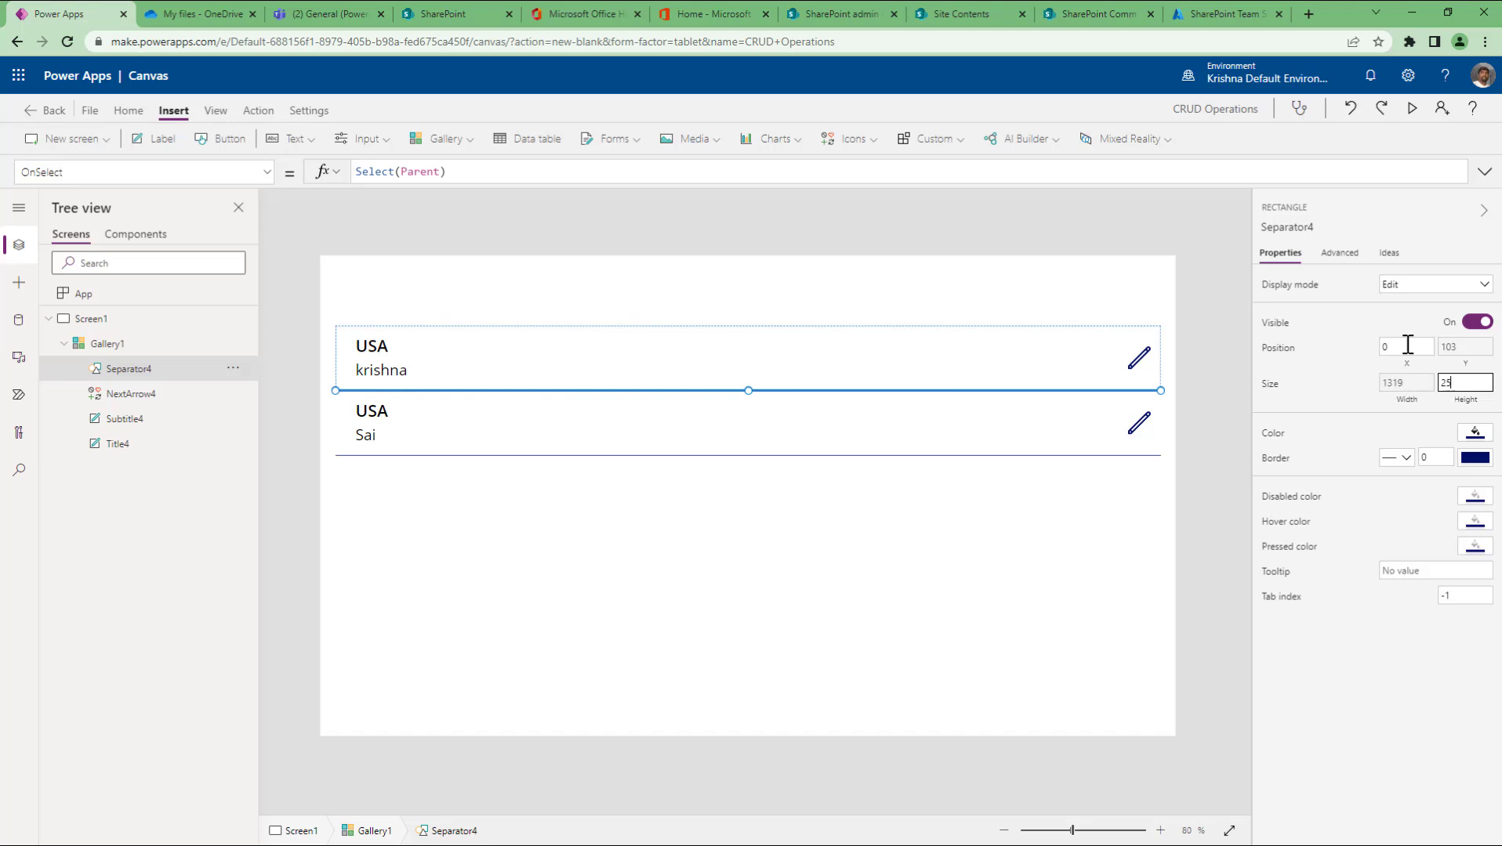
left_click(1405, 346)
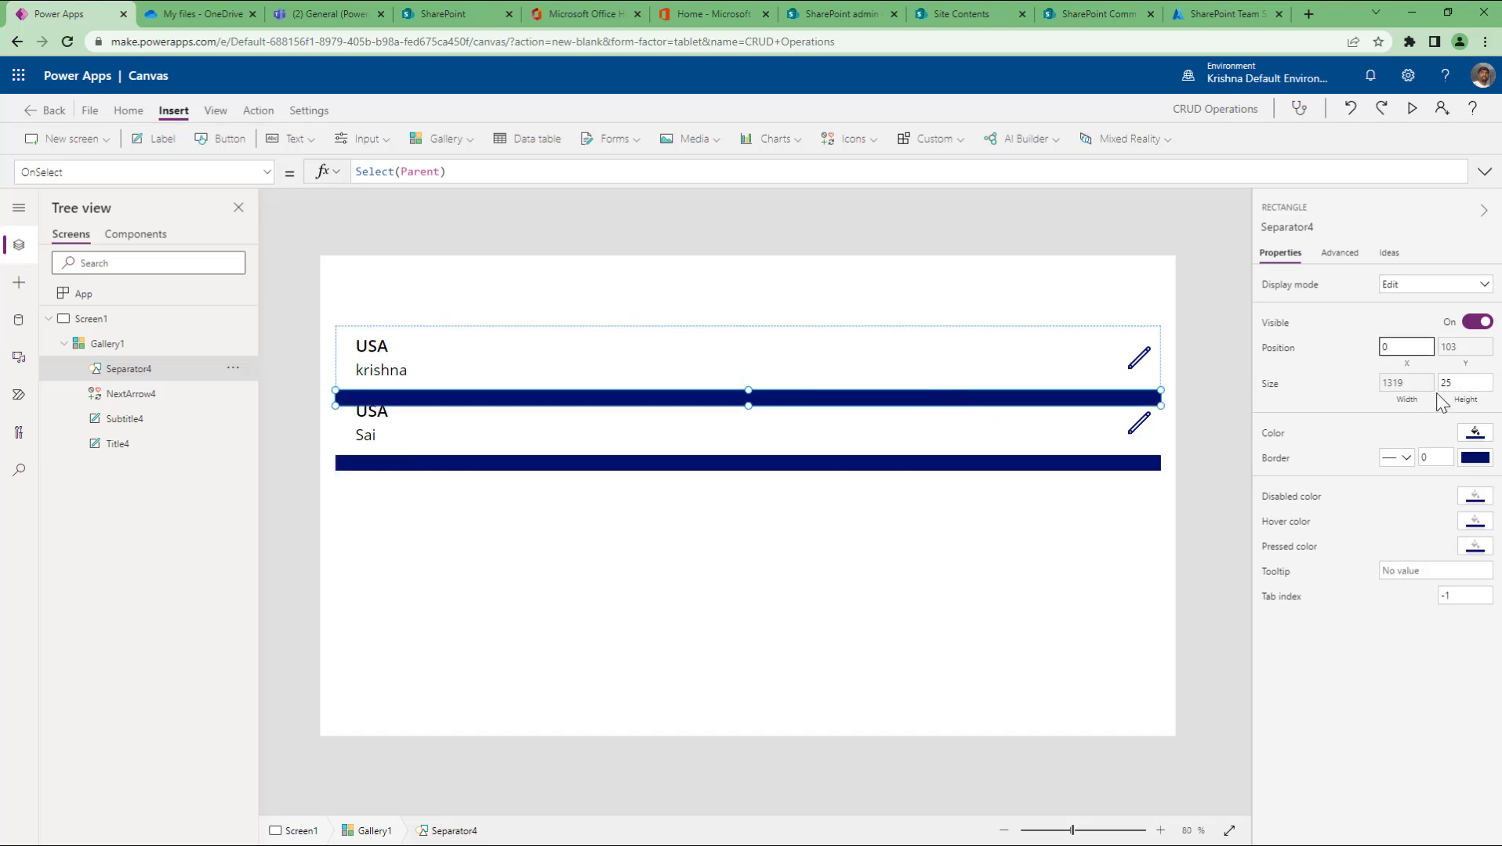
left_click(1461, 383)
type("1")
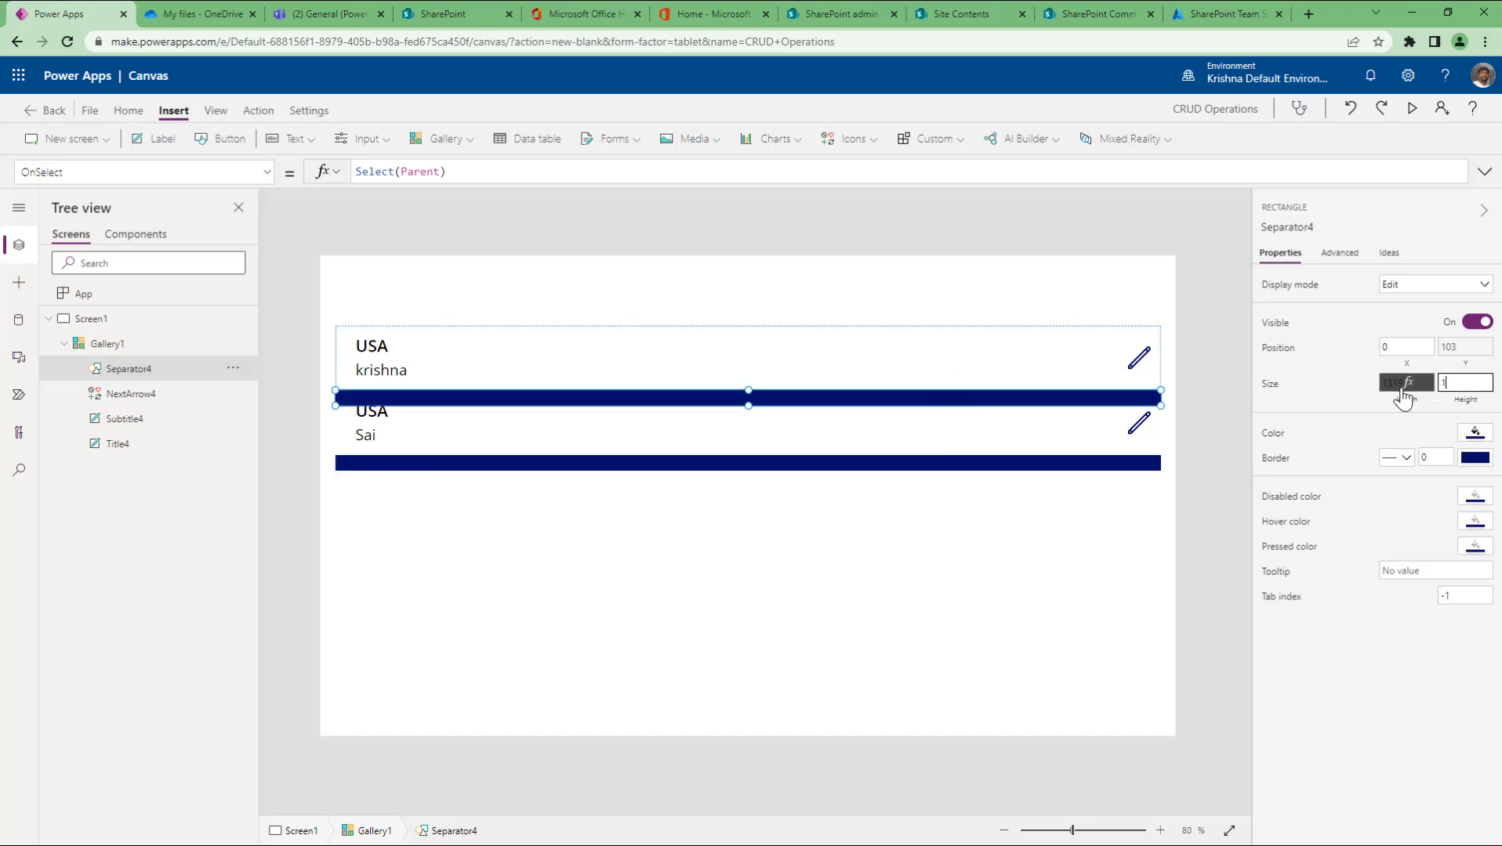
left_click(1411, 345)
left_click(965, 566)
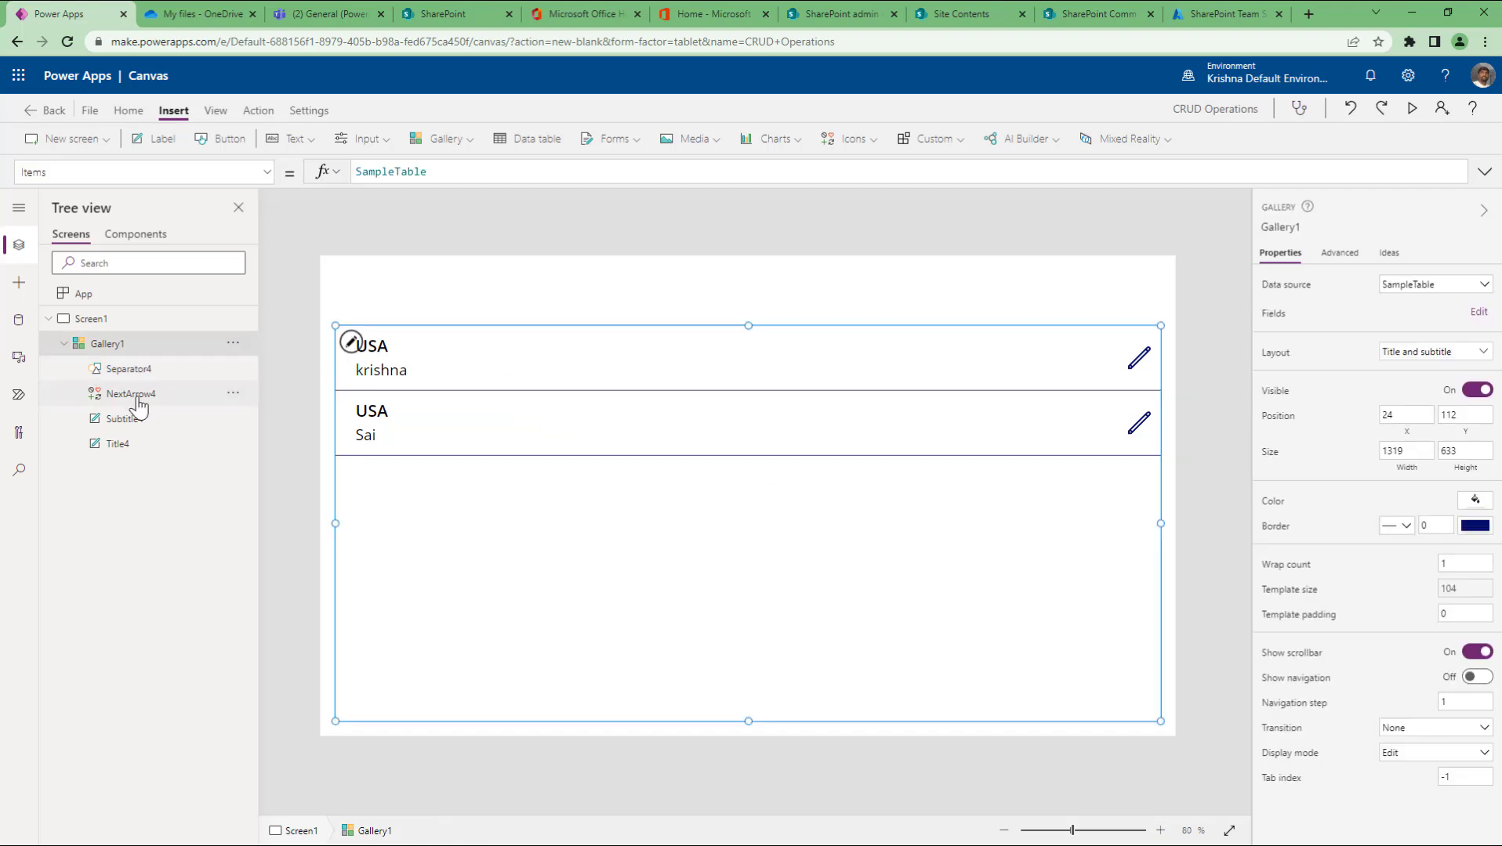
Step: Narrow Subtitle4 and place it beside Title4, then narrow Title4 so both share one line
left_click(436, 375)
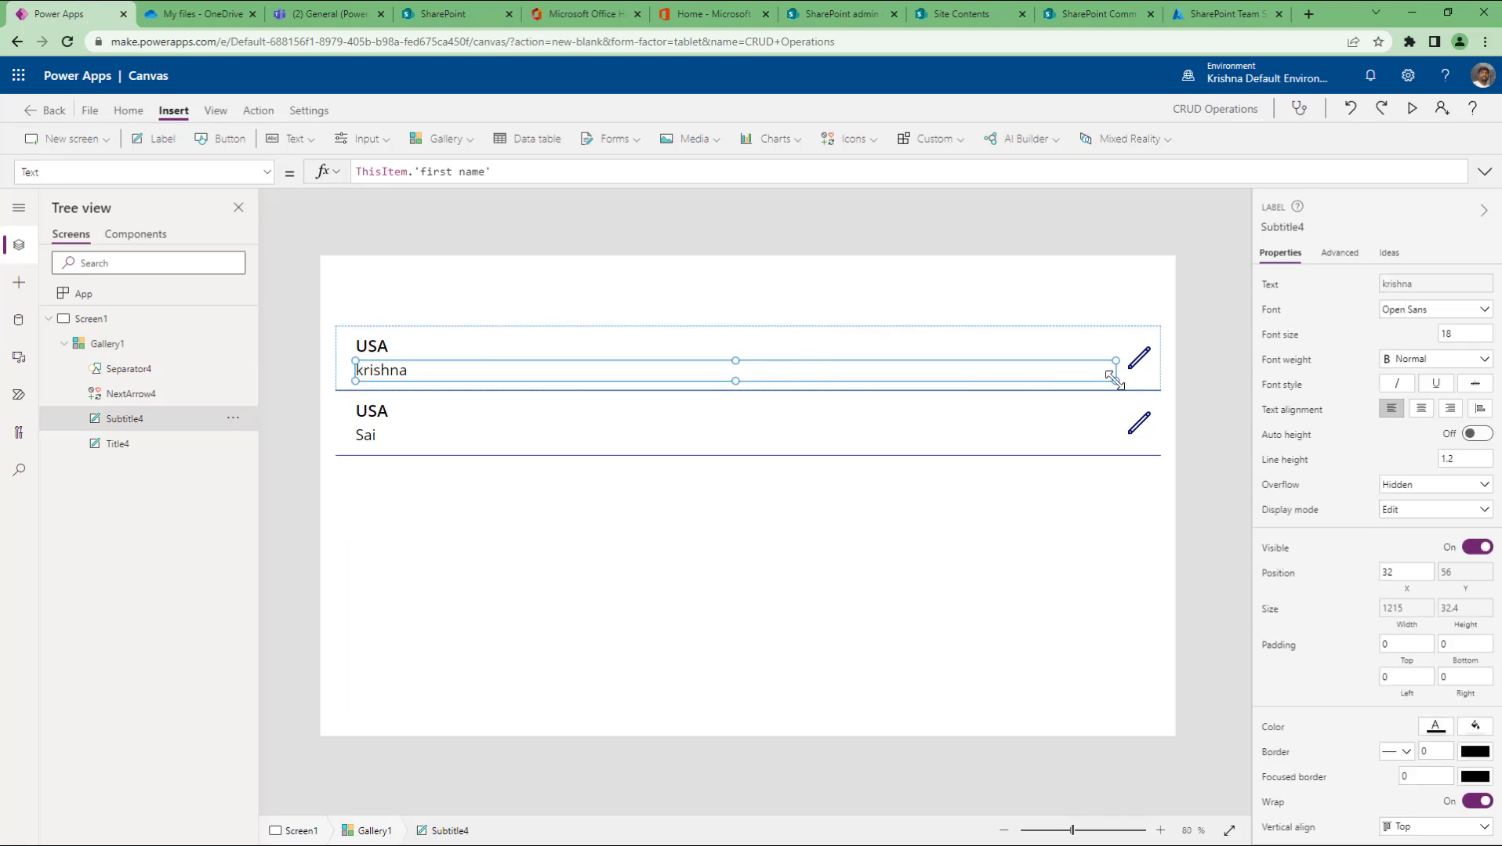
left_click_drag(1113, 379, 596, 354)
left_click(402, 352)
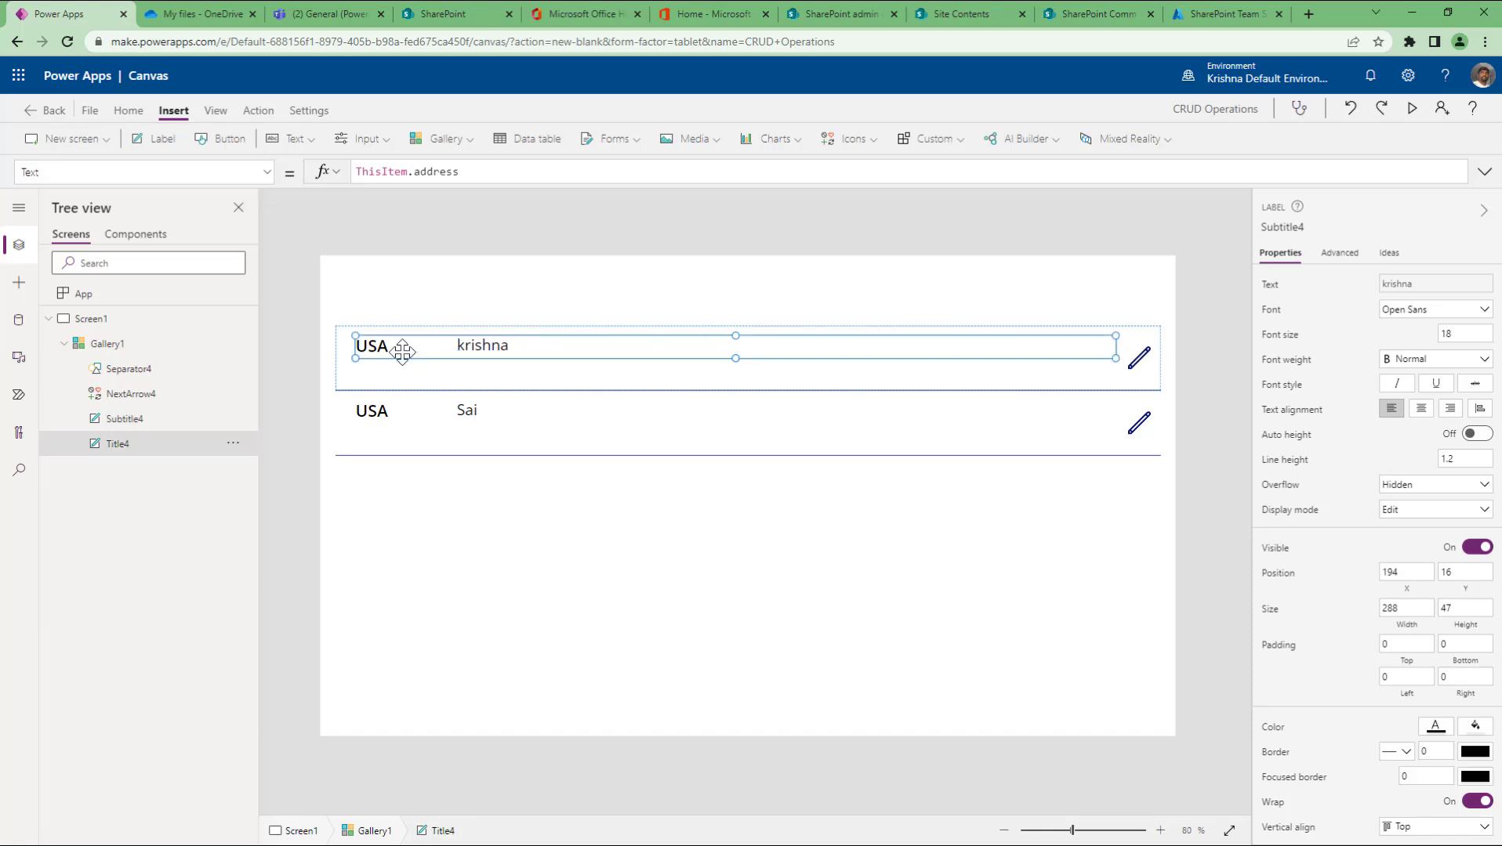
left_click_drag(1115, 347, 511, 350)
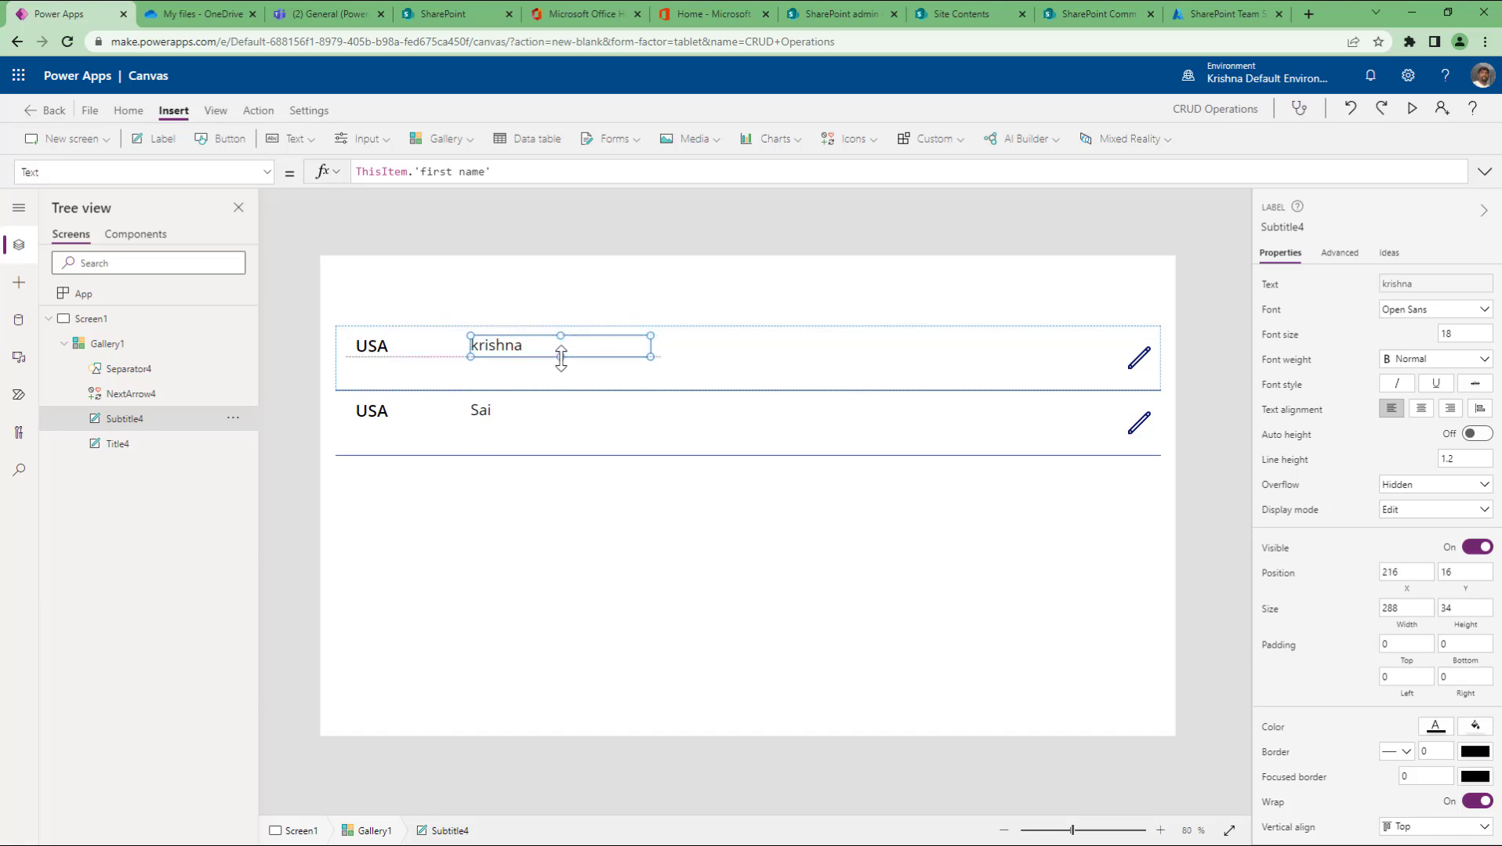
Step: Shrink Gallery1's template size to 69 so each row is one compact line
left_click(402, 354)
left_click(486, 381)
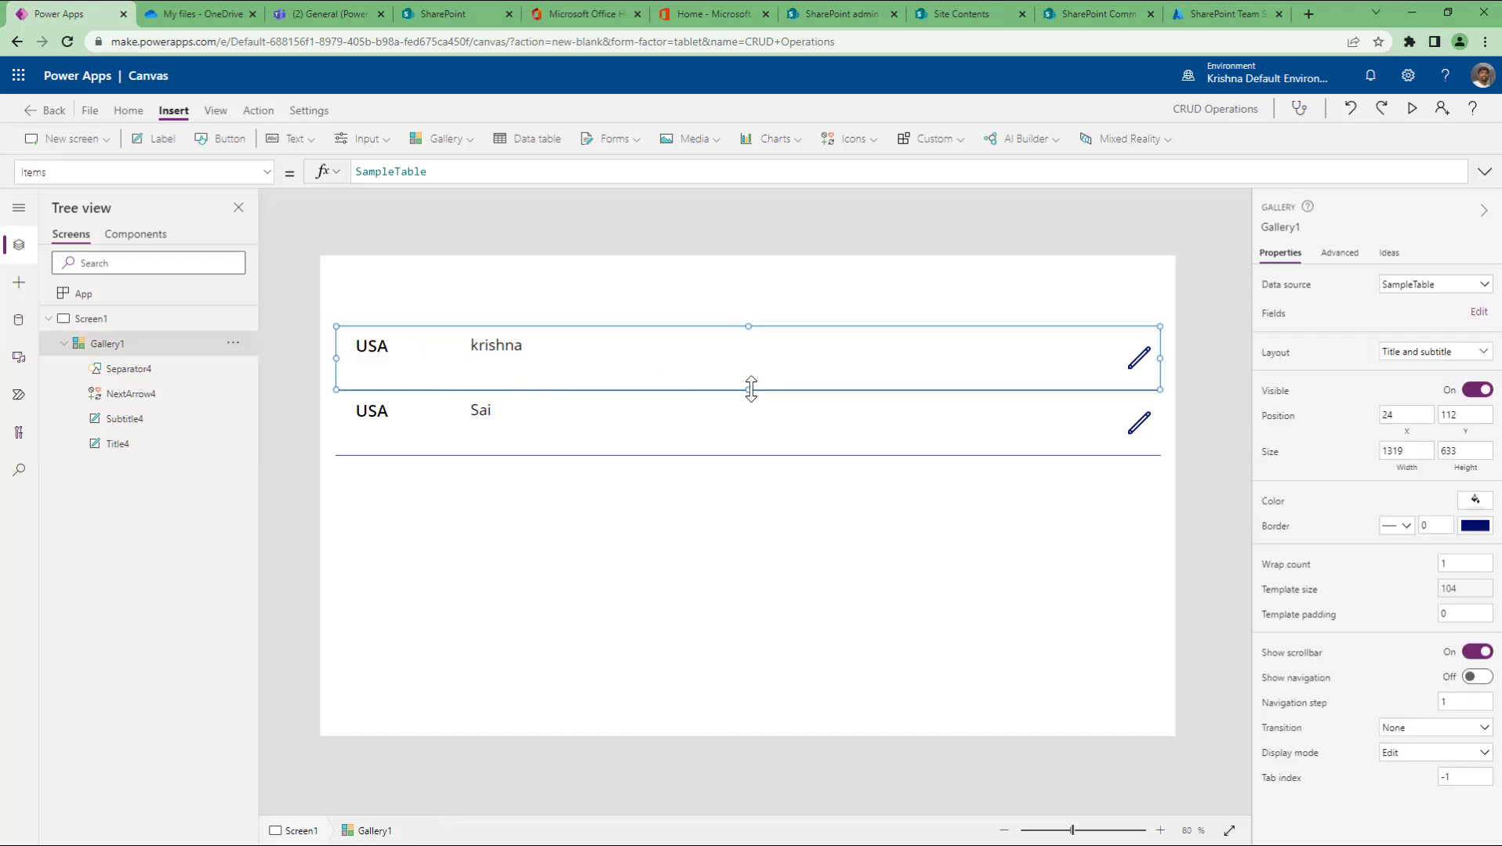
mouse_move(751, 389)
left_mouse_down()
mouse_move(759, 365)
mouse_move(748, 436)
mouse_move(758, 362)
mouse_move(751, 446)
mouse_move(757, 369)
left_mouse_up()
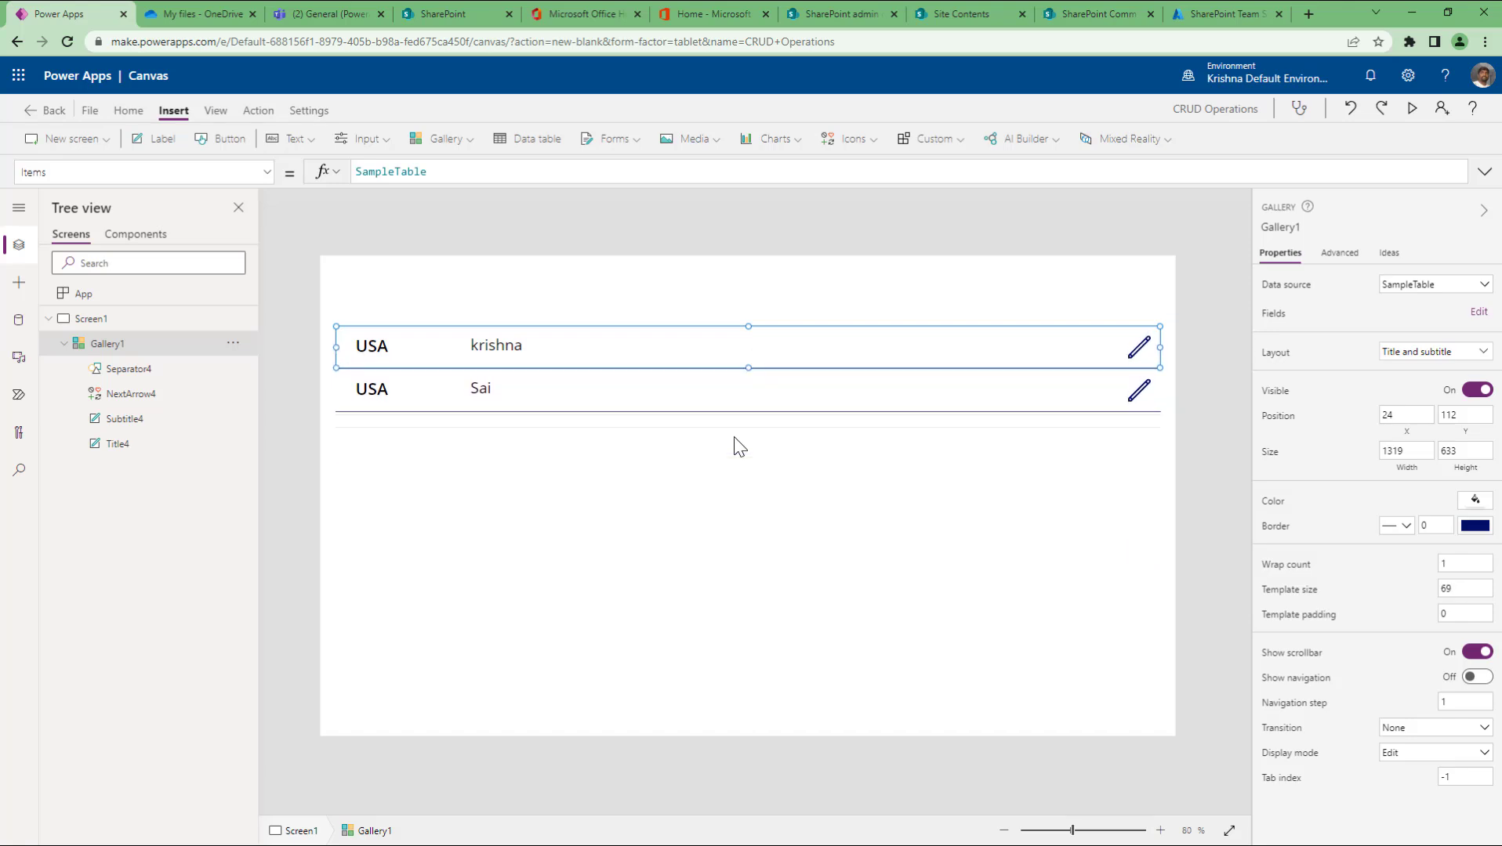
left_click(717, 497)
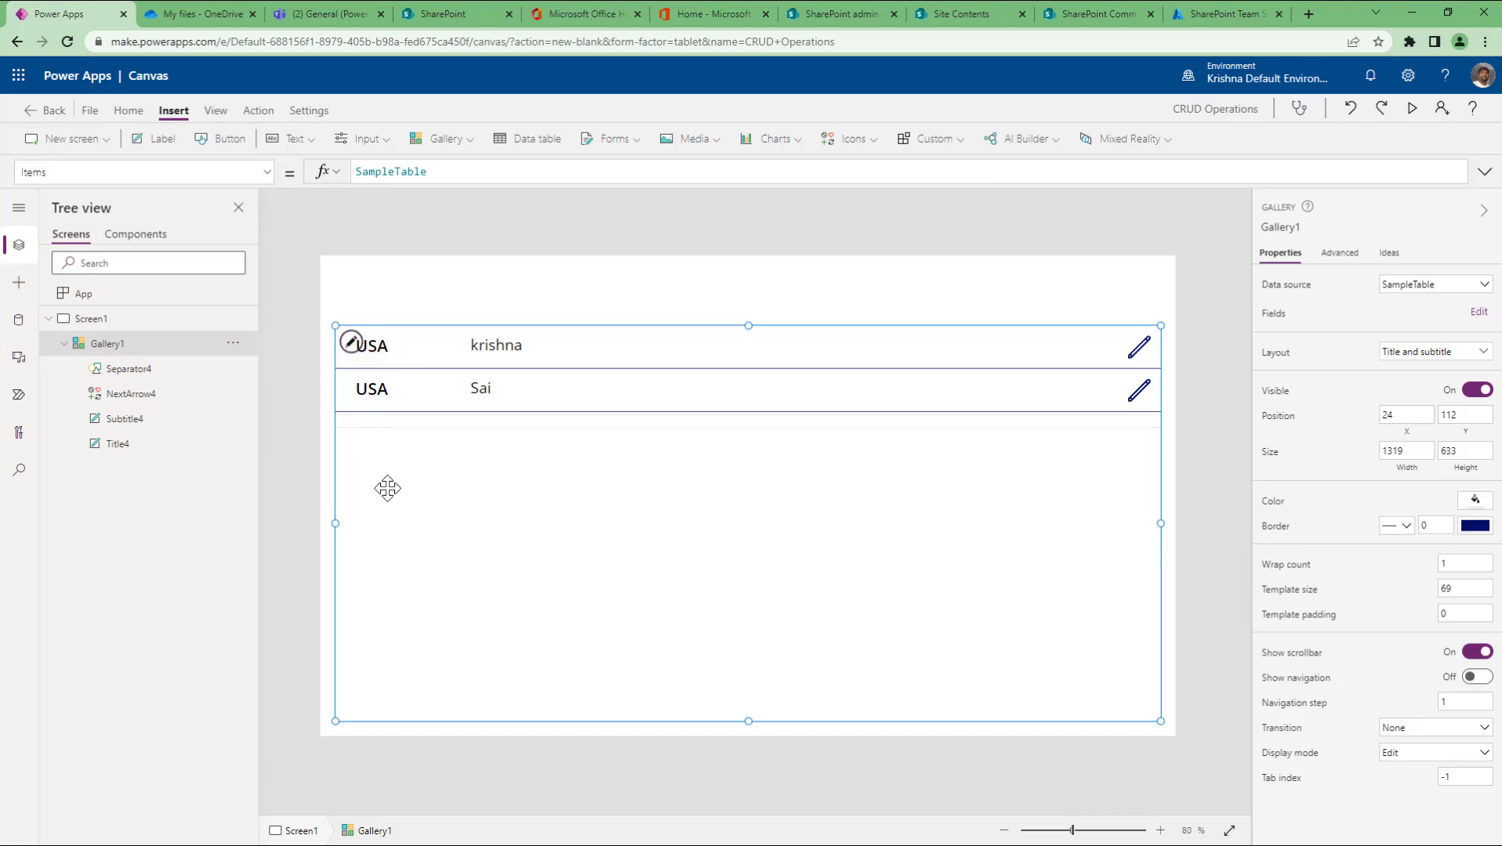
Step: Reselect Gallery1 and insert a new label, Label1, showing the default 'Text'
left_click(352, 345)
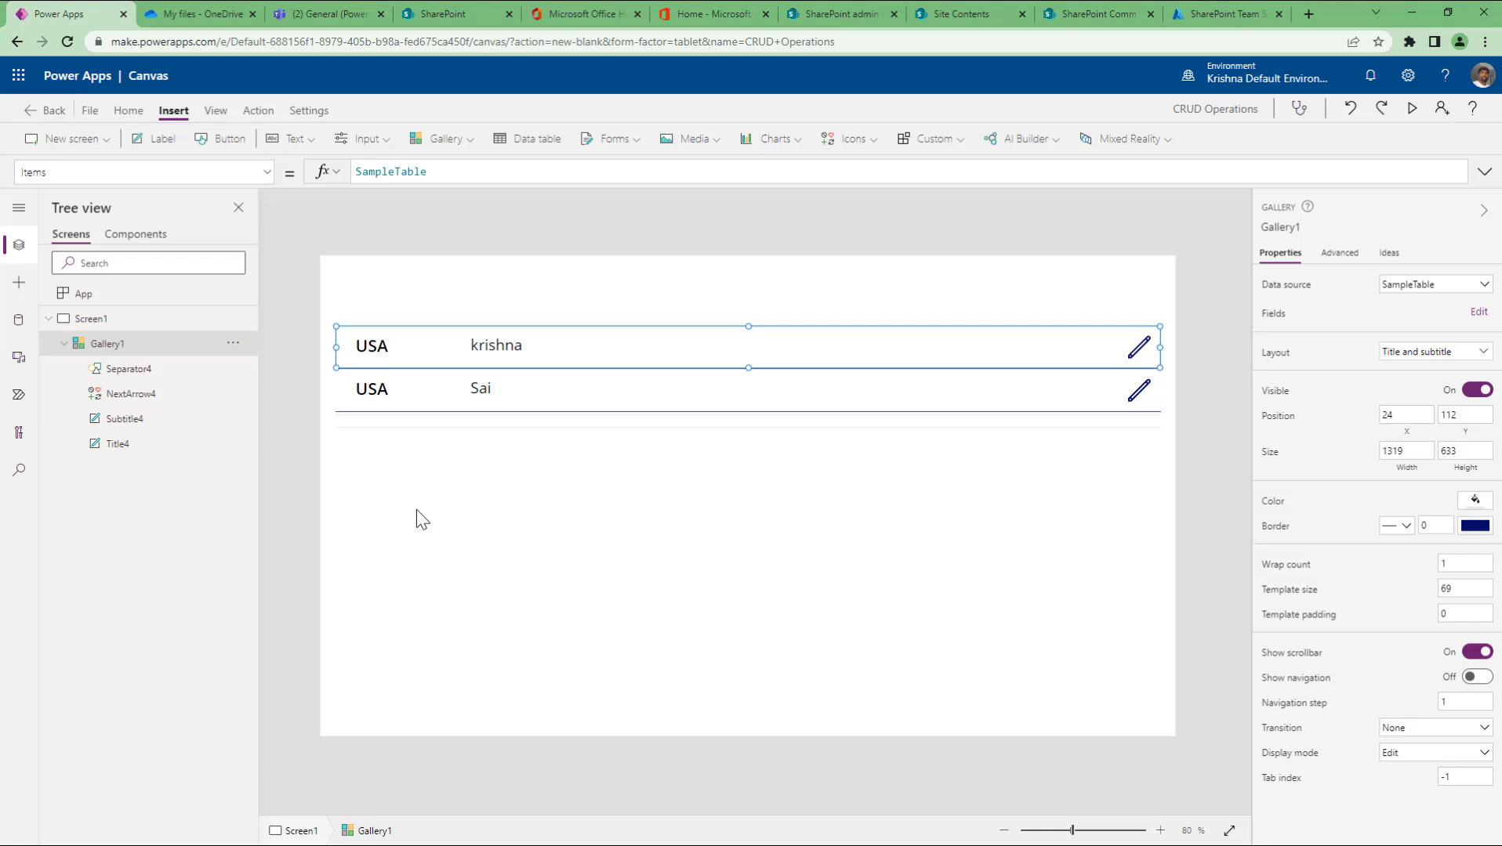
left_click(416, 509)
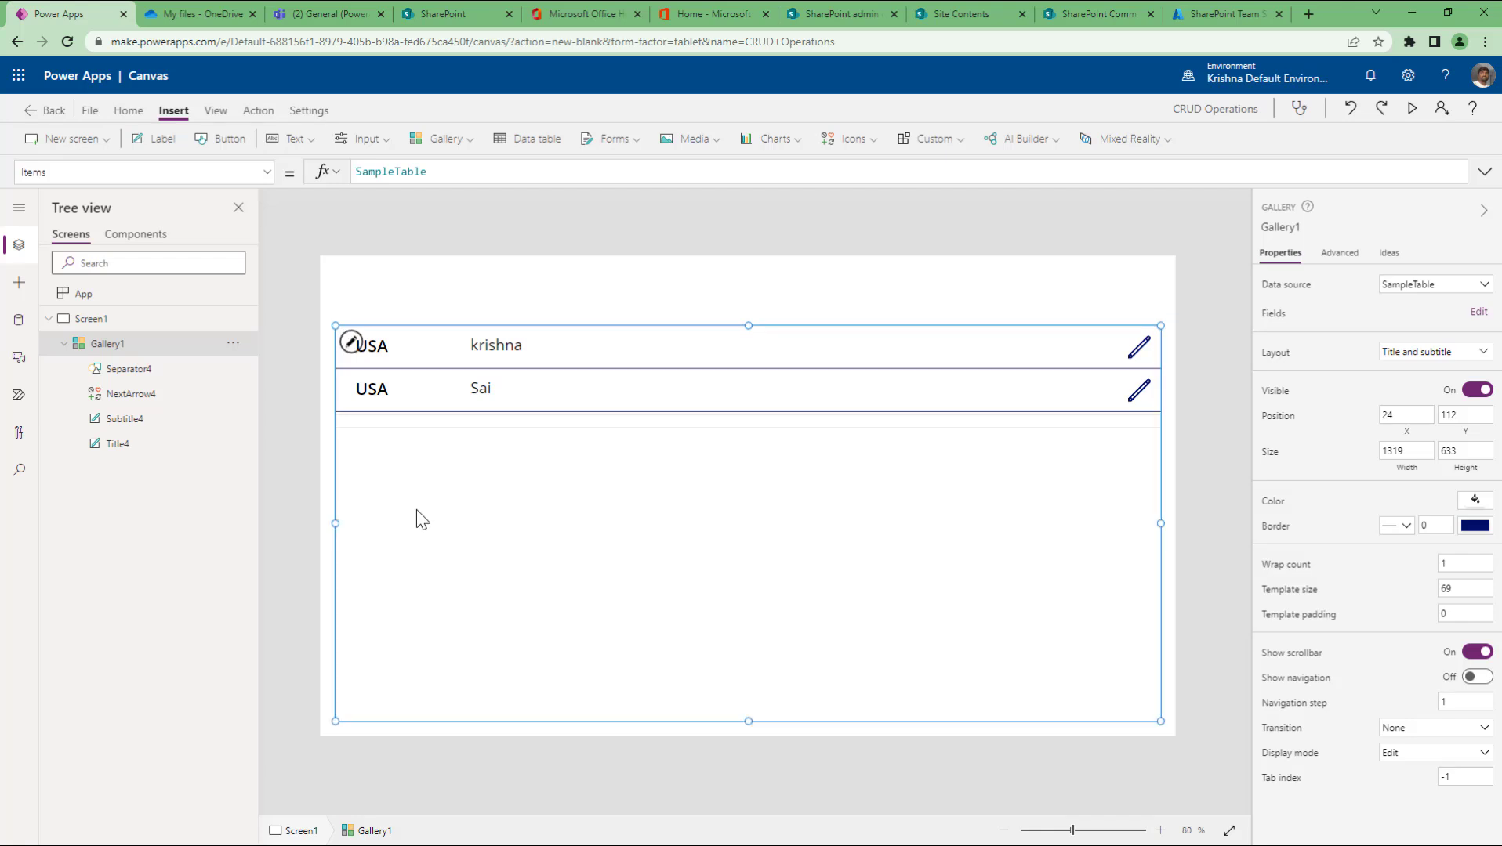
left_click(144, 139)
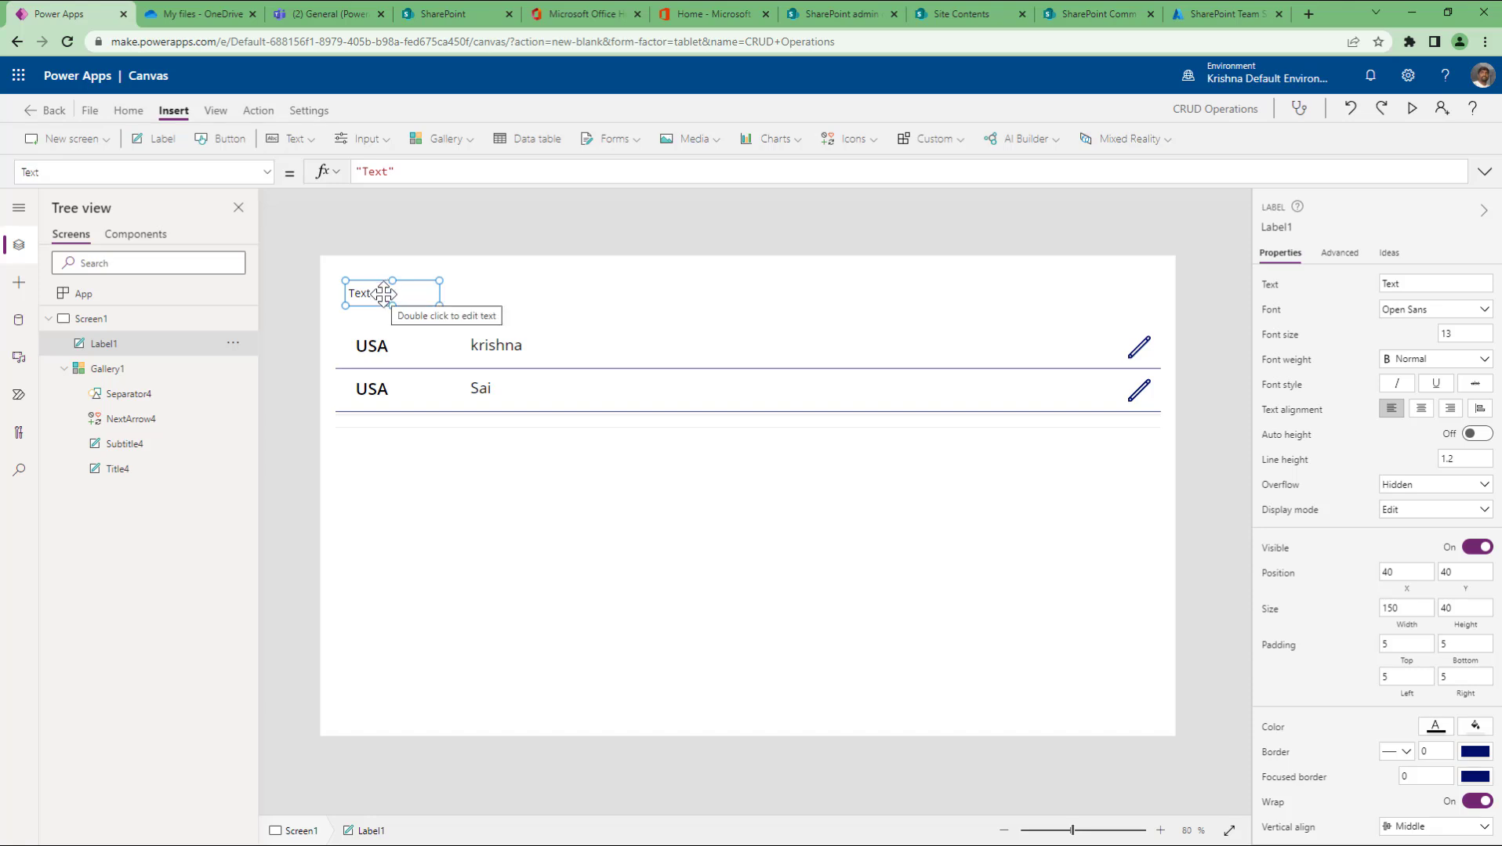
Step: Delete Label1 and add a narrow, centred ThisItem.gender label beside each row's first name
key("Delete")
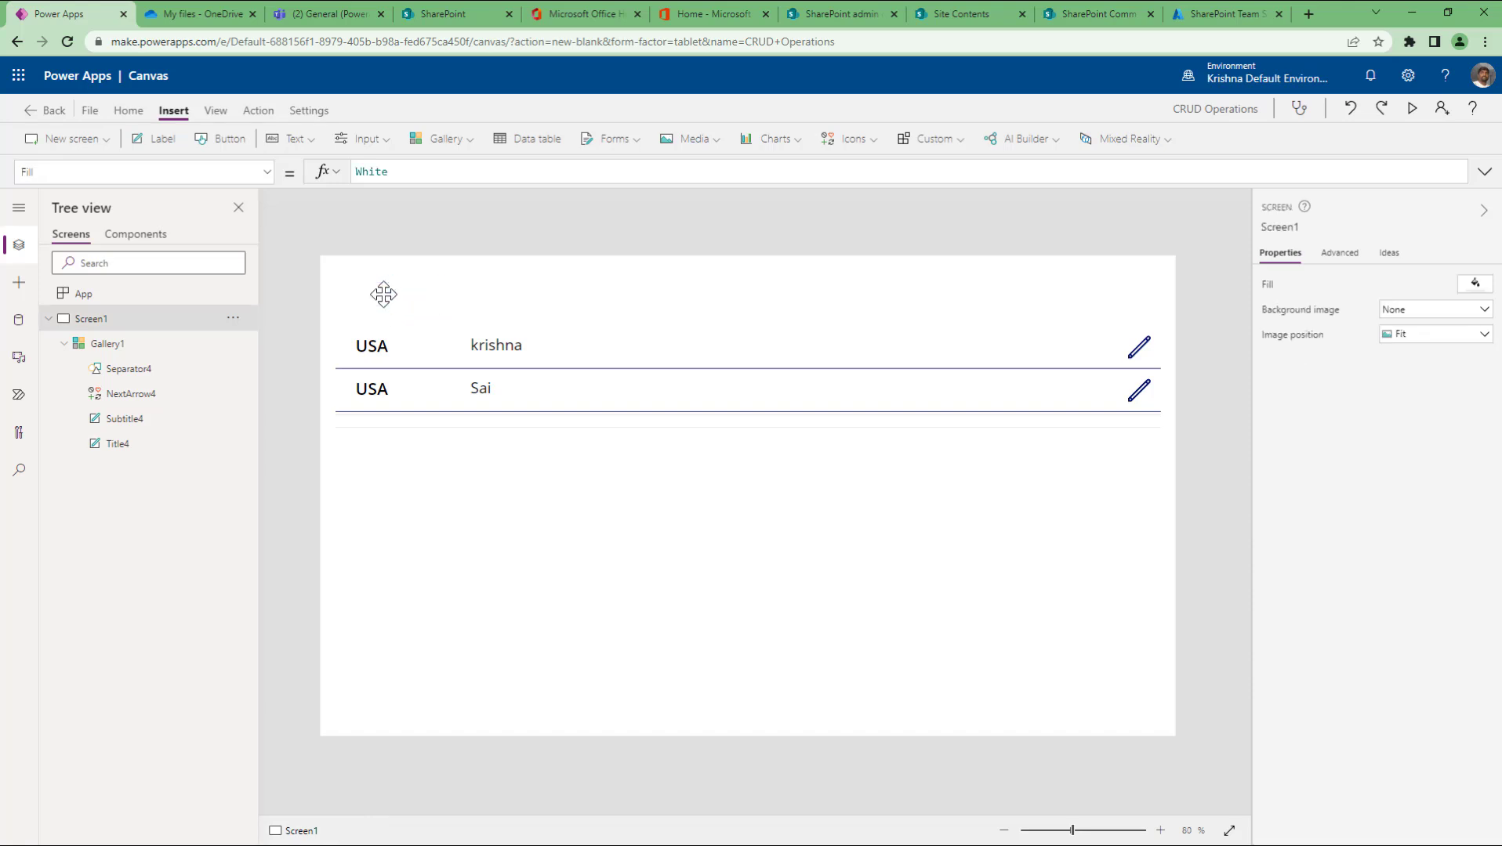
left_click(152, 344)
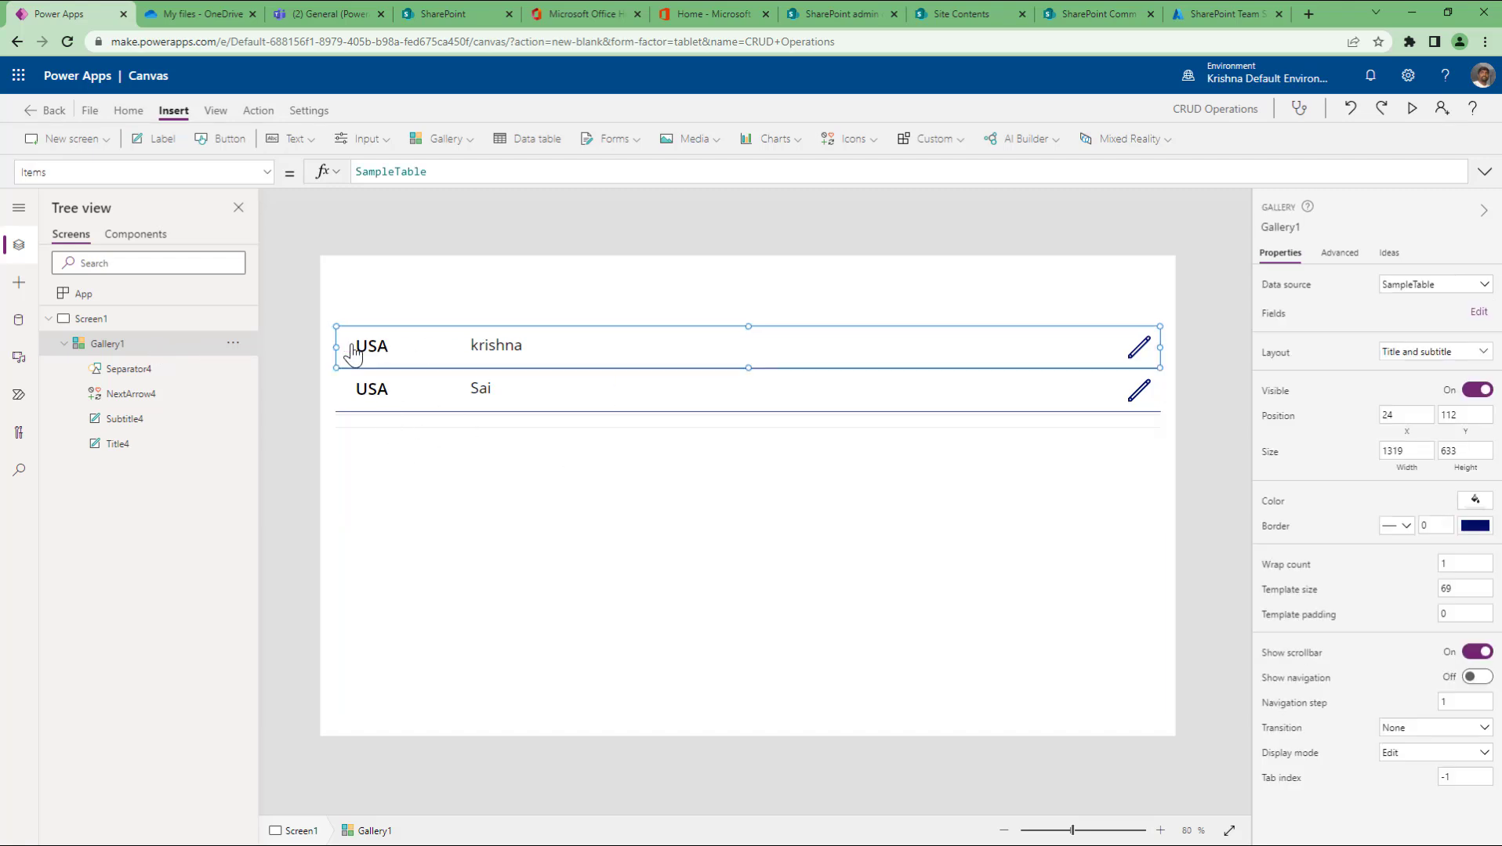
left_click(351, 346)
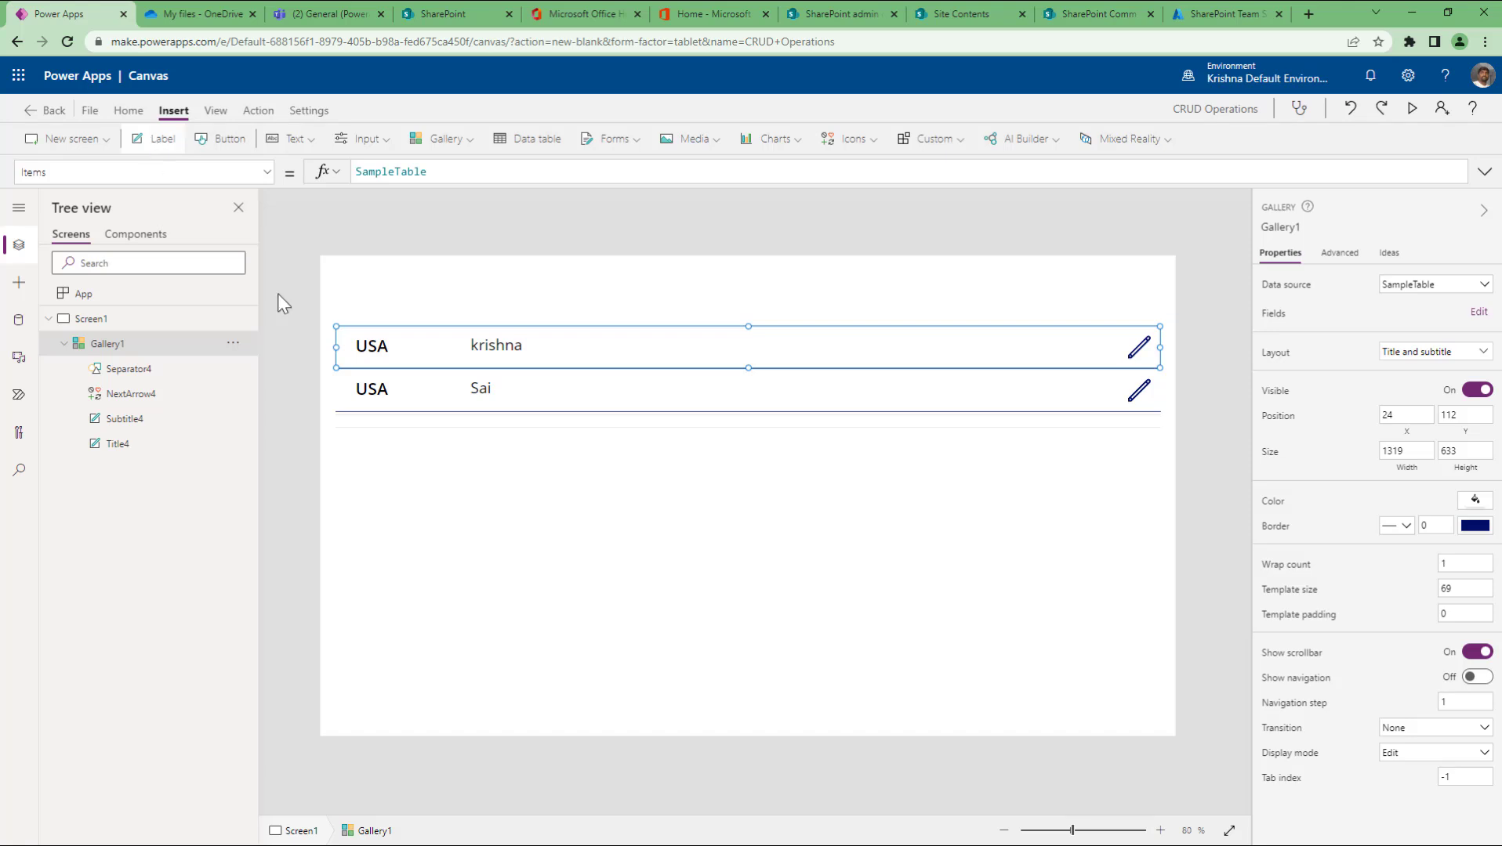
left_click_drag(402, 354, 645, 353)
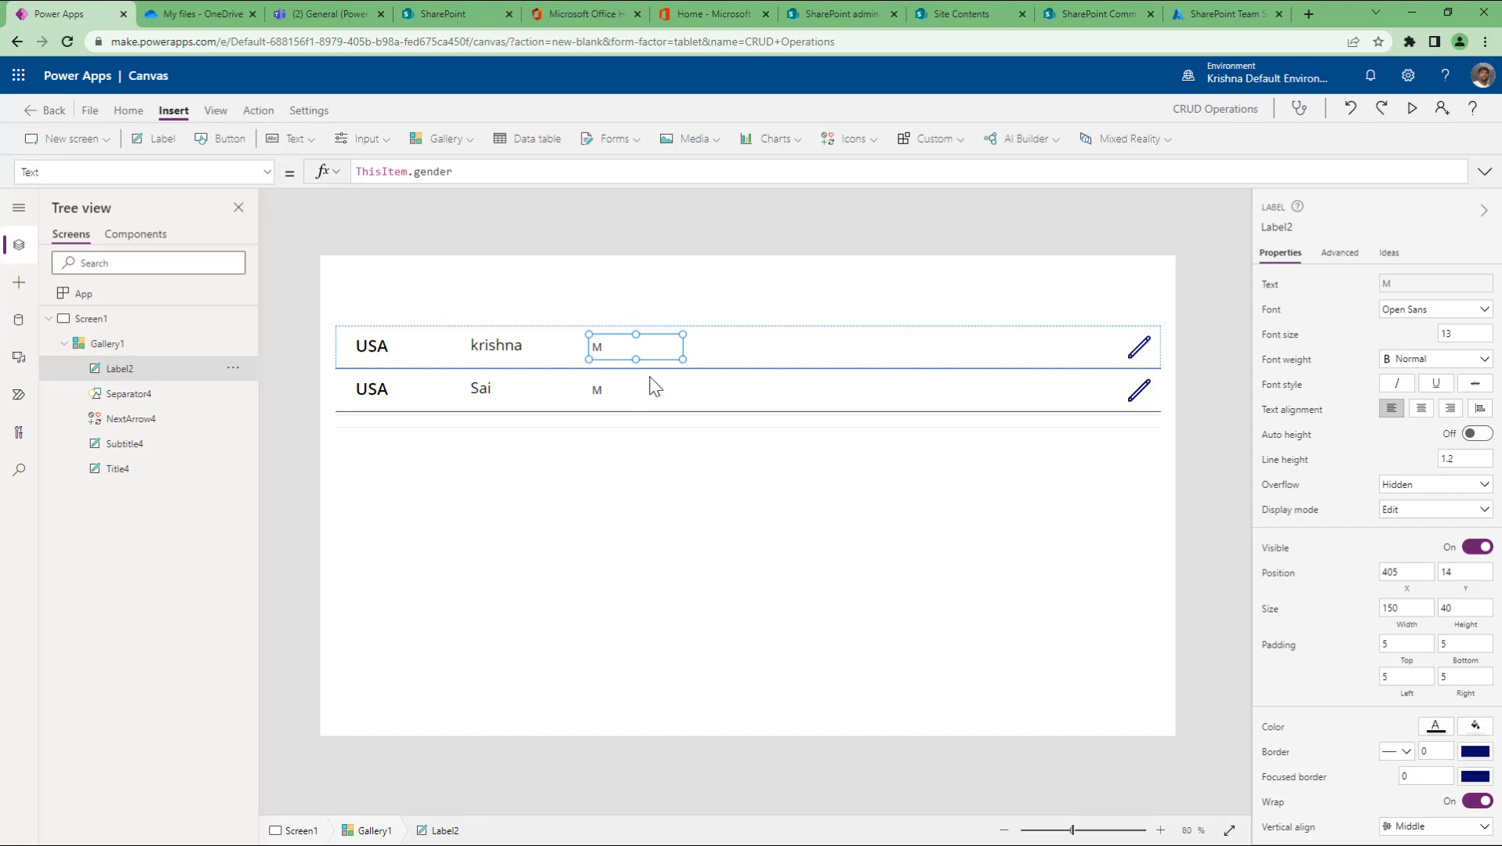
left_click_drag(680, 355, 652, 357)
left_click(1422, 408)
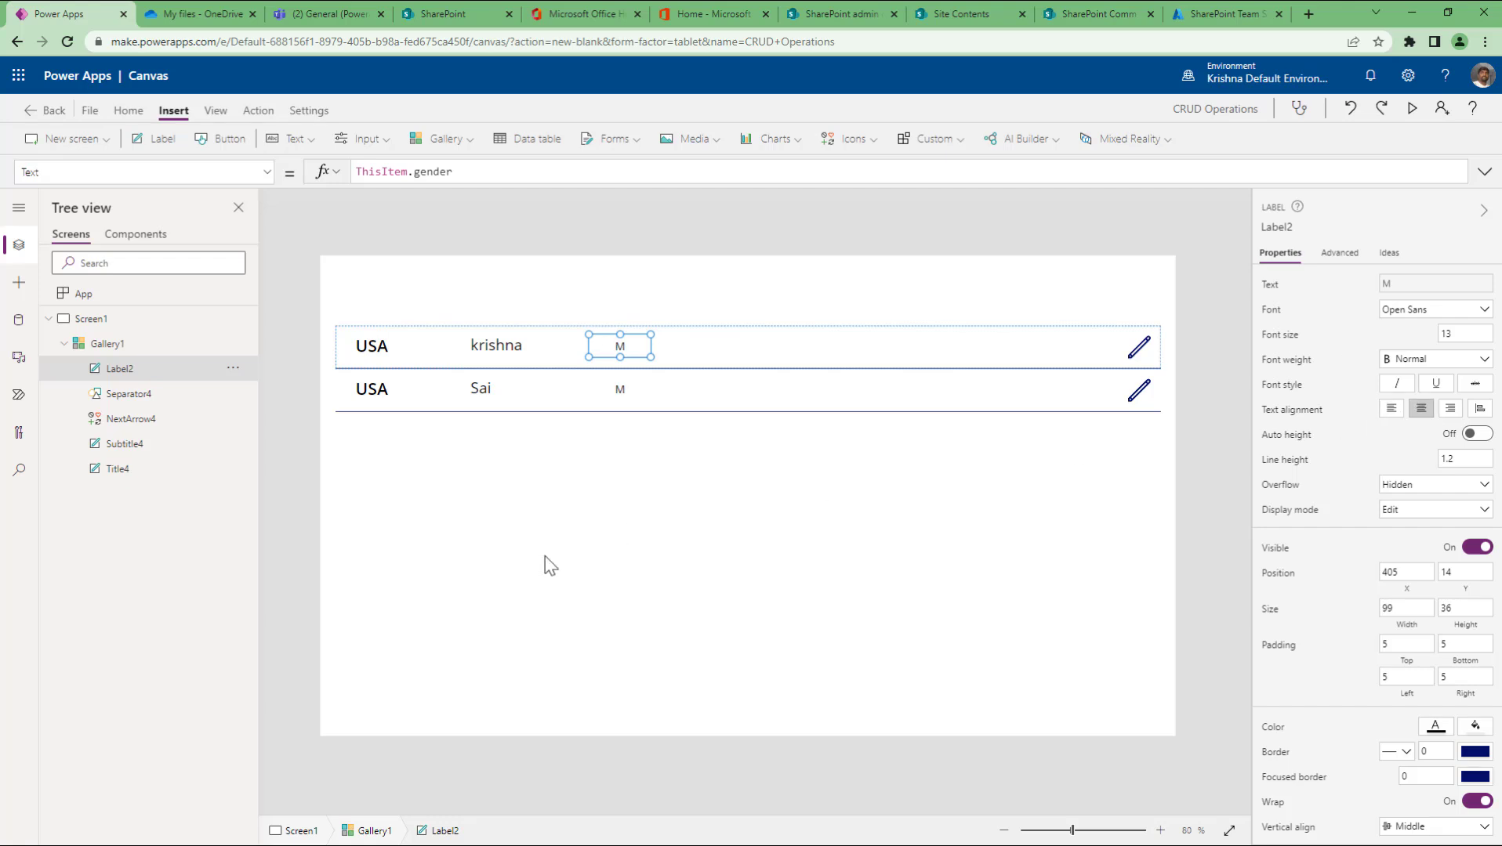
left_click(573, 524)
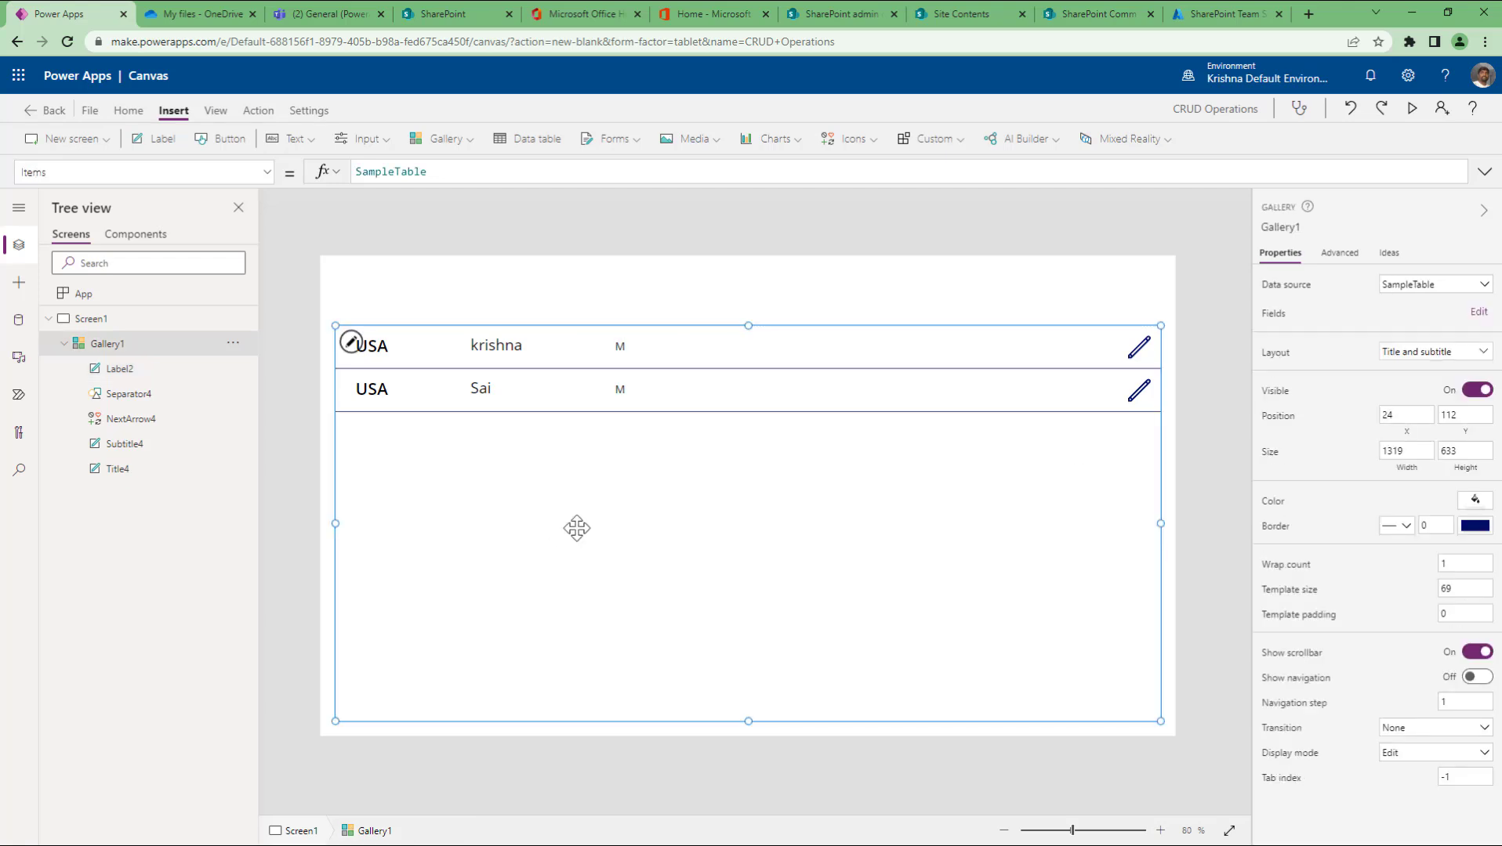
Step: Add two last-name labels to the gallery's row template, beside the gender M
left_click(351, 343)
left_click(155, 138)
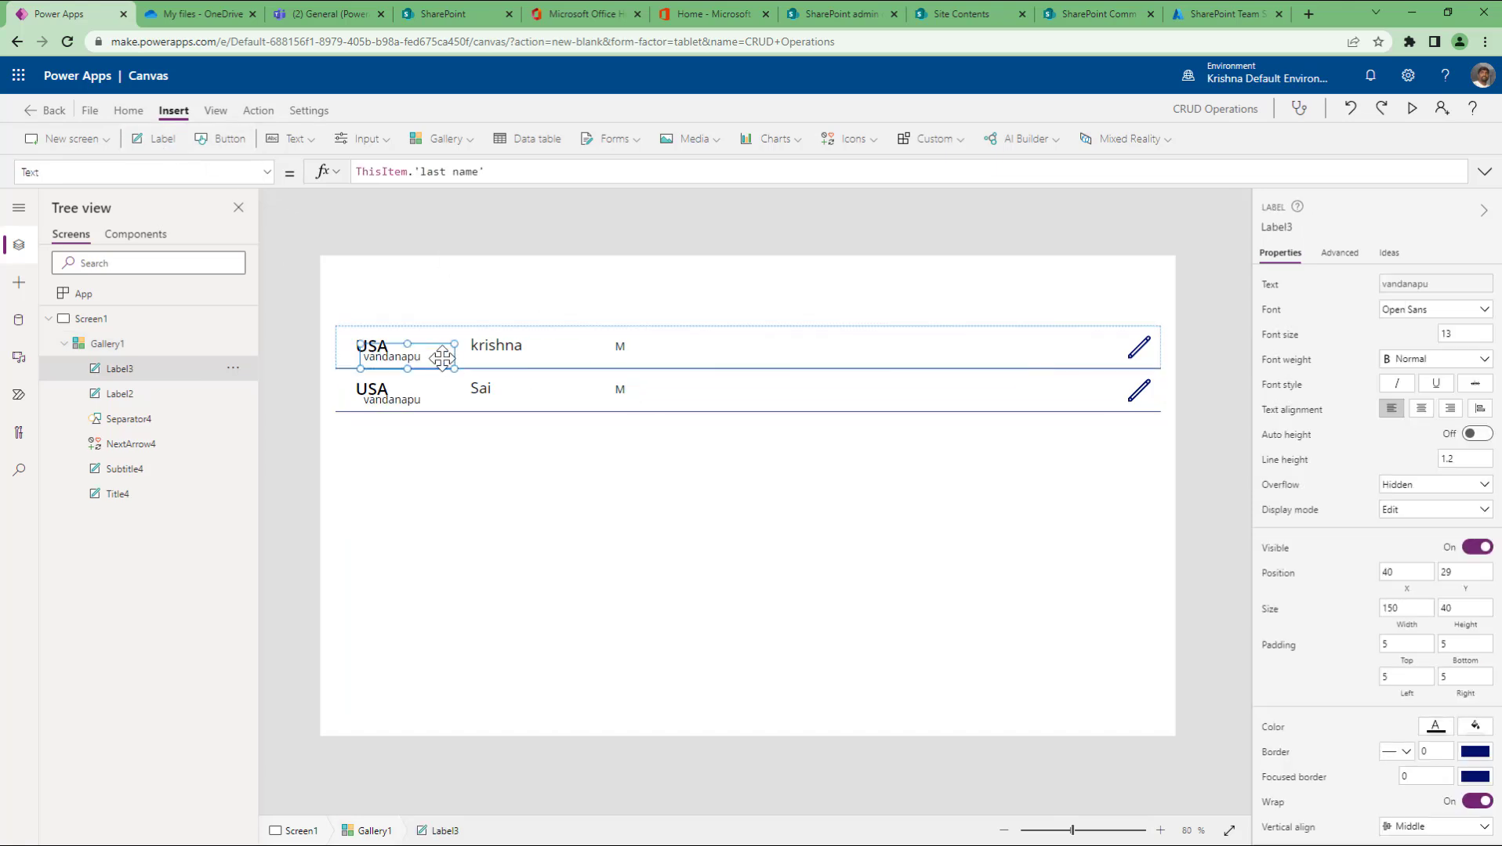
left_click_drag(402, 349, 758, 349)
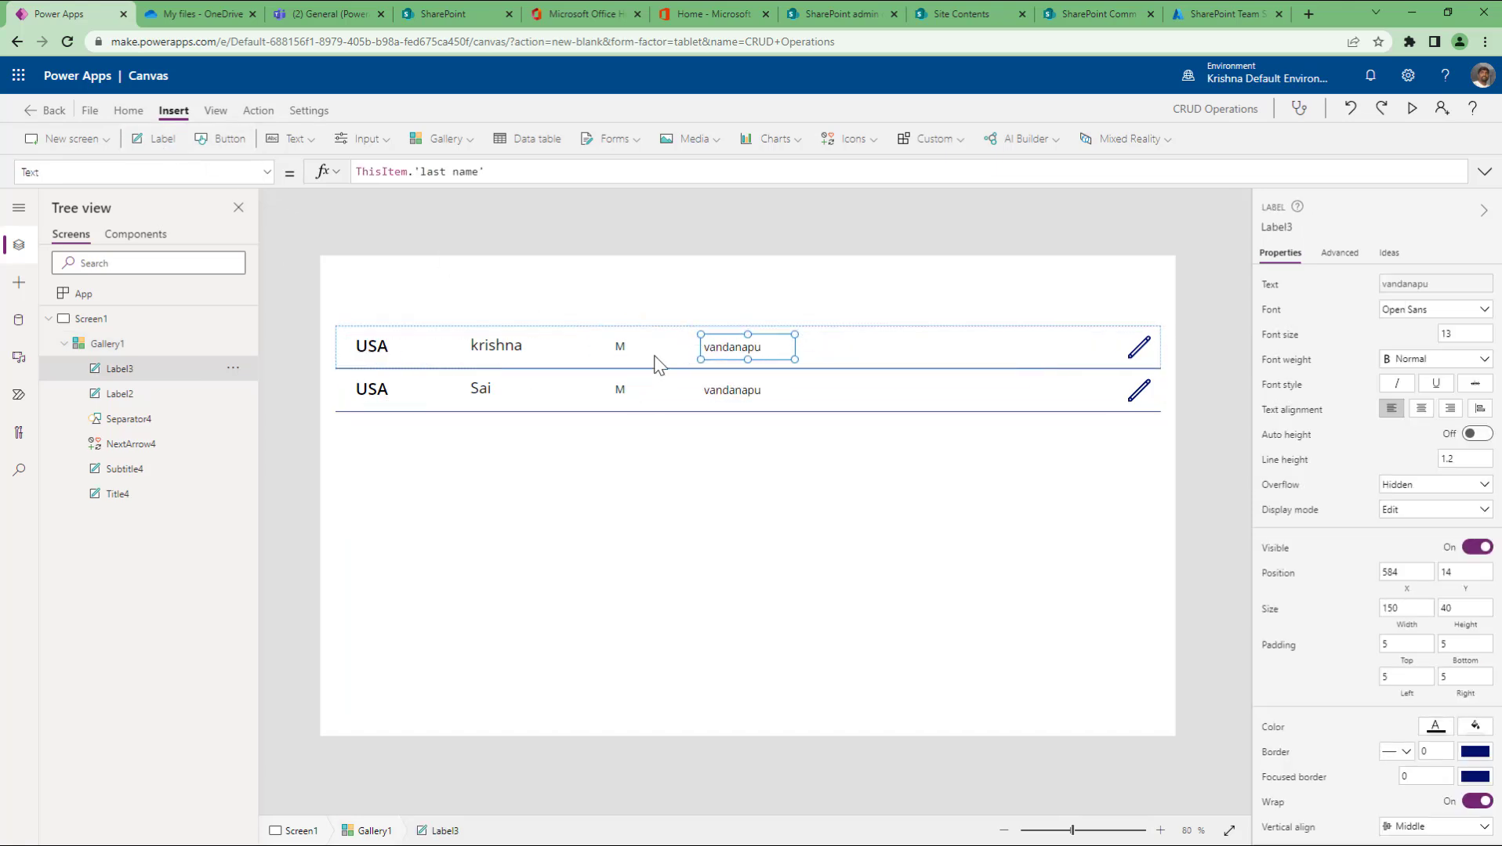
left_click(354, 351)
left_click(352, 344)
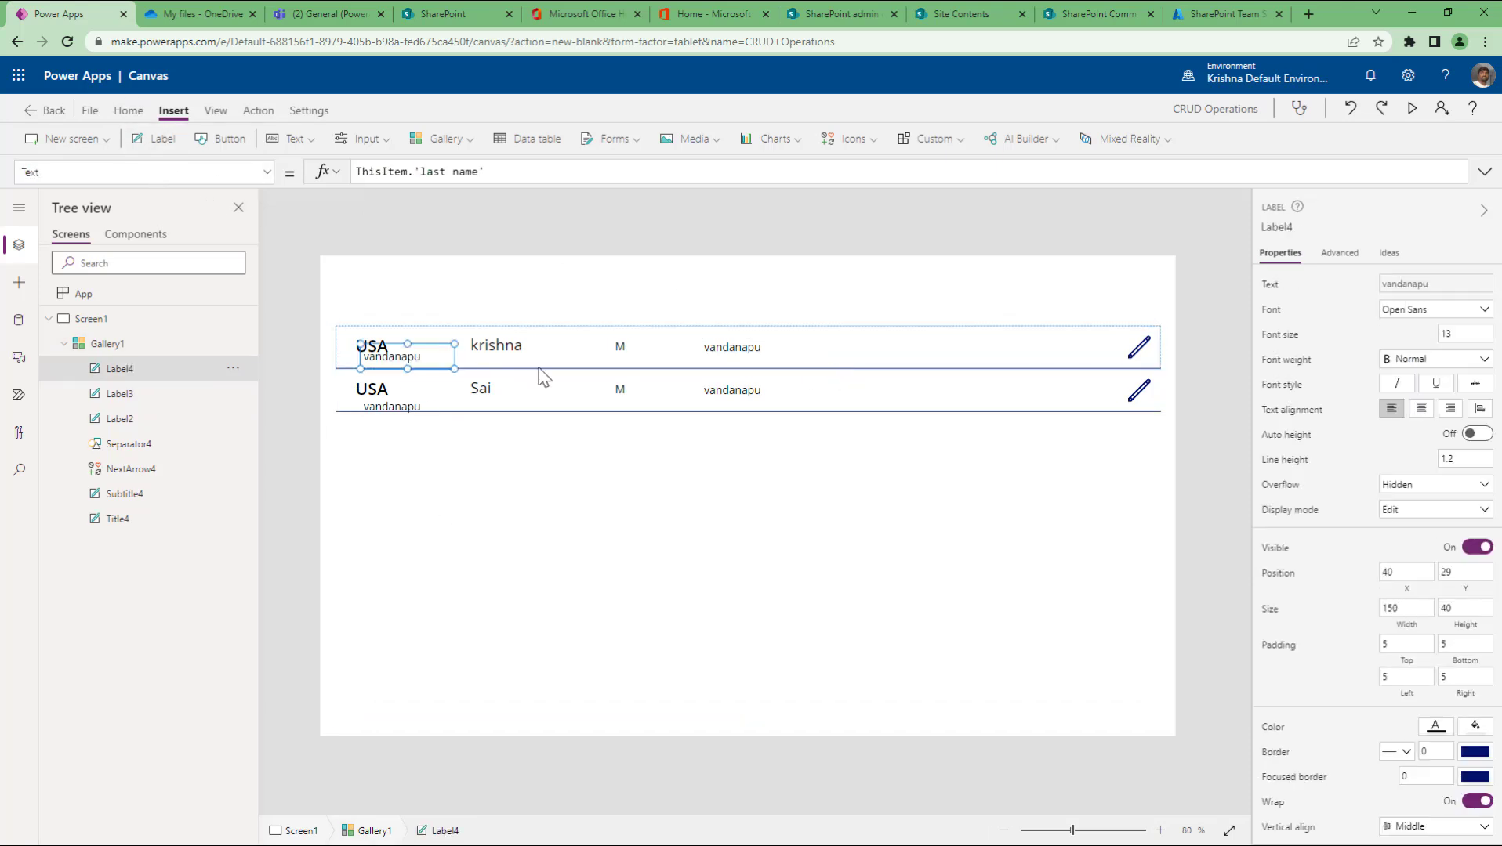
left_click_drag(431, 354, 875, 345)
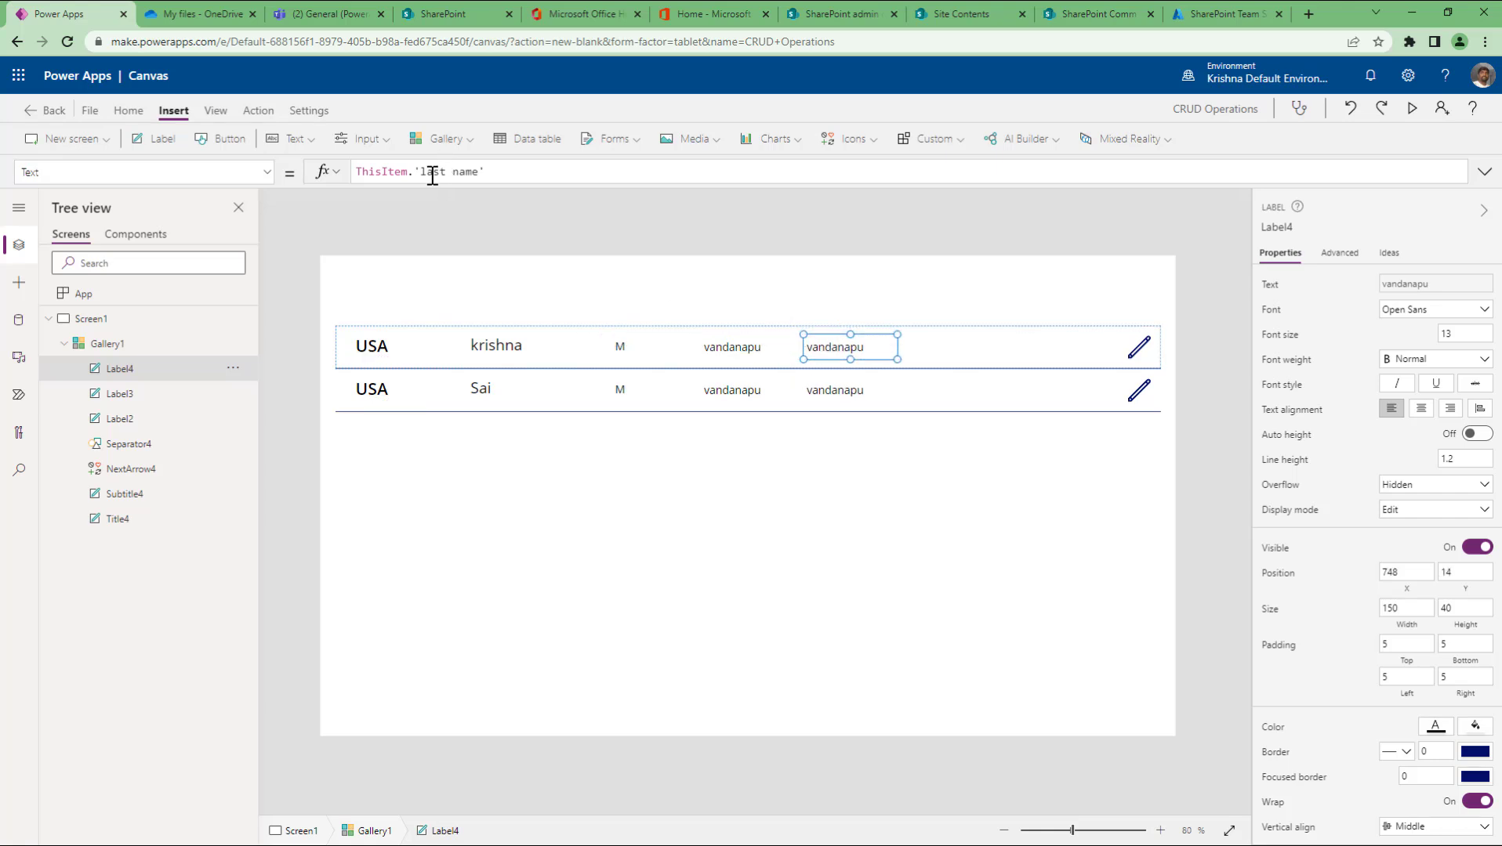
Step: Select the gender M and both last-name labels together and shift them right
left_click(708, 351)
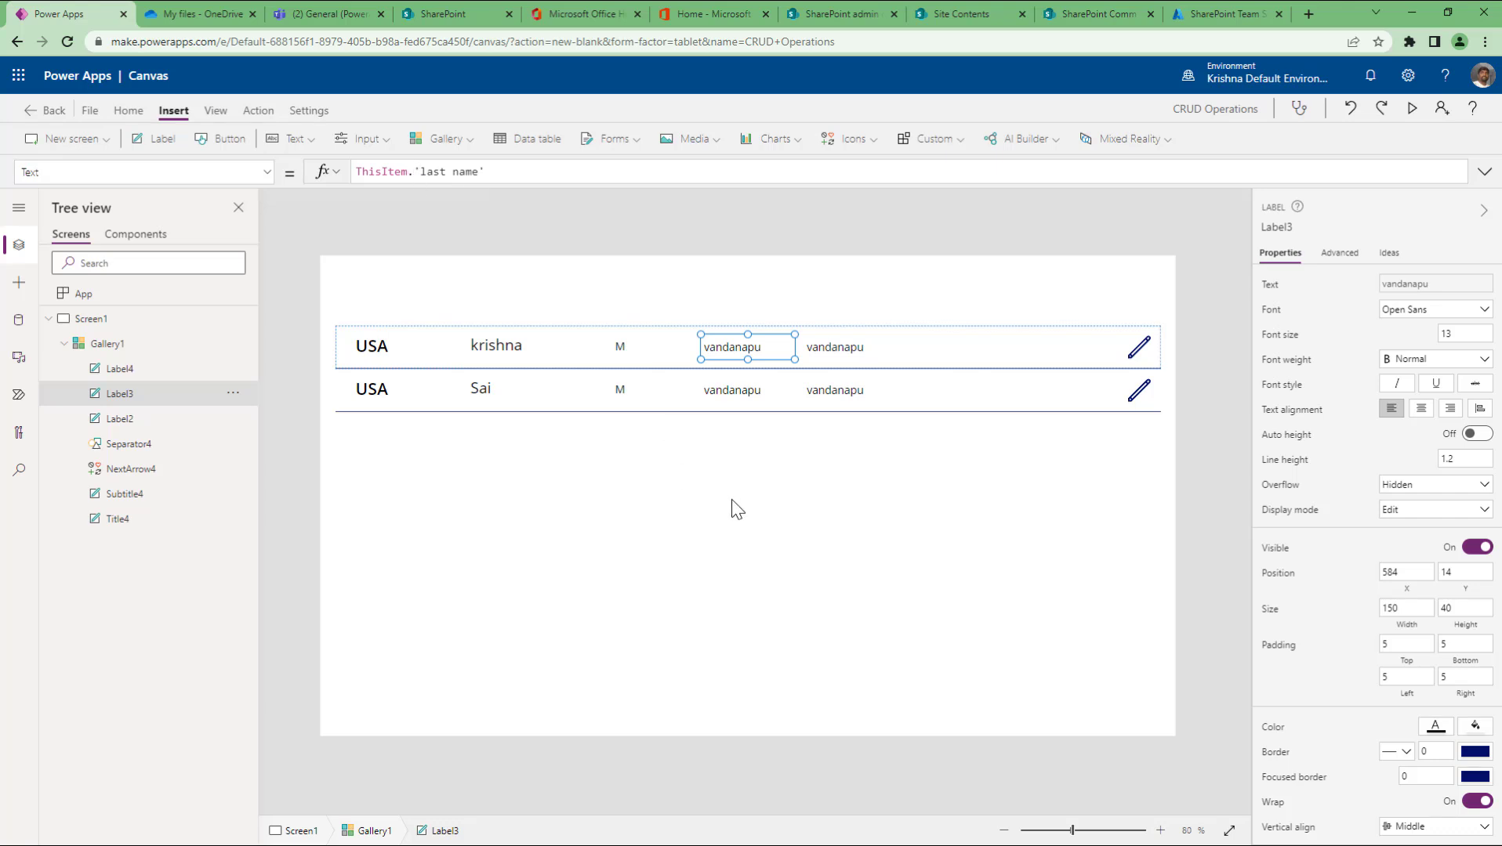
left_click(507, 348)
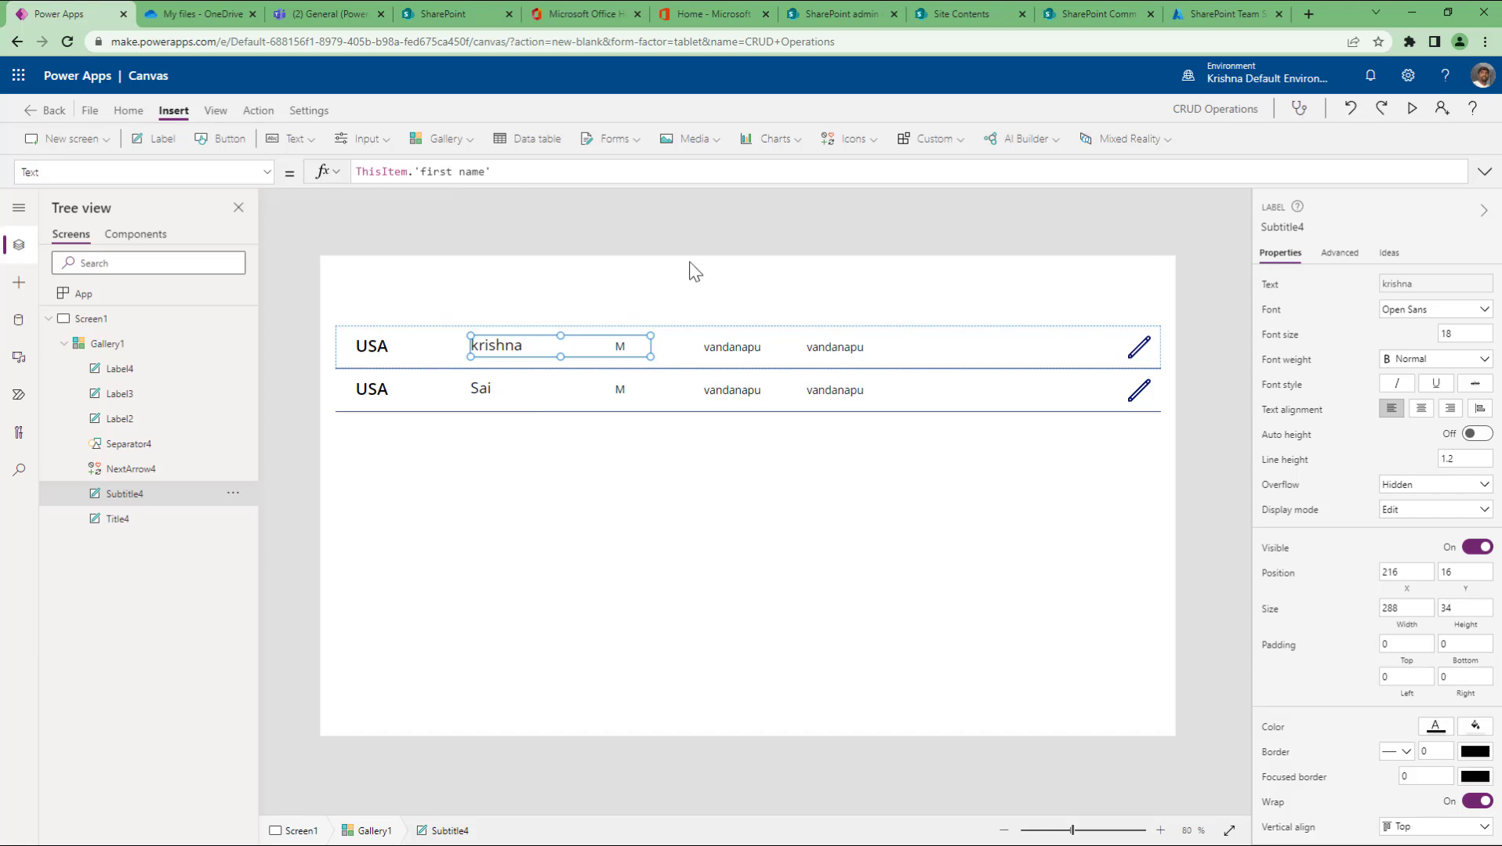
left_click(748, 355)
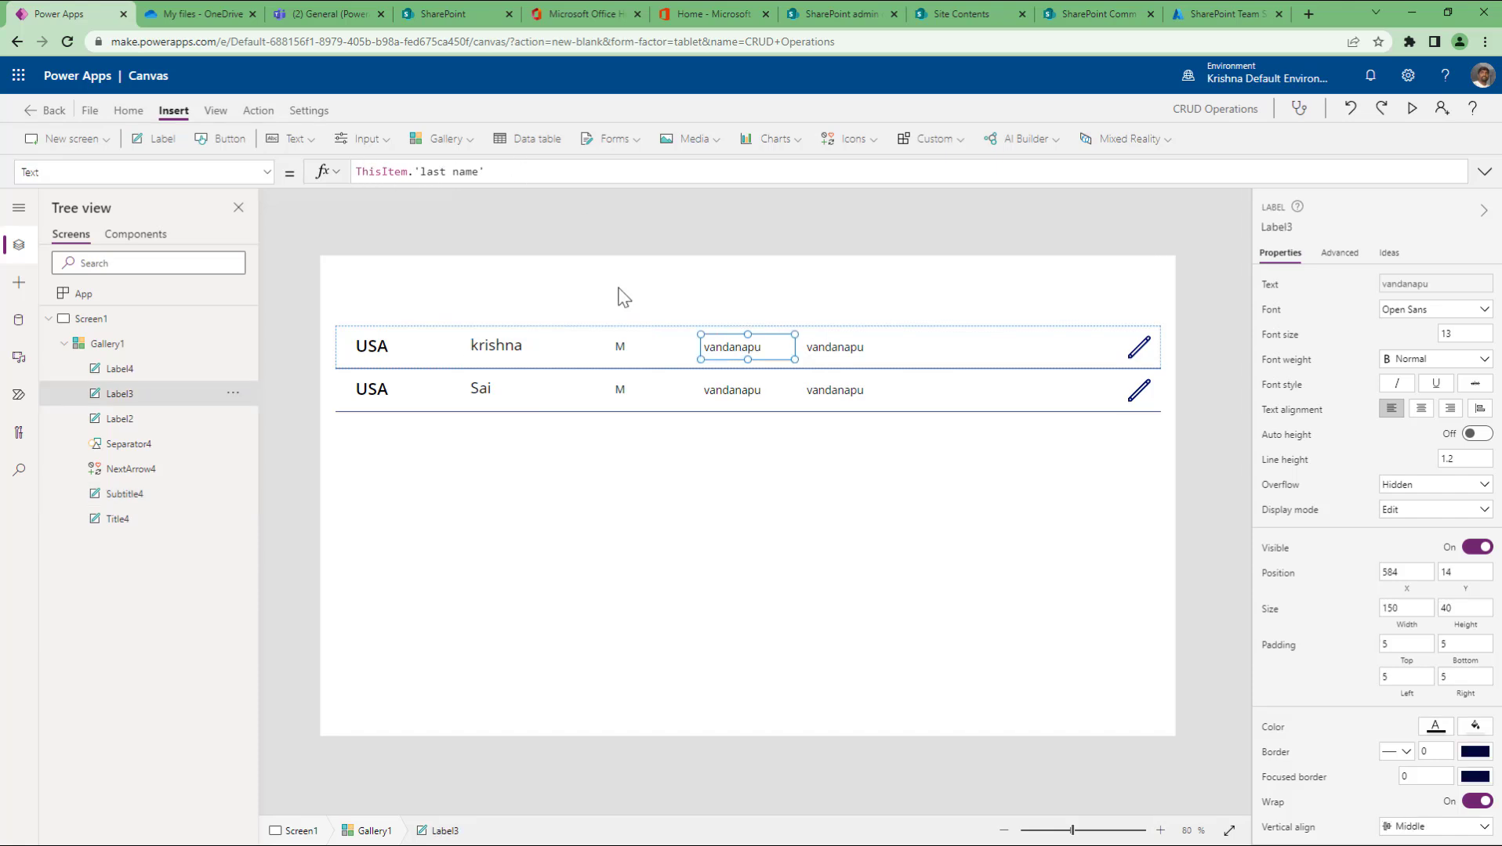
left_click(615, 348)
left_click(745, 354, "shift")
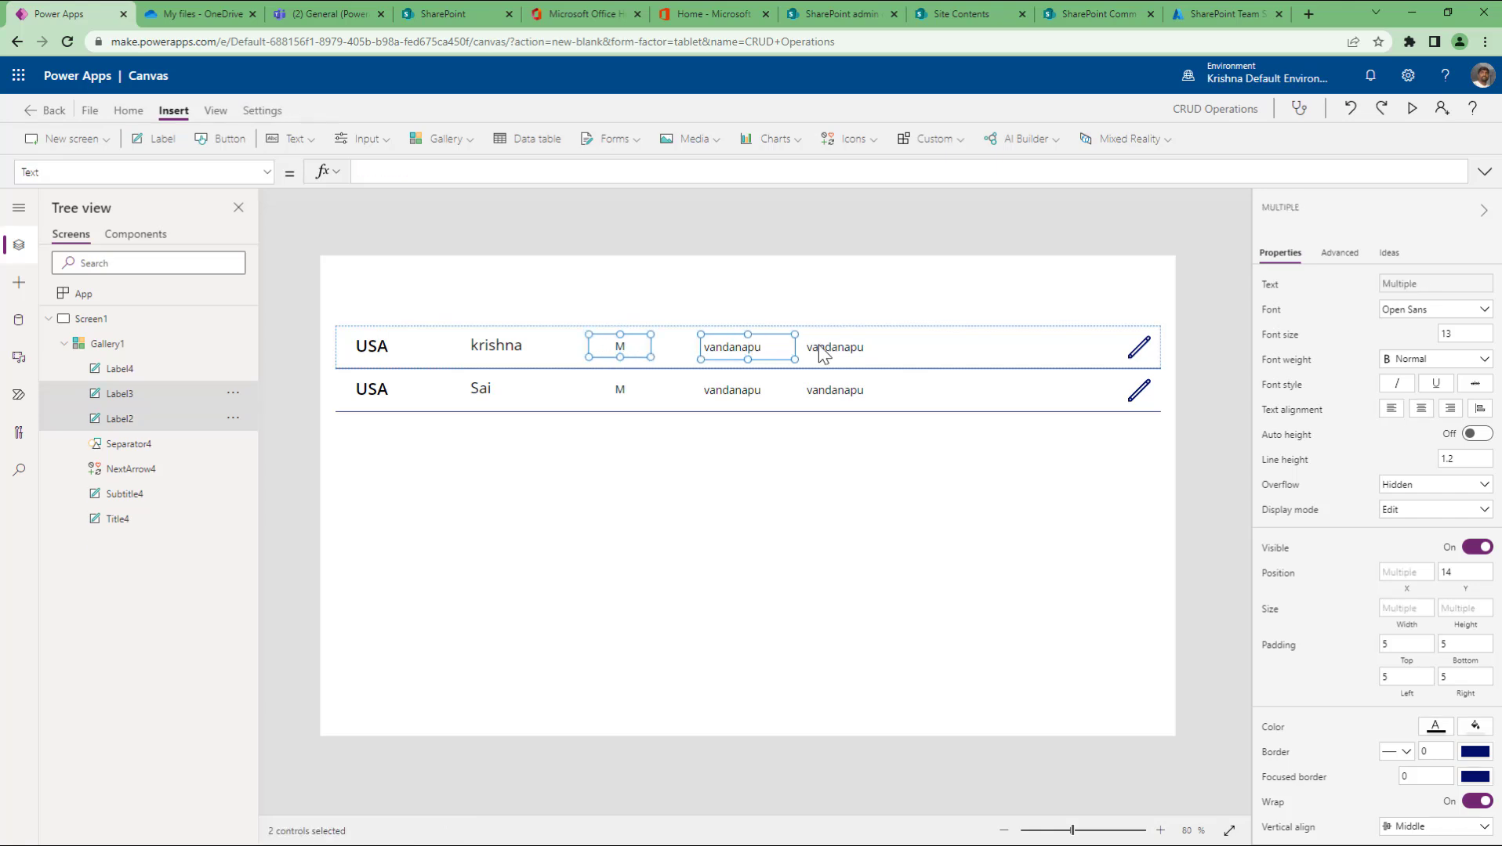
left_click(831, 353, "shift")
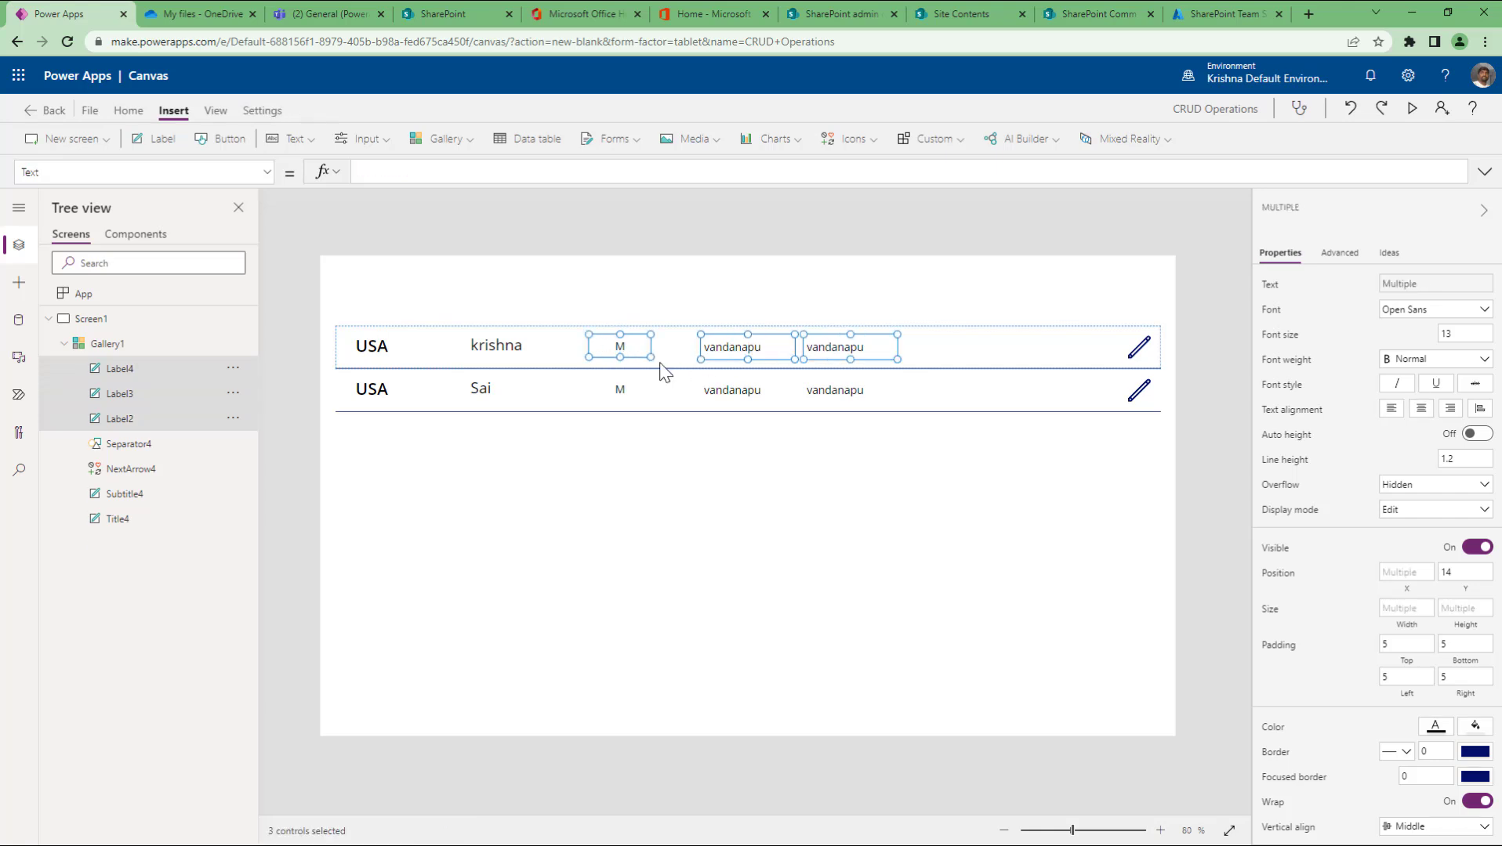
left_click_drag(775, 349, 813, 349)
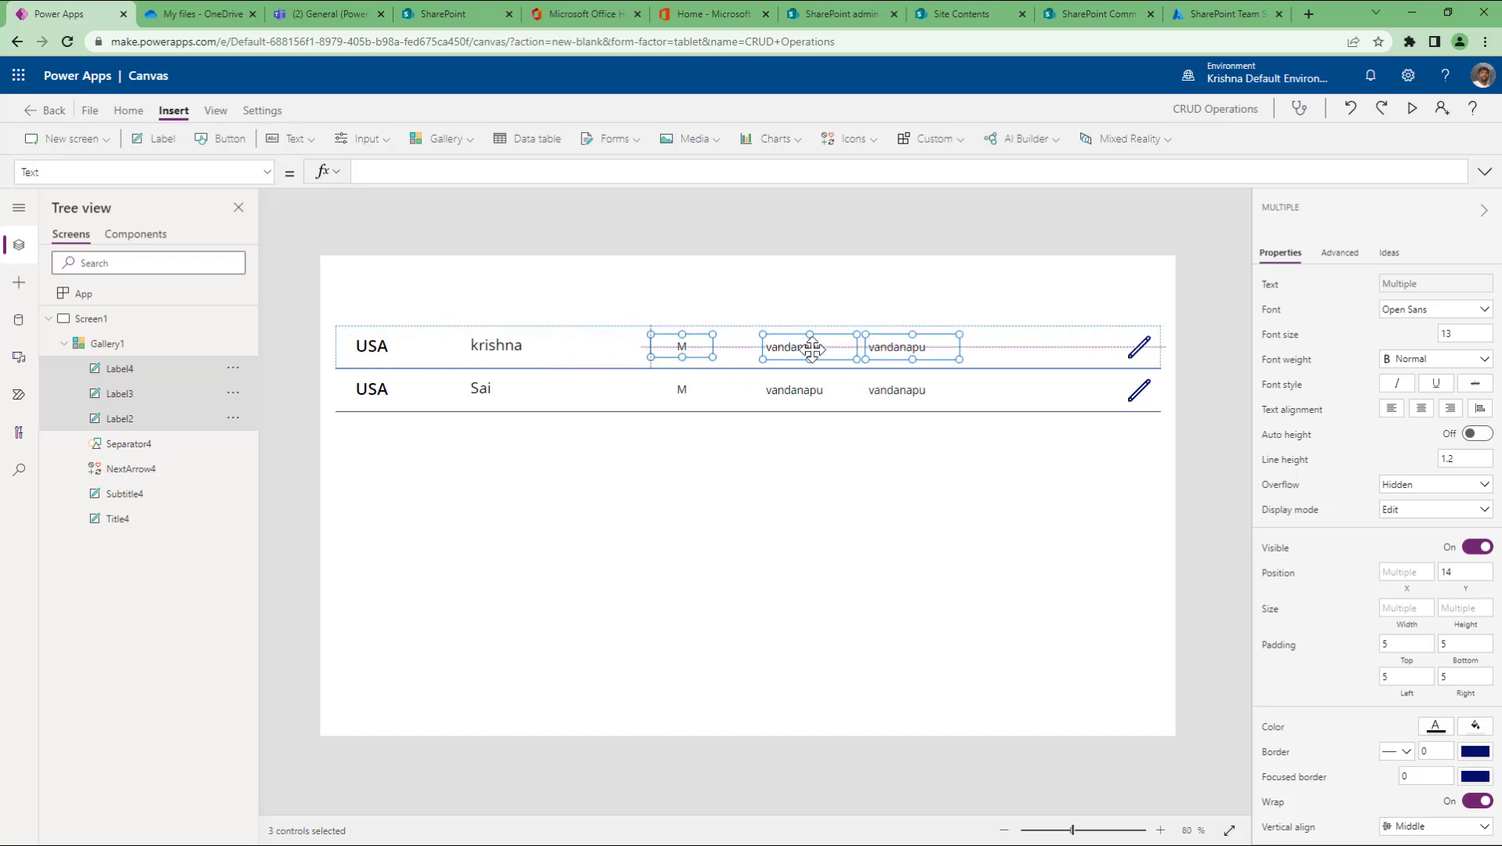
left_click(809, 552)
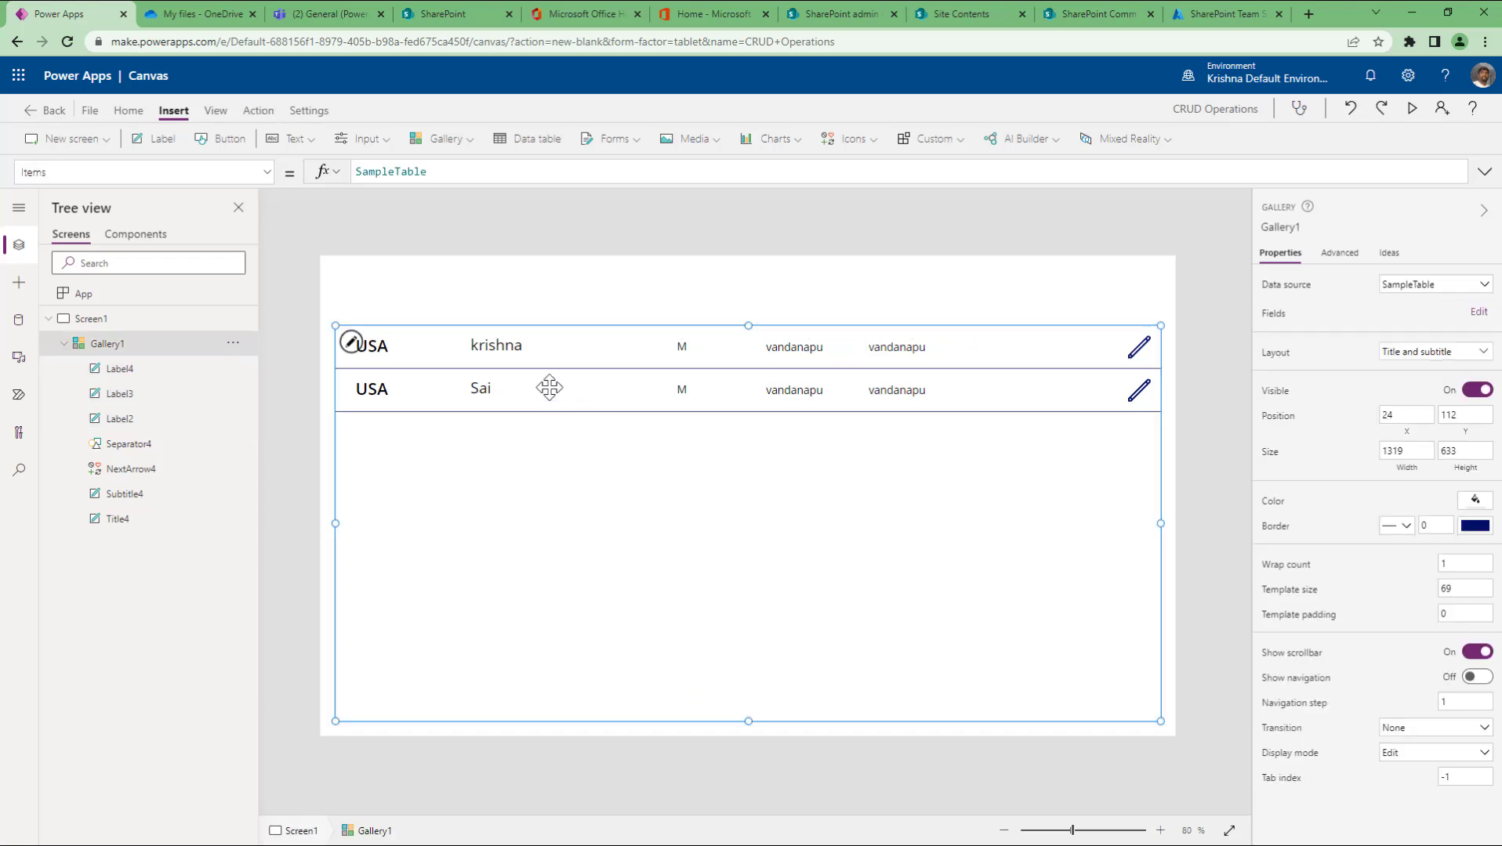
Step: Select the gallery and inspect its Items formula, SampleTable
left_click(538, 359)
left_click(580, 569)
left_click(37, 174)
left_click_drag(428, 171, 356, 172)
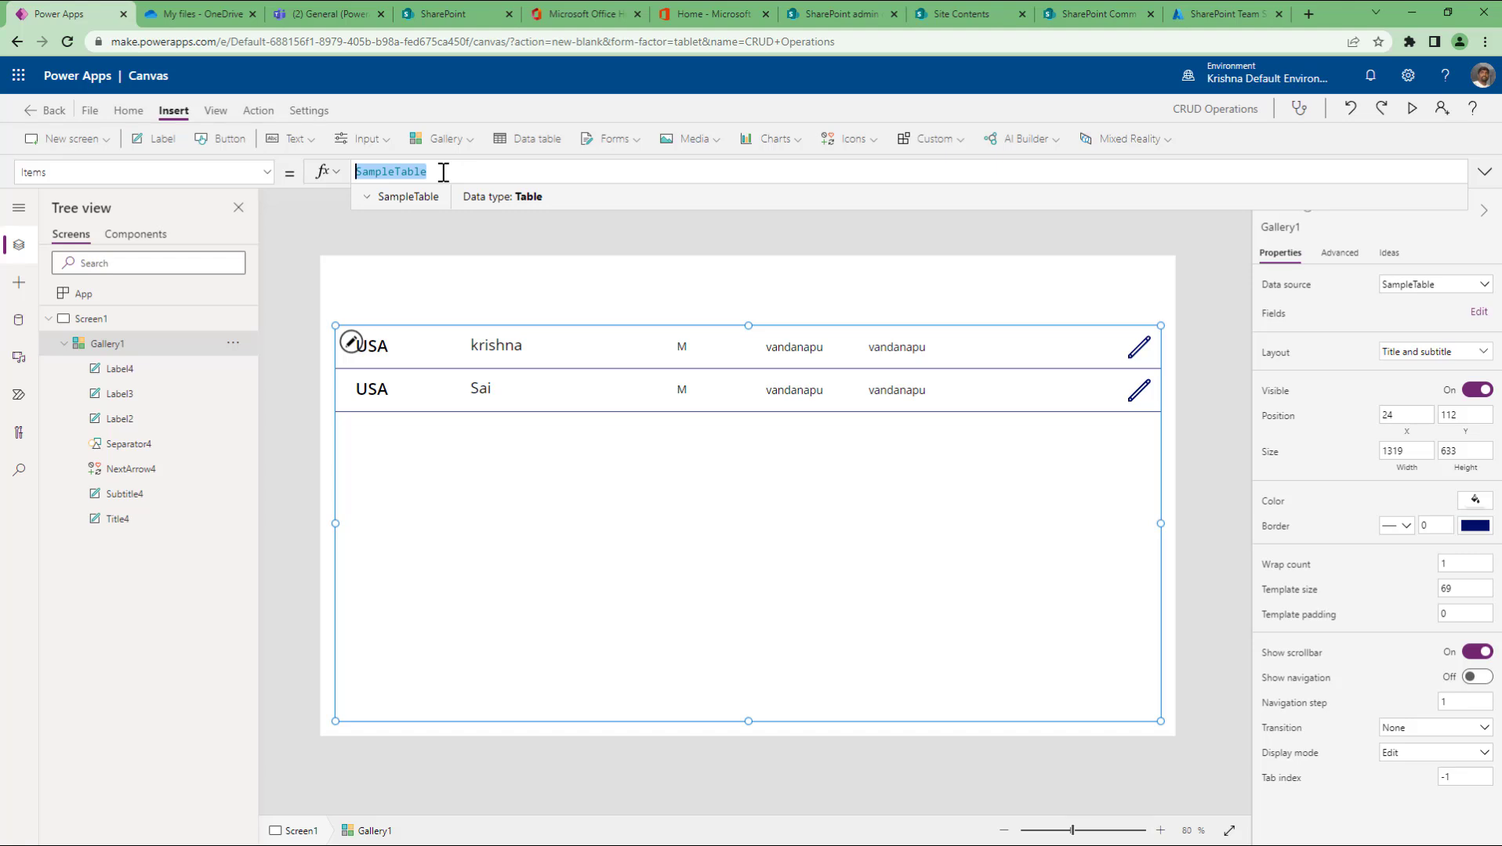
Step: Expand the SampleTable data preview, toggling it several times, and reselect the formula text
left_click(366, 197)
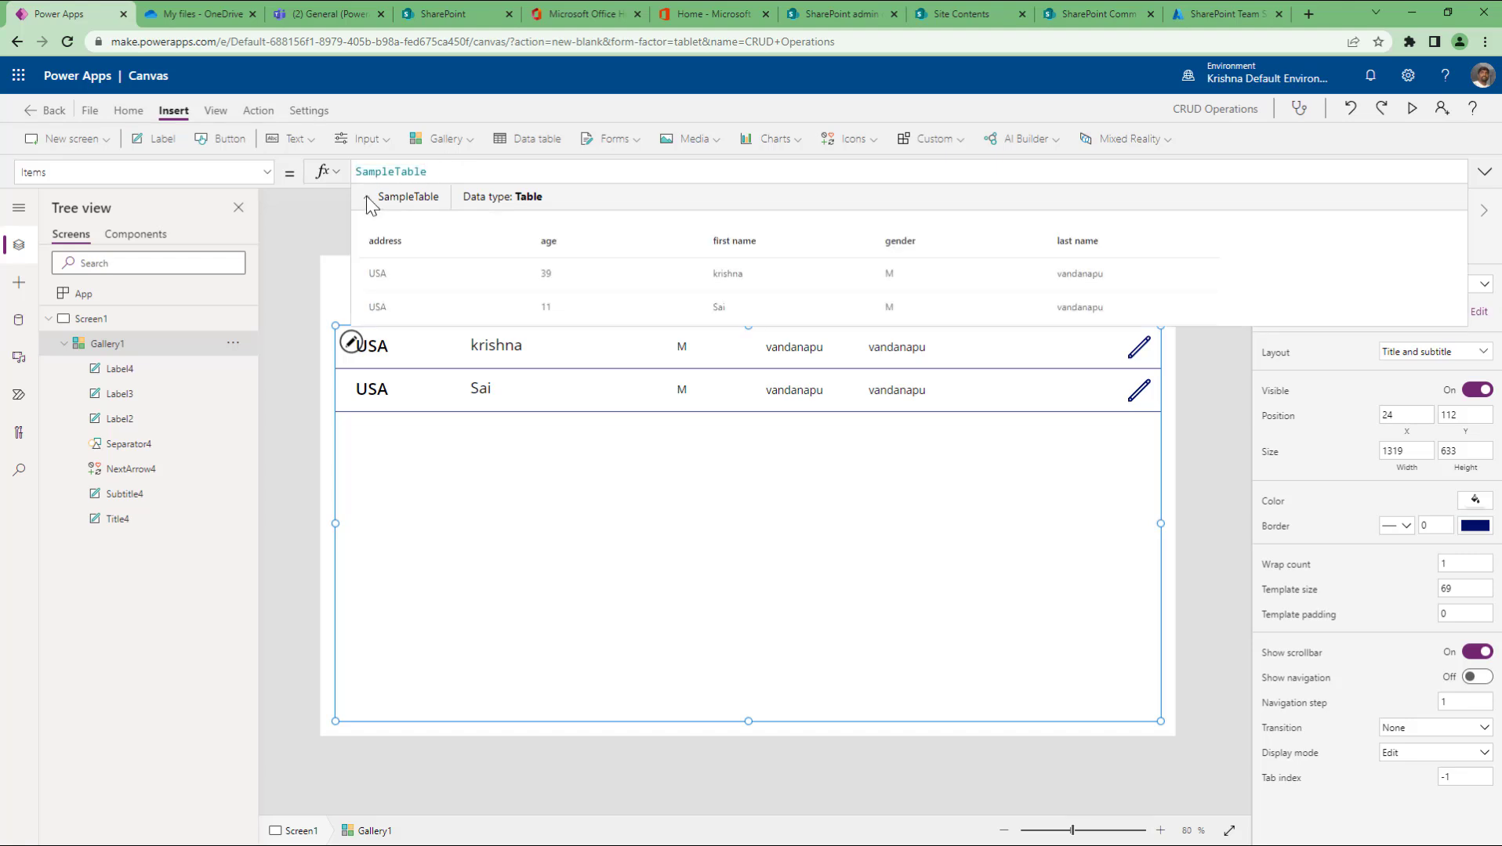
left_click(366, 196)
left_click(366, 197)
left_click(366, 196)
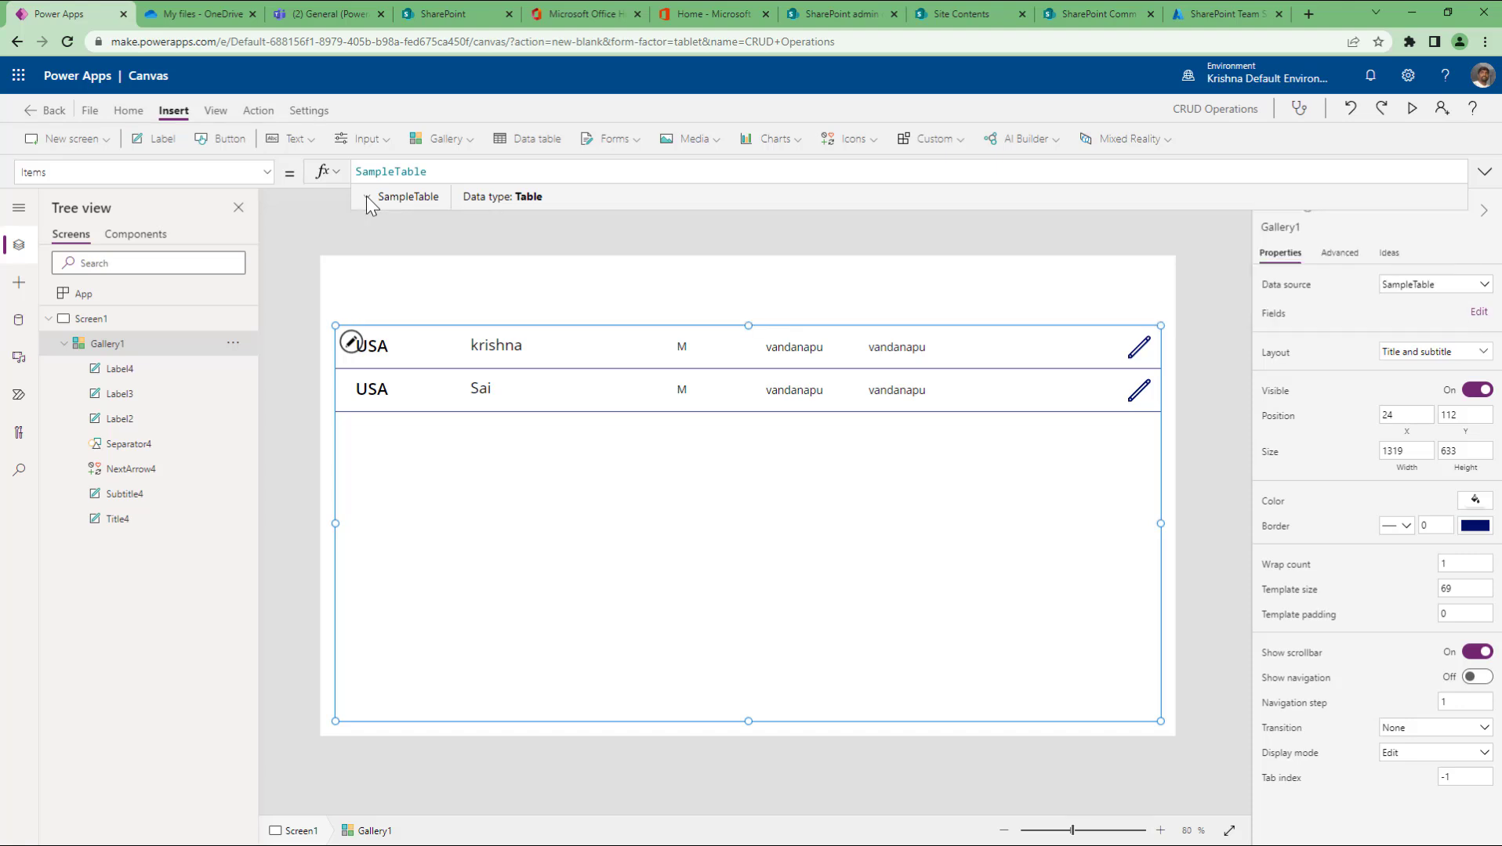
left_click(366, 196)
left_click(366, 197)
left_click(366, 196)
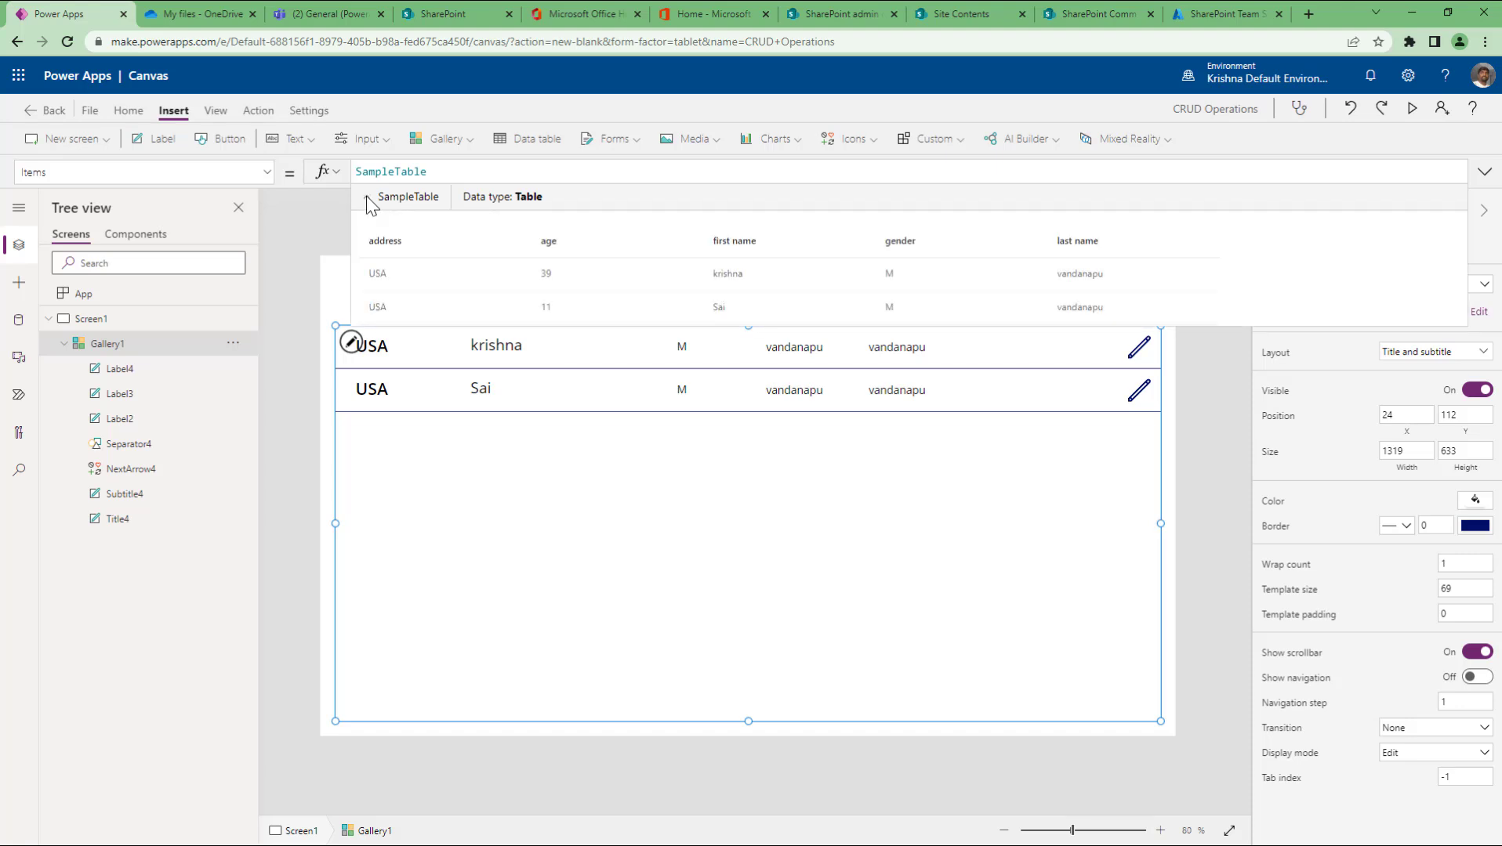
left_click(366, 197)
left_click(366, 197)
double_click(456, 171)
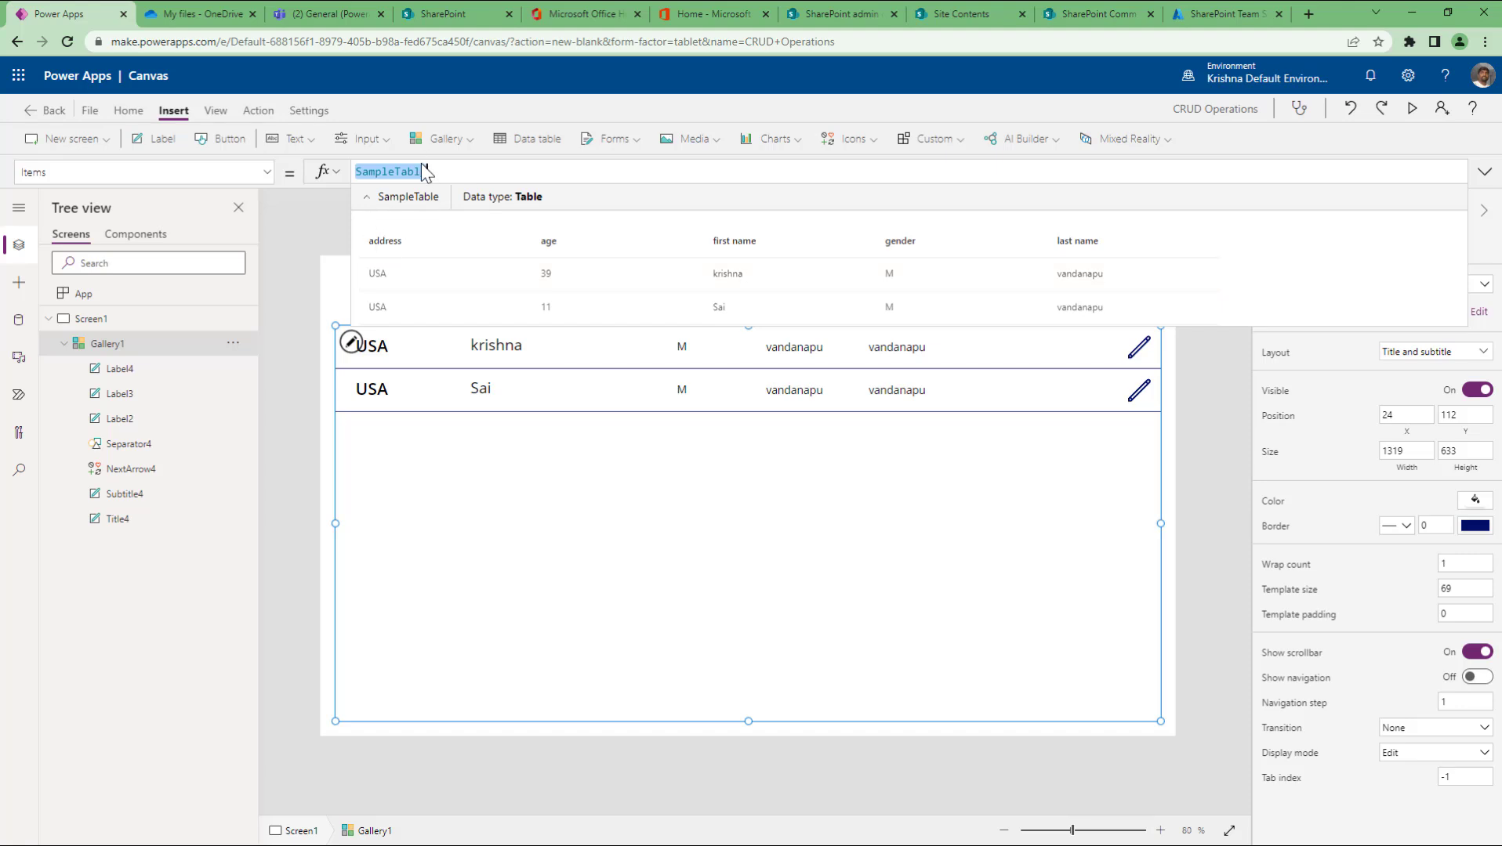
left_click_drag(449, 172, 317, 174)
Step: Reselect the gallery and show its Layout choices, with Title and subtitle current
left_click(1172, 500)
left_click(833, 586)
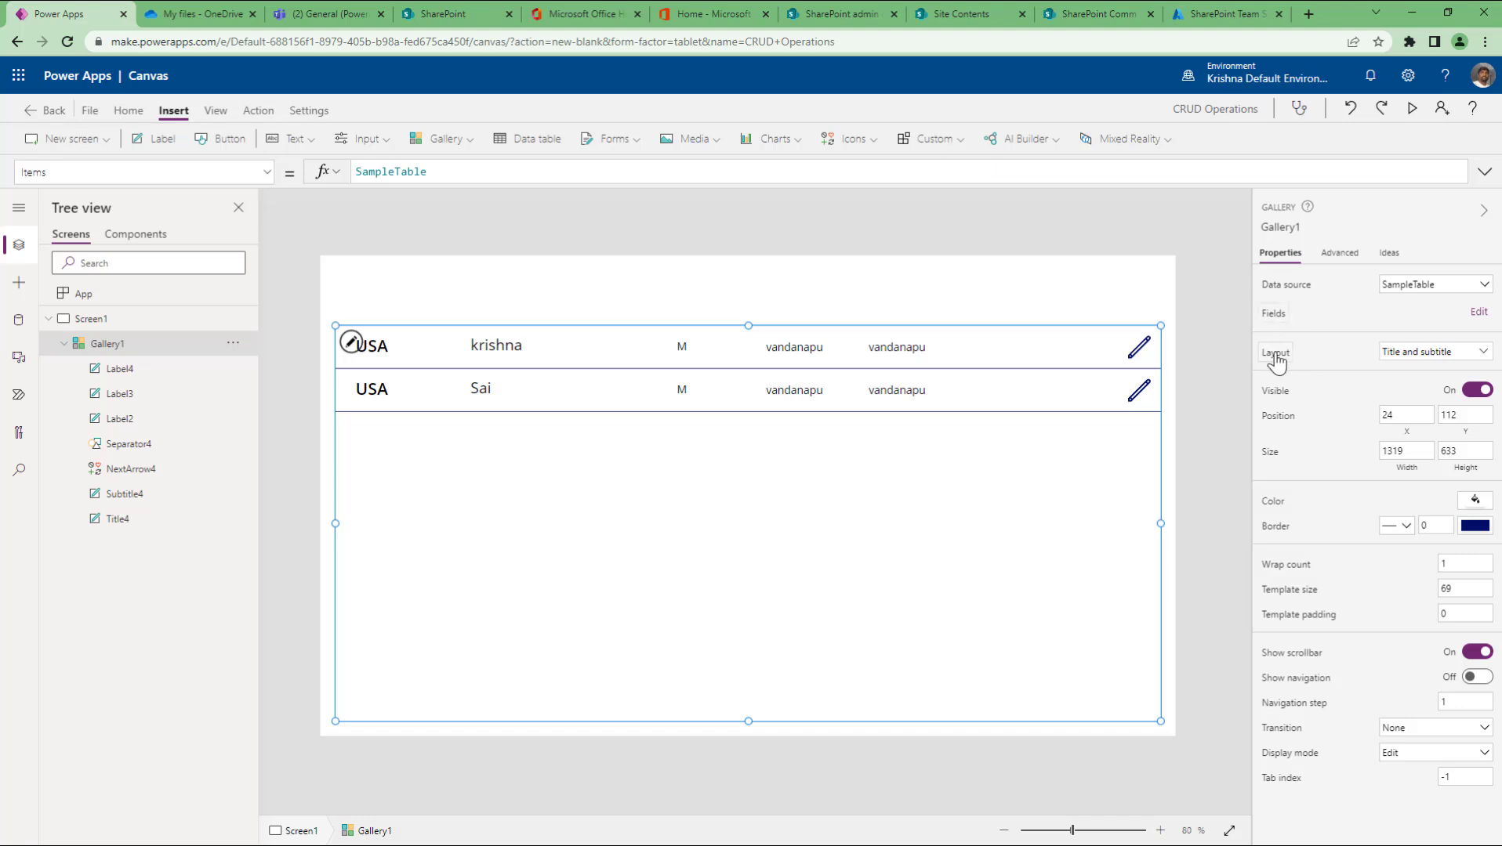
left_click(1431, 352)
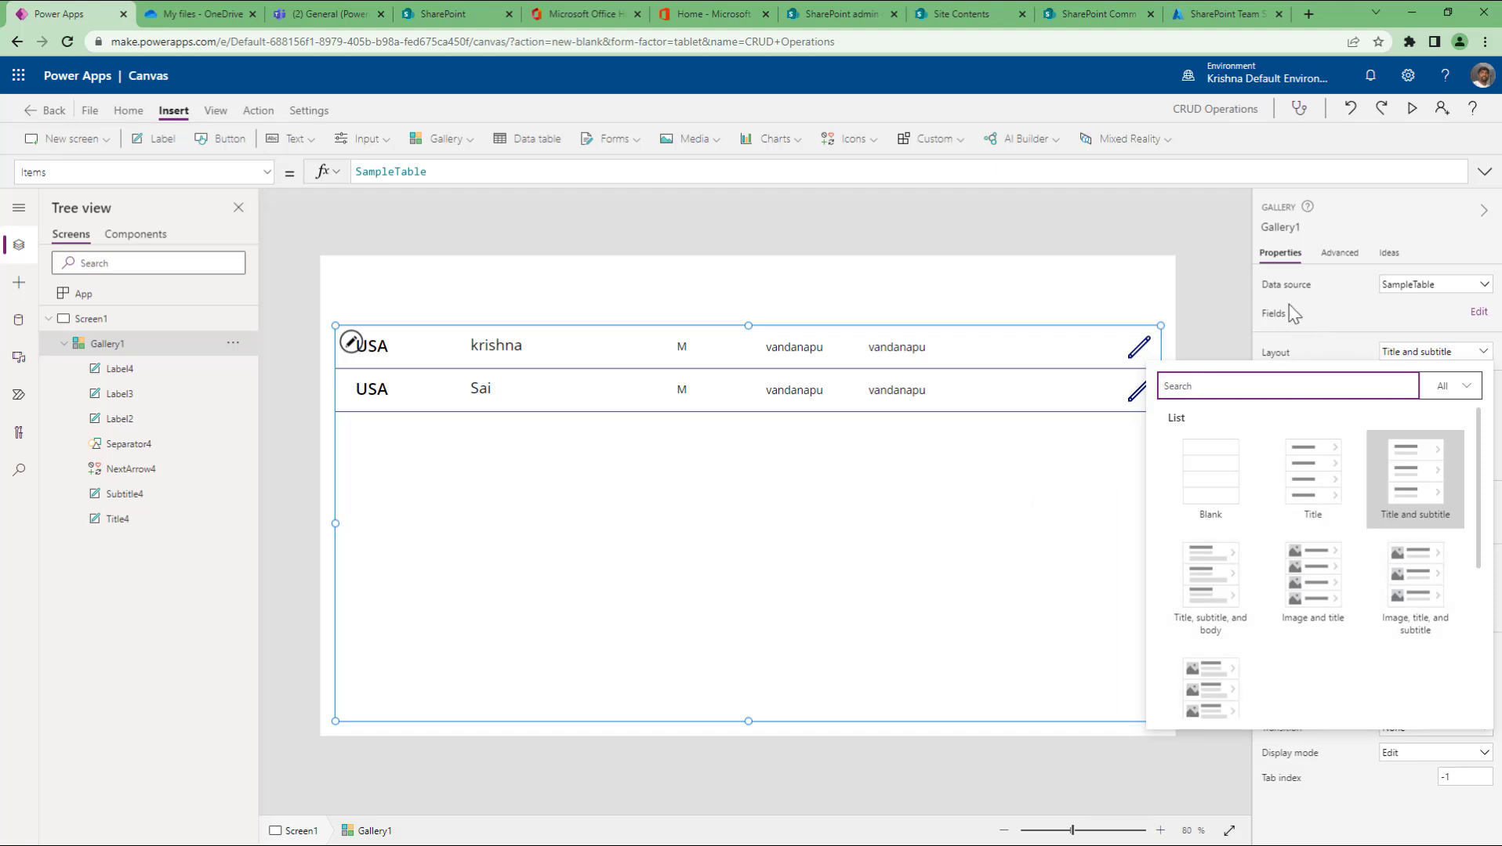
Step: Open the gallery's field mappings and keep the gender field on the gender label
left_click(1230, 249)
left_click(932, 494)
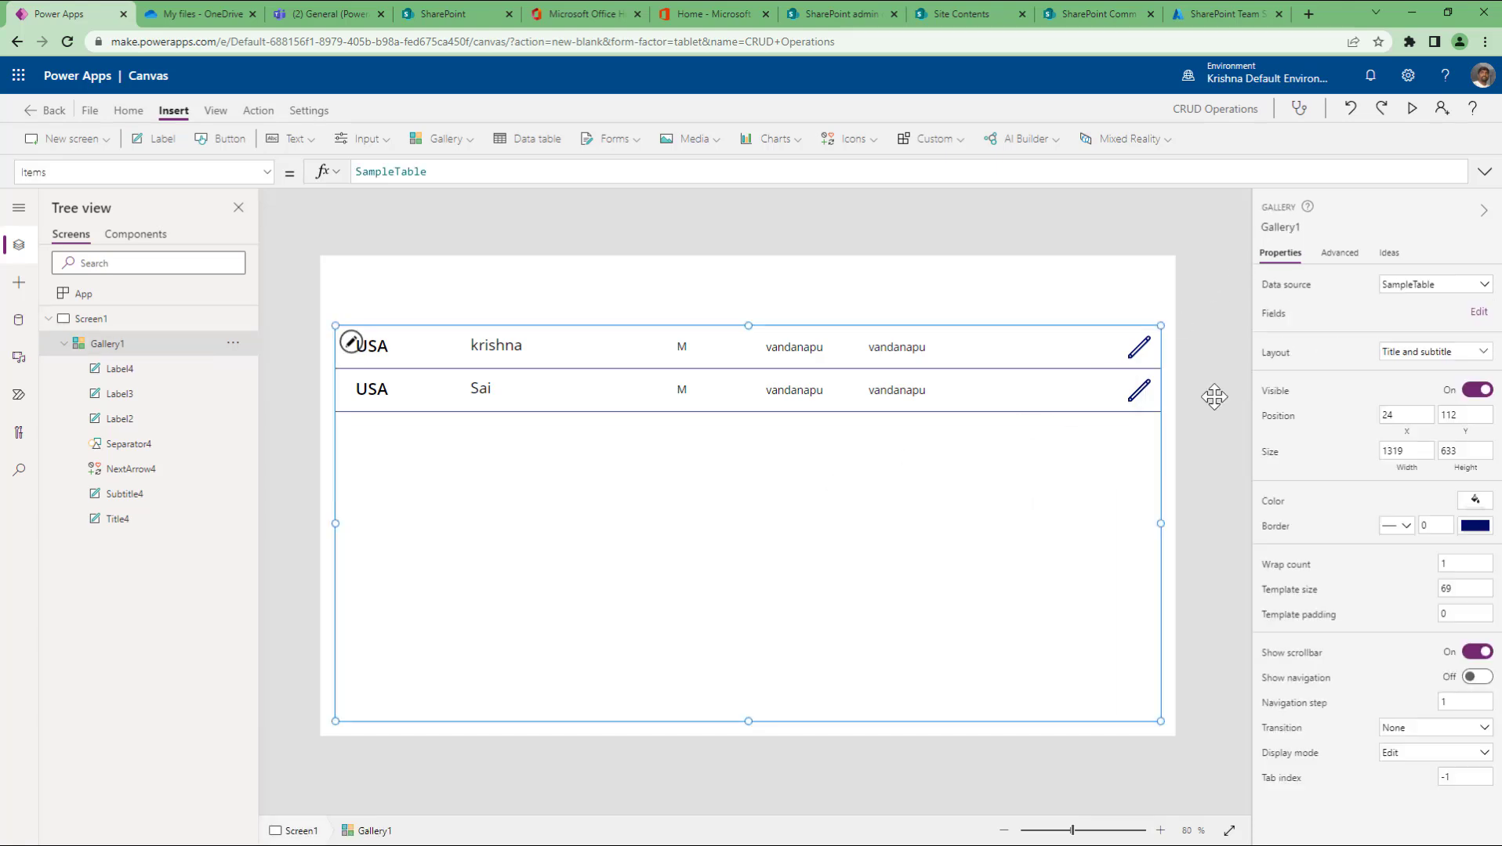
left_click(1462, 314)
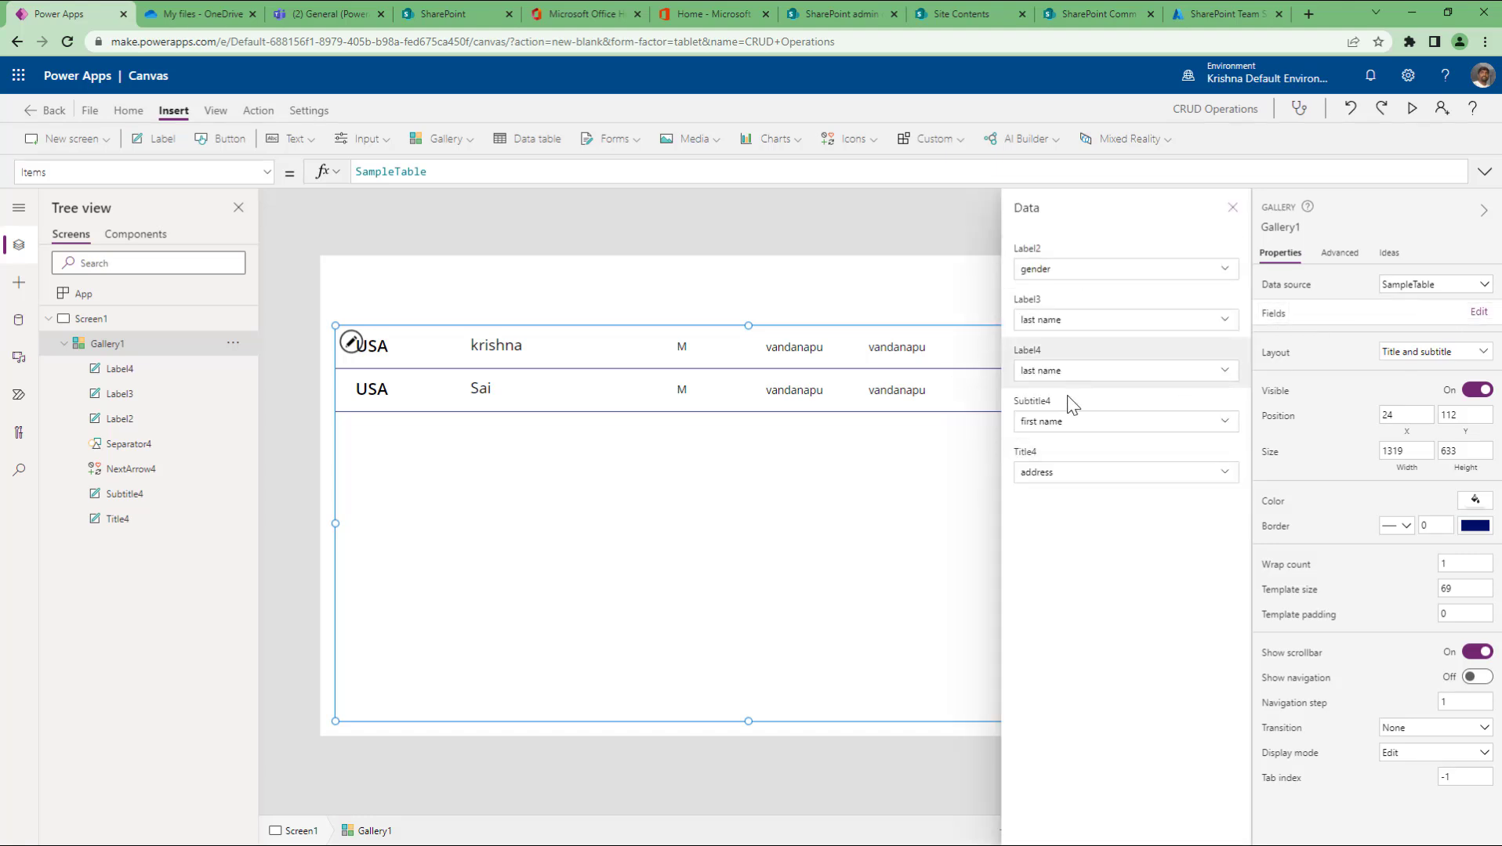
left_click(1061, 453)
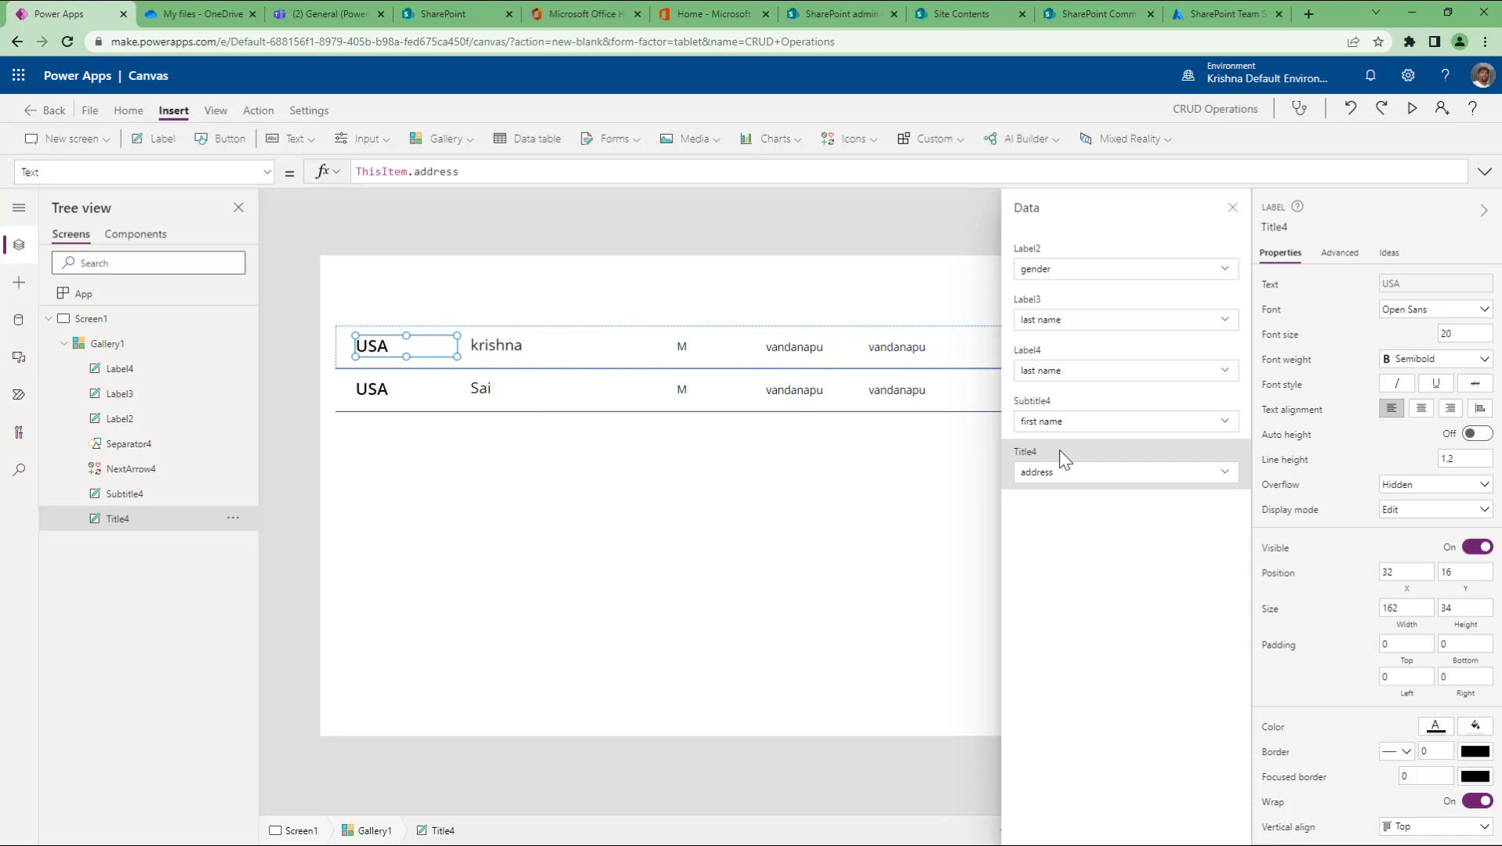
left_click(1101, 273)
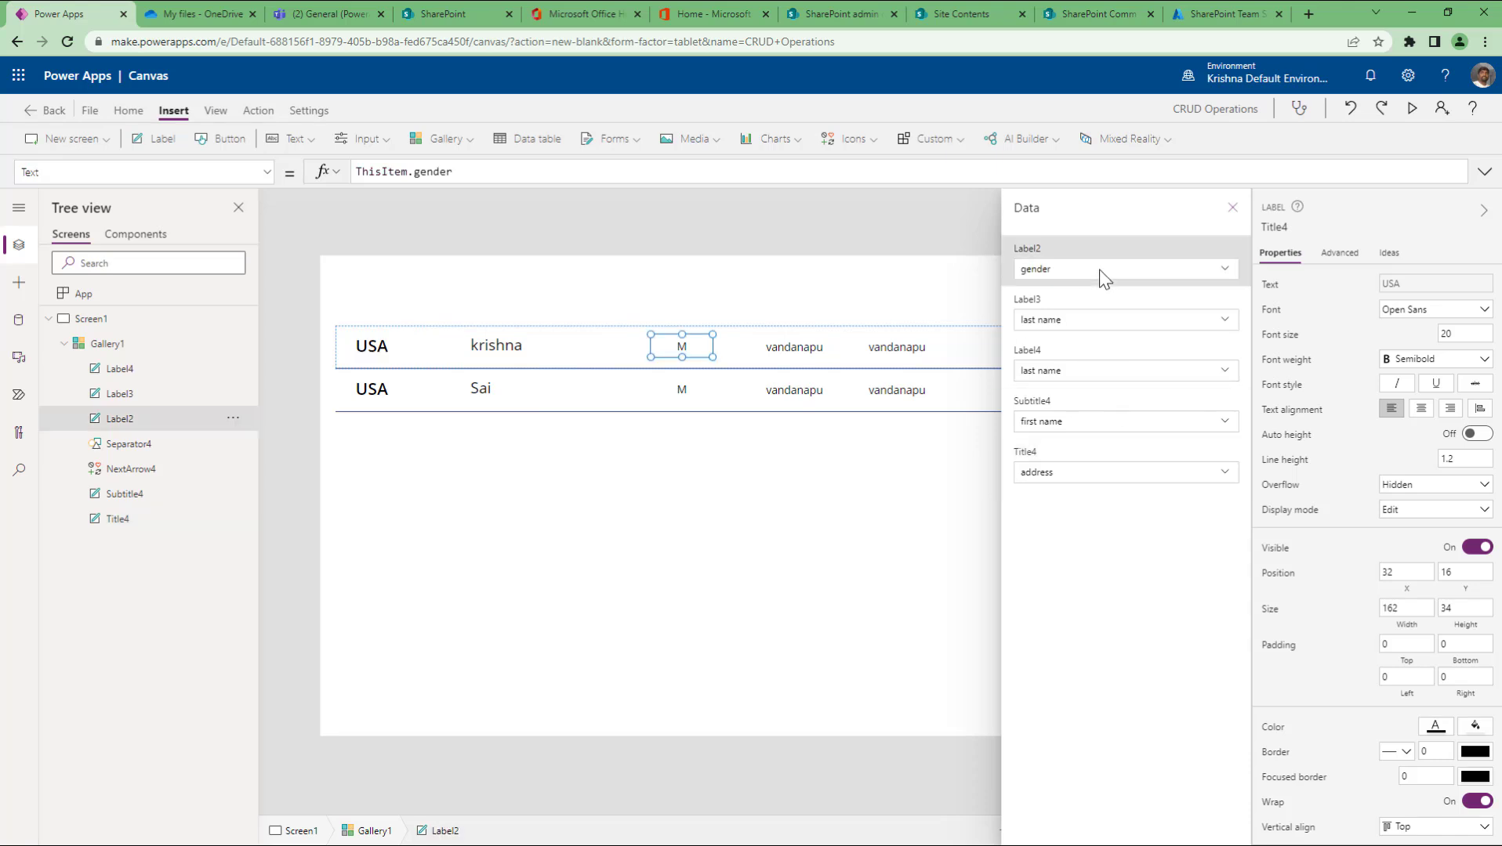
left_click(1070, 274)
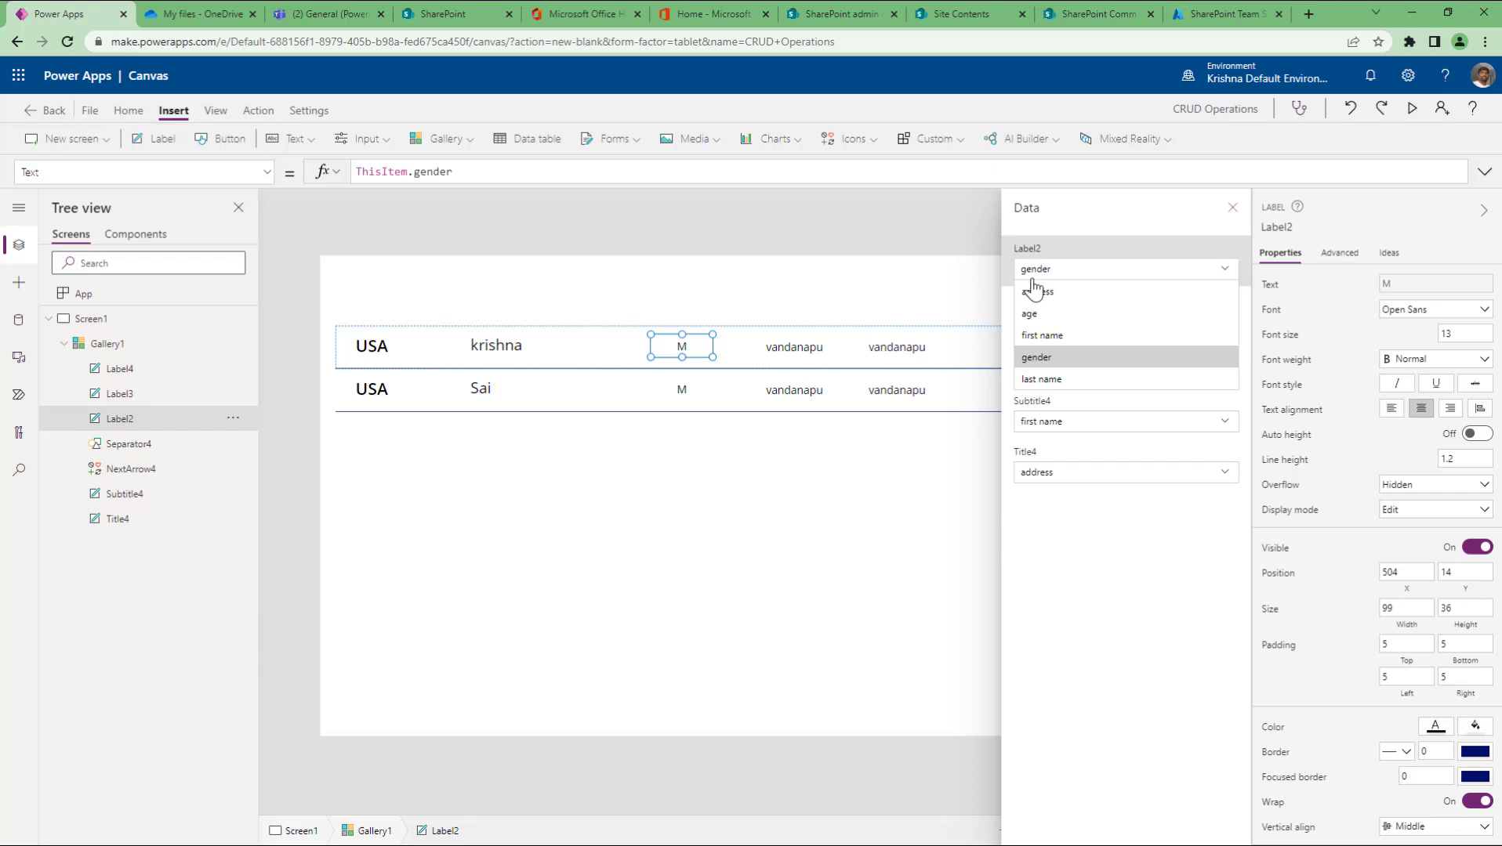
left_click(1120, 583)
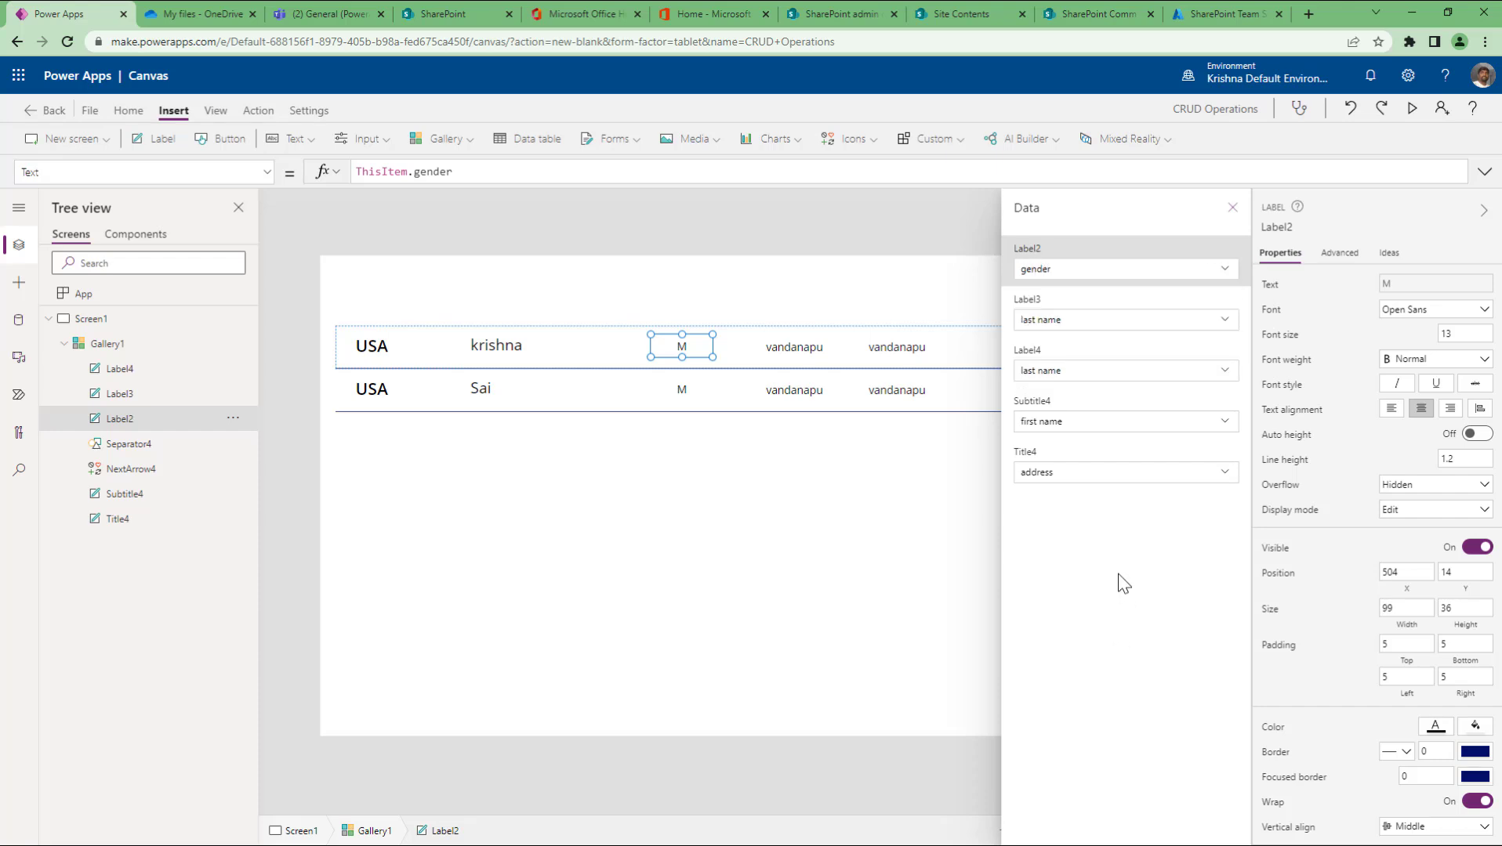
Step: Map Label3 to the age field, keep Label4 as last name, and close the Data pane
left_click(1086, 474)
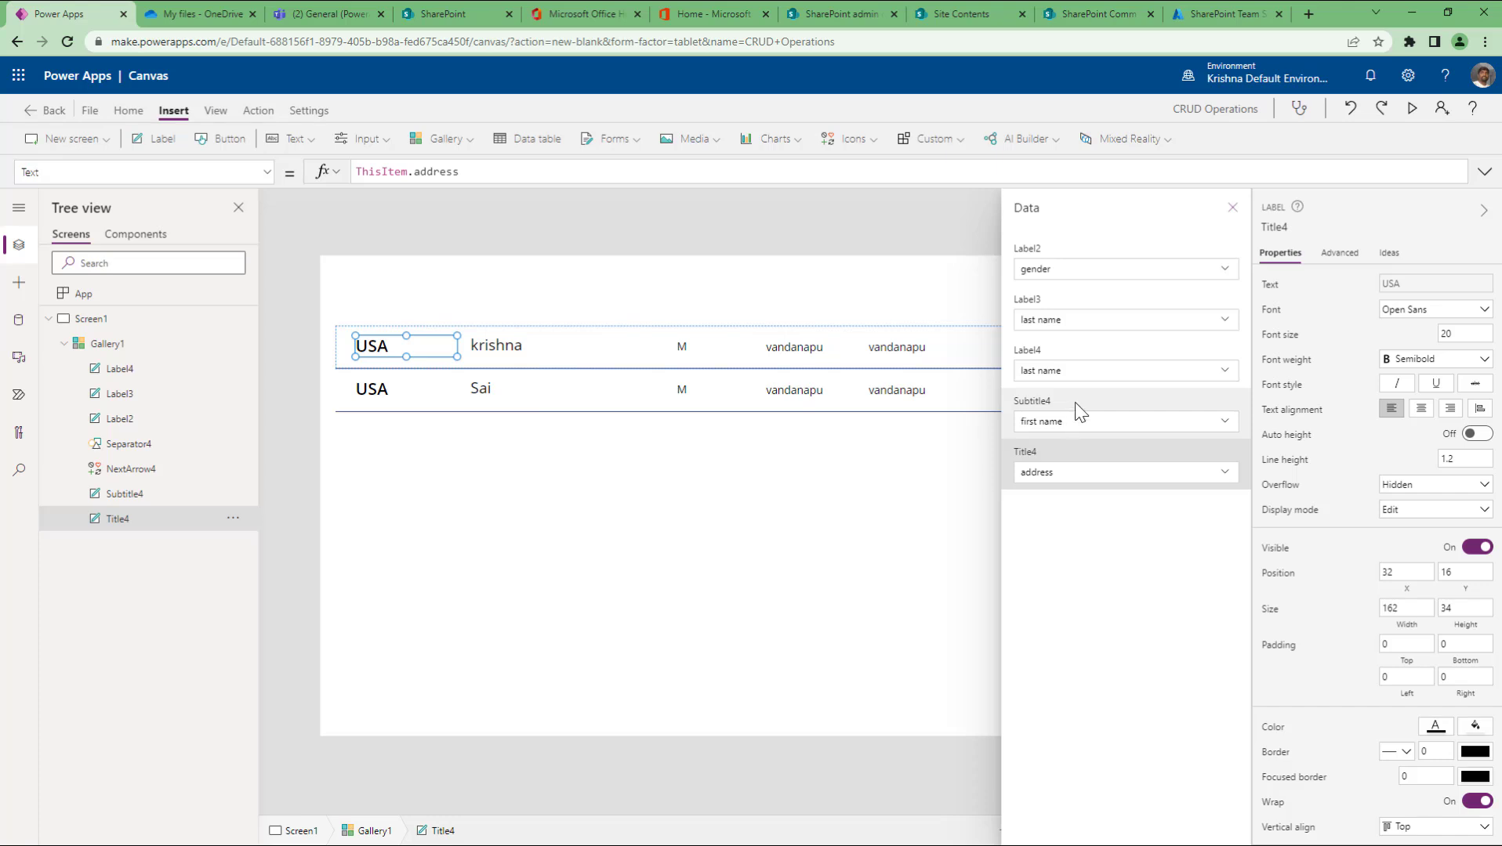
left_click(1089, 333)
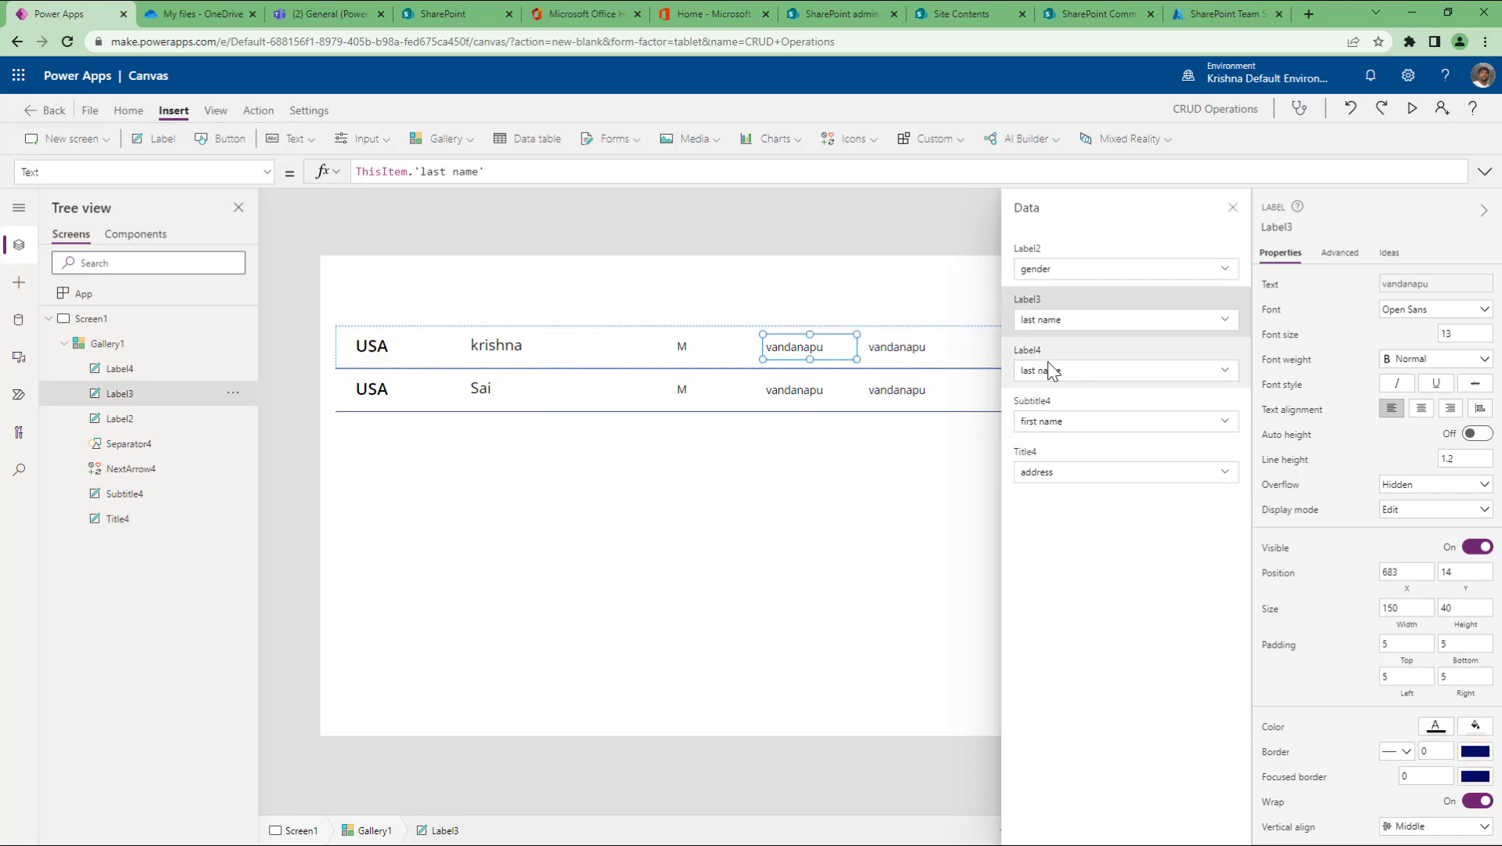
left_click(1050, 372)
left_click(1075, 322)
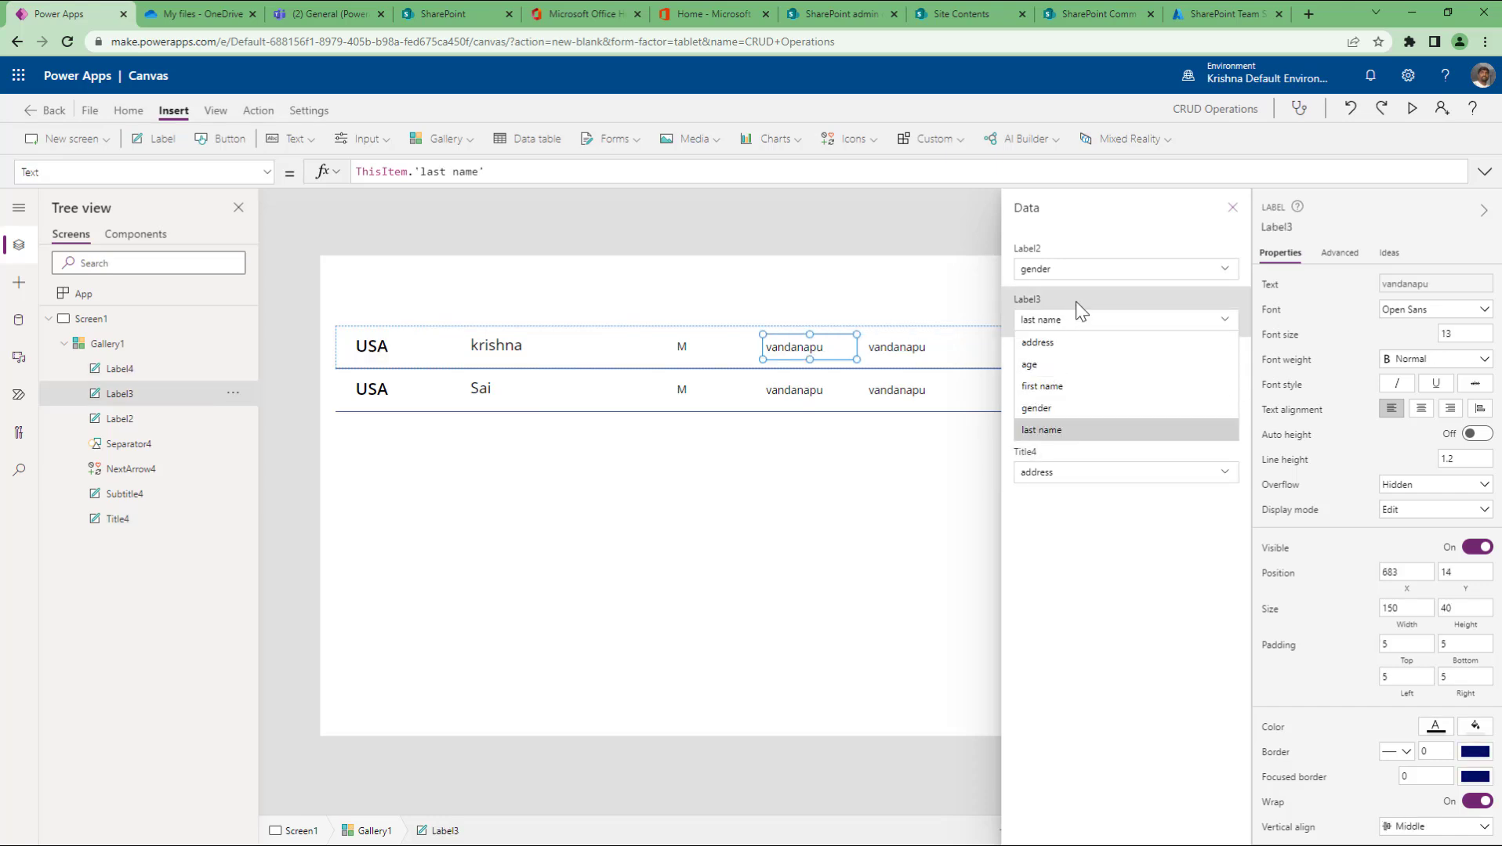
left_click(1079, 306)
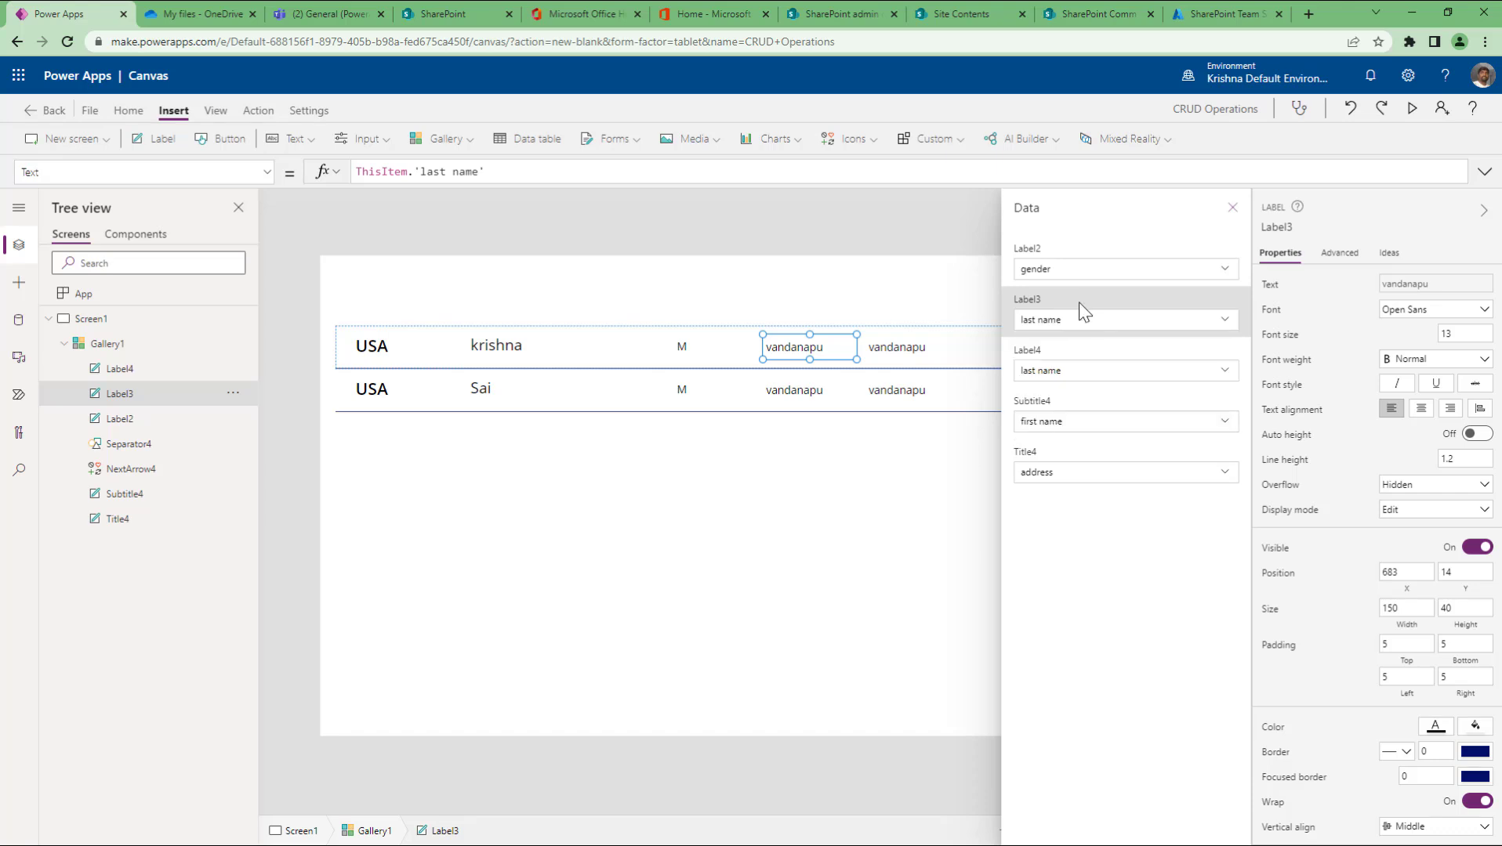
left_click(1103, 325)
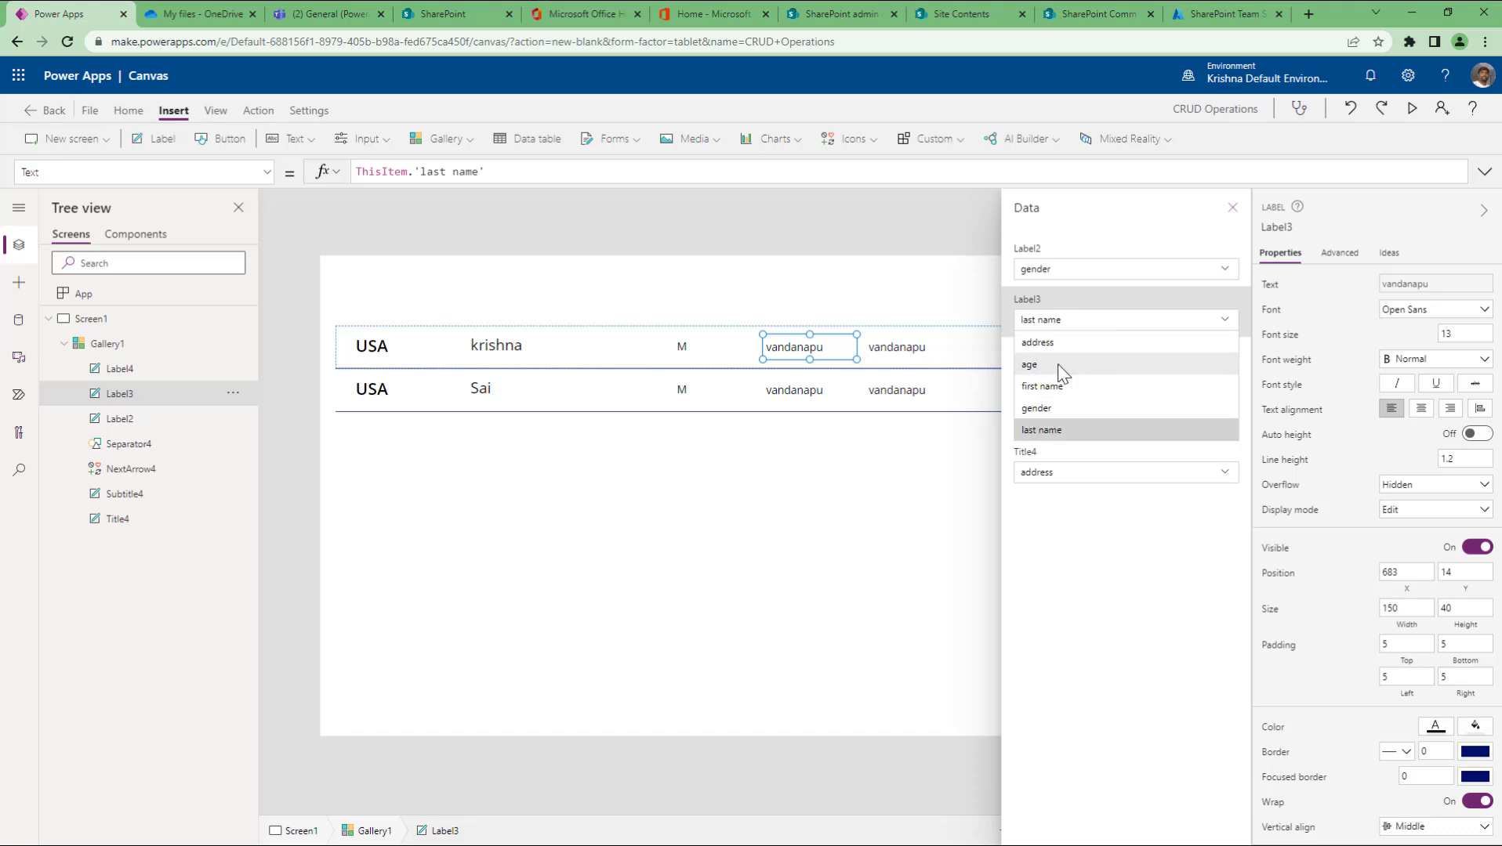
left_click(1029, 365)
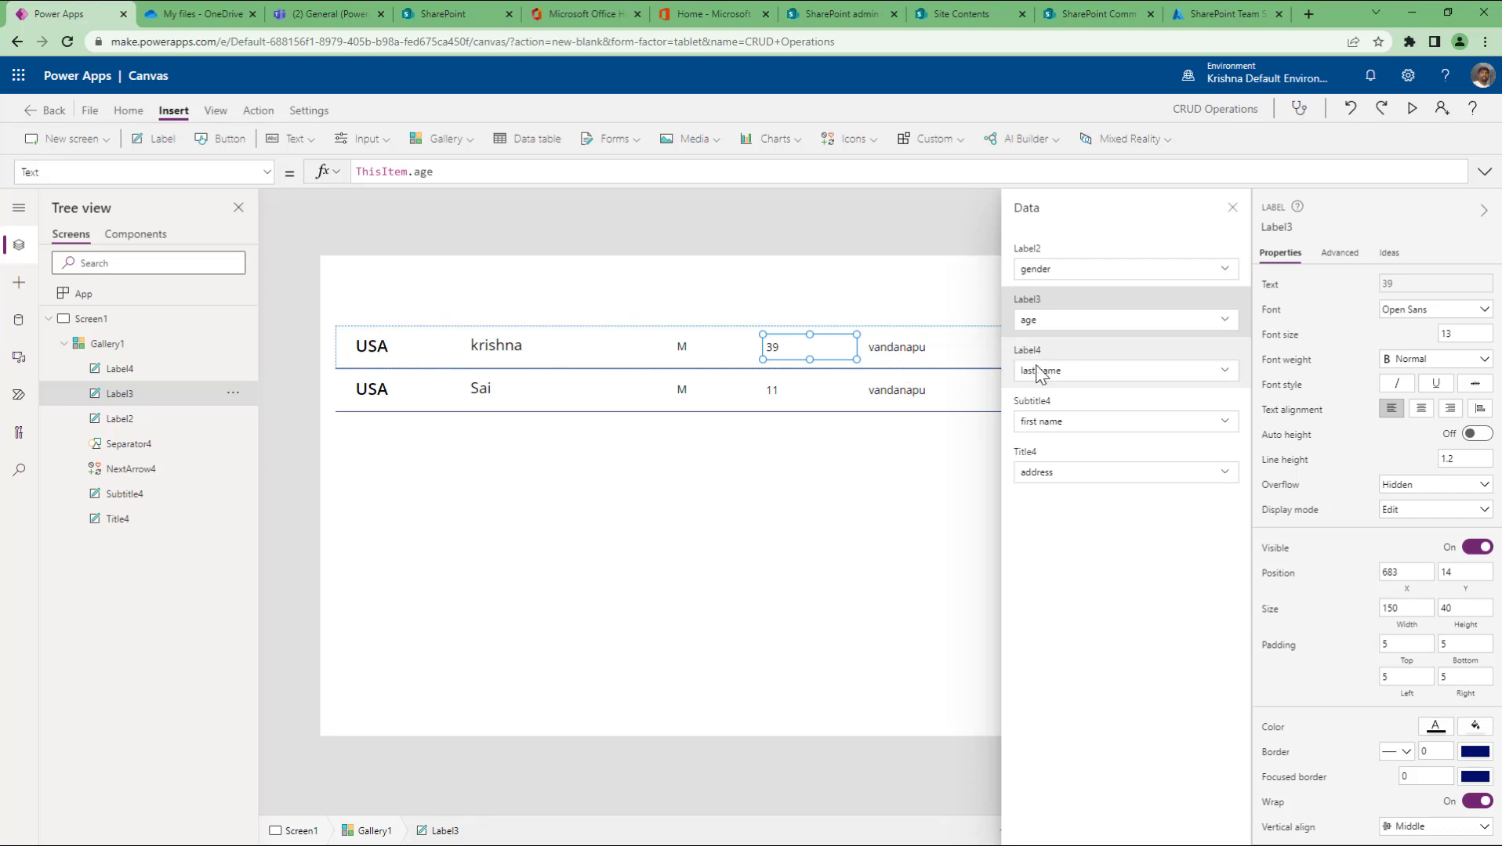
left_click(1079, 378)
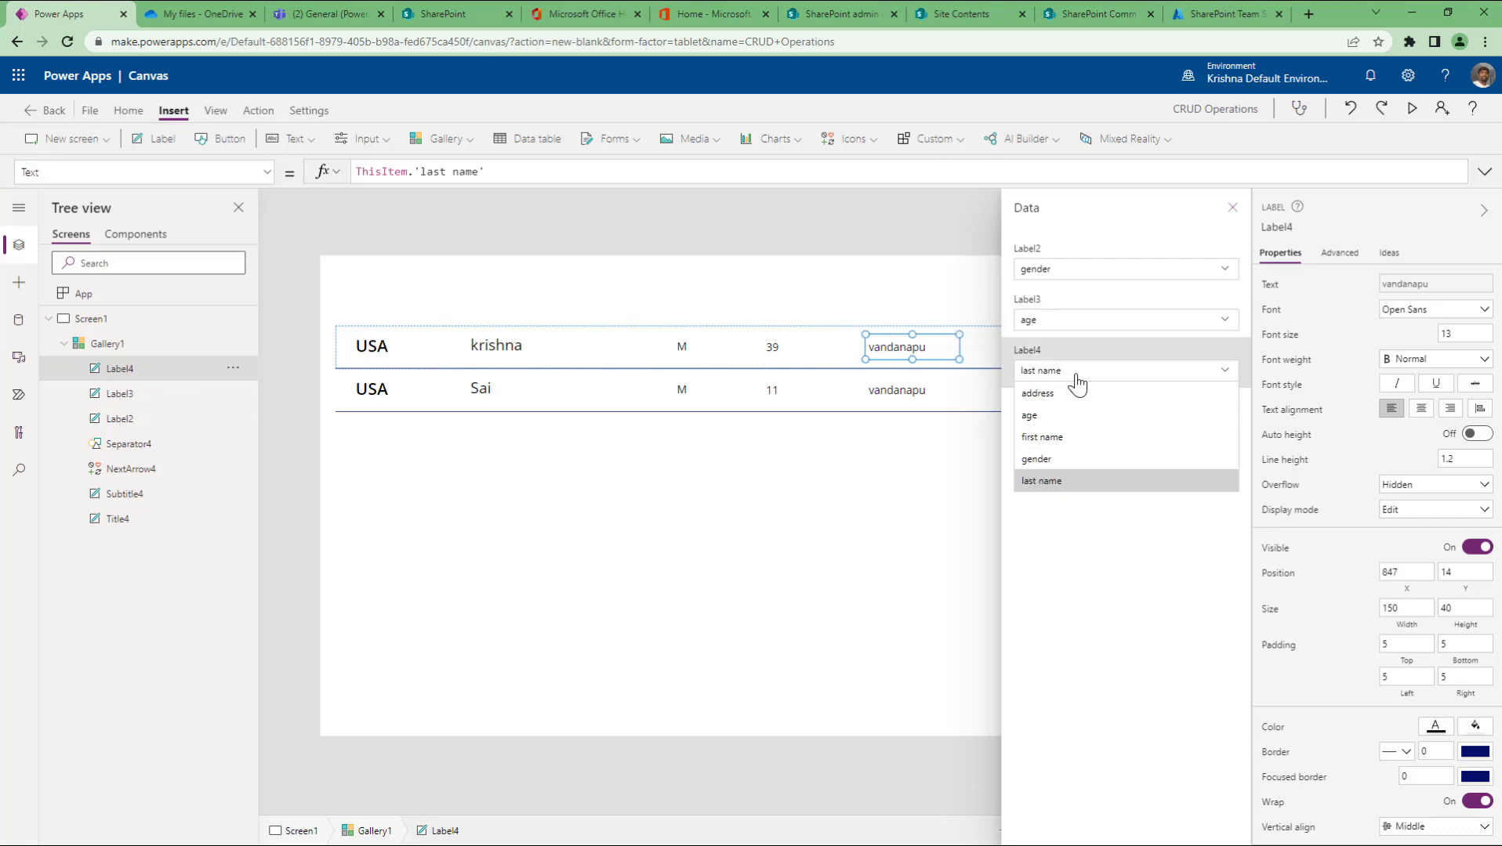
left_click(1073, 627)
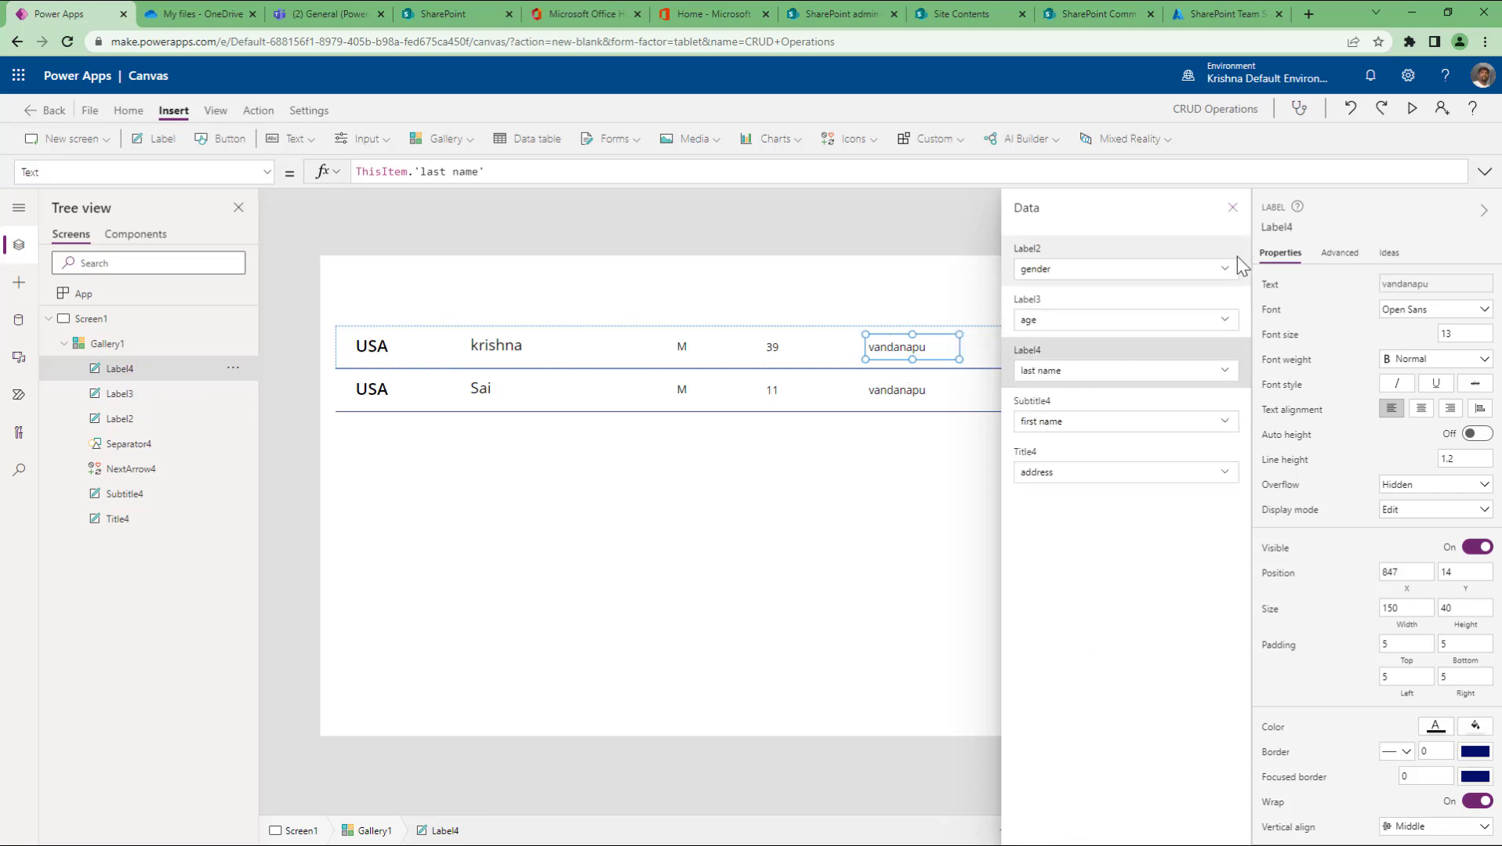
left_click(1232, 207)
left_click(889, 509)
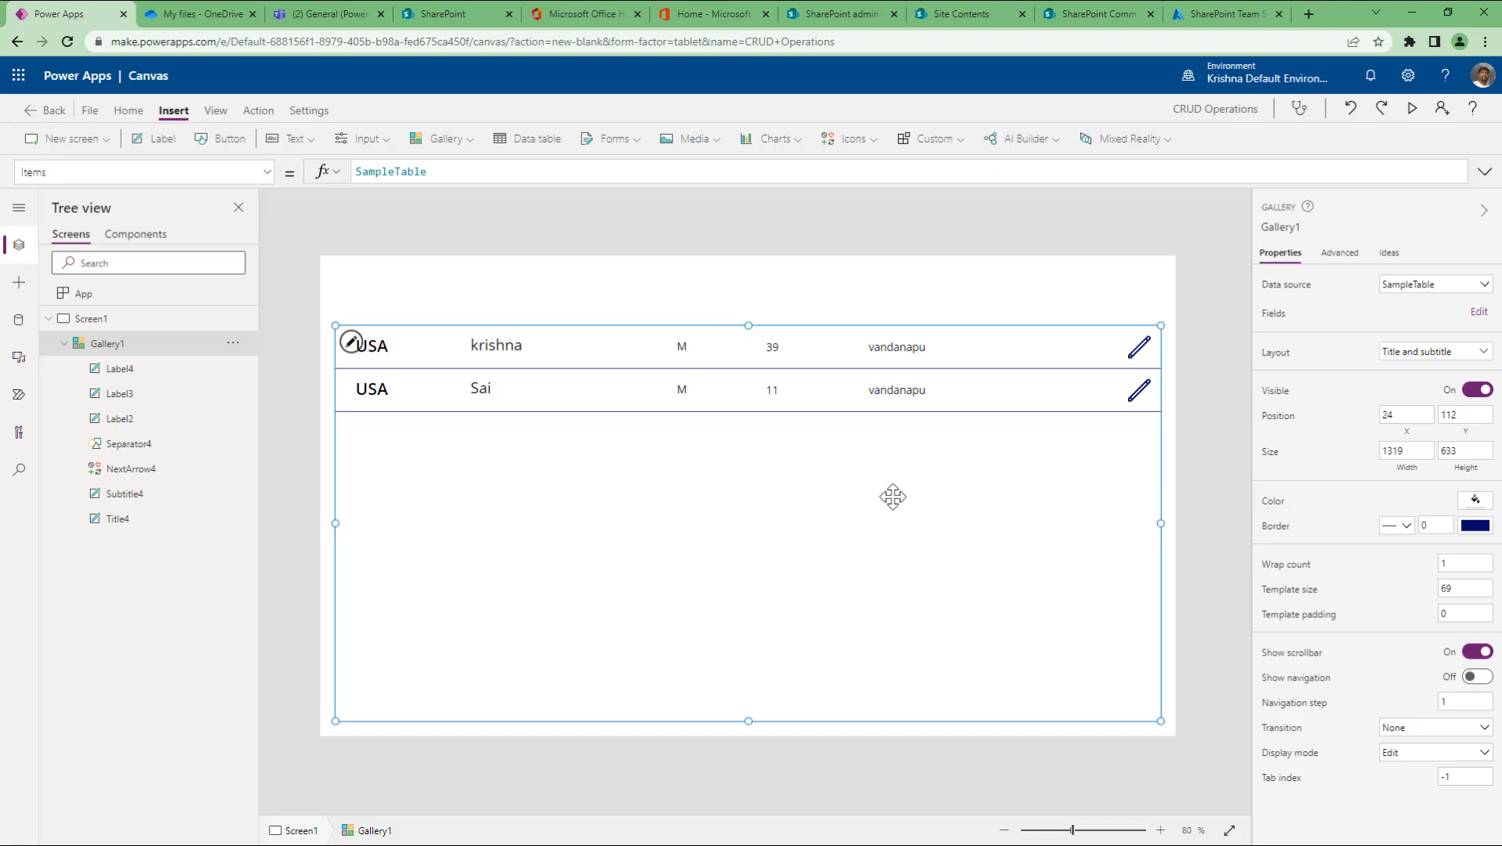
left_click(1477, 391)
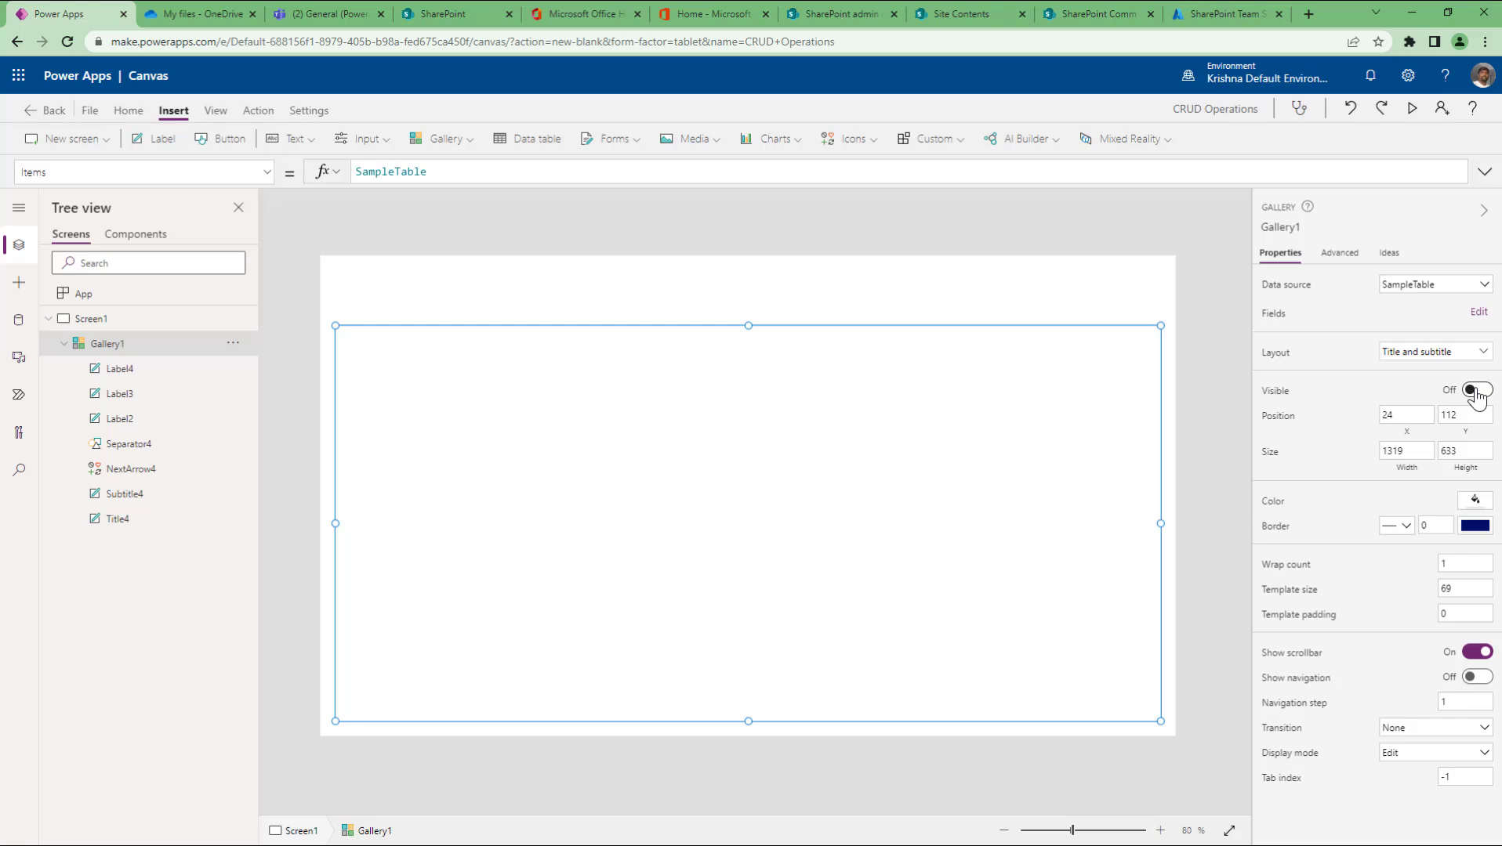
left_click(1475, 391)
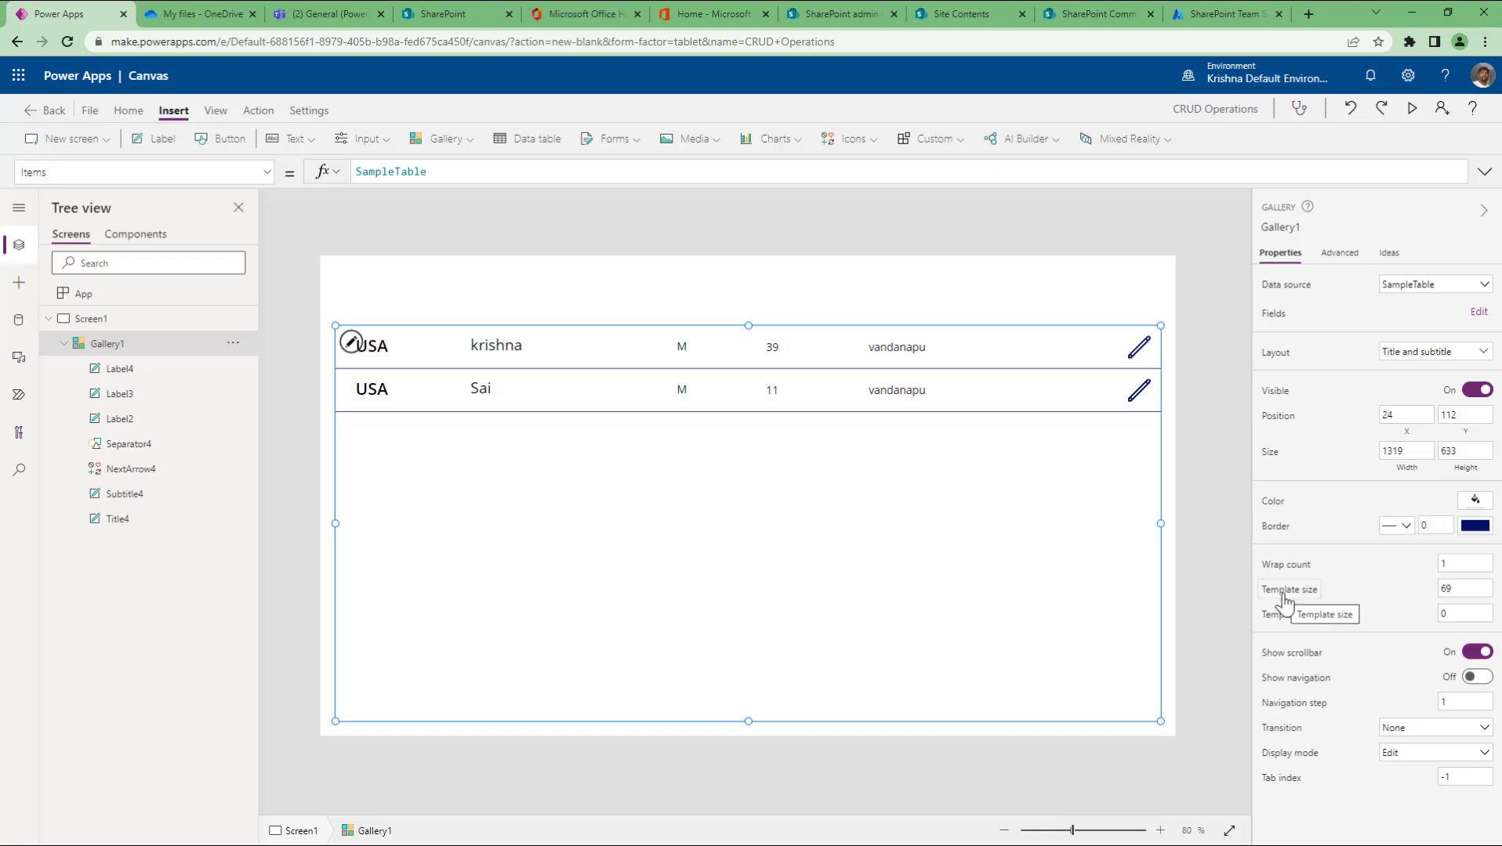
Step: Try a template size of 275, then set Gallery1's template size to 70
left_click(1464, 587)
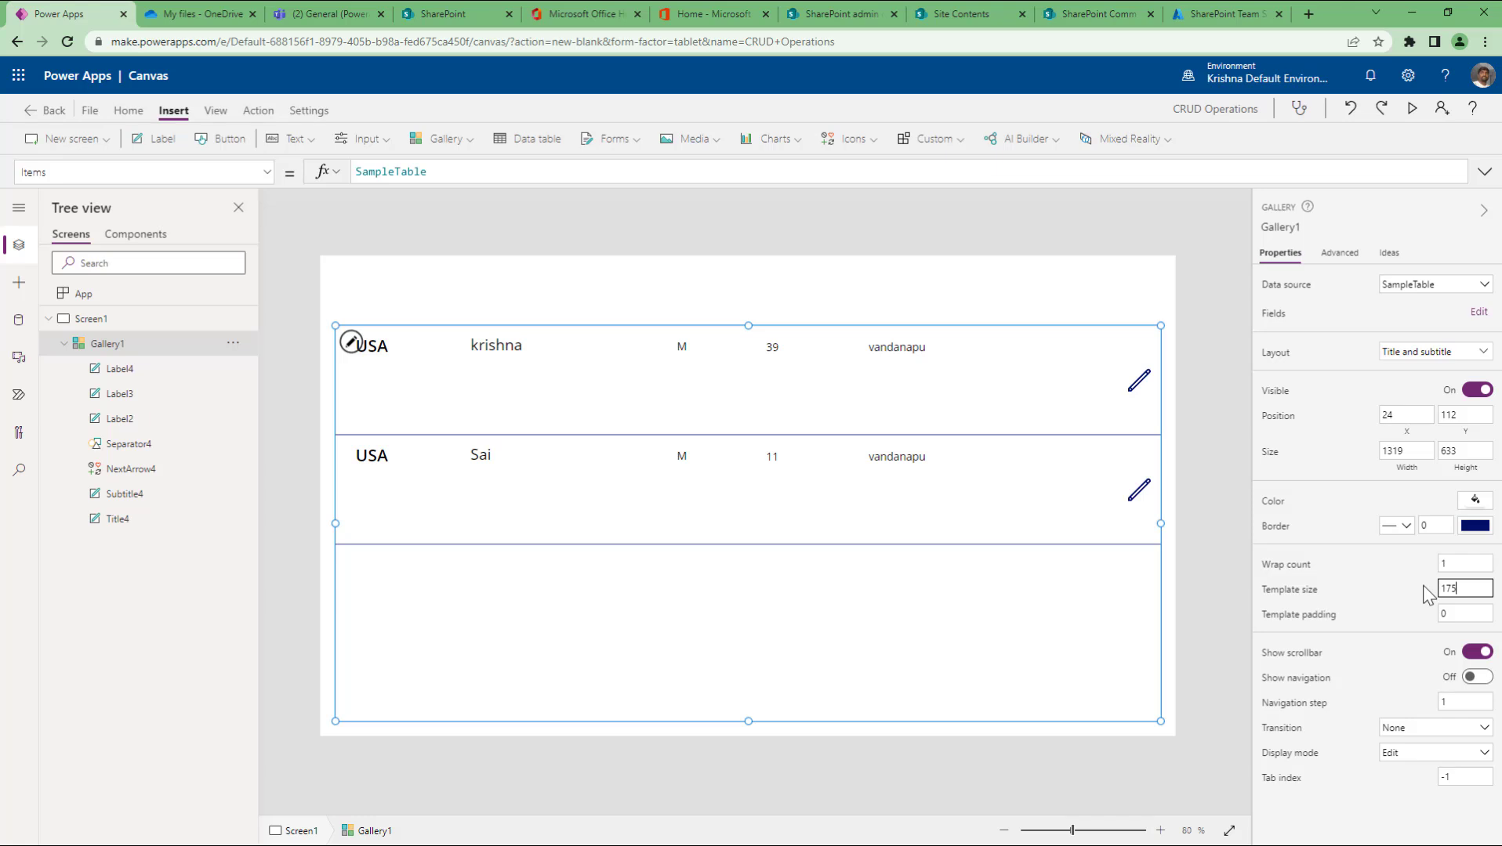
key("Delete")
type("2")
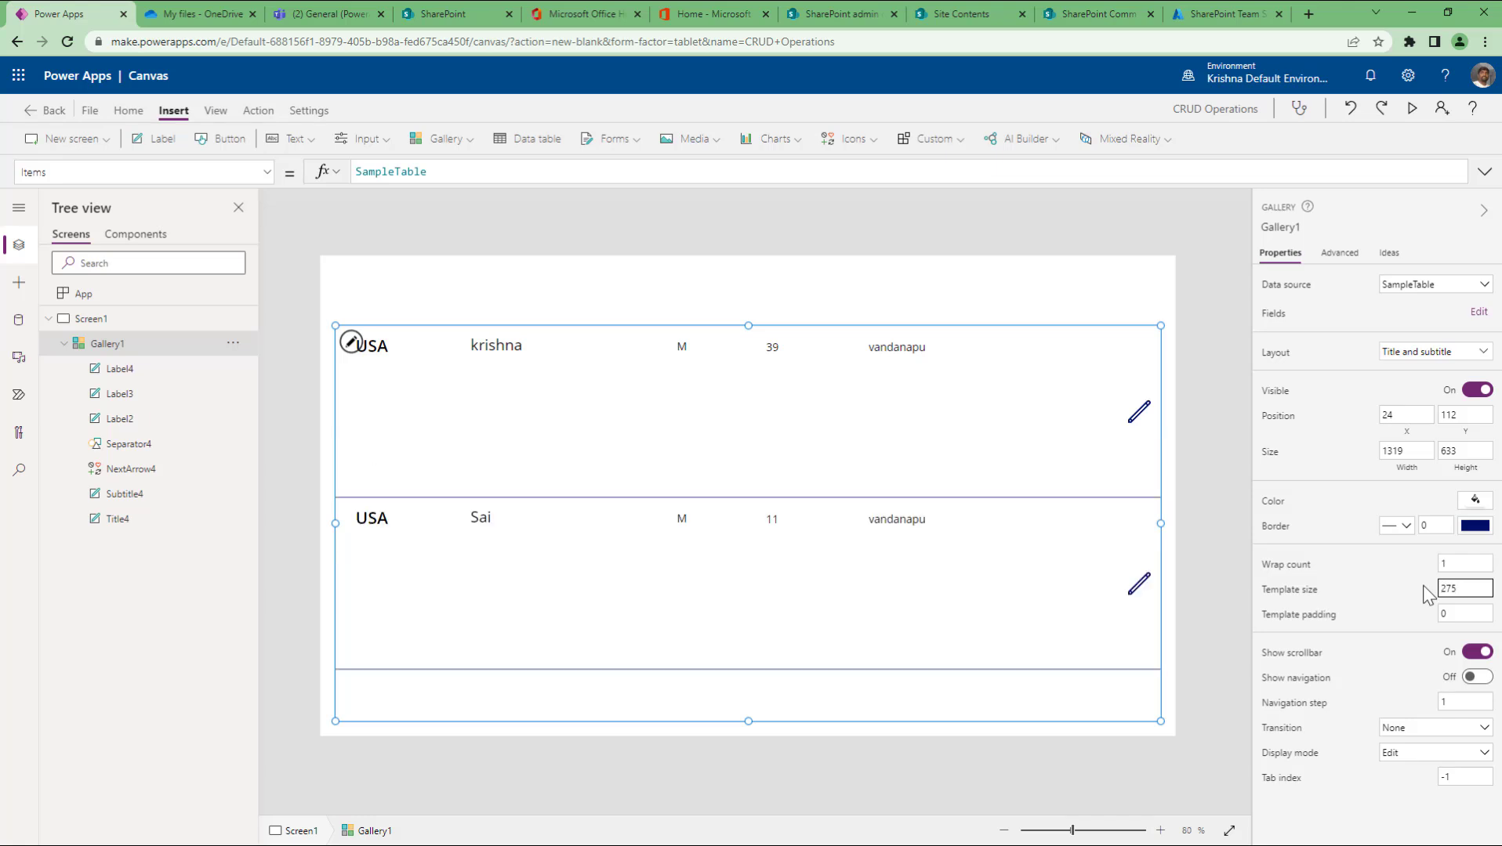
key("ctrl+a")
type("70")
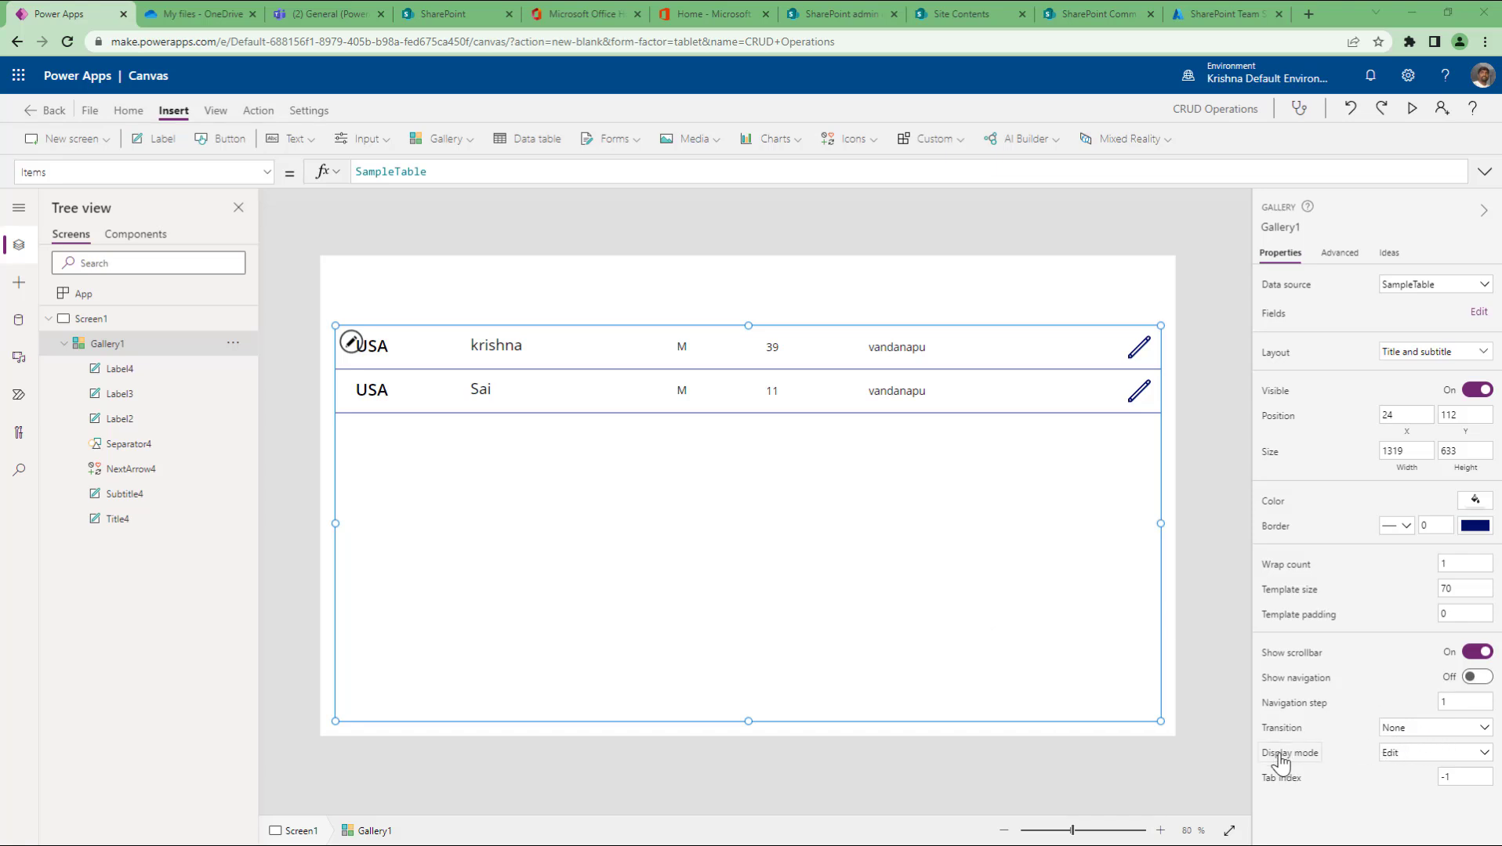
left_click(1411, 758)
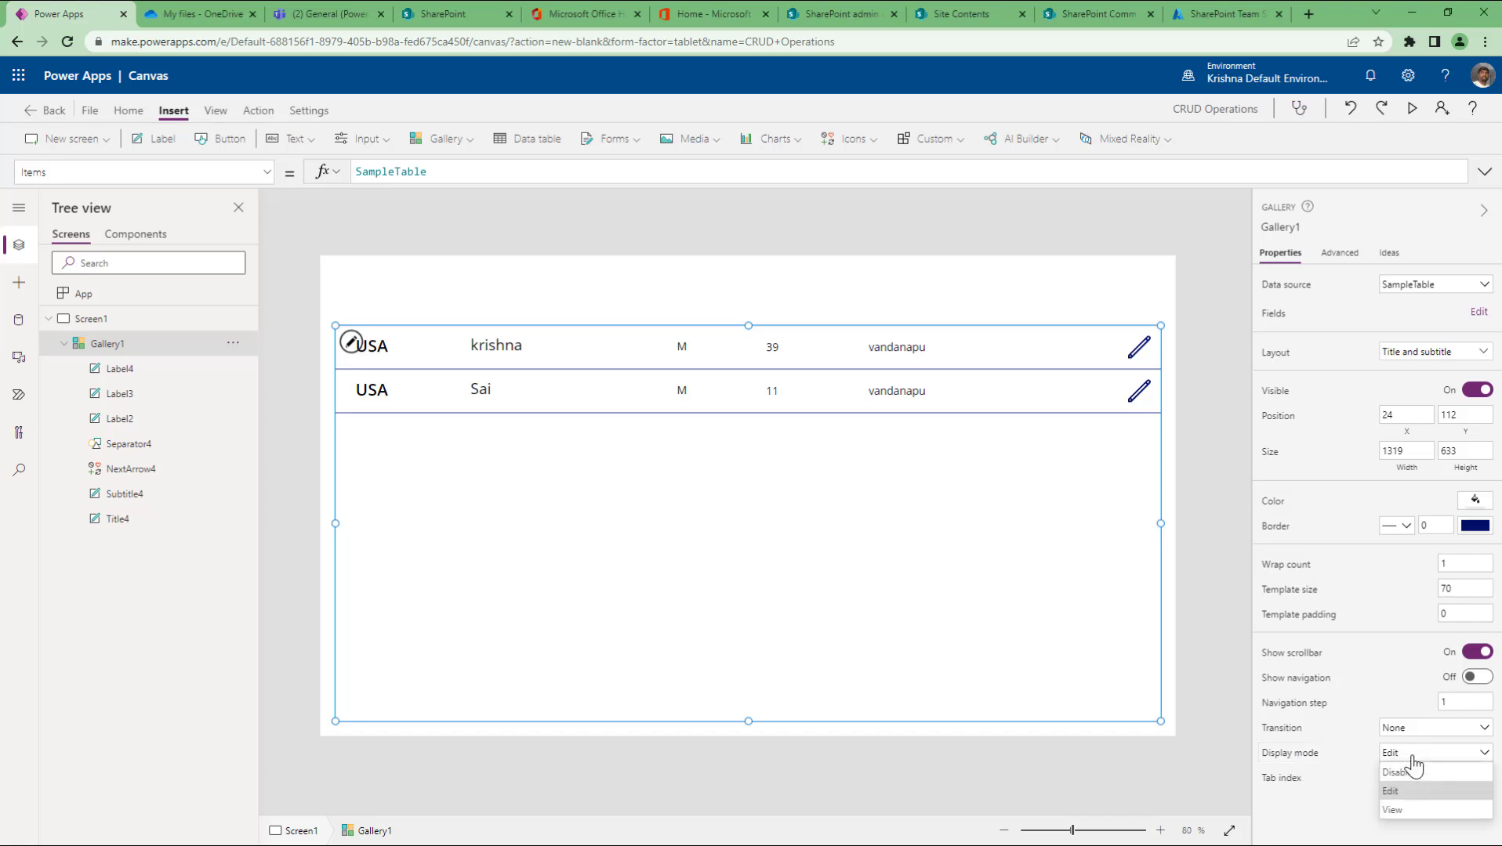
left_click(1393, 810)
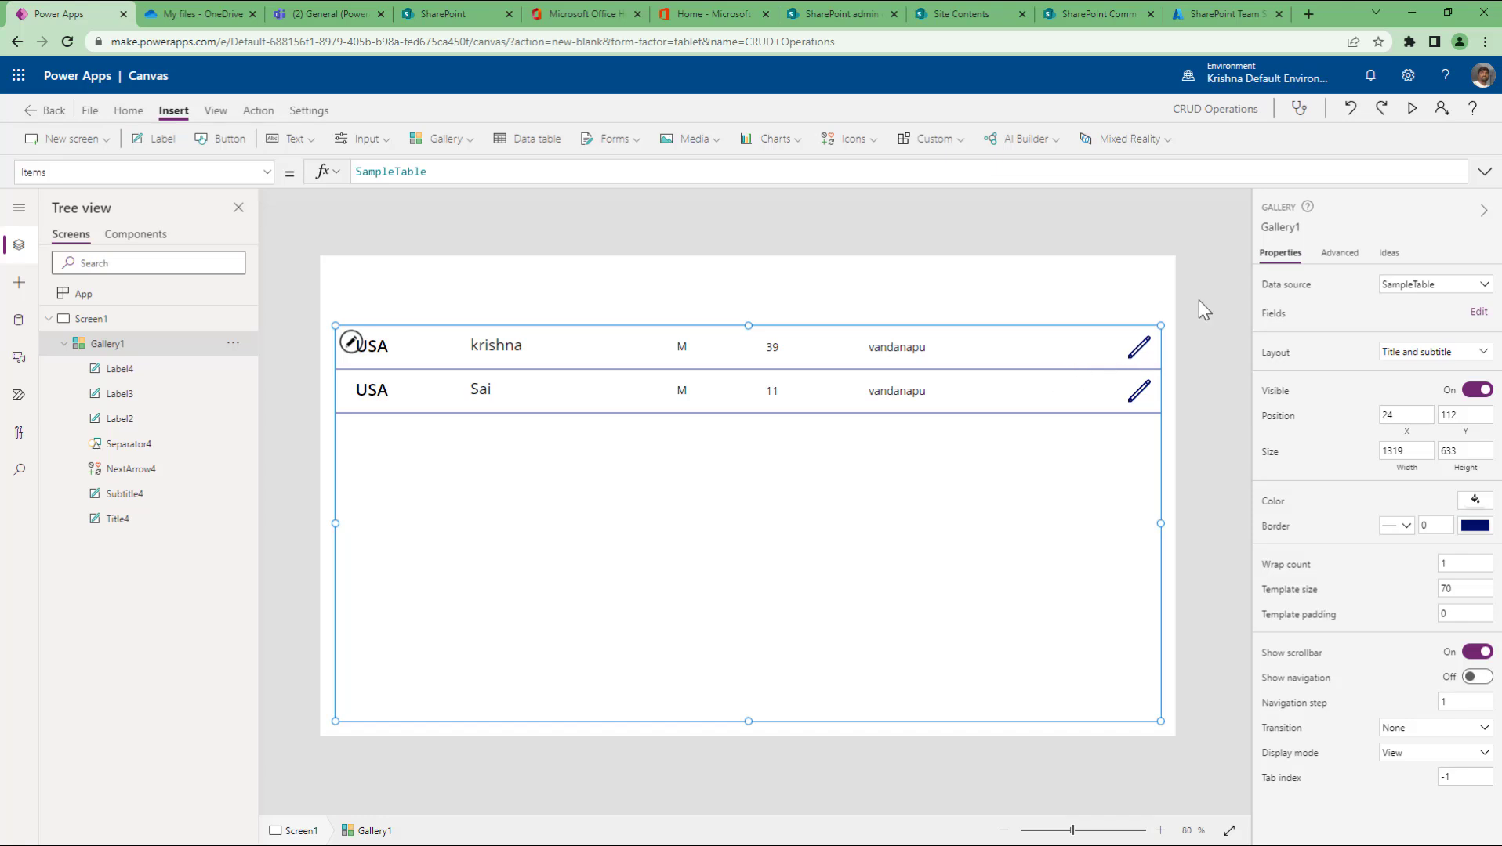
left_click(1409, 109)
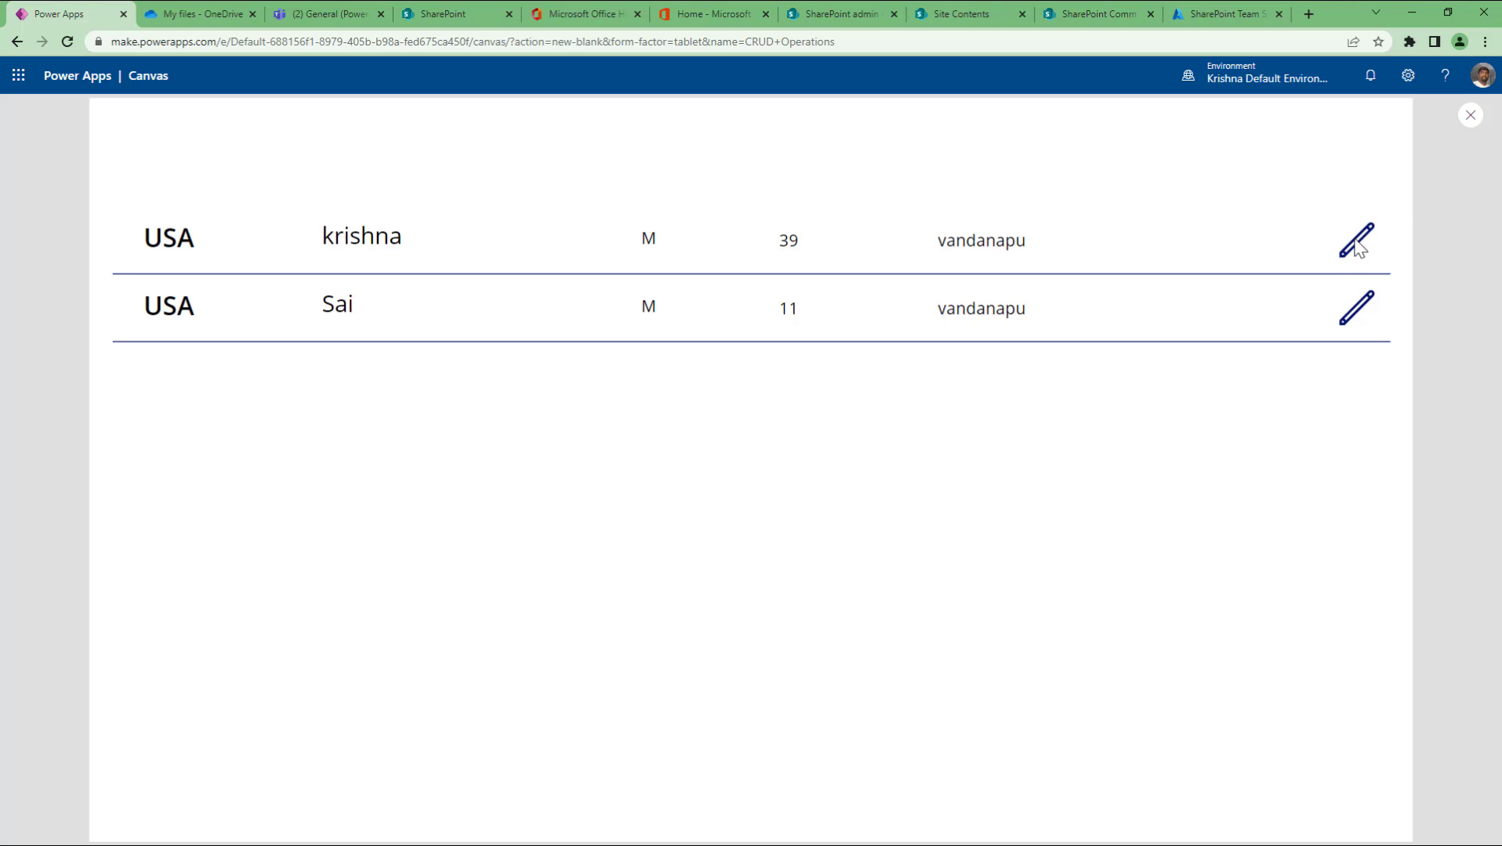
left_click(1470, 115)
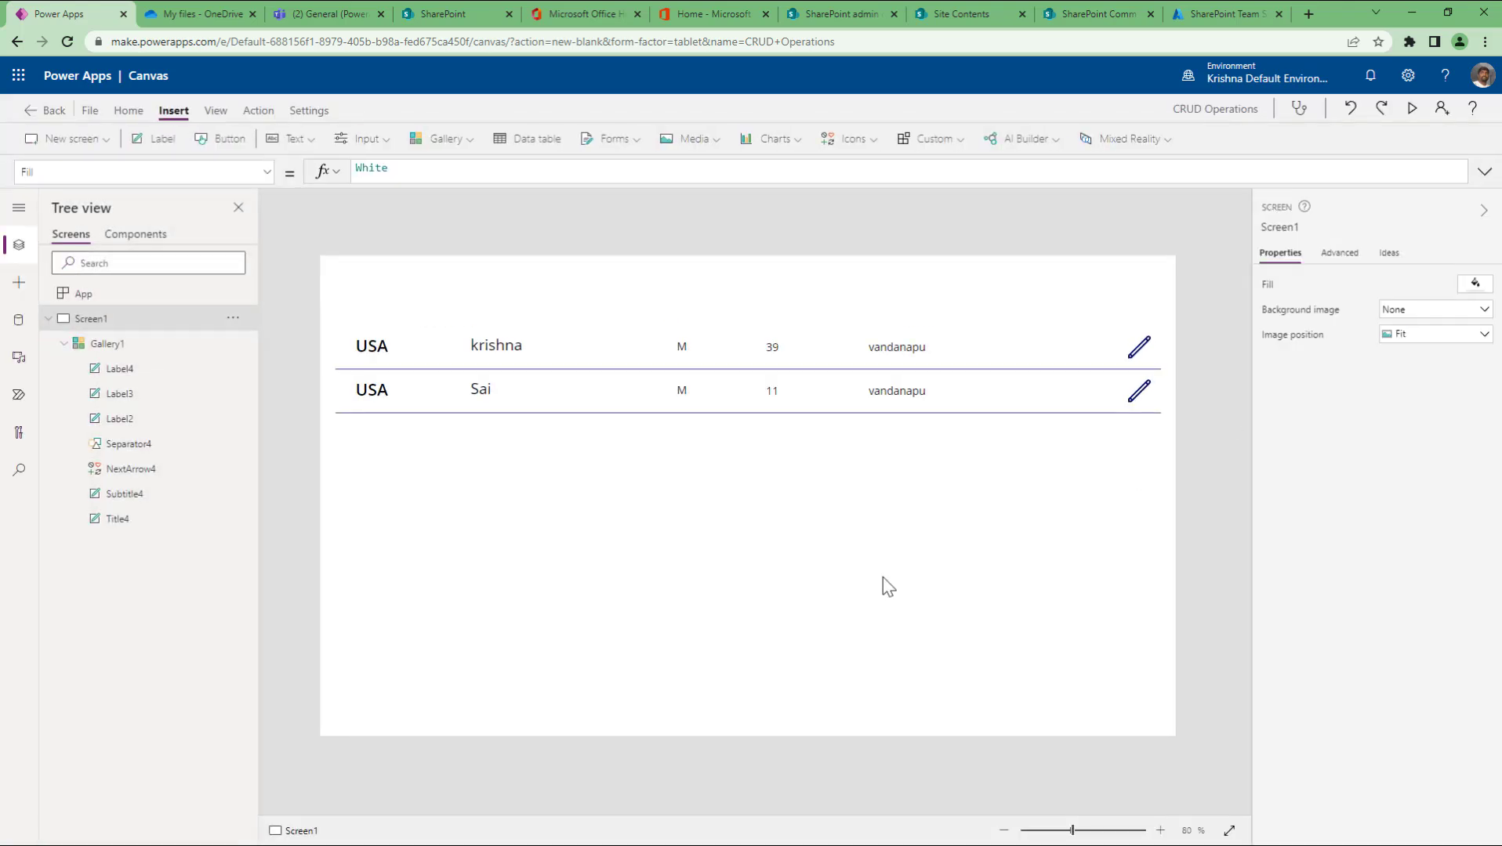
left_click(883, 578)
left_click(1401, 754)
left_click(1397, 787)
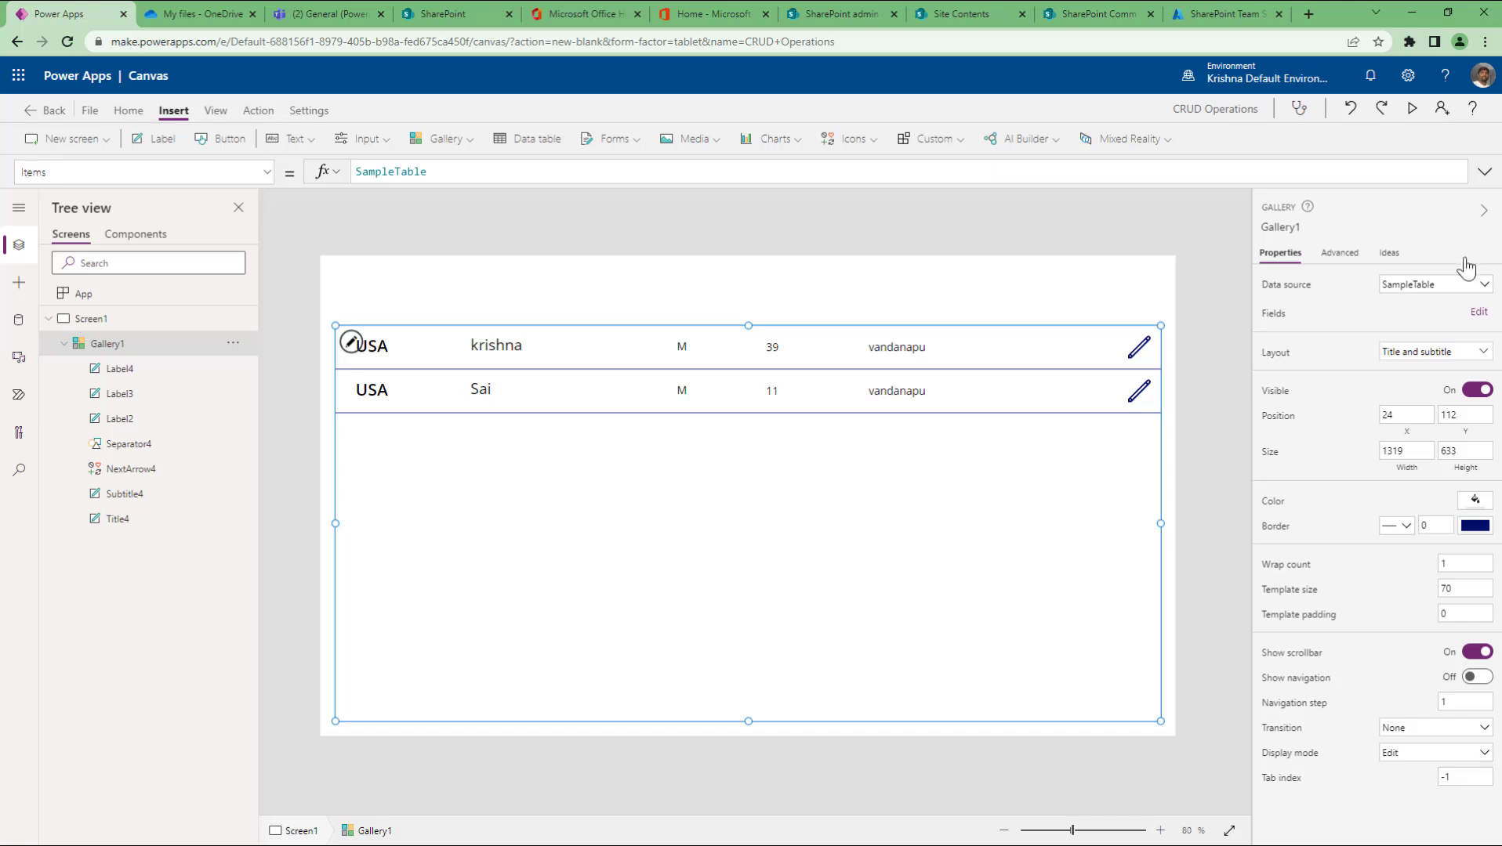
left_click(1410, 109)
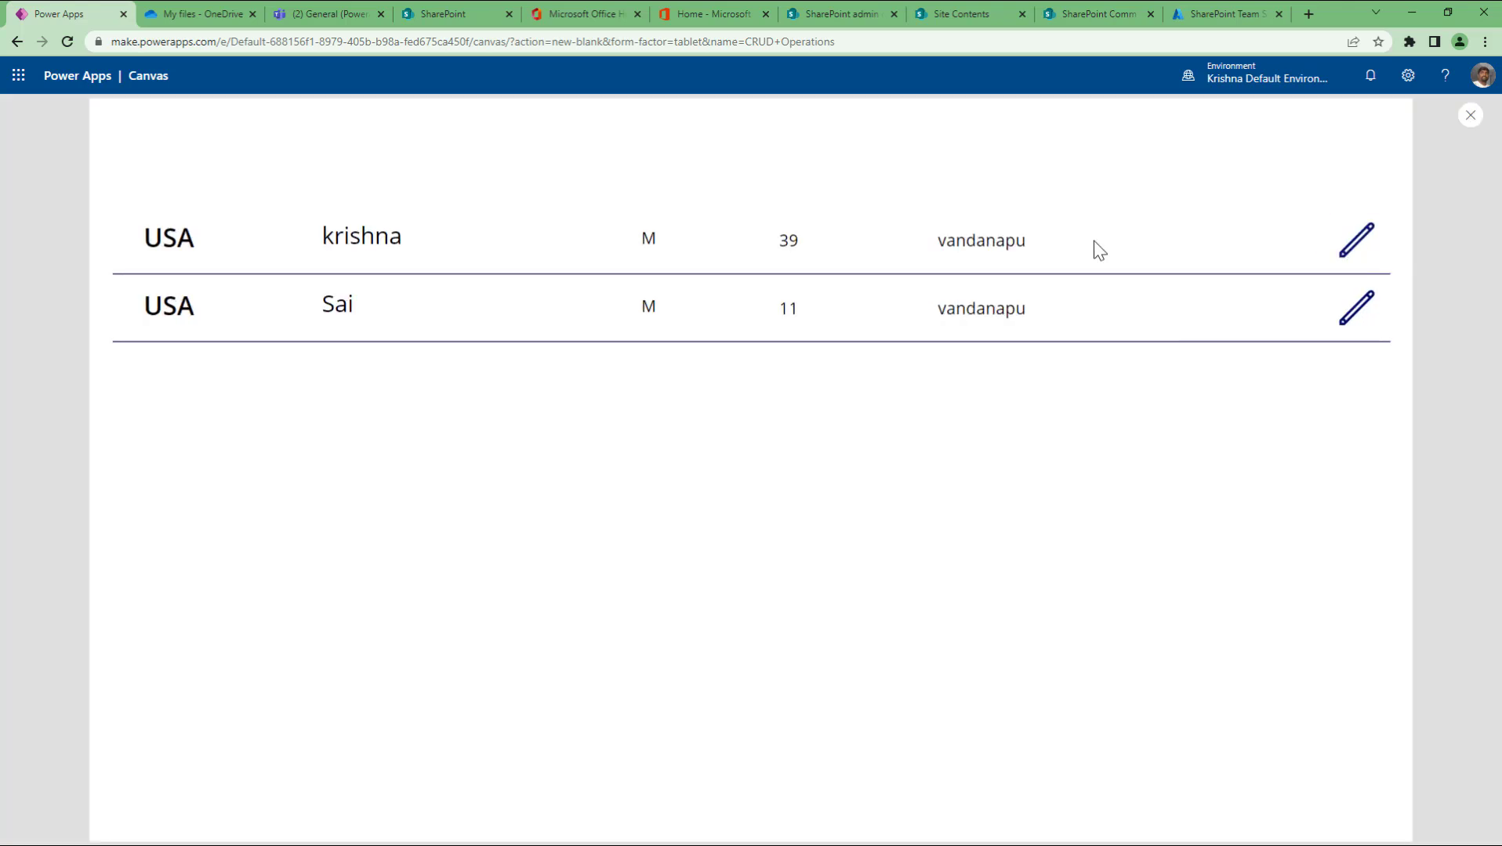
left_click(1471, 115)
left_click(855, 621)
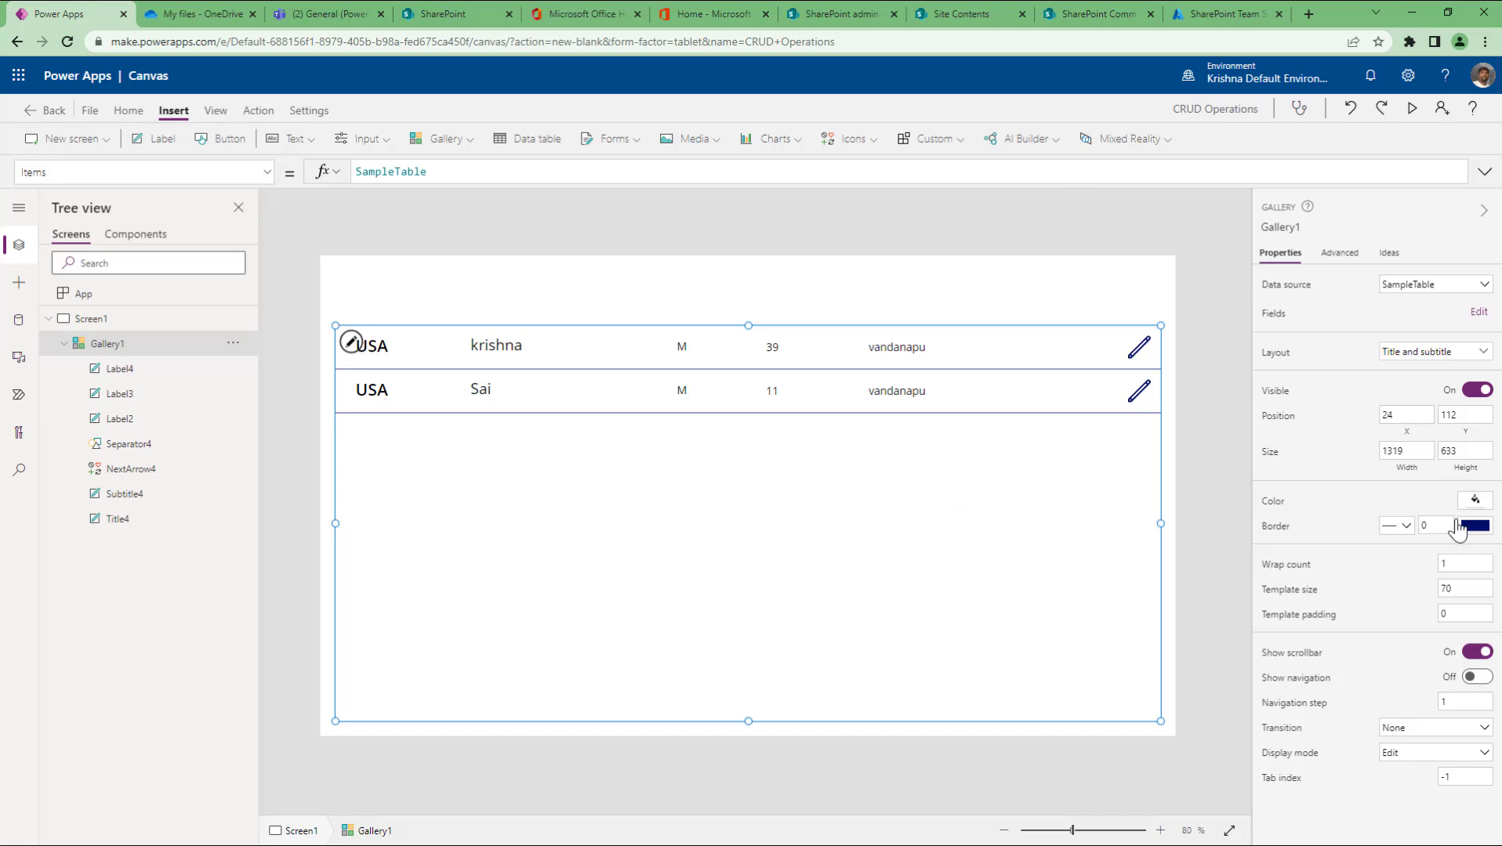
Step: Try Gallery1 wrap counts of 10, 2, 1 and 3
left_click(1473, 570)
key("BackSpace")
type("15")
key("BackSpace")
type("0")
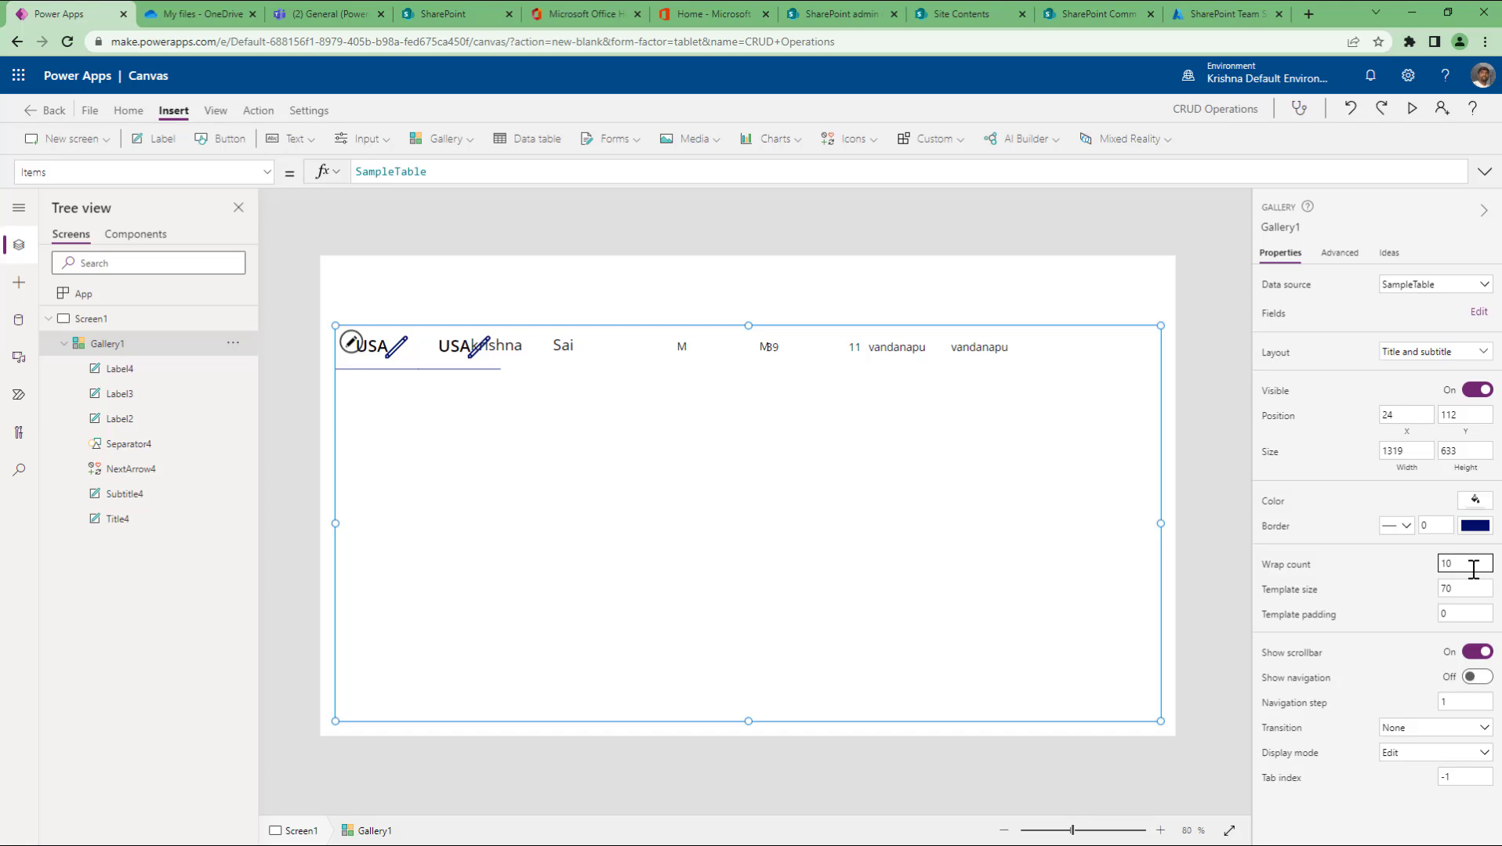
key("BackSpace")
key("BackSpace")
type("2")
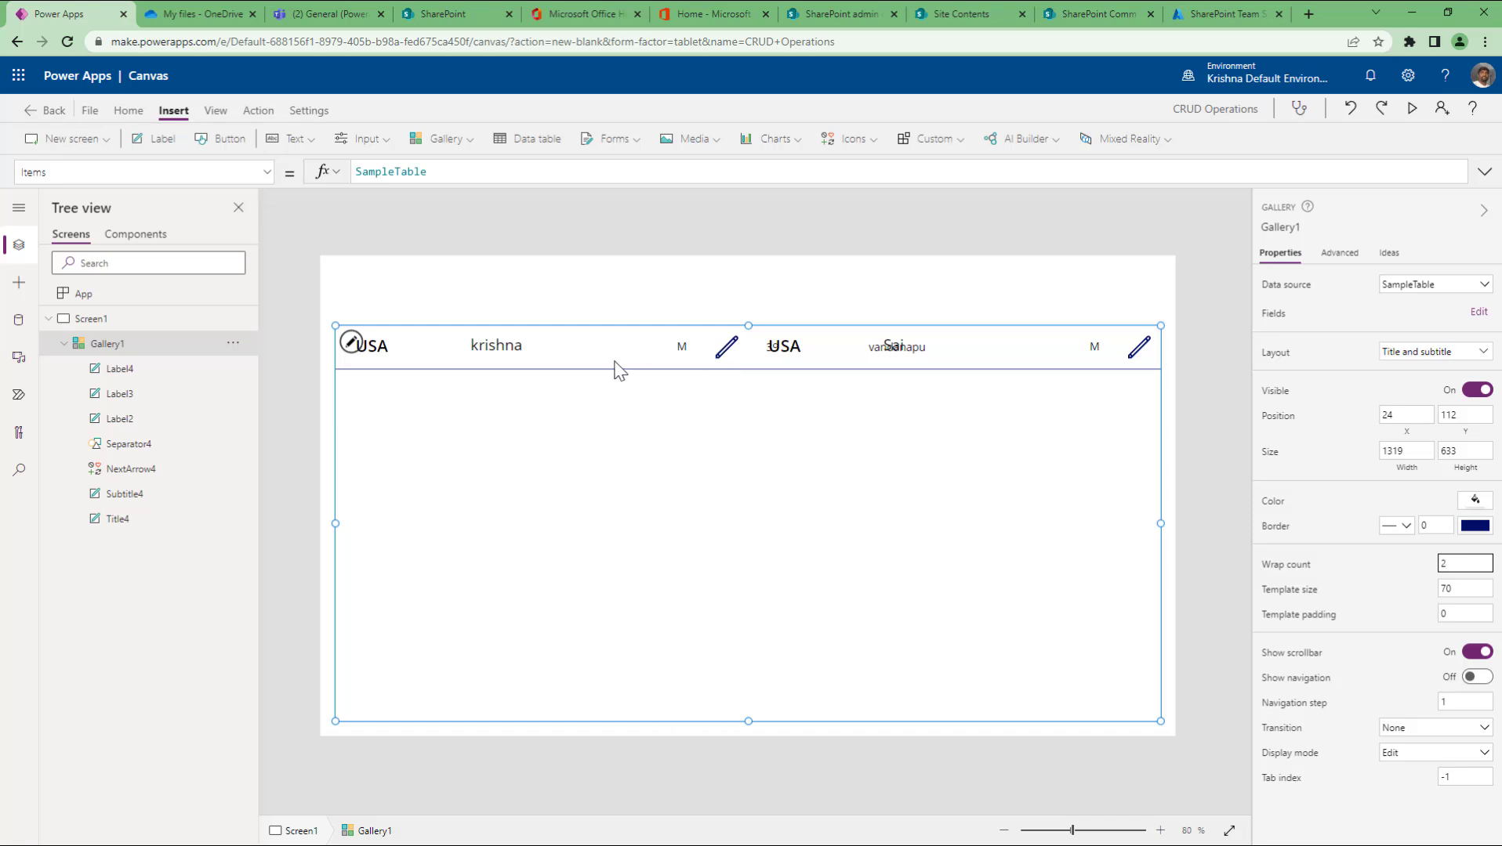
double_click(1462, 561)
type("1")
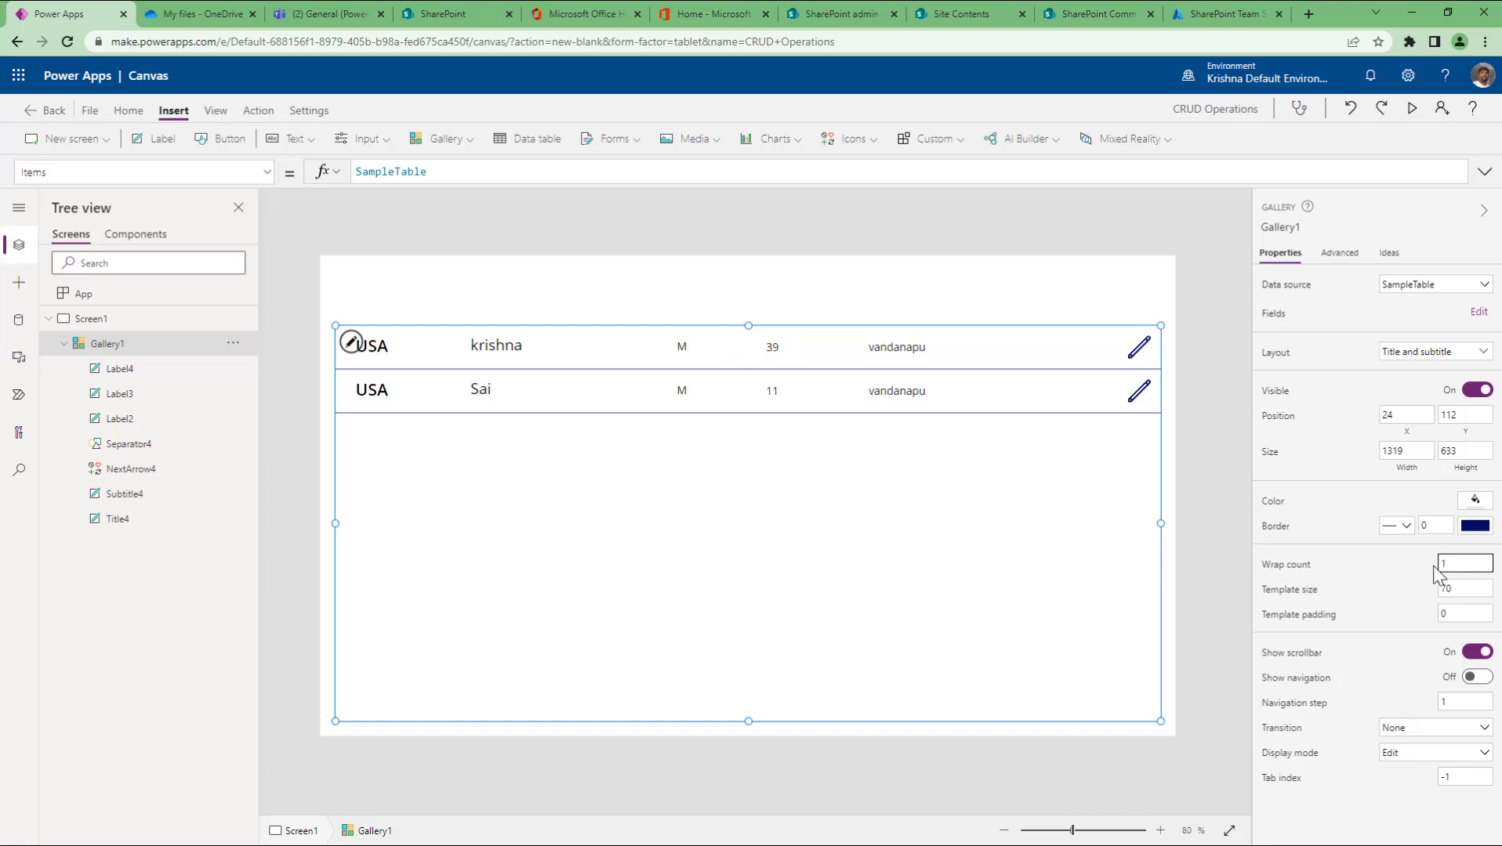
key("BackSpace")
type("3")
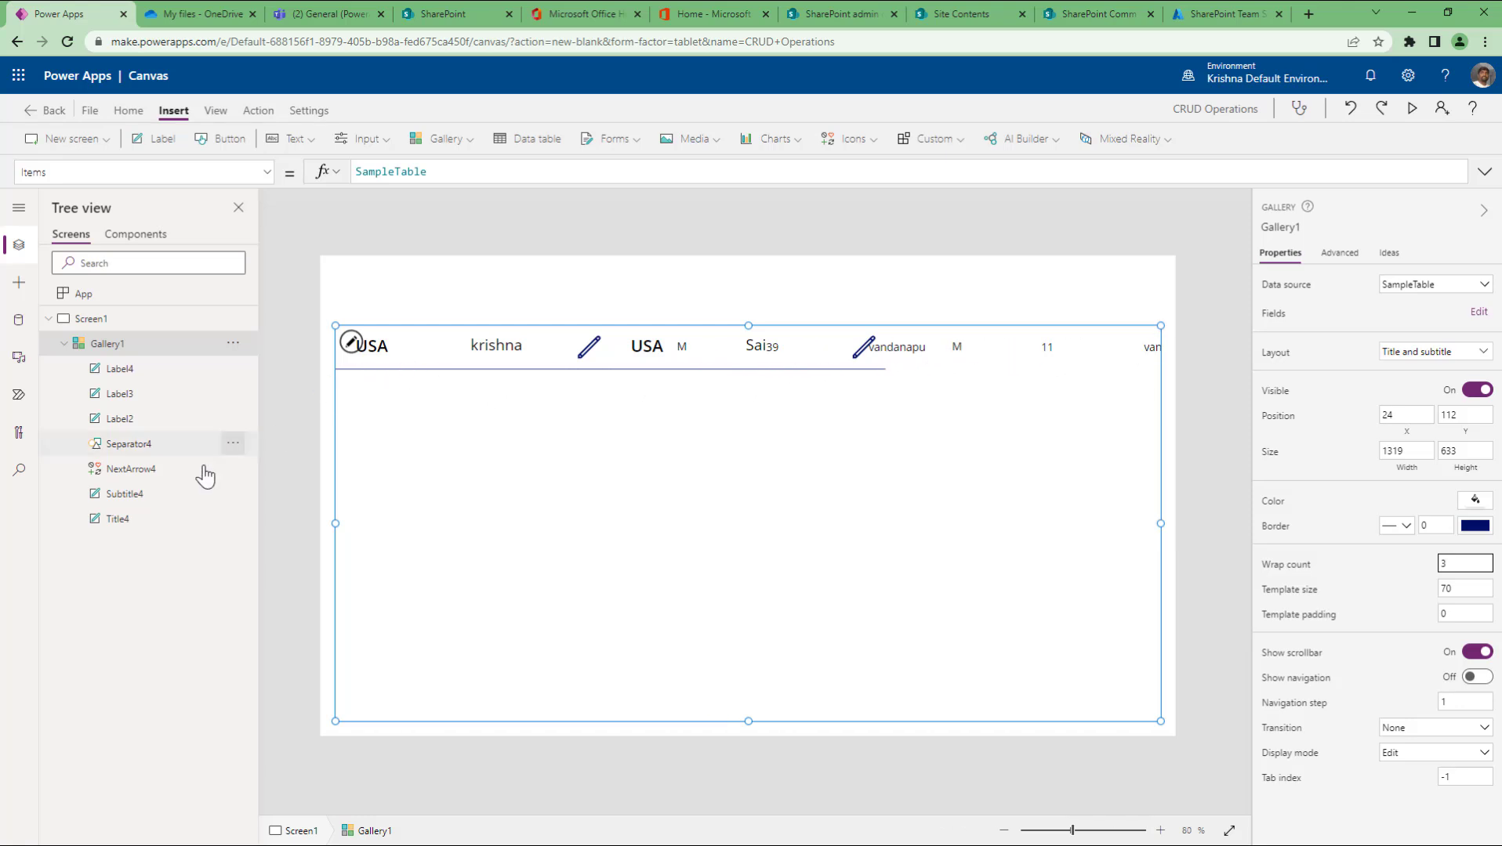
Step: Inspect the gallery's separator line, then set the wrap count to 2 and finally 5
left_click(135, 445)
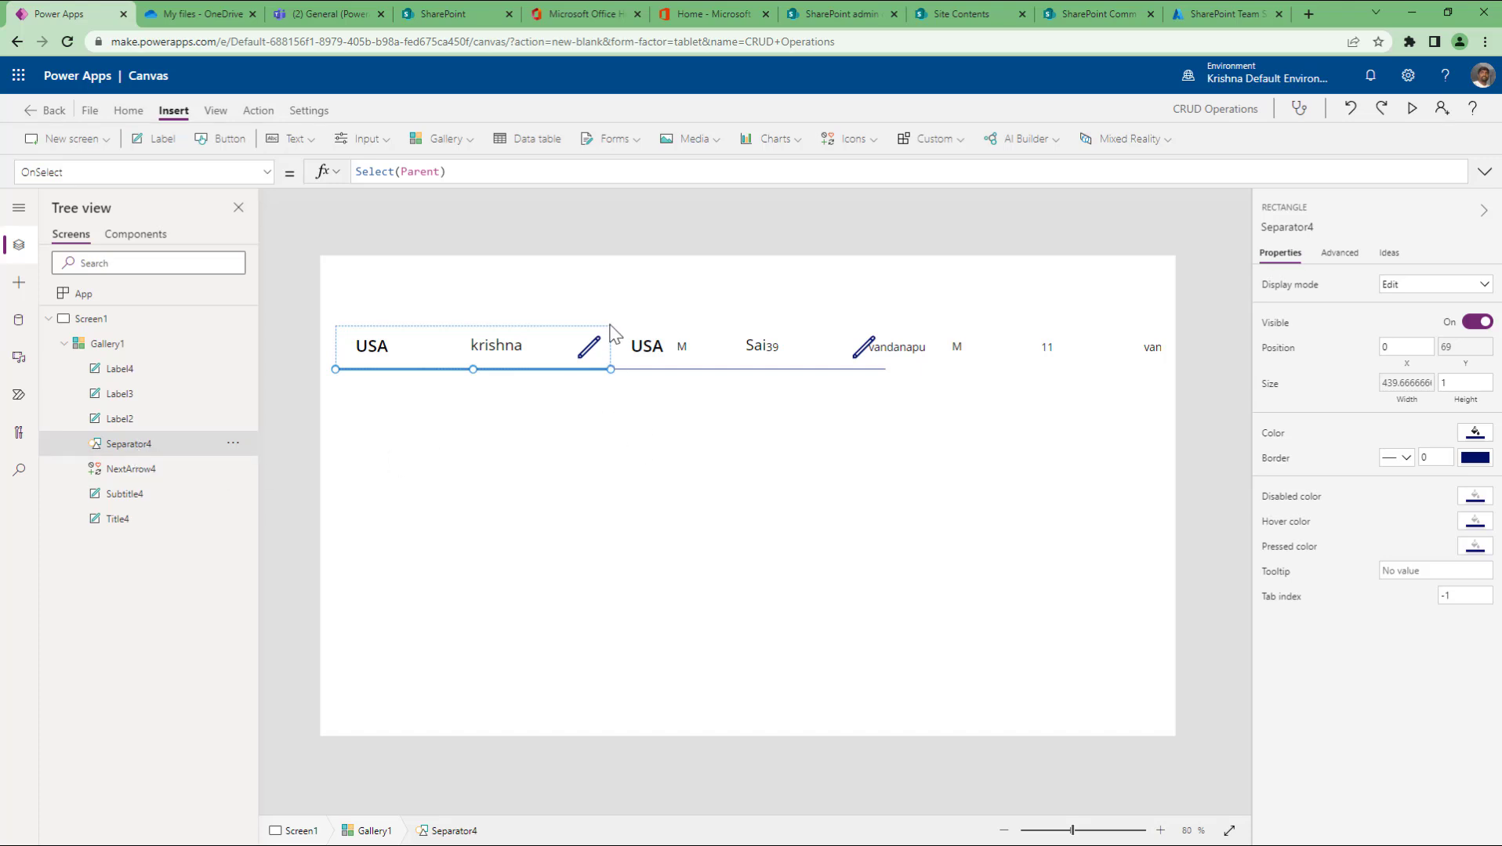
left_click(124, 348)
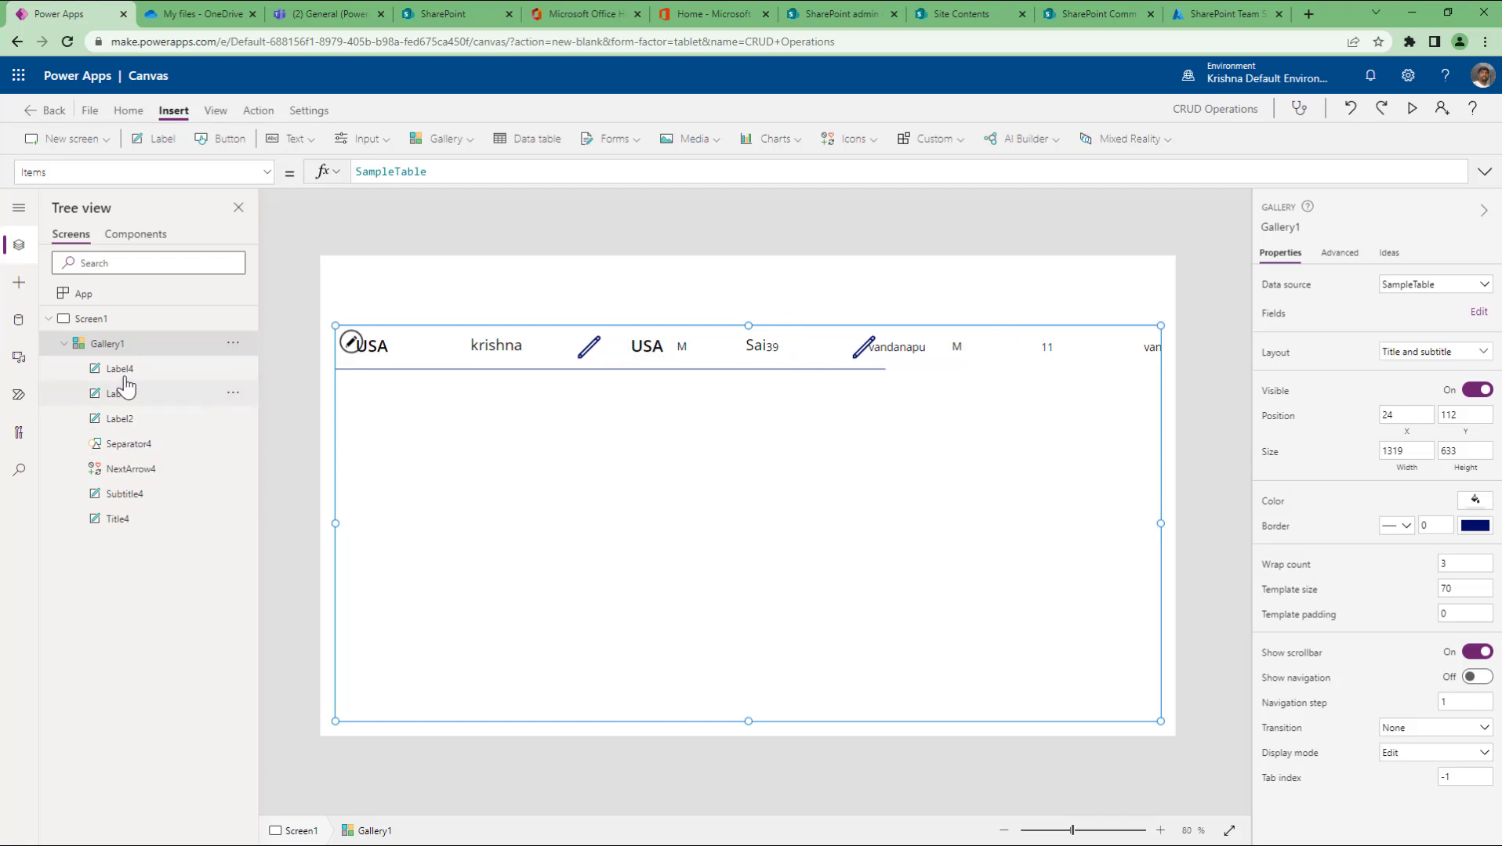
left_click(1462, 564)
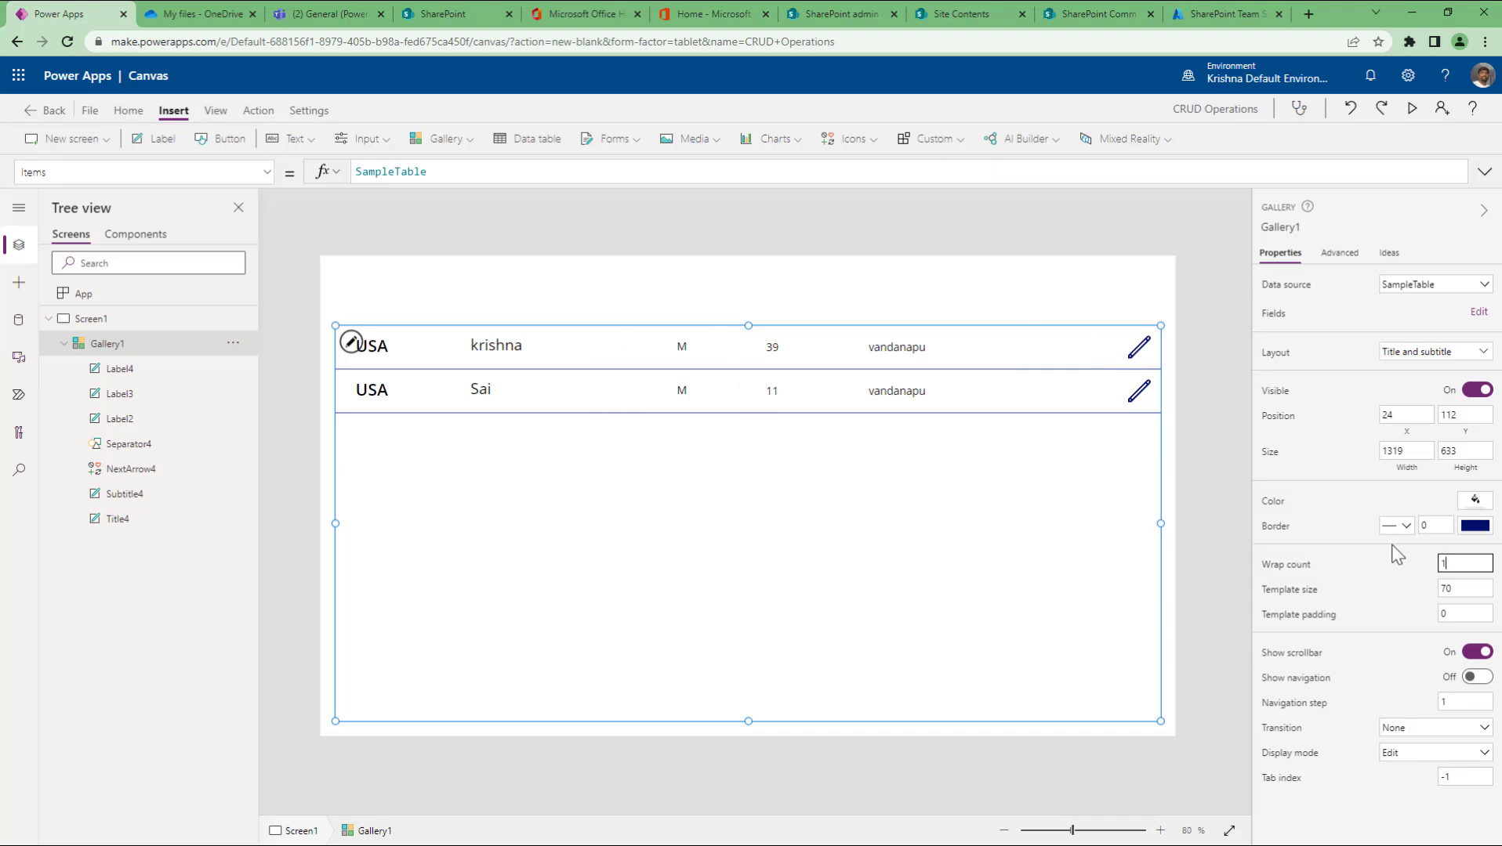
left_click(1459, 563)
type("2")
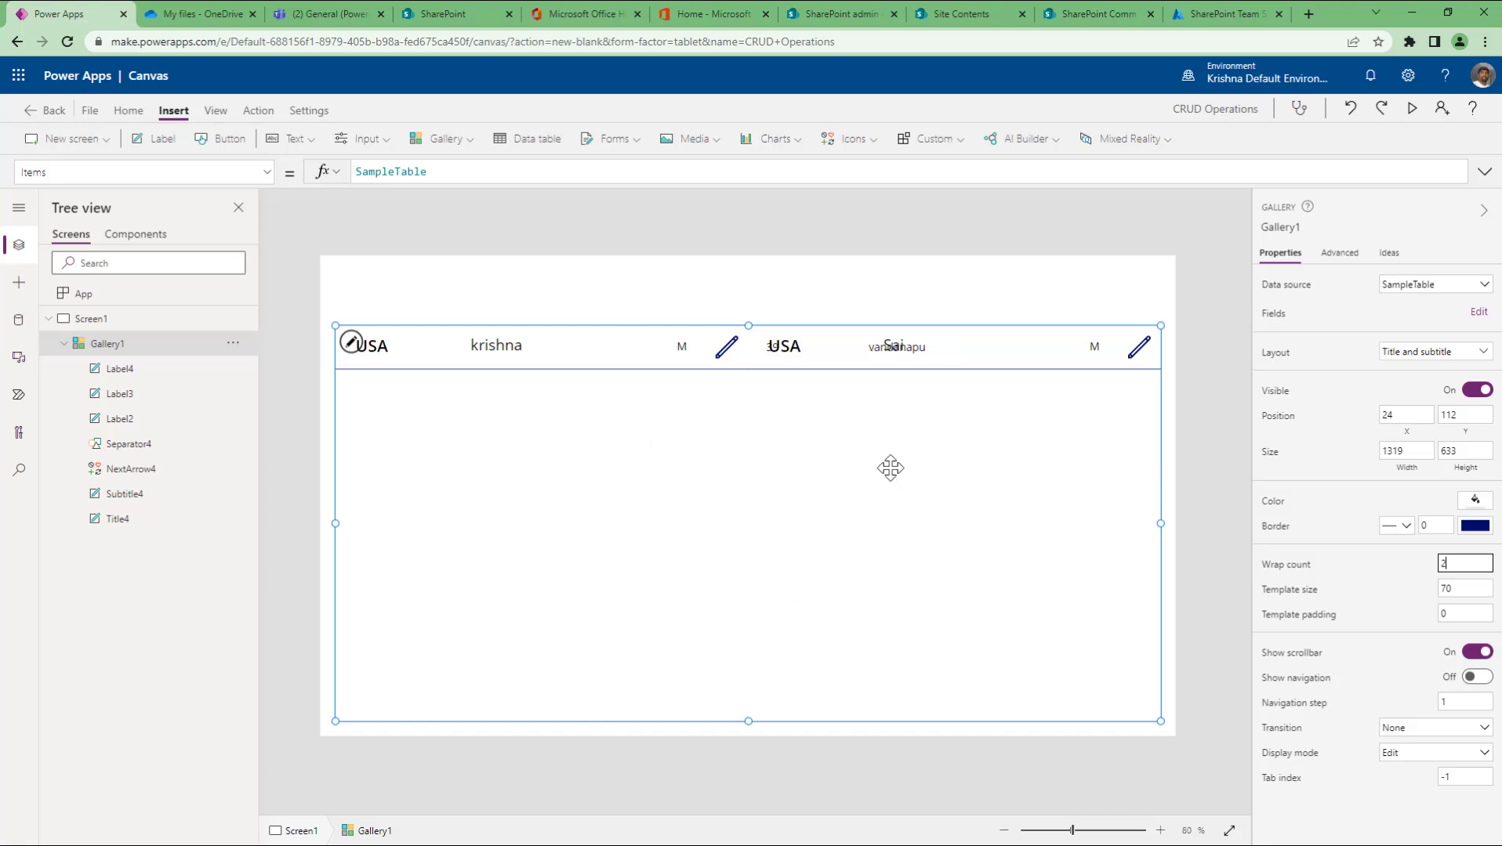
double_click(1444, 564)
type("5")
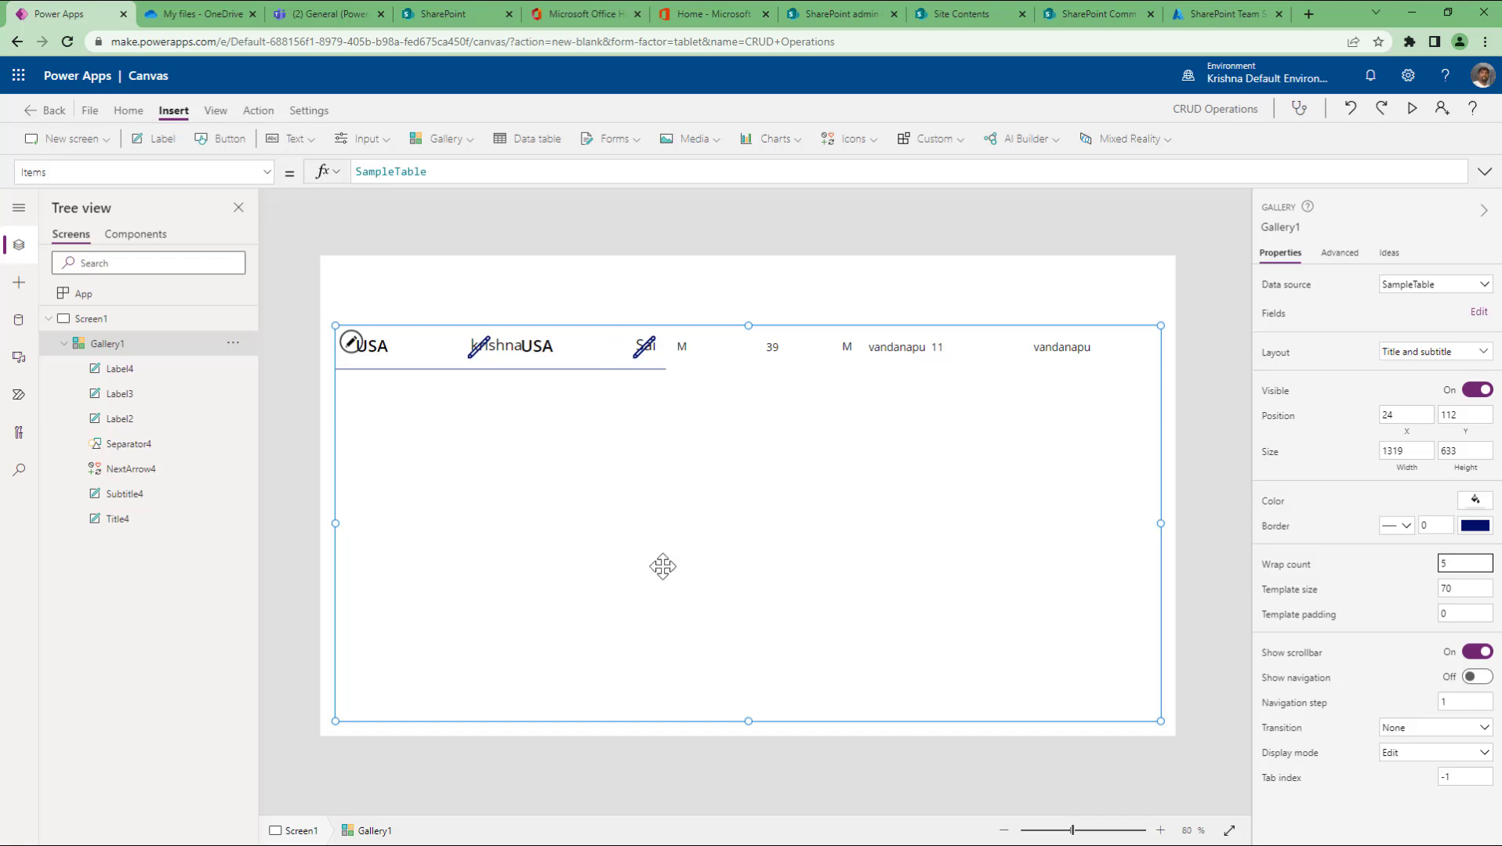
Step: Delete Label2–Label4 and the Subtitle4 label, leaving only the title label
left_click(148, 381)
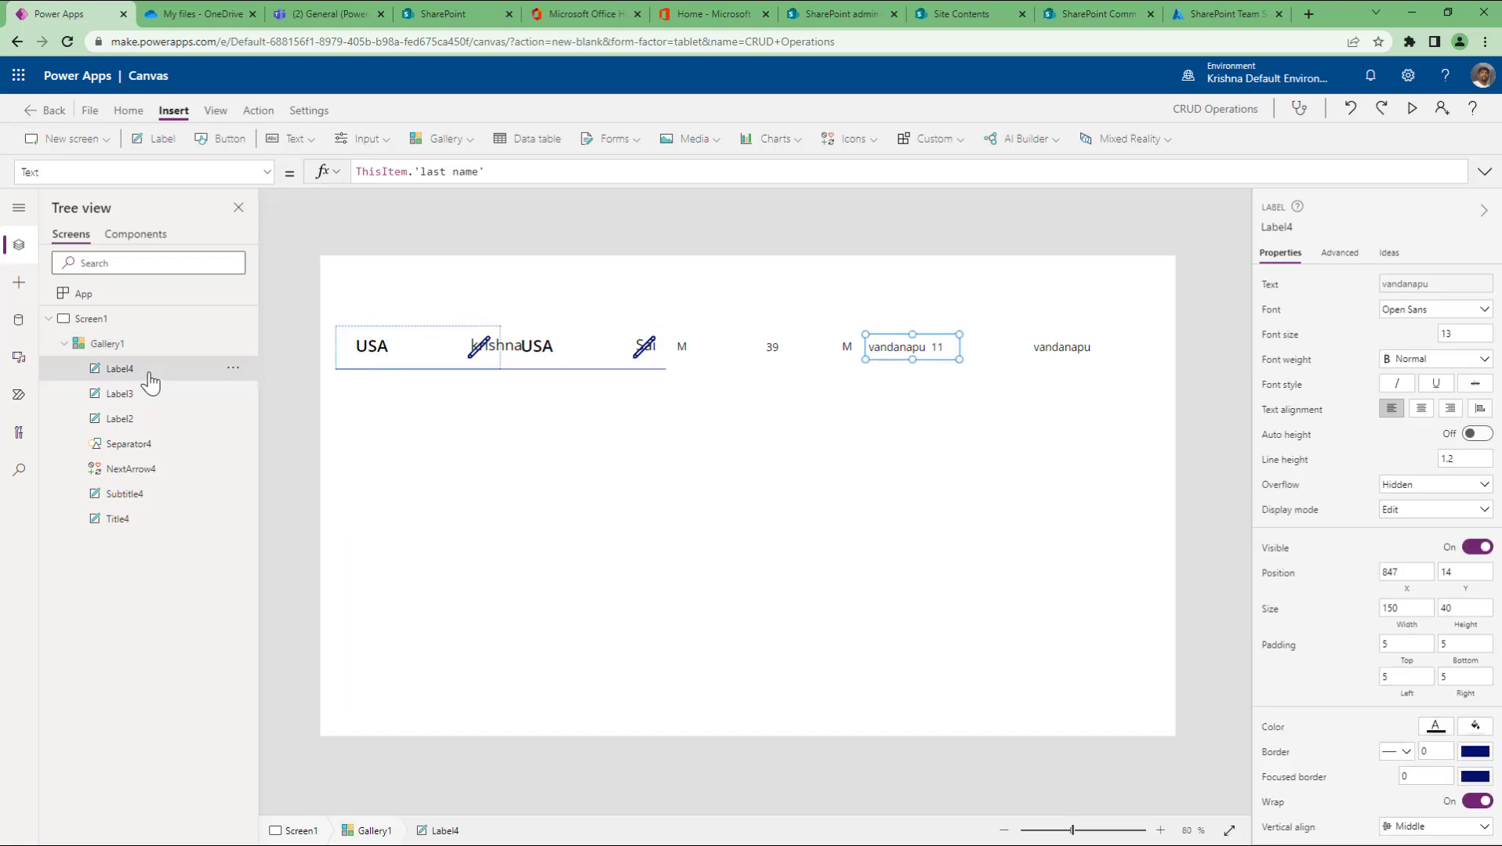
left_click(131, 401, "ctrl")
left_click(130, 415, "ctrl")
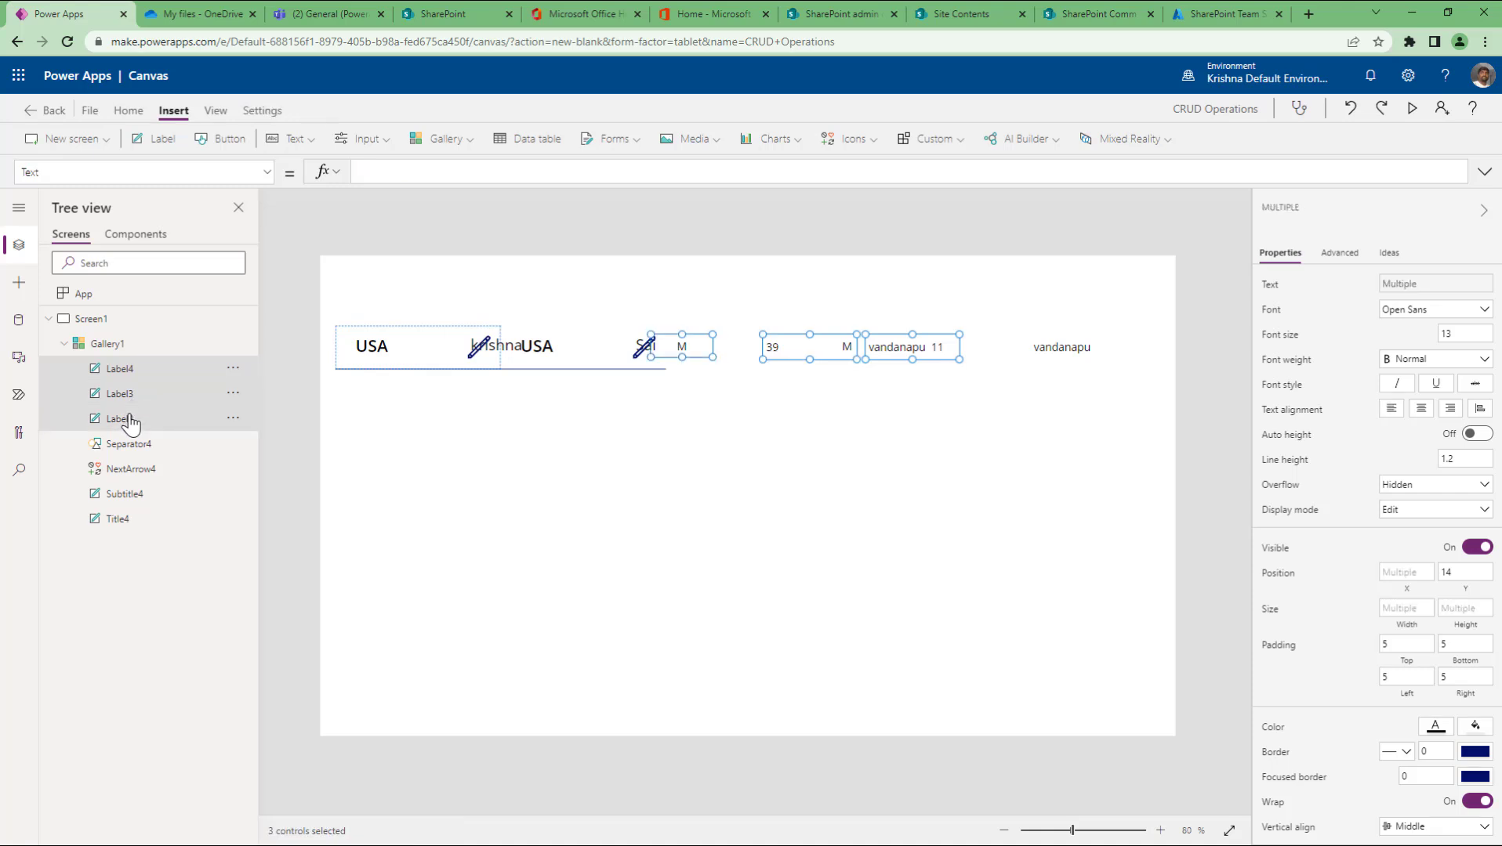
key("Delete")
left_click(131, 423)
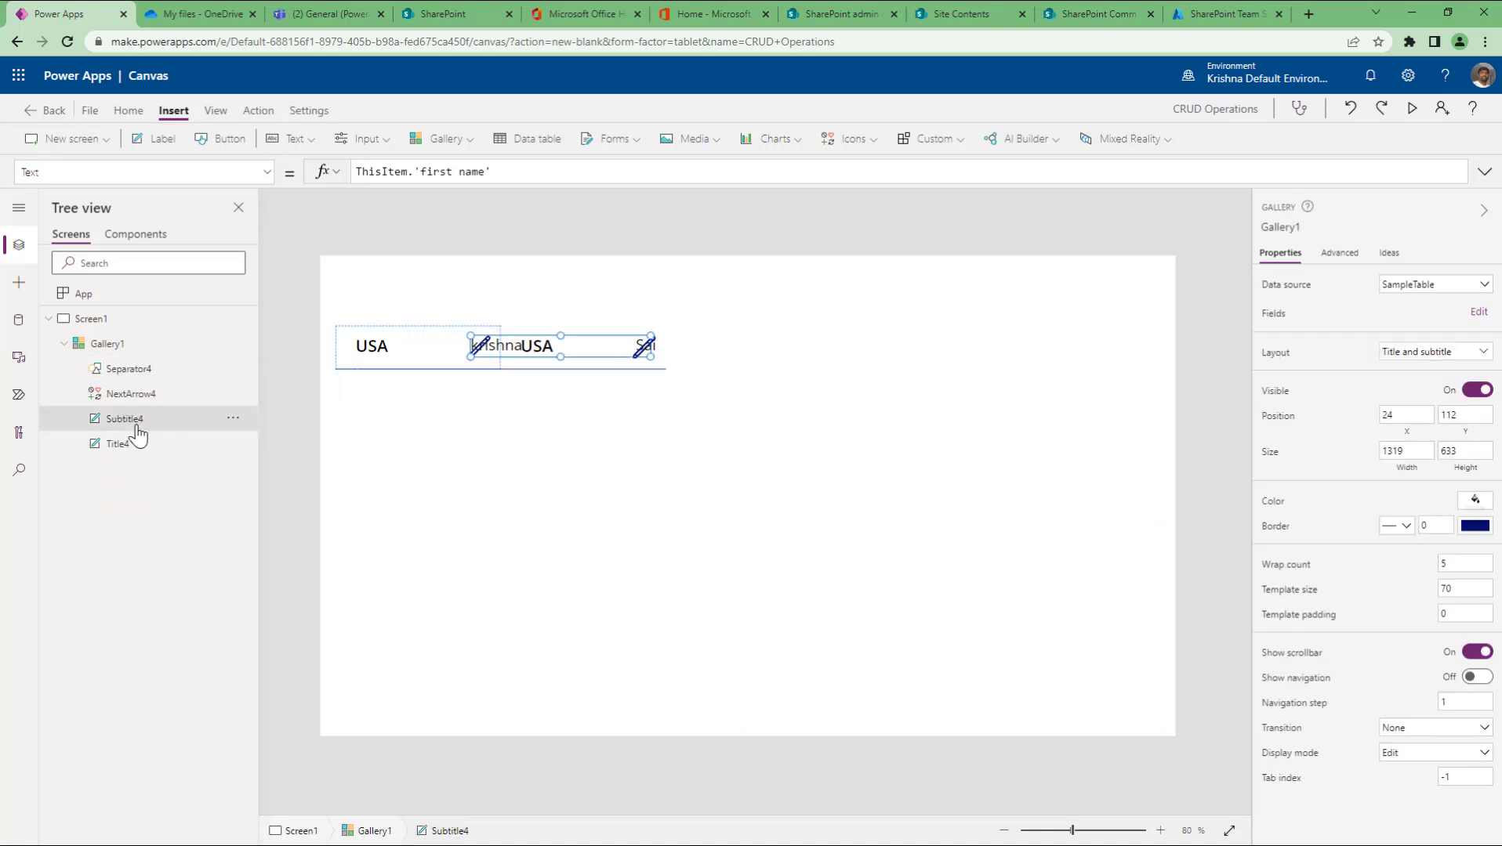
key("Delete")
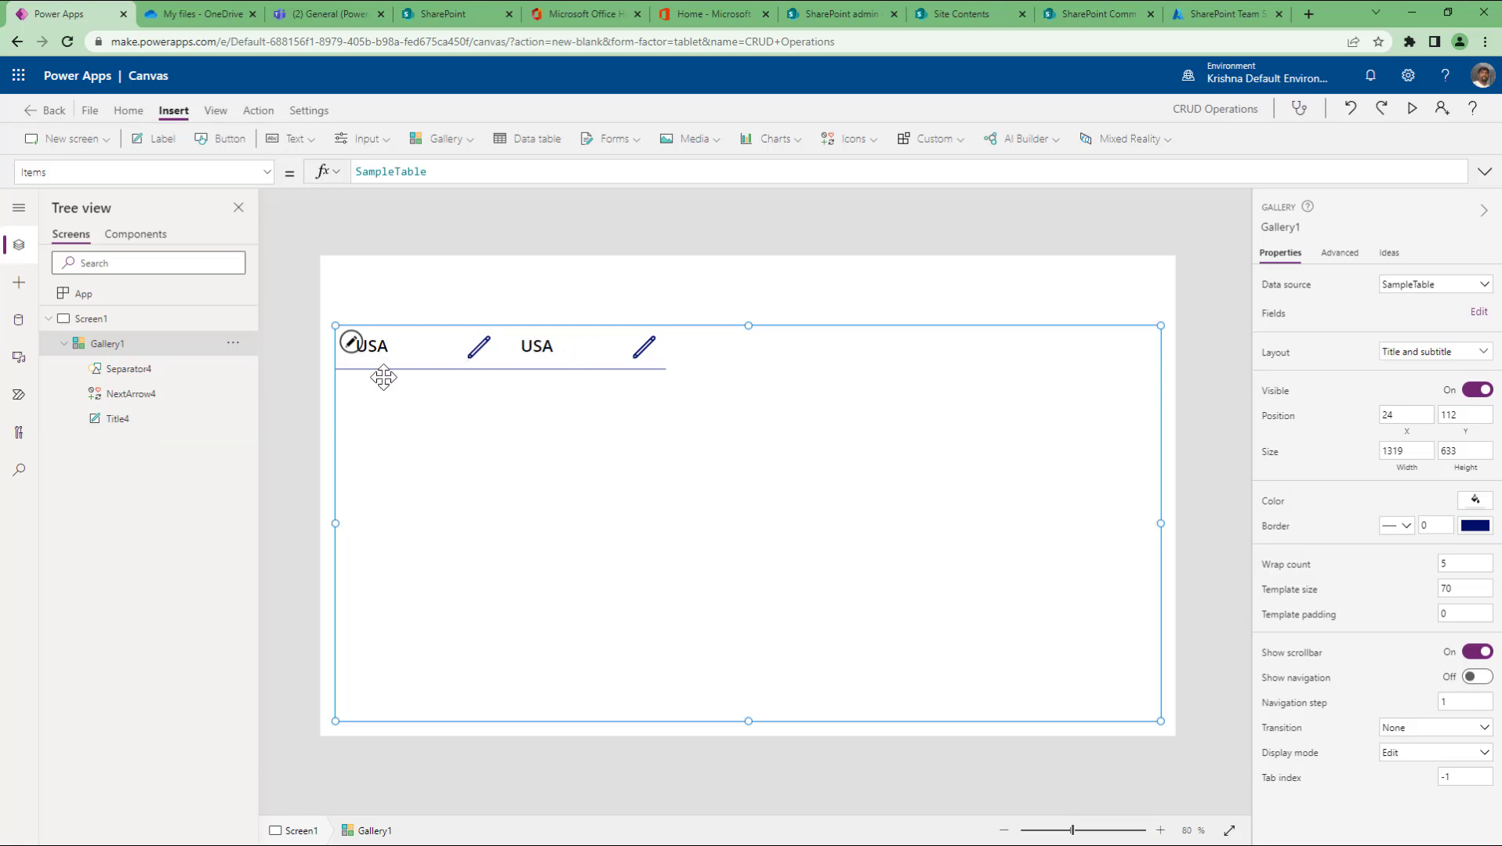
left_click(138, 420)
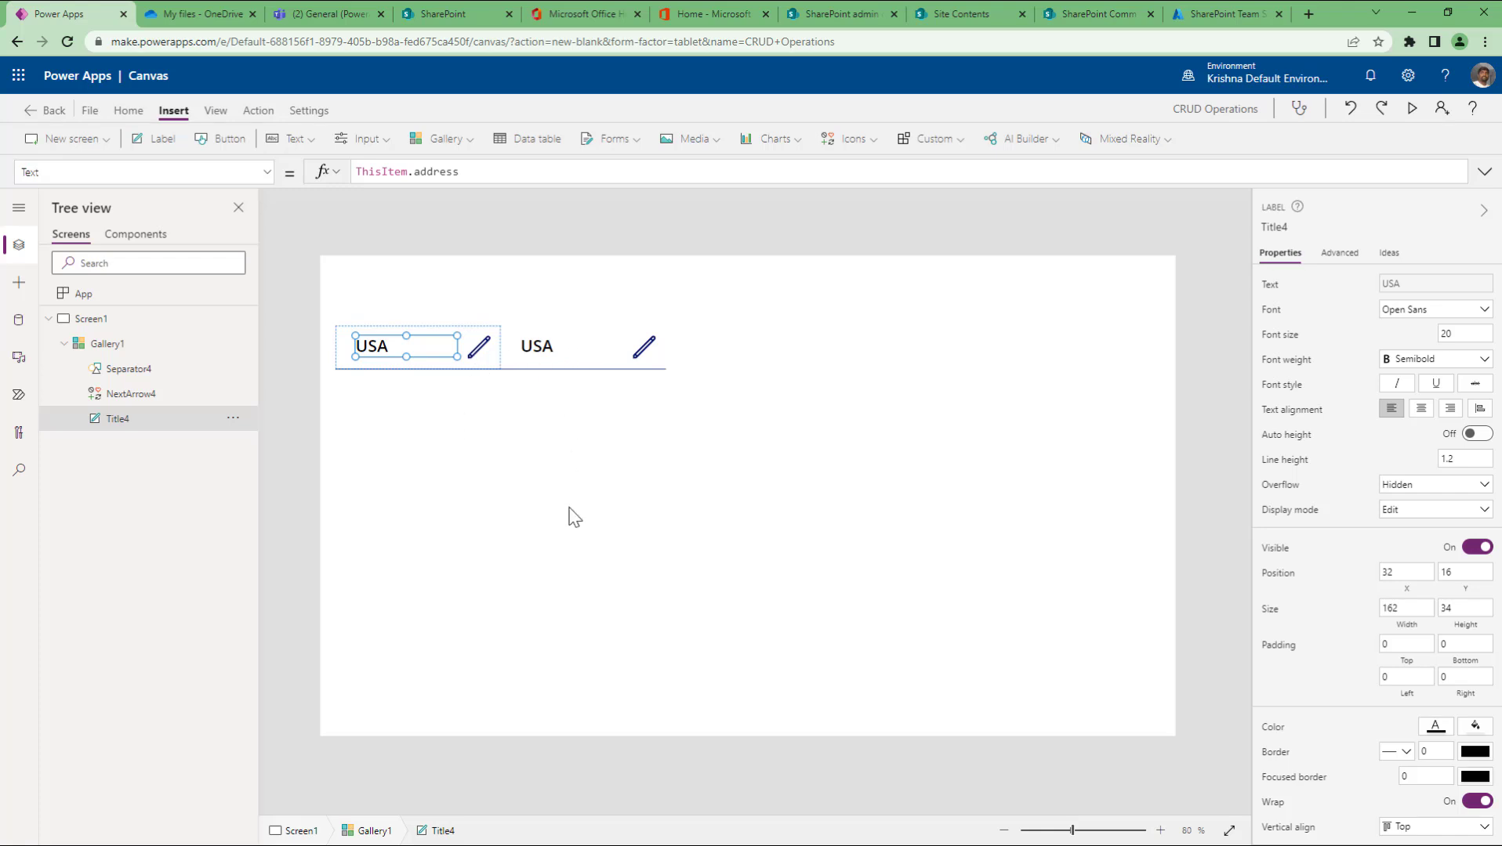
left_click(108, 345)
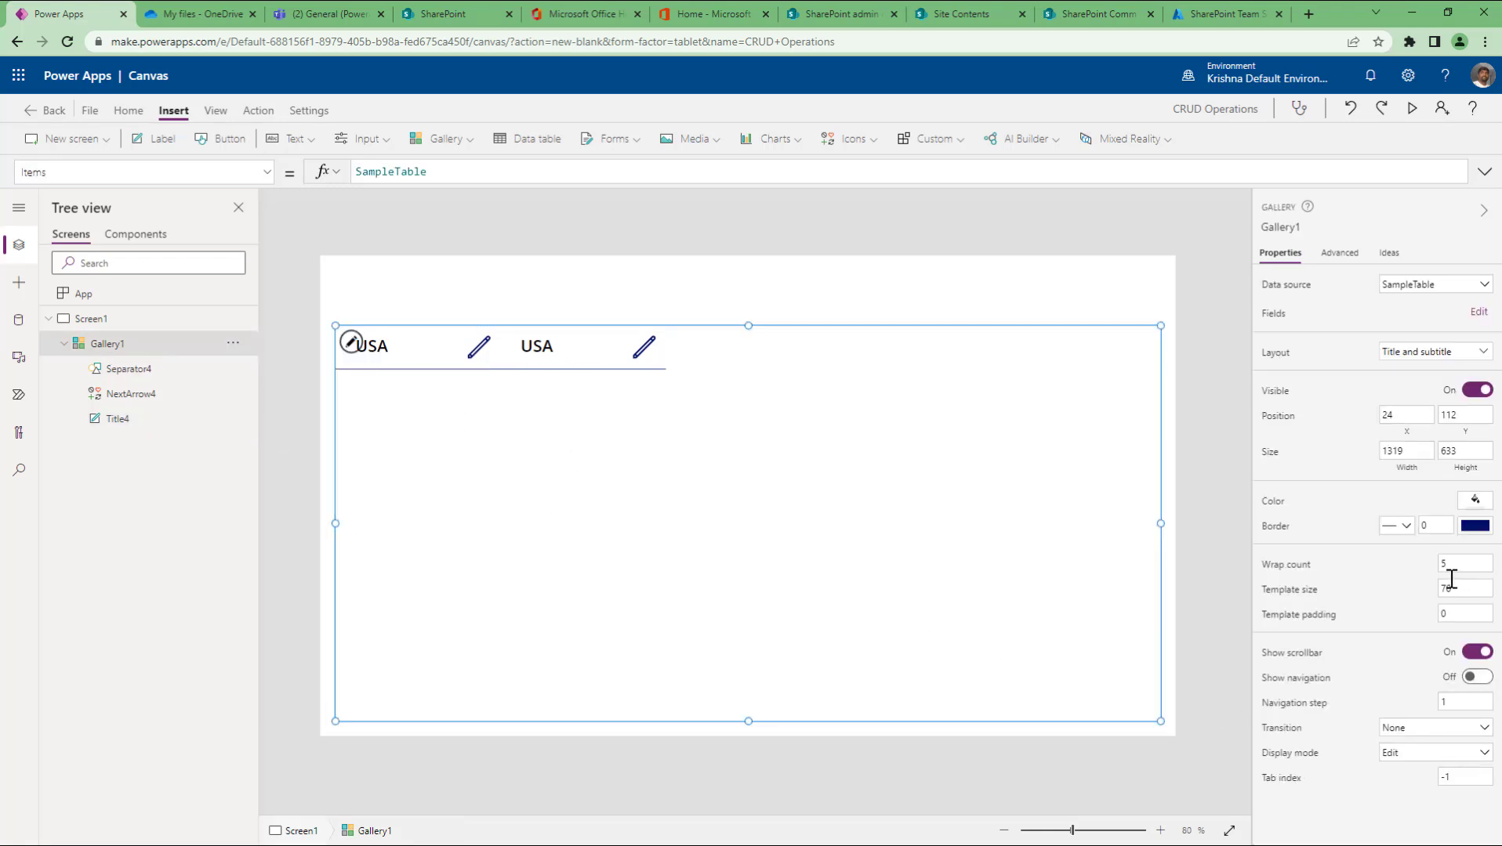
Step: Set wrap count to 3 and switch the title label's field from address to first name
left_click(1448, 566)
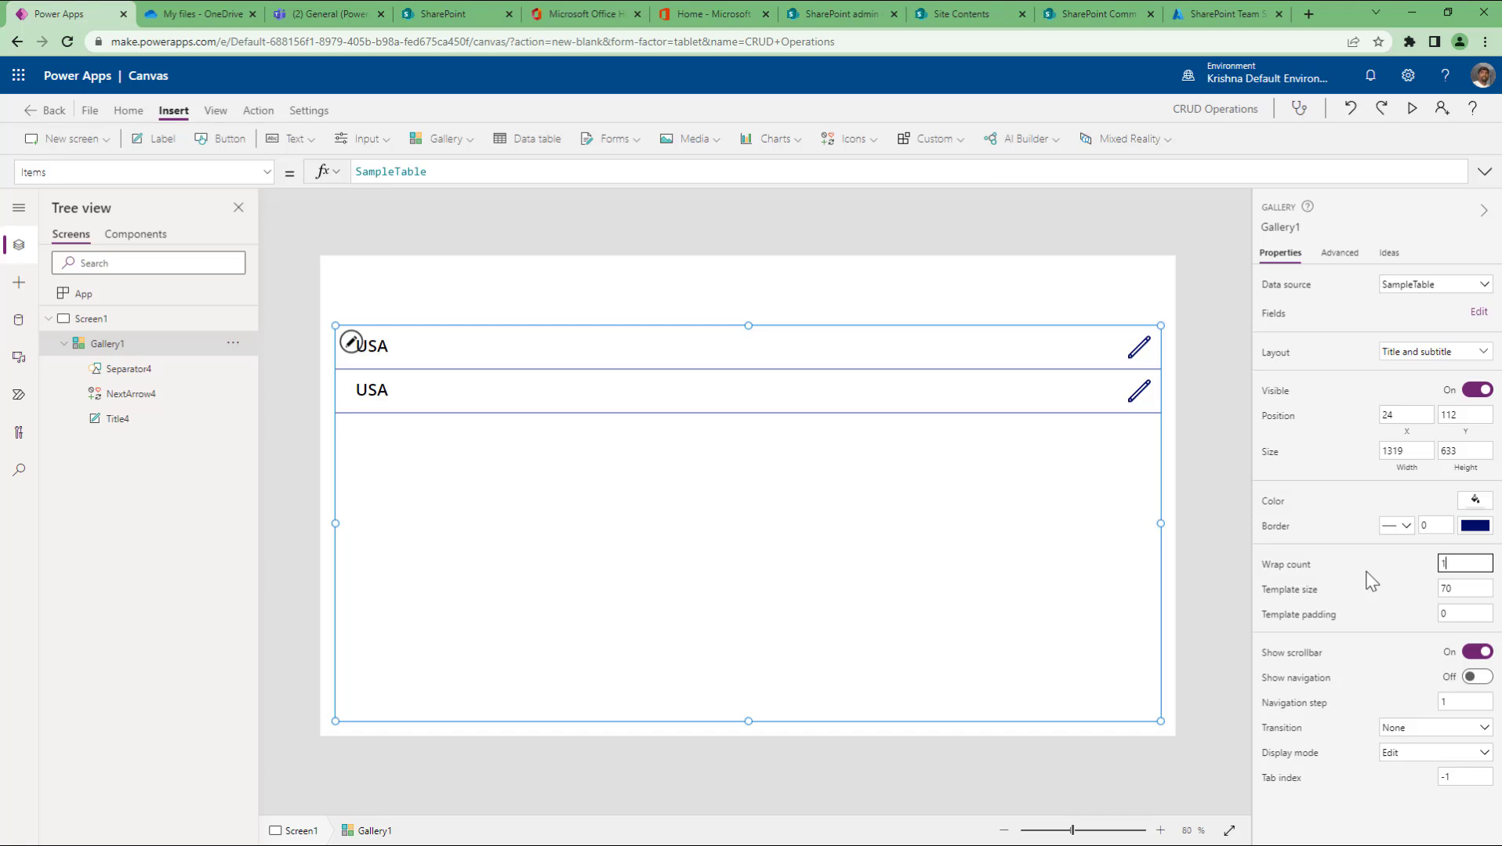
type("2")
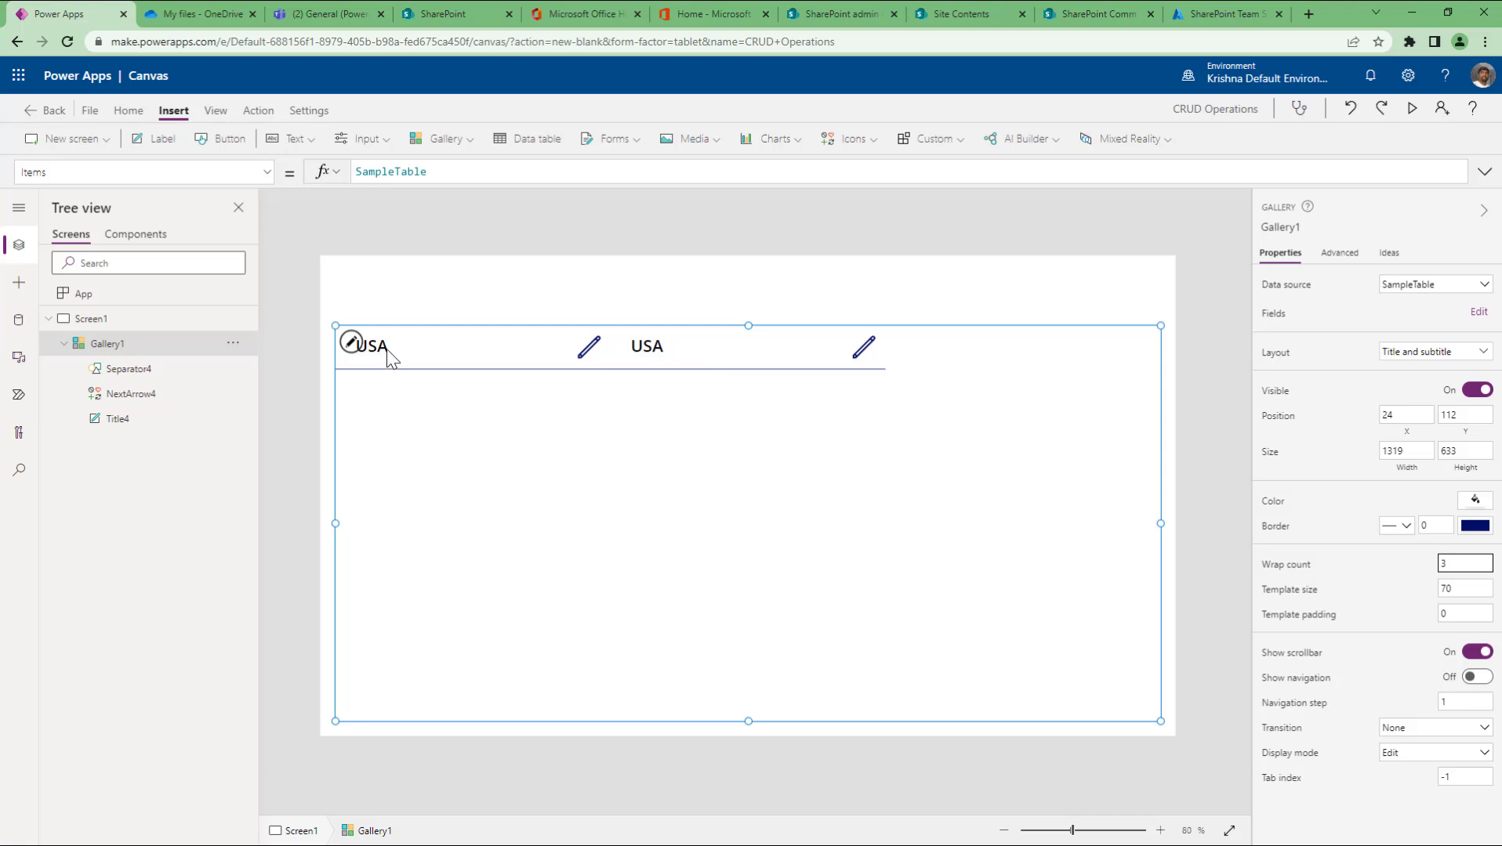
left_click(1478, 312)
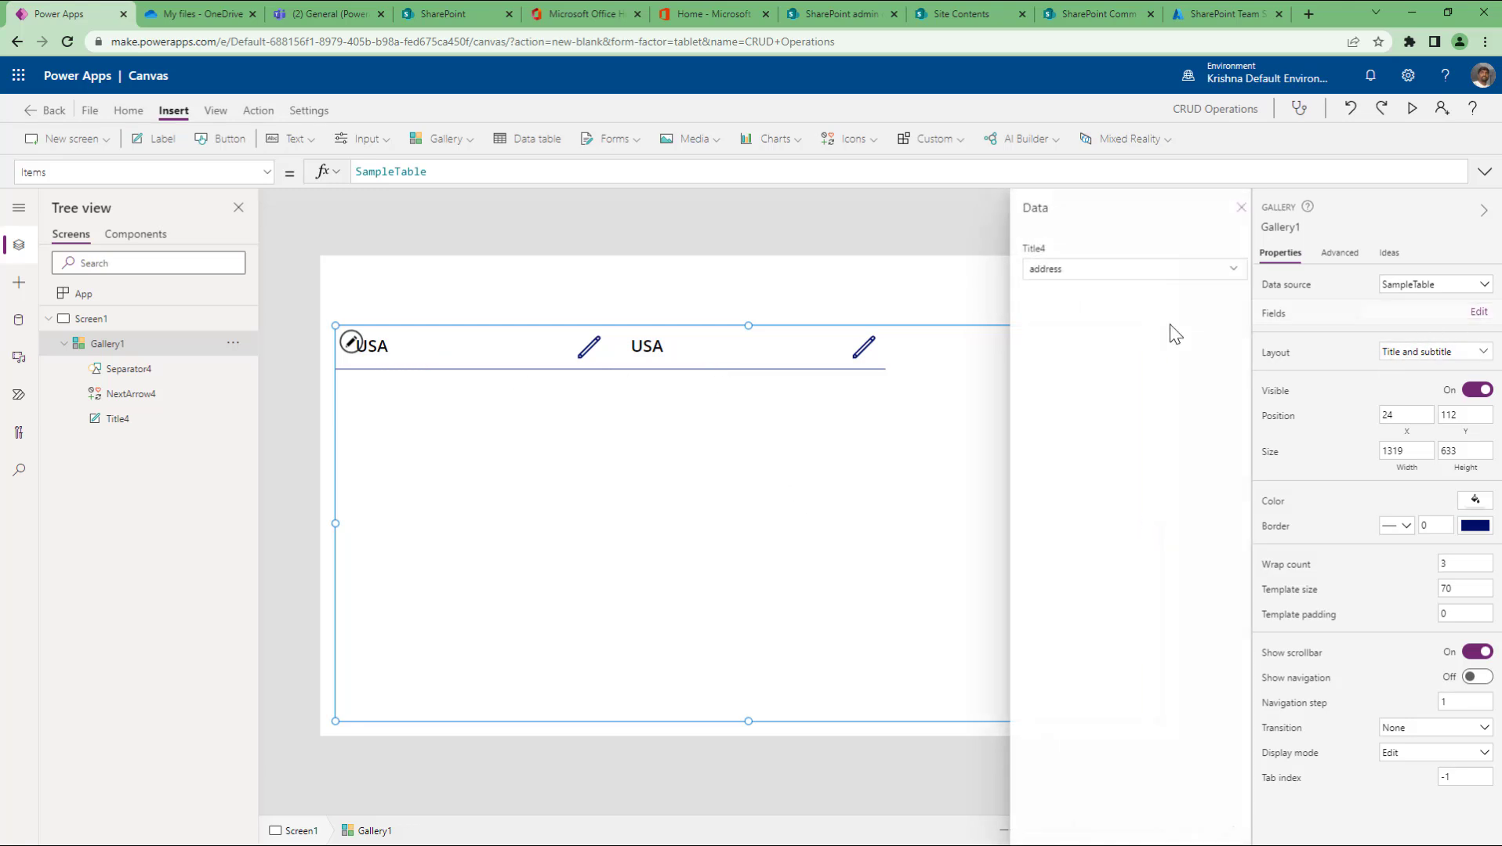
left_click(1145, 275)
left_click(1151, 276)
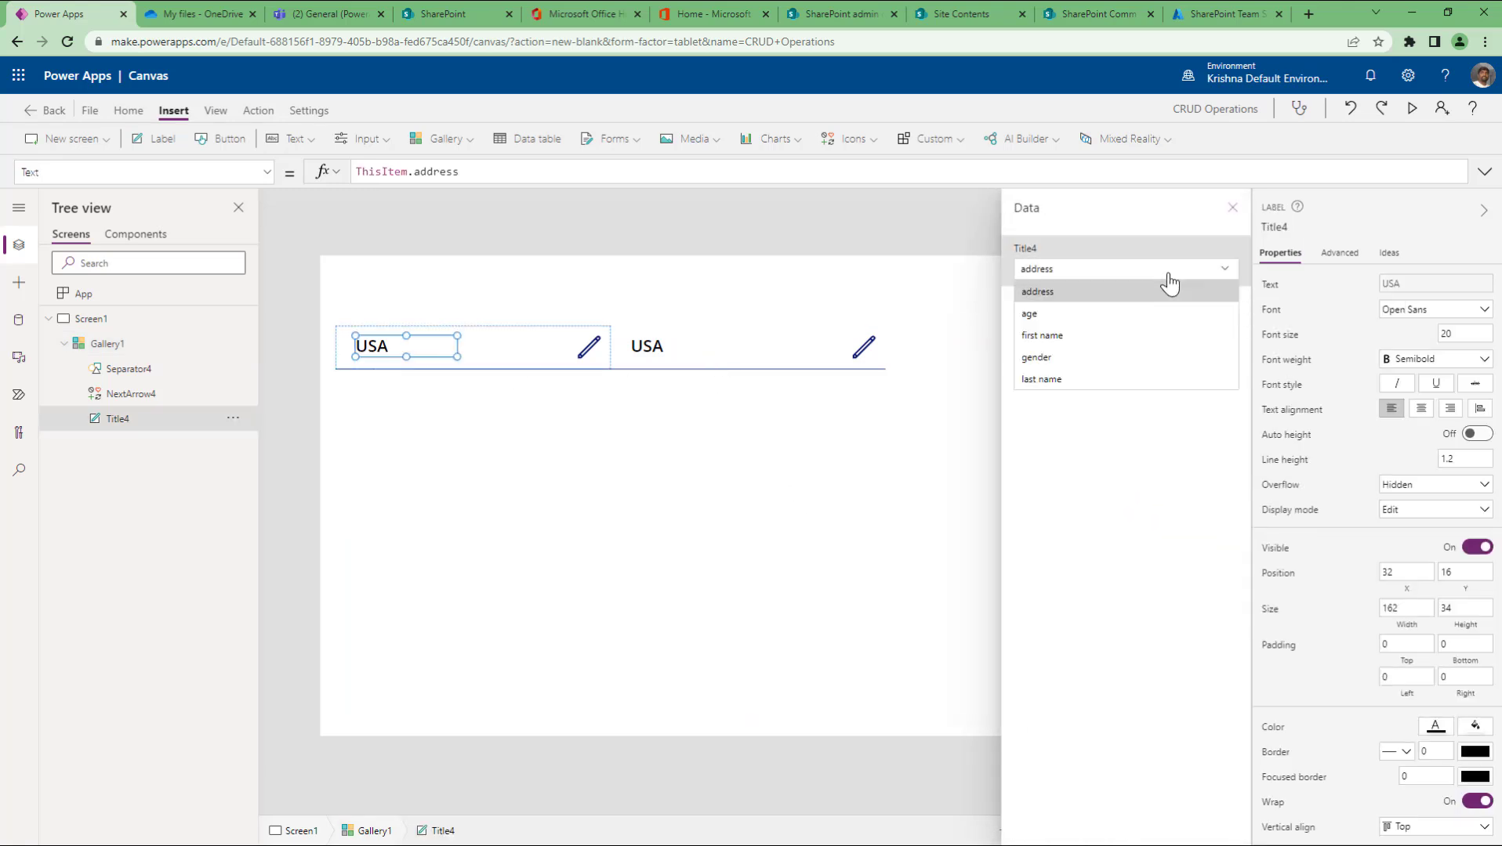
left_click(1055, 335)
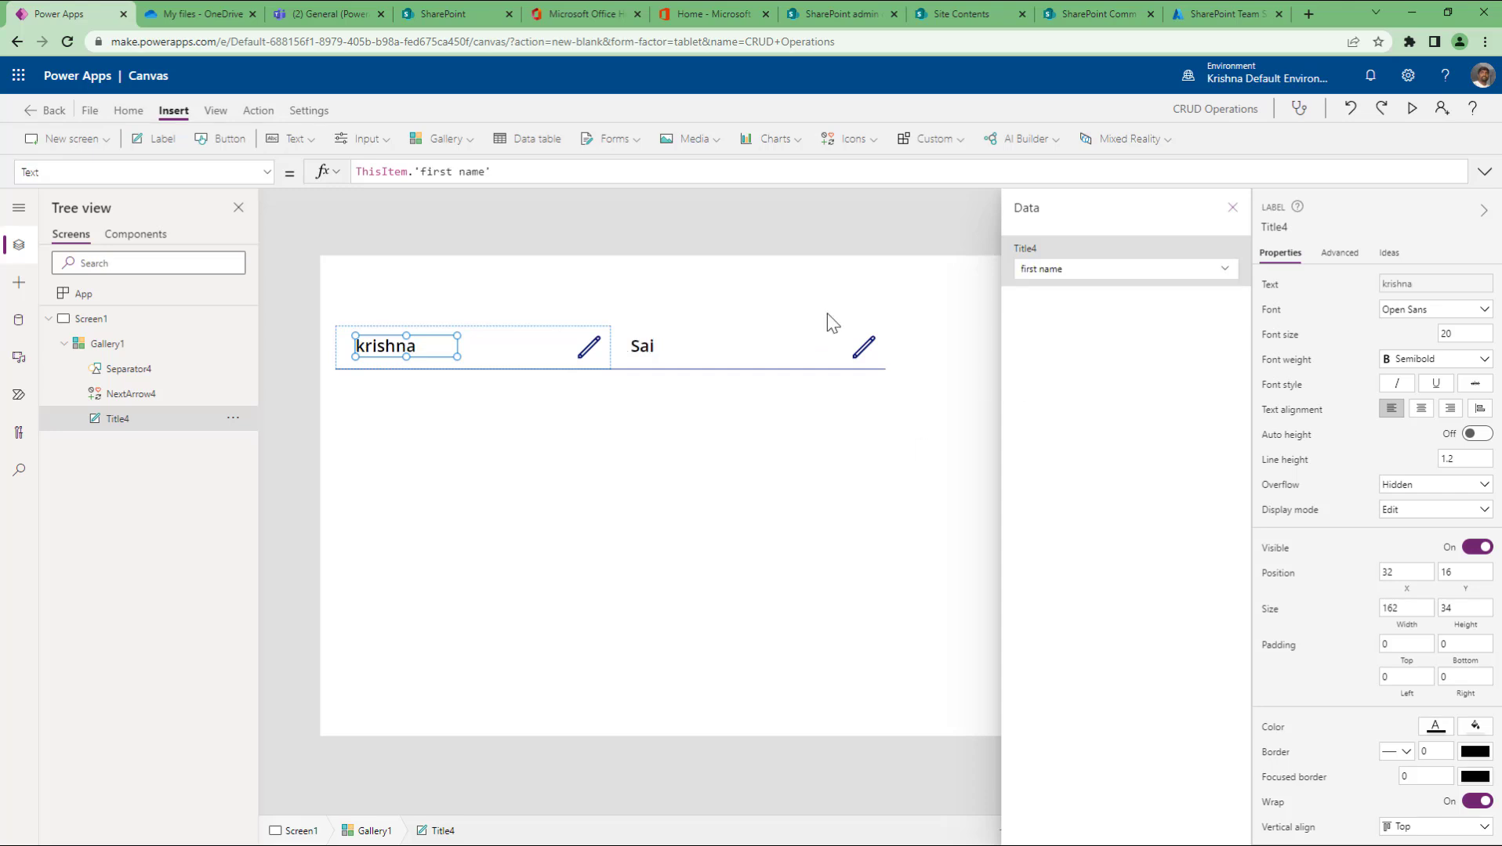
left_click(829, 229)
left_click(517, 479)
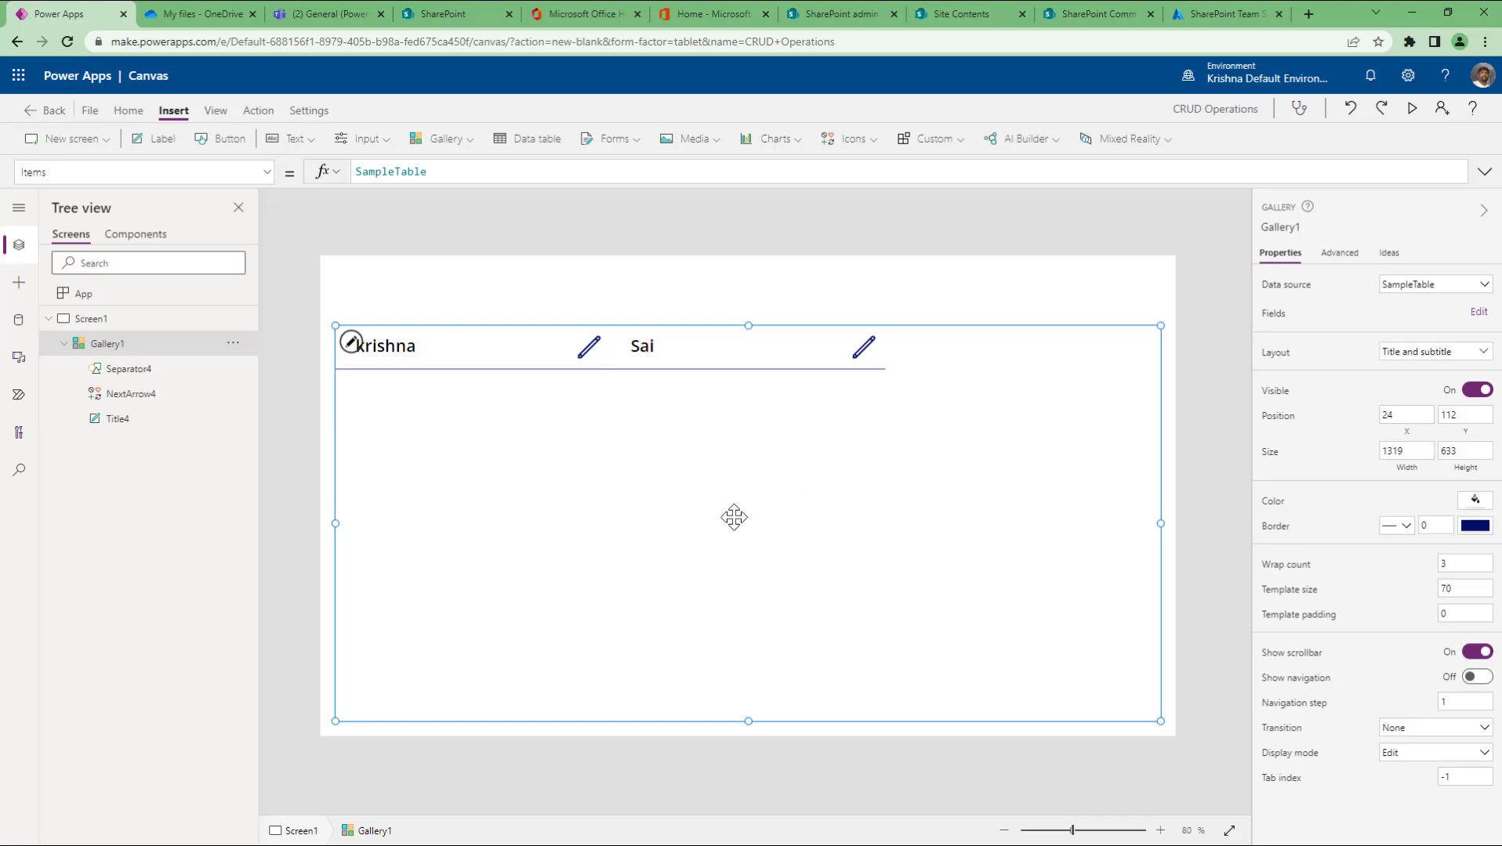
Step: Set Gallery1's wrap count to 1 and template padding to 5, then select krishna's row
left_click(1441, 564)
type("1")
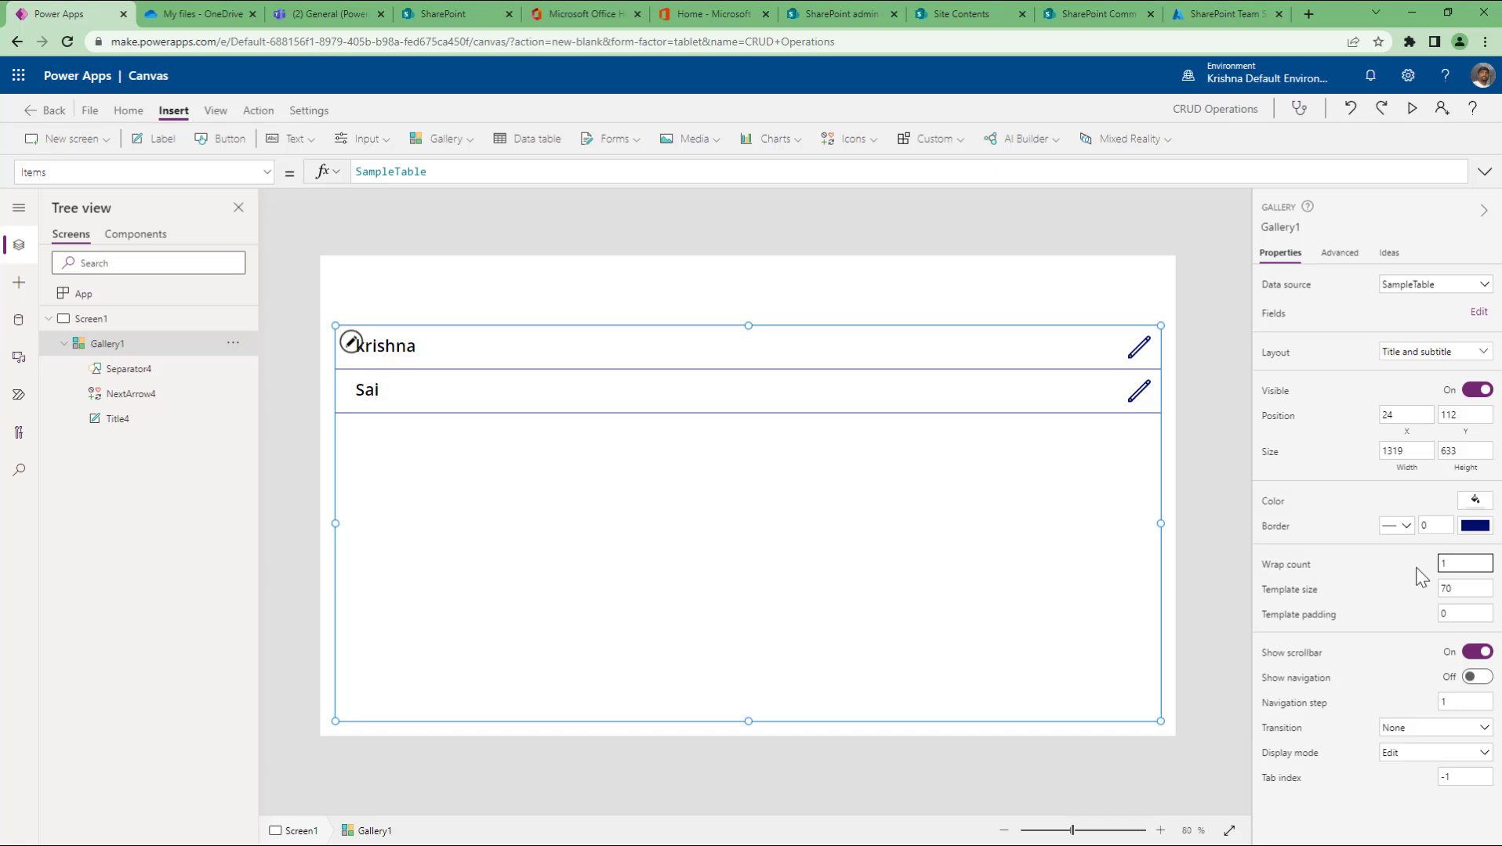
double_click(1459, 614)
type("15")
key("BackSpace")
key("BackSpace")
type("5")
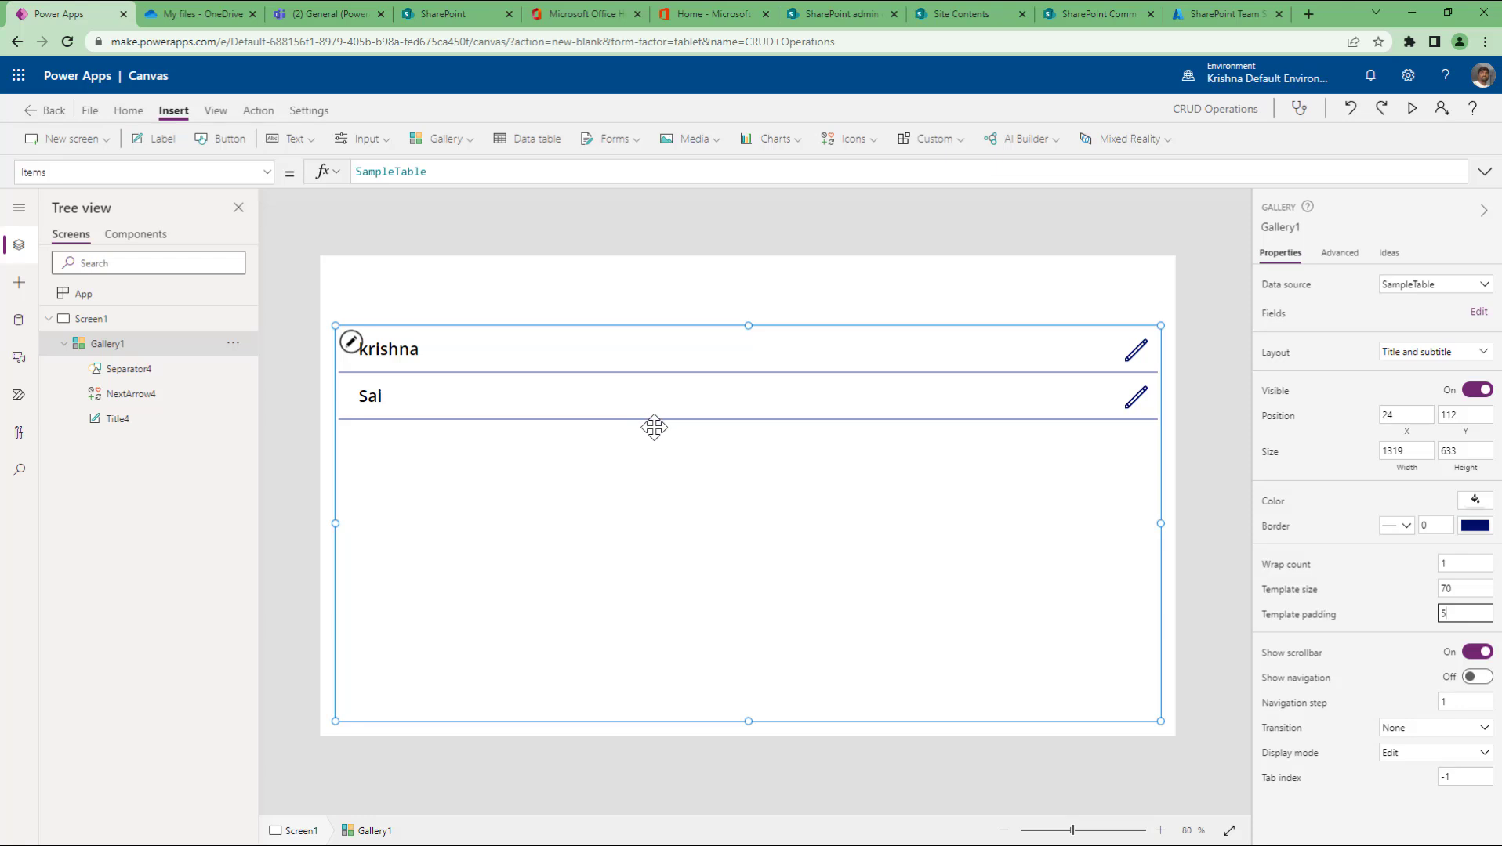
left_click(493, 362)
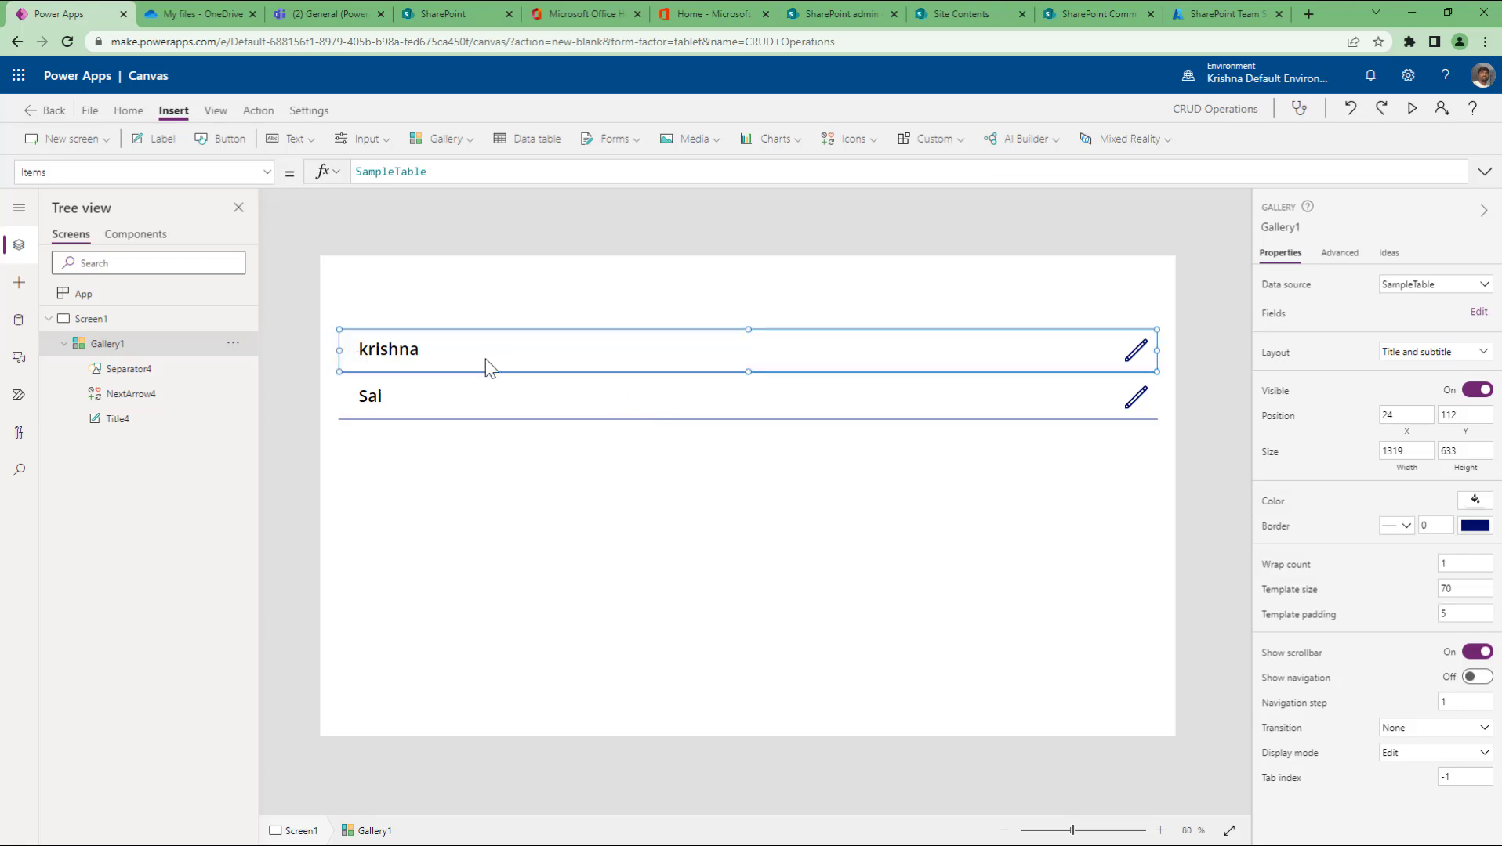
Step: Apply a lavender row fill, then undo it and reselect the gallery
left_click(1475, 500)
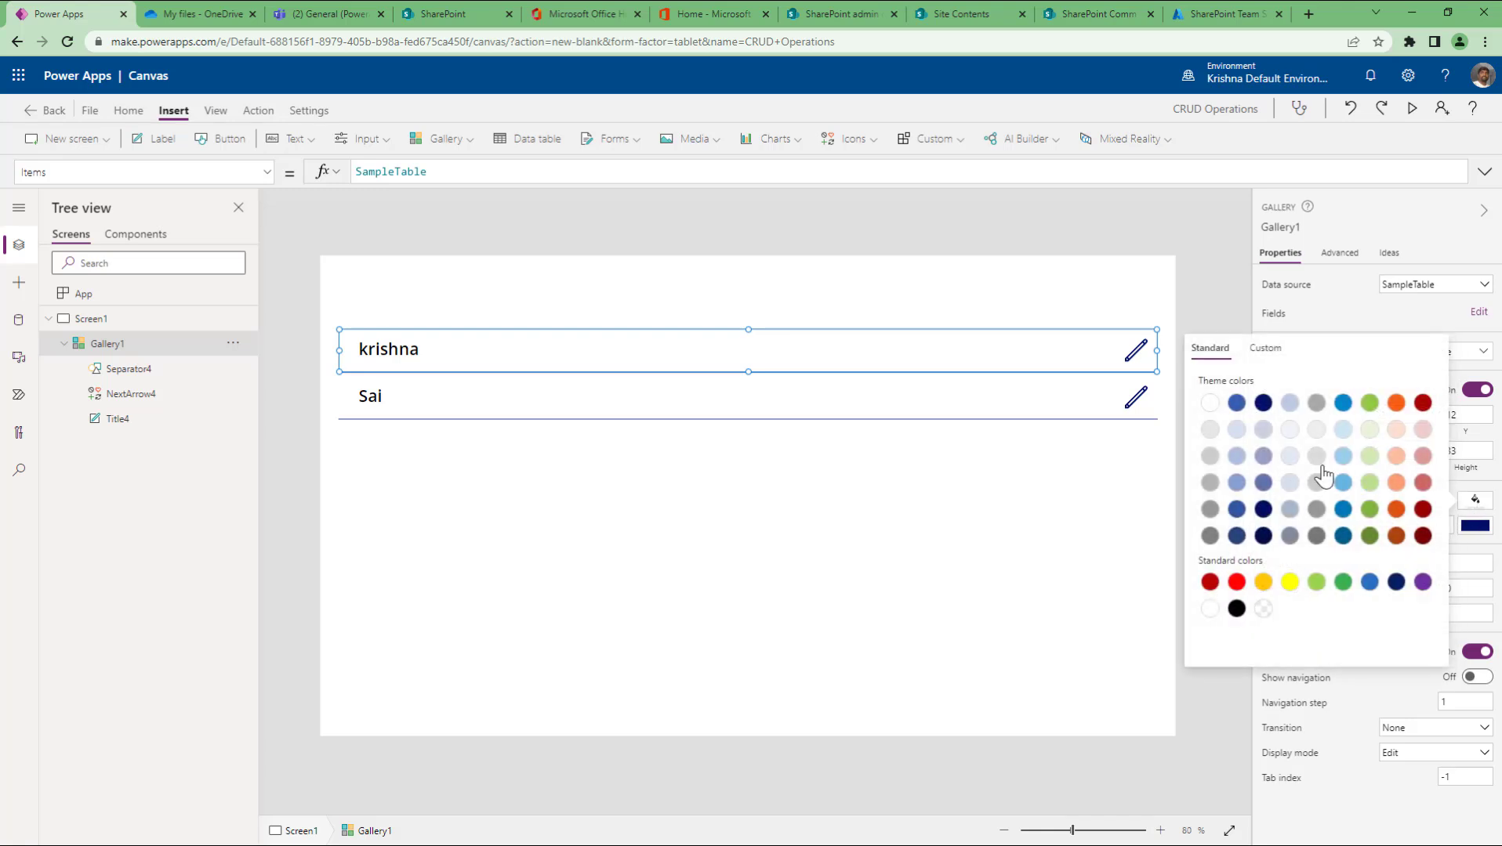
left_click(1262, 457)
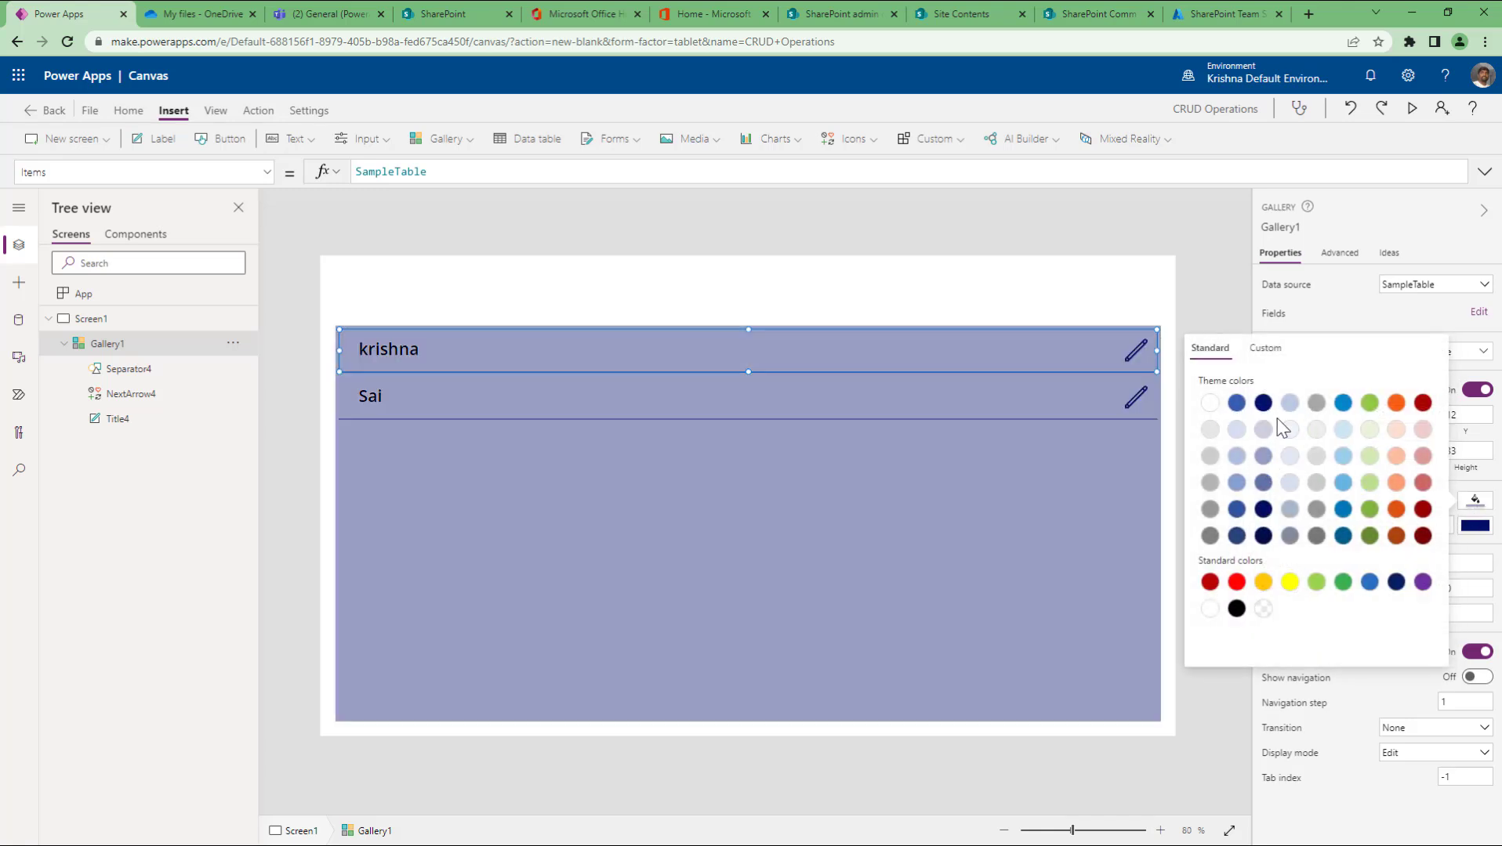
left_click(1194, 255)
left_click(1350, 108)
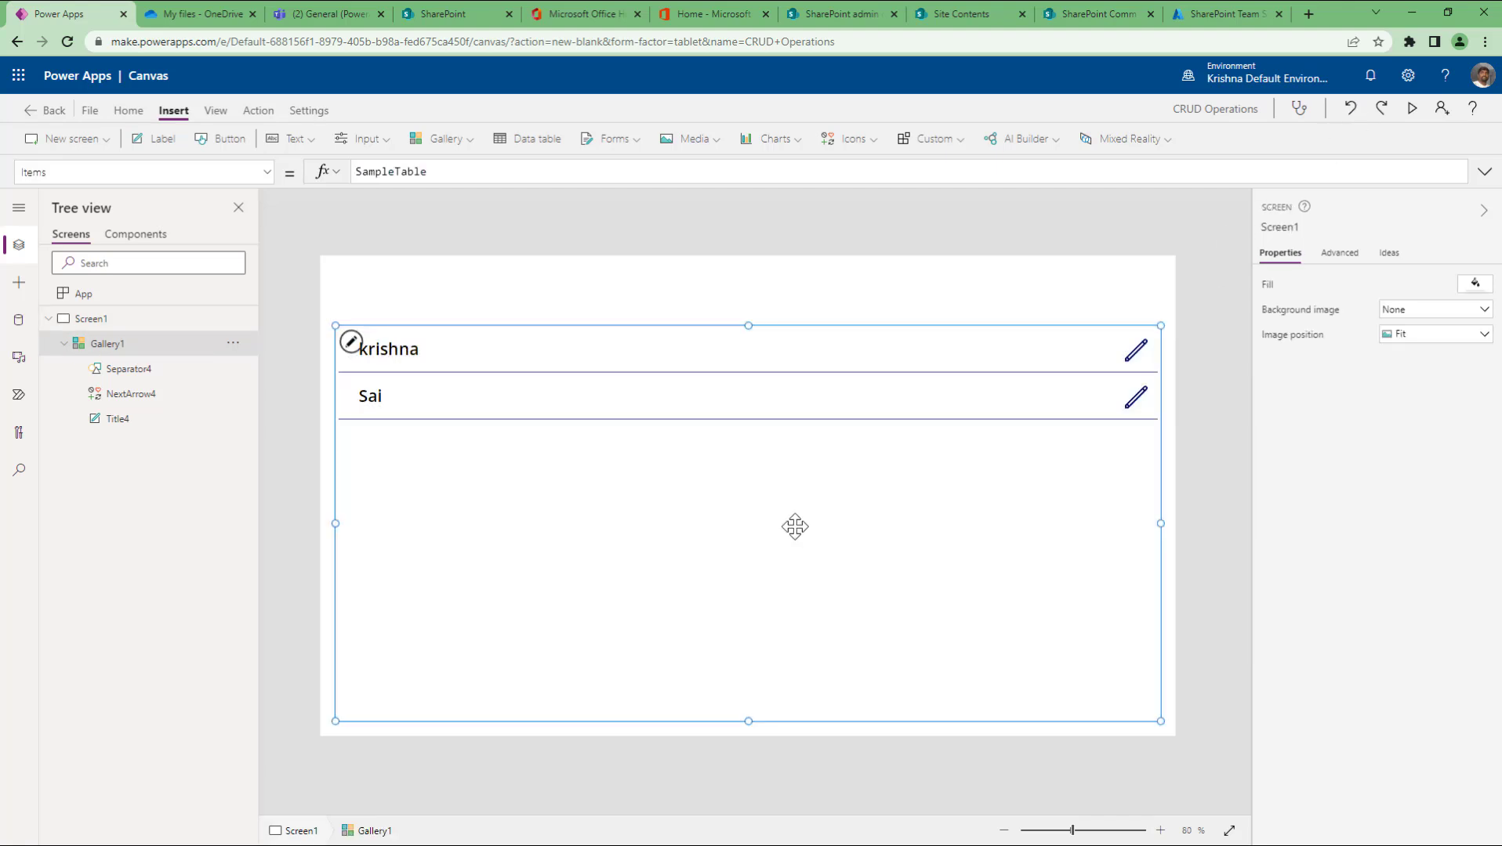
left_click(413, 355)
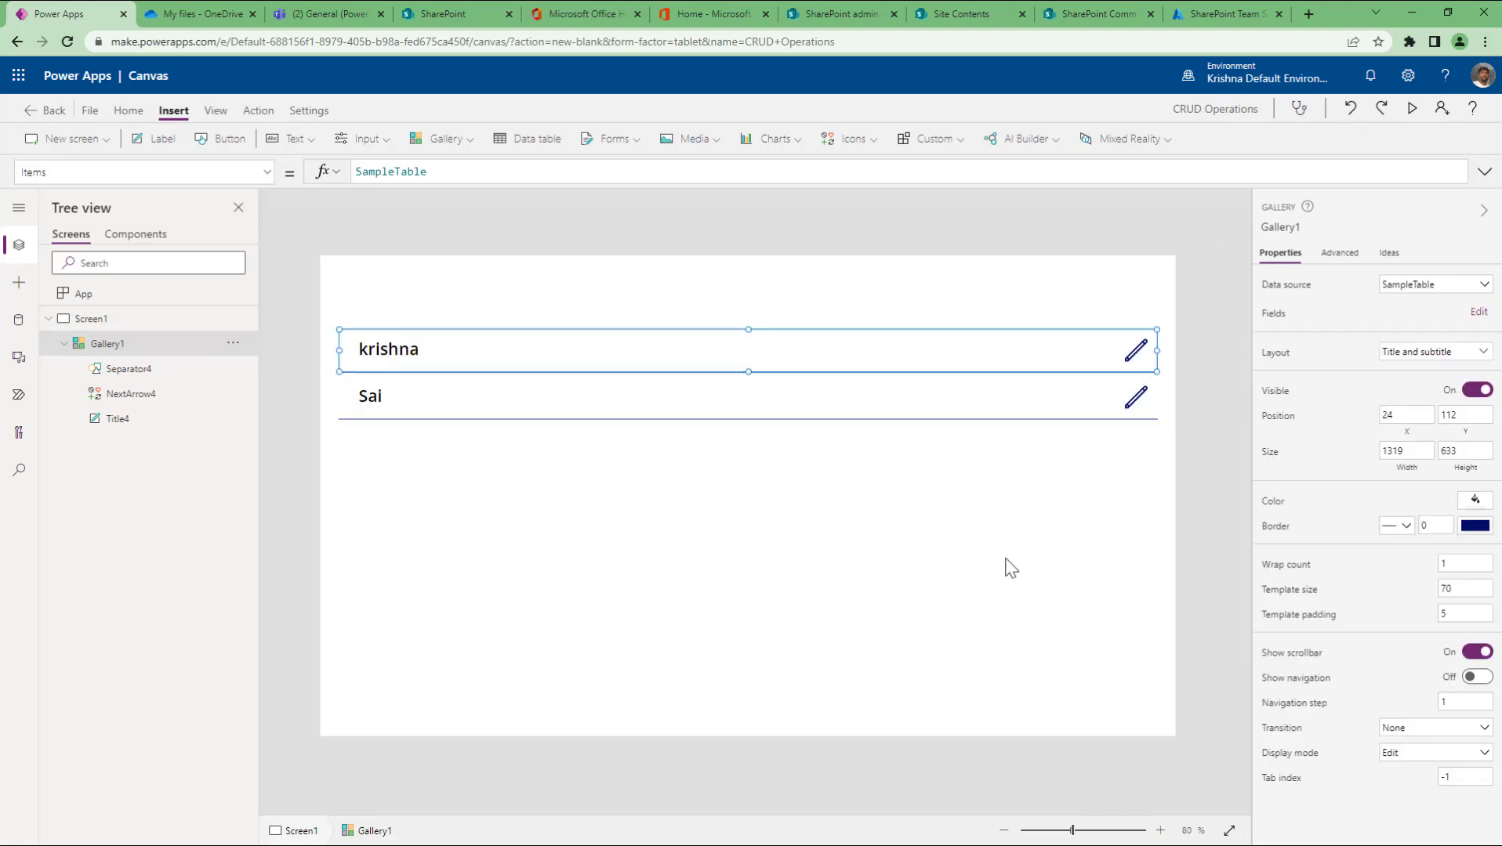
left_click(407, 478)
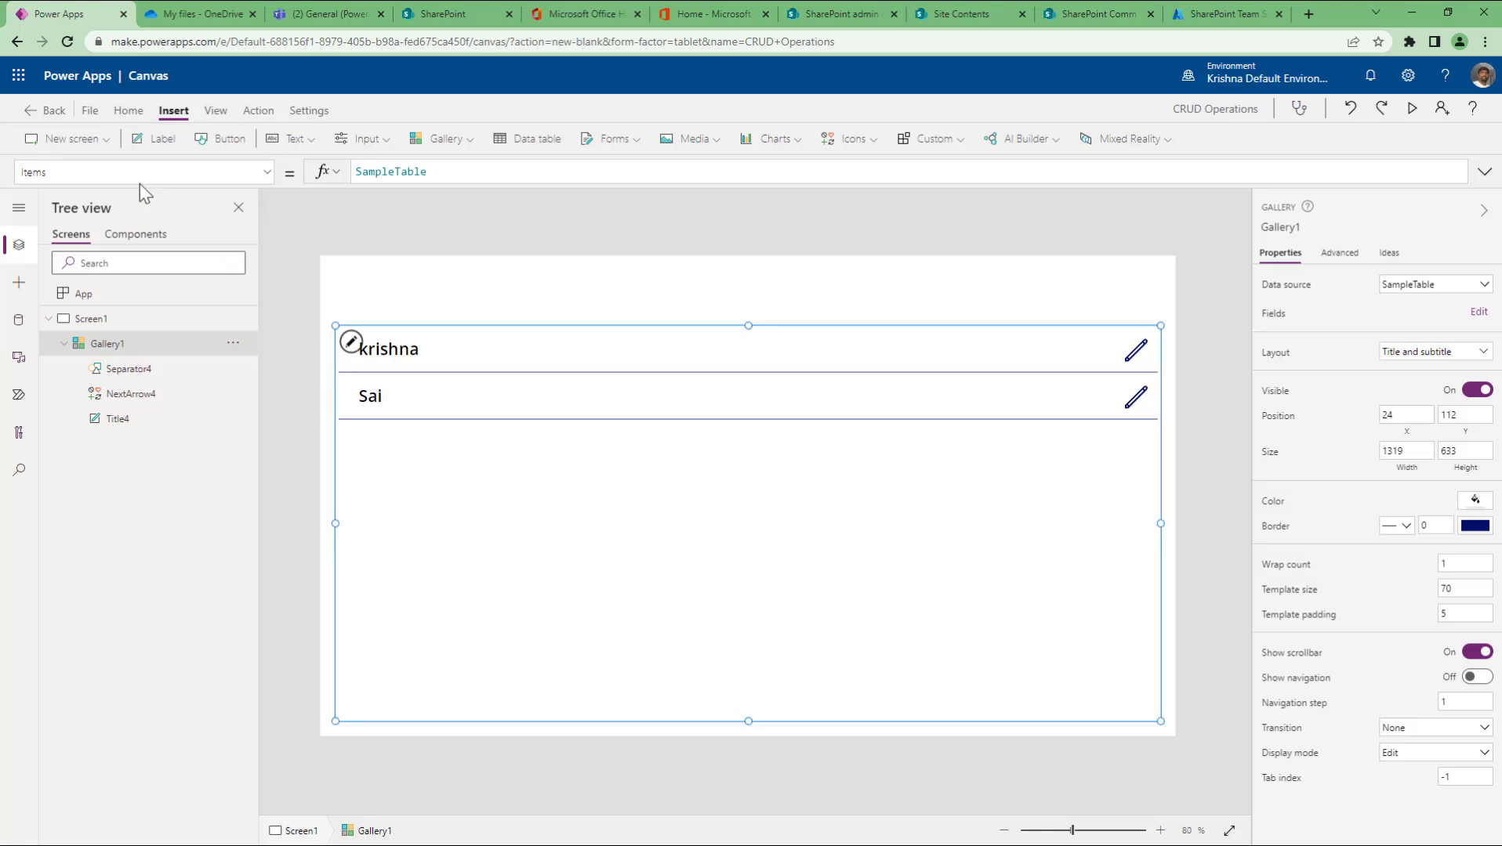
Step: Choose TemplateFill in Gallery1's property dropdown
left_click(266, 172)
scroll(170, 396, "down", 1)
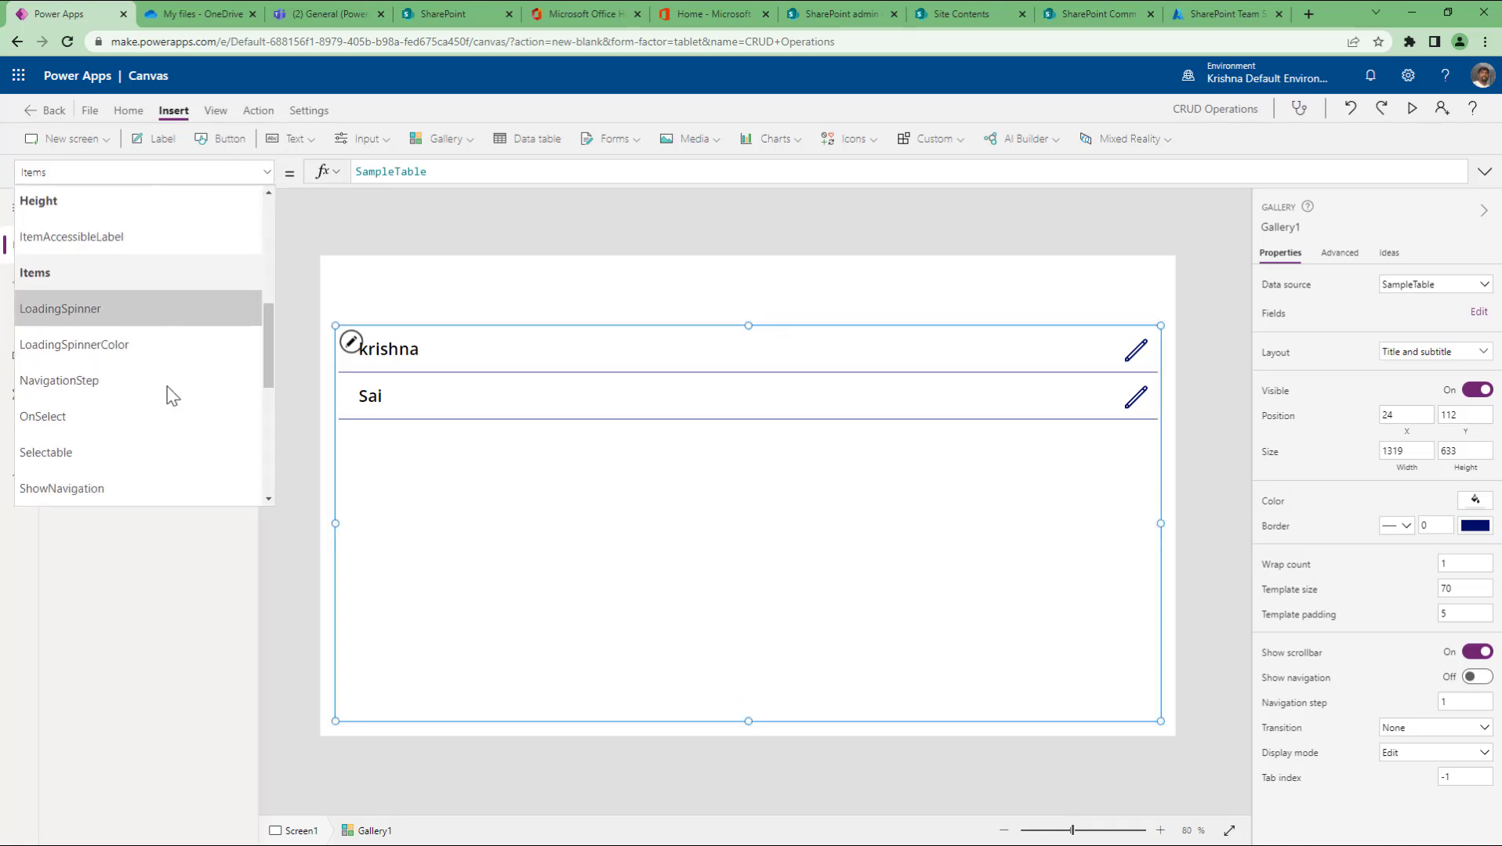
scroll(171, 393, "down", 3)
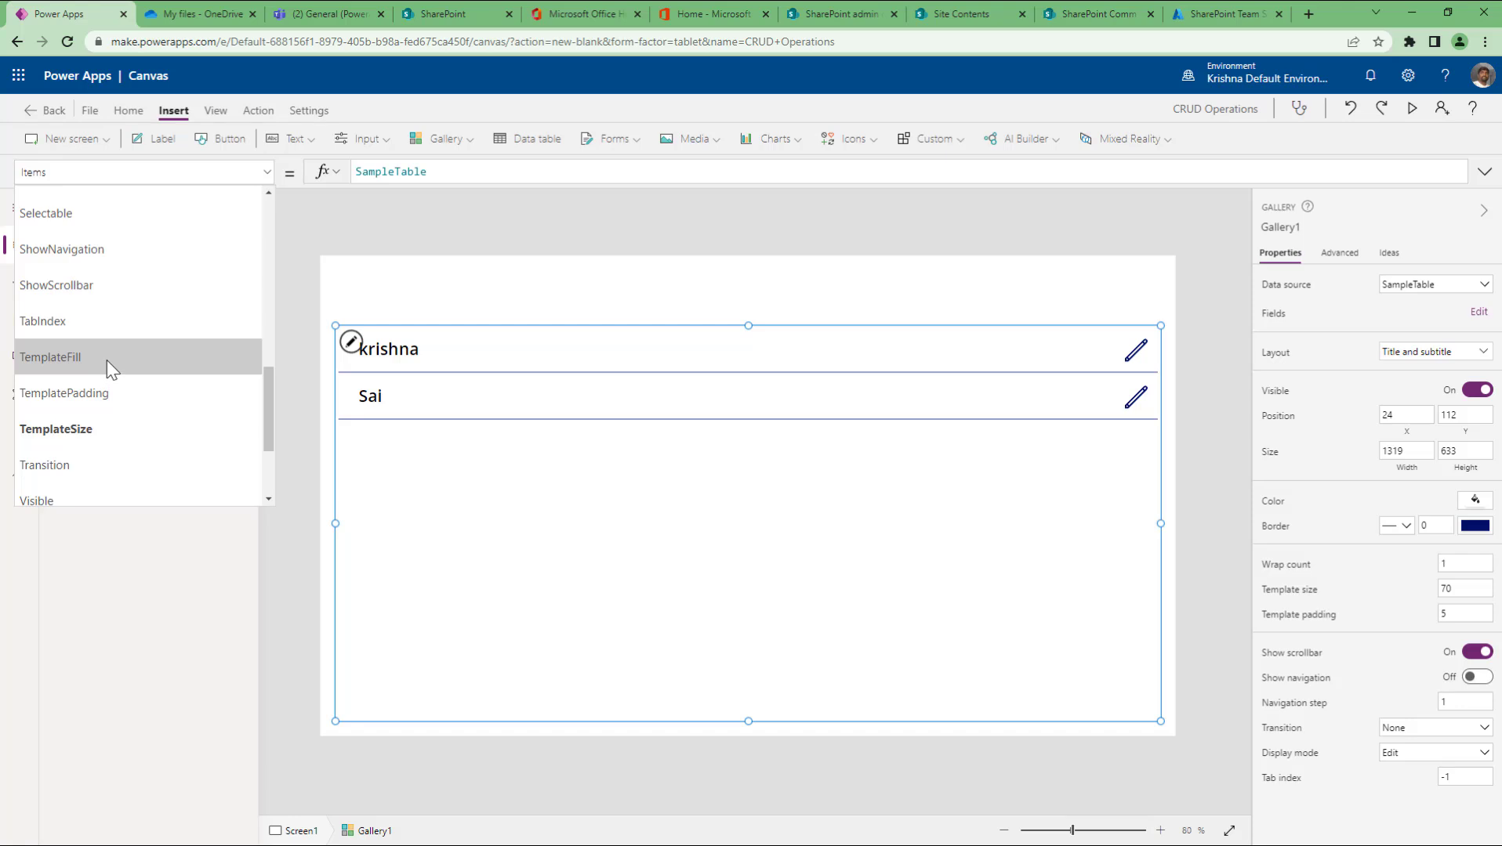
left_click(112, 357)
Step: Set the TemplateFill formula to RGBA(255, 10, 10, 1) for a red row background
left_click(389, 172)
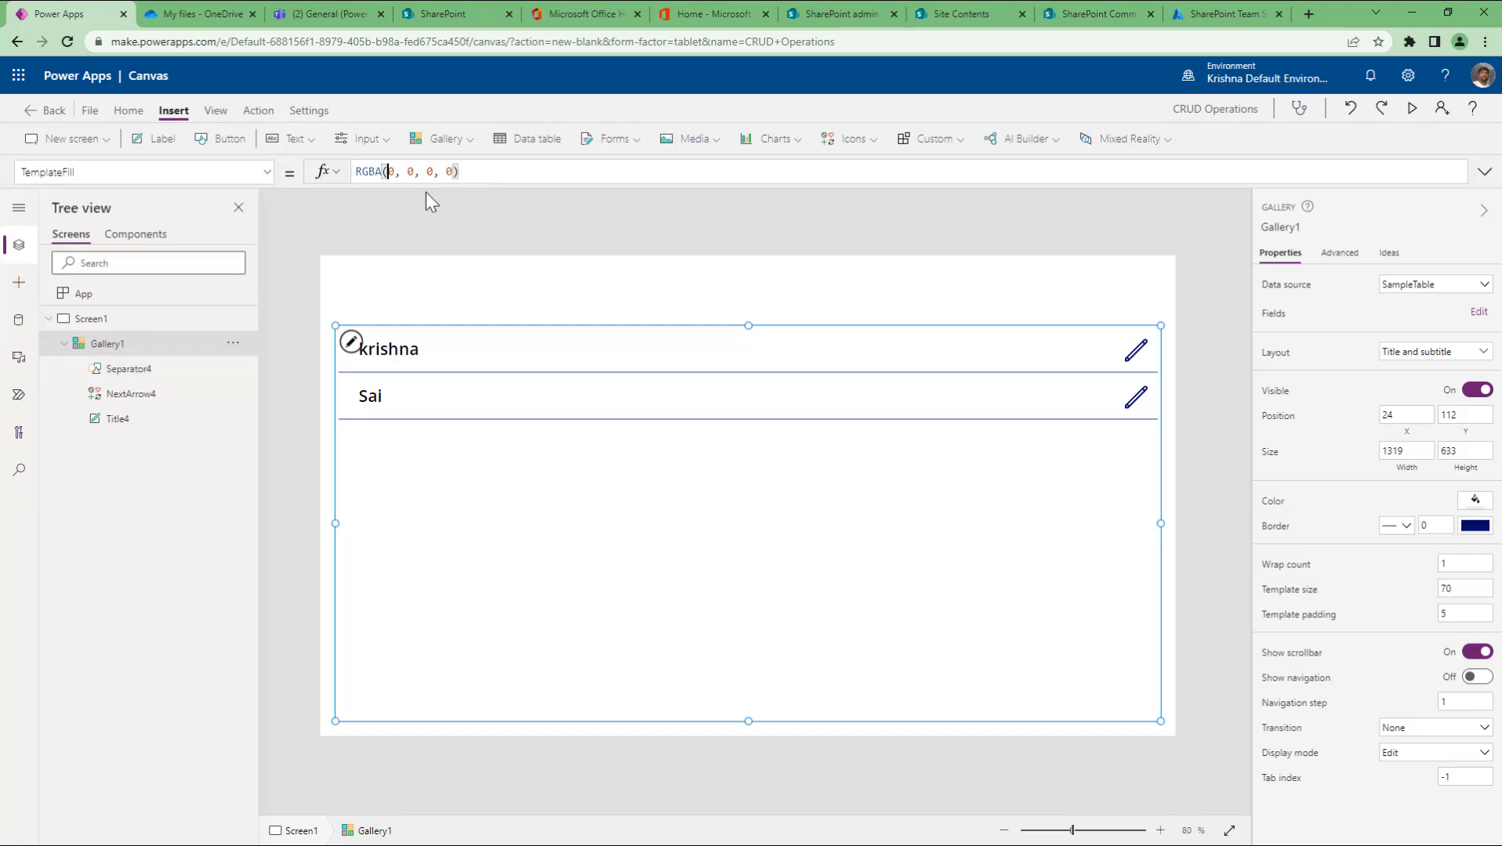
type("1")
key("Right")
key("Right")
key("Right")
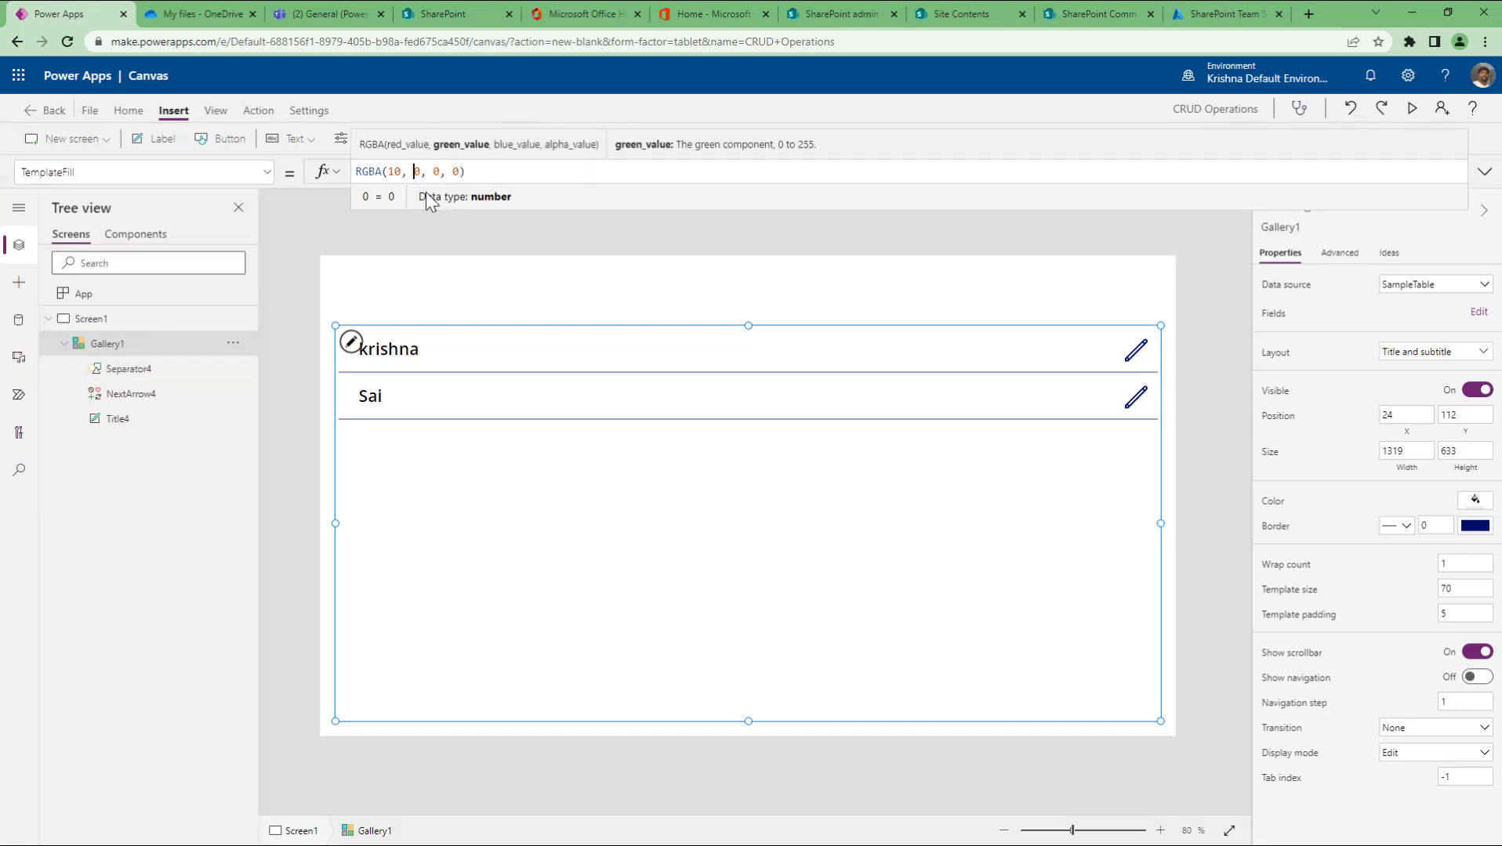
key("Right")
type("1")
key("Right")
key("Right")
key("Right")
key("Delete")
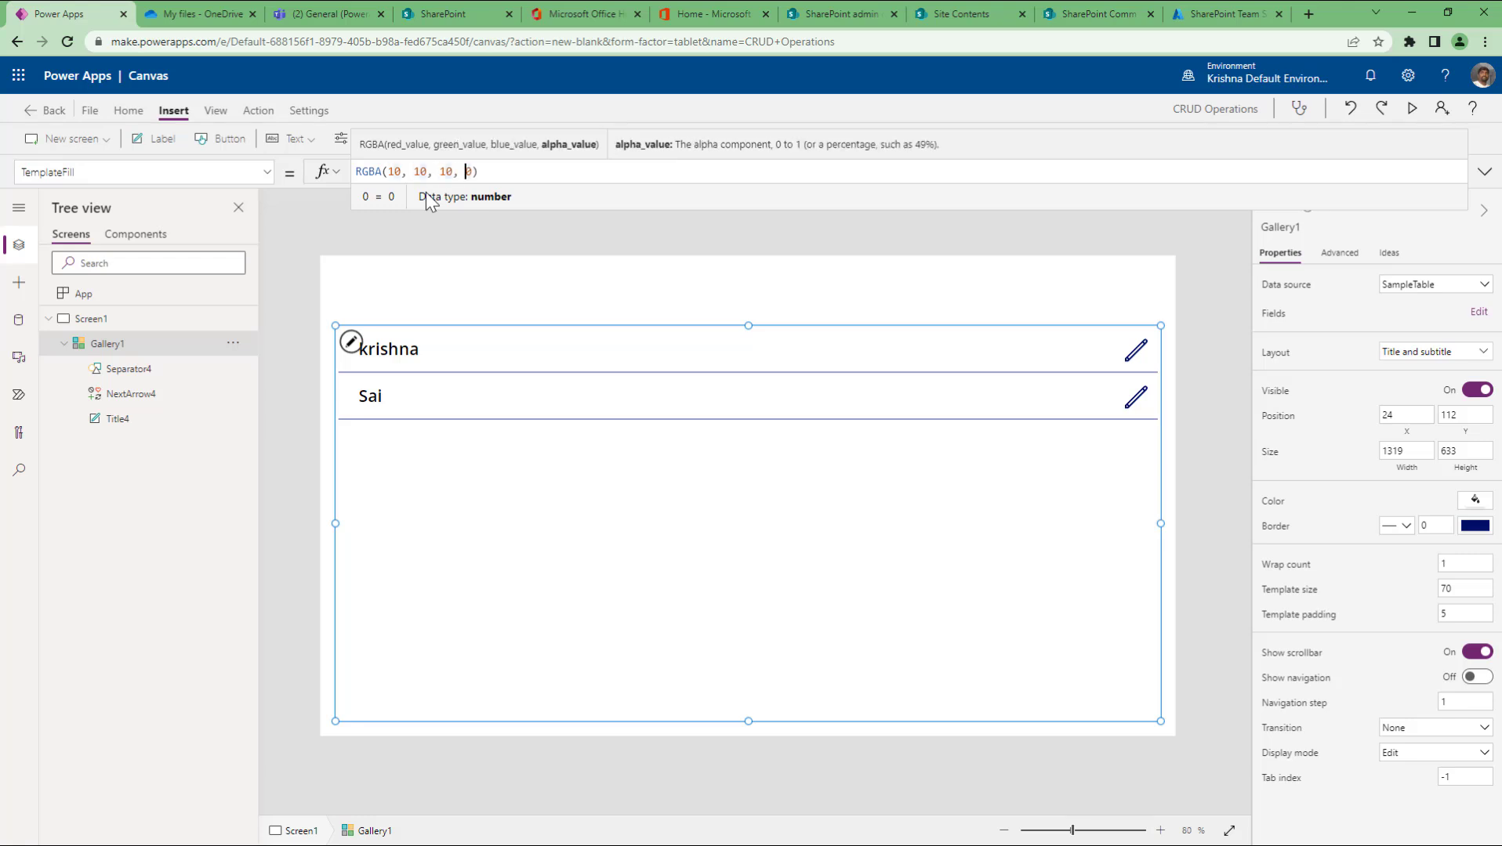
type("1")
key("Right")
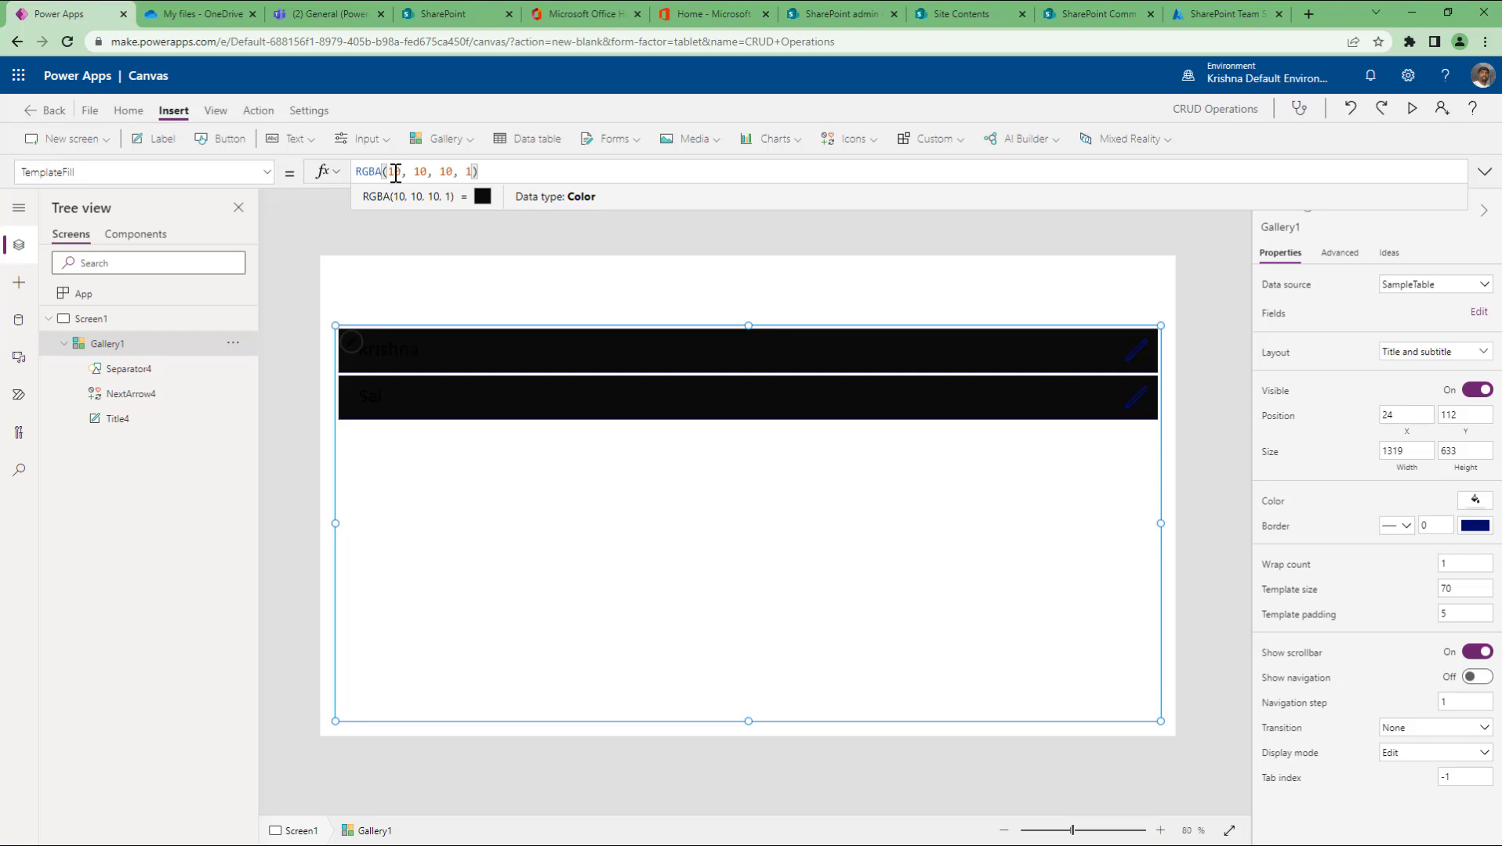
double_click(396, 172)
type("255")
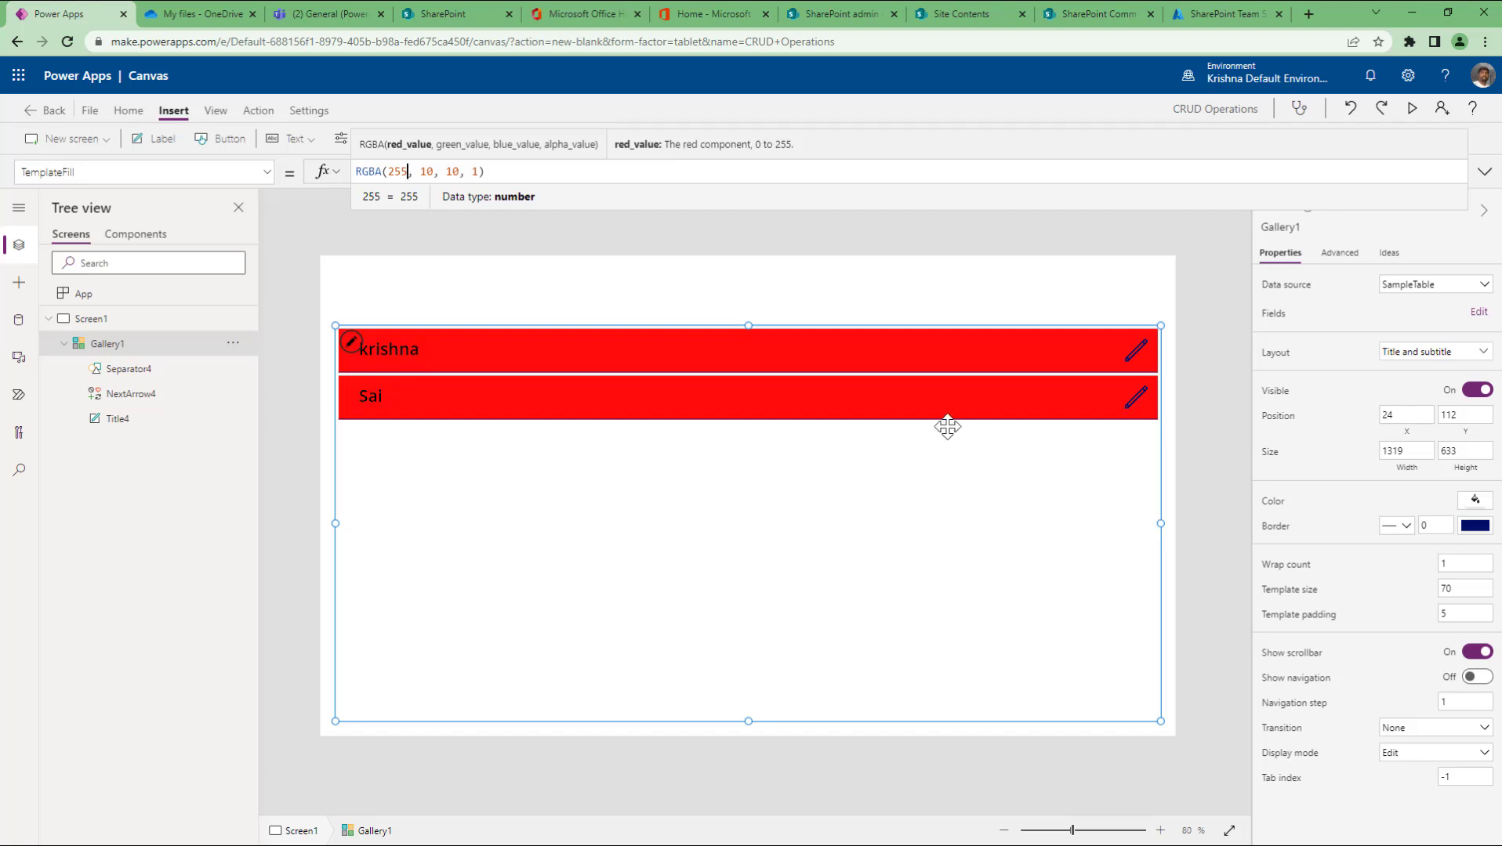
left_click(1451, 615)
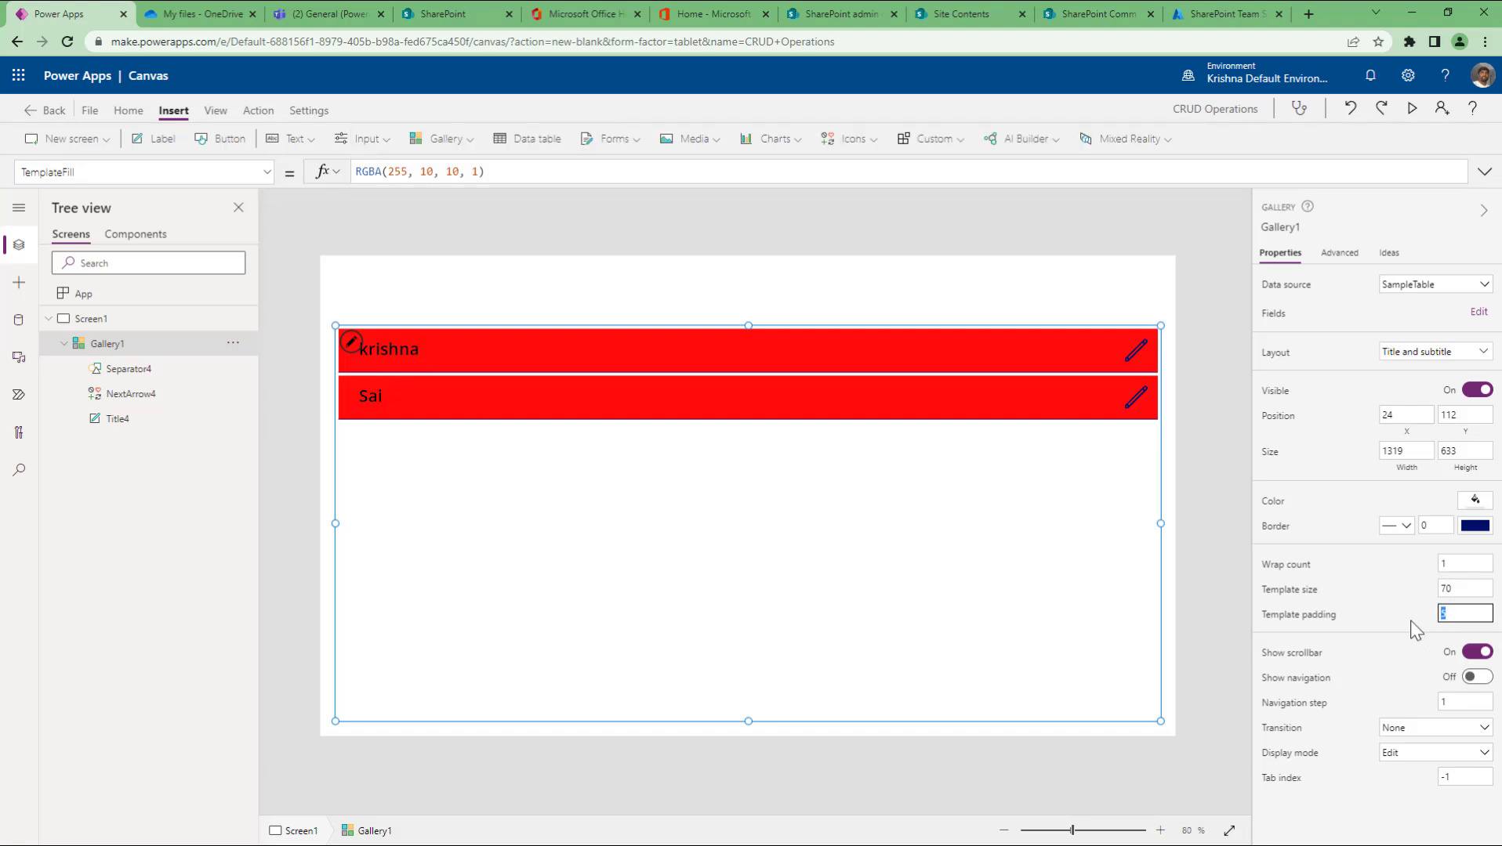
Step: Try template padding 10 and 20, then wrap counts 2, 5 and finally 1
type("10")
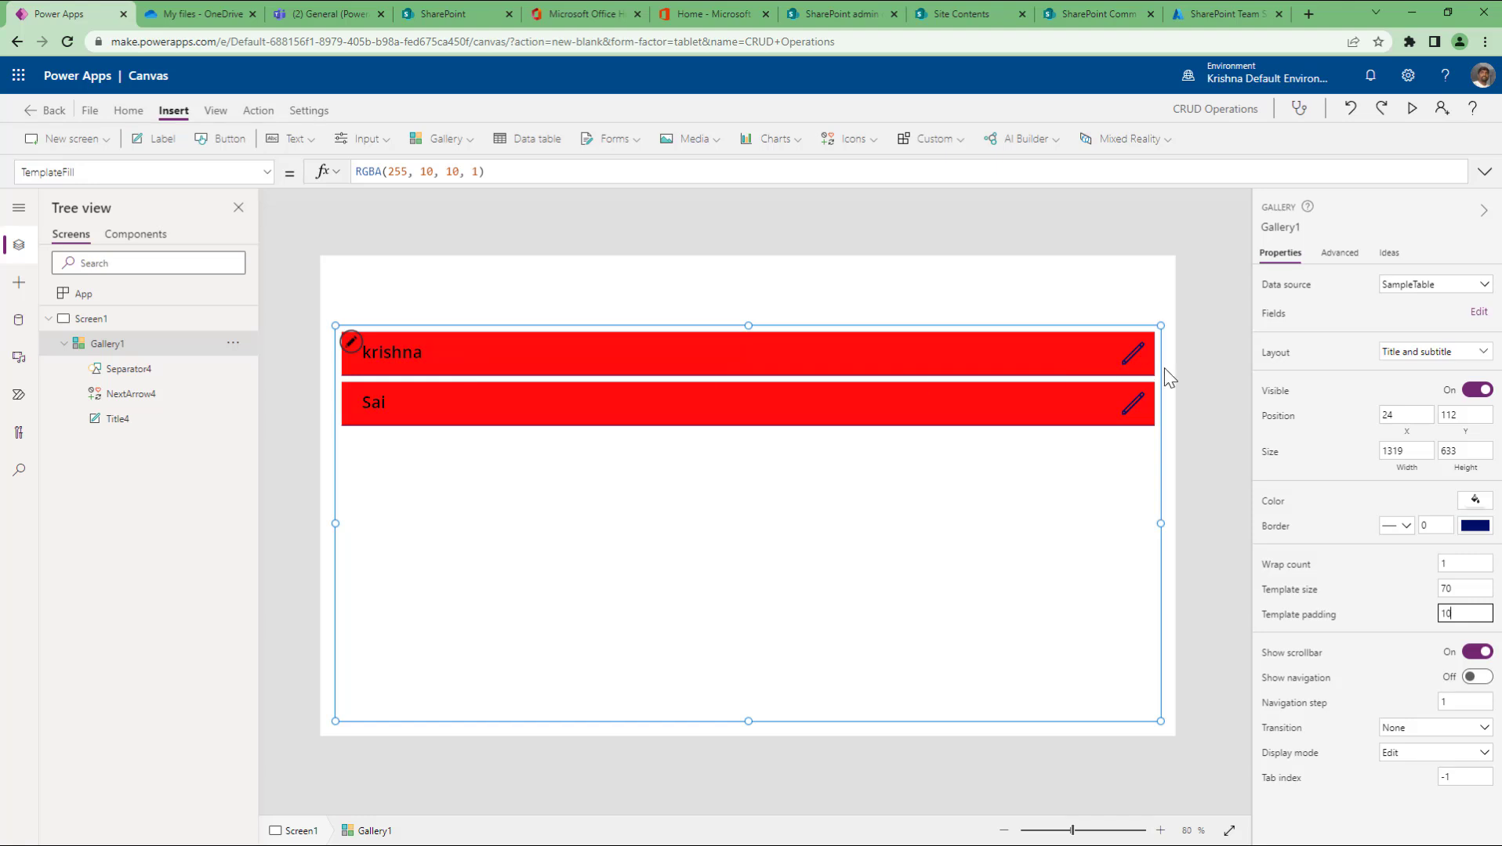
double_click(1475, 615)
type("20")
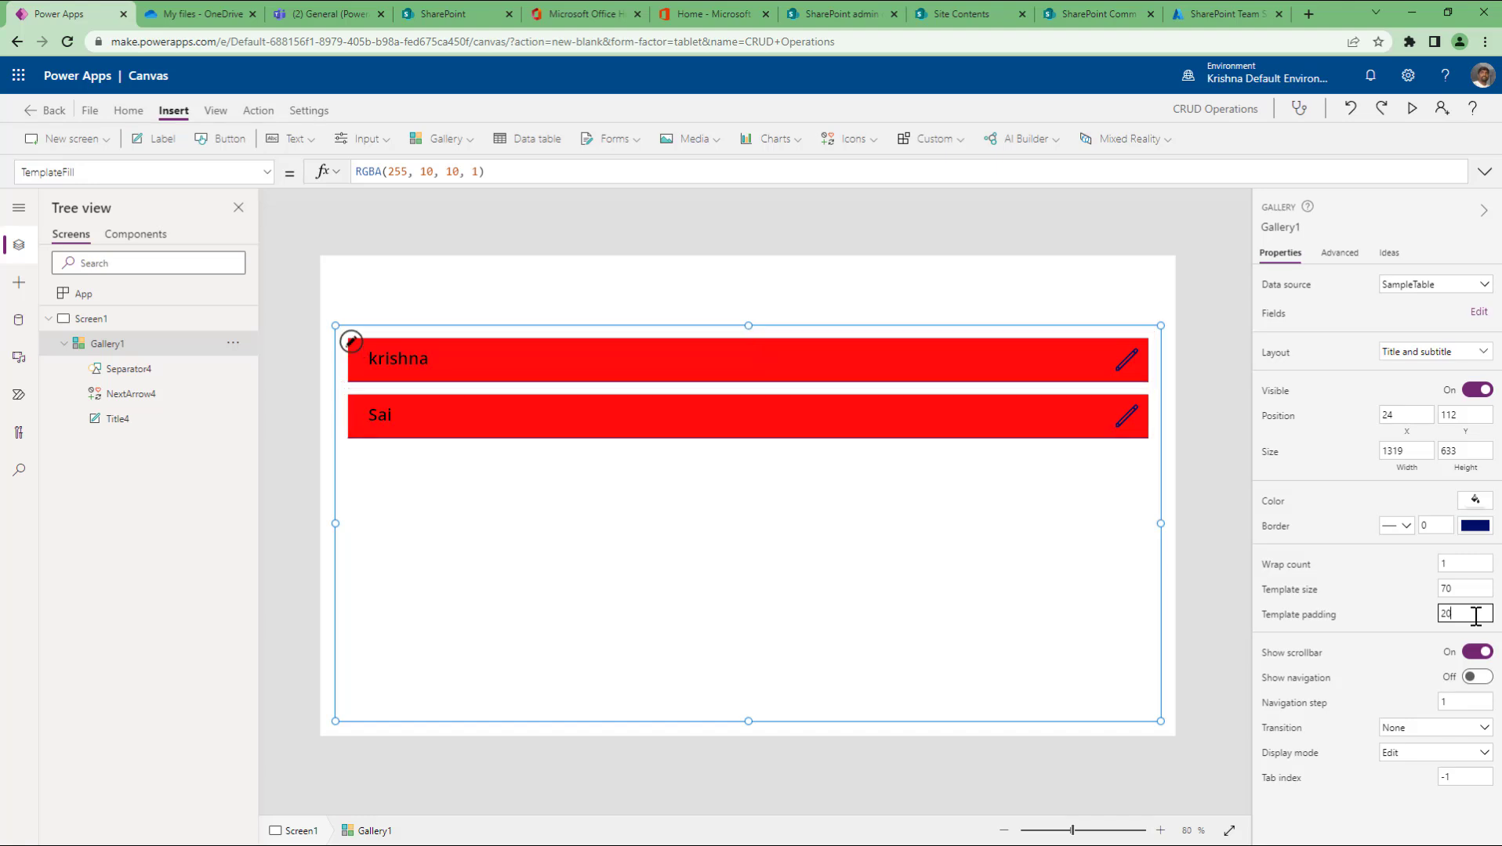
left_click(1462, 570)
type("2")
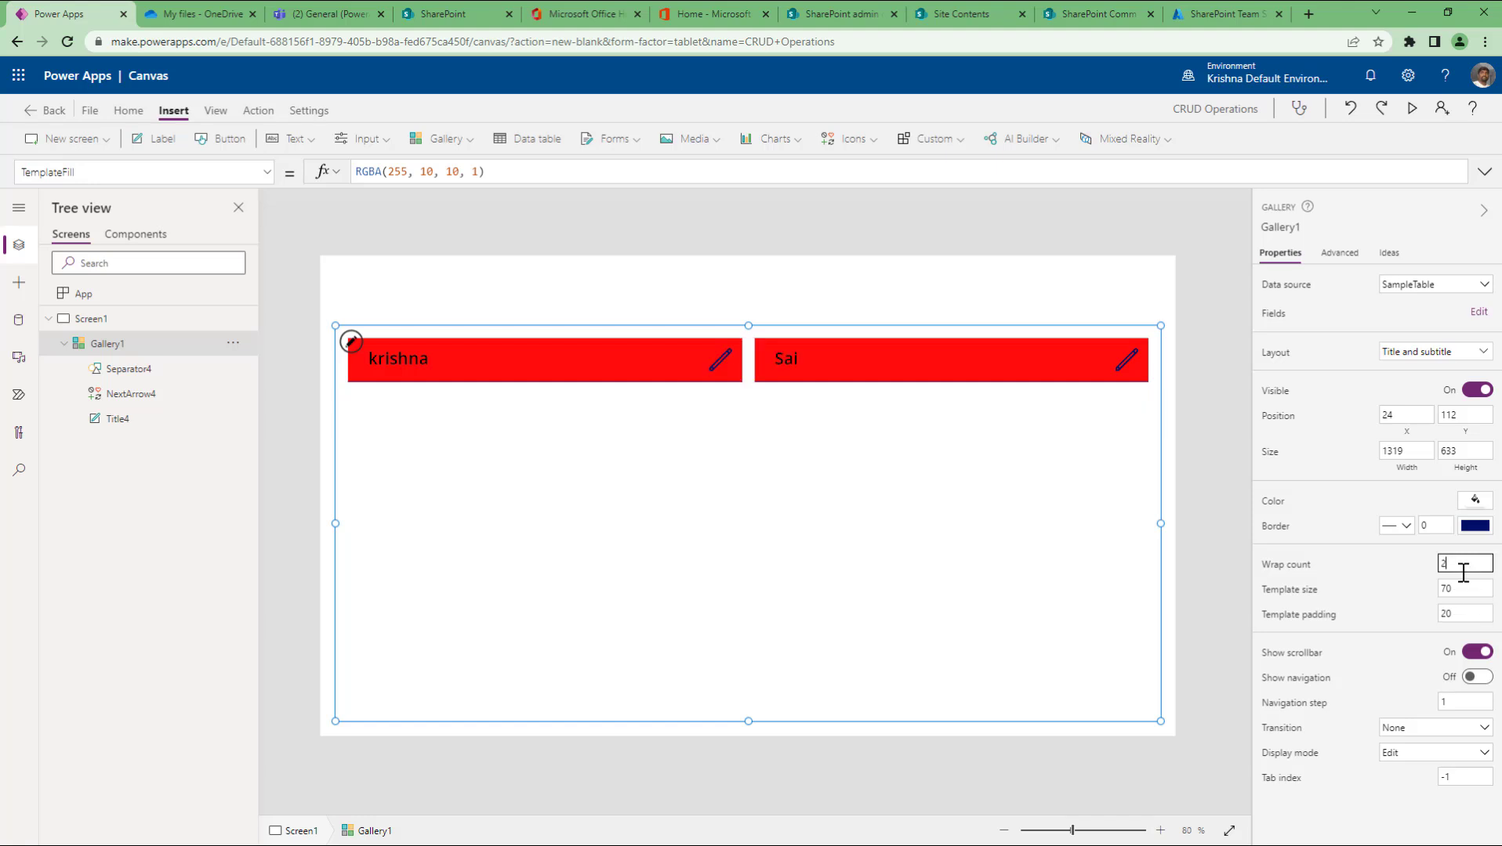
key("BackSpace")
type("5")
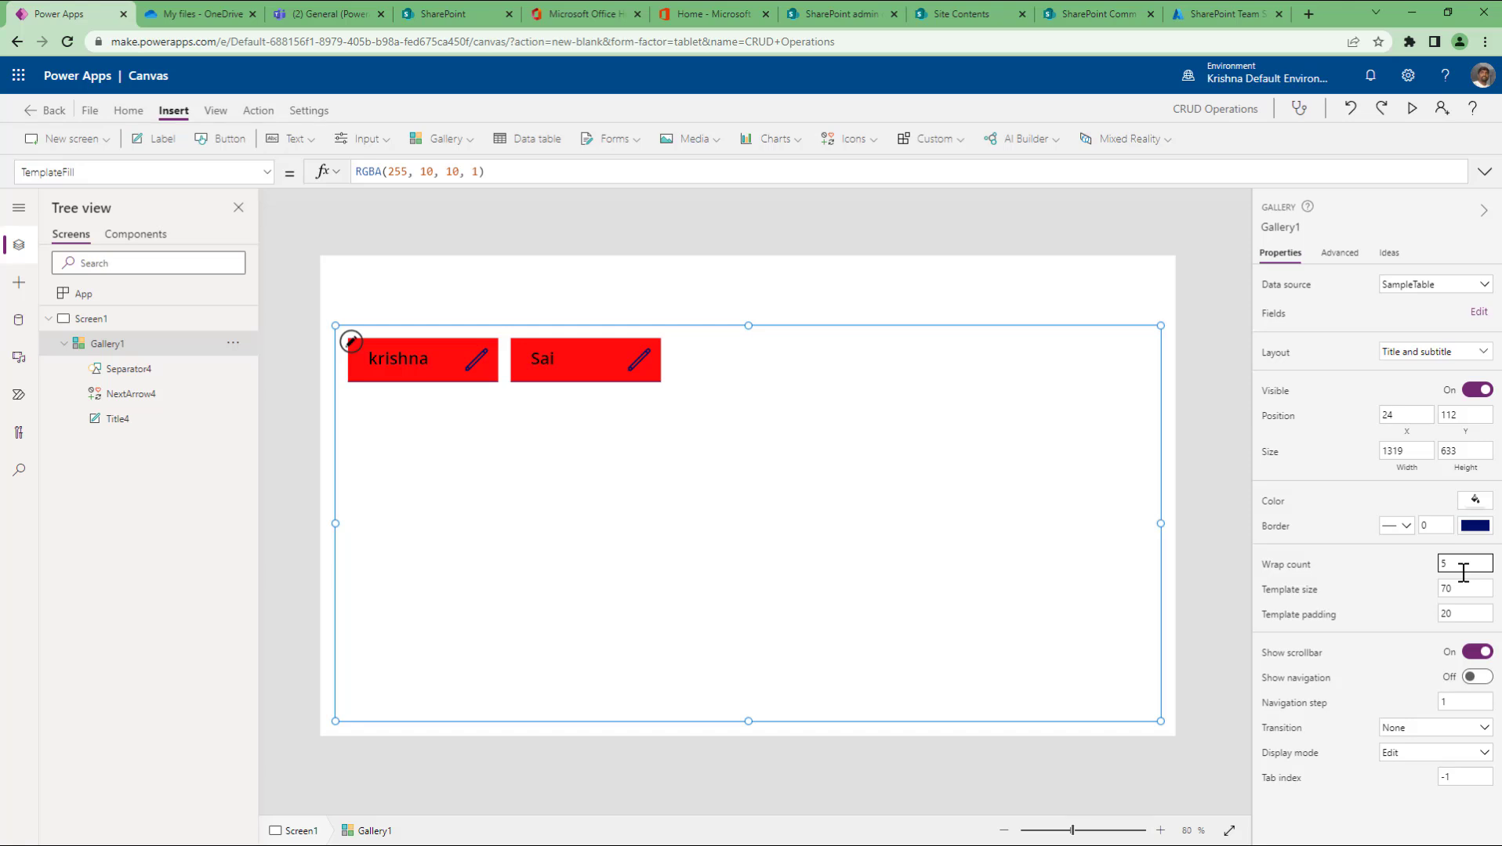
key("BackSpace")
type("1")
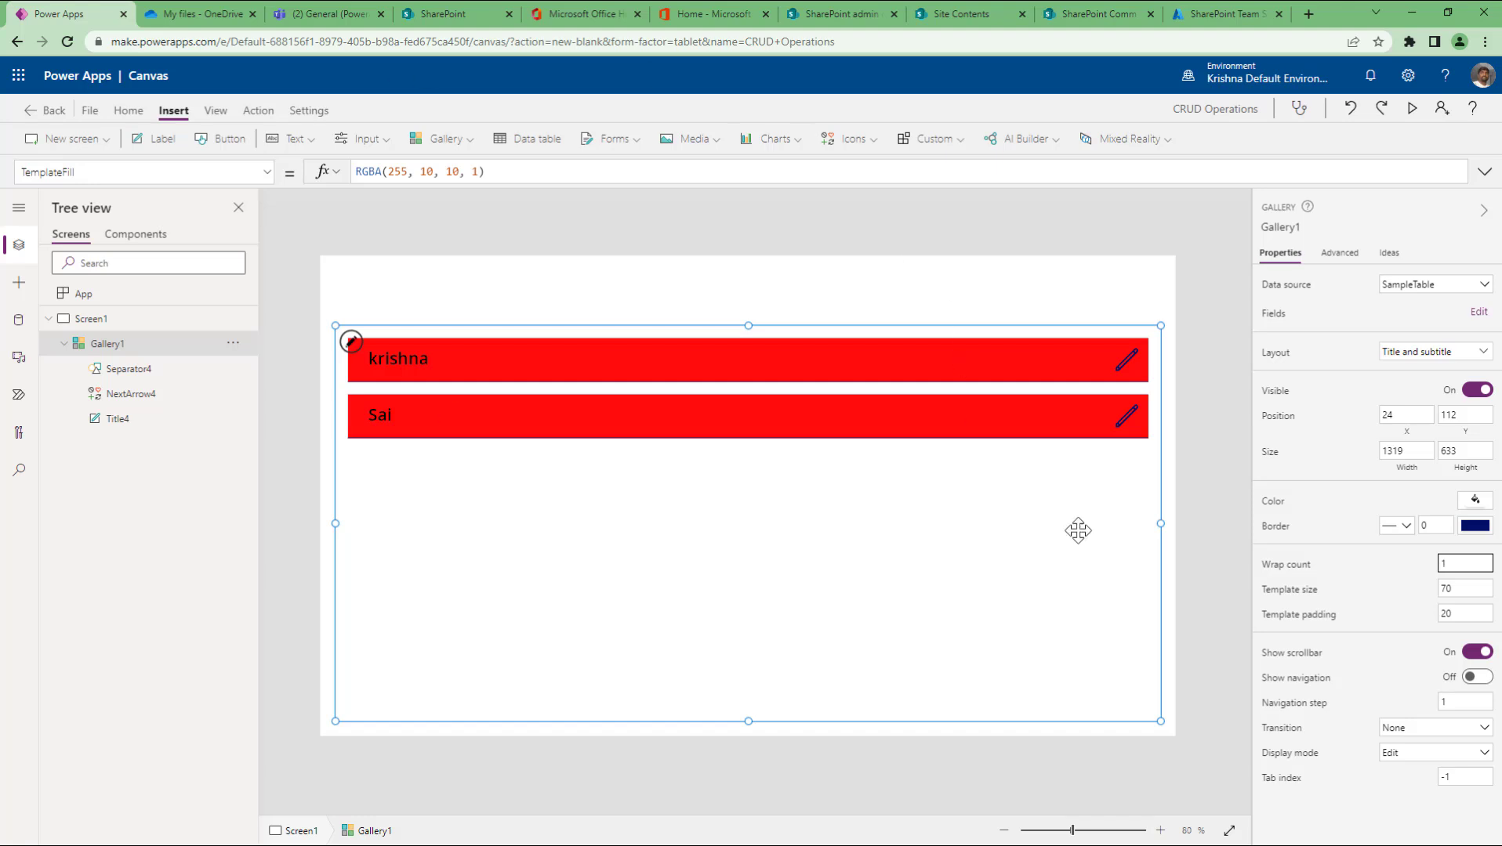
Step: Set Gallery1's template padding to 2 and reselect the gallery
left_click(1466, 613)
type("2")
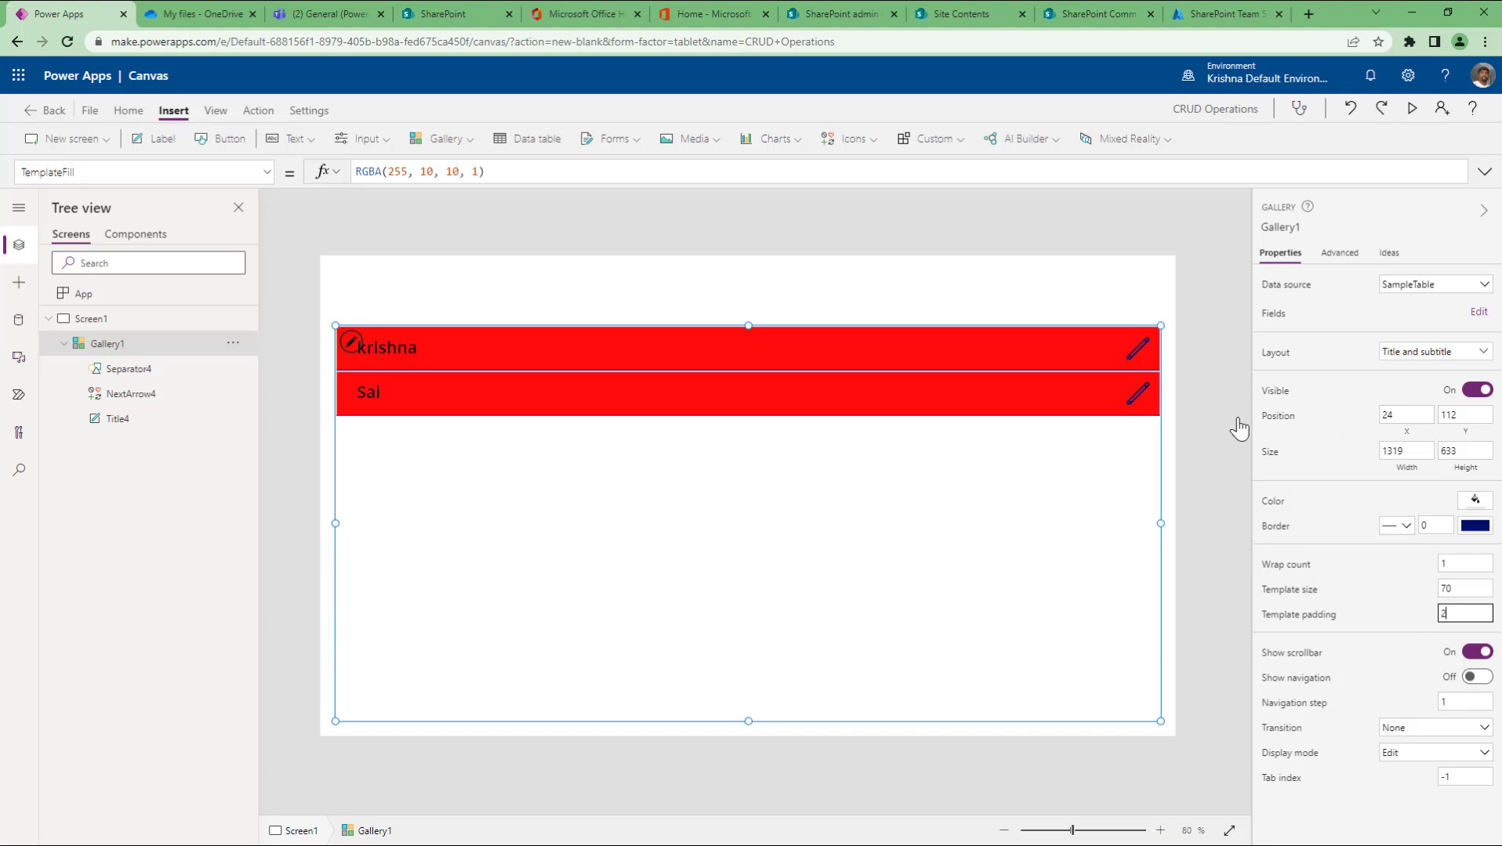
left_click(1204, 428)
left_click(1017, 608)
Step: Switch Gallery1's data source to Issue tracker and set wrap count to 5
left_click(1468, 293)
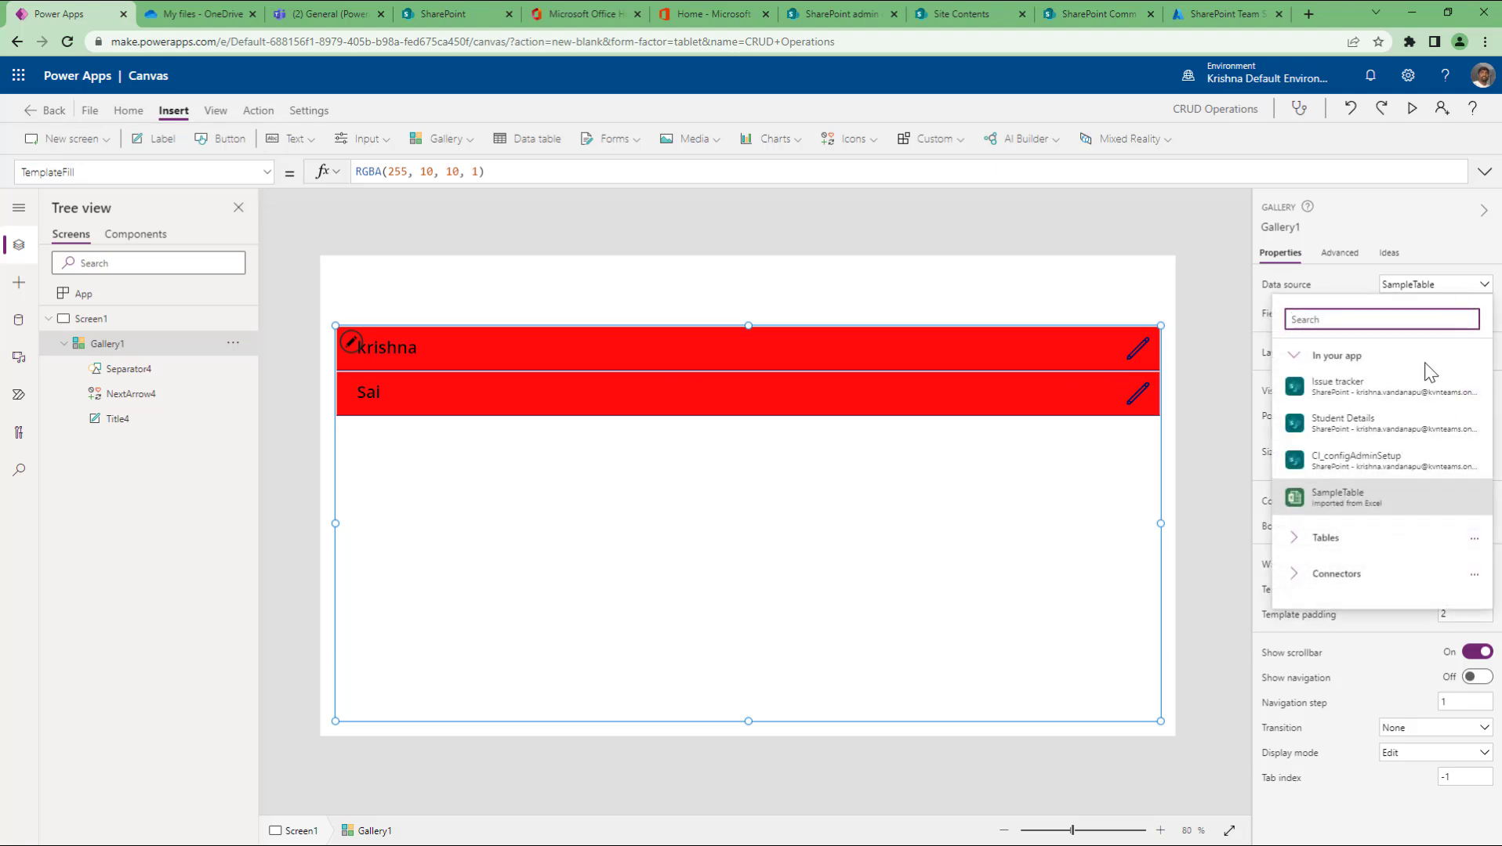
left_click(1337, 386)
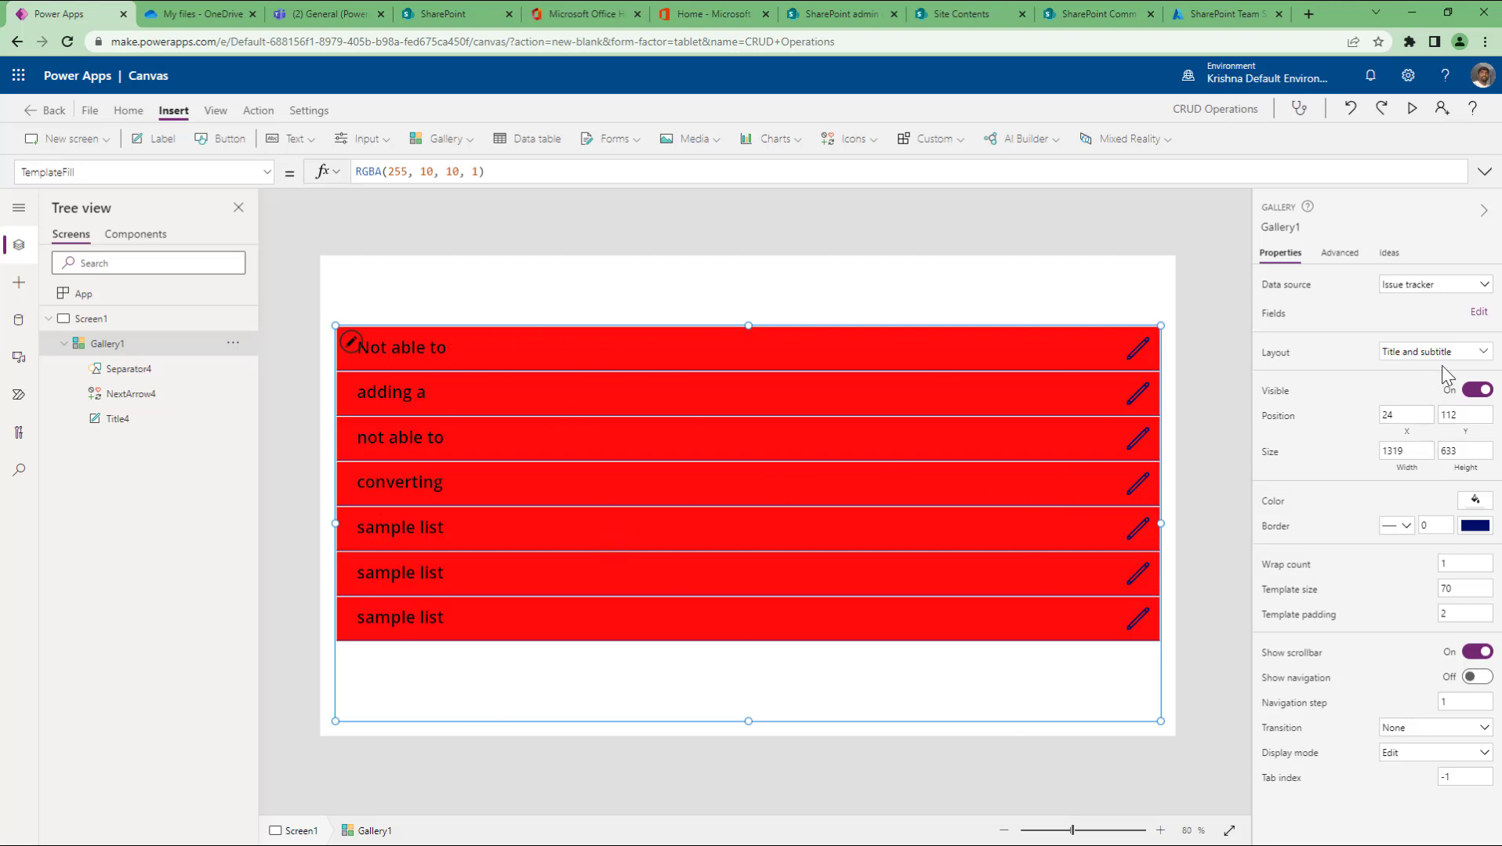
left_click(1456, 565)
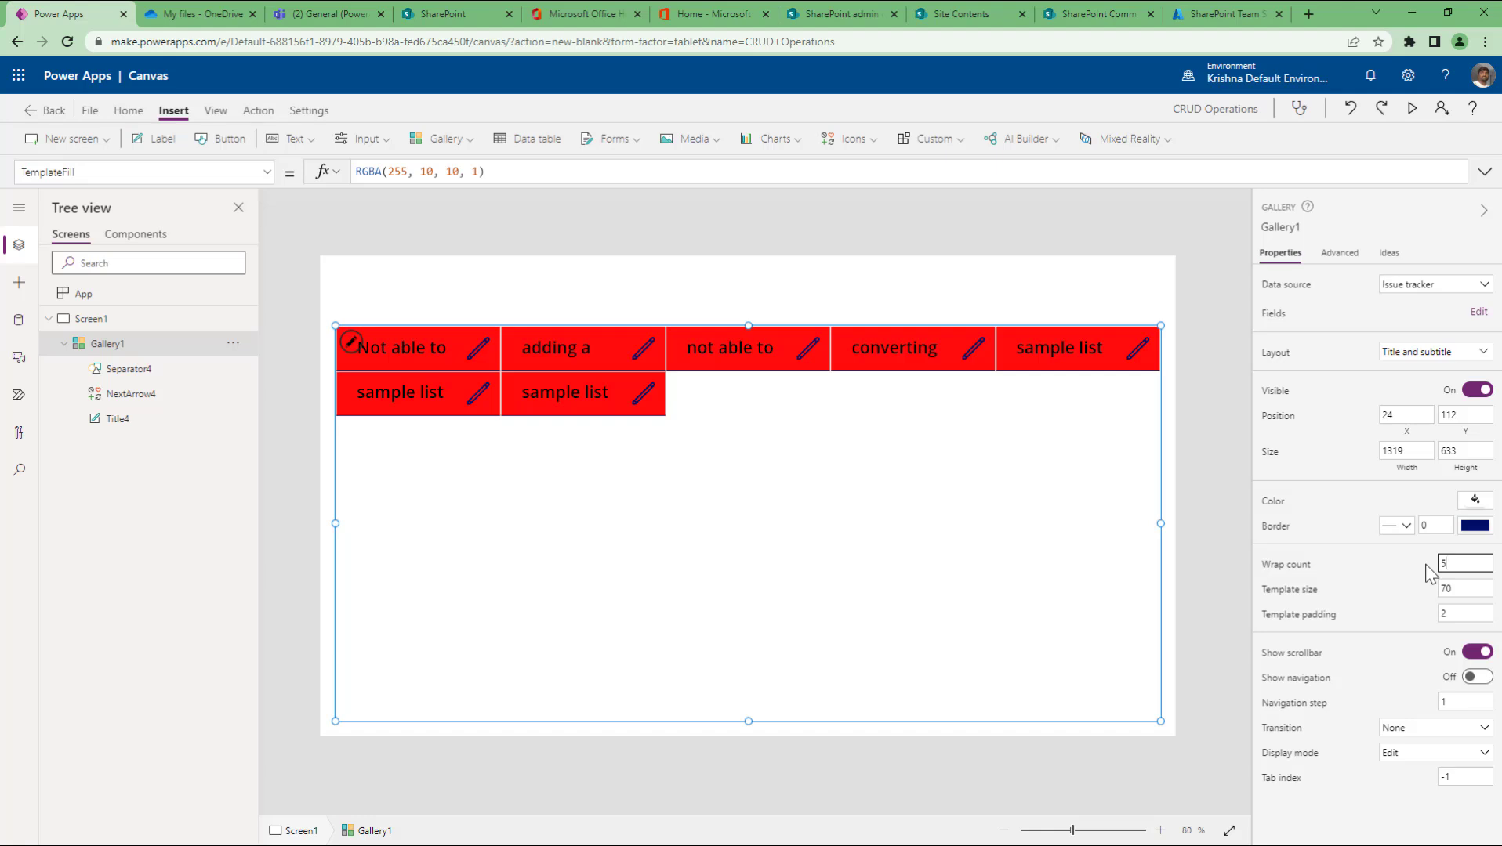
Step: Set the gallery's template size to 120 and template padding to 10
key("Tab")
type("120")
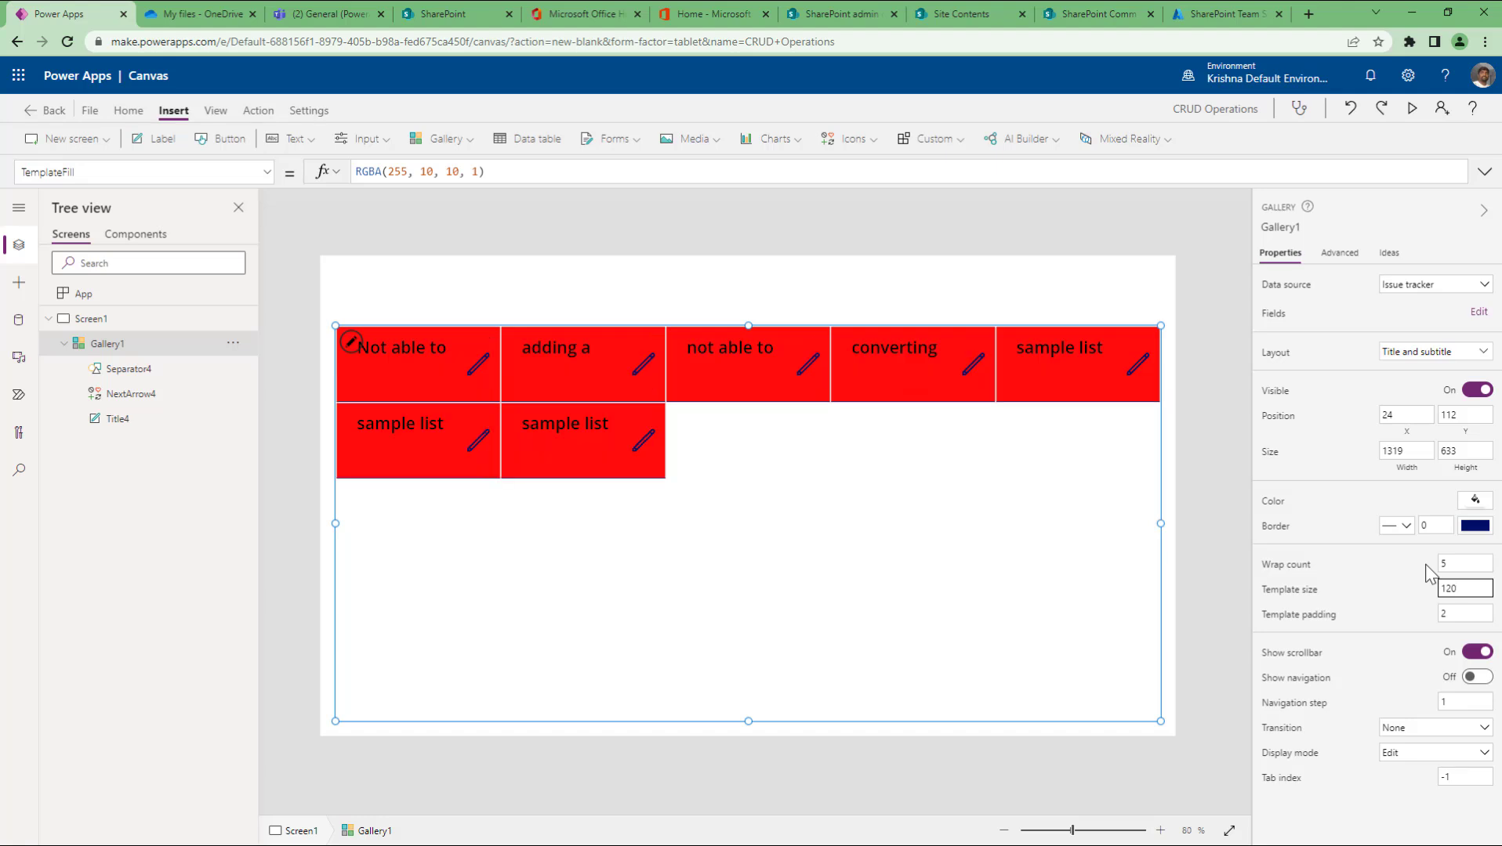
key("Tab")
type("10")
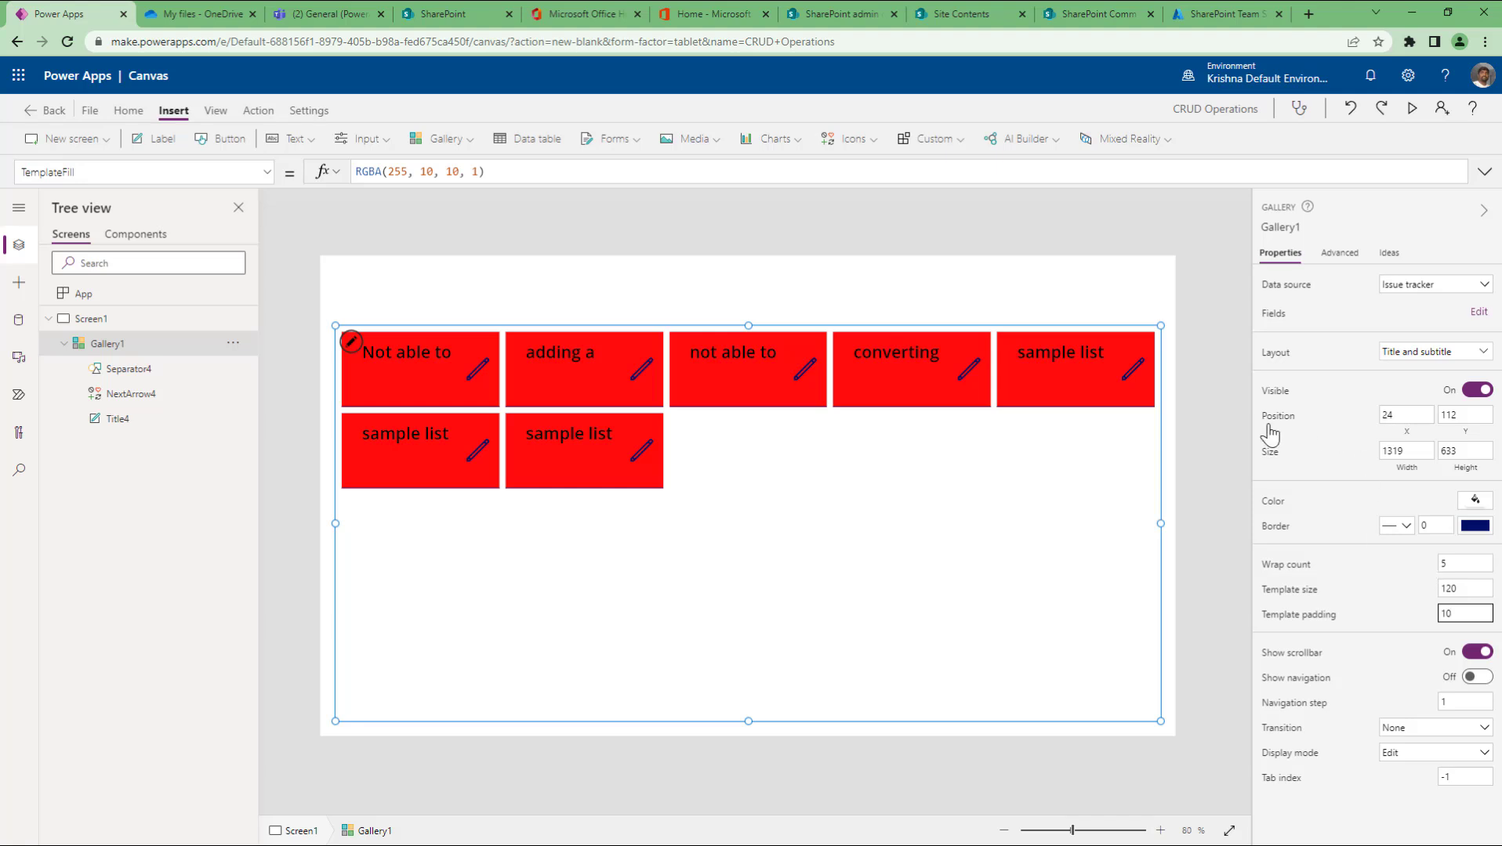
Step: Preview the app to check the spaced tiles, then return and reselect the gallery
left_click(1215, 387)
left_click(1413, 110)
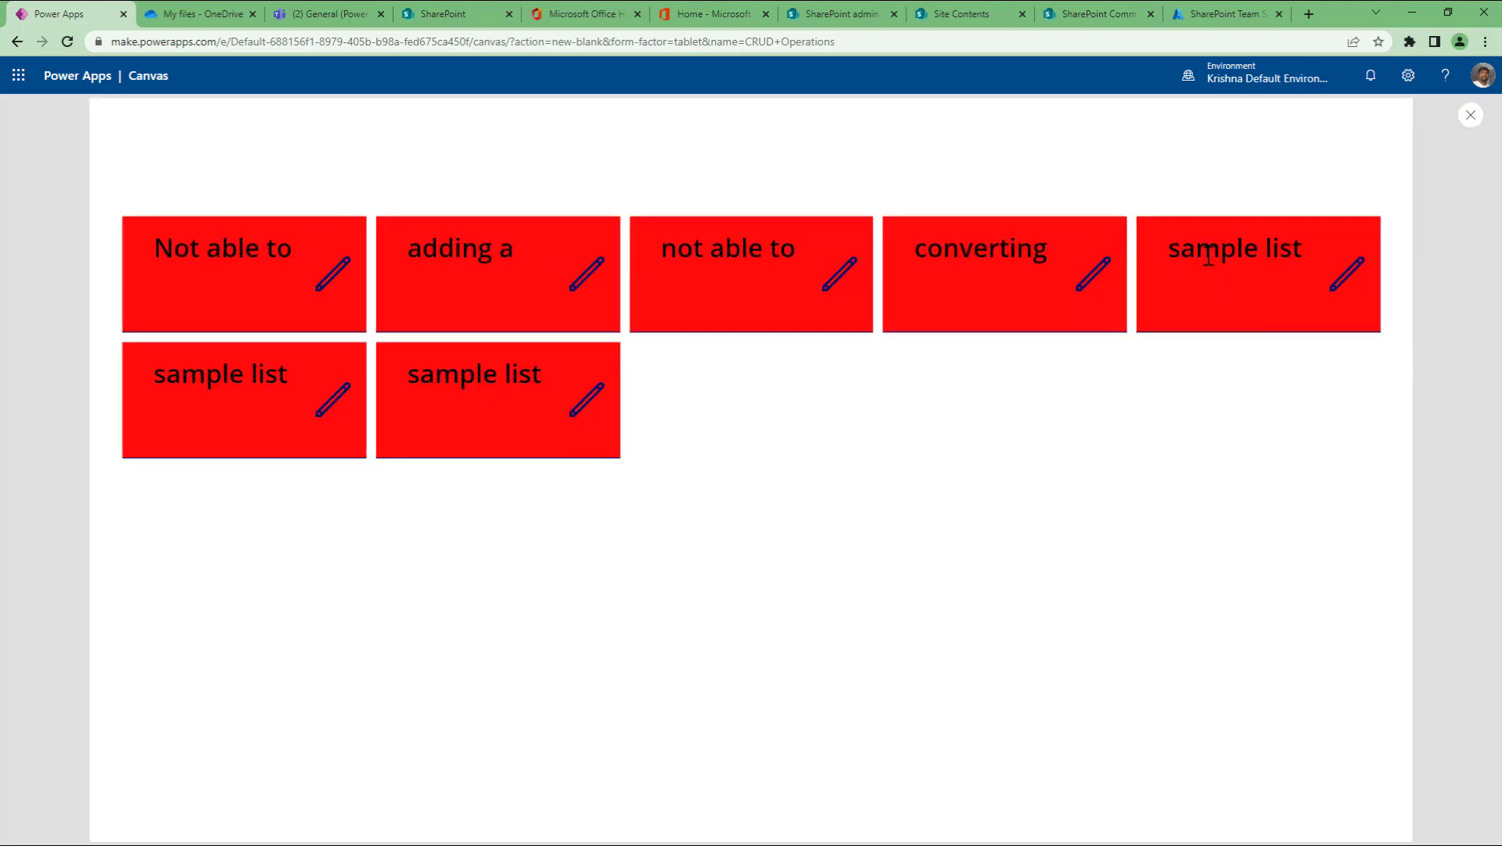
key("Escape")
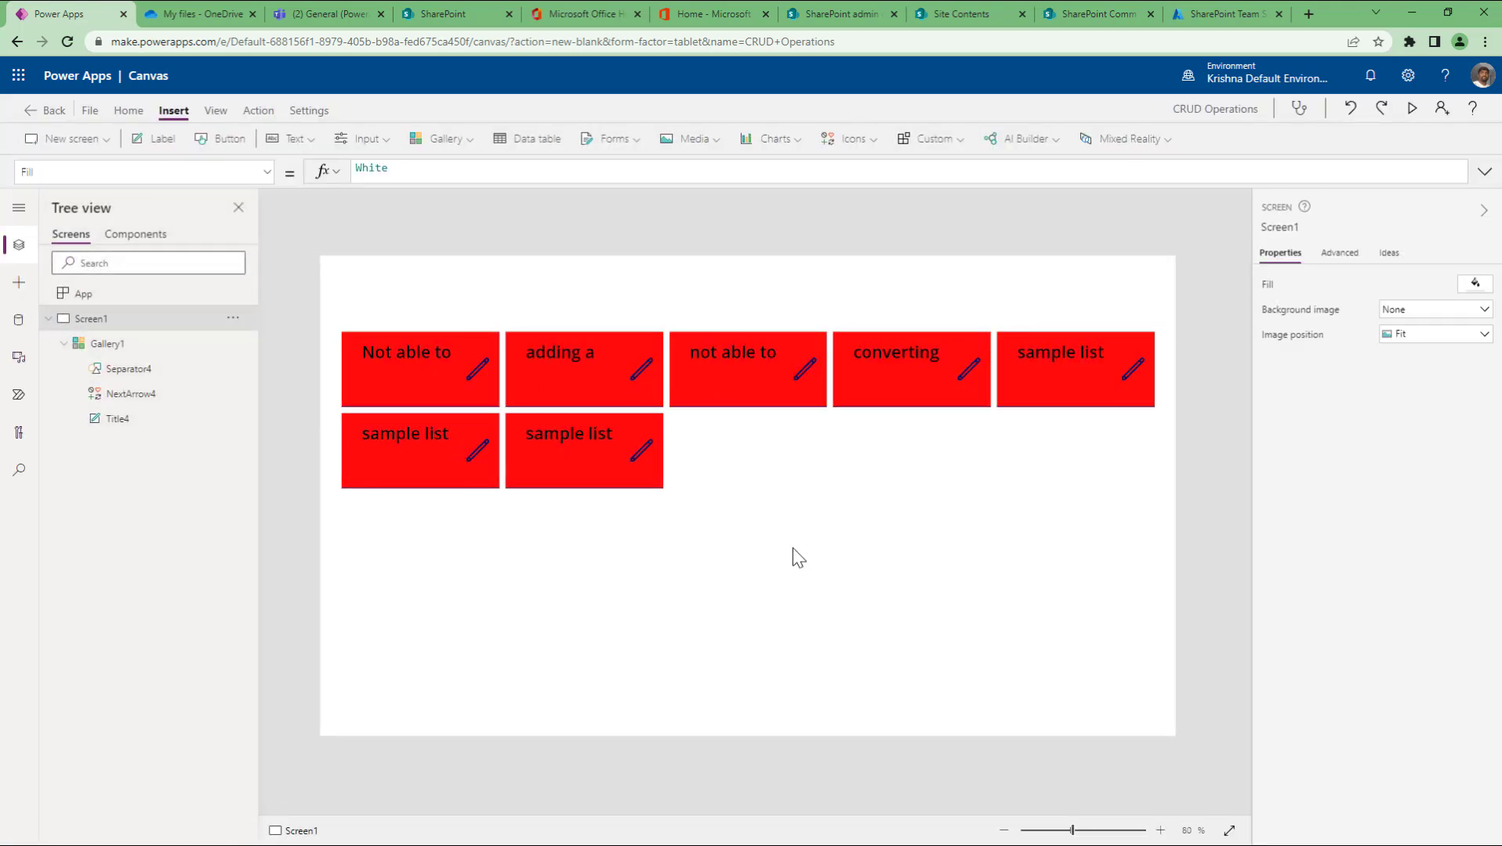
left_click(793, 547)
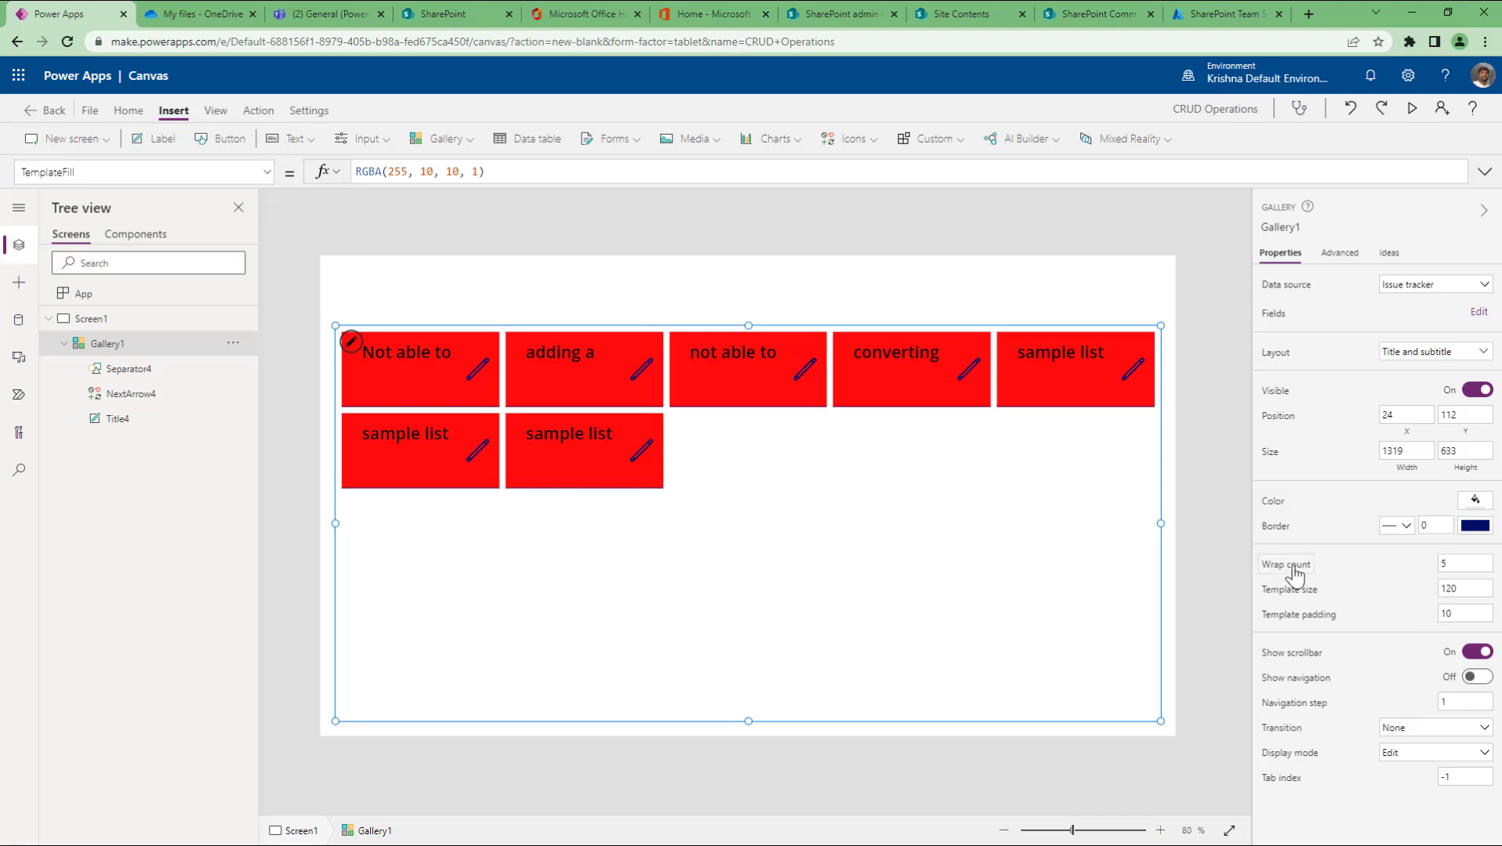
Step: Set the gallery's wrap count to 1 and template padding to 2
double_click(1446, 564)
type("1")
left_click(1470, 589)
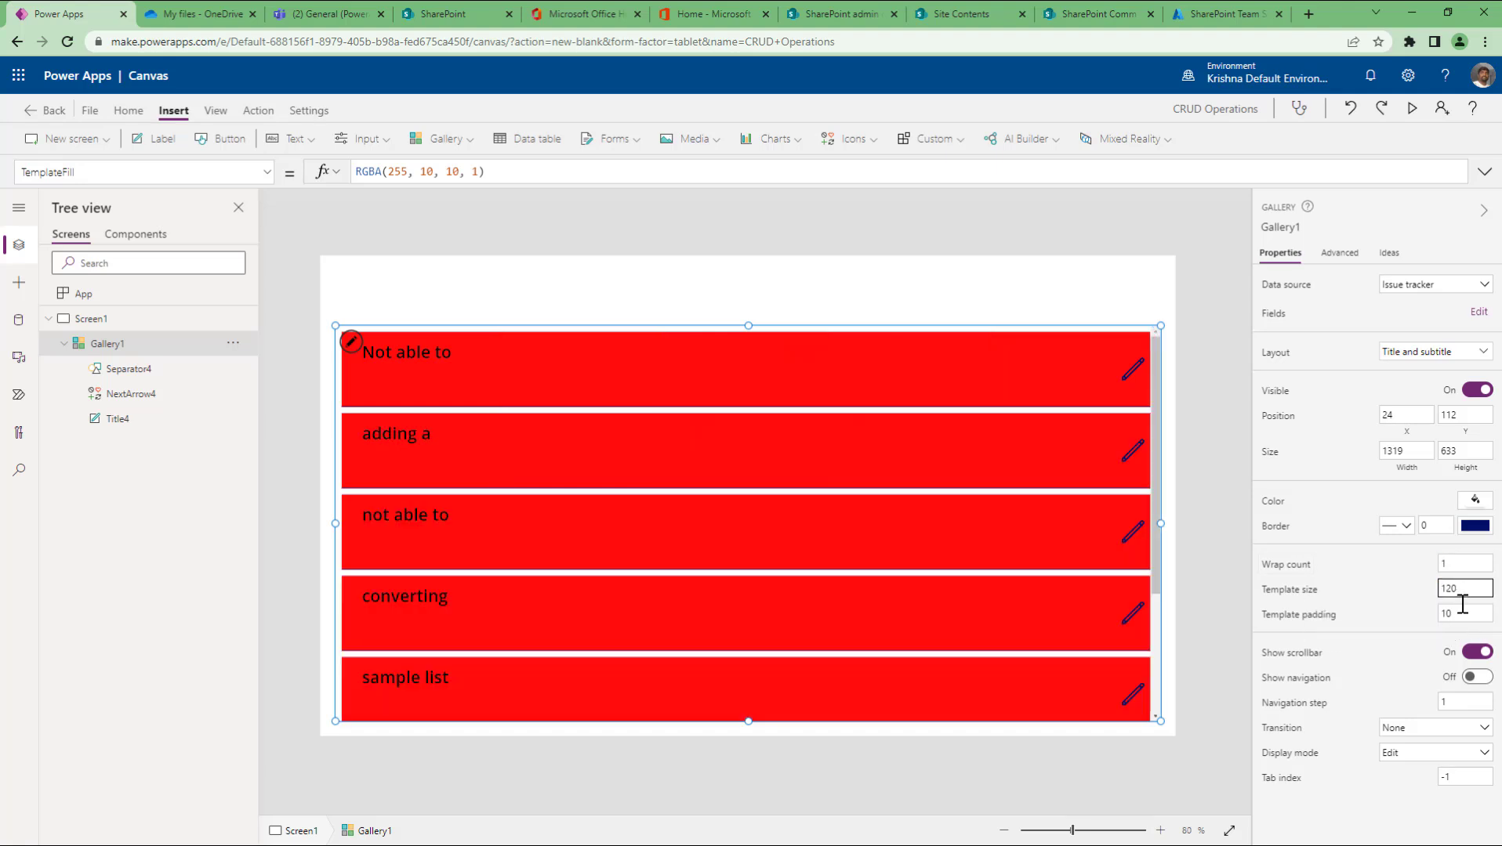
double_click(1462, 613)
type("2")
left_click(1462, 590)
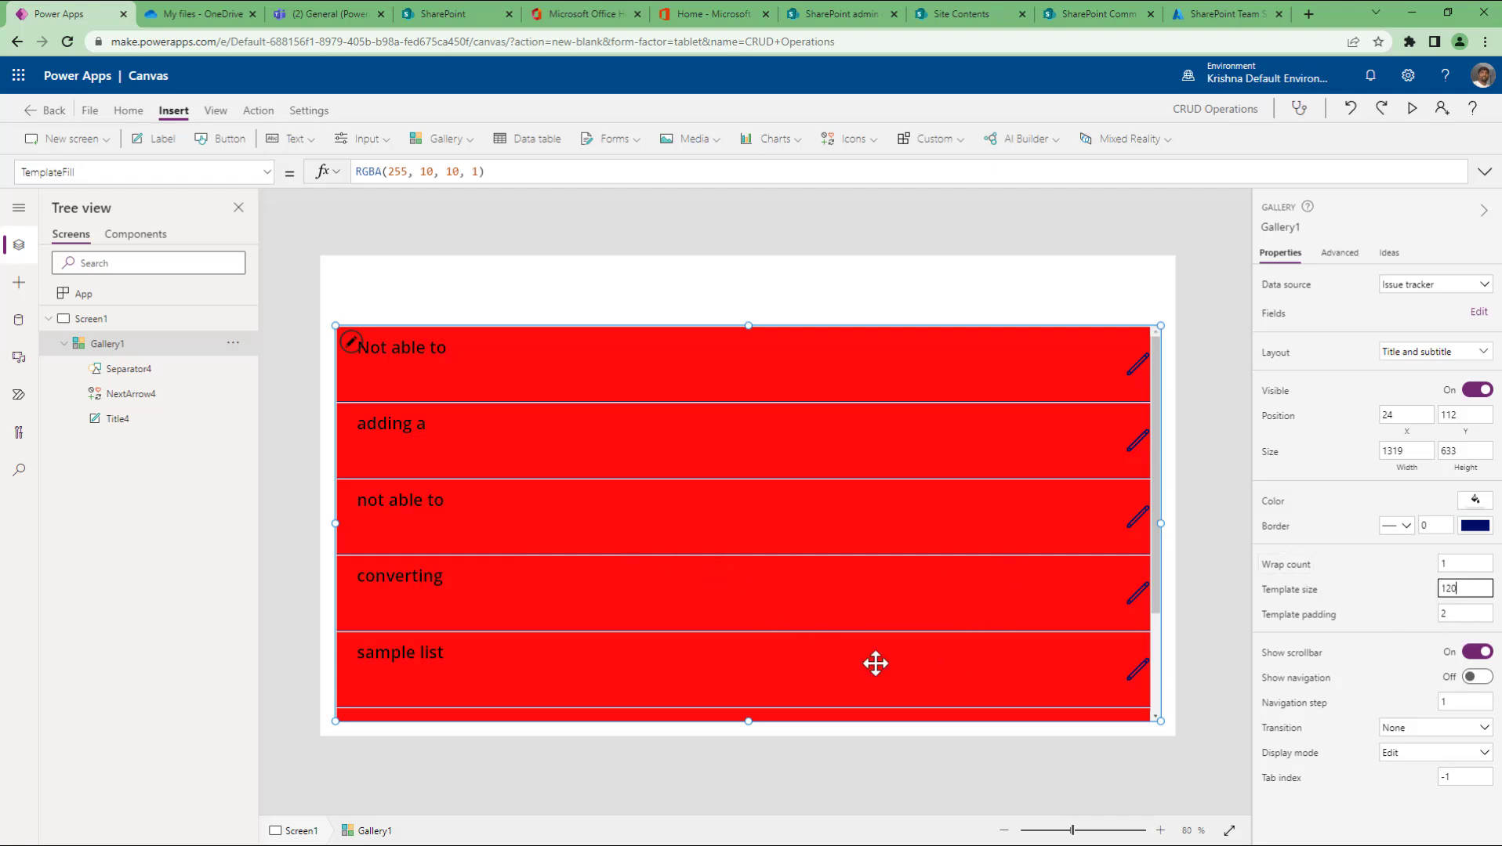
Step: Set template size to 120 and switch the gallery's scrollbar off
key("alt")
scroll(1097, 632, "down", 3)
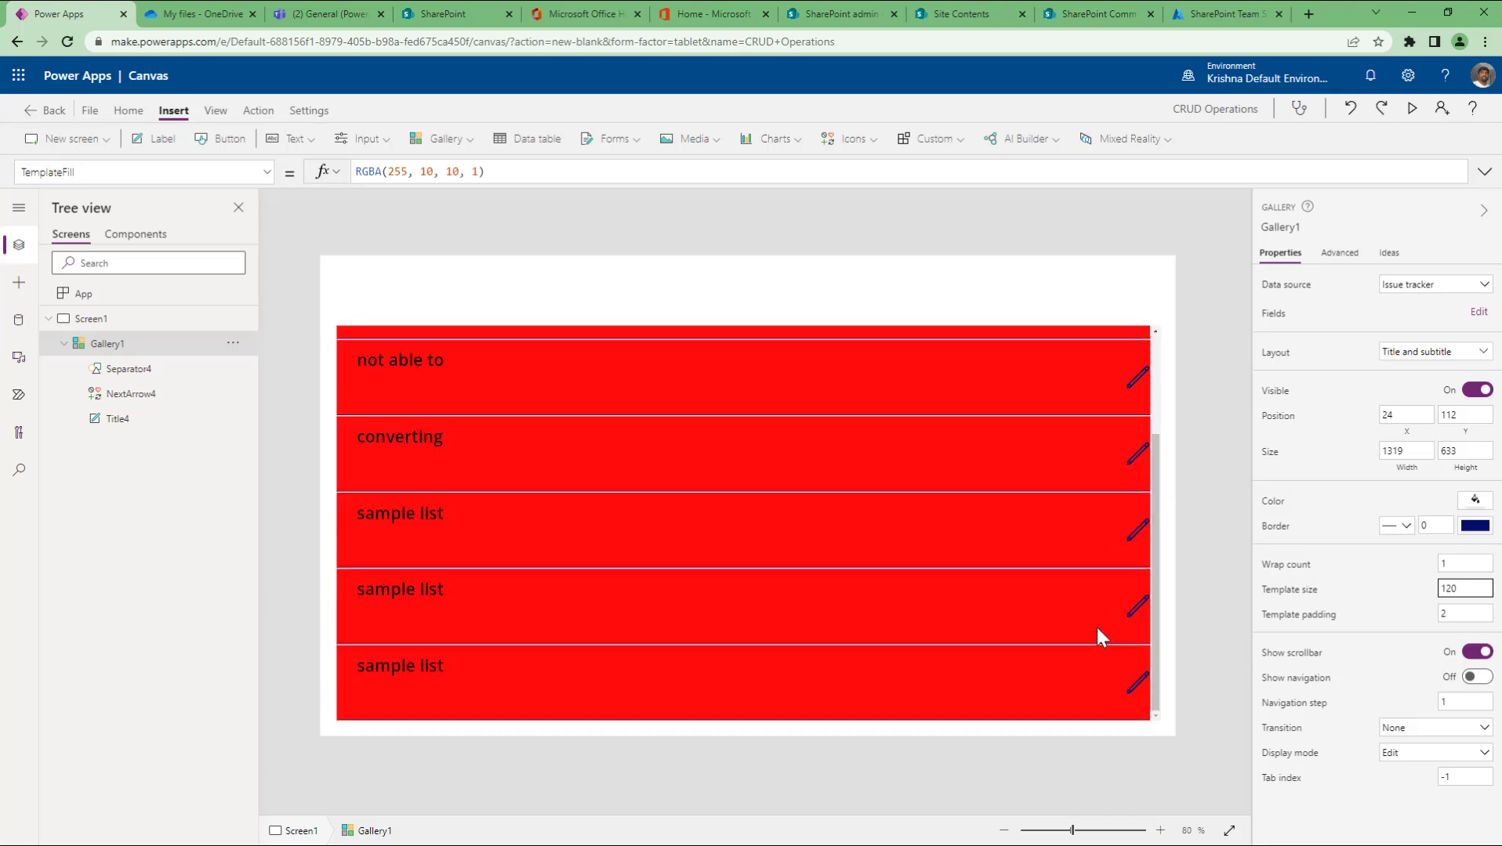
scroll(1097, 631, "up", 3)
double_click(1475, 589)
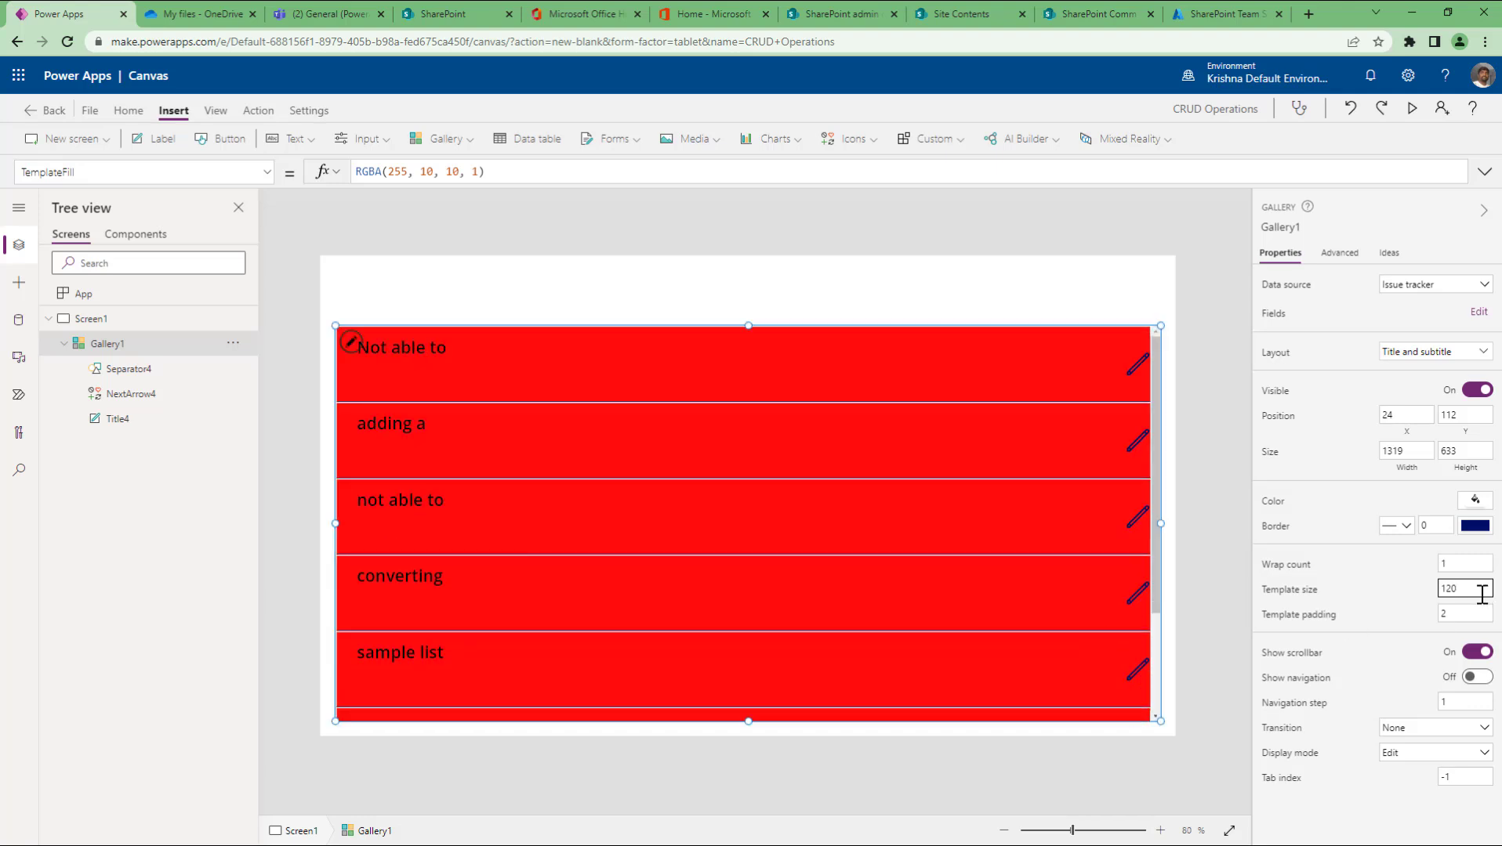
type("70")
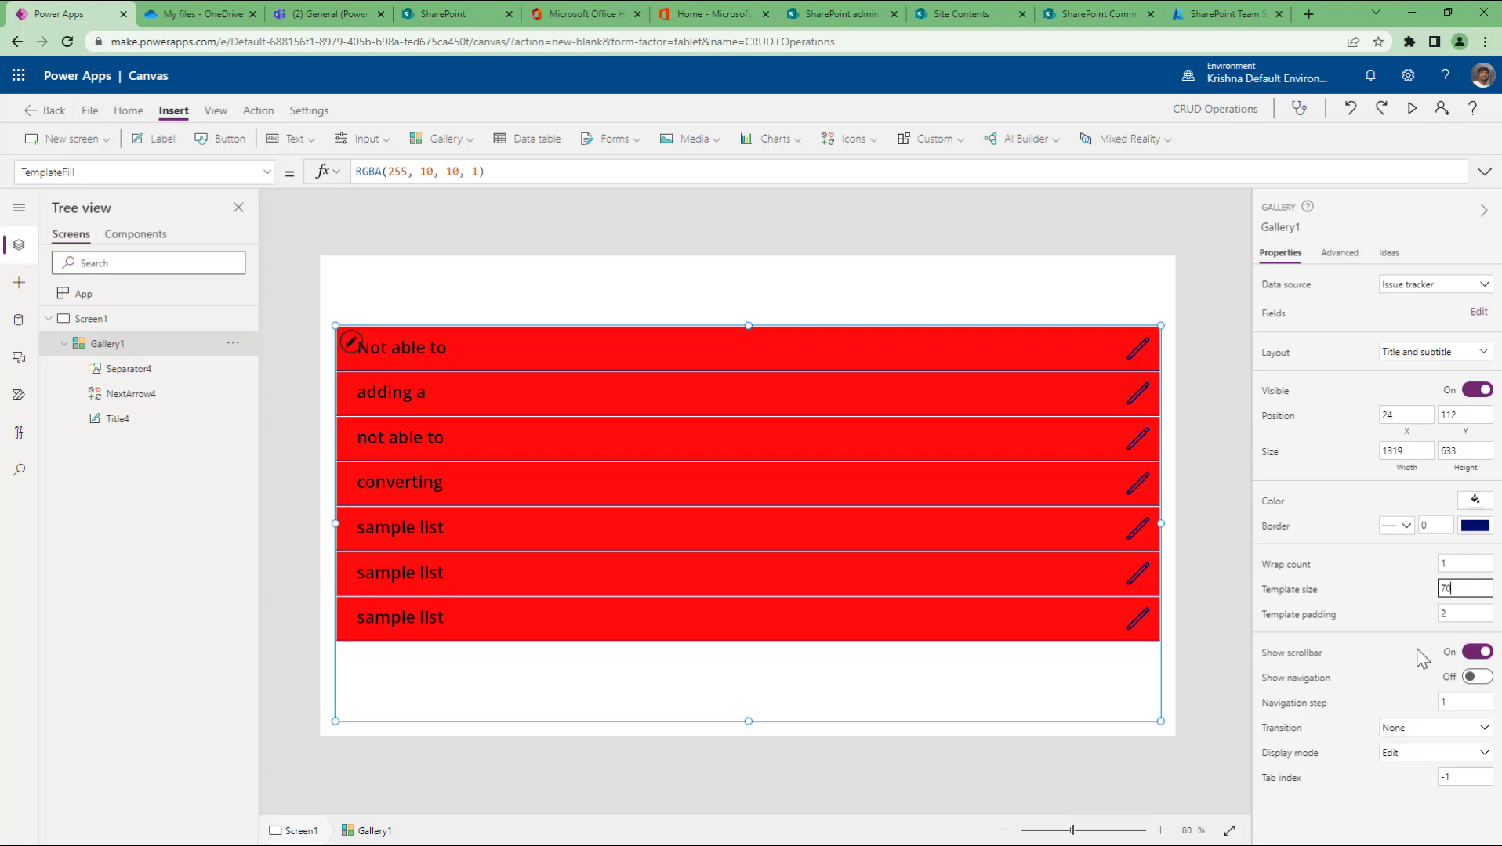
left_click(1477, 652)
type("120")
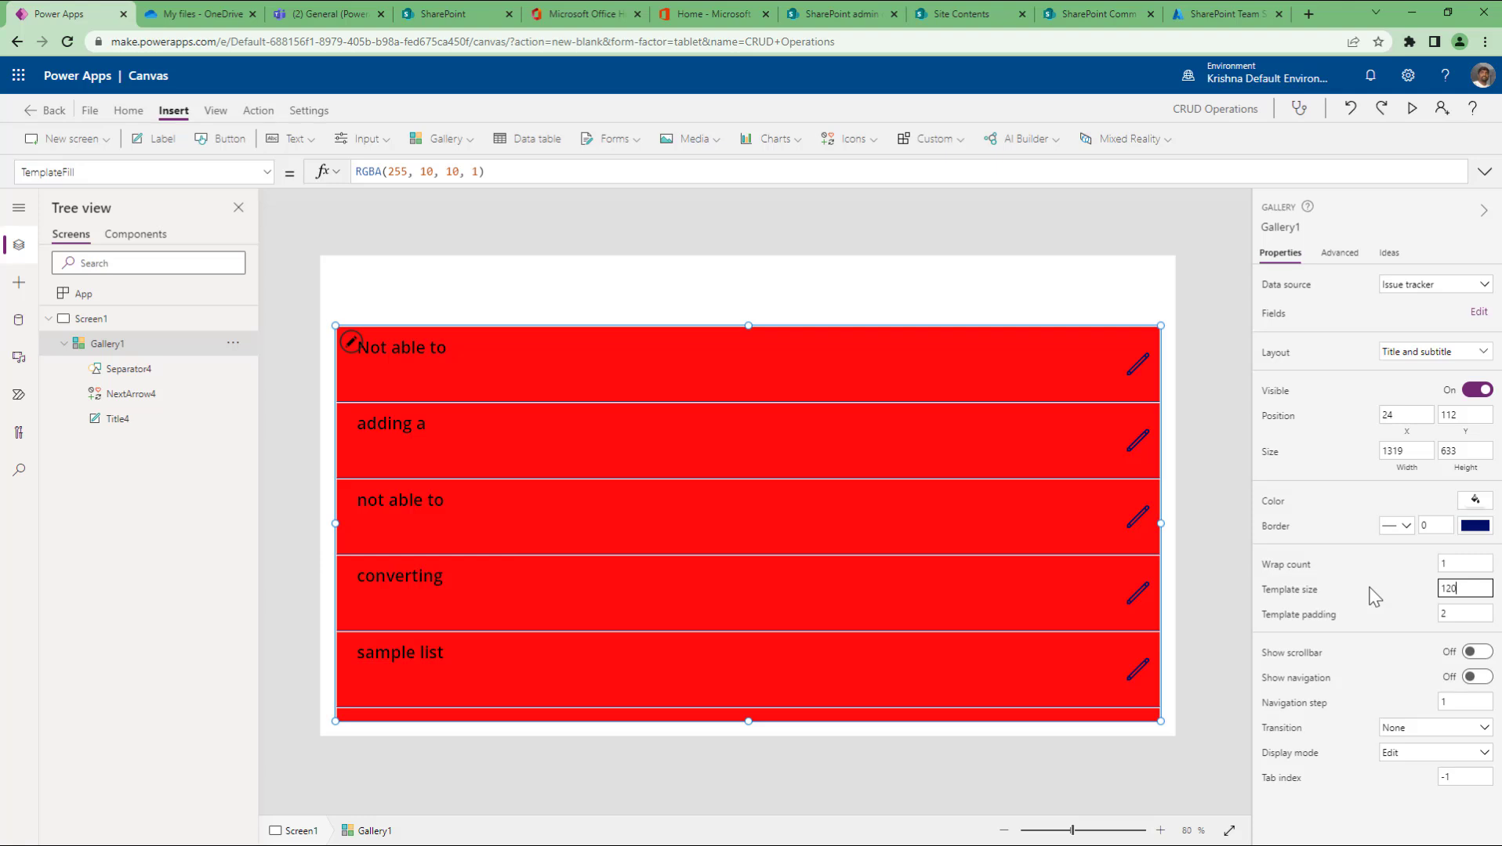
Step: Preview the app and scroll the tall red rows, then exit and reselect Gallery1
left_click(1412, 109)
scroll(953, 549, "down", 3)
scroll(953, 549, "up", 3)
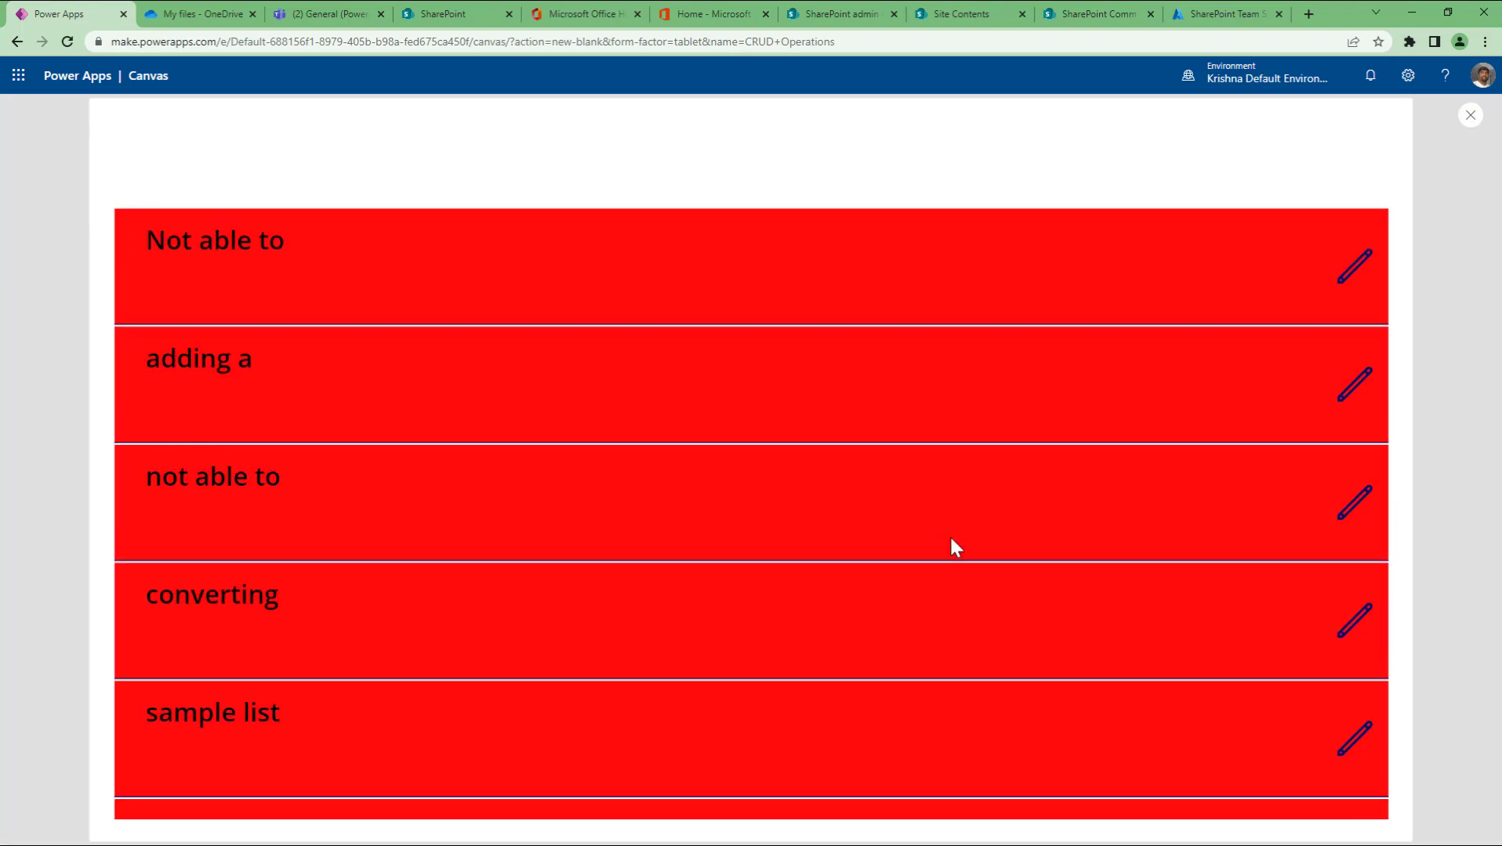
scroll(950, 530, "down", 3)
scroll(949, 530, "up", 3)
scroll(949, 525, "down", 3)
scroll(953, 532, "up", 3)
scroll(952, 532, "down", 3)
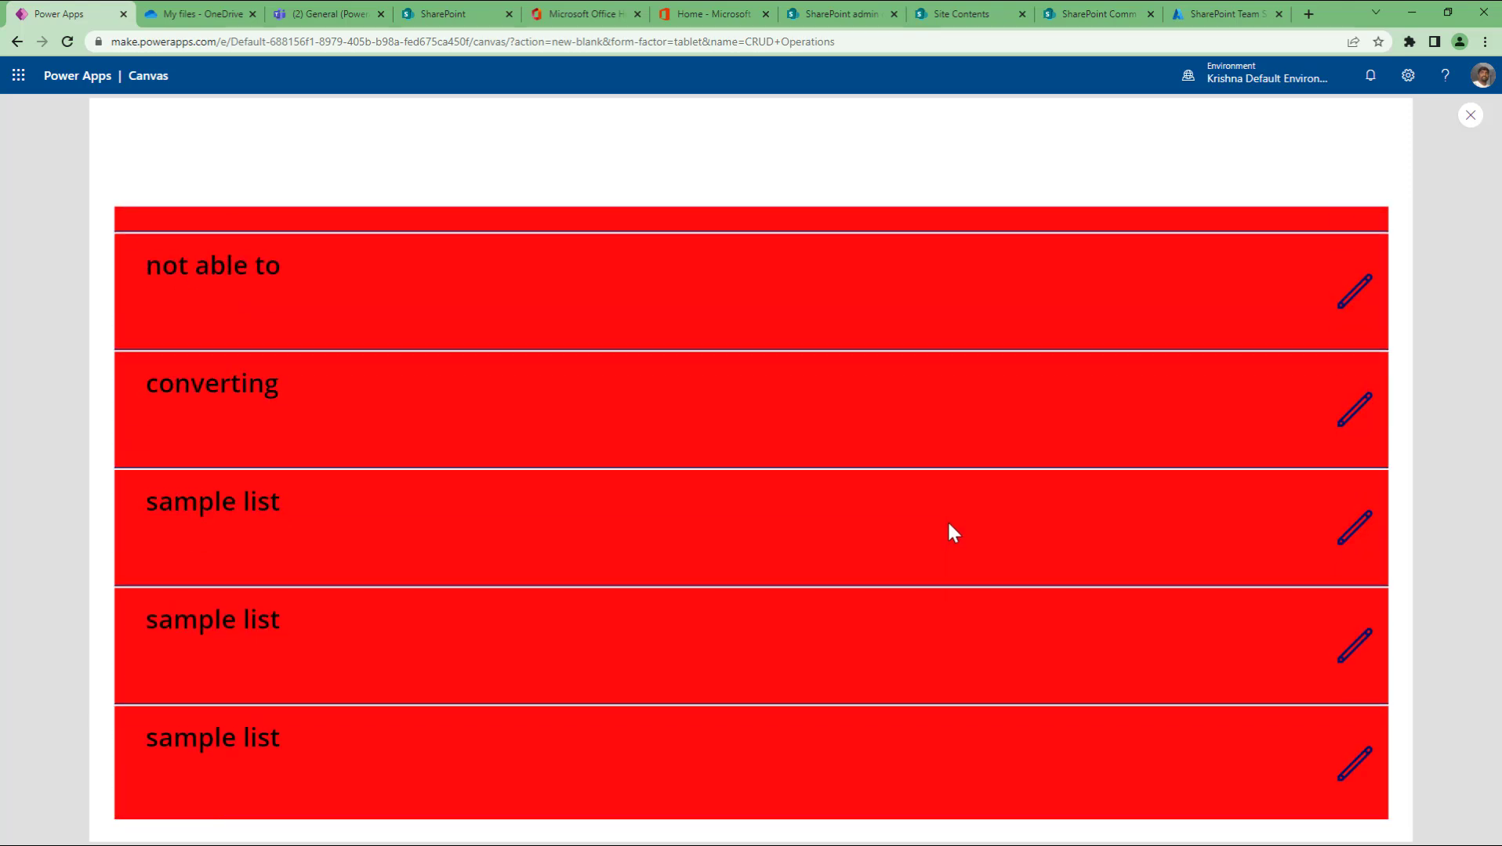
scroll(953, 533, "up", 3)
scroll(946, 527, "down", 3)
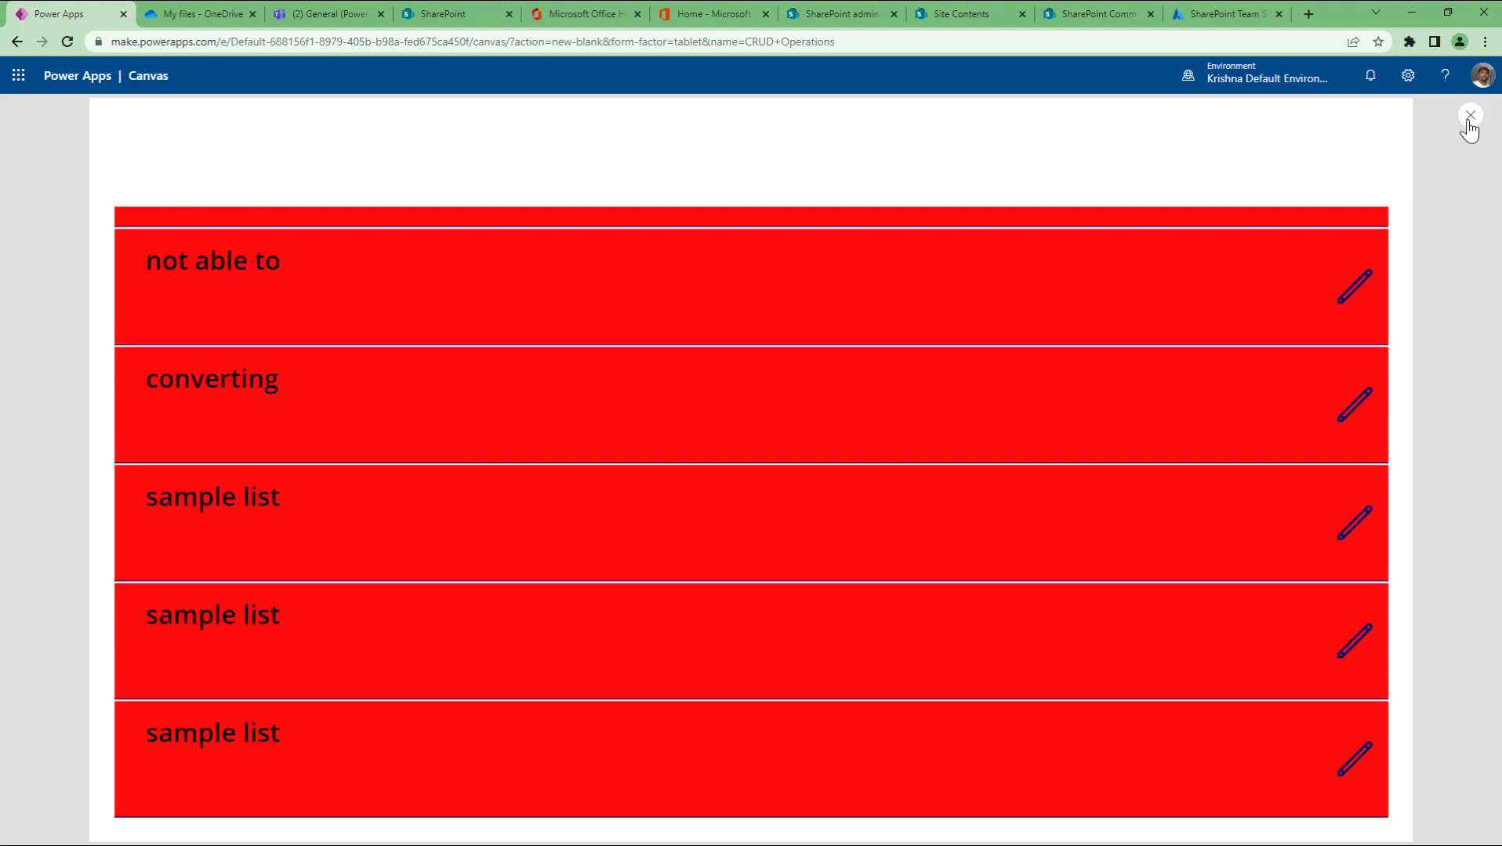
scroll(1170, 391, "up", 3)
key("Escape")
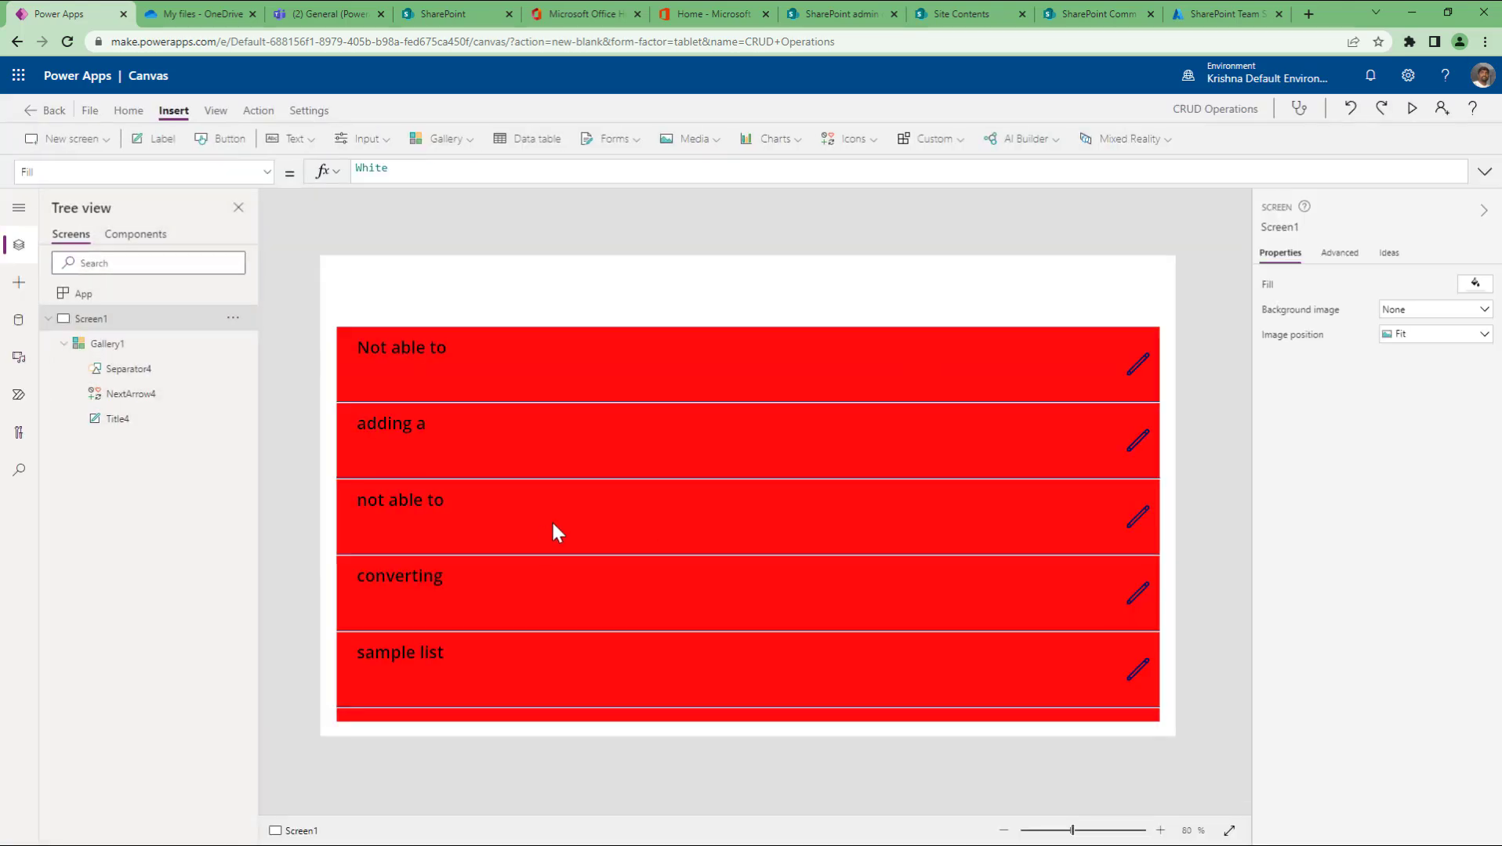
left_click(107, 343)
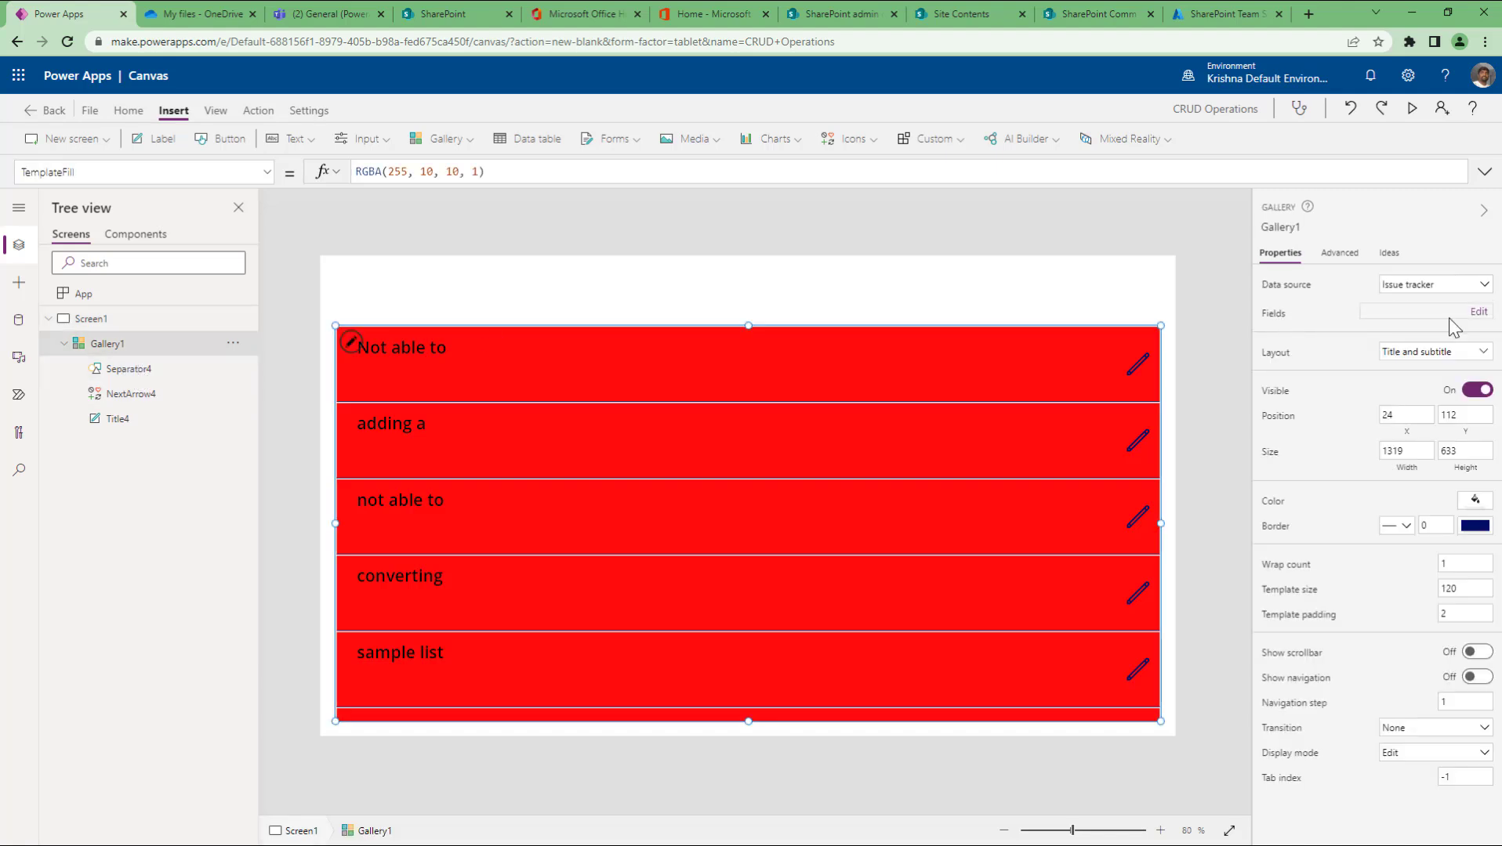
Step: In the gallery's field settings, bind the Title4 label to the Name column
left_click(1478, 312)
left_click(1159, 271)
left_click(1159, 272)
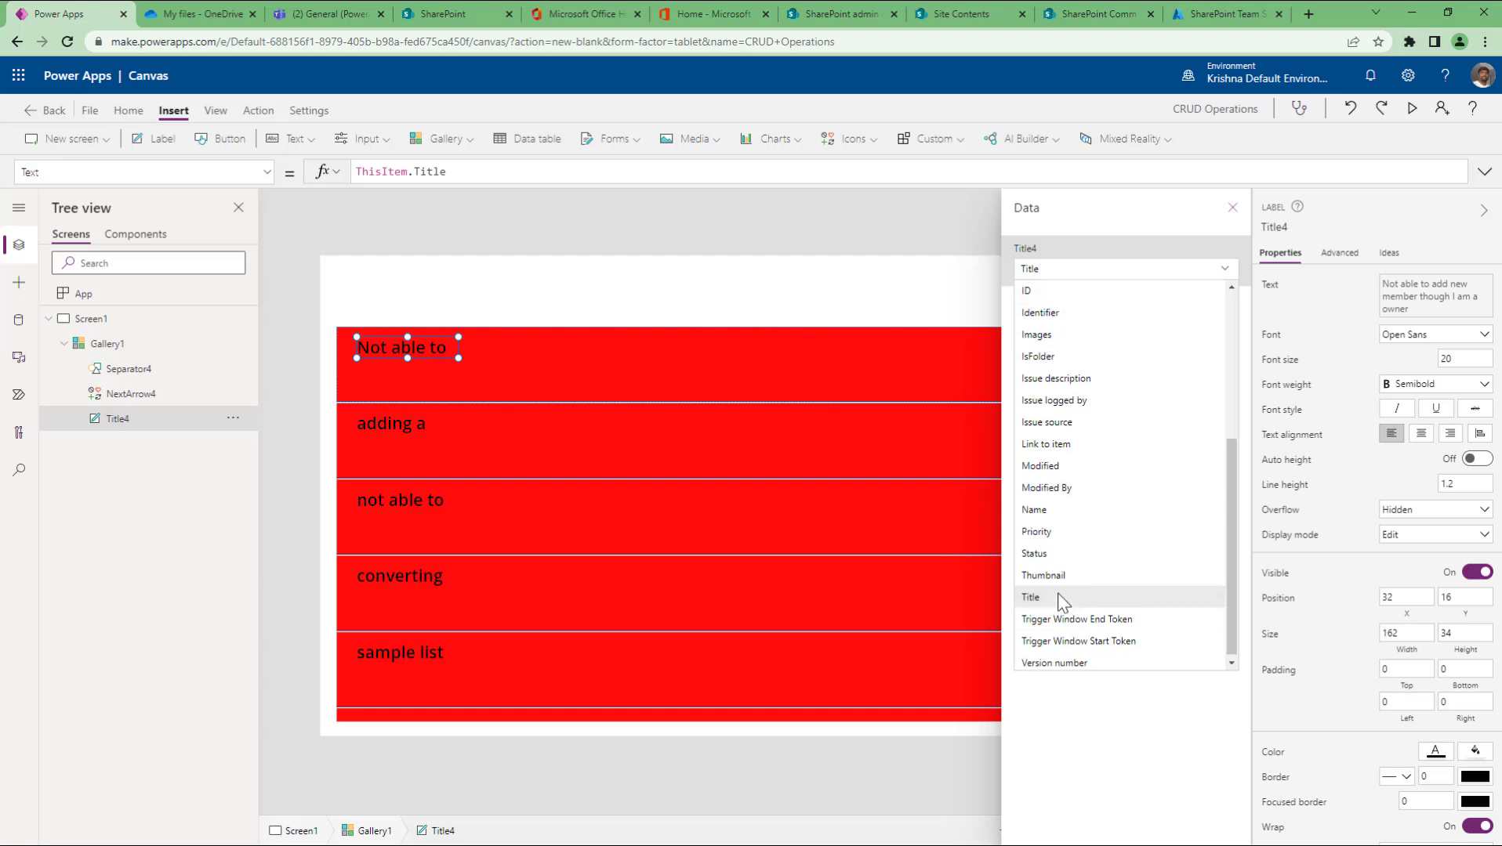
scroll(1050, 564, "up", 3)
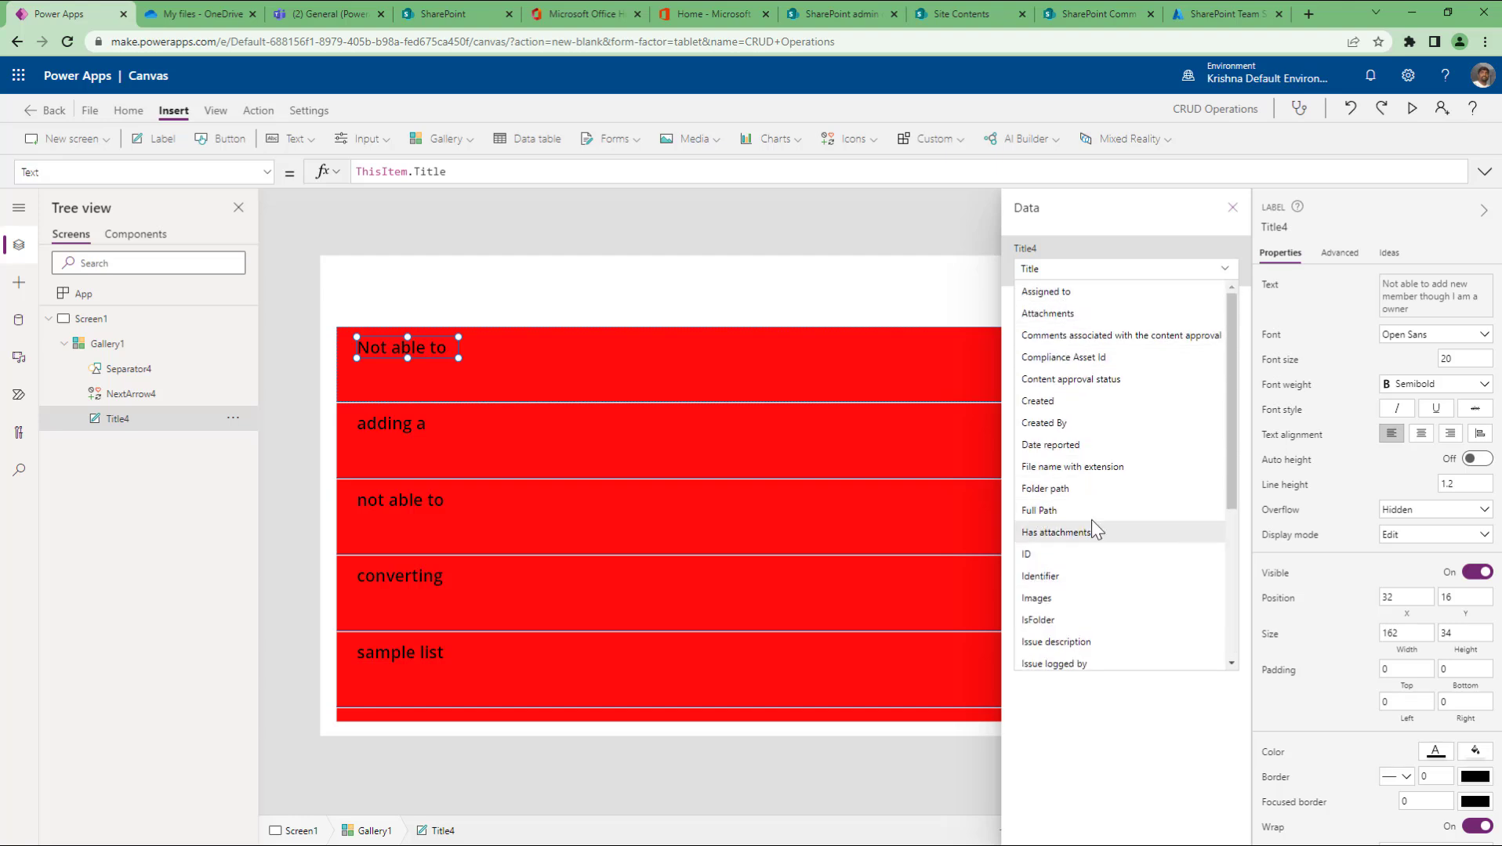
scroll(1090, 486, "down", 3)
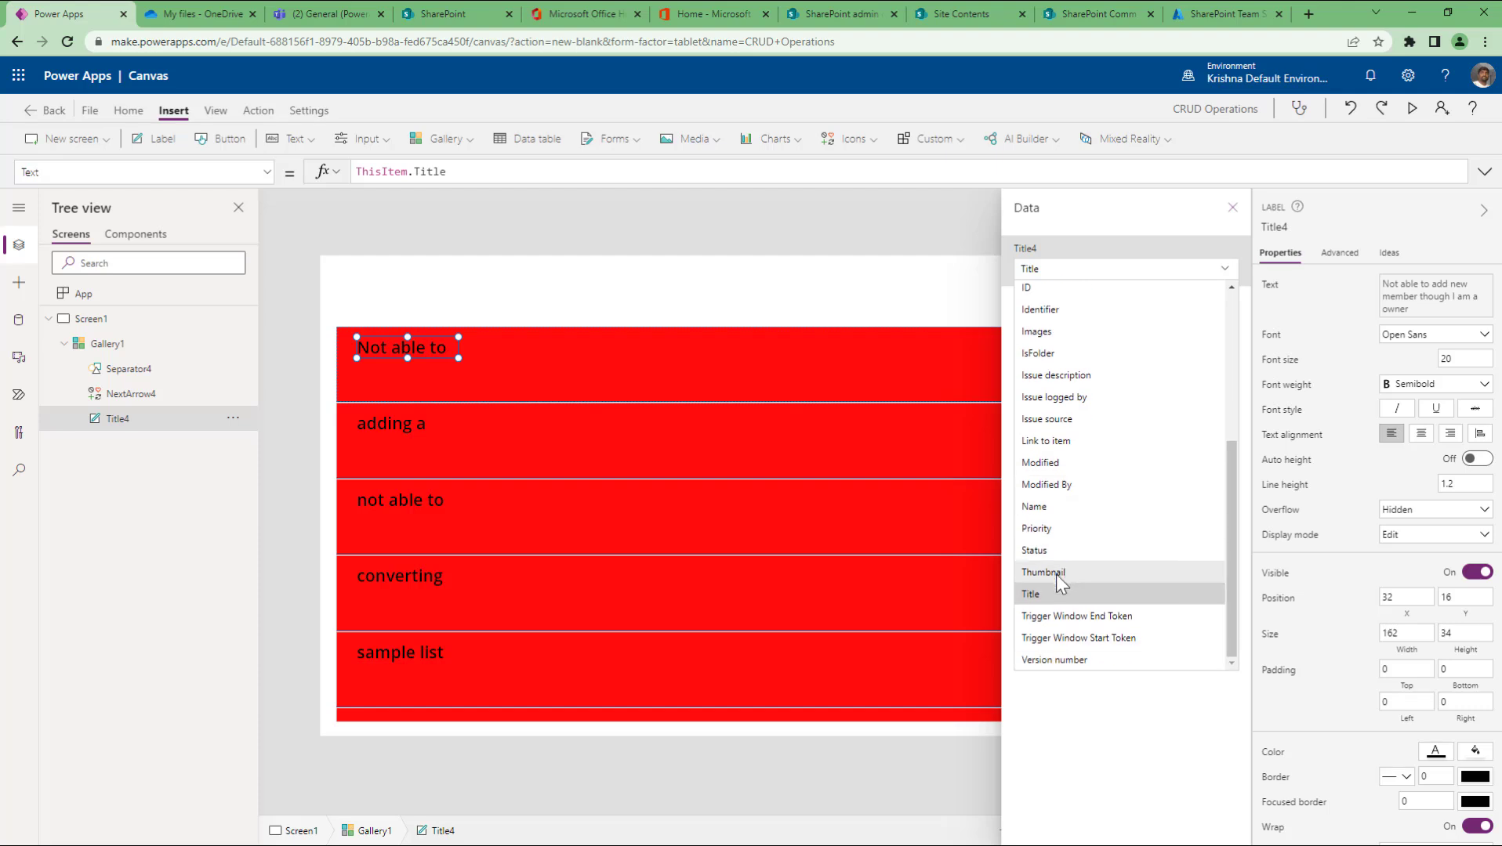
left_click(1062, 508)
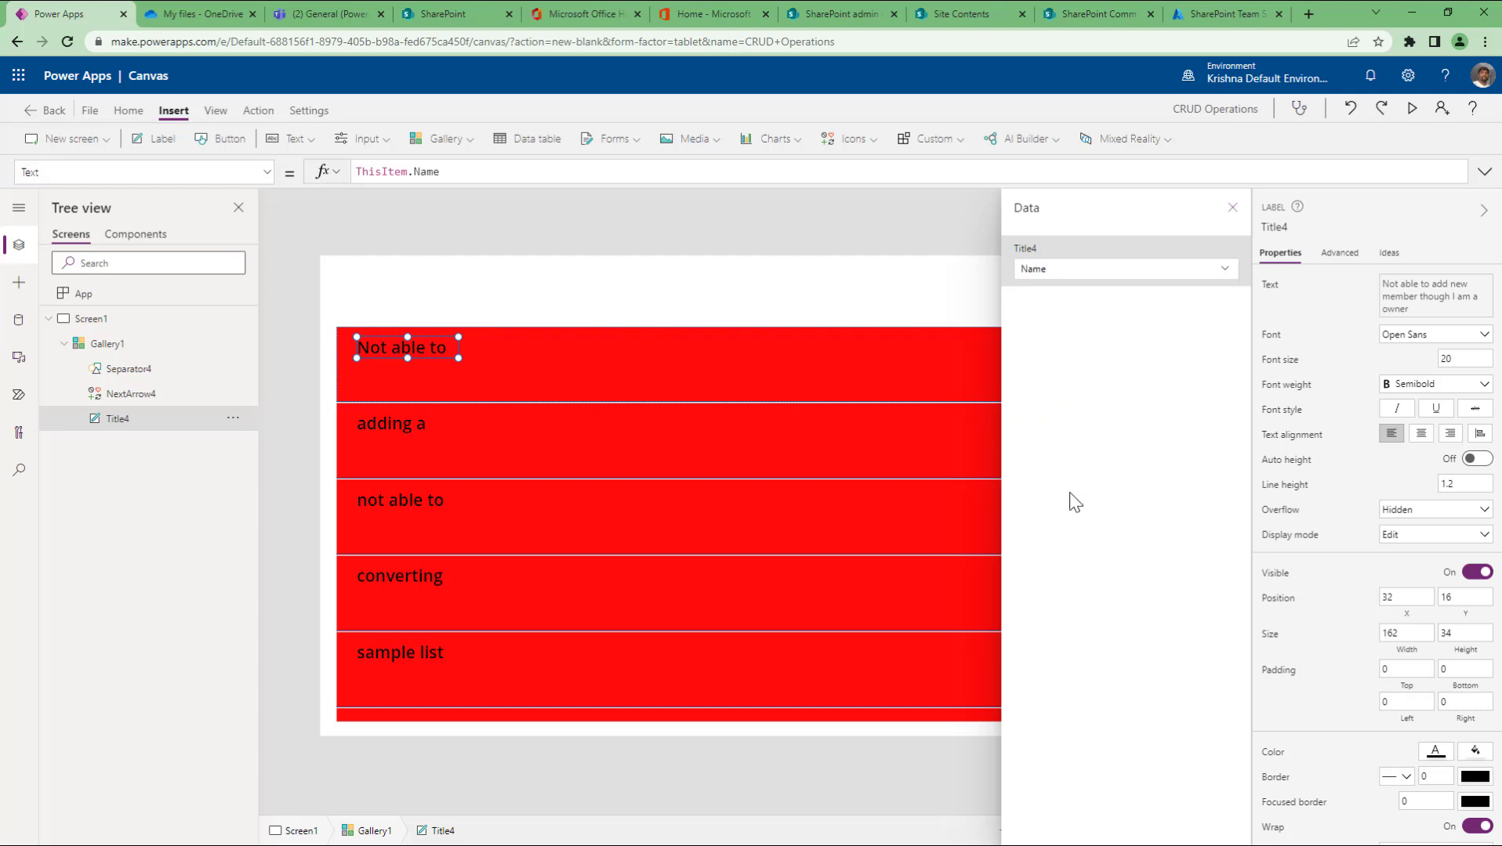
Step: Change the label to Status, then to ID, and close the field settings
left_click(1093, 272)
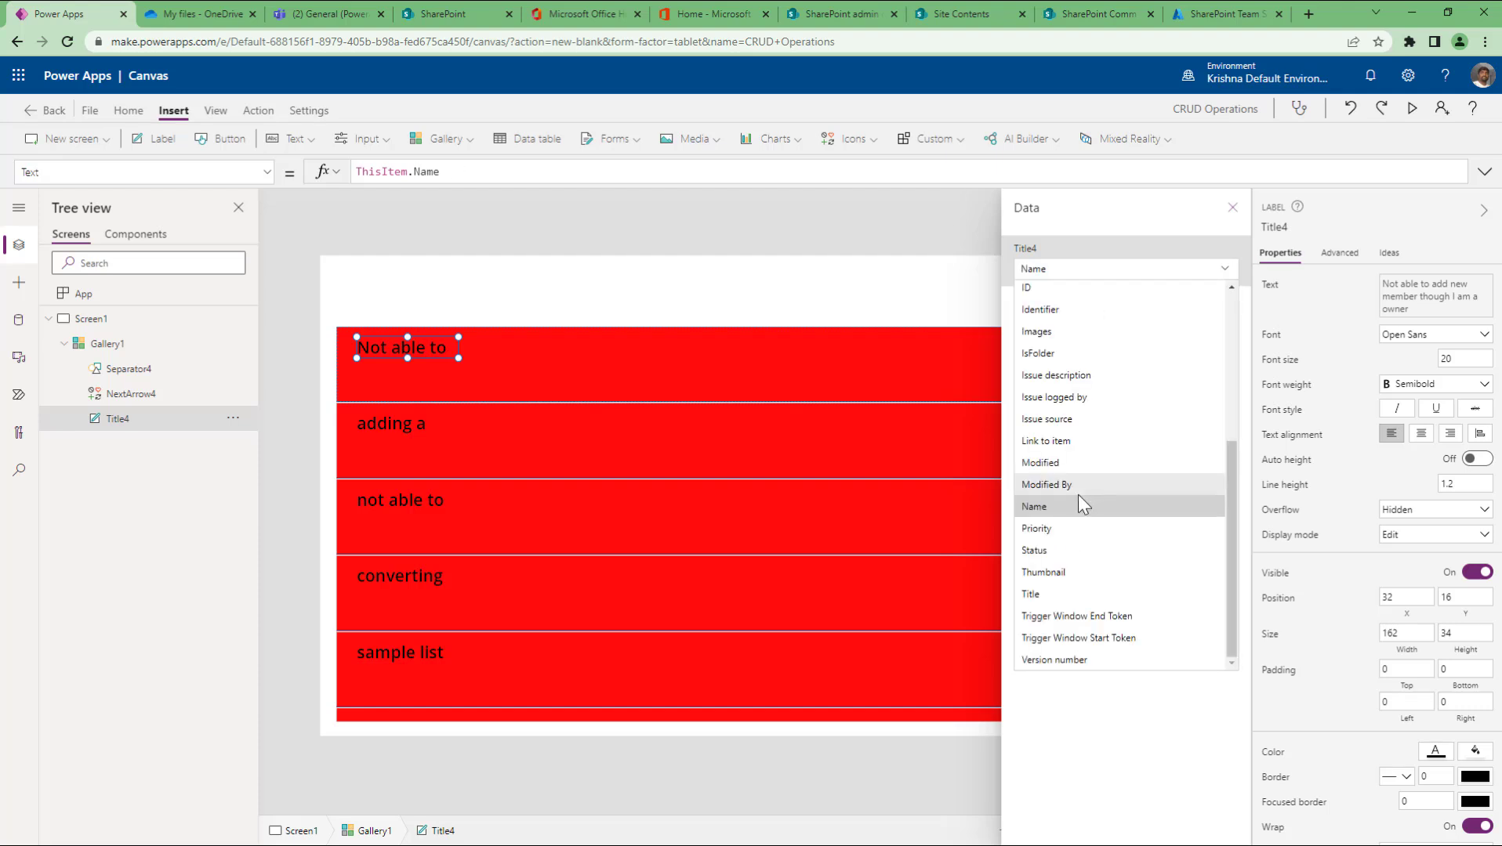
left_click(1035, 551)
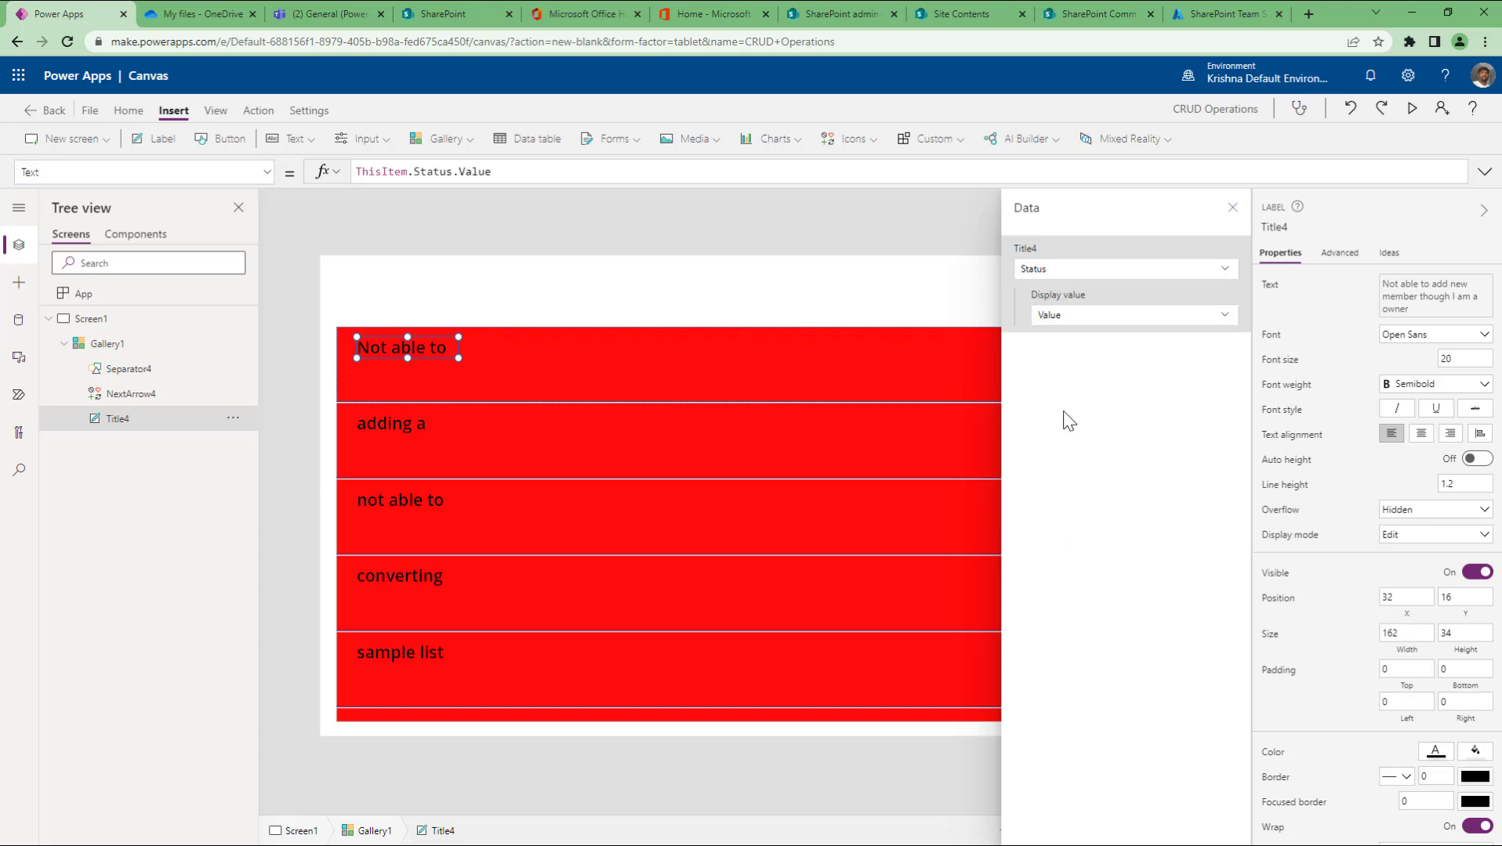
left_click(1105, 322)
left_click(1087, 280)
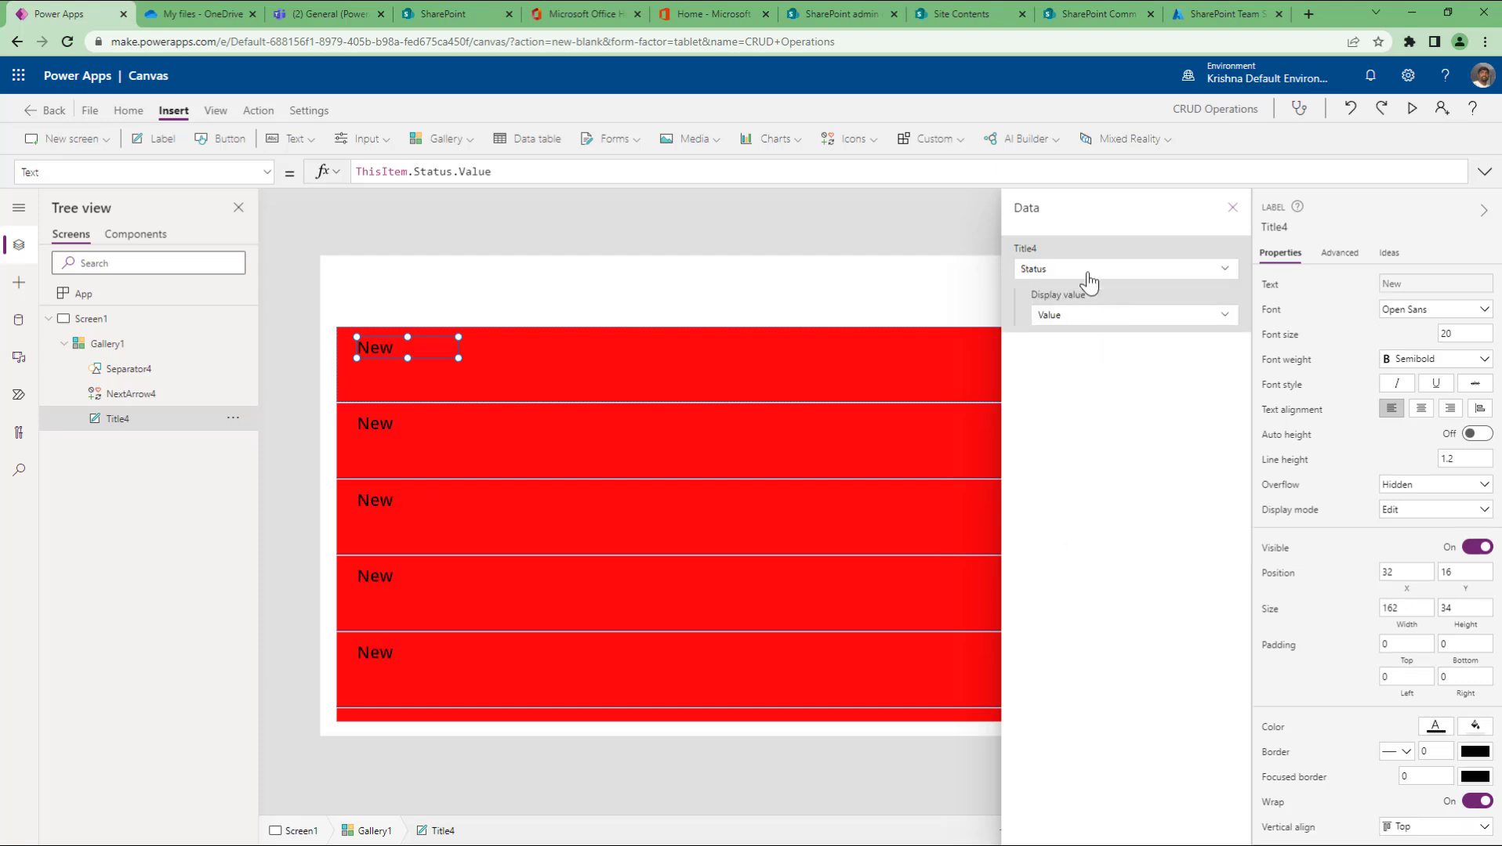
left_click(1088, 281)
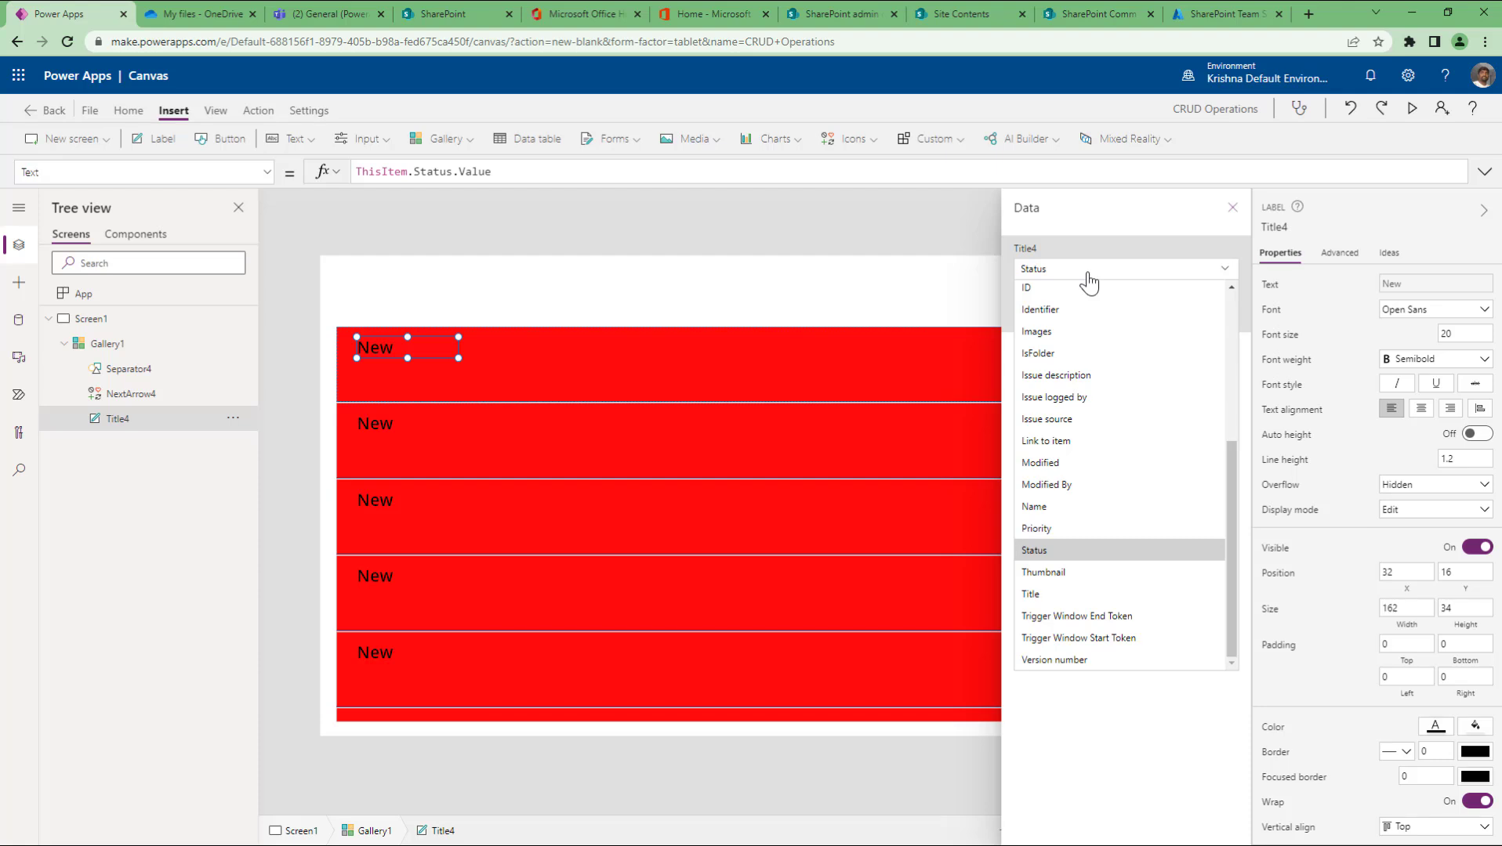
left_click(1055, 288)
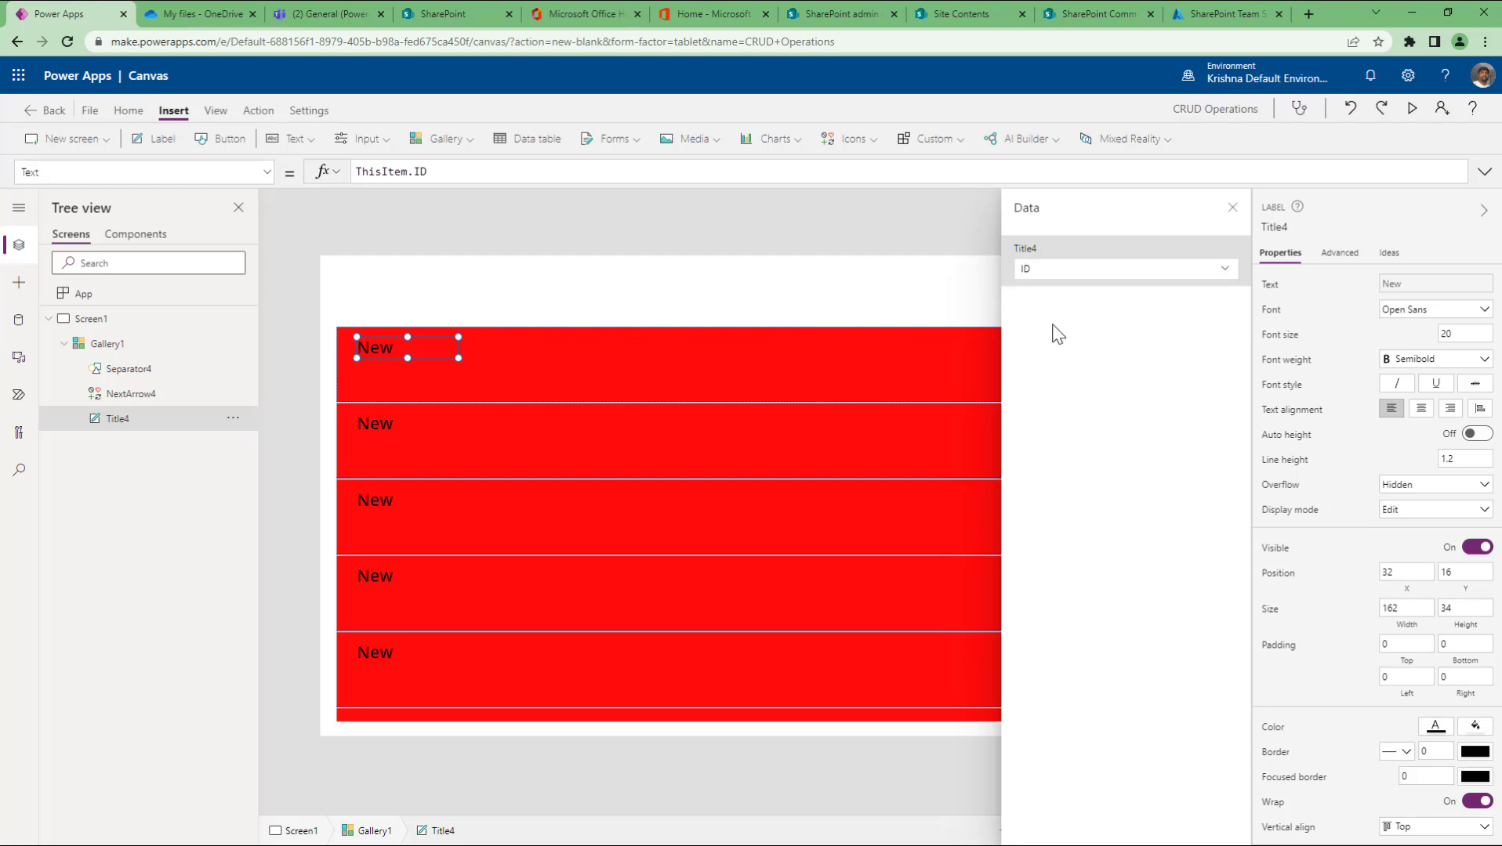
left_click(1232, 207)
scroll(863, 618, "down", 2)
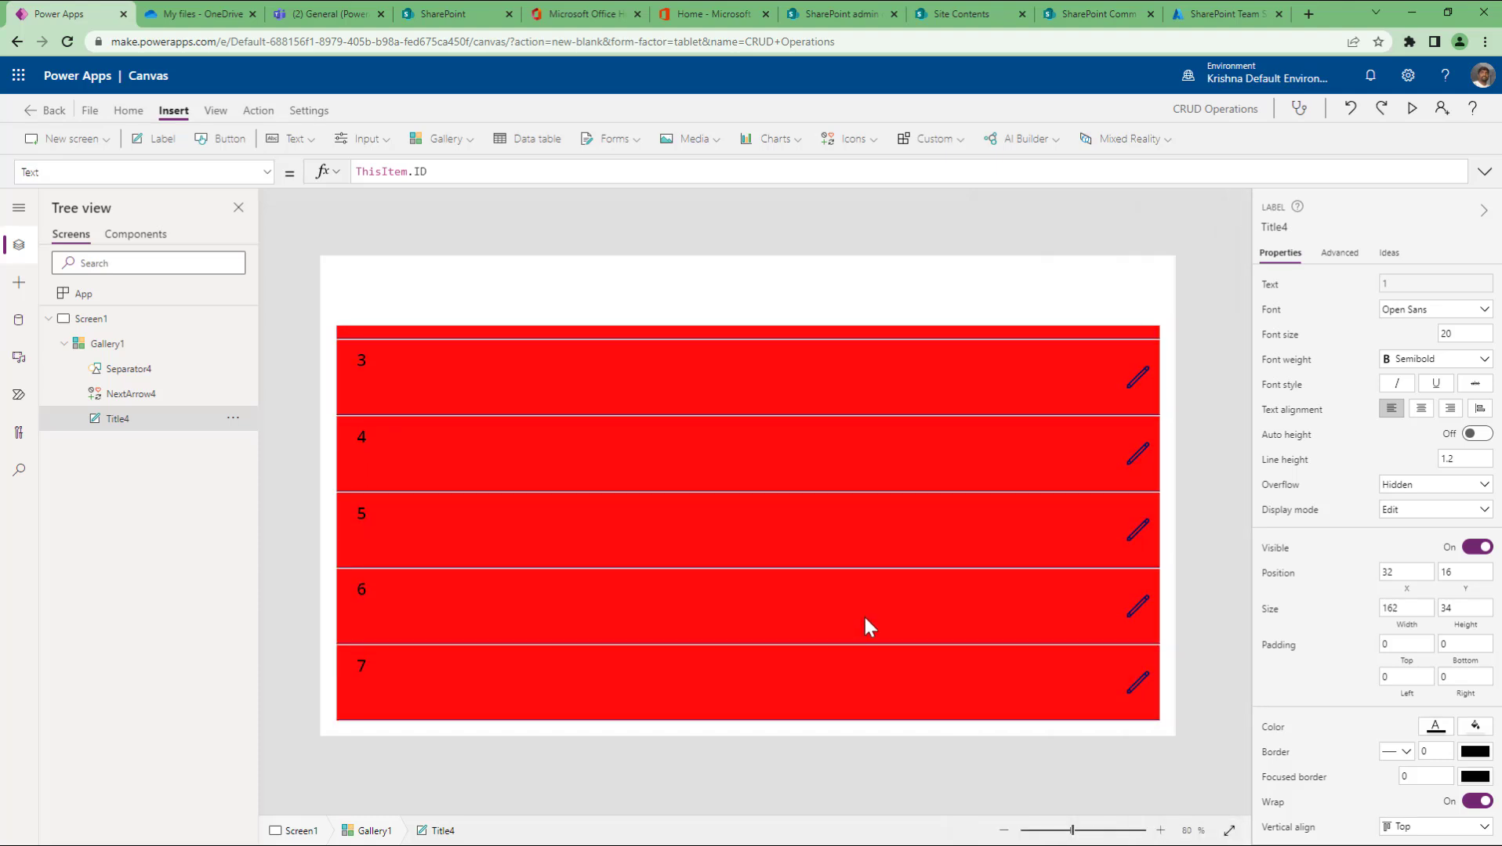
scroll(864, 614, "up", 3)
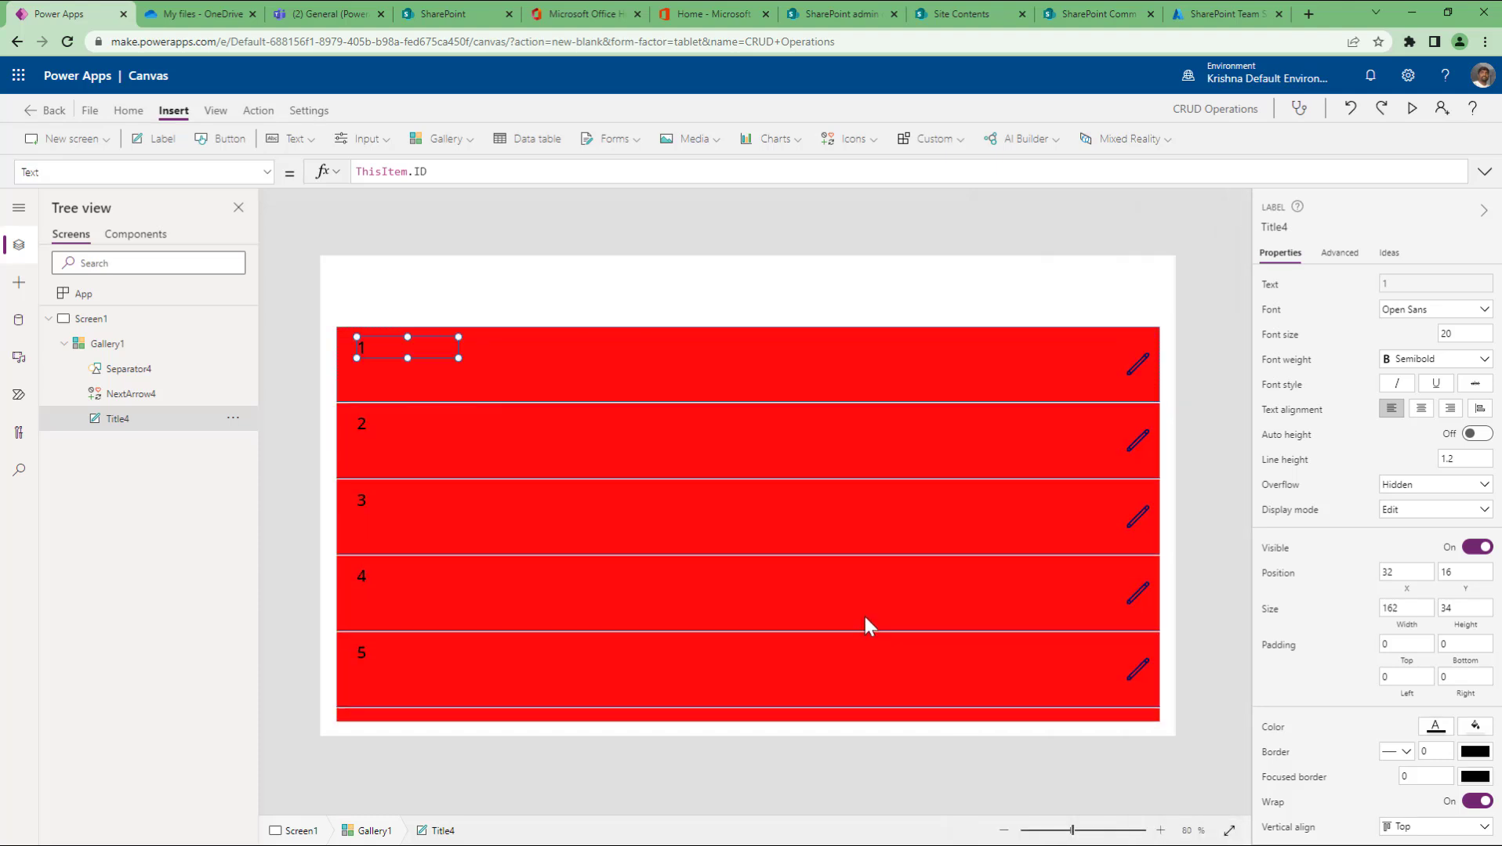
left_click(716, 308)
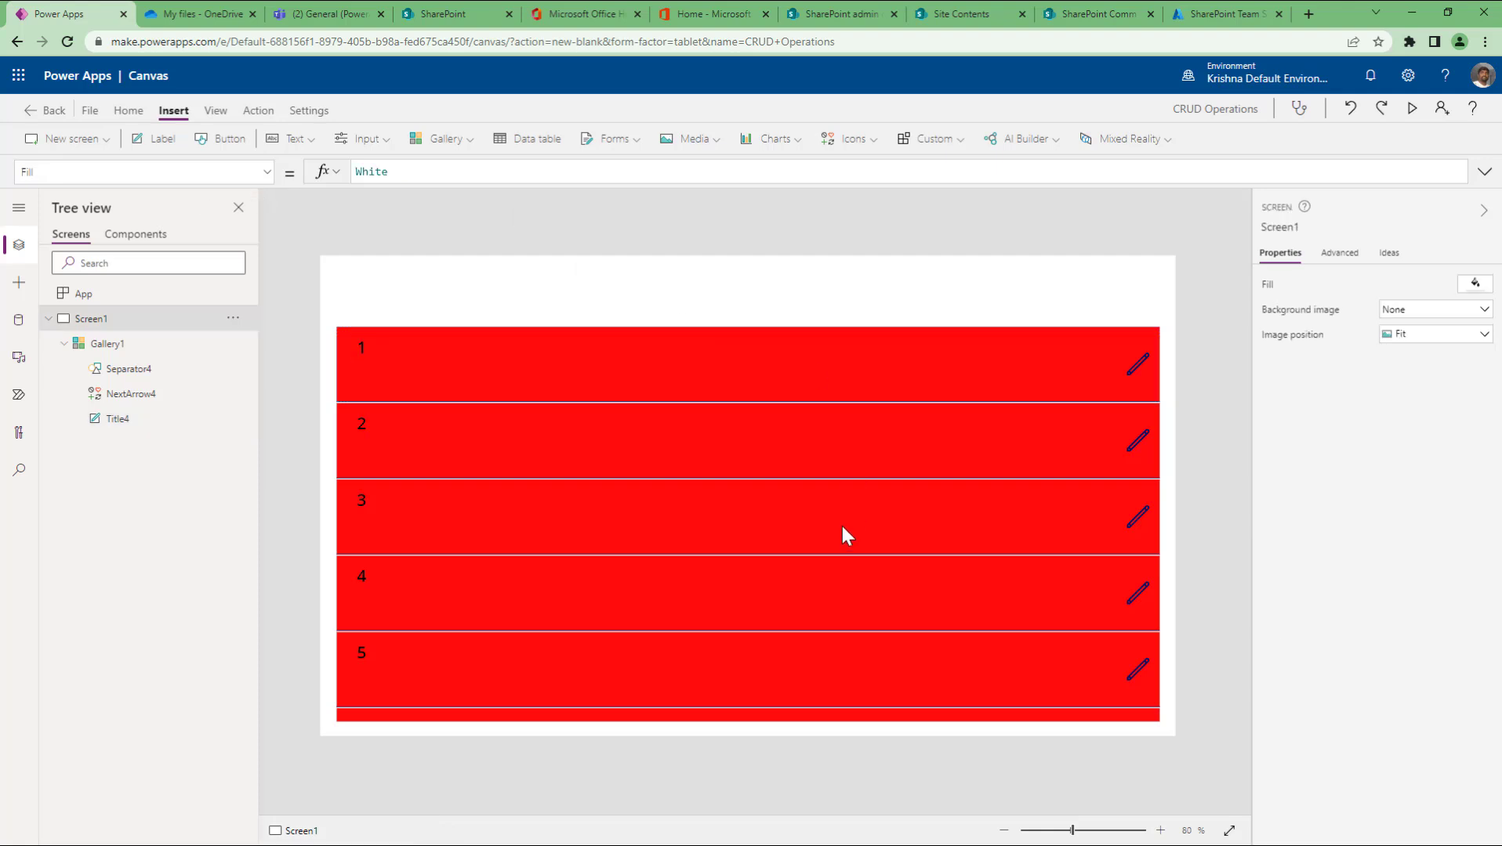
left_click(114, 347)
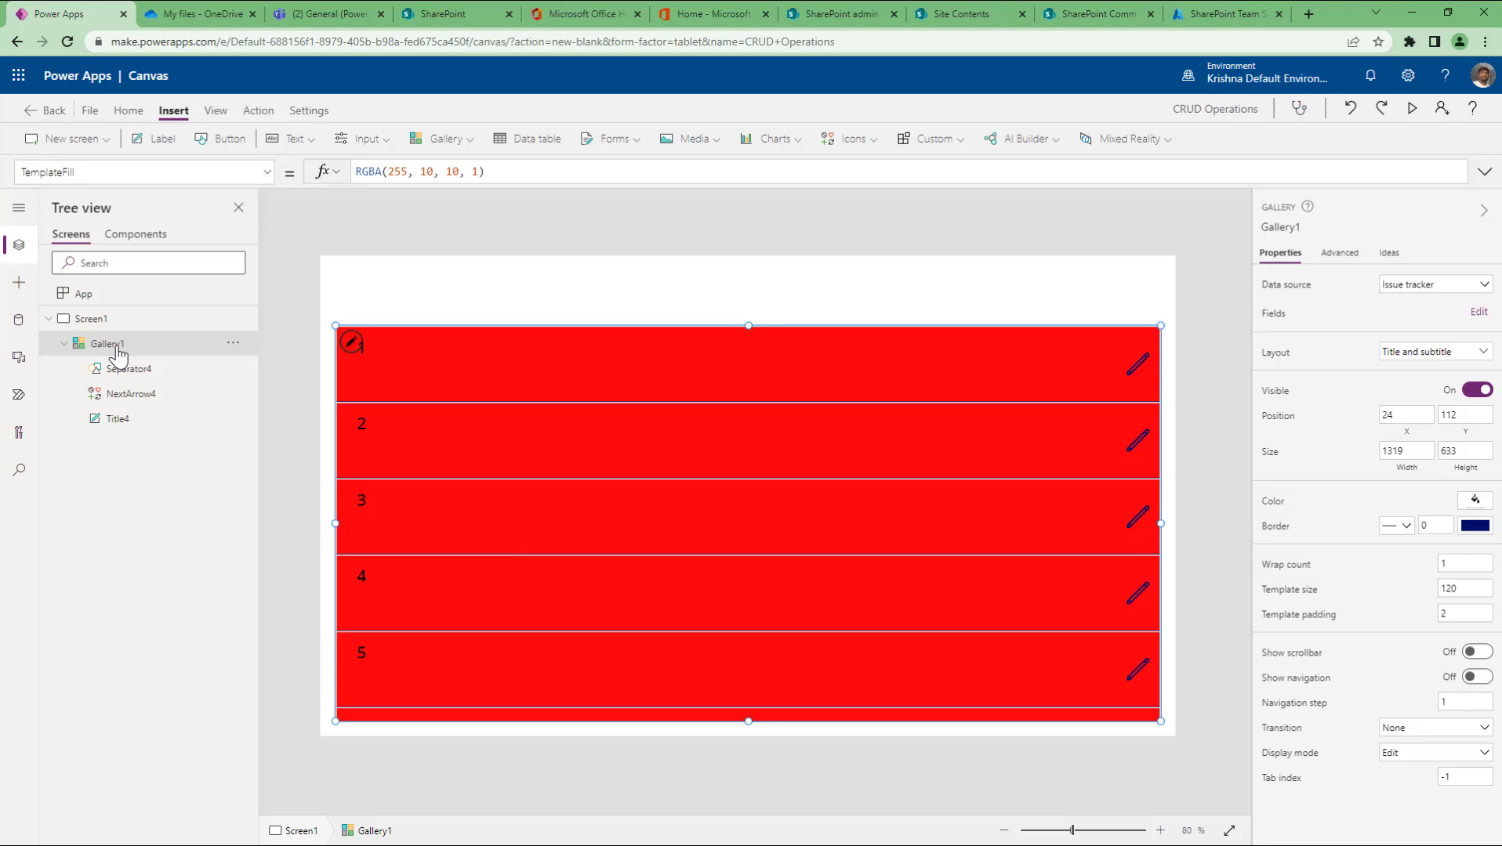
left_click(267, 171)
scroll(174, 357, "up", 10)
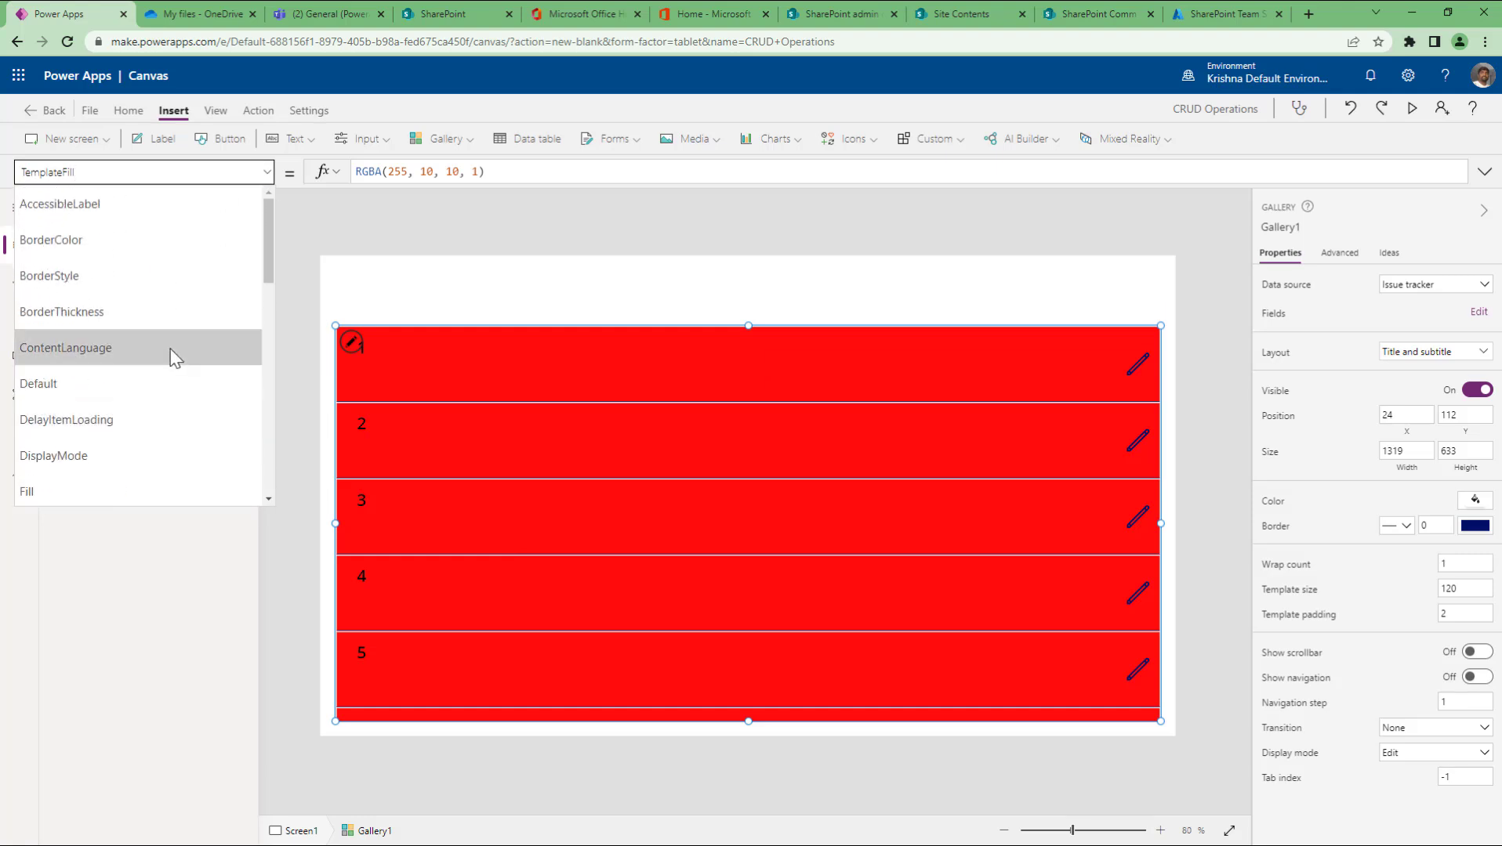
scroll(170, 346, "down", 10)
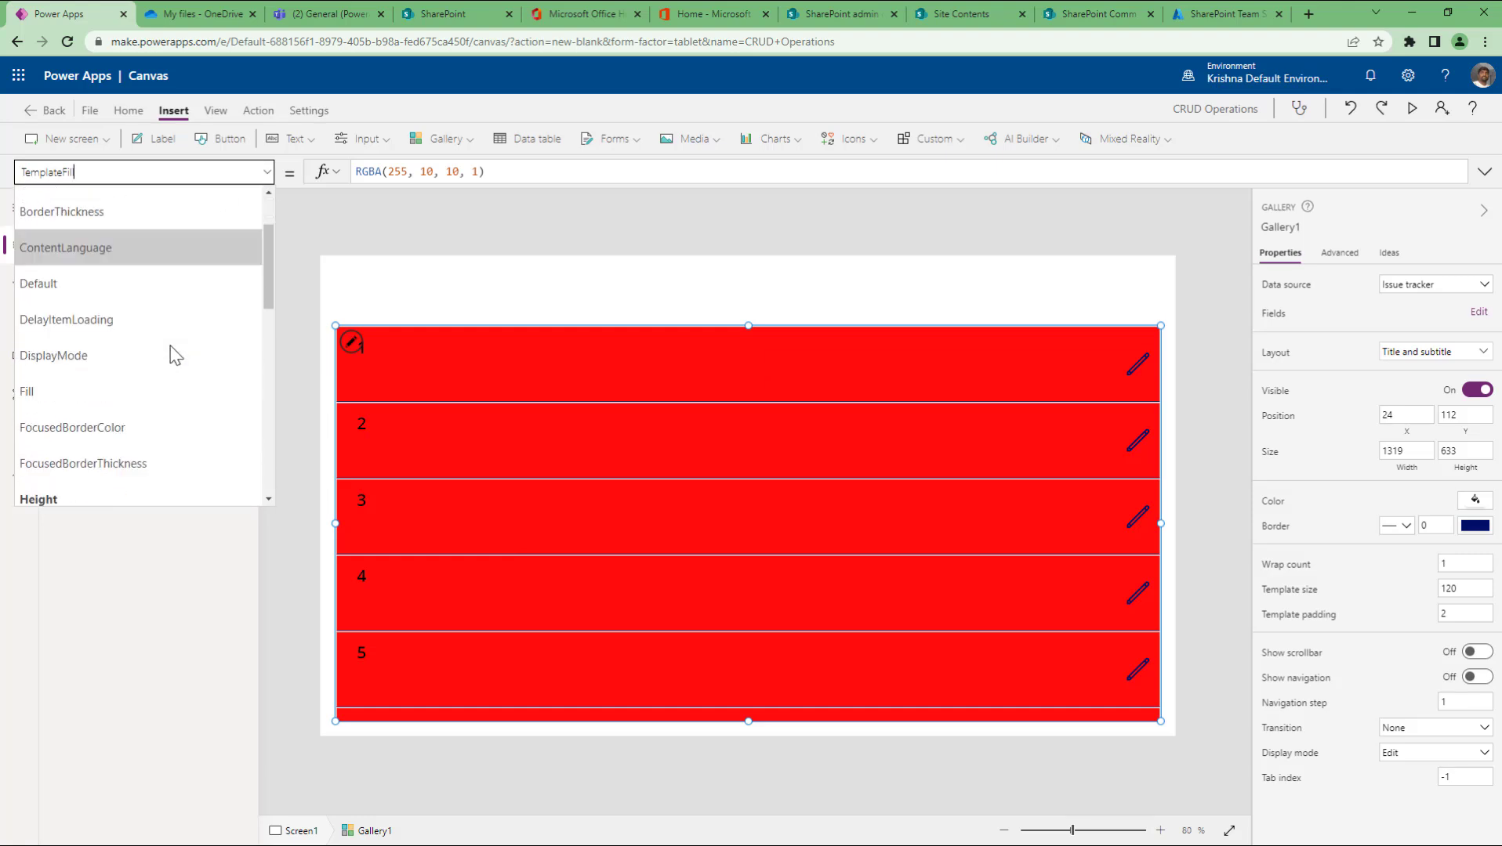
scroll(176, 355, "up", 2)
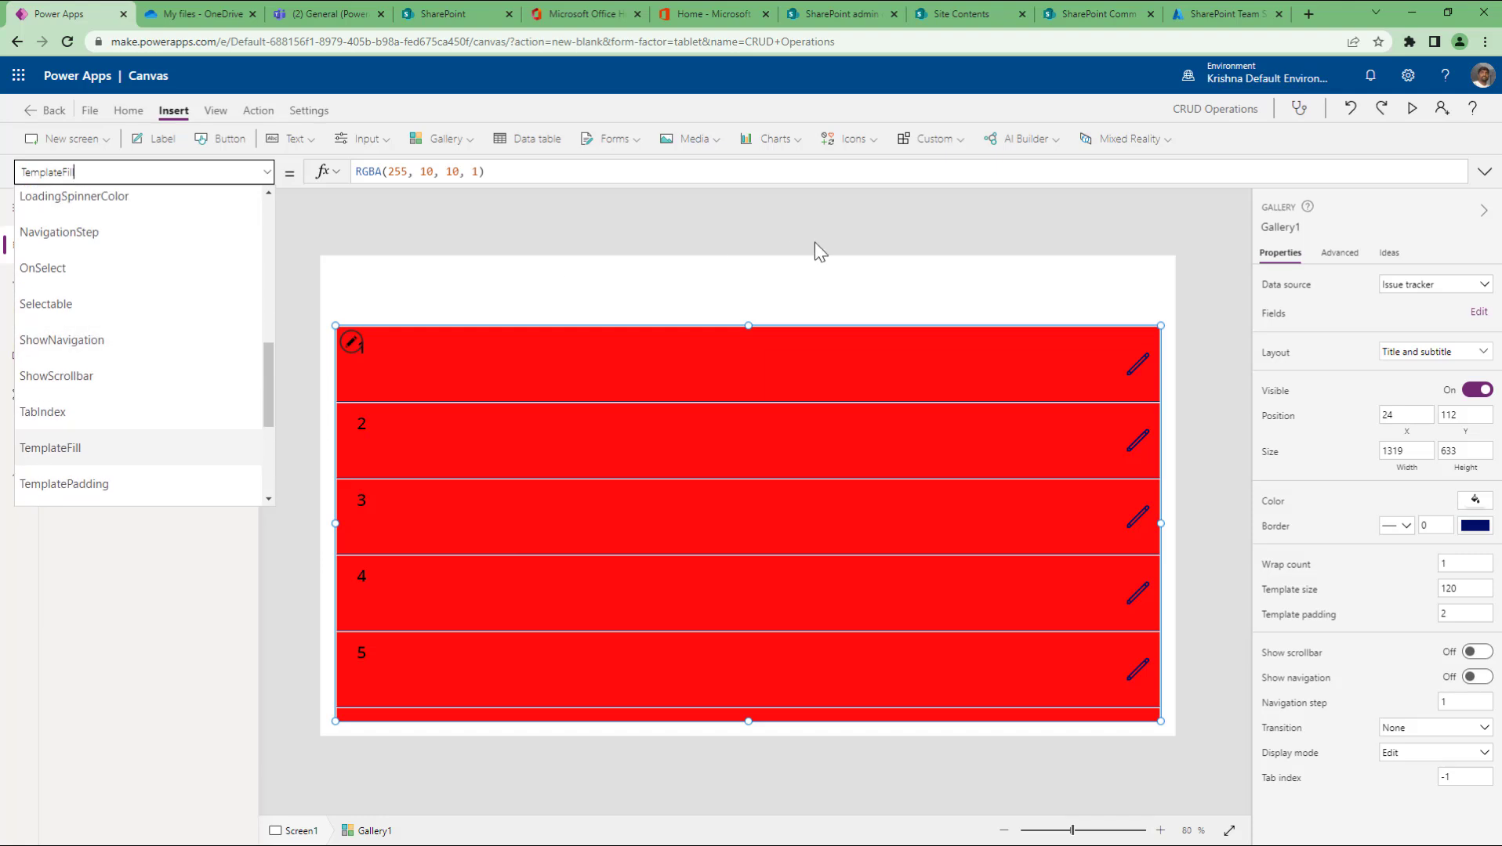
left_click(832, 223)
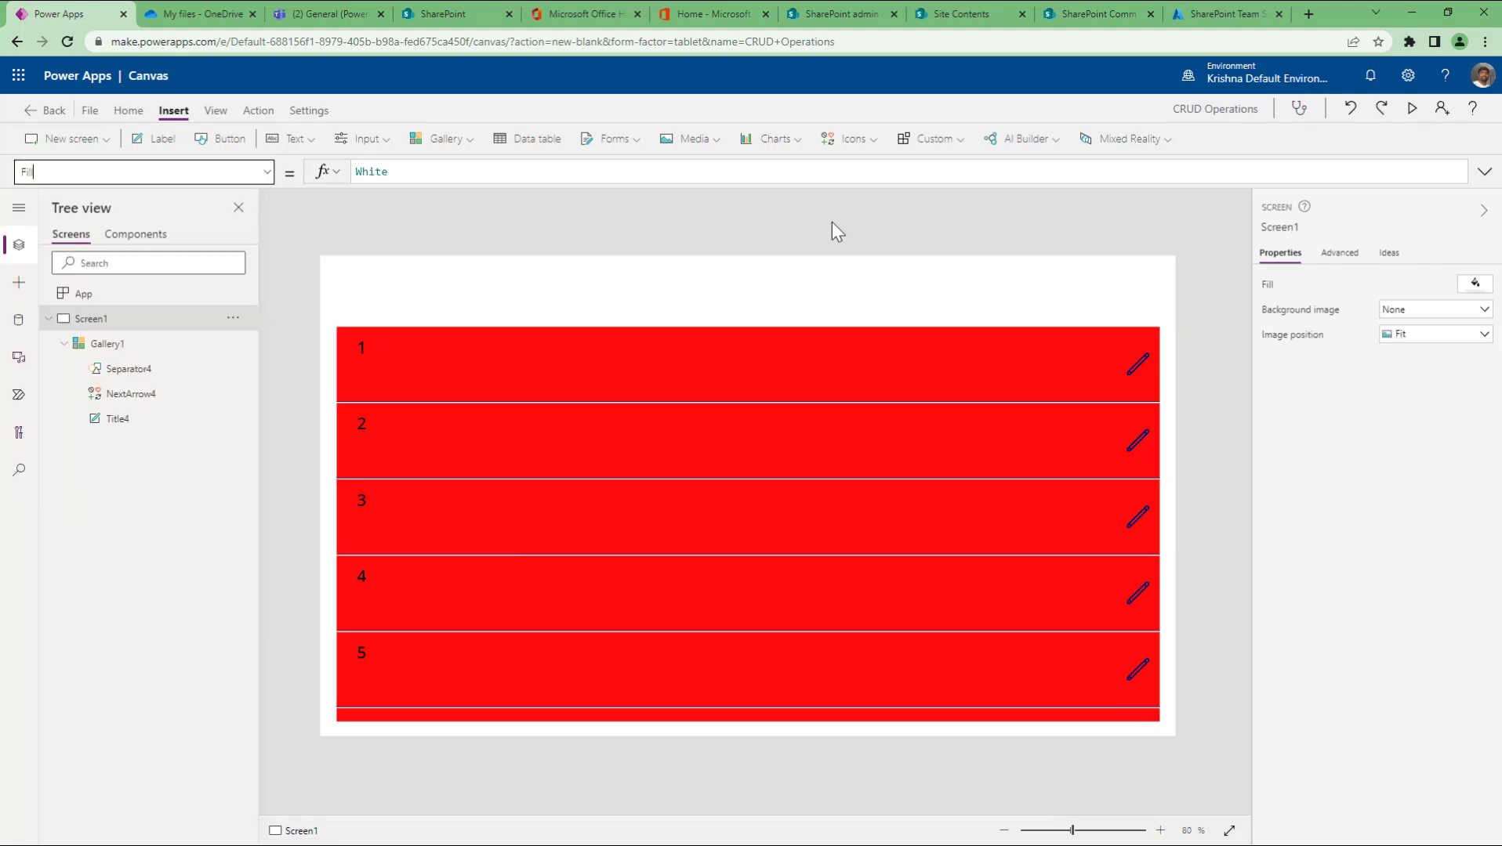
left_click(92, 109)
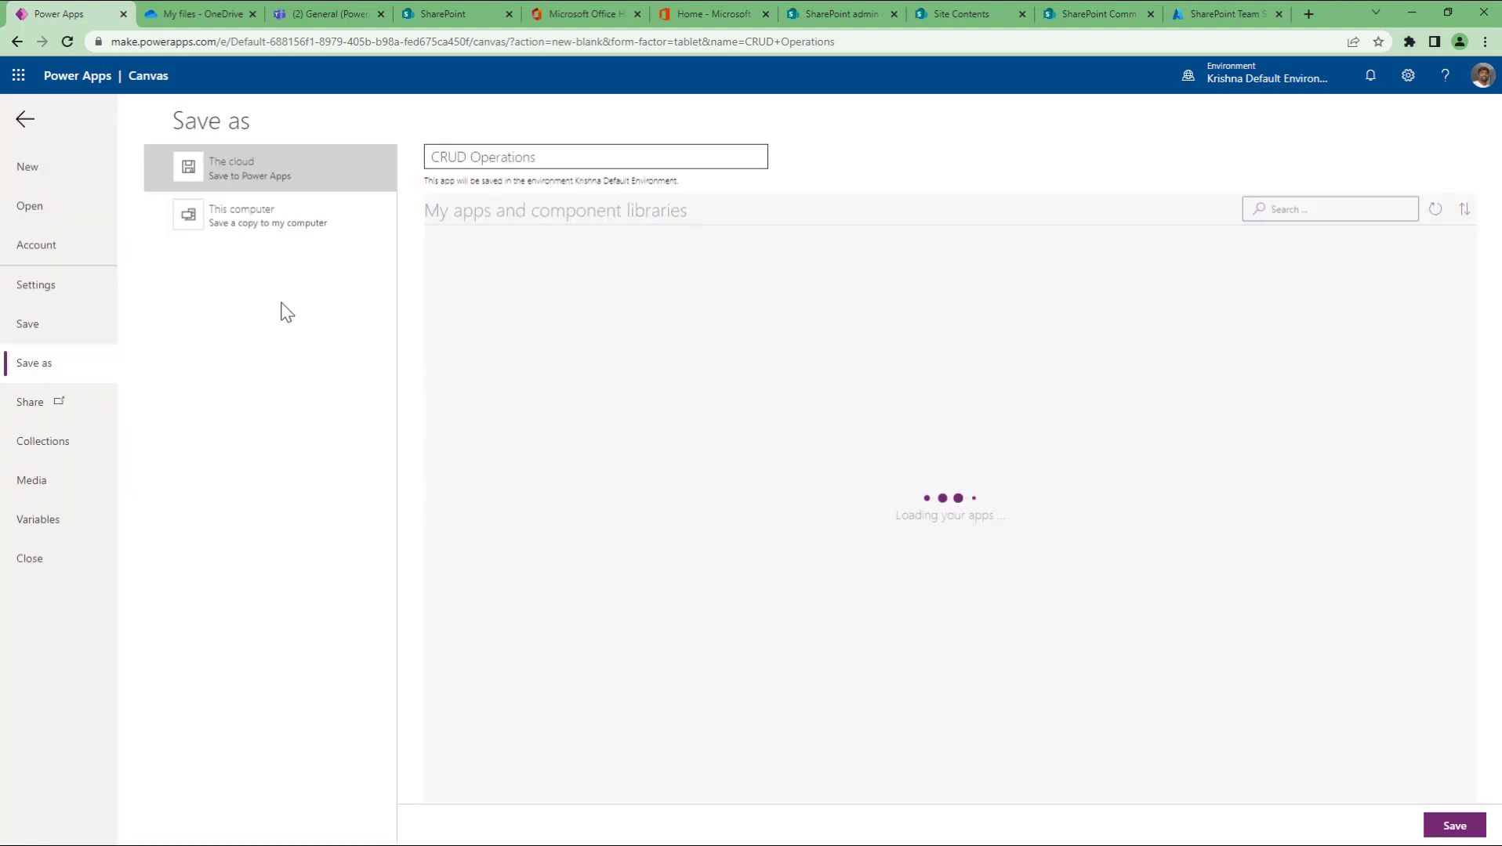
left_click(23, 120)
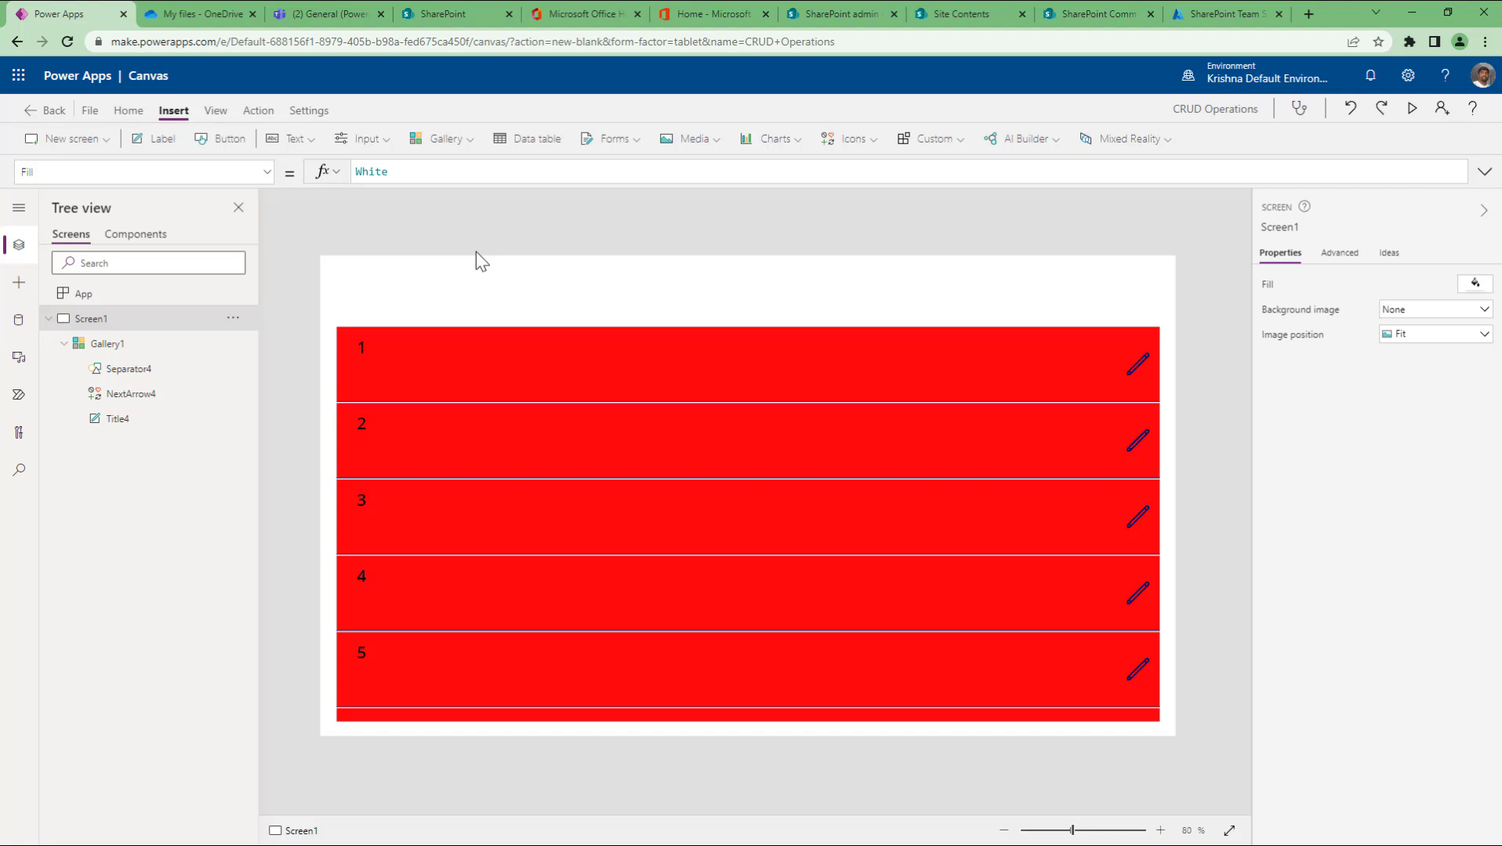
Step: Open the Insert ribbon's Forms dropdown listing Edit and Display forms
left_click(610, 149)
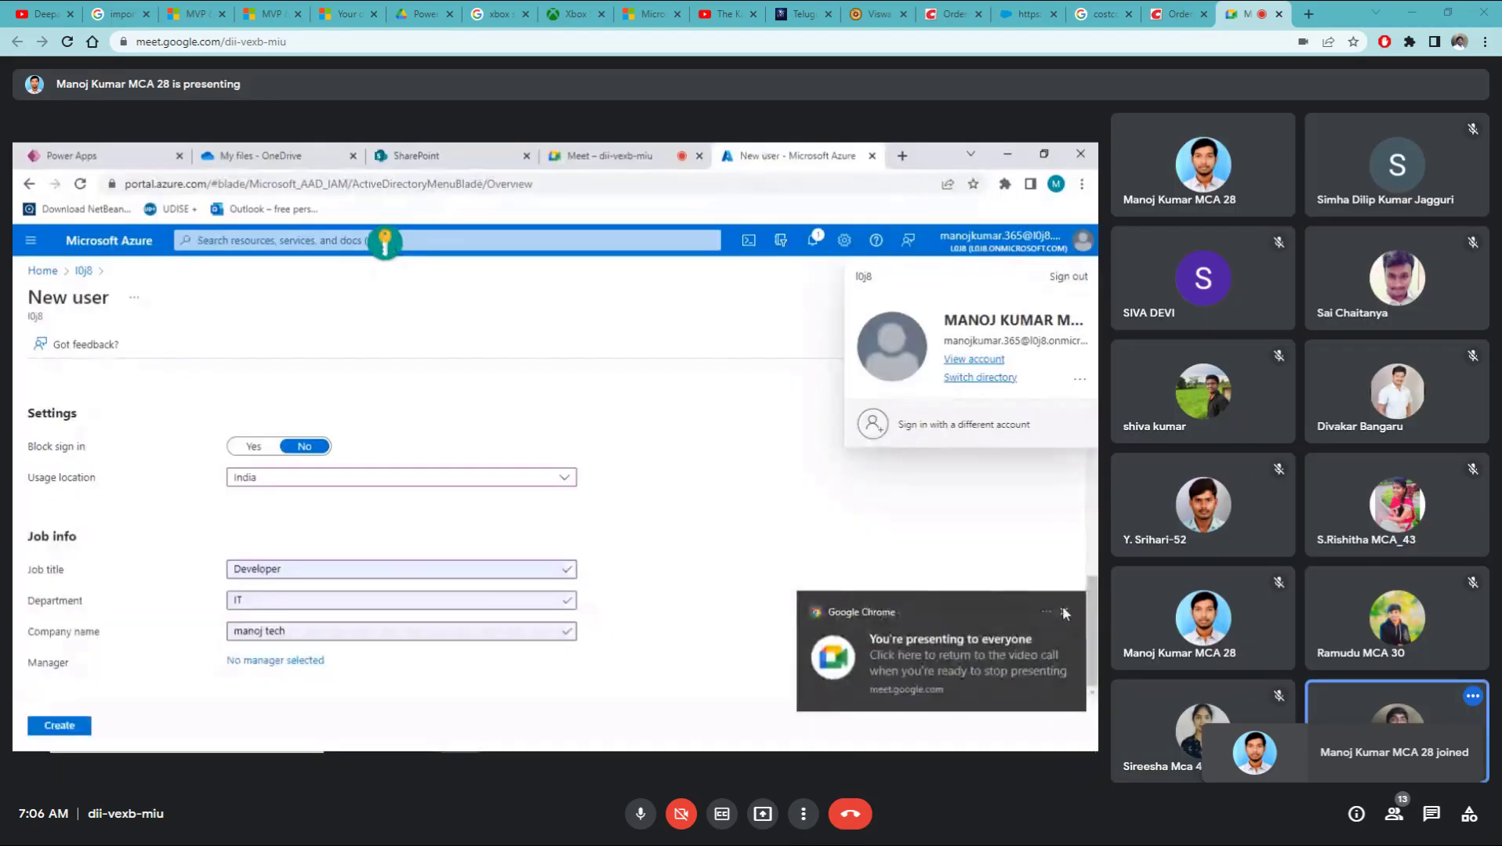
Step: Dismiss the presenting notification and close the account panel
left_click(1064, 612)
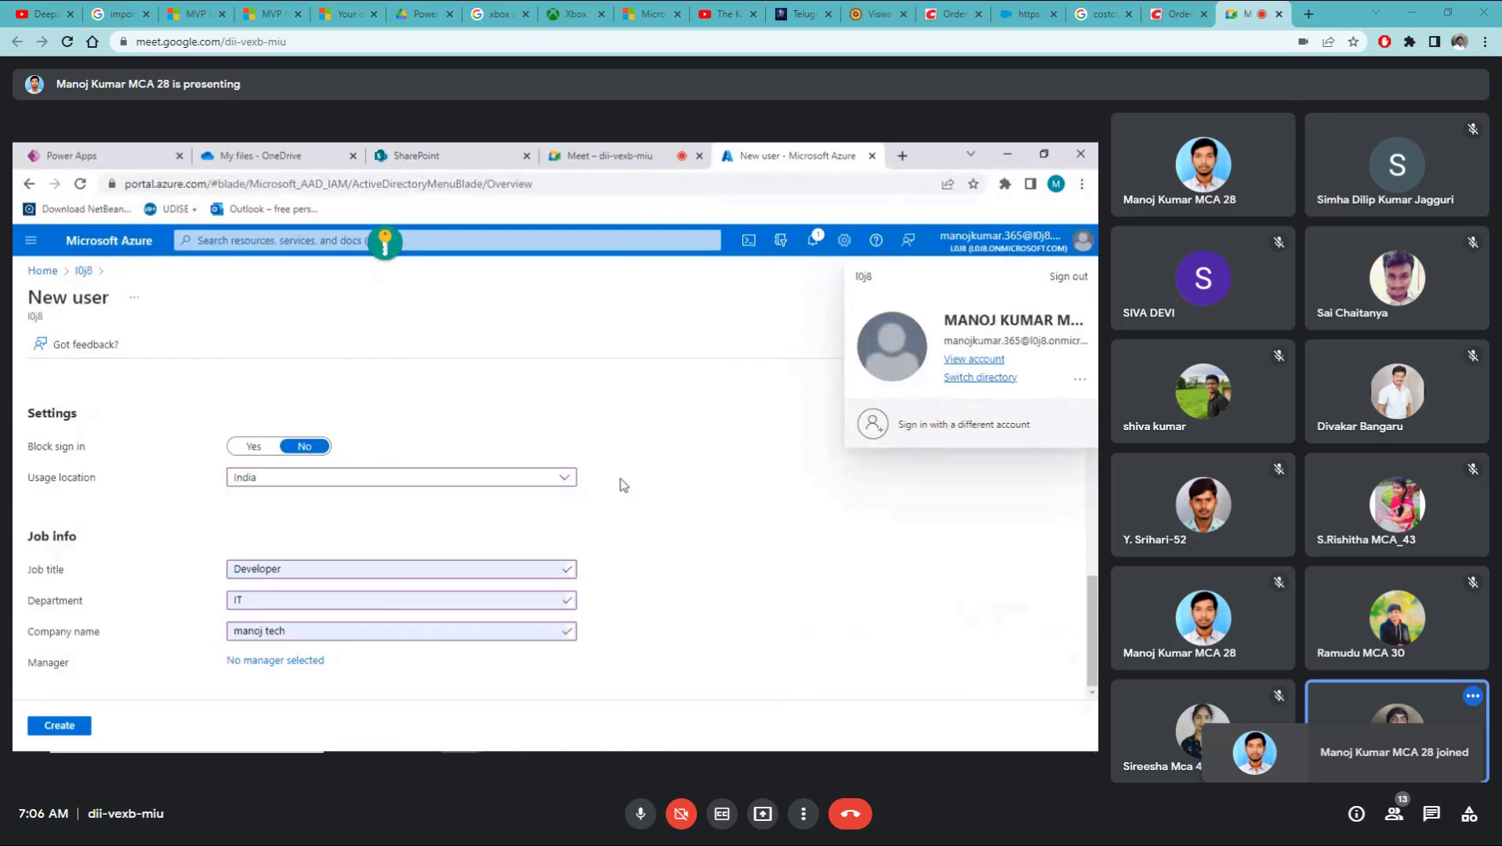
left_click(660, 478)
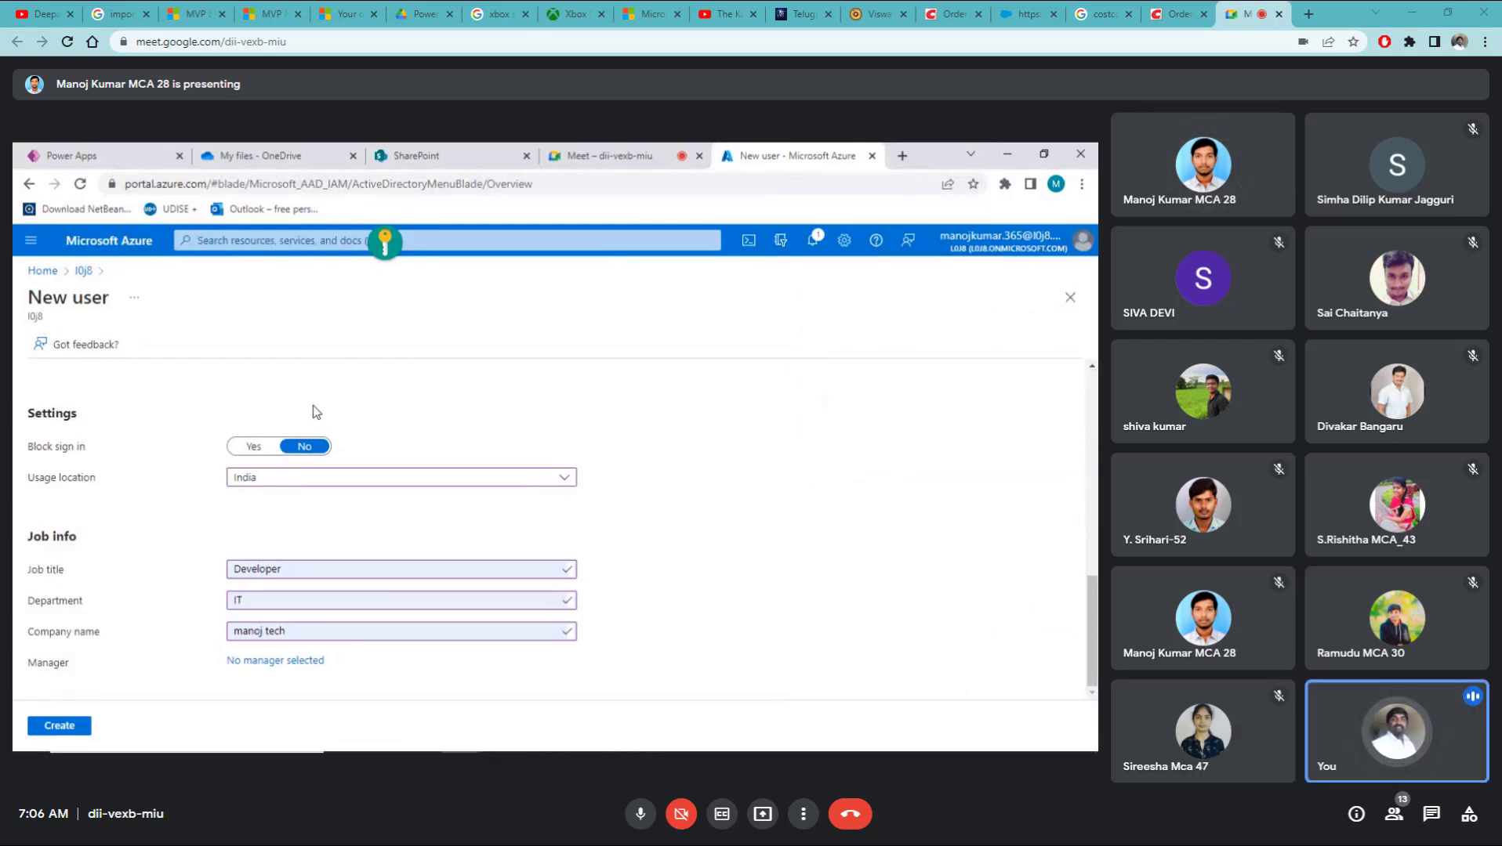
scroll(315, 406, "up", 1)
scroll(372, 382, "up", 10)
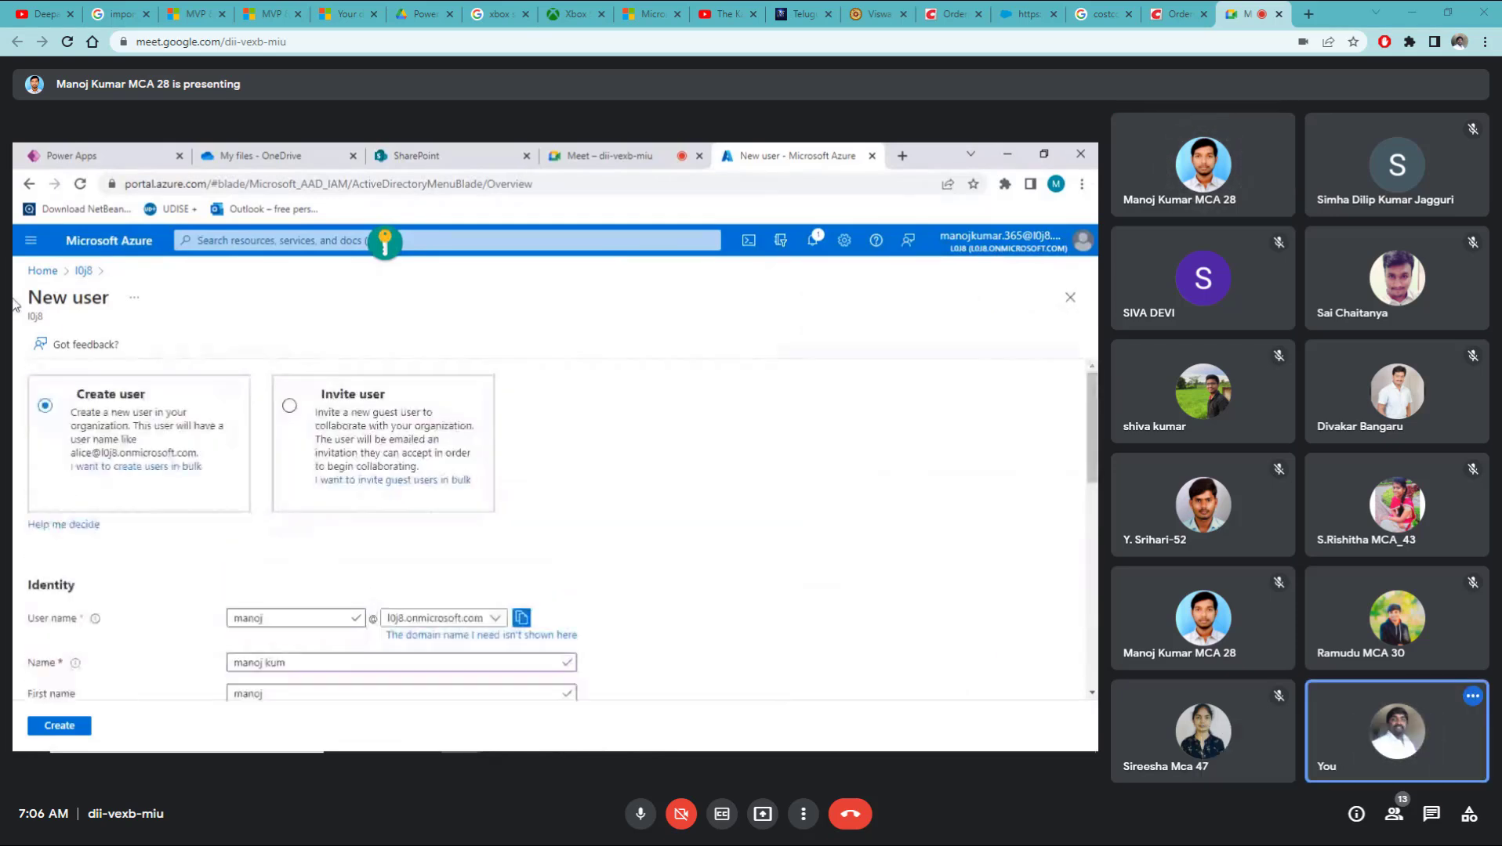
Step: Return to the Azure home page, discarding the unsaved New user edits
left_click(49, 271)
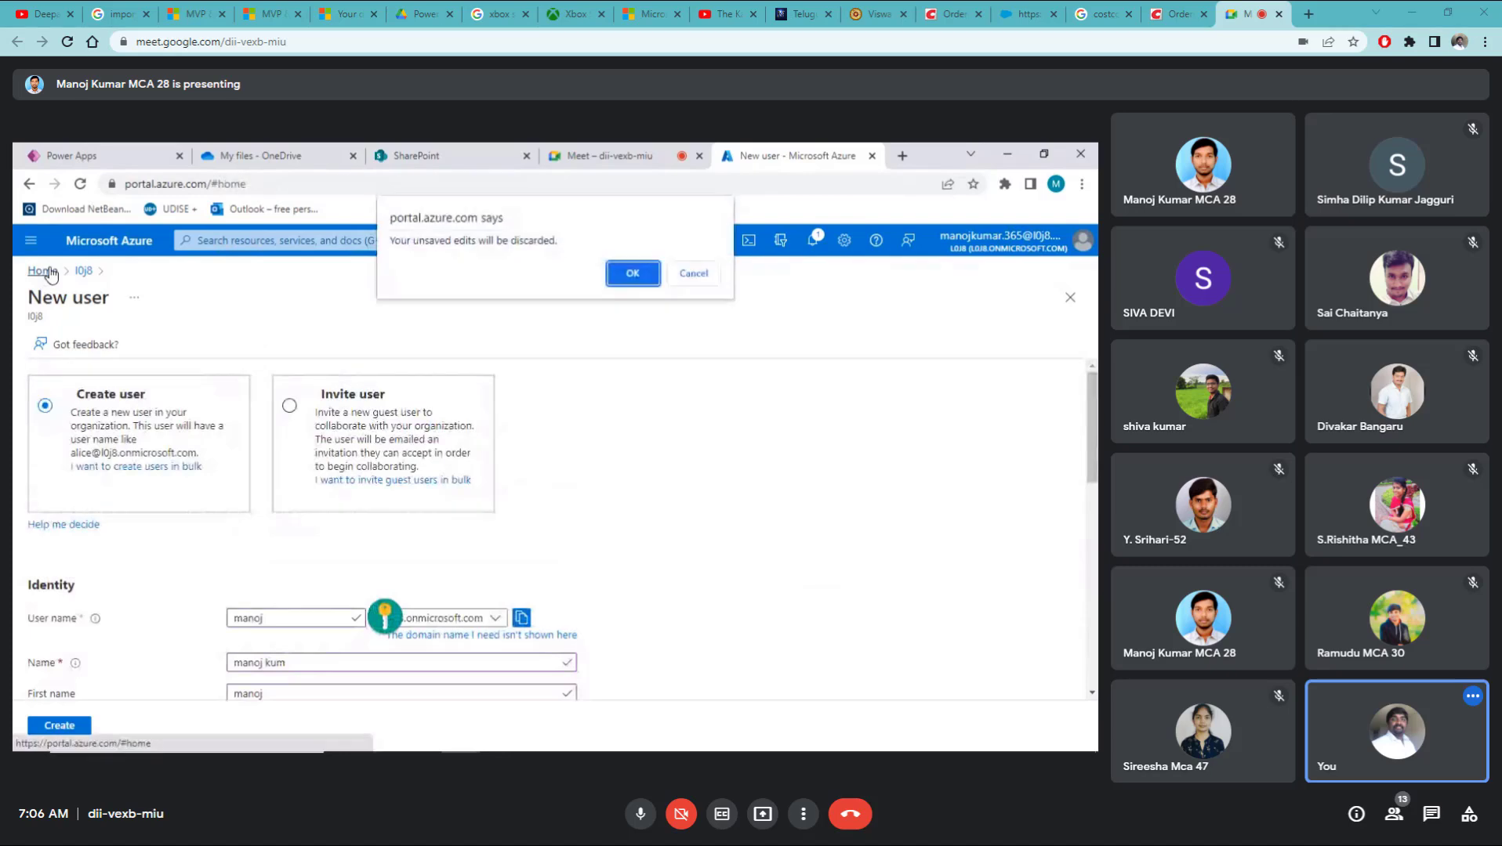
left_click(632, 275)
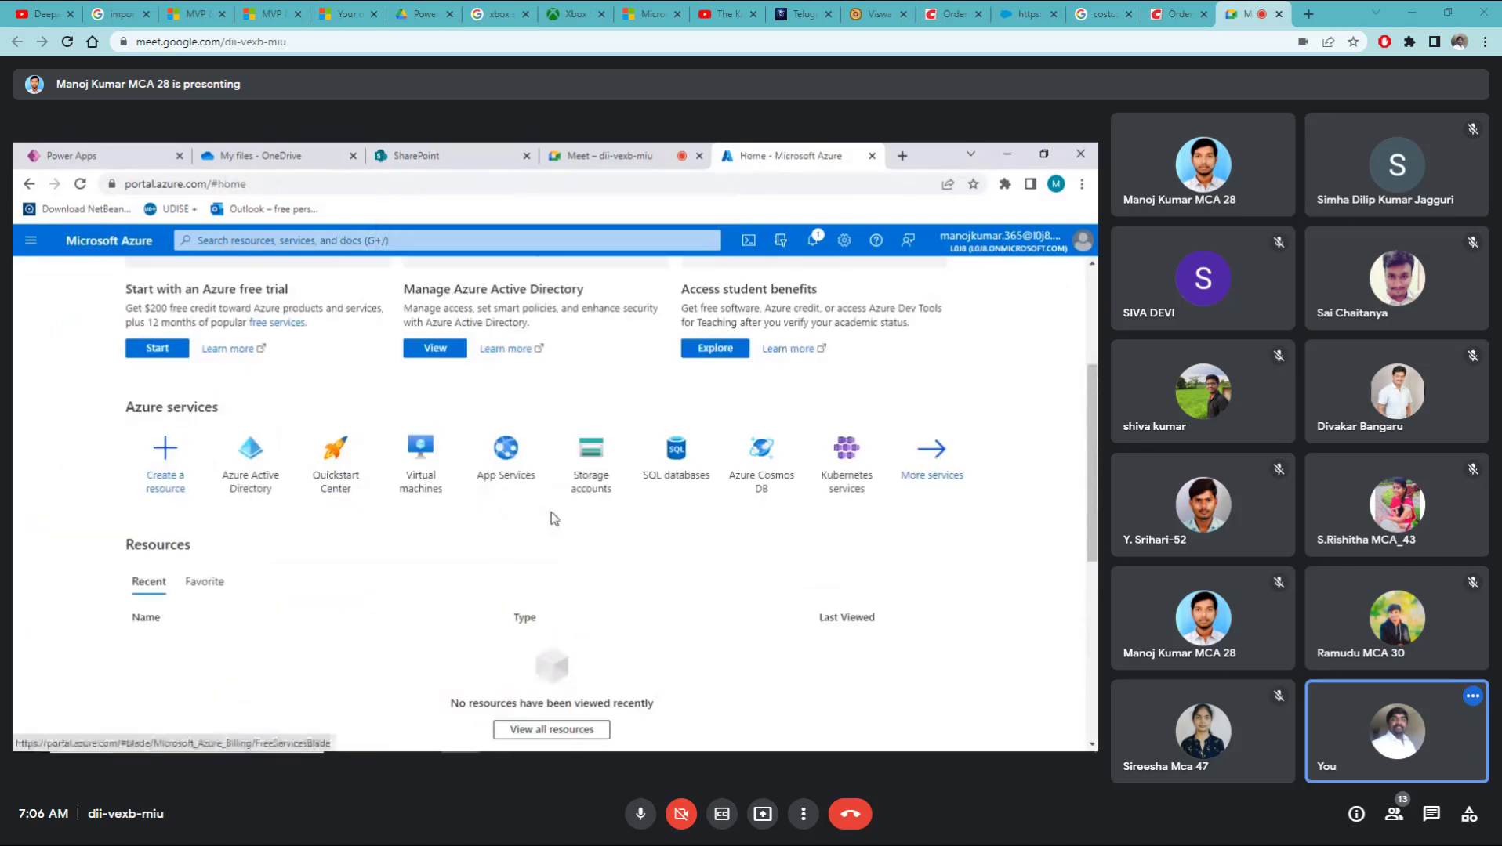
scroll(554, 519, "up", 3)
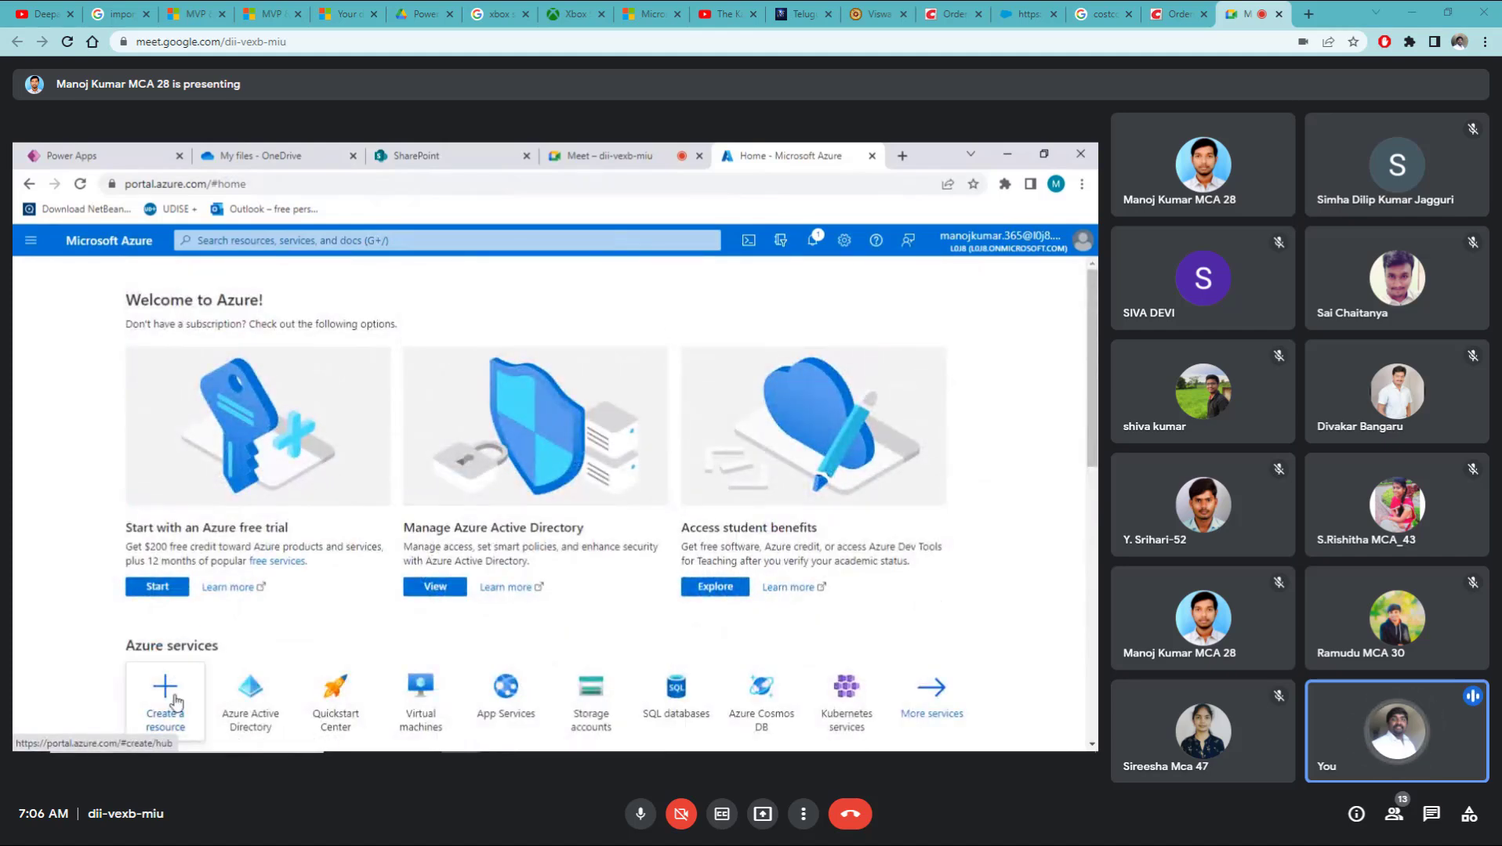
scroll(168, 702, "down", 1)
Step: Open Azure Active Directory's All users list and scroll through it
left_click(251, 627)
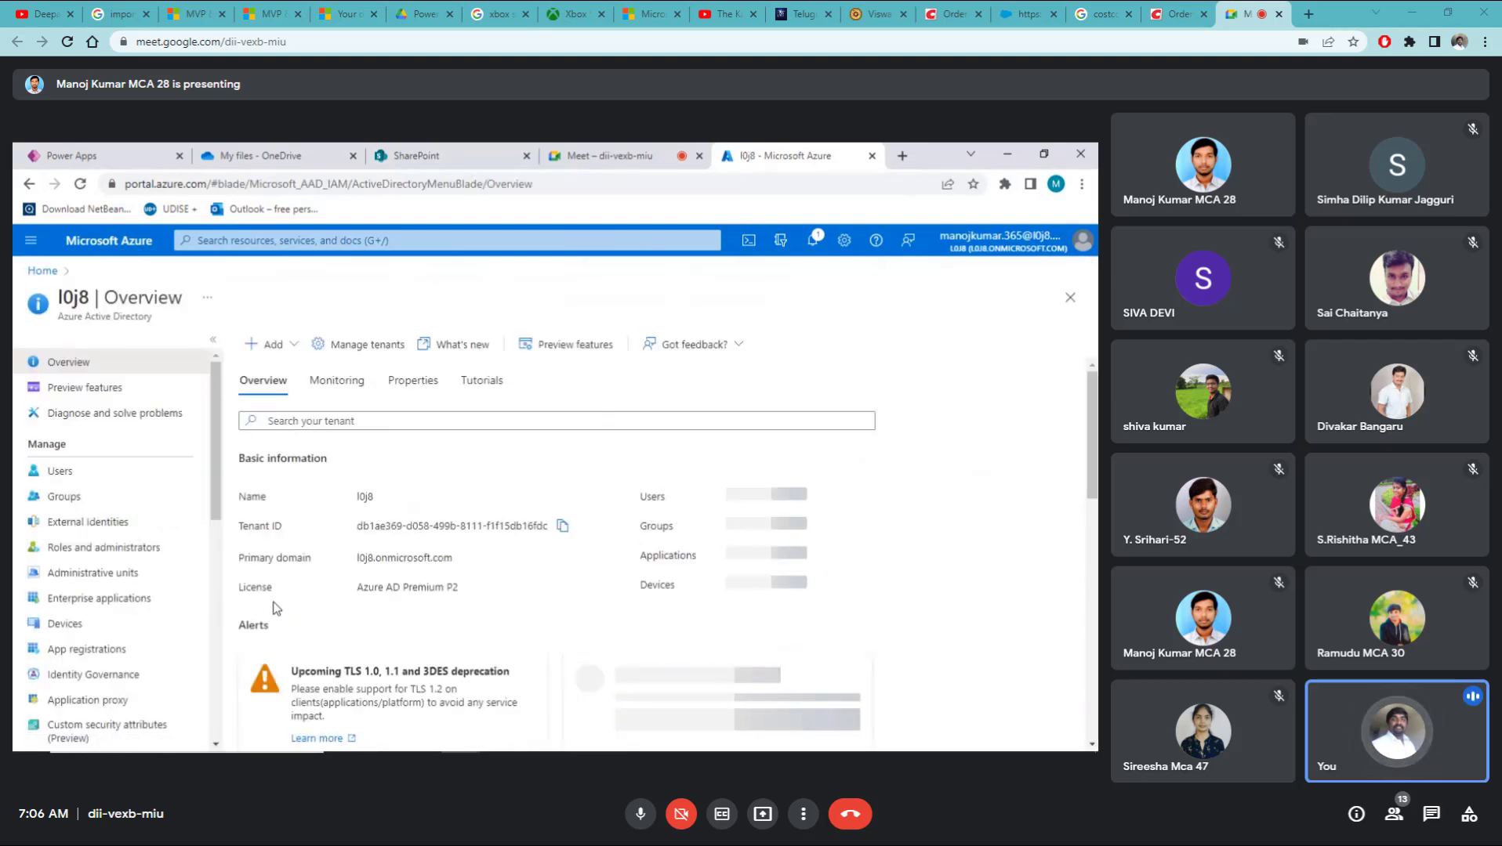
left_click(94, 472)
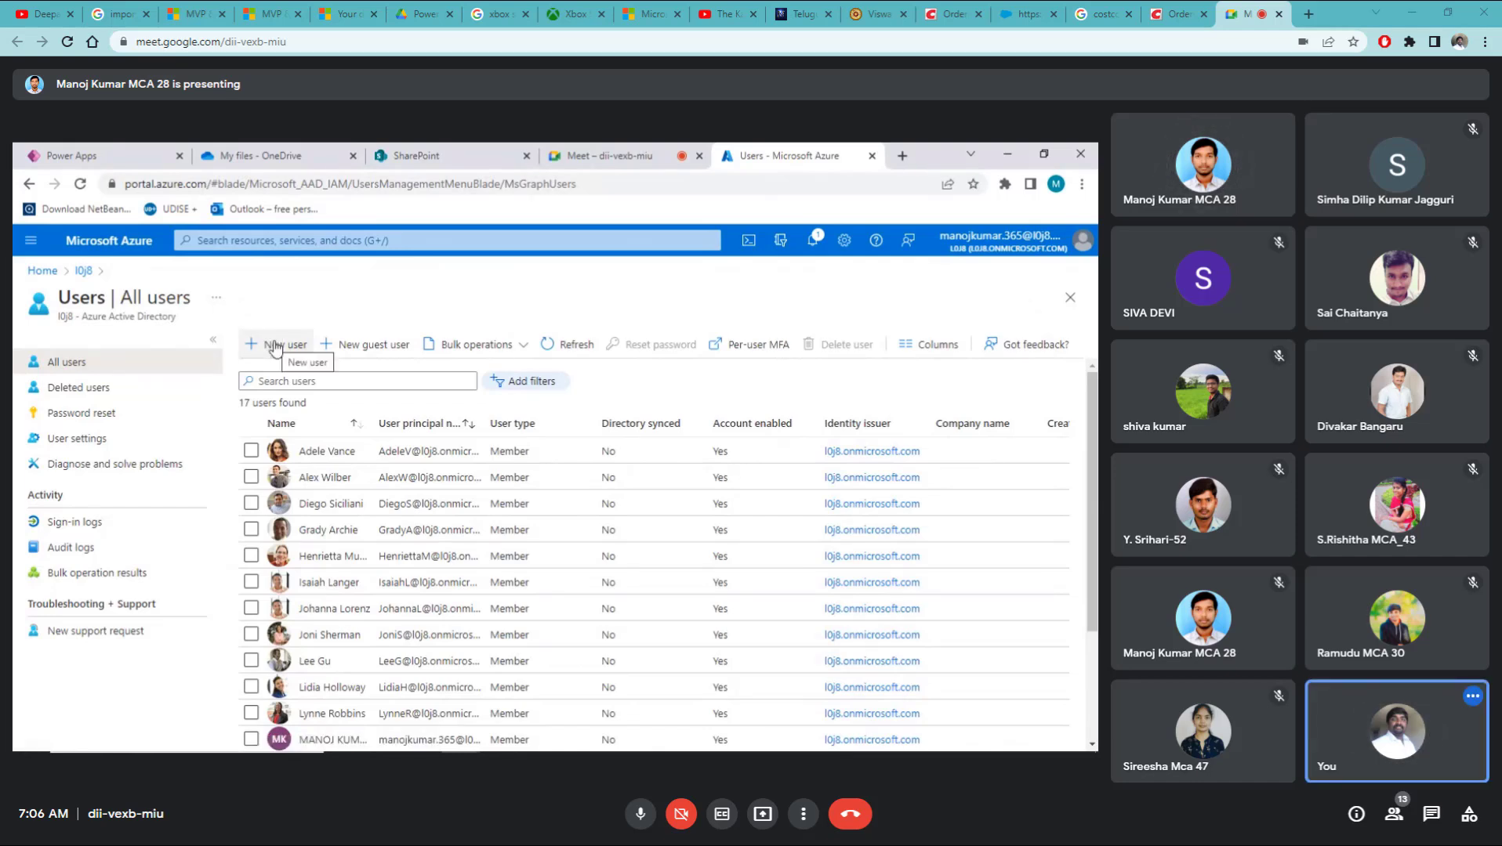
scroll(320, 561, "down", 3)
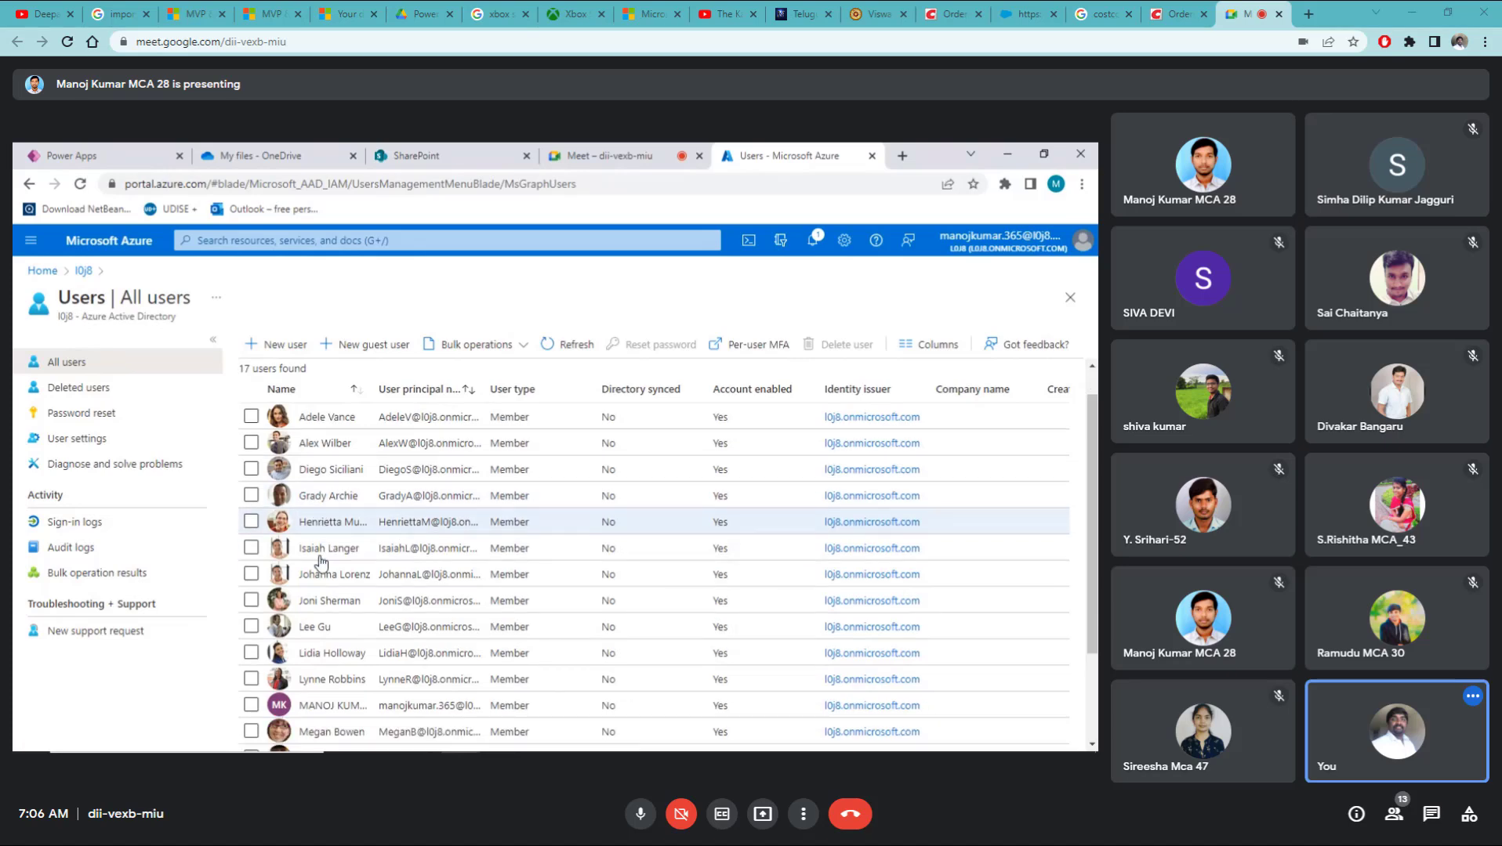
scroll(320, 561, "up", 3)
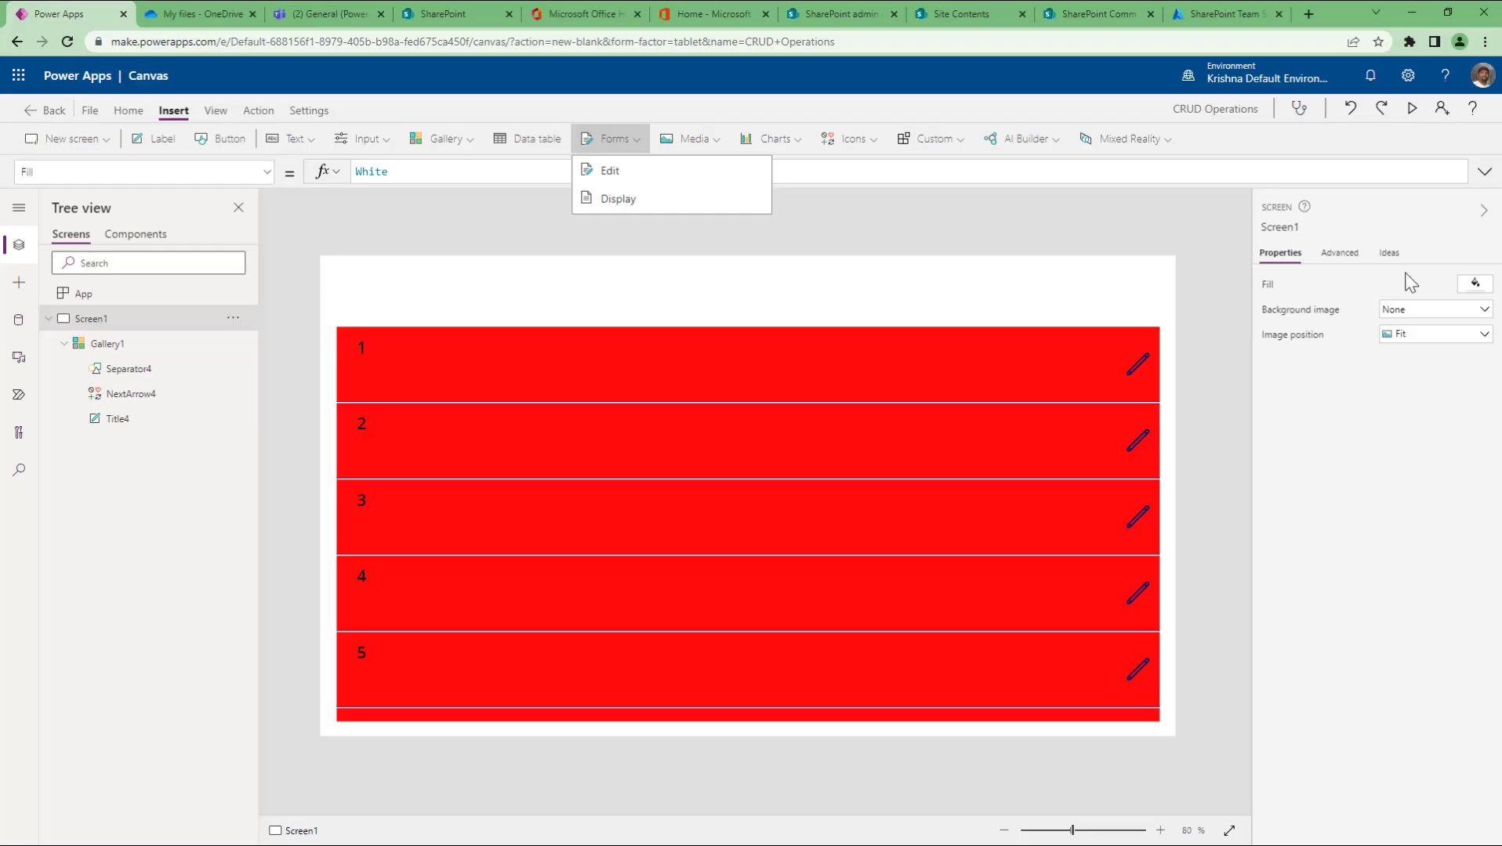
Step: Go to the kvnteams directory's Users list and search it for a user's name
left_click(1234, 15)
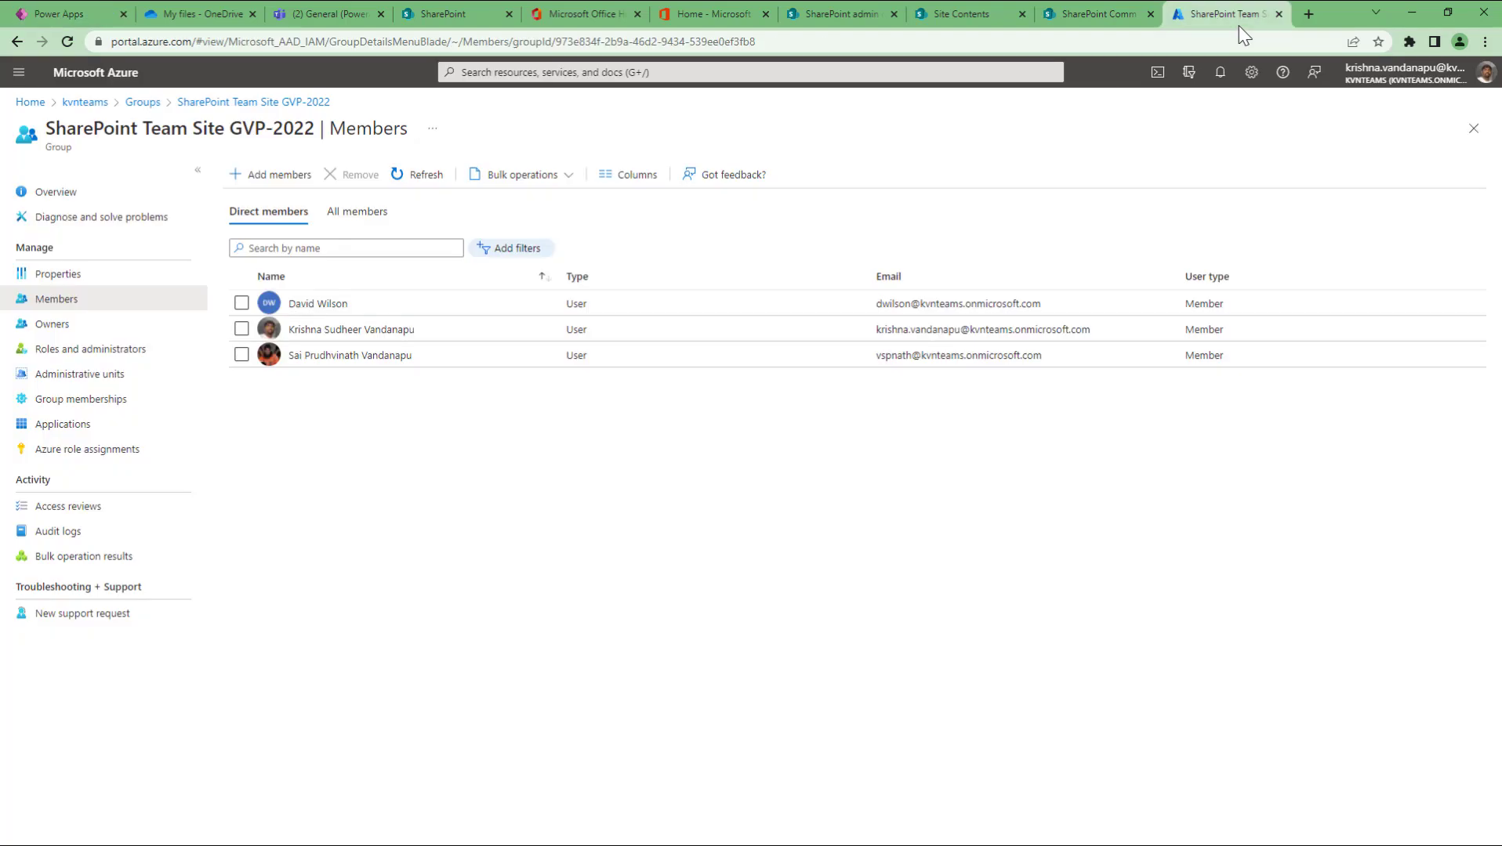
left_click(84, 102)
left_click(93, 303)
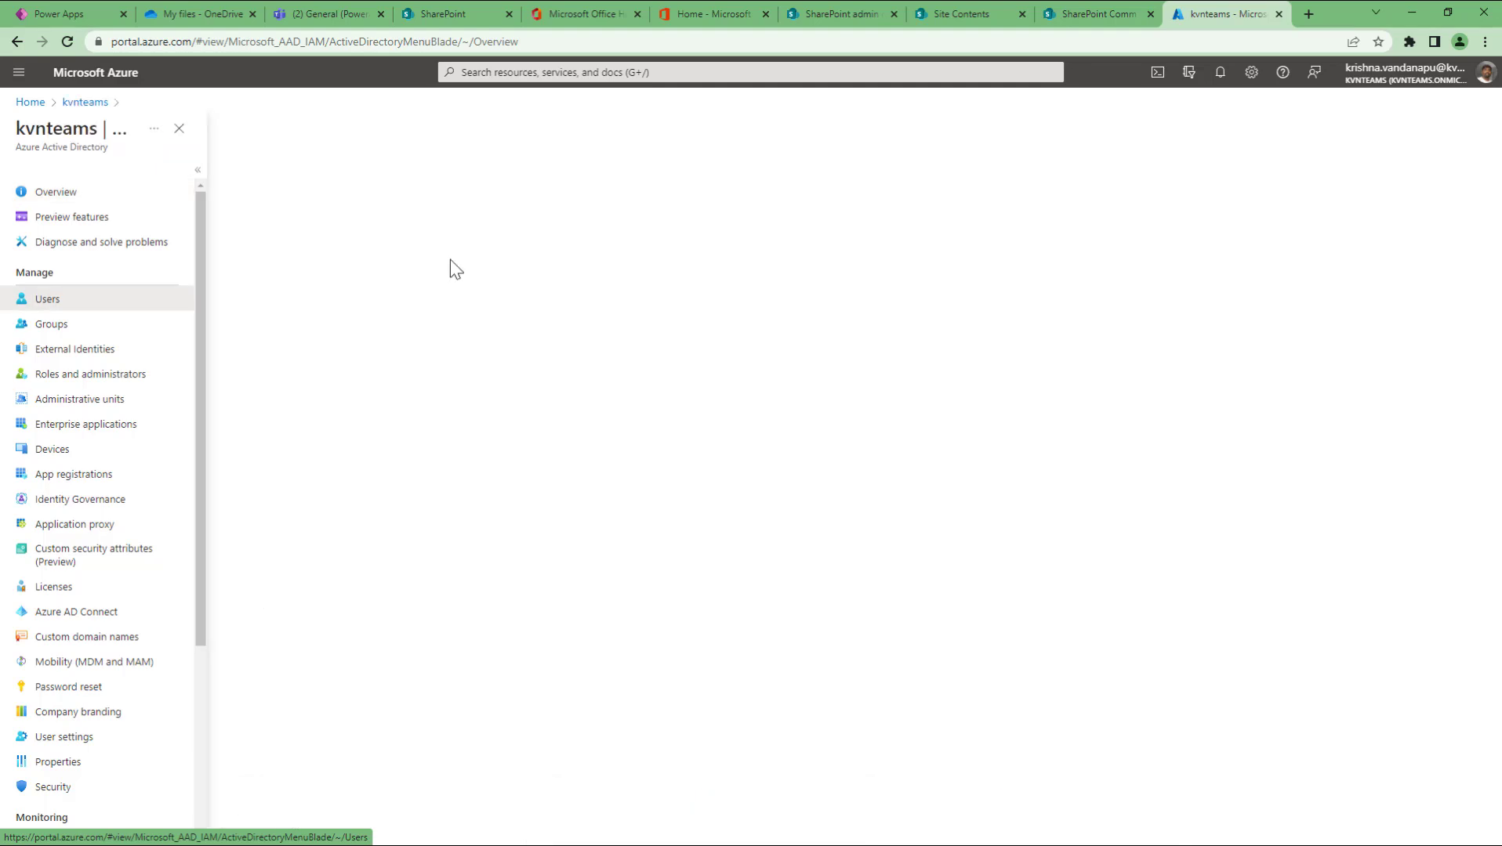
left_click(367, 212)
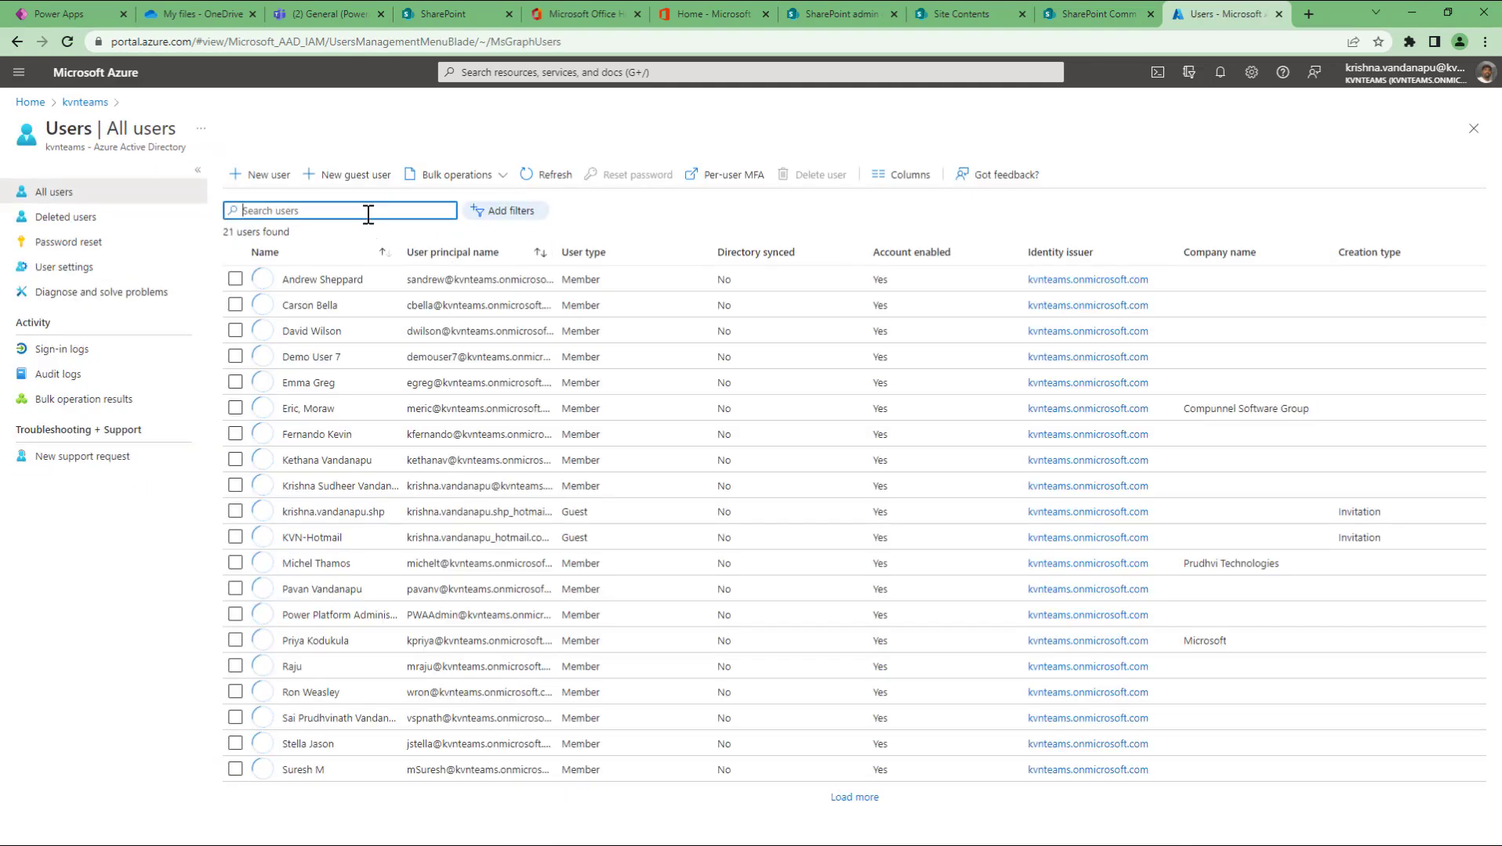
type("krishna")
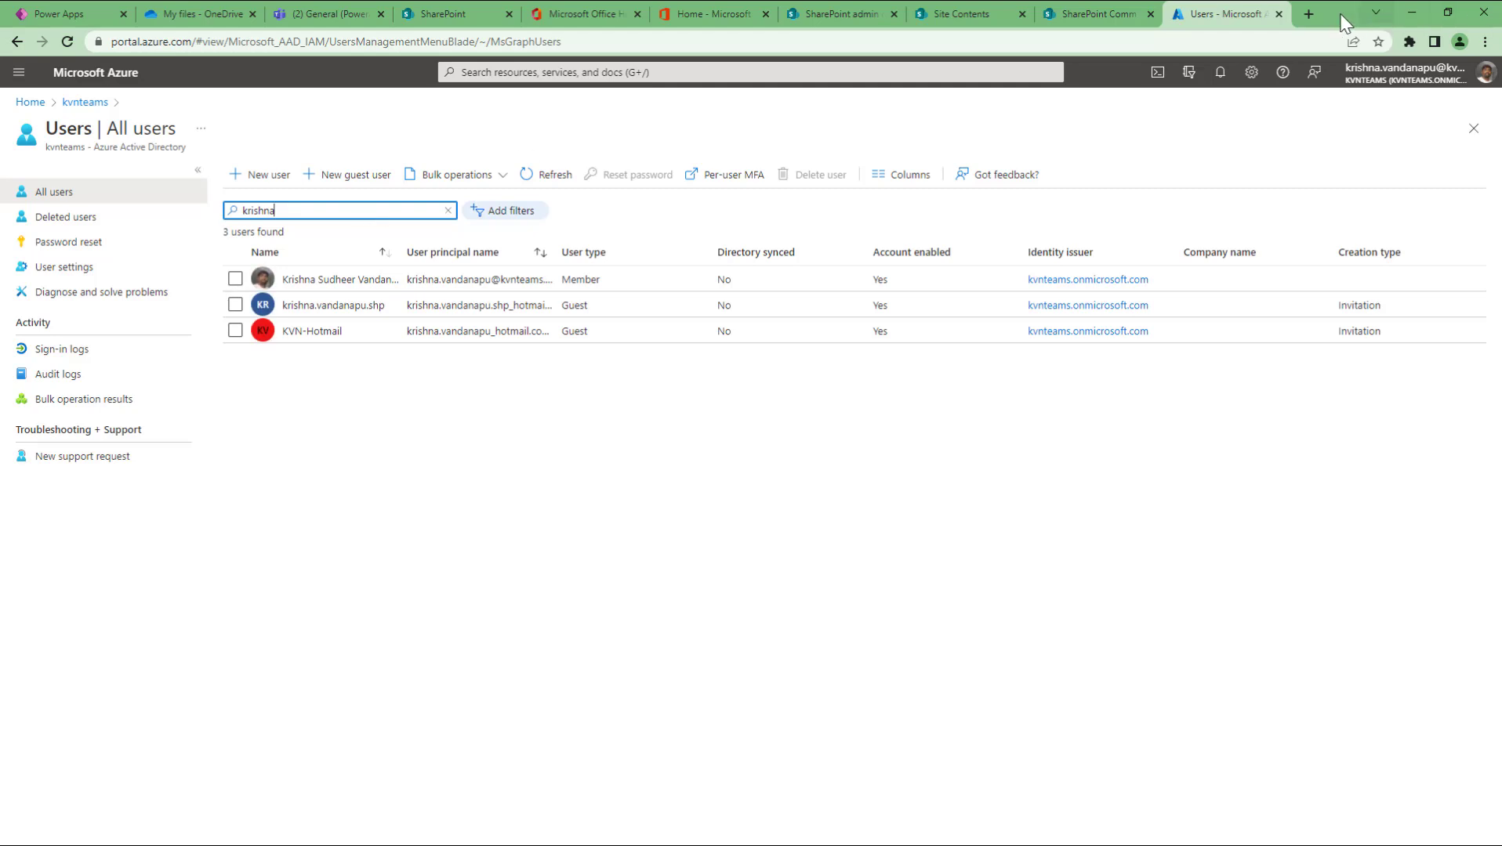
Step: Move the Azure window aside and start a New user, dismissing the password warning
left_click_drag(1334, 11, 1500, 16)
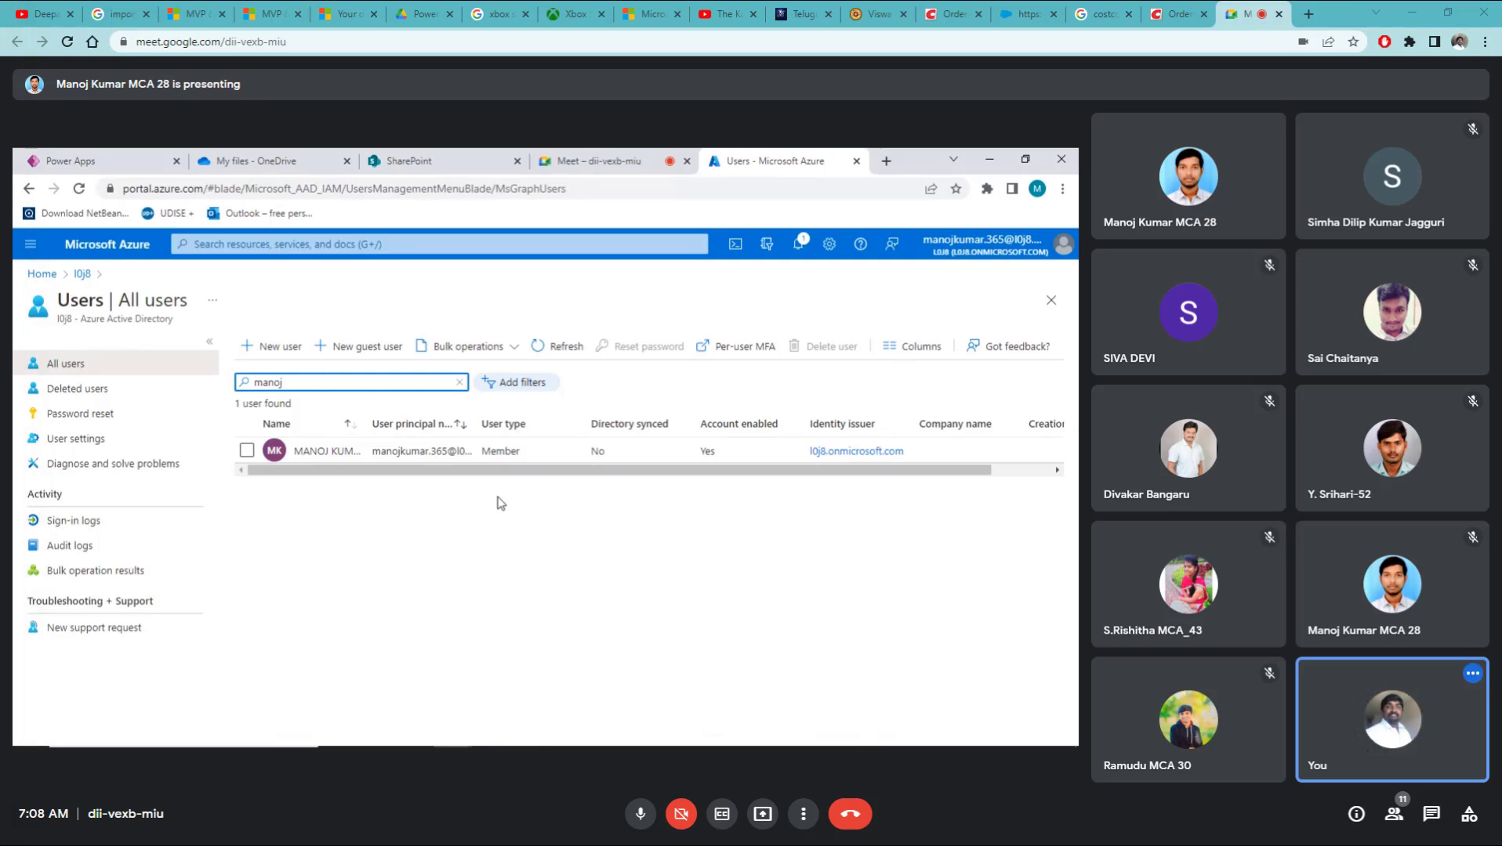
left_click(272, 351)
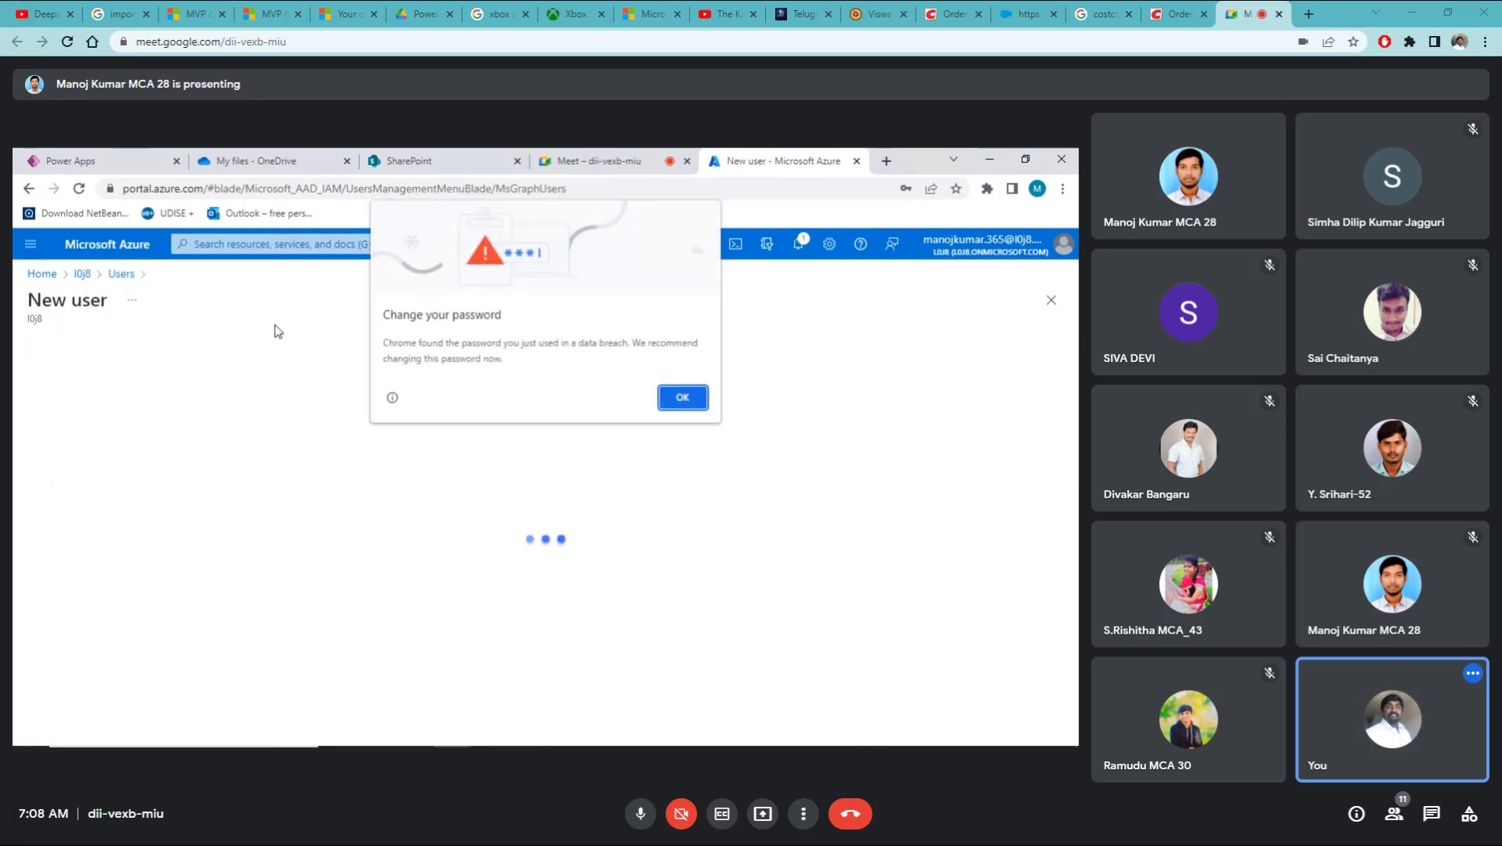
left_click(683, 401)
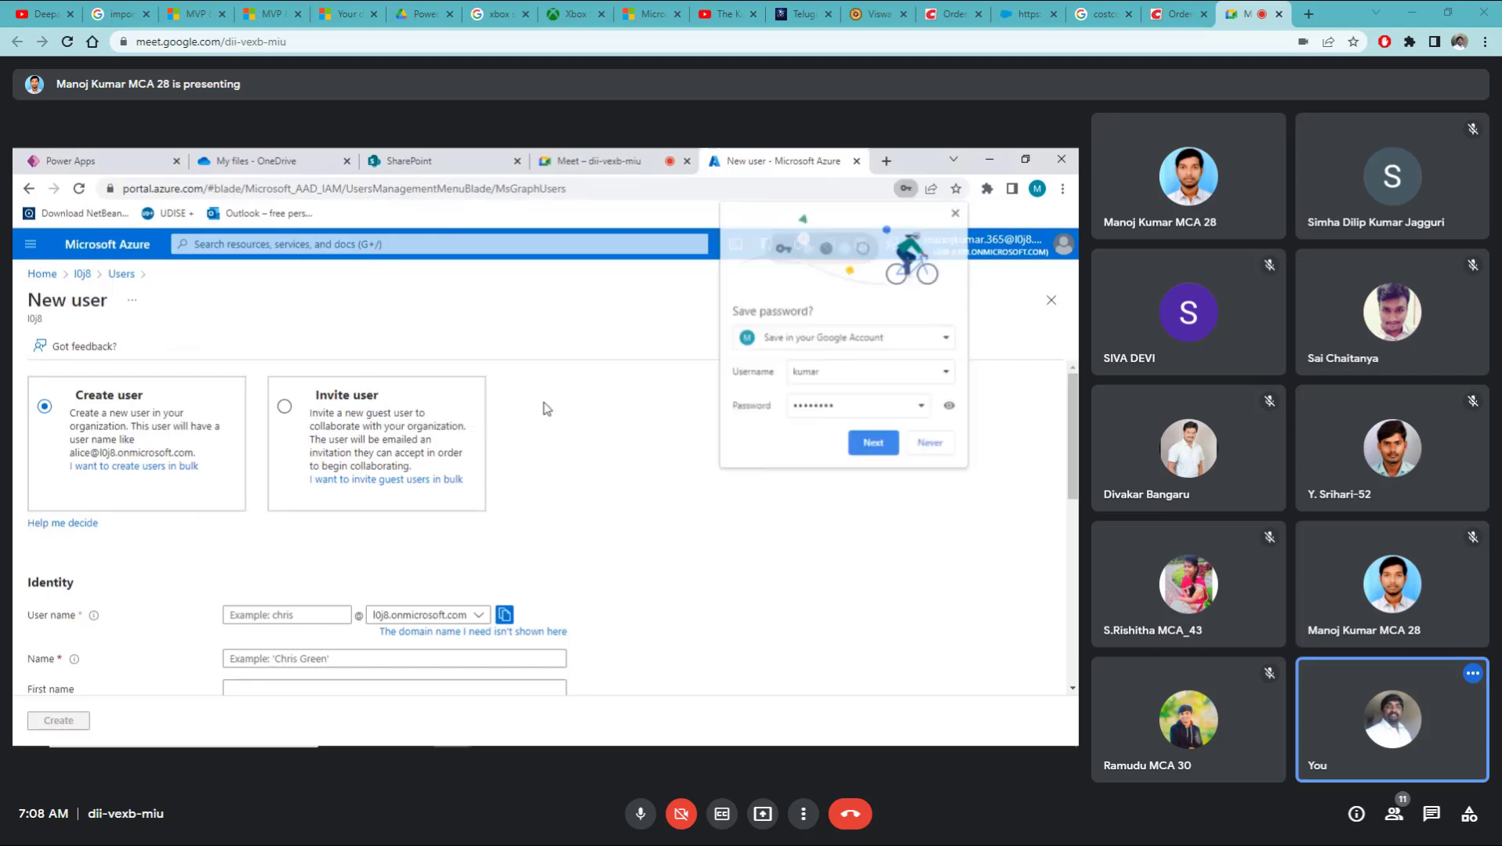
Step: Enter the new user's user name, display name, first name and last name
left_click(930, 443)
scroll(152, 446, "down", 2)
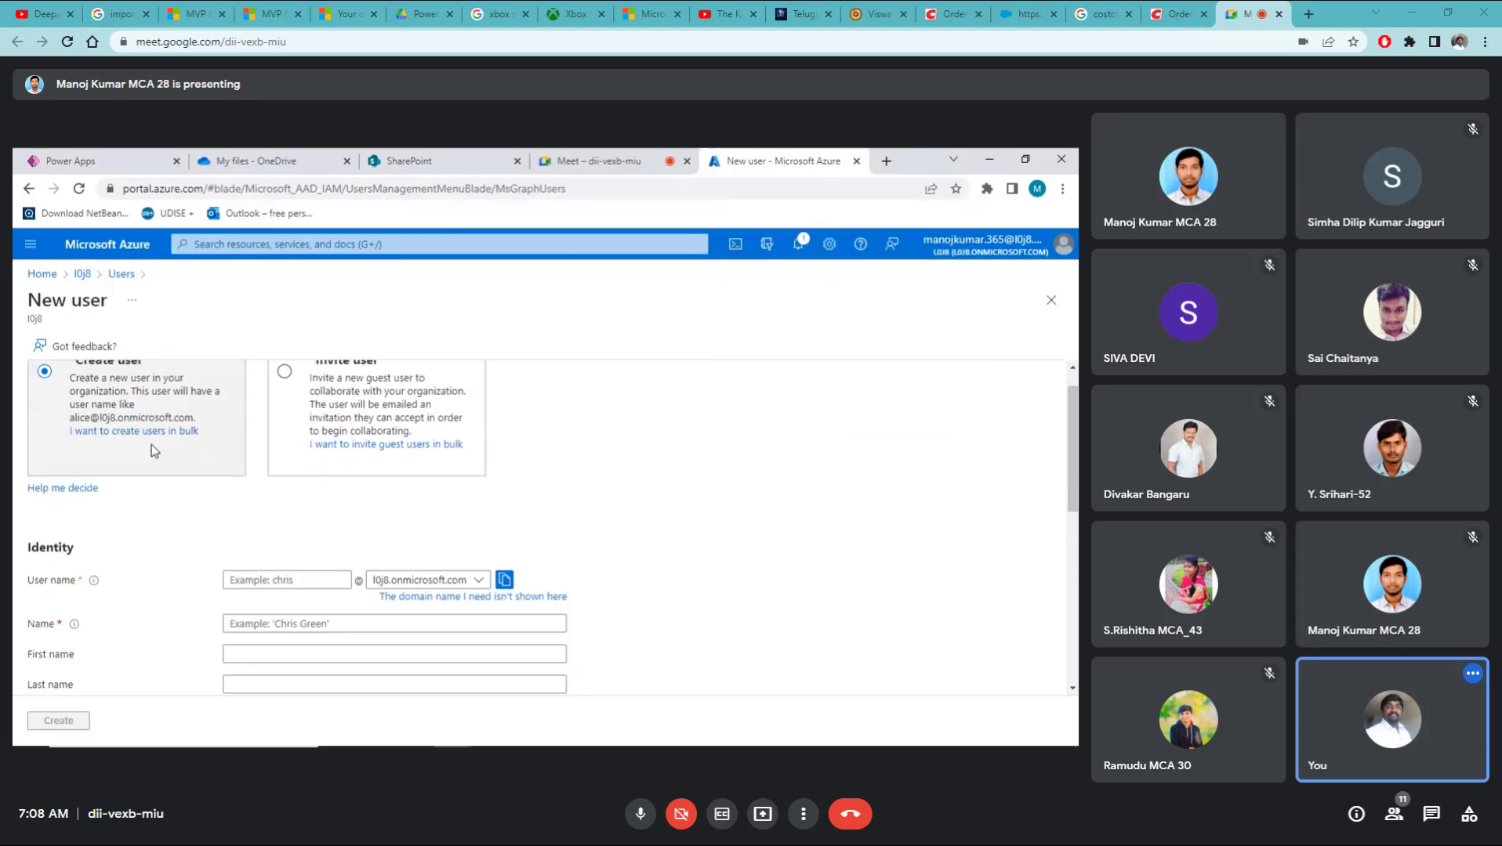
scroll(313, 415, "up", 1)
left_click(301, 457)
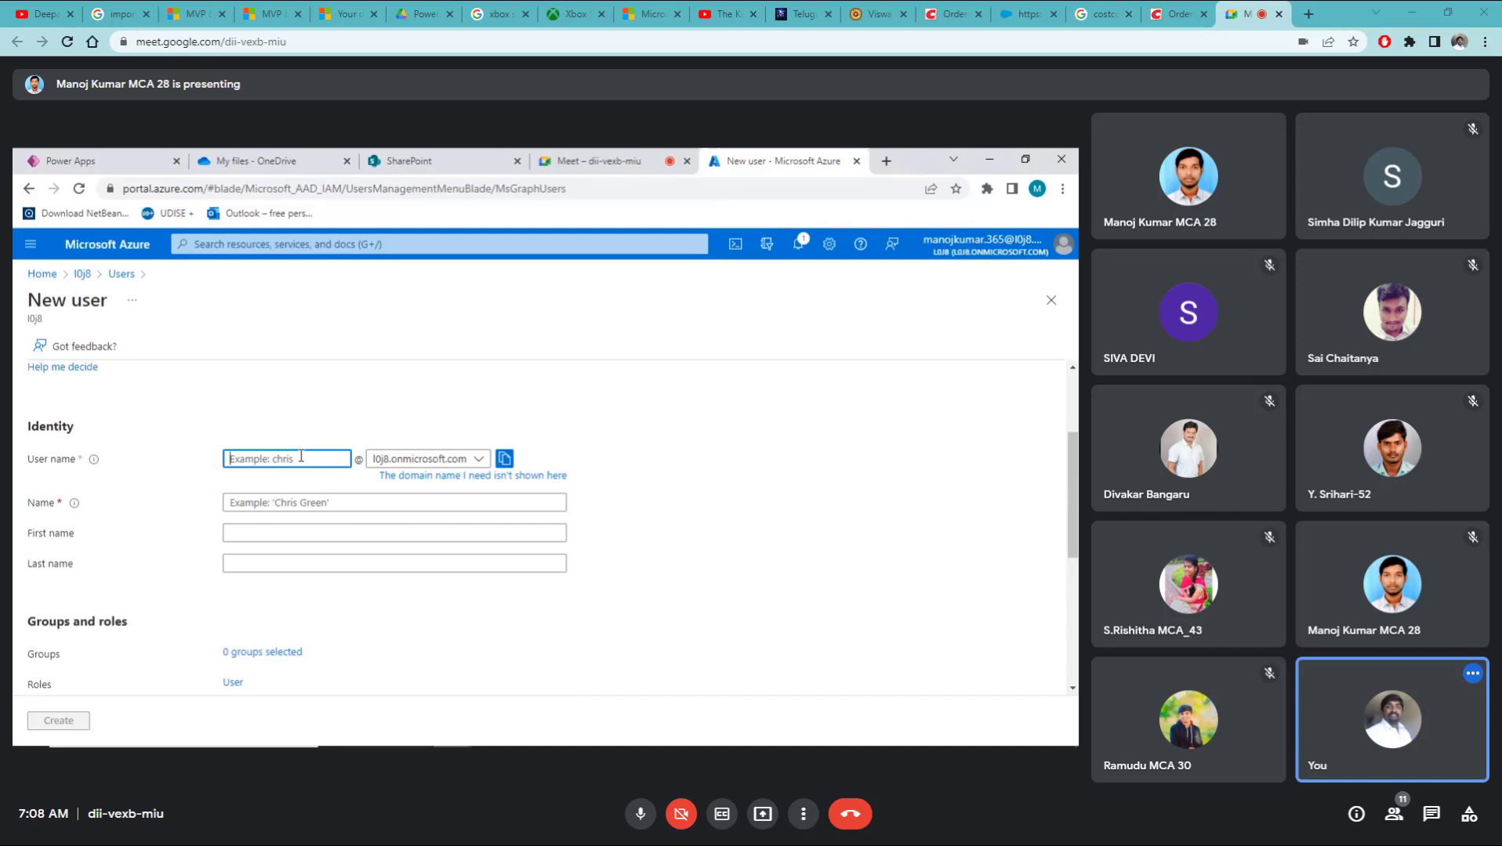
type("manojk")
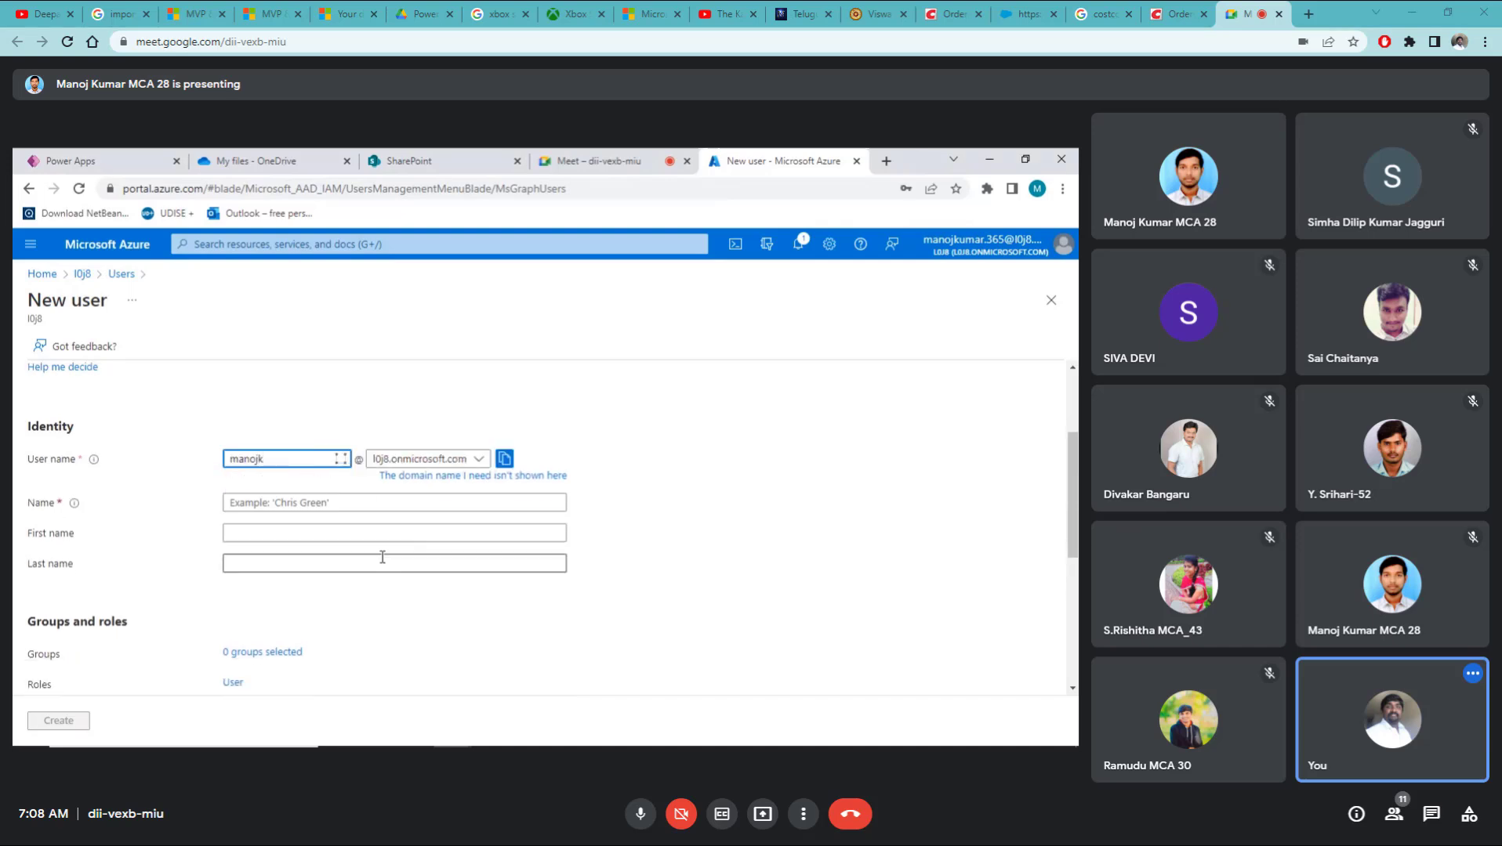
left_click(368, 502)
type("manojk")
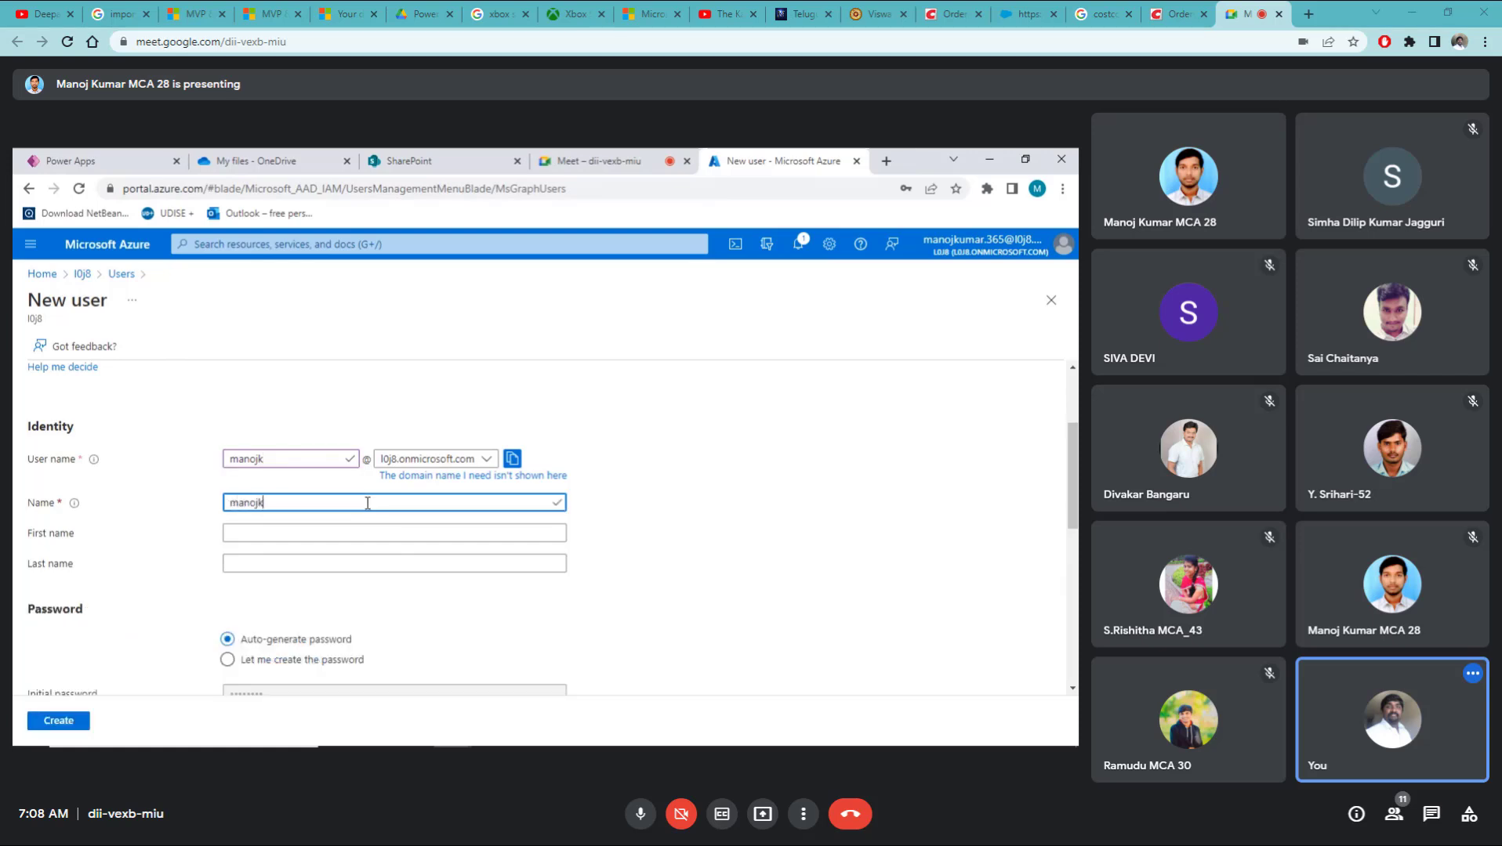
key("Tab")
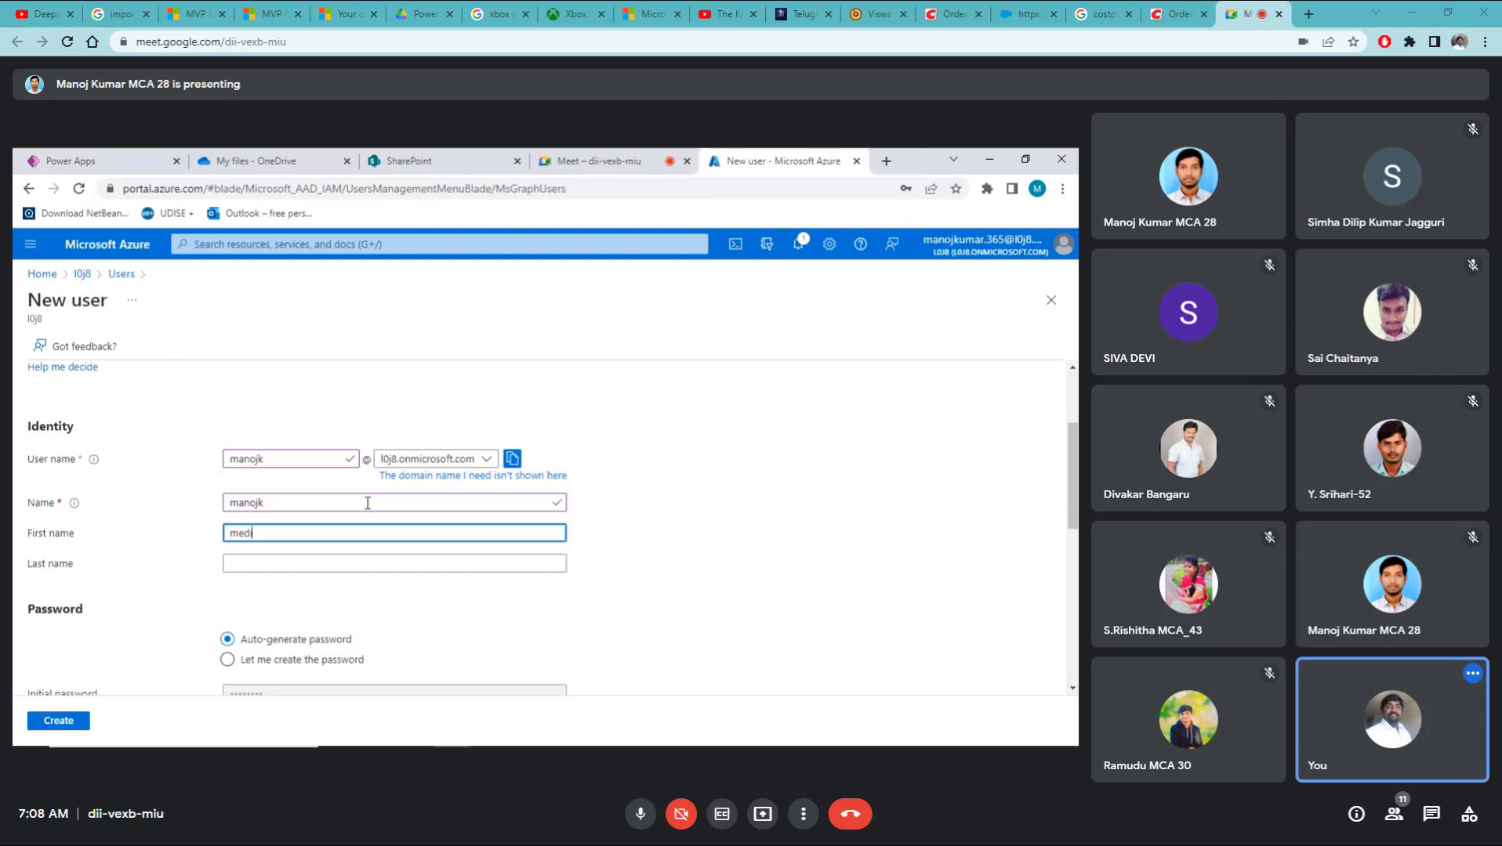
key("Tab")
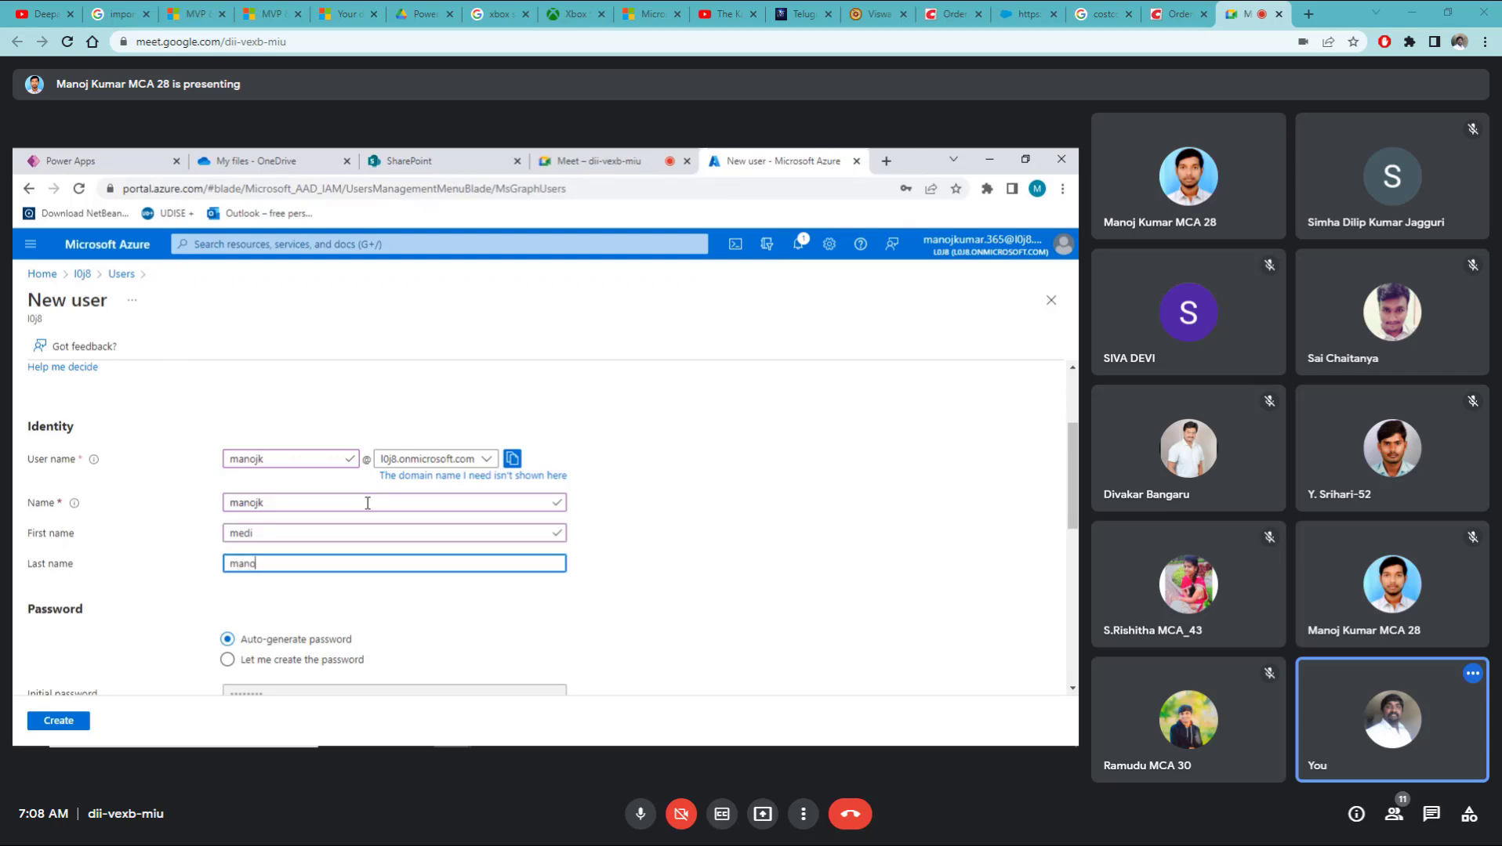
Step: Choose 'Let me create the password' and type the initial password
scroll(367, 507, "down", 3)
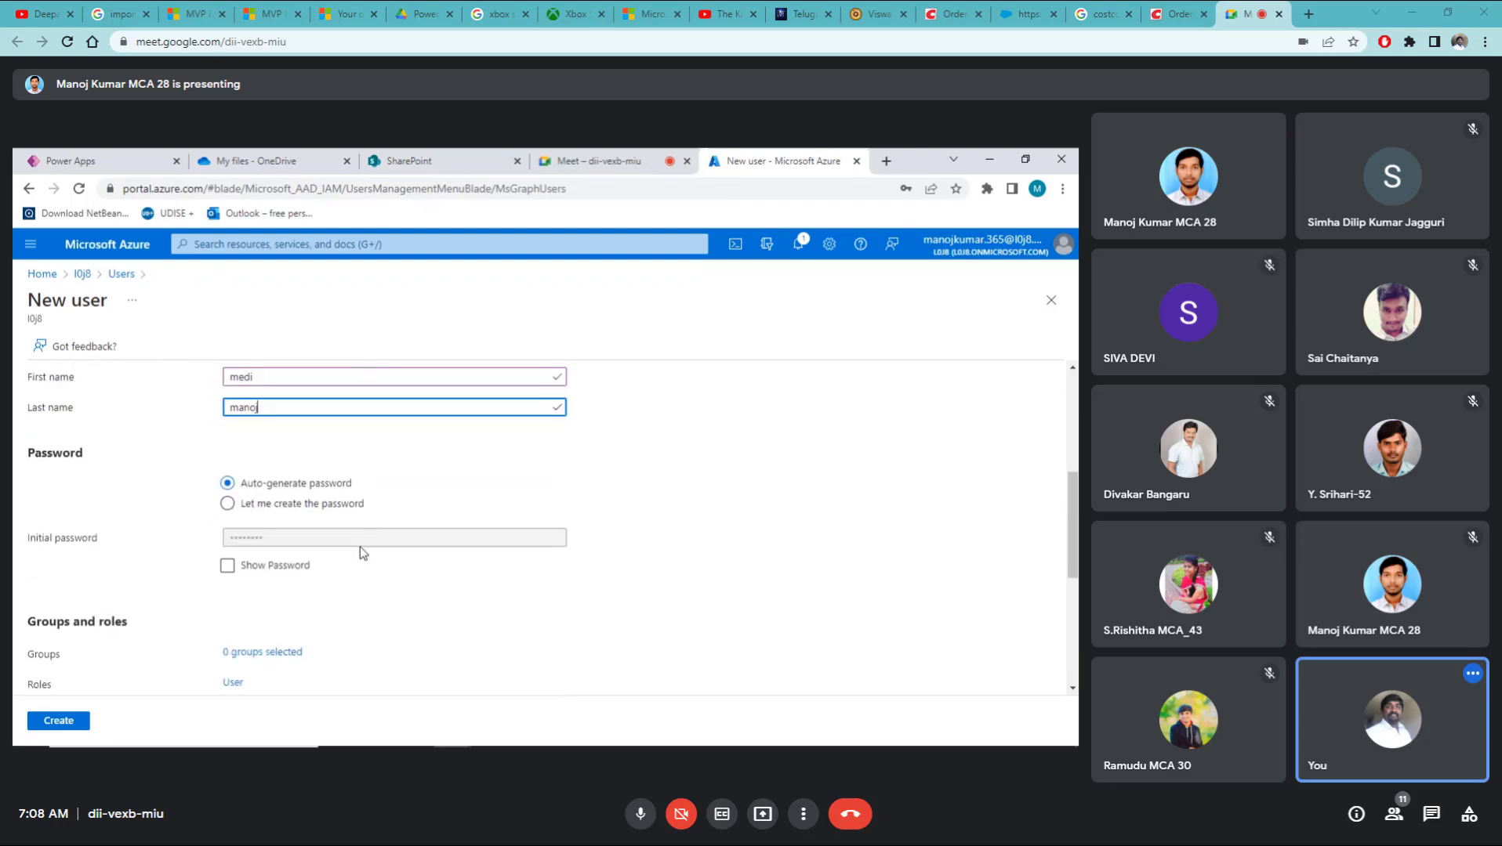
left_click(335, 511)
left_click(321, 538)
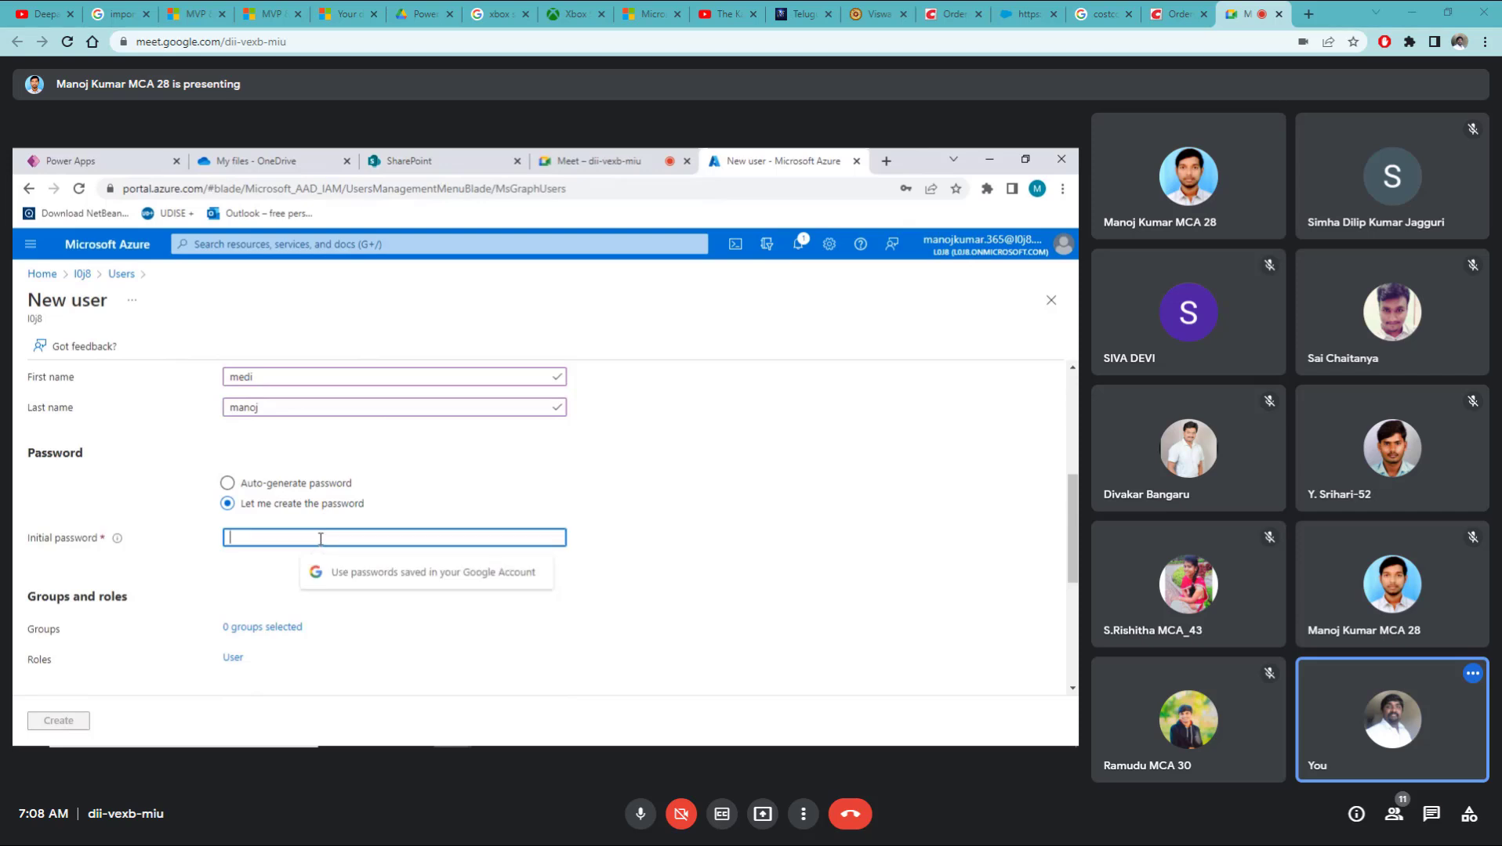
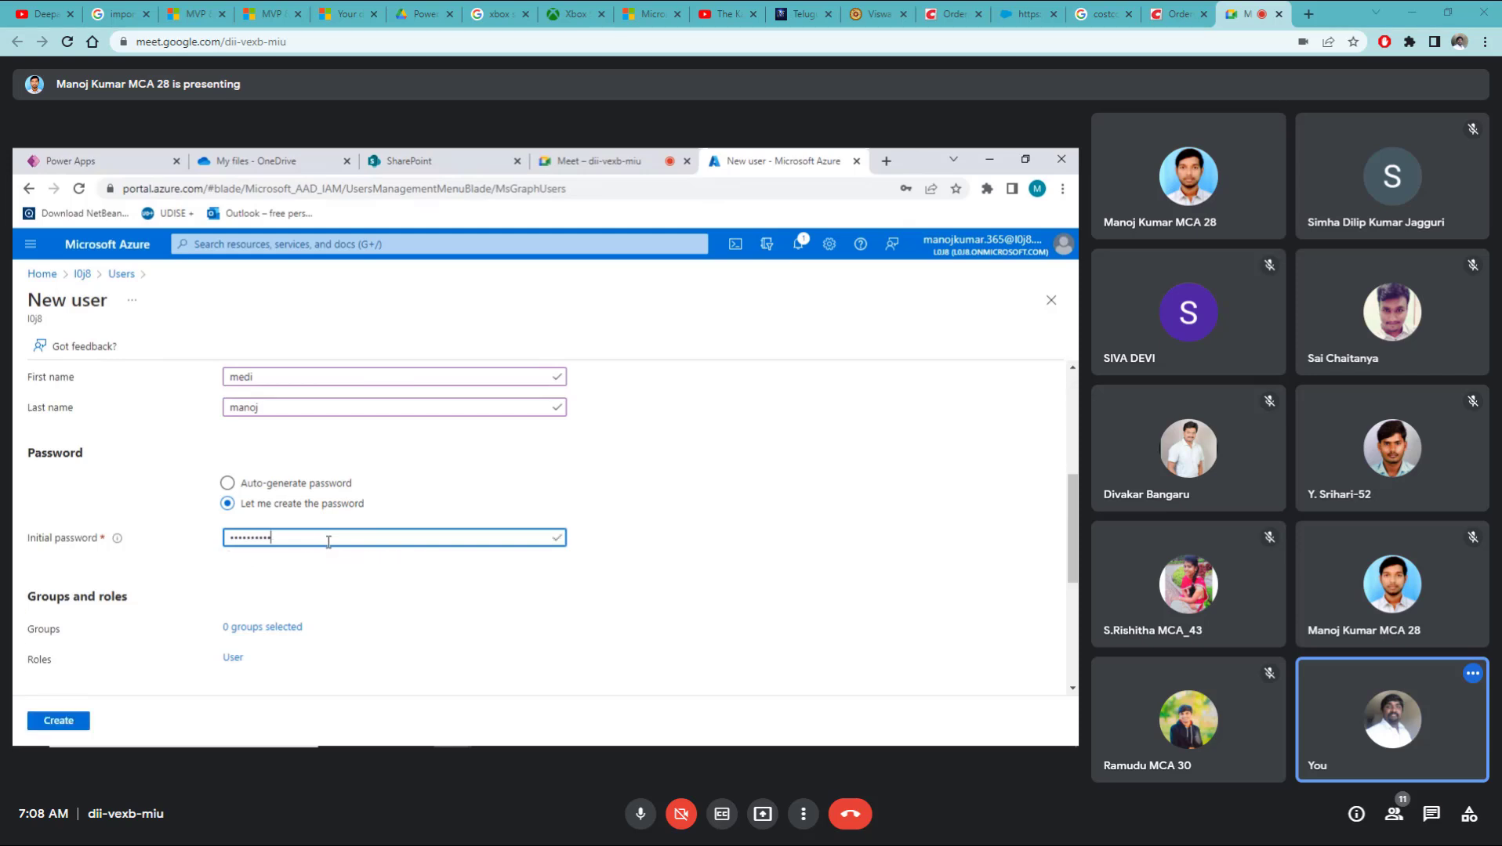
scroll(329, 543, "down", 5)
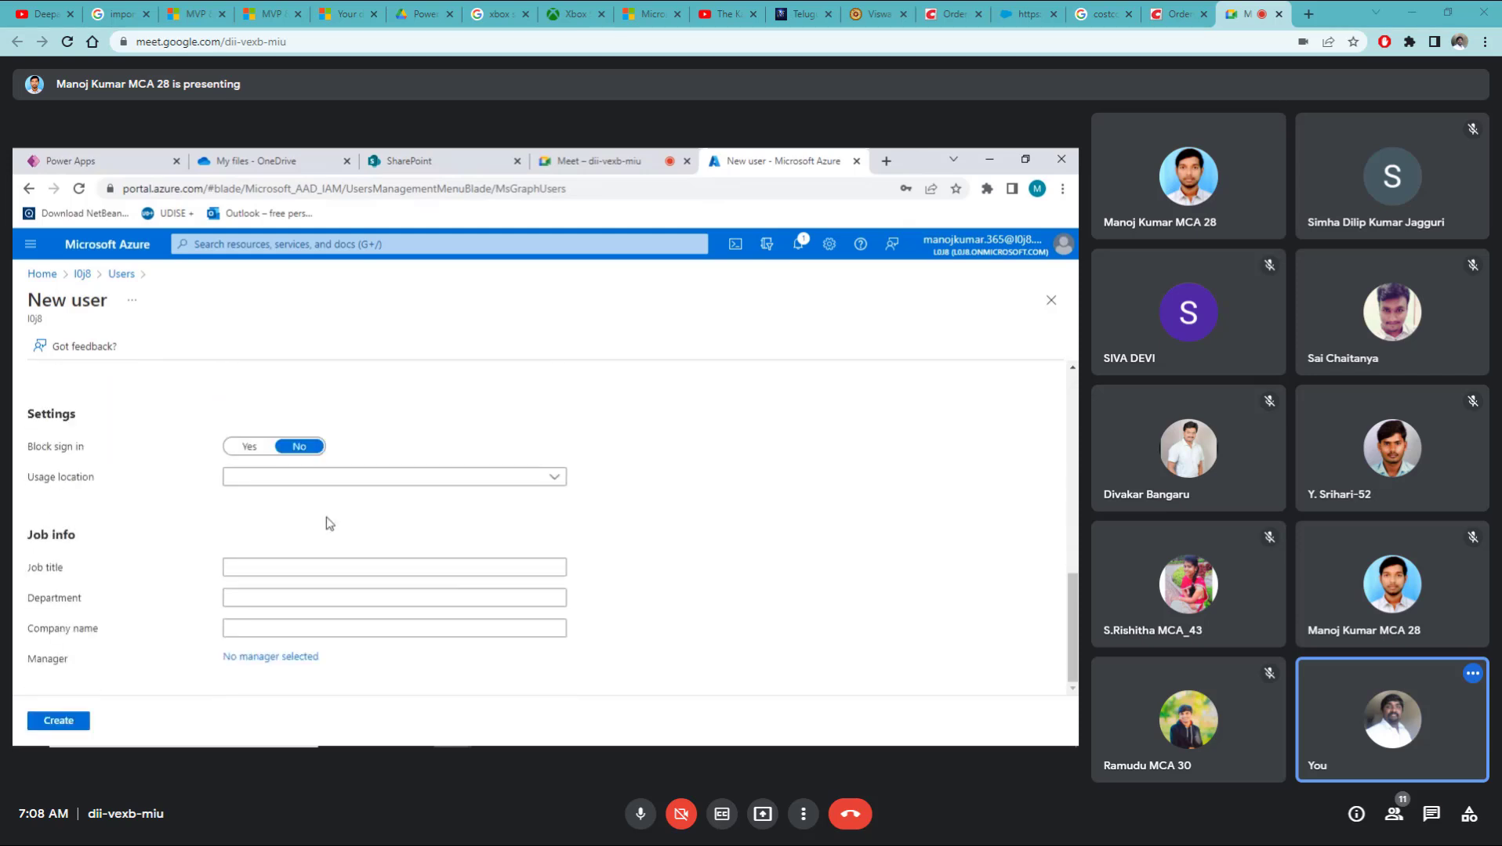
Step: Set the usage location to India
left_click(318, 478)
type("in")
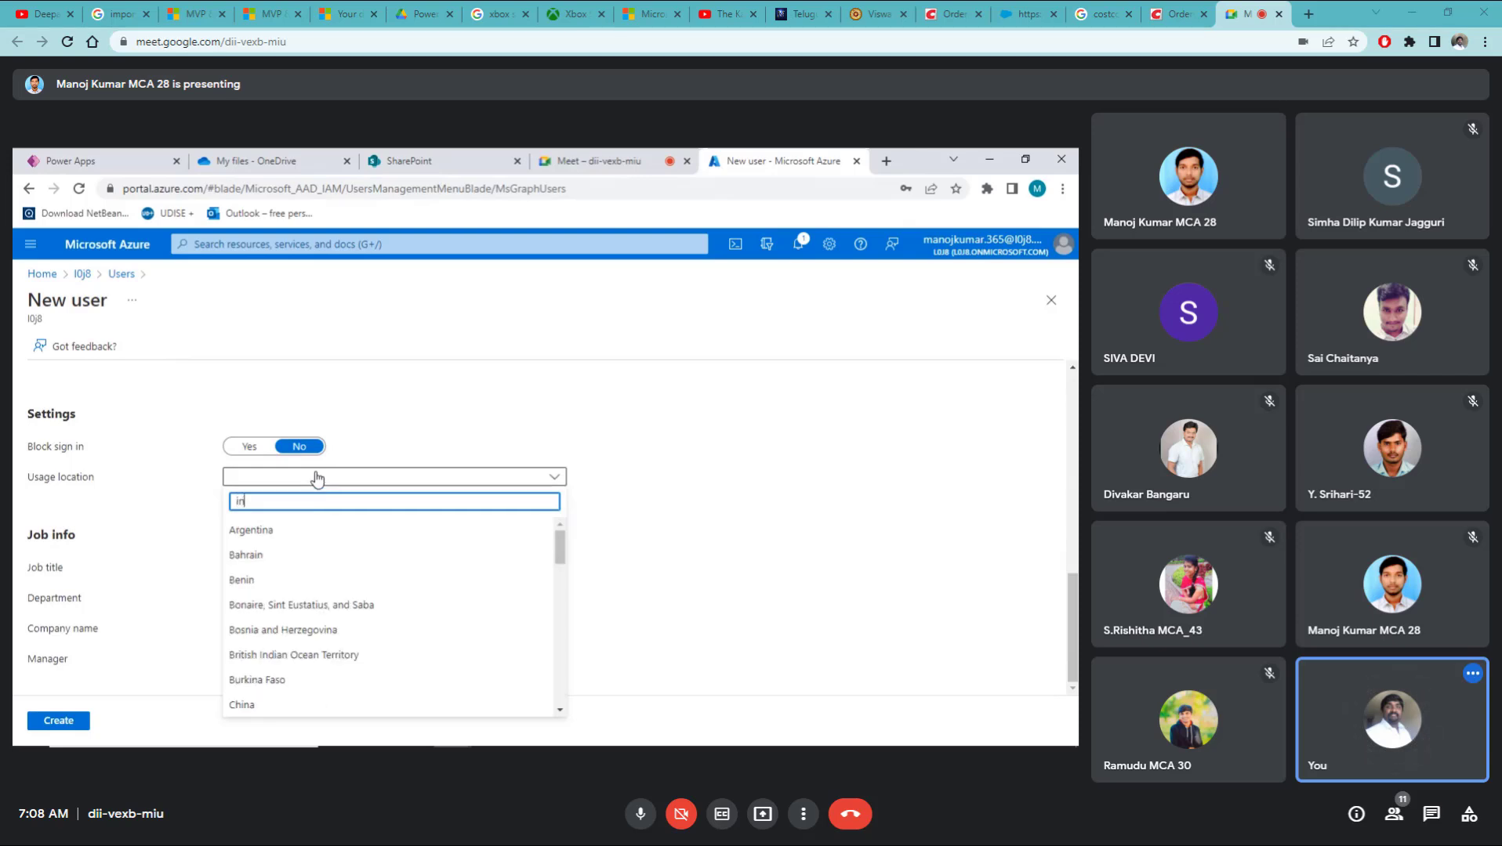
type("d")
left_click(245, 552)
Step: Enter job title developer, department IT, company manu tech, and submit with Create
left_click(255, 573)
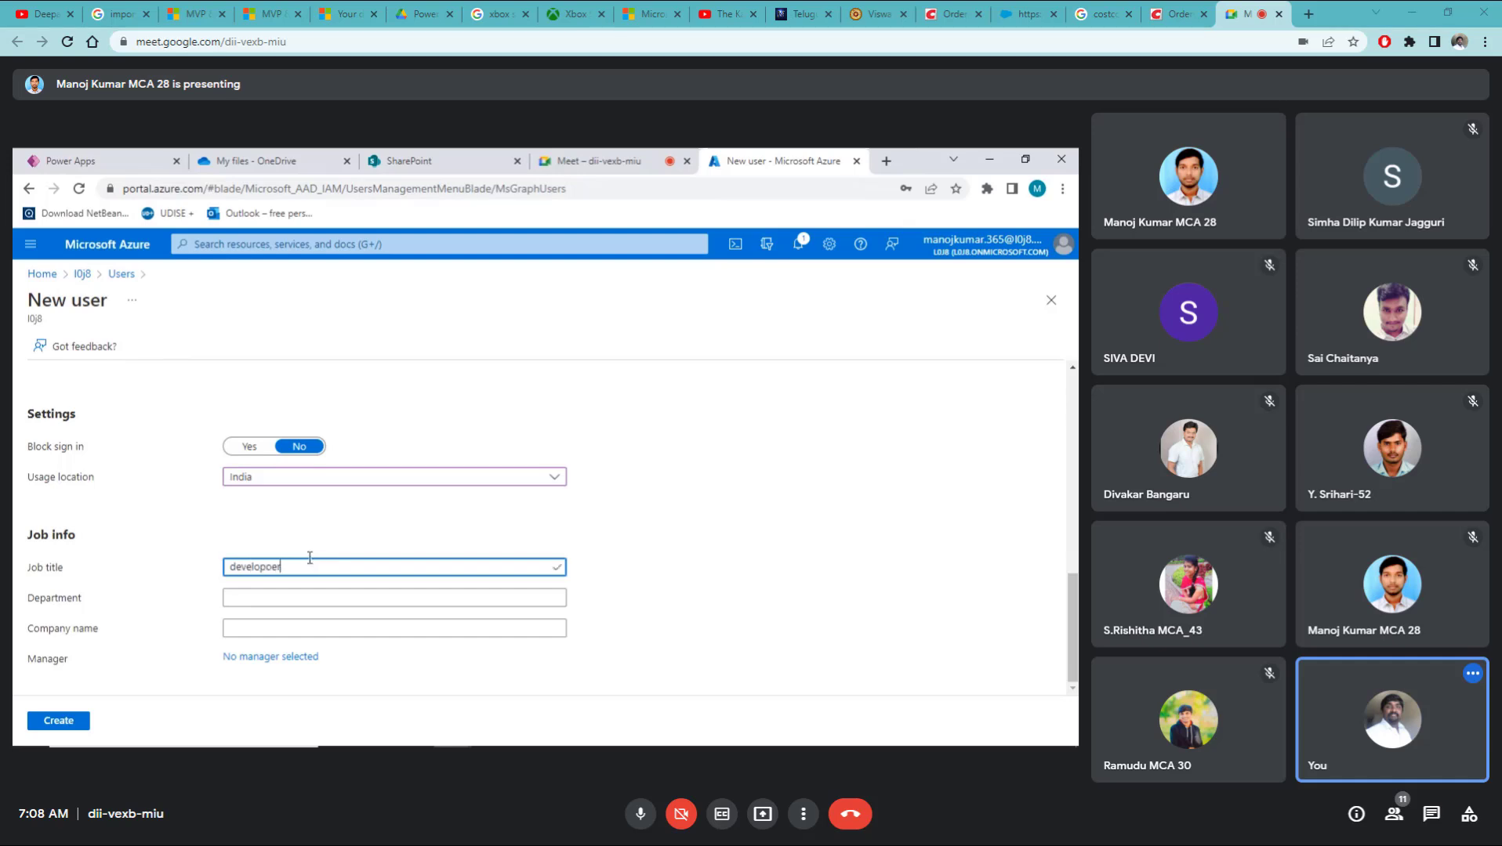
key("Tab")
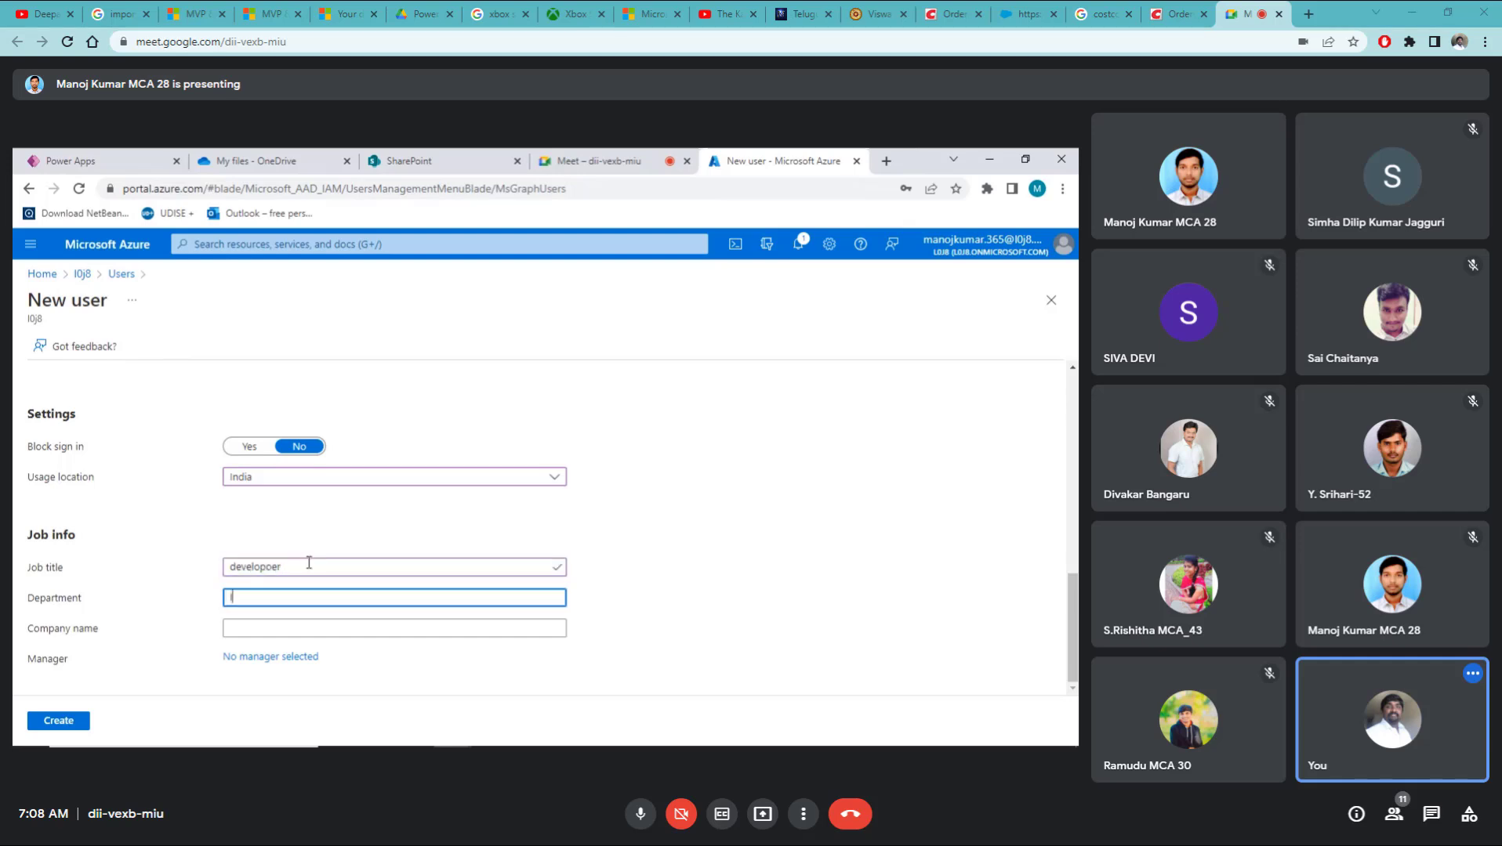
key("Tab")
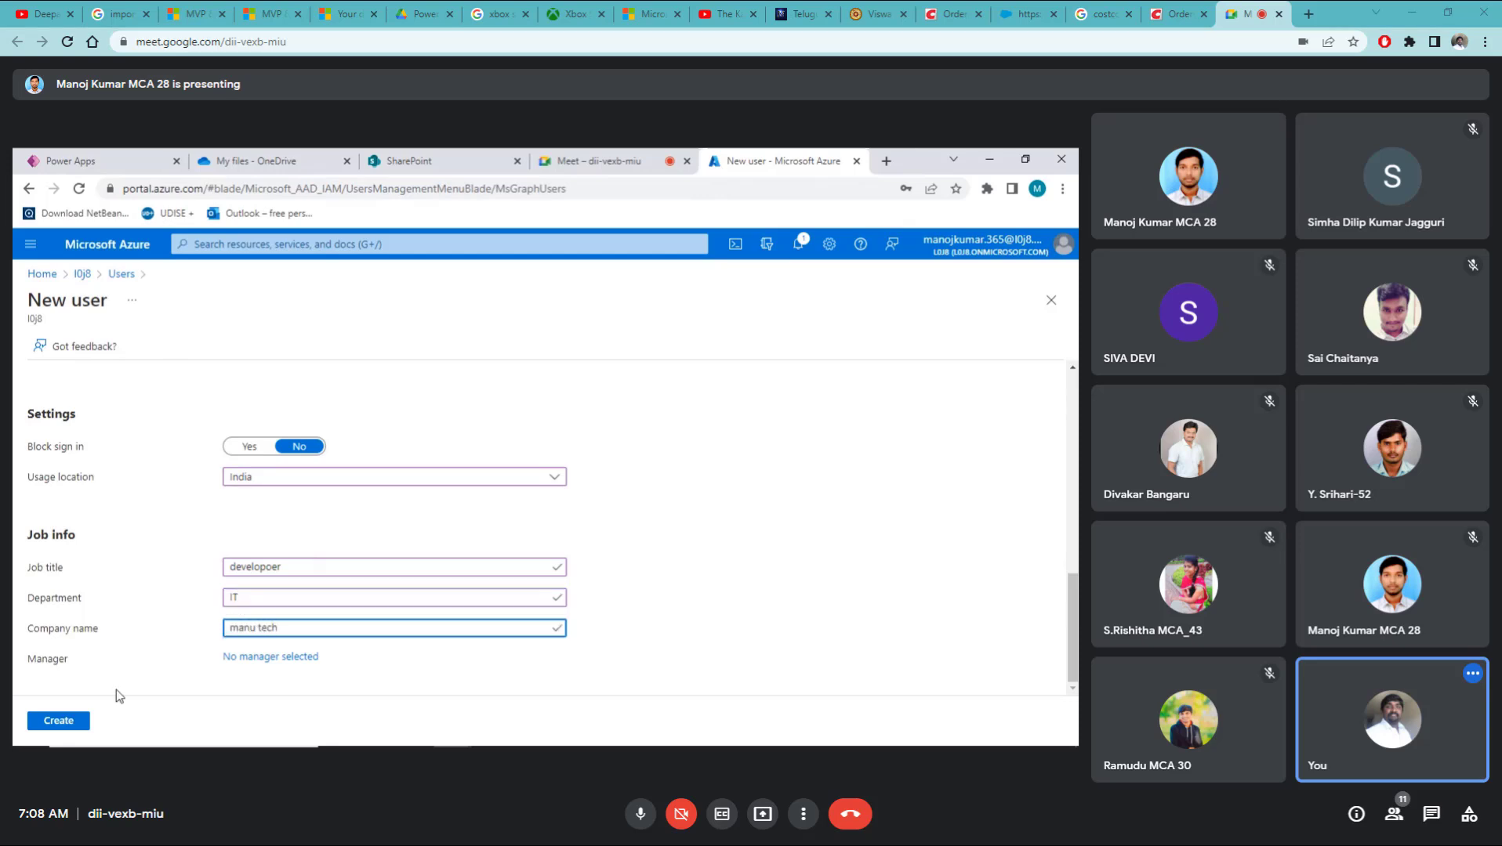
left_click(79, 719)
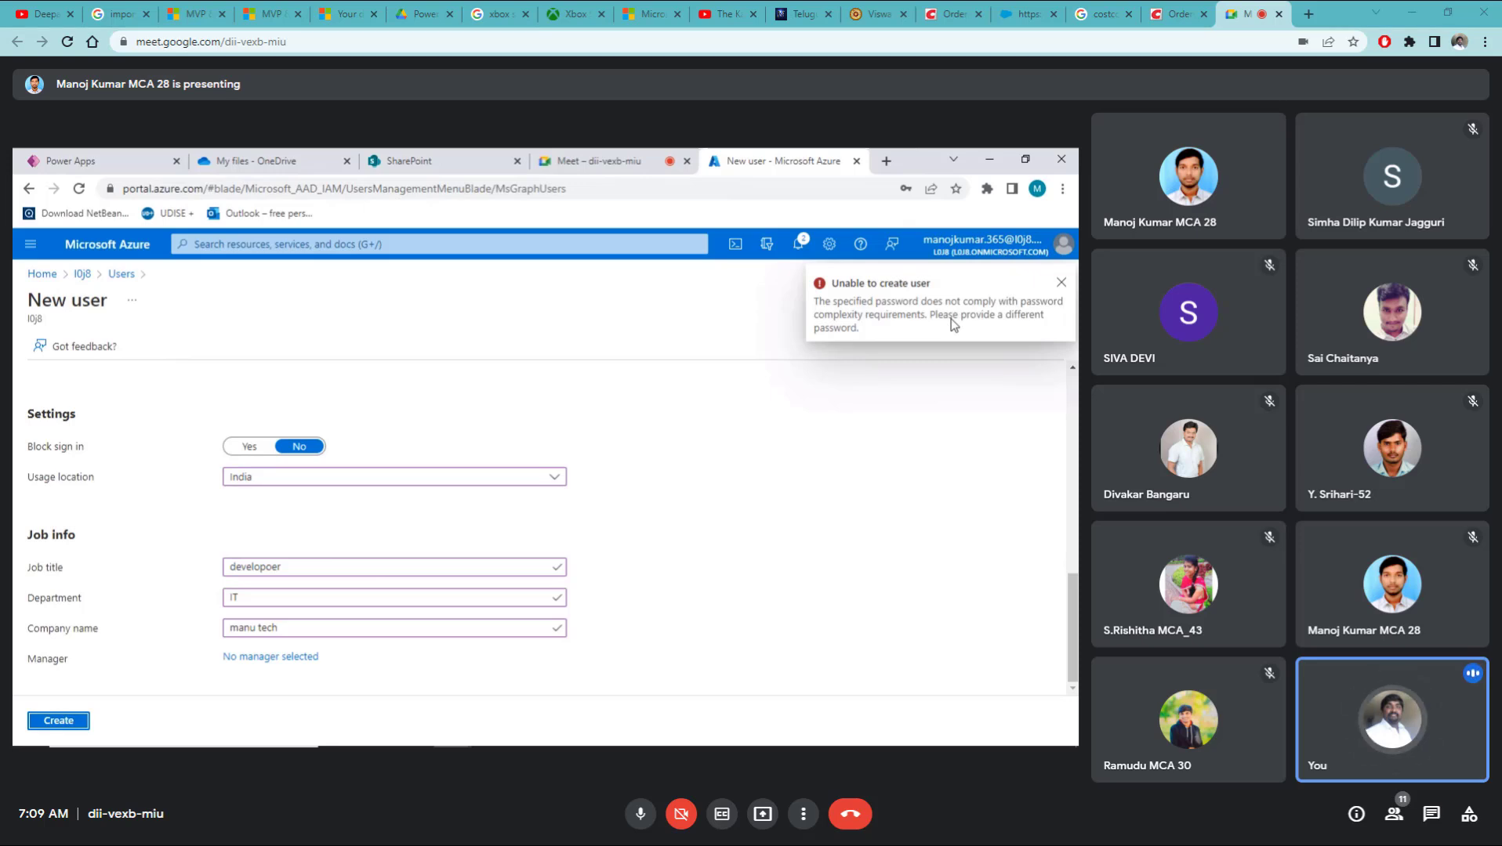
Step: Overwrite the rejected Initial password field with a longer, validation-compliant password
scroll(235, 576, "up", 3)
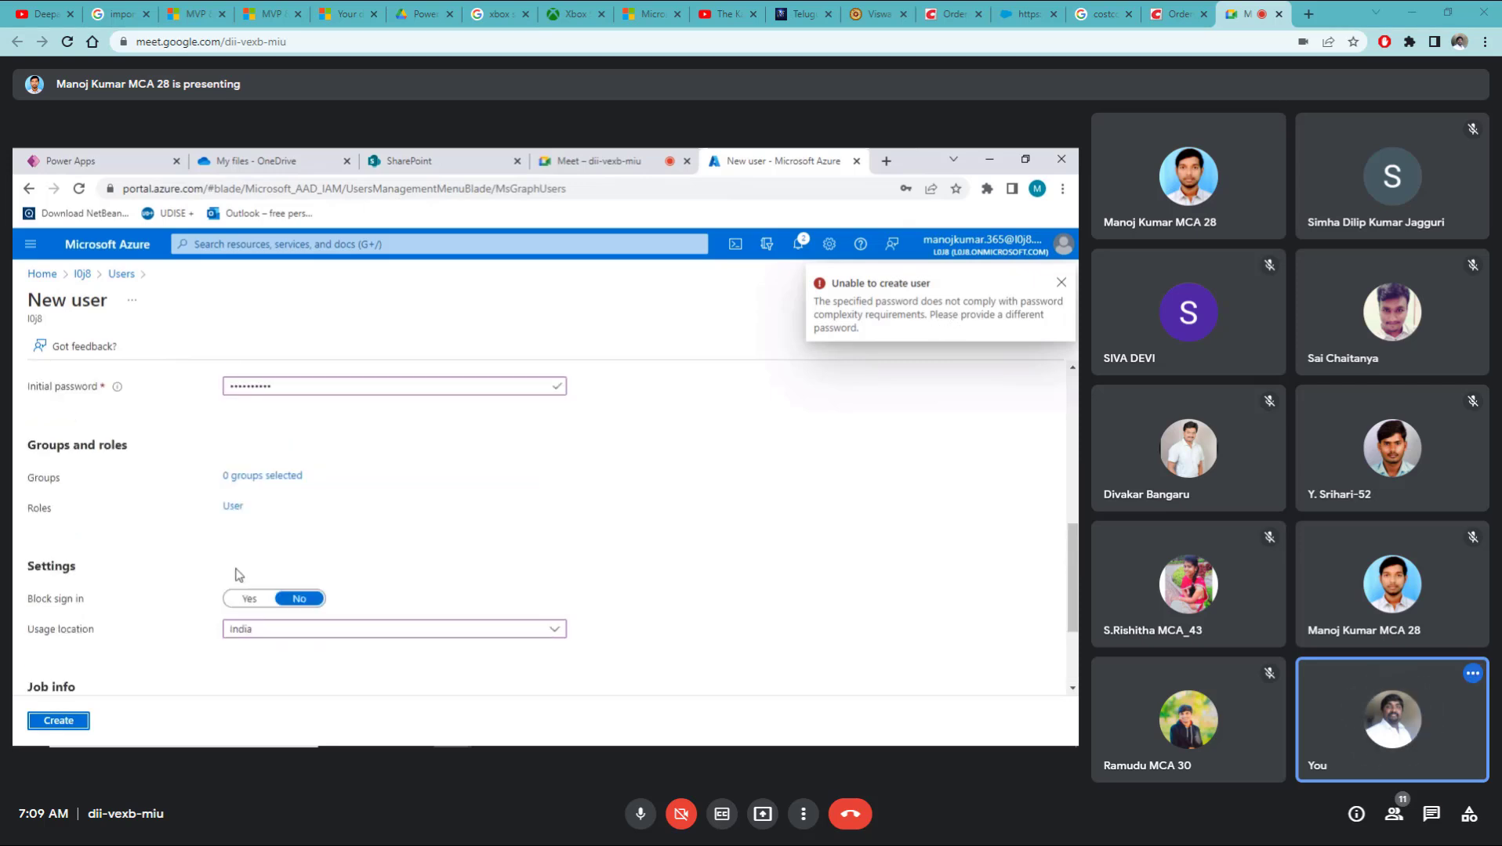
double_click(278, 468)
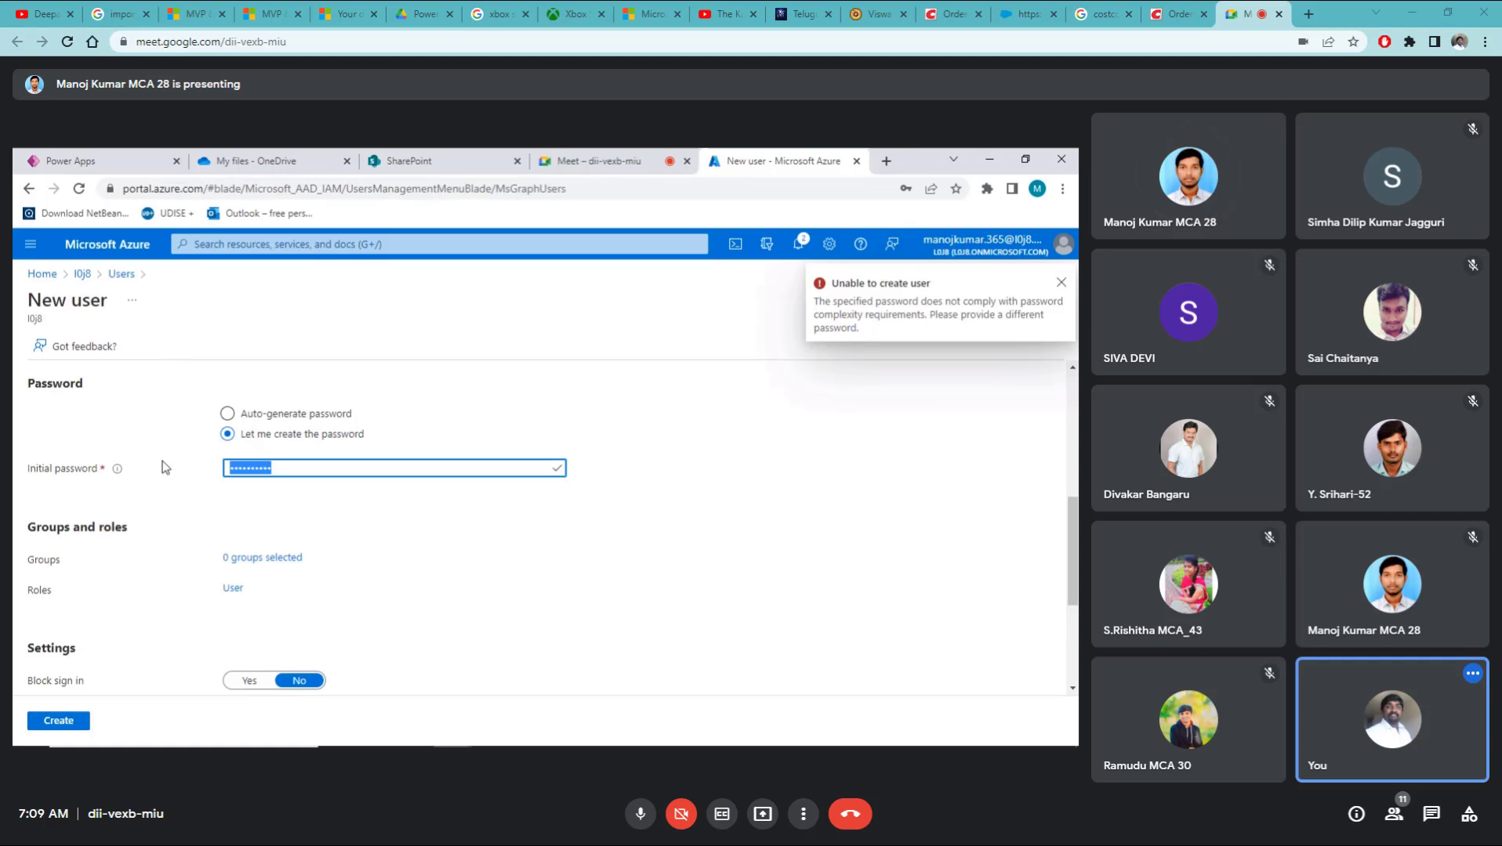
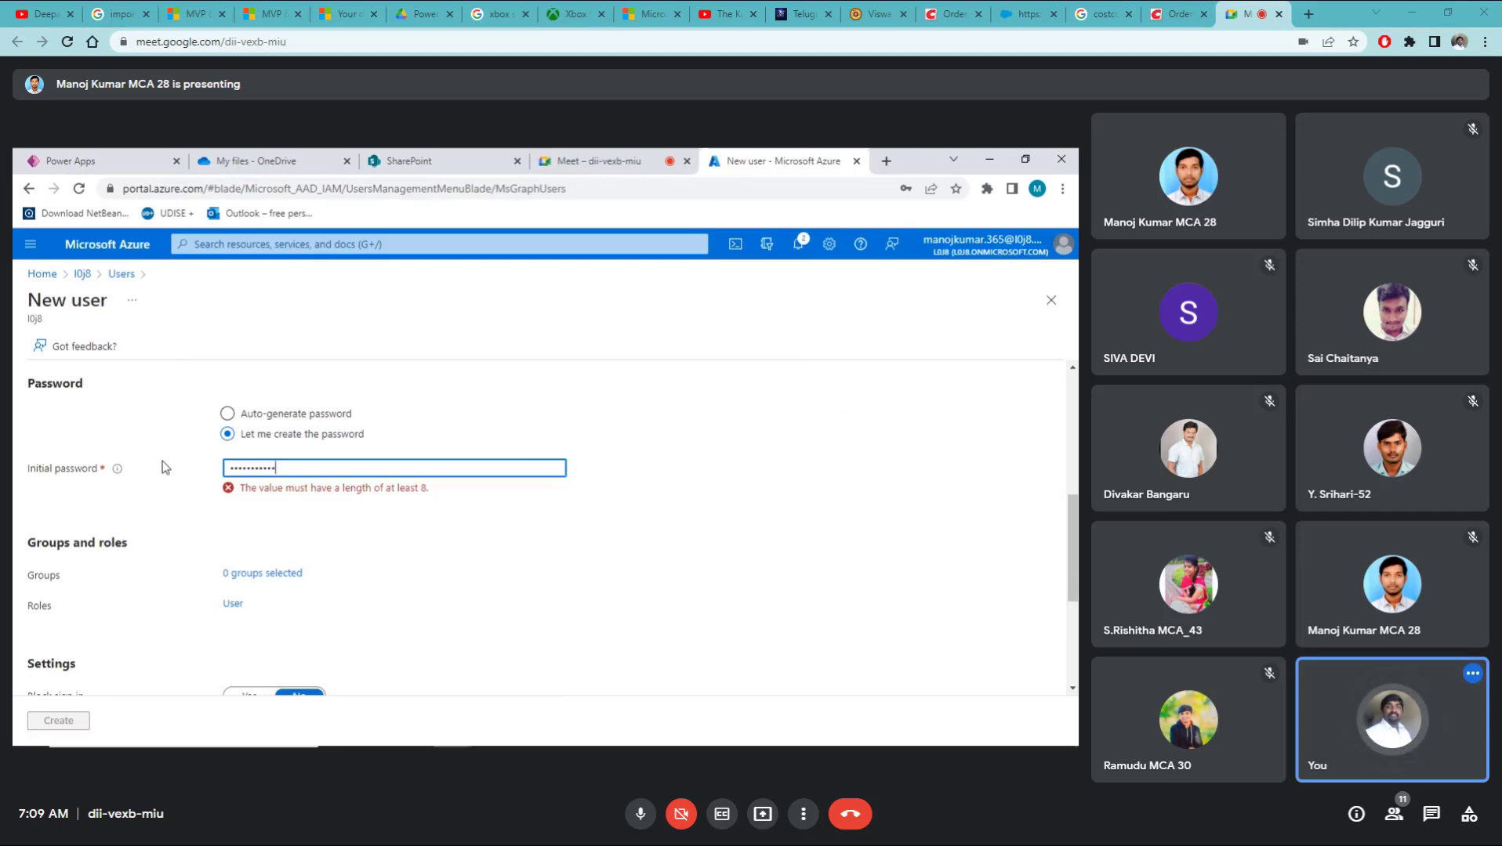